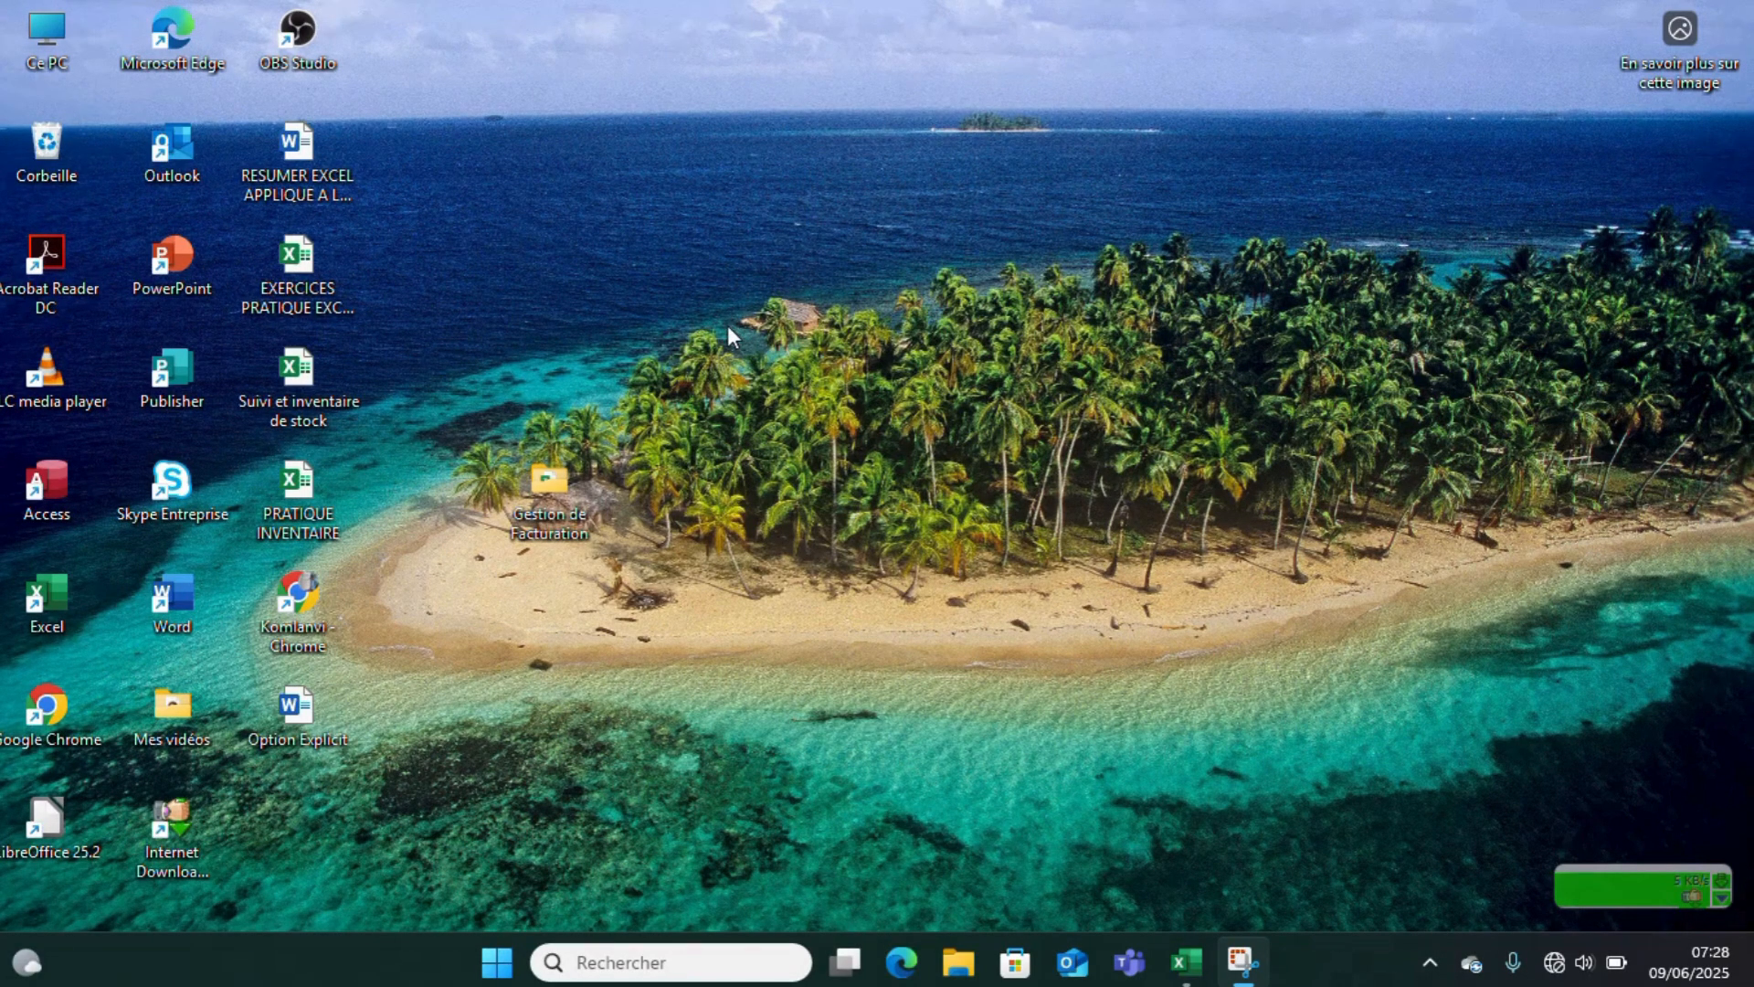
- Start Excel with a blank workbook in a maximized window and open its Save As options
double_click(58, 600)
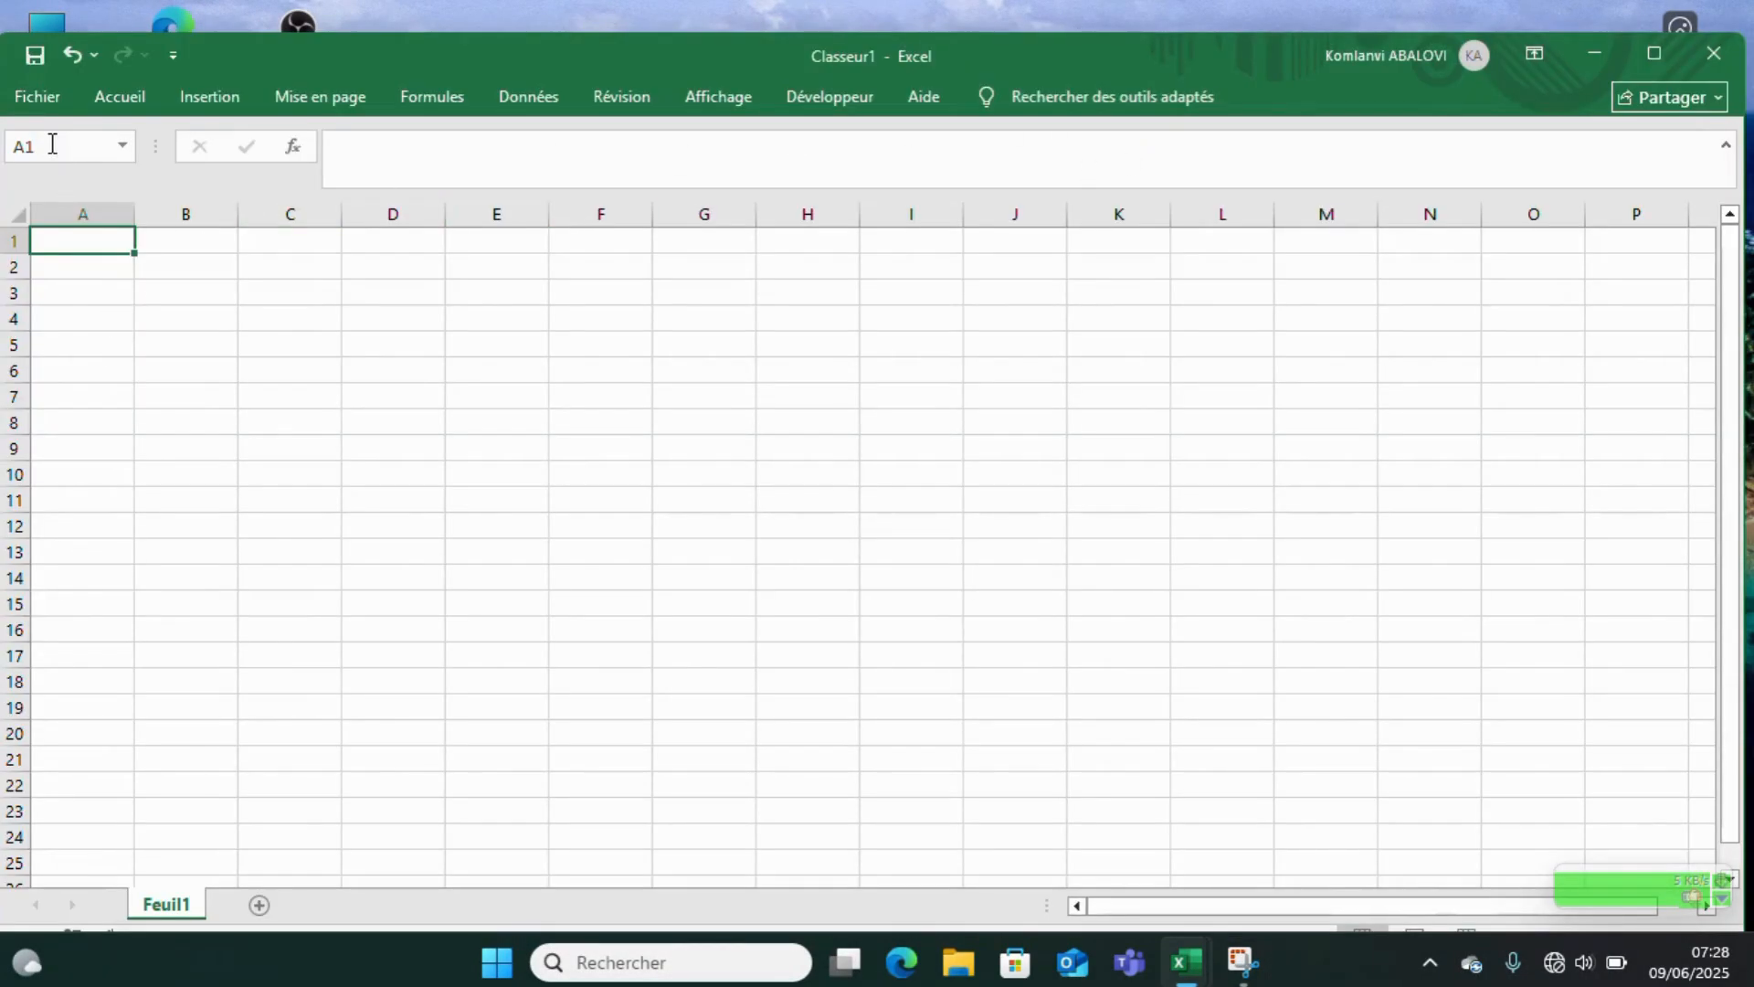
left_click(34, 103)
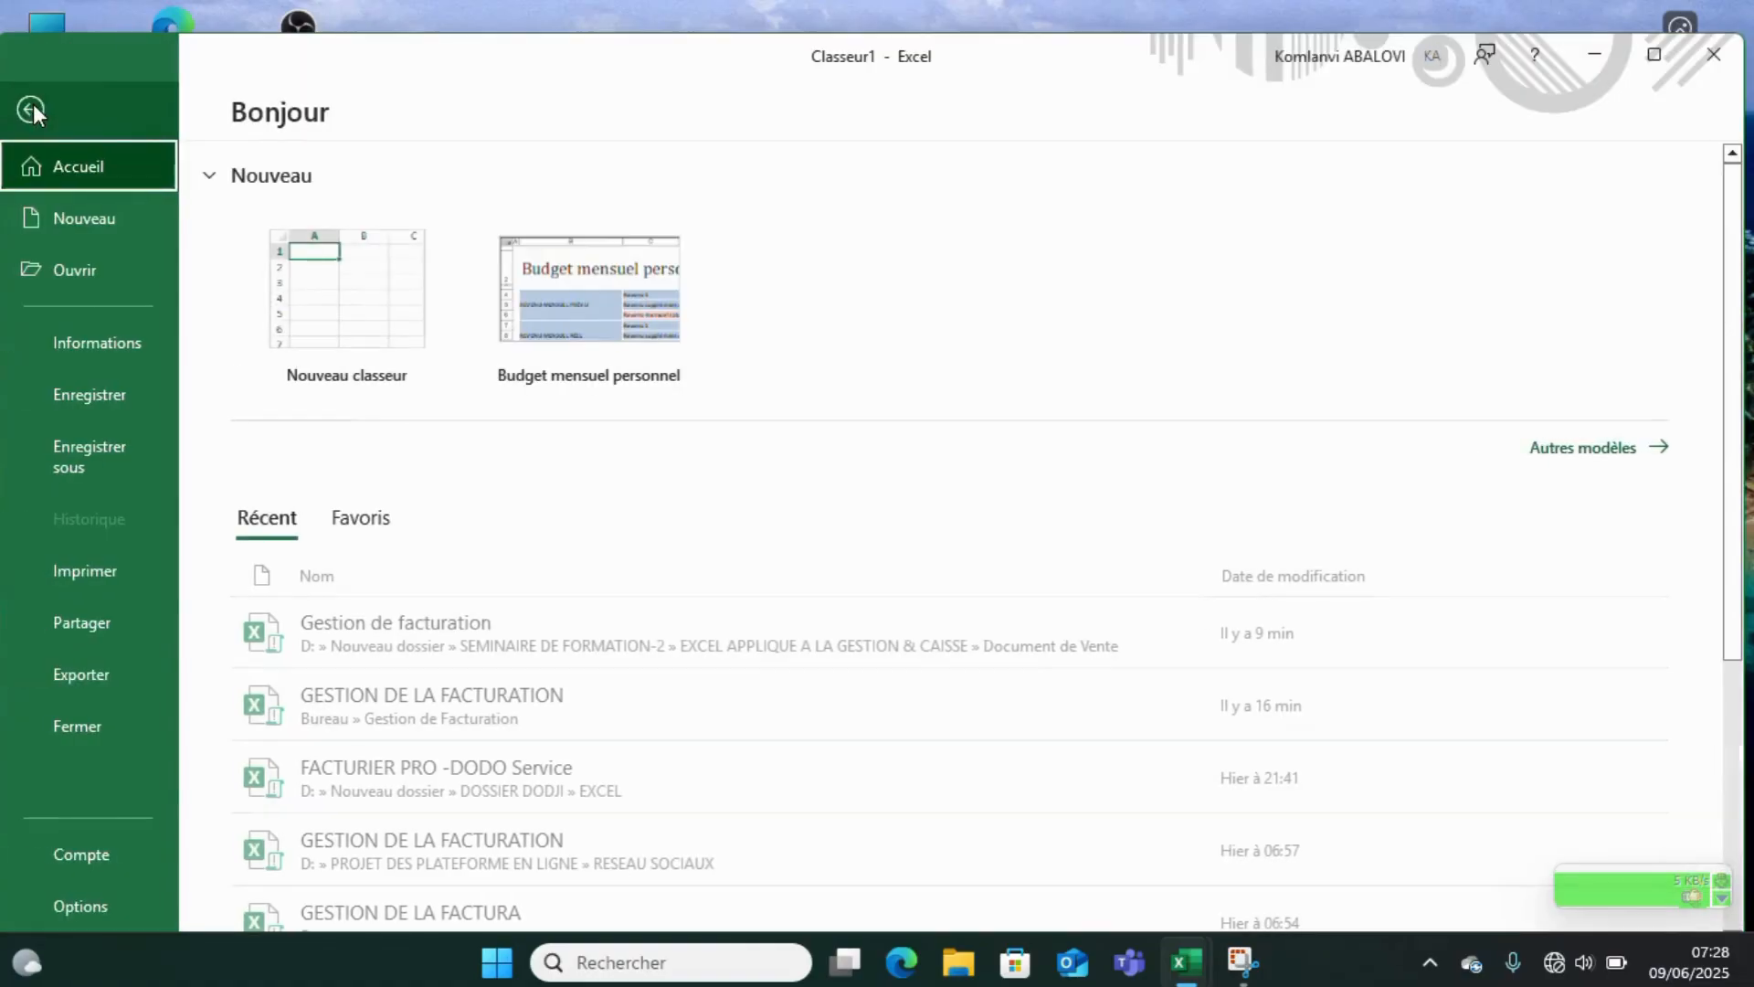
left_click(1650, 57)
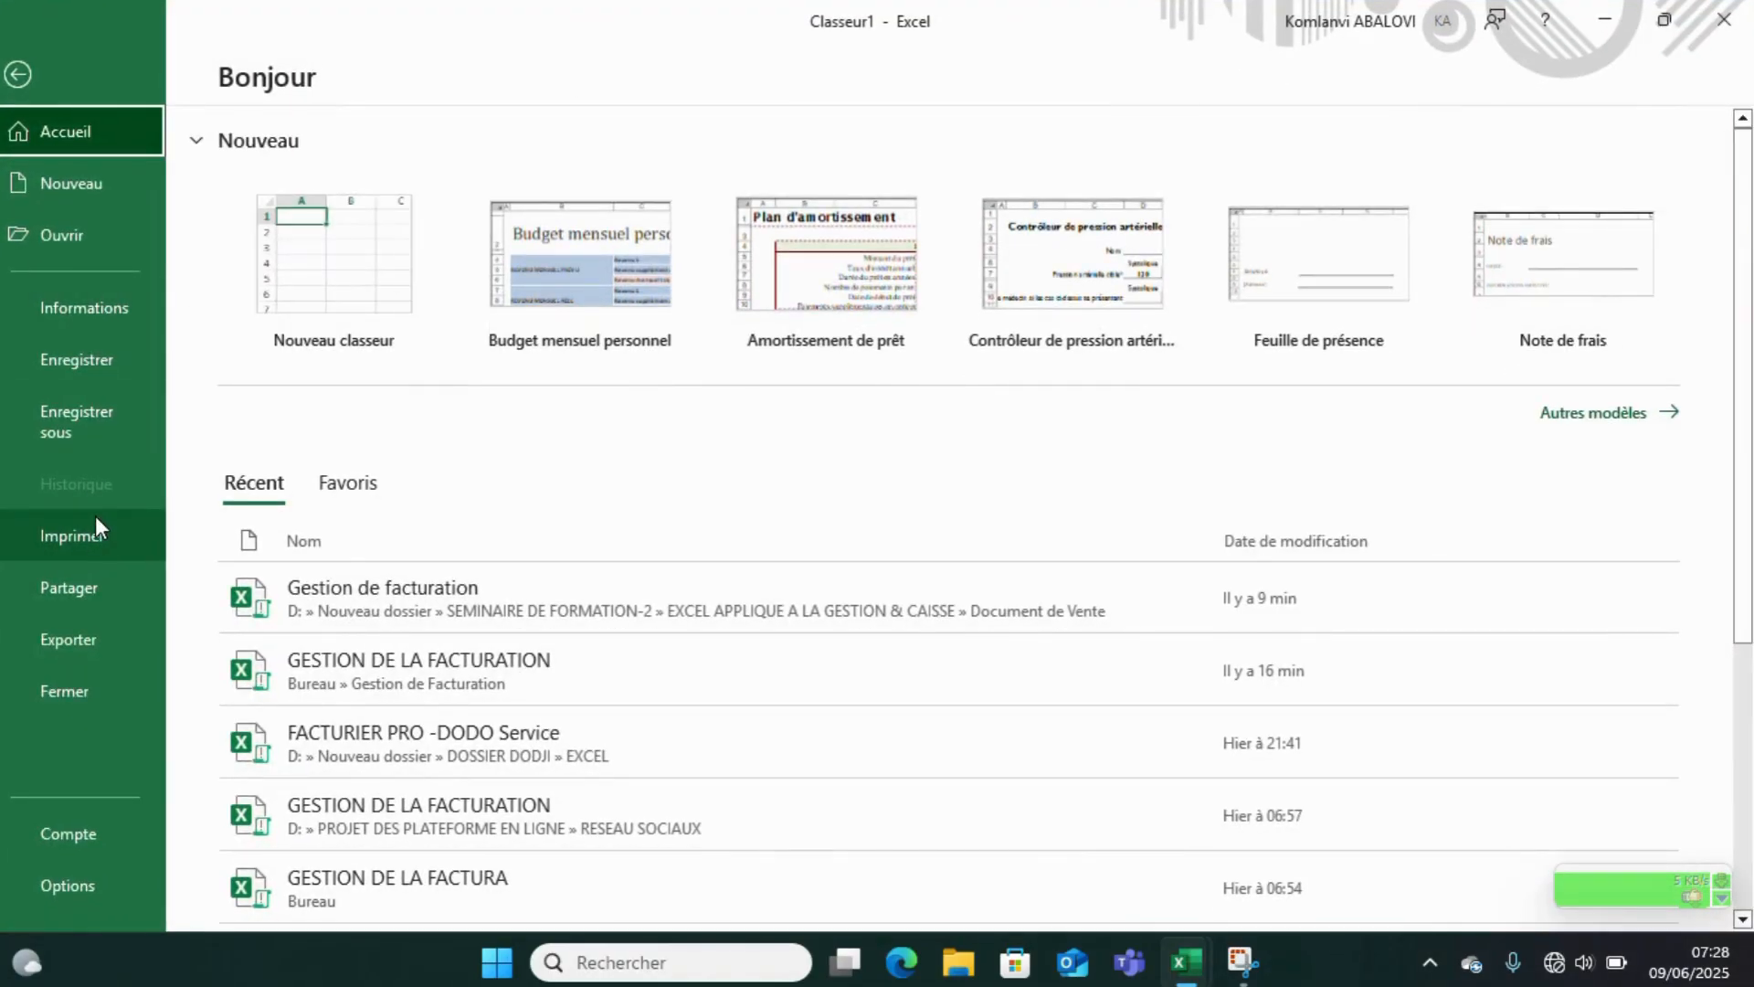
left_click(95, 407)
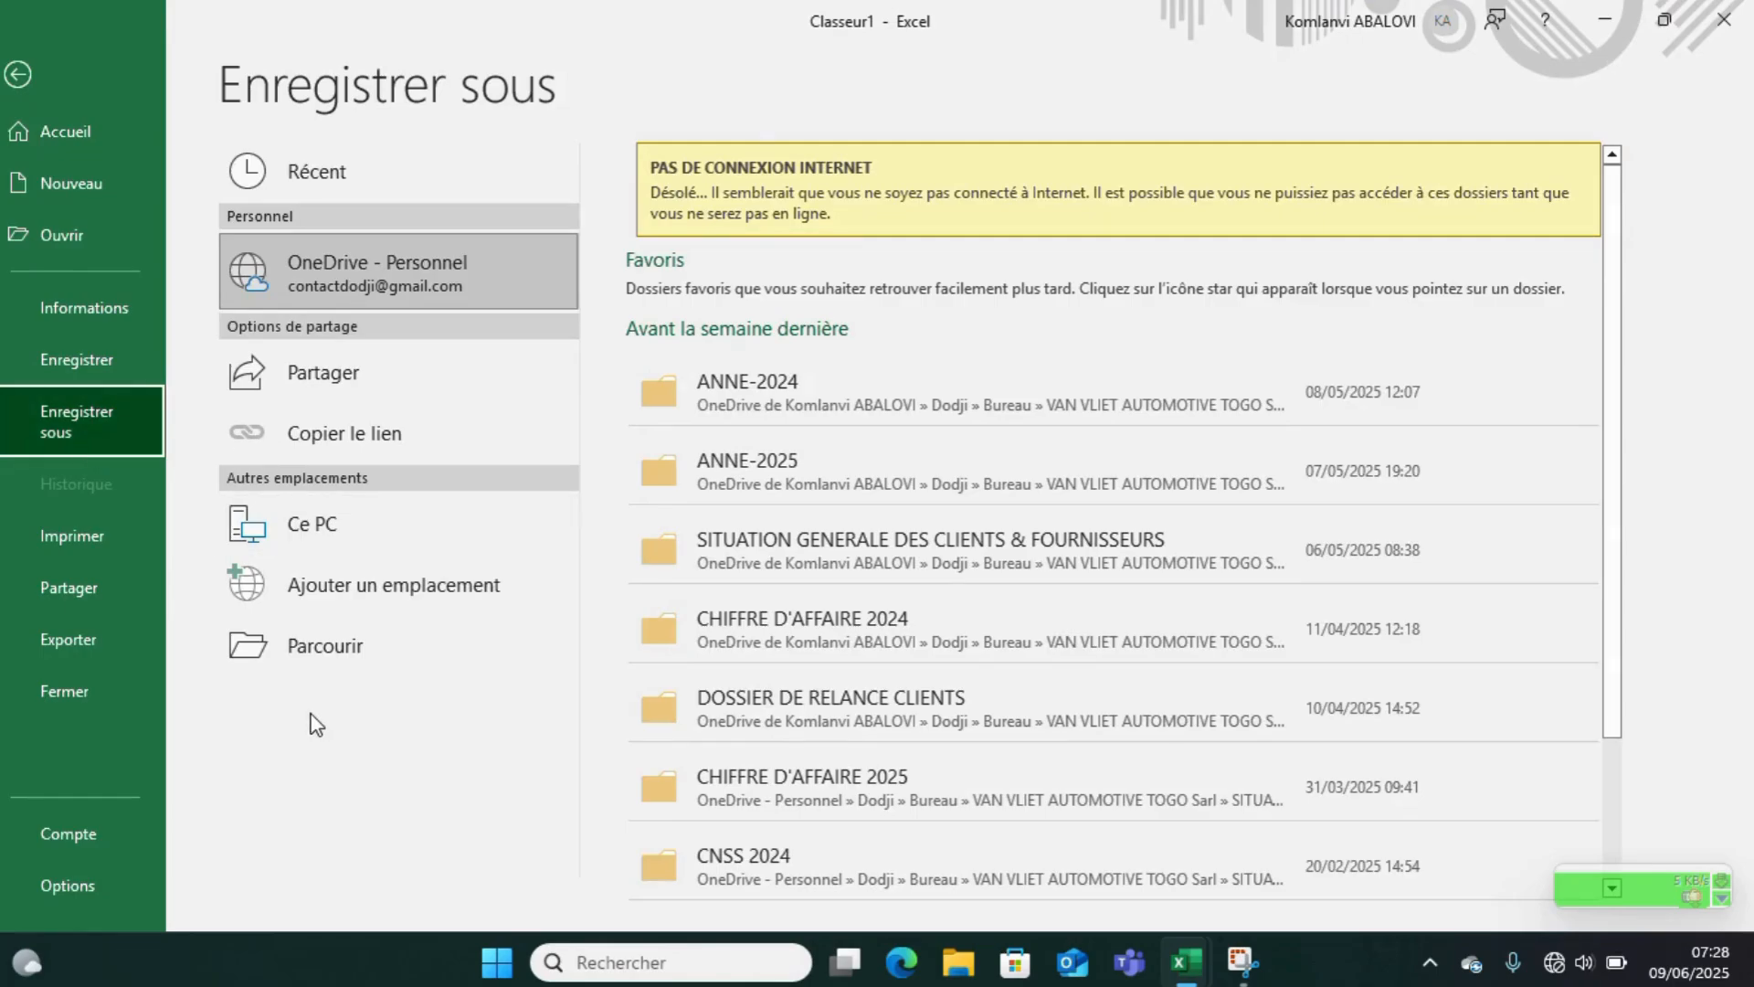
left_click(318, 655)
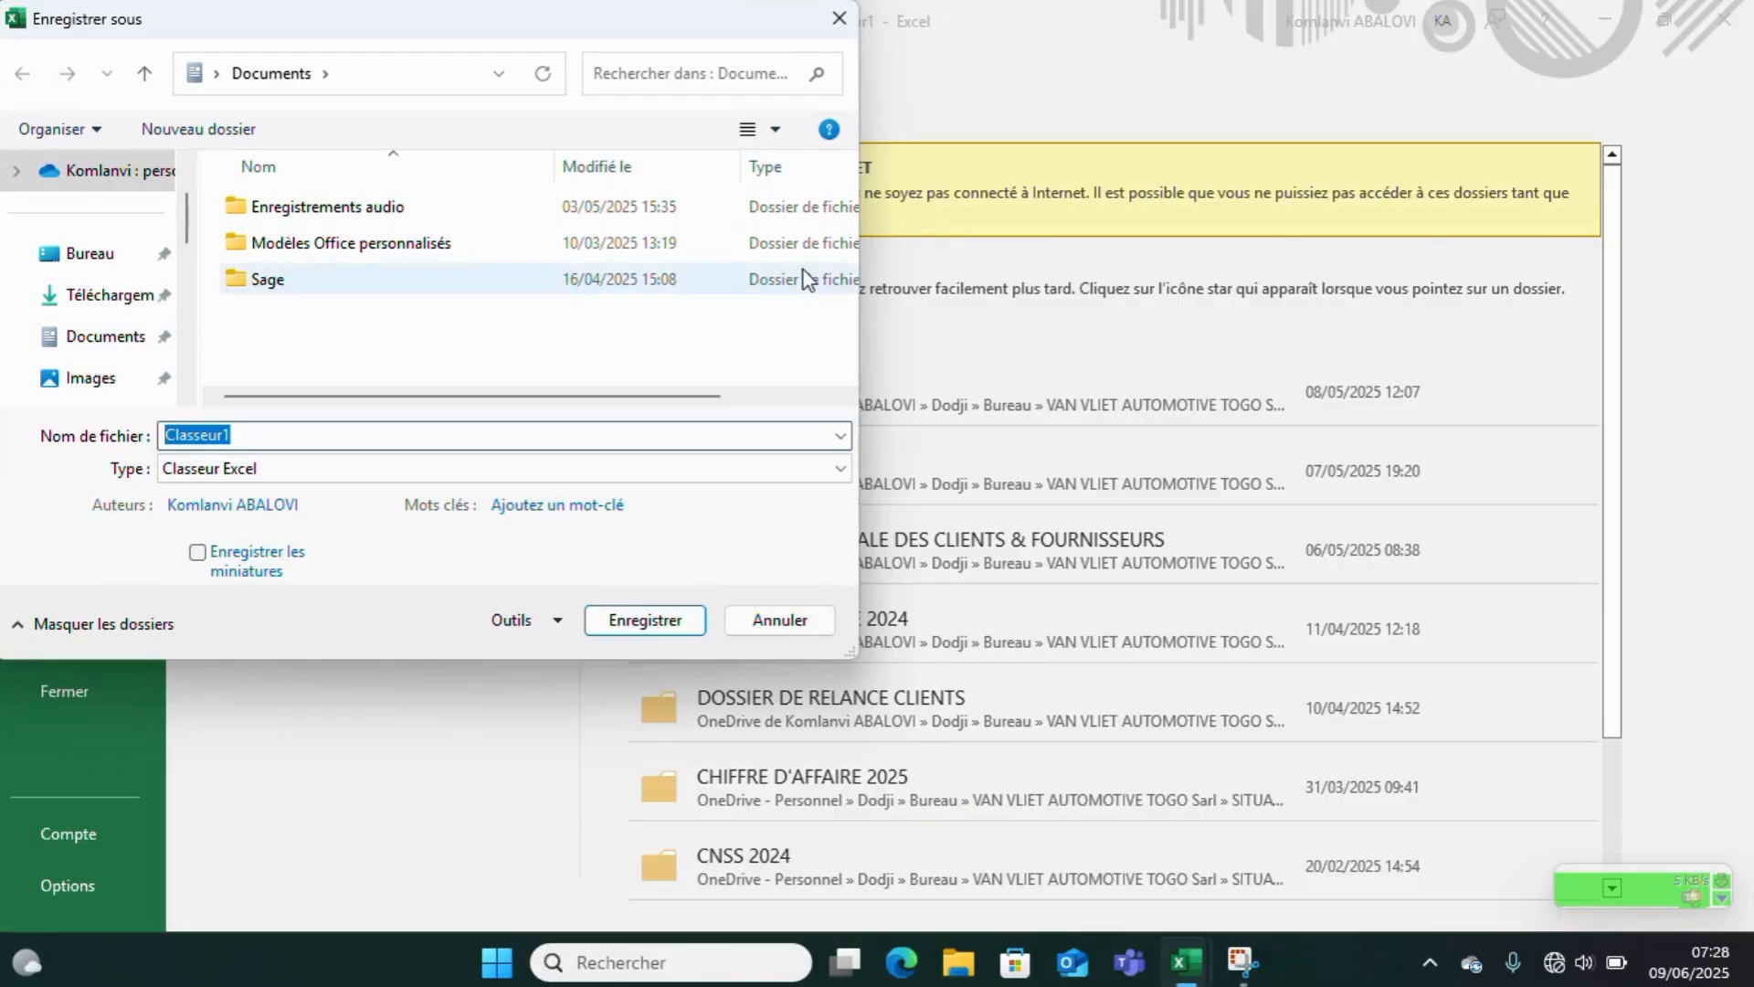
left_click(779, 620)
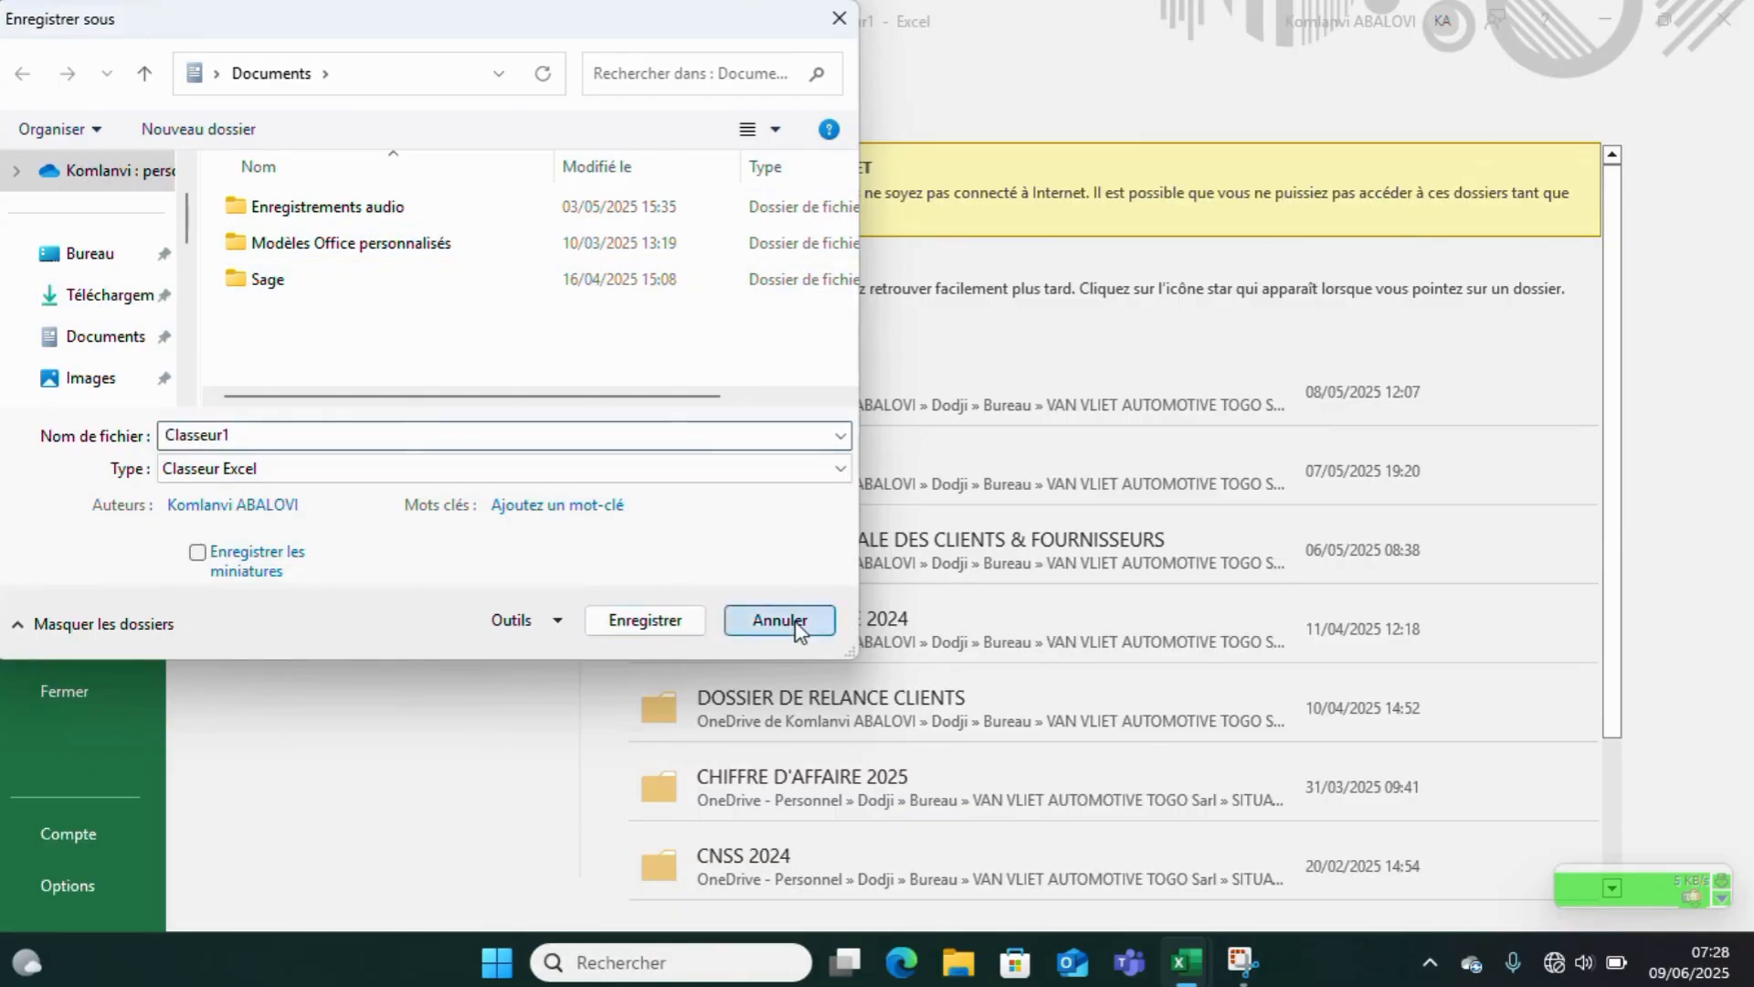
left_click(1615, 18)
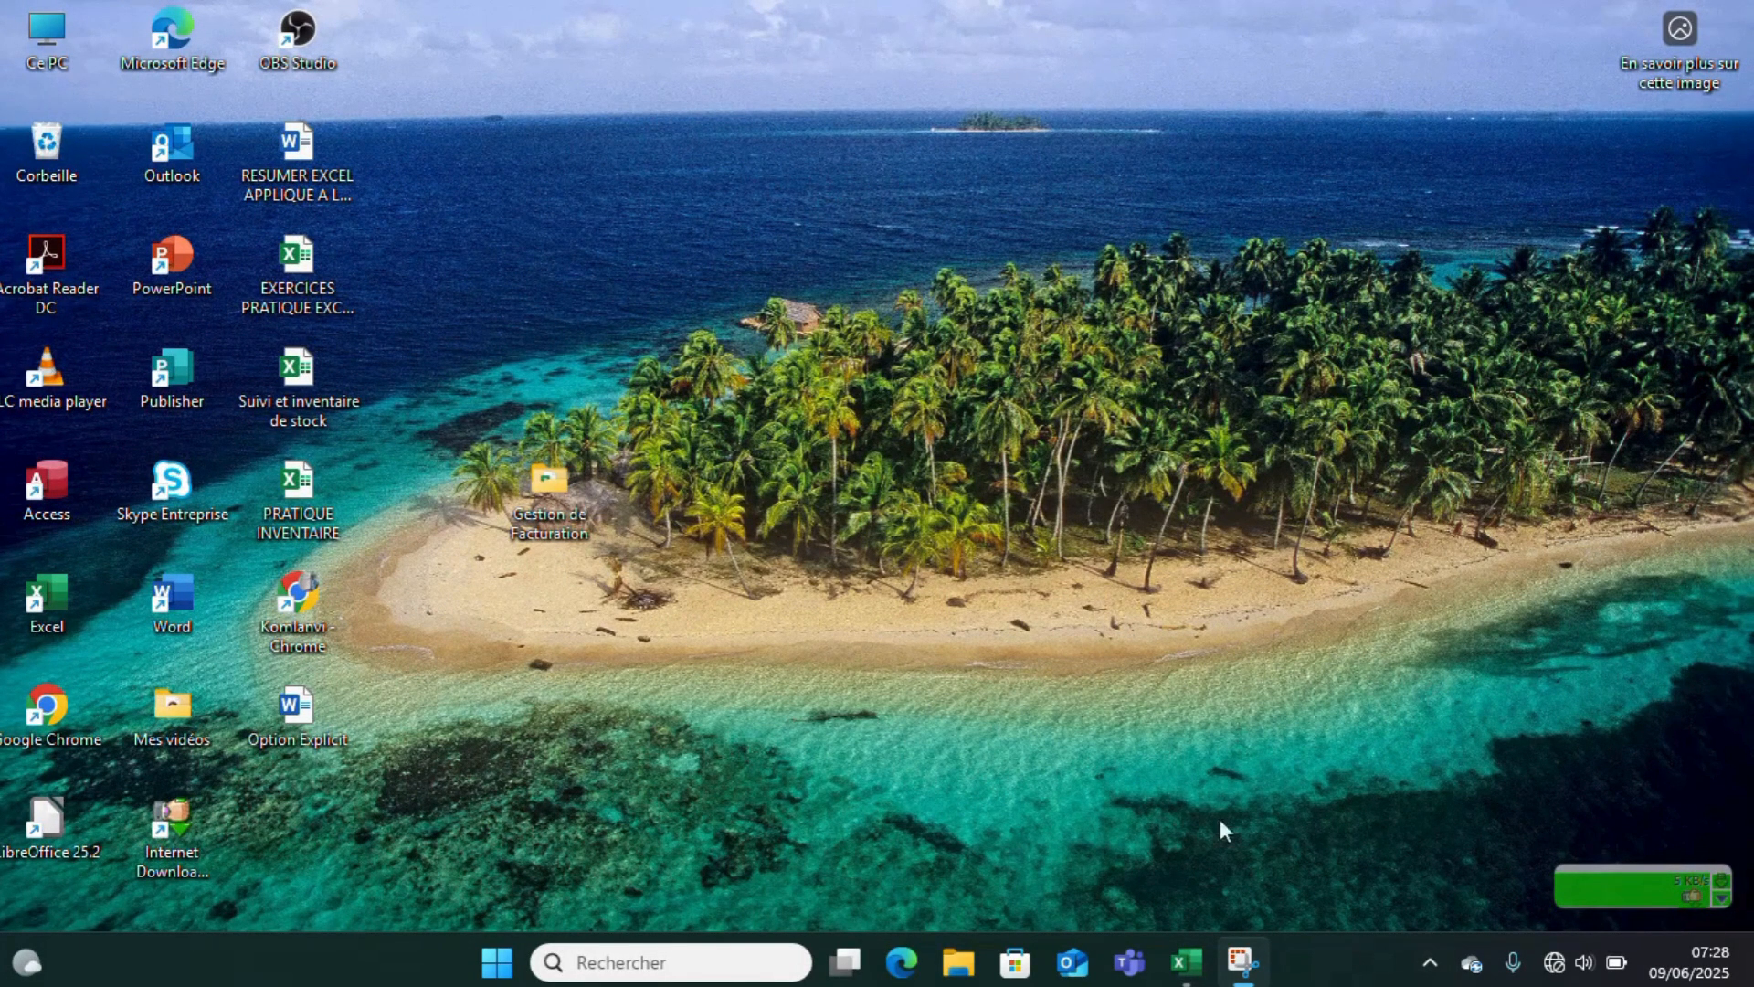
left_click(959, 964)
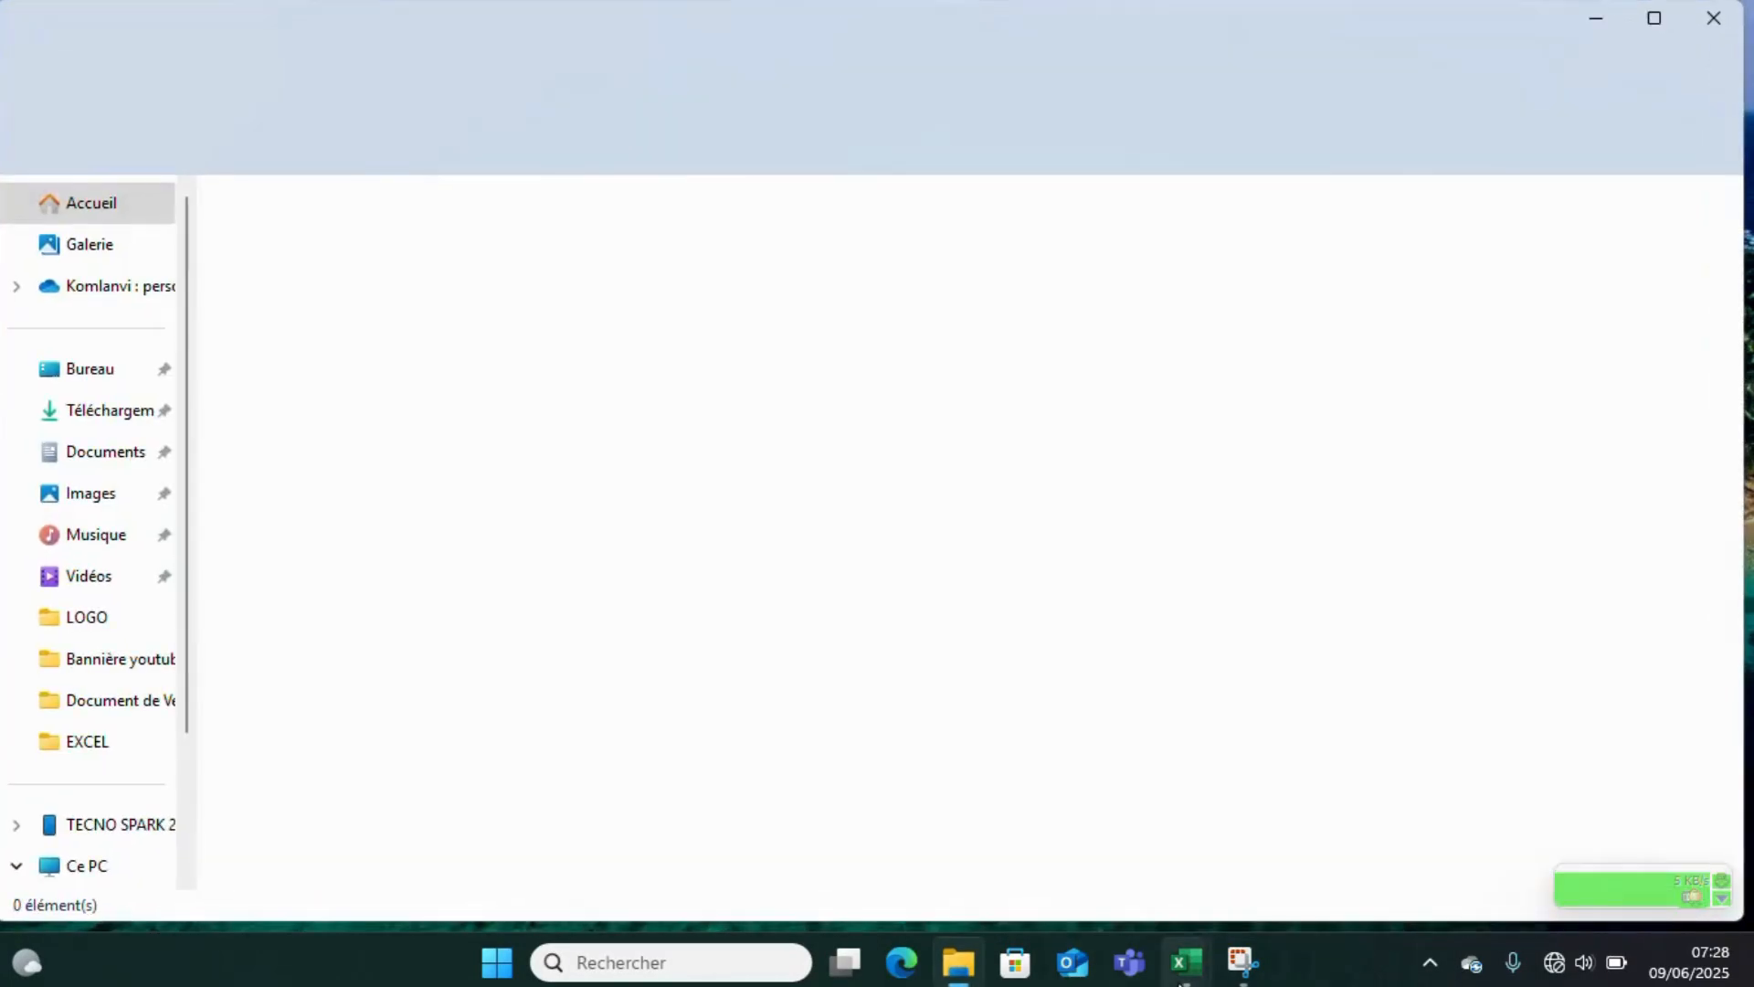
mouse_move(1186, 963)
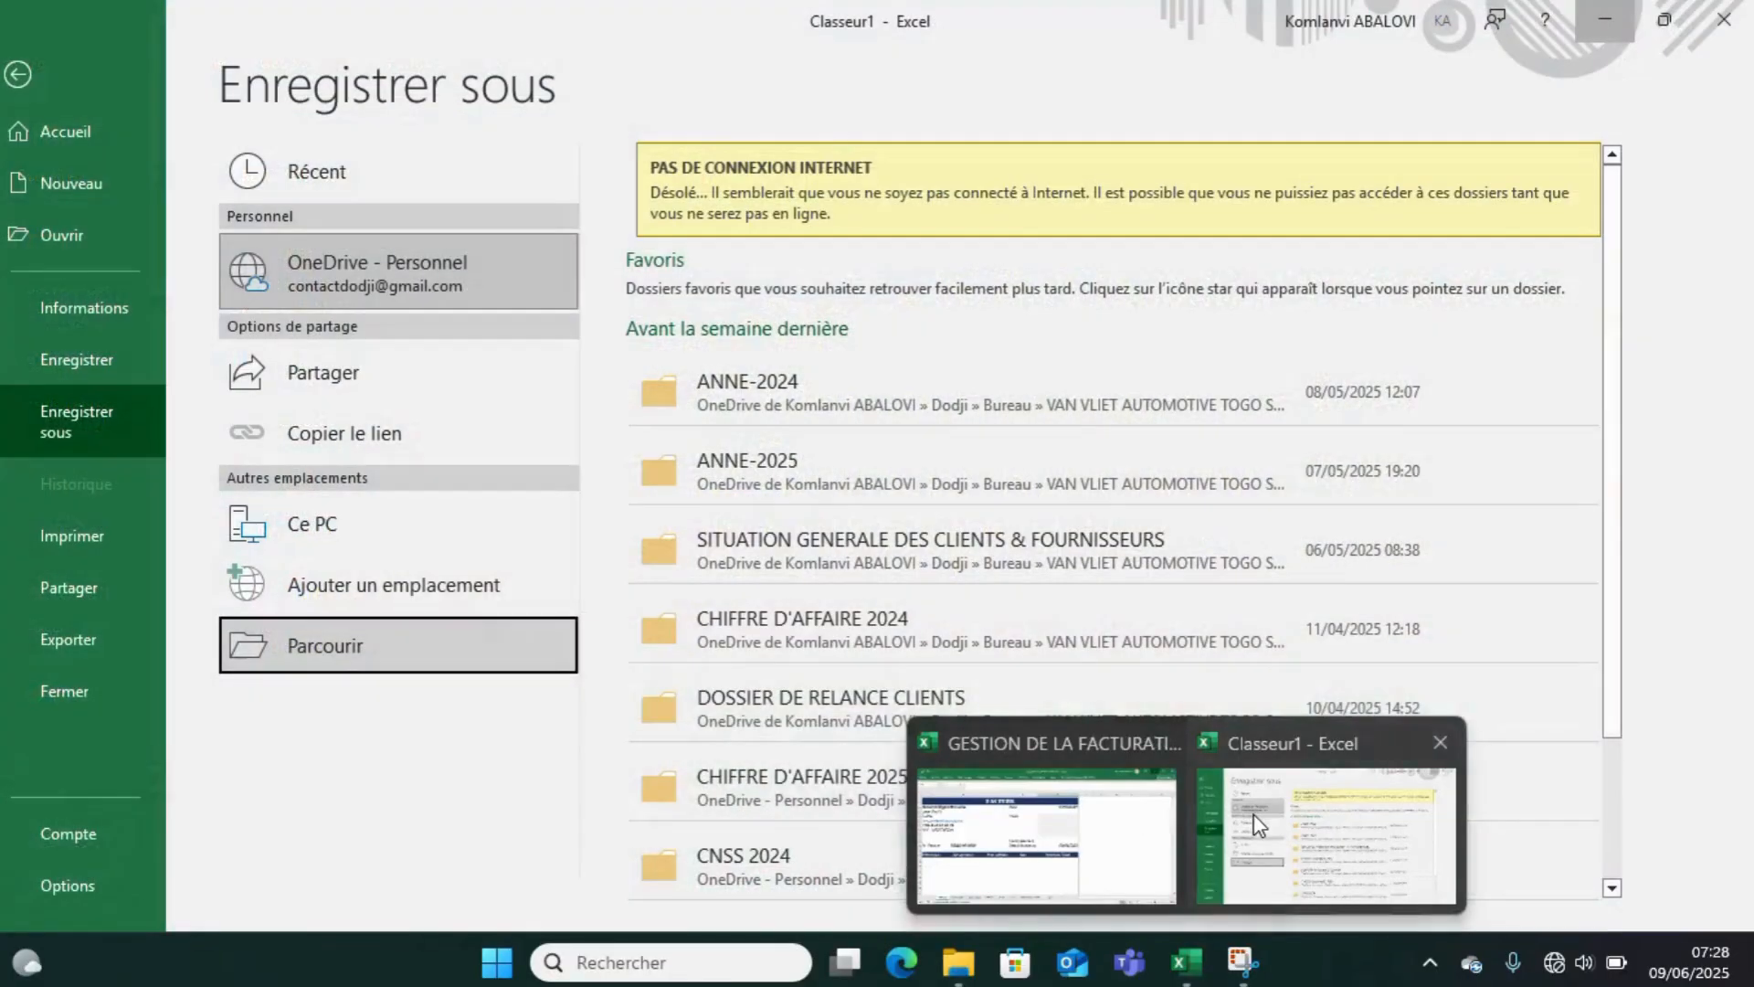
left_click(1255, 821)
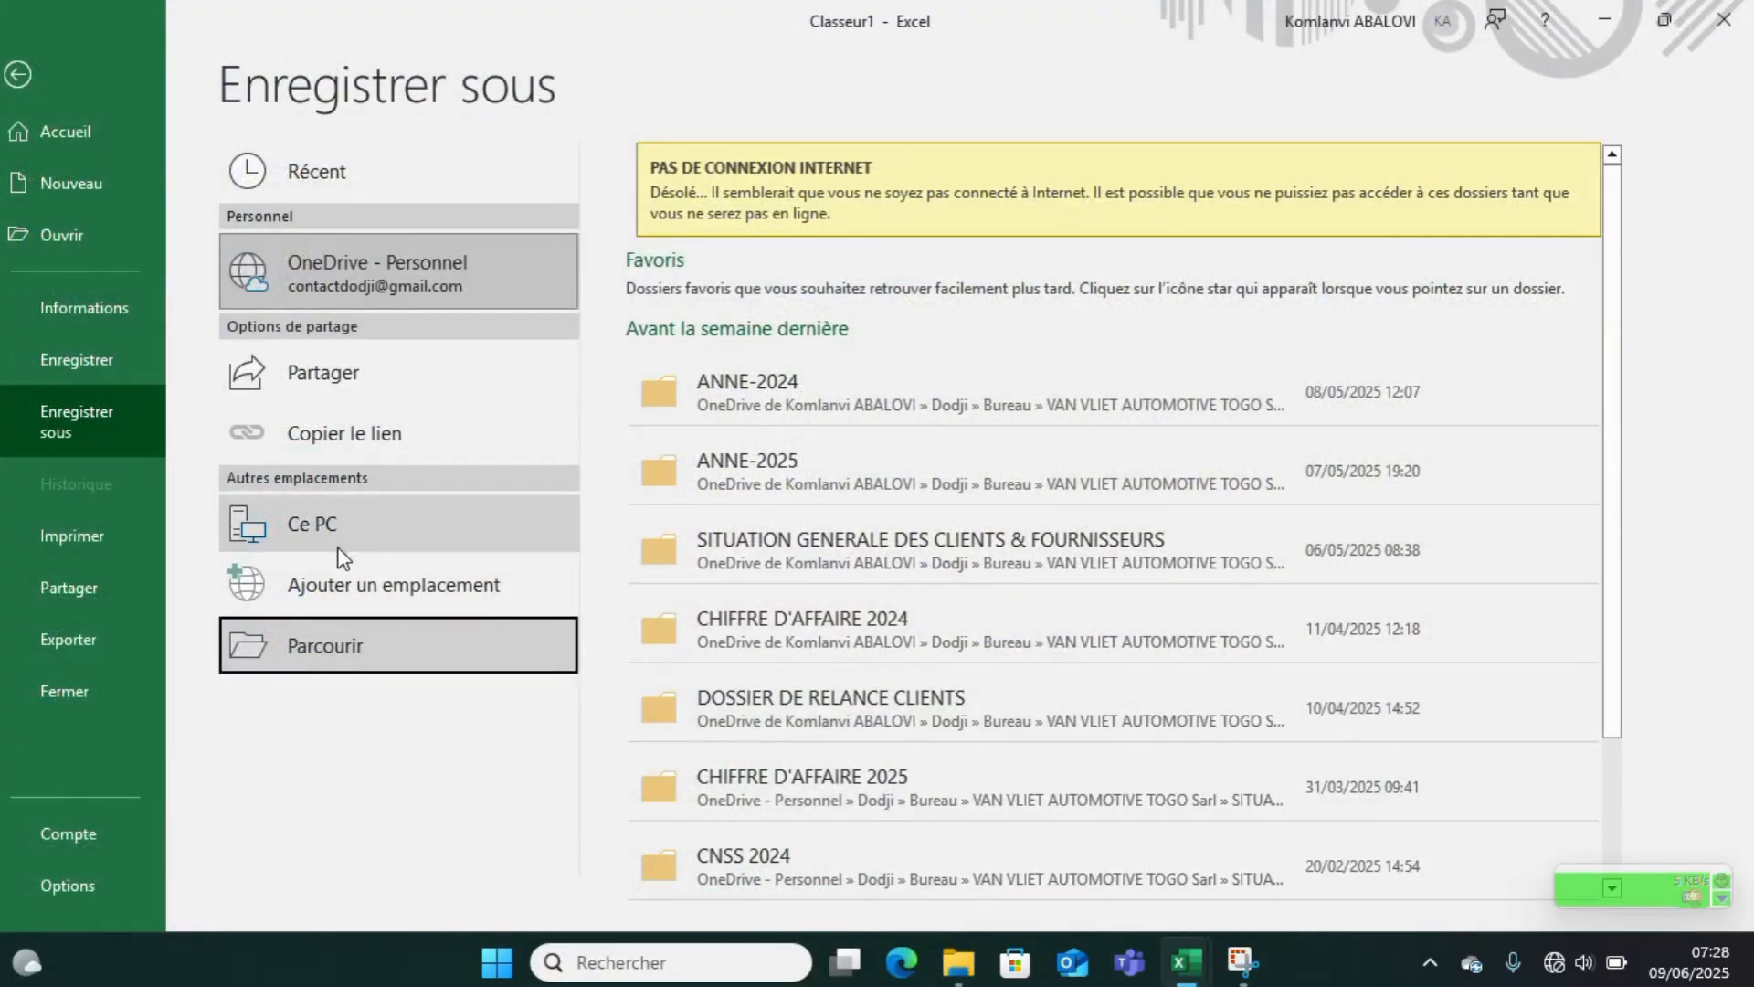
- Save the workbook as "Gestion de facturation" in the Téléchargements folder, using the macro-enabled Excel workbook format
left_click(362, 643)
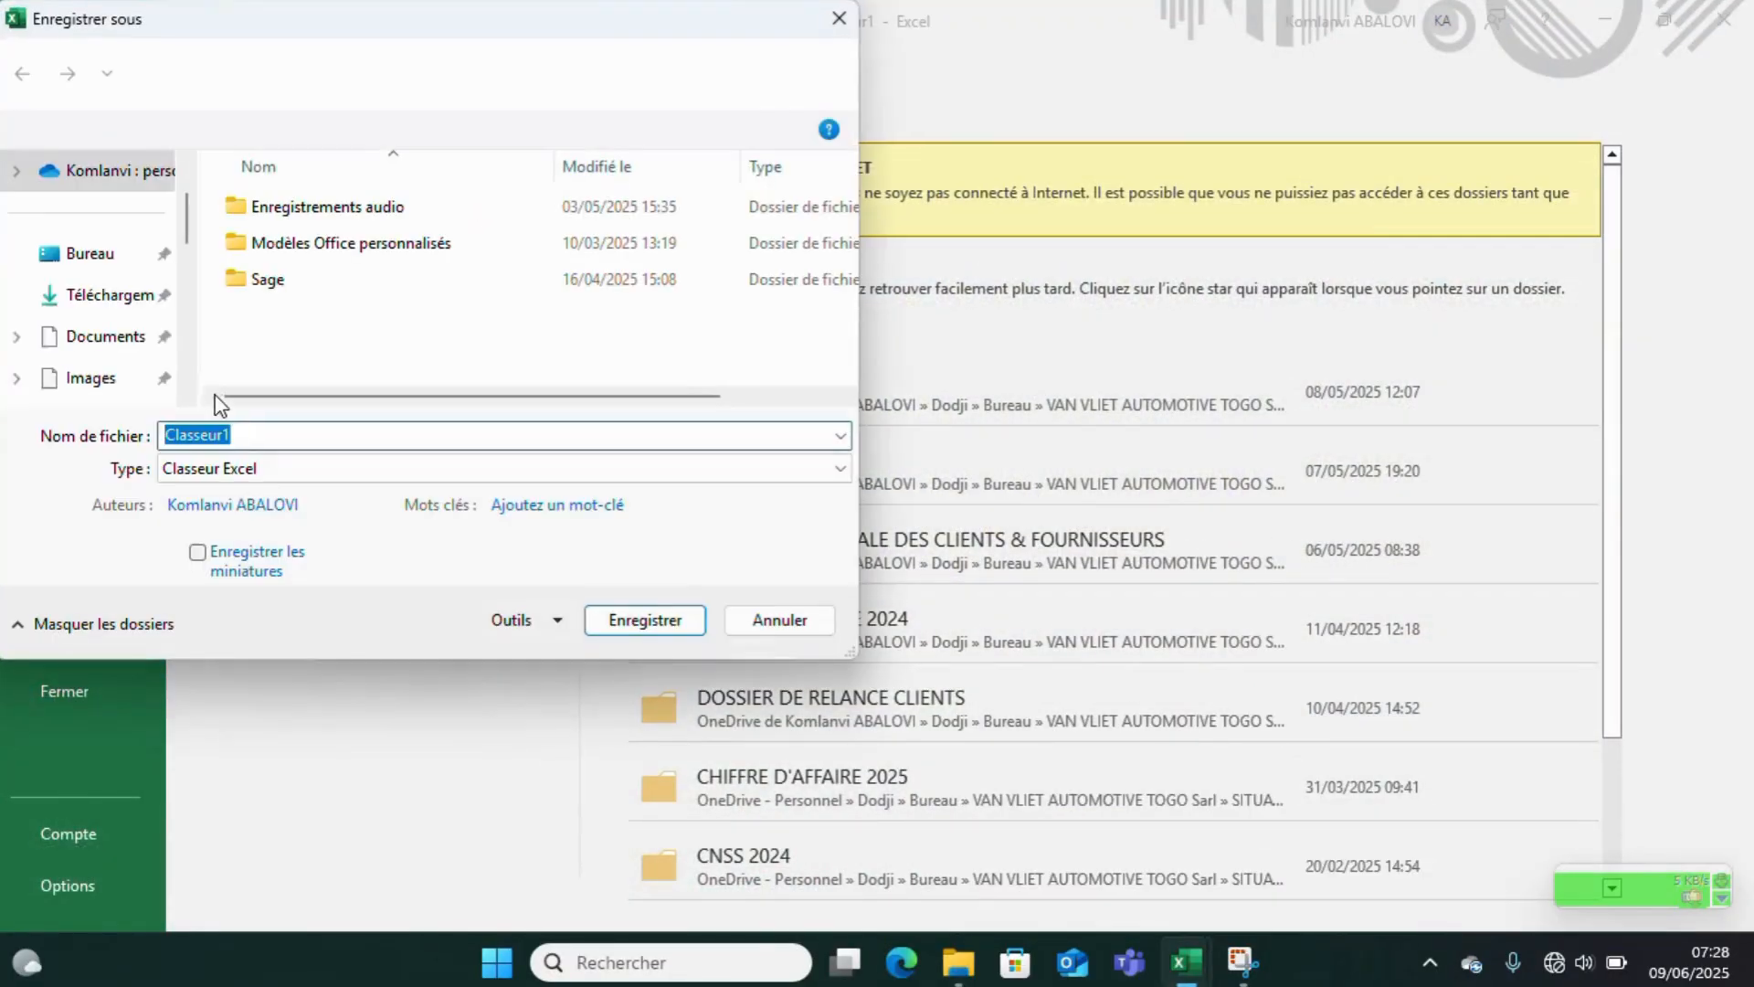
left_click(282, 470)
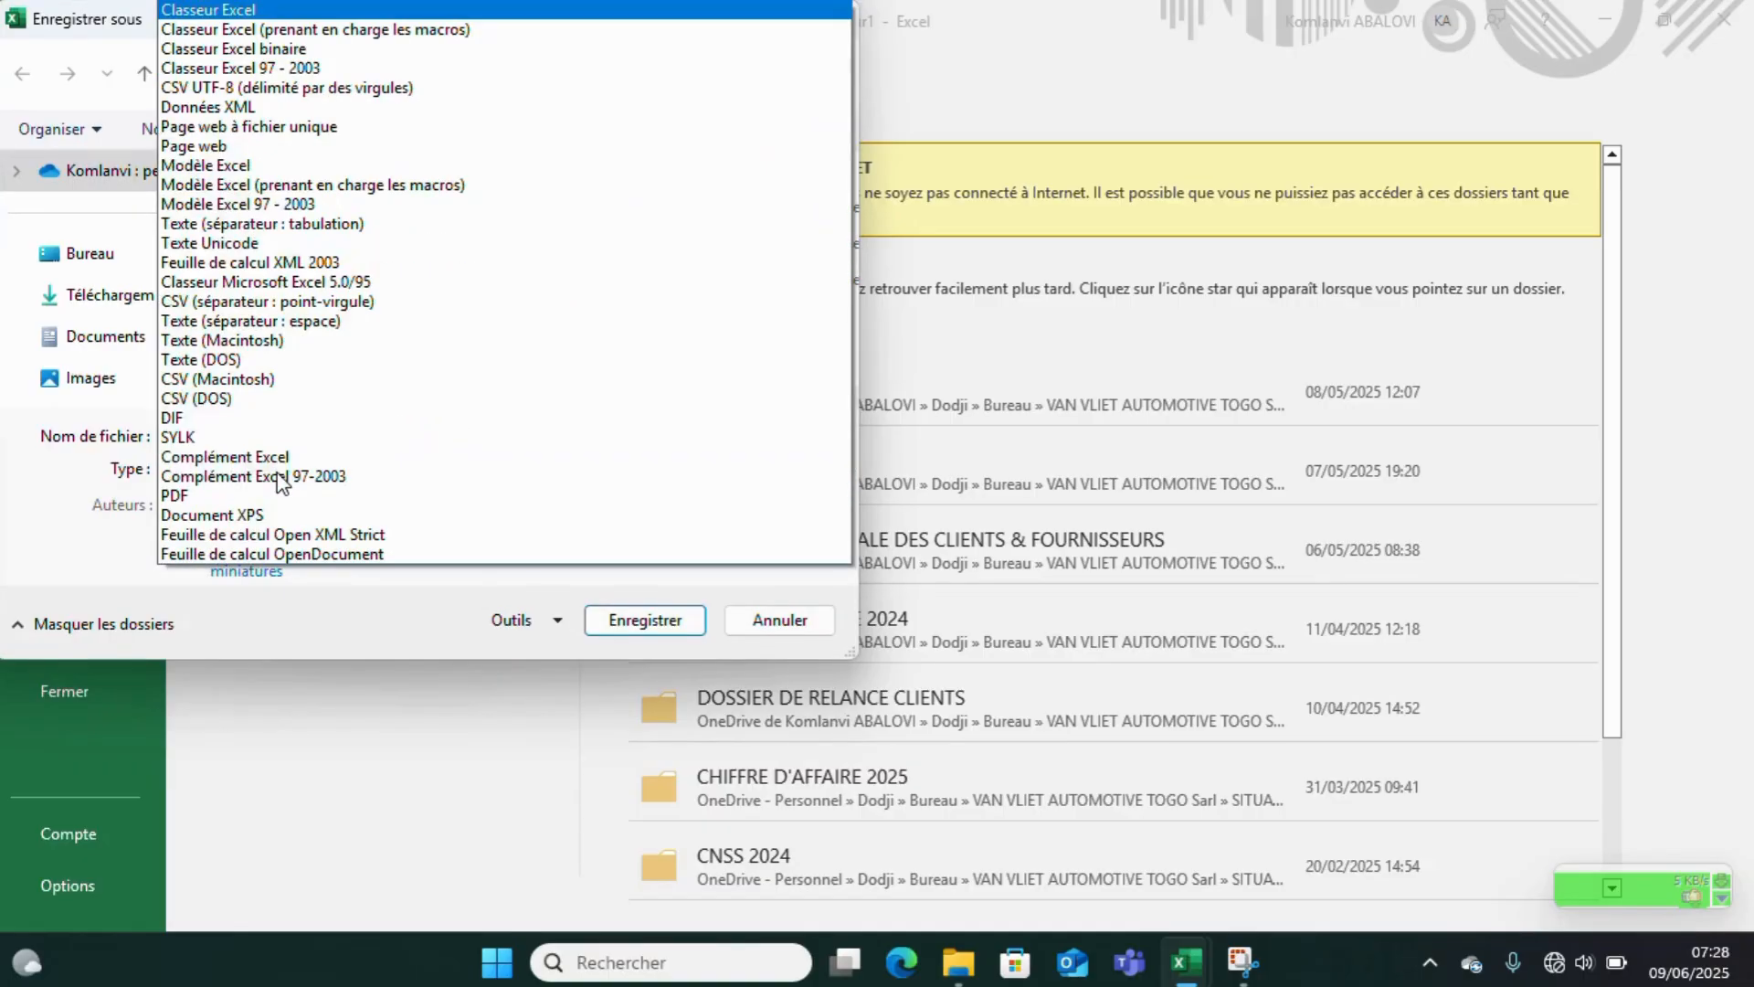
left_click(218, 29)
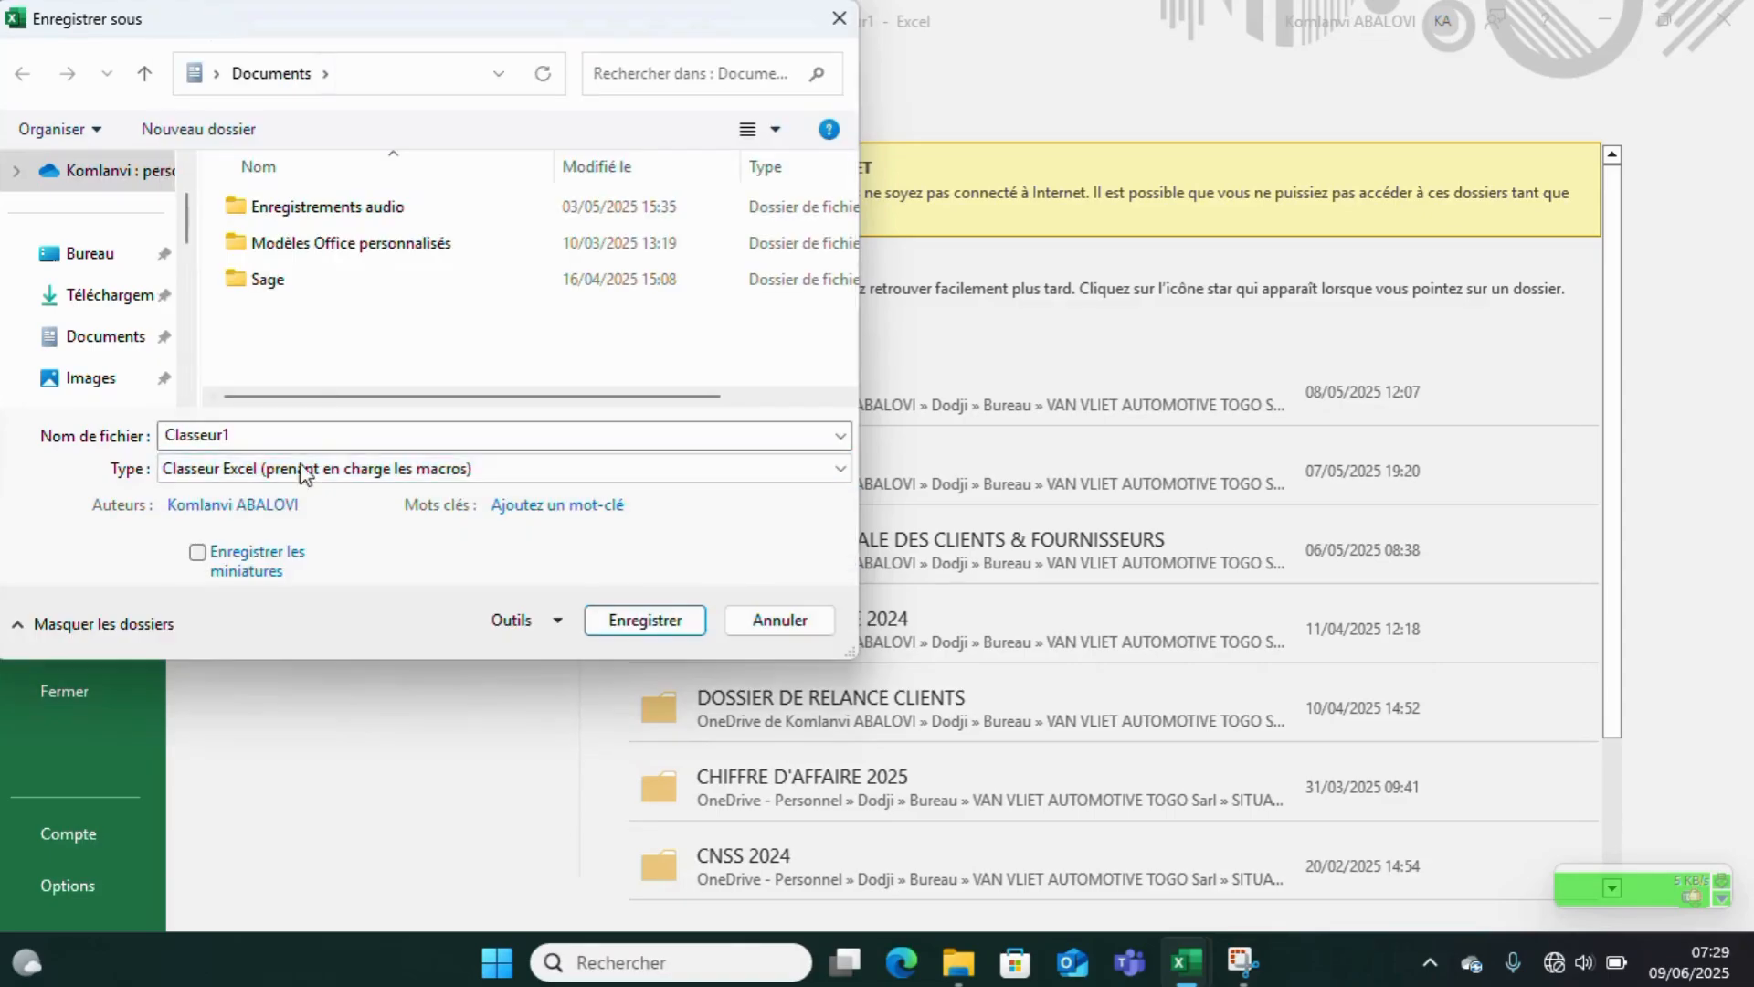
left_click(261, 437)
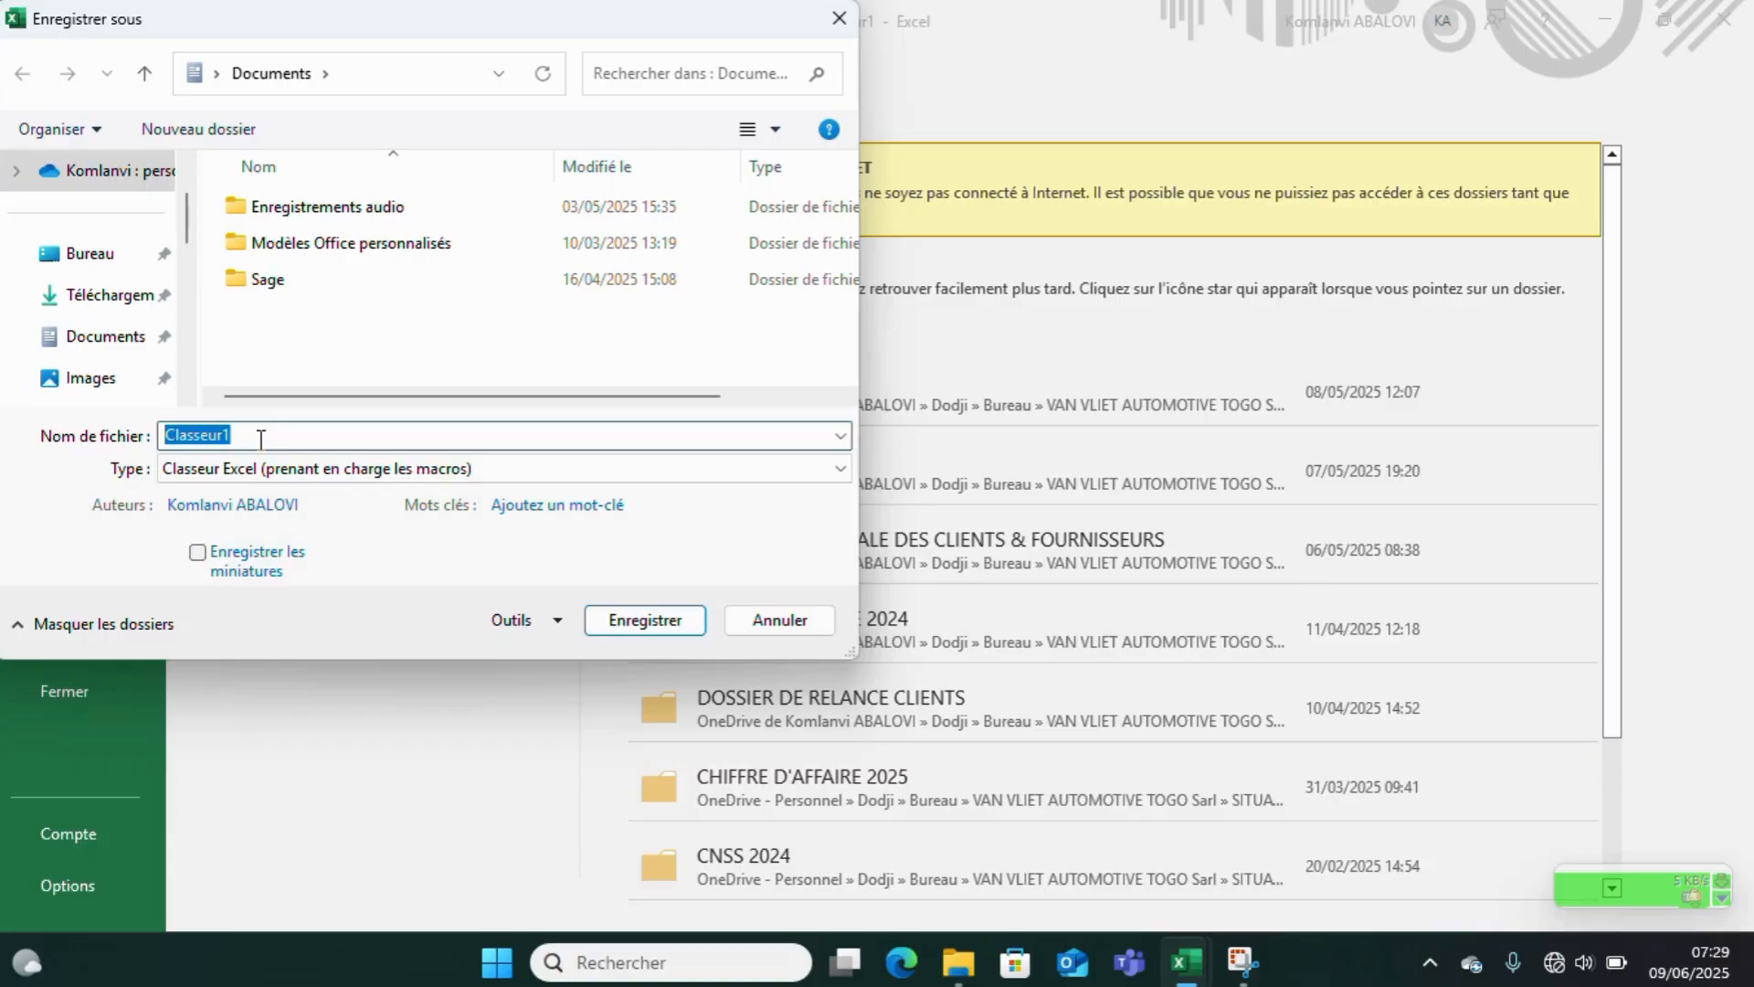
type("Gest")
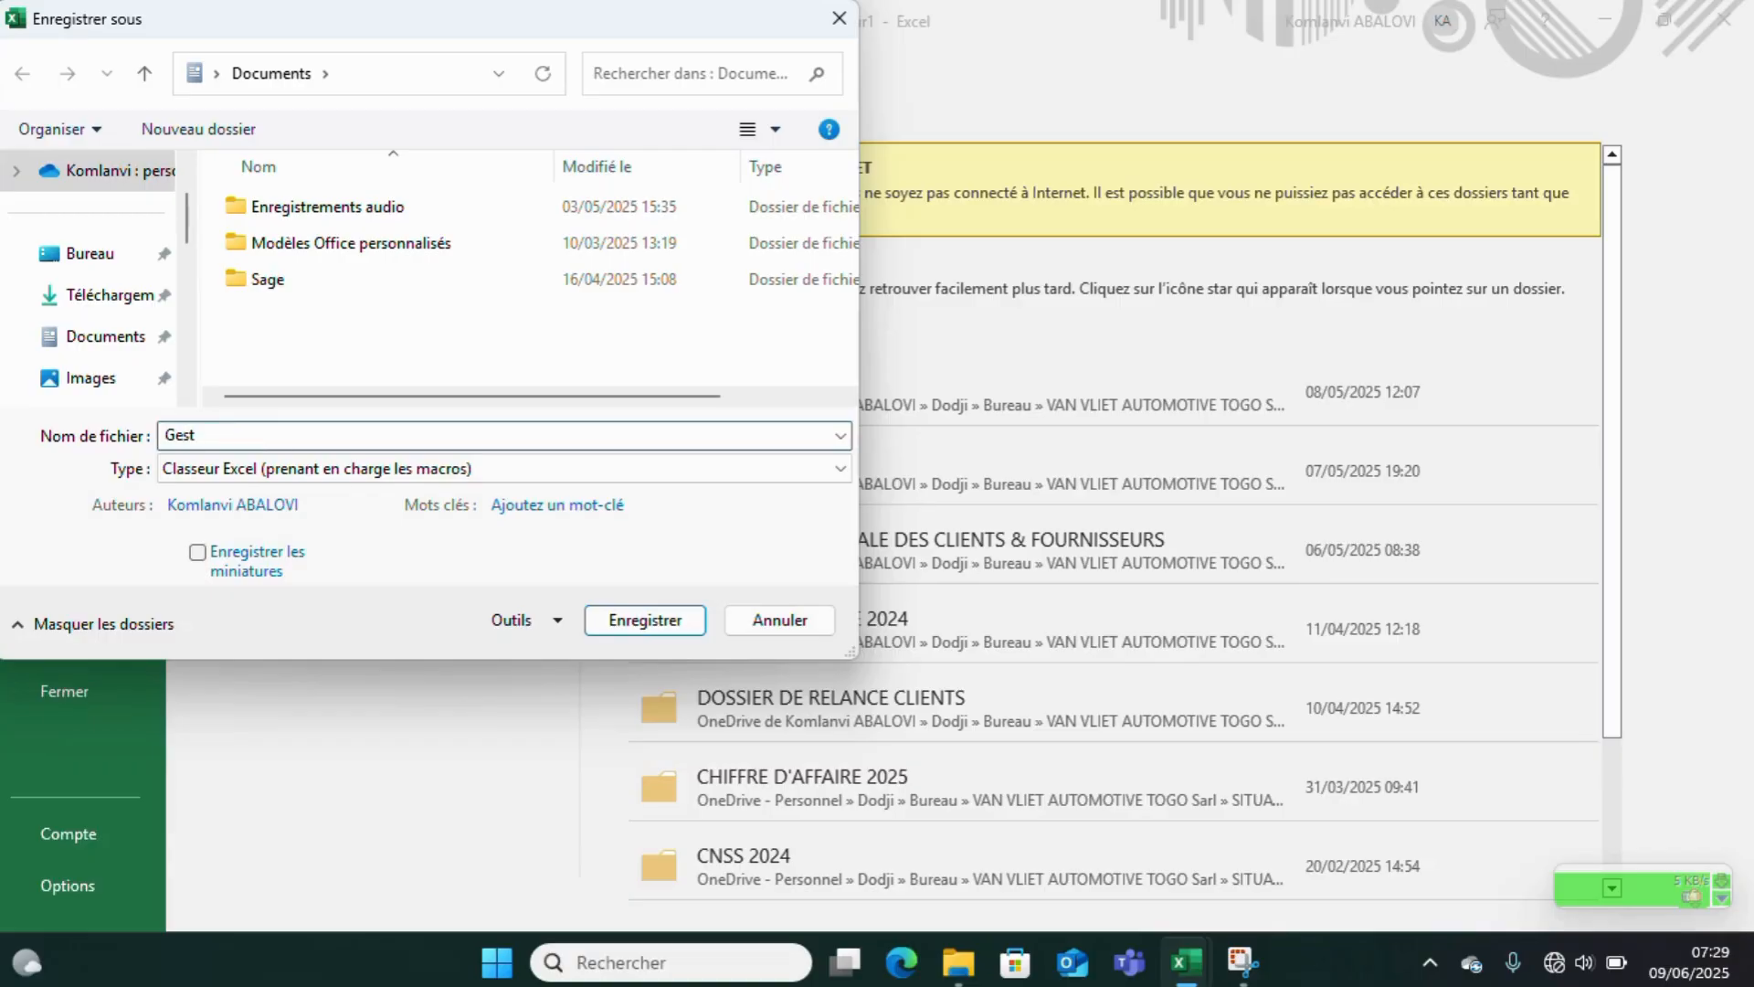
type("ion de facturation")
left_click(137, 296)
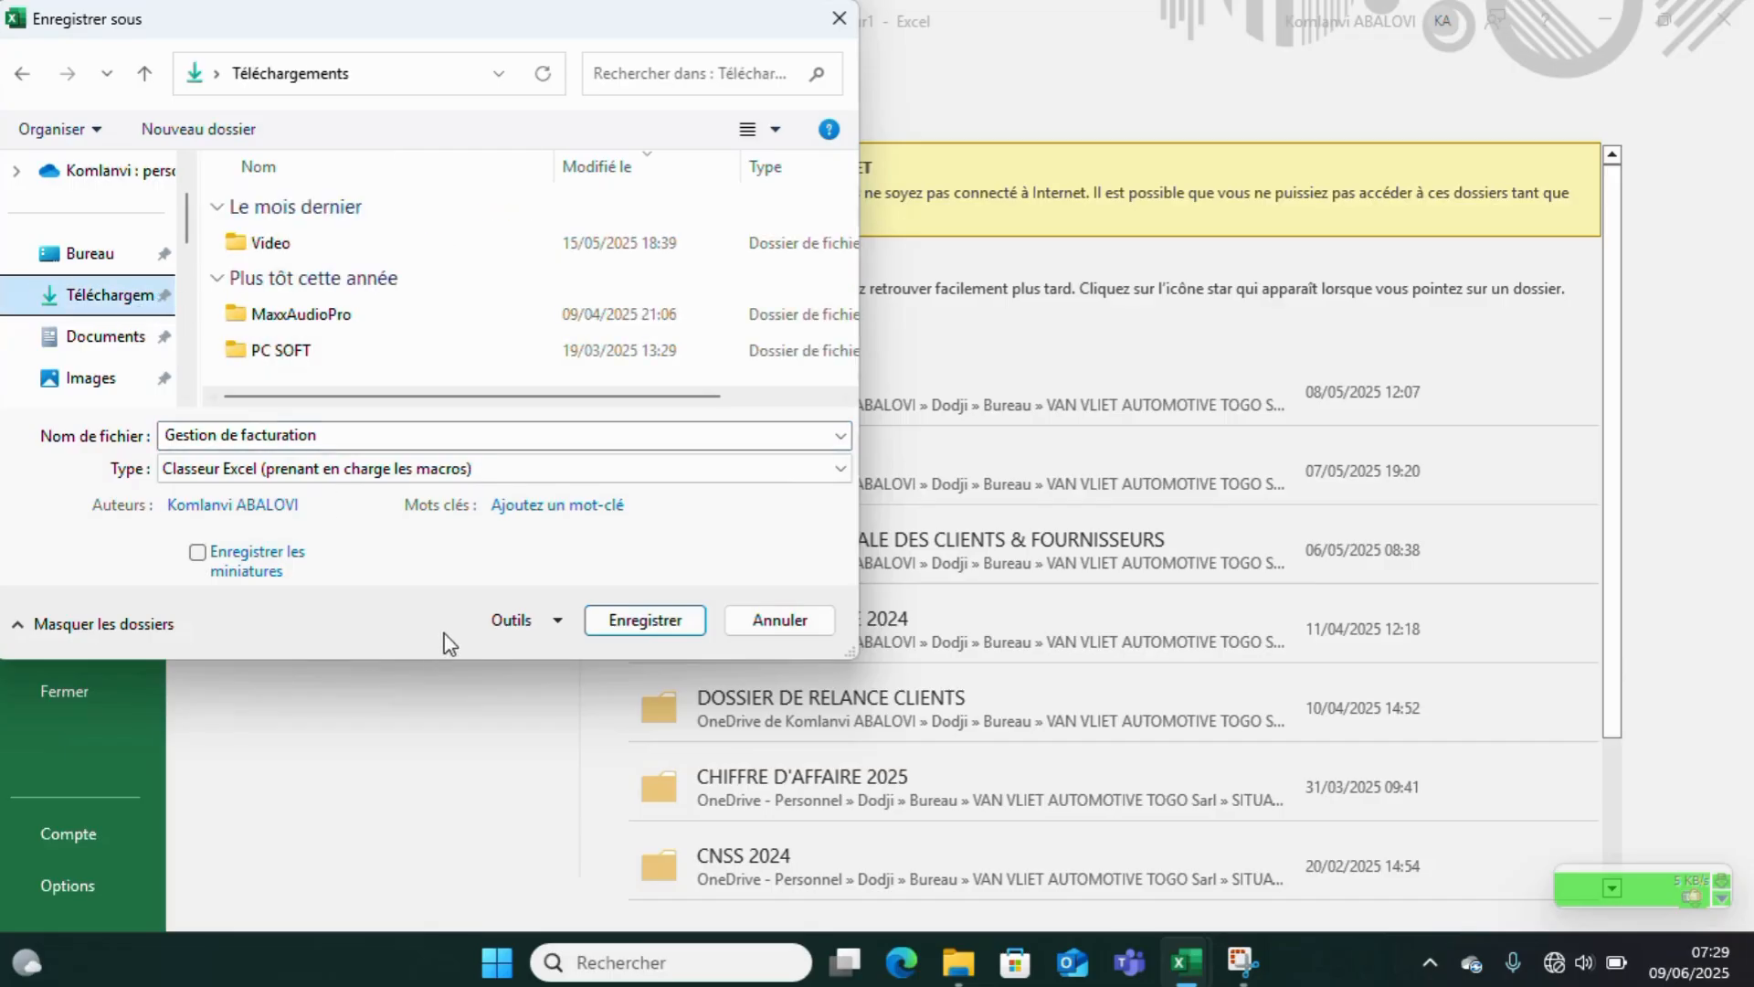
left_click(605, 623)
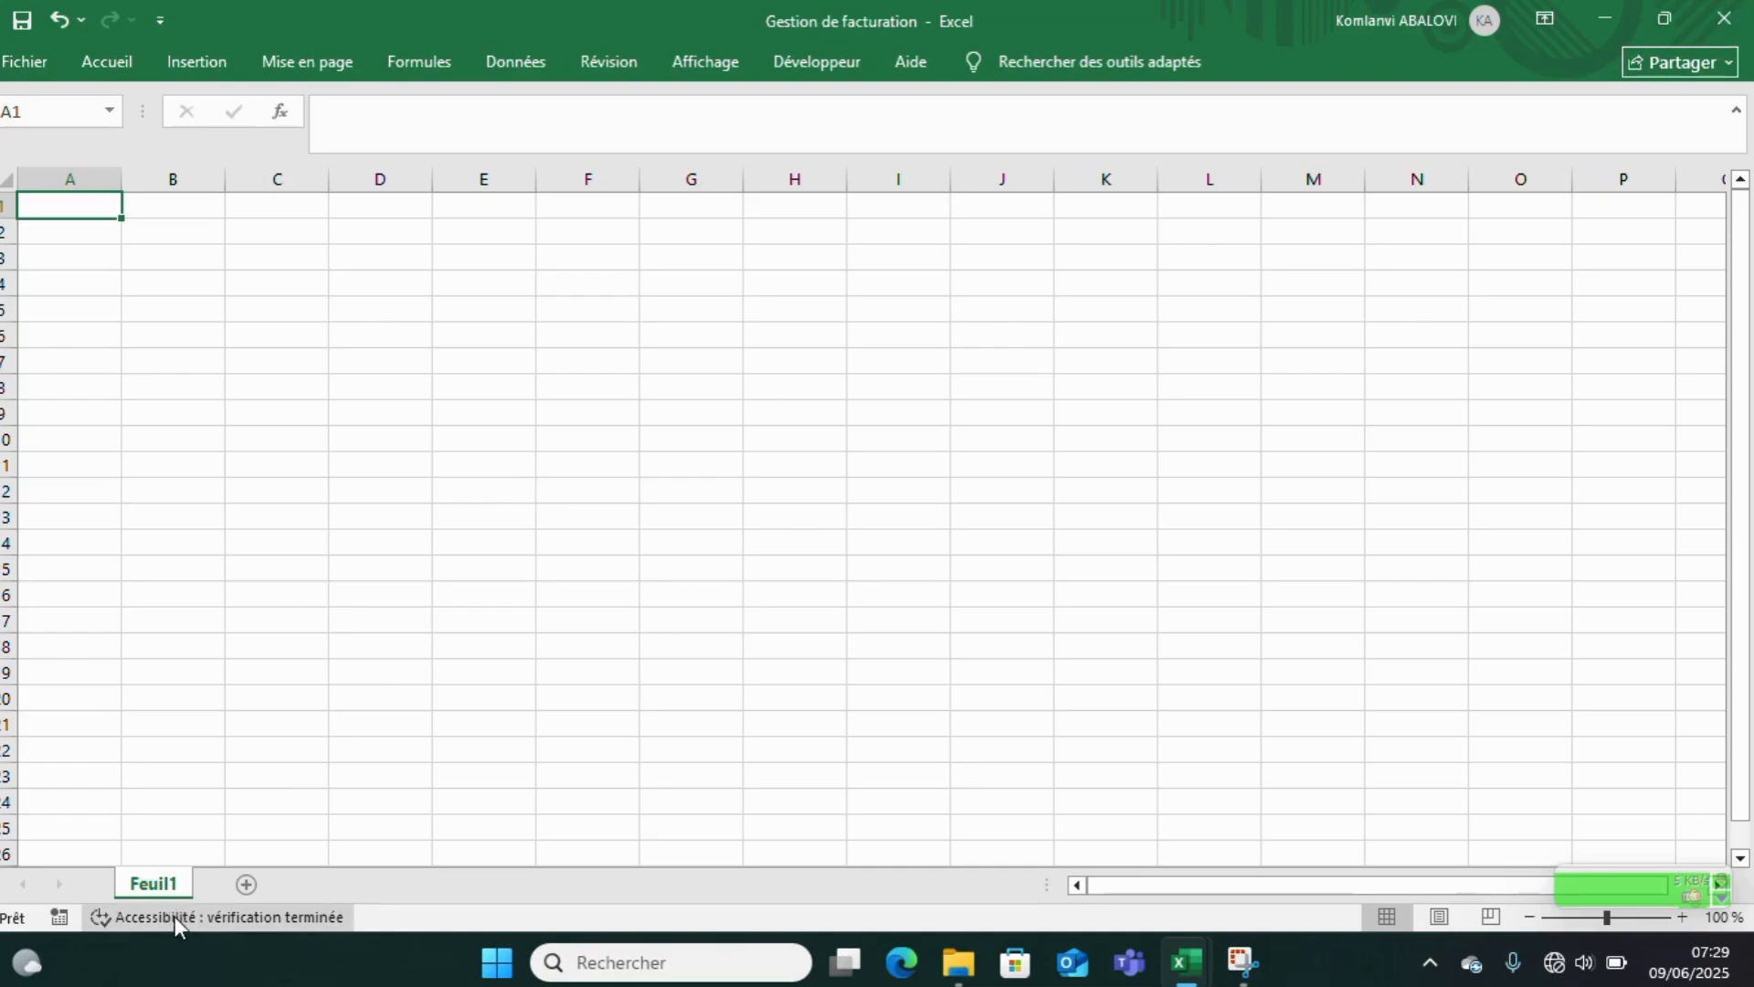
- Rename the first worksheet, Feuil1, as "Facture"
double_click(157, 882)
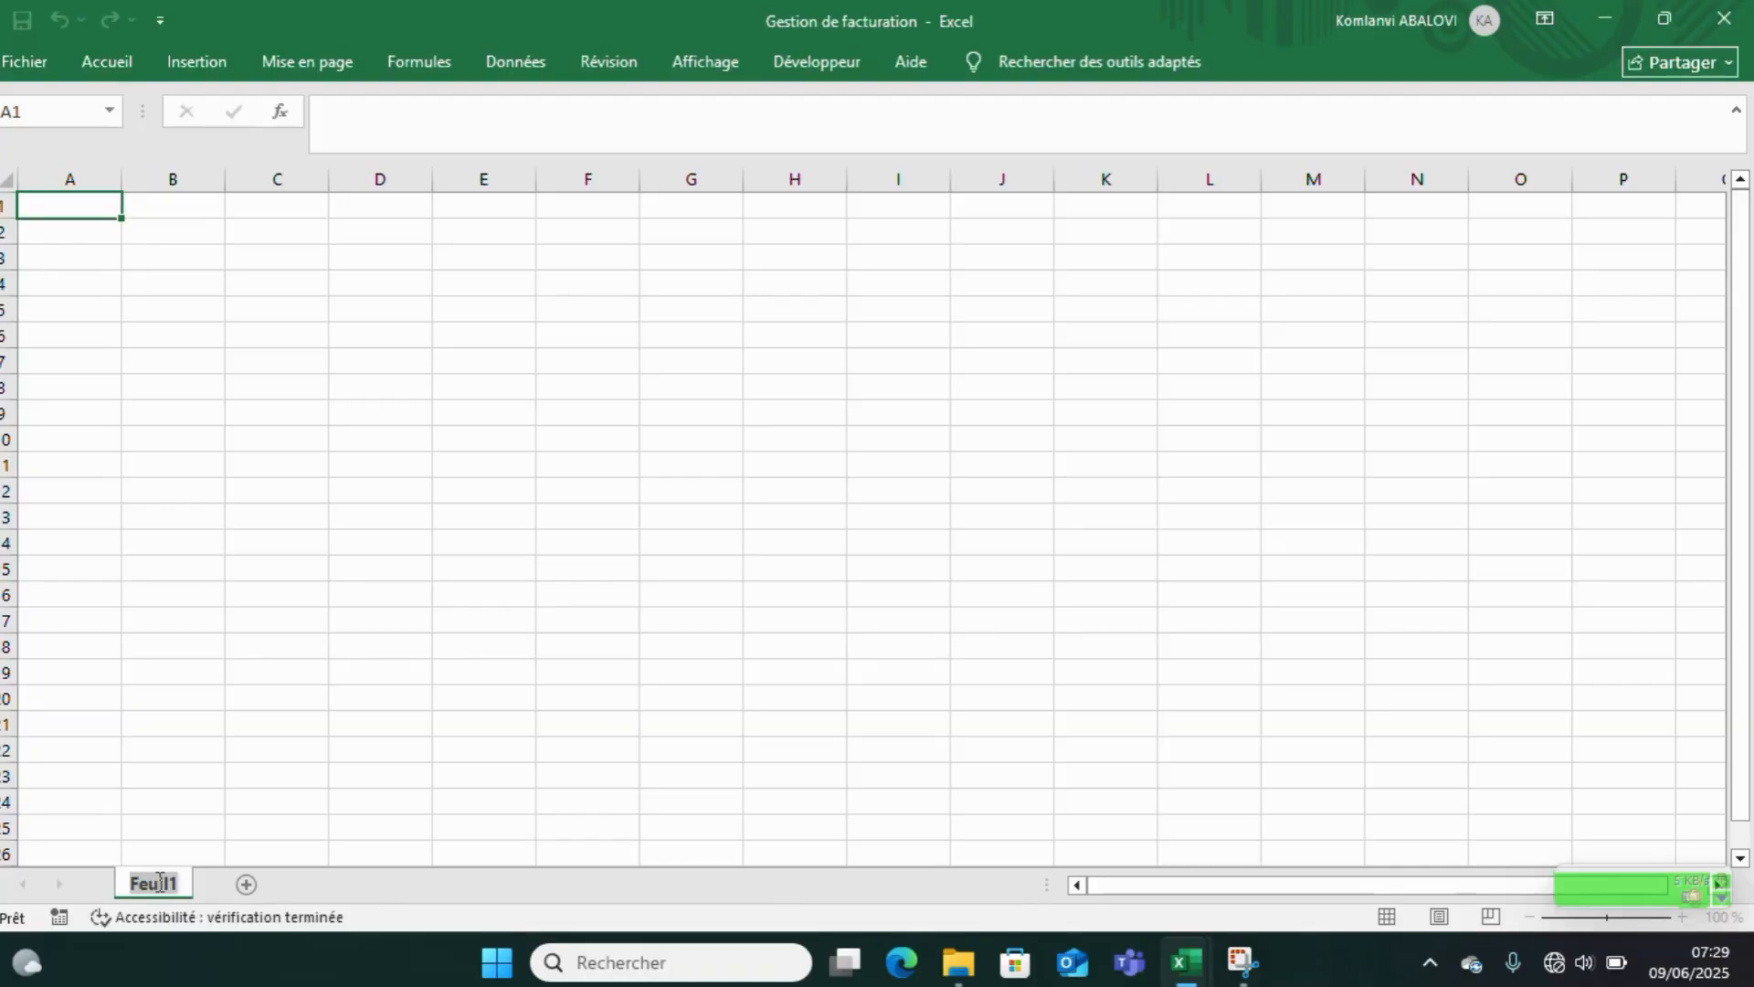
type("Fac")
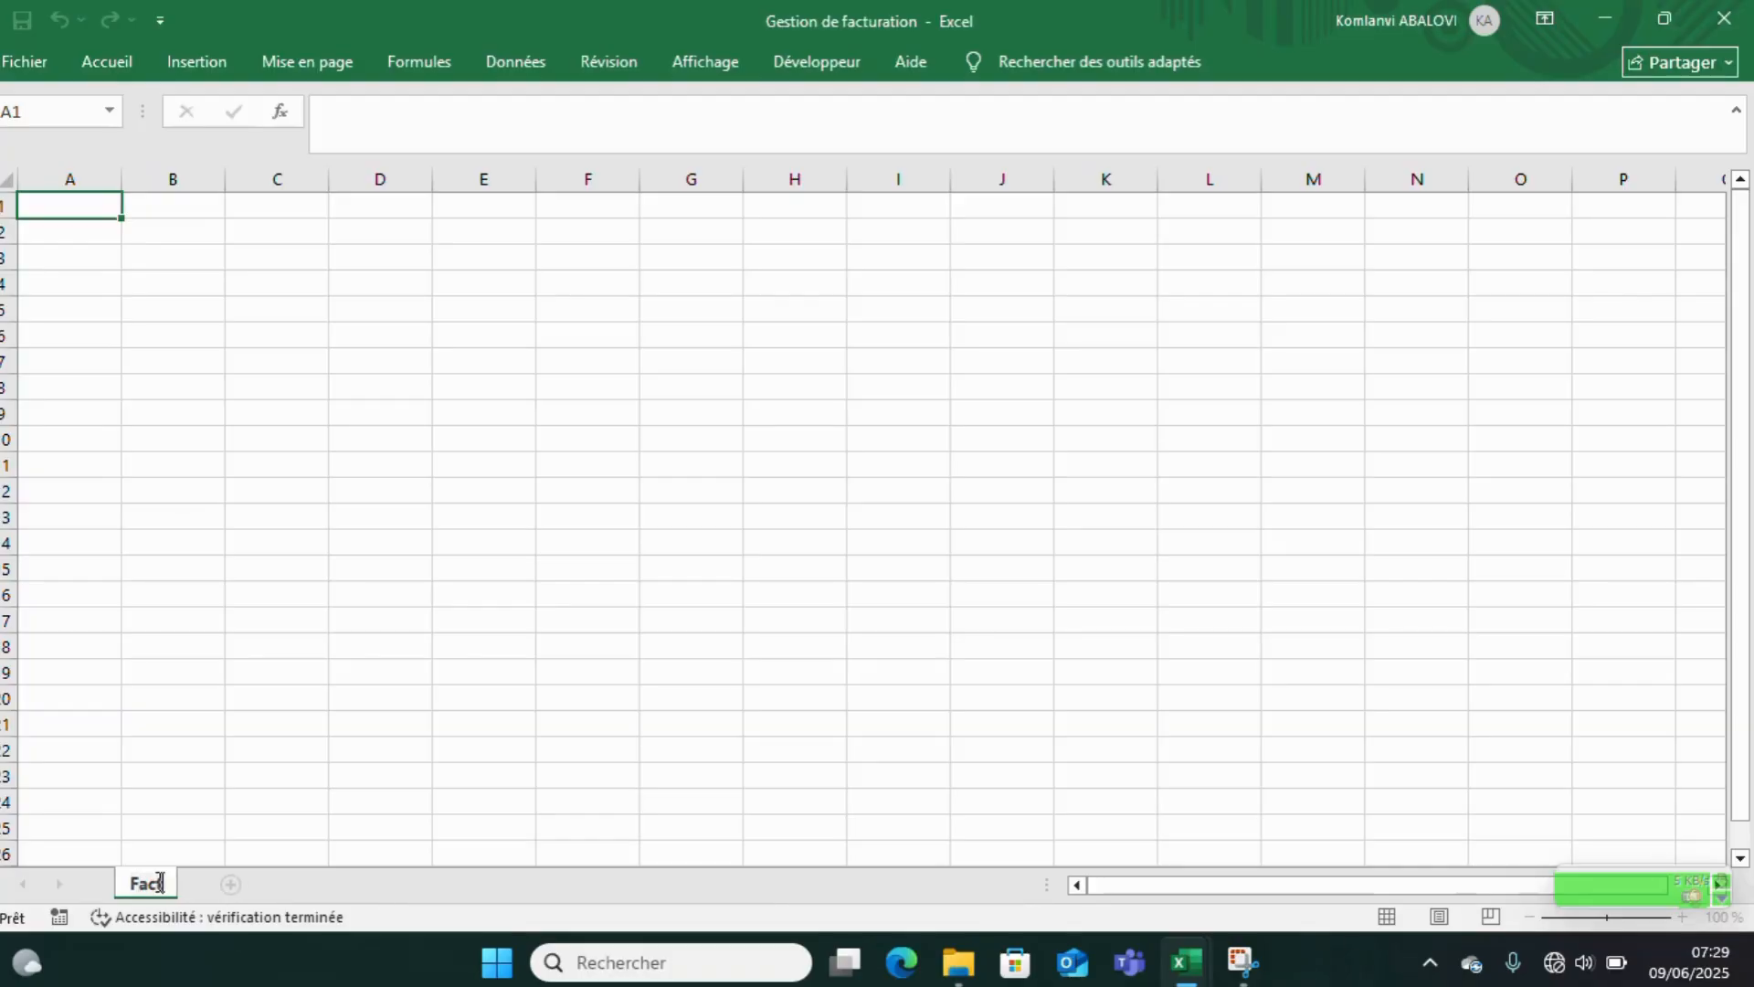
type("ture")
key("Return")
- Add a second worksheet after Facture and name it "Parametre"
left_click(257, 884)
double_click(252, 893)
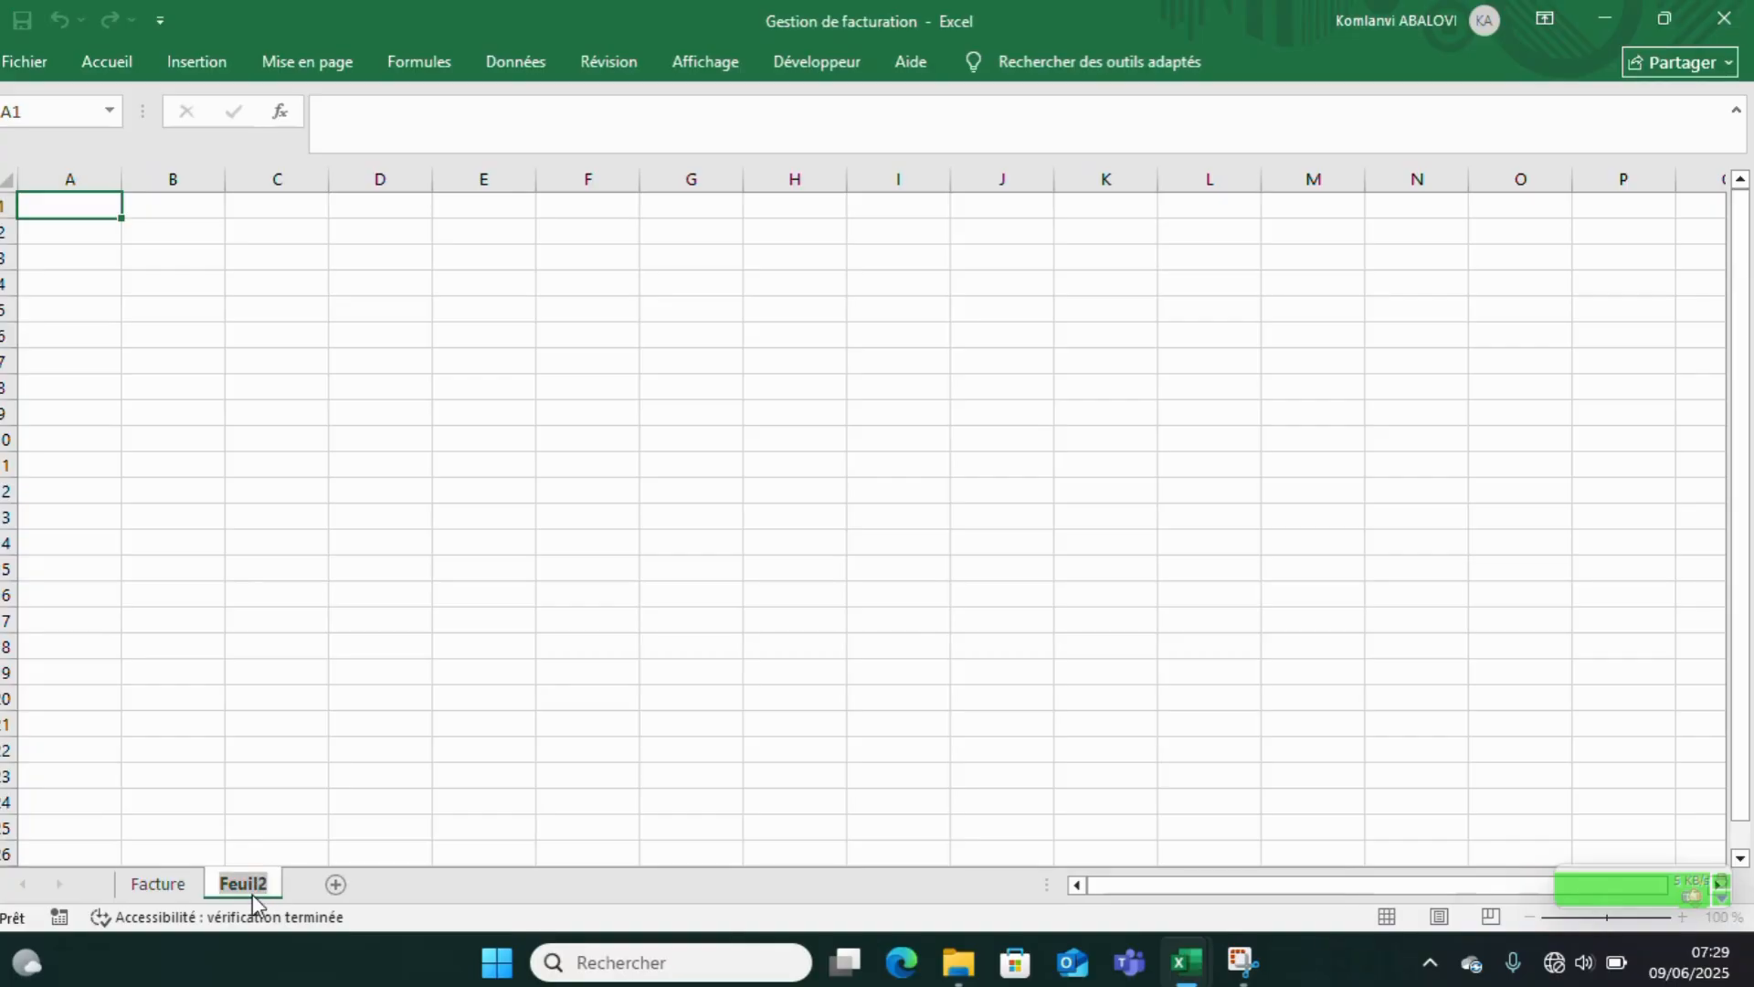
type("Parametre")
key("Return")
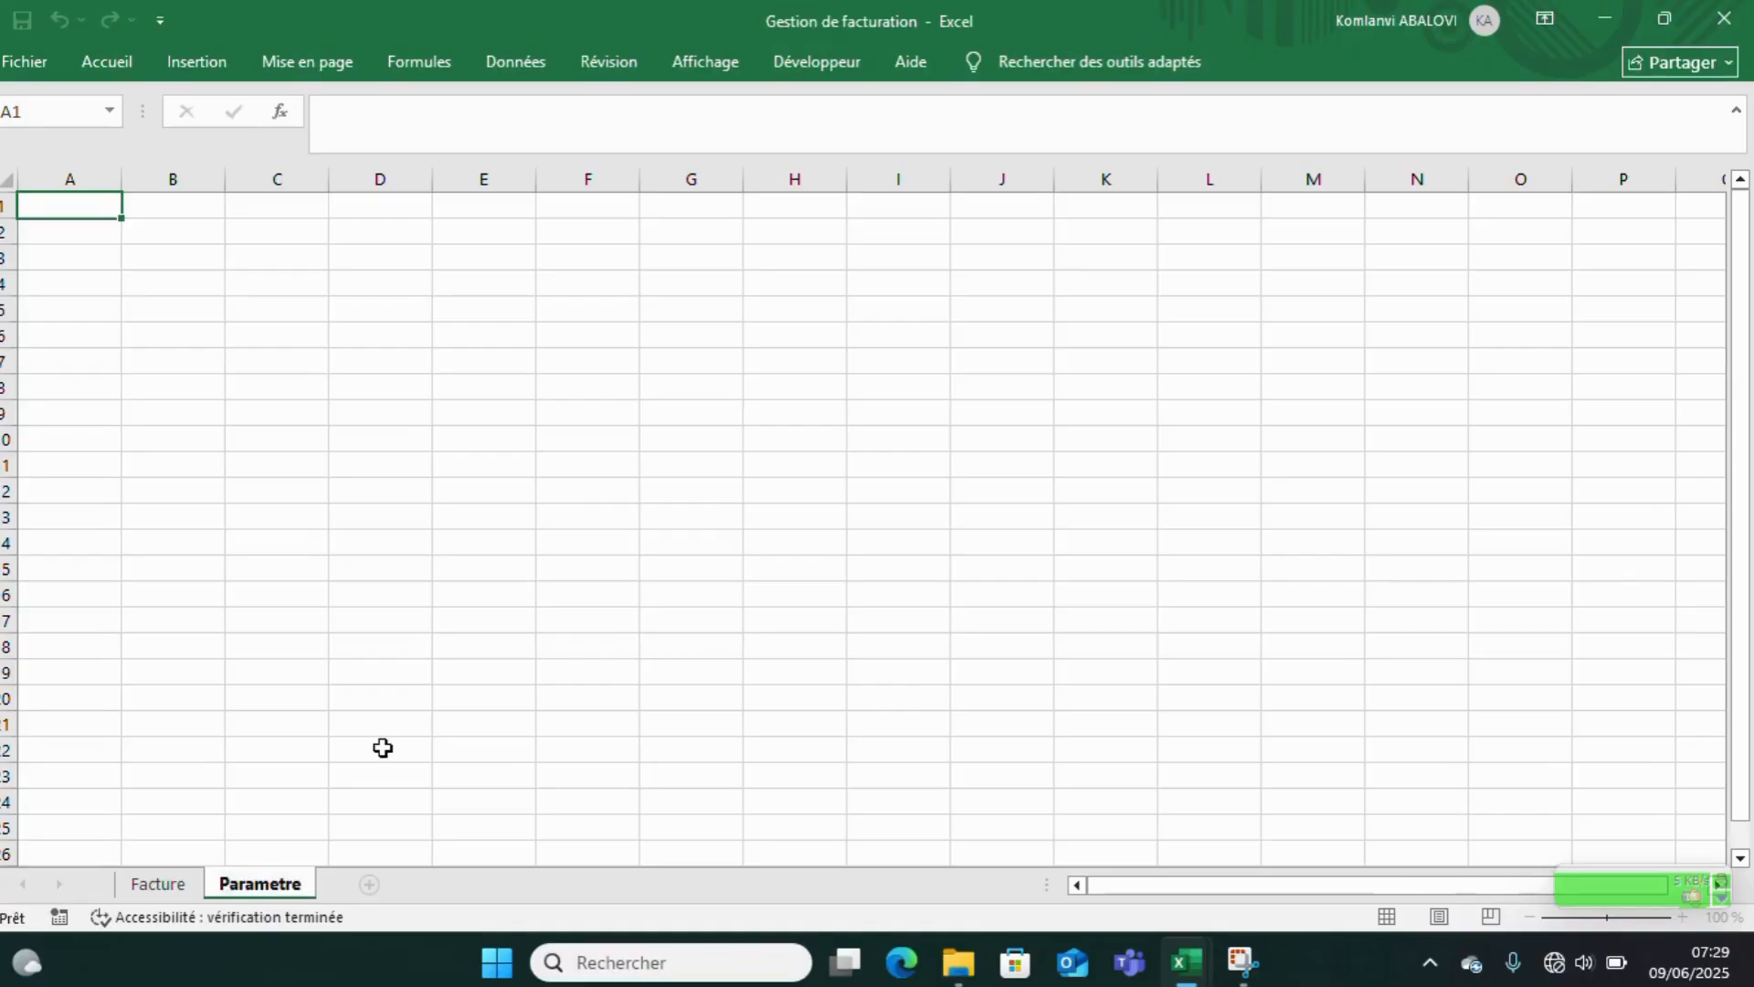
left_click(384, 746)
- Add a third worksheet after Parametre and name it "Base client"
left_click(370, 884)
double_click(366, 883)
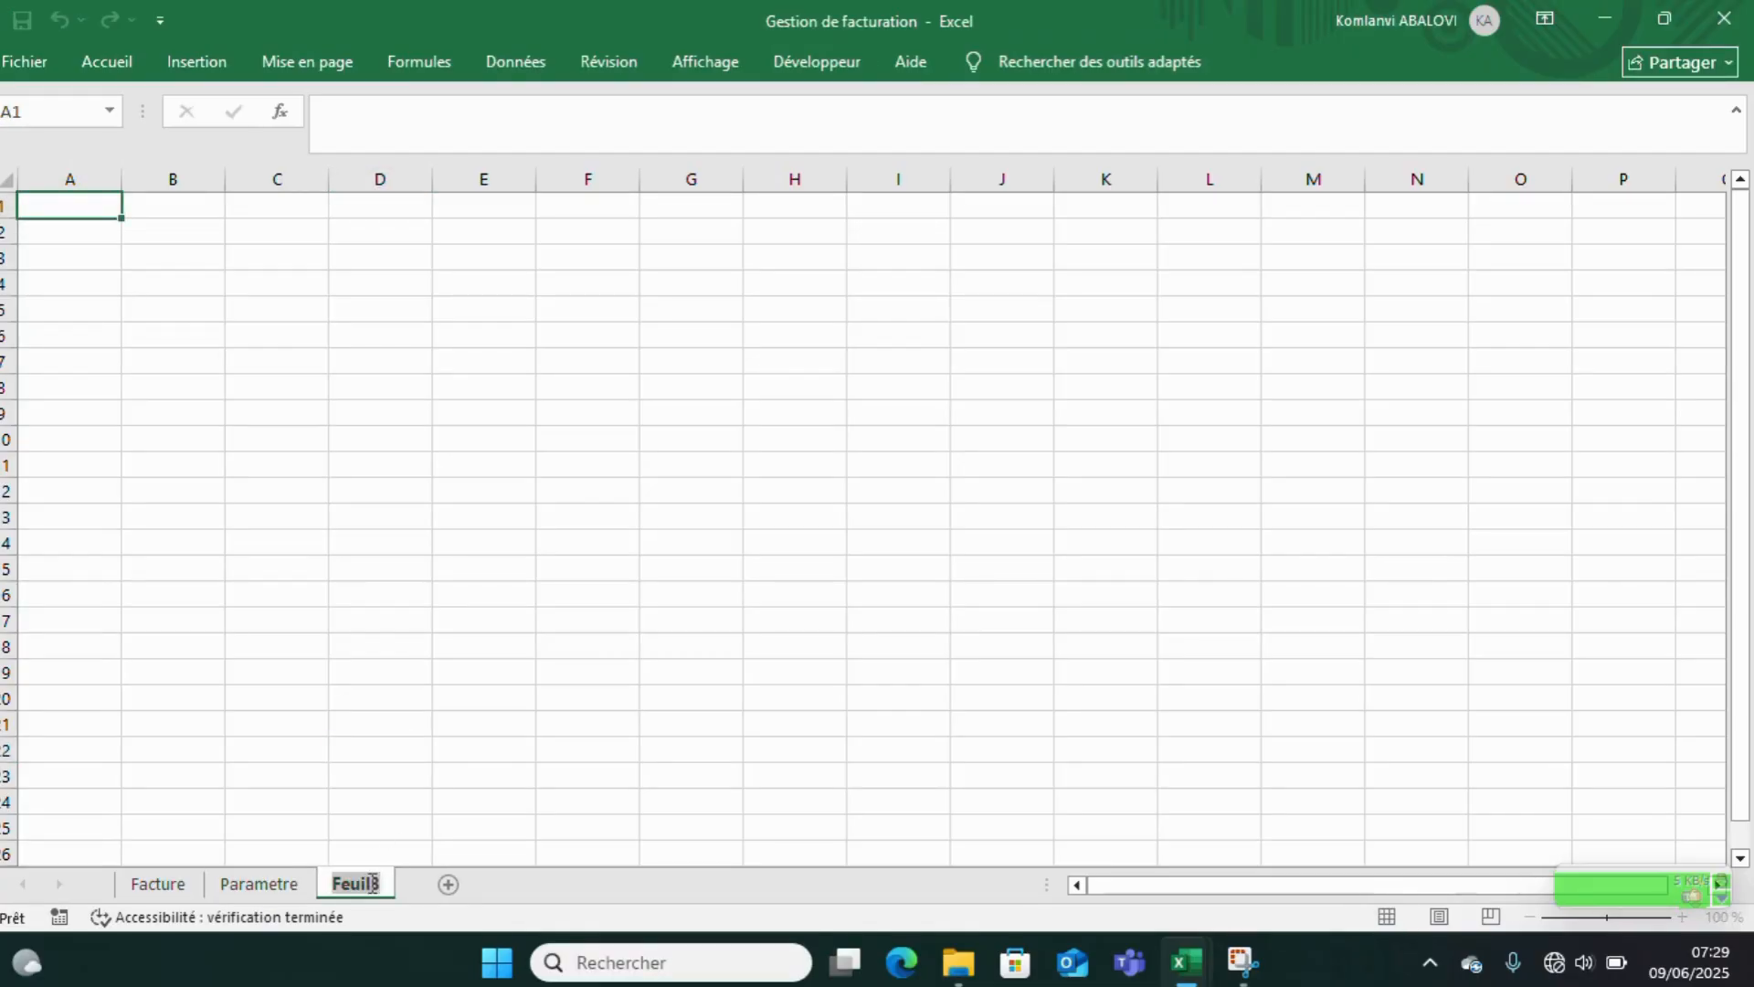
type("Base client")
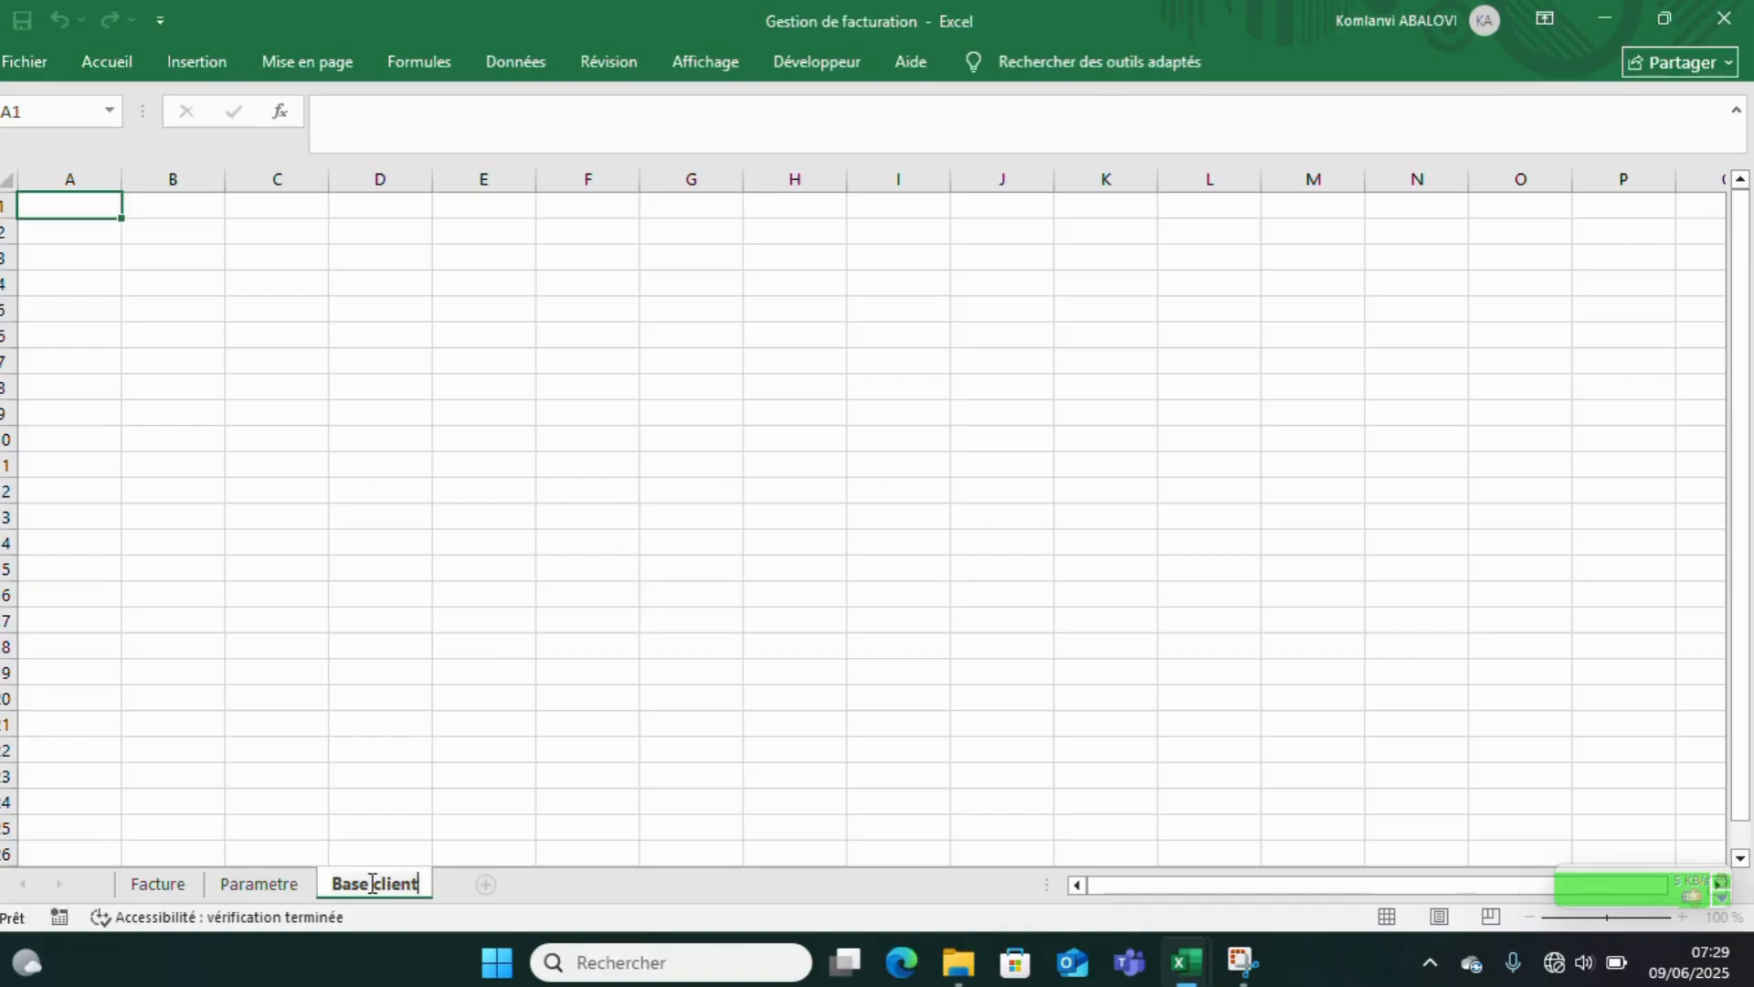
left_click(365, 778)
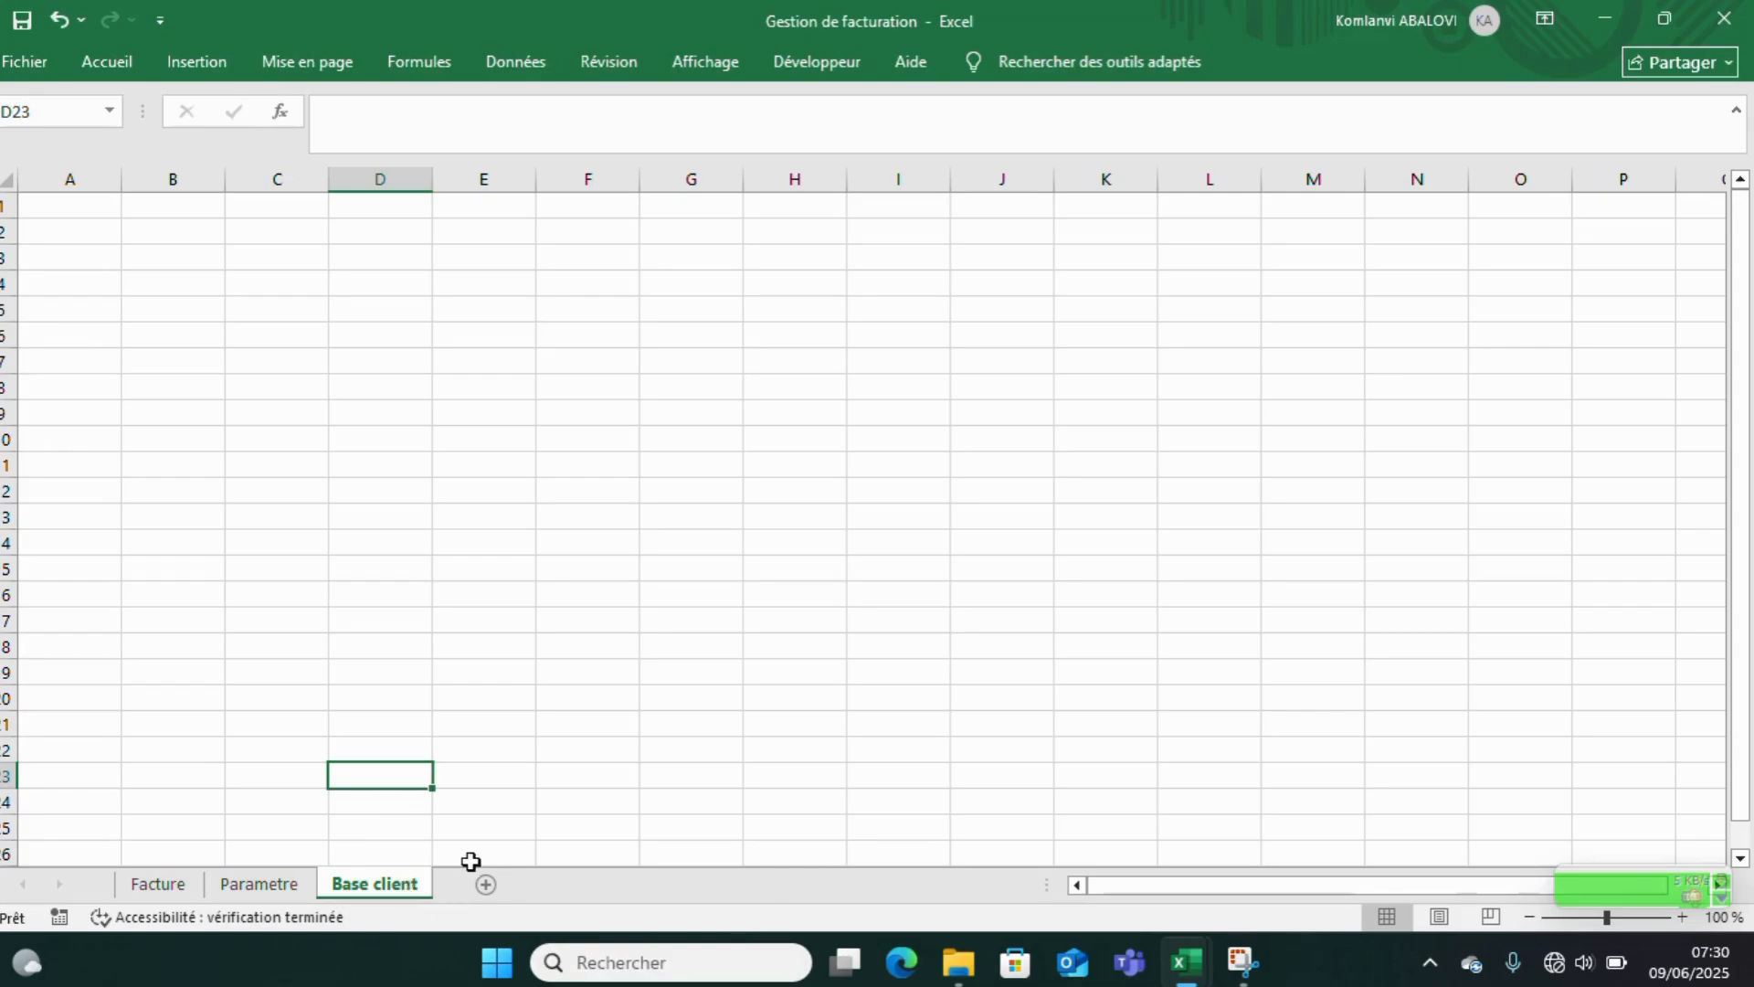
- Add a fourth worksheet after Base client and name it "Règlement client"
left_click(487, 886)
double_click(488, 882)
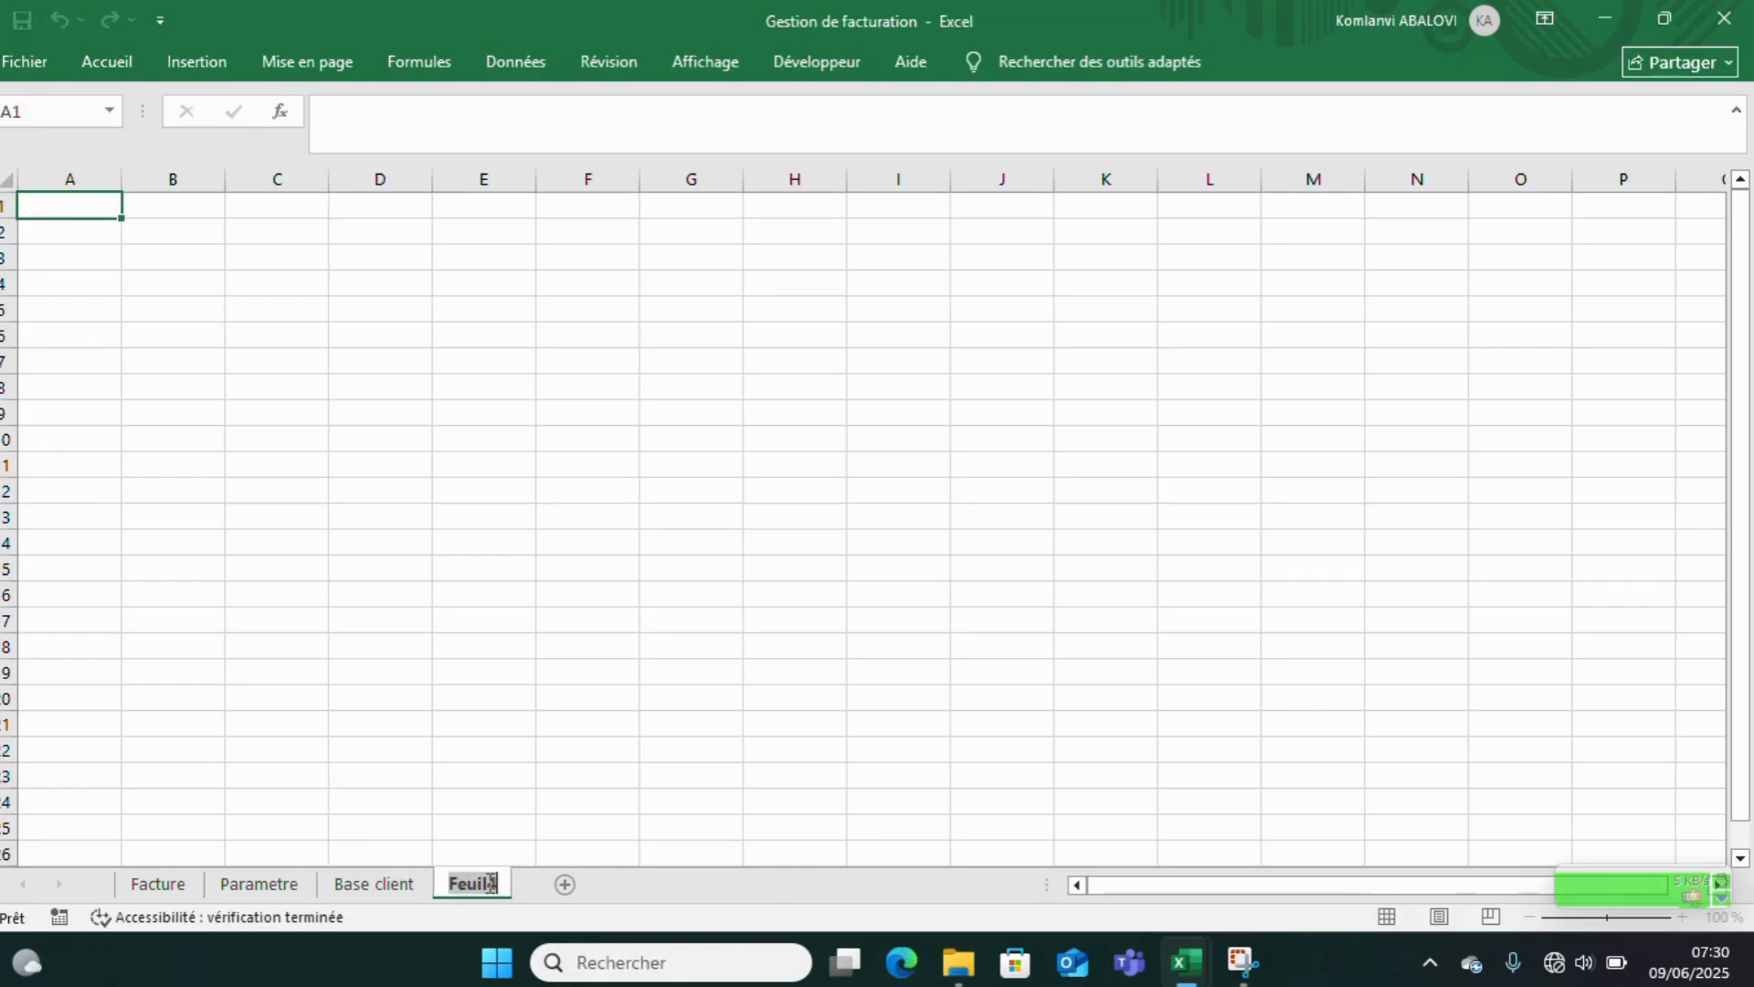
type("R")
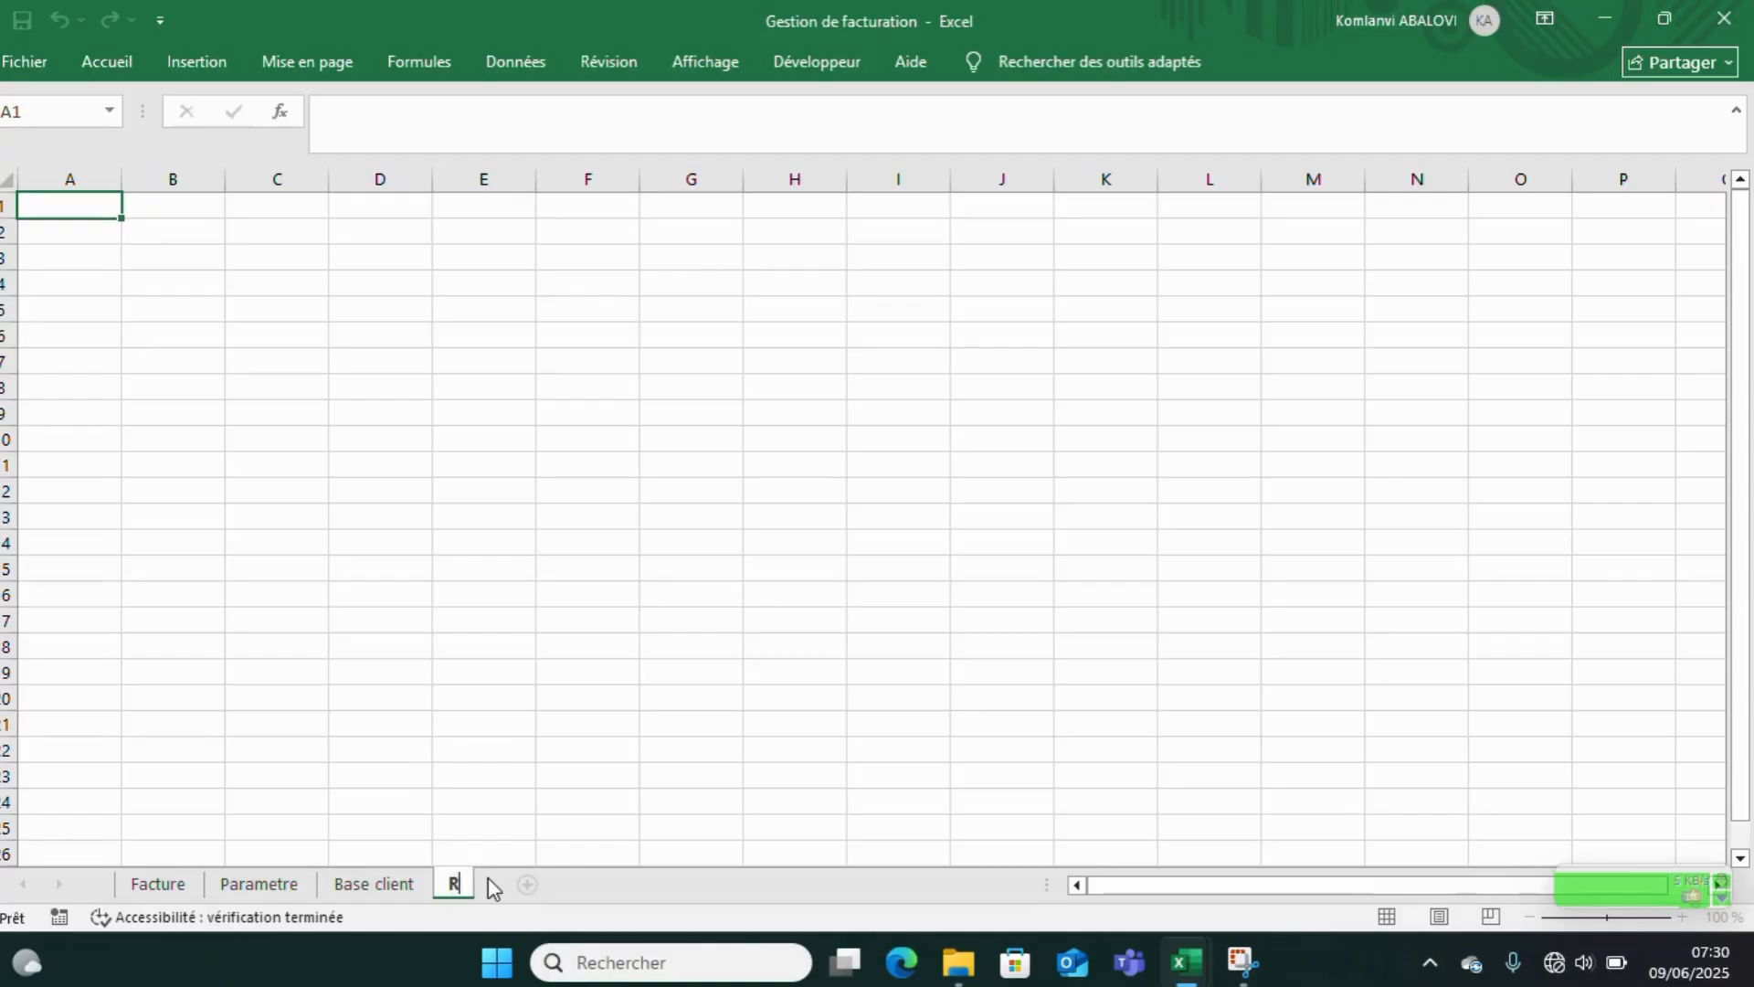
type("èglement")
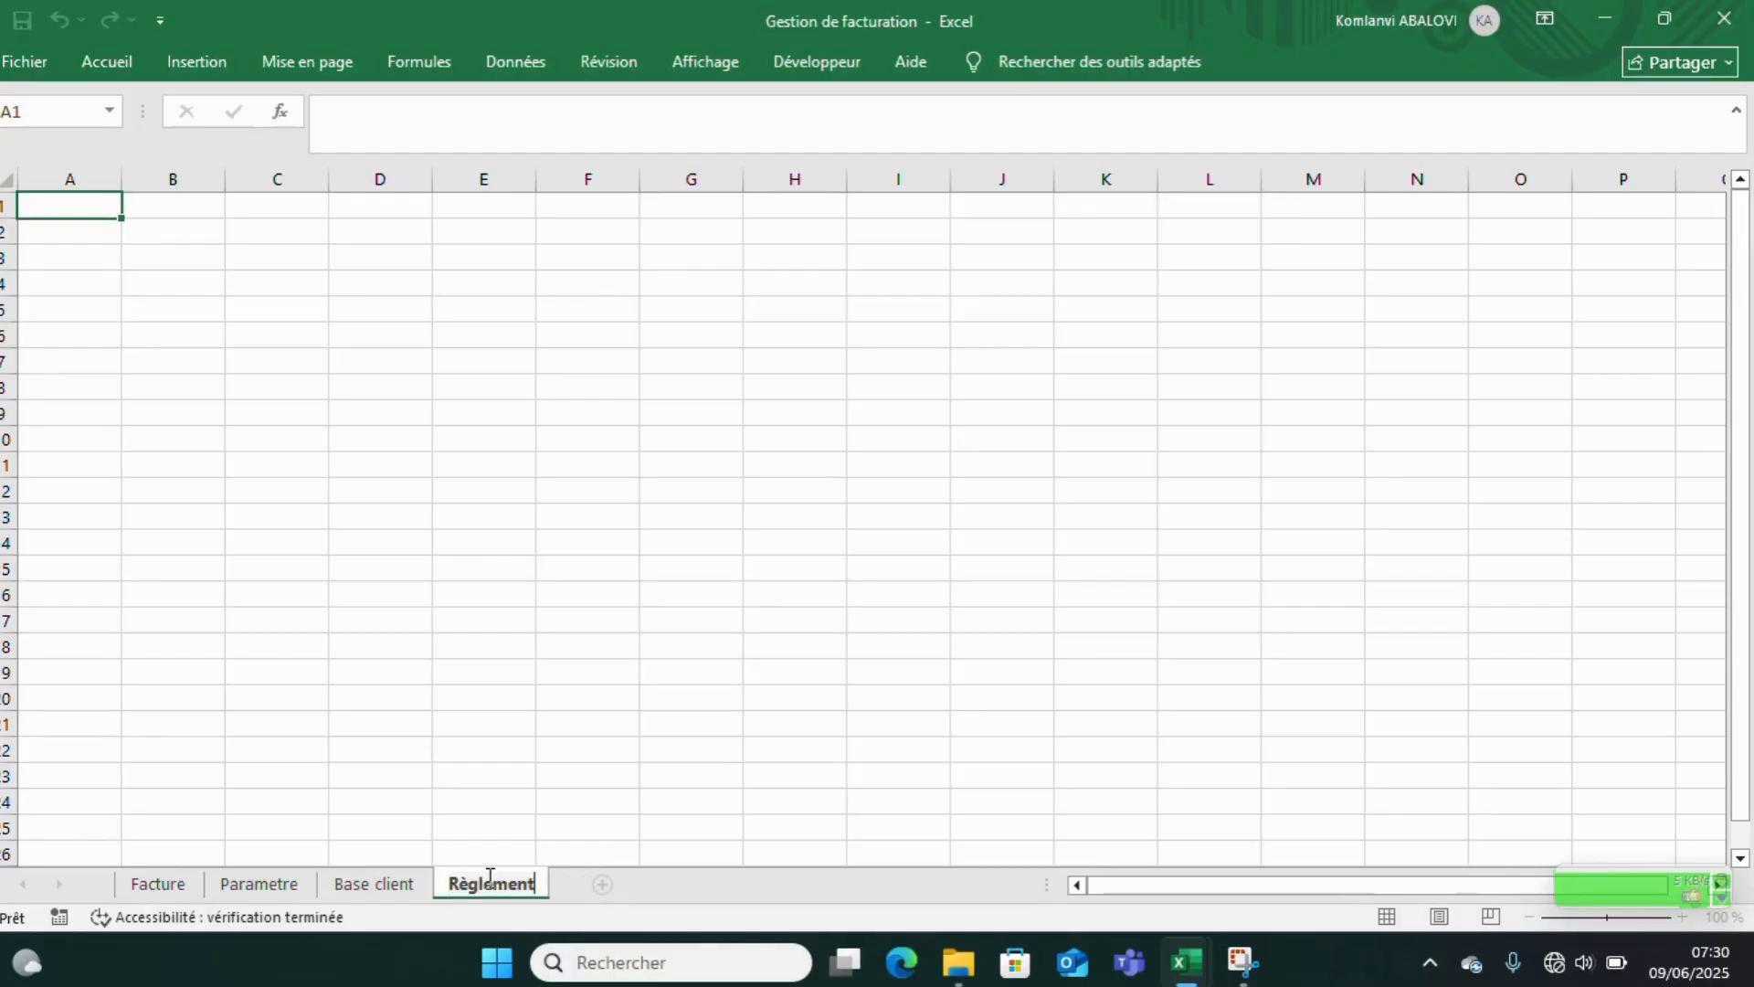
type(" client")
key("Return")
left_click(671, 720)
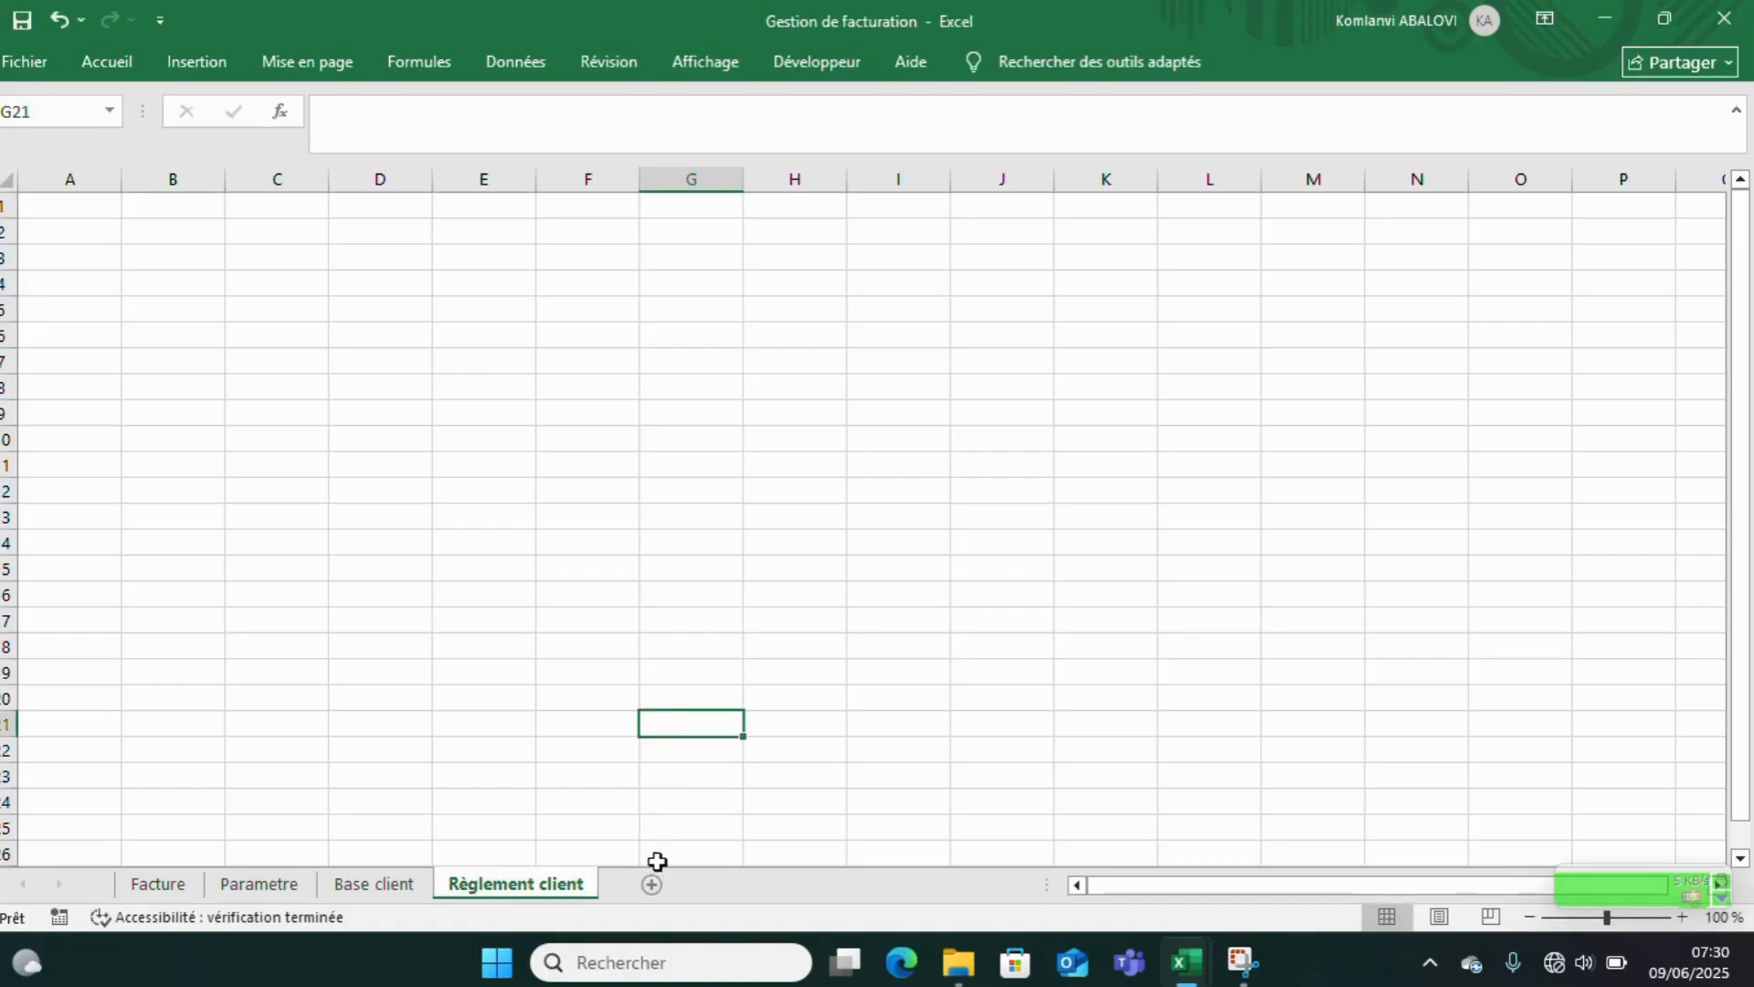
- Add a fifth worksheet after Règlement client and name it "Achat"
left_click(649, 889)
double_click(646, 886)
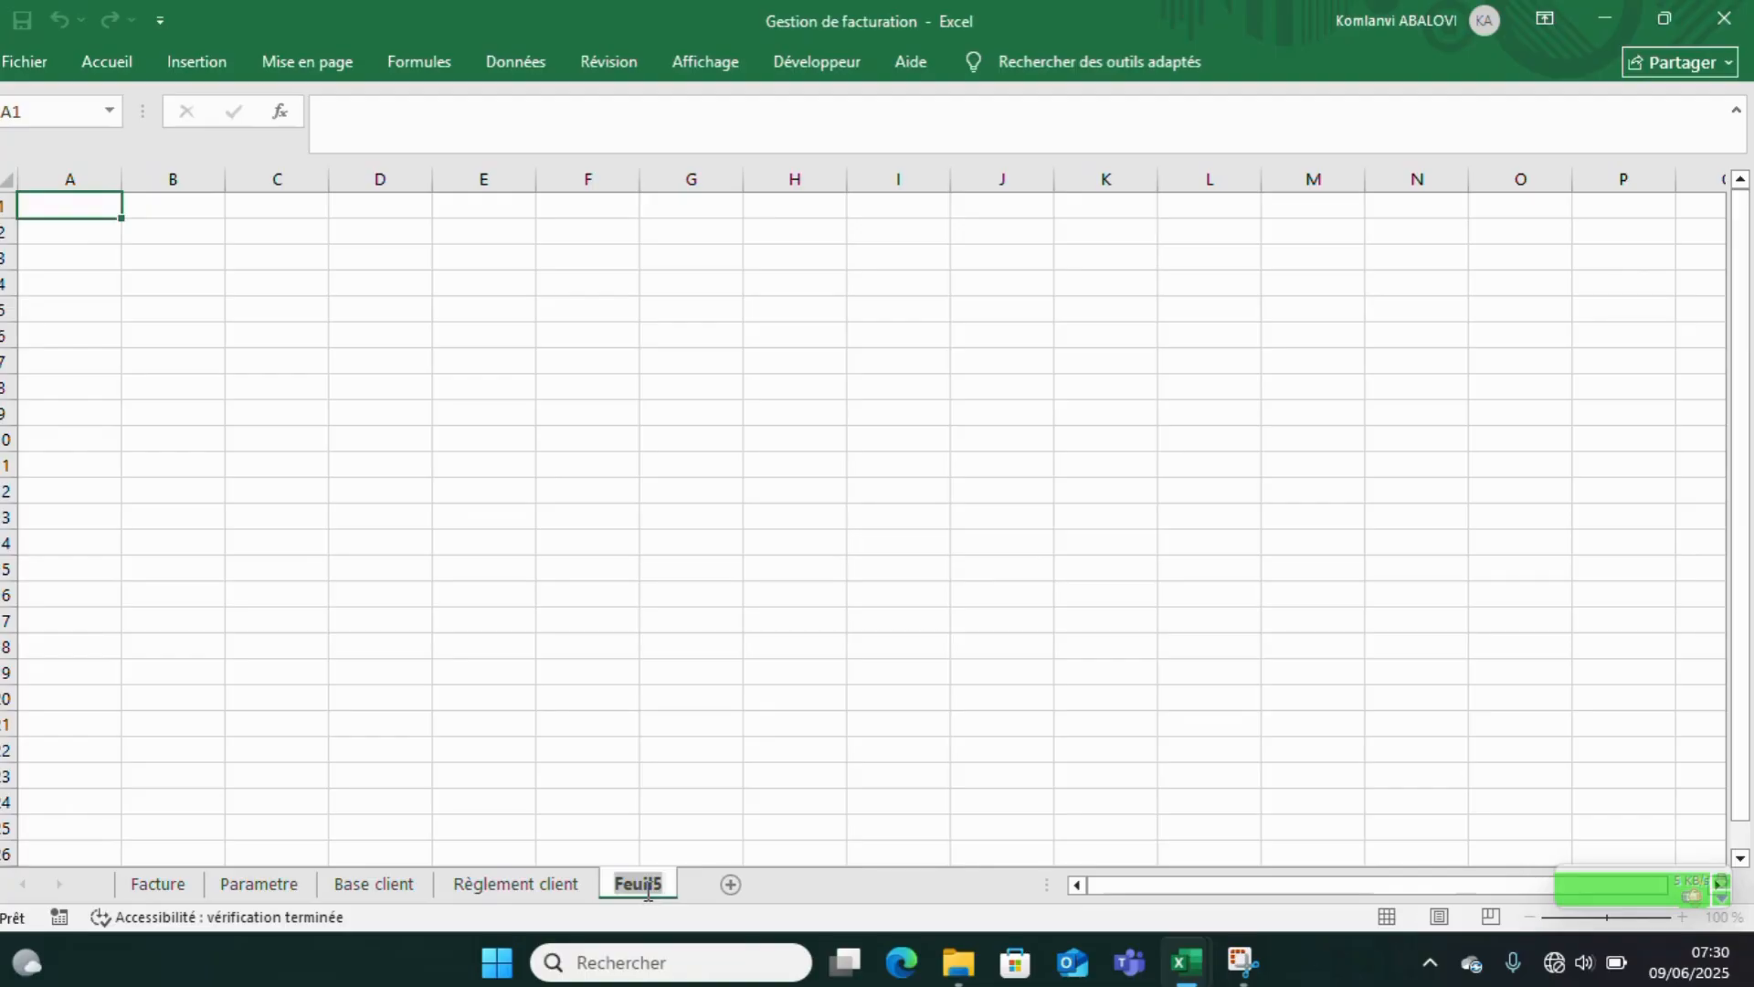
type("Achat")
left_click(682, 818)
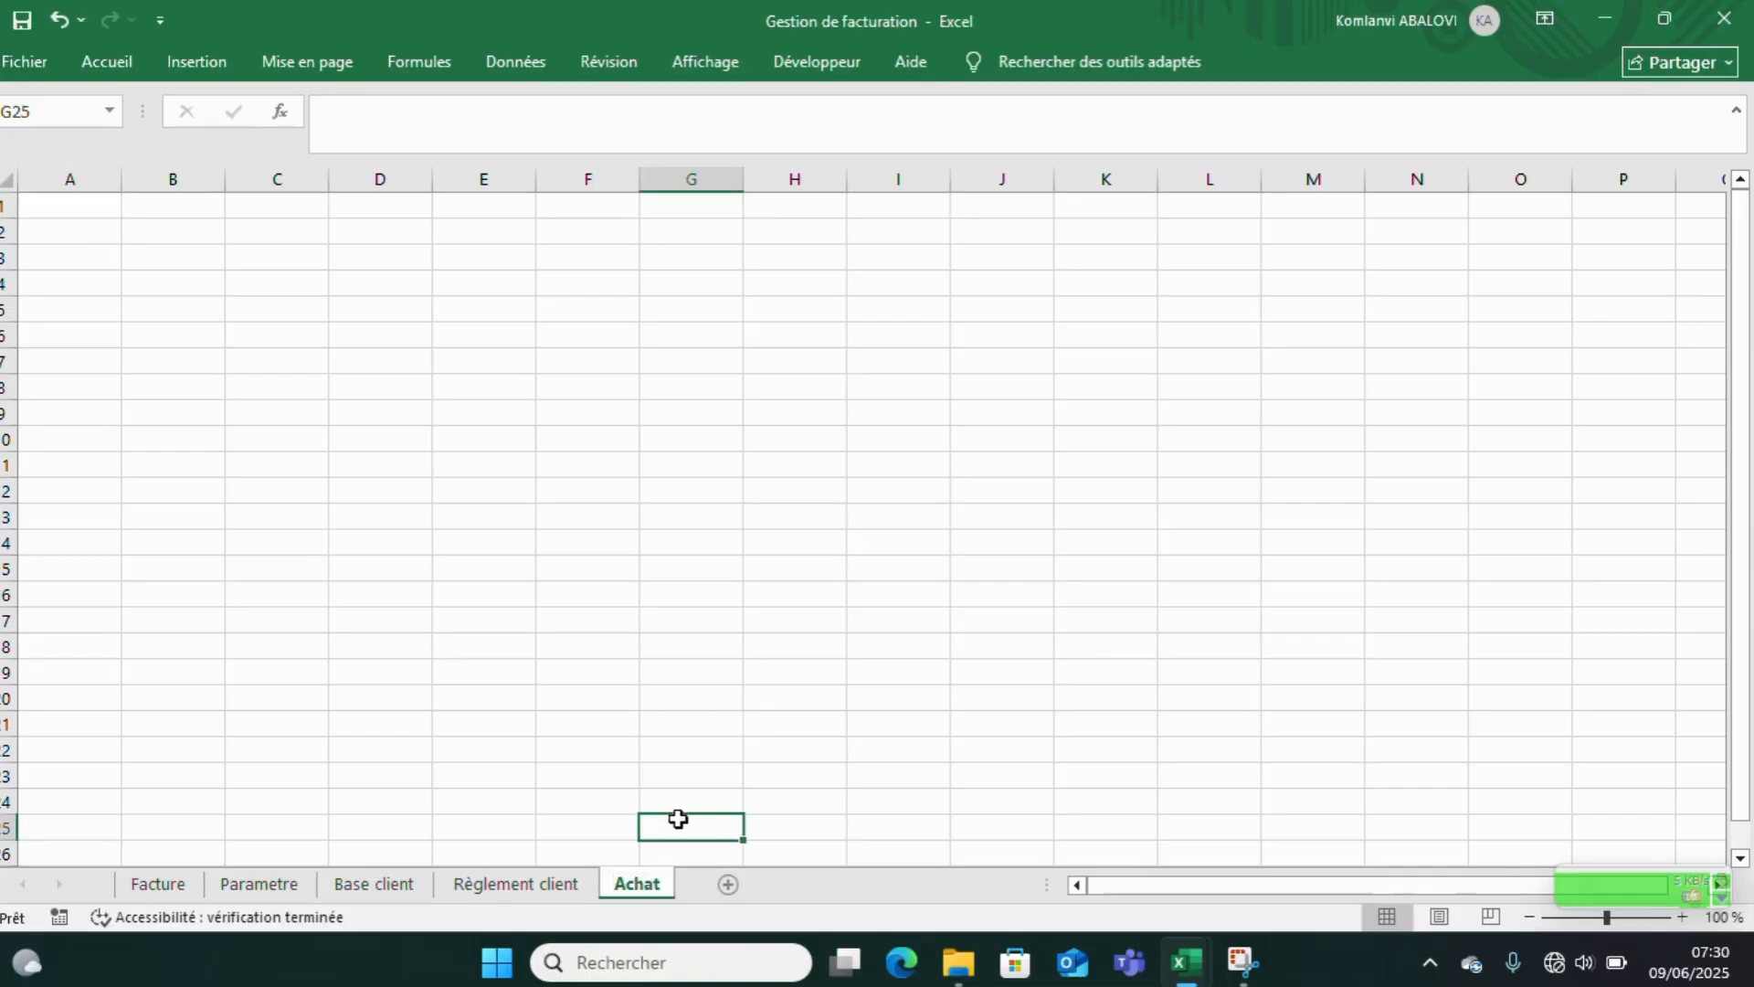
- Add a sixth worksheet after Achat and name it "Stock"
left_click(728, 884)
double_click(730, 886)
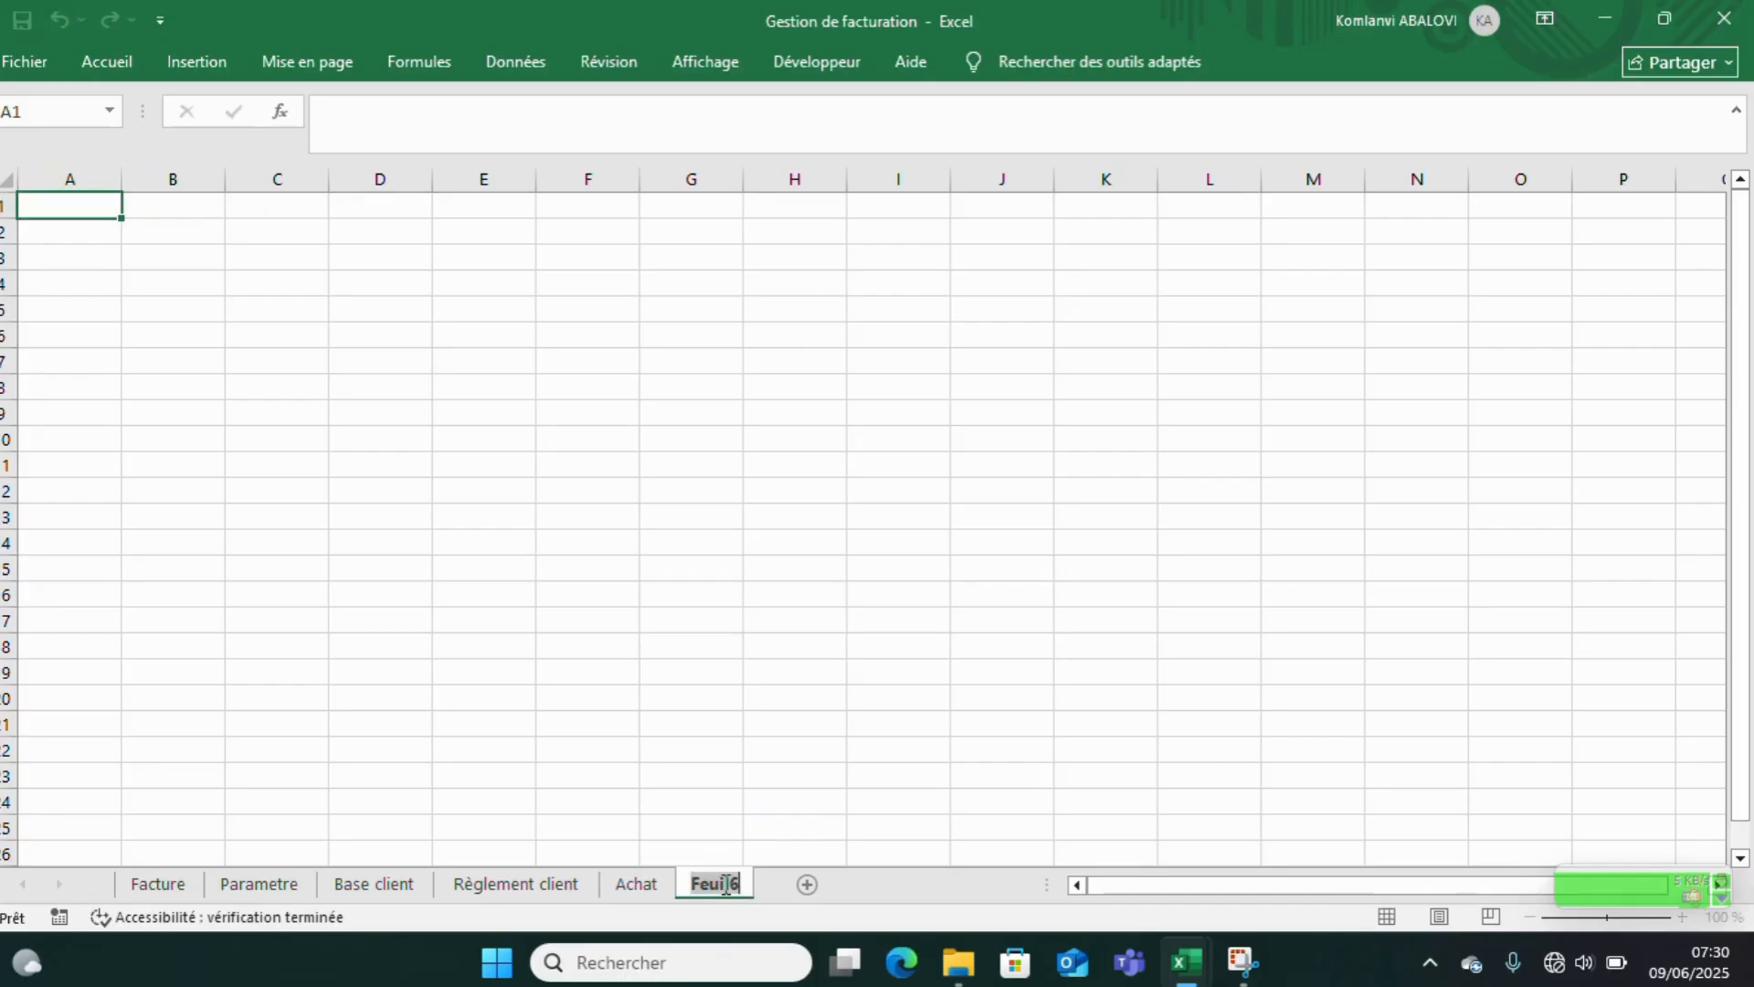
type("Stock")
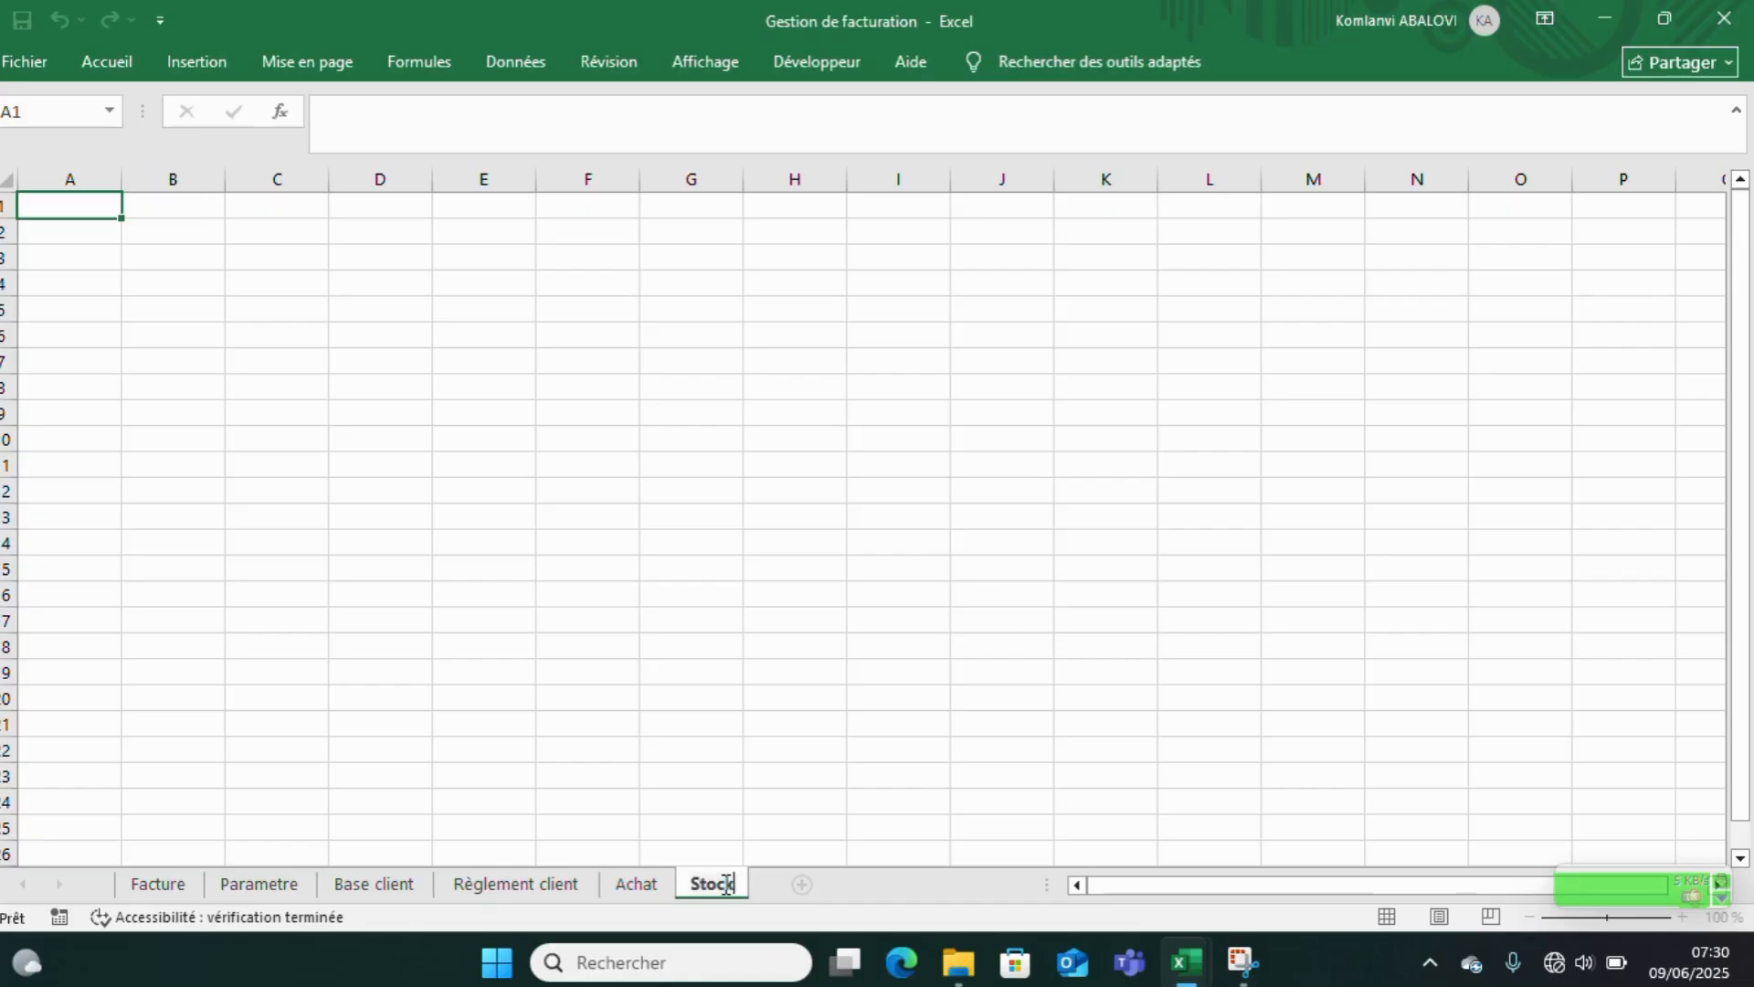
key("Return")
- On the Facture sheet, merge and centre cells A2:H2 and enter the title "FACTURE"
left_click(142, 884)
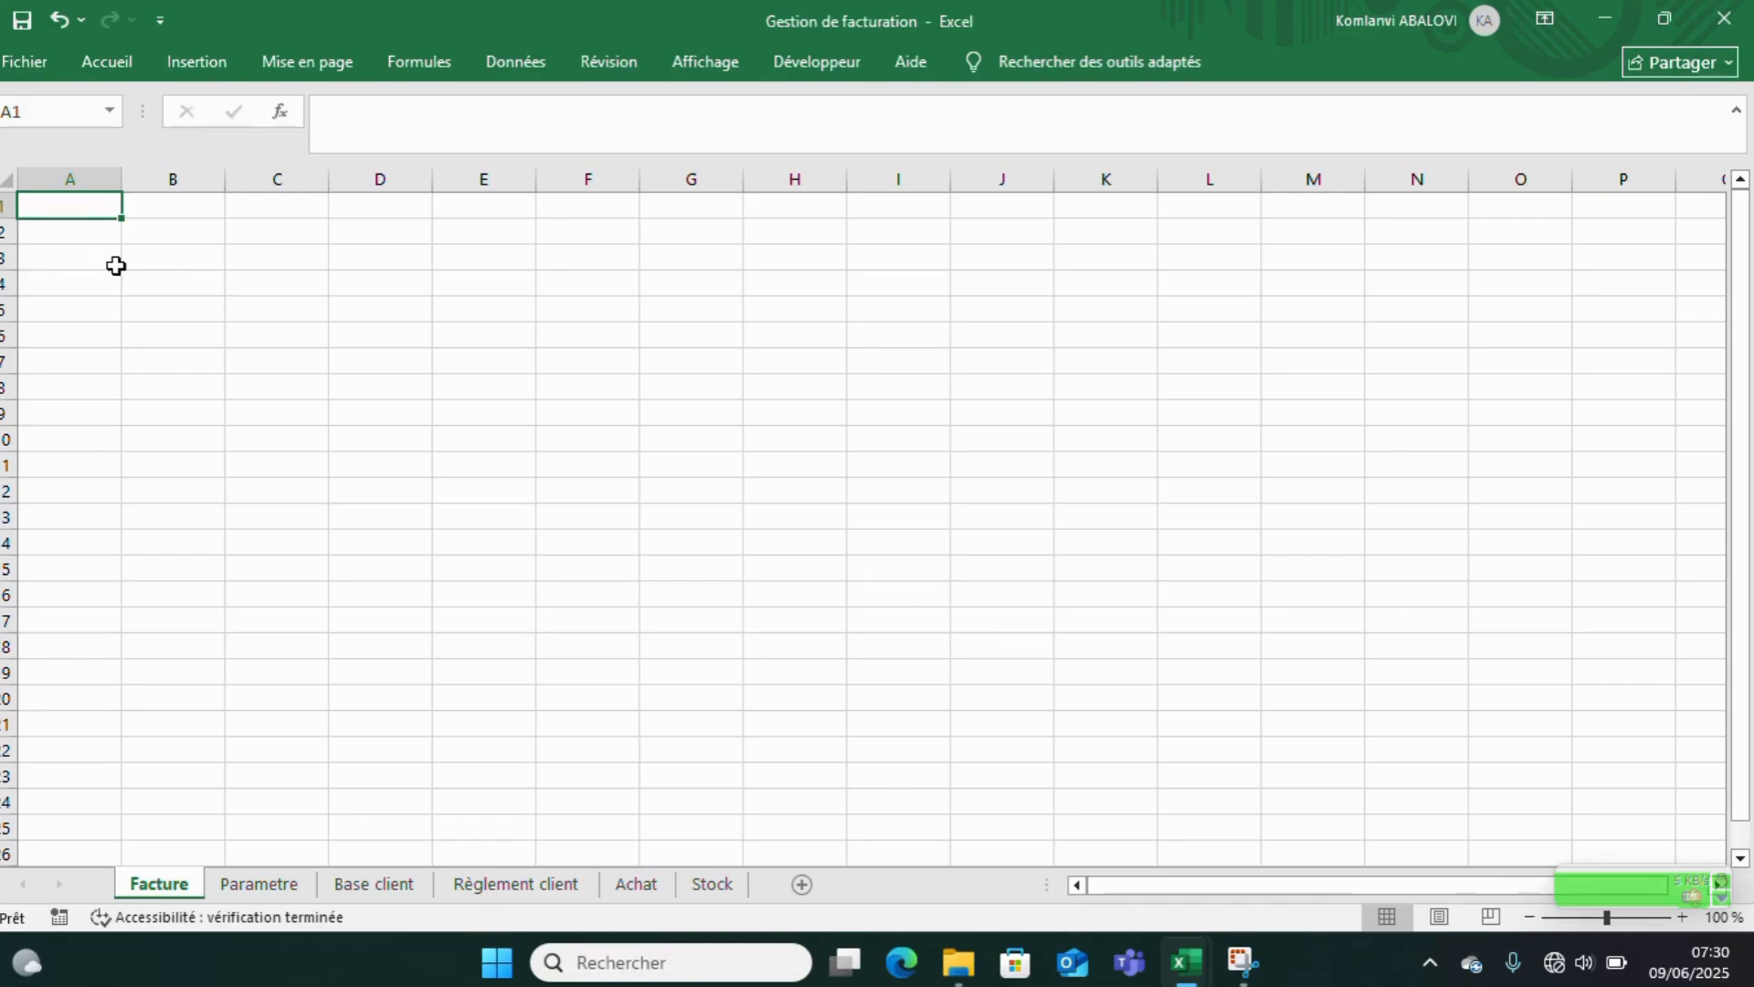
left_click(99, 239)
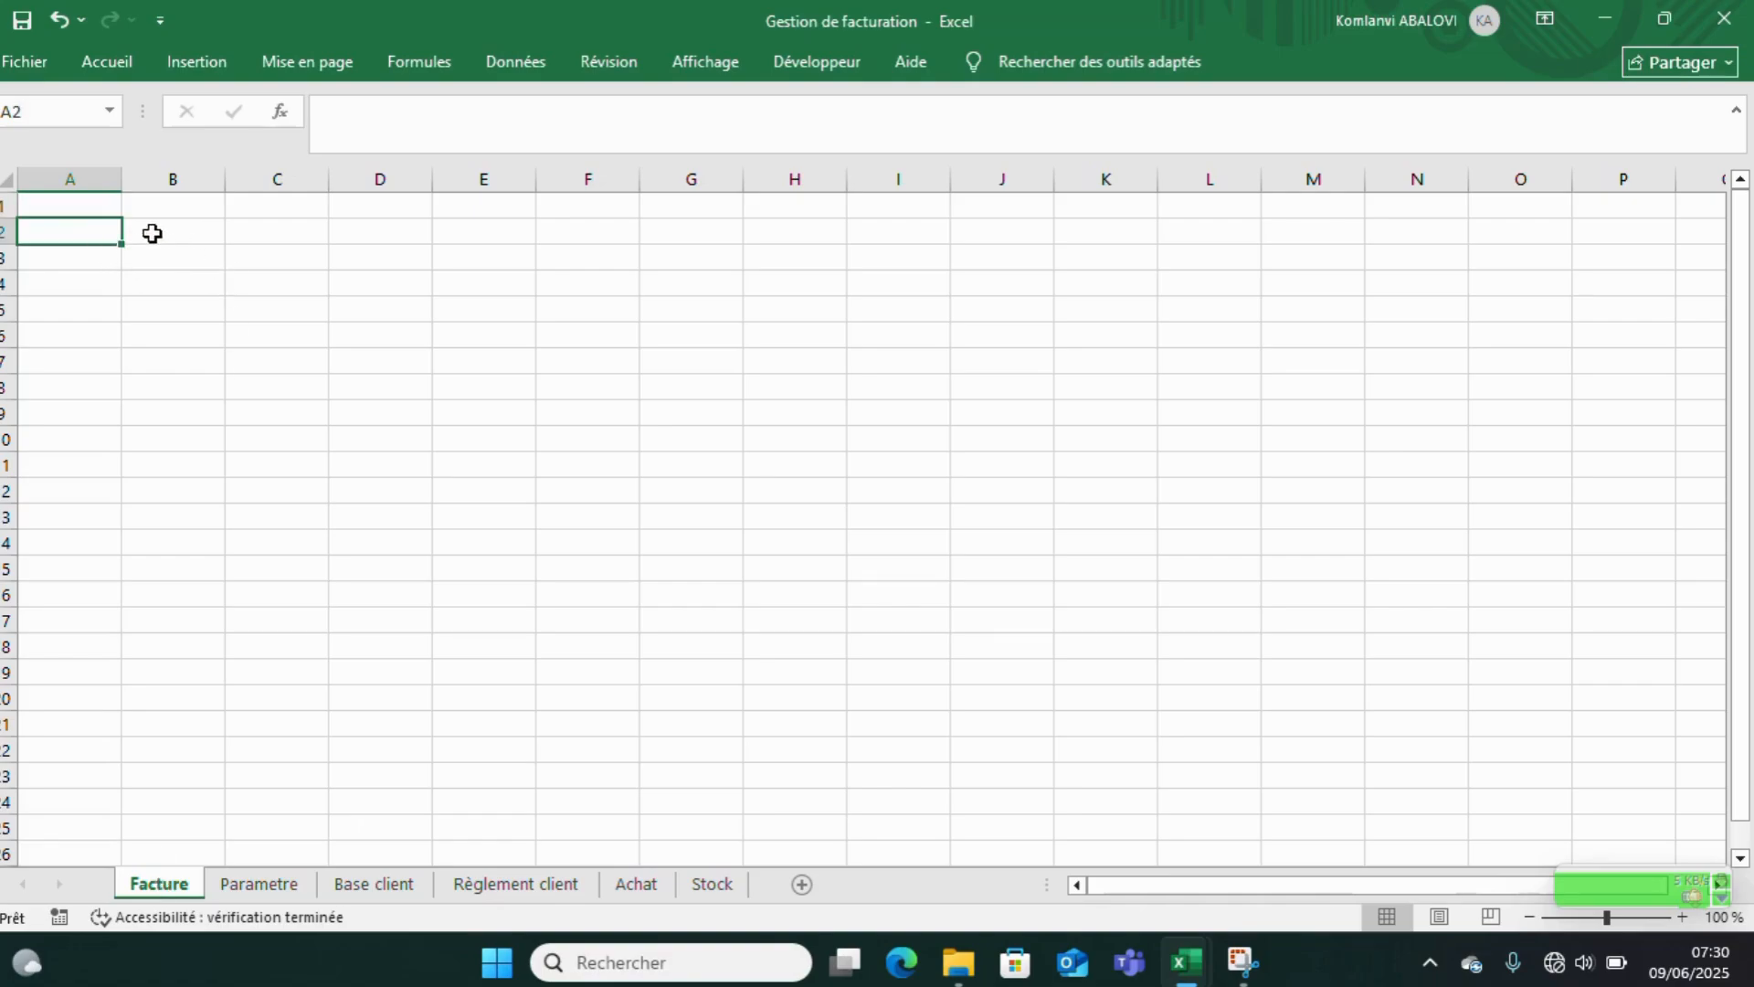
left_click_drag(92, 229, 756, 236)
left_click(114, 64)
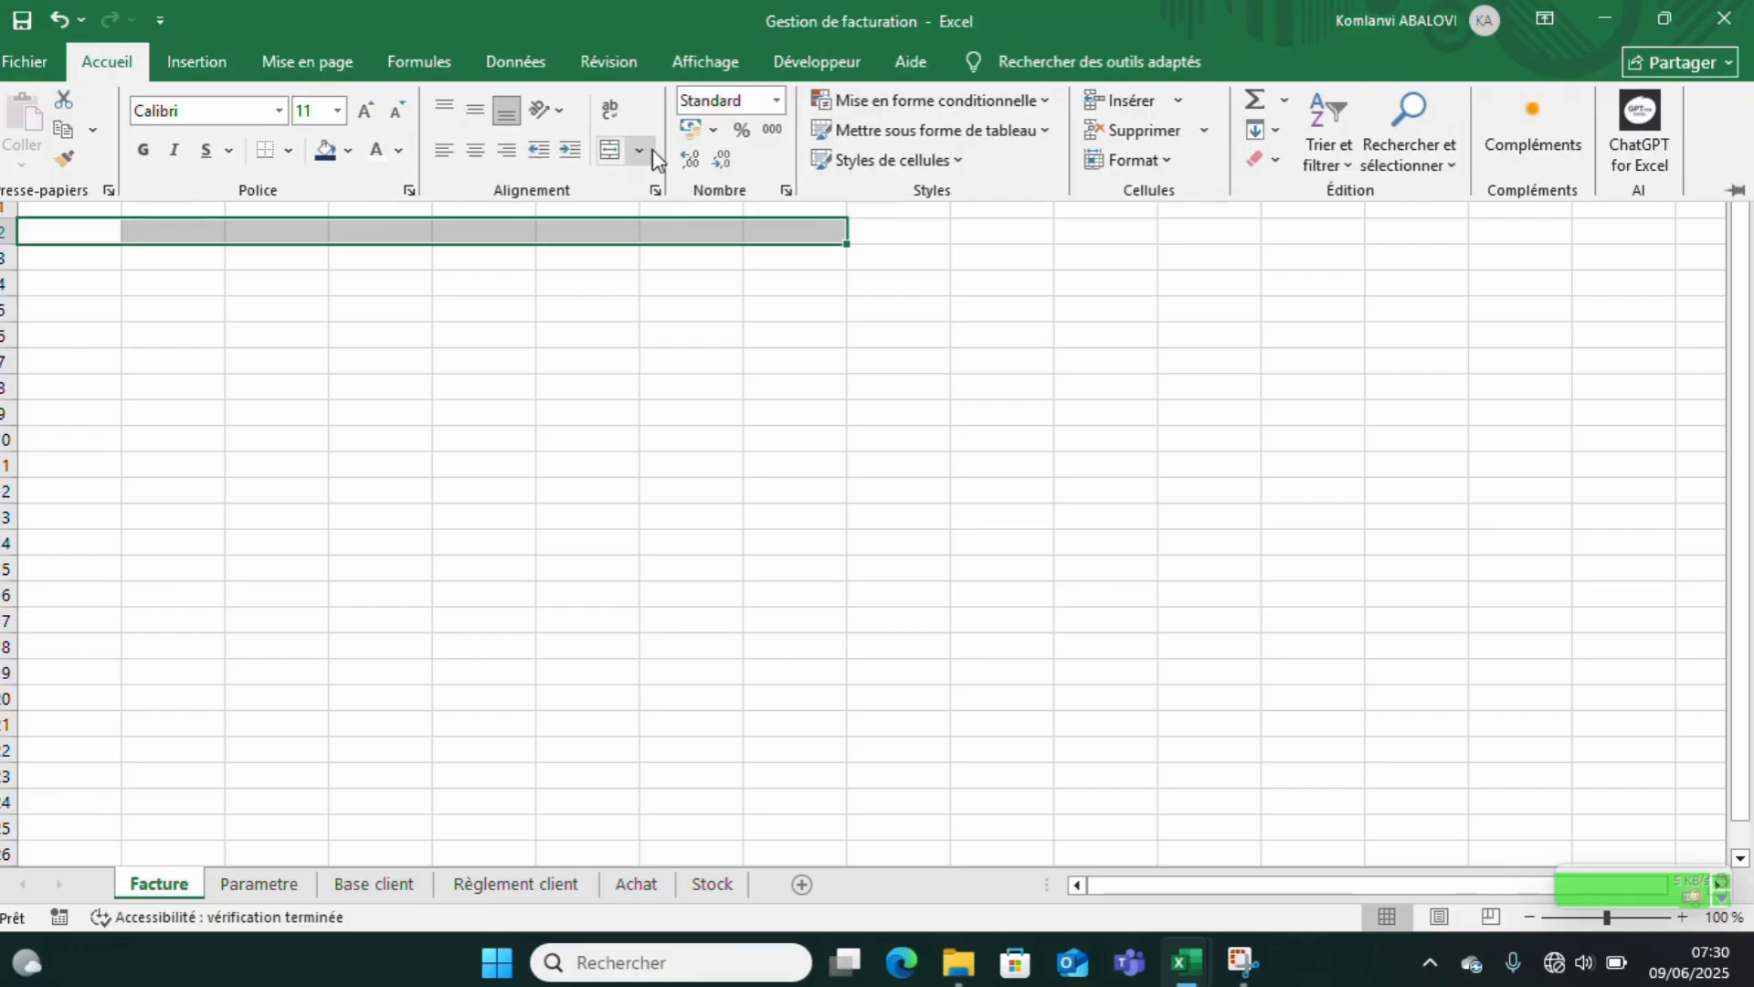
left_click(607, 152)
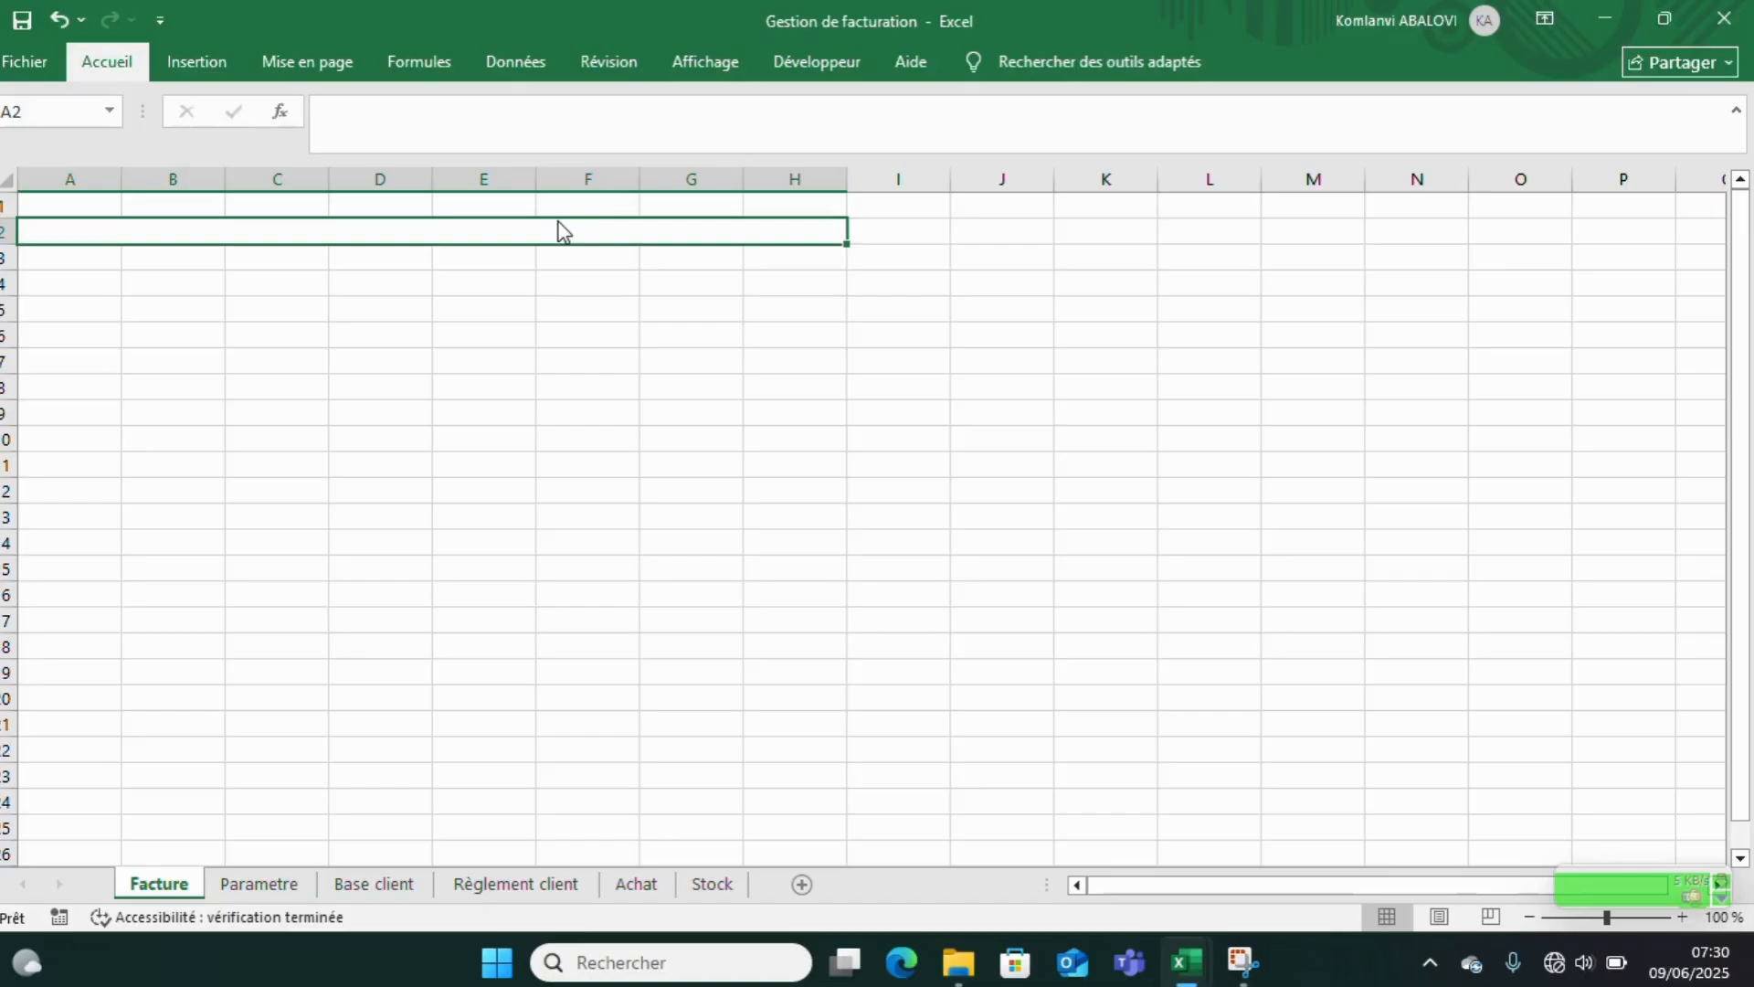
type("FaAC")
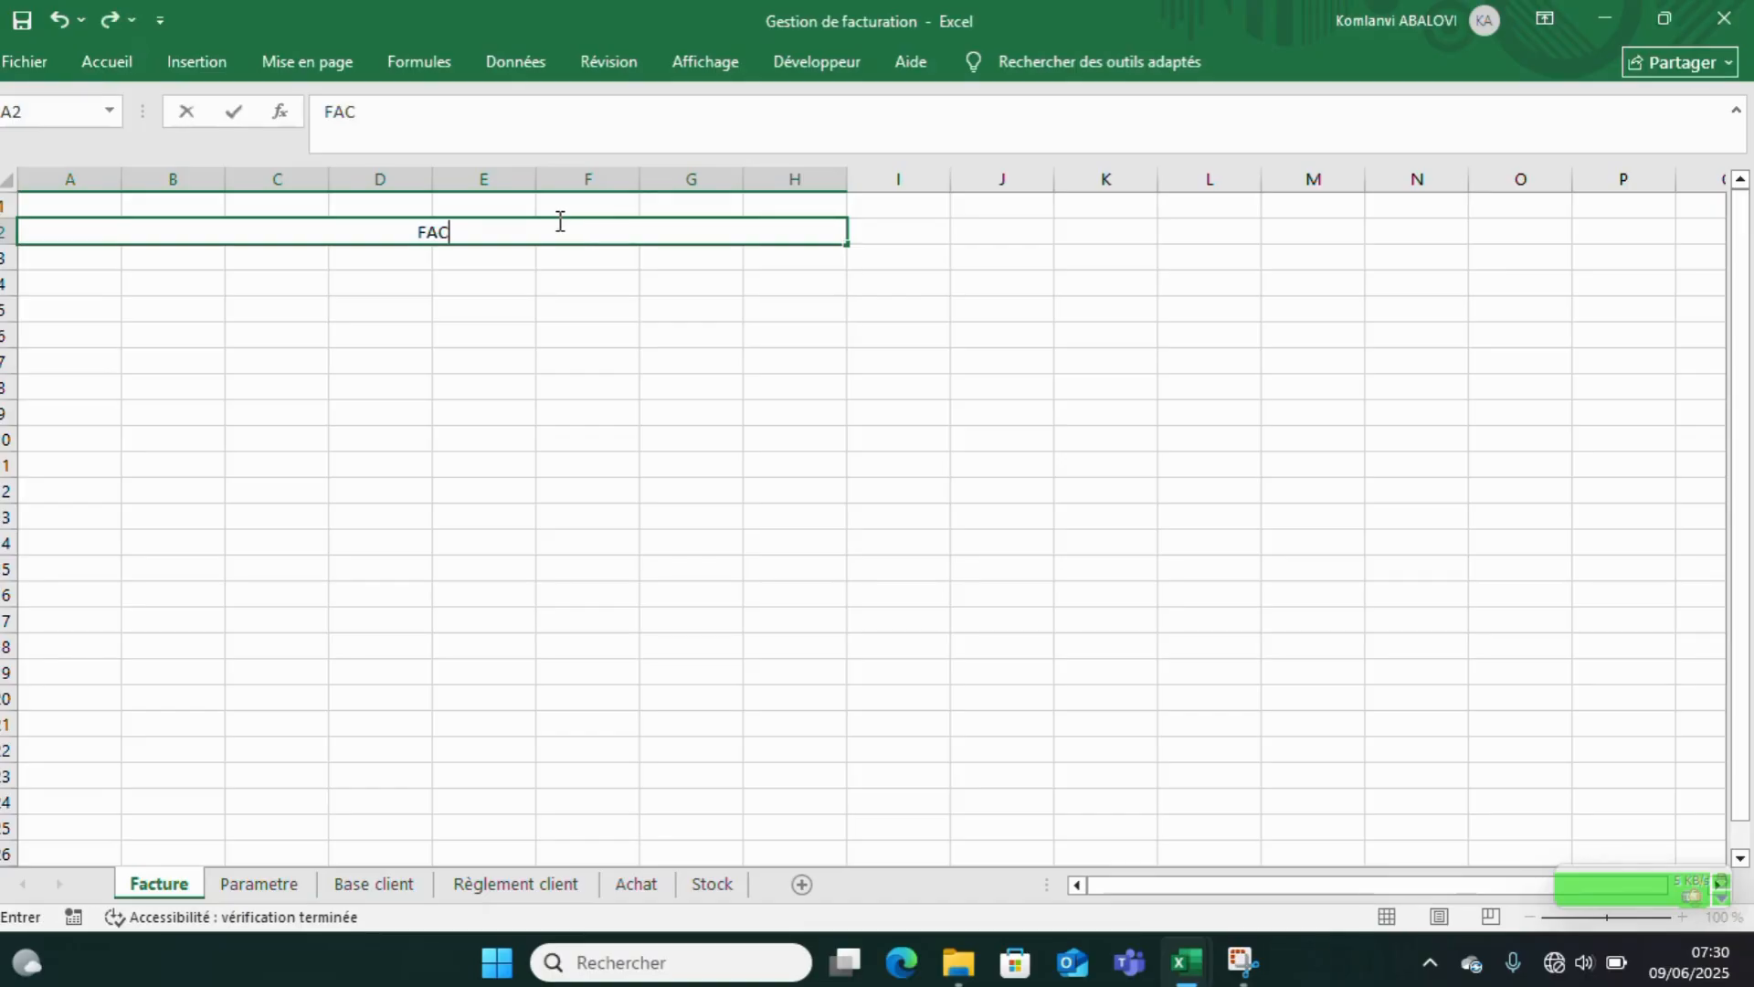
type("TURE")
left_click(450, 307)
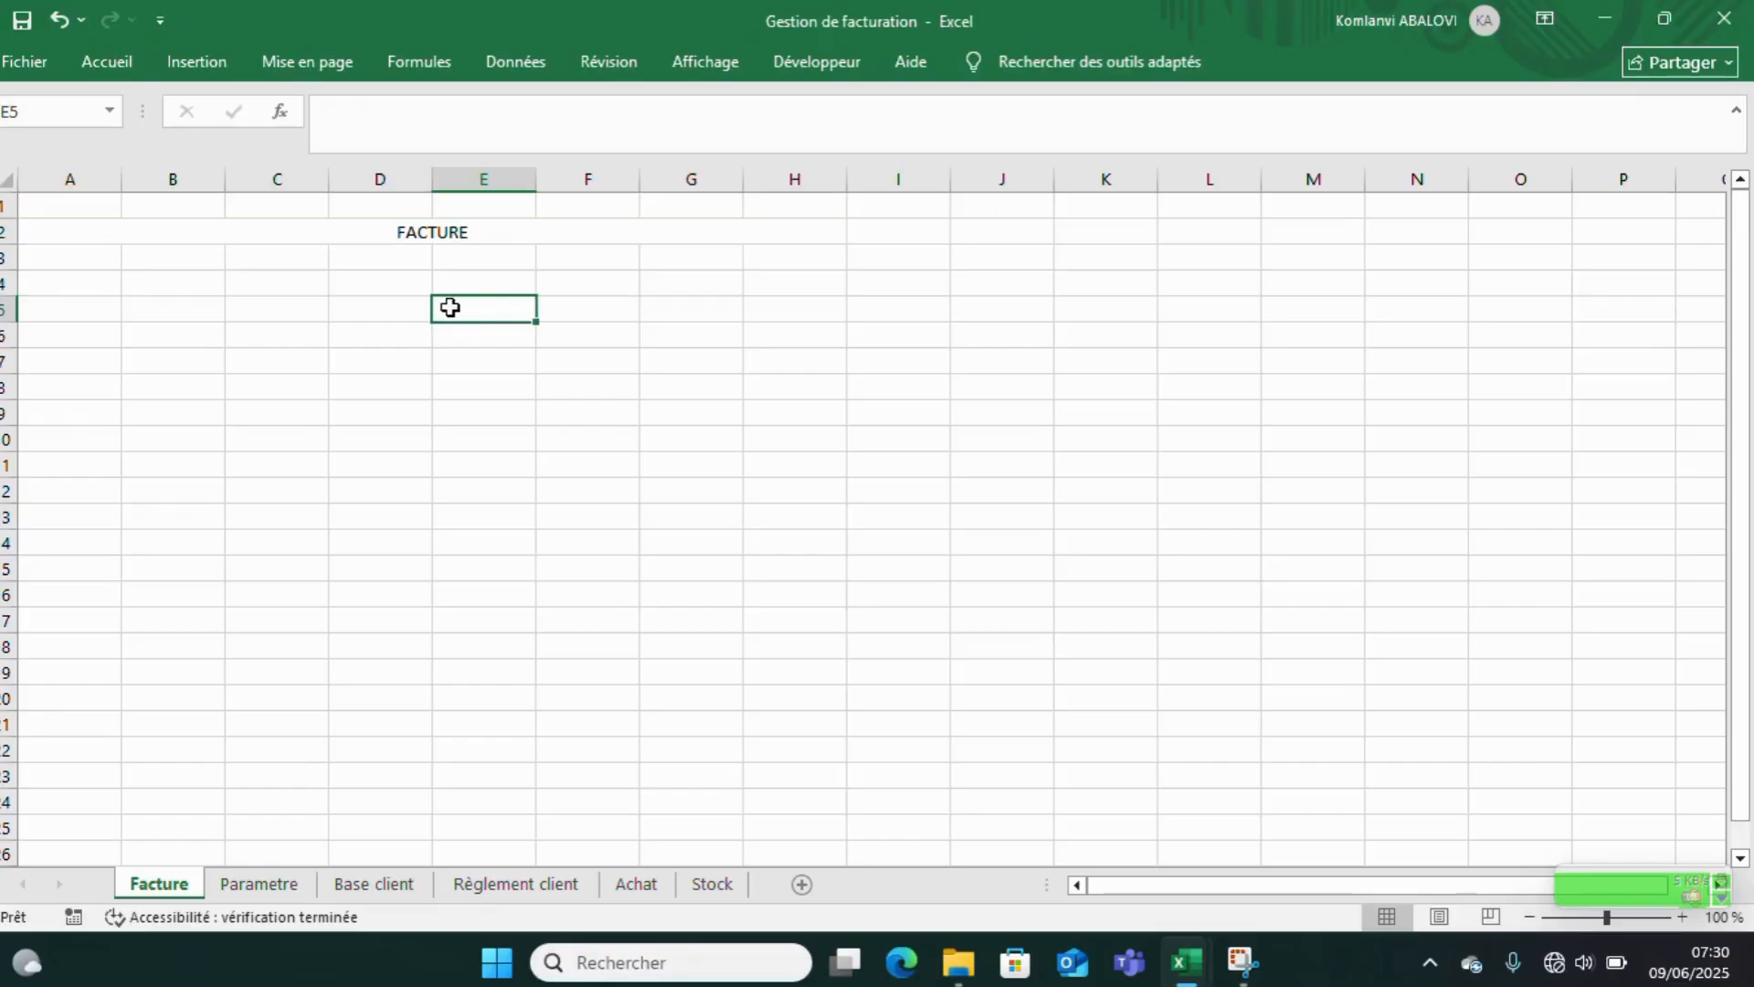
left_click(355, 236)
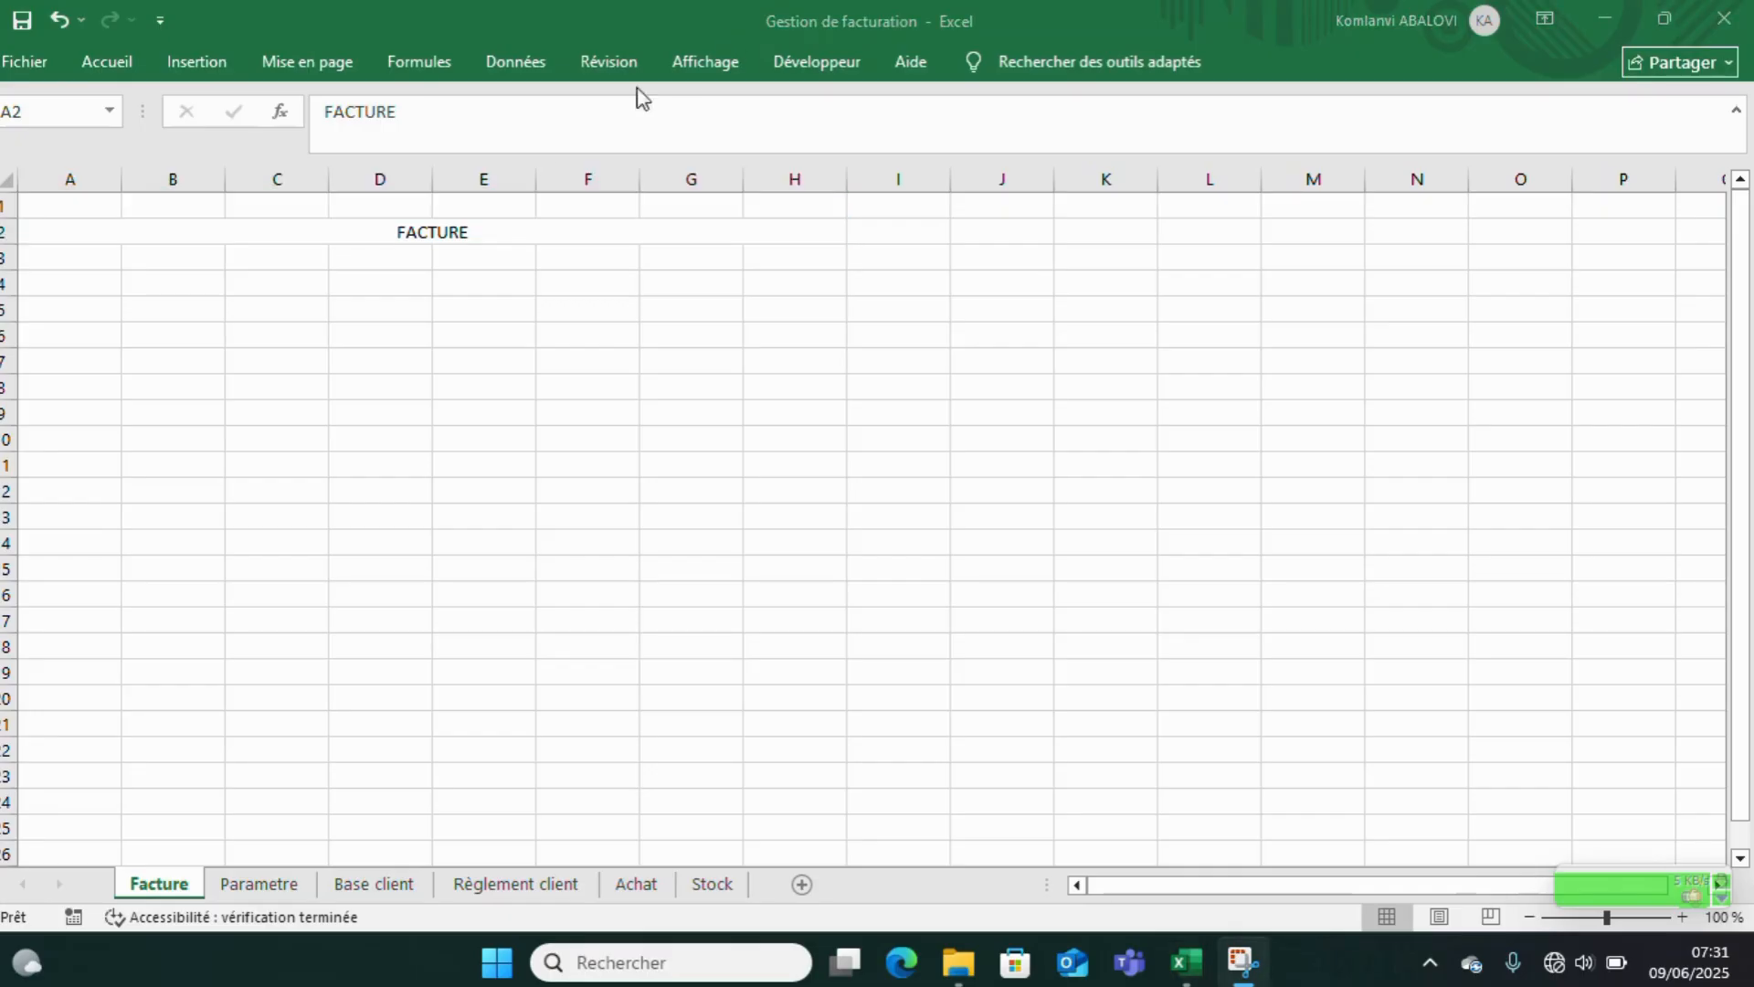
left_click(445, 228)
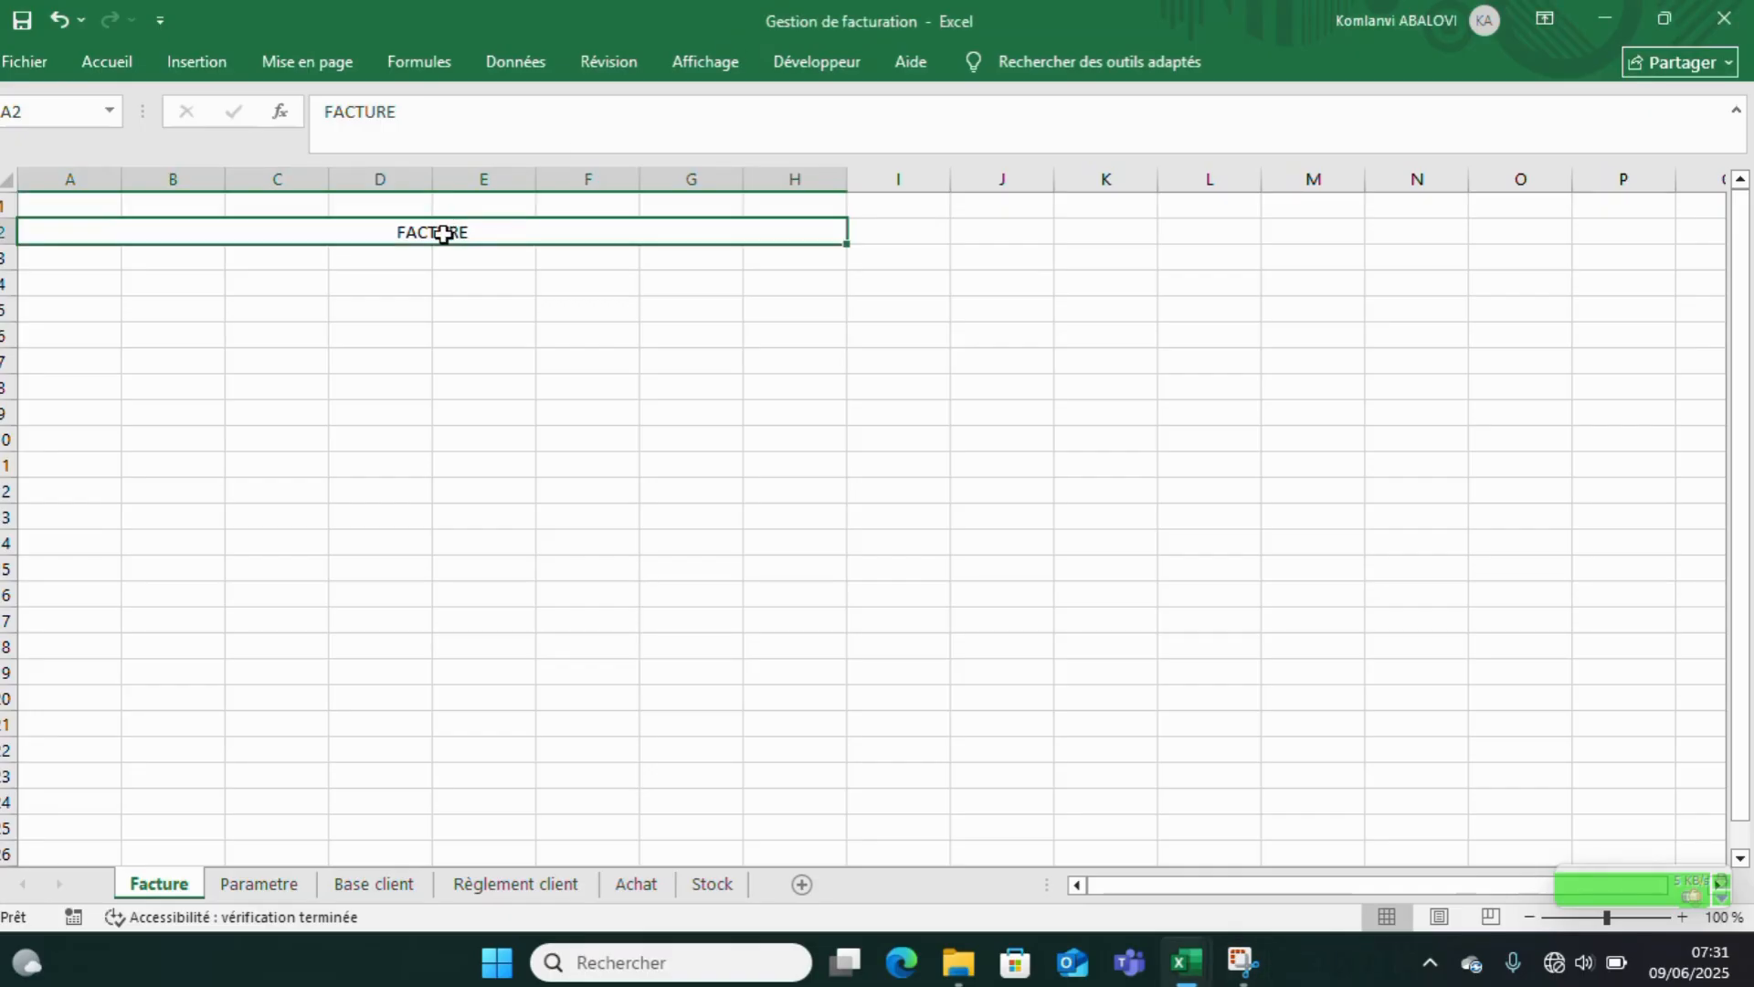
left_click(441, 335)
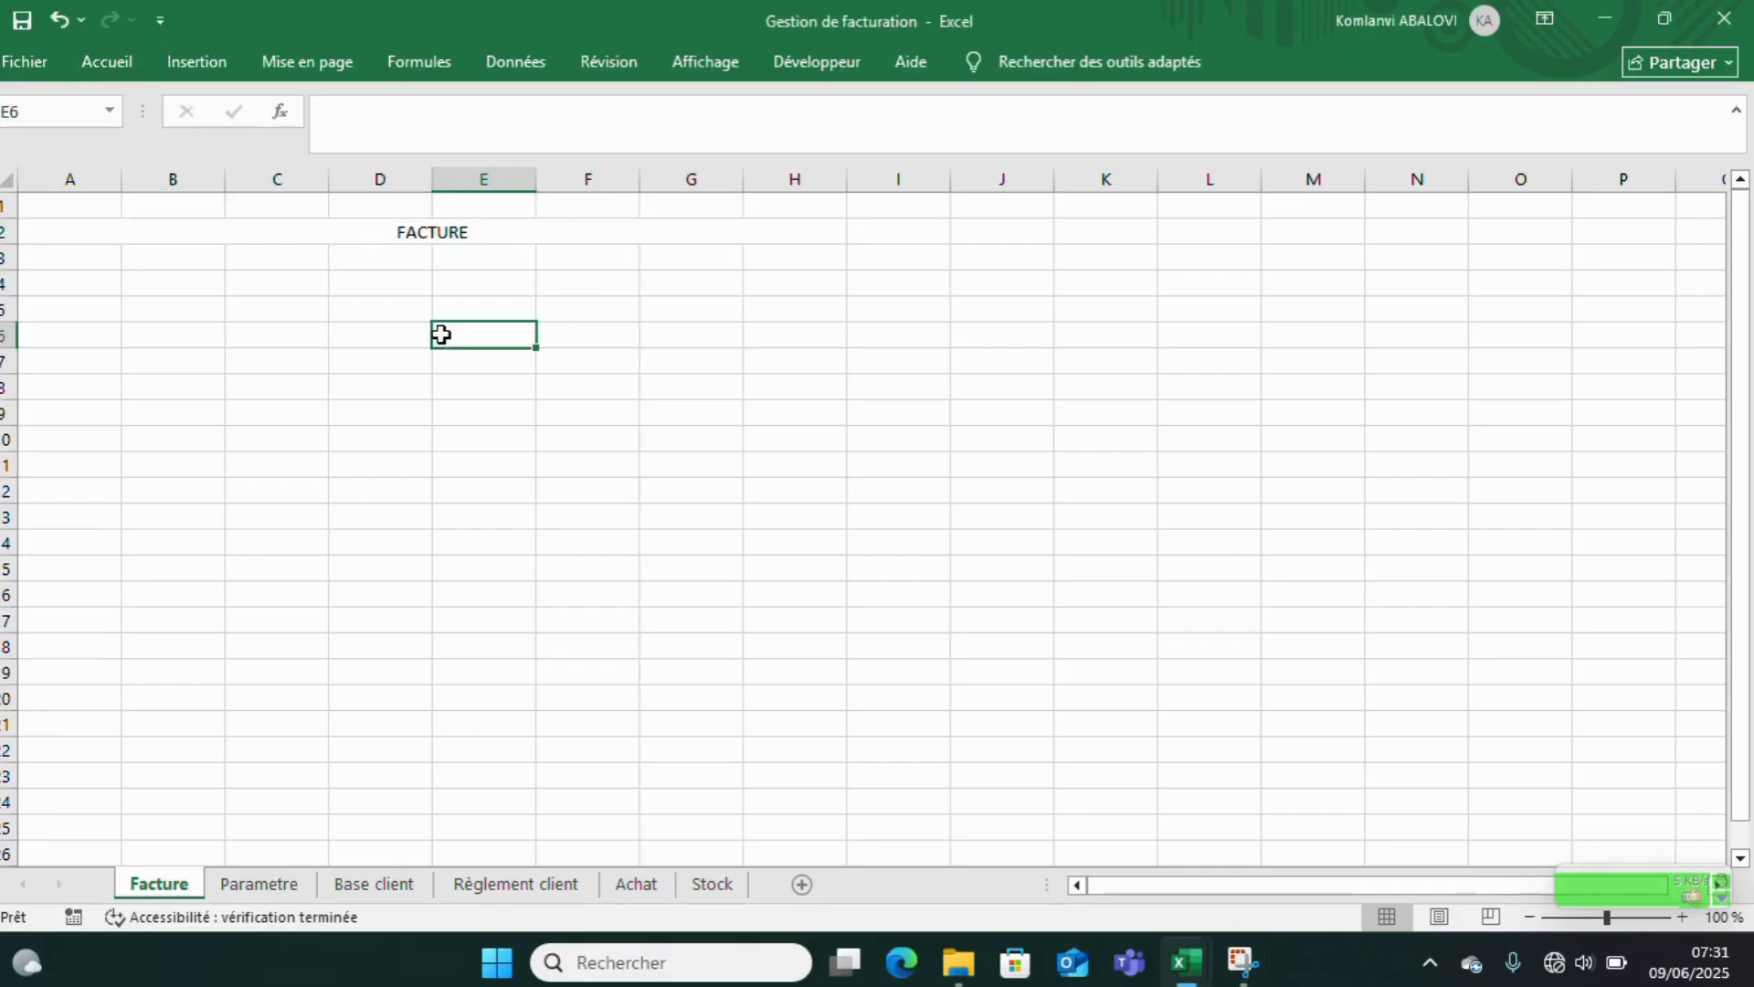
left_click(168, 270)
left_click(82, 262)
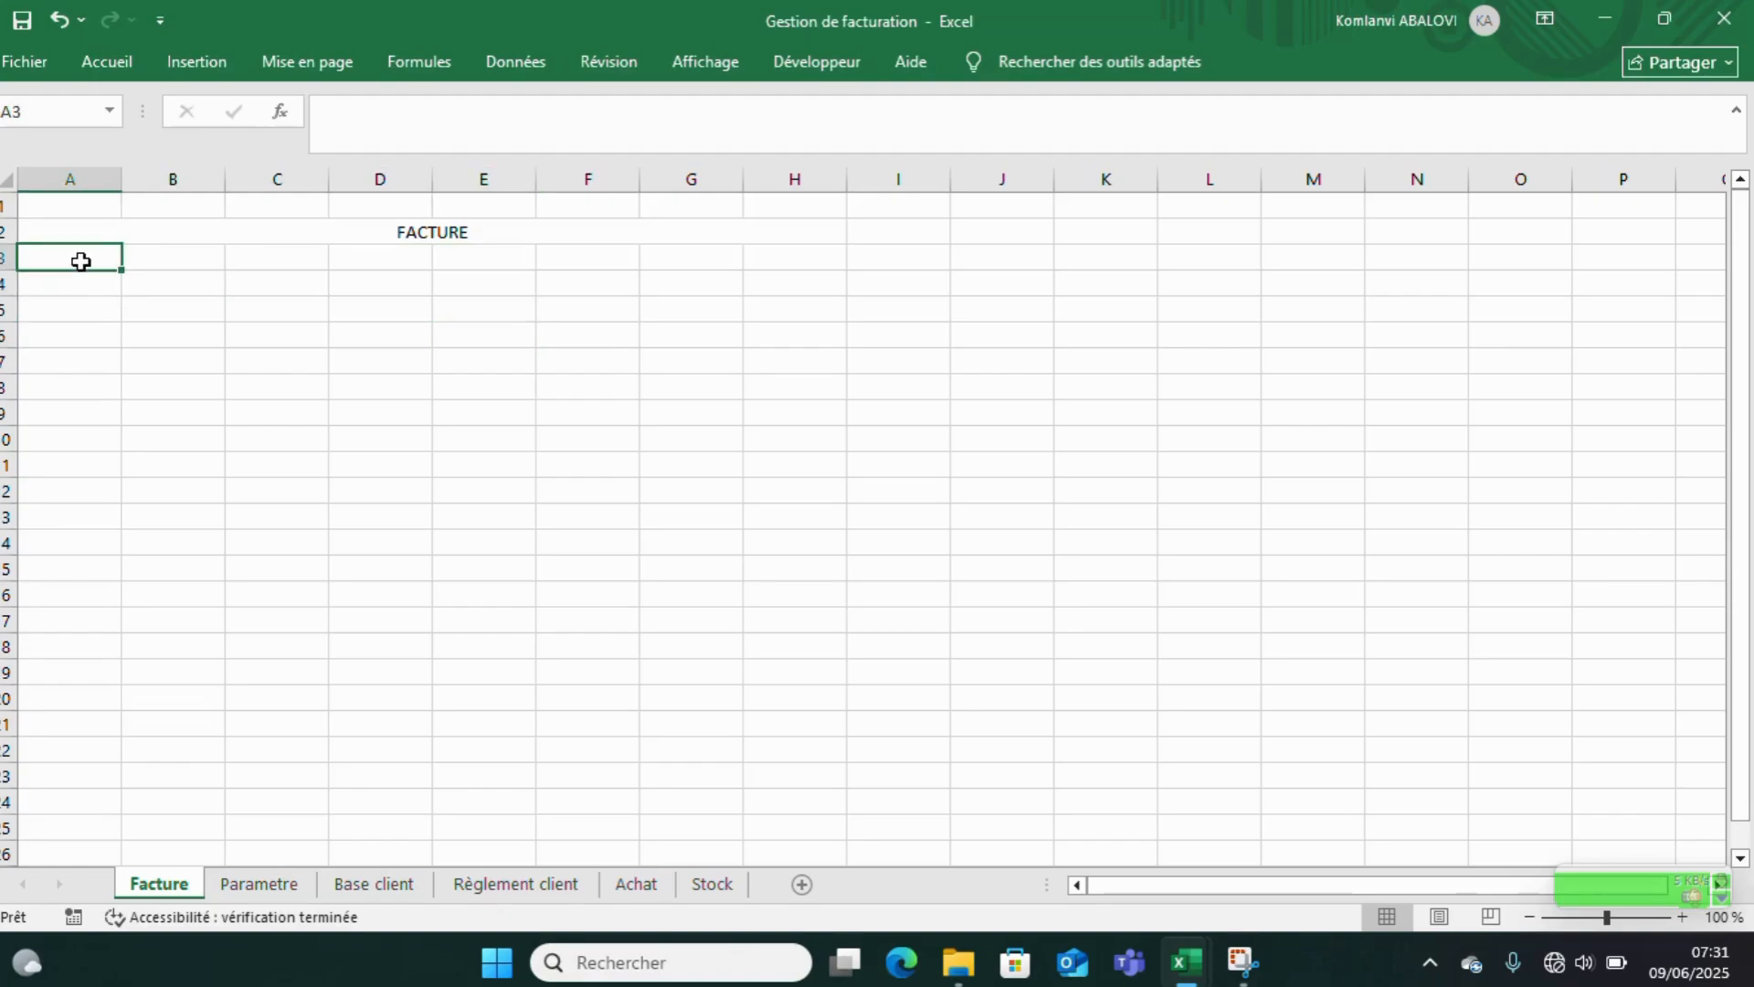
left_click(171, 273)
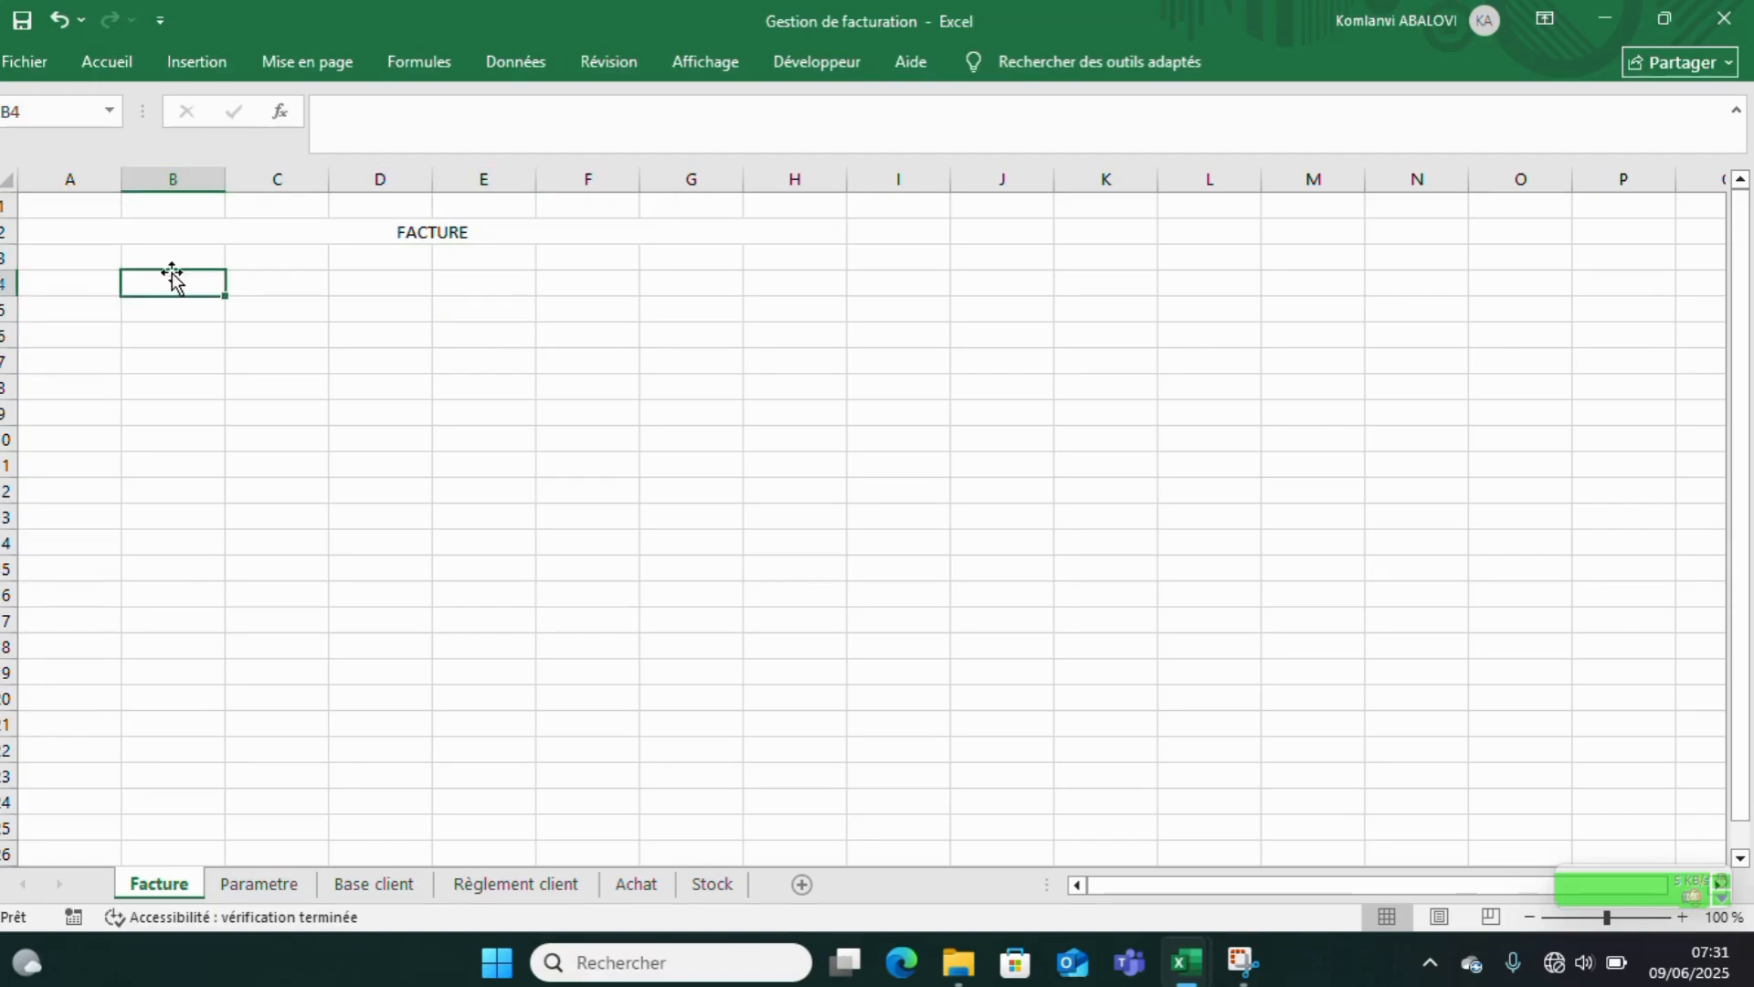
left_click(103, 267)
left_click(152, 263)
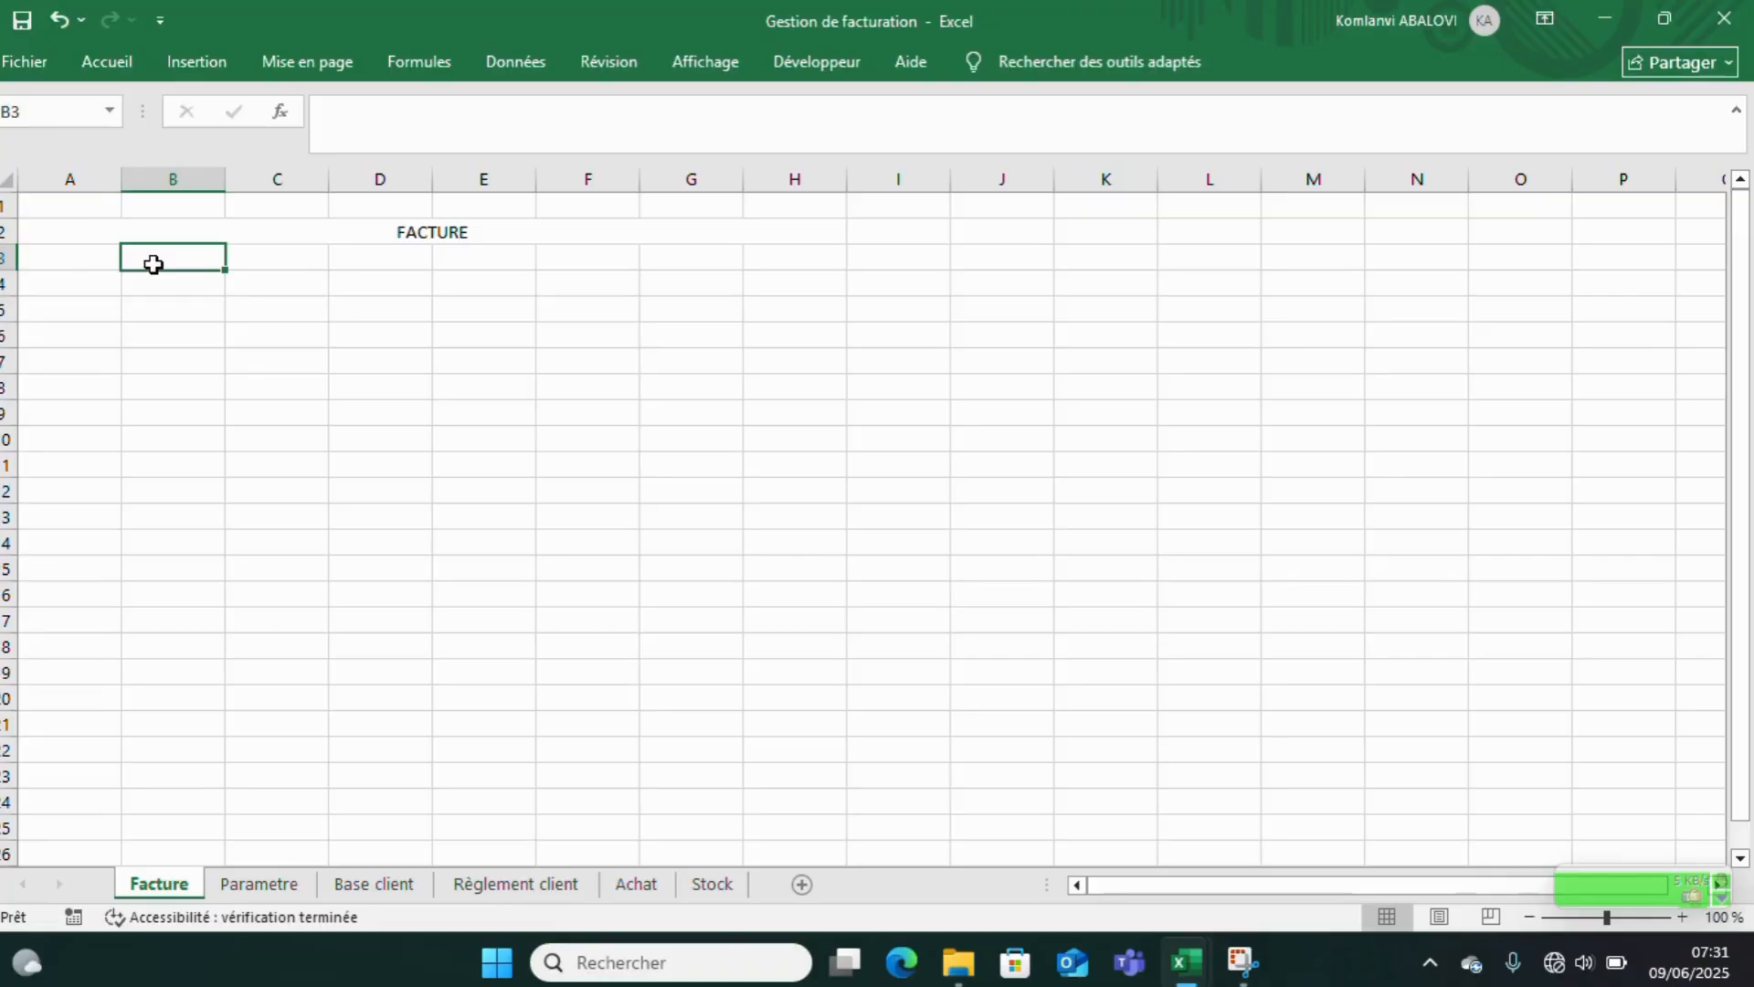
left_click(423, 236)
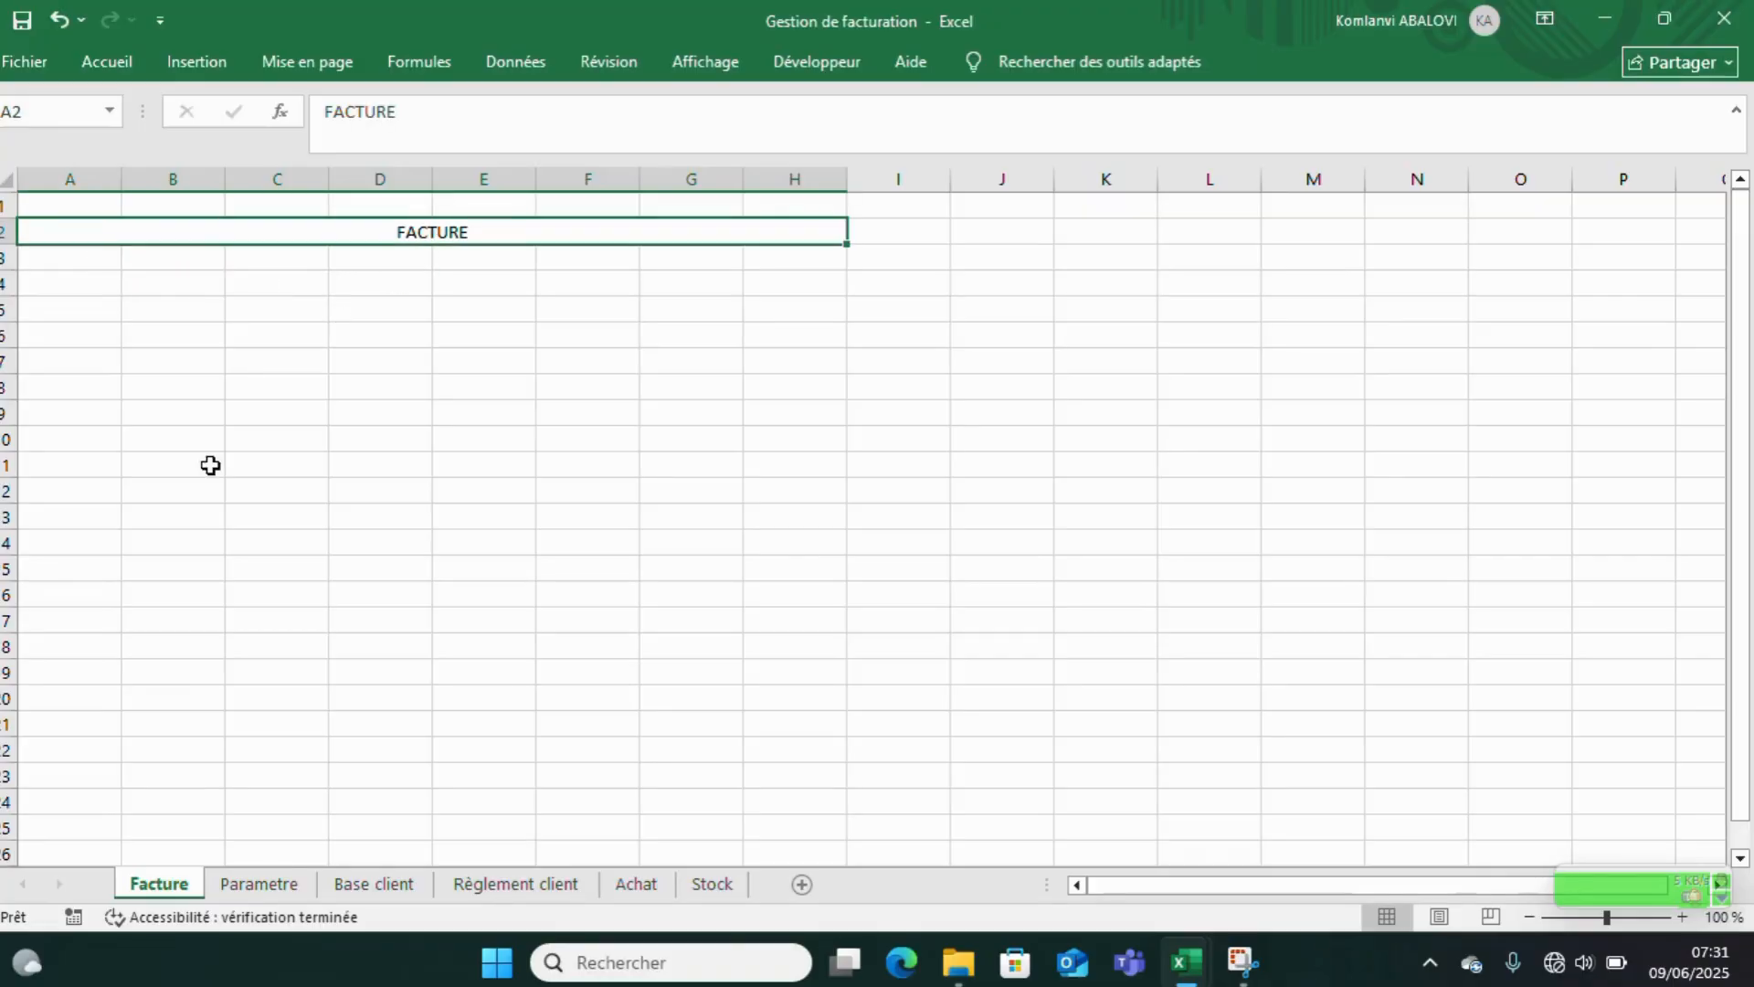
left_click(275, 887)
left_click(374, 883)
left_click(516, 884)
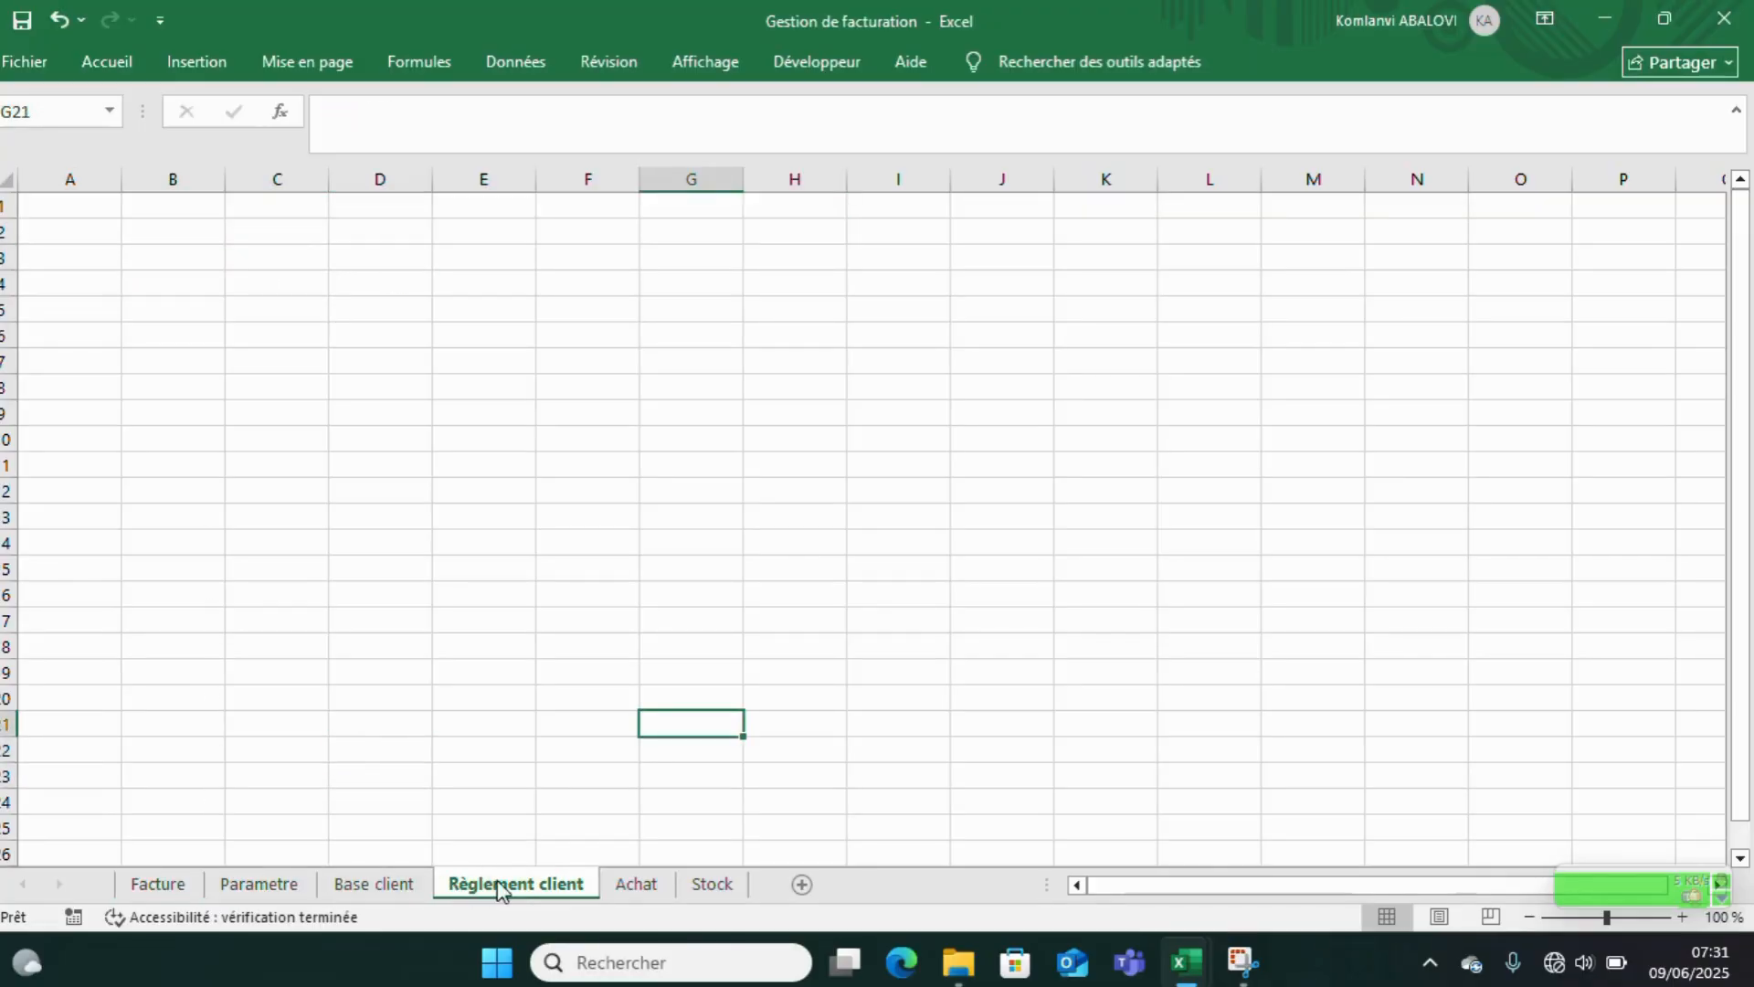
left_click(636, 884)
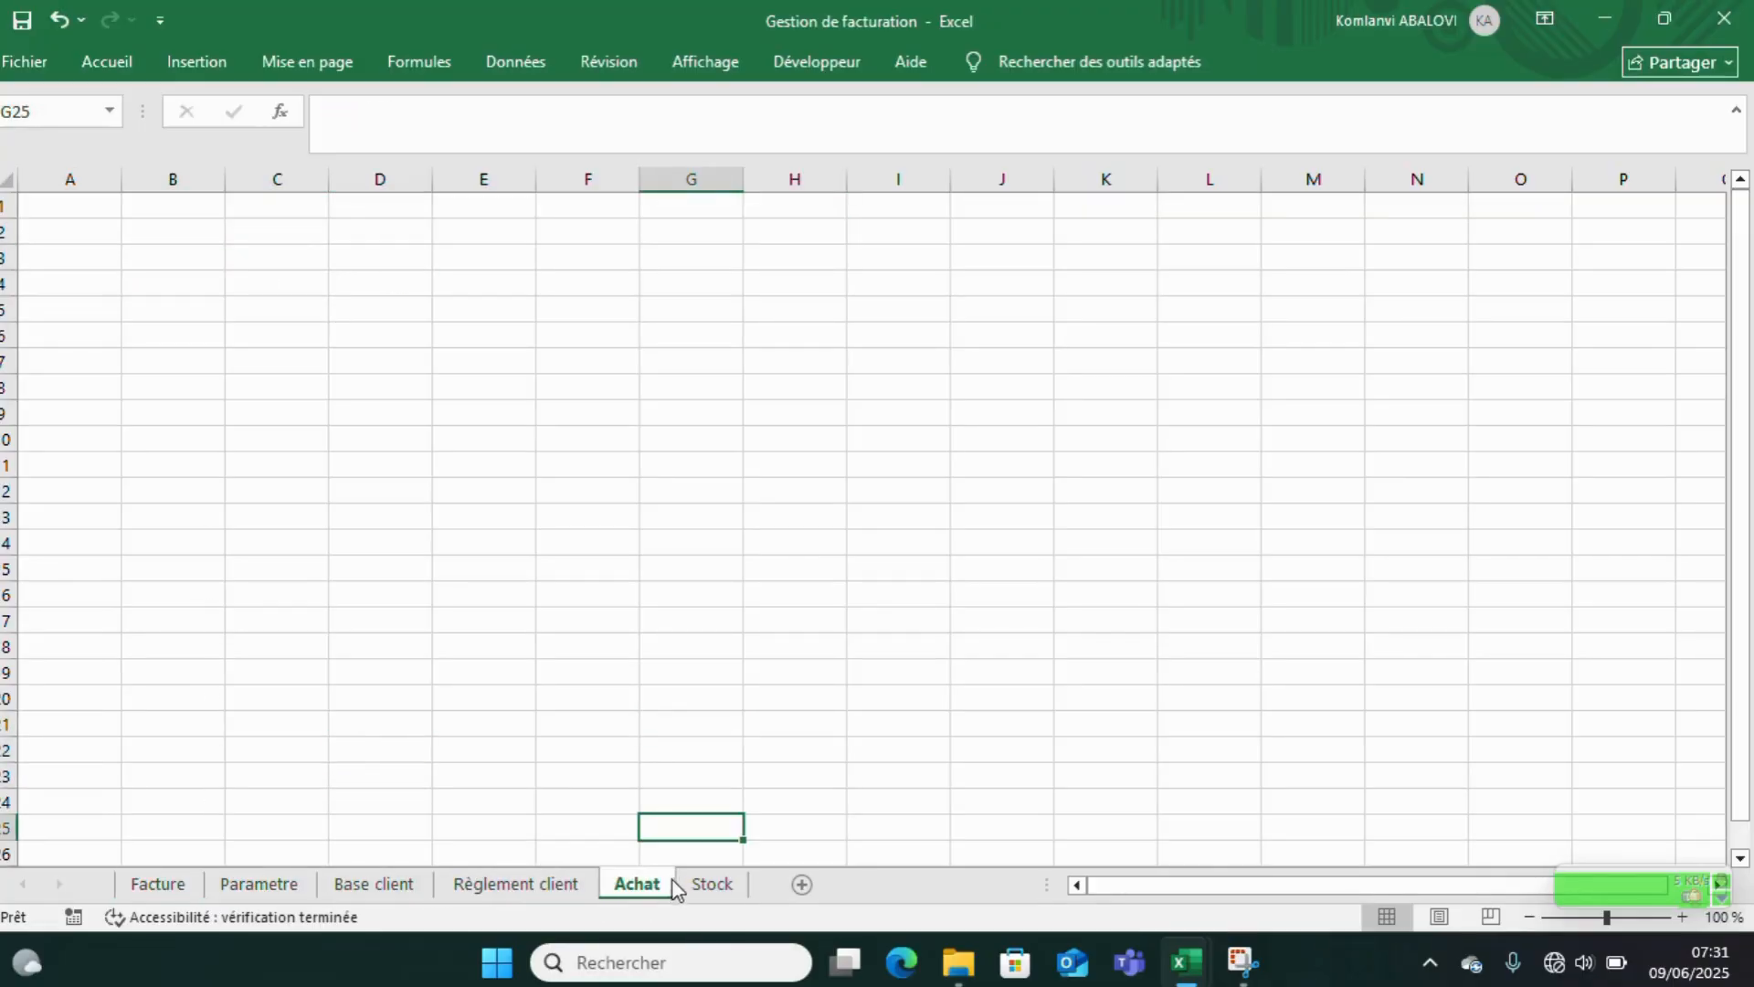
left_click(157, 884)
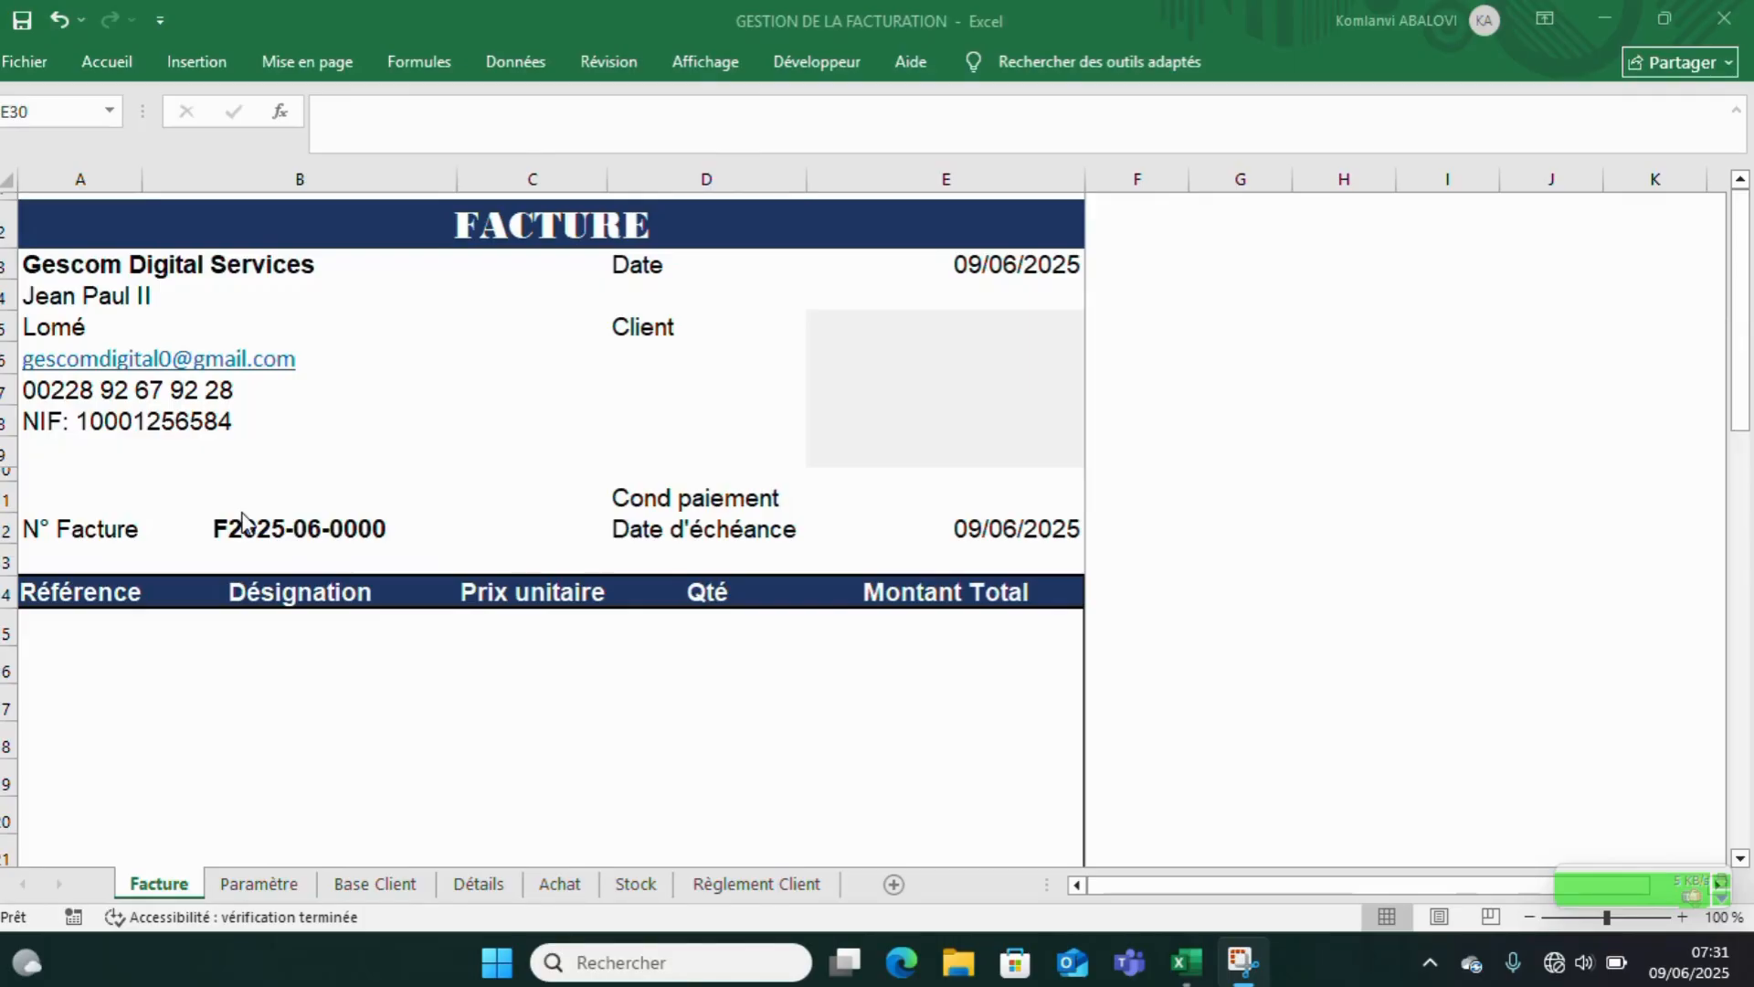
- In the GESTION DE LA FACTURATION workbook, examine the Facture header: company details, date, client, payment terms, due date and invoice number
left_click(1668, 18)
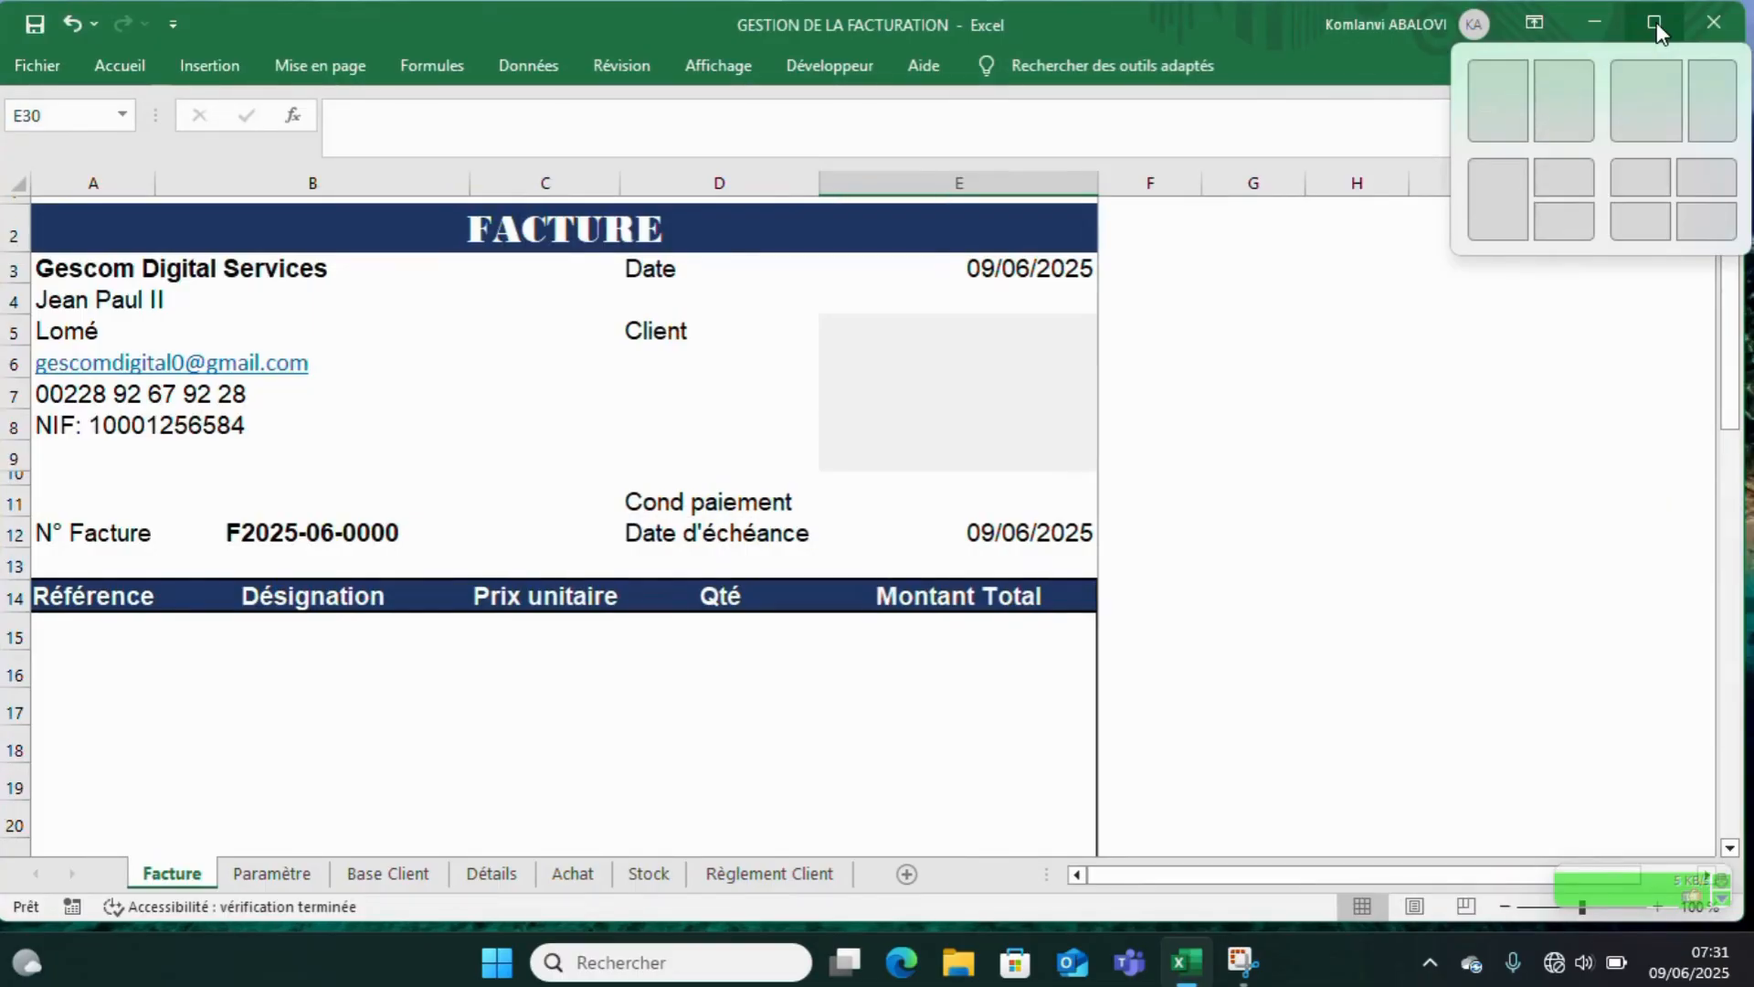
left_click(1656, 25)
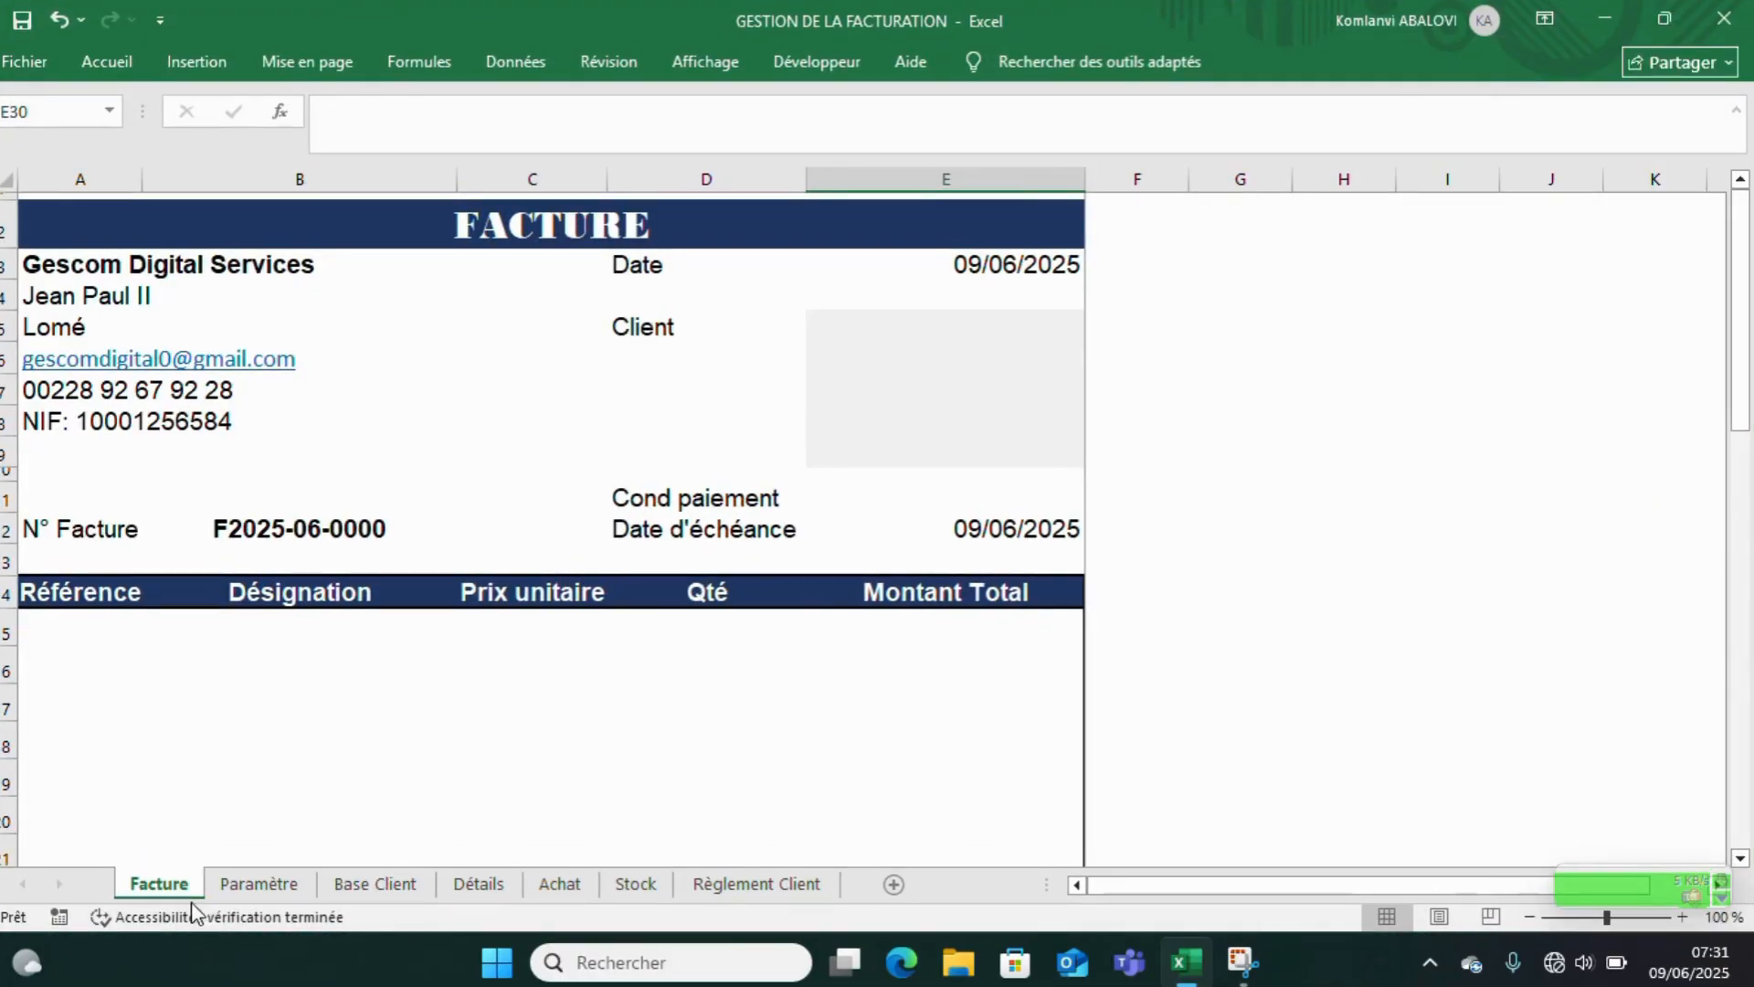
scroll(644, 334, "down", 9)
scroll(650, 342, "up", 6)
left_click_drag(50, 262, 54, 424)
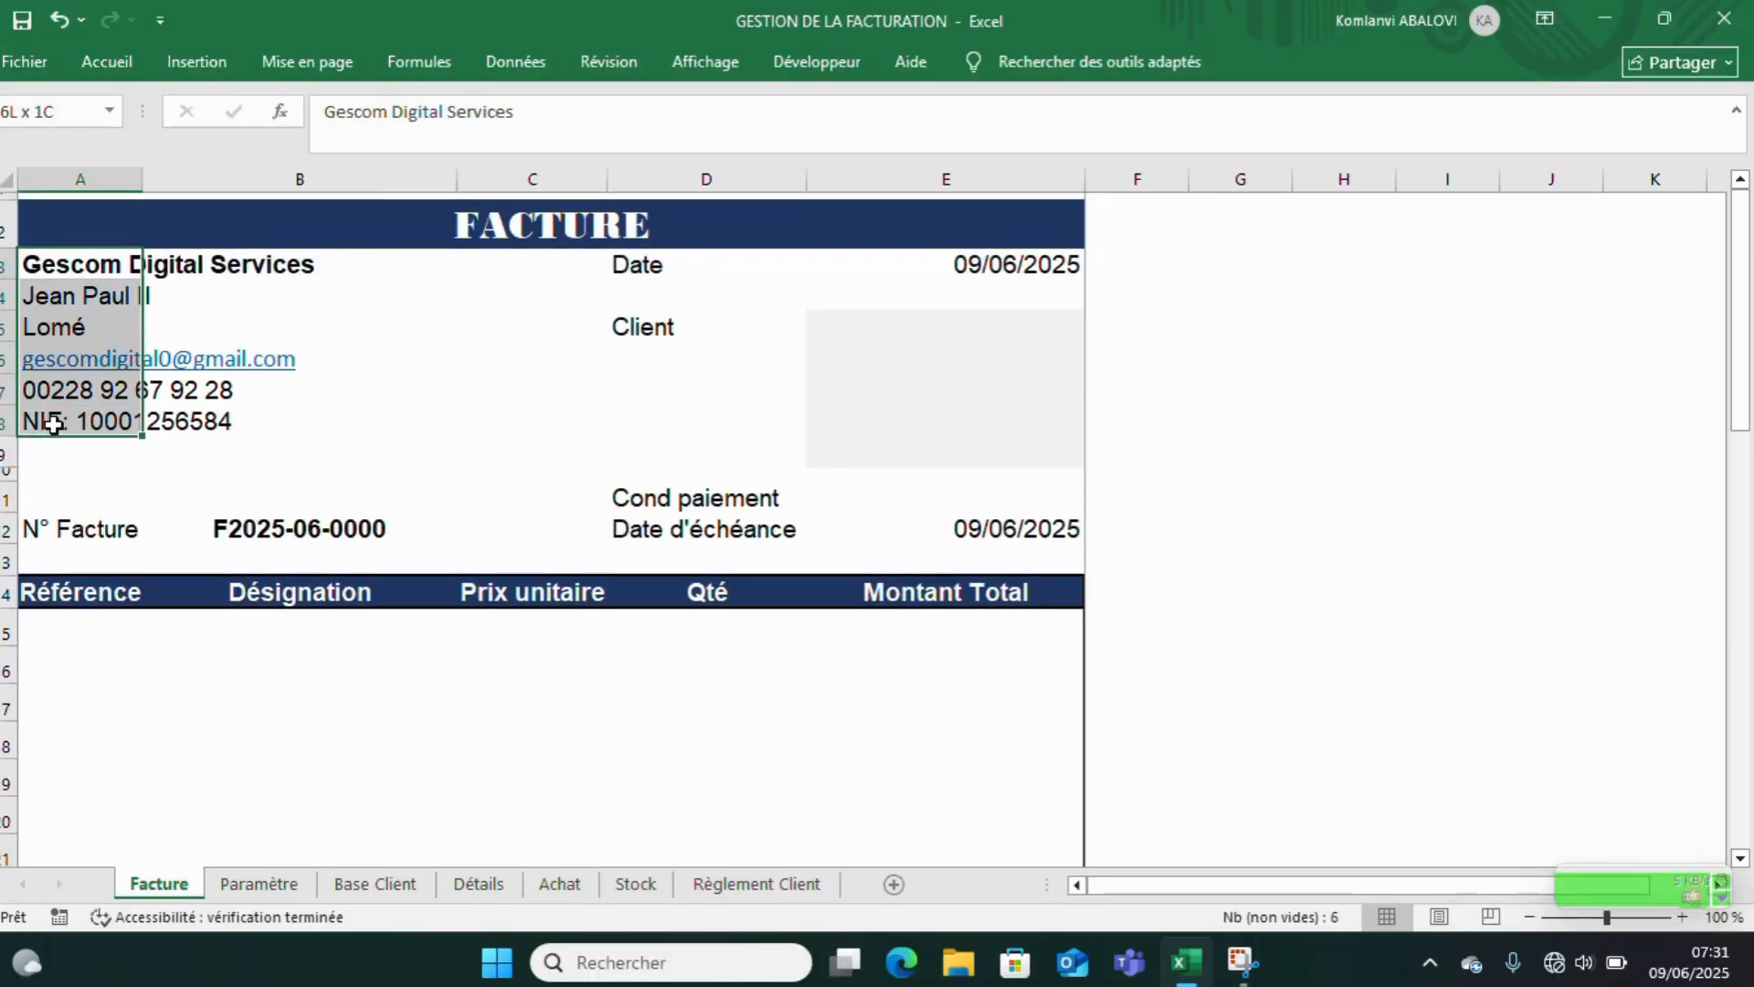
left_click(1002, 266)
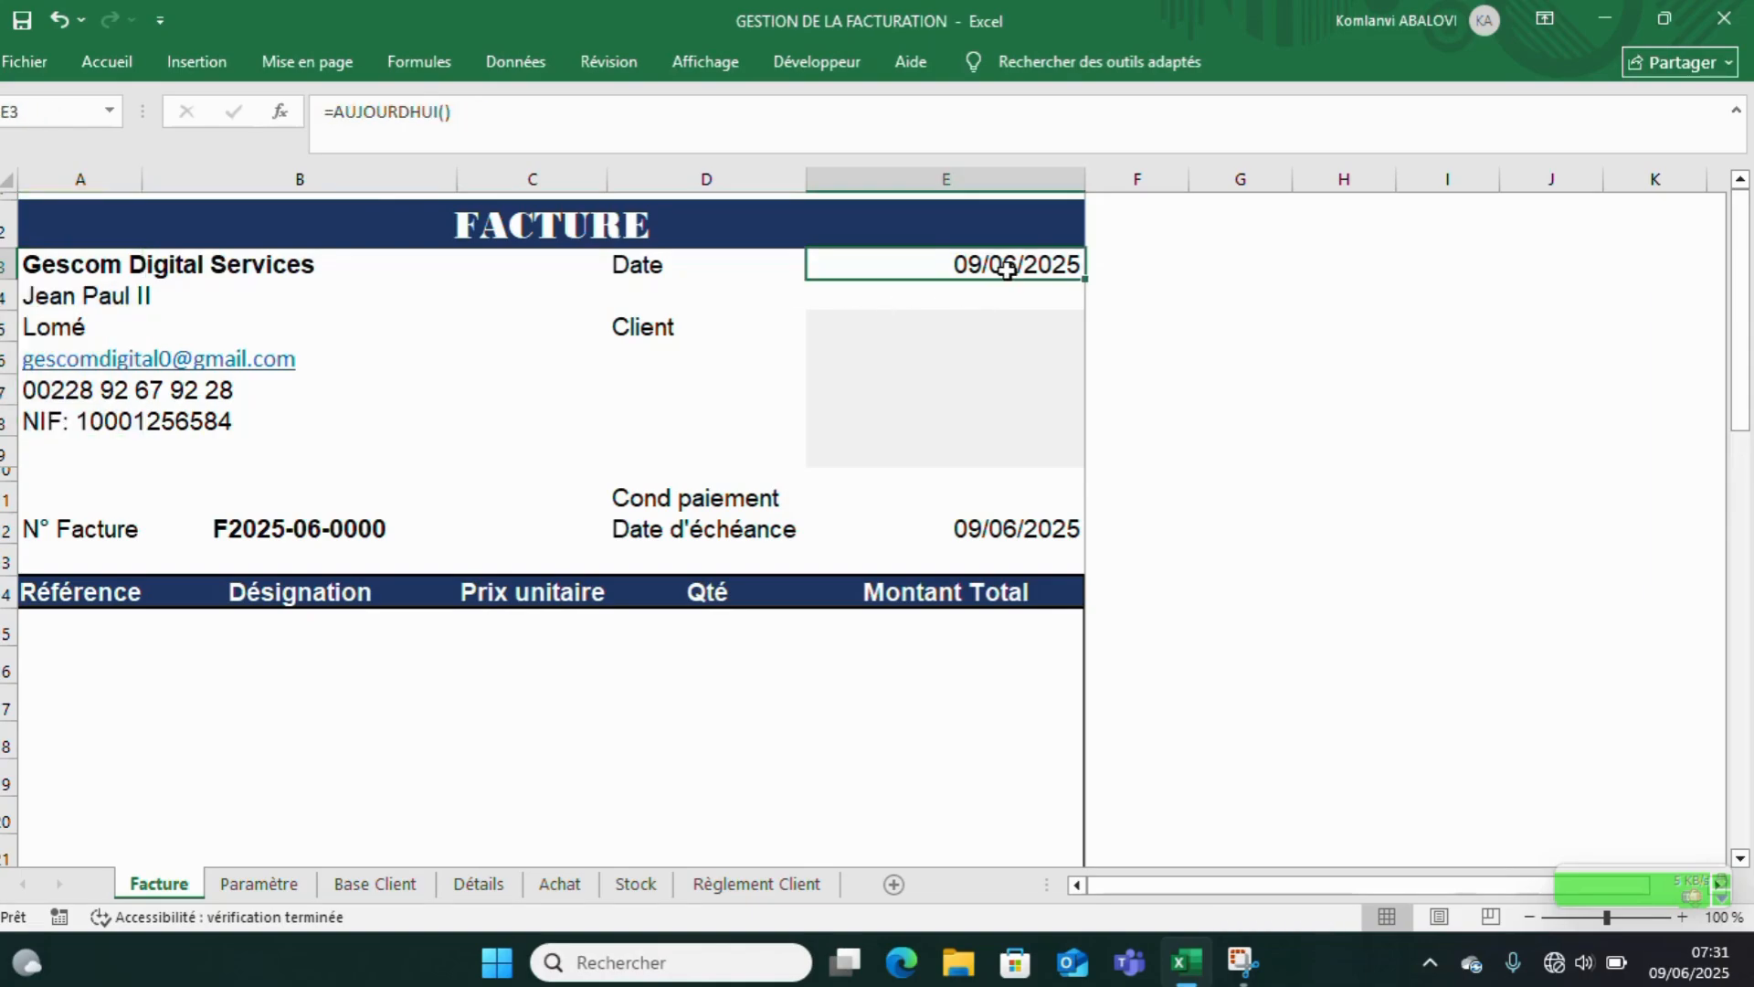
left_click(966, 330)
mouse_move(966, 330)
left_mouse_down()
mouse_move(971, 448)
mouse_move(948, 326)
left_mouse_up()
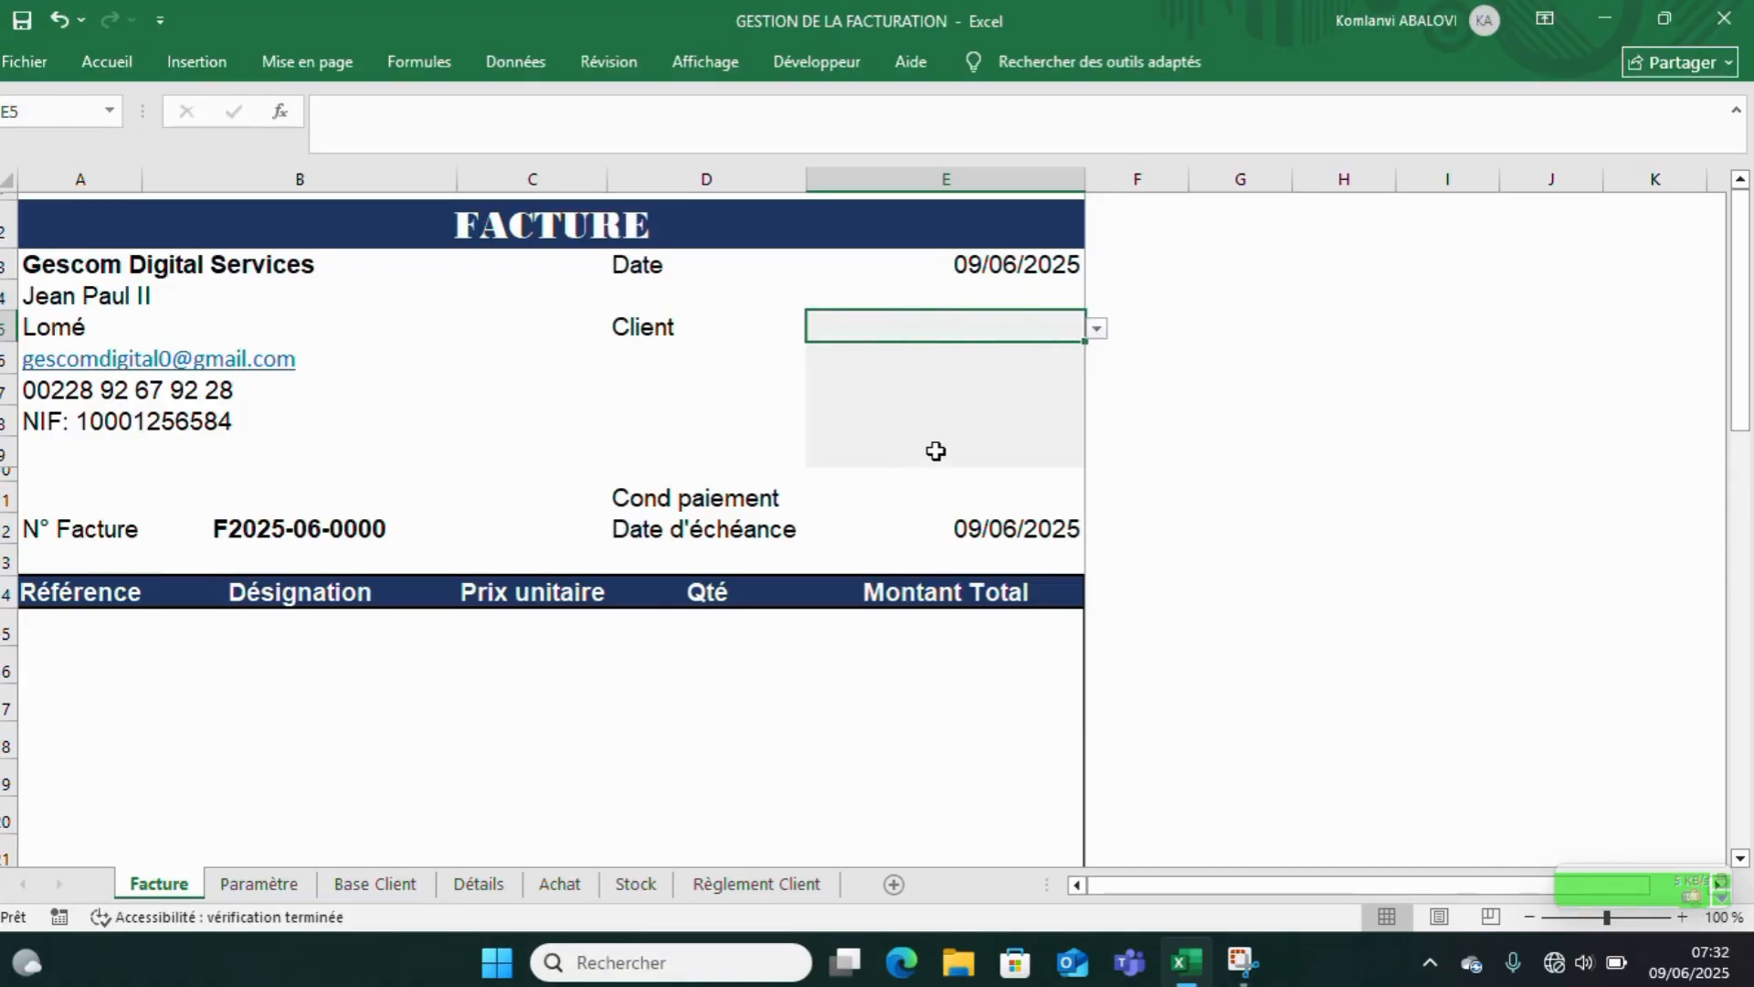
left_click(859, 497)
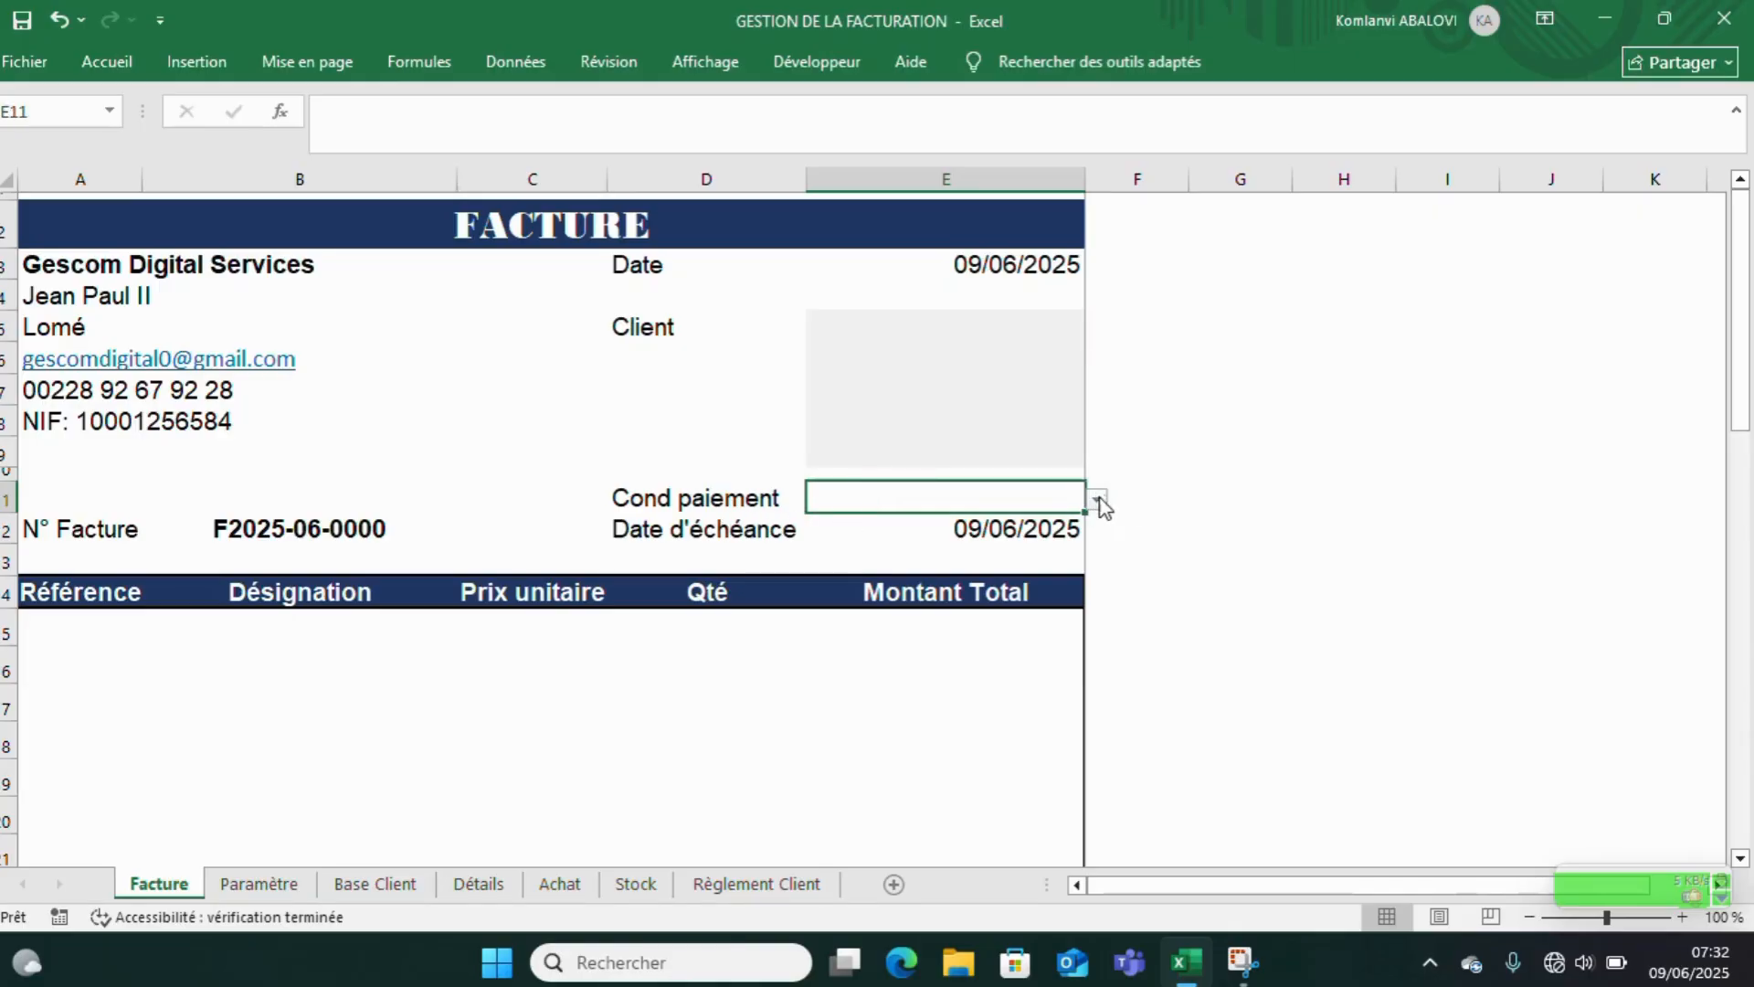
left_click(1042, 537)
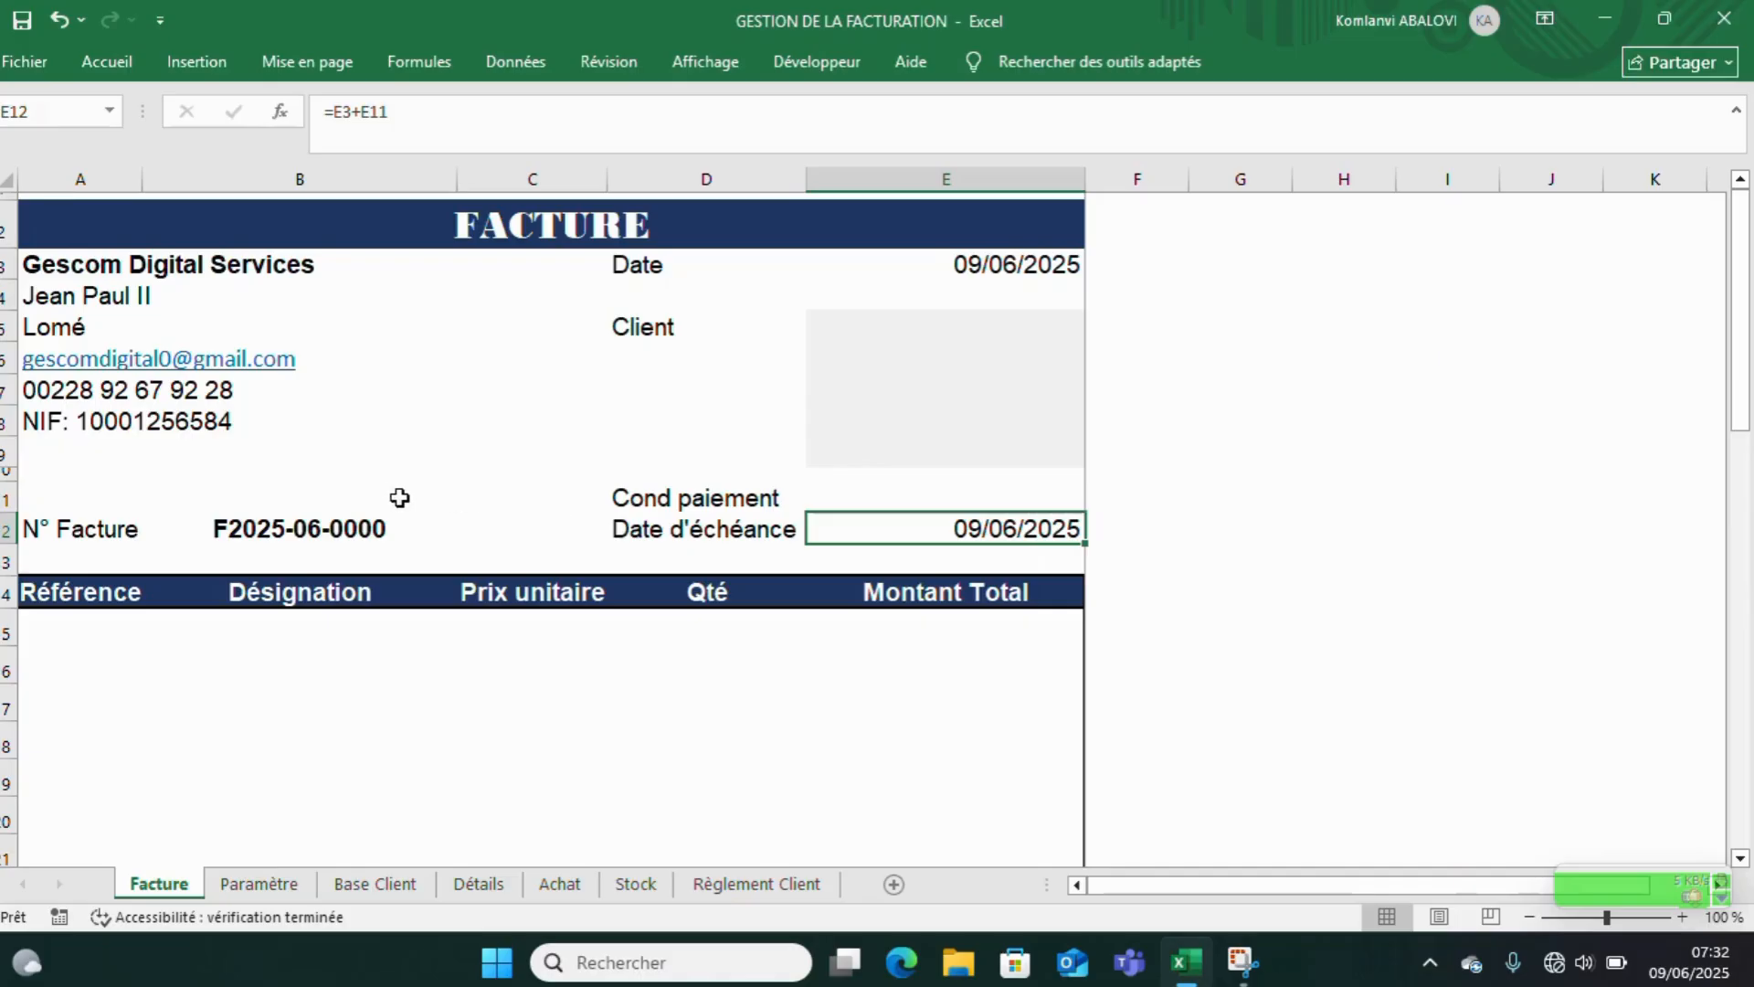
left_click(278, 539)
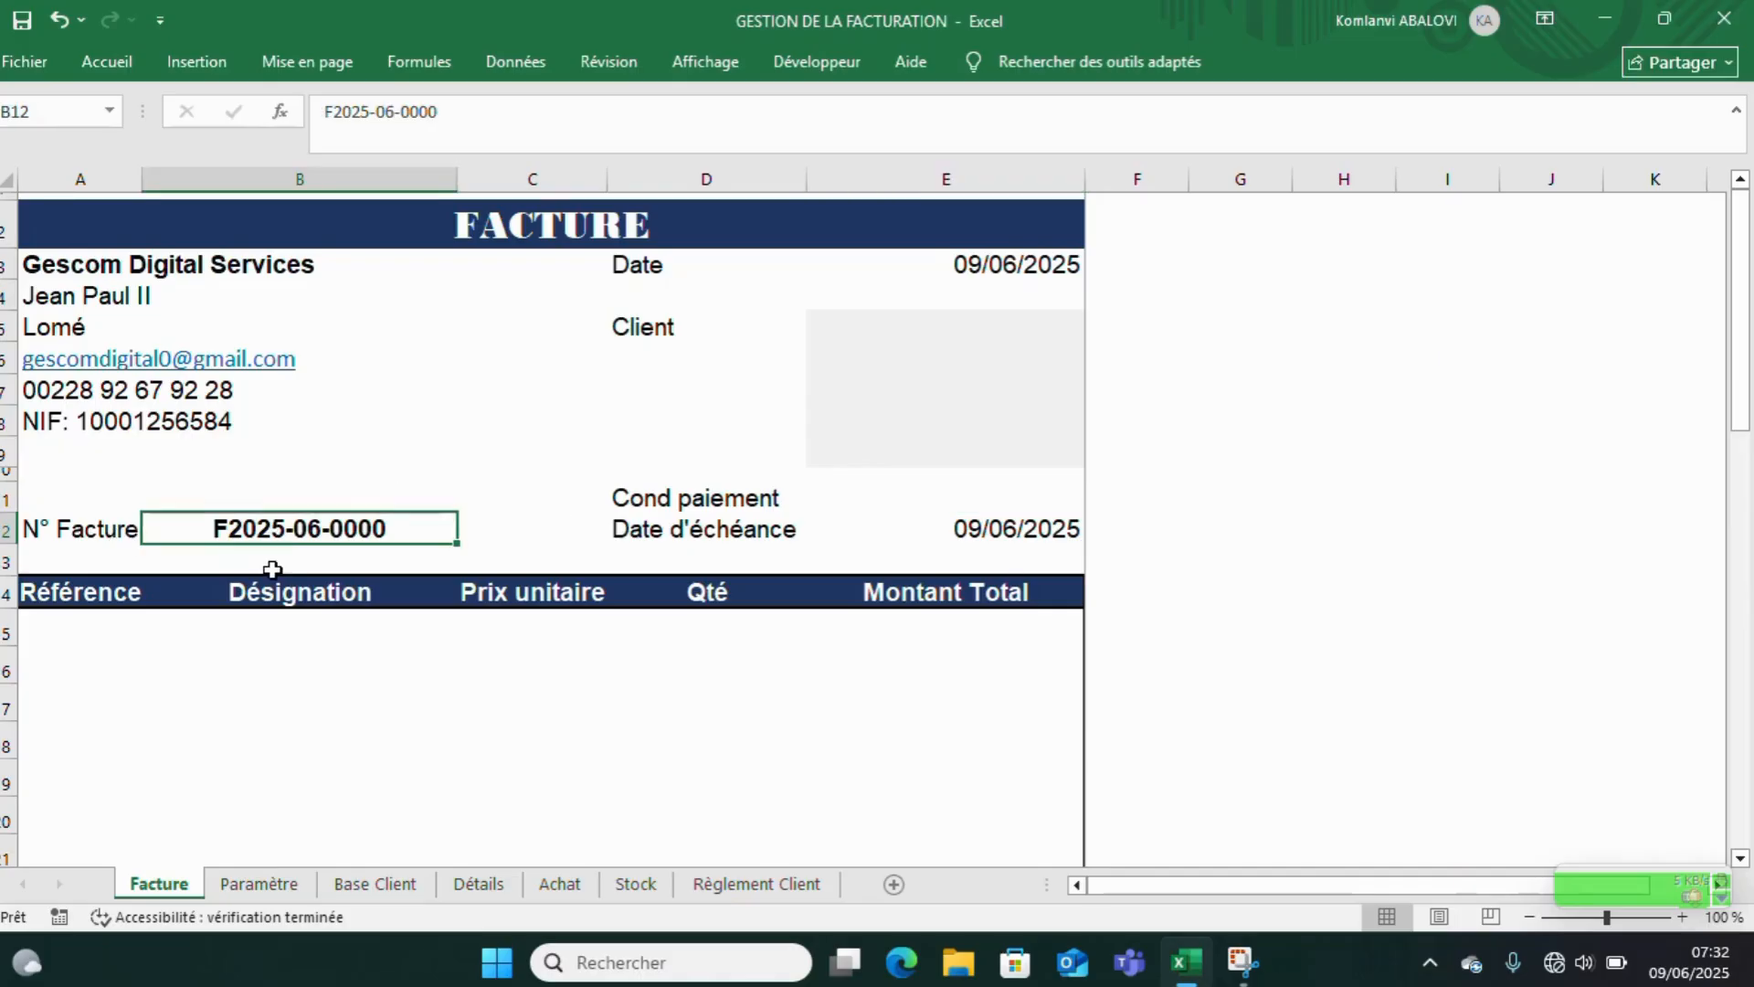
- Review the invoice's item table, the totals block down to Net à Payer, and the amount-in-words formula in C30
scroll(270, 569, "down", 4)
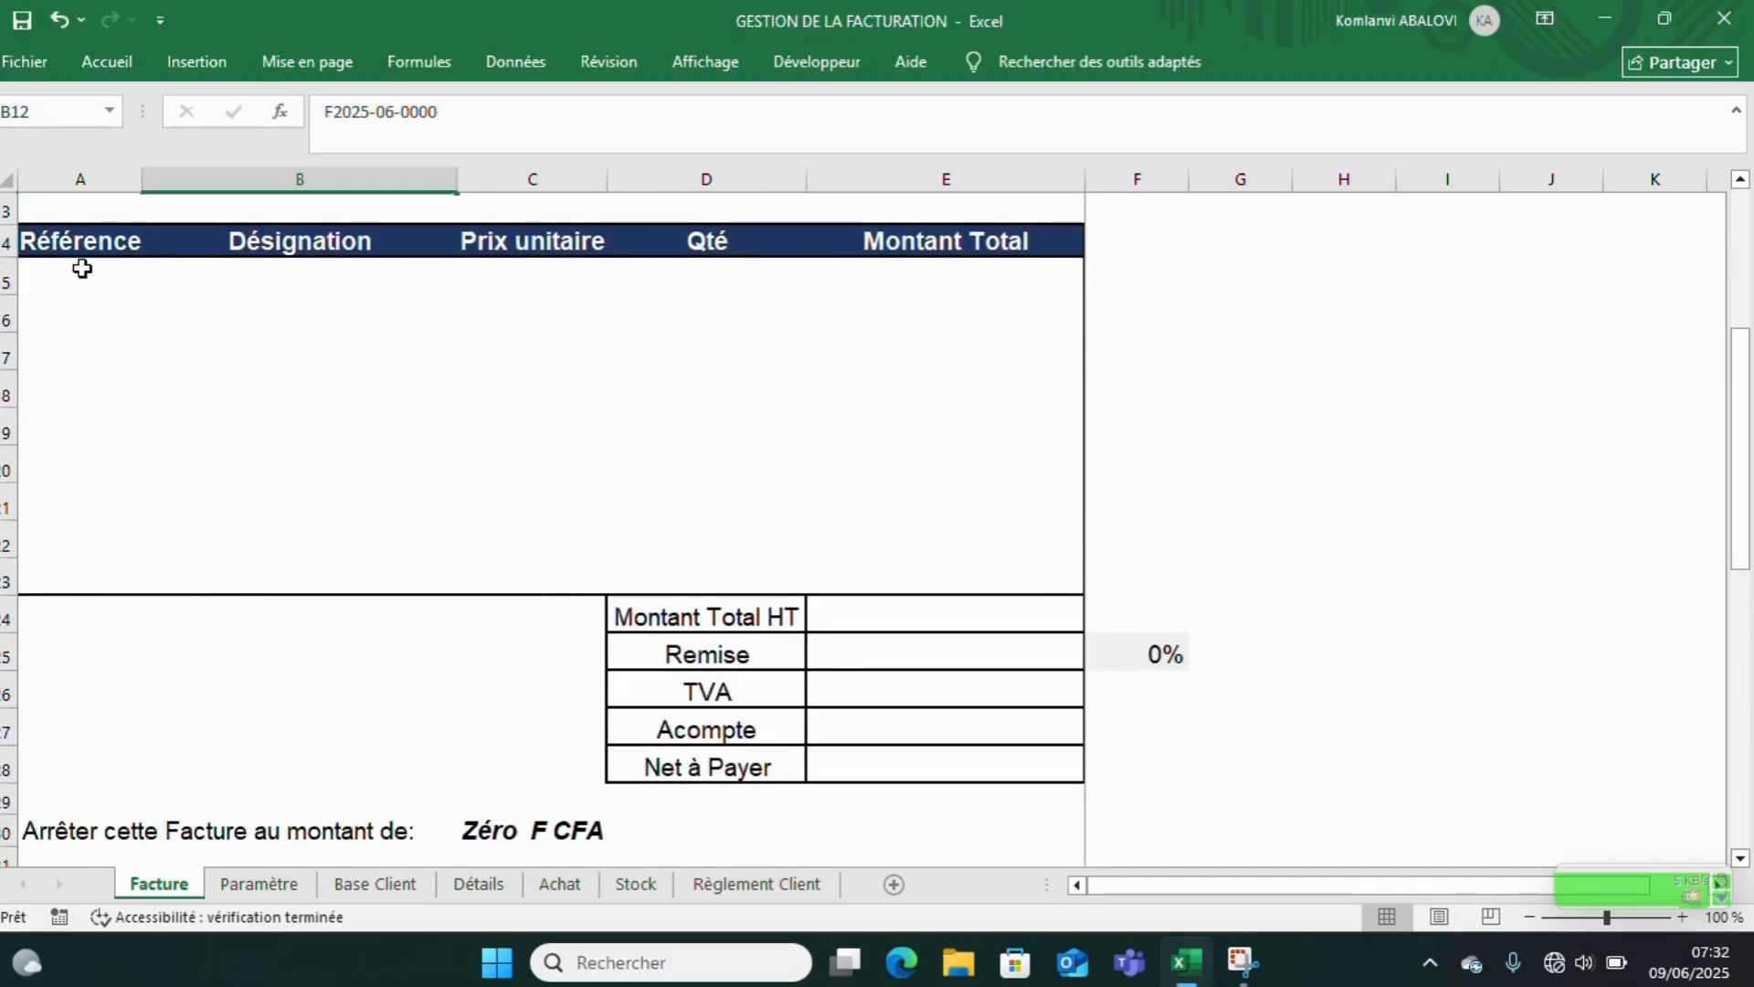
left_click(86, 272)
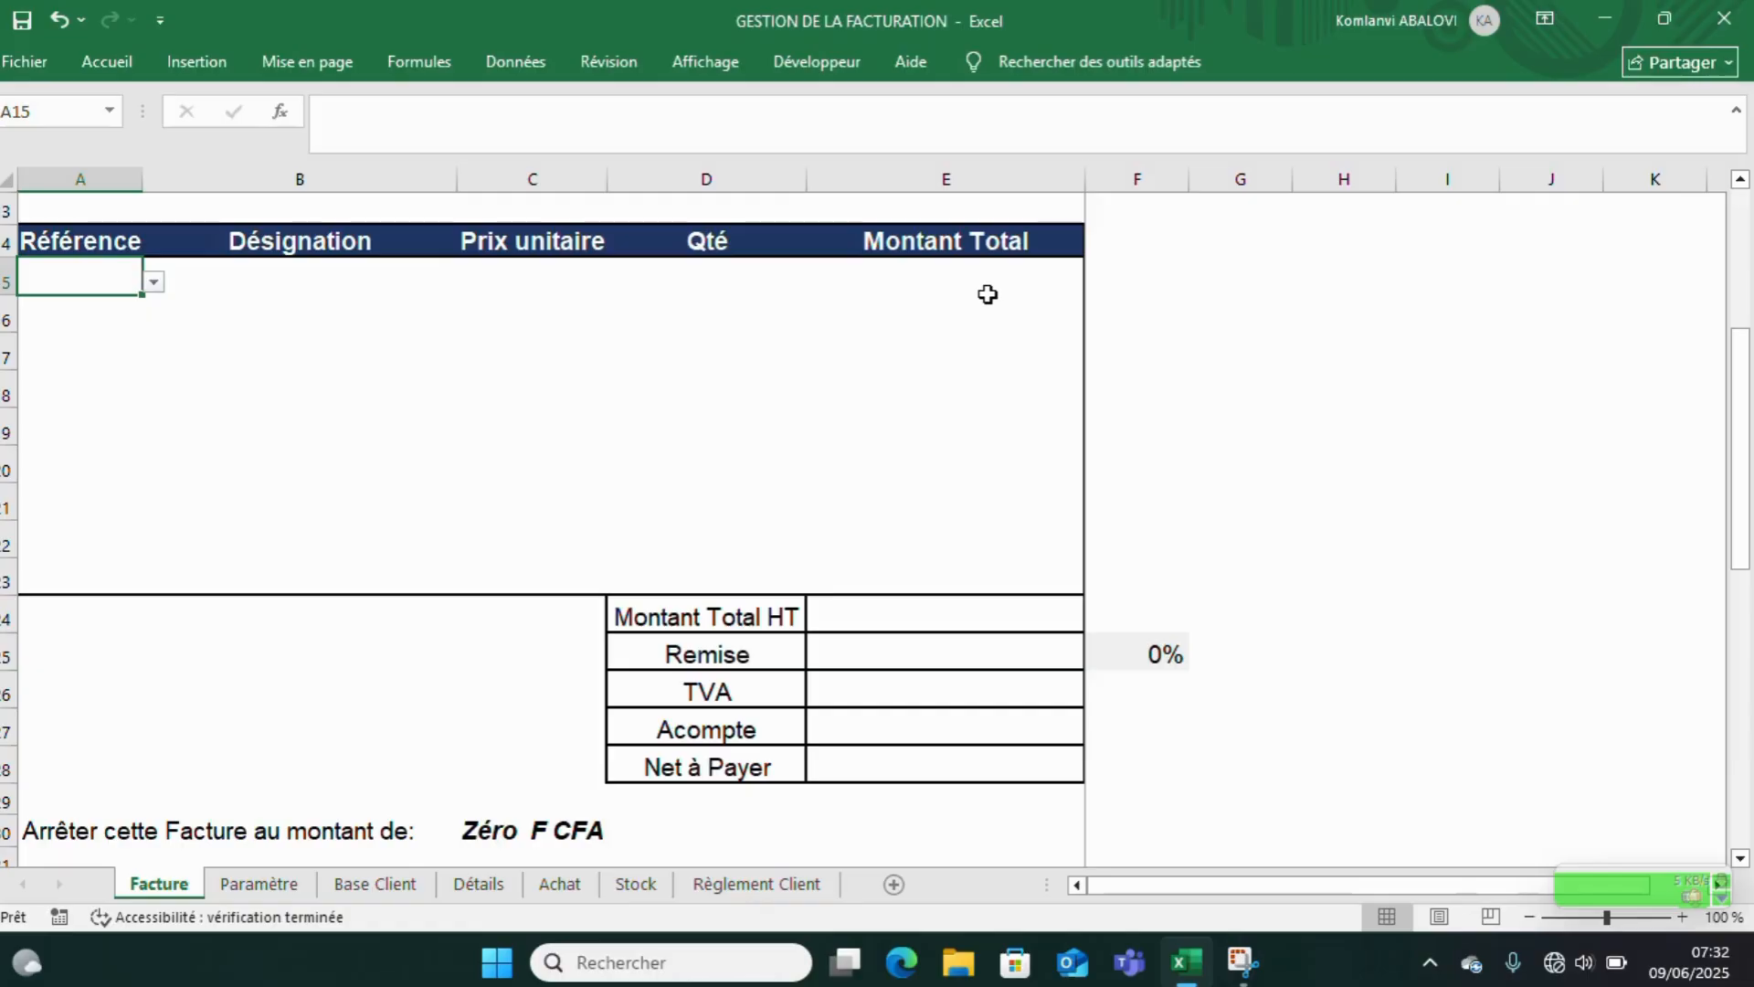
scroll(980, 297, "down", 2)
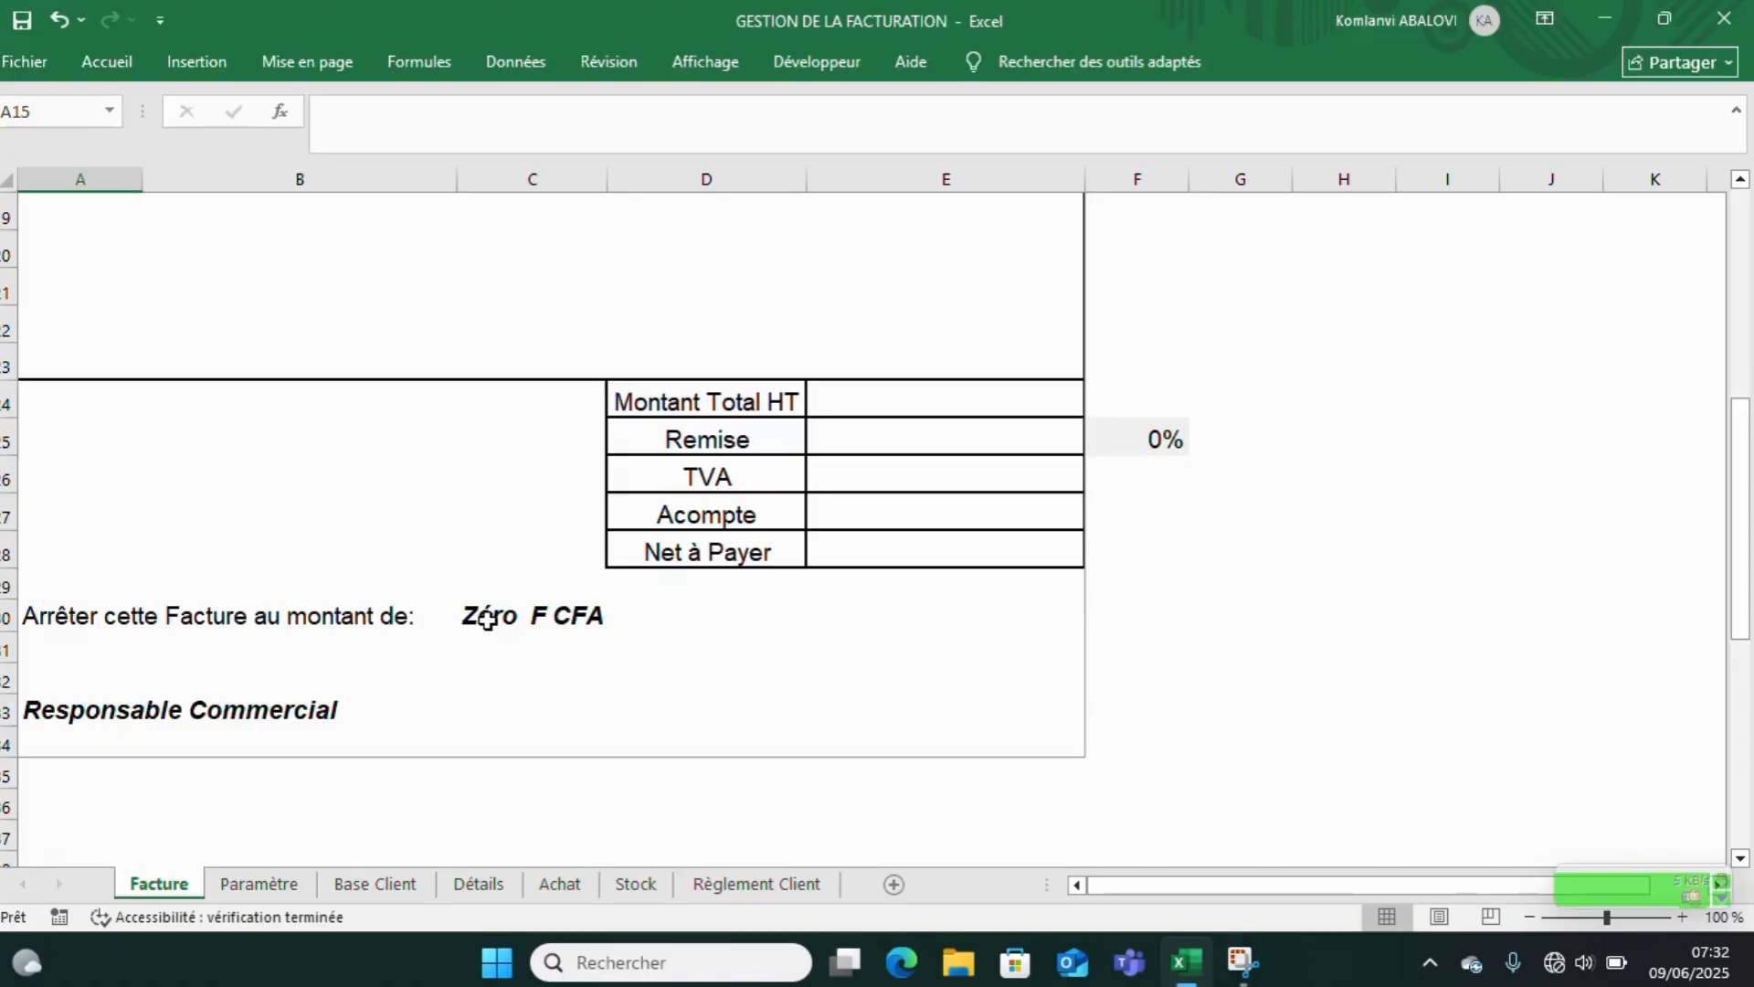
left_click(917, 546)
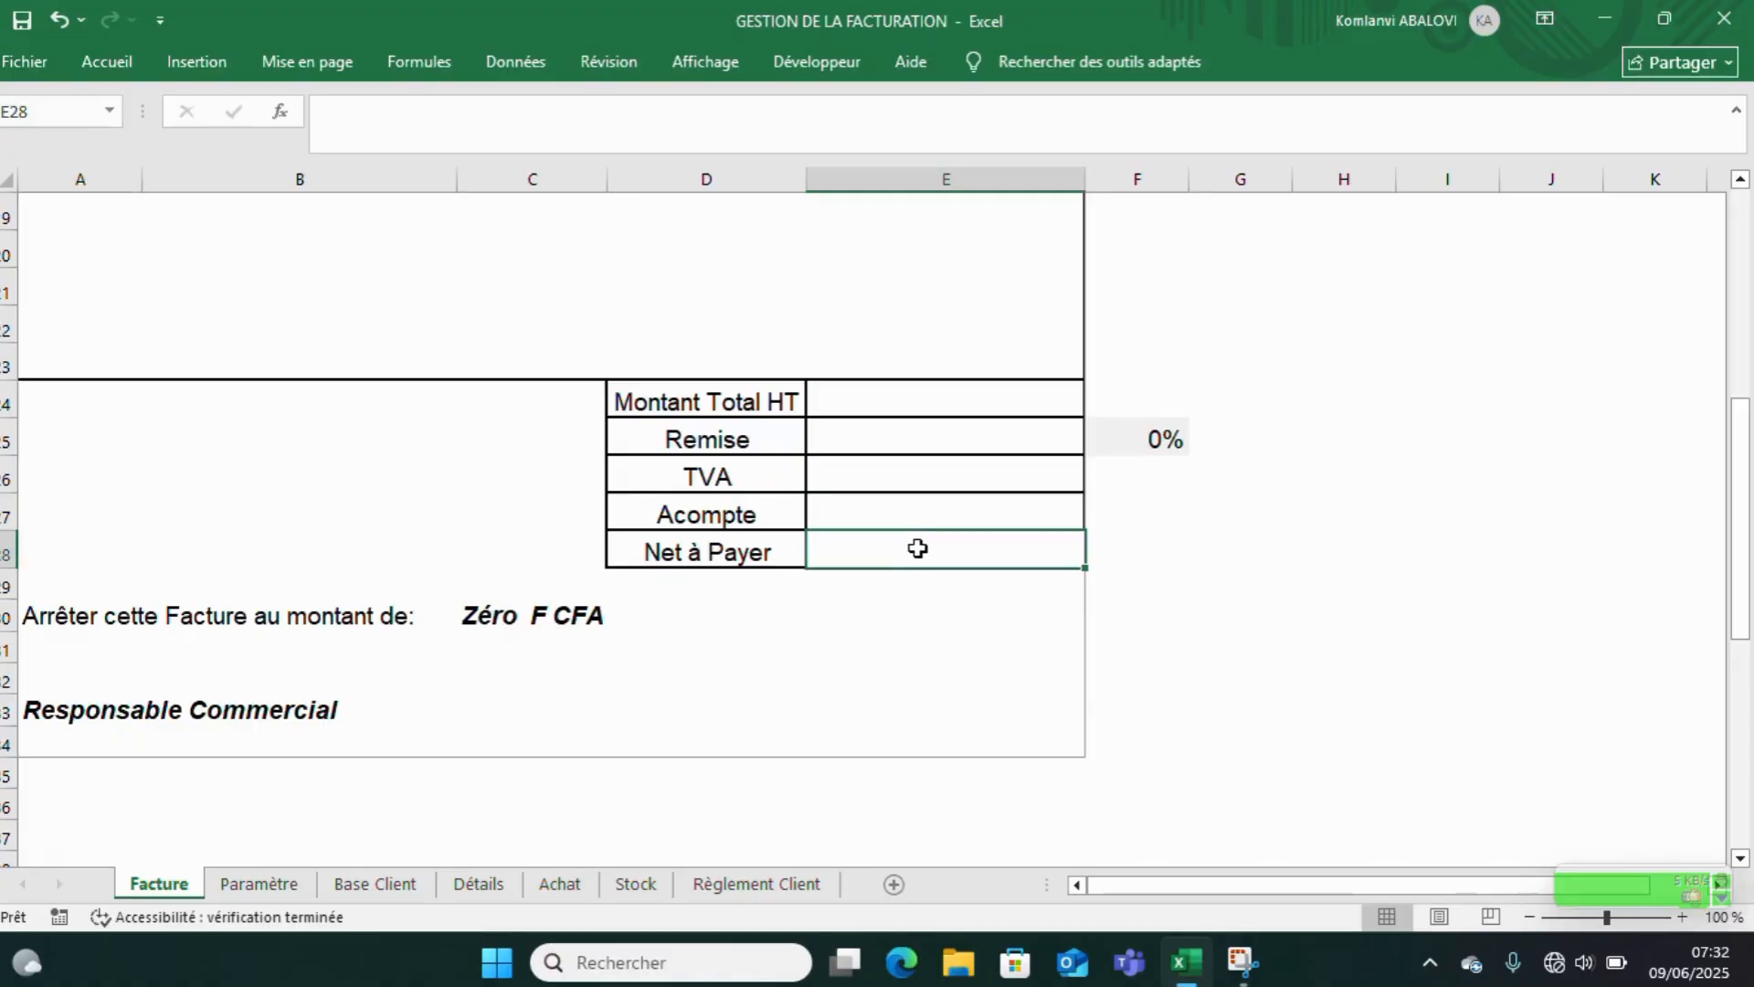
left_click(839, 622)
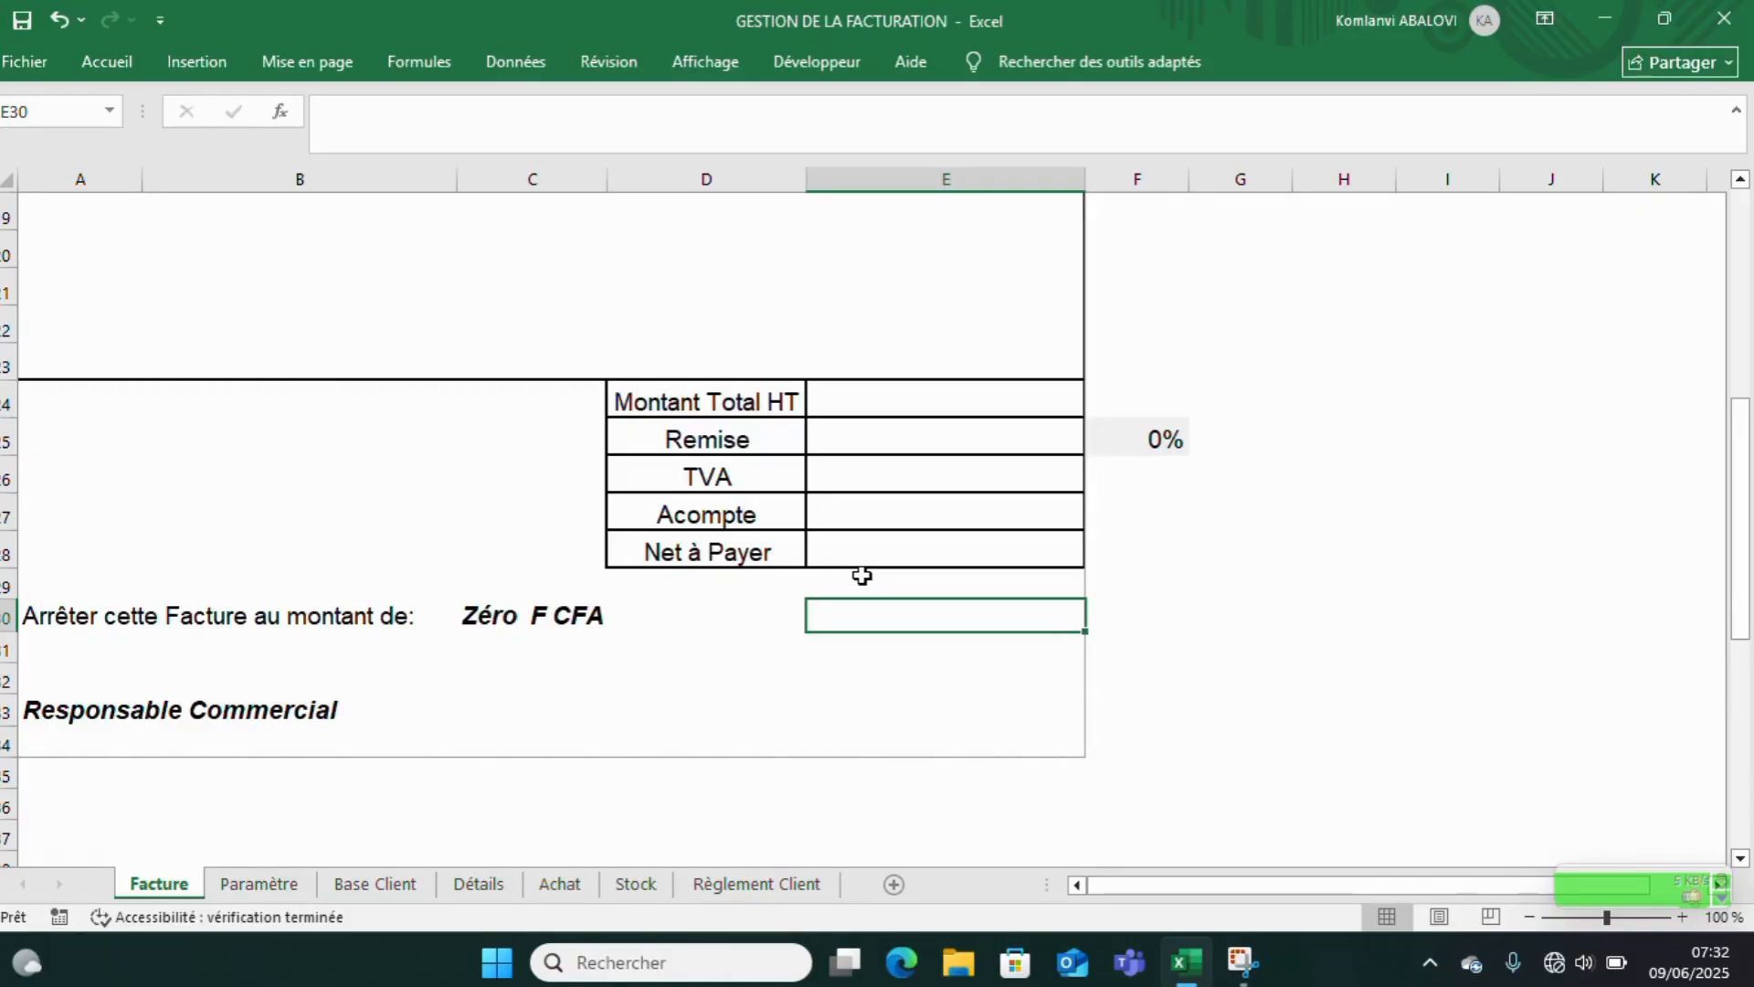
left_click(470, 613)
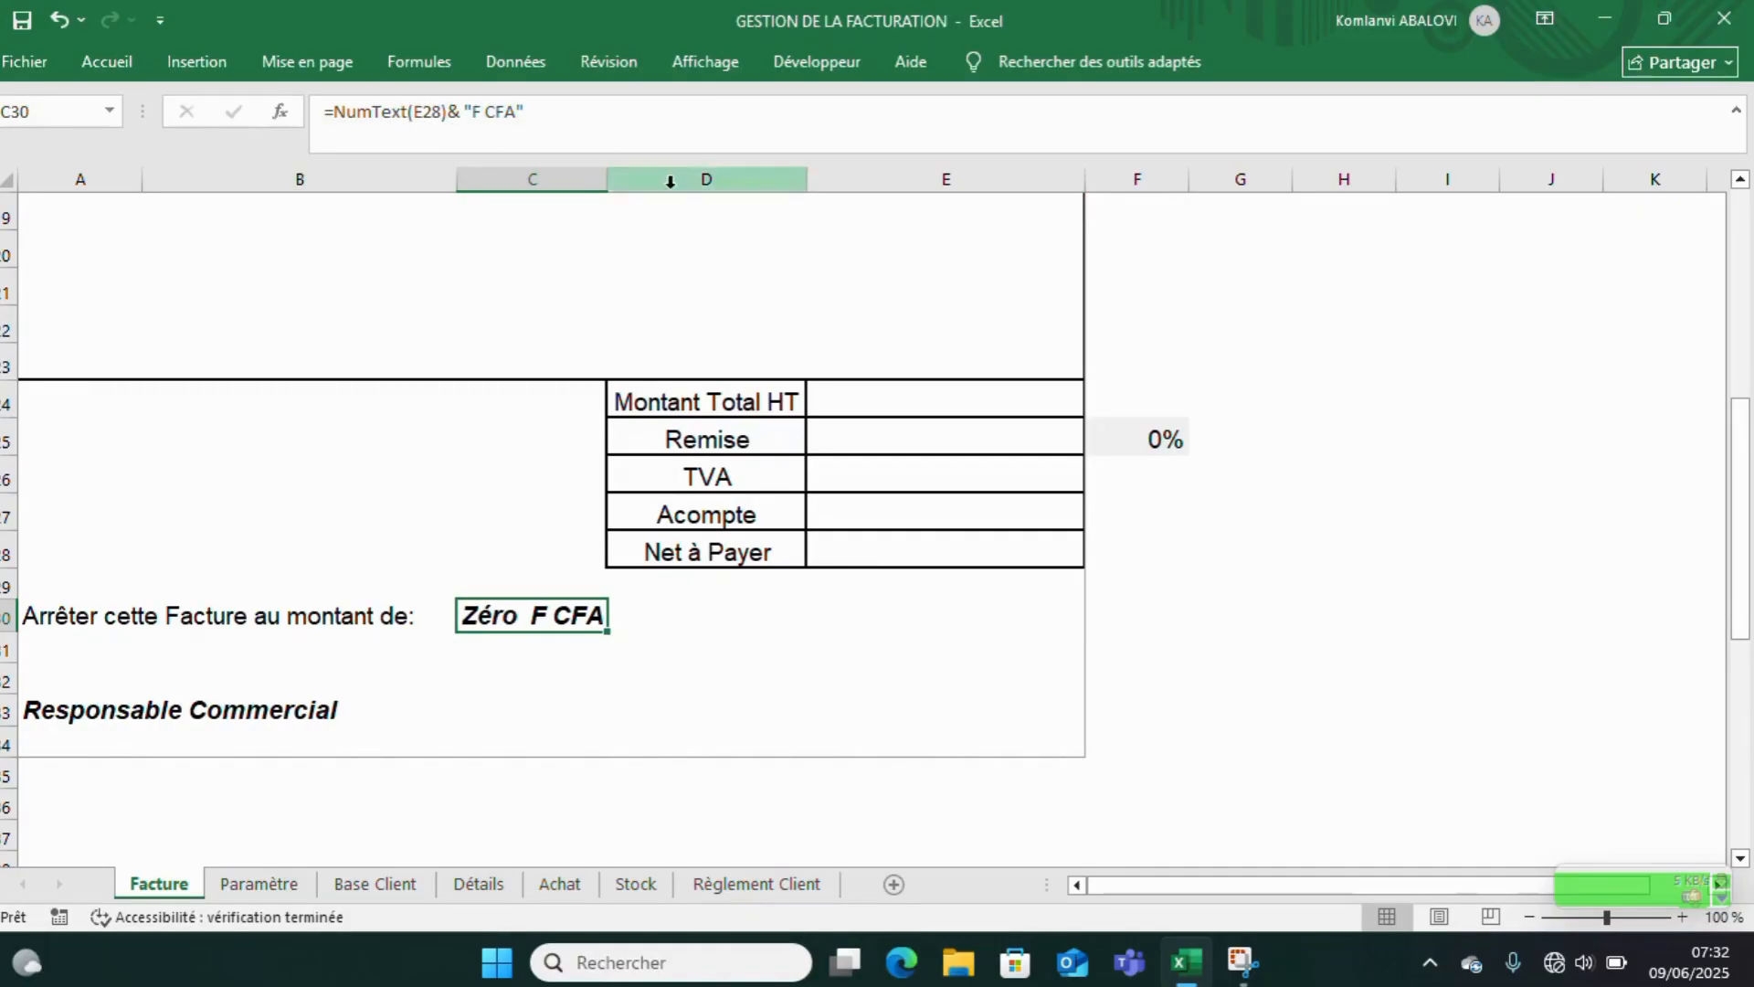
left_click(709, 668)
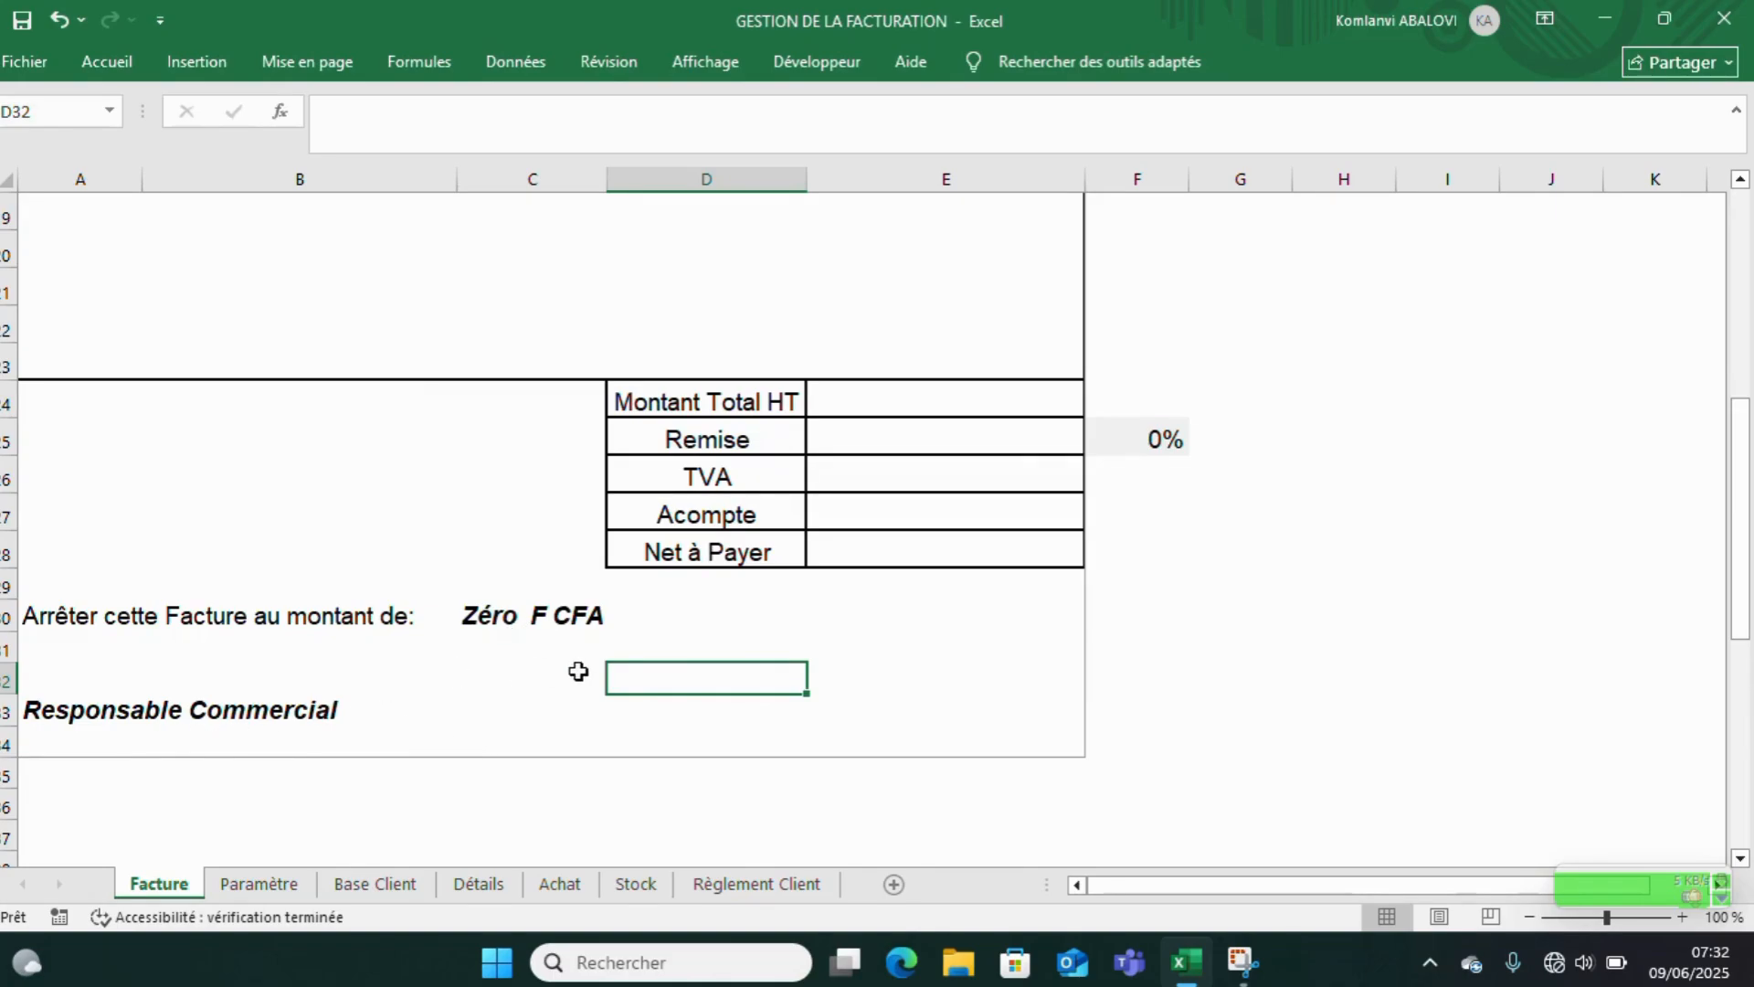
scroll(581, 670, "up", 6)
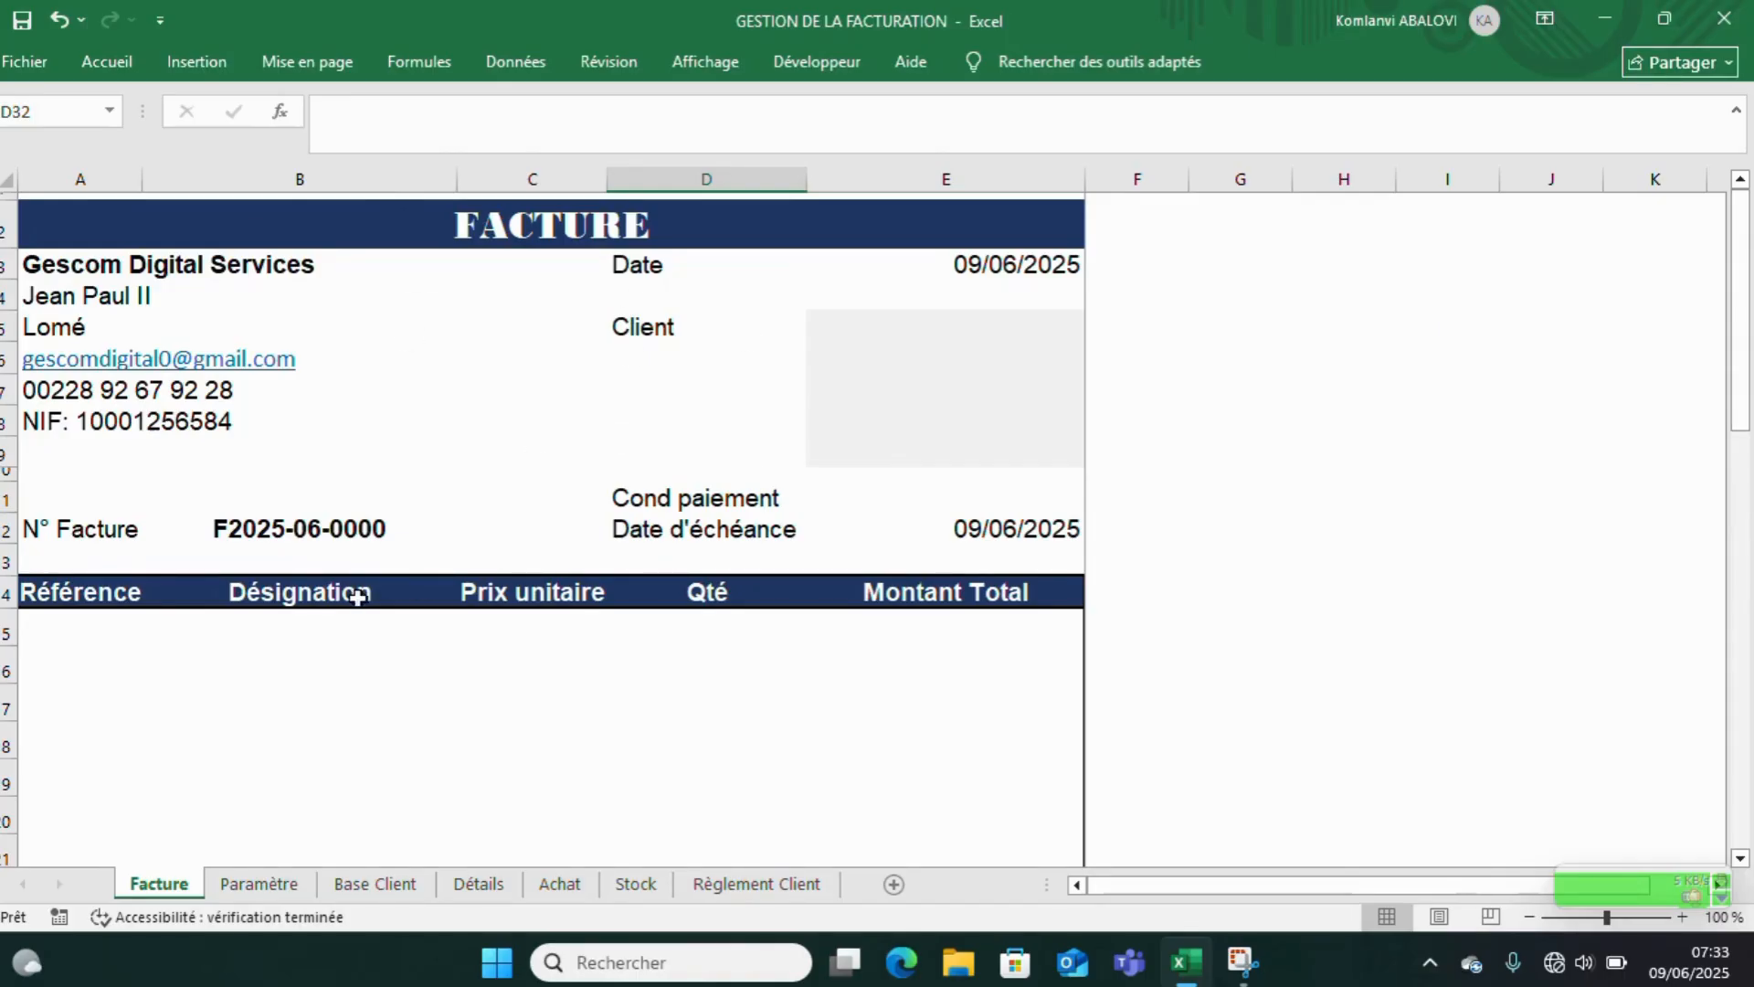
- Examine the client table and the payment terms list on the Paramètre sheet
left_click(249, 886)
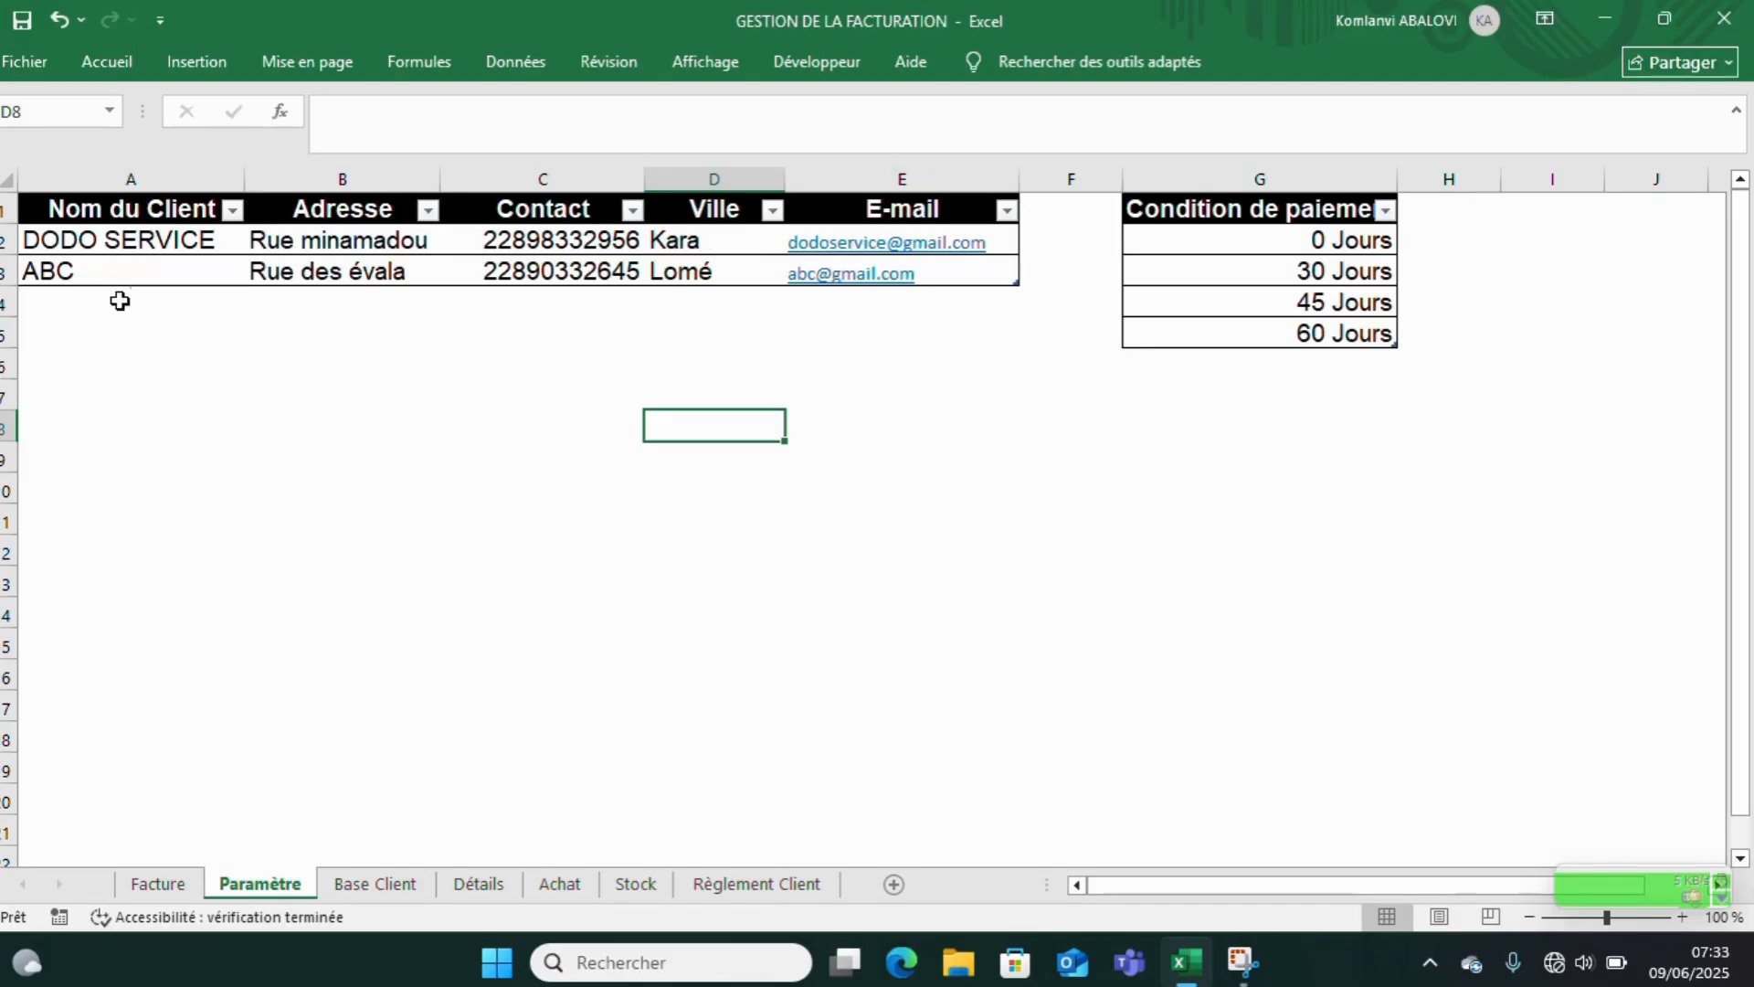
left_click_drag(133, 239, 868, 279)
left_click(838, 360)
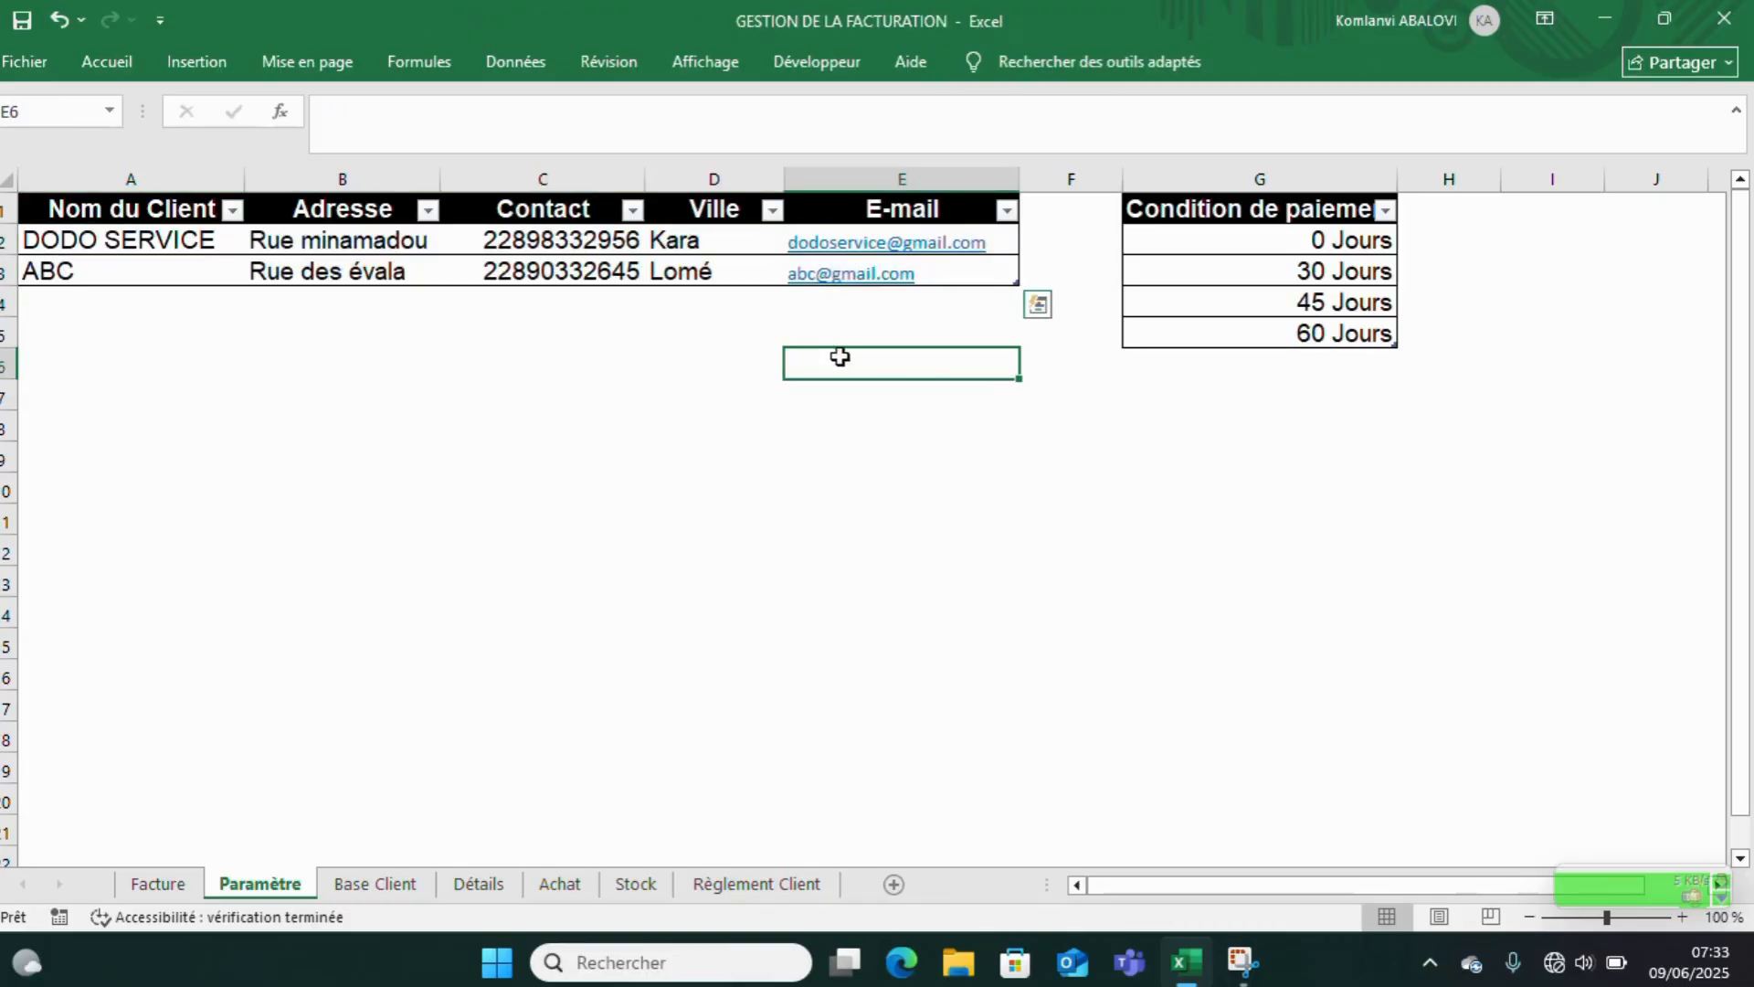
left_click_drag(1219, 240, 1226, 335)
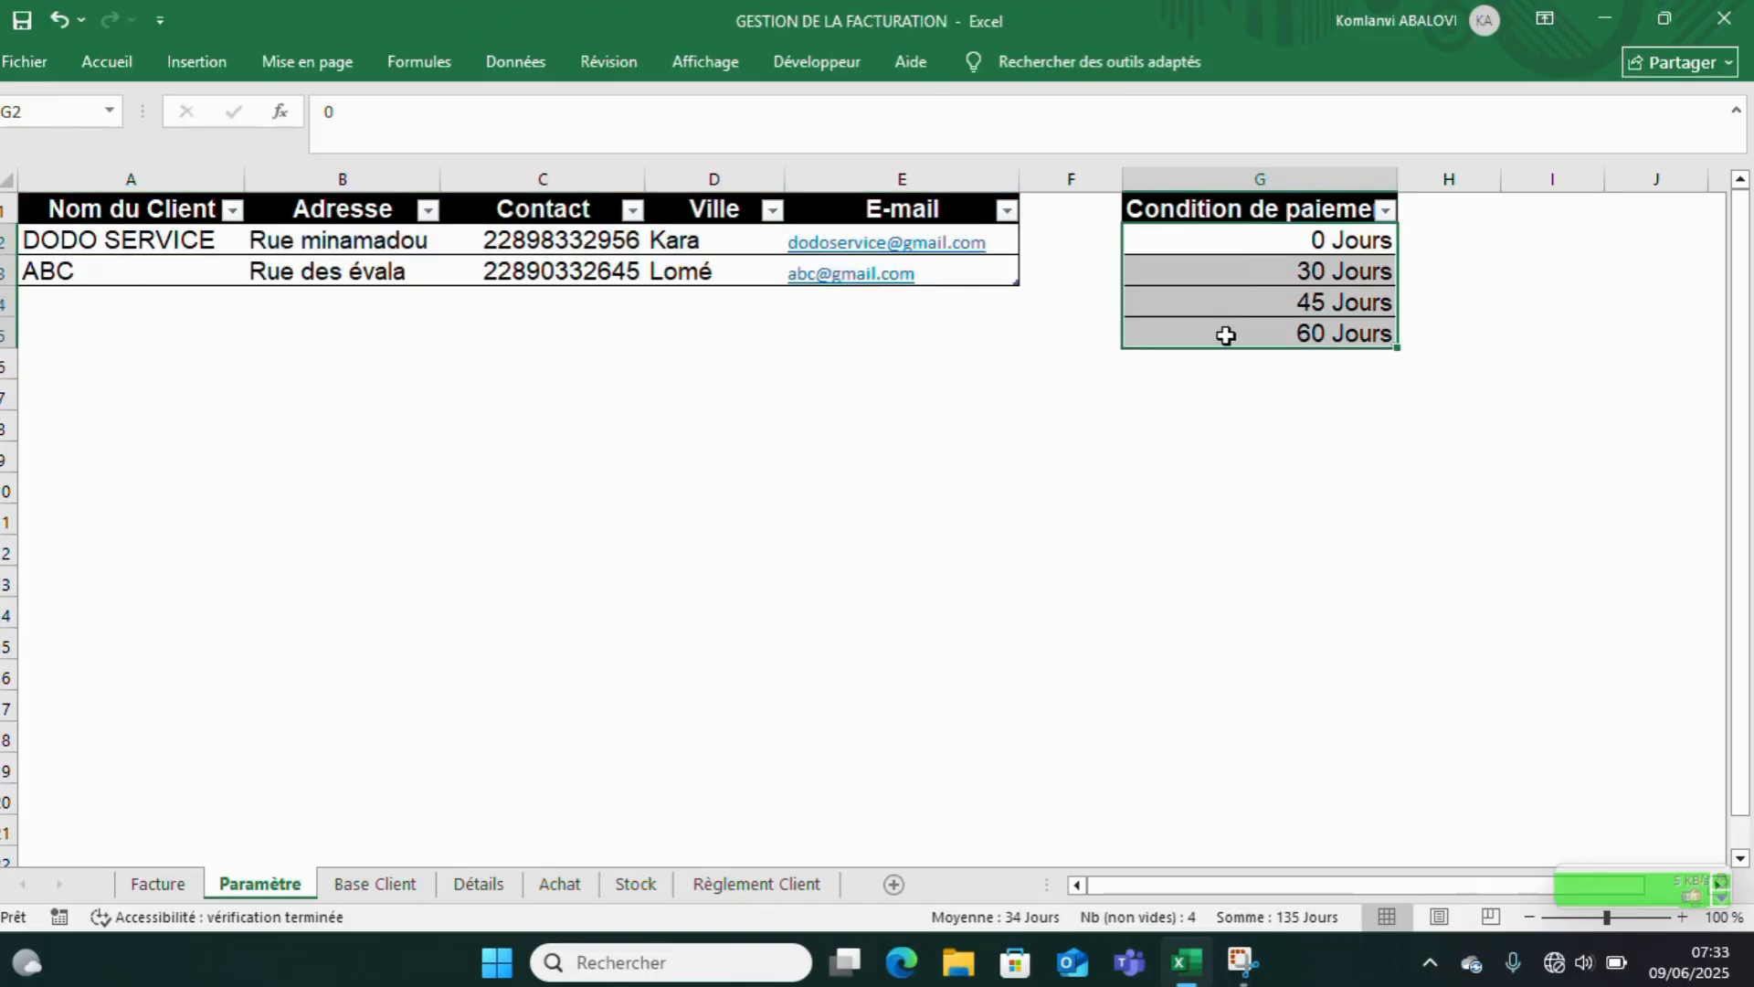
- Check the underlying values of the payment terms in cells G2 to G5 on the Paramètre sheet
left_click(1236, 239)
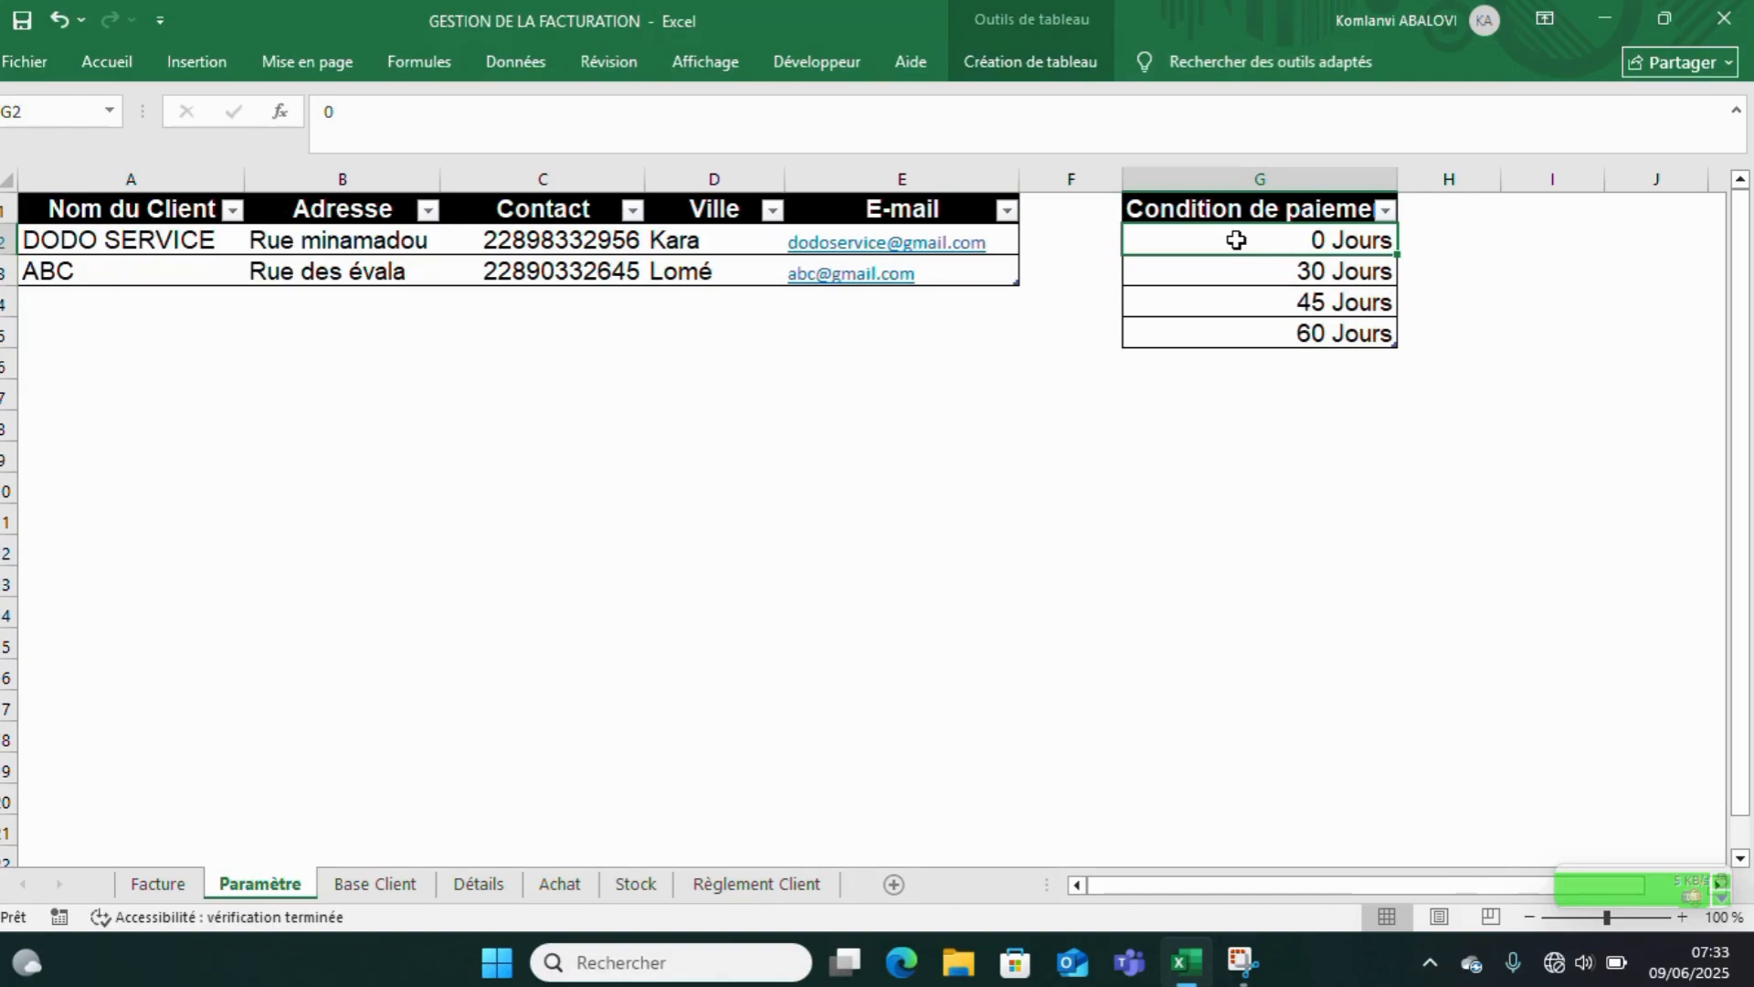
left_click(1237, 272)
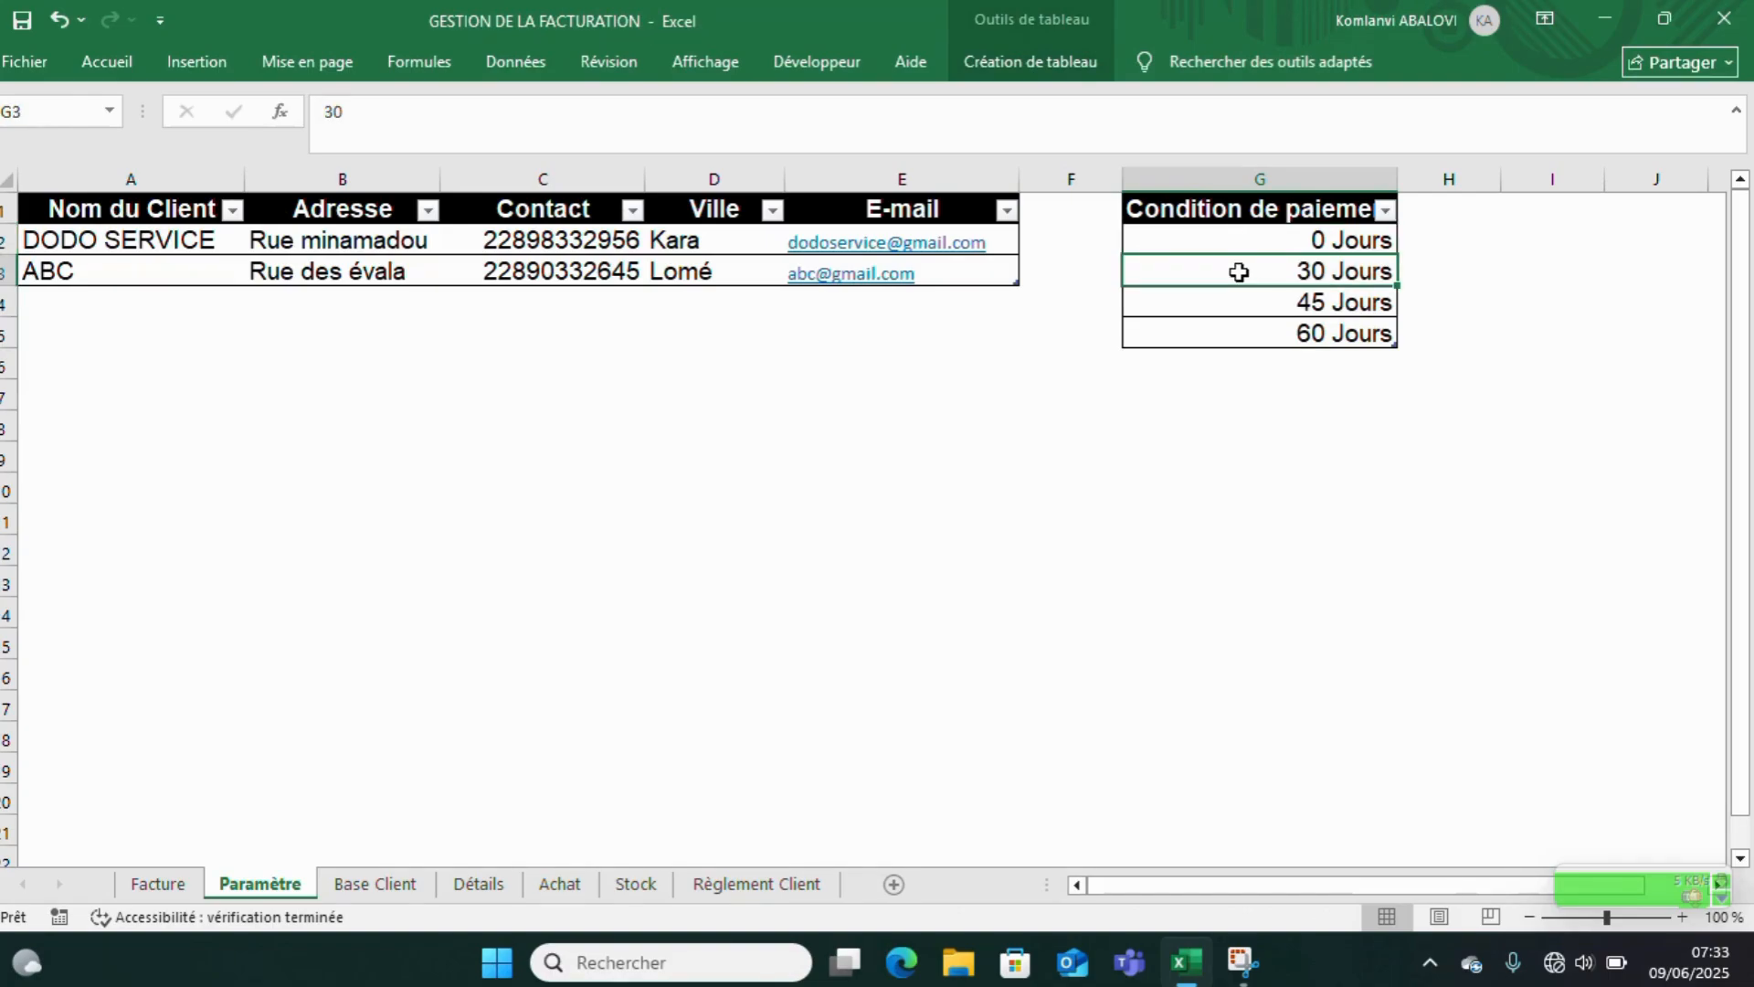
left_click(1246, 301)
left_click(1253, 330)
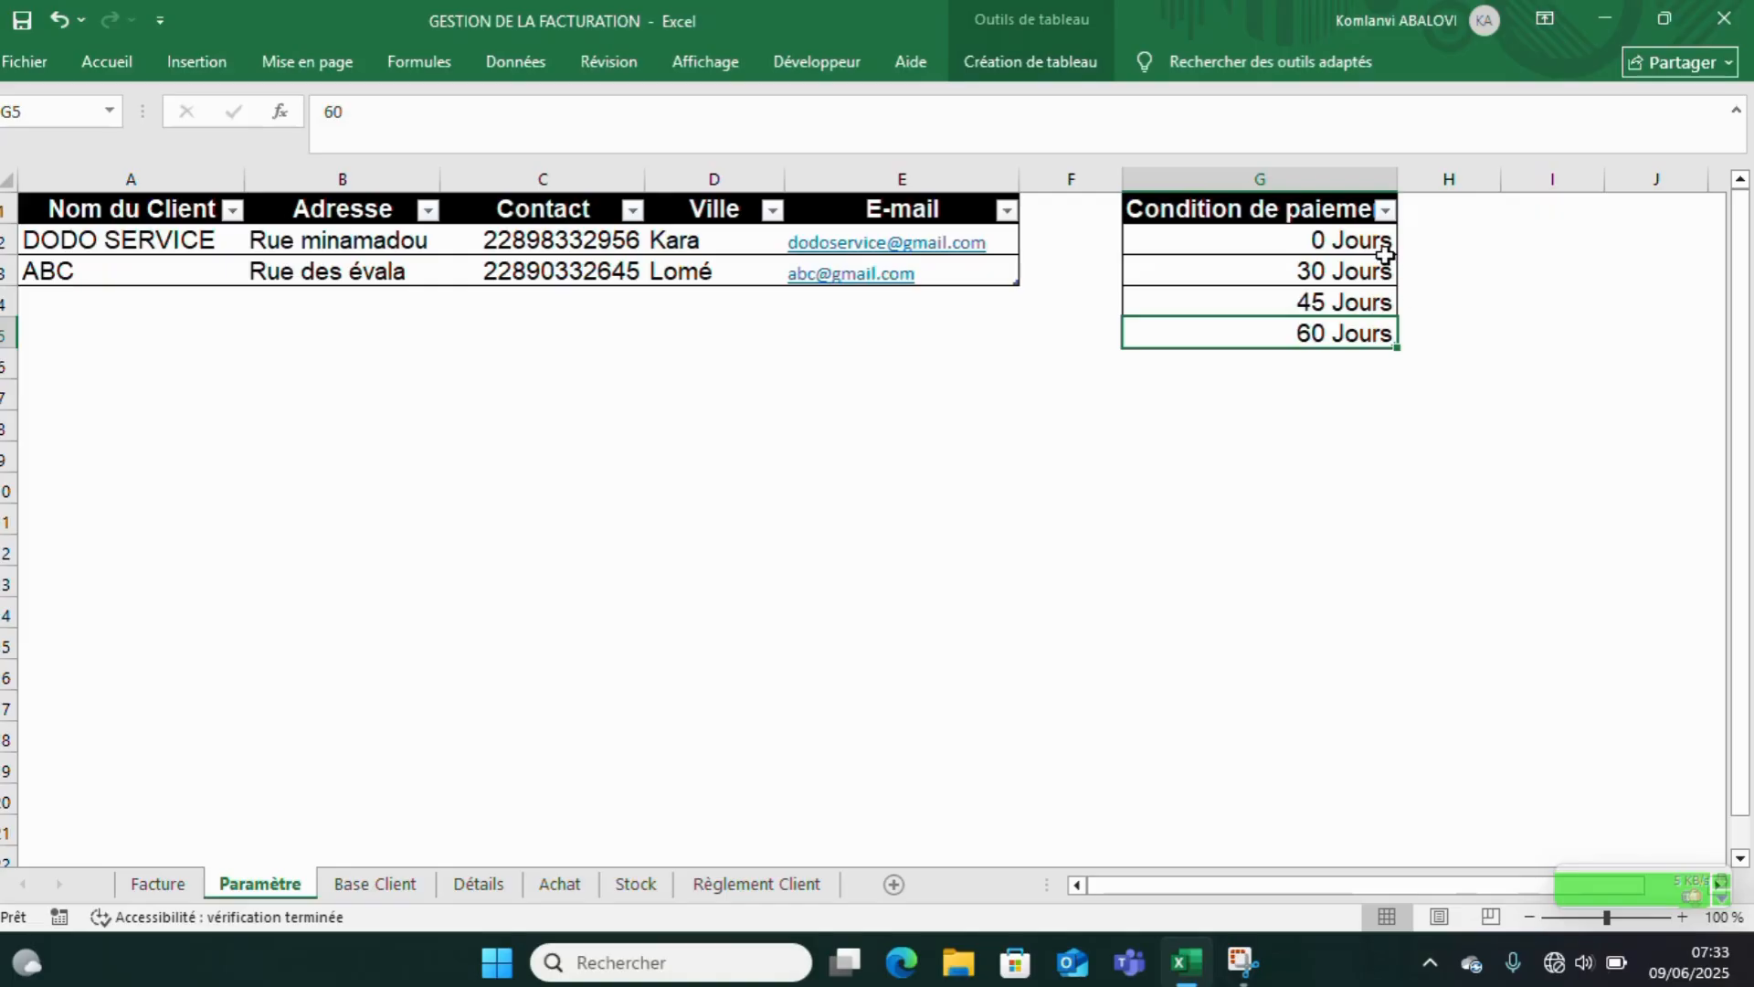
- Examine the custom number format applied to the payment term in cell G2, leaving it as is
left_click(1294, 242)
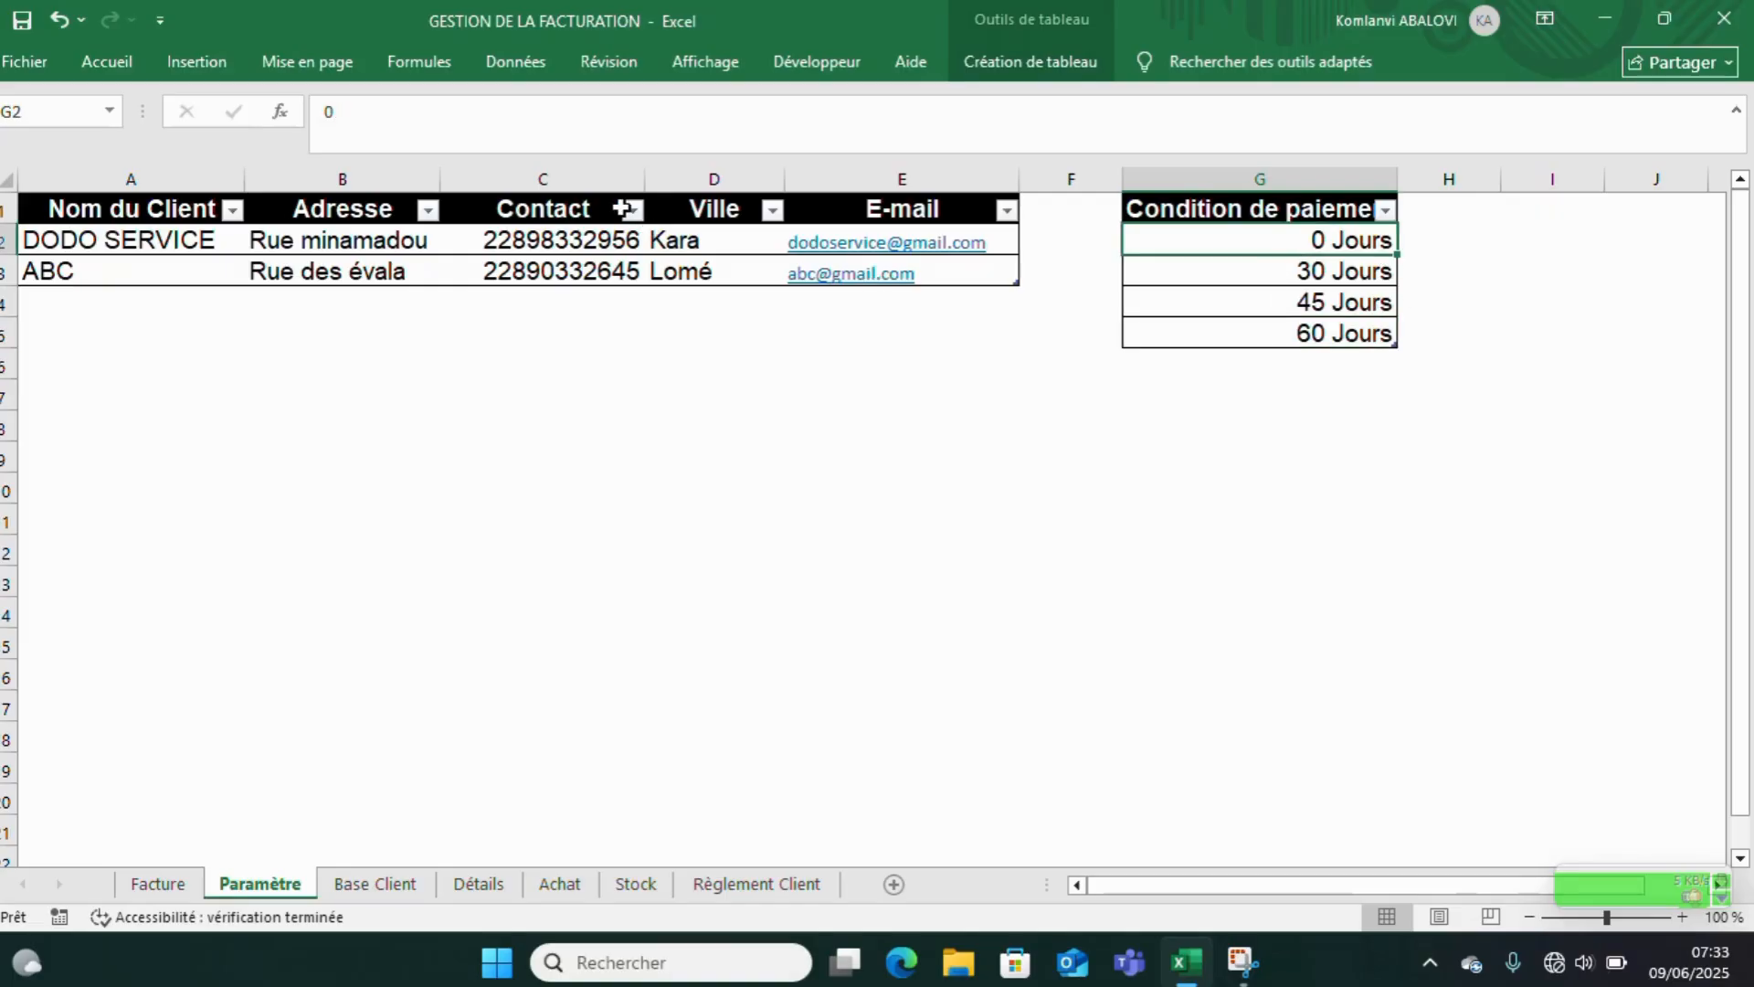
left_click(101, 62)
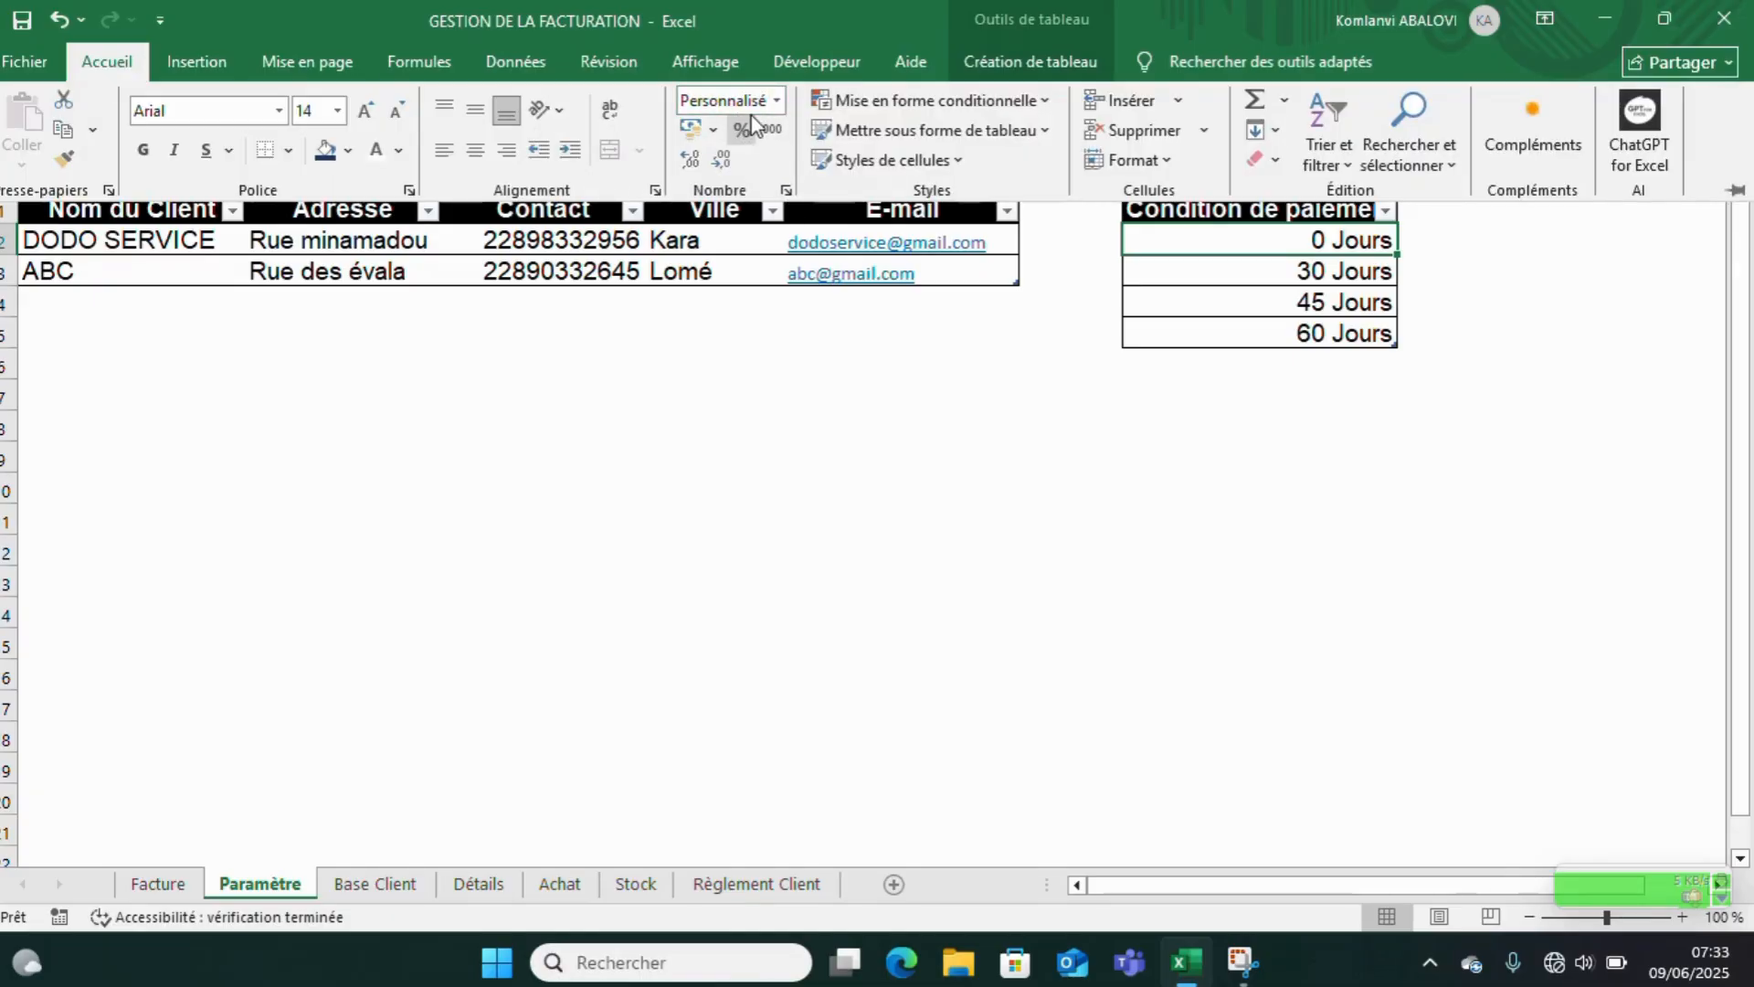
left_click(784, 191)
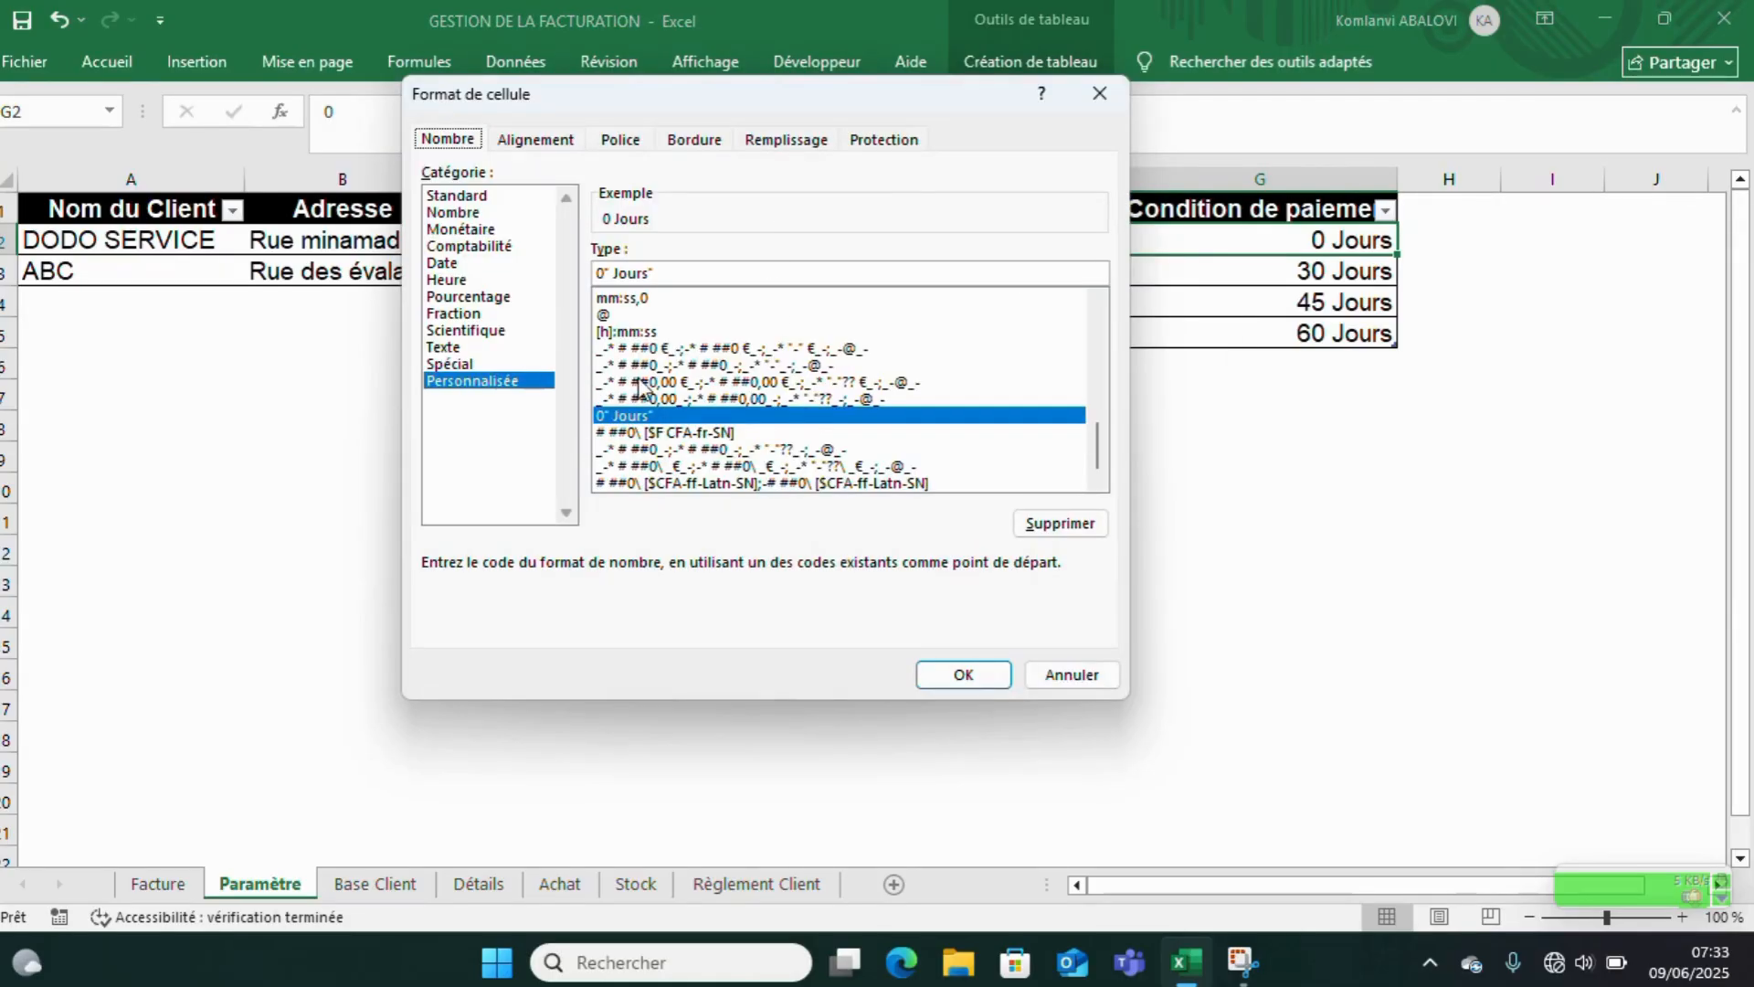
scroll(644, 385, "up", 1)
scroll(645, 387, "down", 1)
left_click(1101, 94)
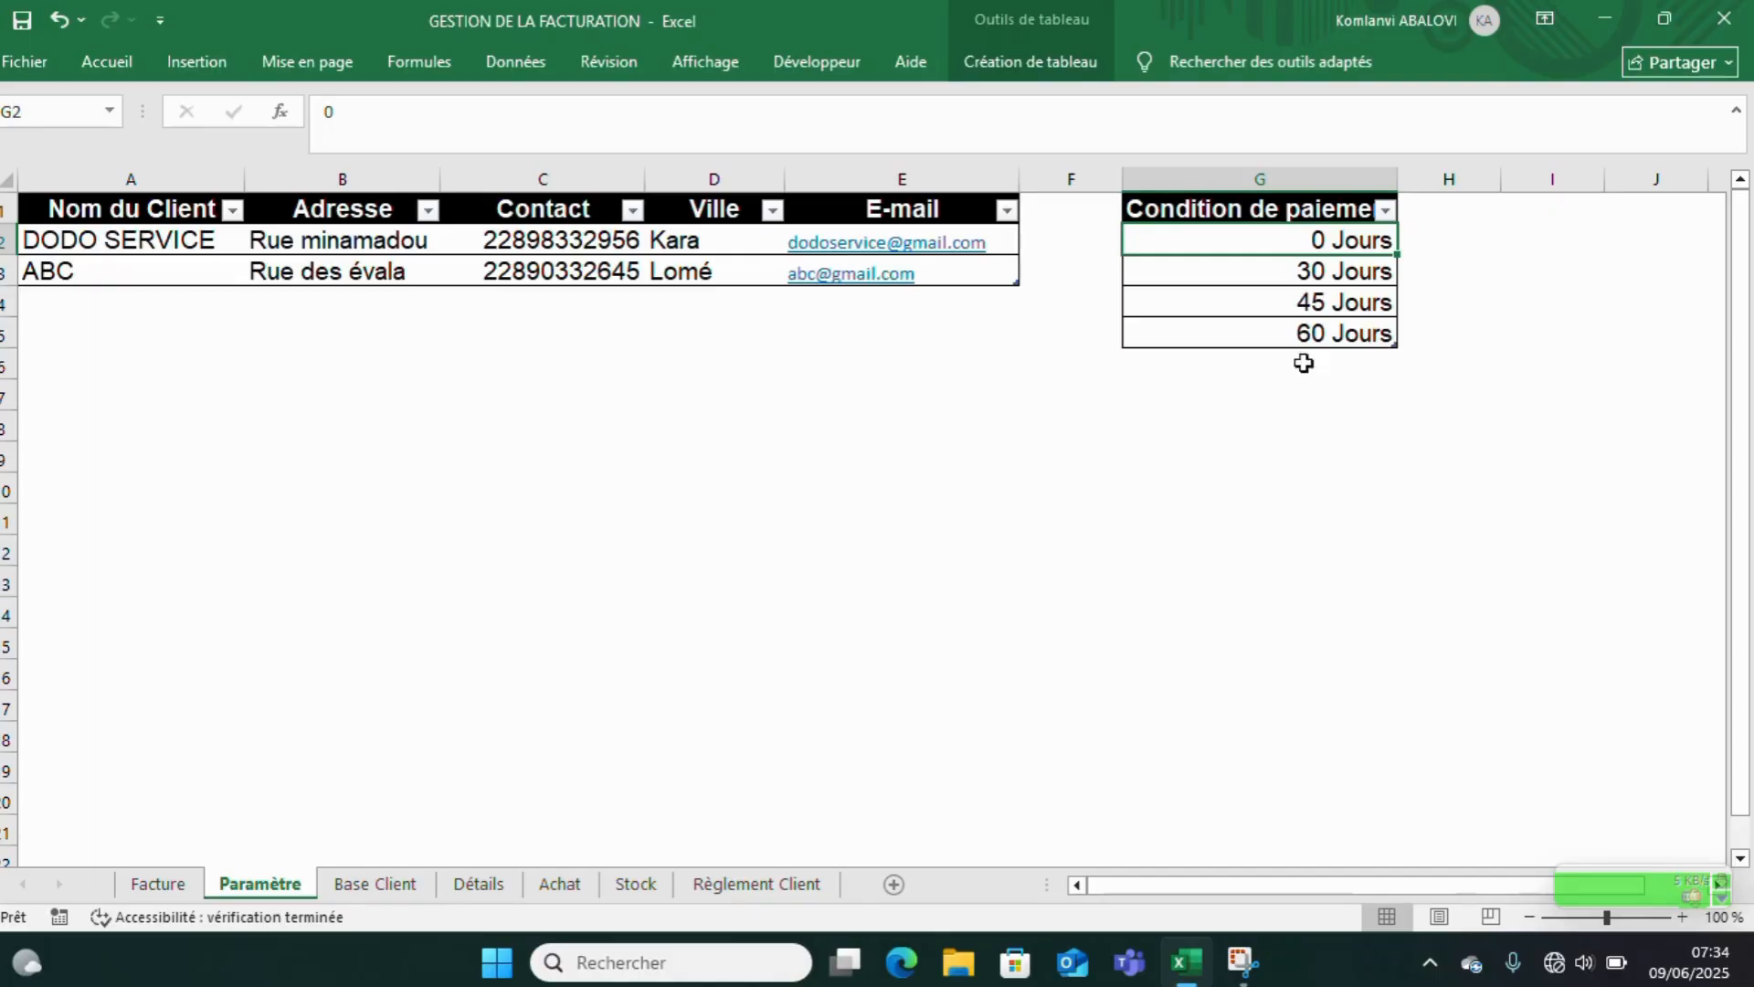
- Review the Base Client sheet's column headings from Date de Facture through Montant Réglé
left_click(374, 883)
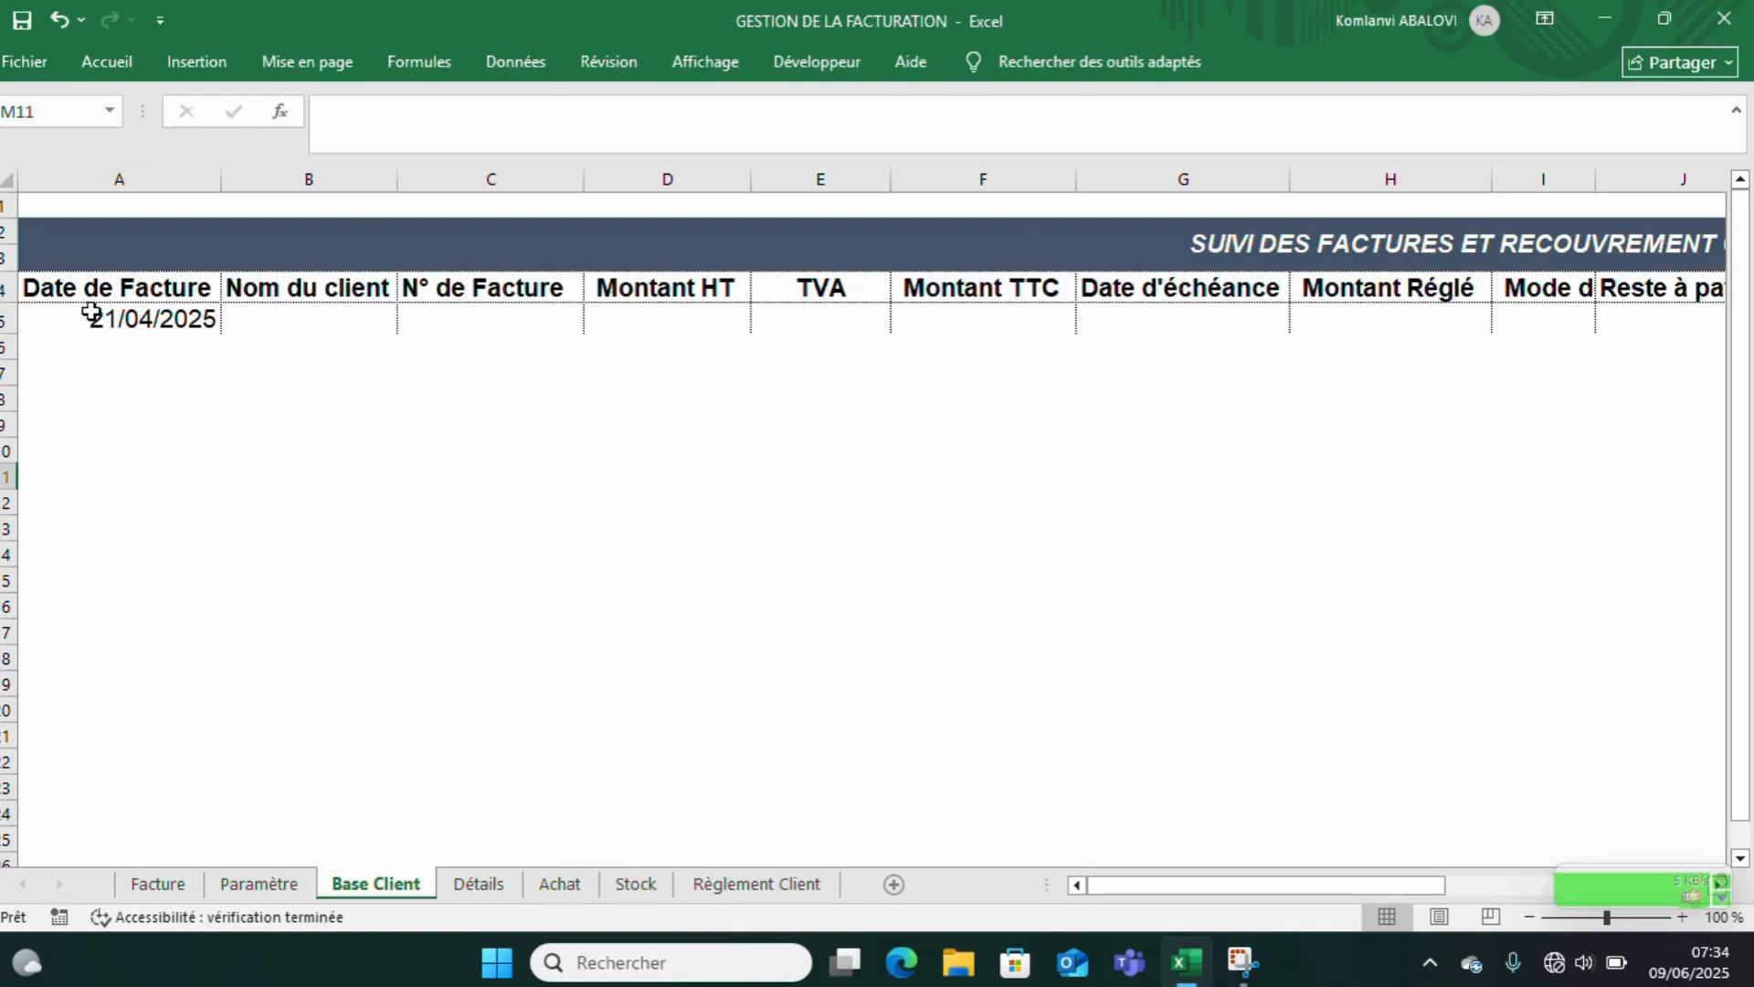
left_click(126, 322)
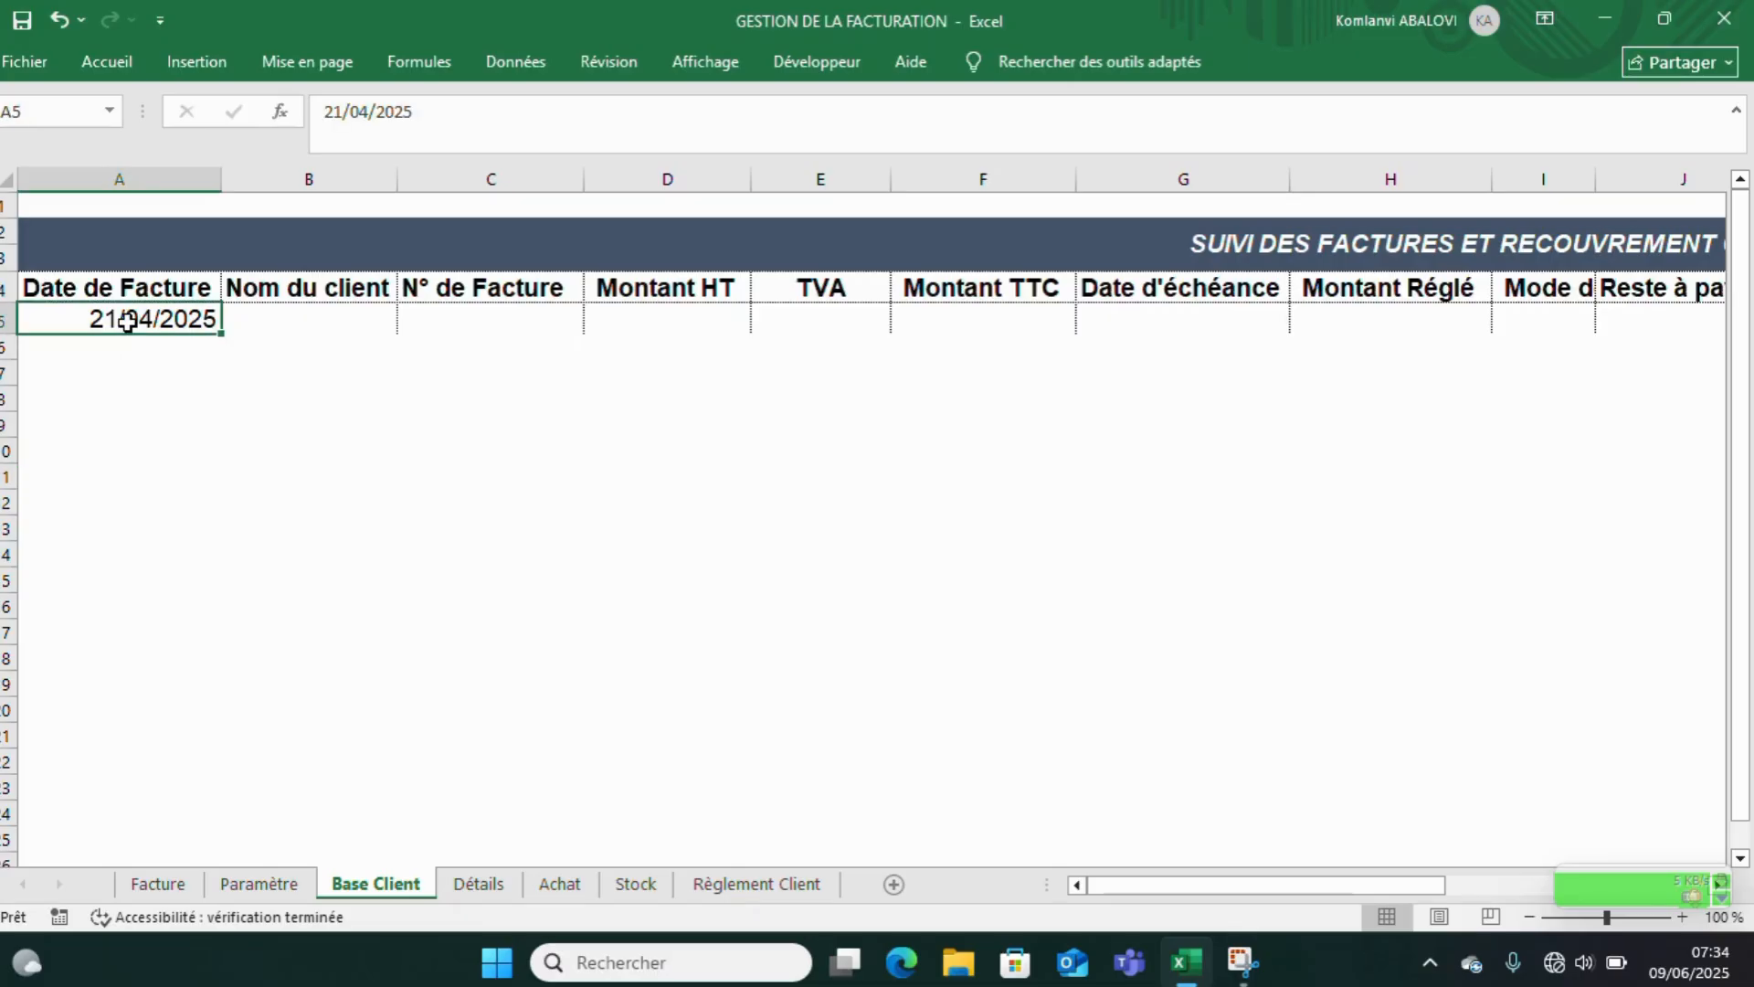
left_click(129, 294)
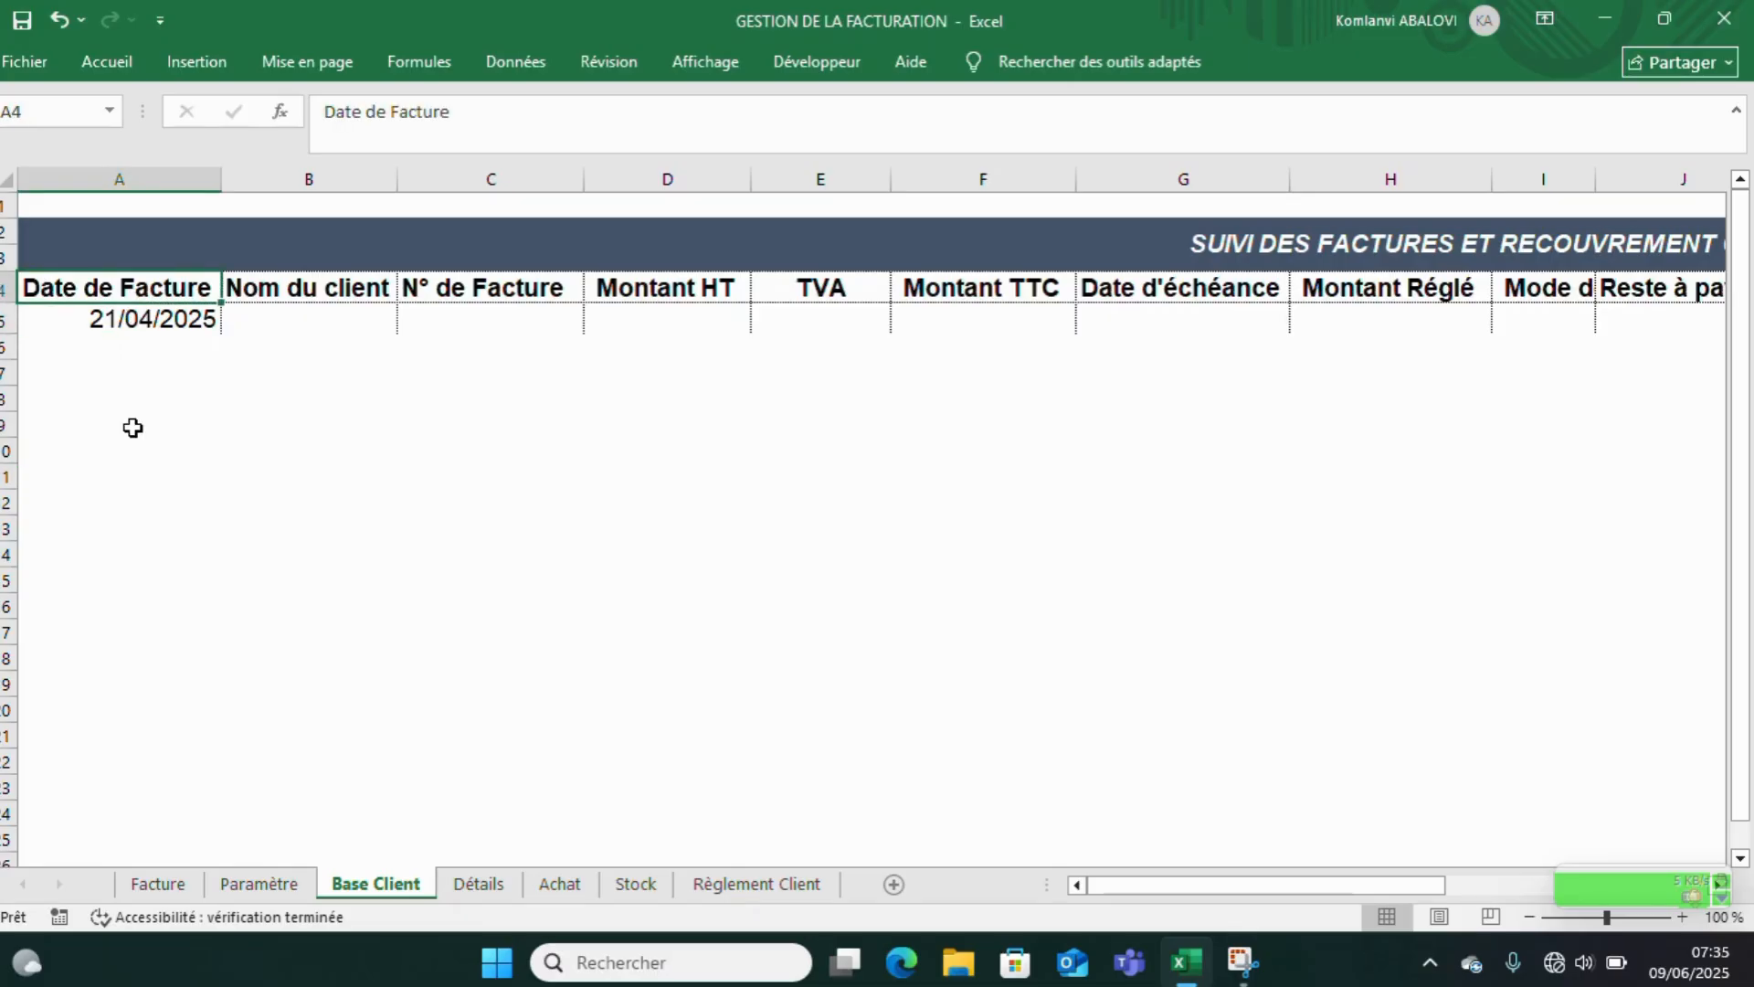
left_click(329, 292)
left_click(530, 301)
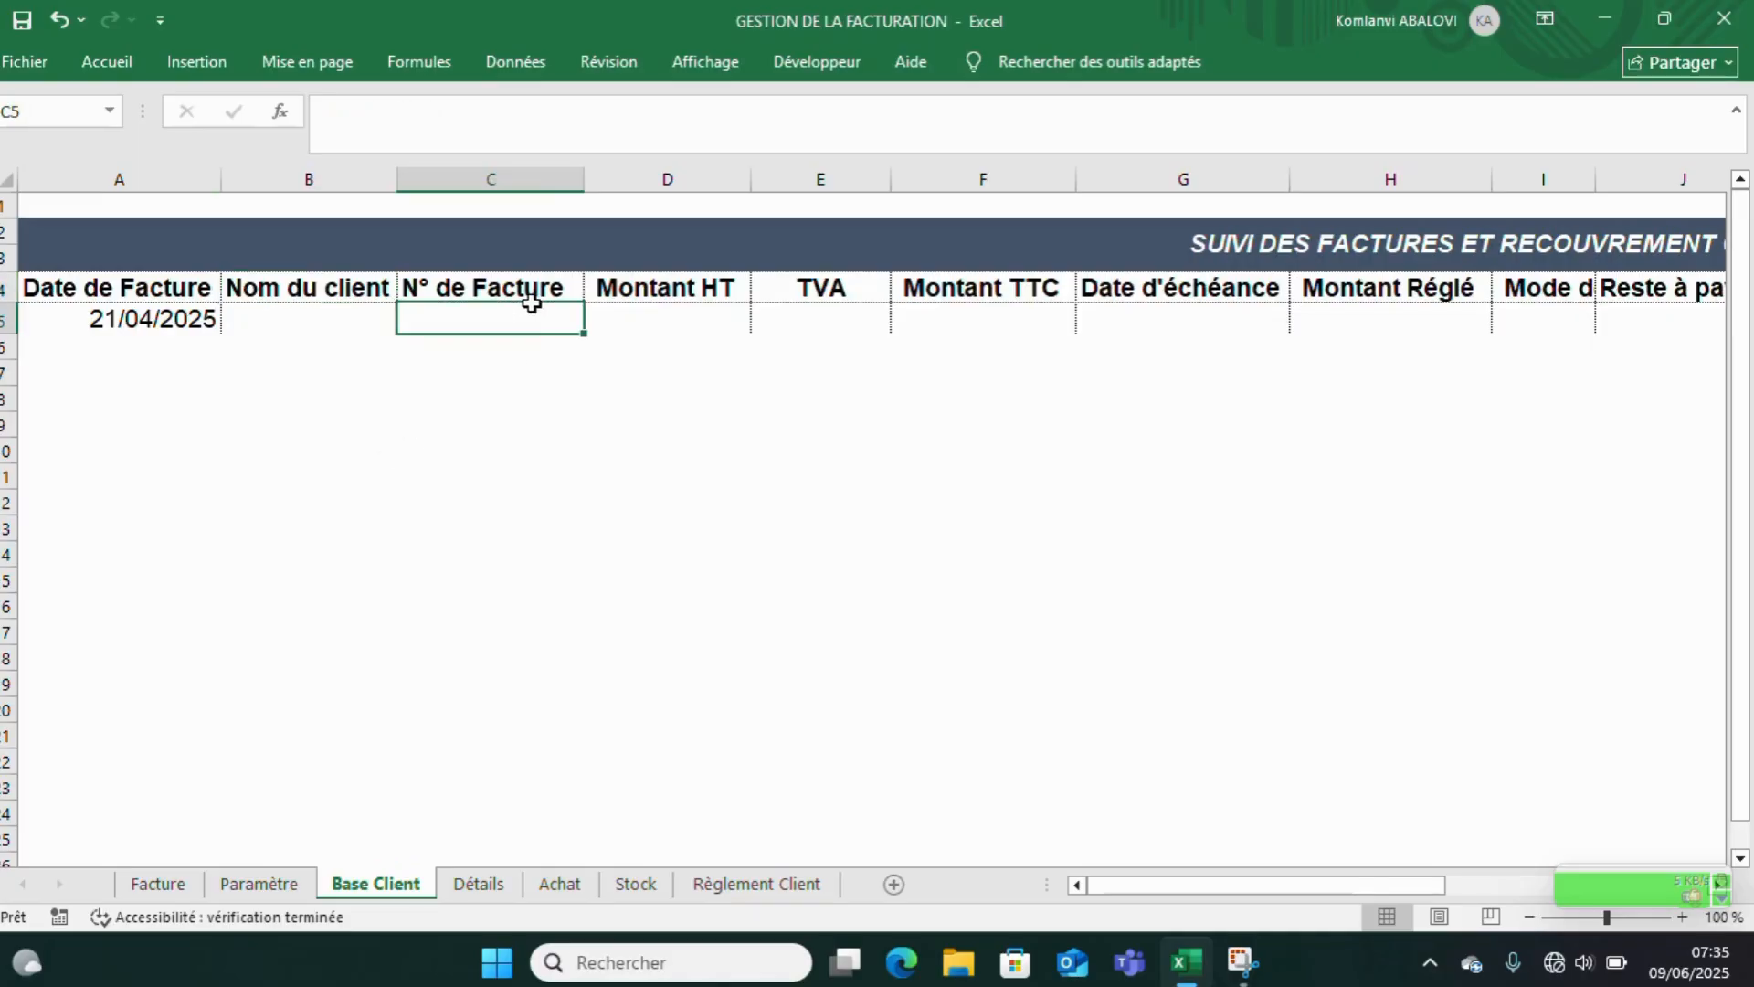
left_click(673, 290)
left_click(804, 311)
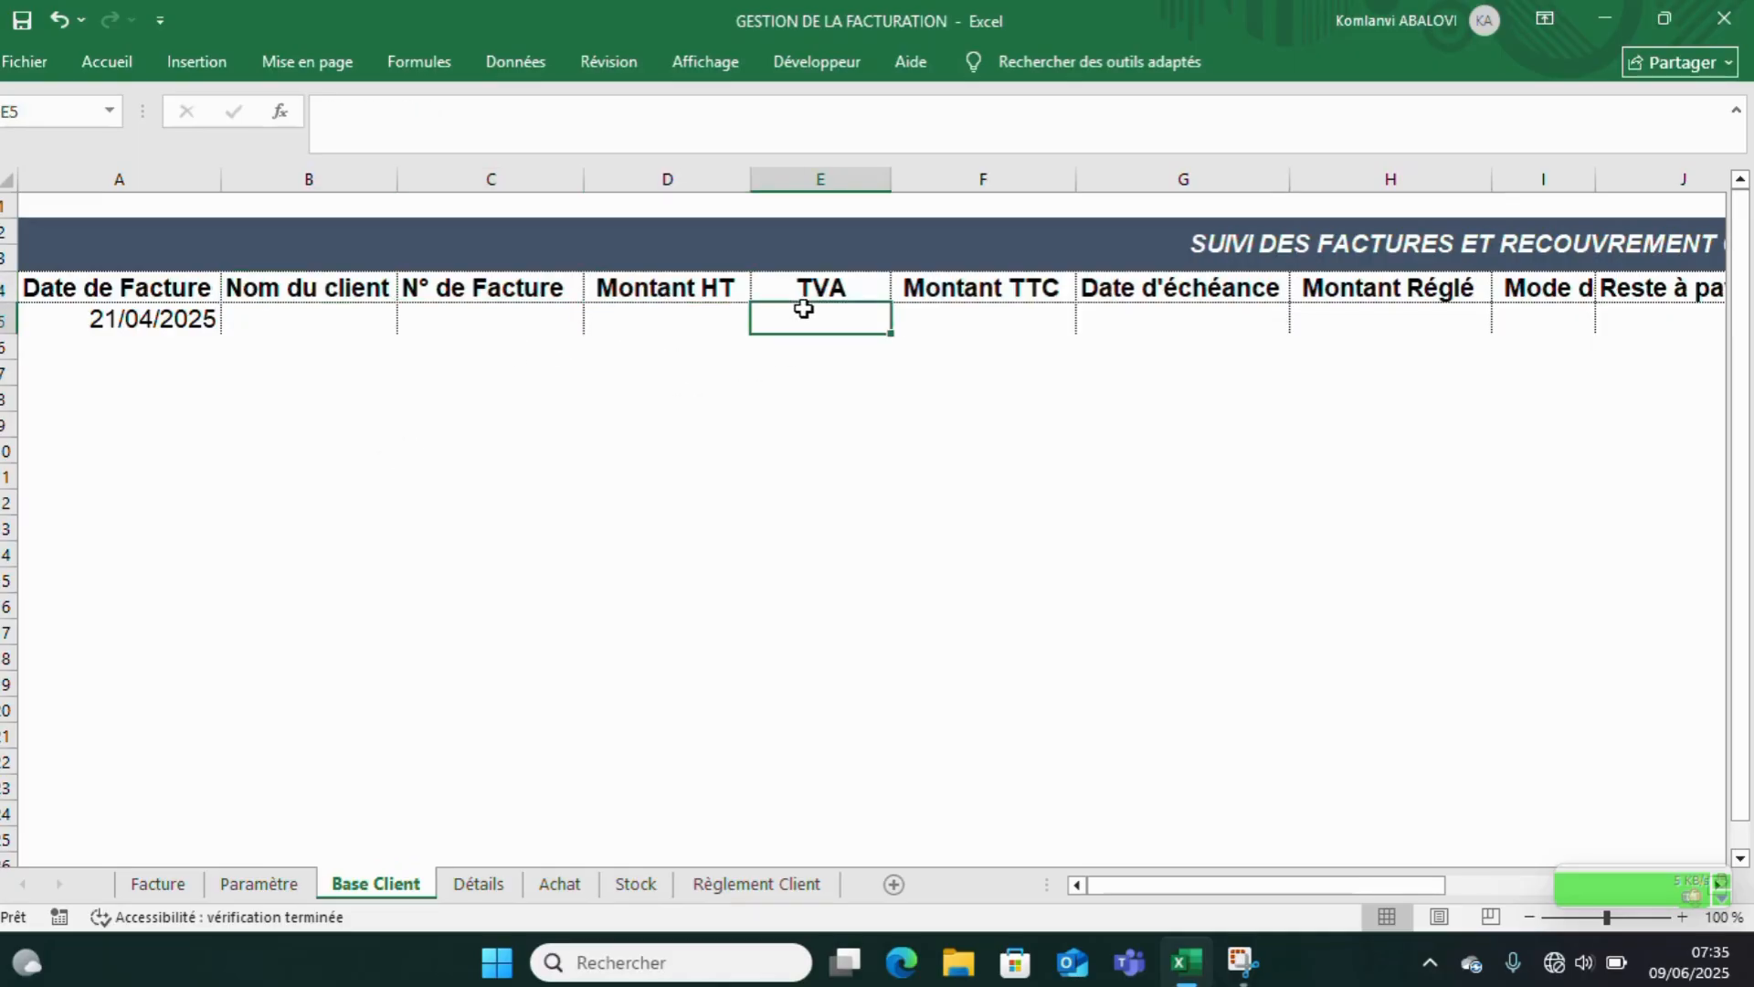
left_click(980, 279)
left_click(1199, 303)
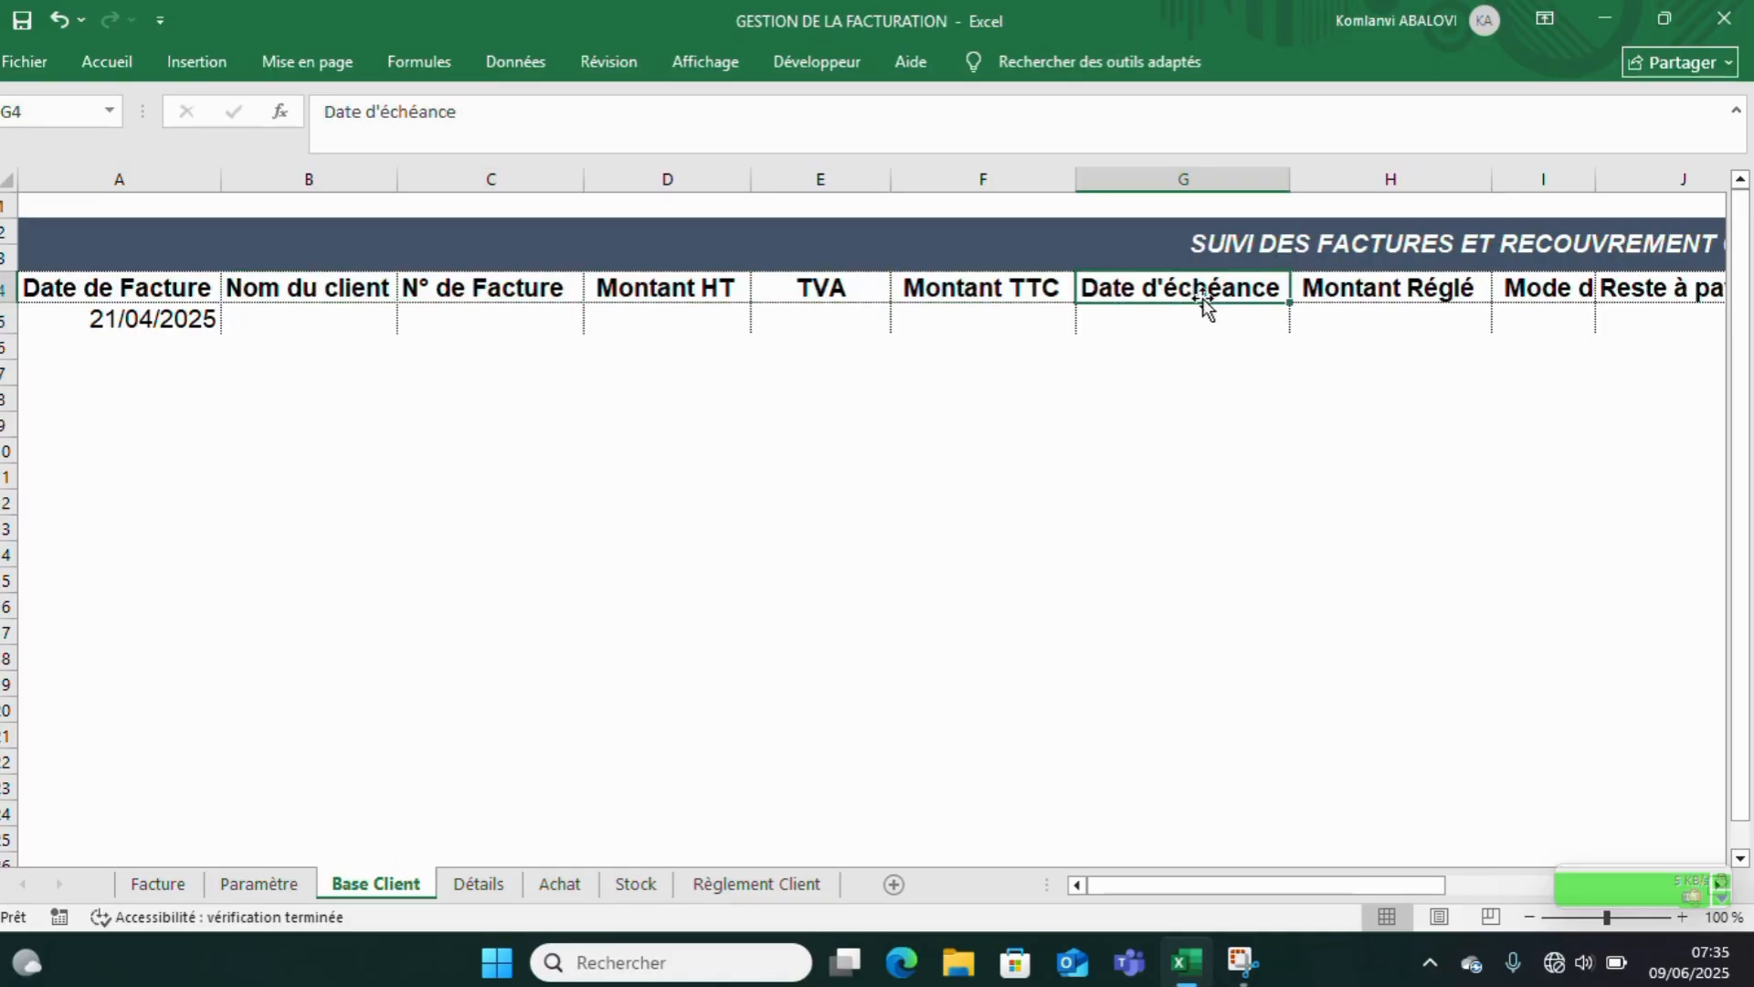
left_click(1338, 304)
- Autofit column I of the Base Client sheet to the heading "Mode de paiement"
left_click_drag(1142, 898, 1196, 900)
left_click(1322, 289)
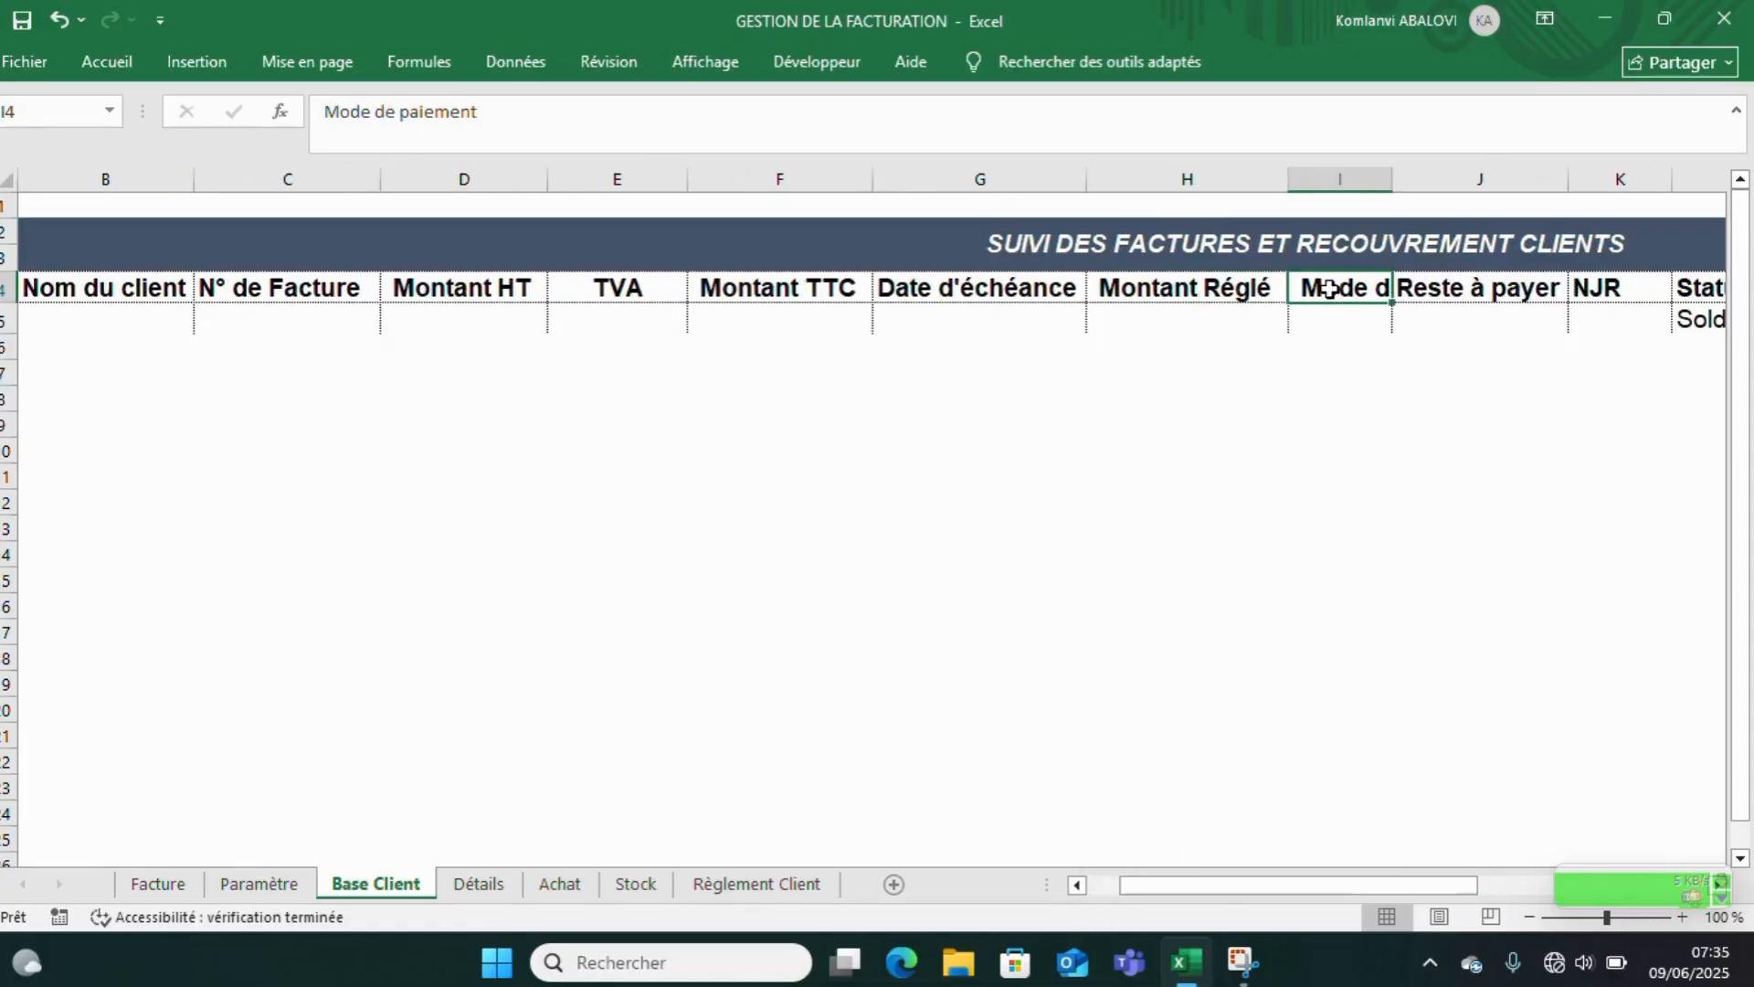
double_click(1403, 173)
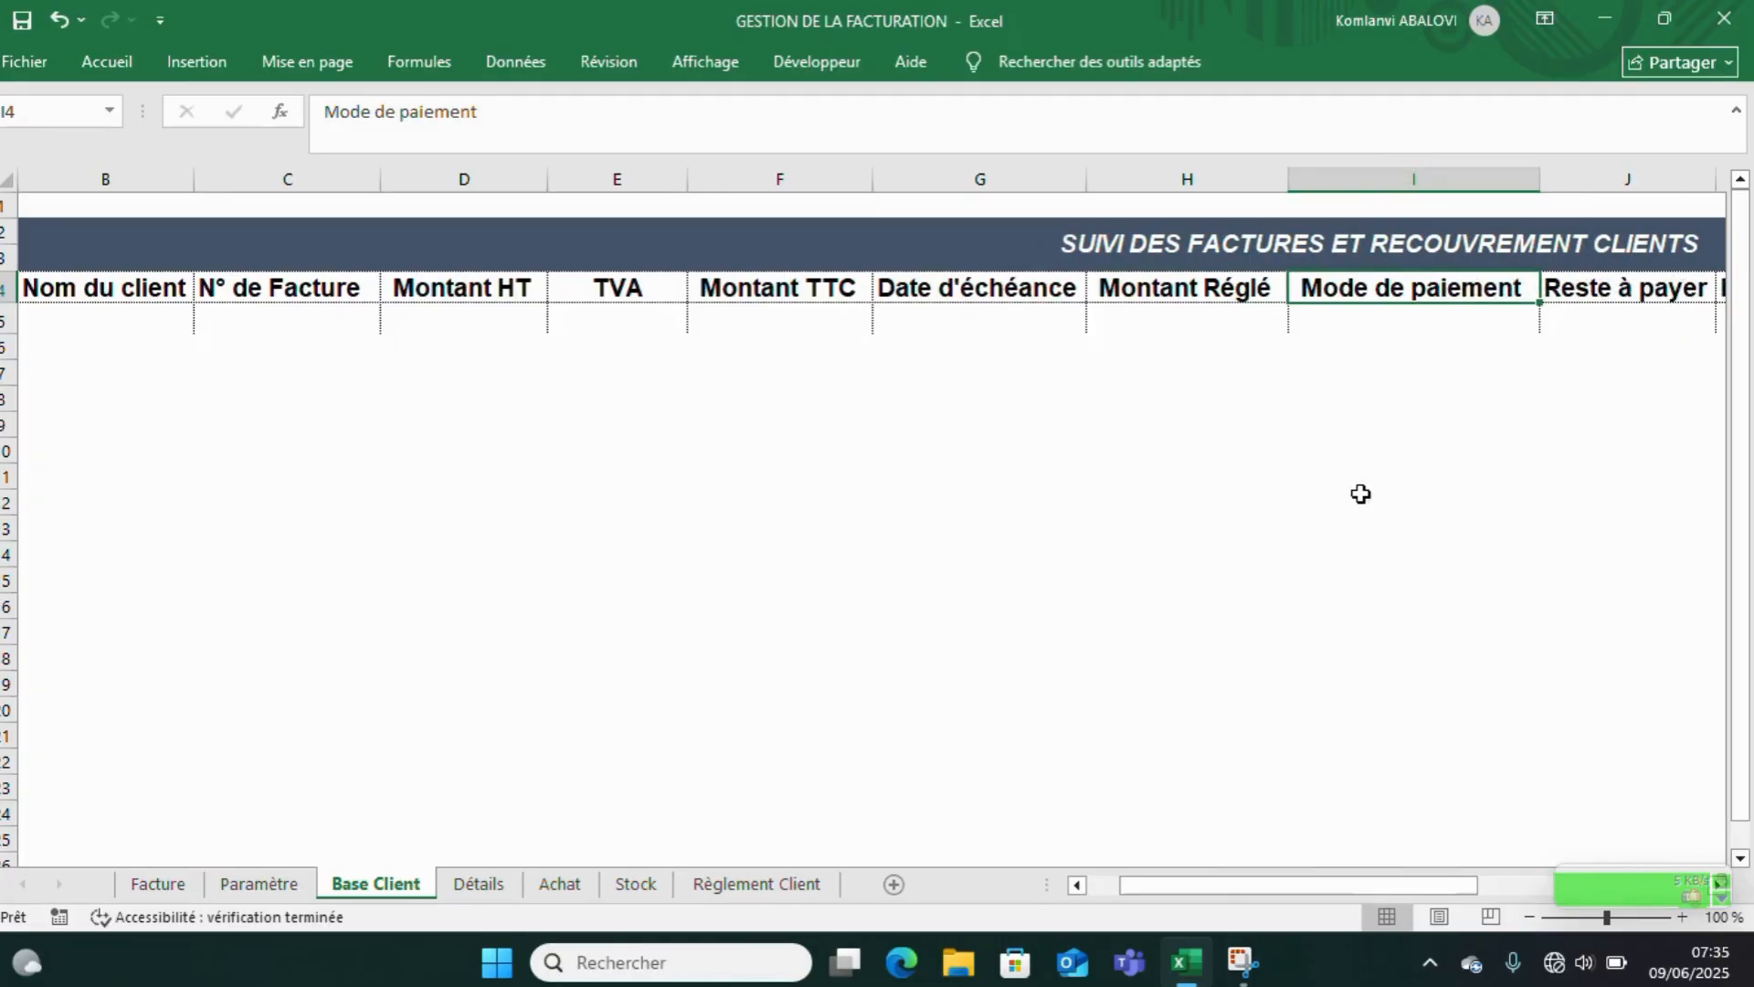
- Review the NJR, Statut and Email ou Contact columns of the Base Client sheet
left_click_drag(1335, 885, 1437, 886)
left_click(1270, 289)
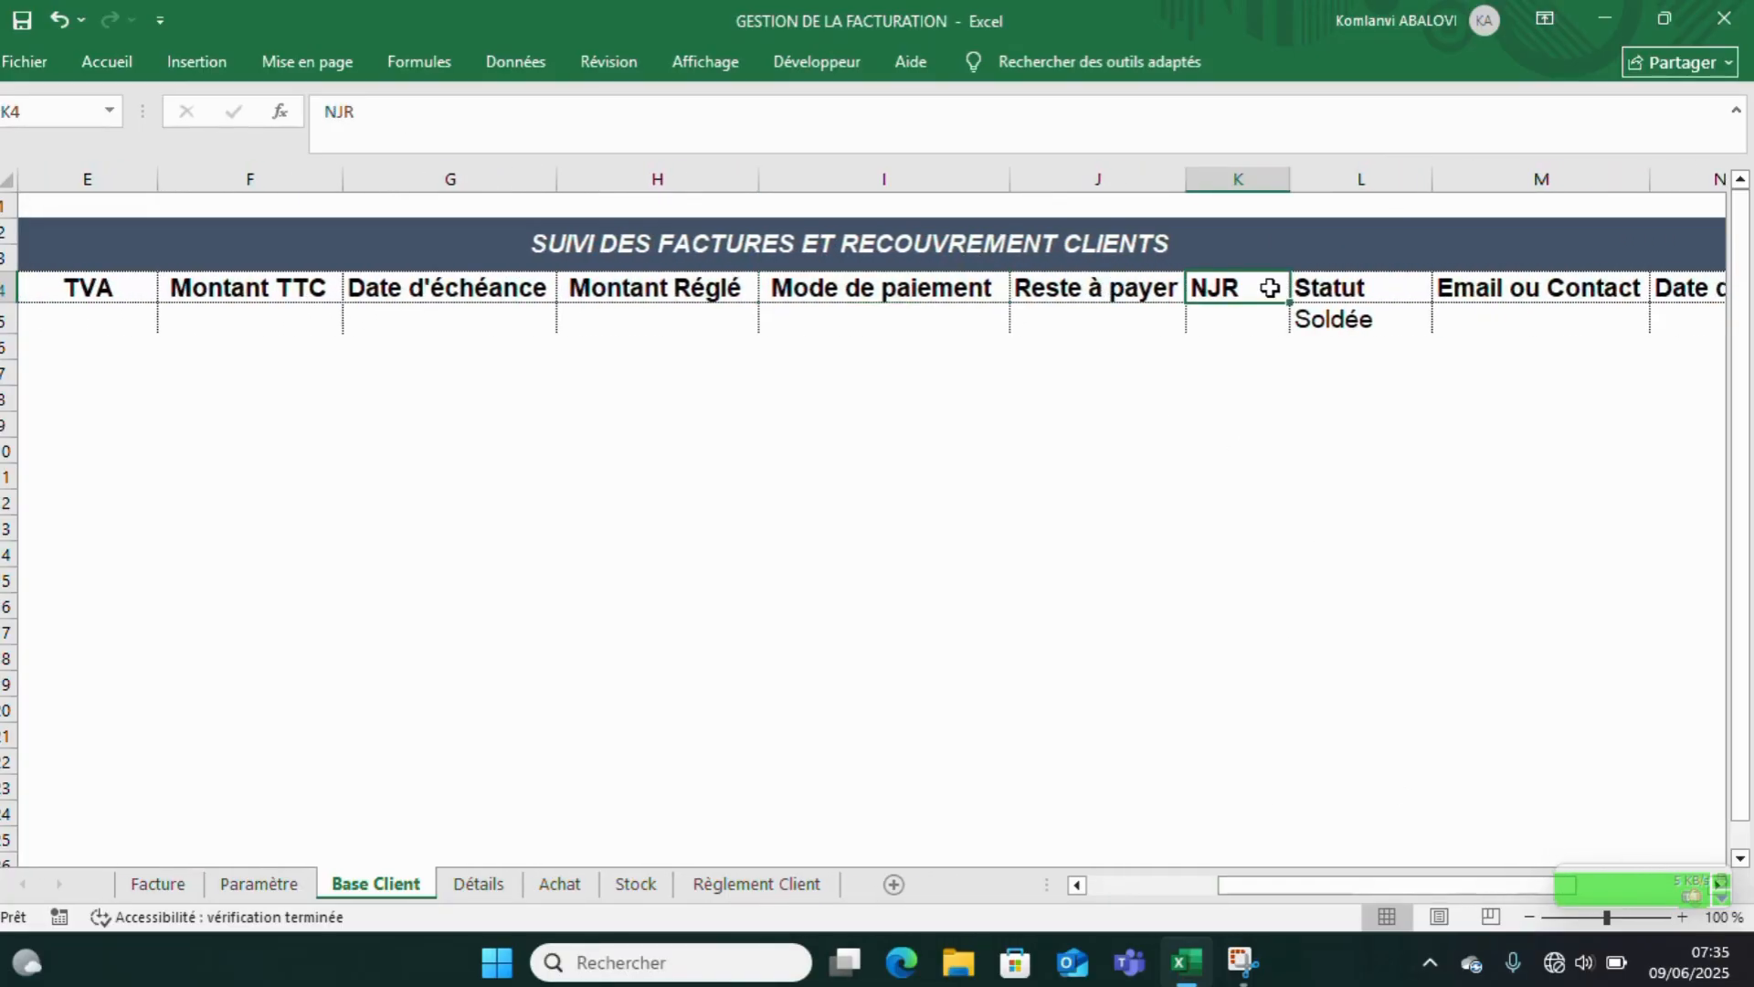
left_click(1355, 289)
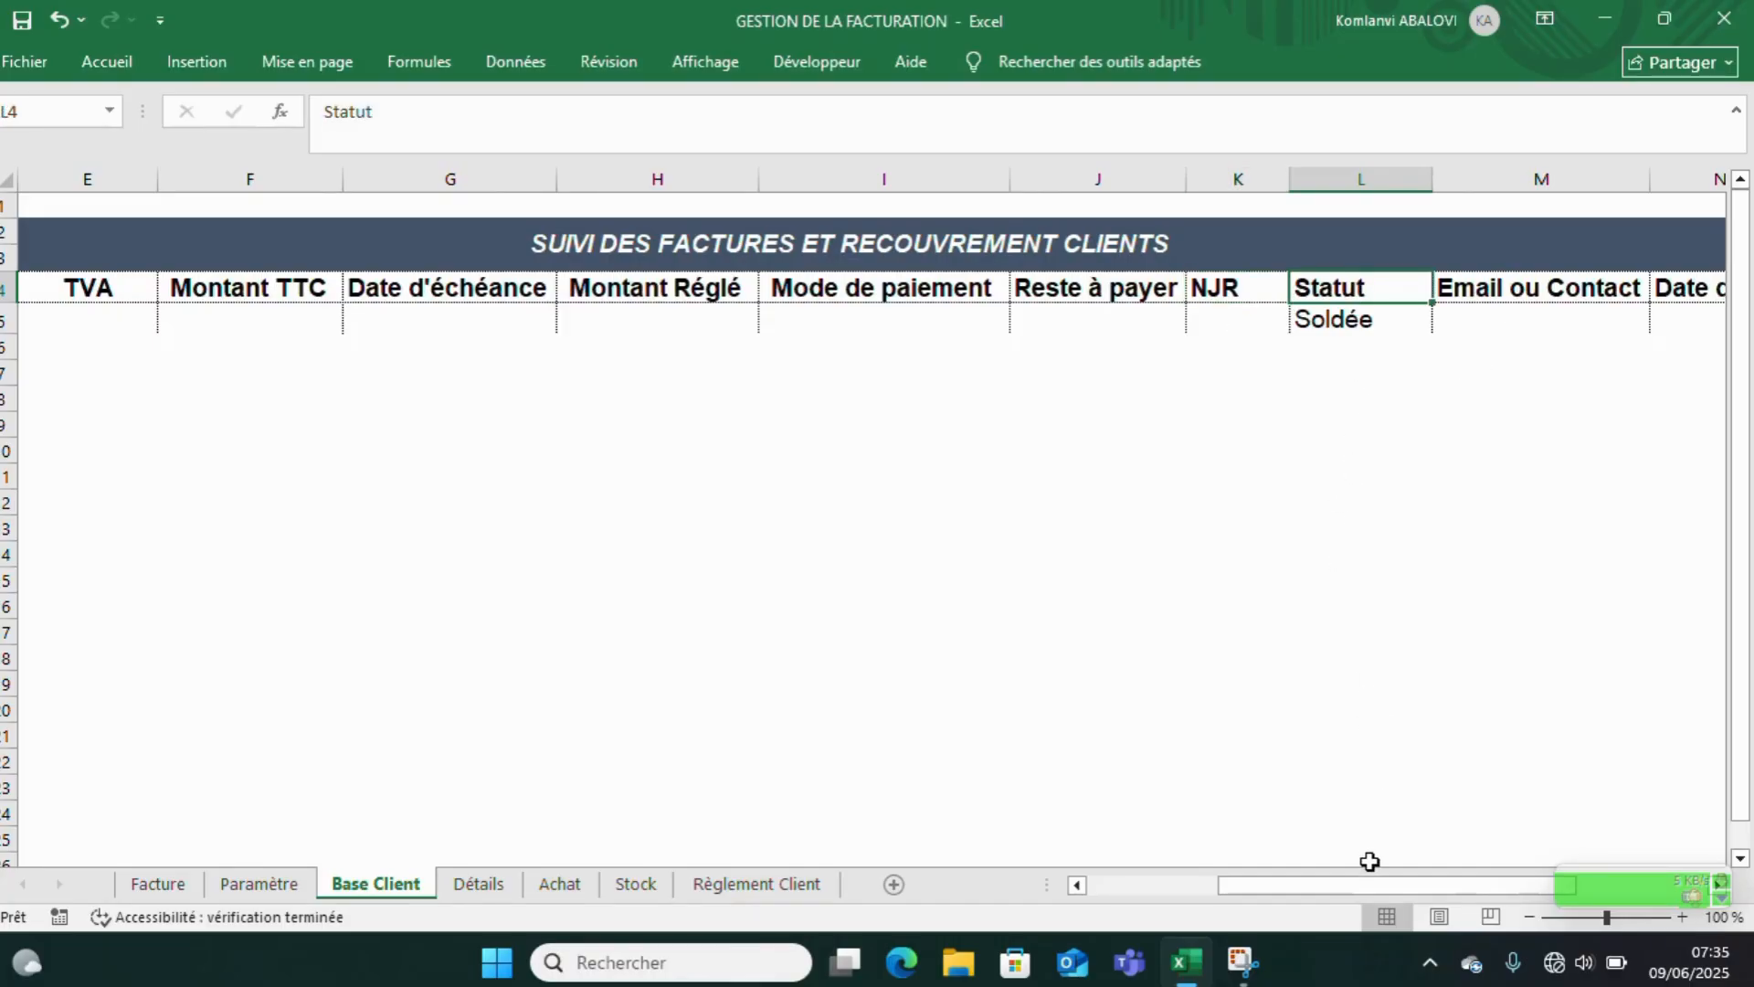
left_click_drag(1378, 883, 1415, 893)
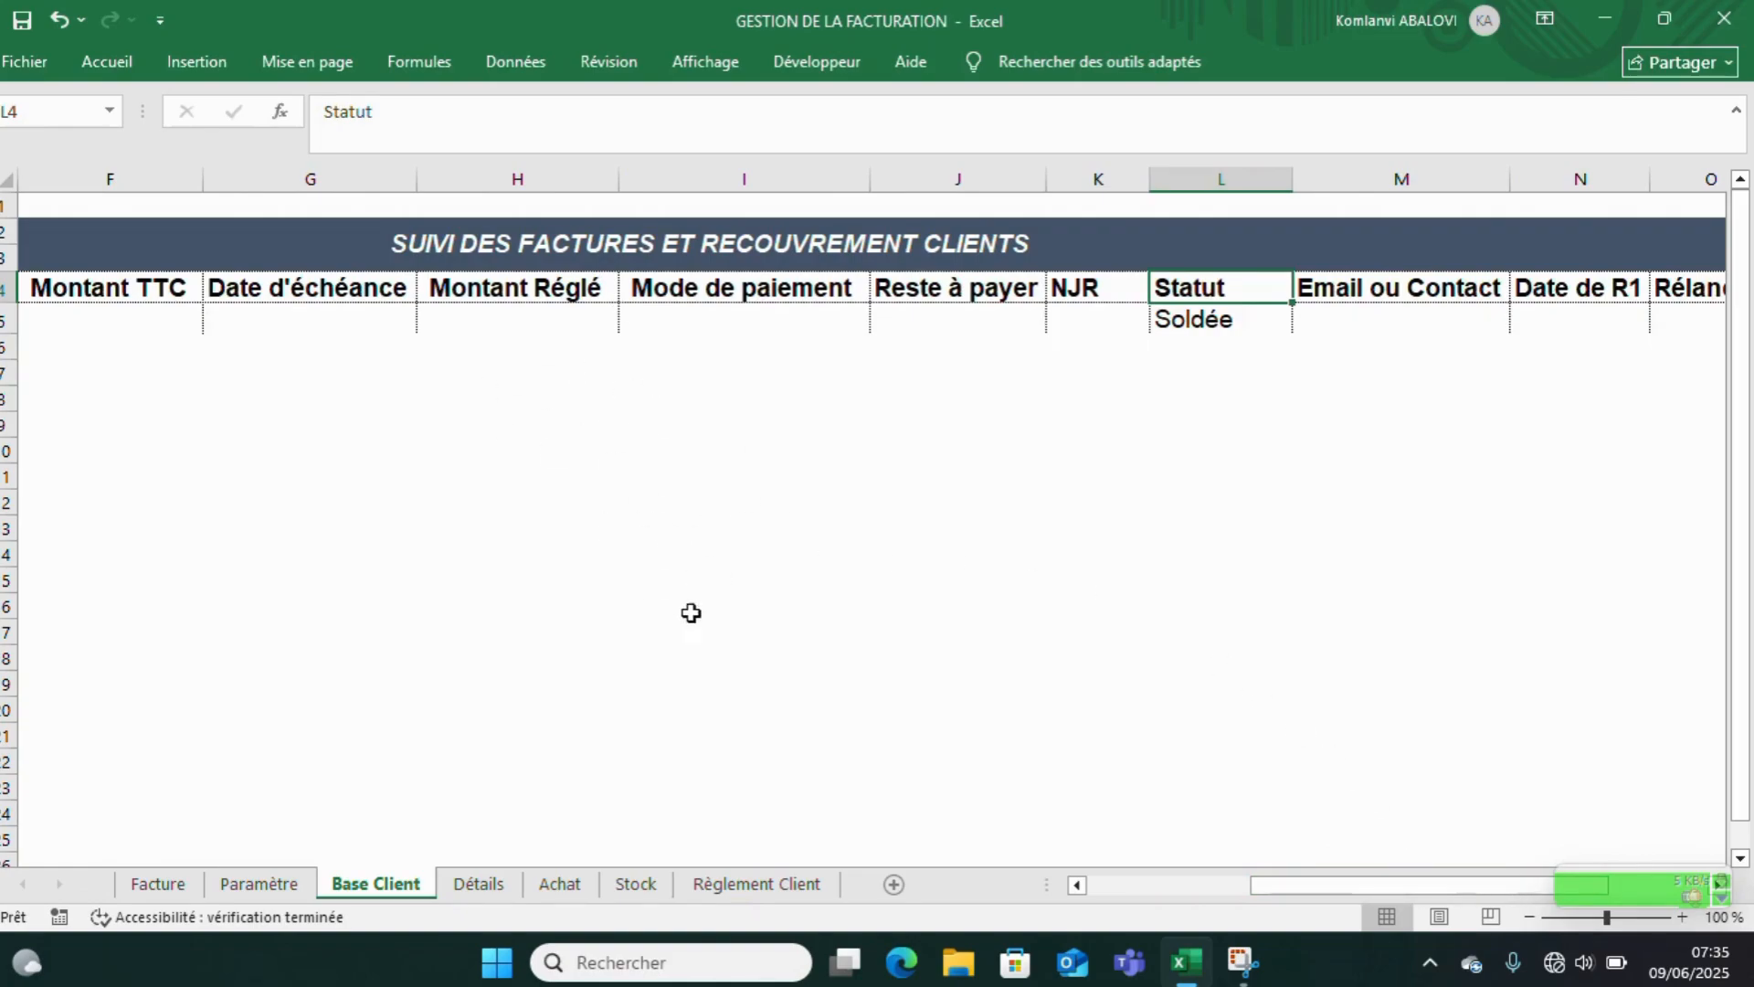
left_click(1386, 295)
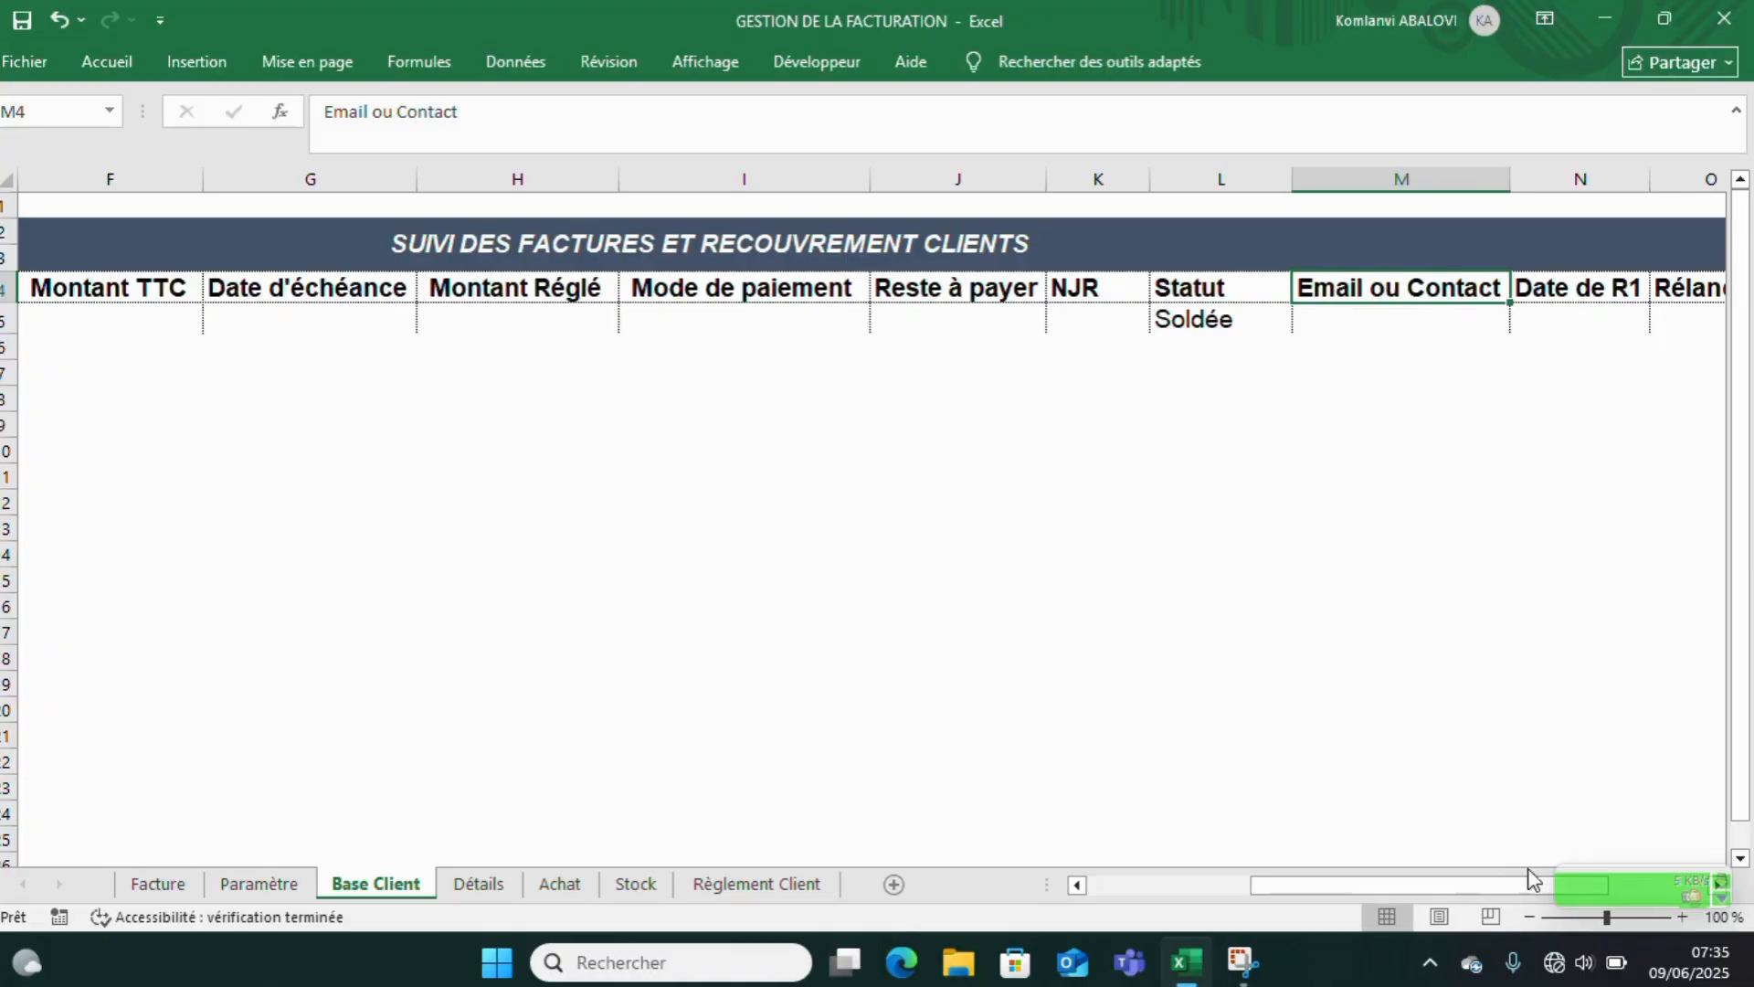
left_click_drag(1472, 885, 1537, 857)
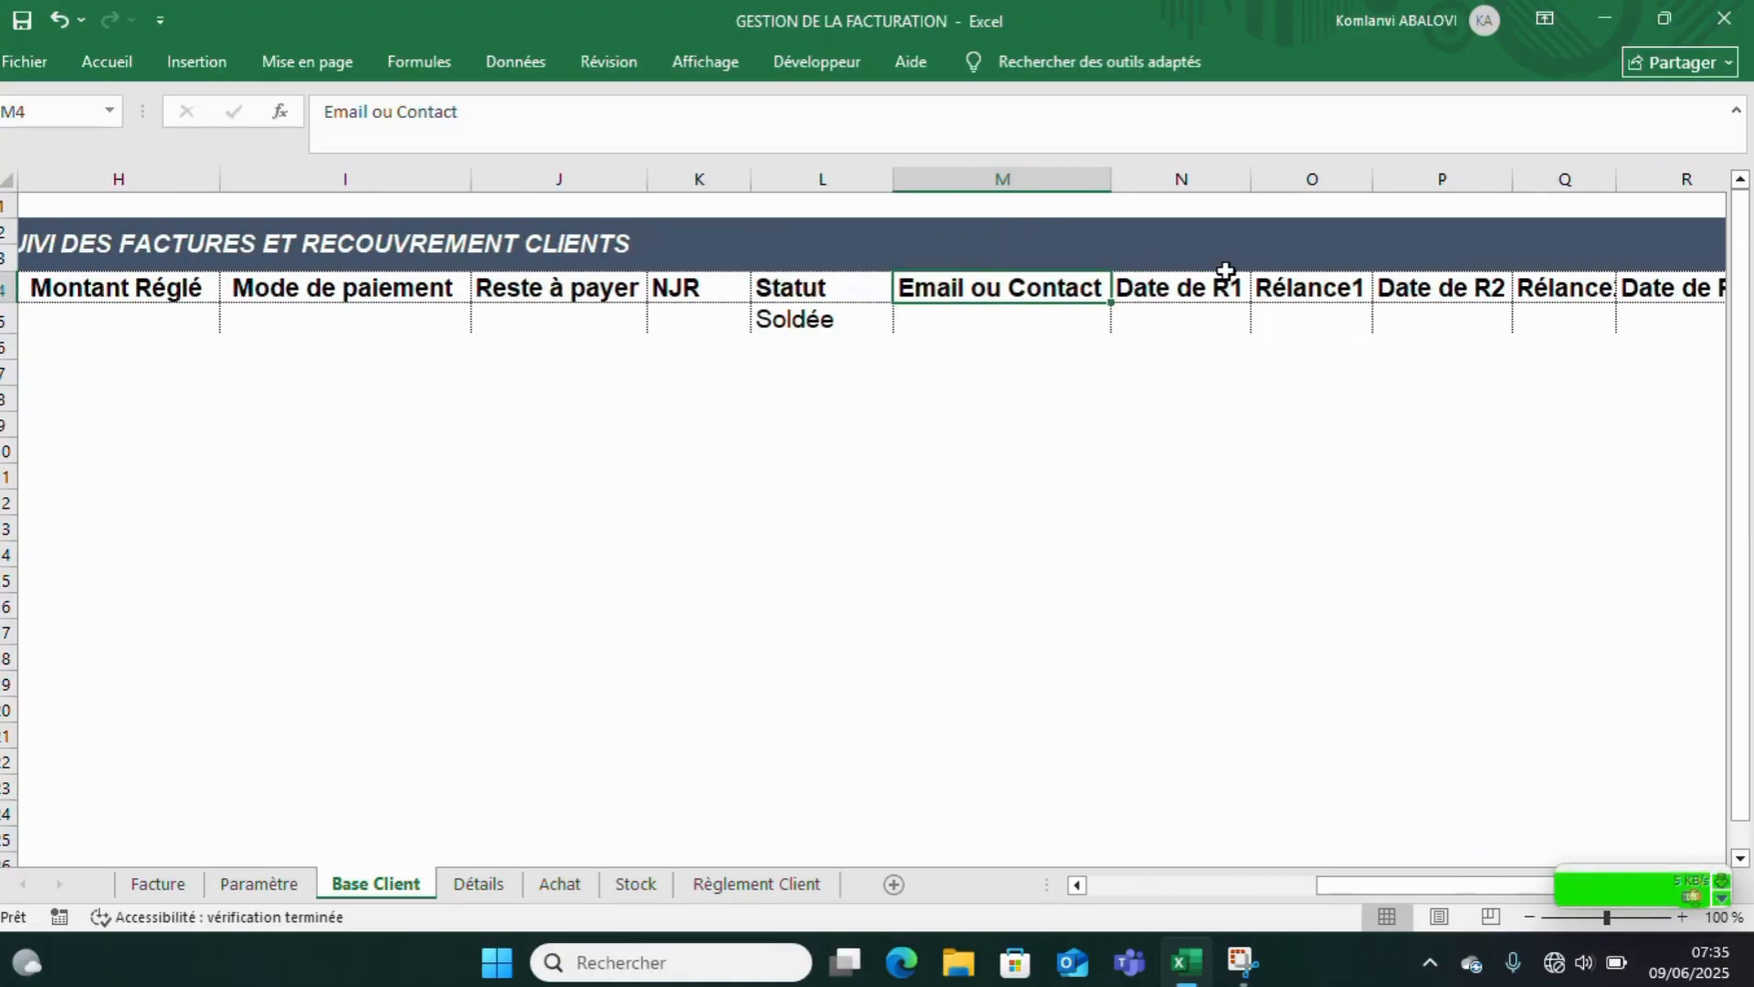
- Check the first two reminder columns and autofit column Q to the heading "Rélance2"
left_click(1301, 294)
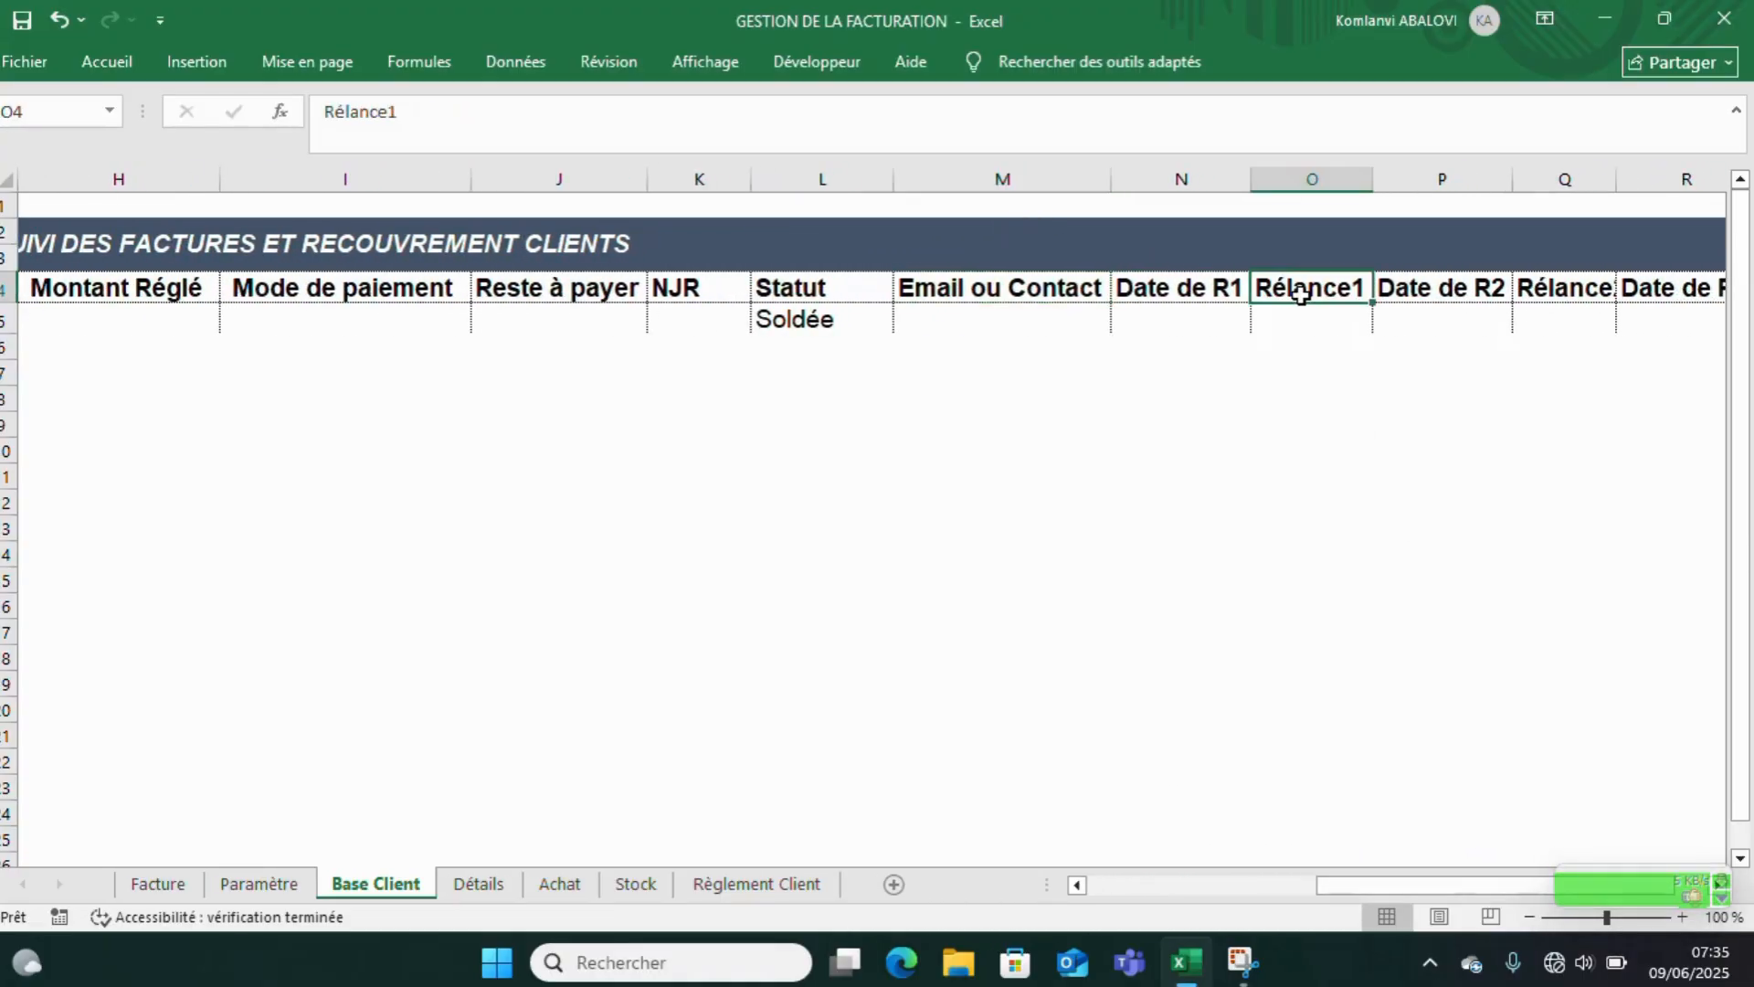
left_click(1393, 291)
left_click(1560, 306)
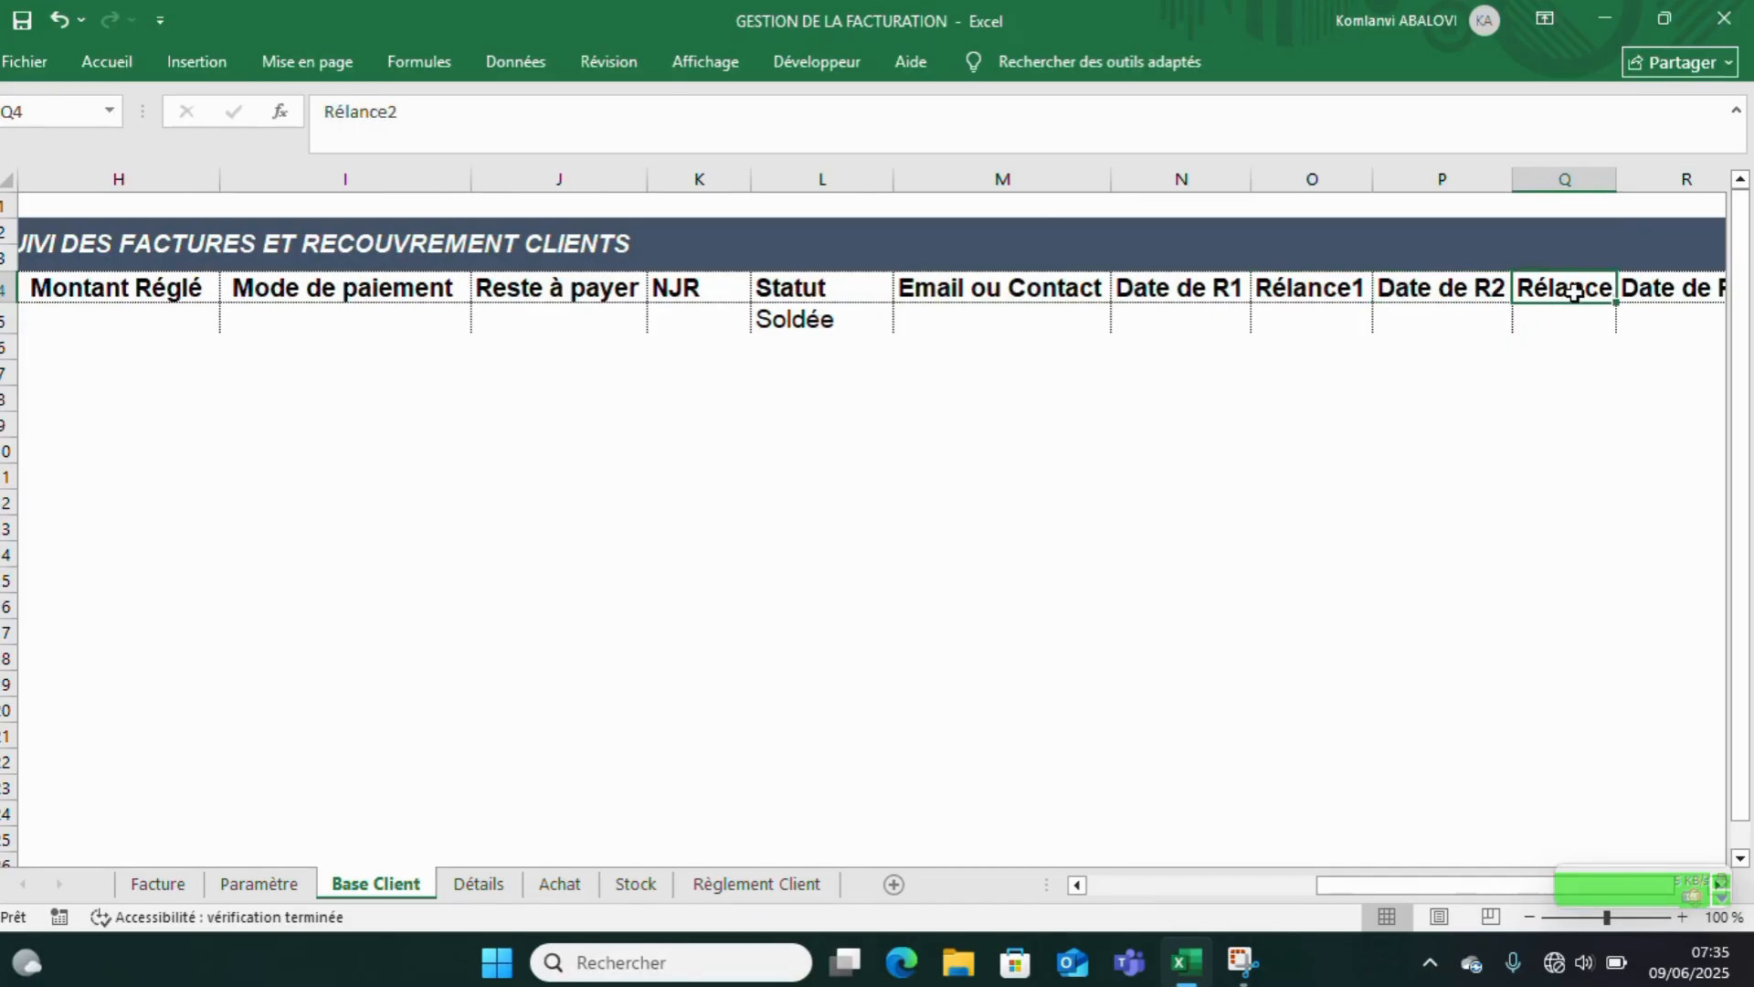
double_click(1617, 180)
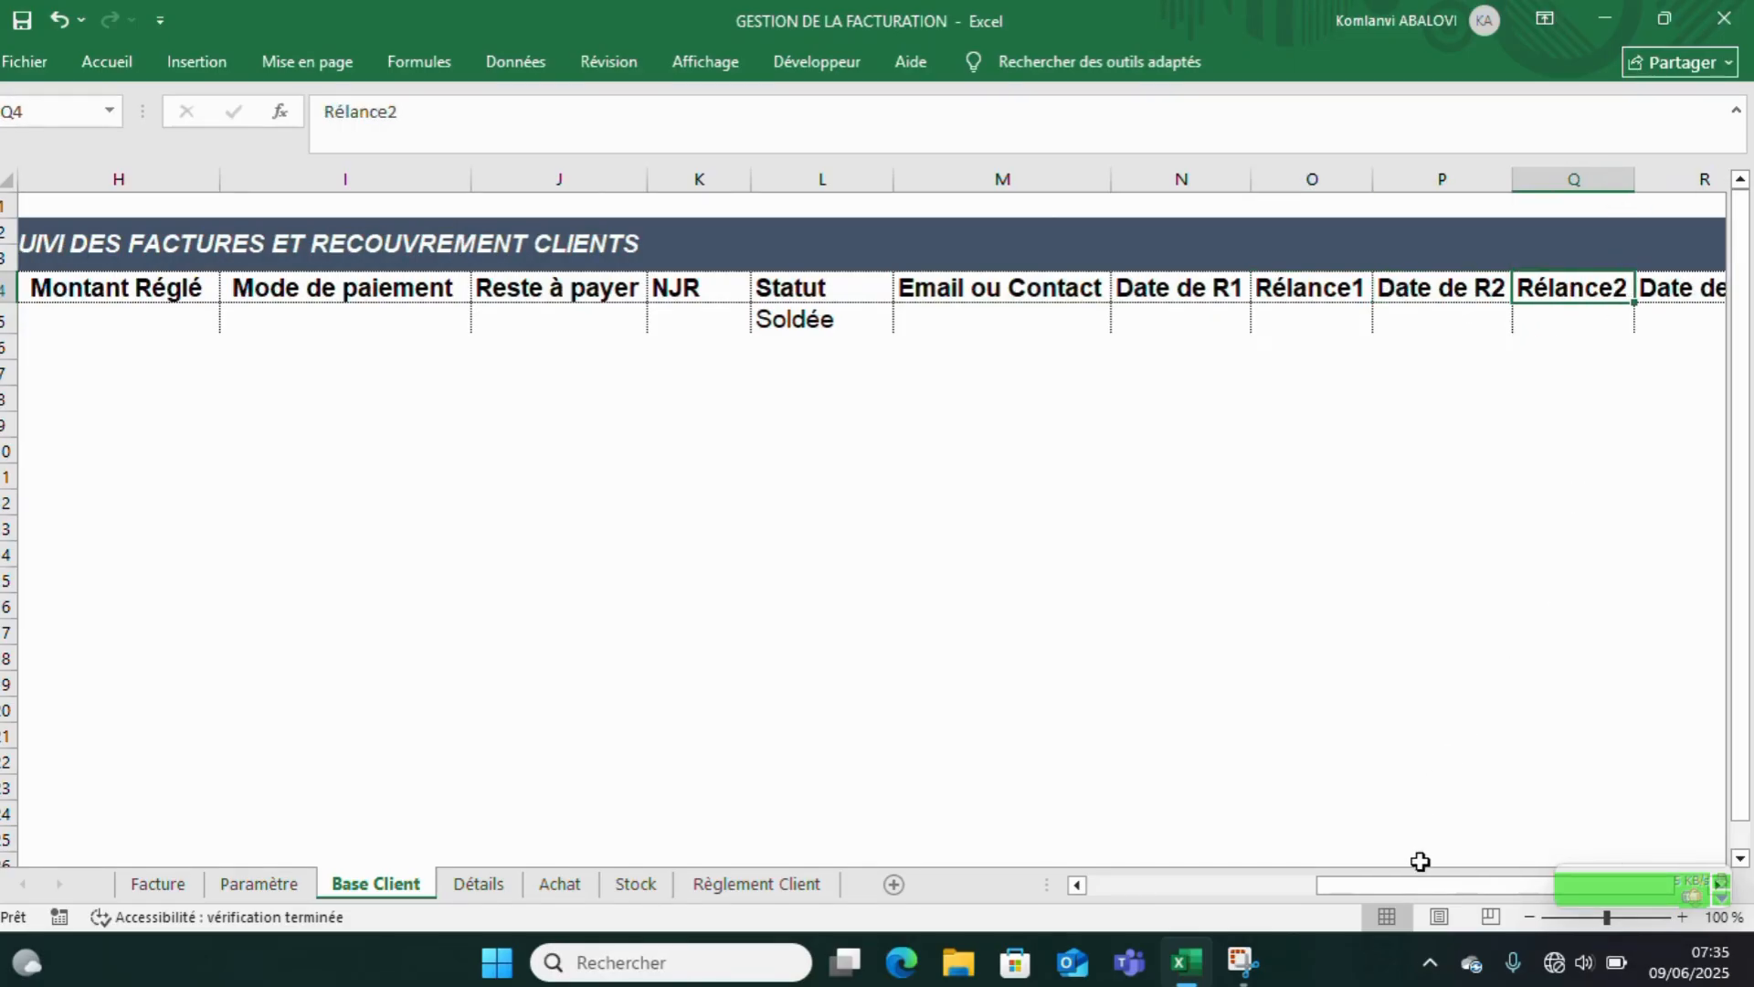
- Try to format range A4:S5 of Base Client as a table with headers, using the light style with a black header row
left_click_drag(1418, 885, 1096, 888)
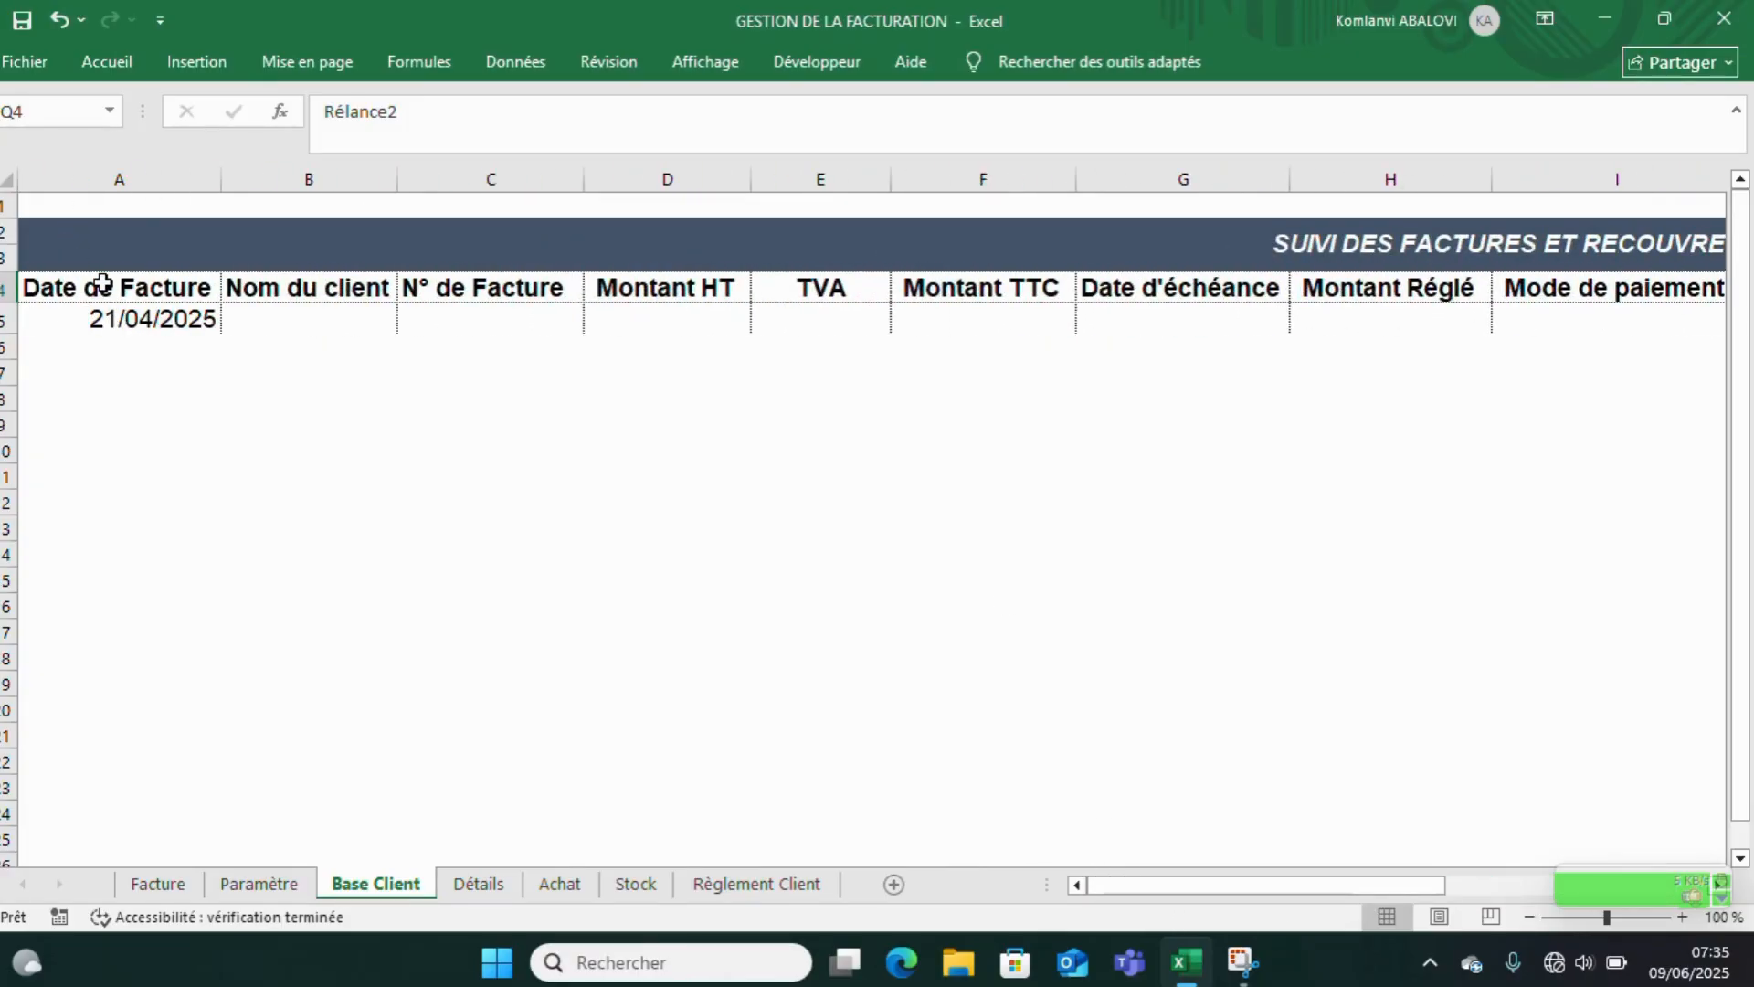
left_click_drag(103, 284, 1668, 319)
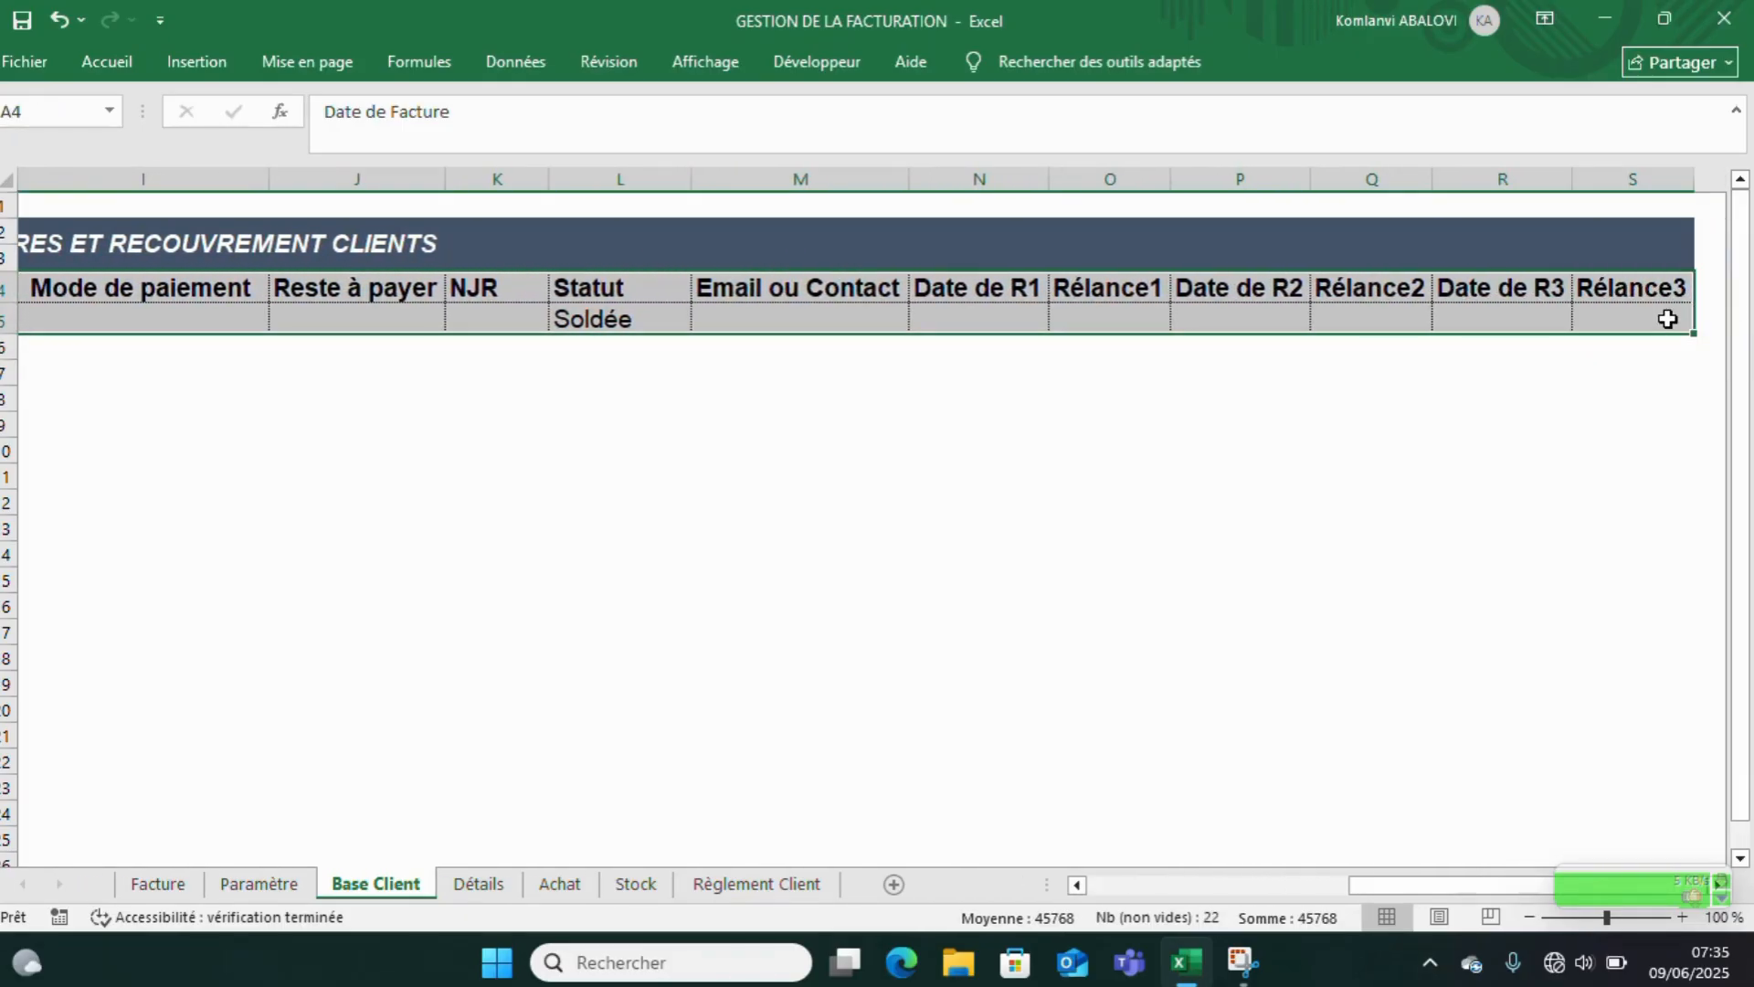
left_click_drag(1354, 879, 1054, 854)
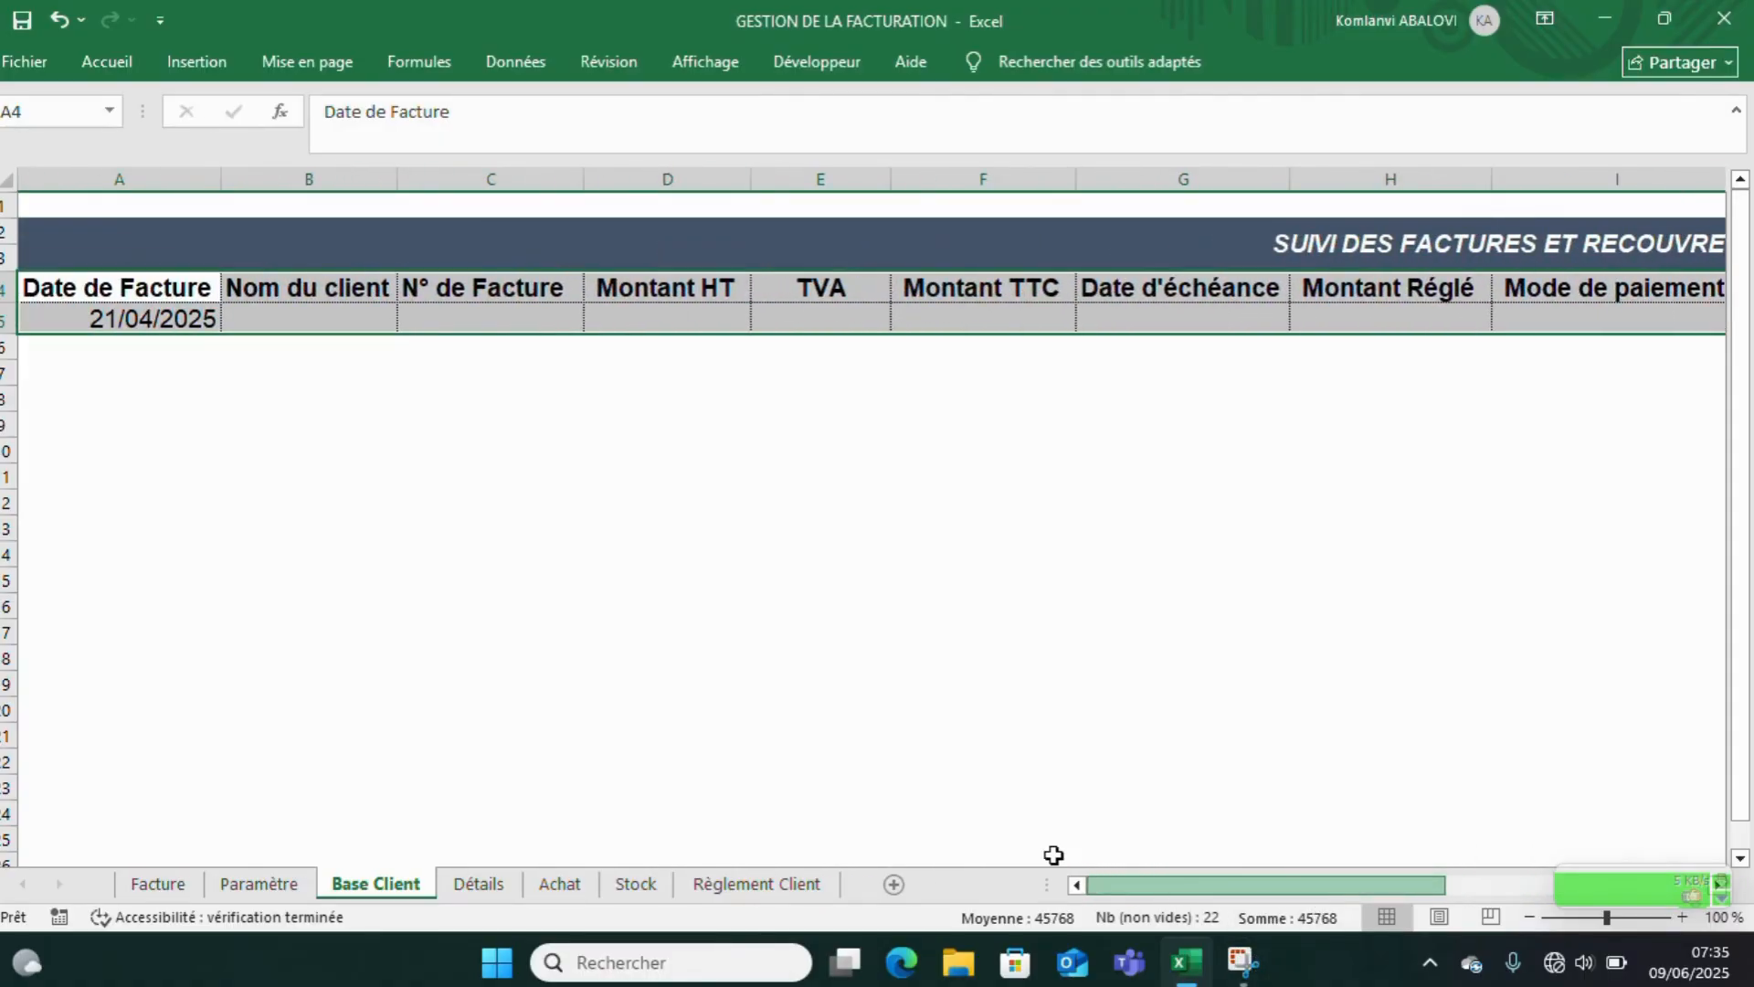
left_click(107, 57)
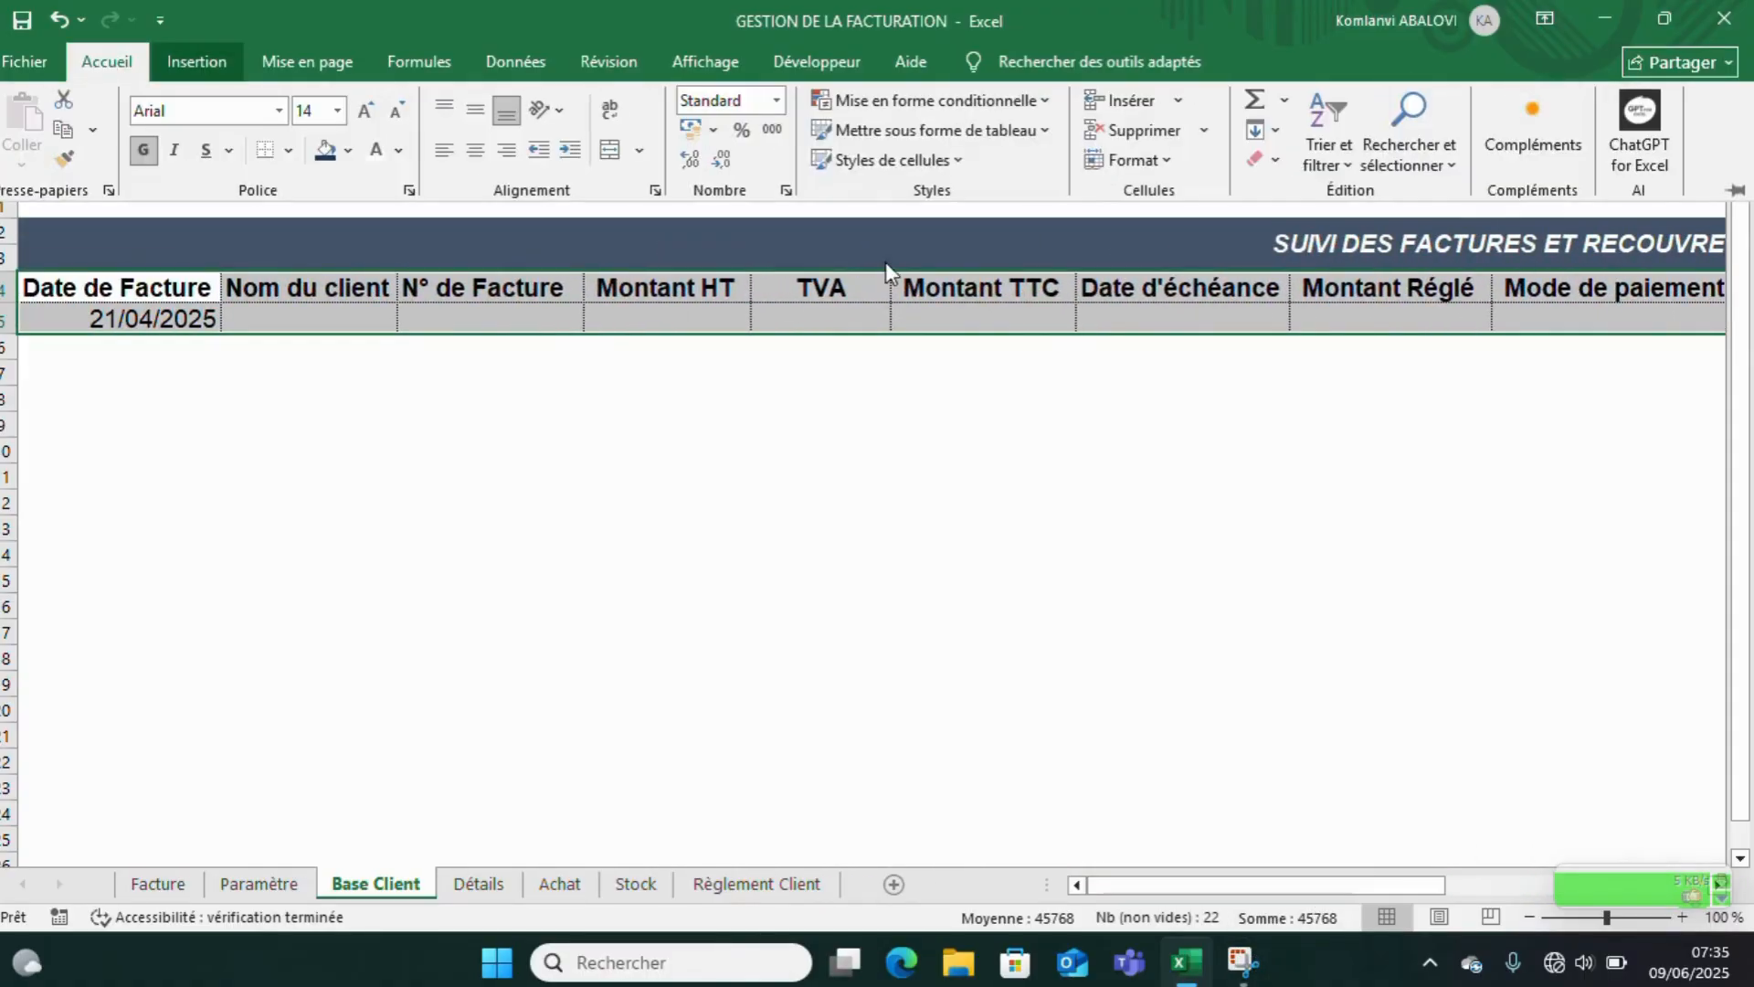
left_click(935, 133)
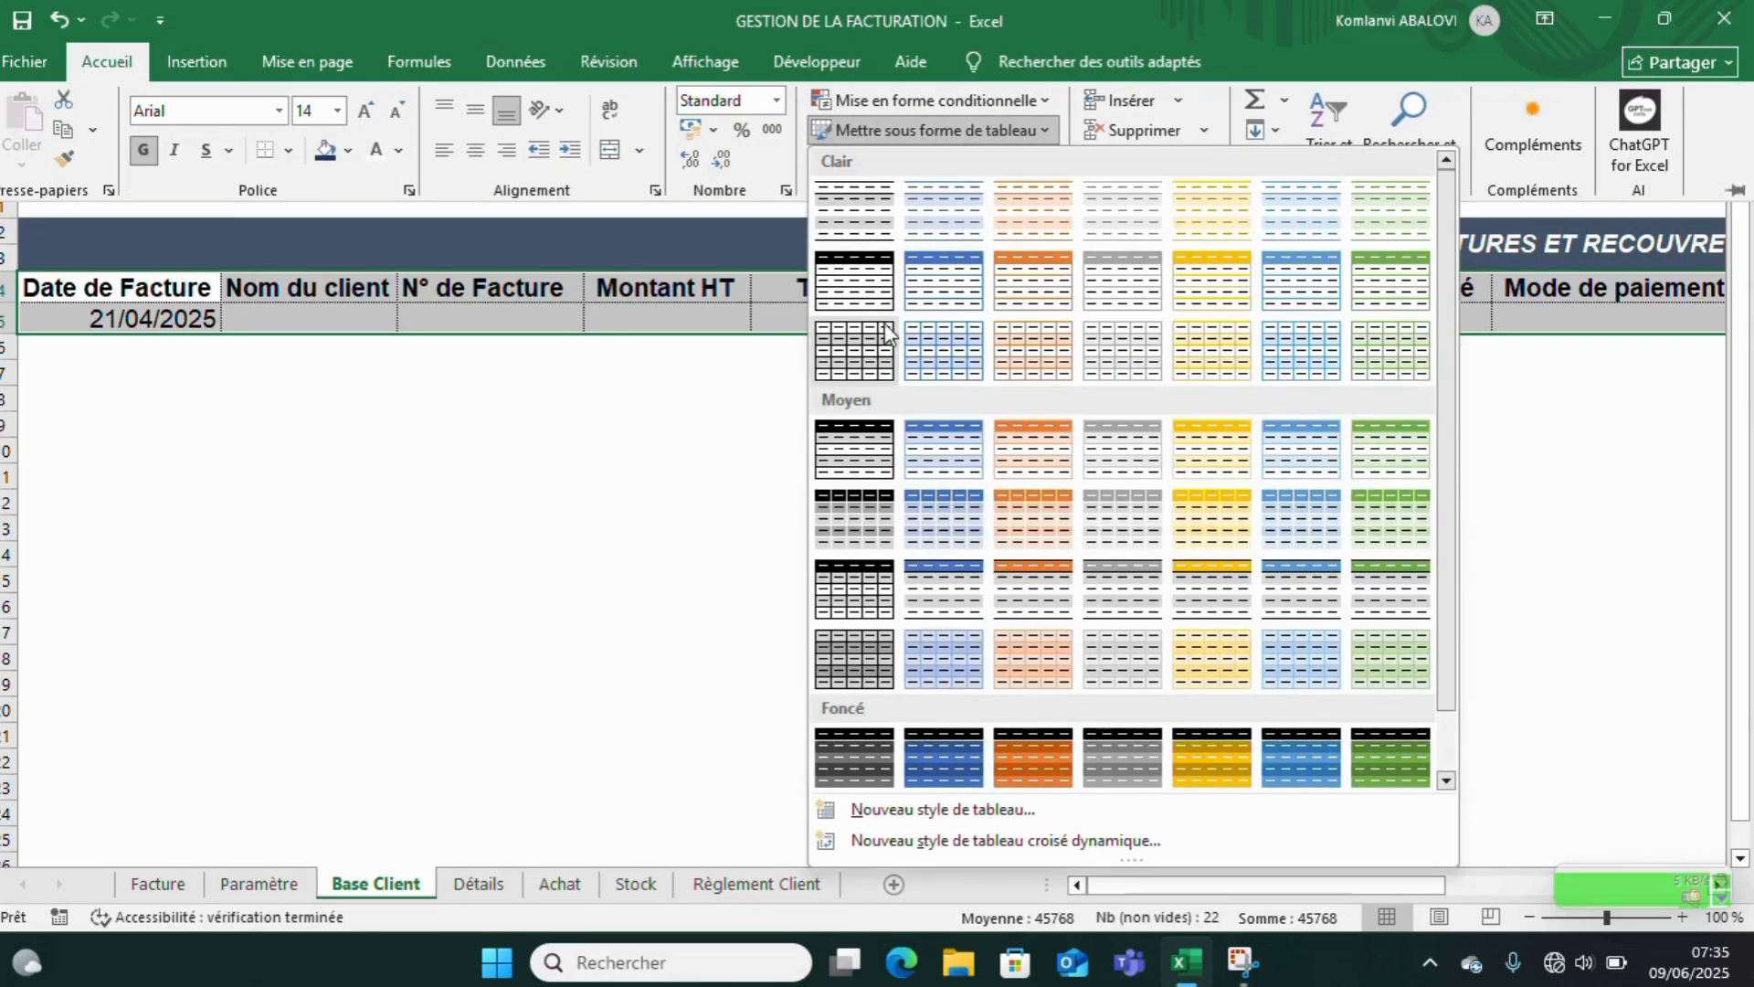
left_click(857, 301)
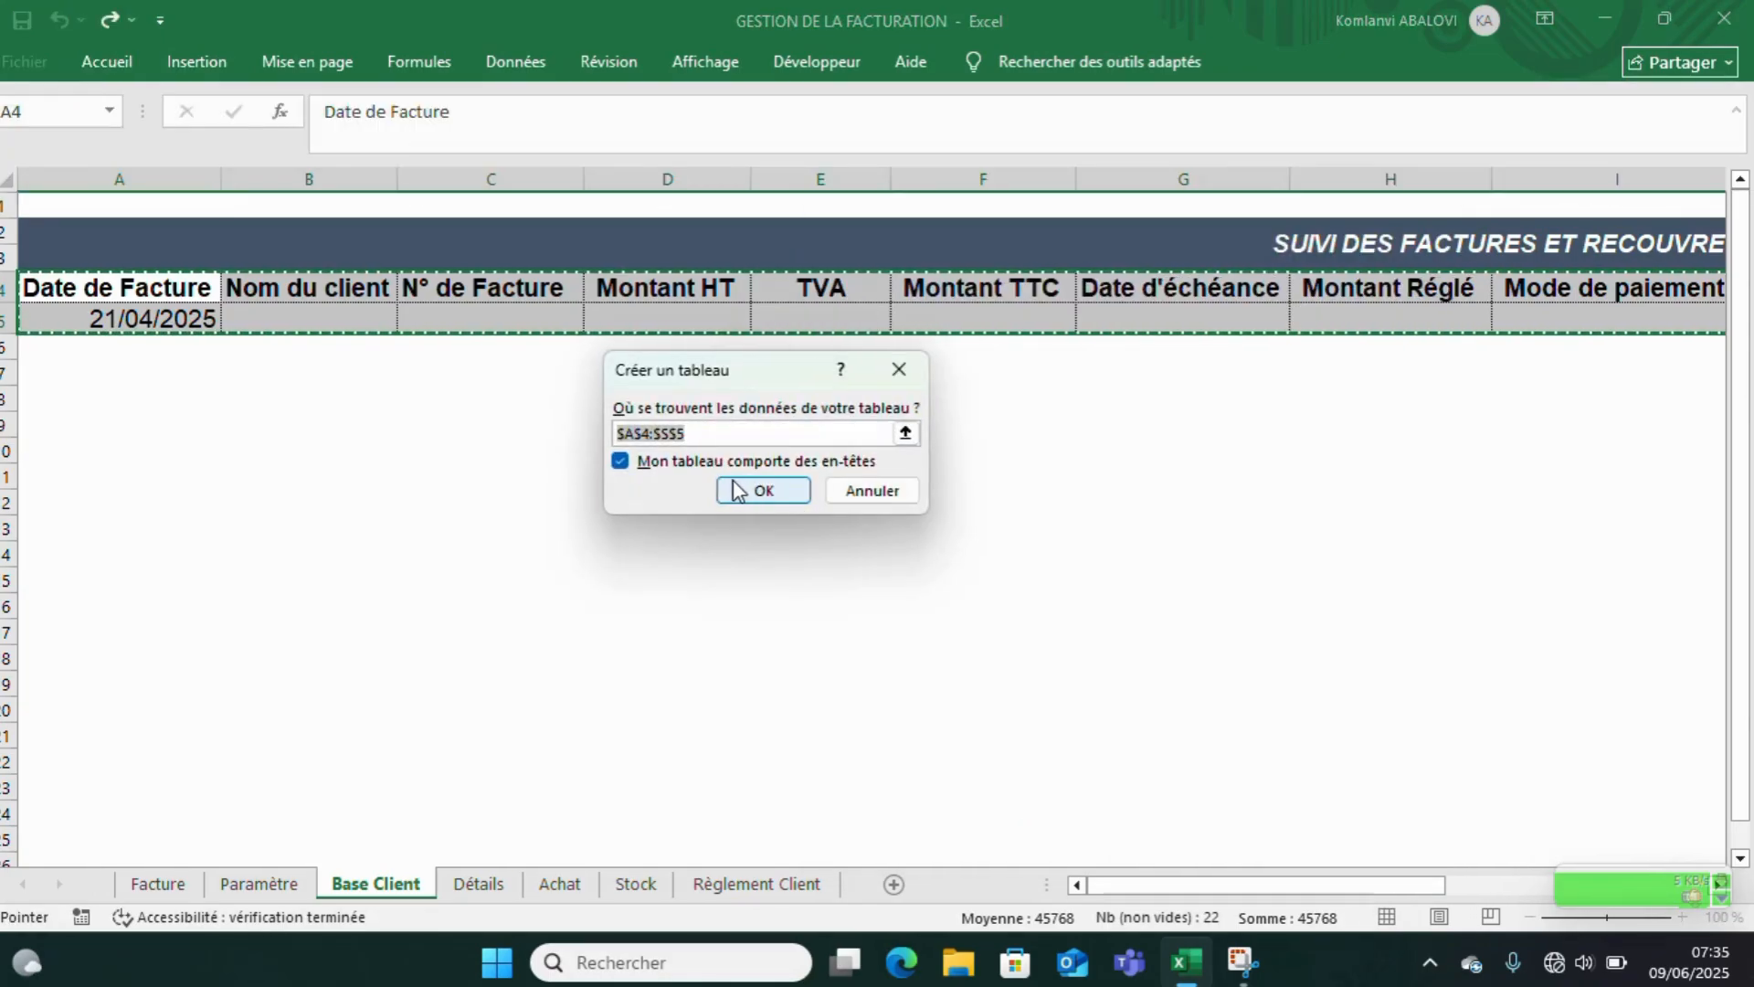
left_click(736, 484)
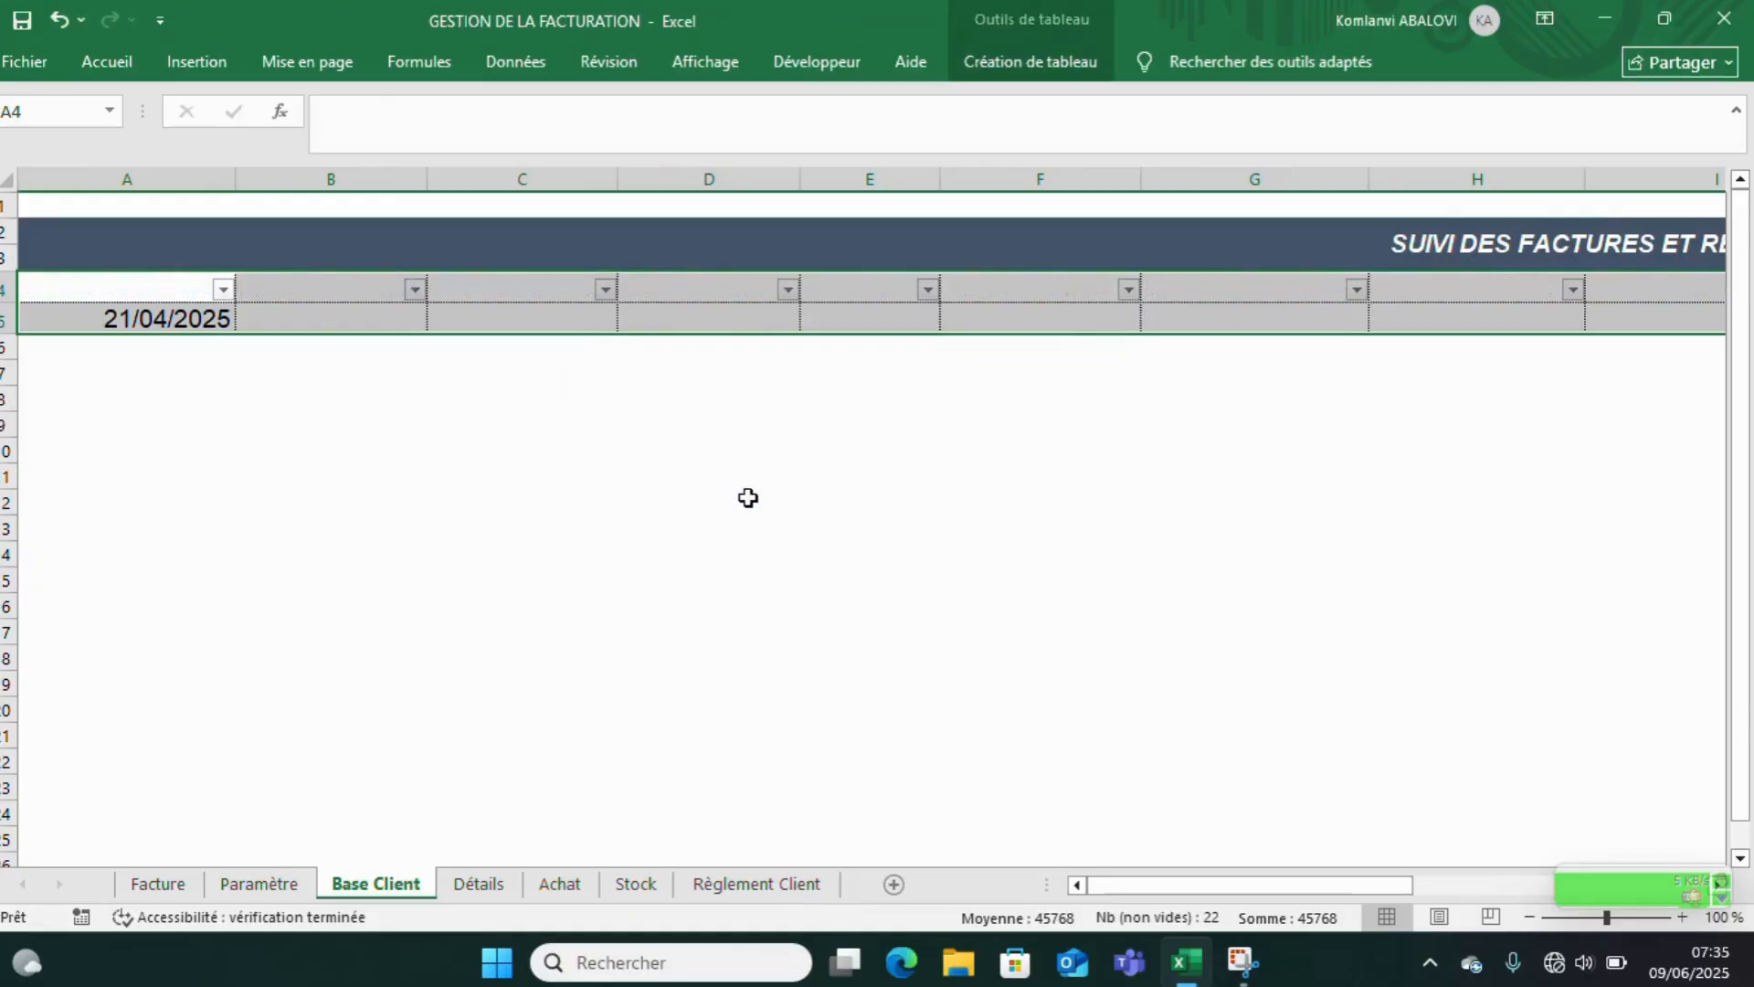
- Undo the table formatting on the Base Client sheet
left_click(681, 436)
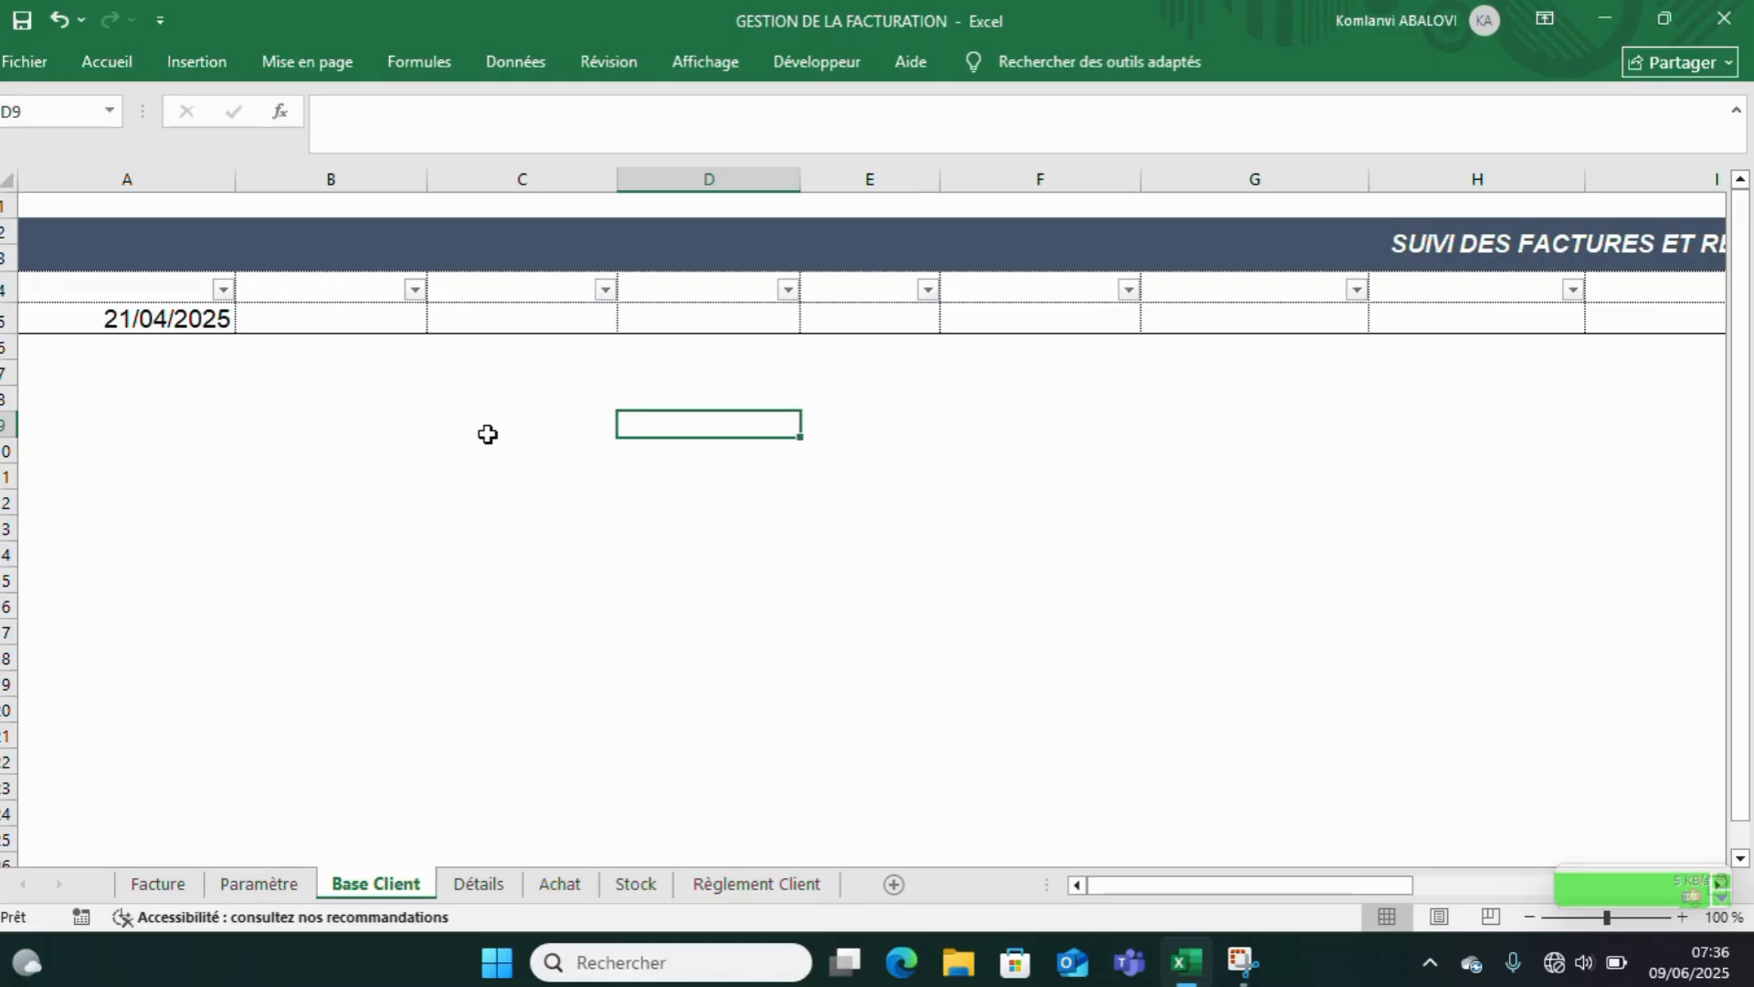
left_click(60, 15)
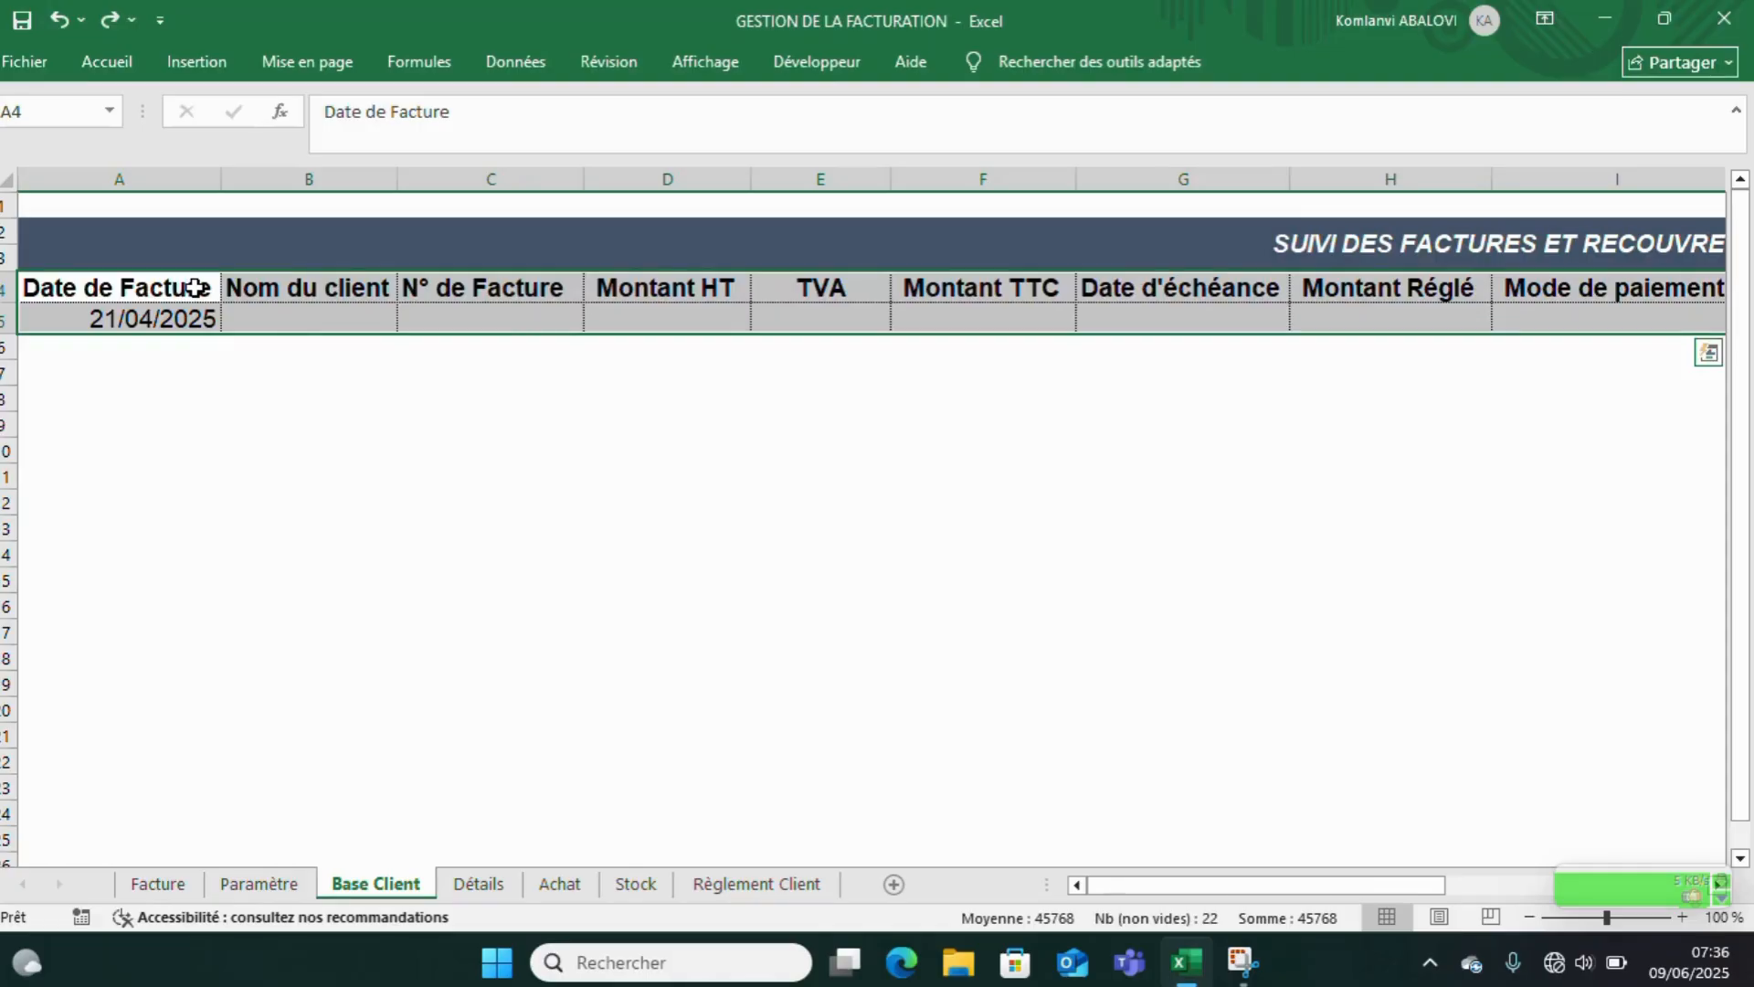
left_click(107, 61)
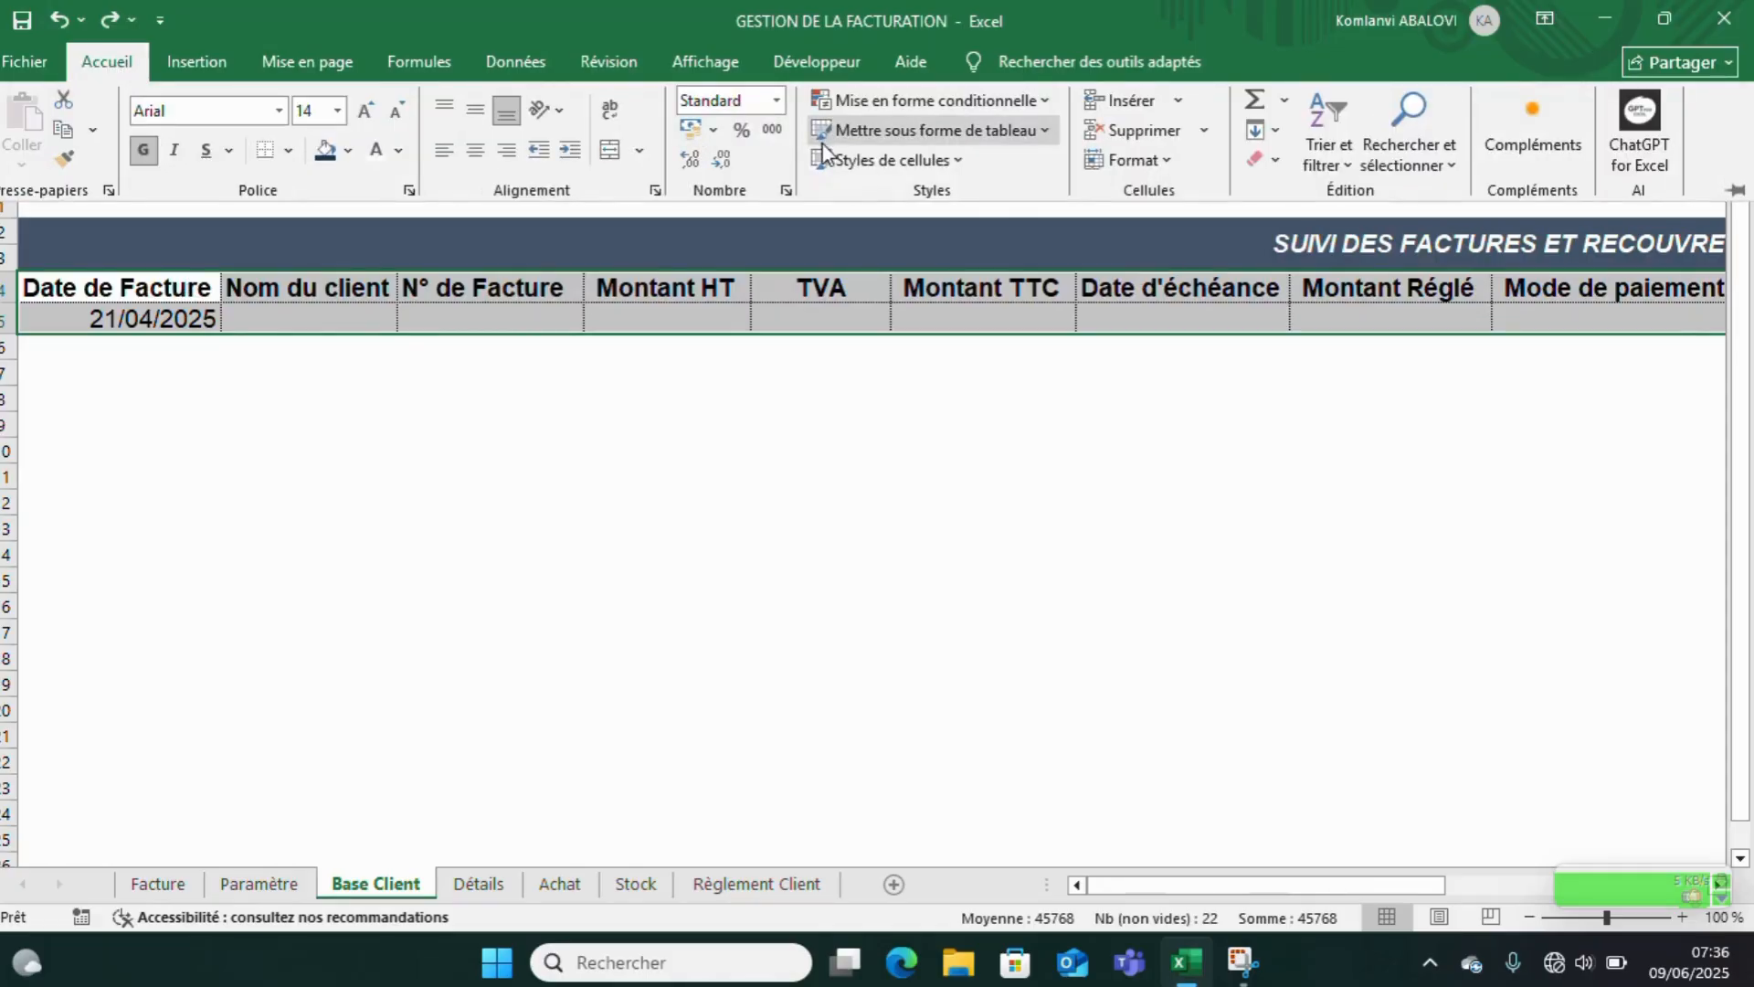
left_click(913, 135)
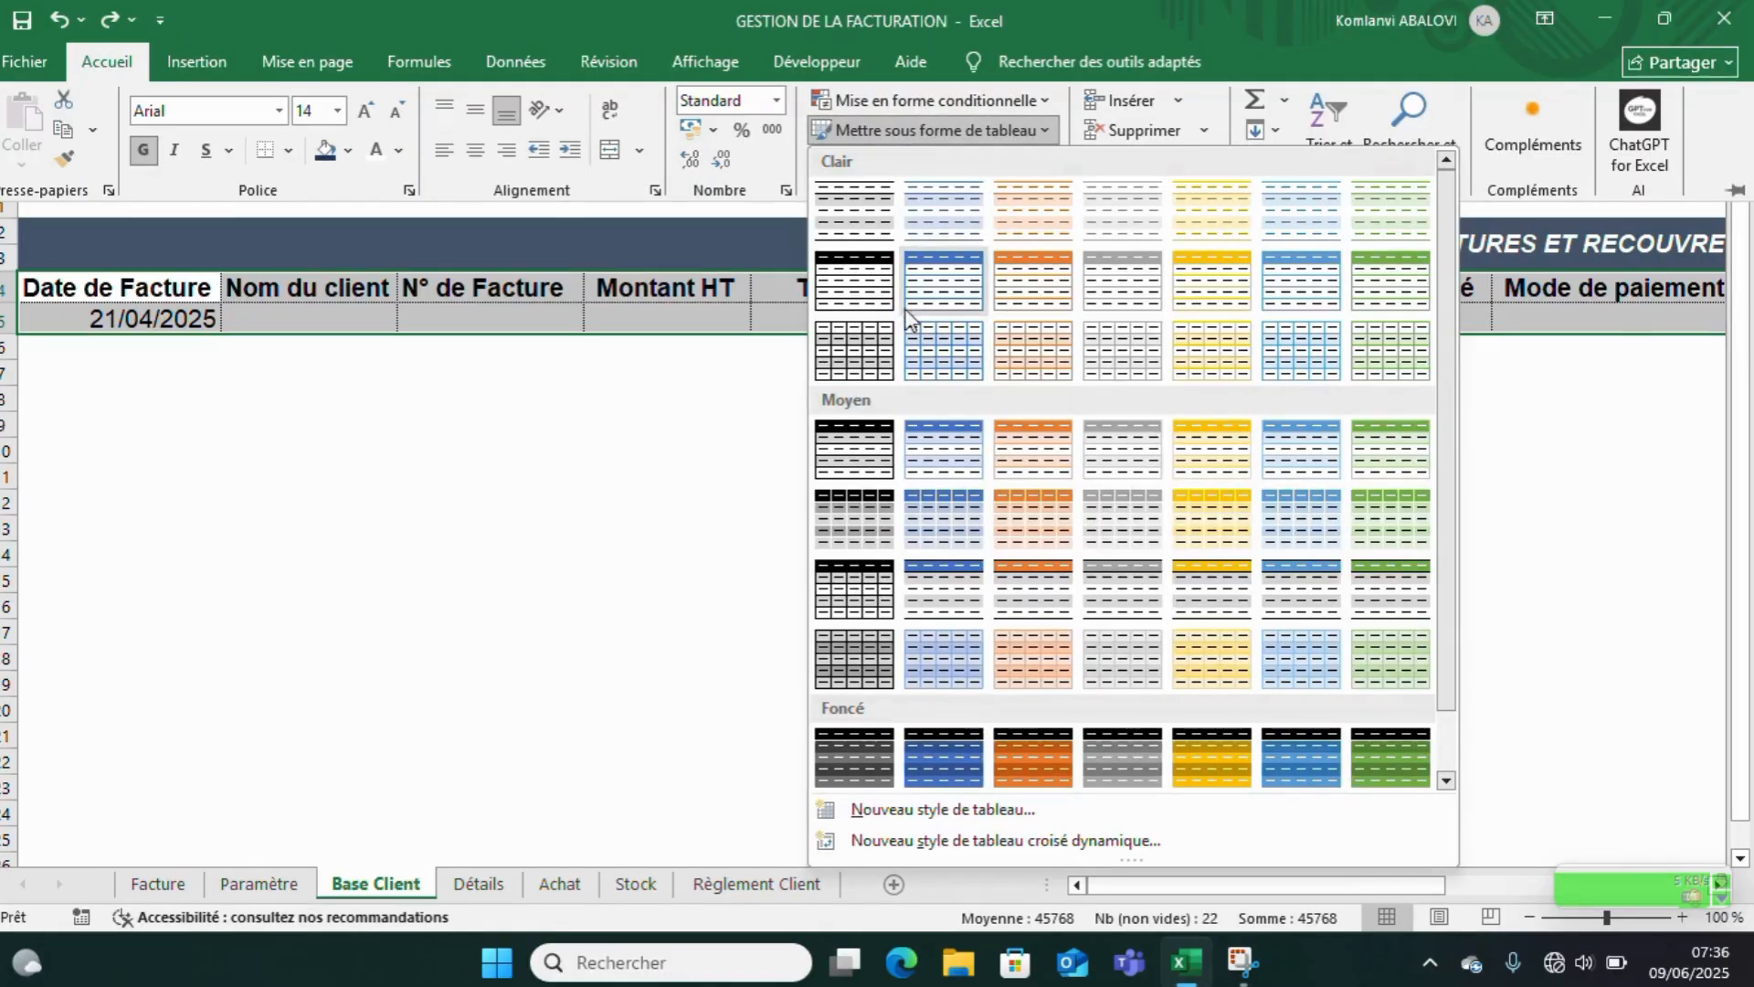
left_click(874, 344)
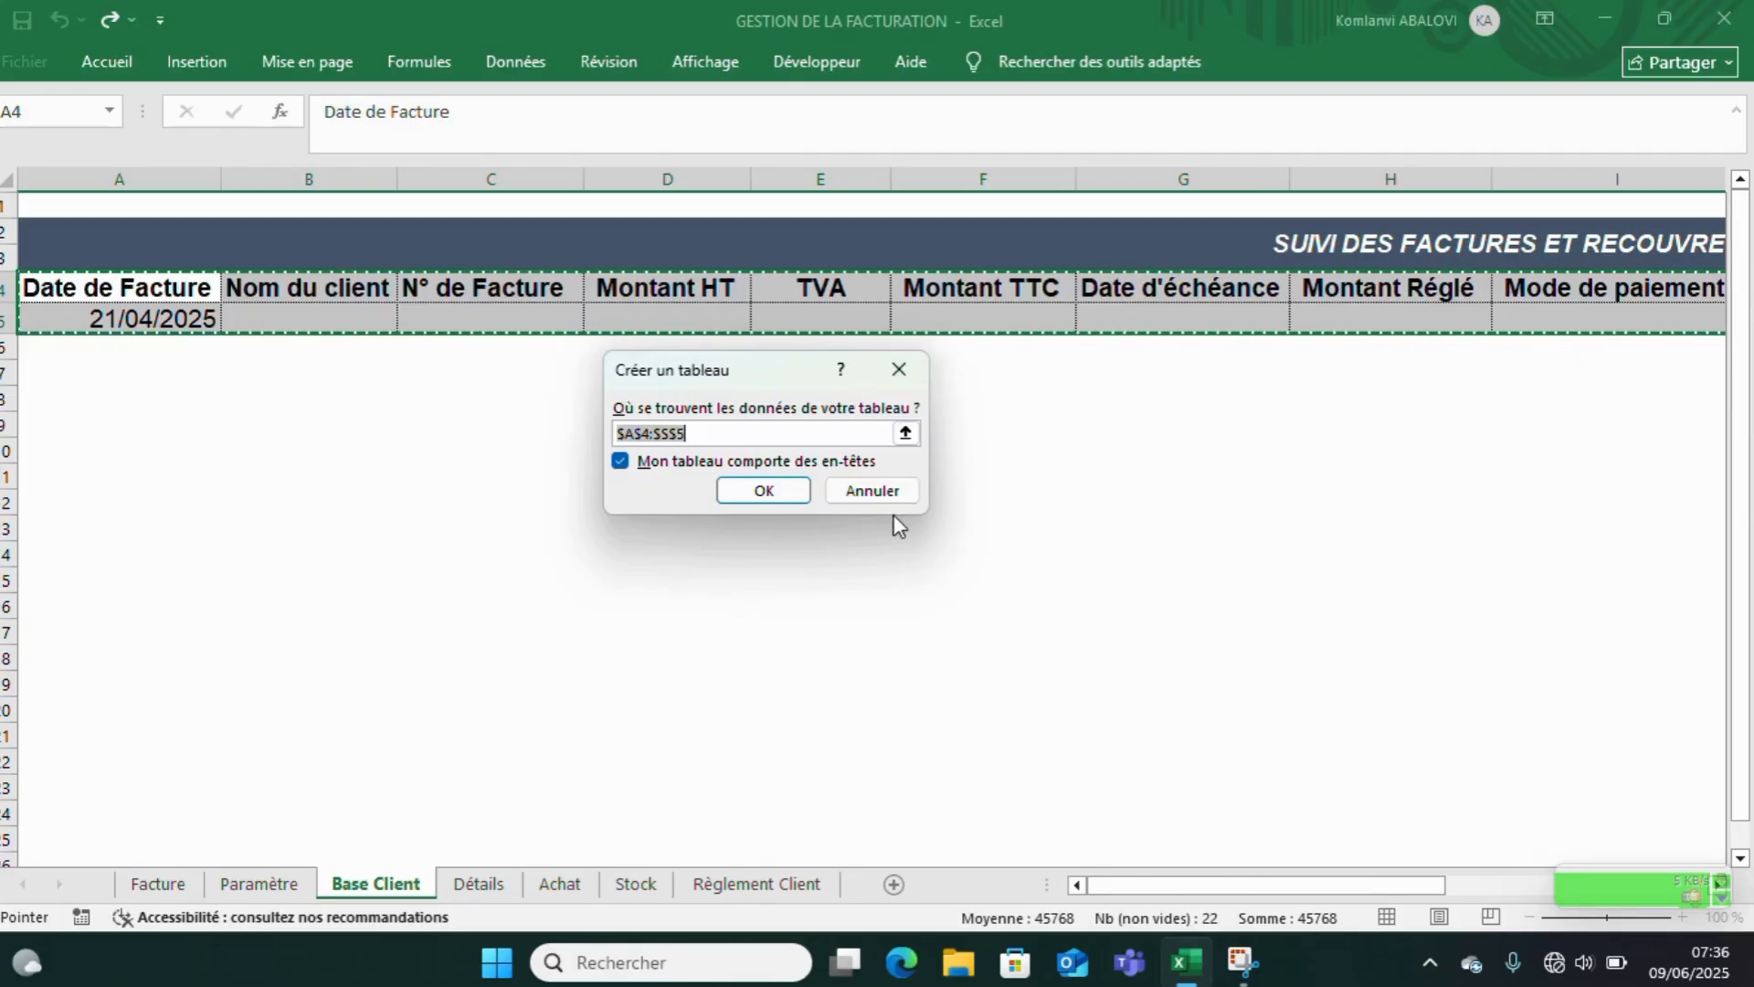
left_click(872, 491)
- Clear the sample invoice date from cell A5 of the Base Client sheet
left_click(237, 370)
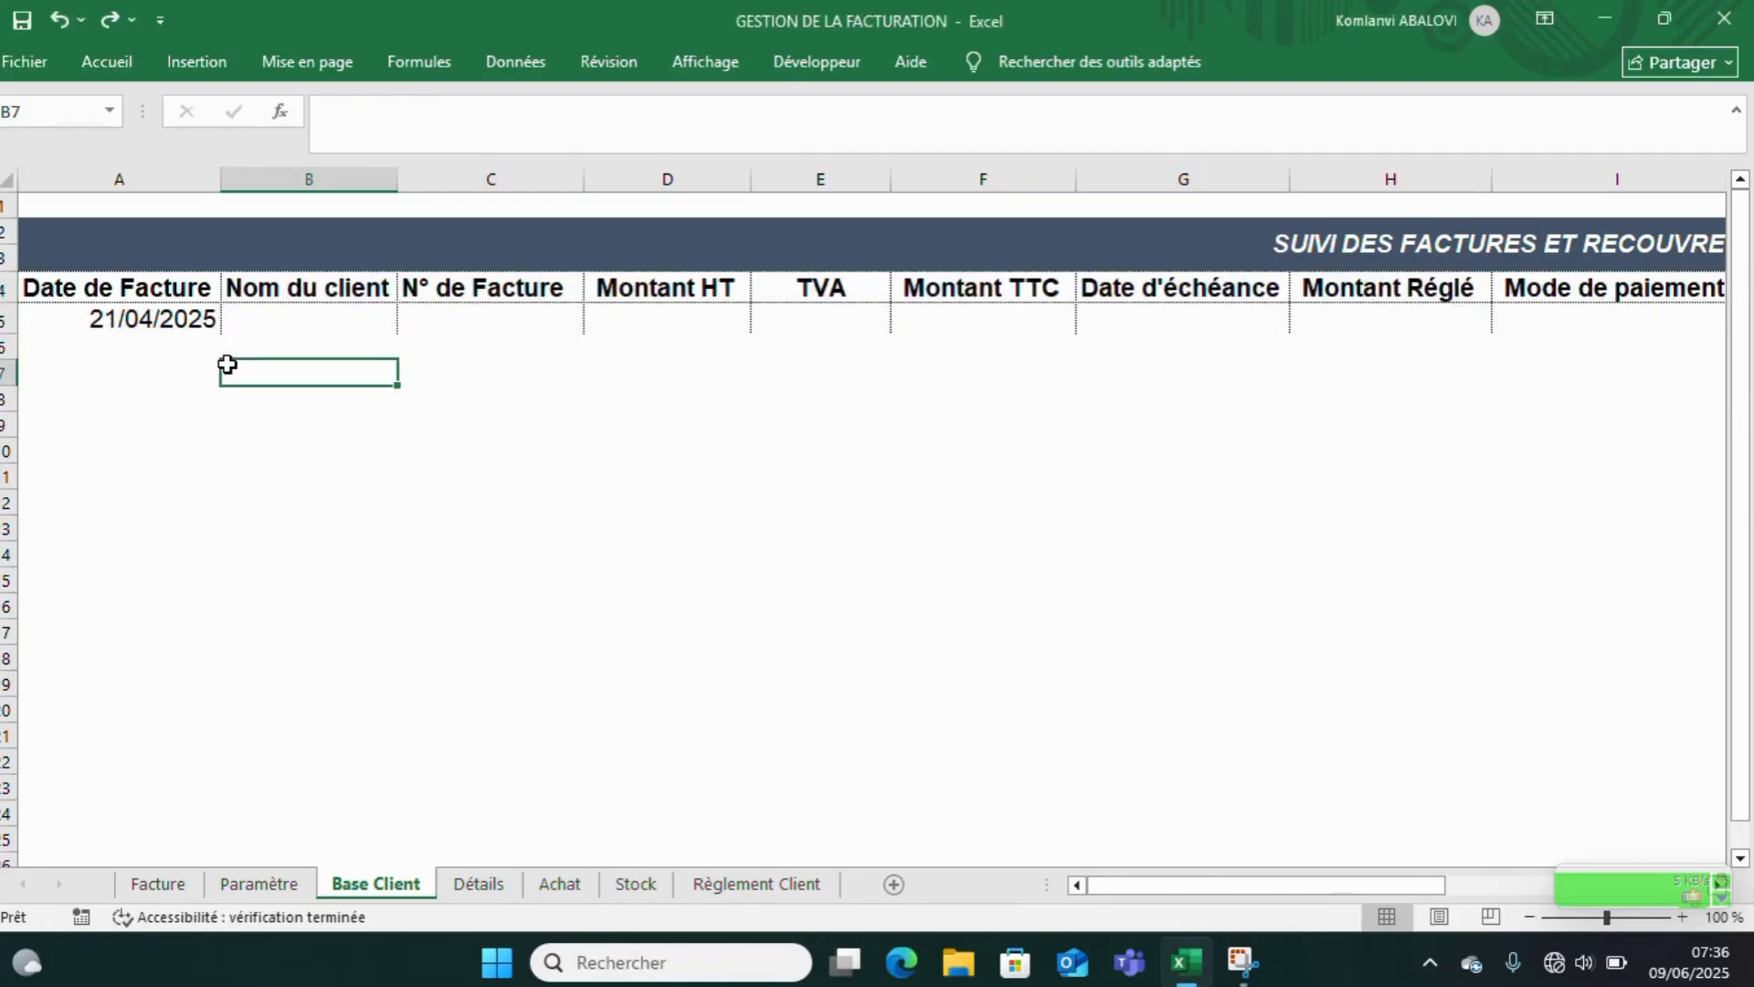
left_click(197, 323)
key("Delete")
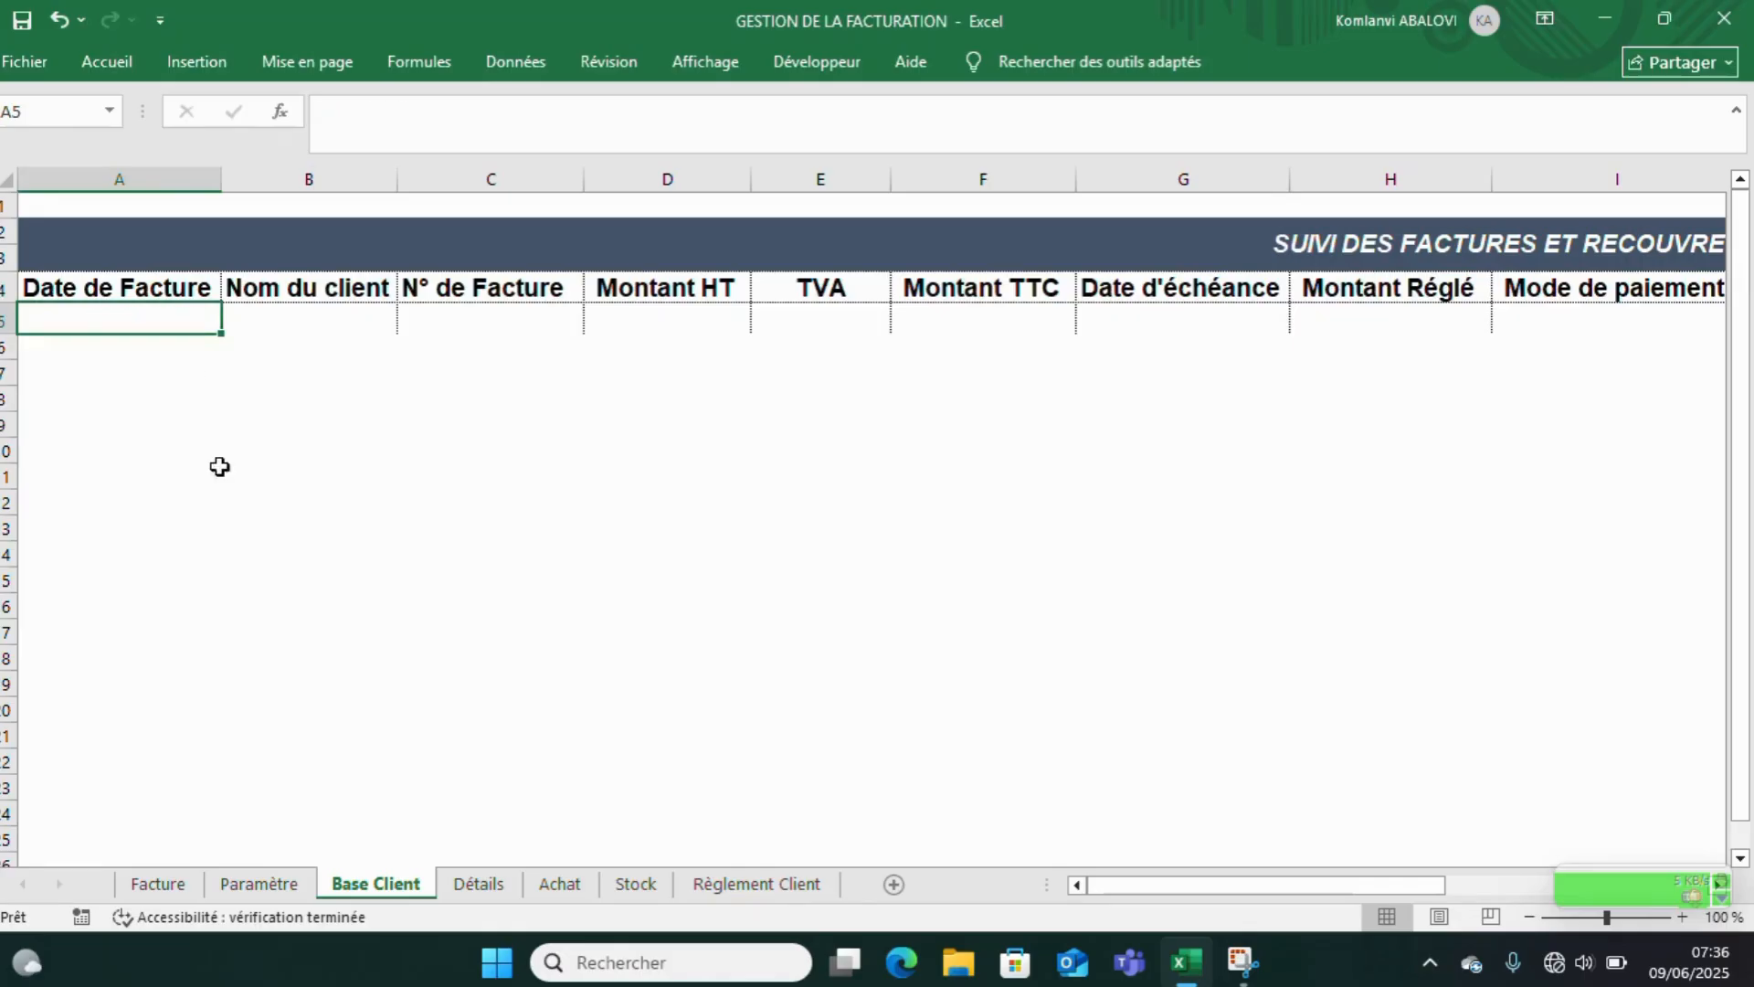
left_click_drag(216, 473, 229, 474)
left_click(1081, 720)
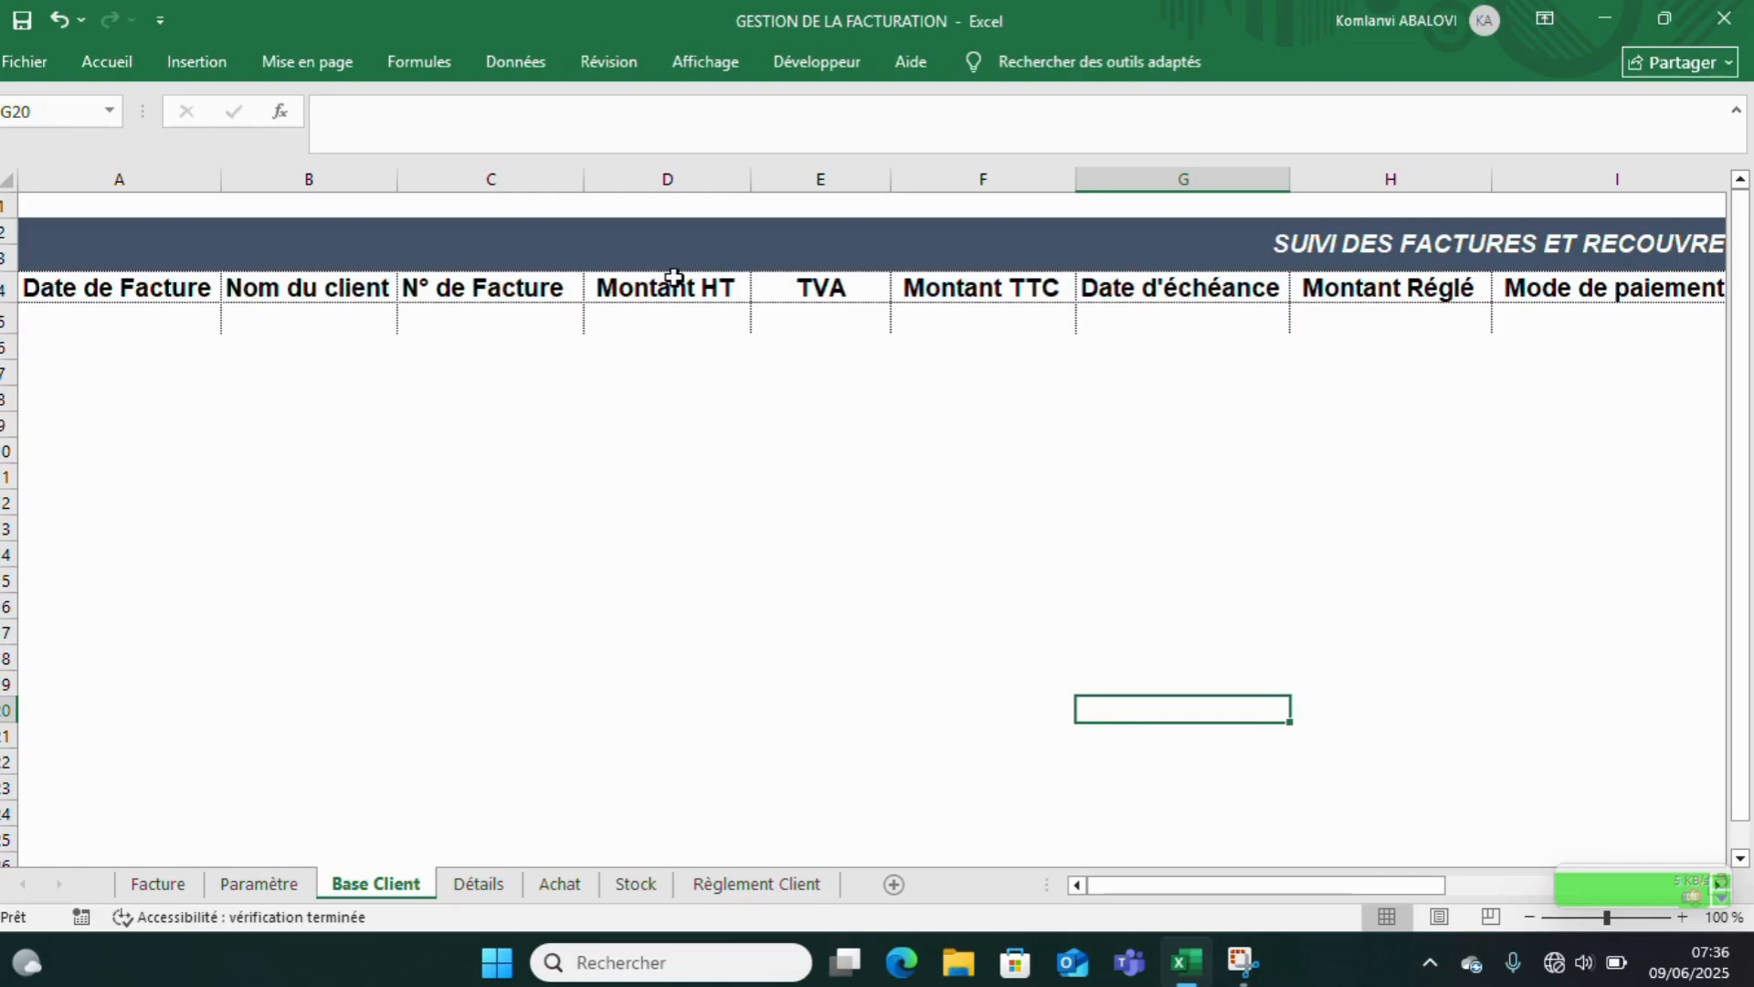
left_click(681, 73)
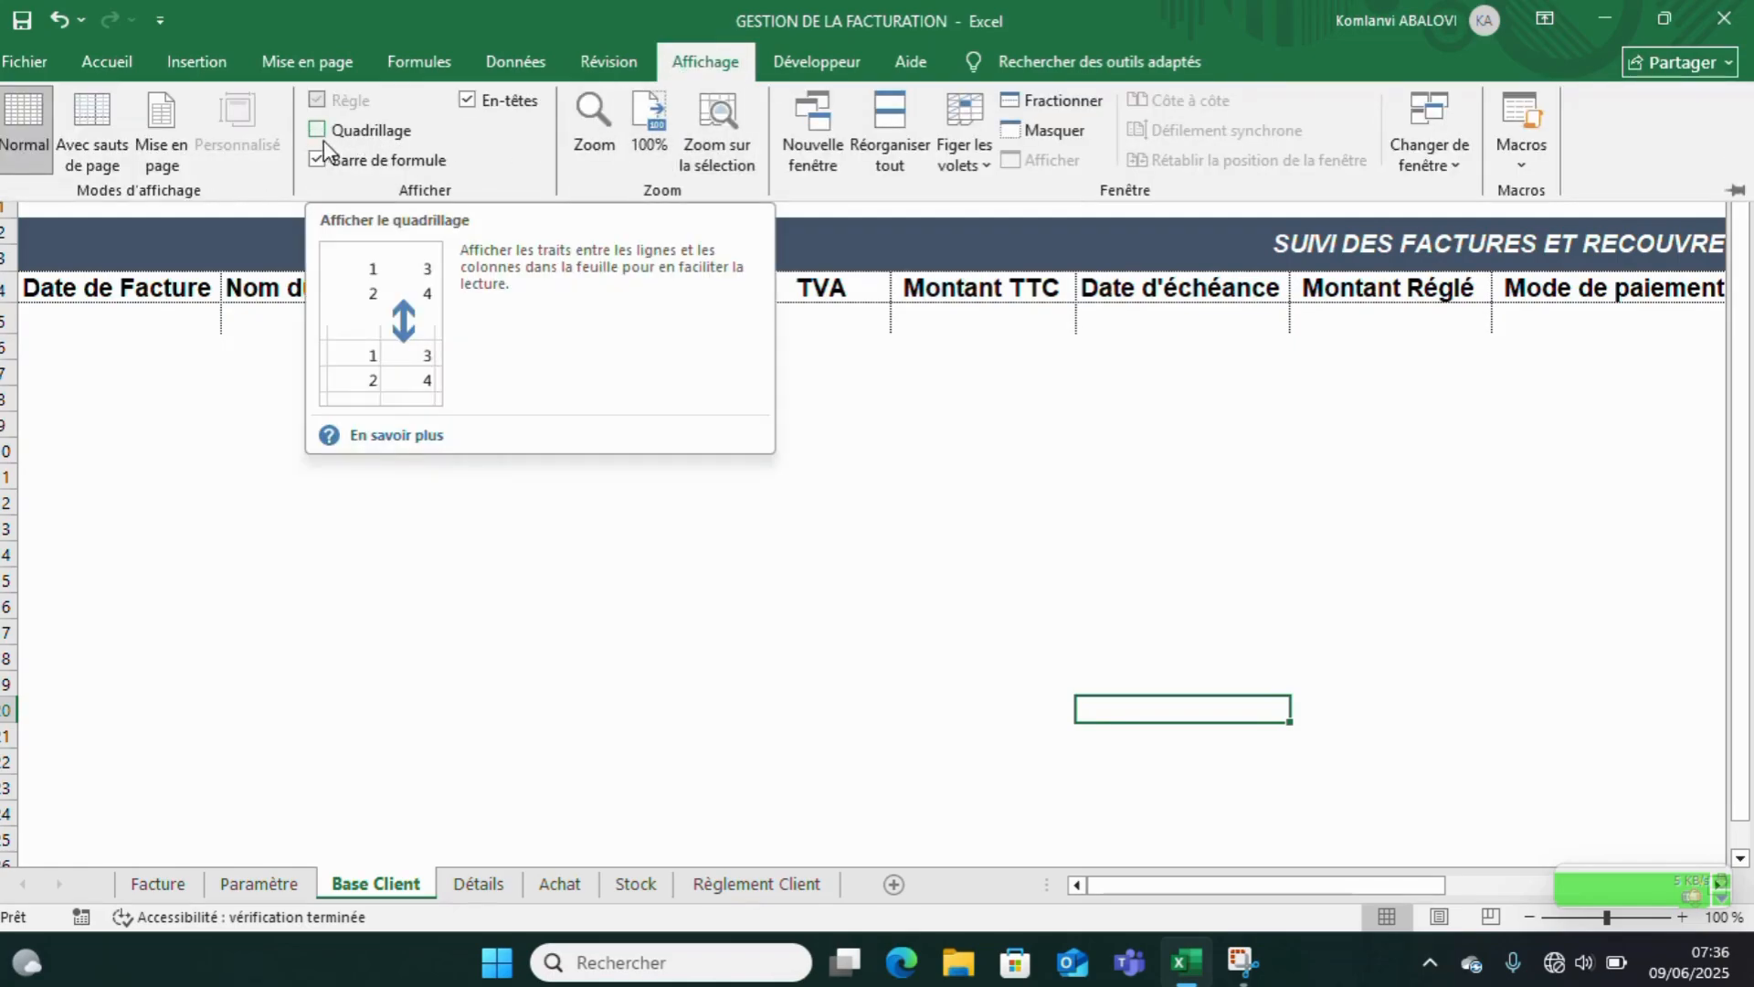
left_click(744, 576)
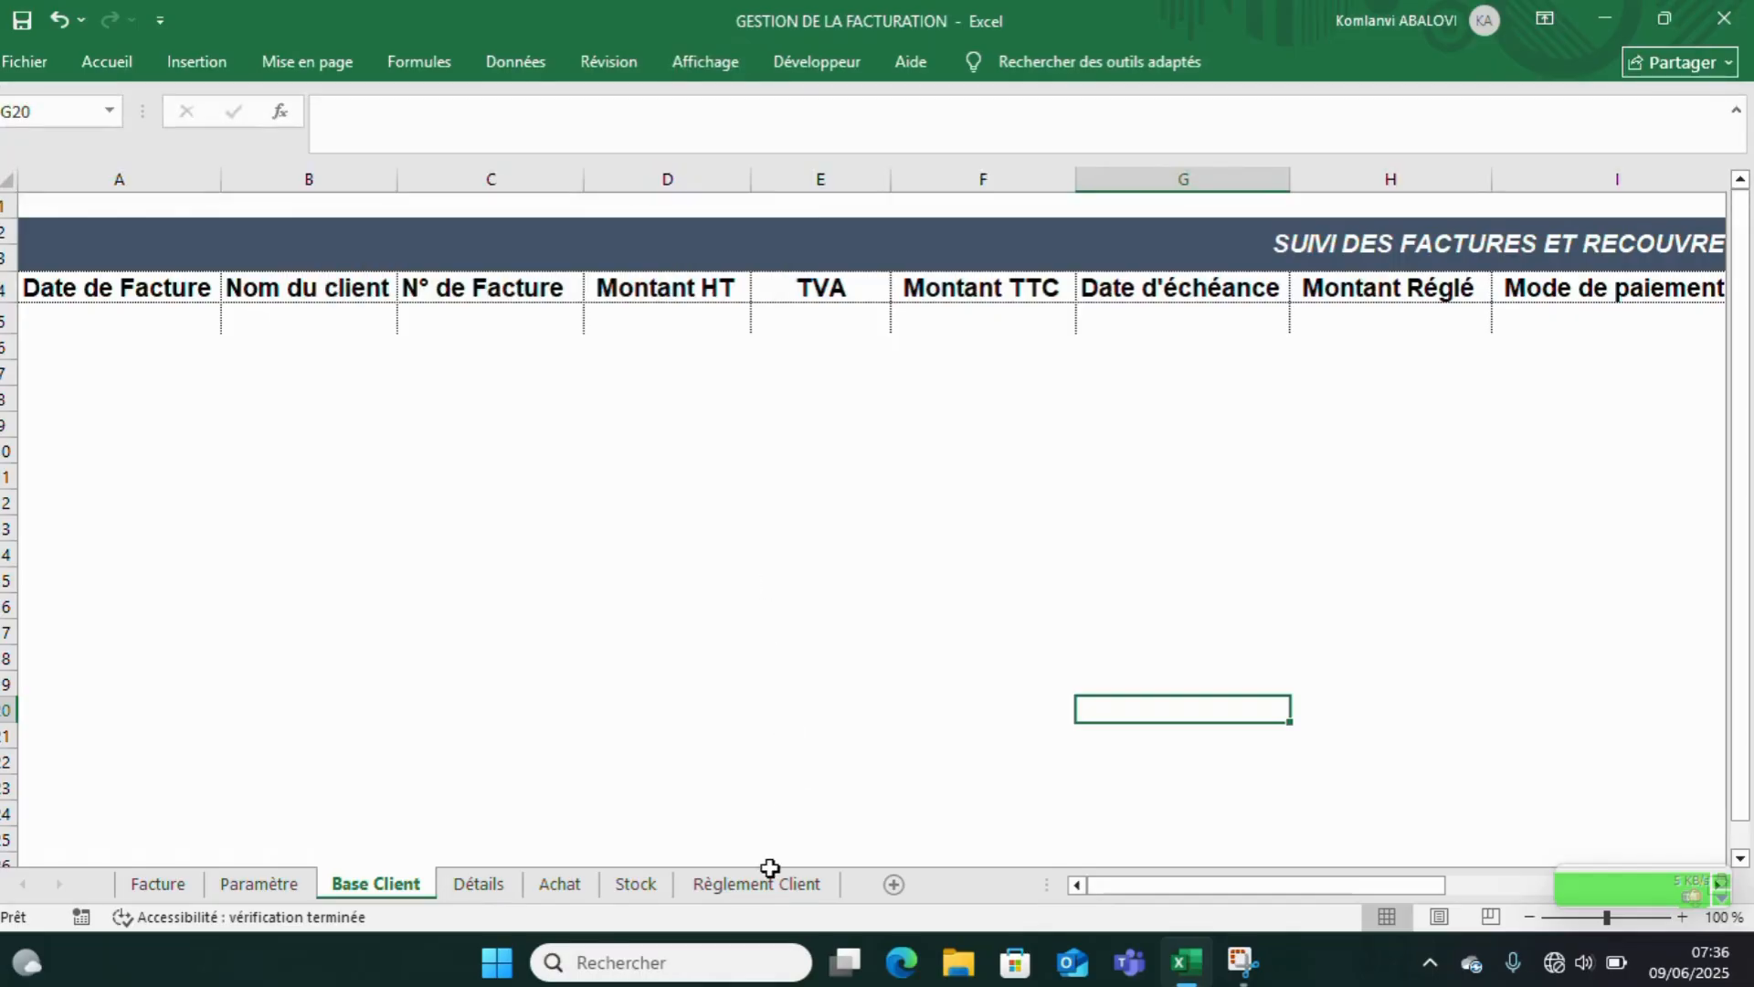
- Format range A1:G2 of the Détails sheet as a table with headers, using the light style with a black header row
left_click(482, 882)
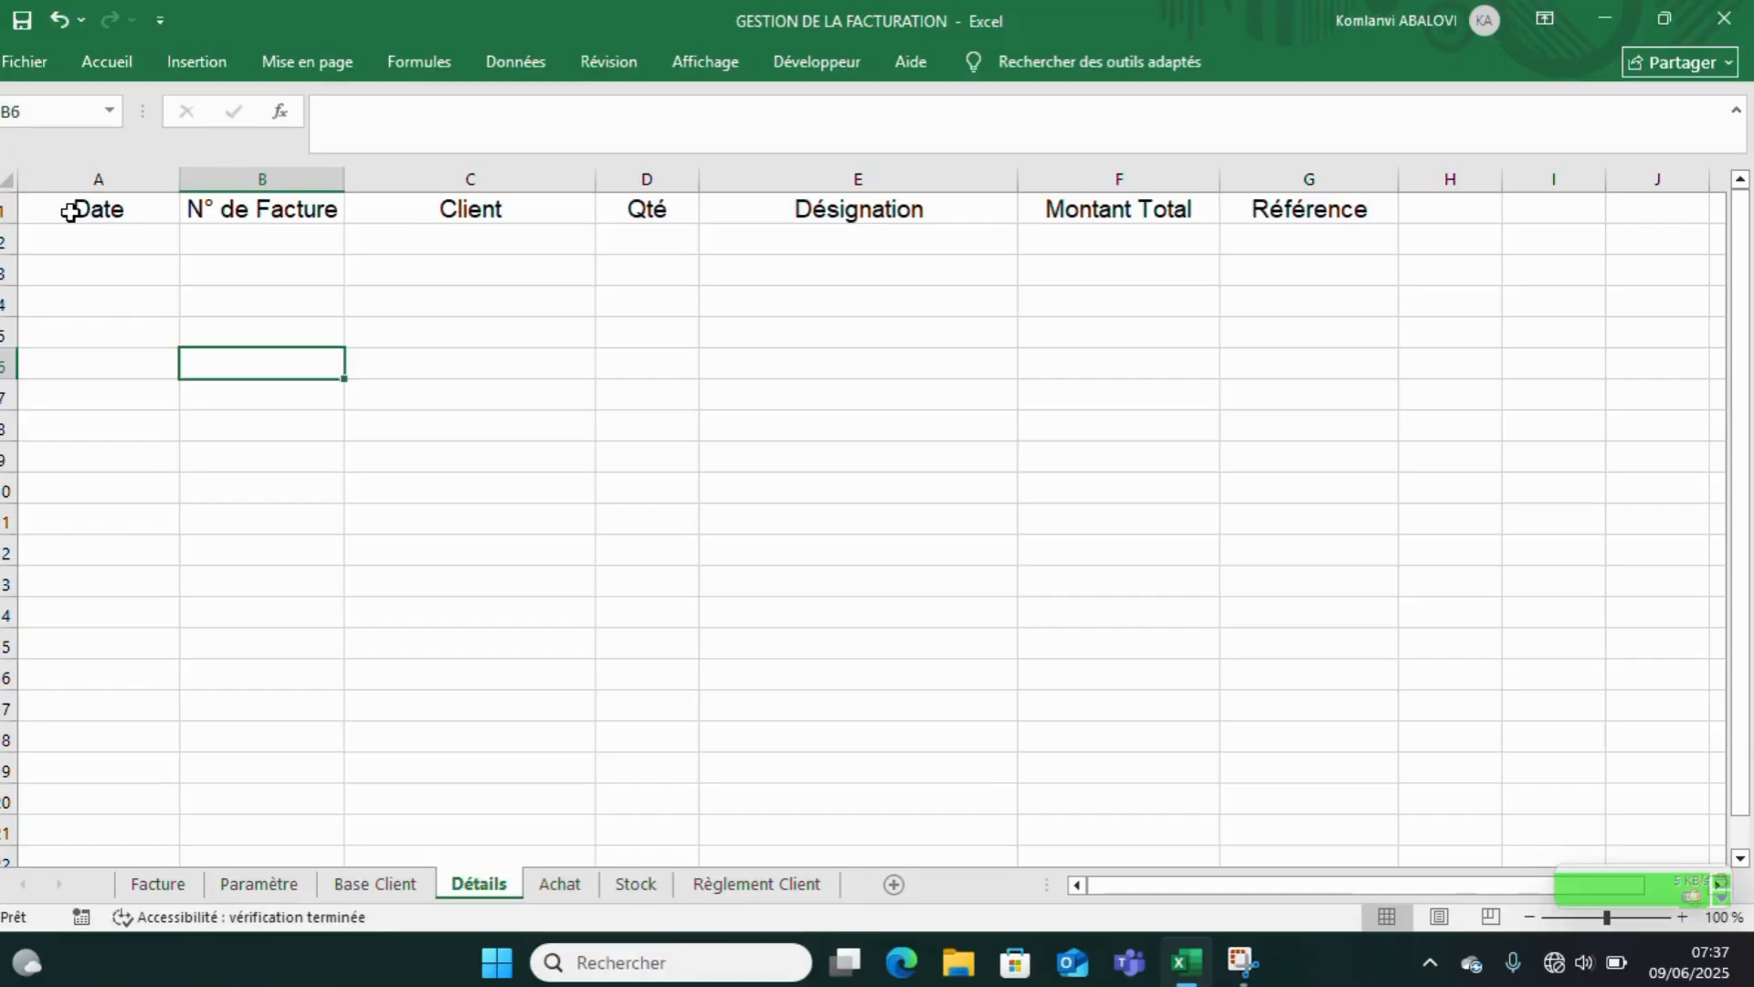
left_click_drag(71, 214, 1279, 244)
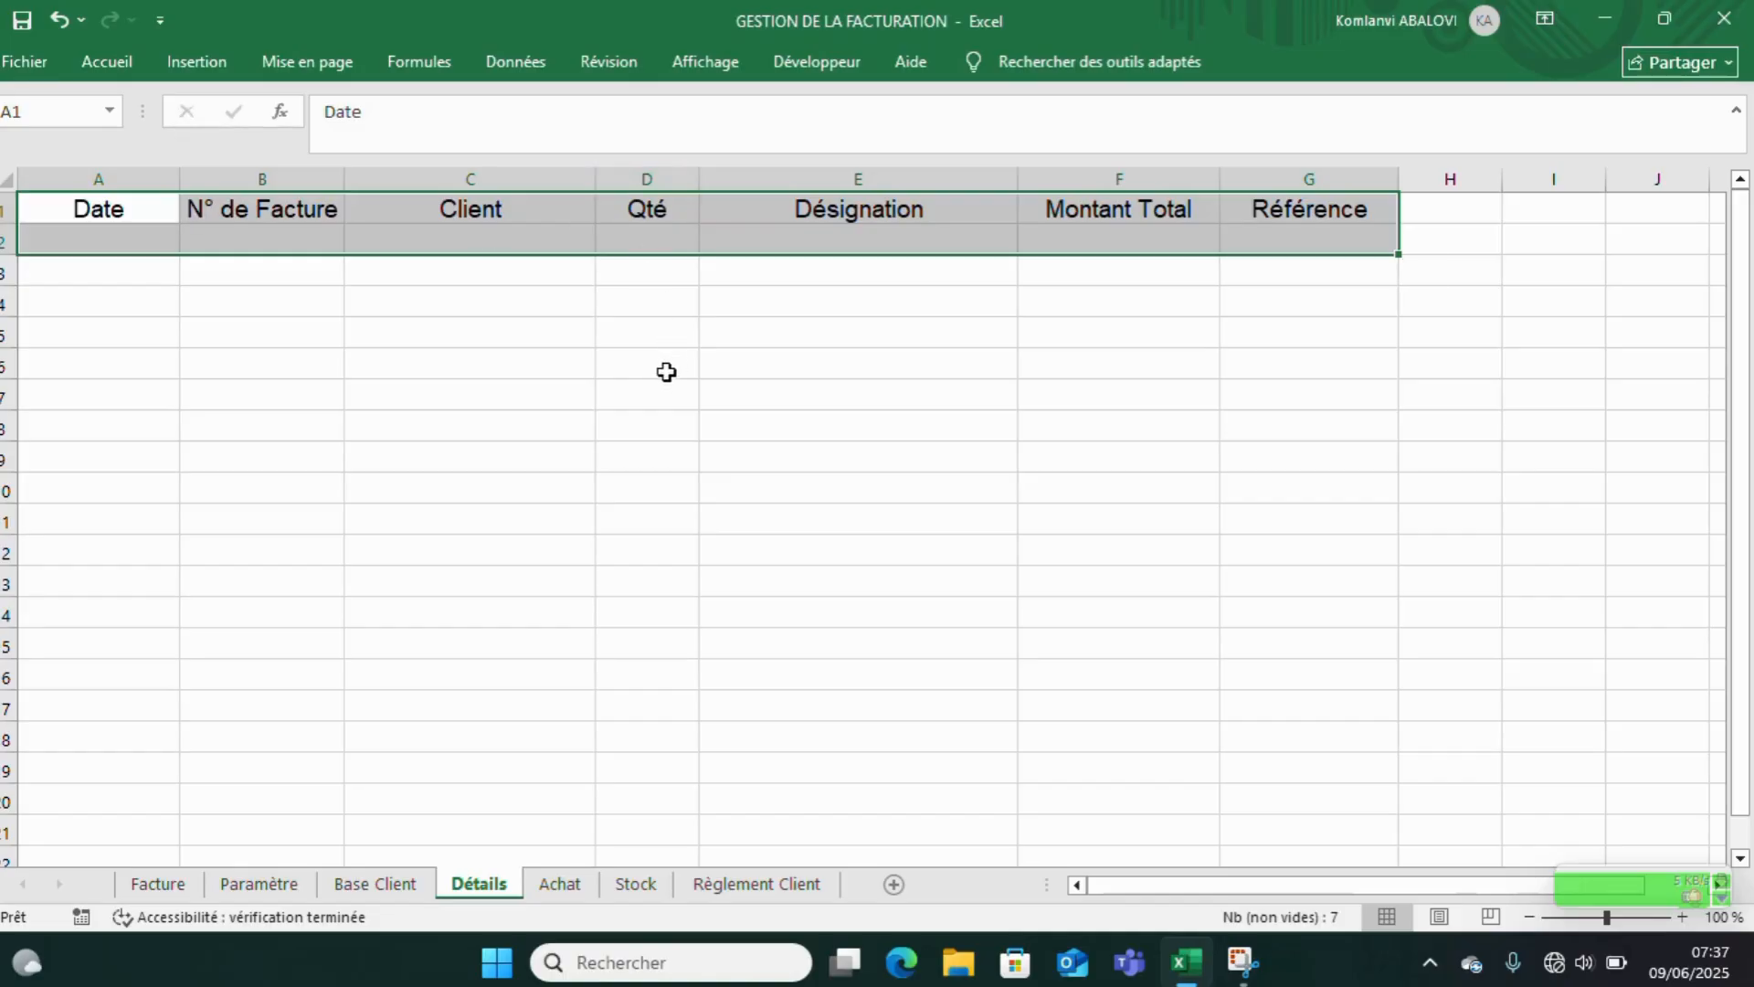
left_click(80, 55)
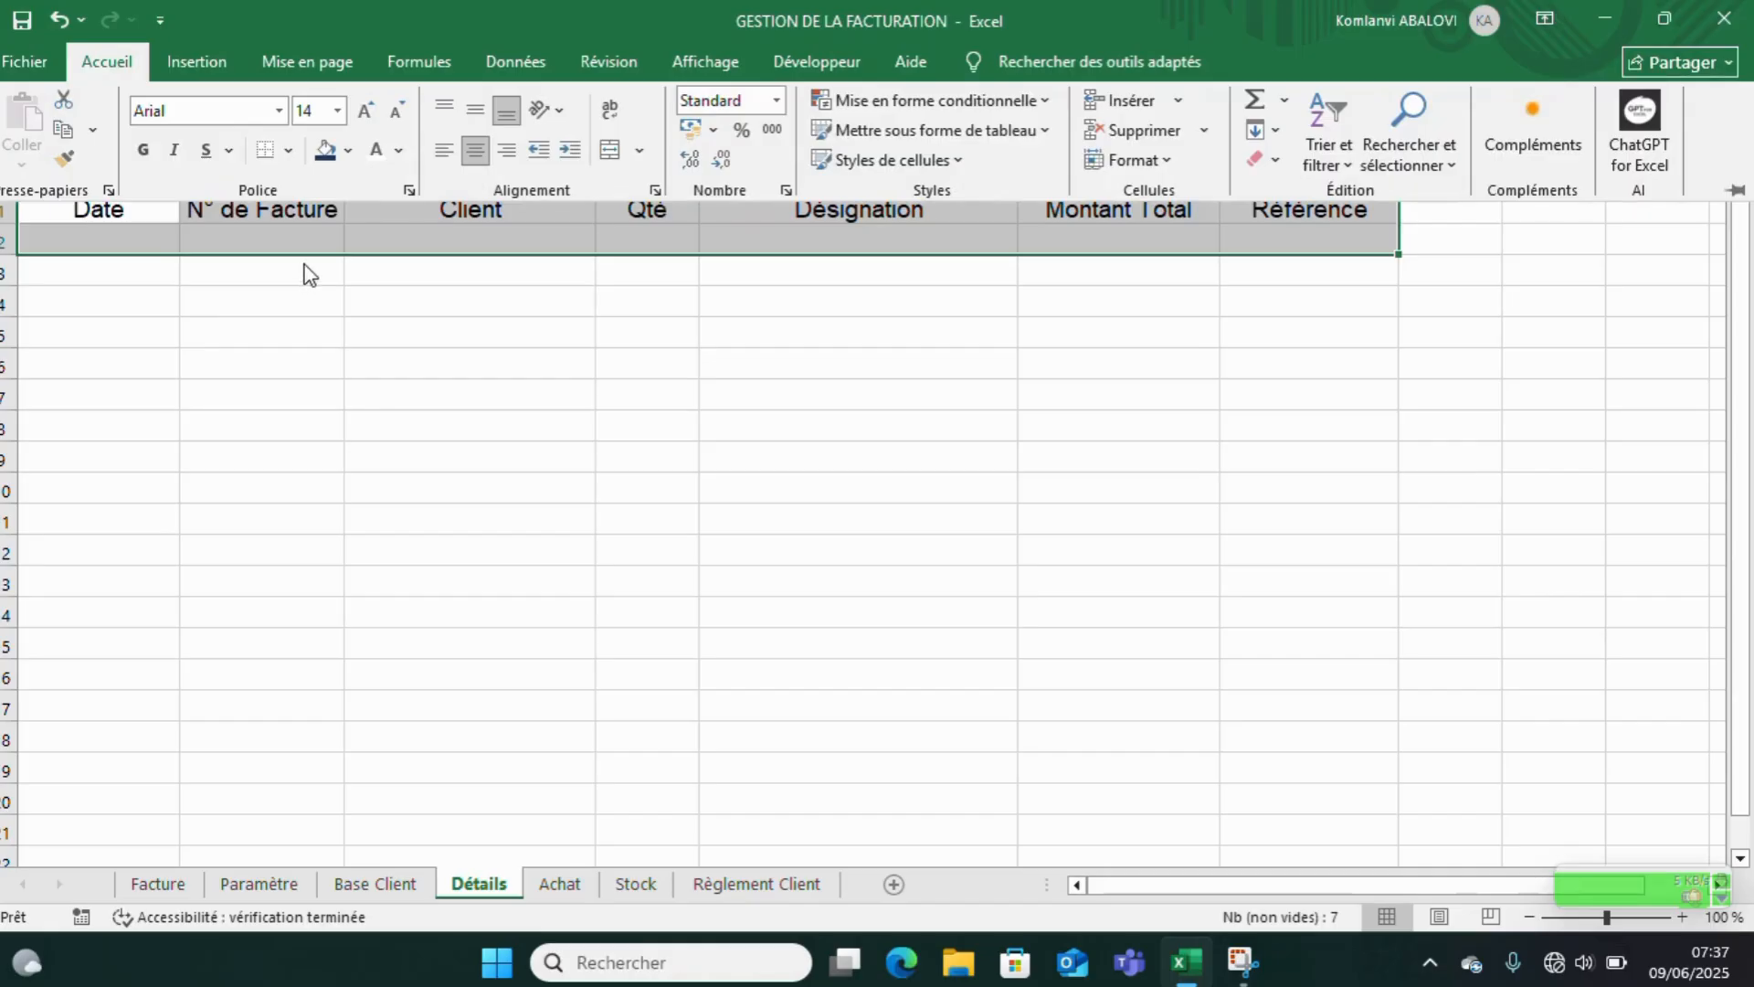
left_click(913, 130)
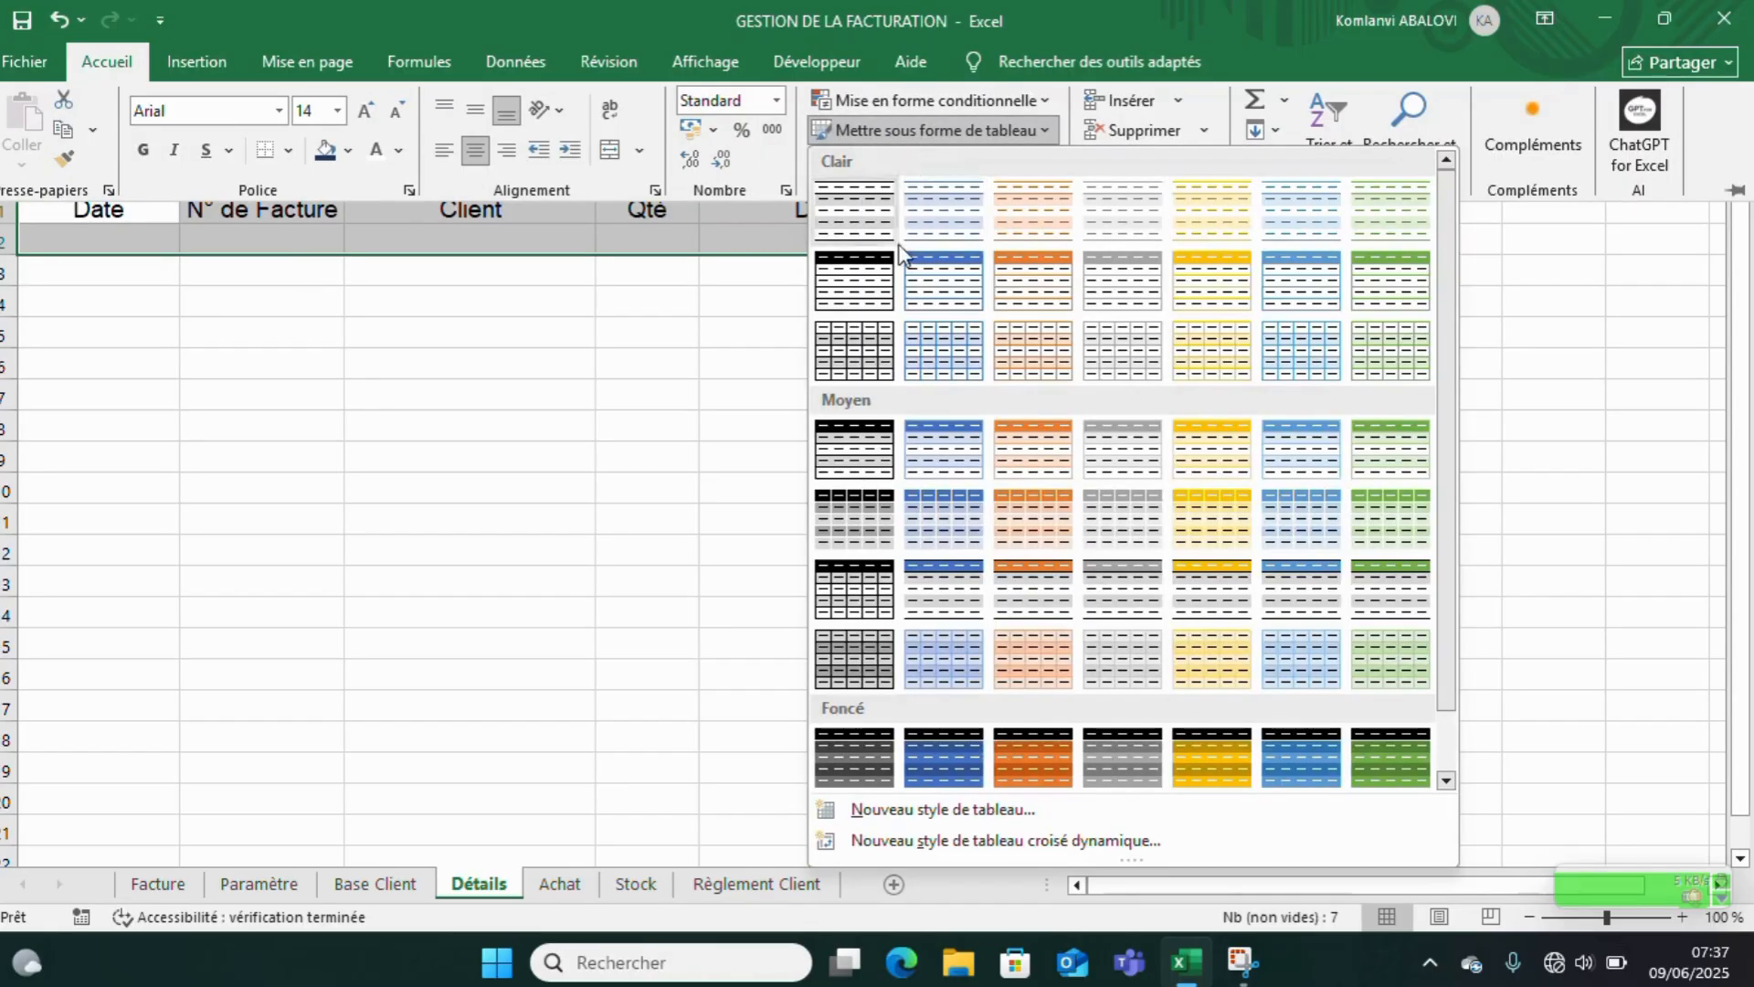
left_click(848, 287)
left_click(625, 461)
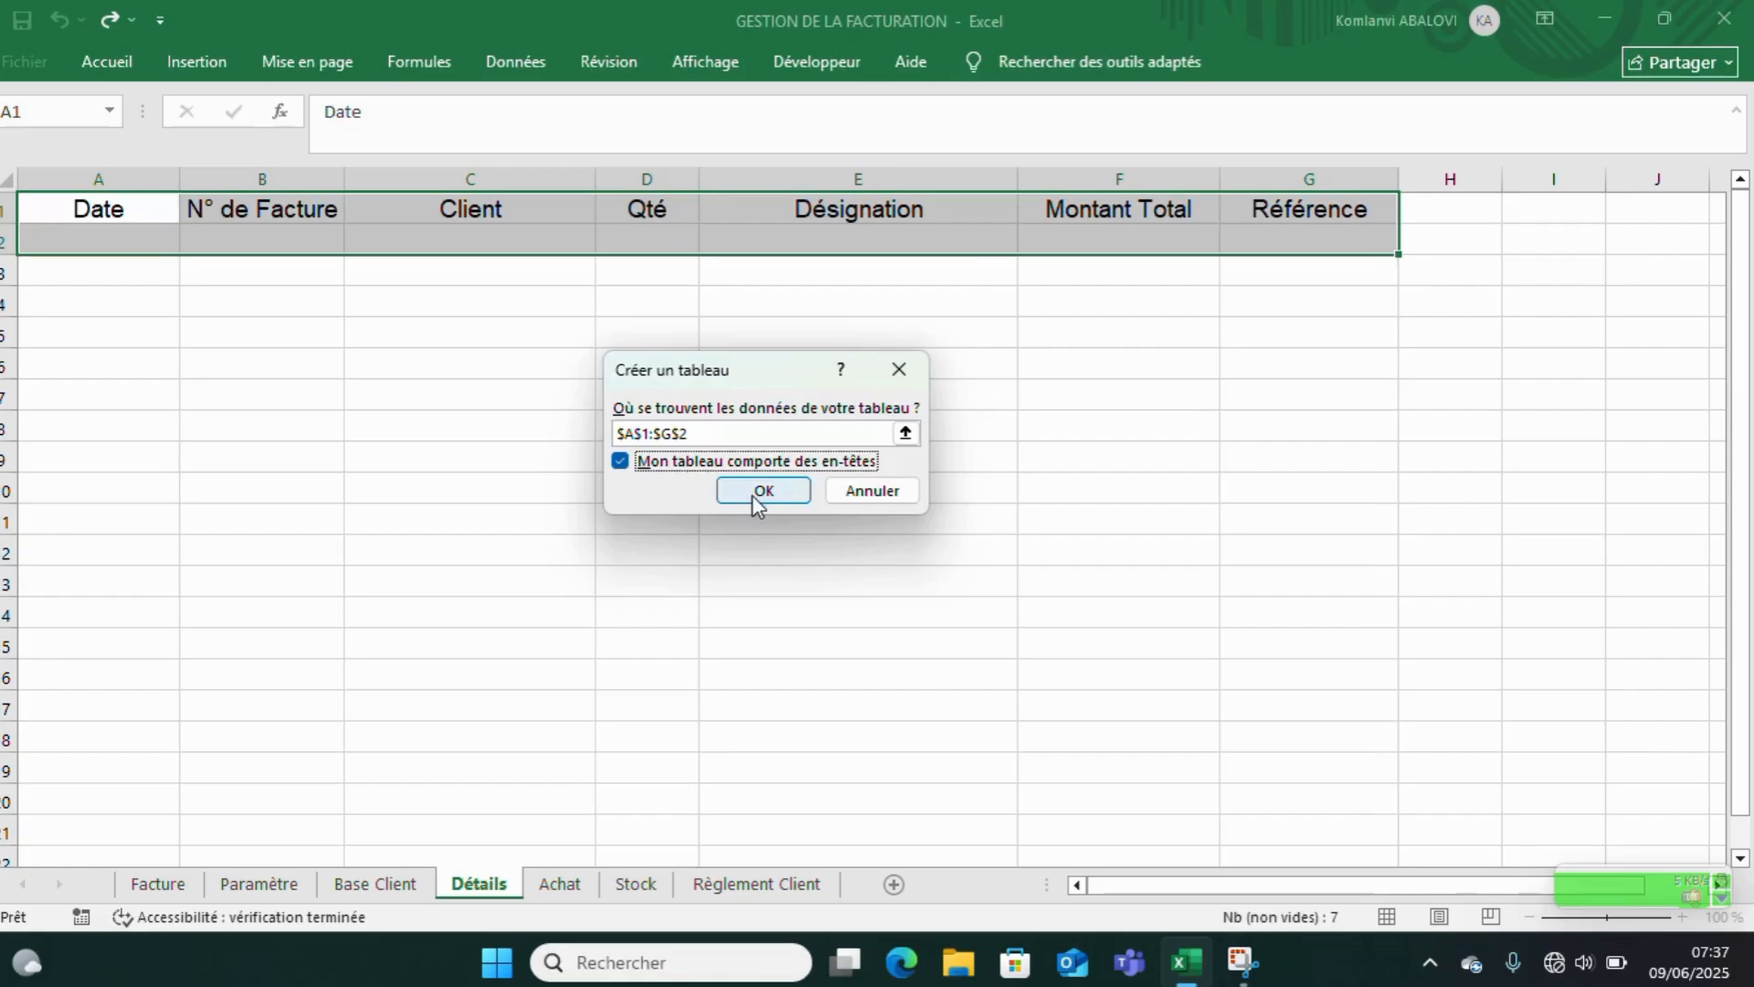
left_click(758, 491)
- Hide the gridlines on the Détails sheet
left_click(471, 382)
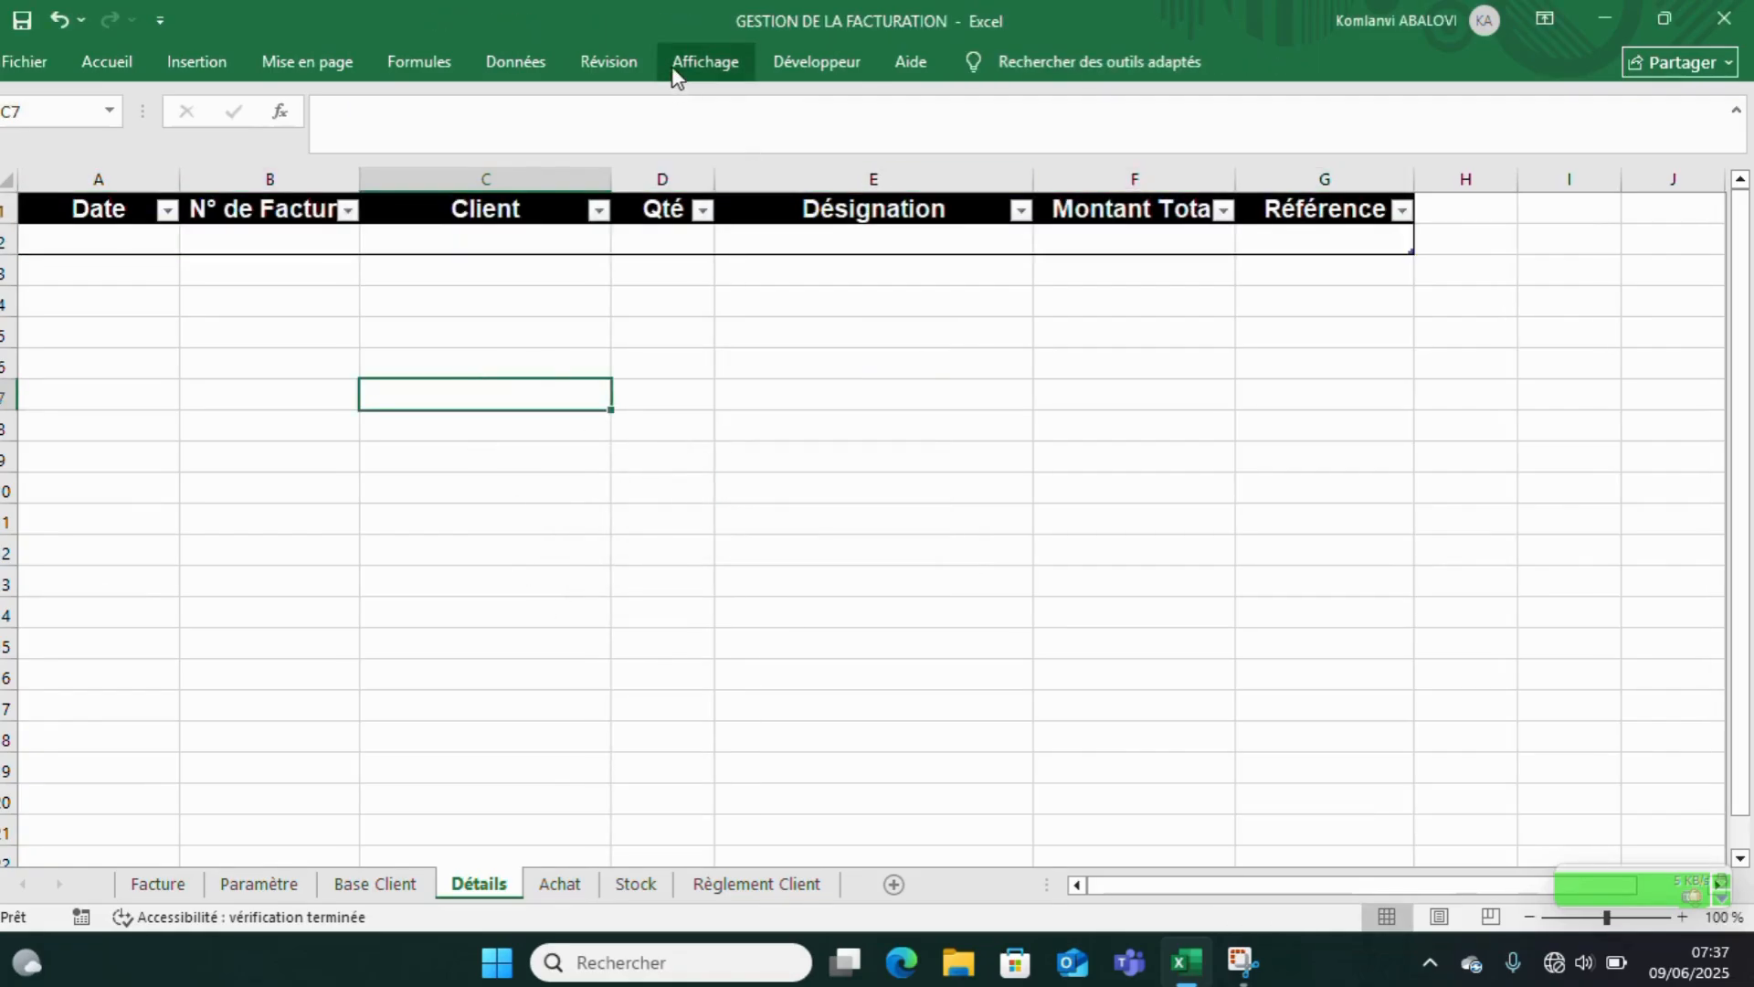
left_click(705, 62)
left_click(317, 130)
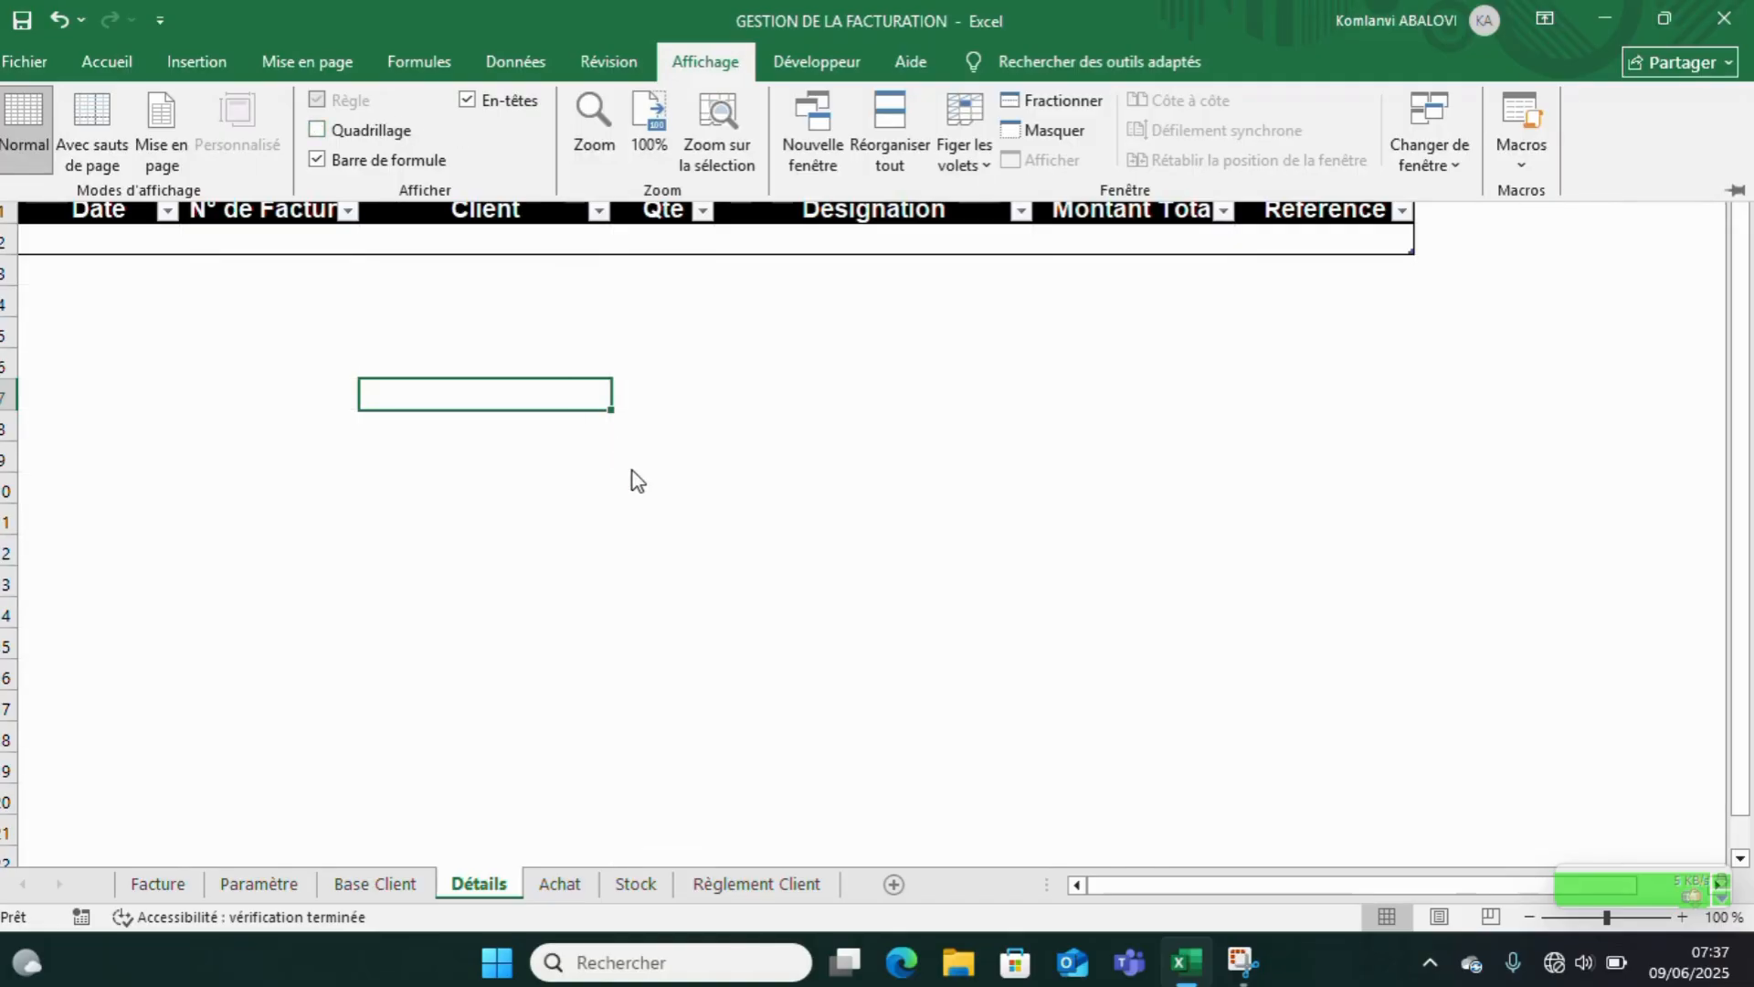
- Review the purchase table on the Achat sheet and the inventory columns on the Stock sheet
left_click(571, 884)
left_click(369, 358)
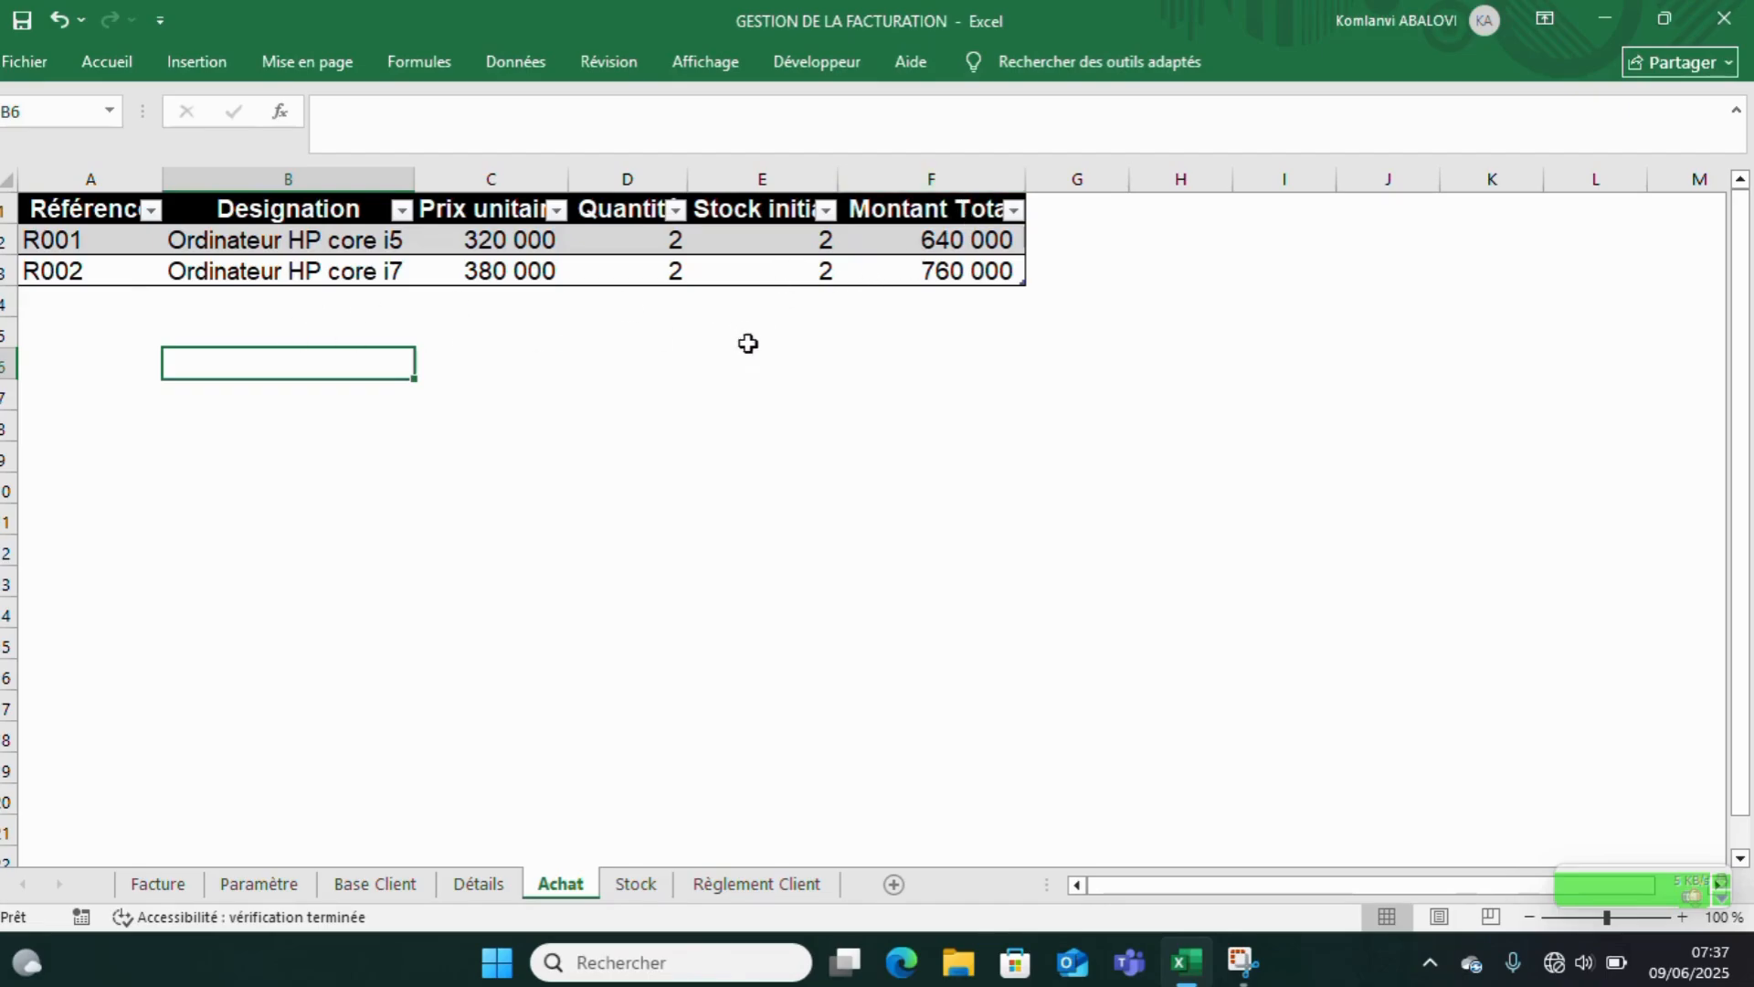
left_click(639, 885)
left_click(118, 403)
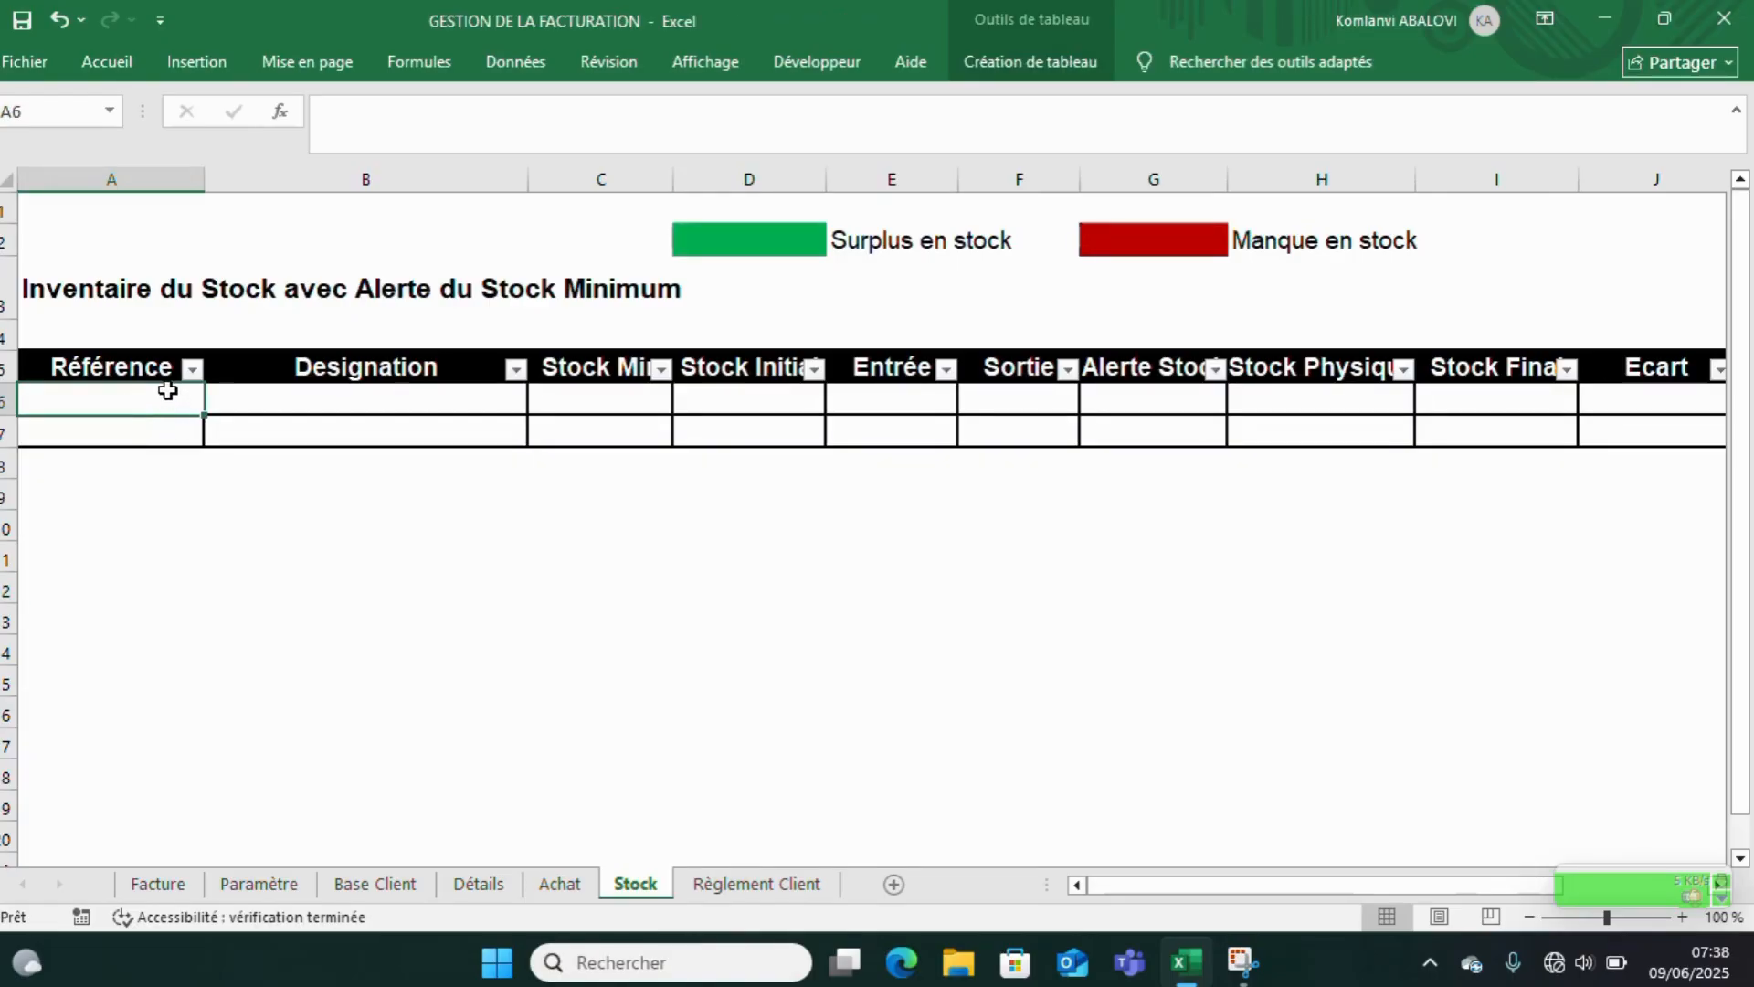
left_click(305, 403)
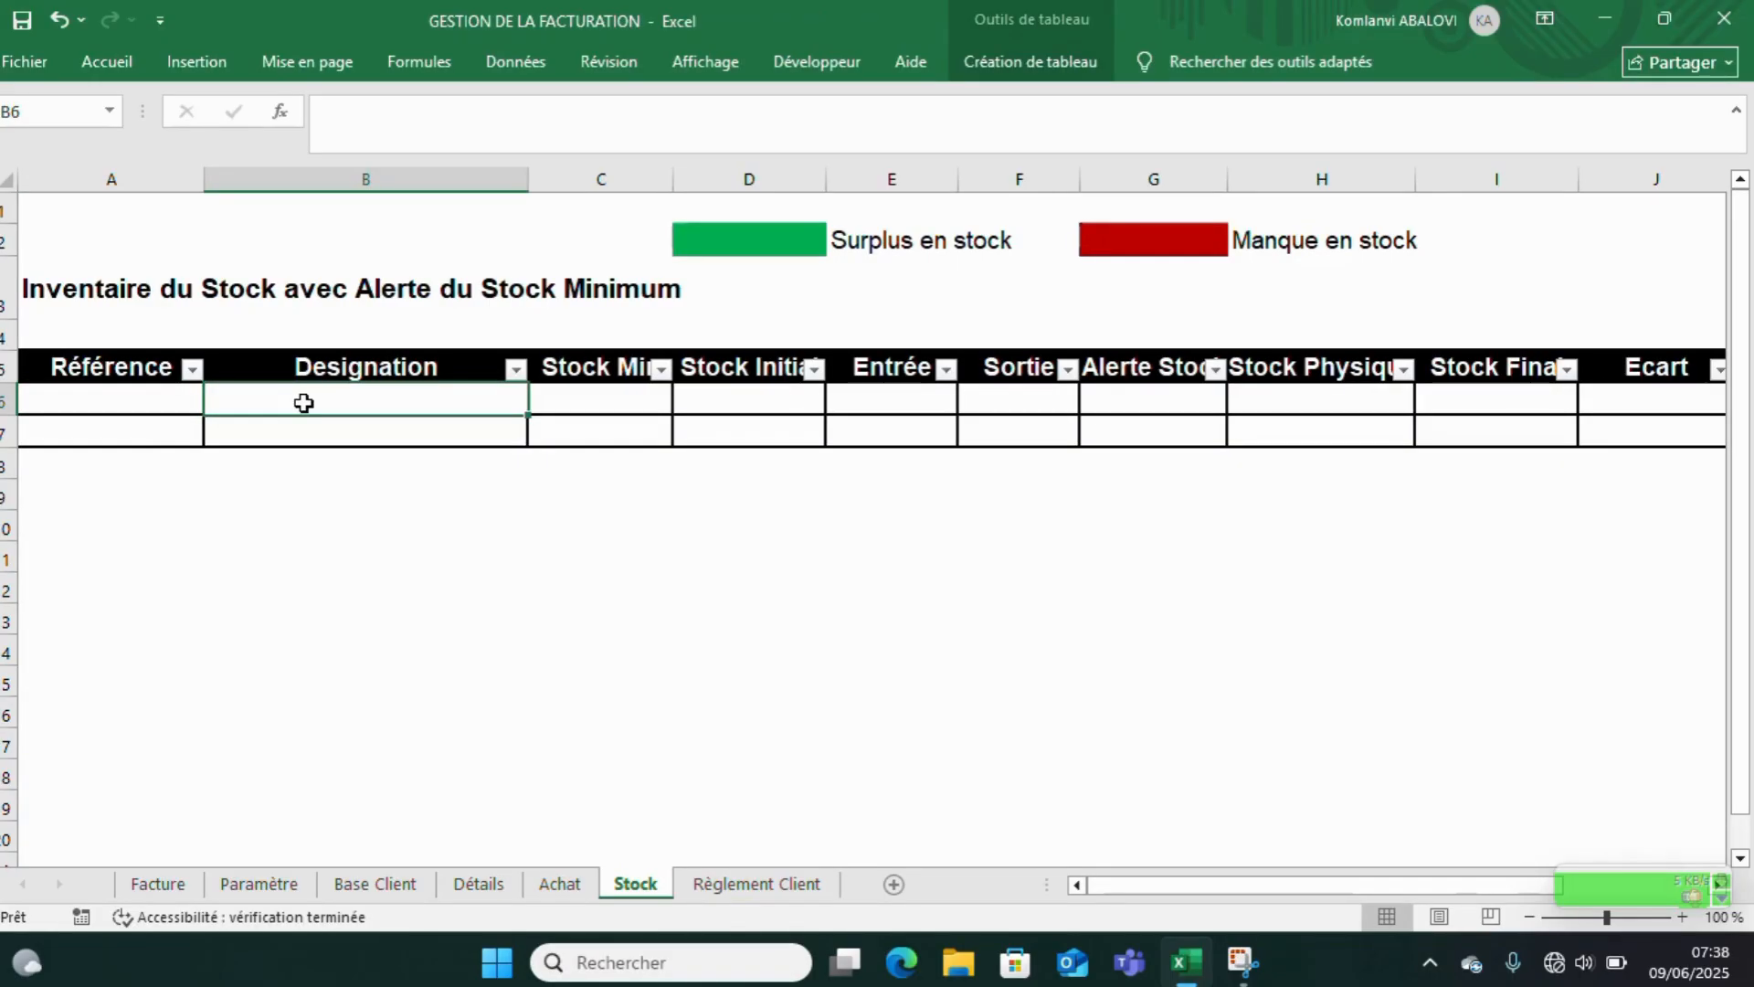
left_click(138, 409)
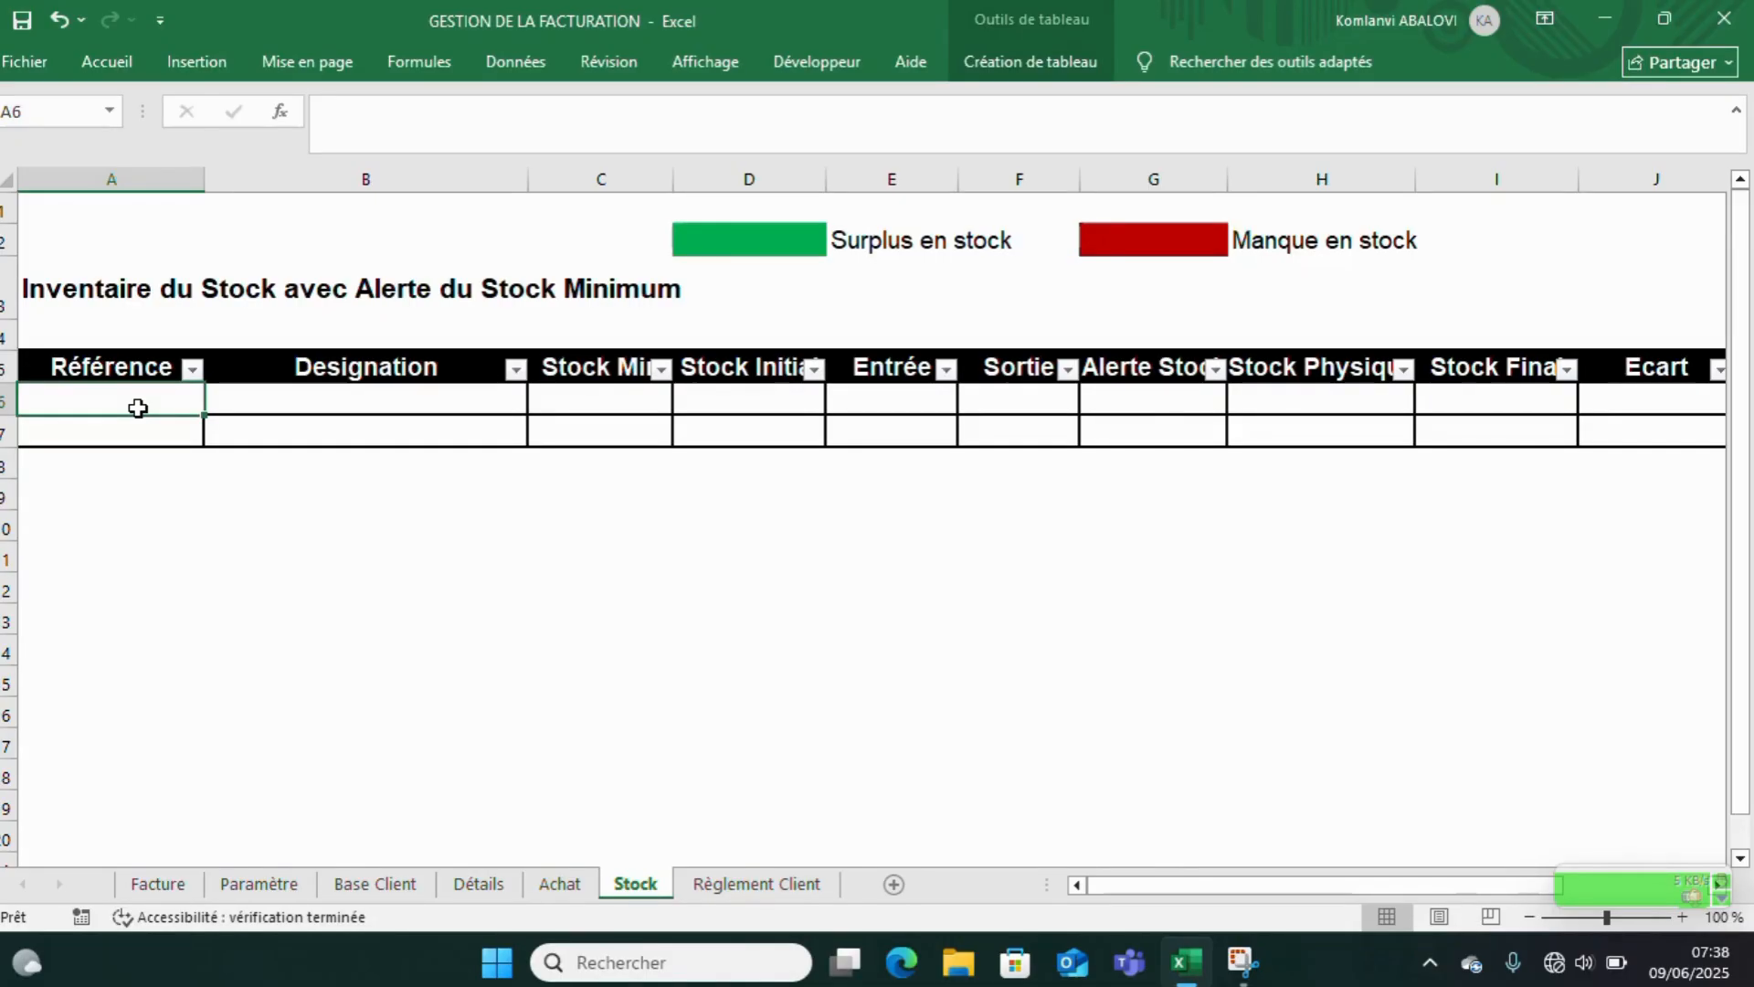
left_click(865, 406)
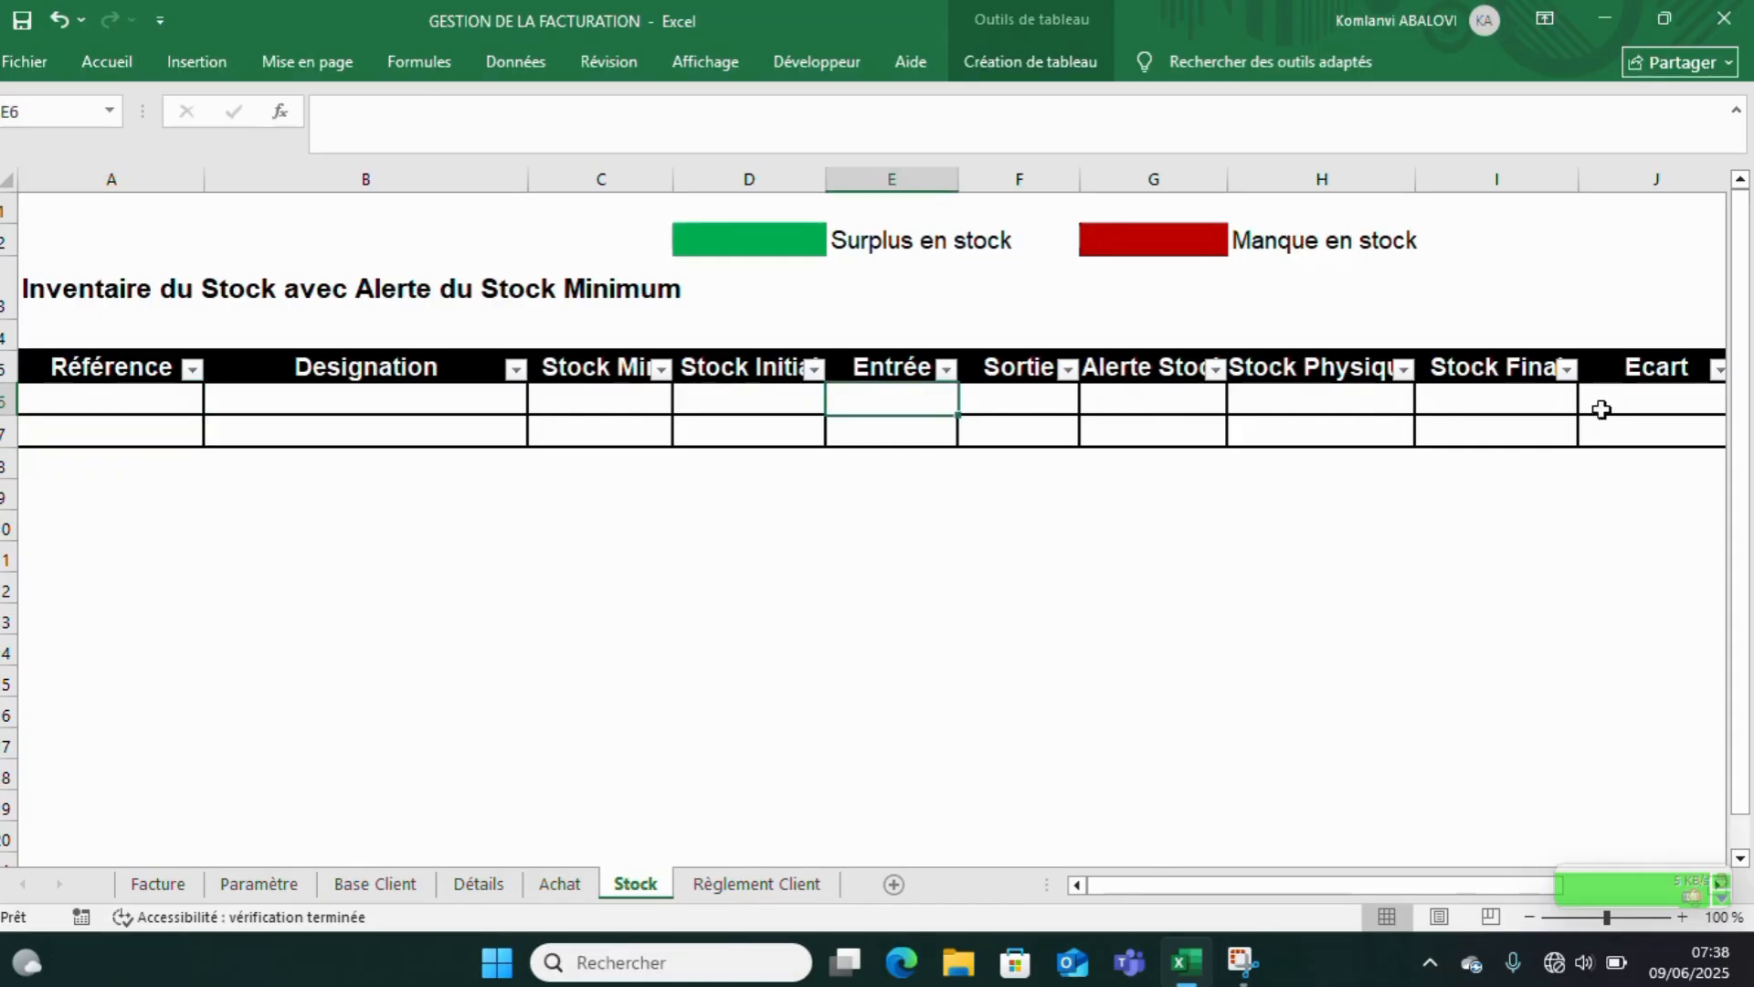
- Clear the sample payment record from range B6:F7 of the Règlement Client sheet
left_click(775, 893)
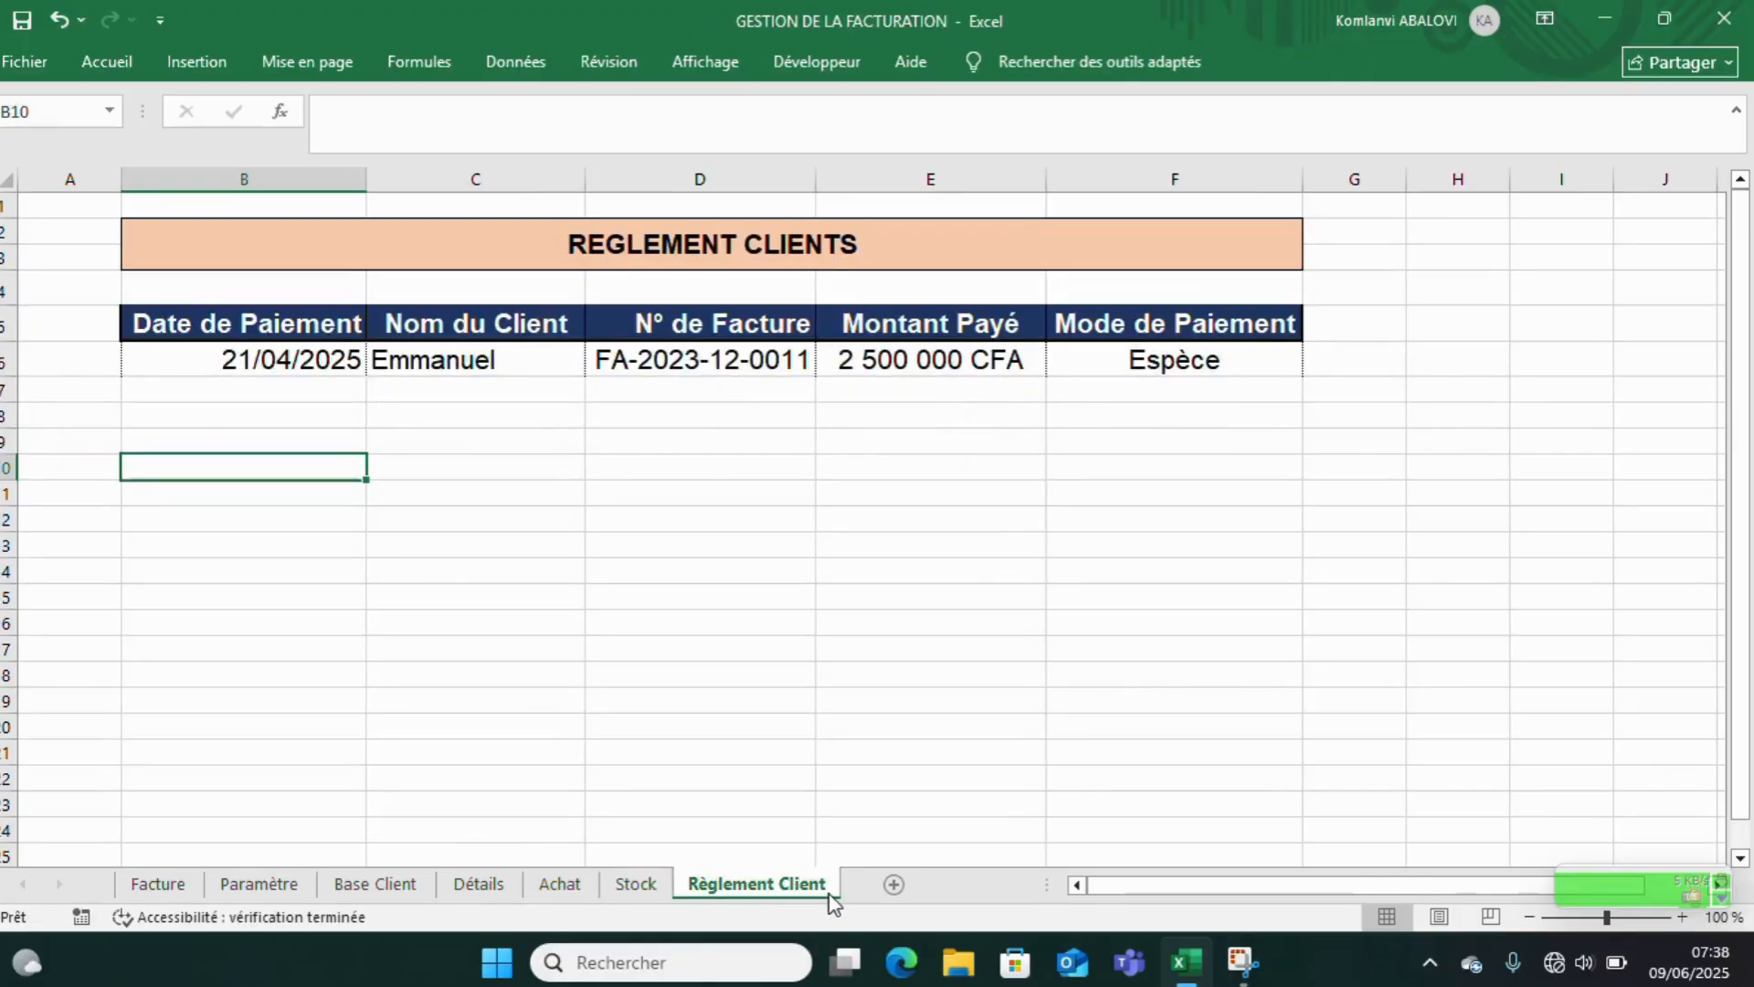
left_click_drag(290, 351, 1149, 385)
key("Delete")
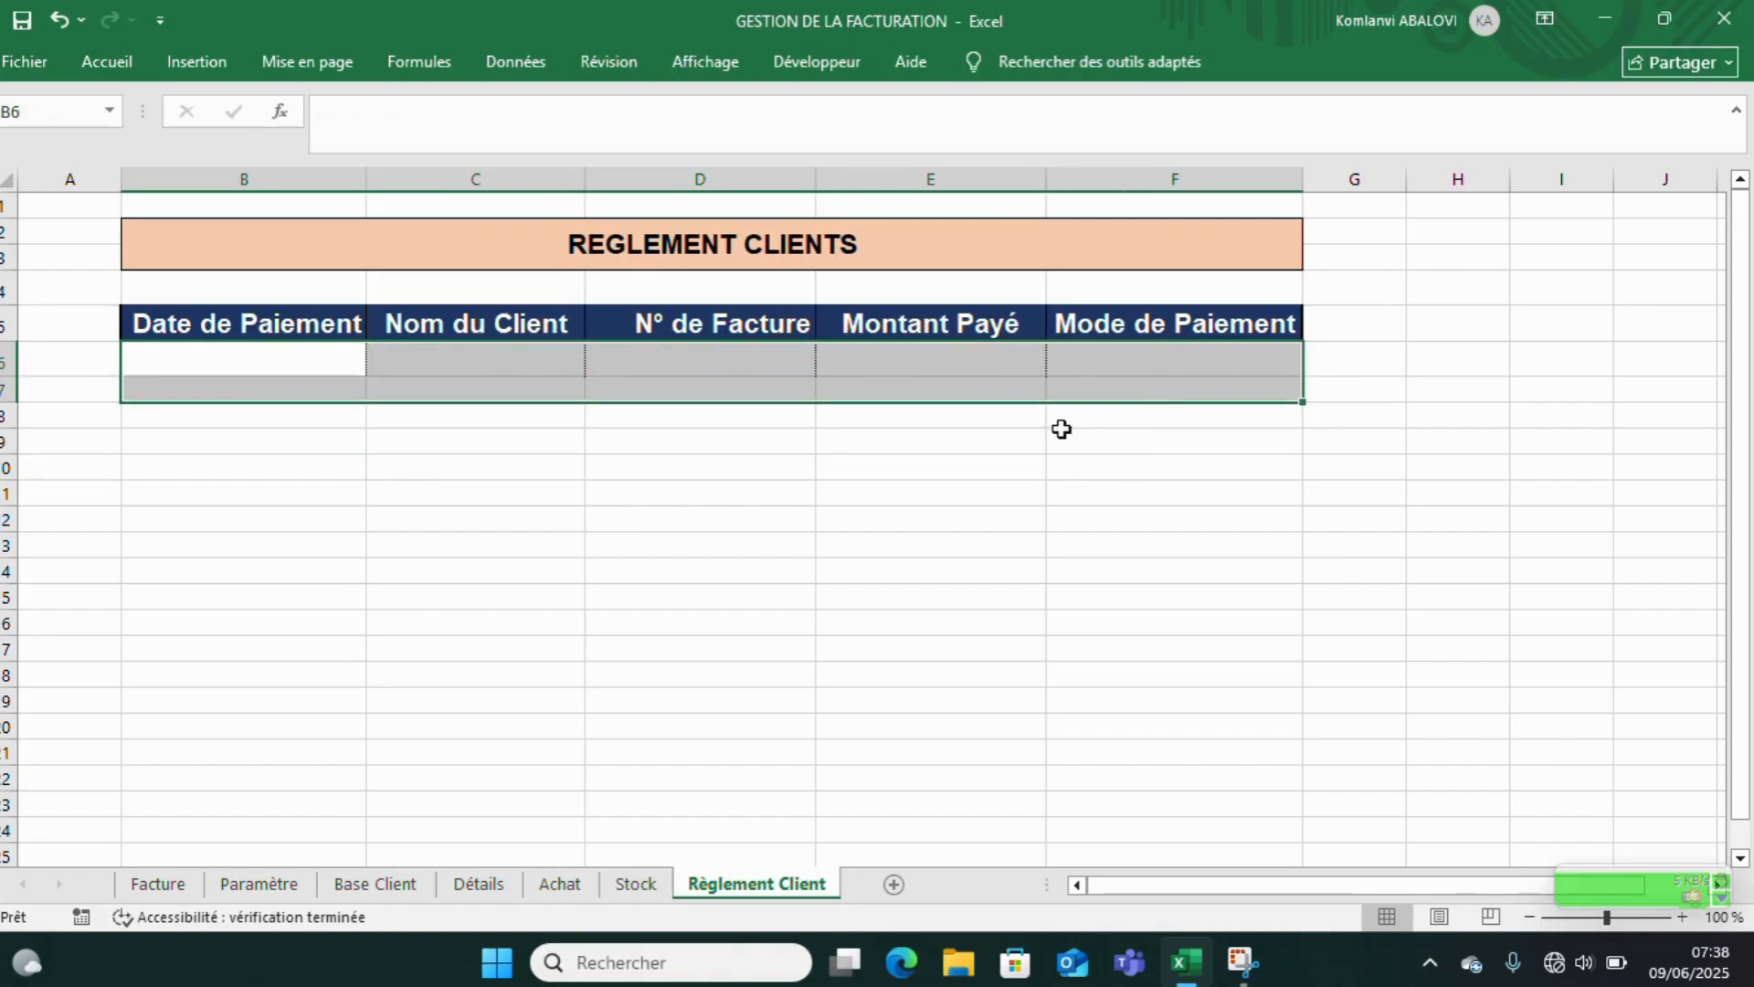
- Hide the gridlines on the Règlement Client sheet
left_click(788, 495)
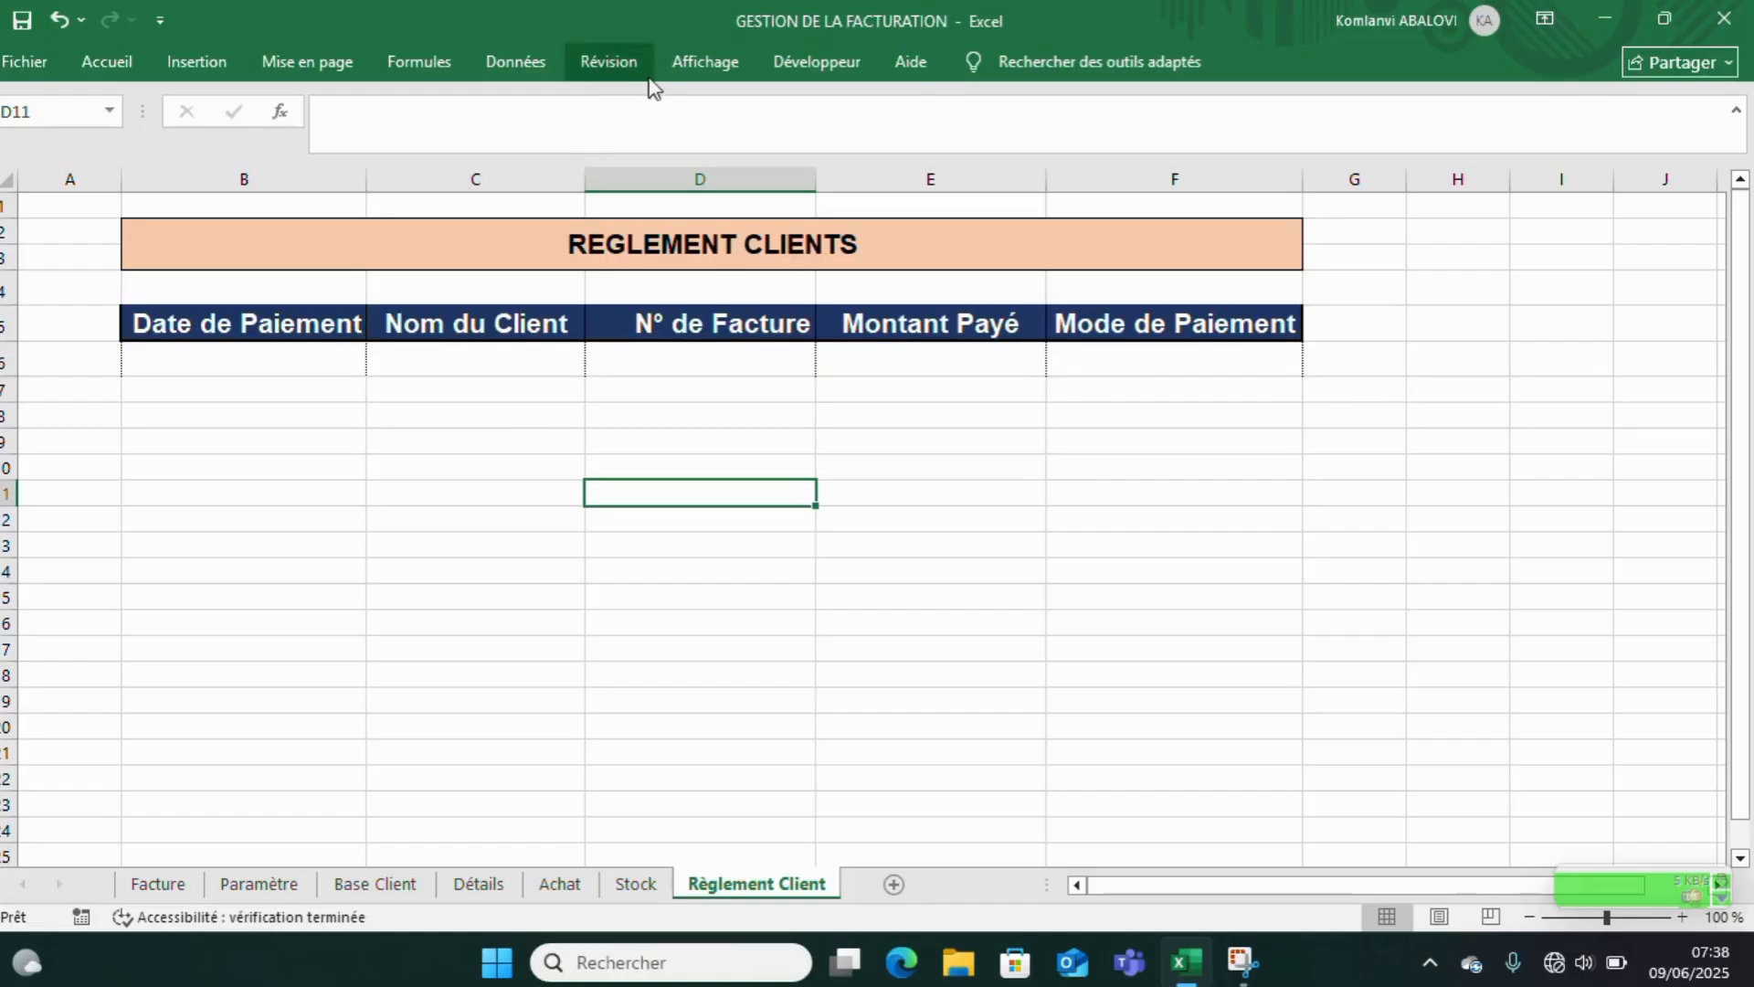
left_click(699, 62)
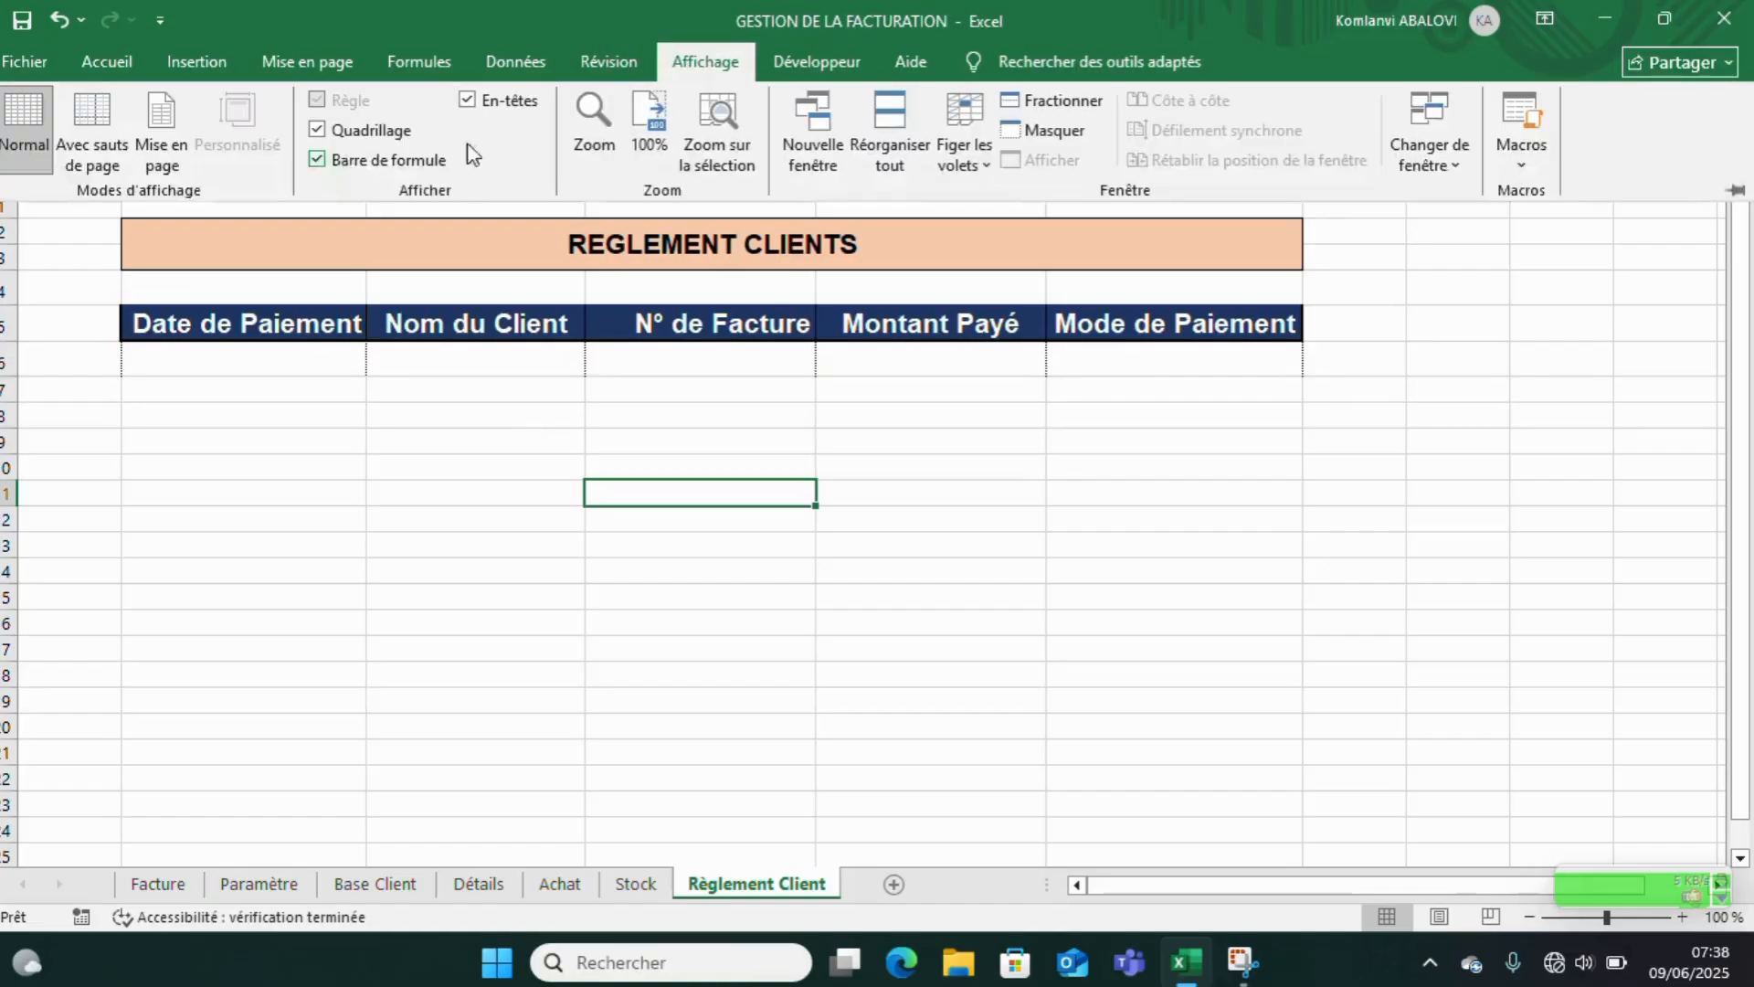
left_click(318, 133)
- Check the Montant Réglé column on the Base Client sheet
left_click(267, 368)
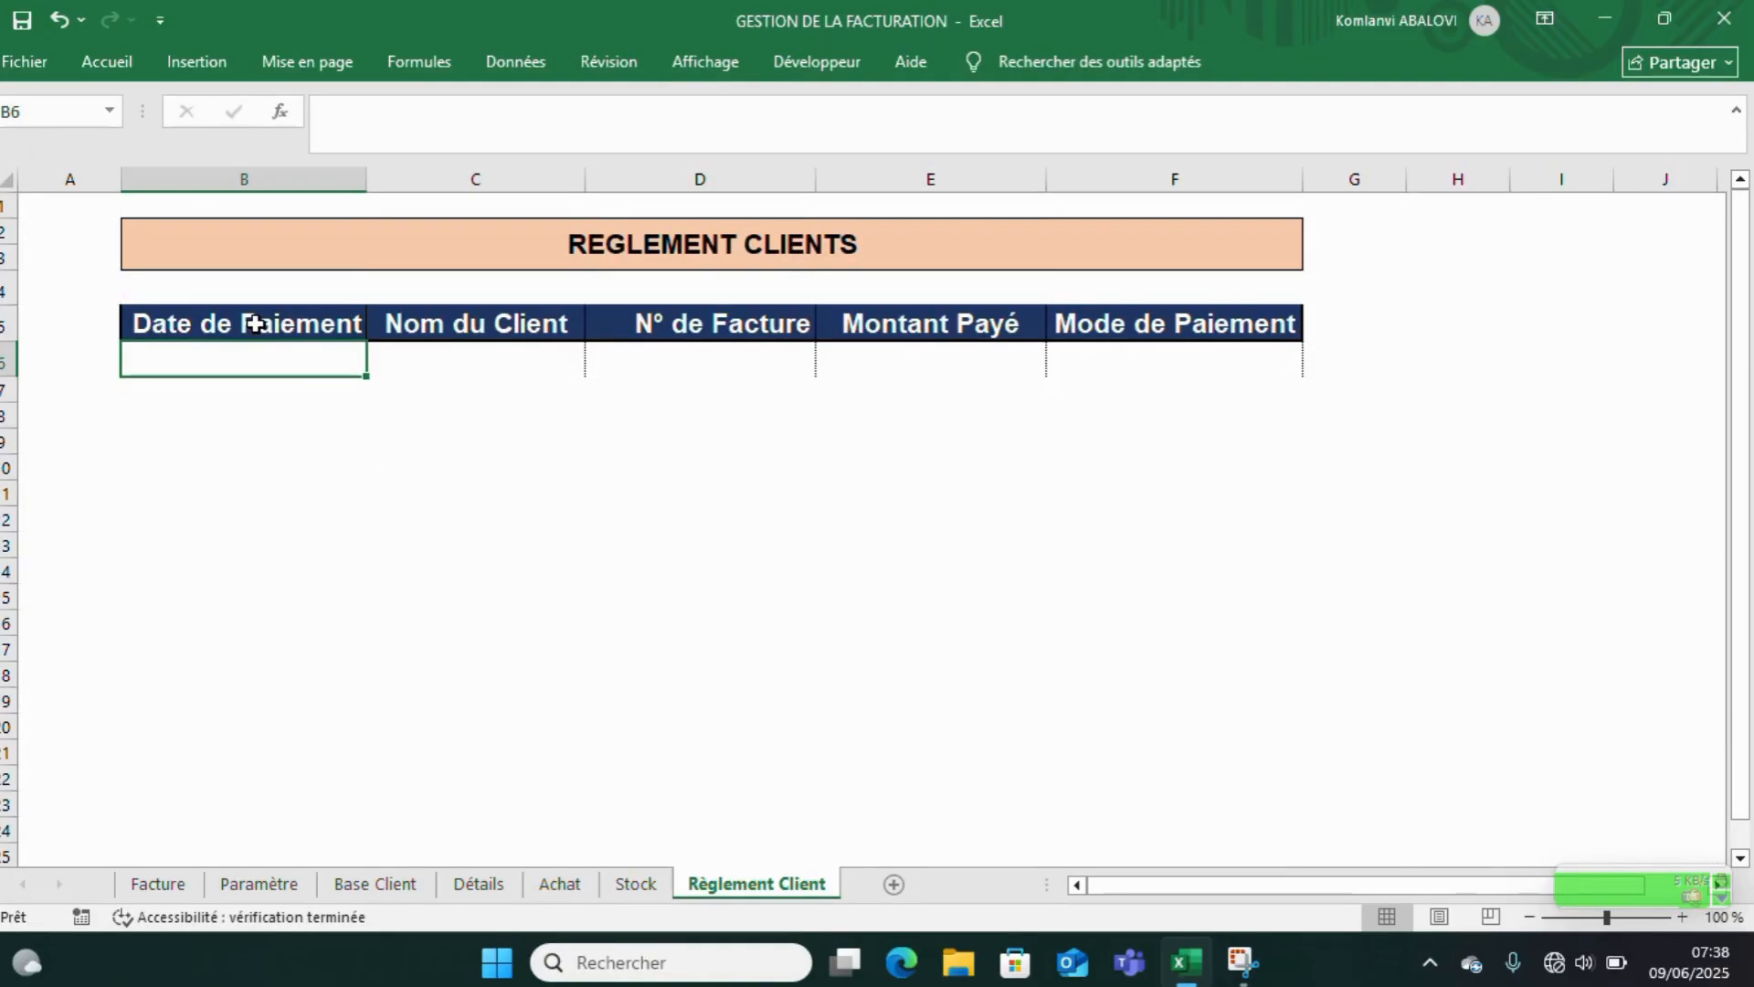
left_click_drag(254, 323, 795, 368)
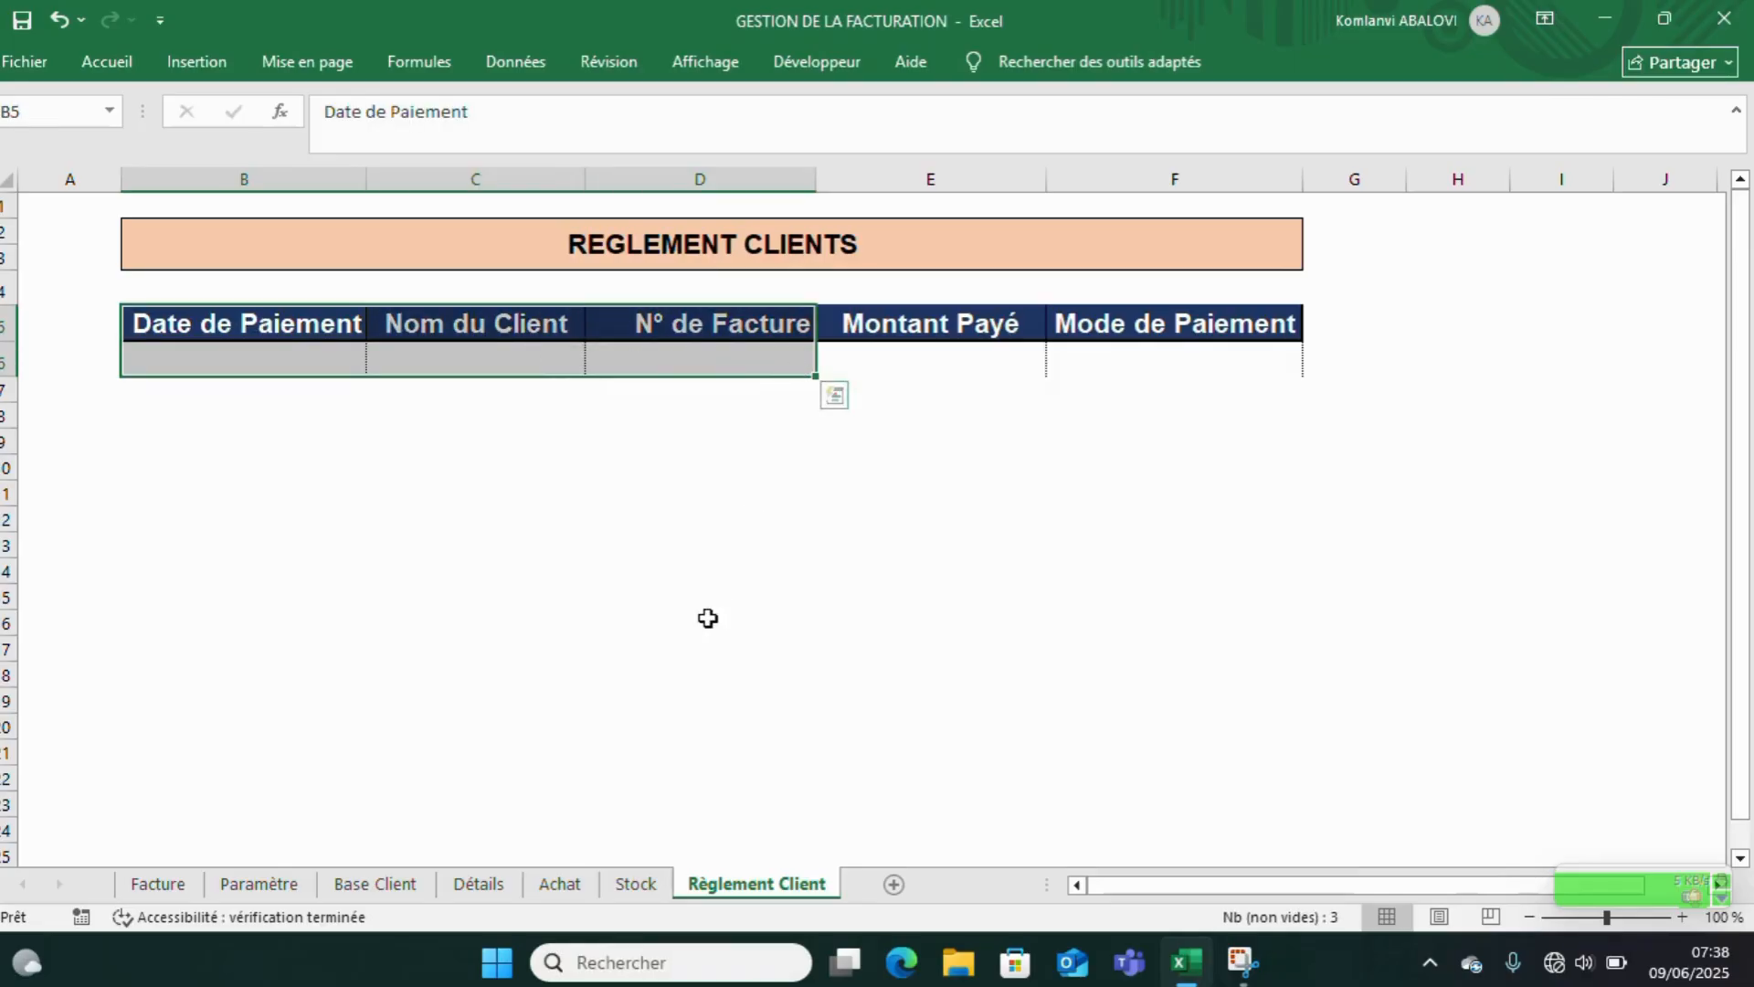
left_click(362, 888)
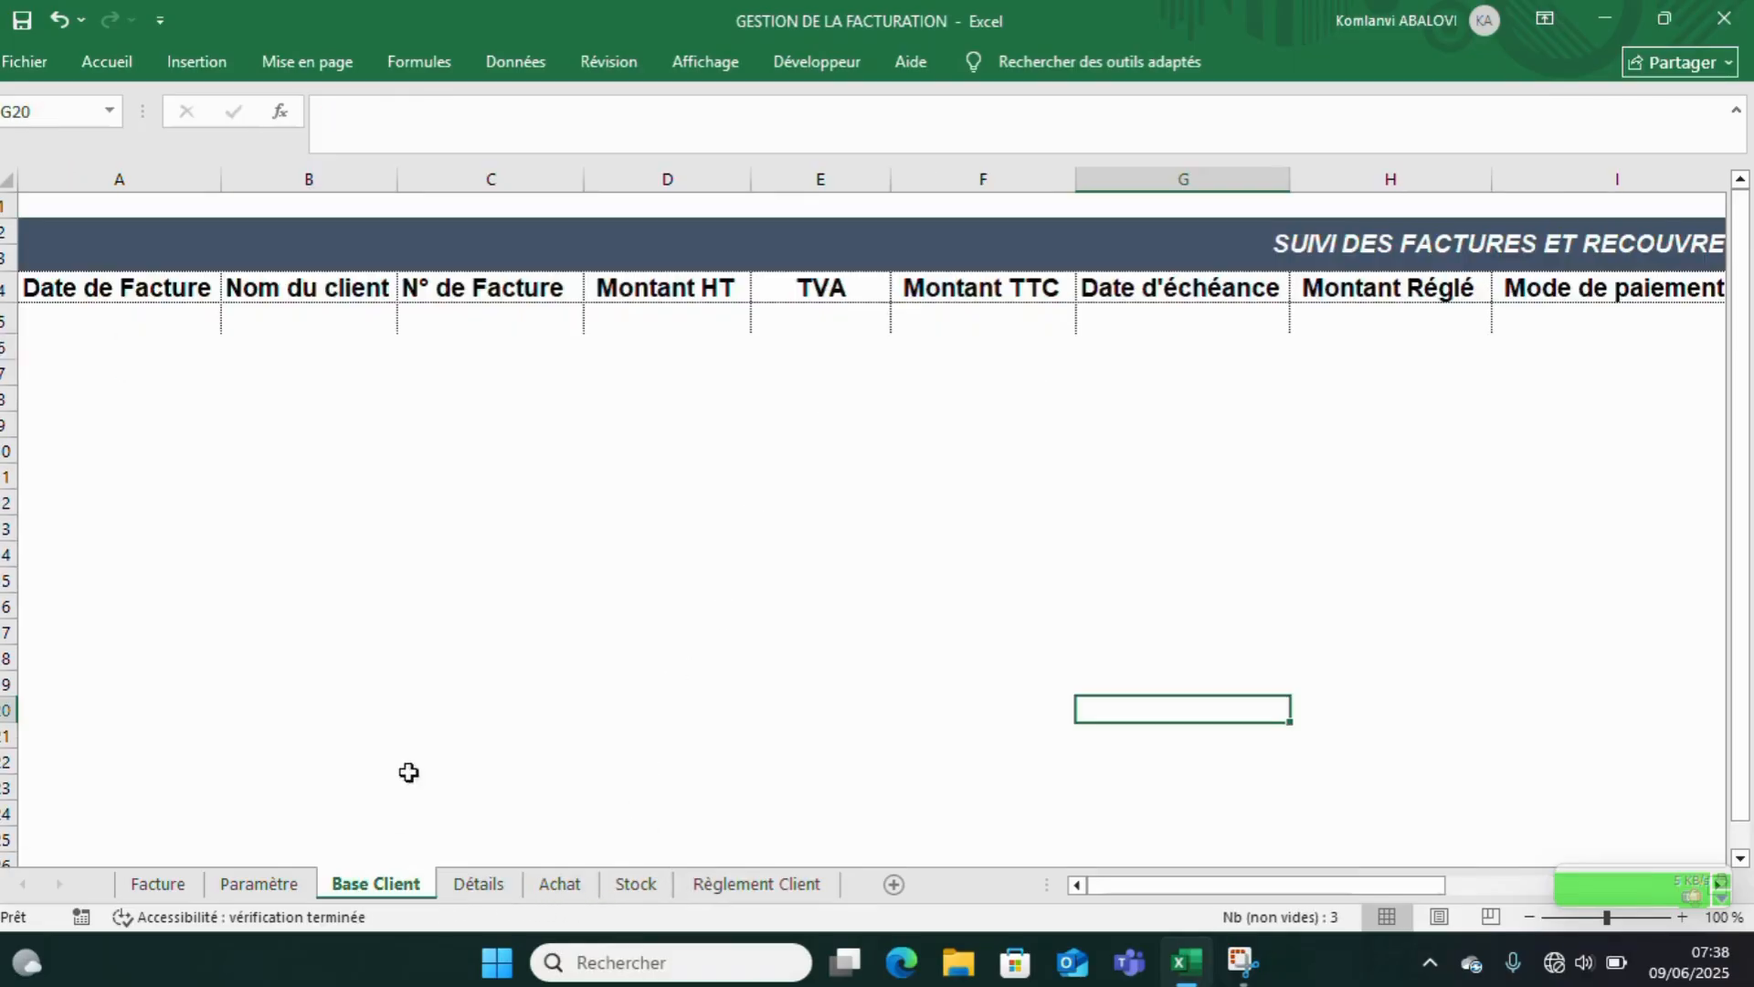
left_click(1345, 312)
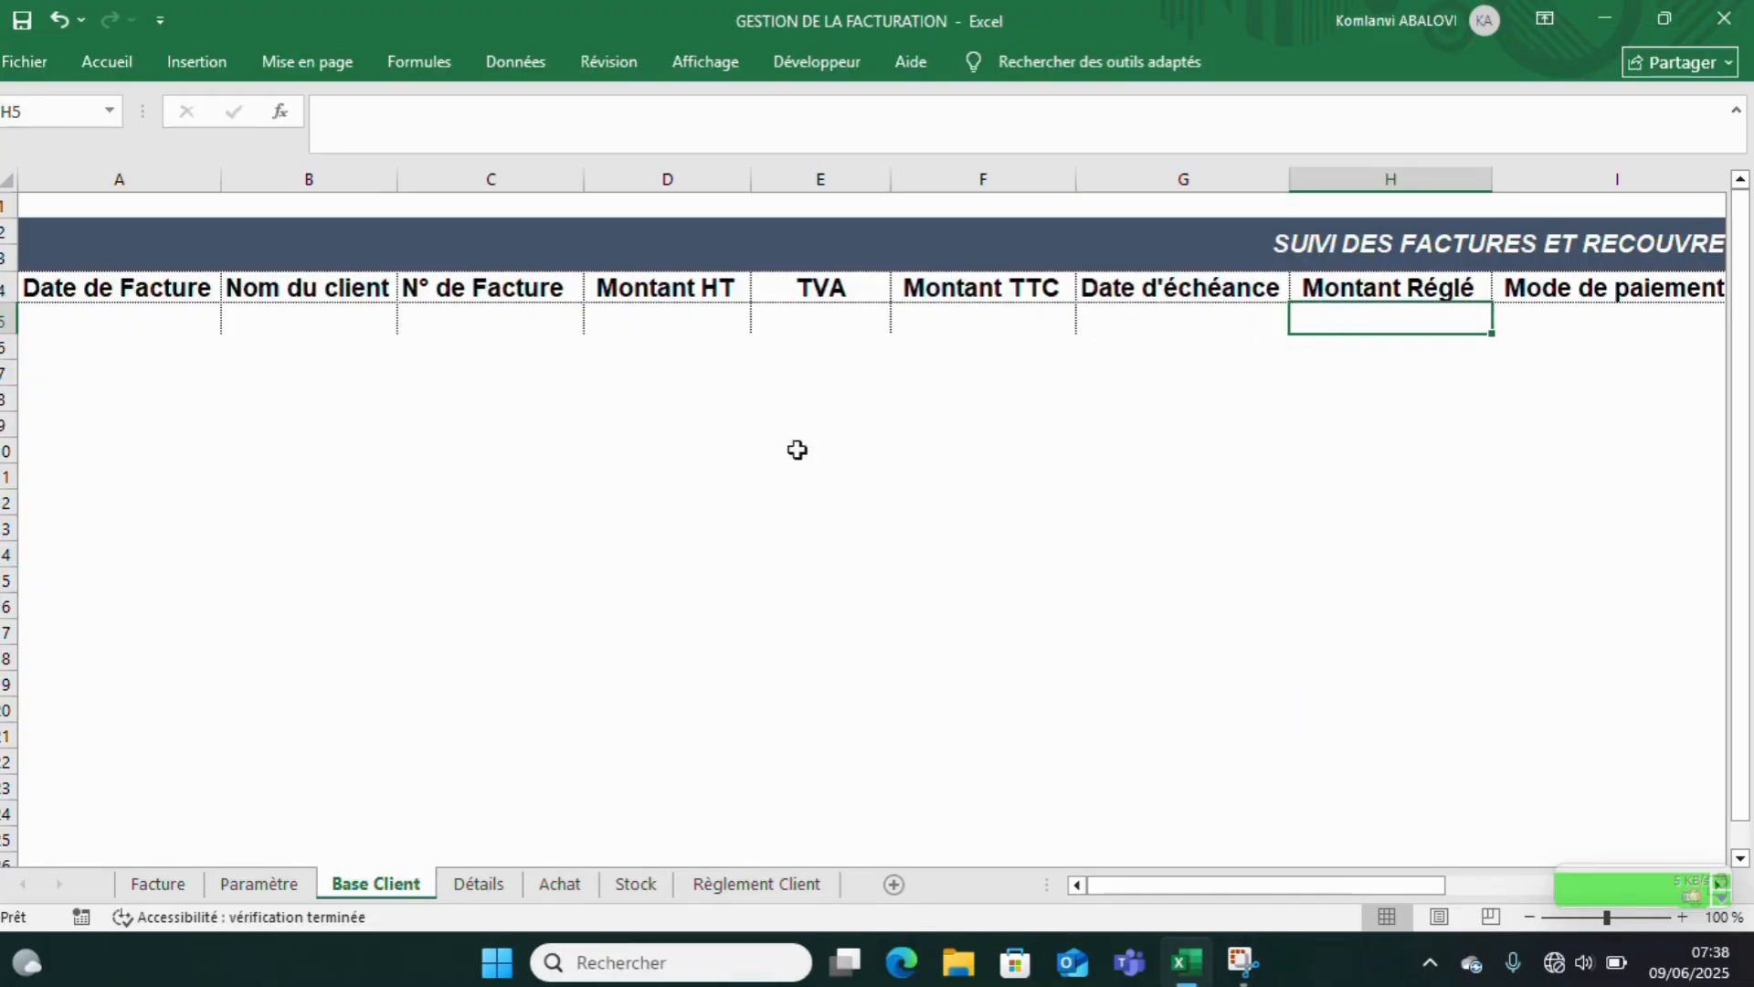
- Format range B5:F6 of the Règlement Client sheet as a table with headers, using the light black style with cell borders
left_click(691, 887)
left_click_drag(228, 333, 1148, 376)
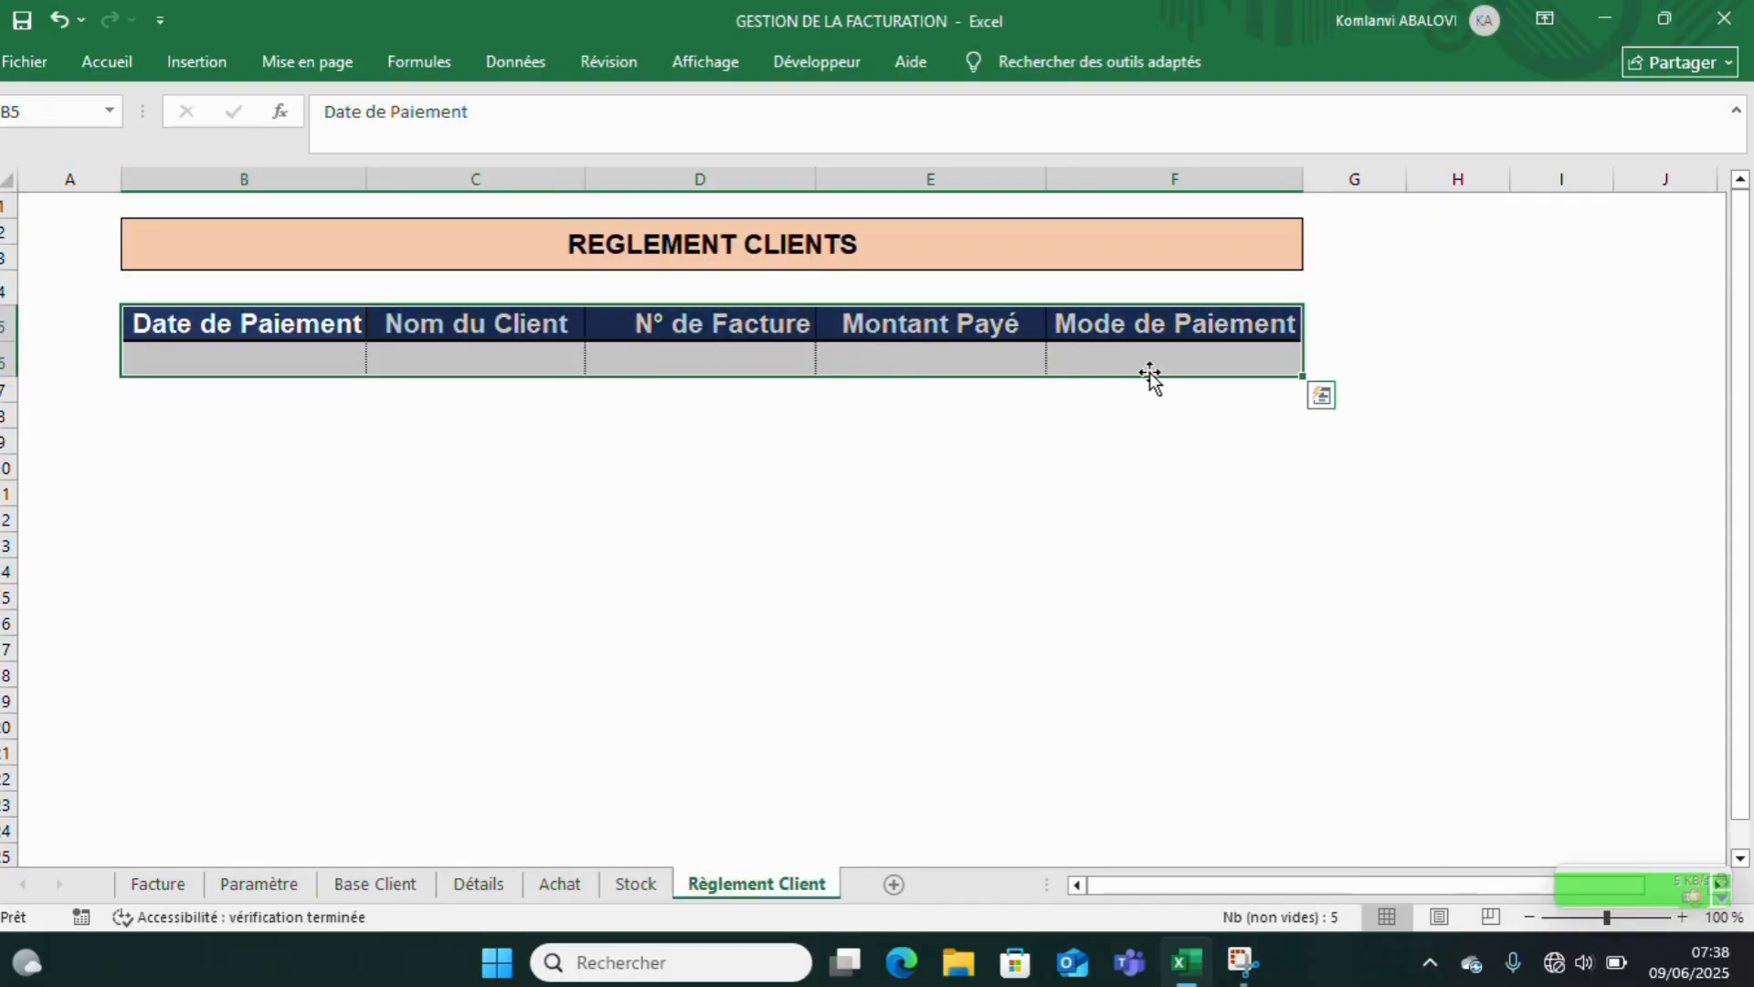
left_click(110, 61)
left_click(945, 134)
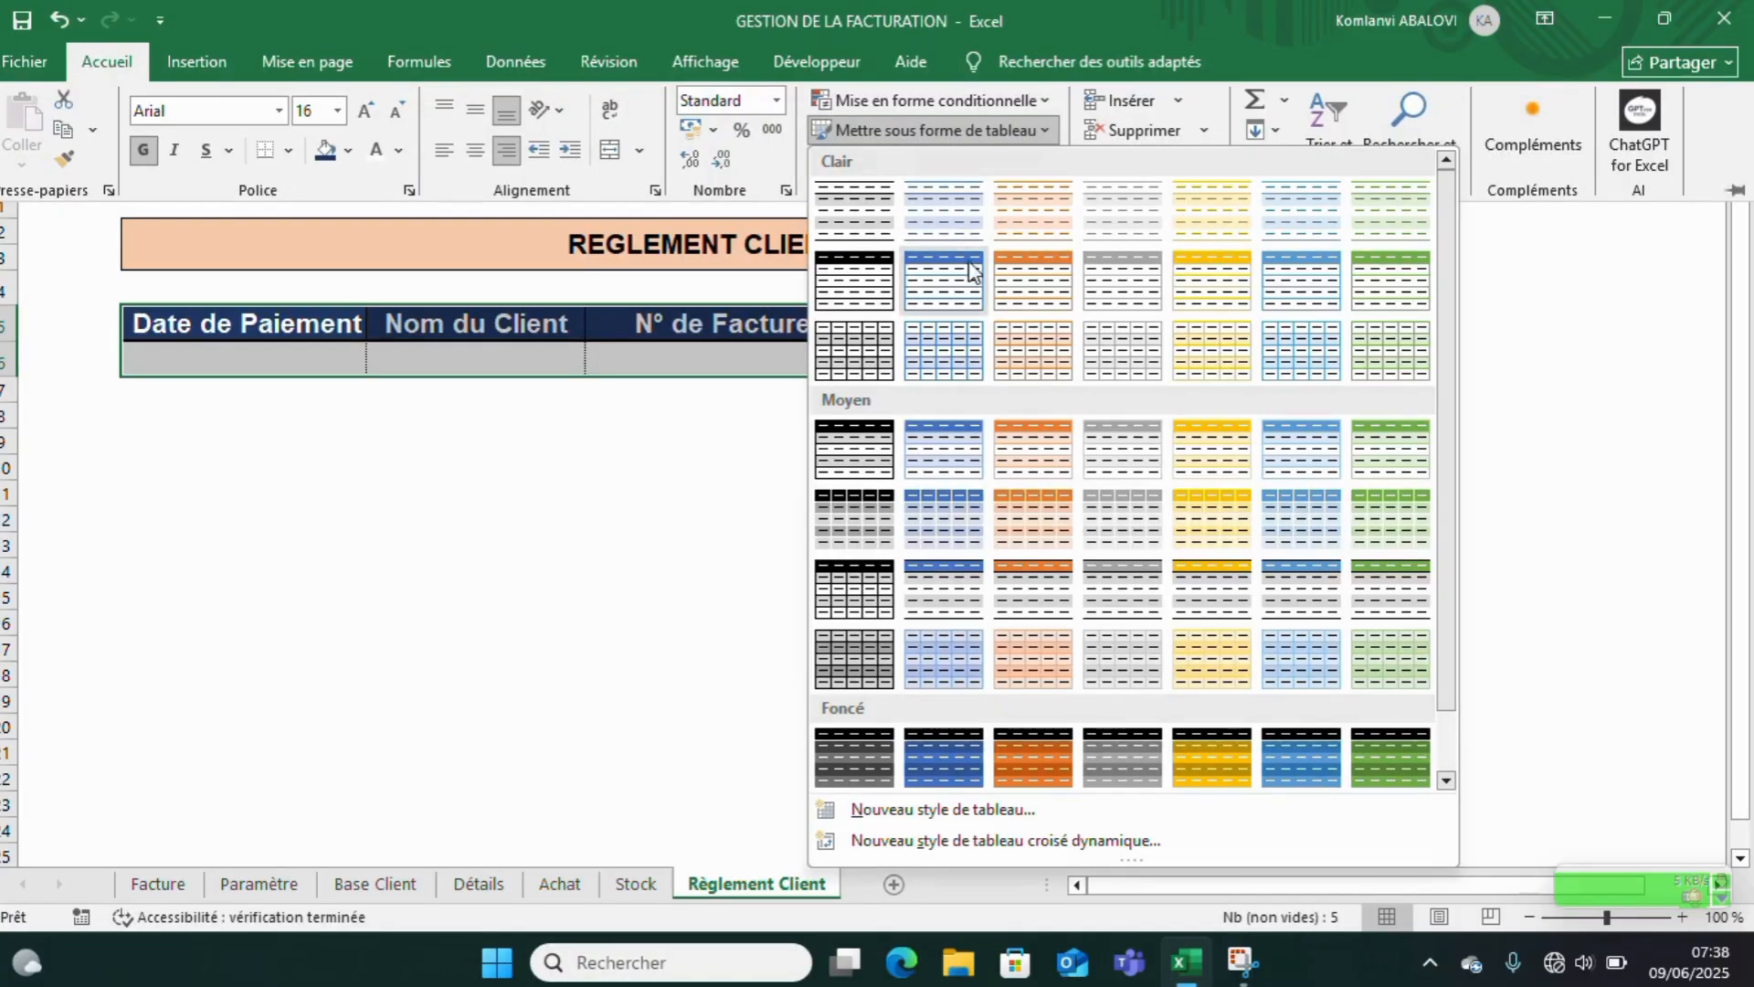
left_click(880, 360)
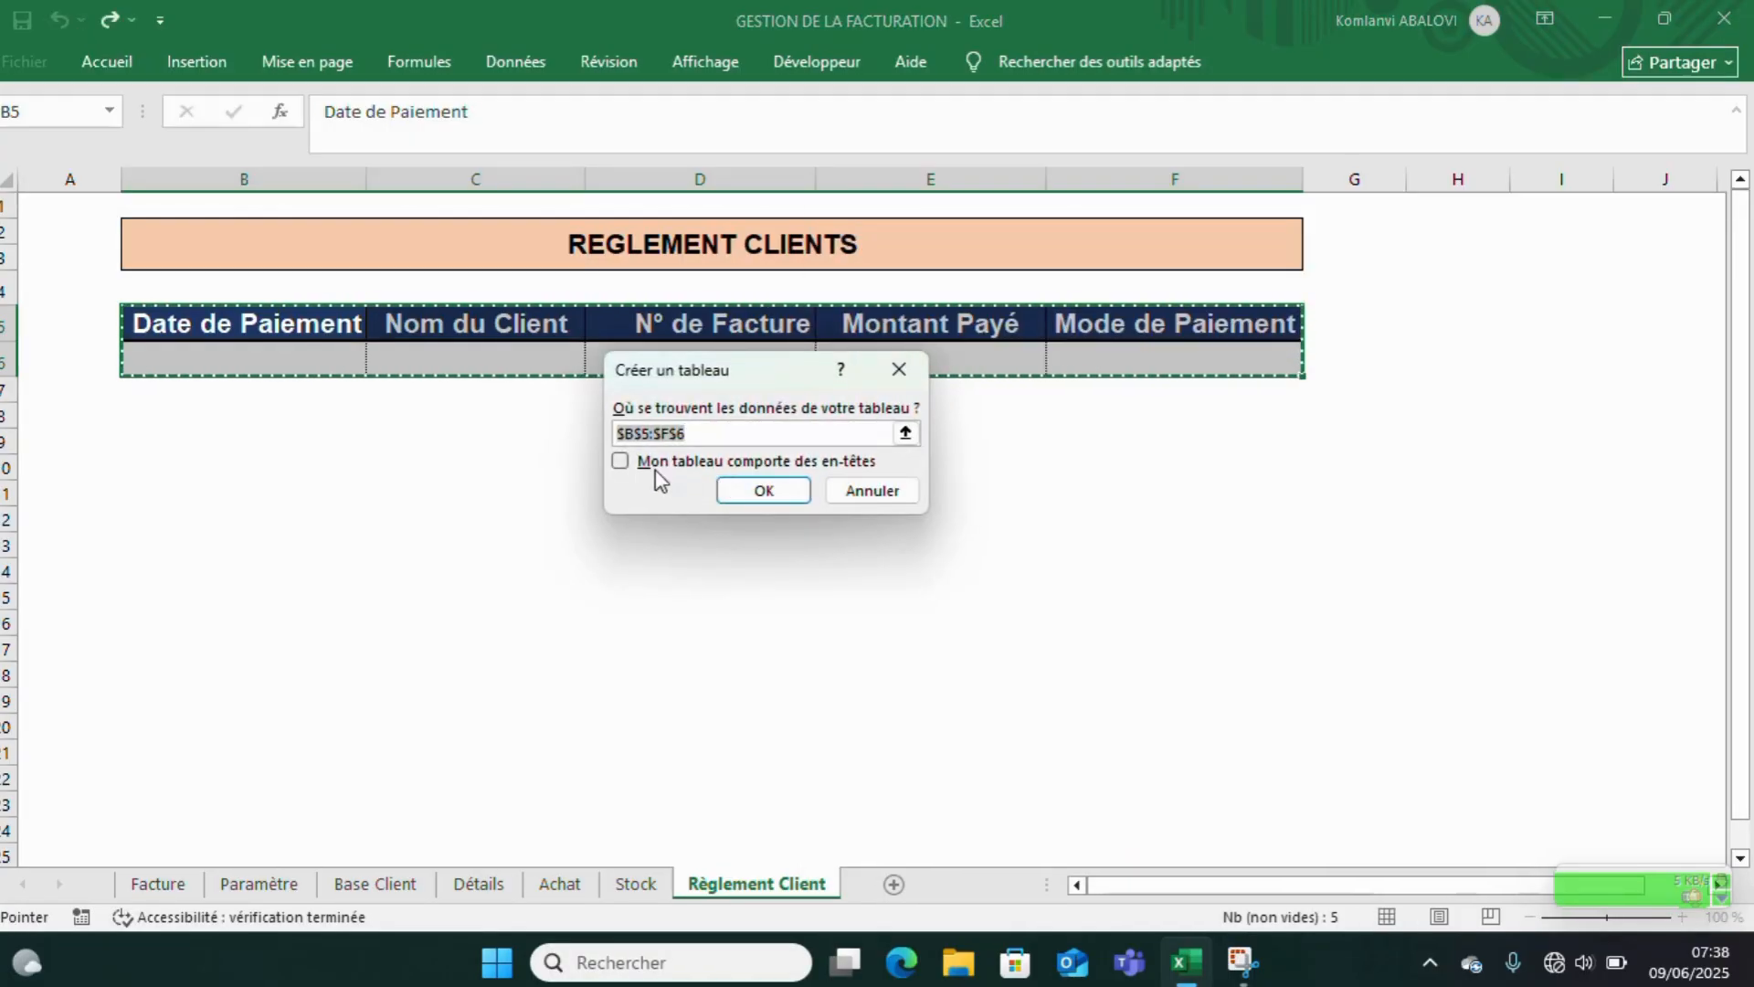
left_click(620, 461)
left_click(764, 491)
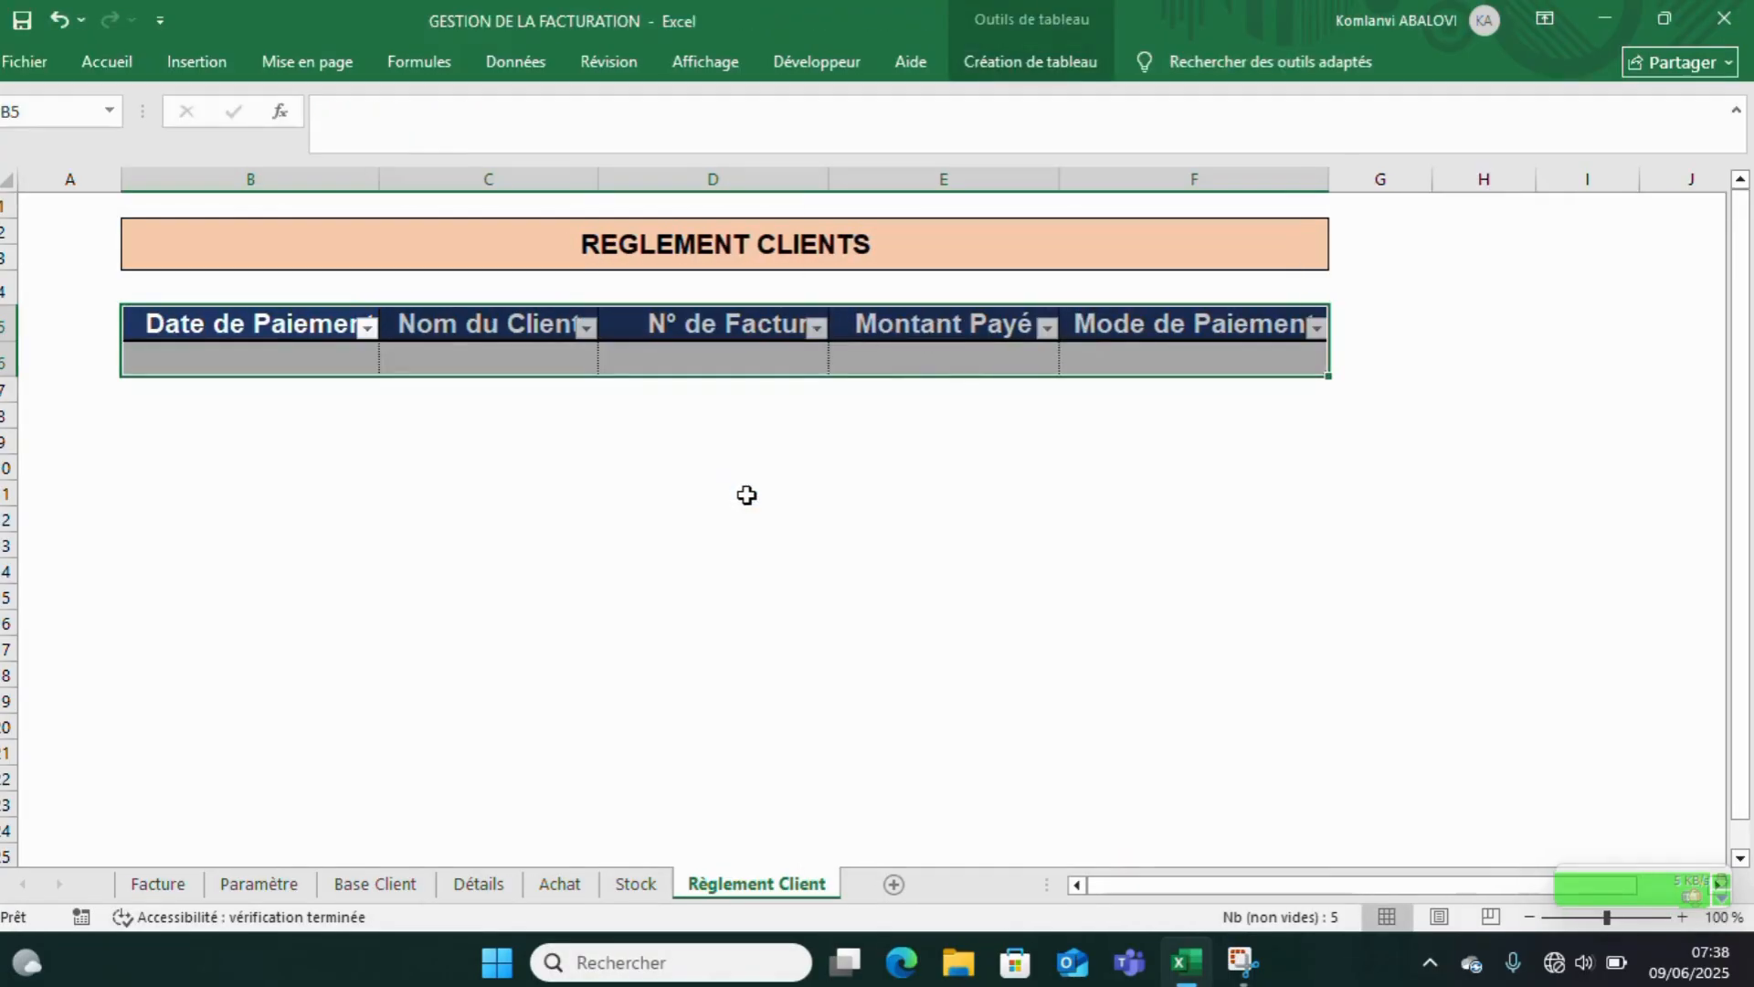
left_click(747, 494)
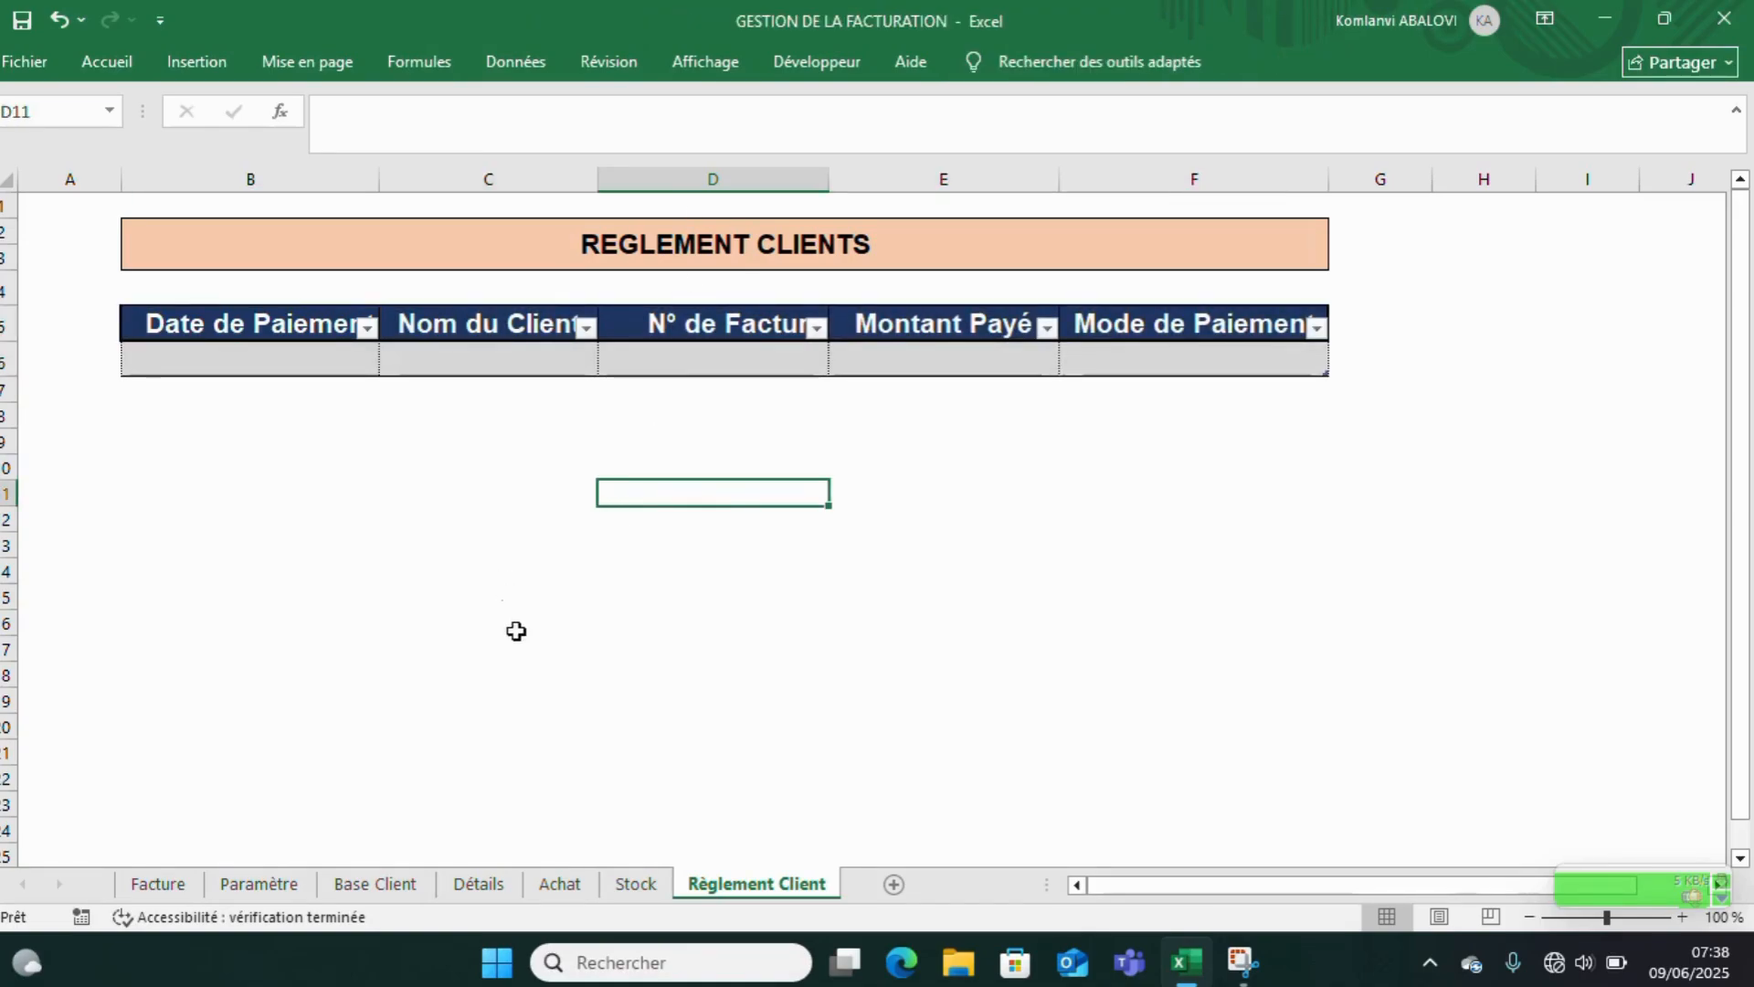
- Switch to the Facture sheet and bring its client block into view
left_click(160, 882)
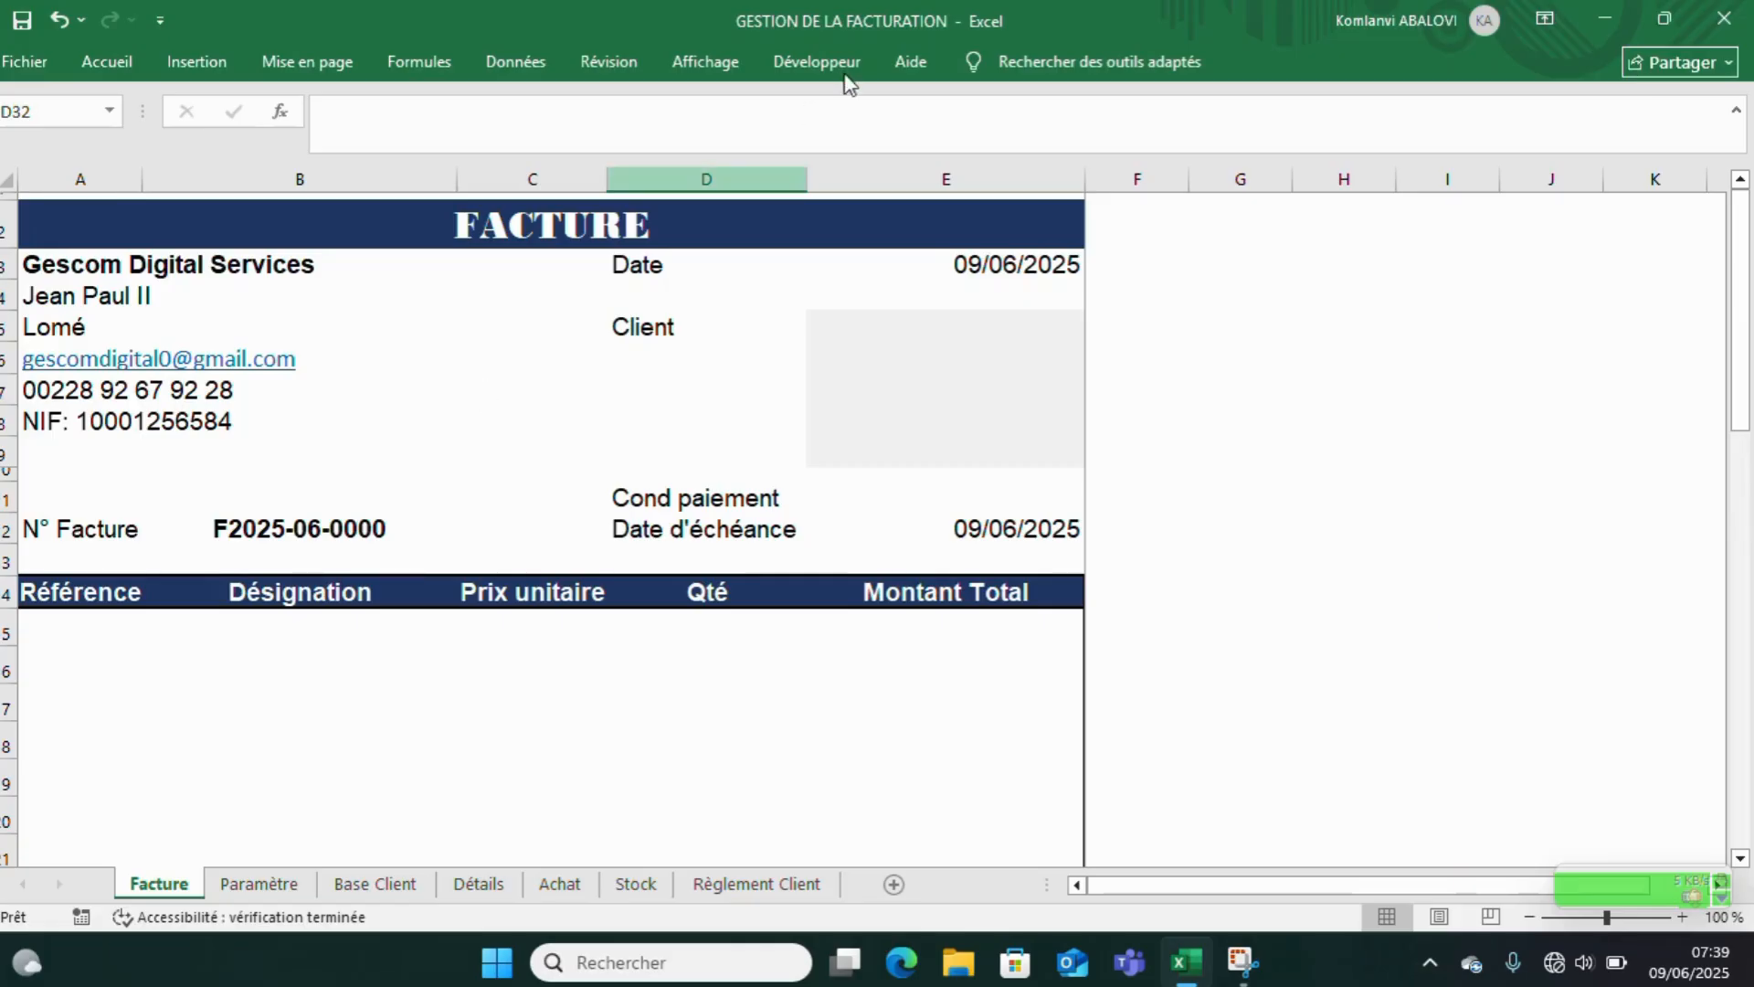
left_click(733, 41)
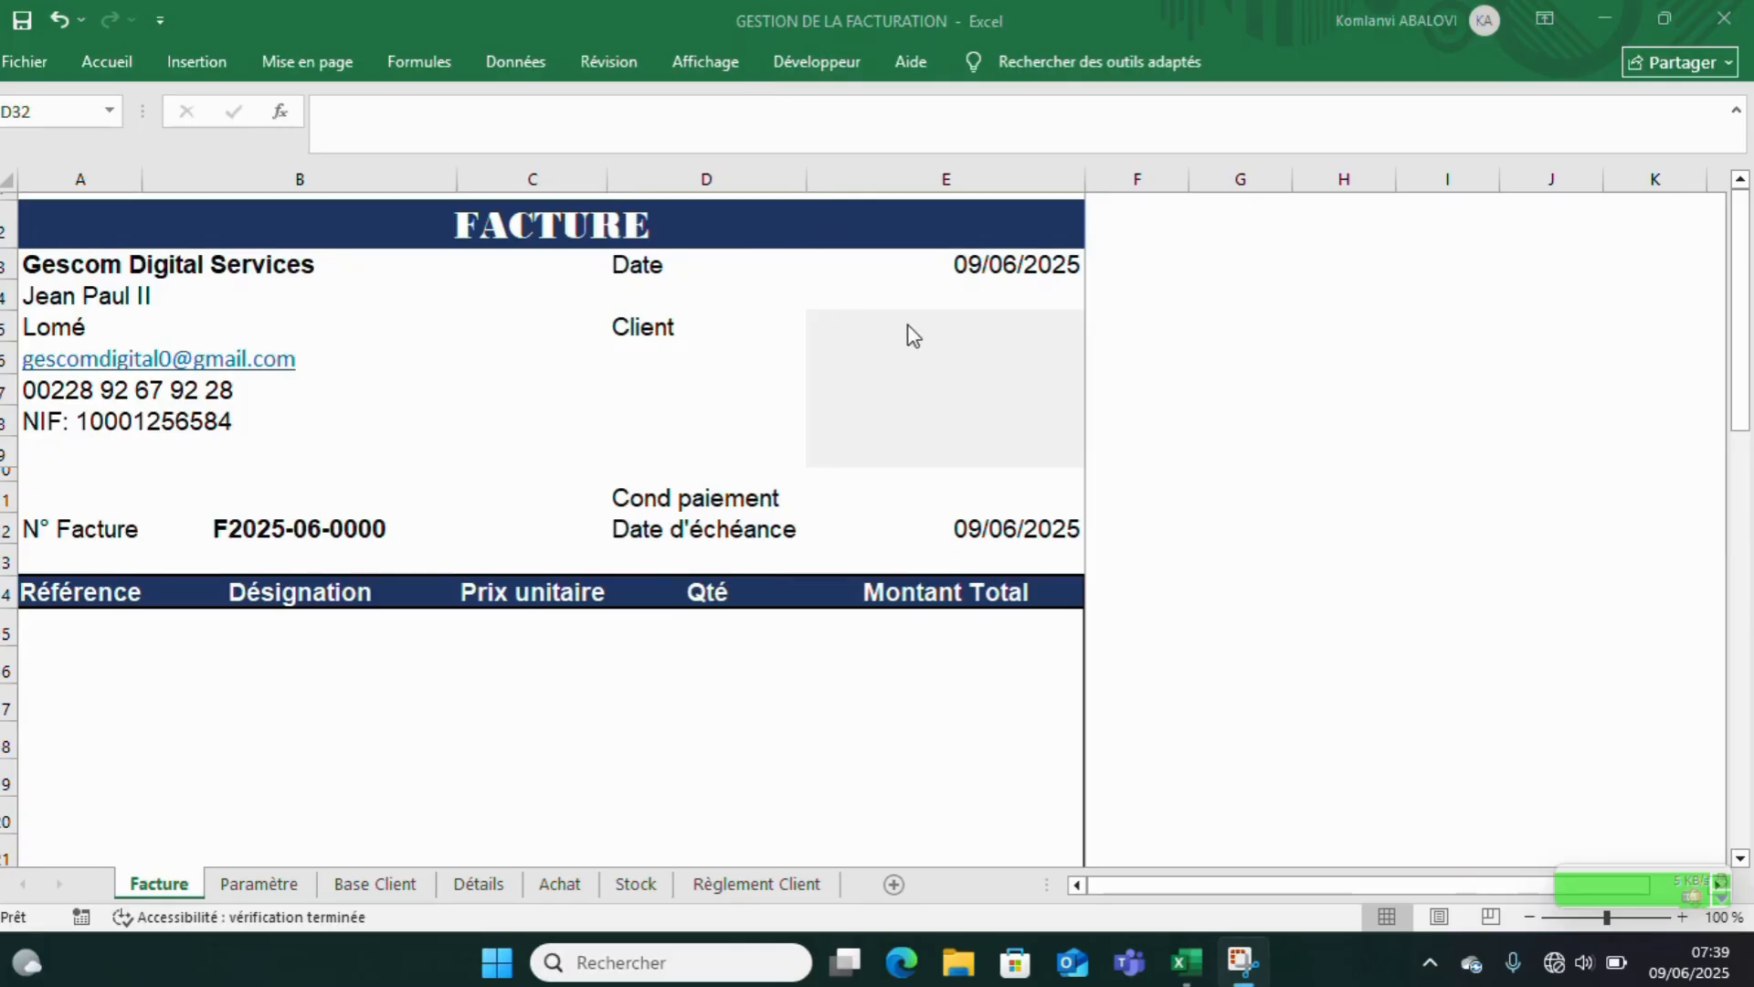
left_click(907, 329)
key("BackSpace")
scroll(906, 326, "up", 5)
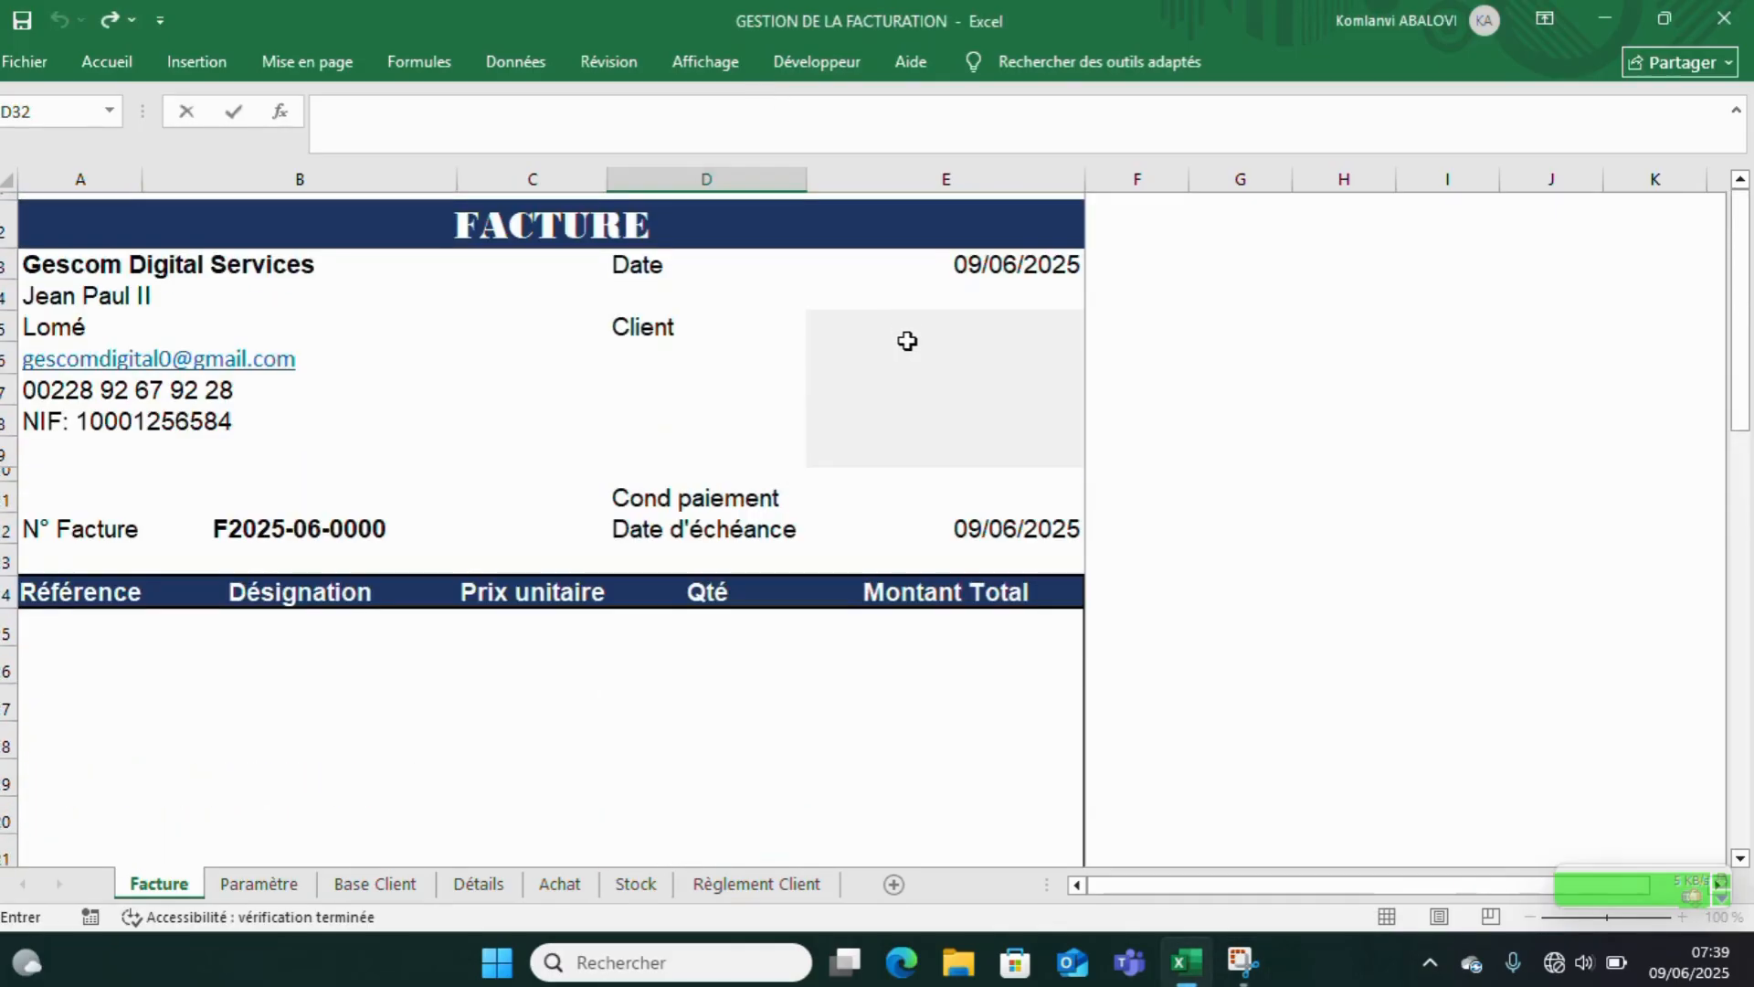
- Review the list validation of client cell E5 and its source range on the Paramètre sheet
left_click(895, 323)
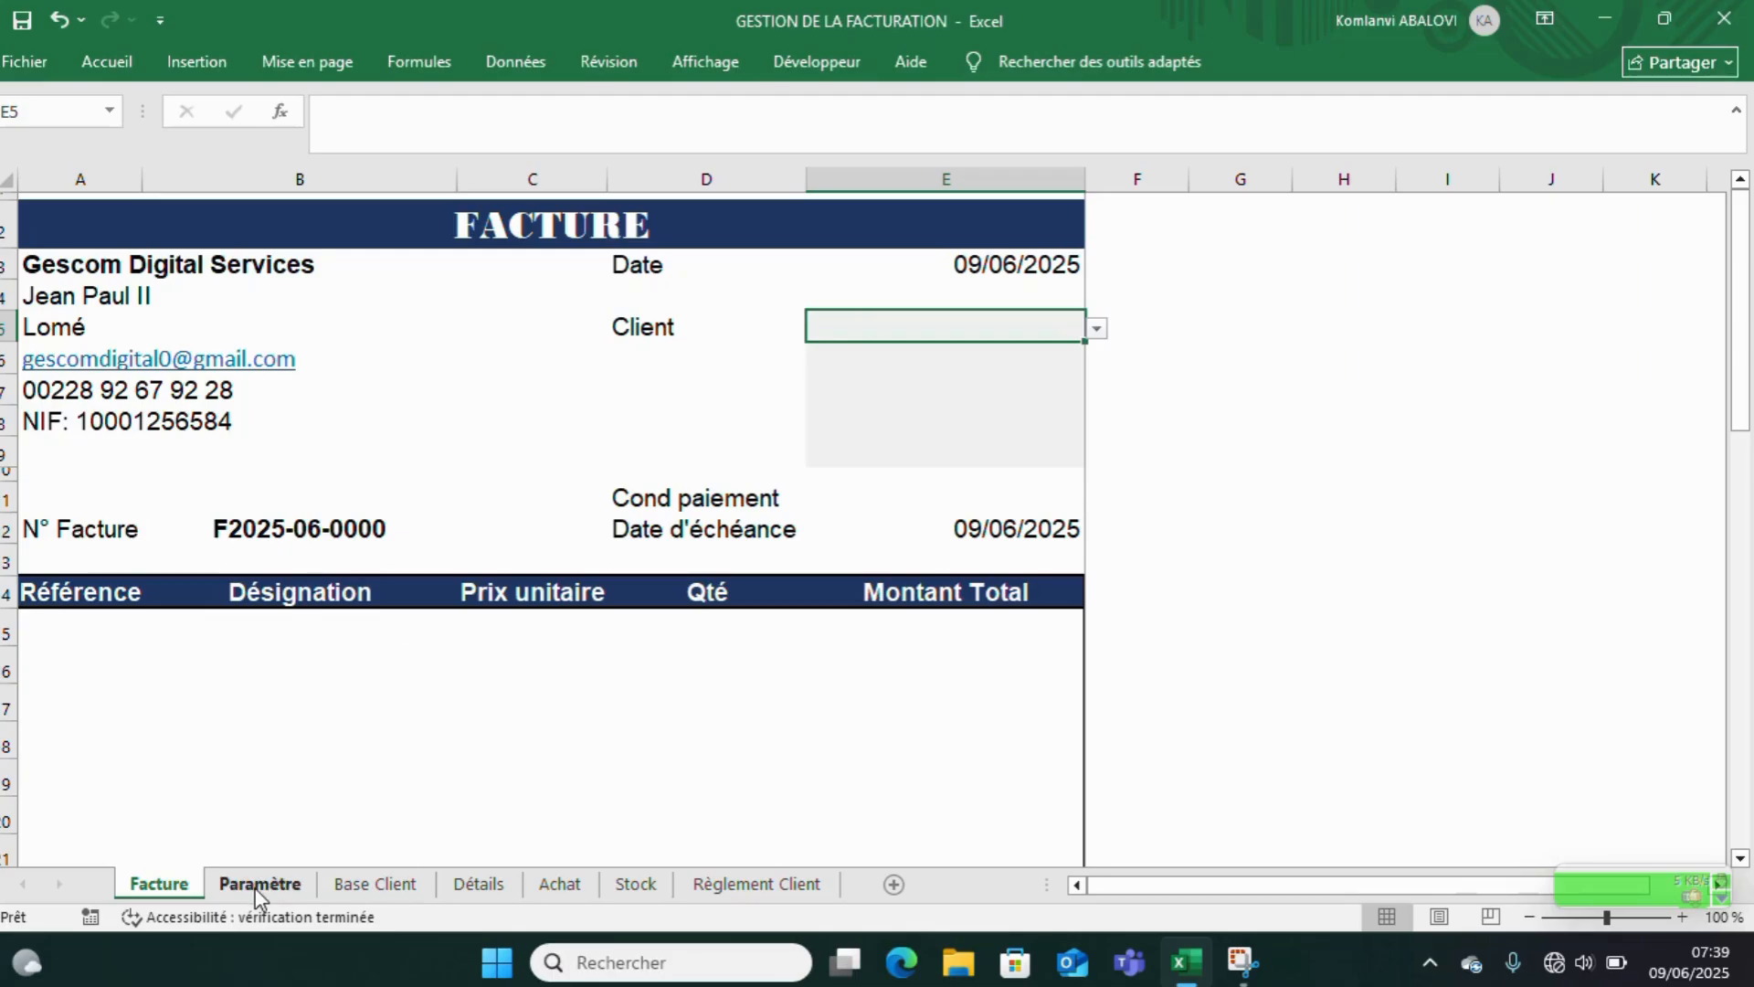
left_click(515, 61)
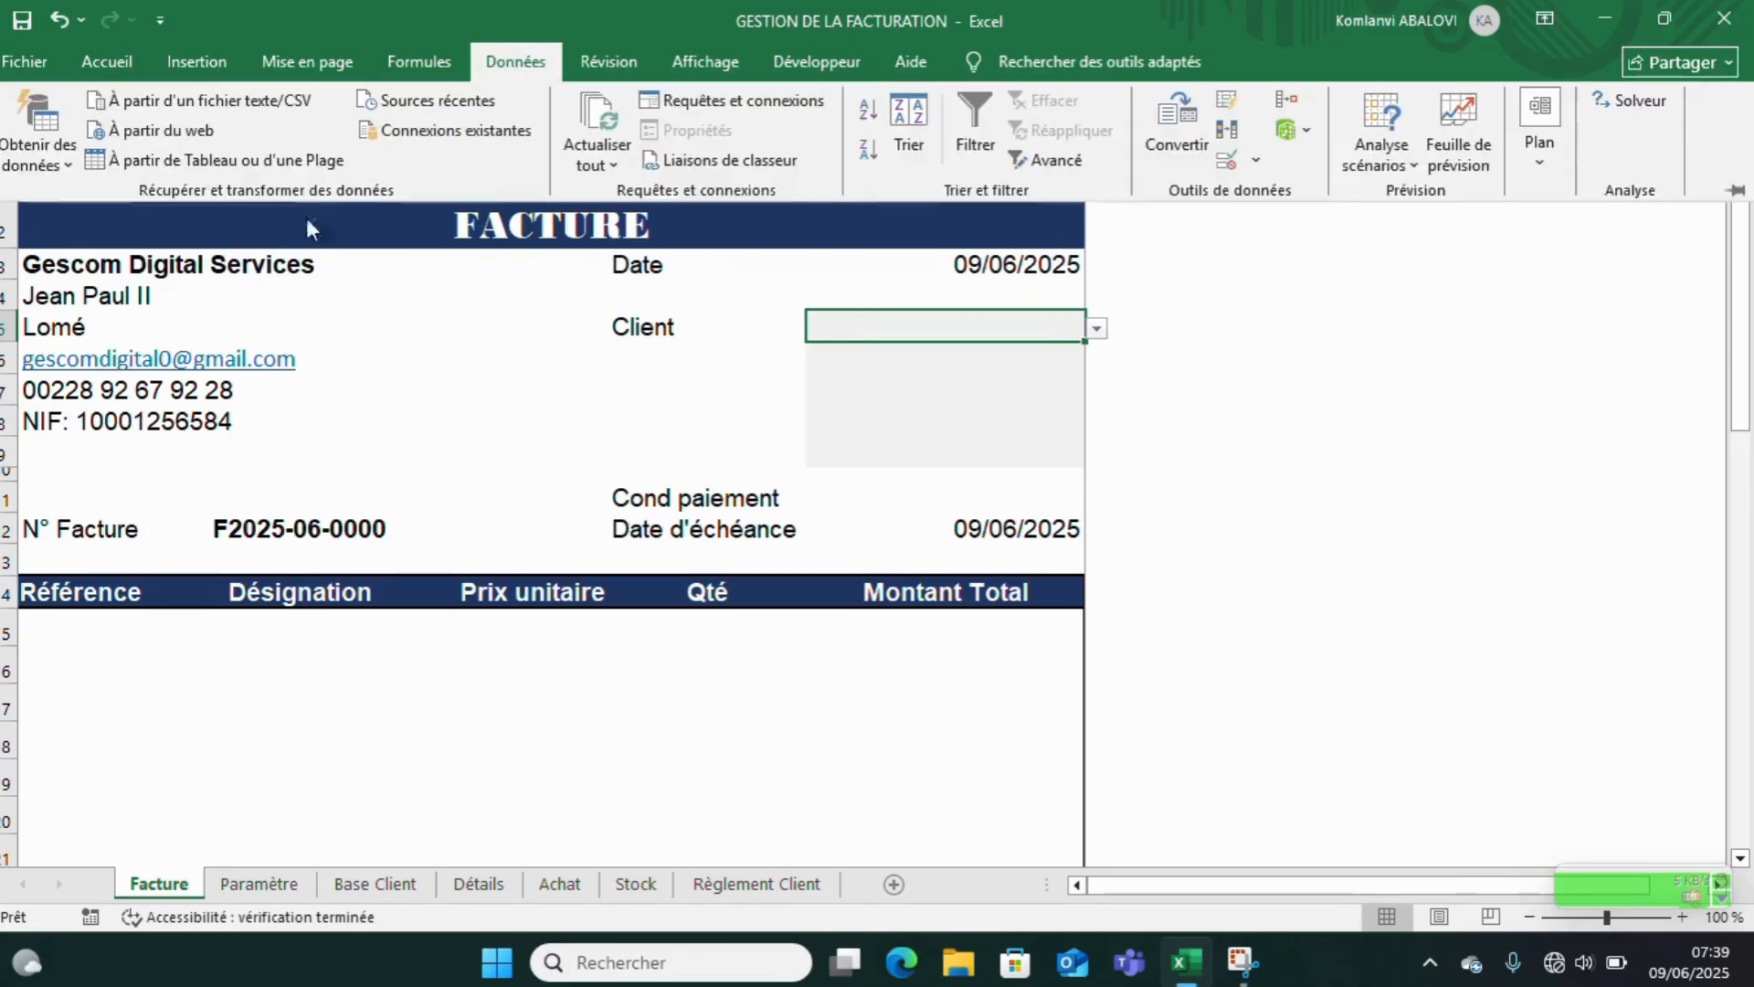
left_click(1269, 164)
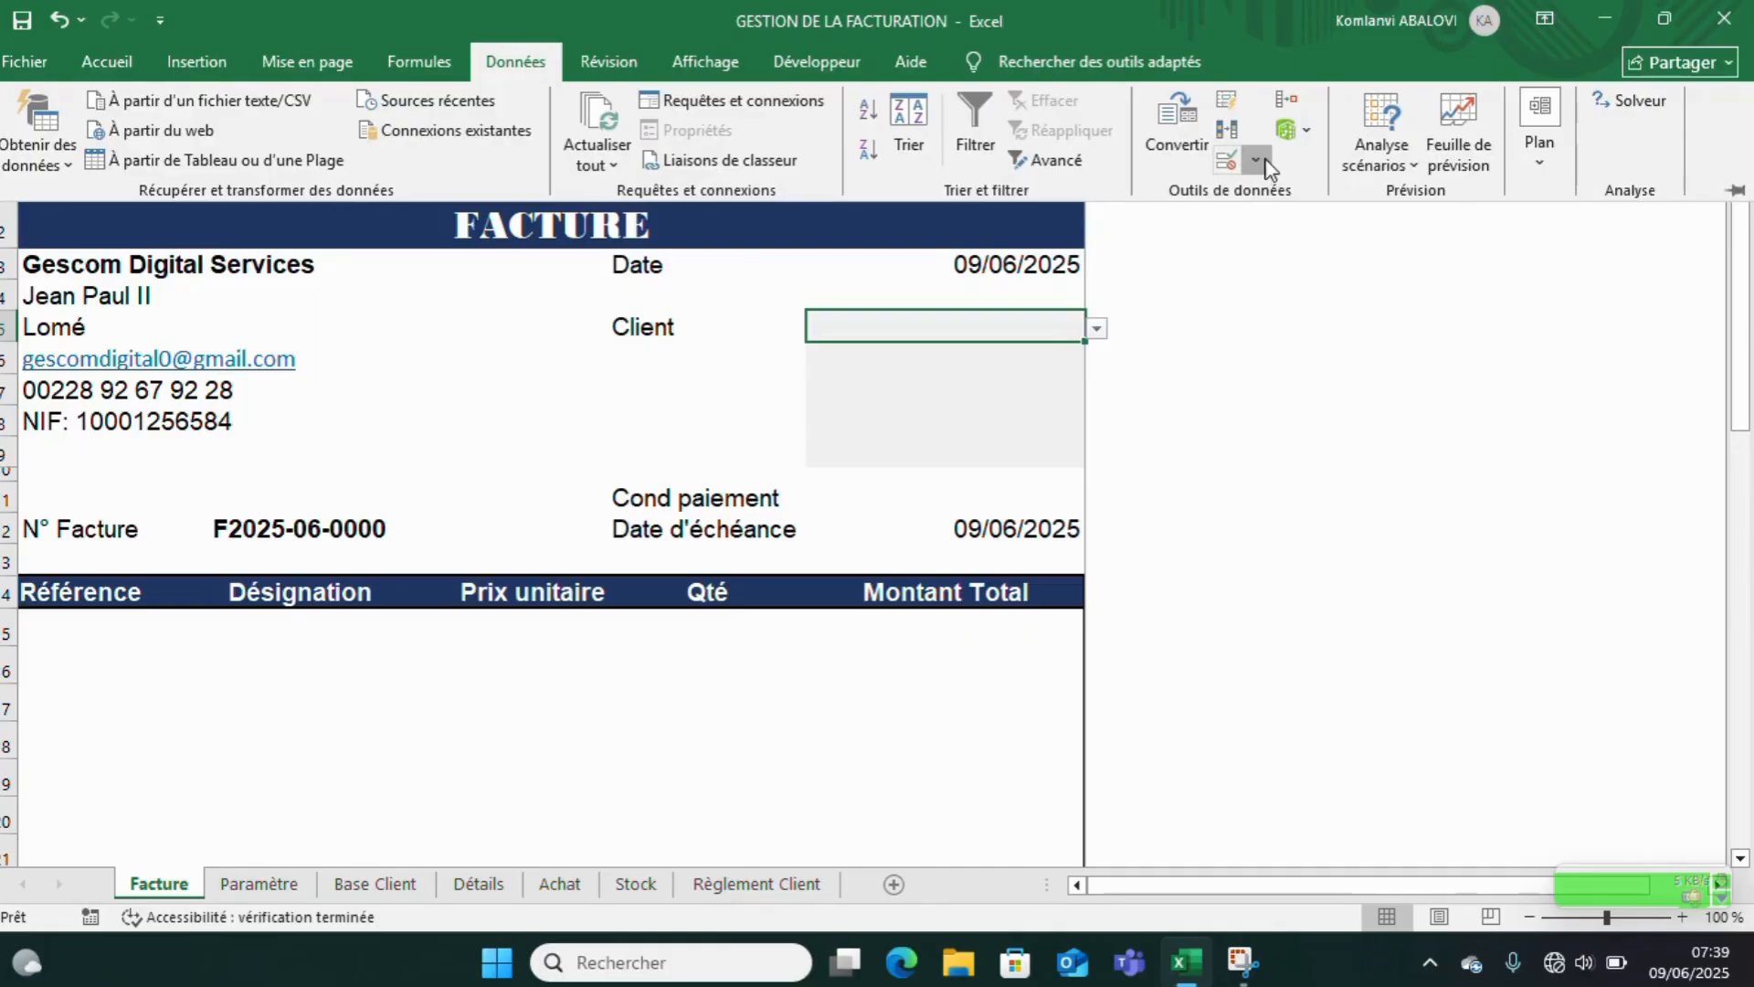
left_click(1290, 192)
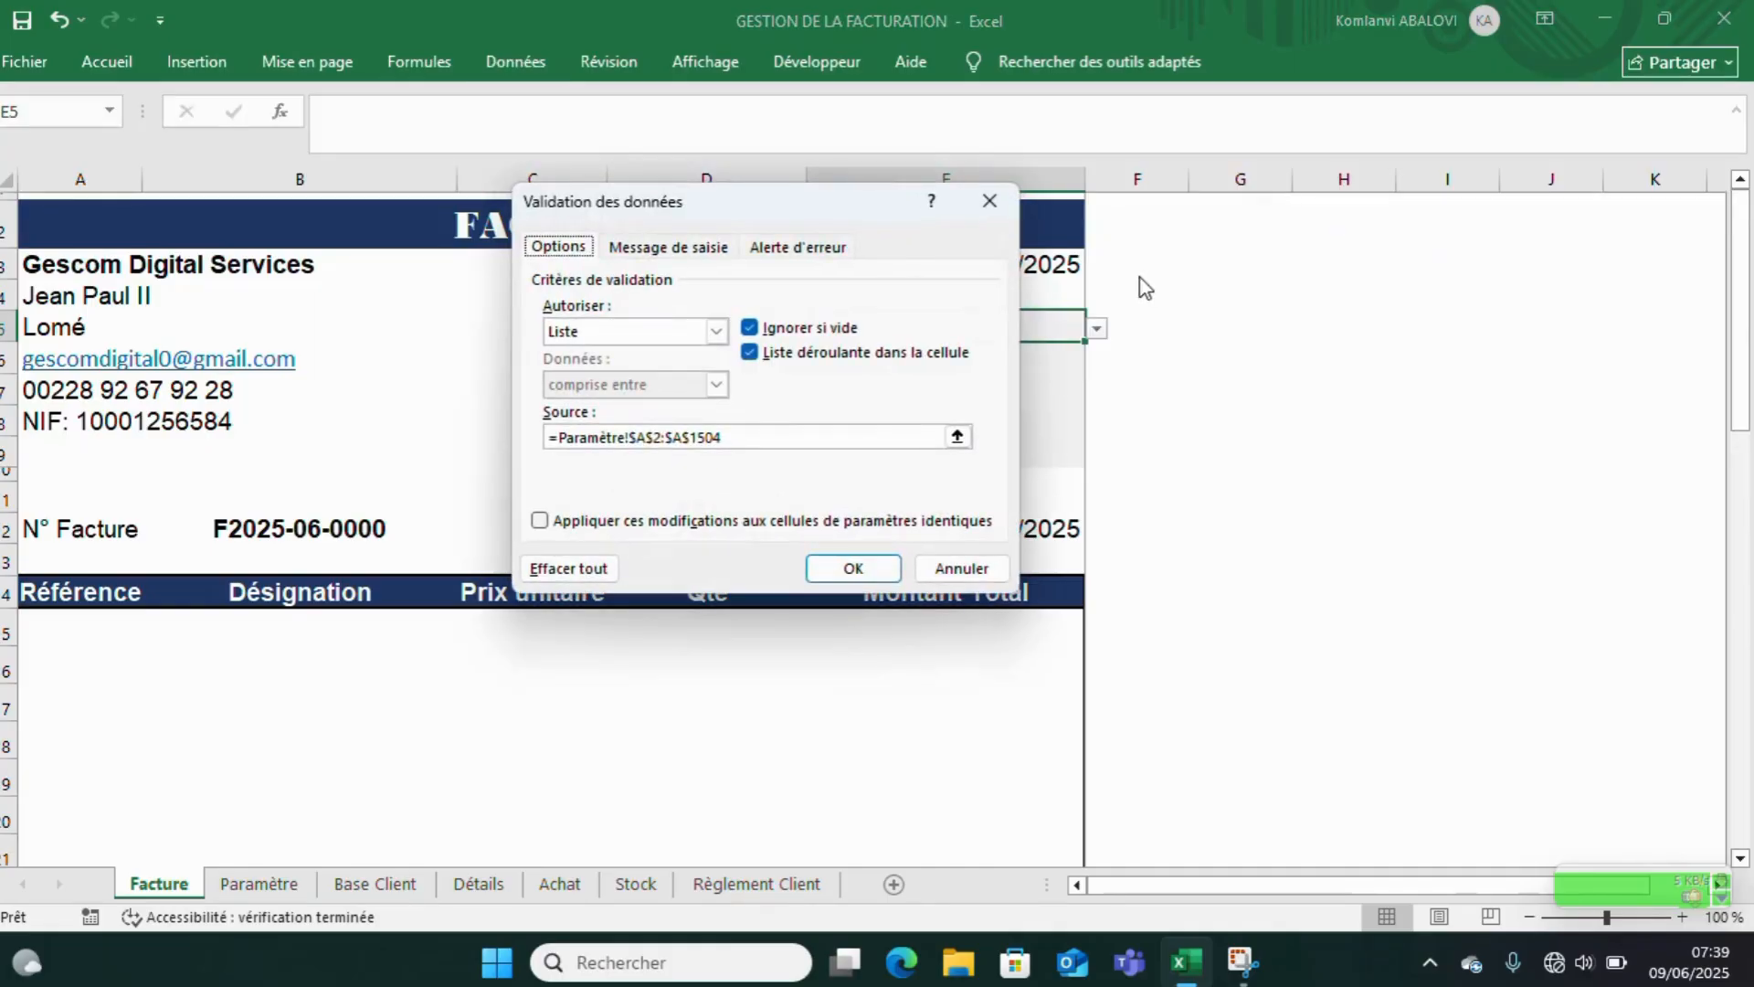
left_click(741, 442)
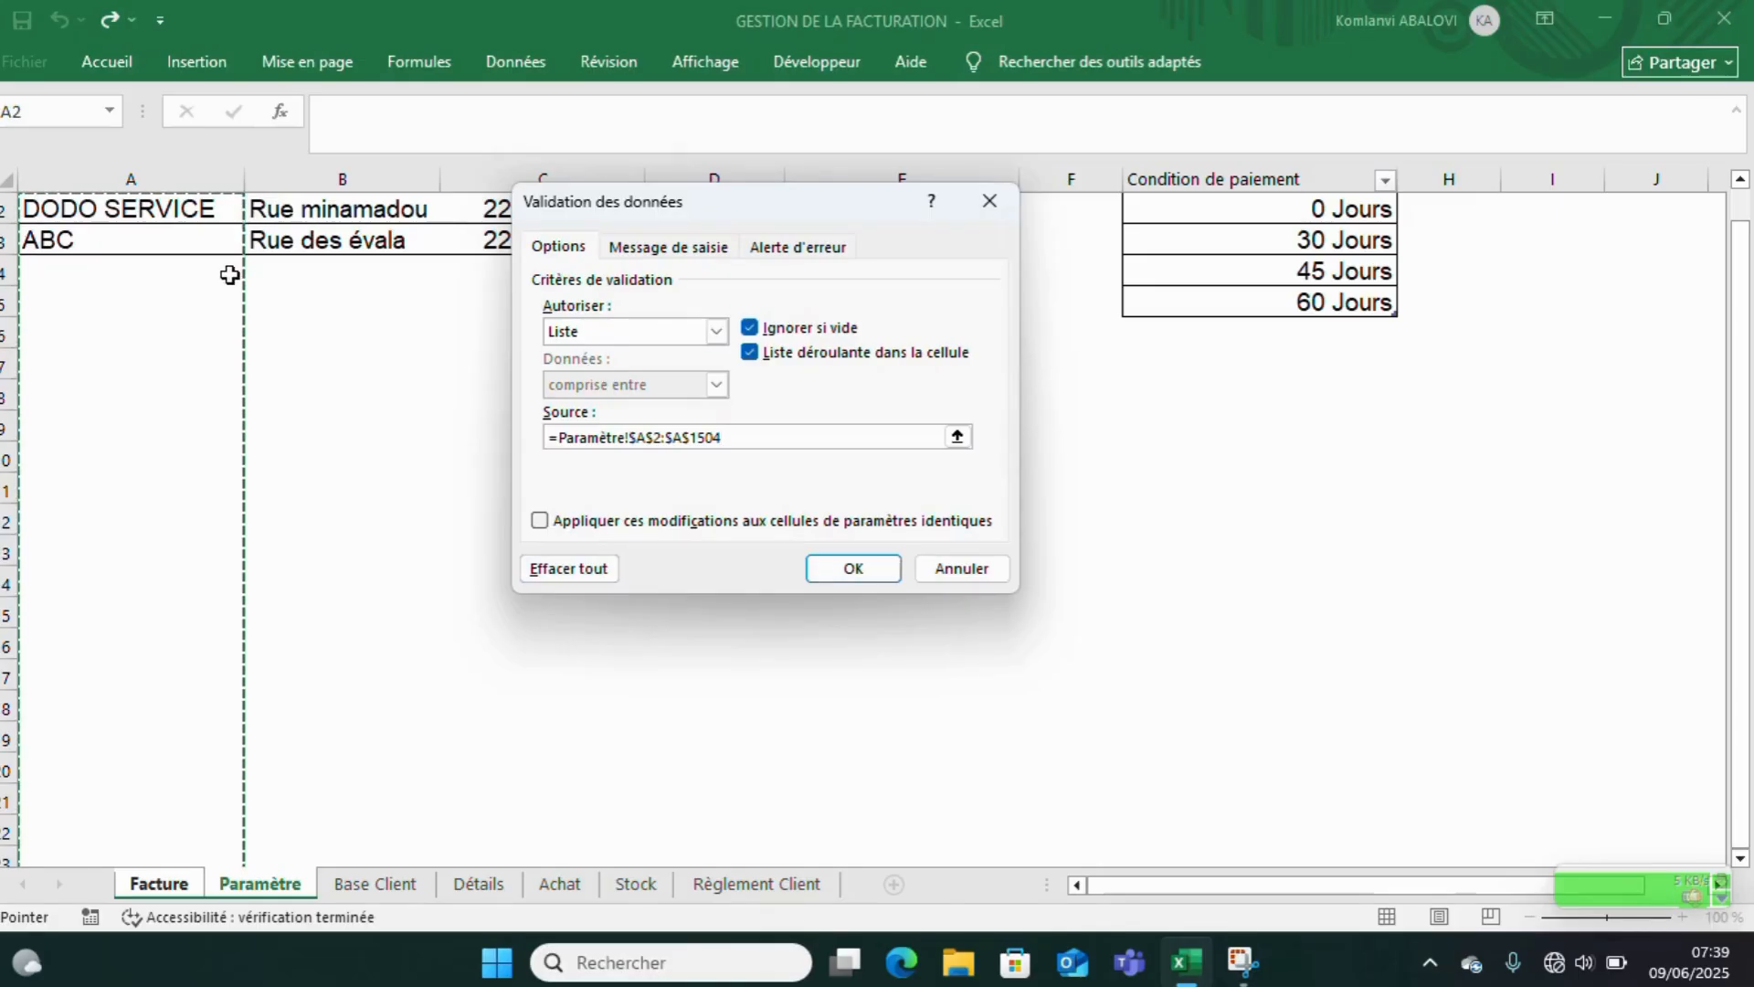
scroll(224, 269, "up", 1)
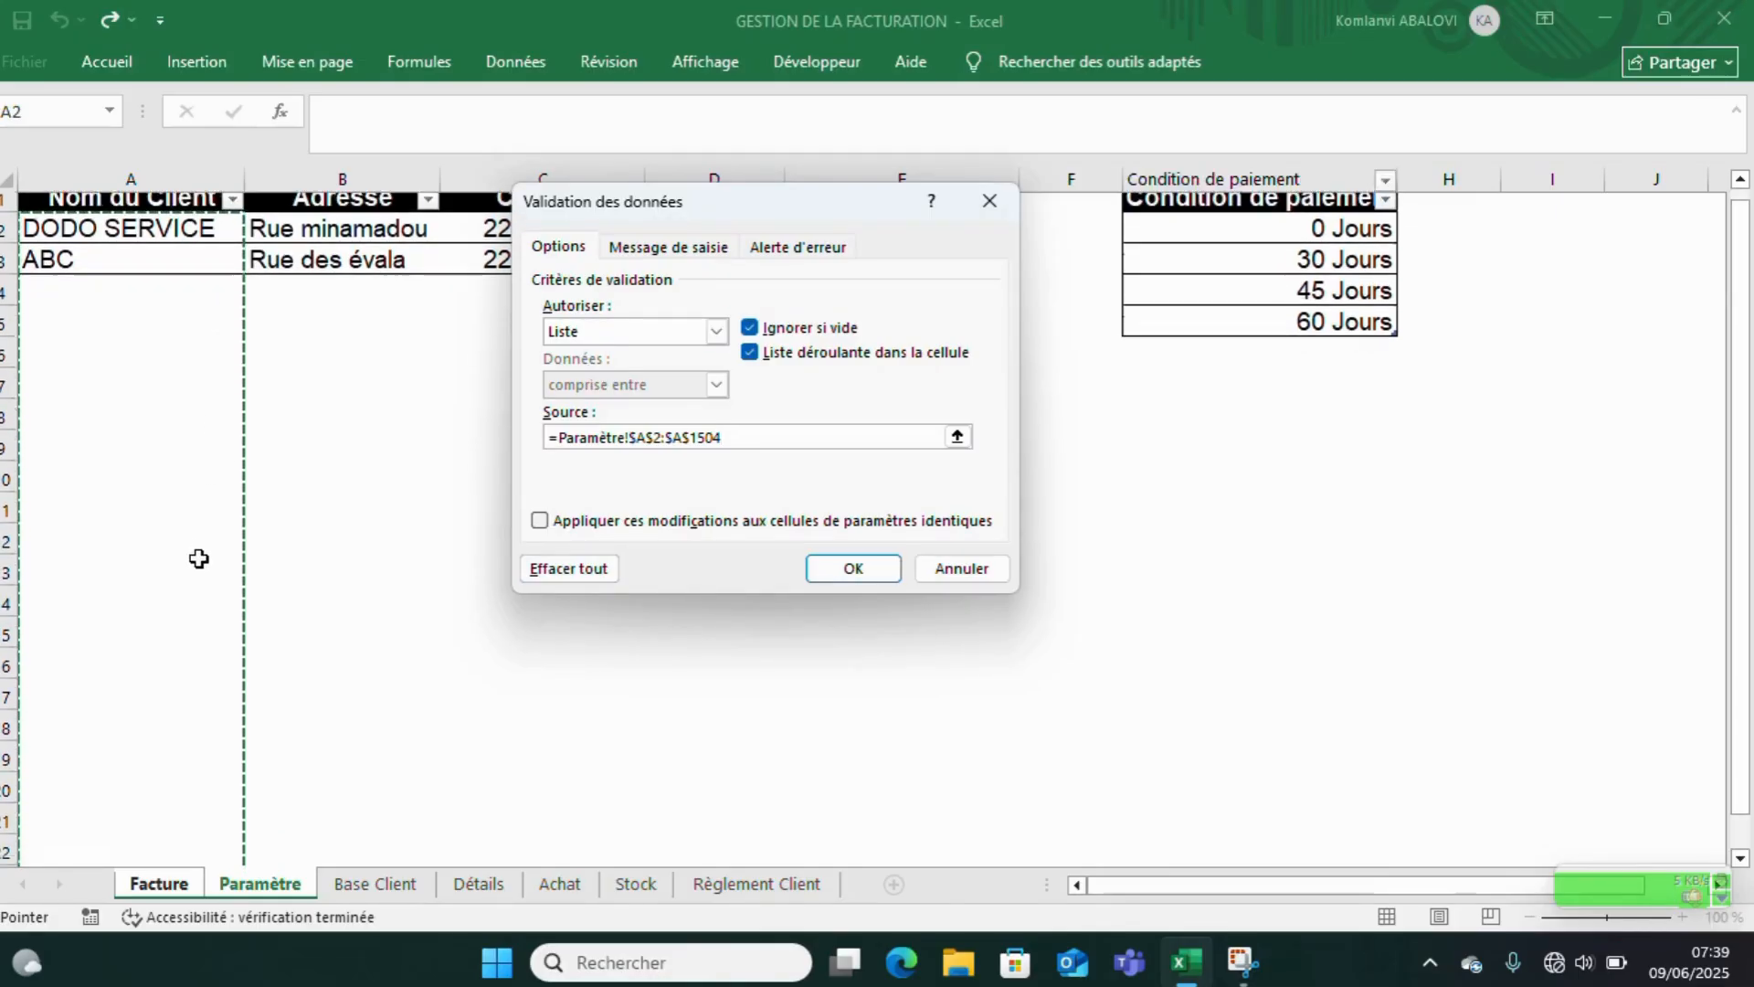
scroll(199, 558, "down", 20)
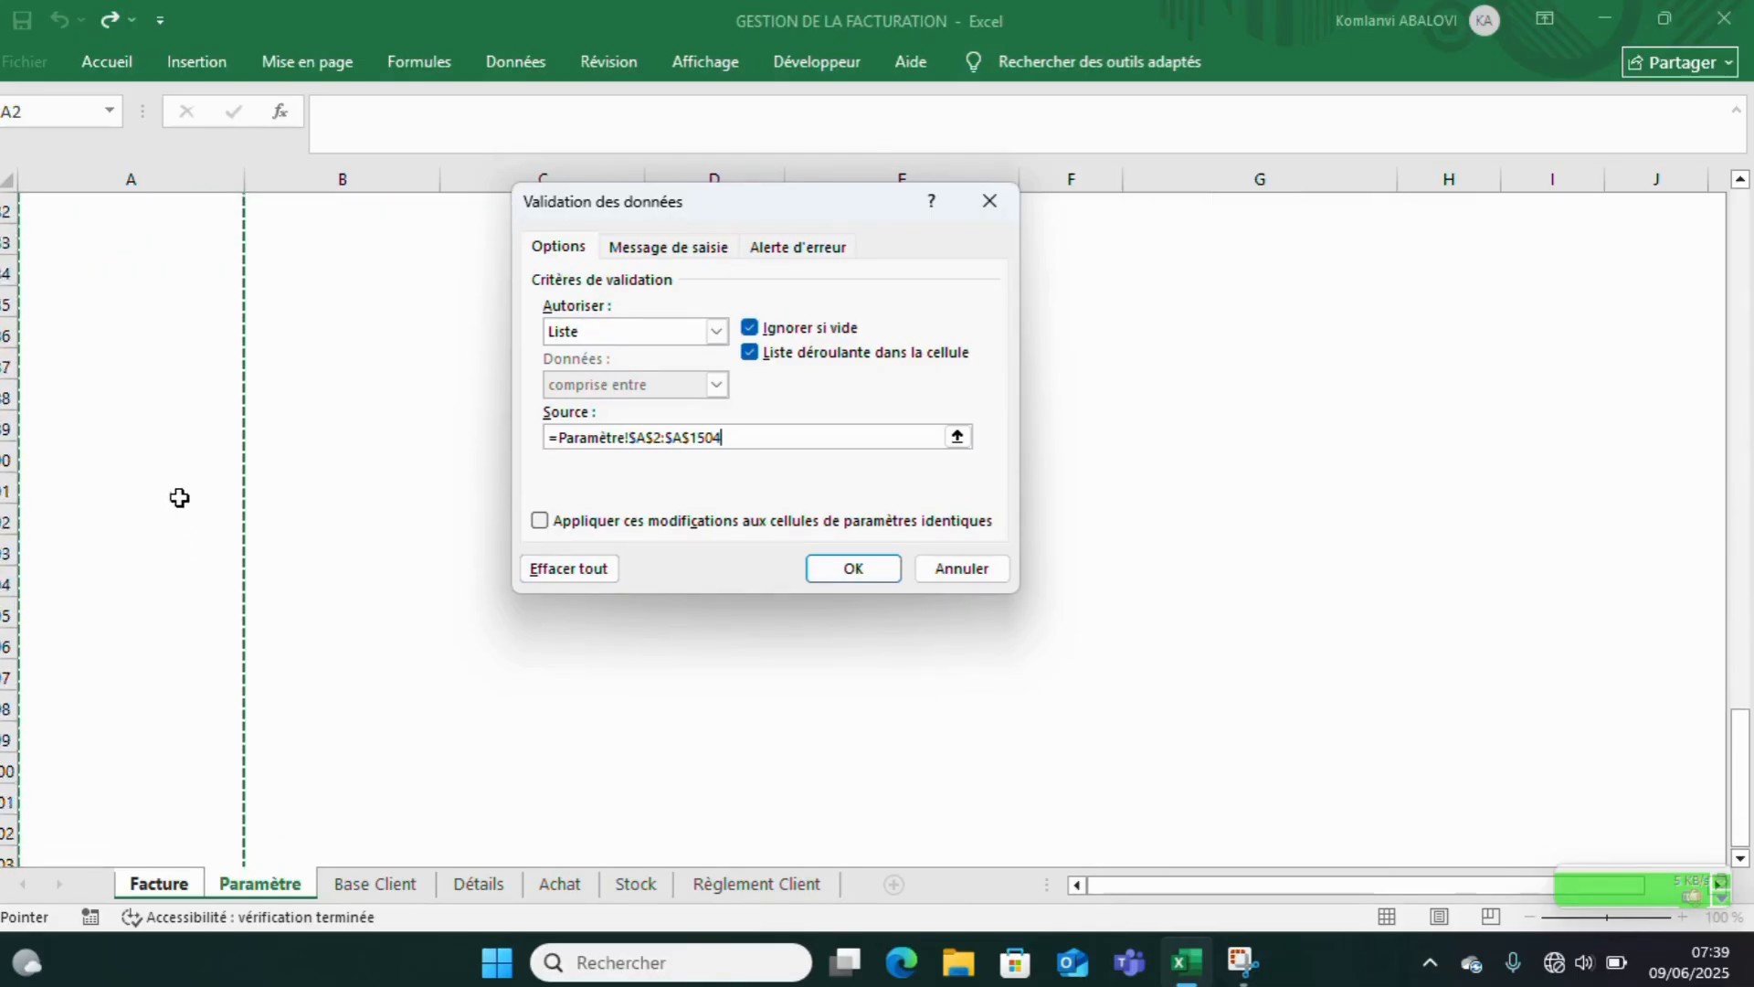
scroll(179, 497, "down", 5)
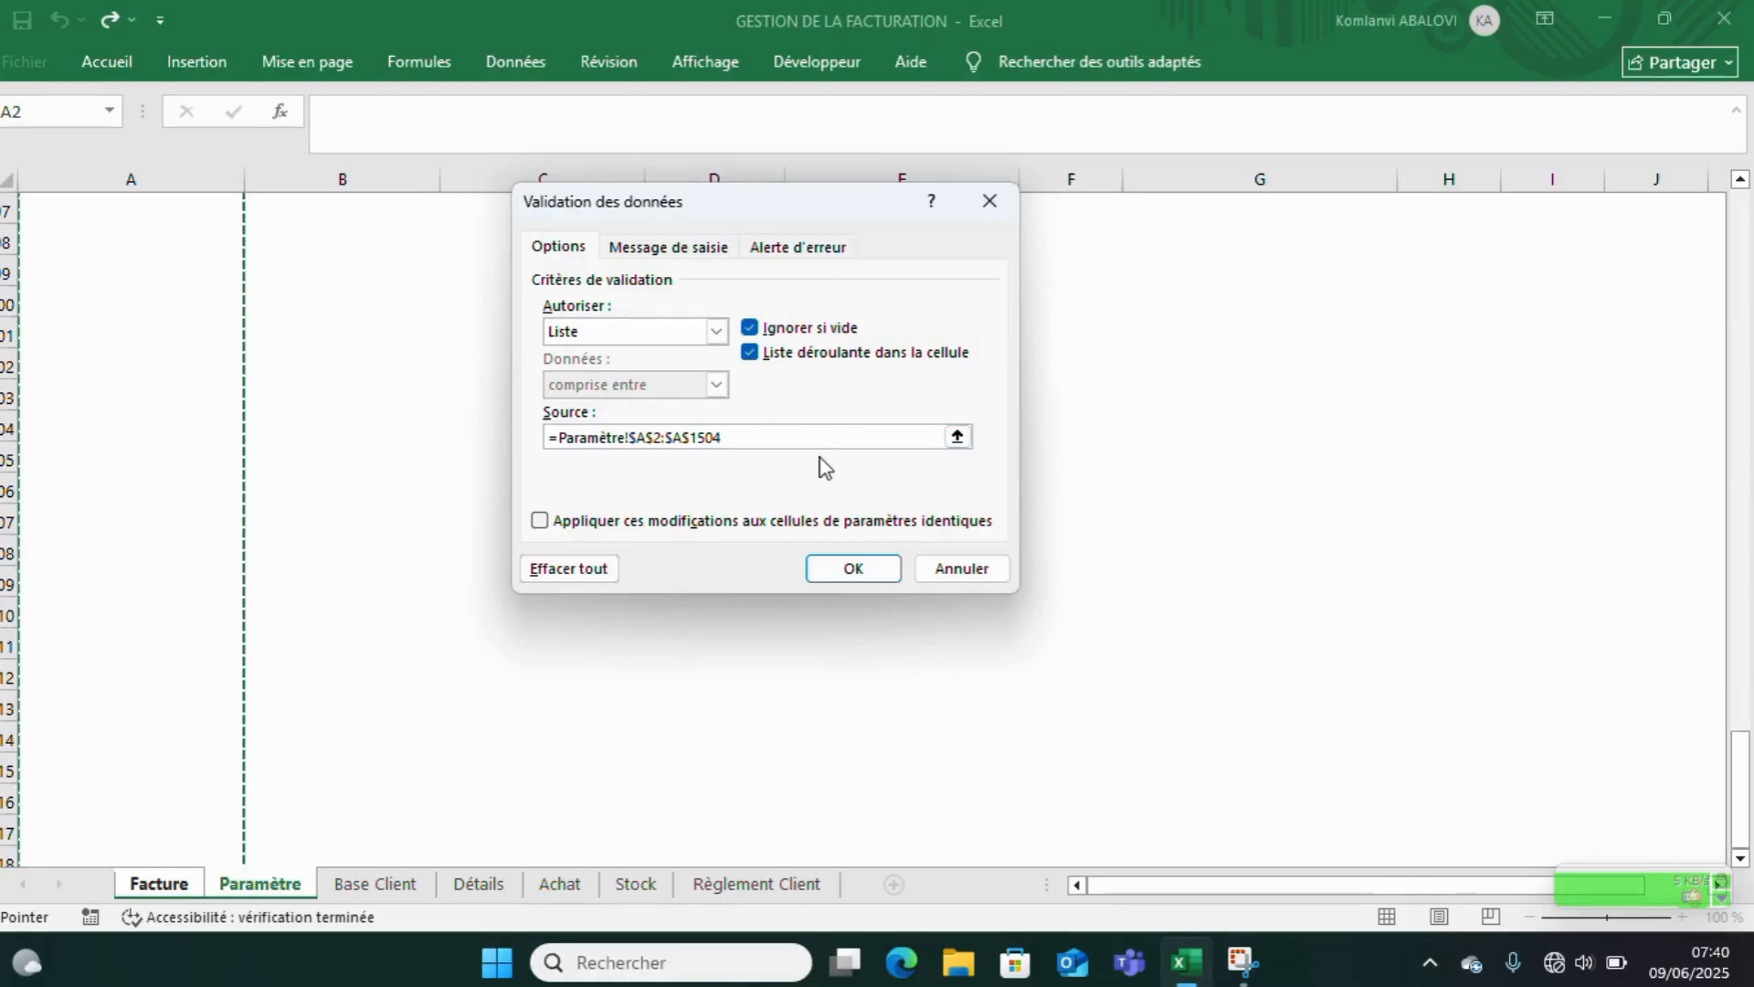
left_click(850, 569)
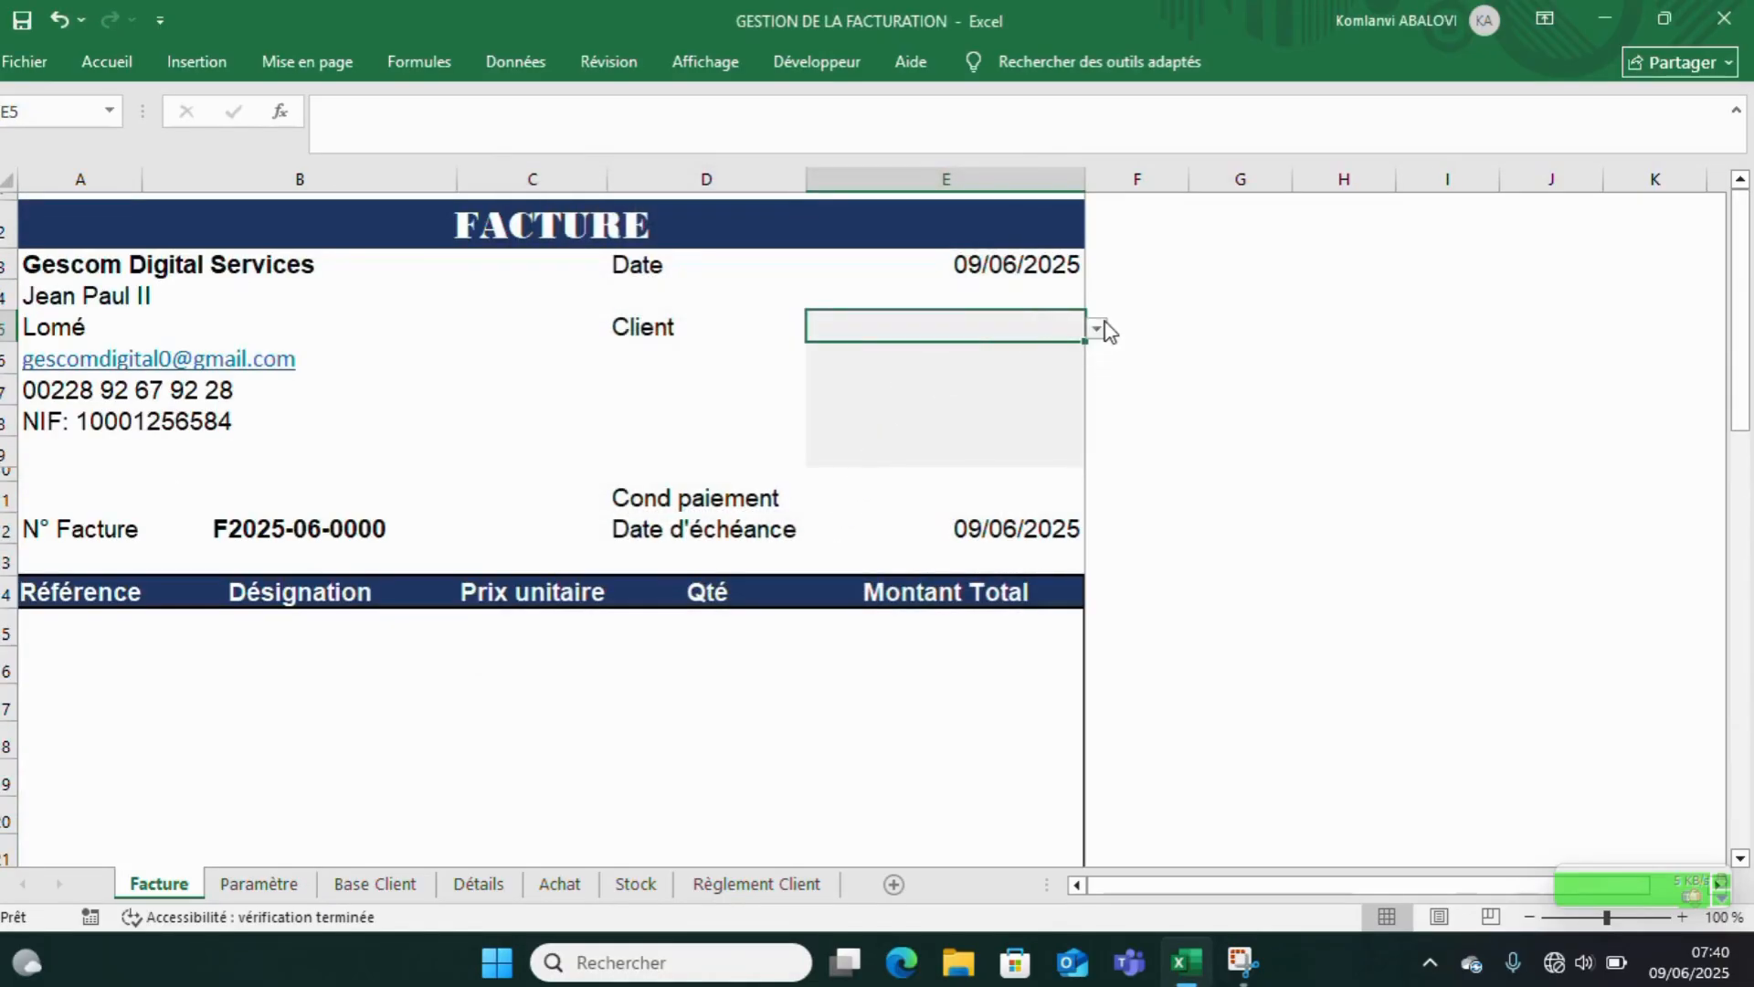
- Test the client drop-down list in cell E5 with DODO SERVICE and clear the cell again
left_click(1098, 329)
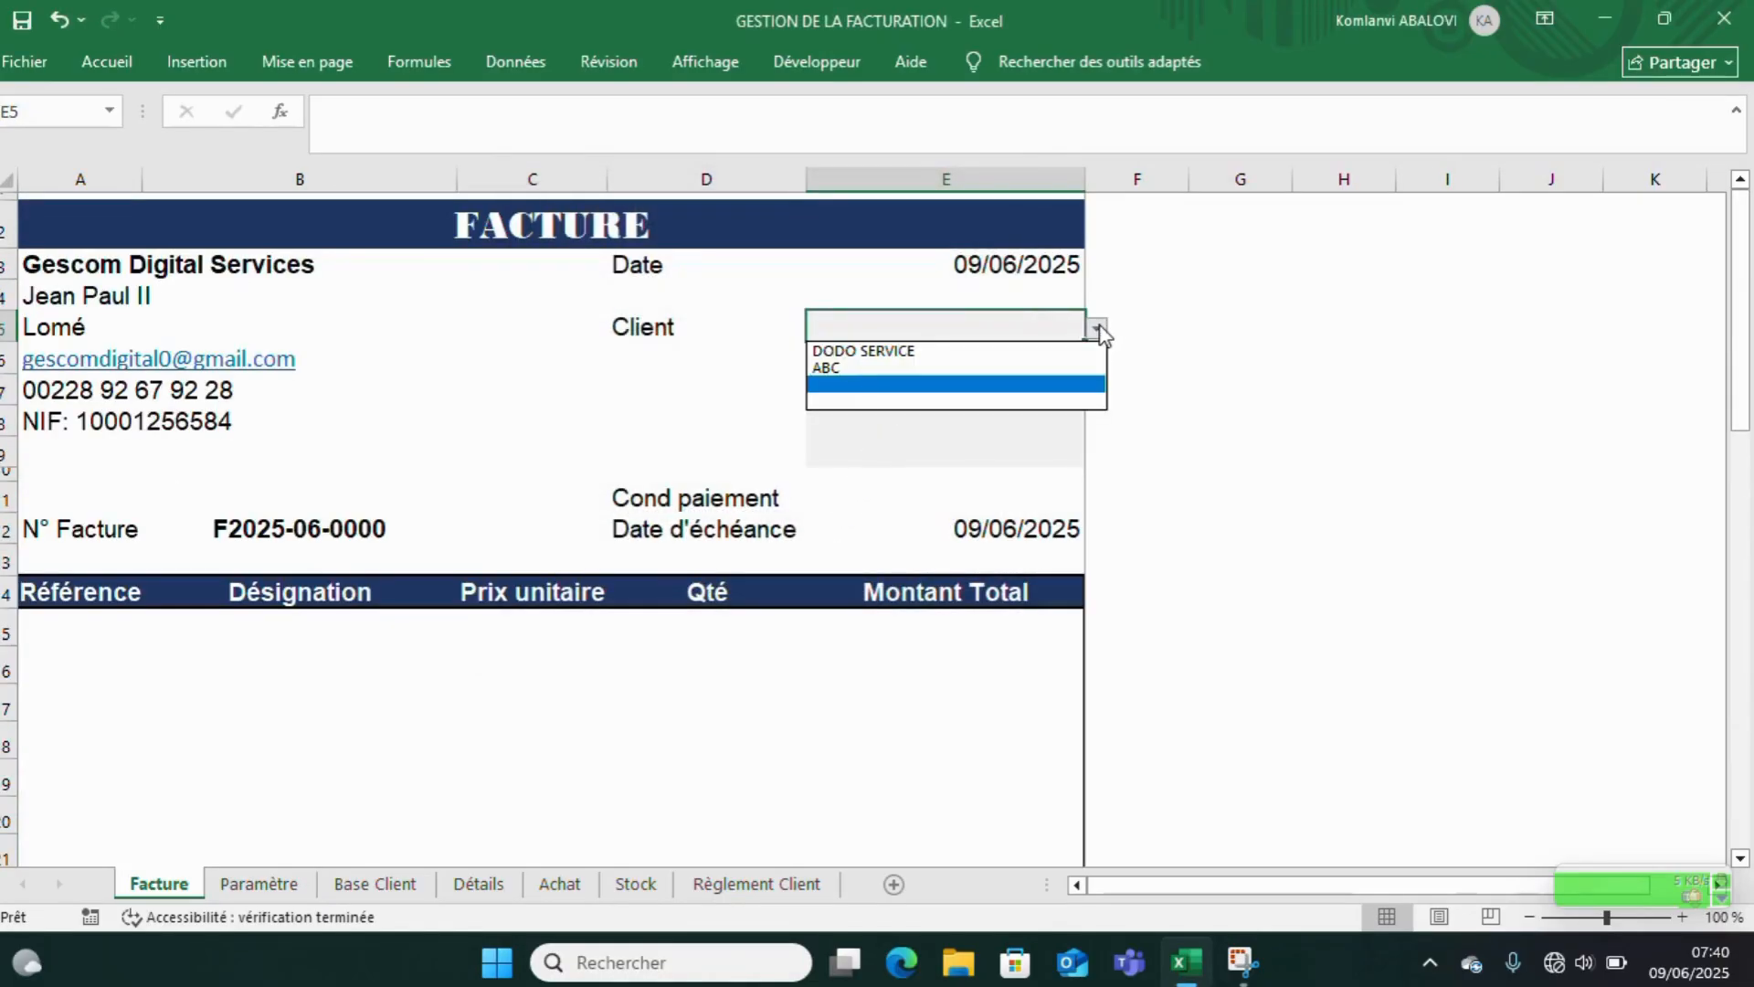
left_click(863, 357)
left_click(920, 355)
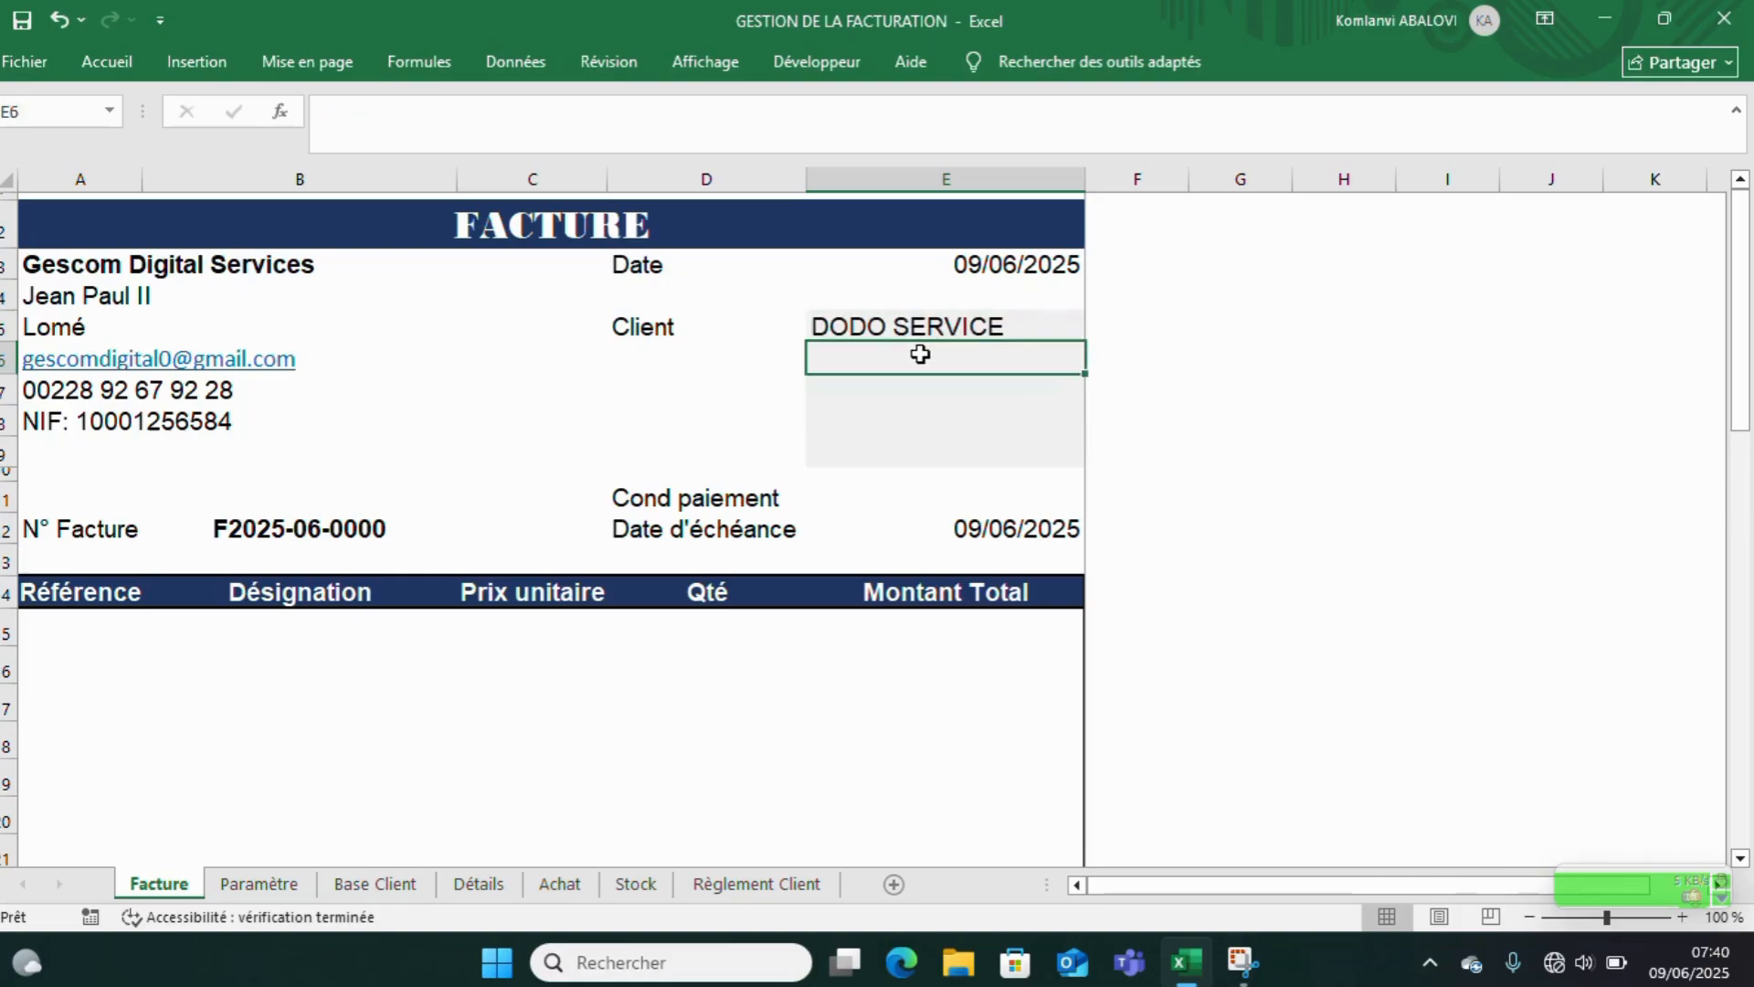
left_click_drag(920, 354, 950, 450)
left_click(940, 331)
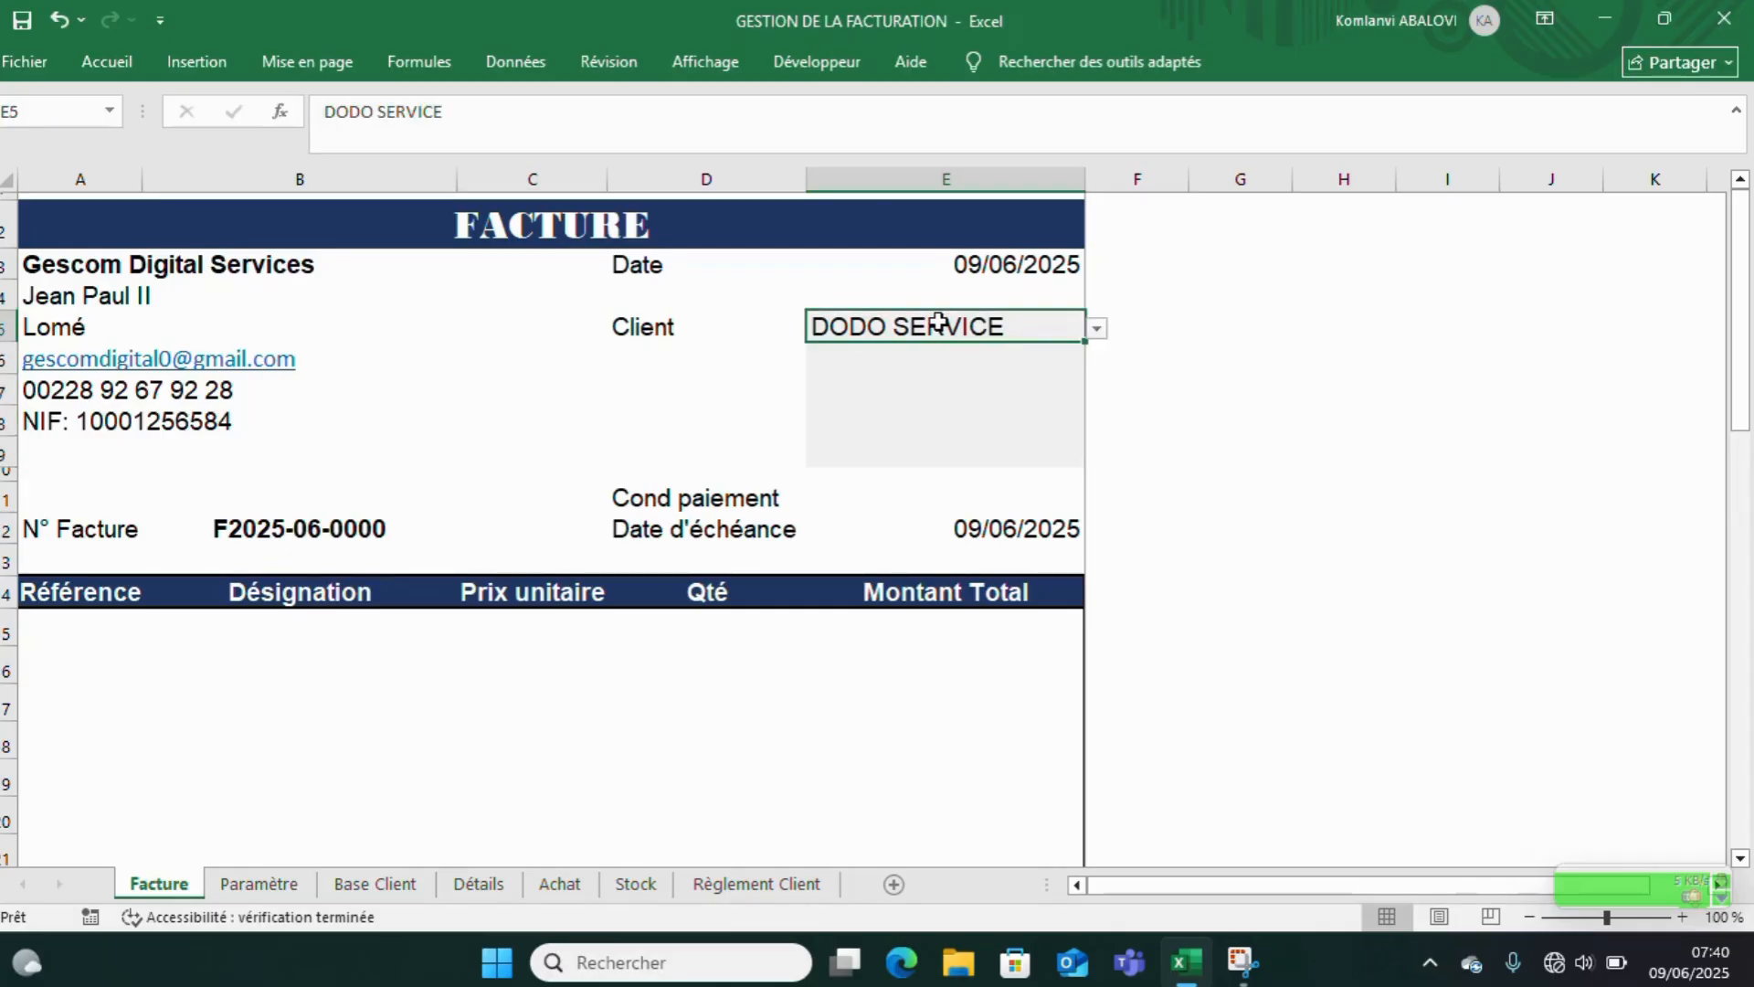
left_click_drag(940, 354, 950, 464)
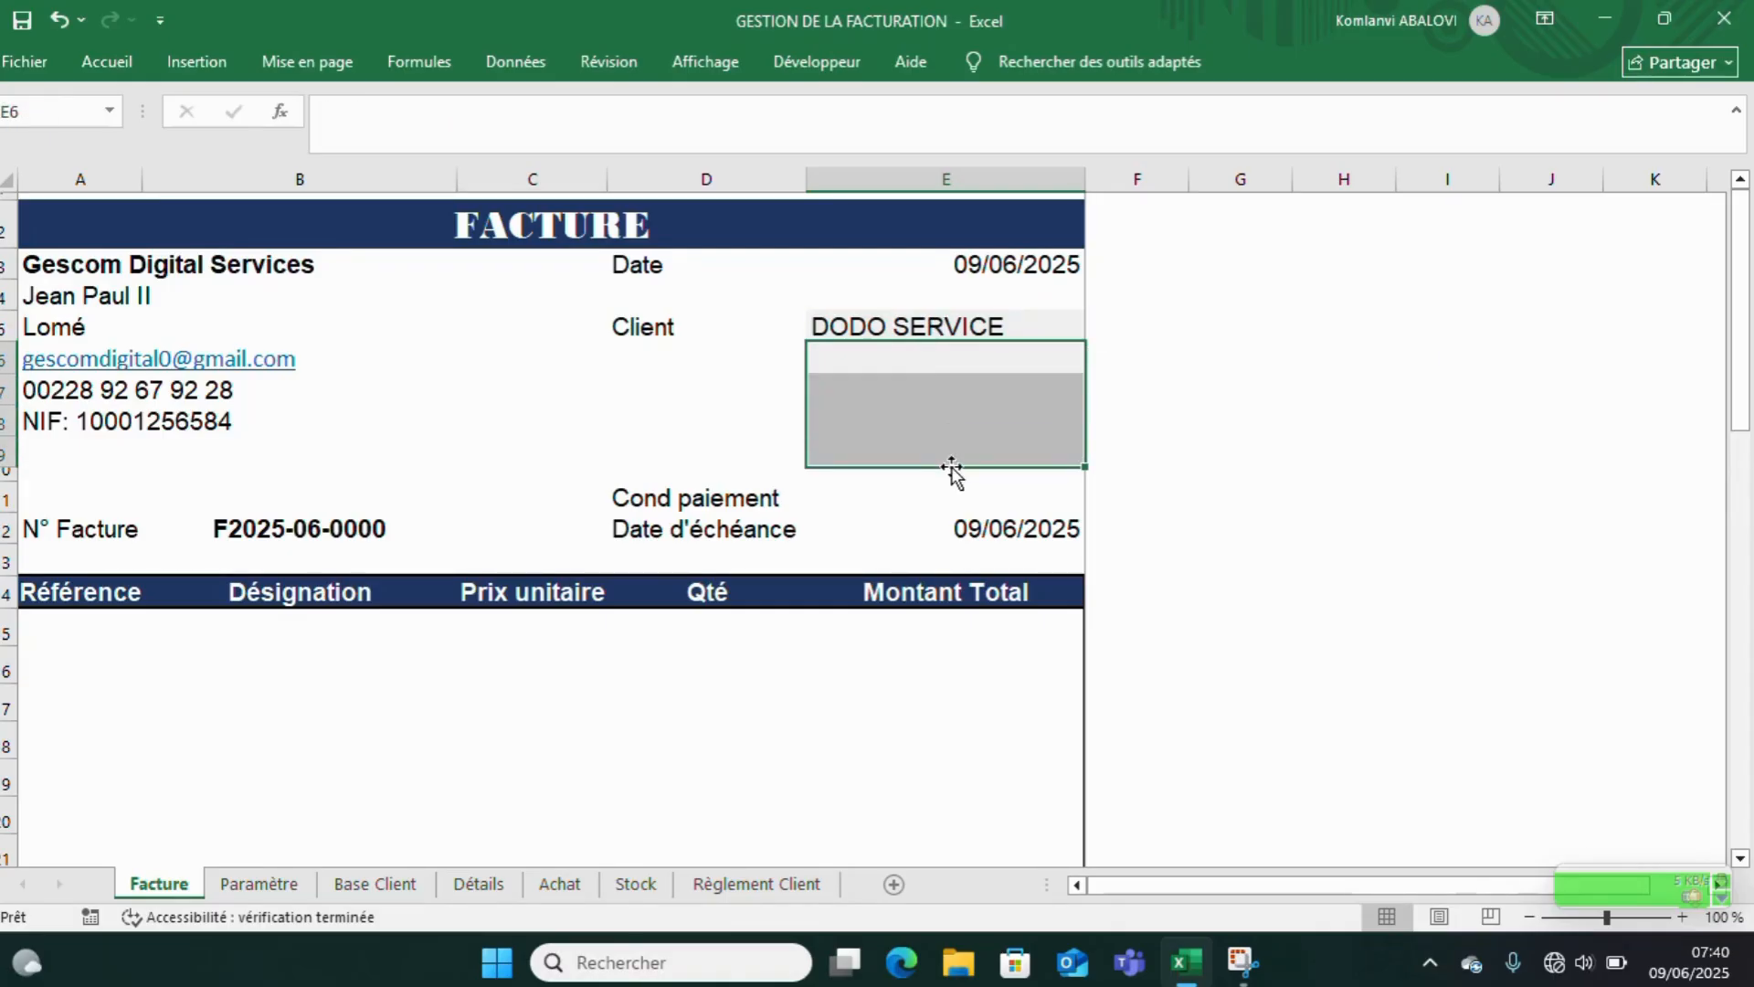
left_click(964, 320)
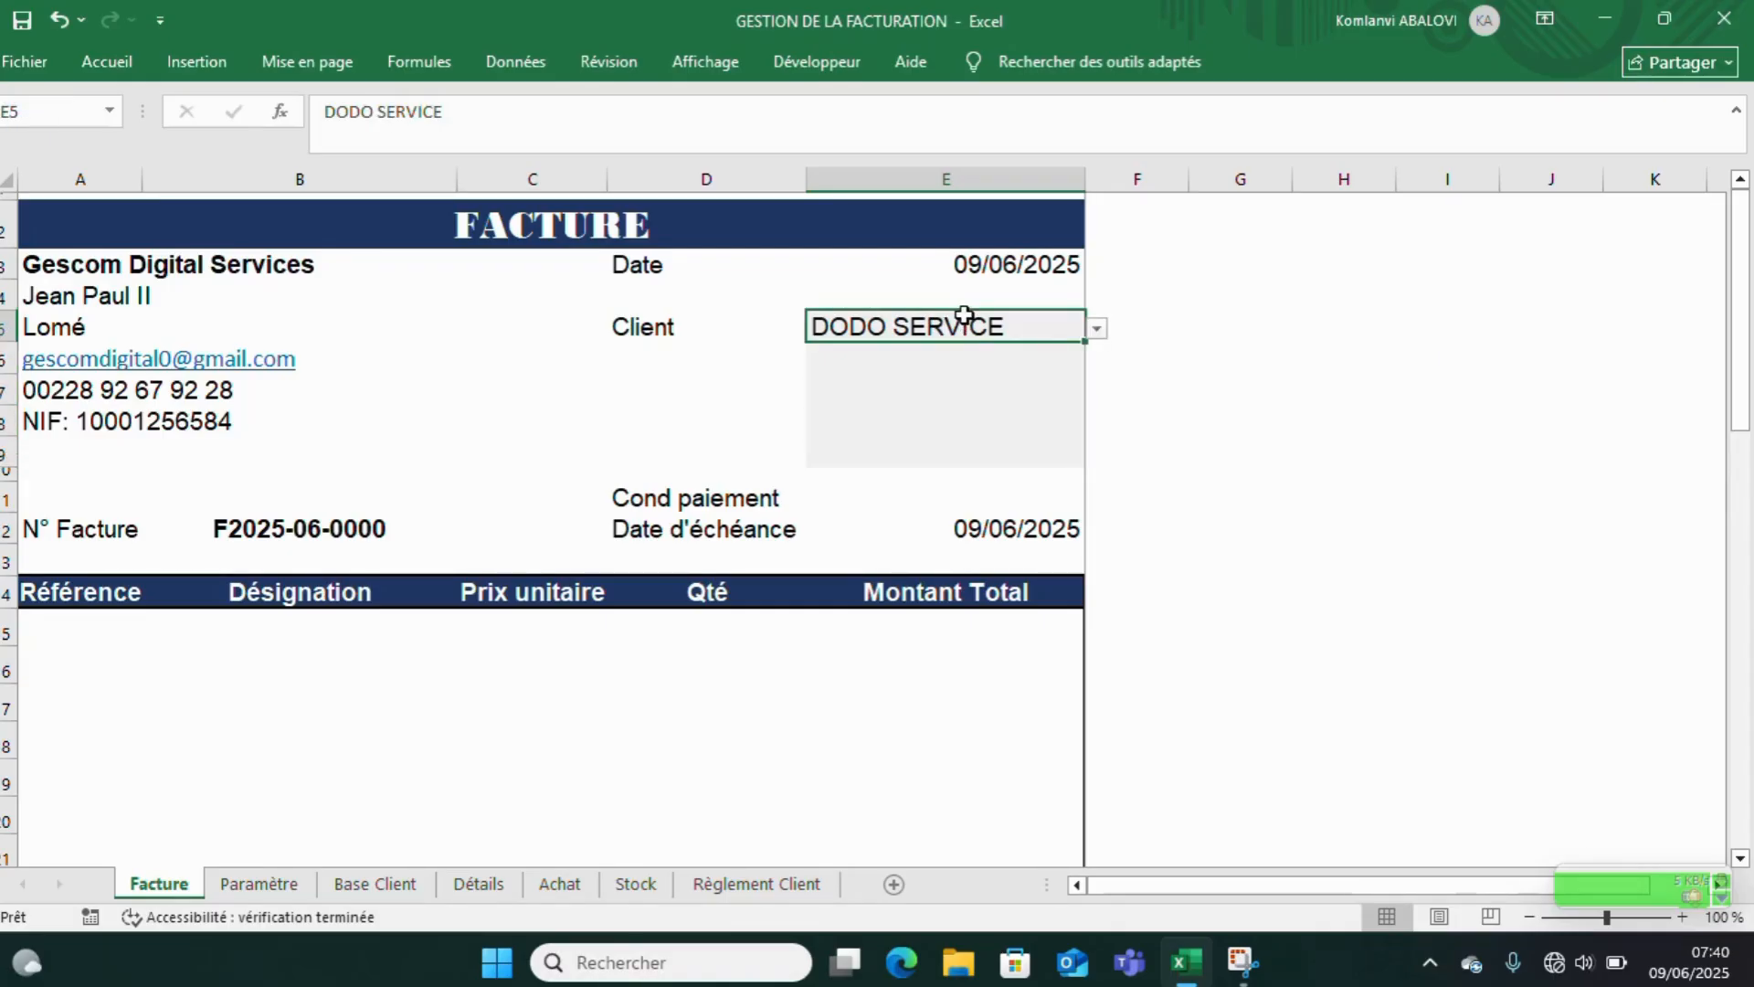
key("Delete")
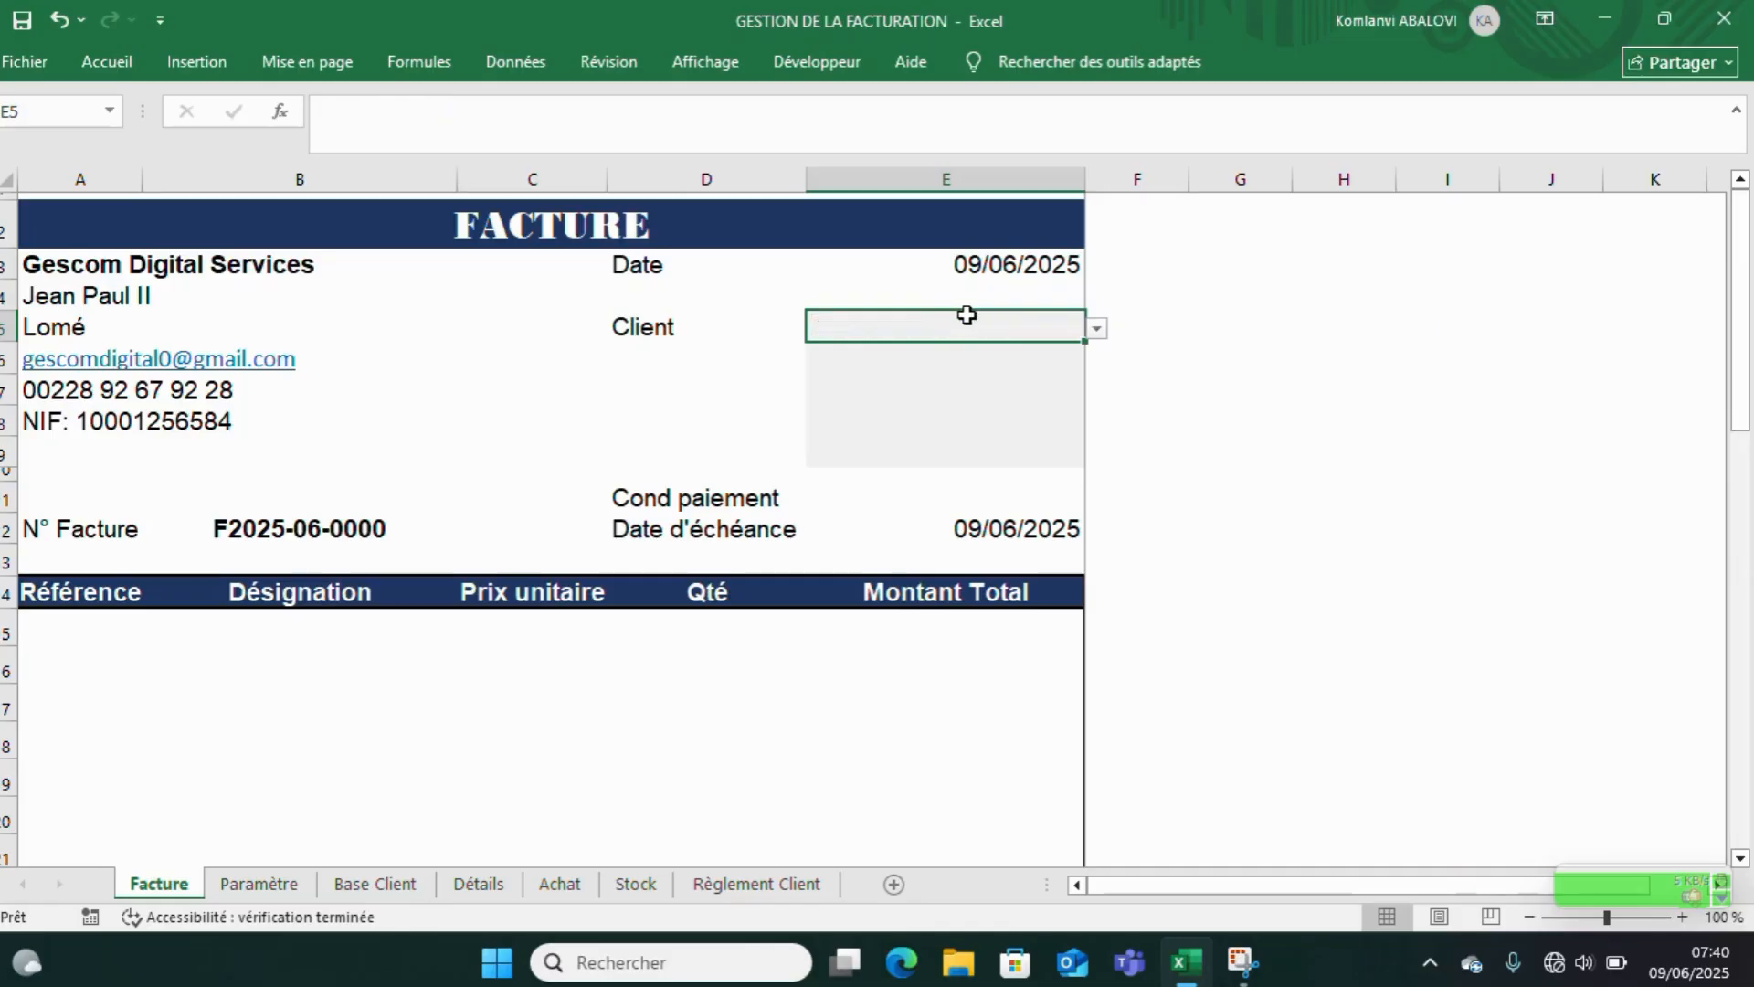
- Start a RECHERCHEV formula in cell E6 of the Facture sheet with E5 as the lookup value
left_click(988, 350)
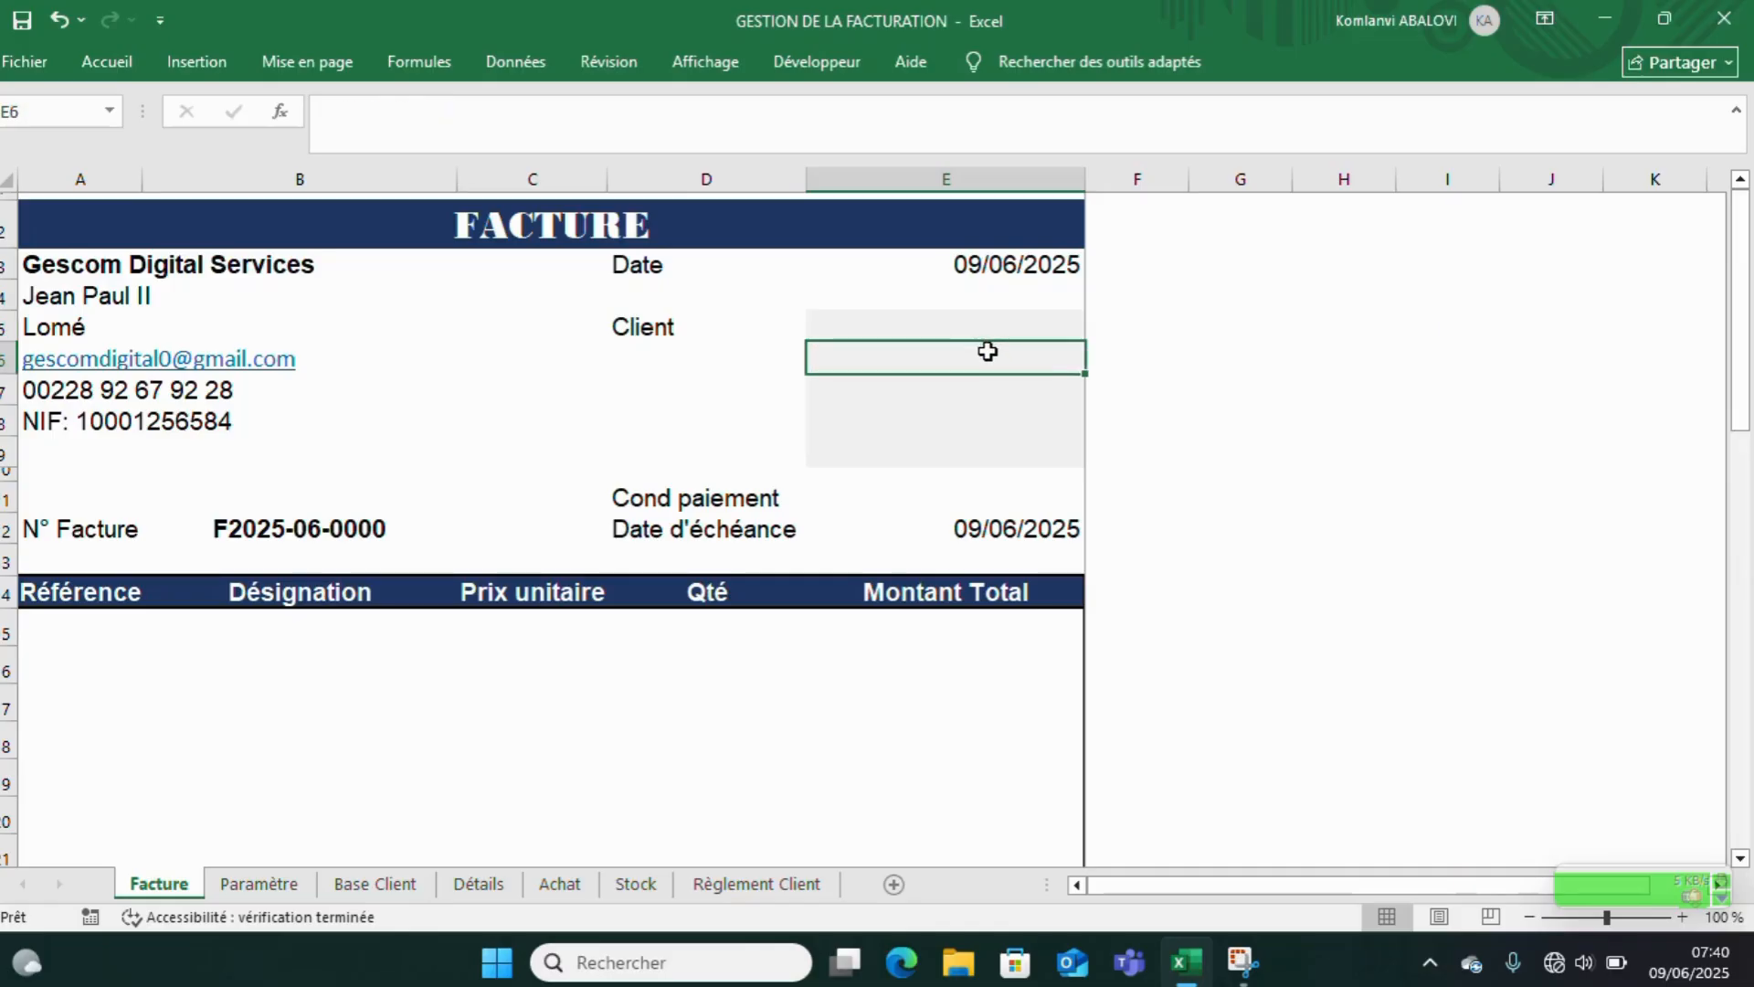
double_click(987, 351)
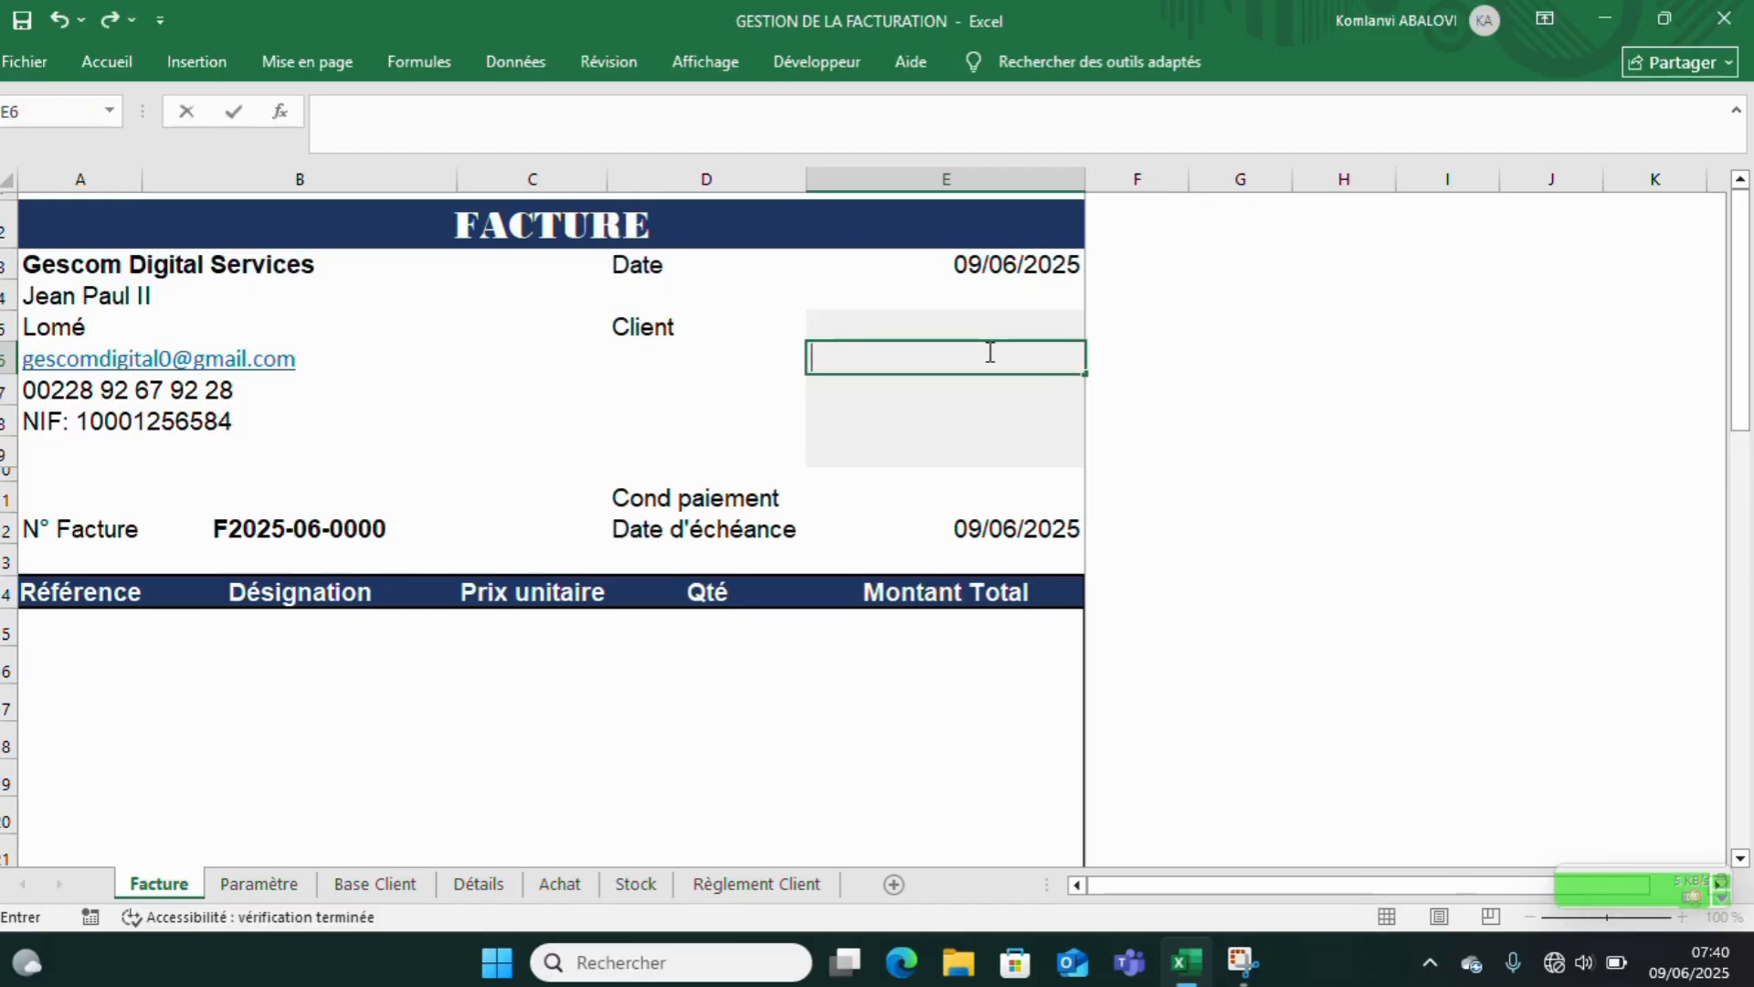
type("=re")
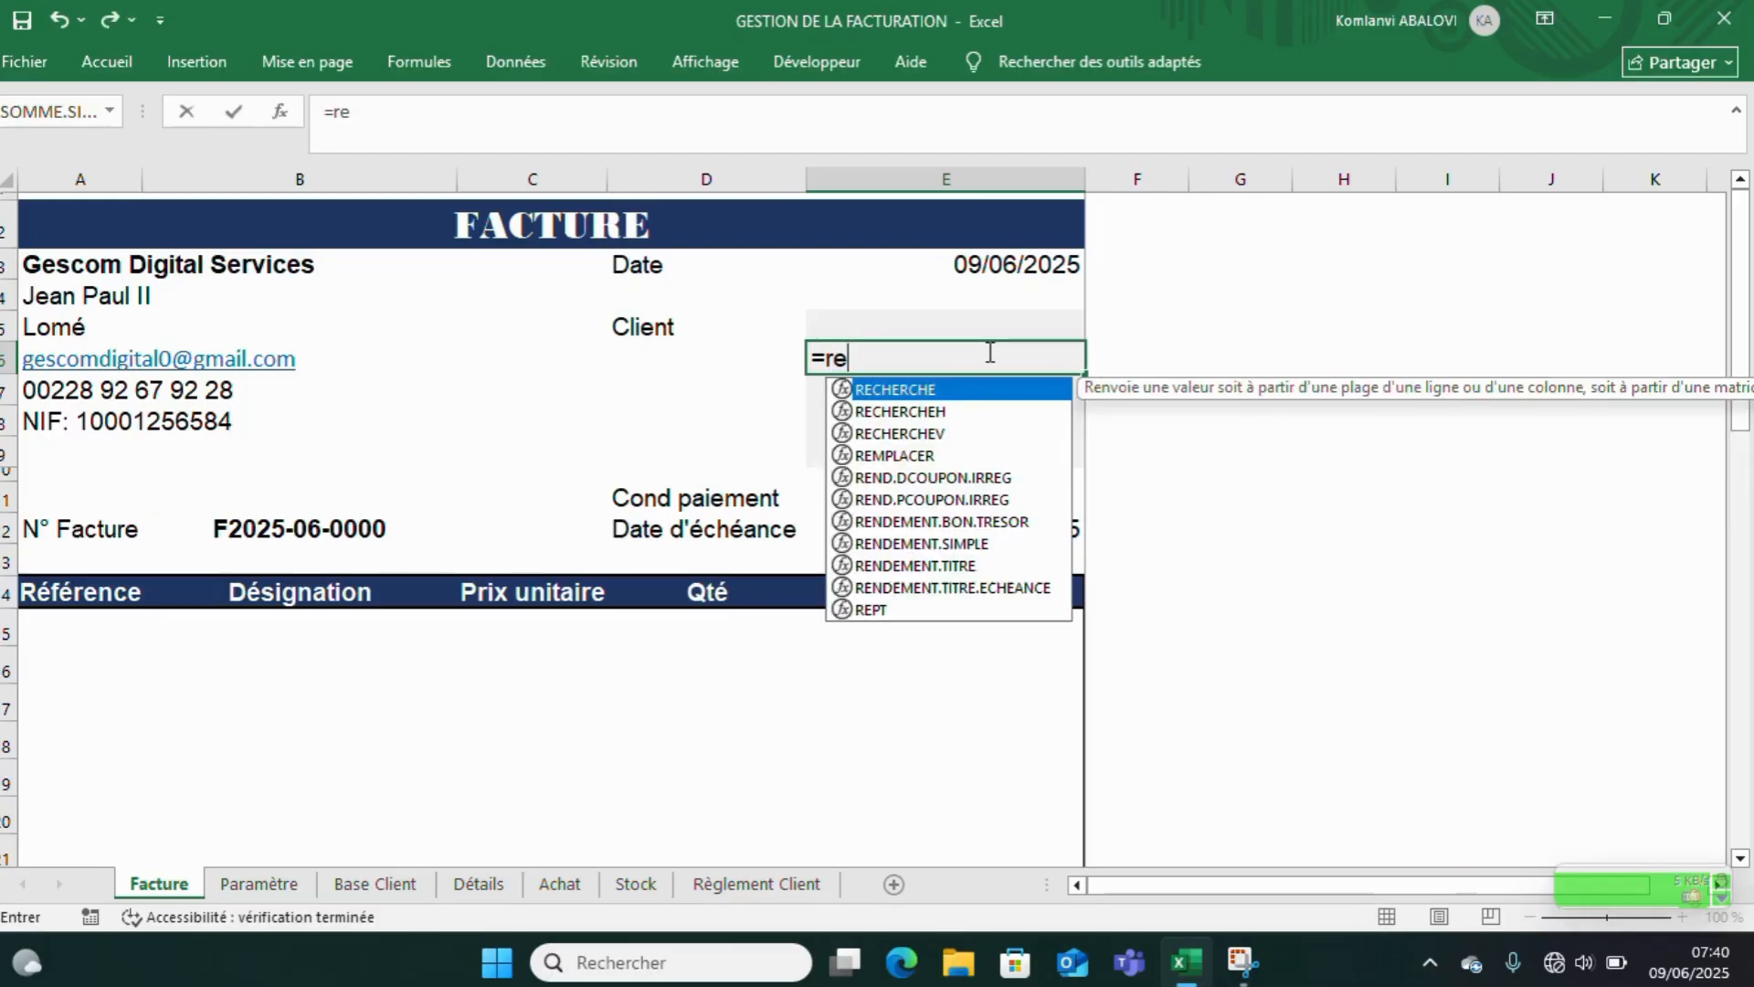
type("ch")
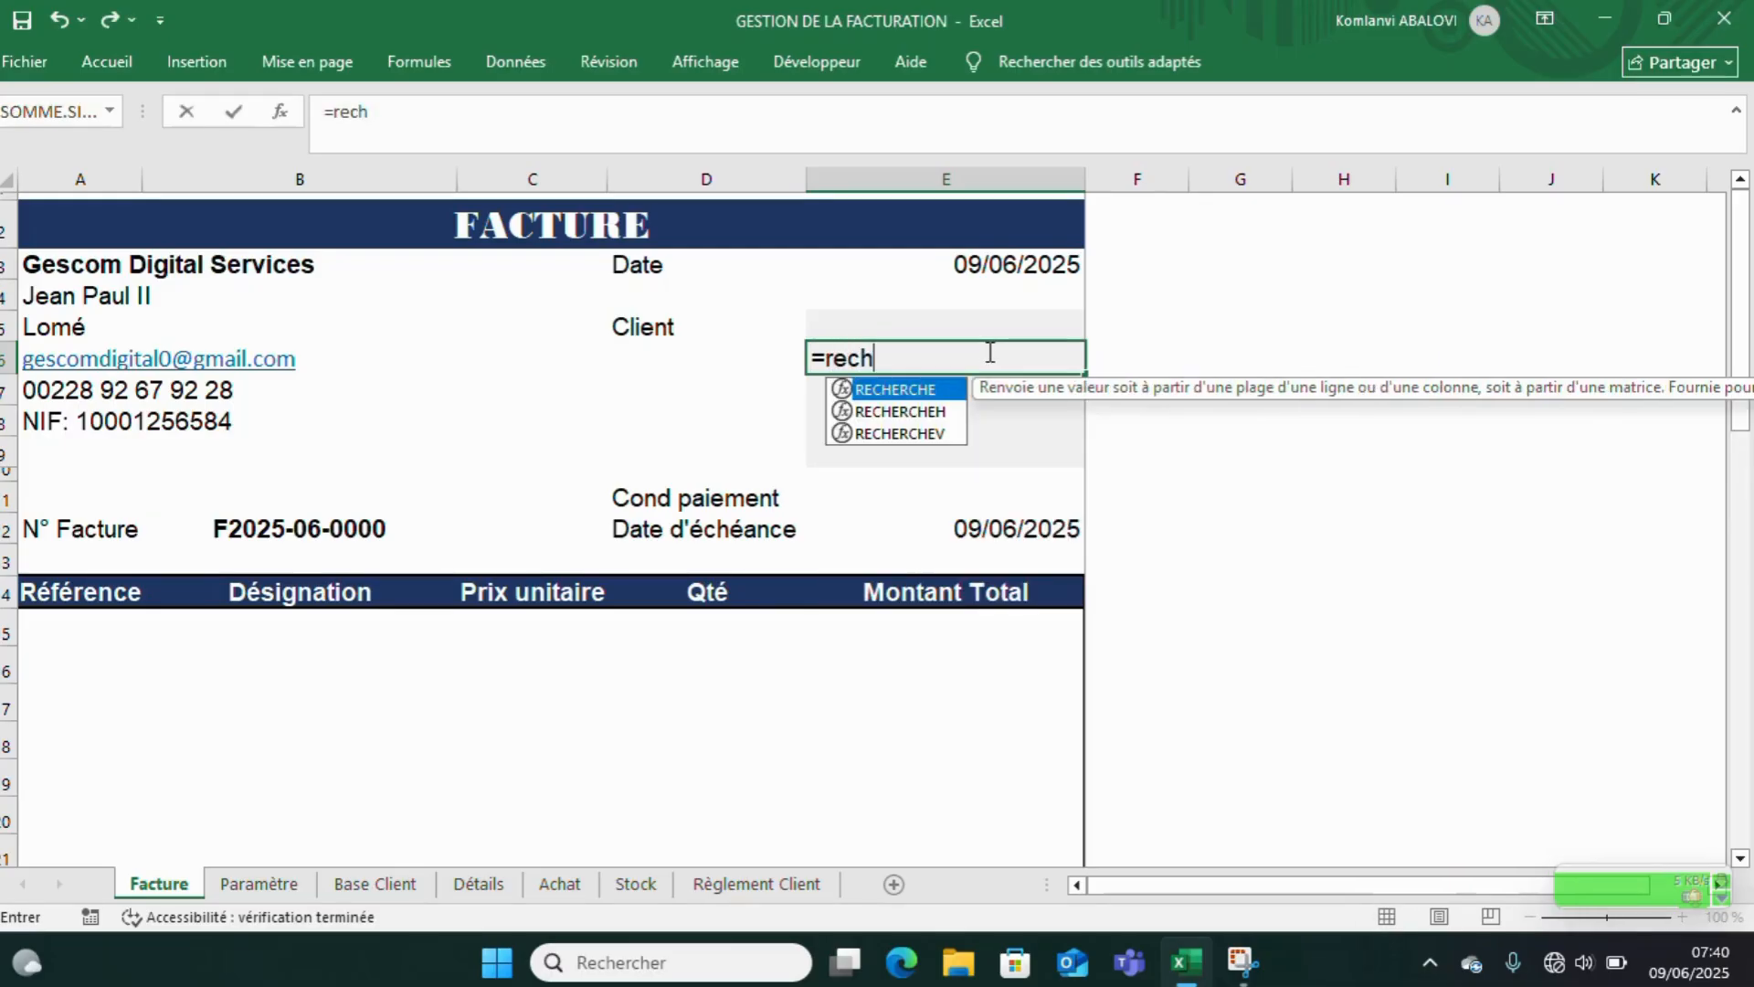
double_click(911, 434)
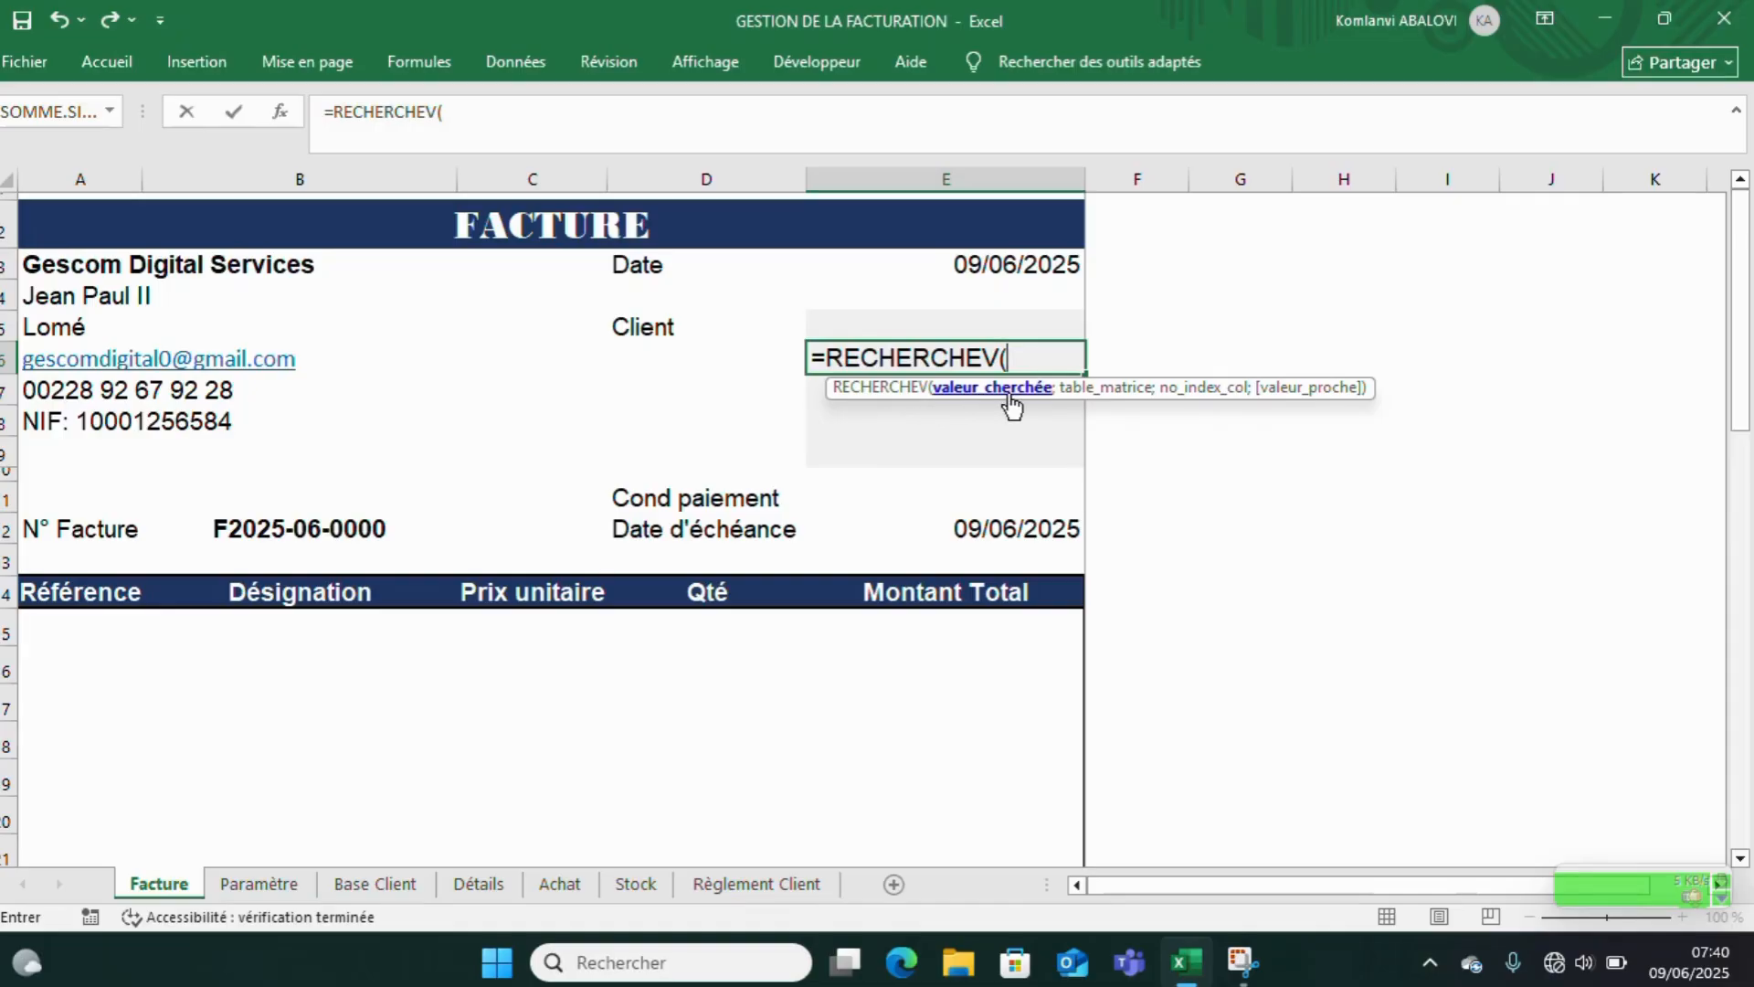
left_click(968, 329)
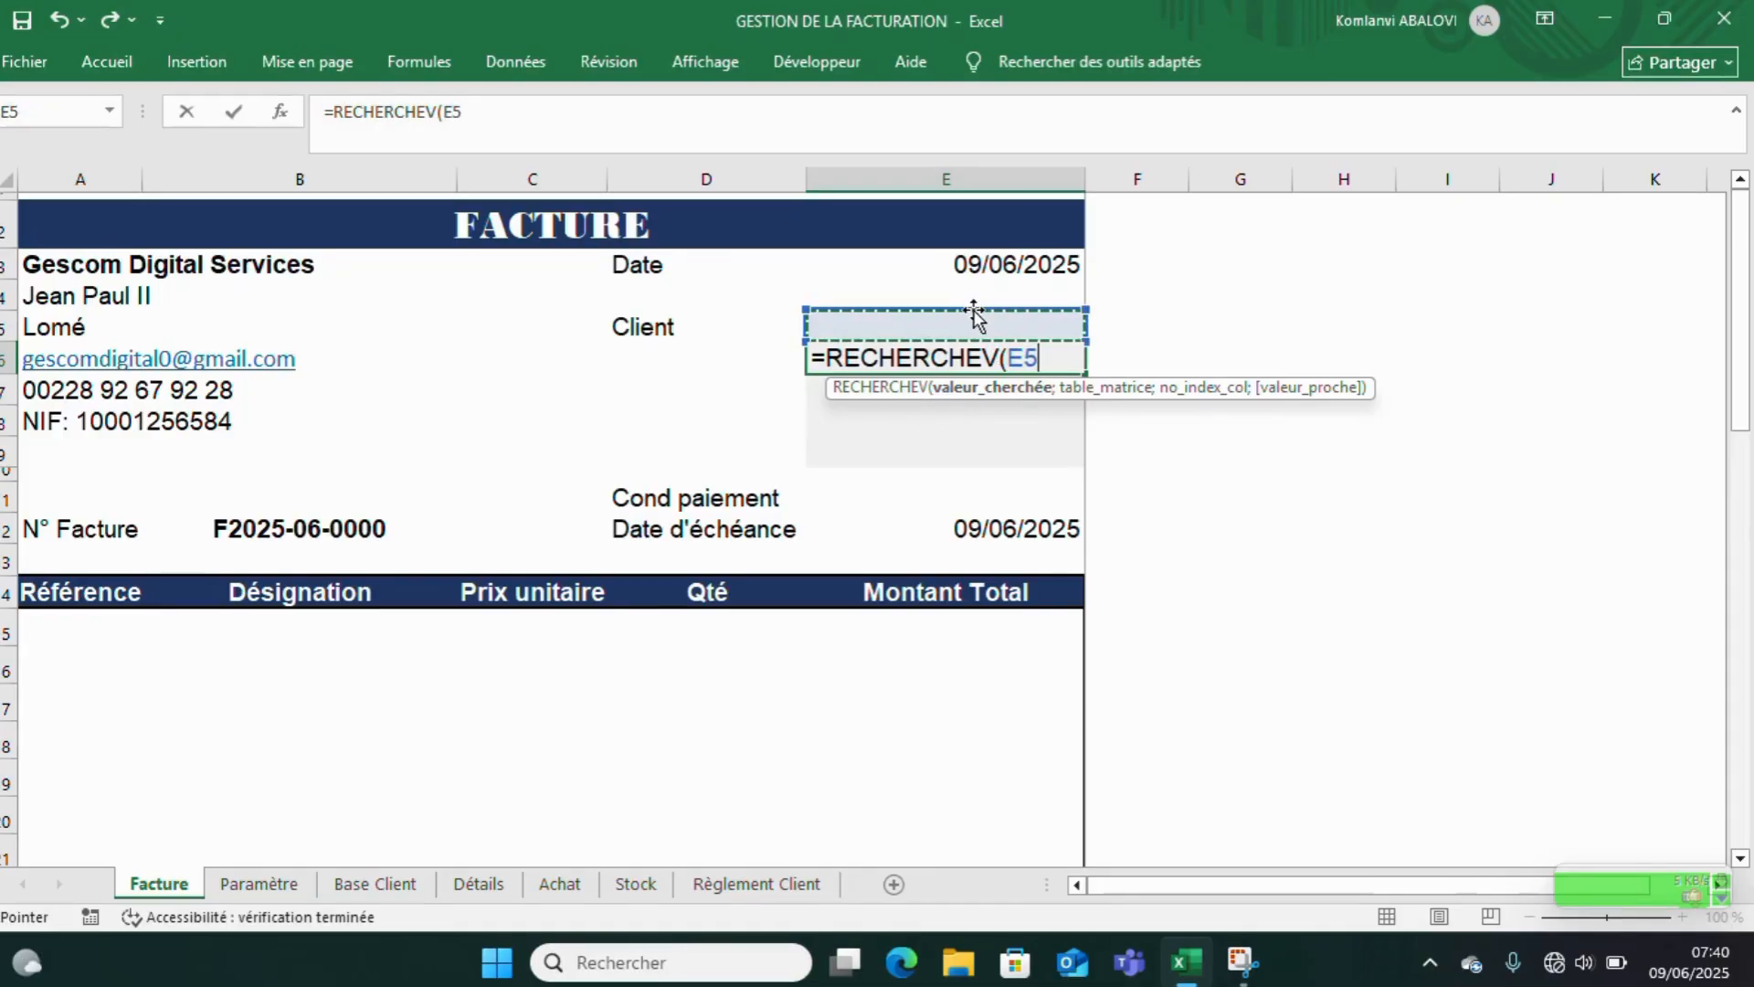
type(";")
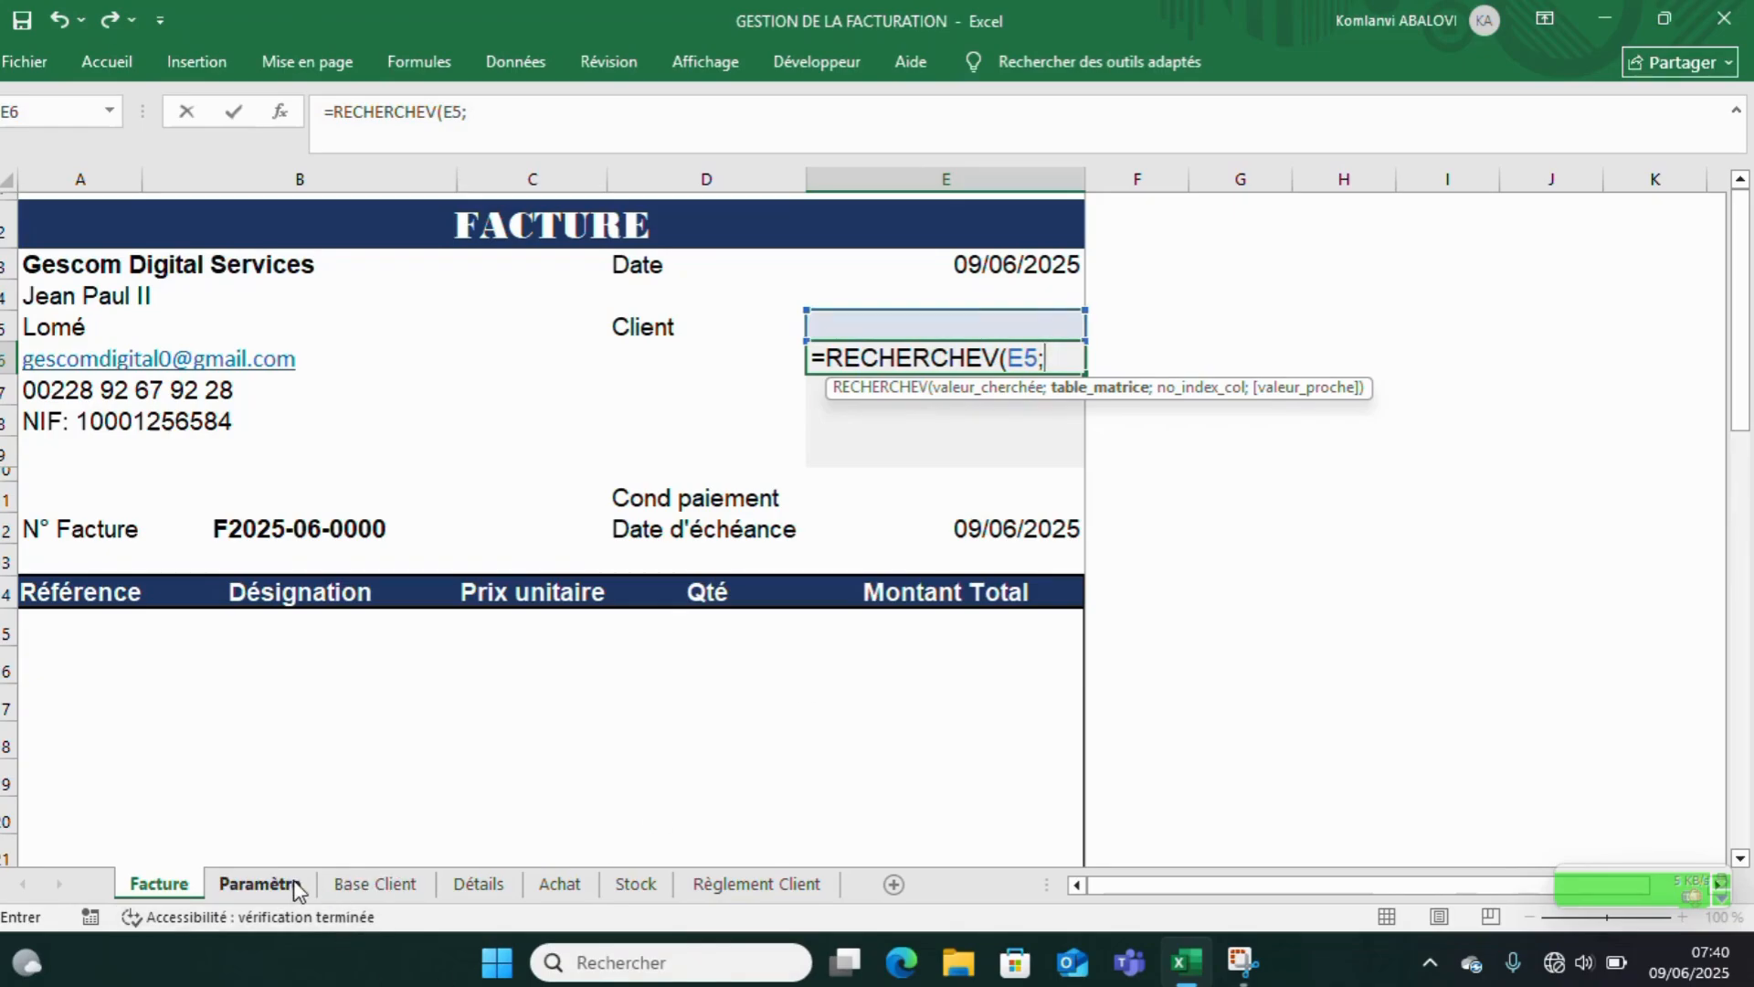
- Complete the E6 formula with columns A:E of the Paramètre sheet, column index 2 and exact match FAUX
left_click(258, 884)
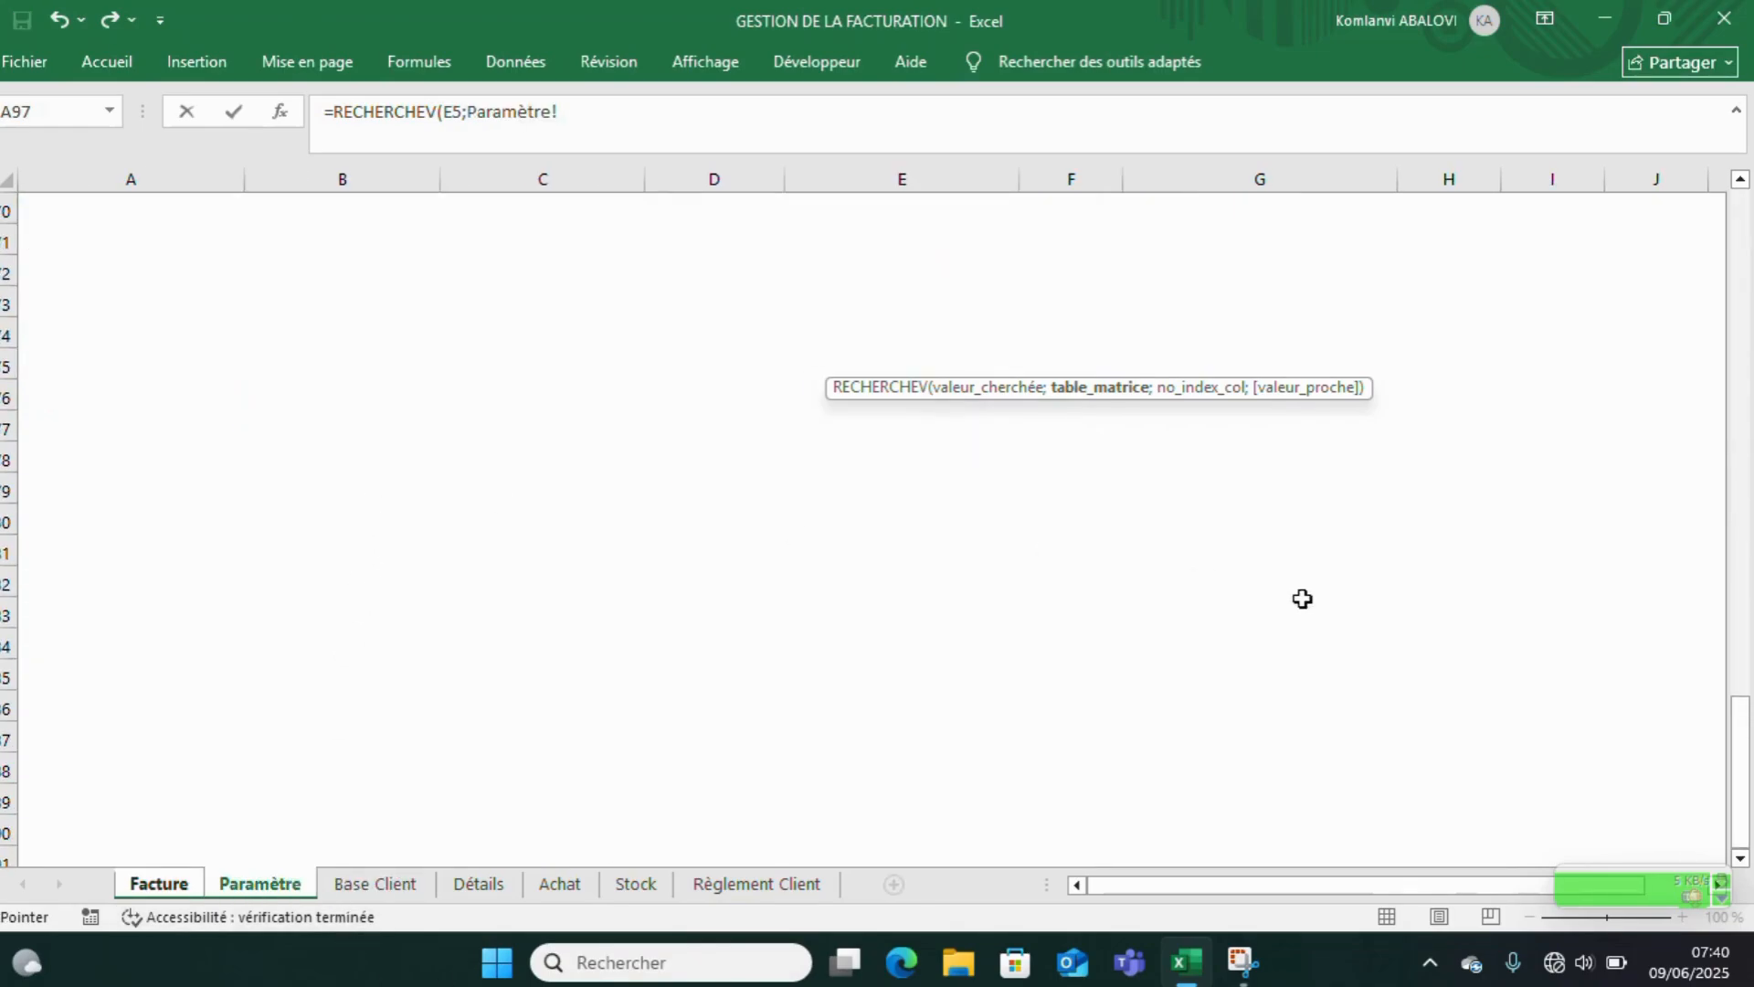
left_click_drag(1714, 706, 1718, 196)
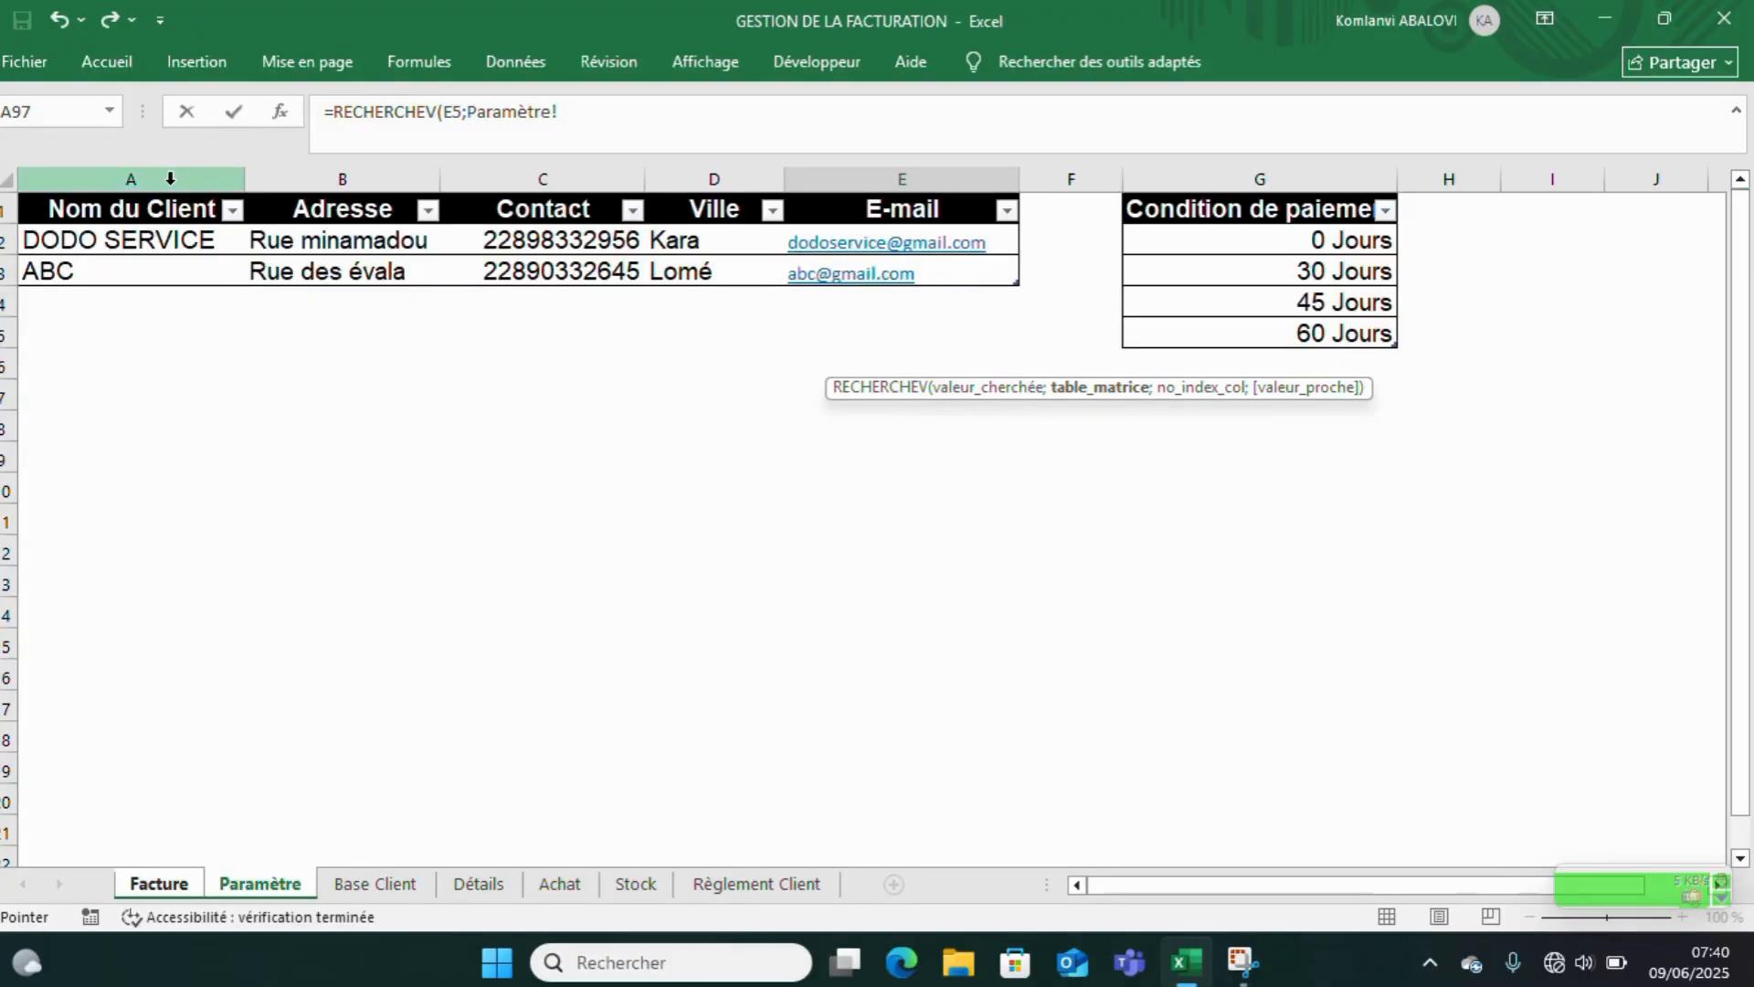
left_click_drag(170, 178, 900, 181)
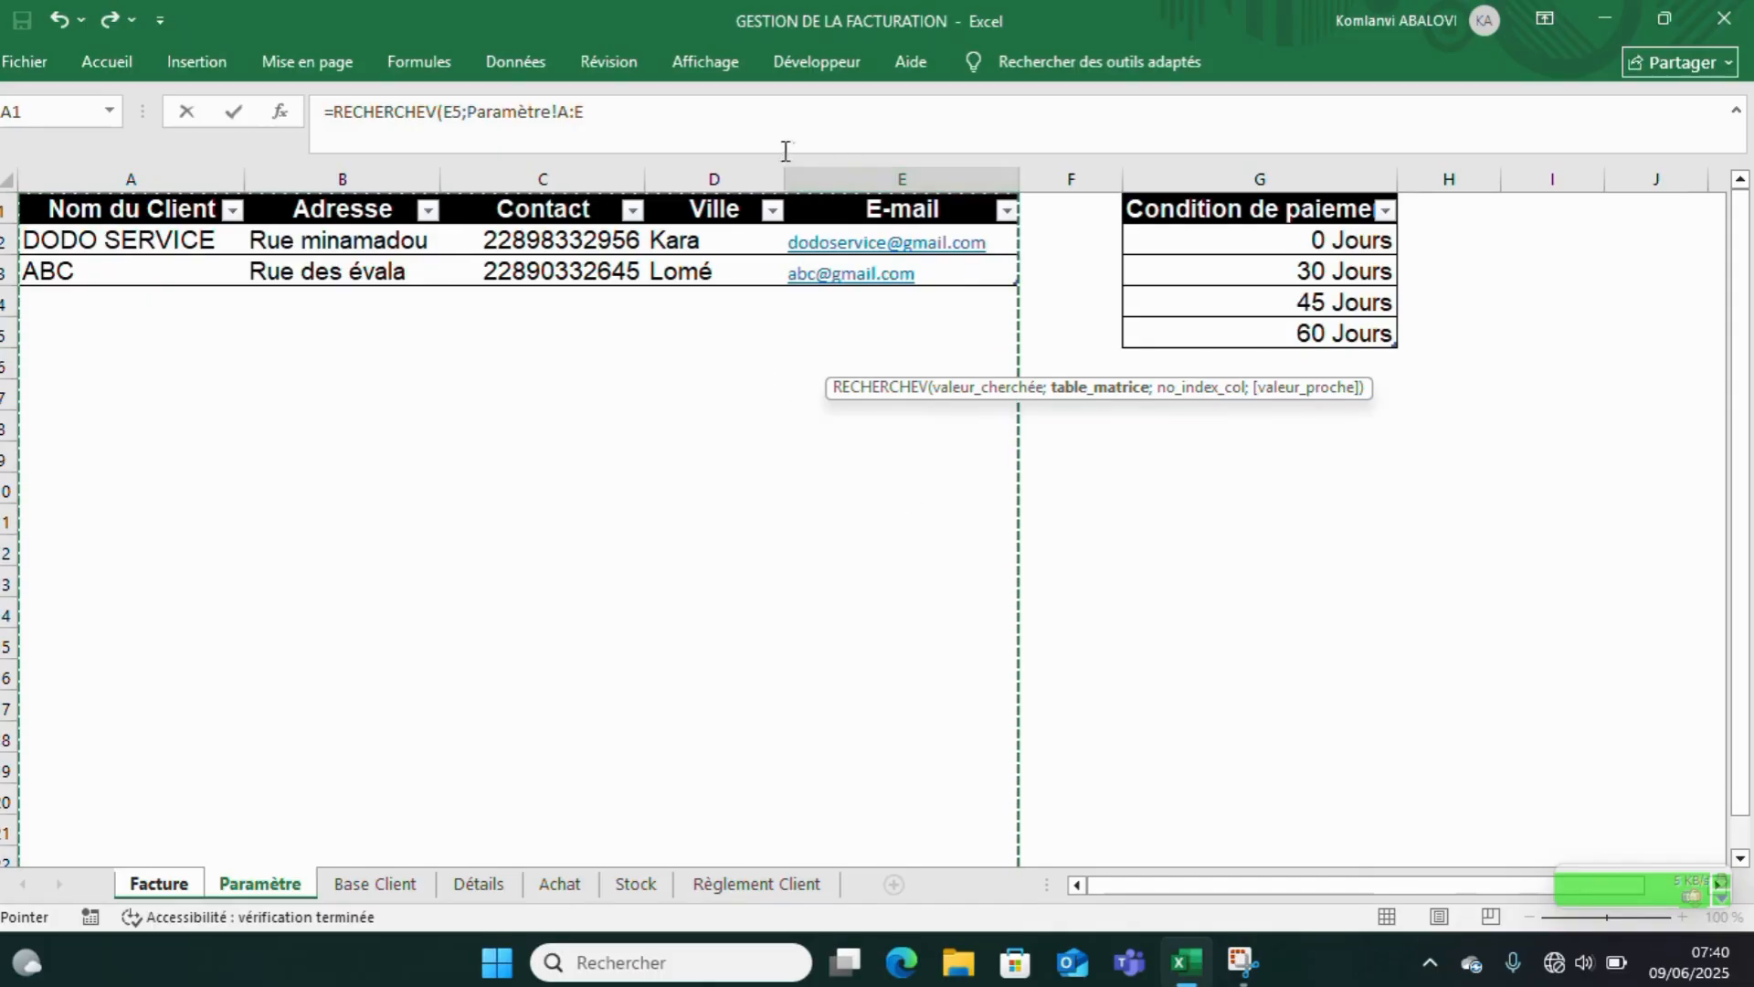
type(";")
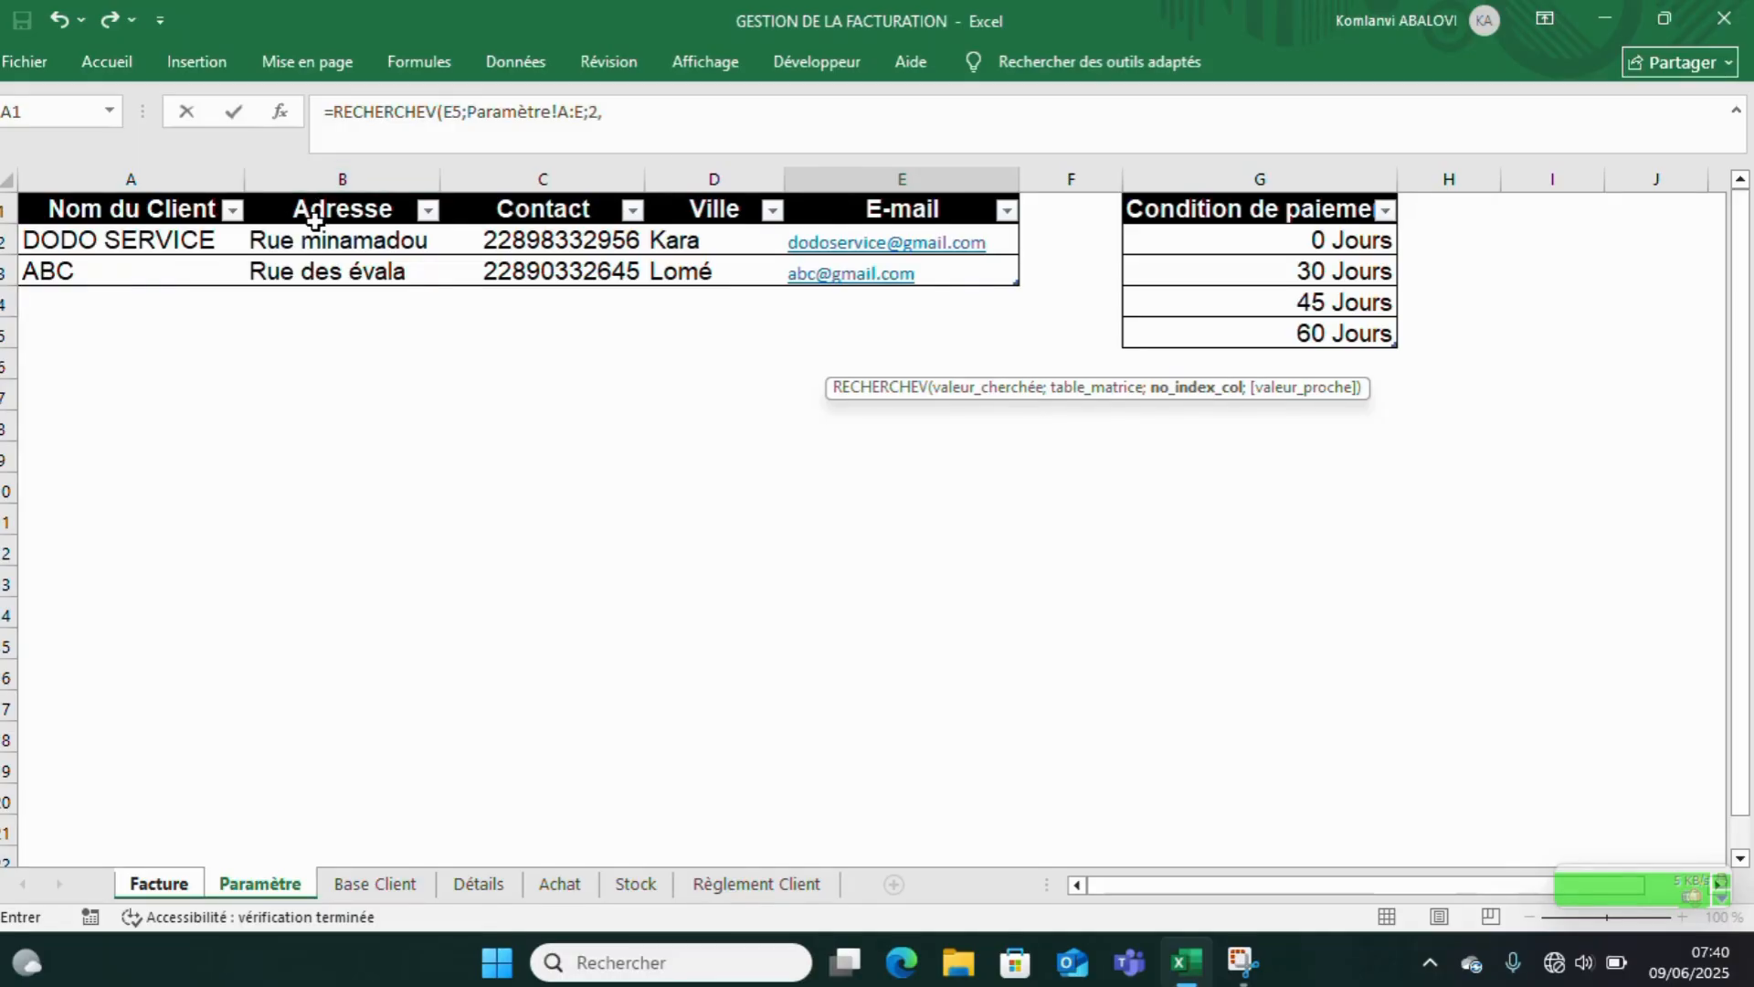
type("2;")
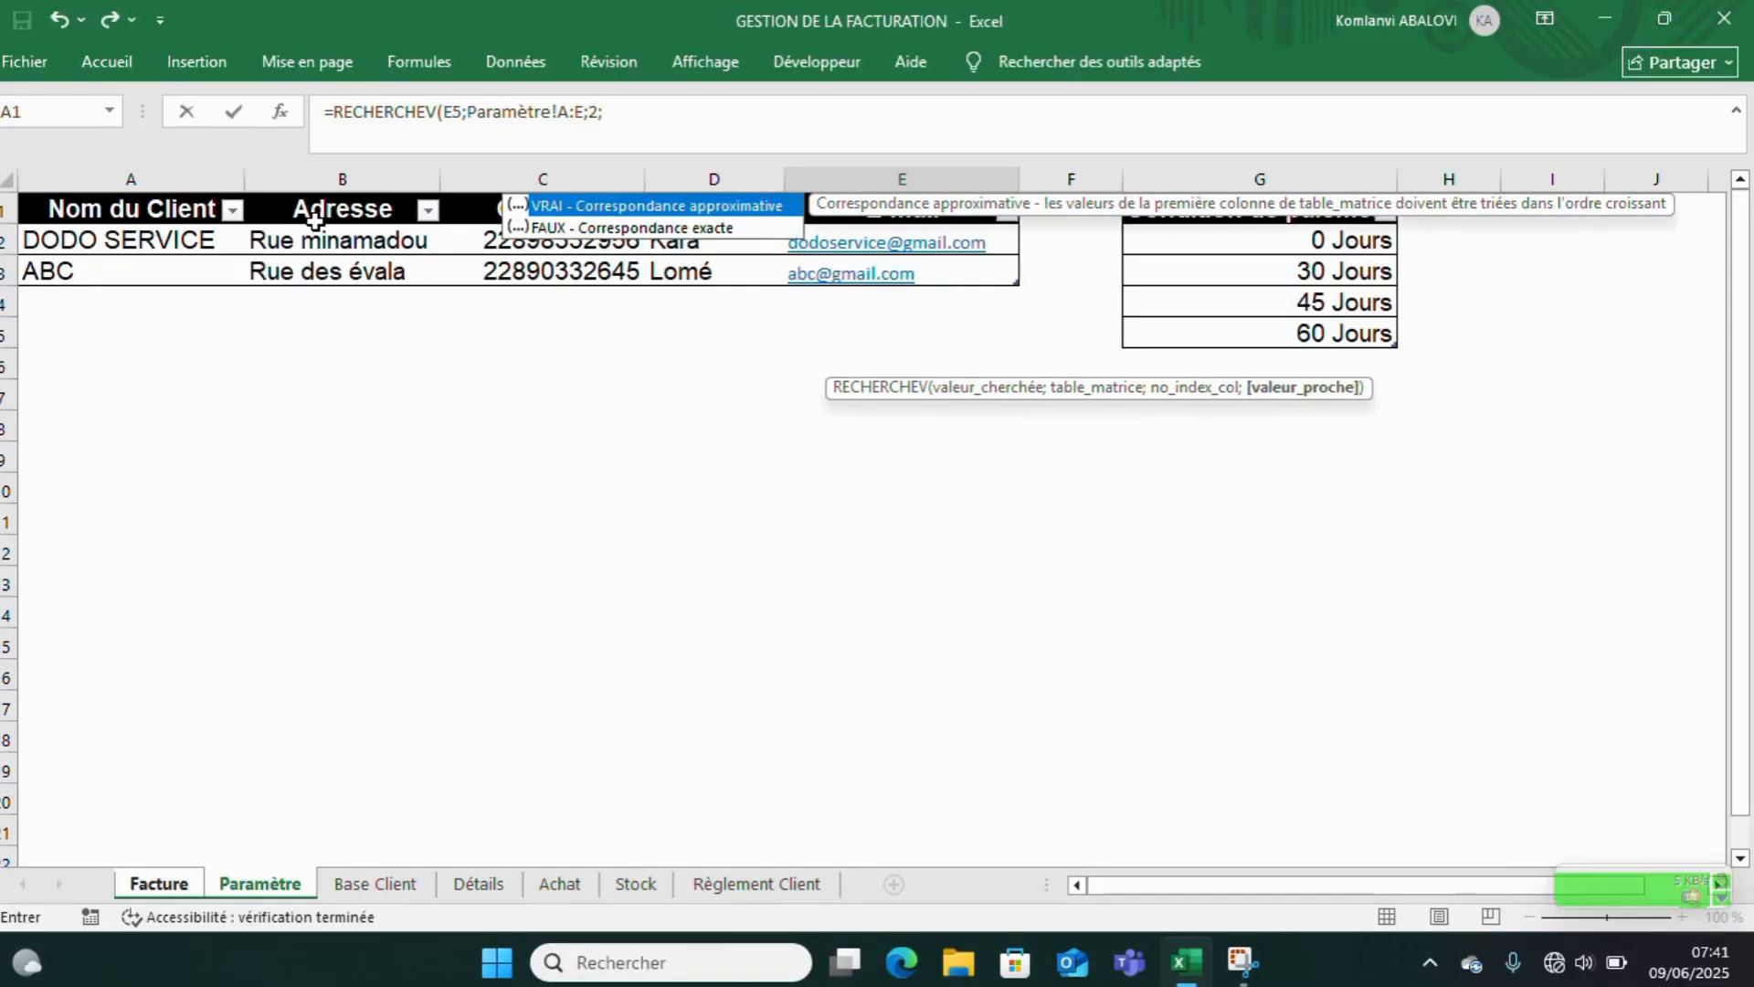
left_click(600, 227)
double_click(599, 227)
left_click(679, 103)
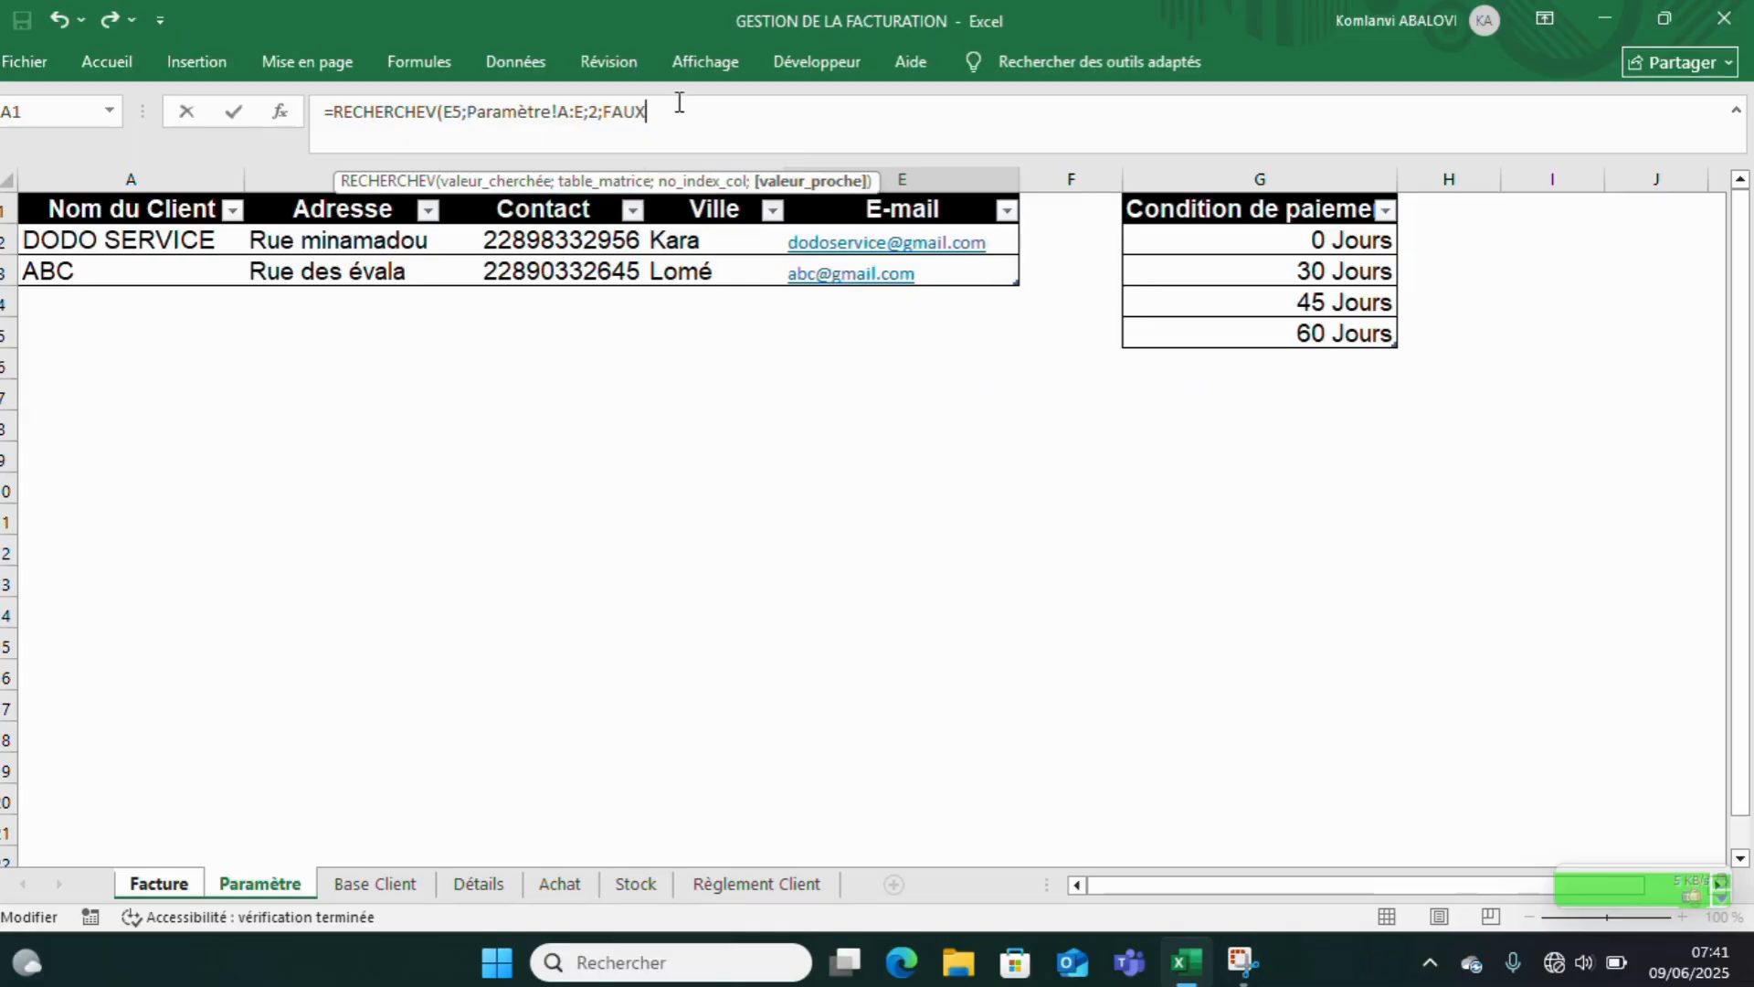
type(")")
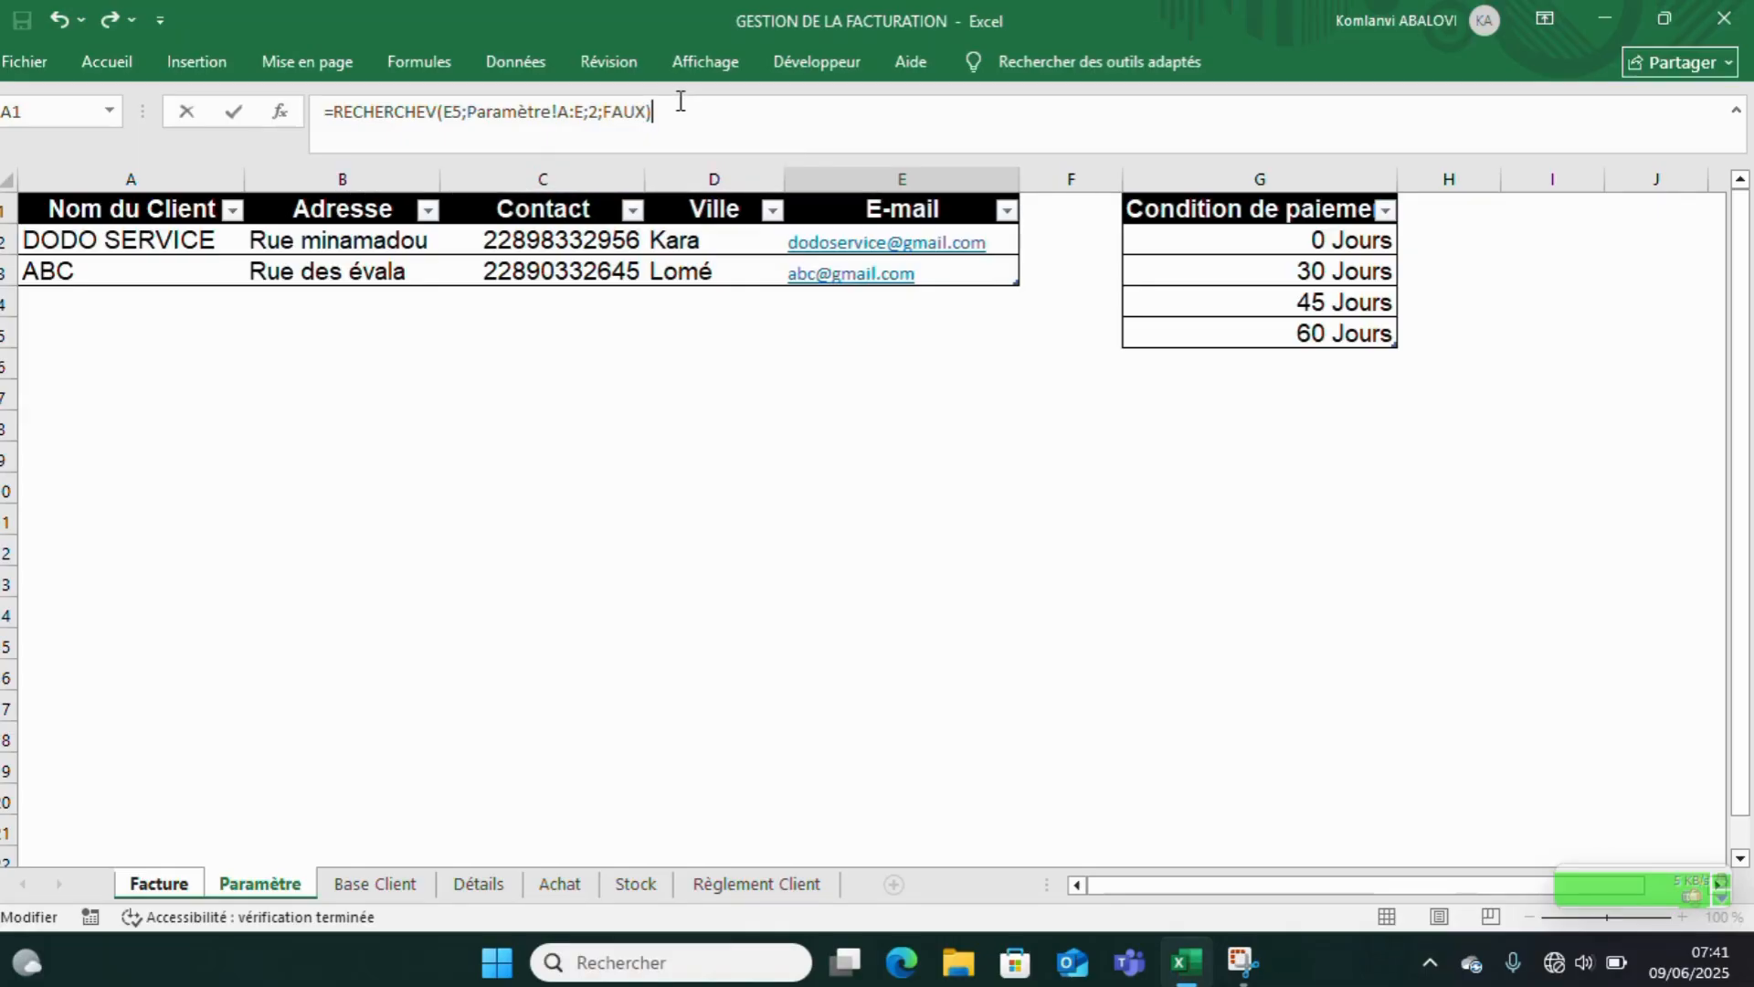
key("Return")
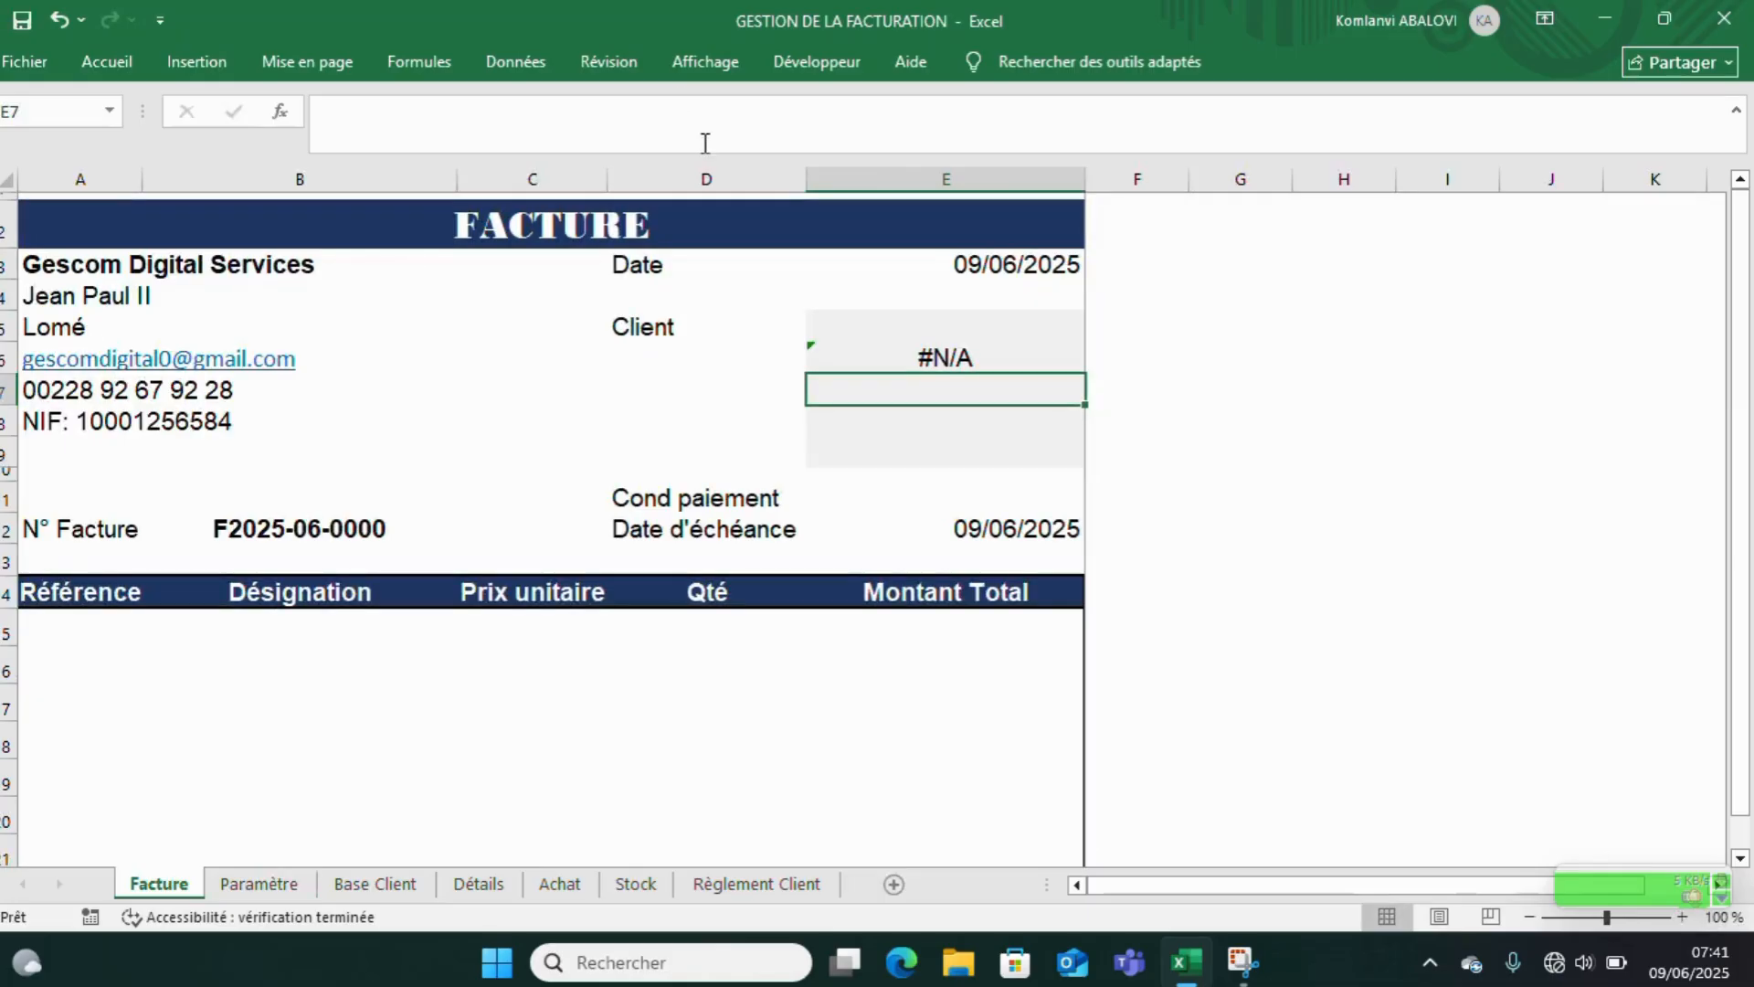
- Wrap the RECHERCHEV formula in cell E6 in SIERREUR with an empty string "" as the value if error
left_click(953, 358)
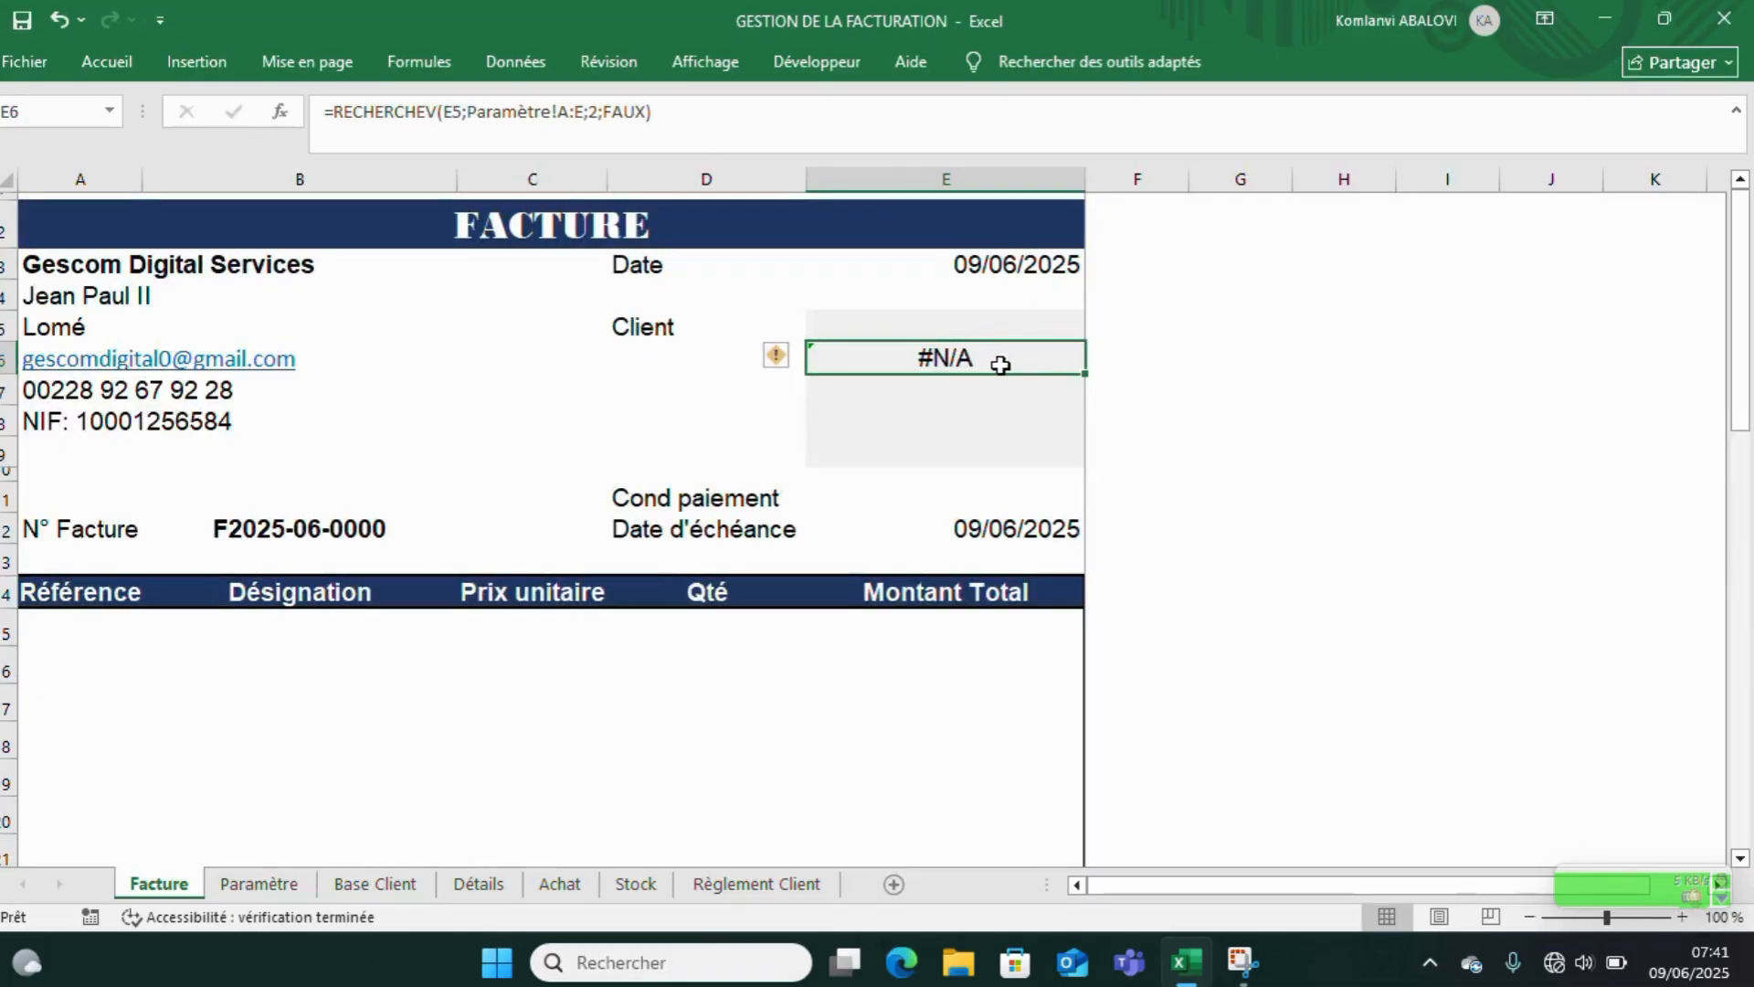
left_click(991, 326)
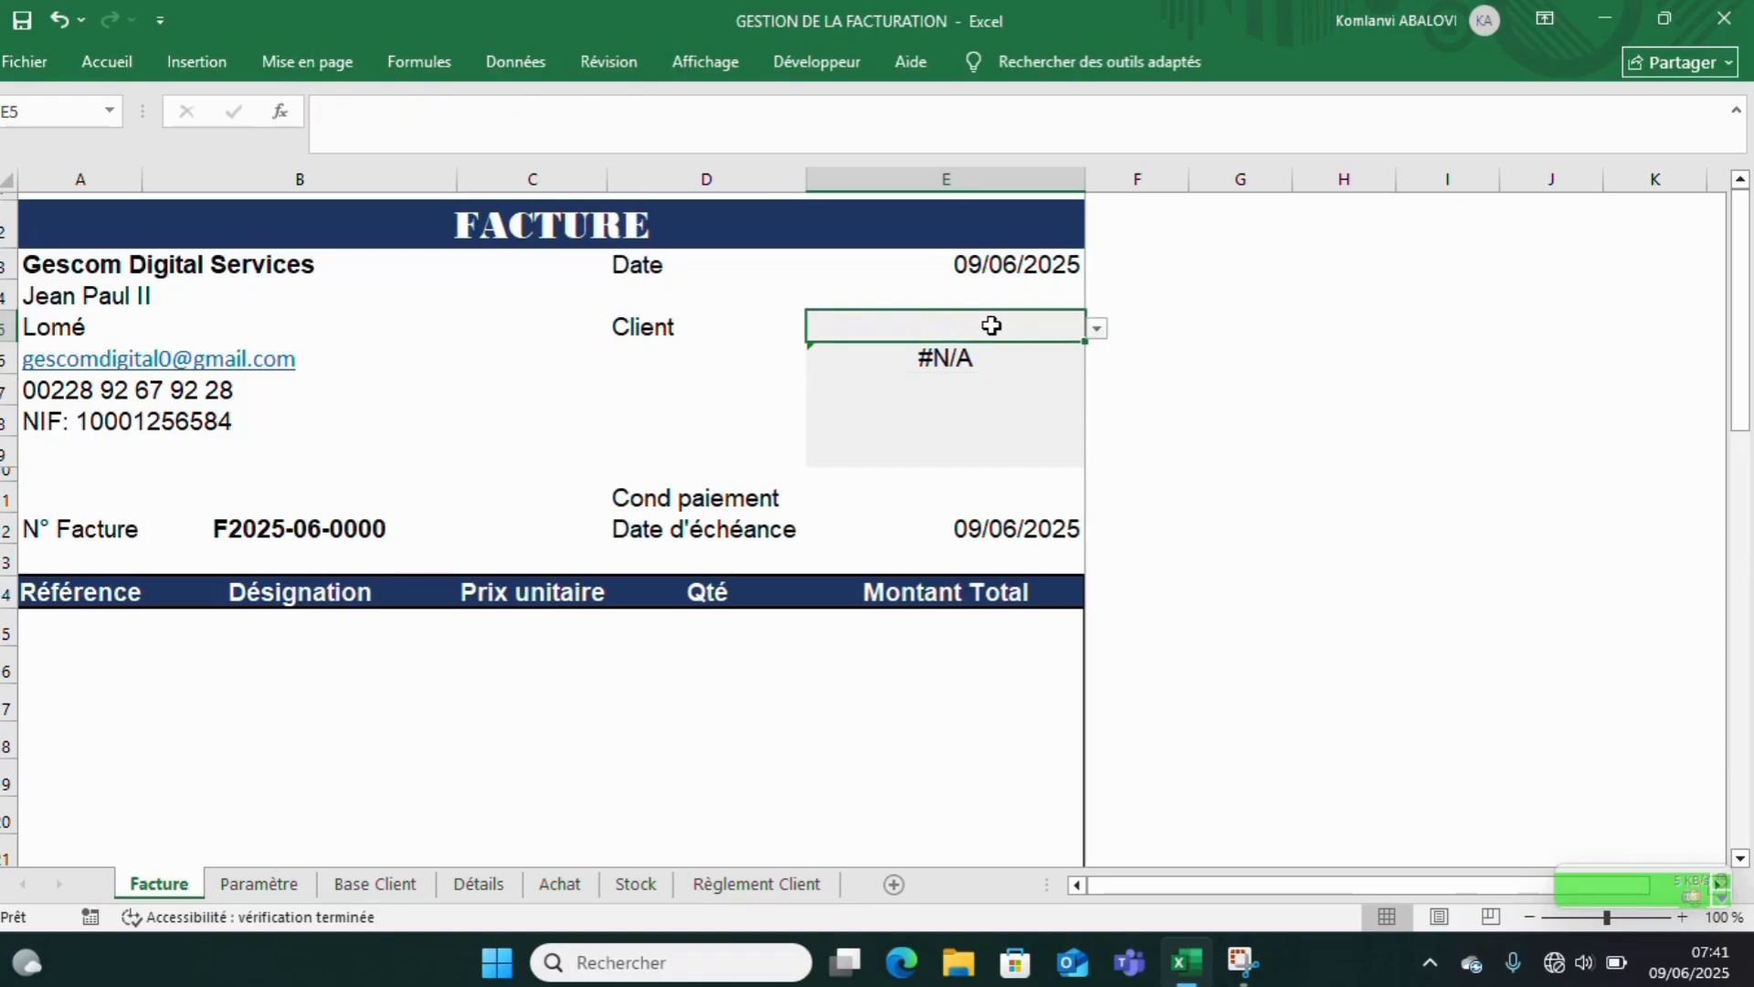
left_click(961, 358)
left_click(941, 333)
left_click(948, 359)
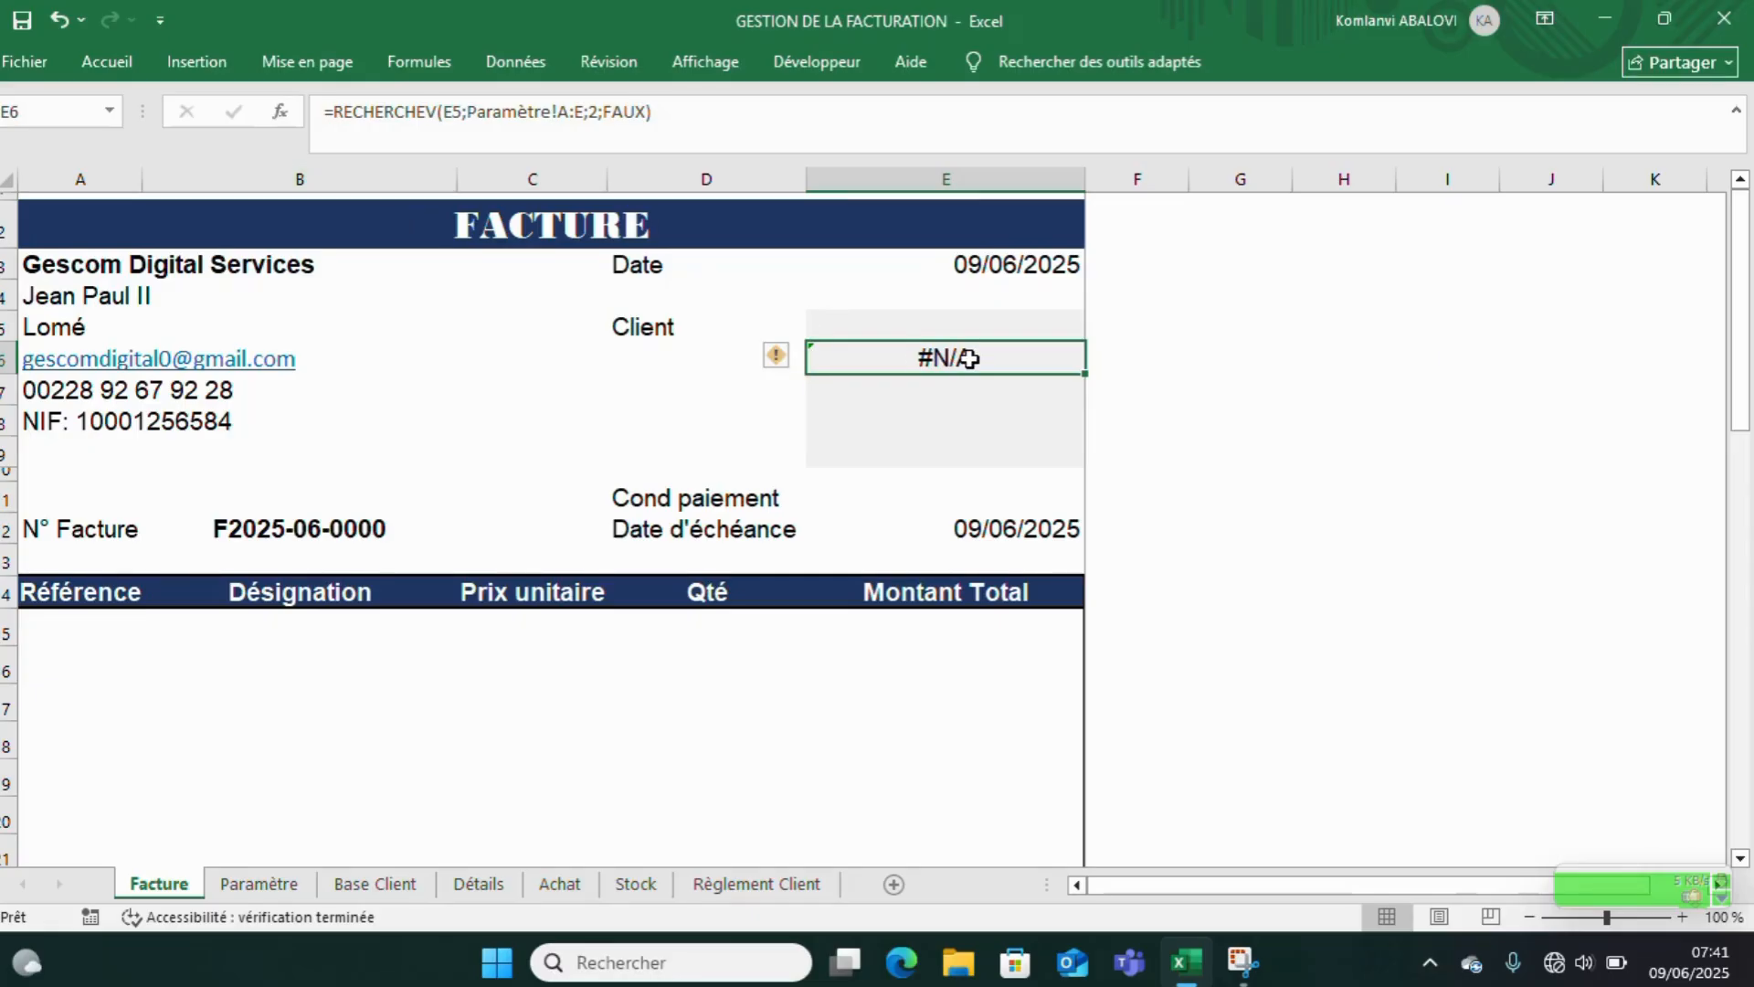
left_click(334, 111)
type("sierr")
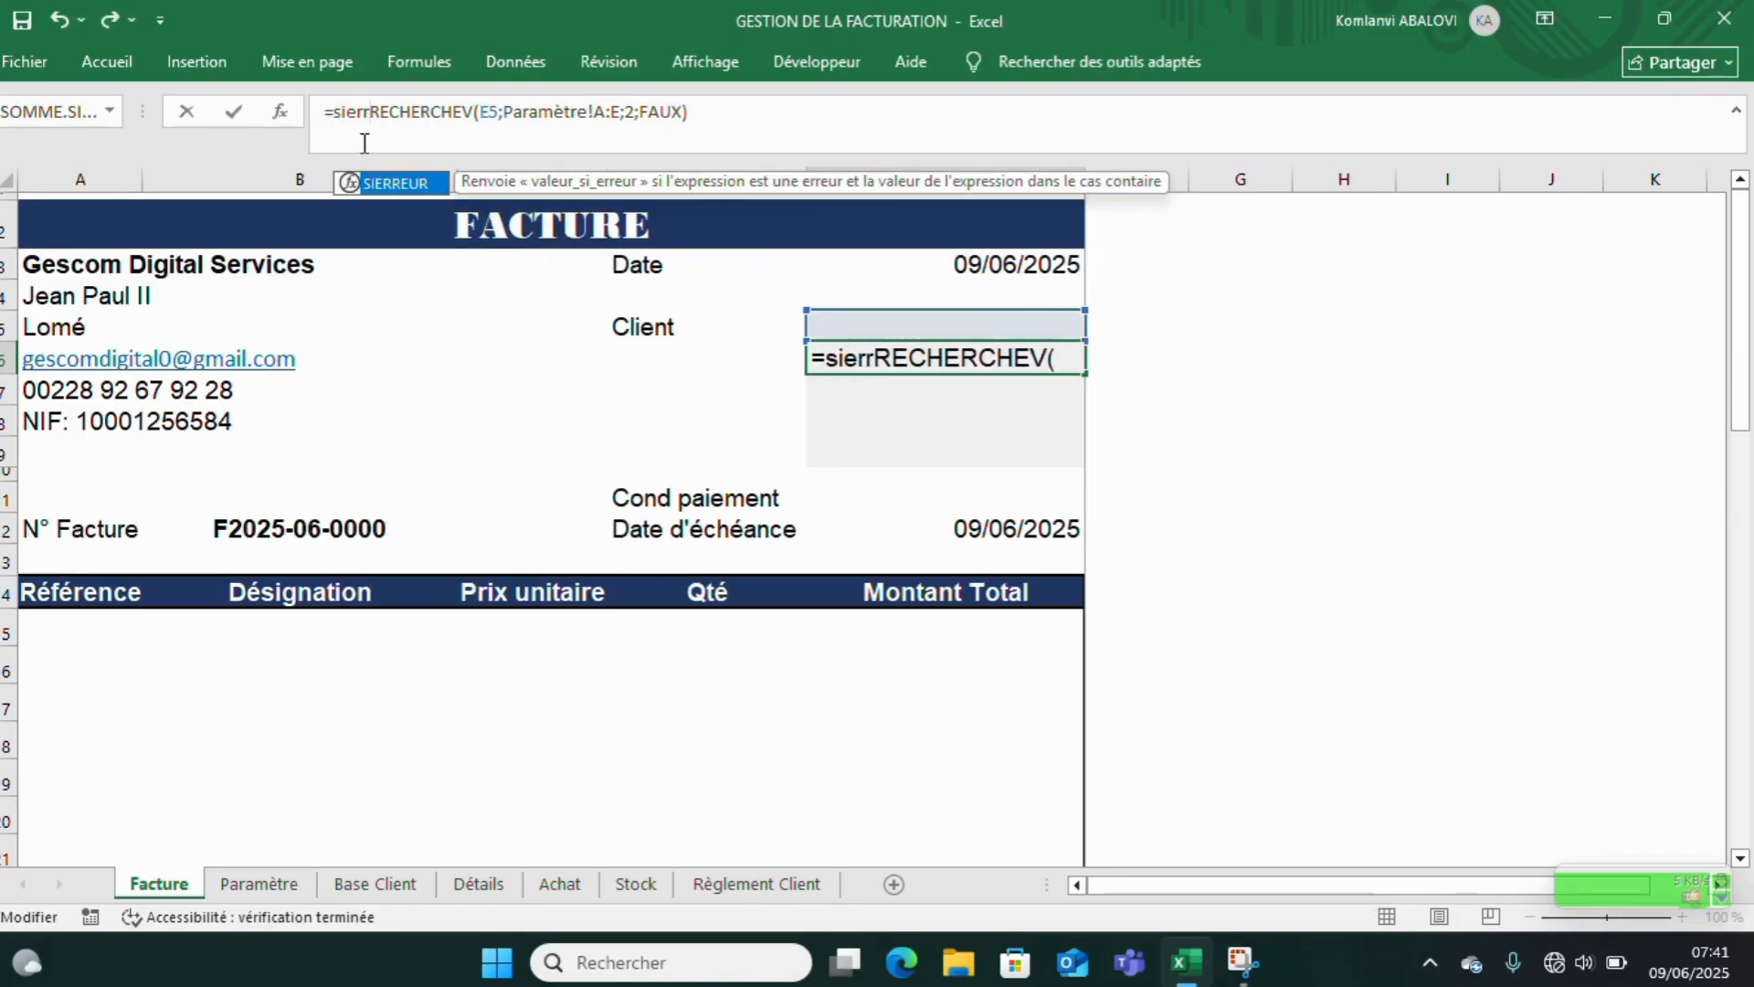
double_click(408, 187)
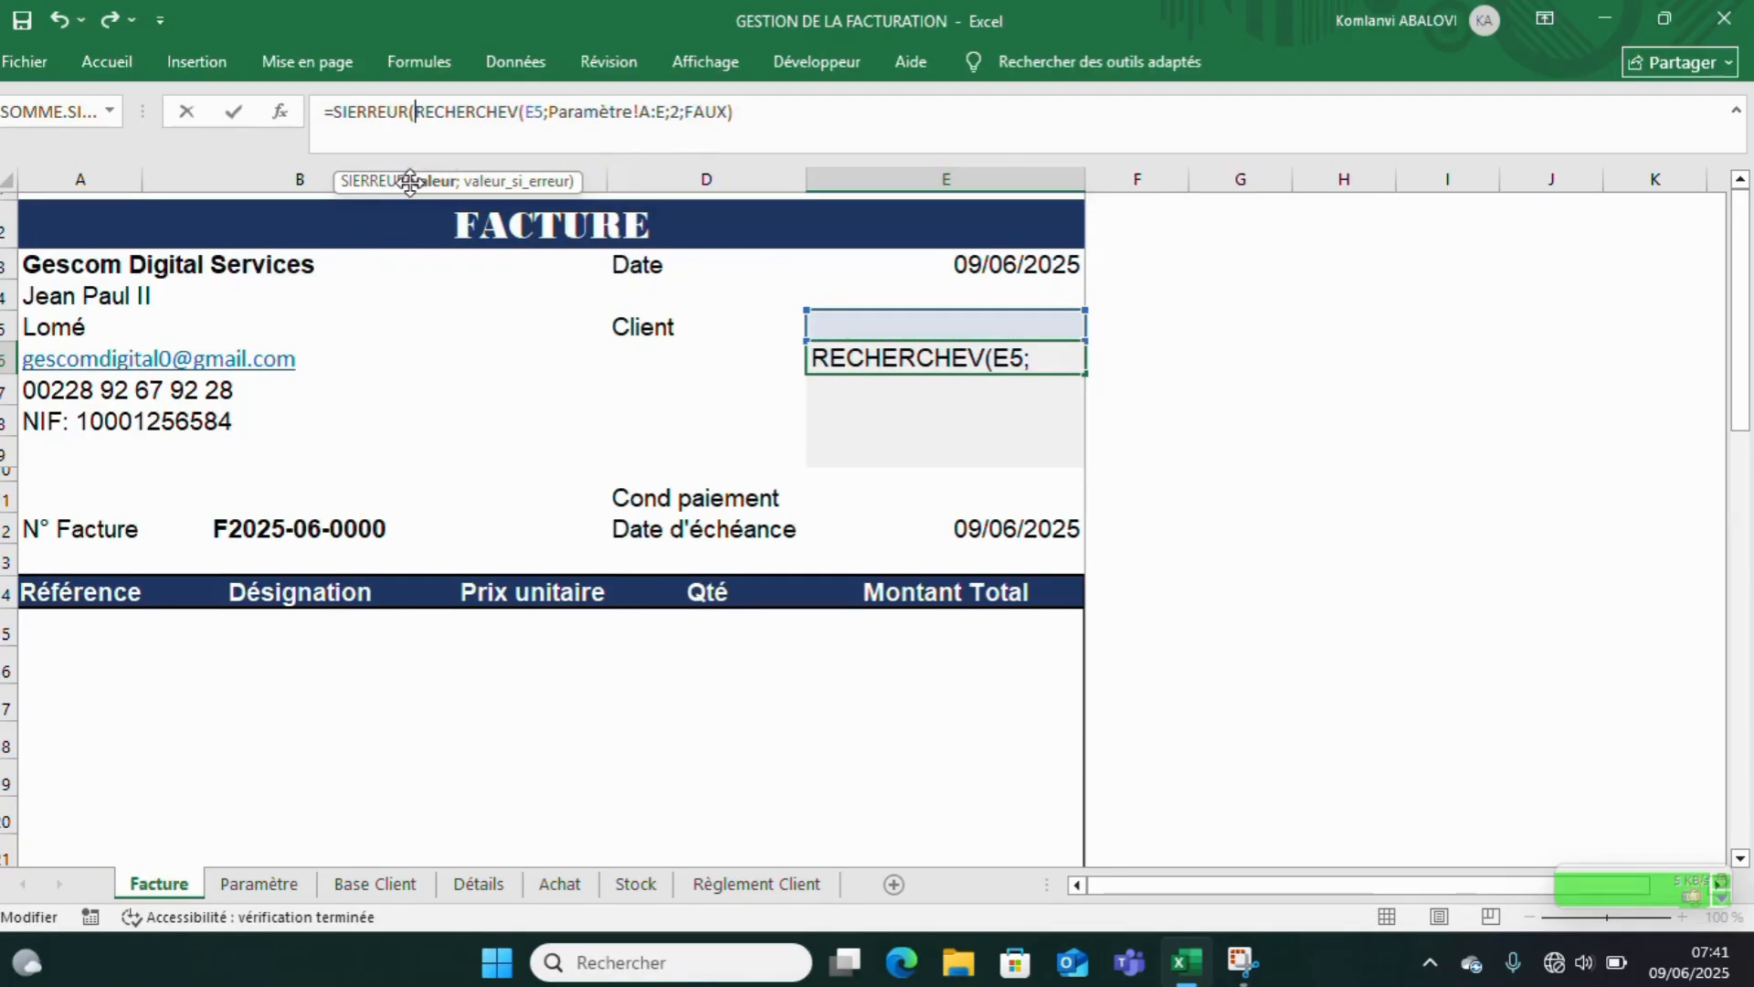
left_click(757, 108)
type(";")
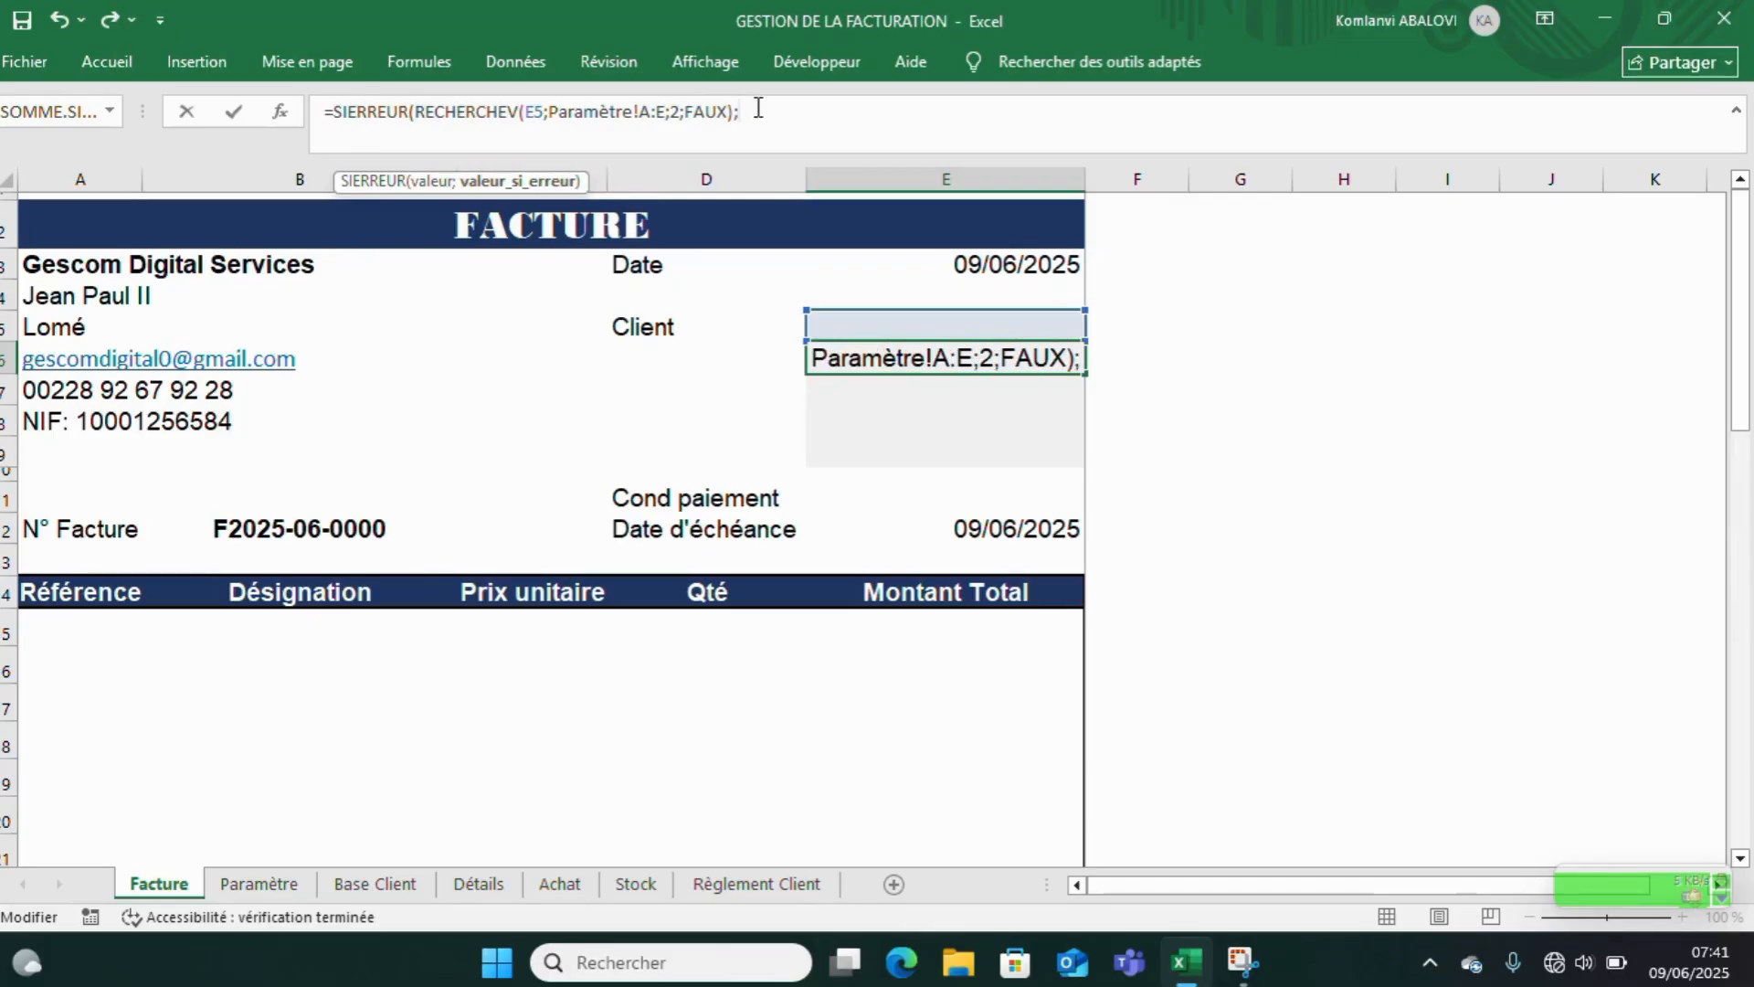
type("\"\"")
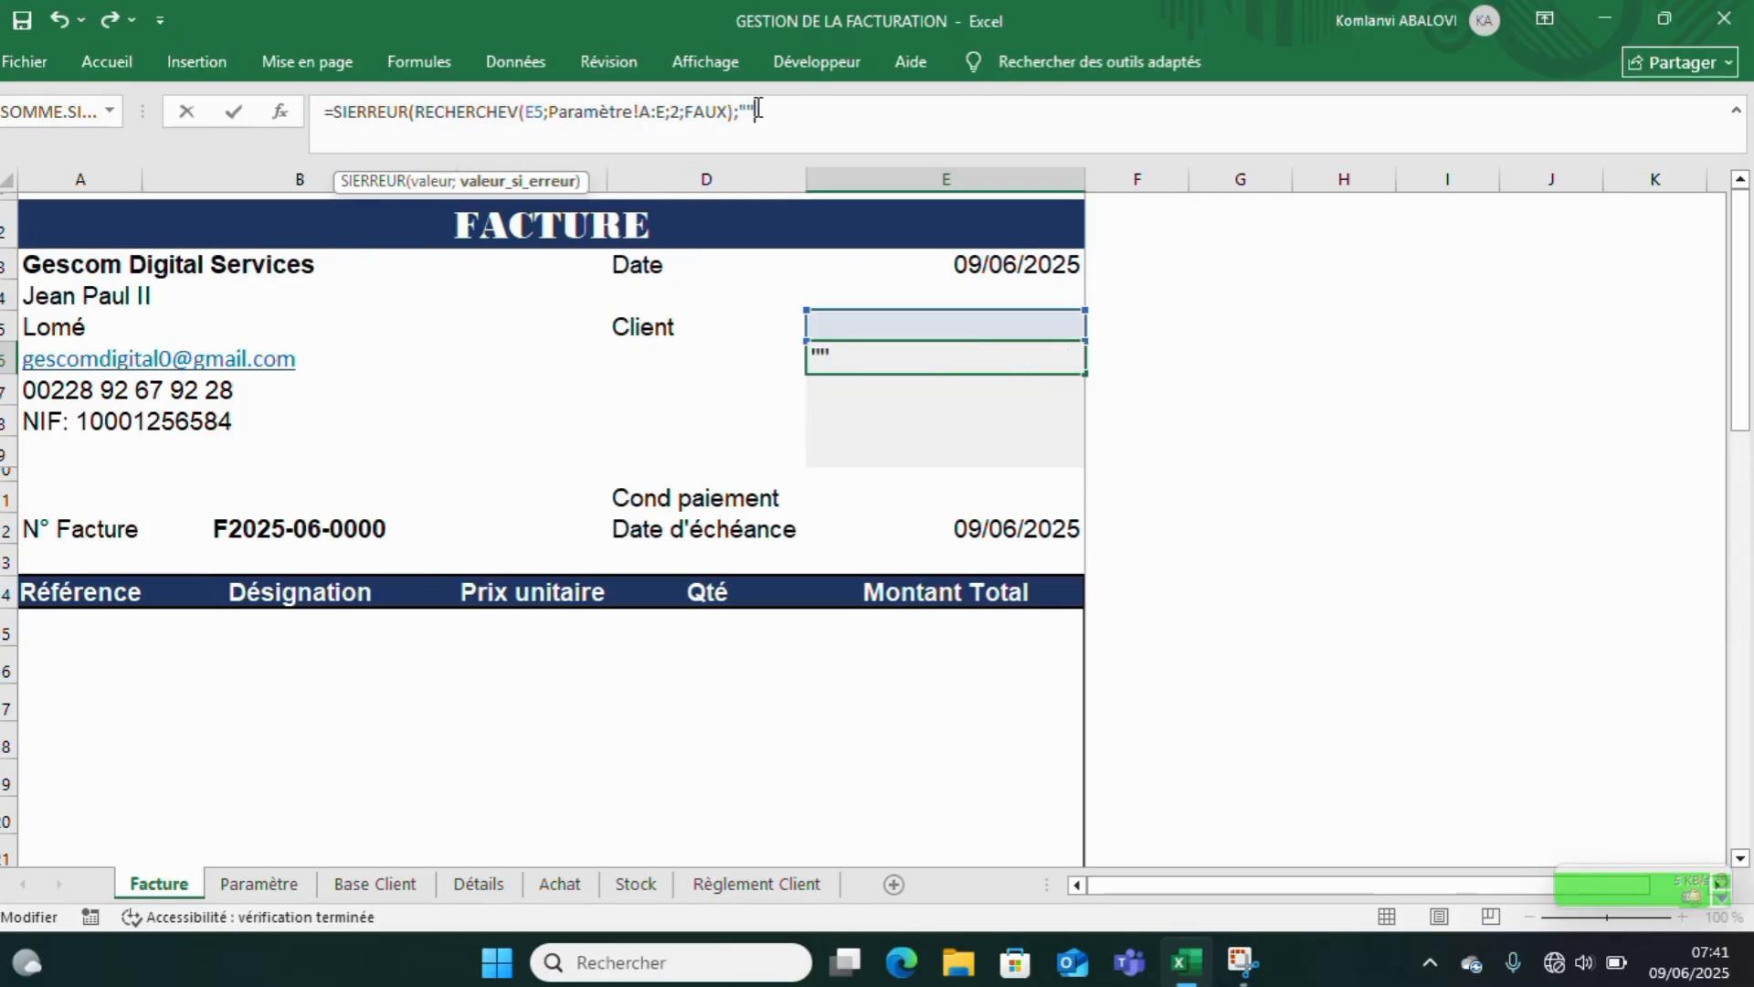
type(")")
key("Return")
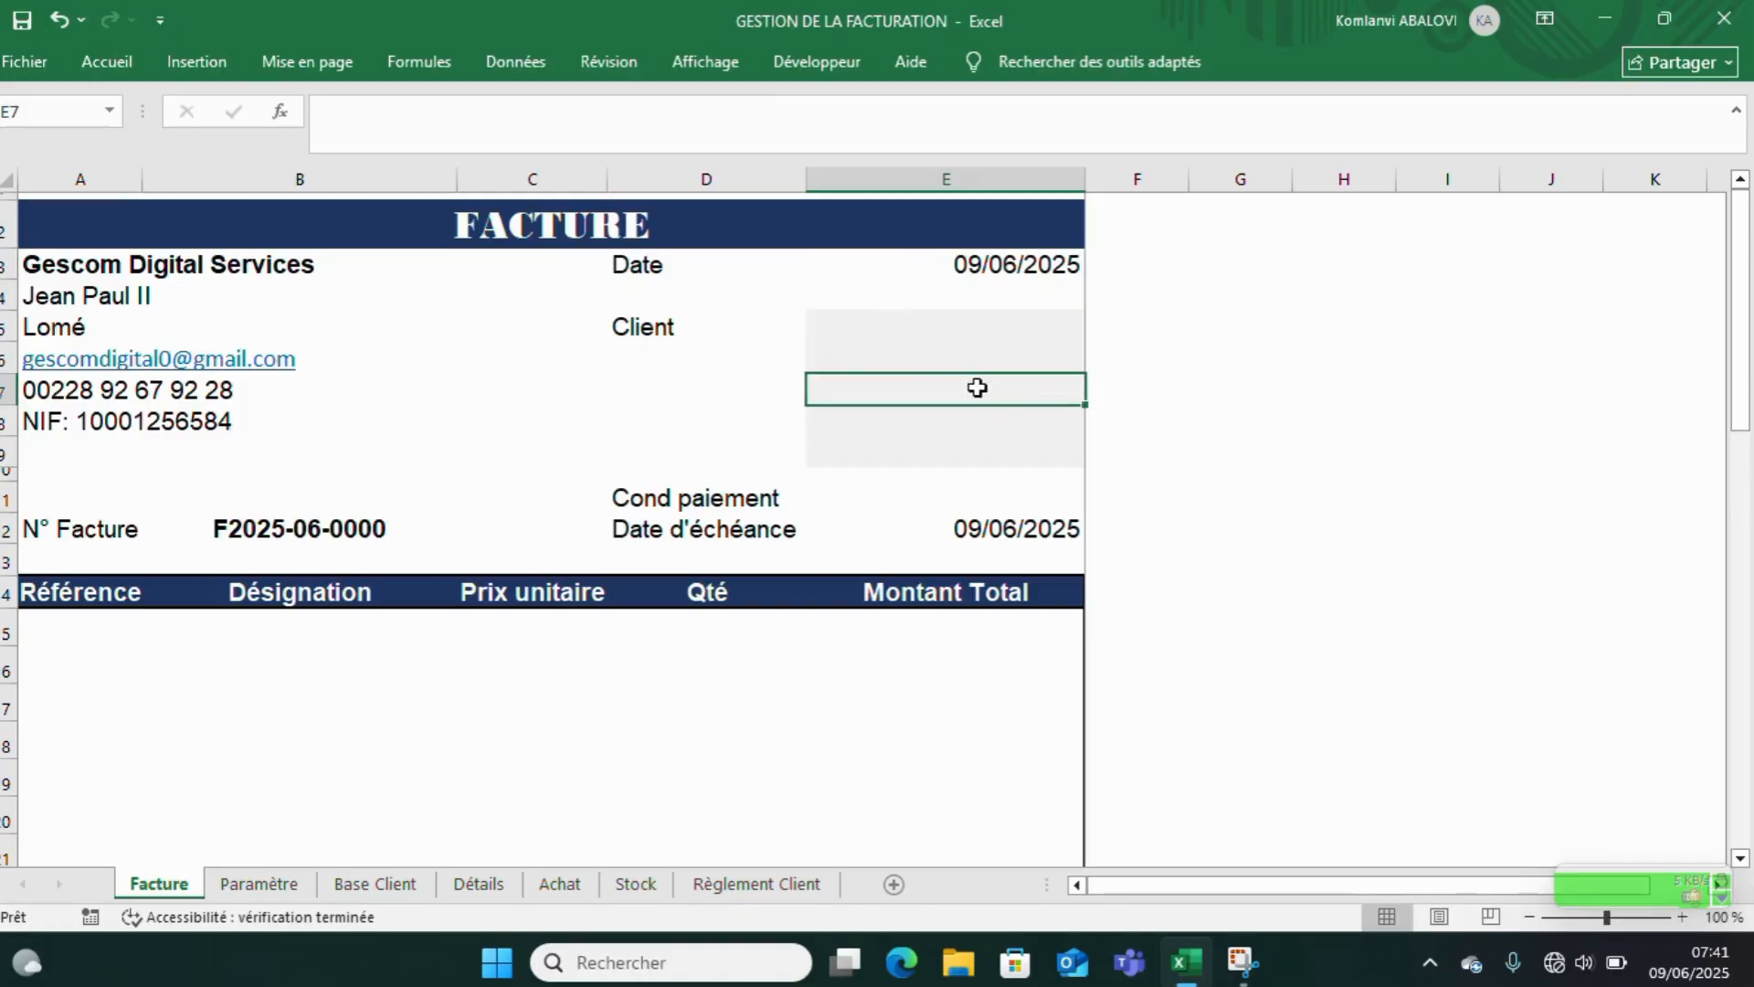
- Copy the text of the SIERREUR formula in cell E6 without its equals sign
left_click(937, 353)
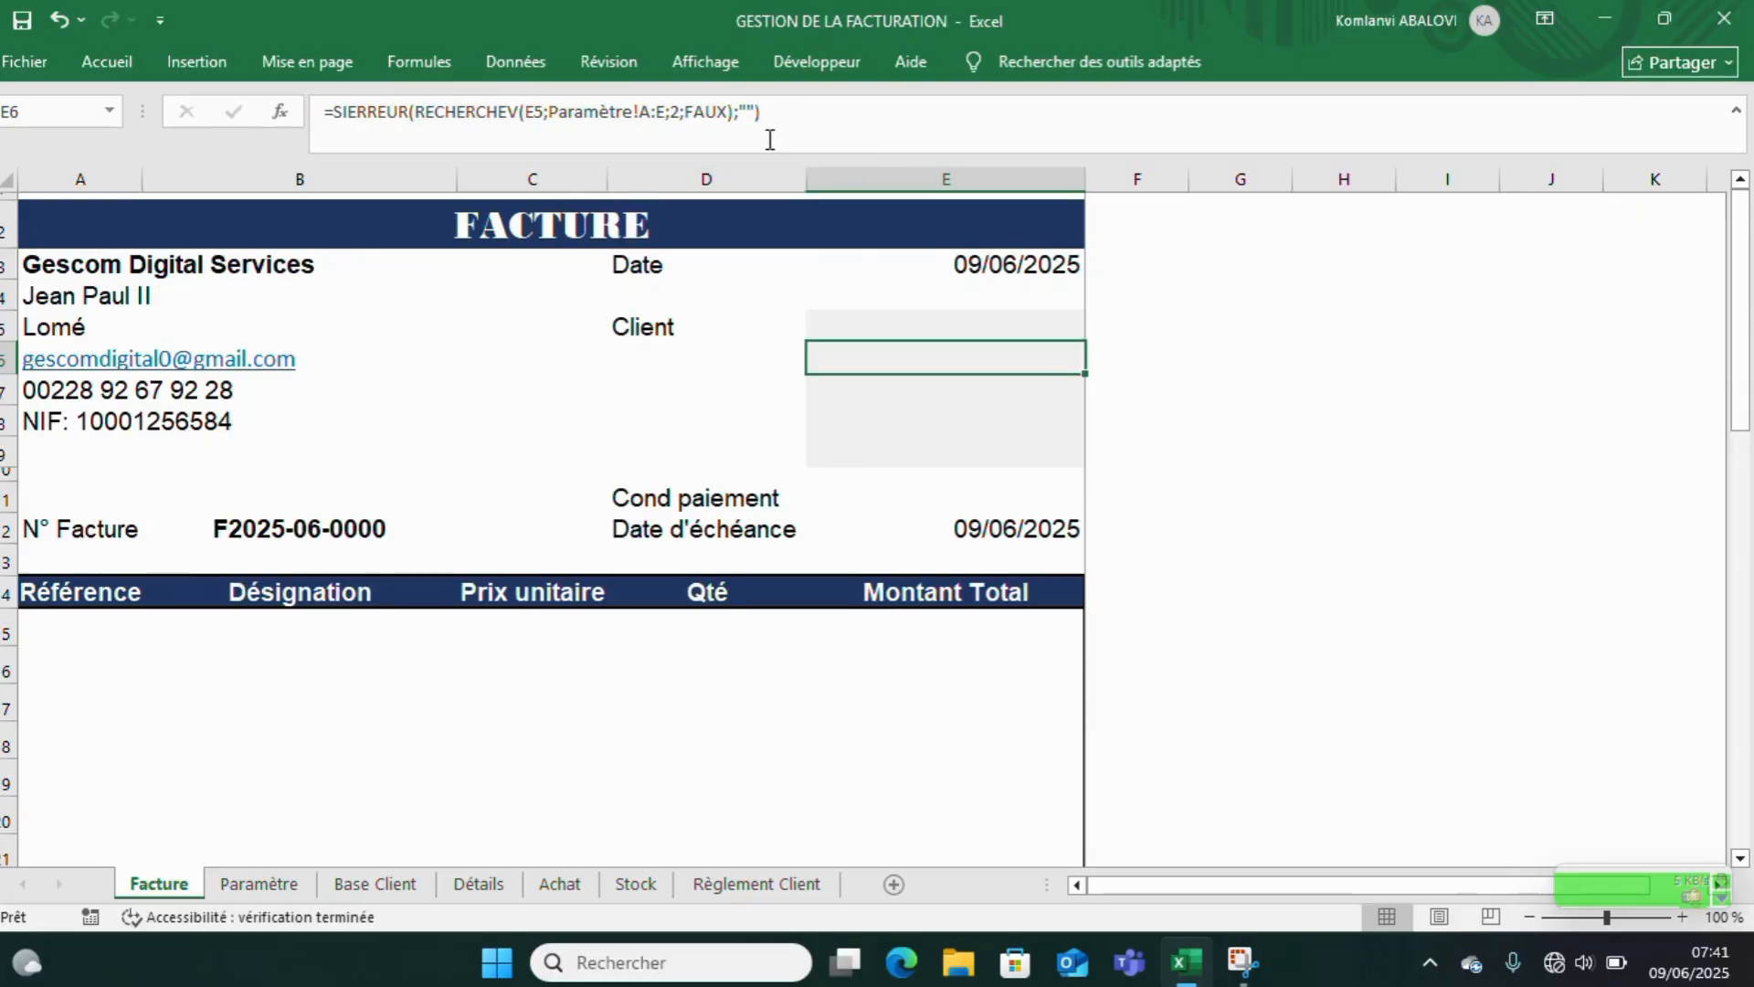
double_click(896, 361)
left_click_drag(761, 112, 392, 112)
right_click(340, 108)
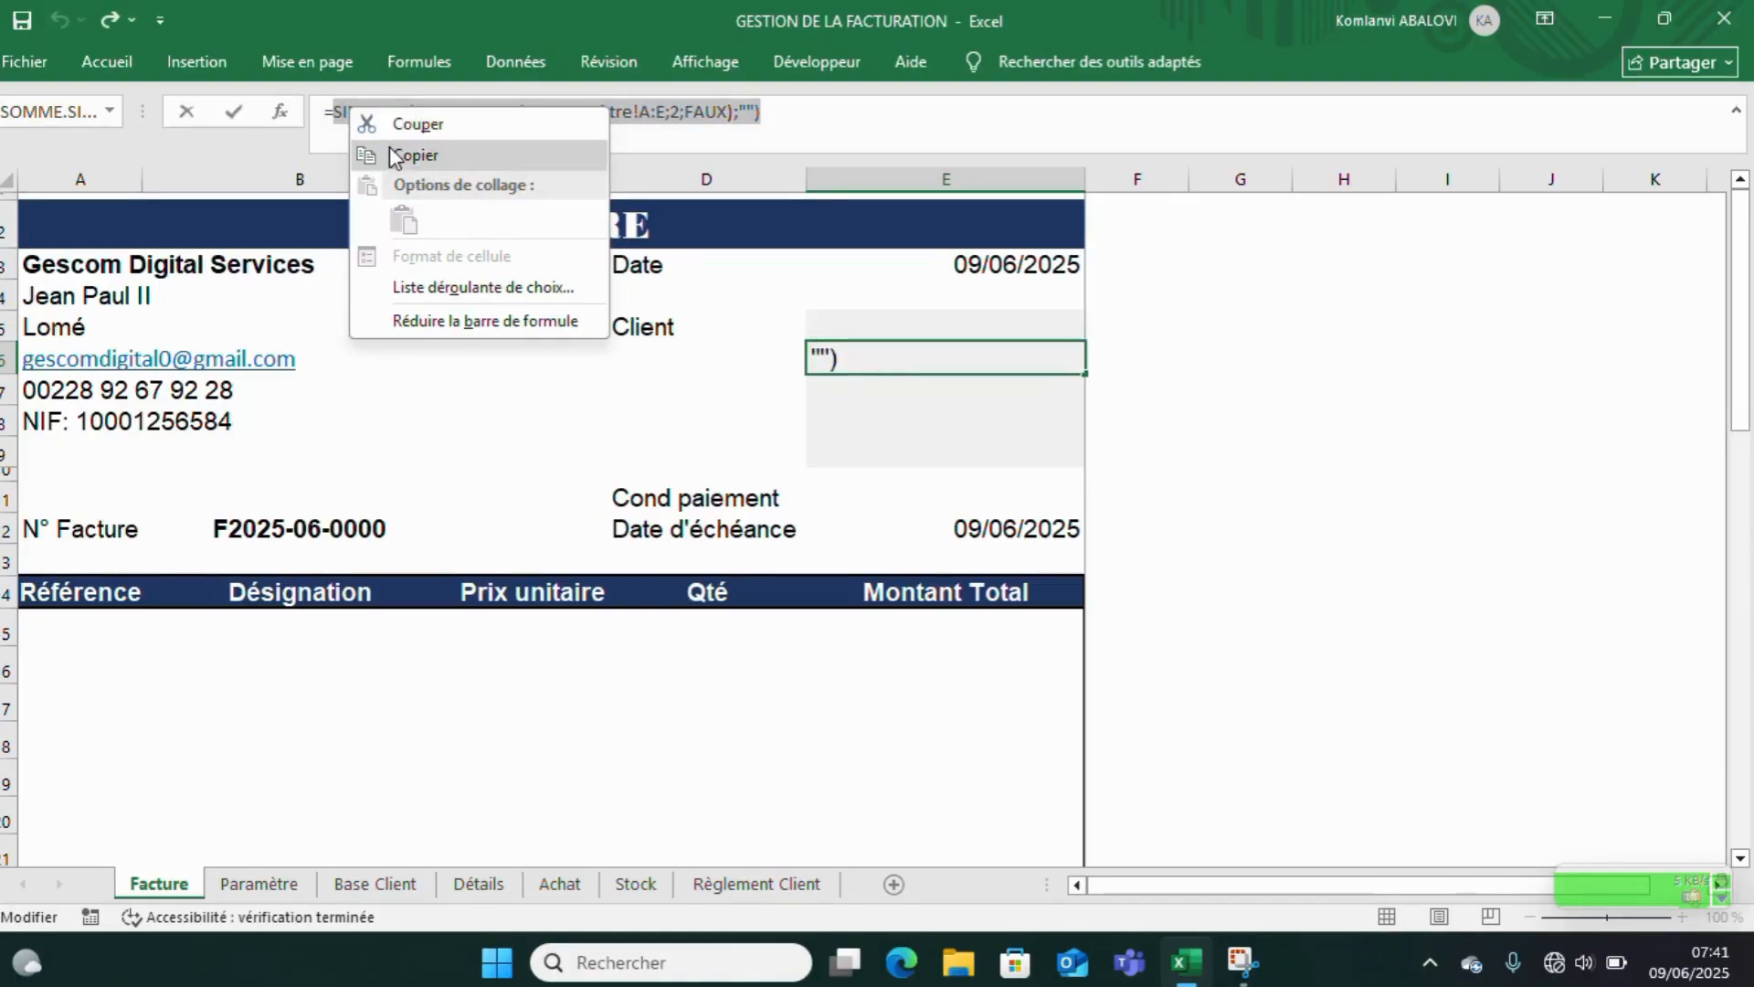
left_click(397, 156)
key("Return")
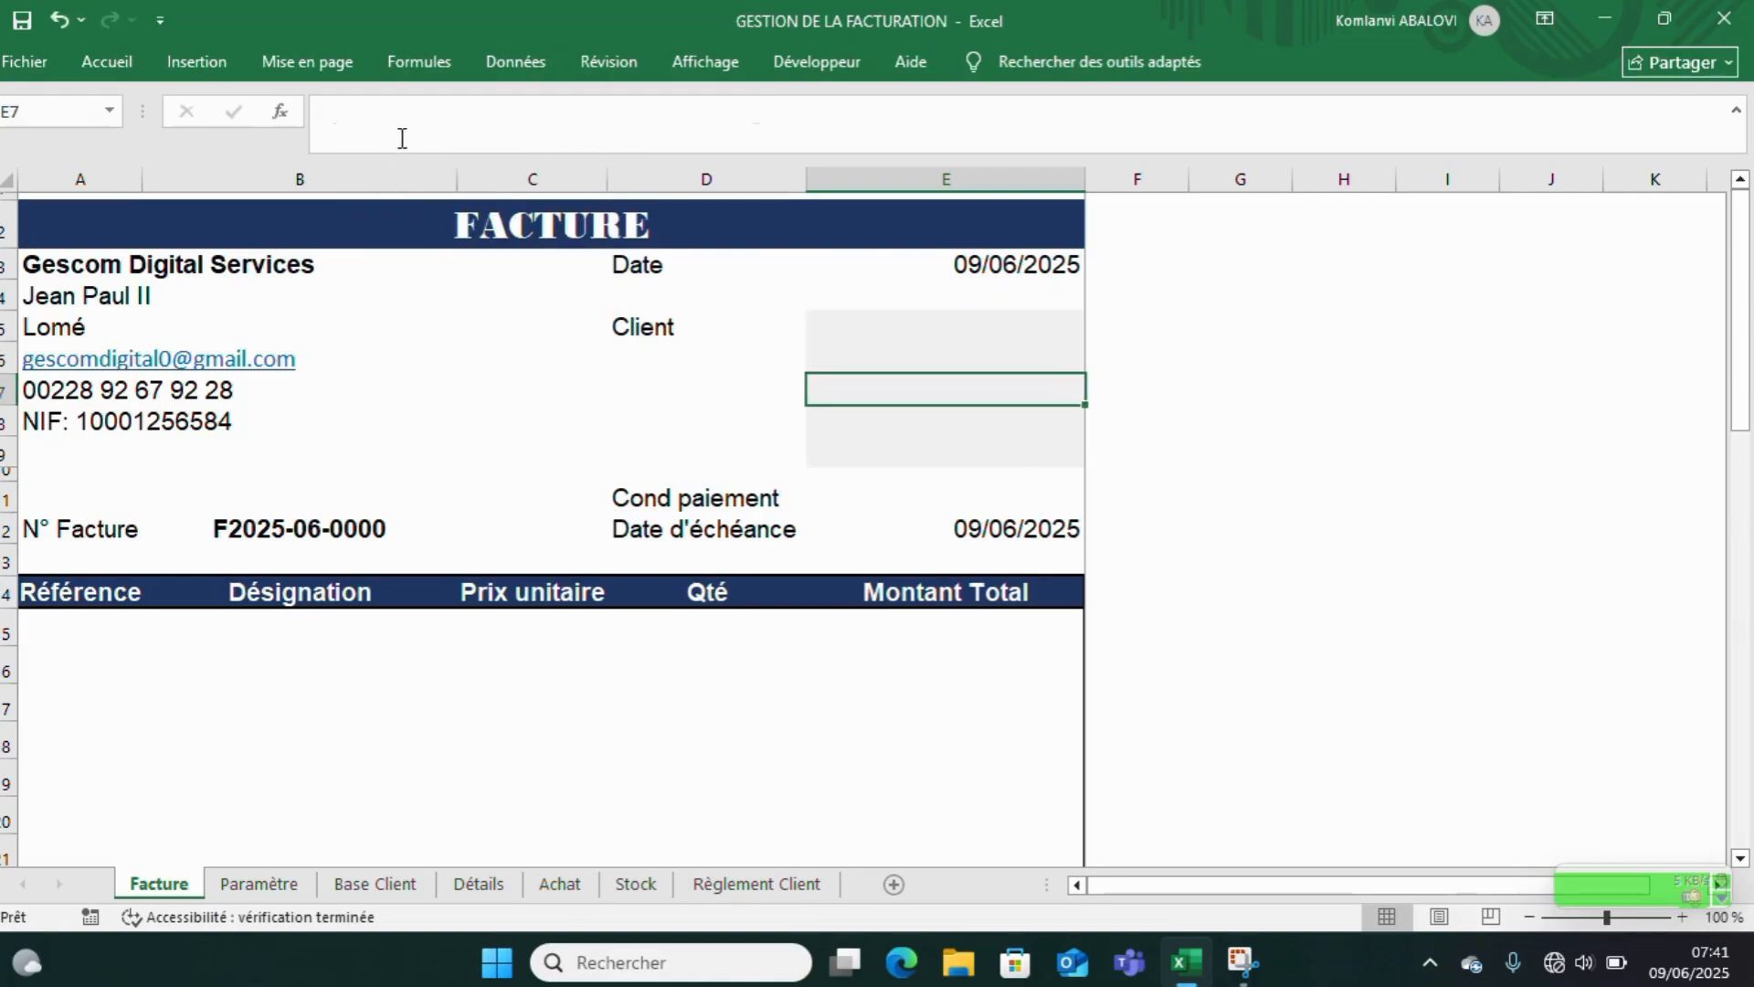
- Enter the copied lookup formula in cell E7 with the column index set to 3
type("=")
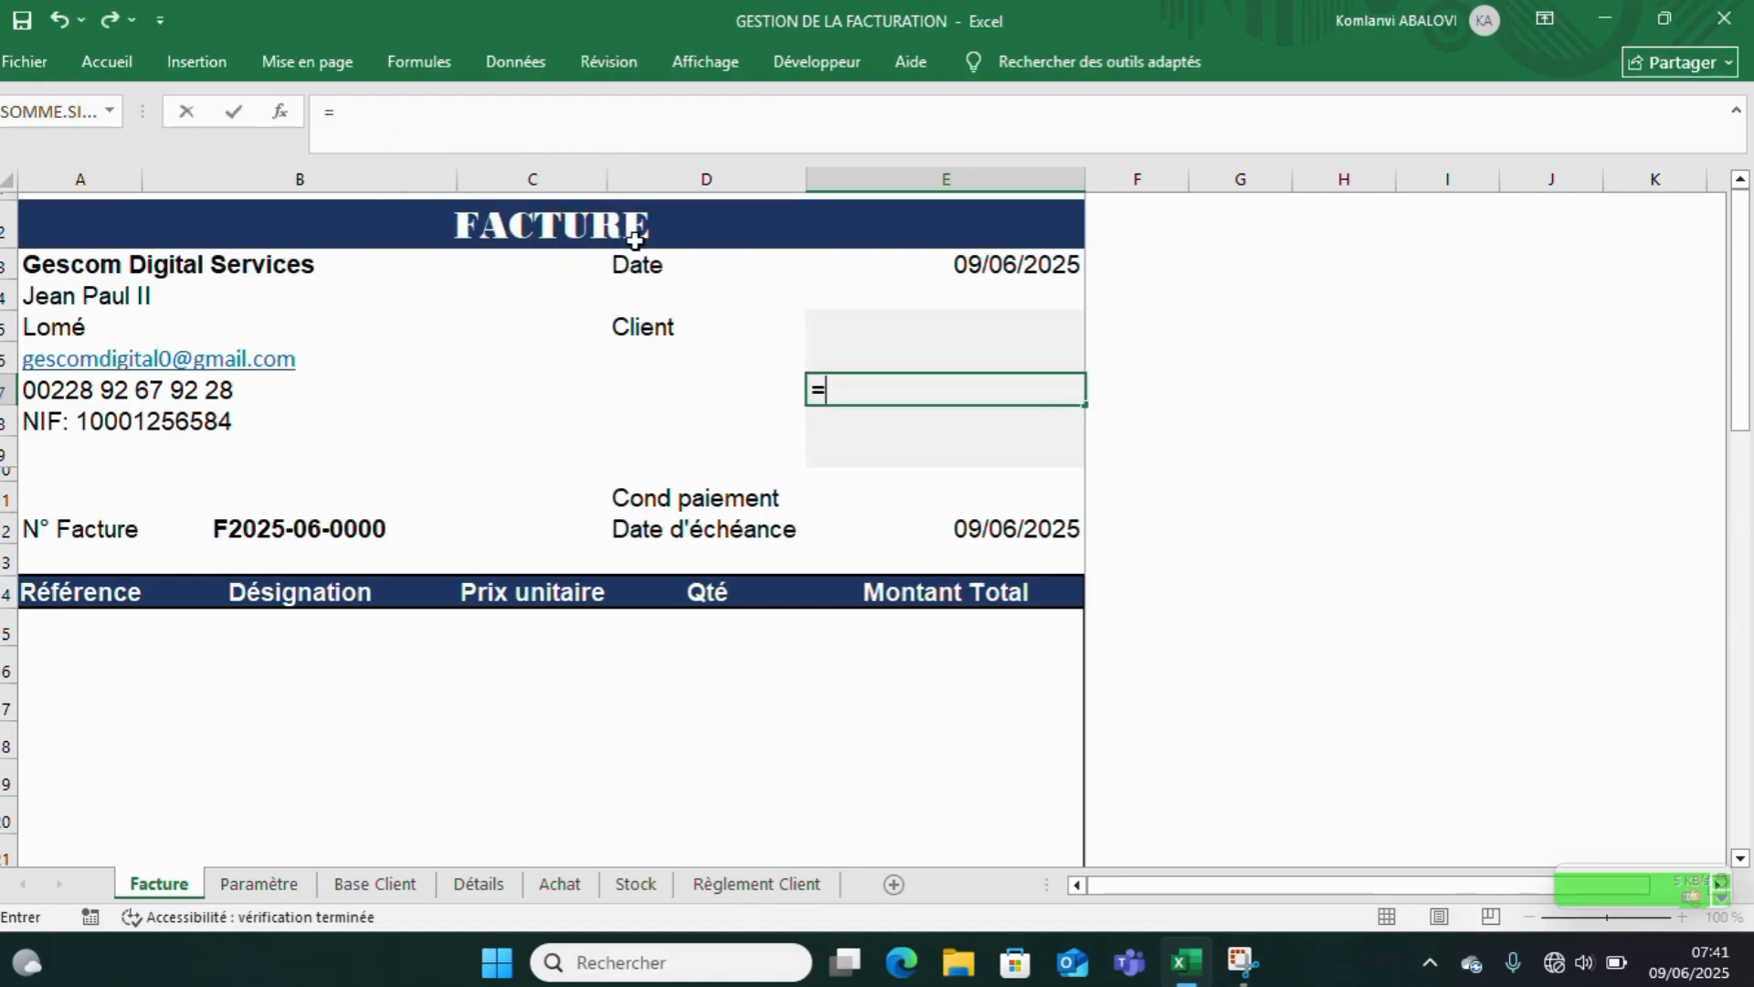
key("ctrl+v")
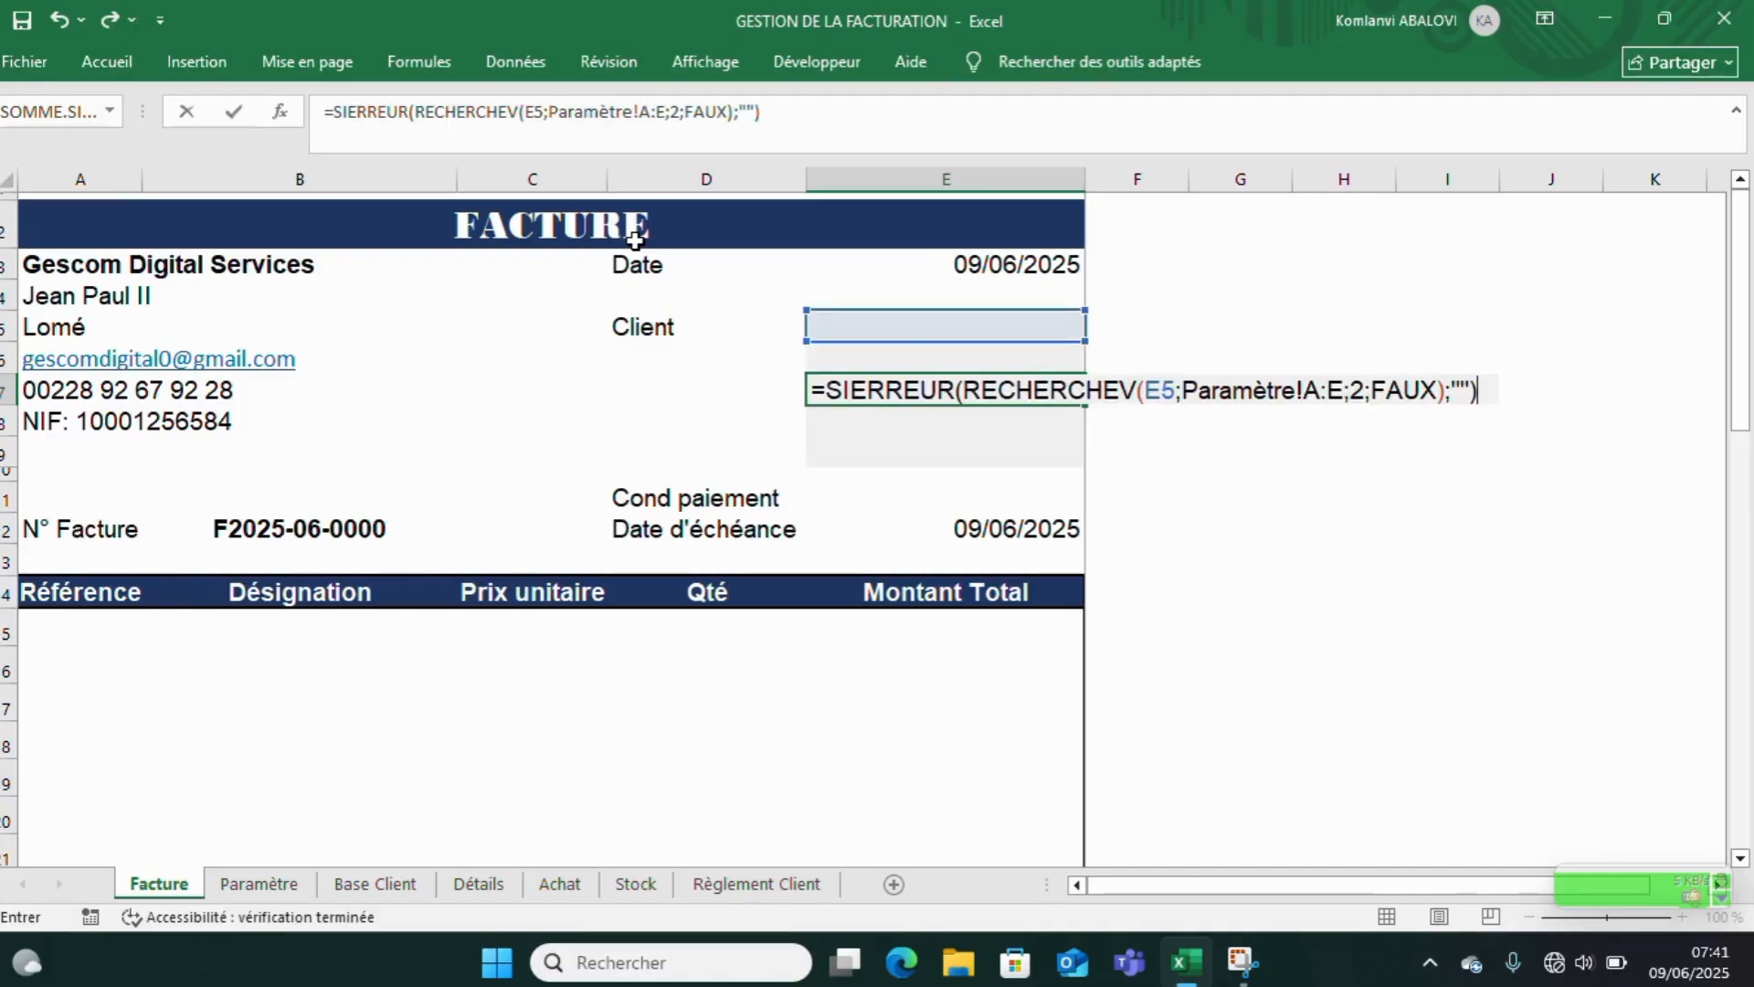
left_click(1366, 391)
key("BackSpace")
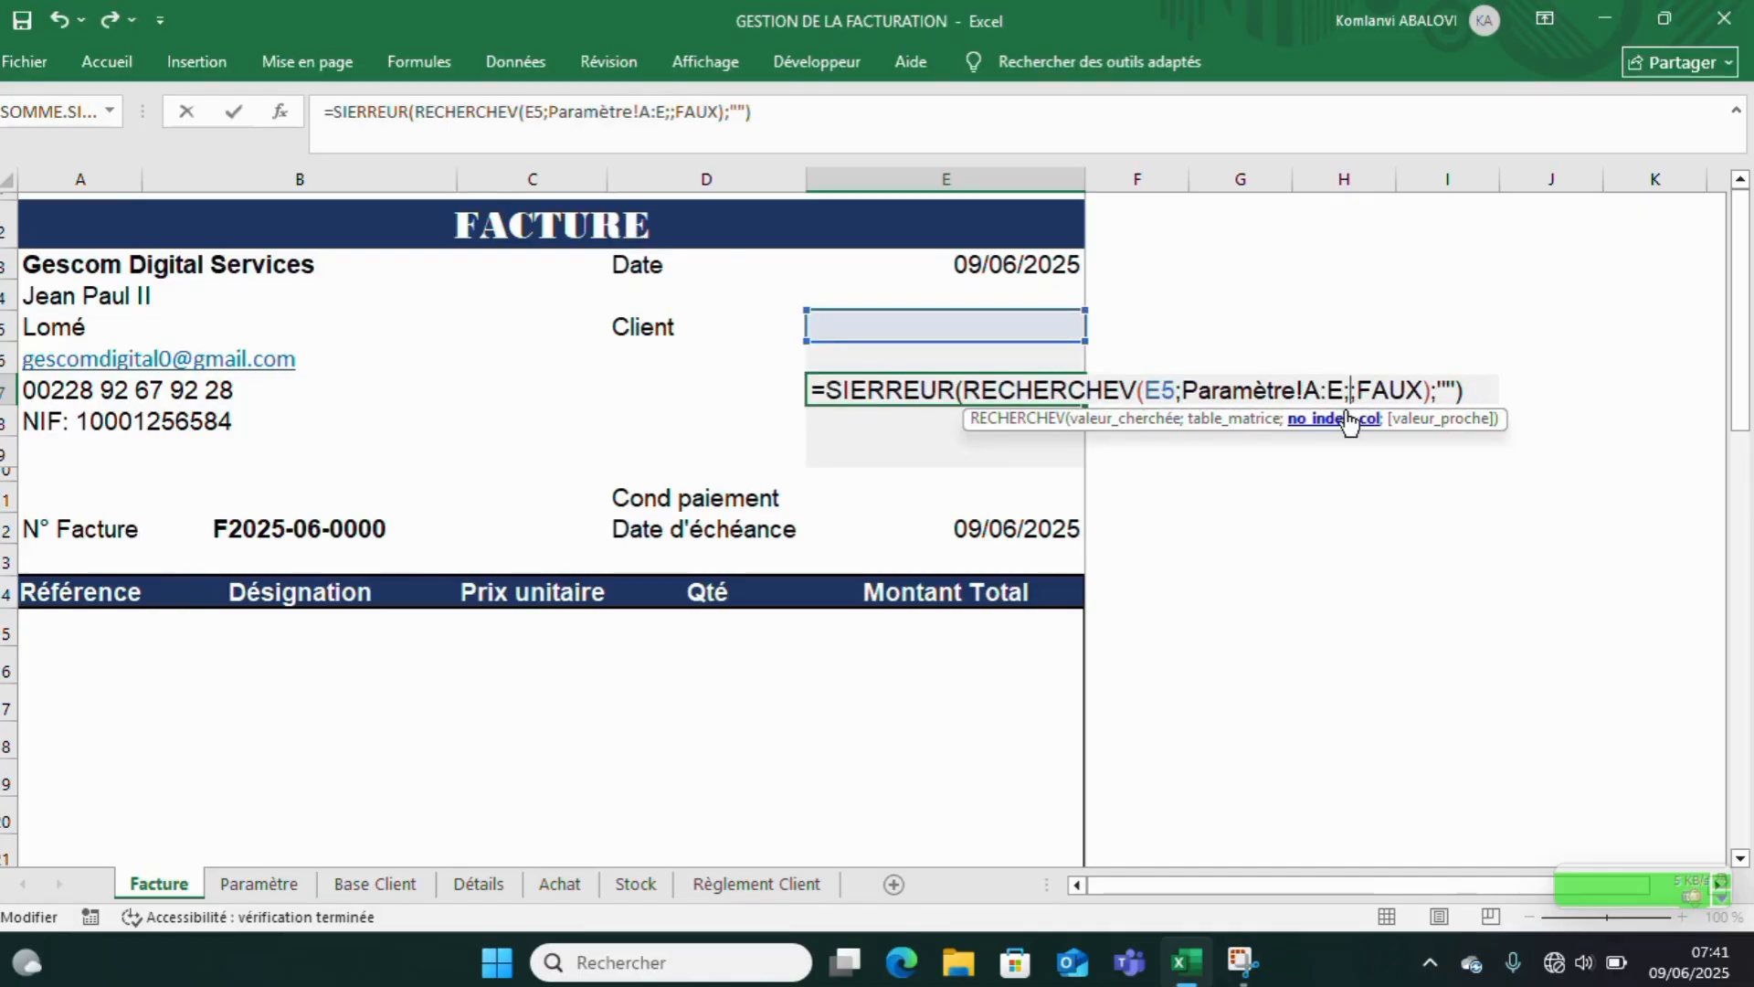
type("3")
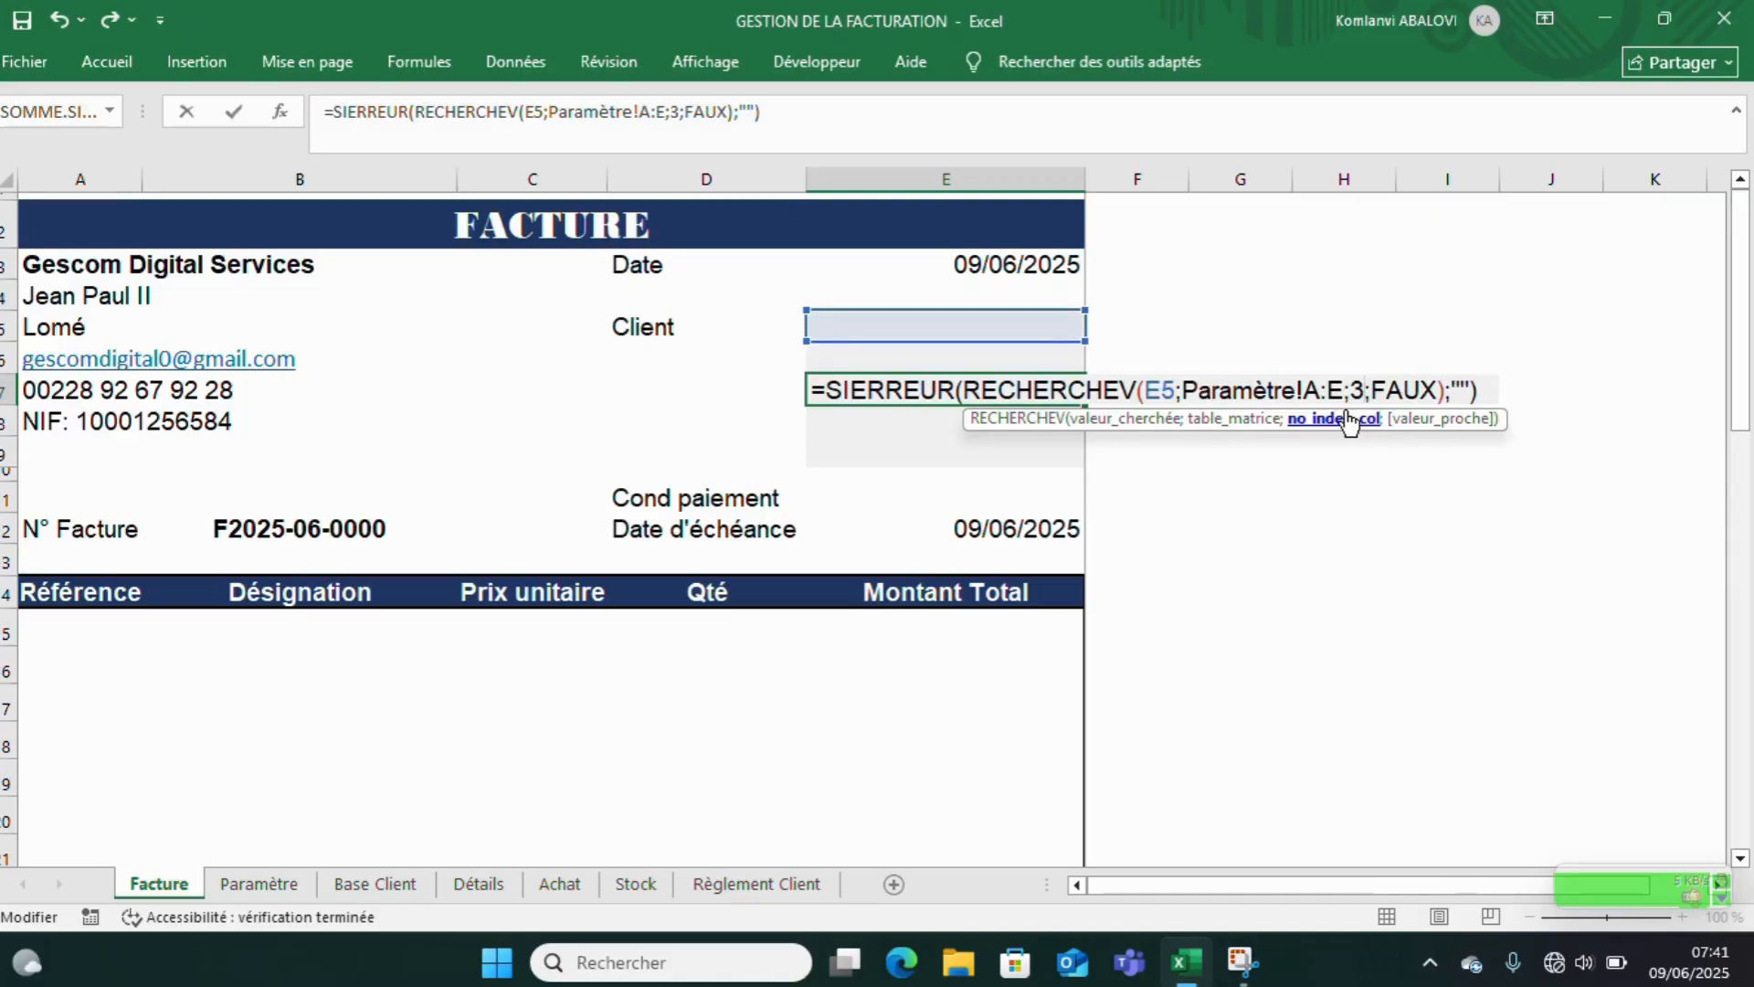
key("Return")
- Enter the copied lookup formula in cell E8 with the column index set to 4
type("=")
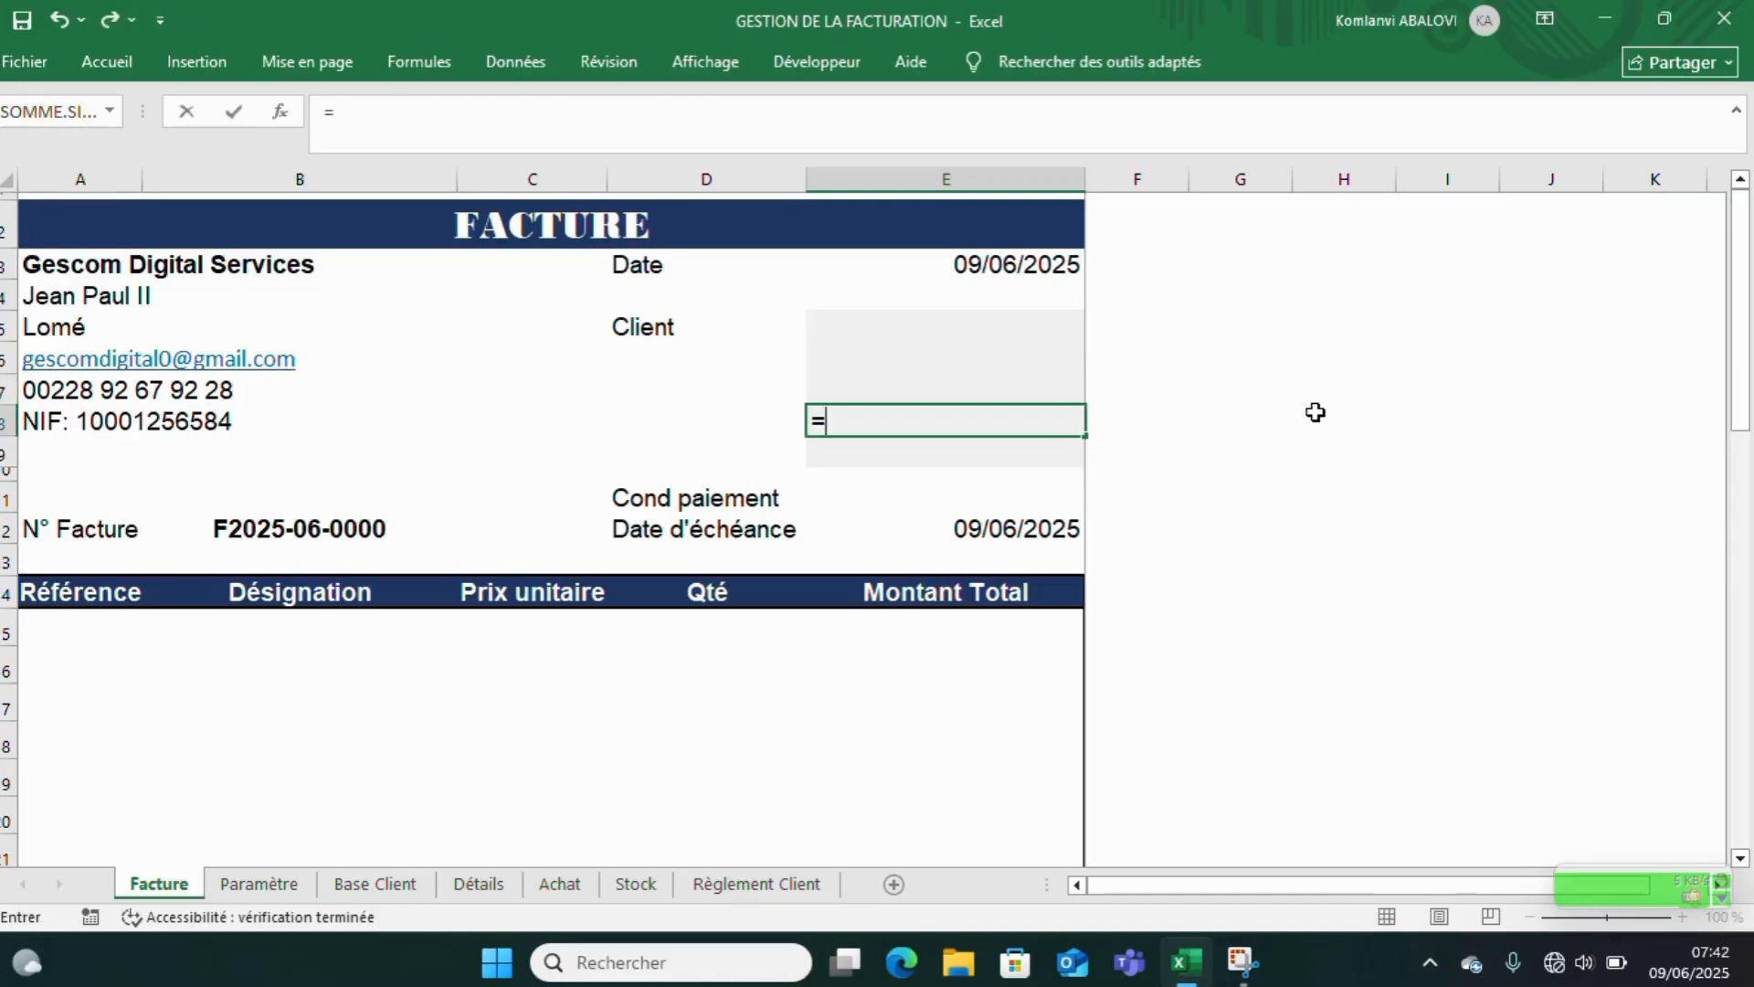
key("ctrl+v")
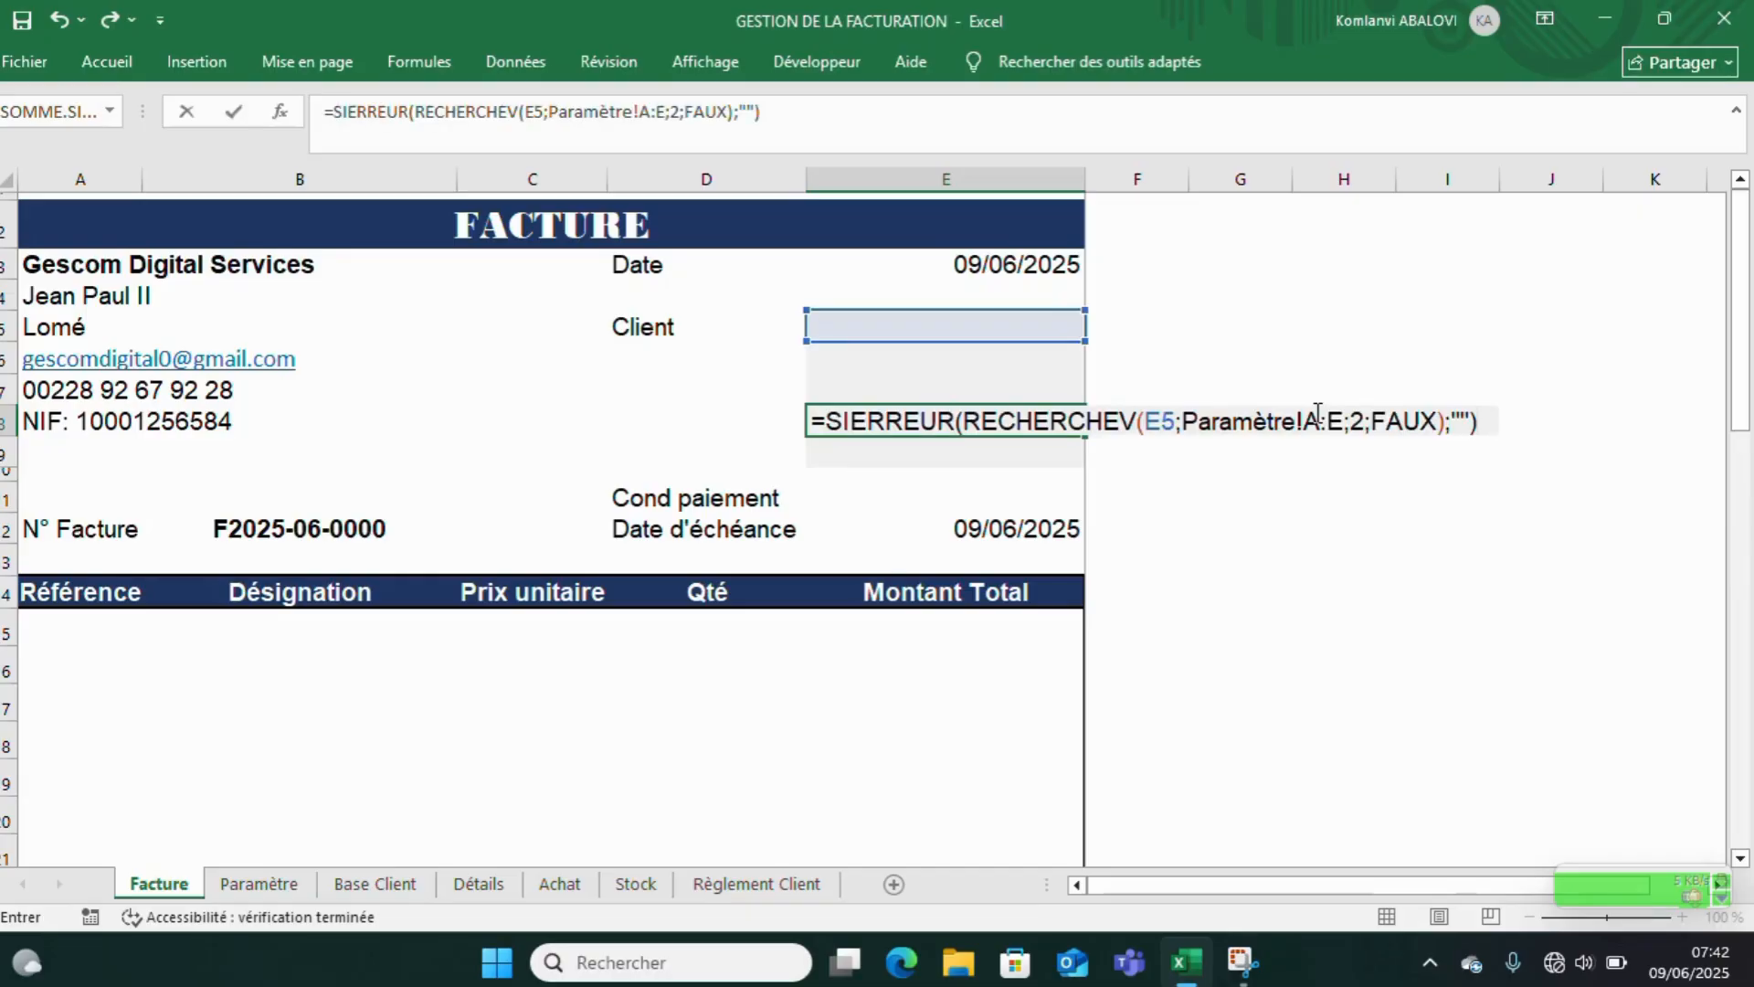
left_click(1370, 413)
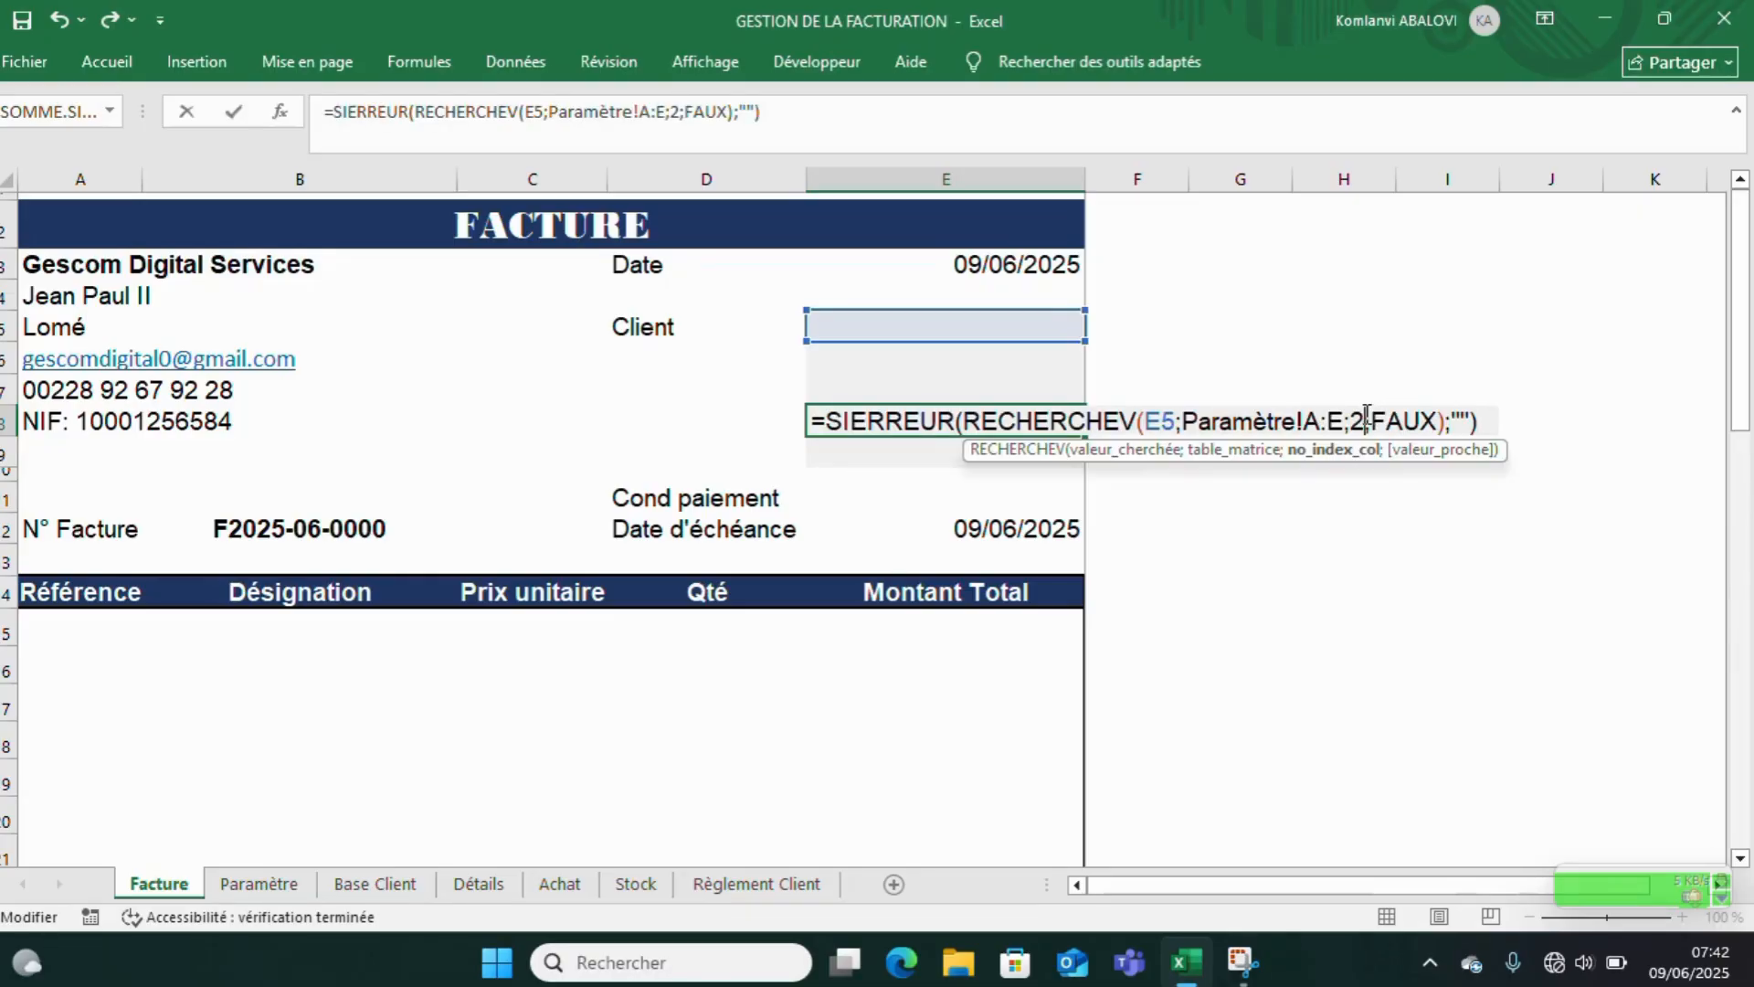
key("BackSpace")
type("4")
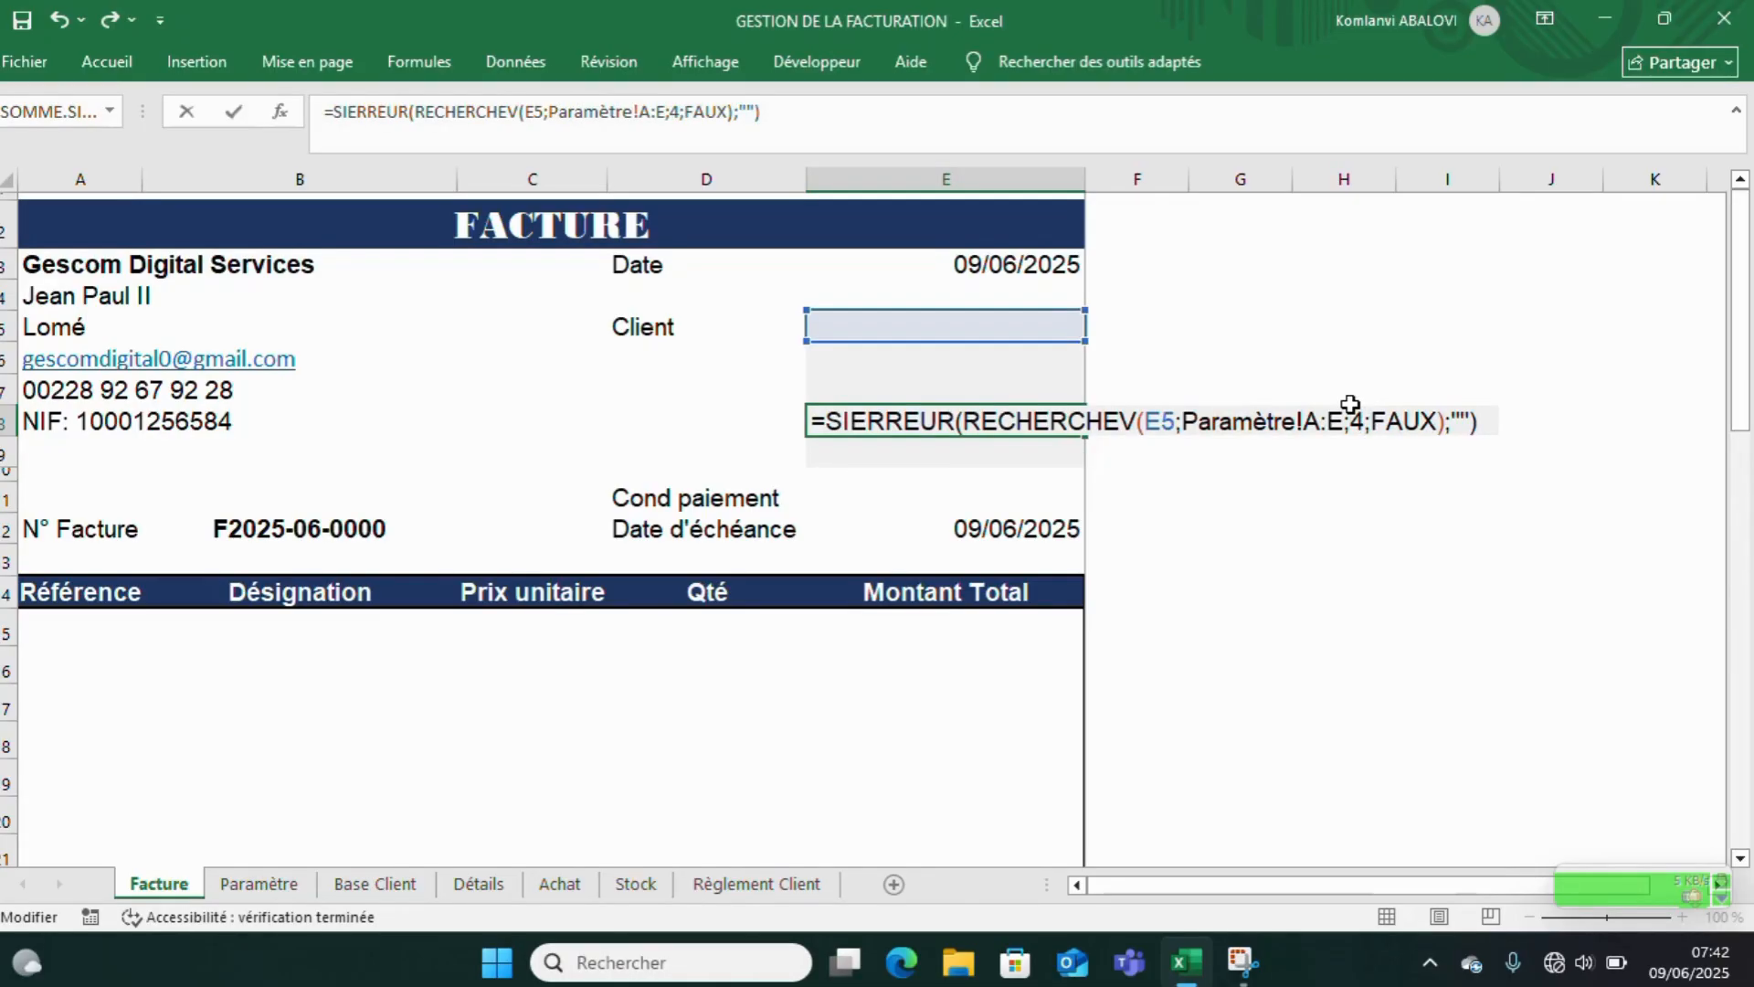
key("Return")
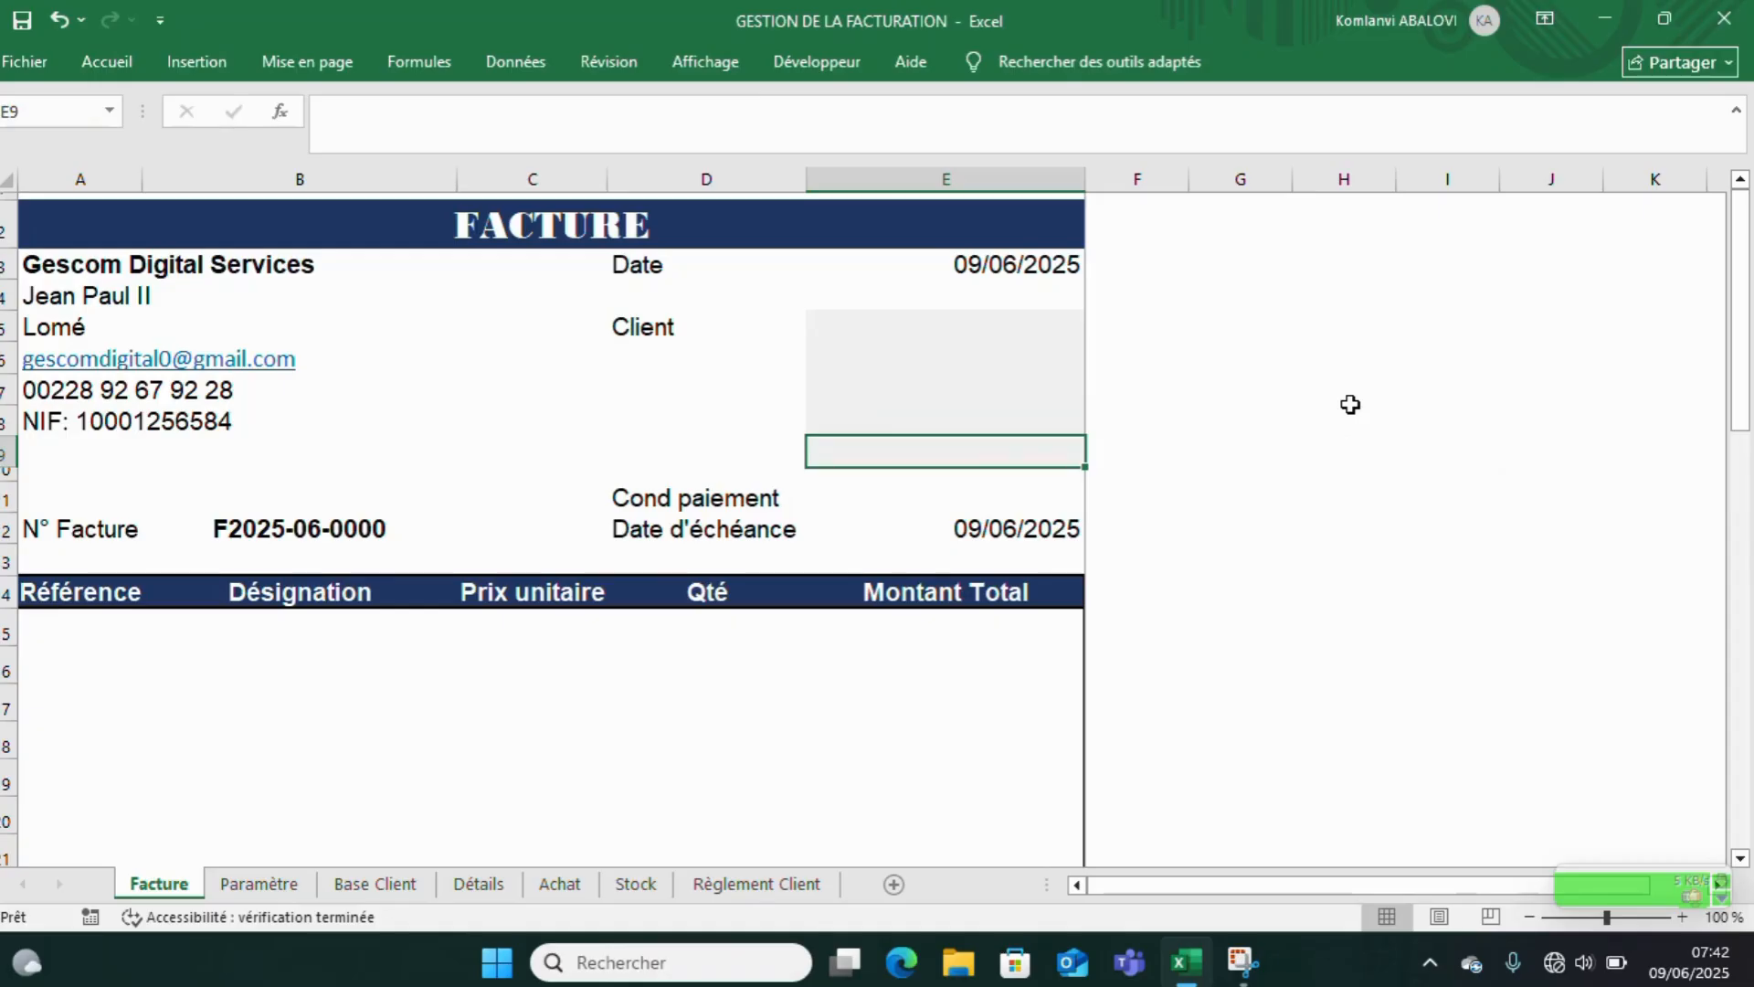
- Enter the copied lookup formula in cell E9 with the column index set to 5
key("ctrl+v")
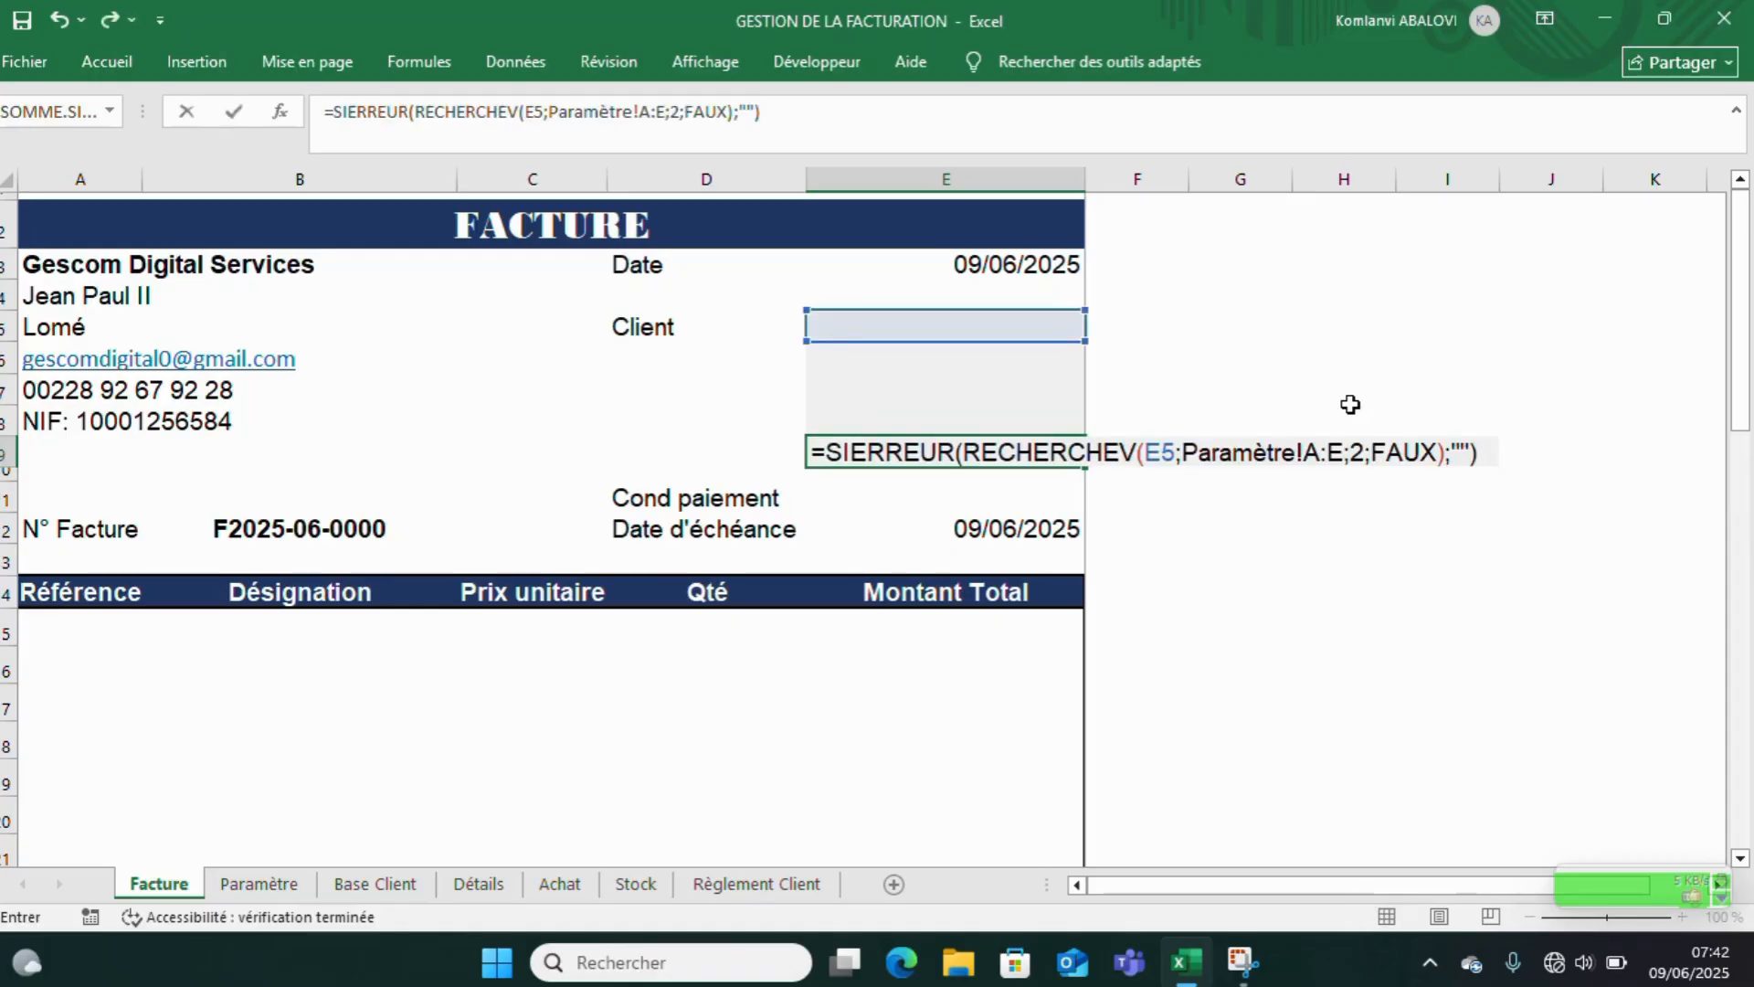
left_click(1364, 451)
key("BackSpace")
type("5")
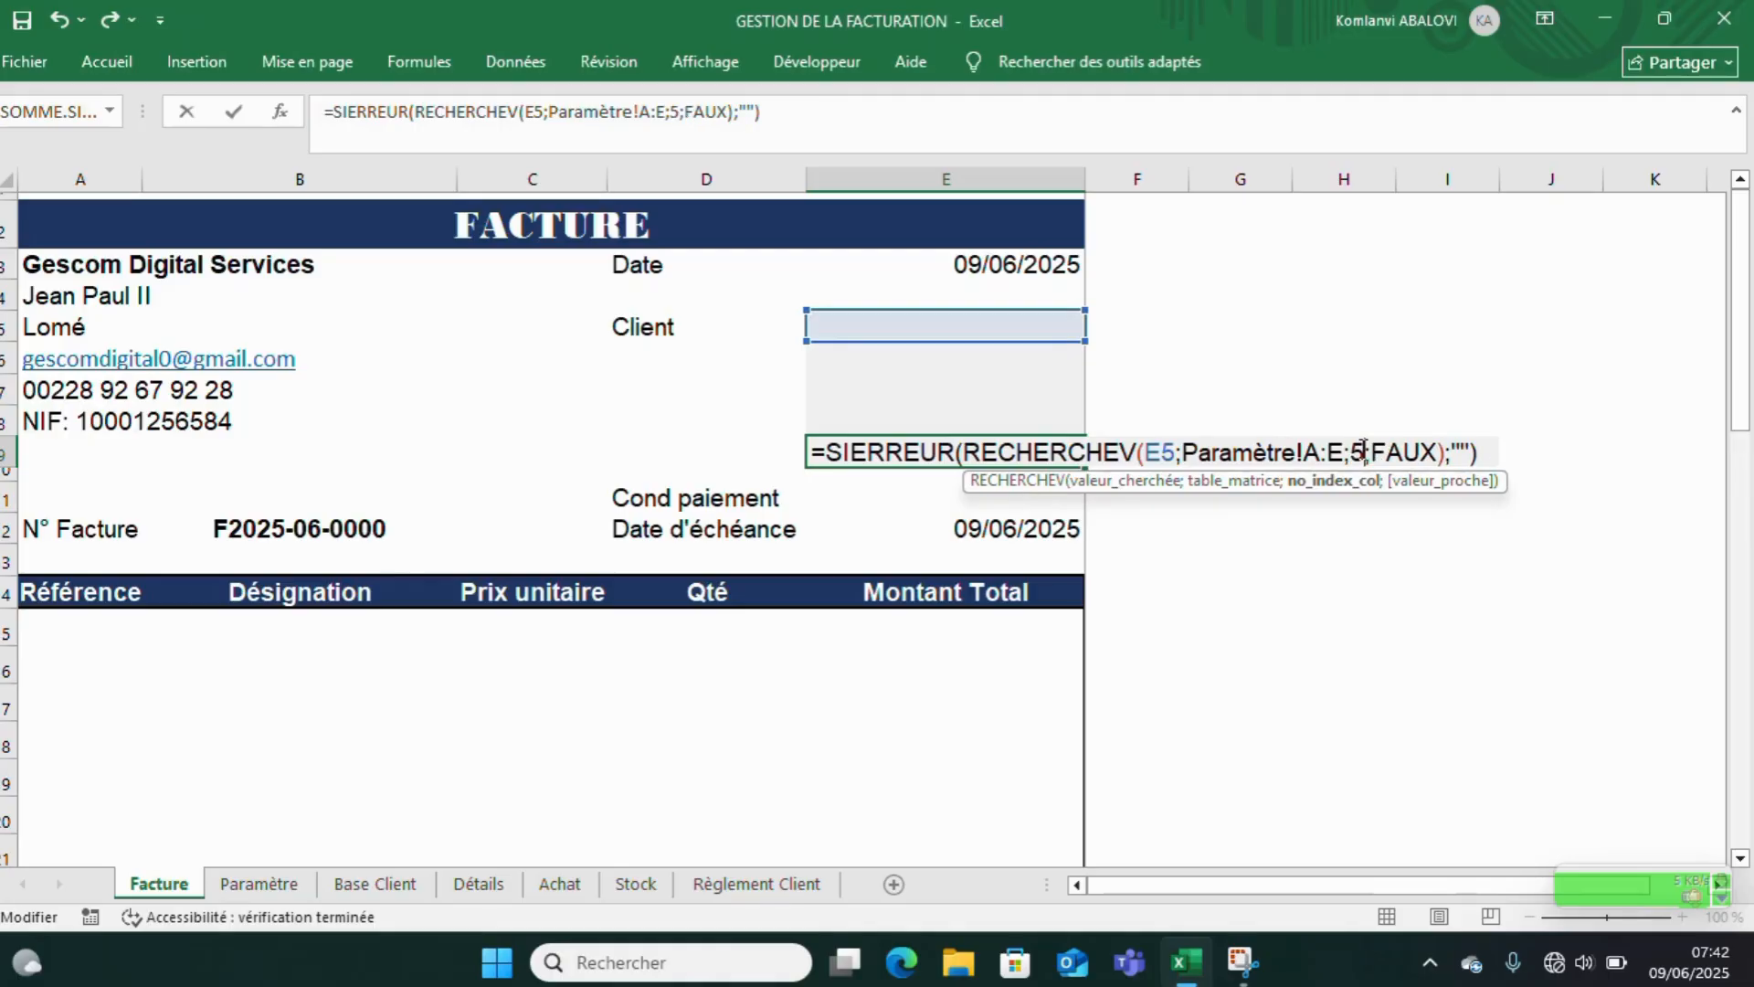
key("Return")
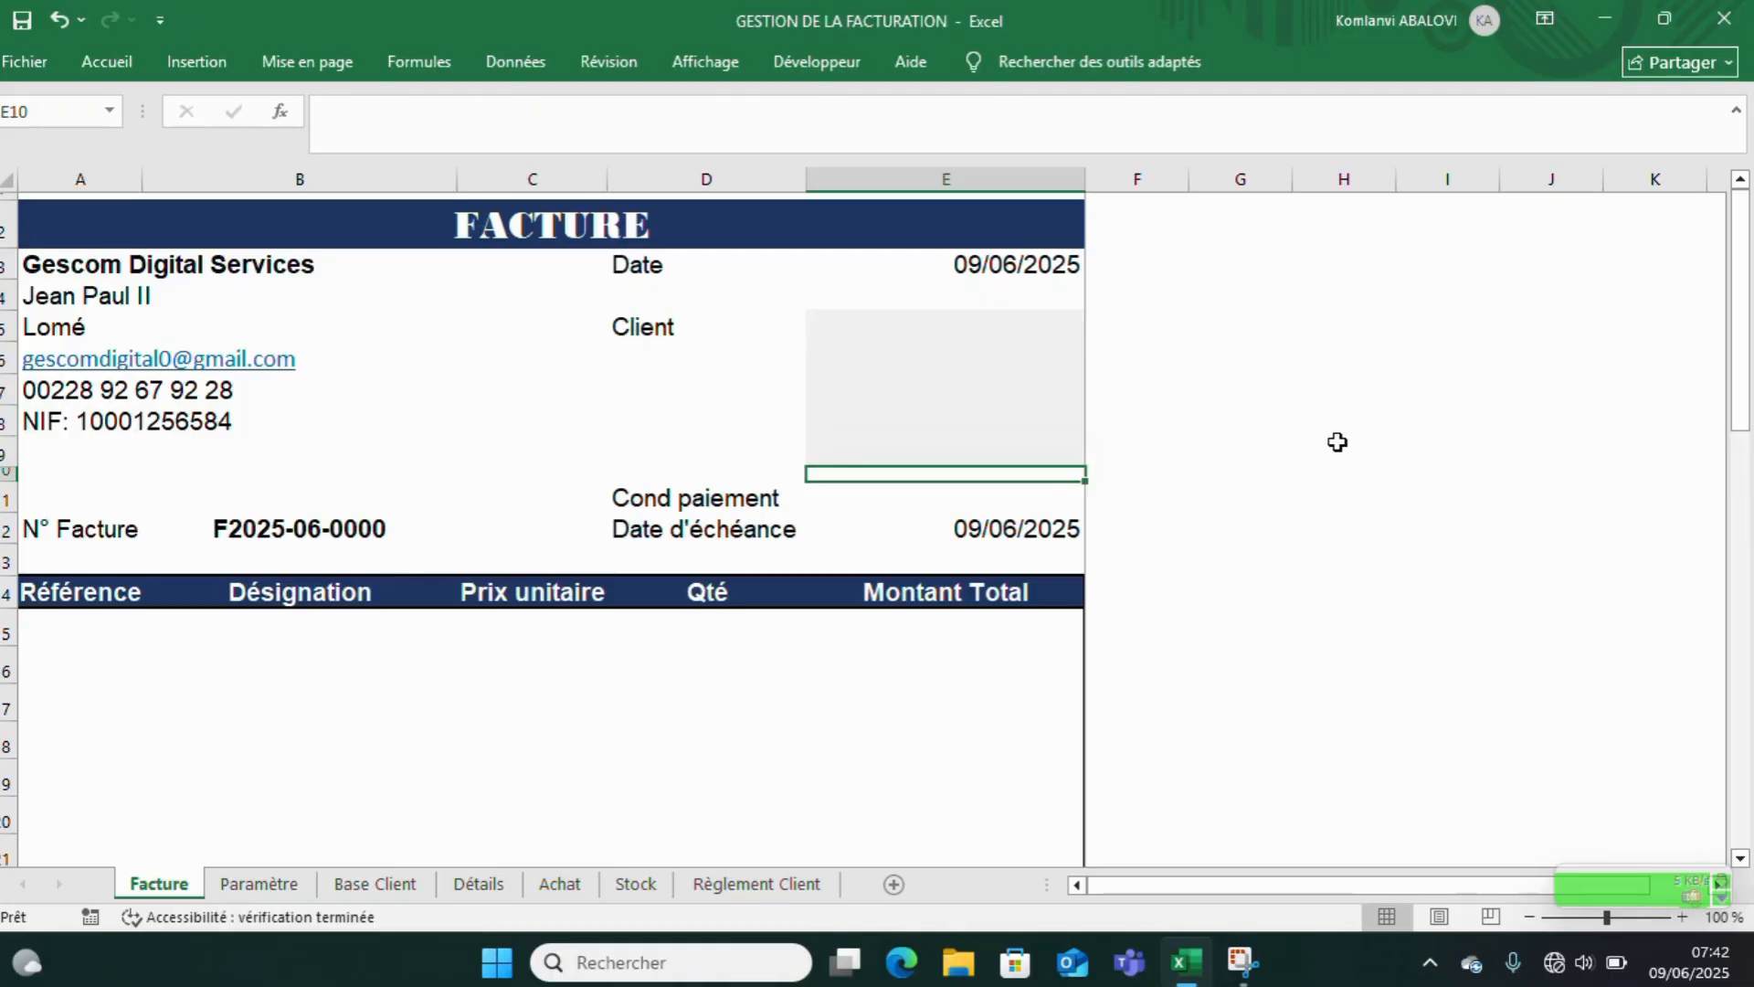
- Choose DODO SERVICE from the client drop-down list in cell E5
left_click(1051, 332)
left_click(1096, 328)
left_click(1032, 353)
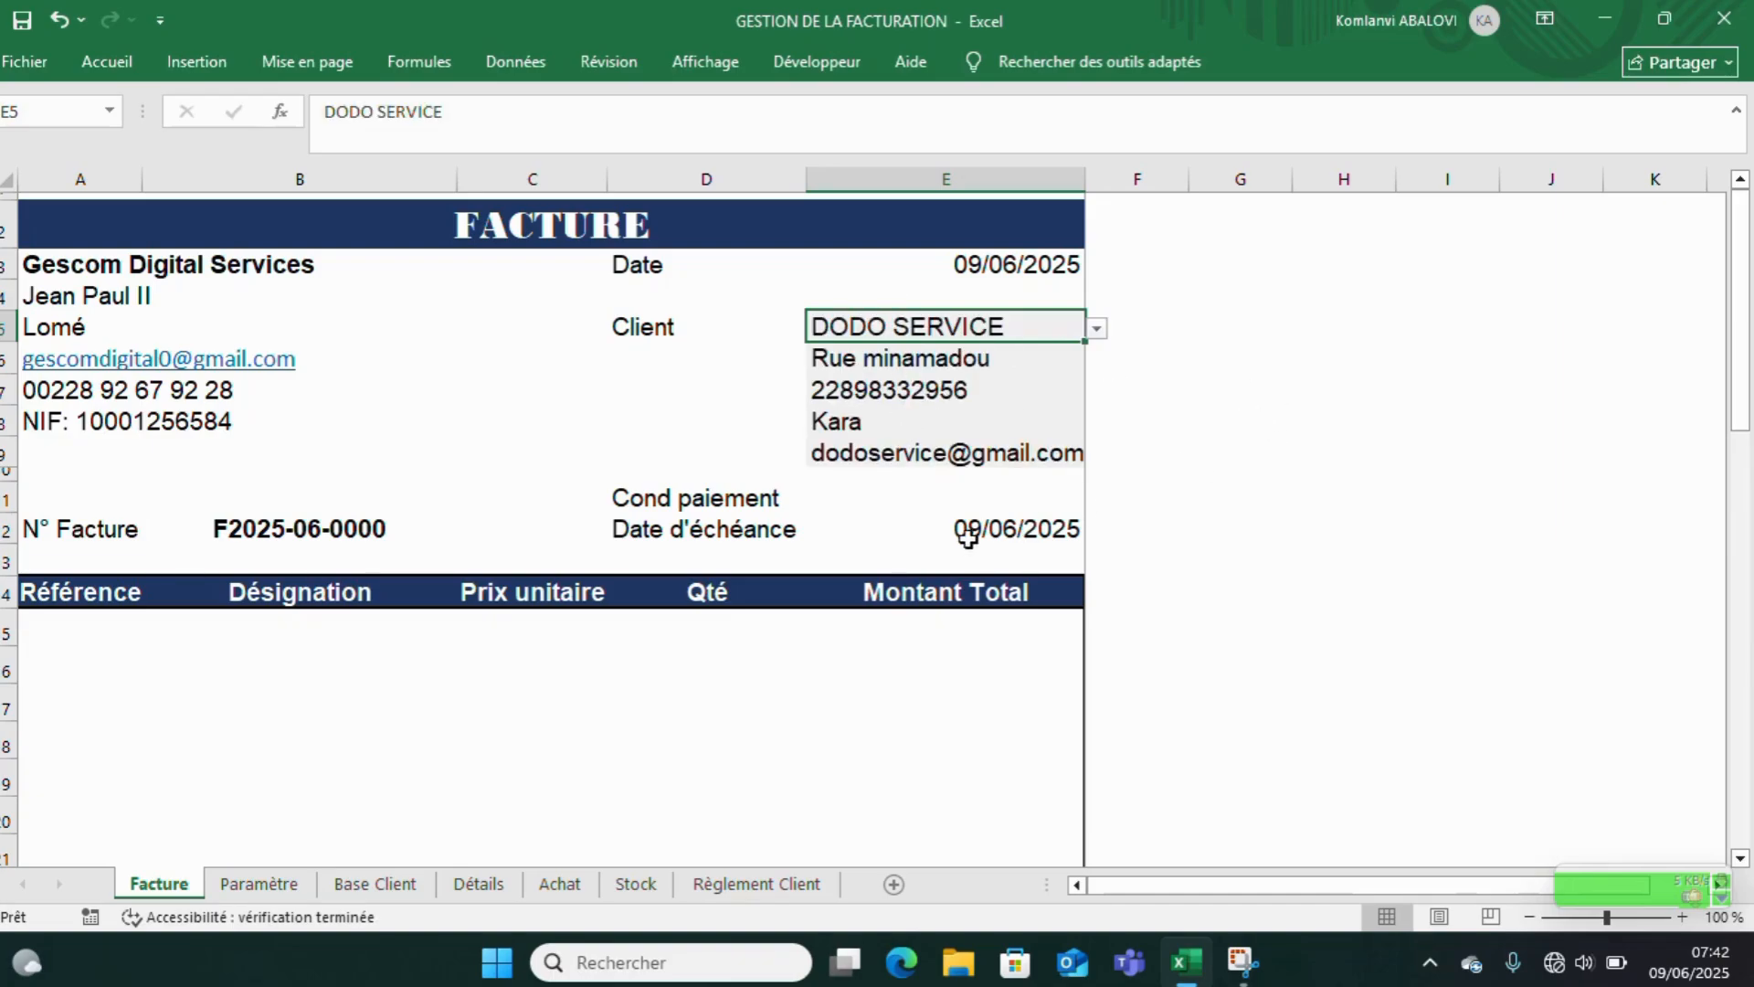
- Check the invoice and due date cells, and review the list validation of payment condition cell E11 with its Paramètre source range
left_click(1005, 266)
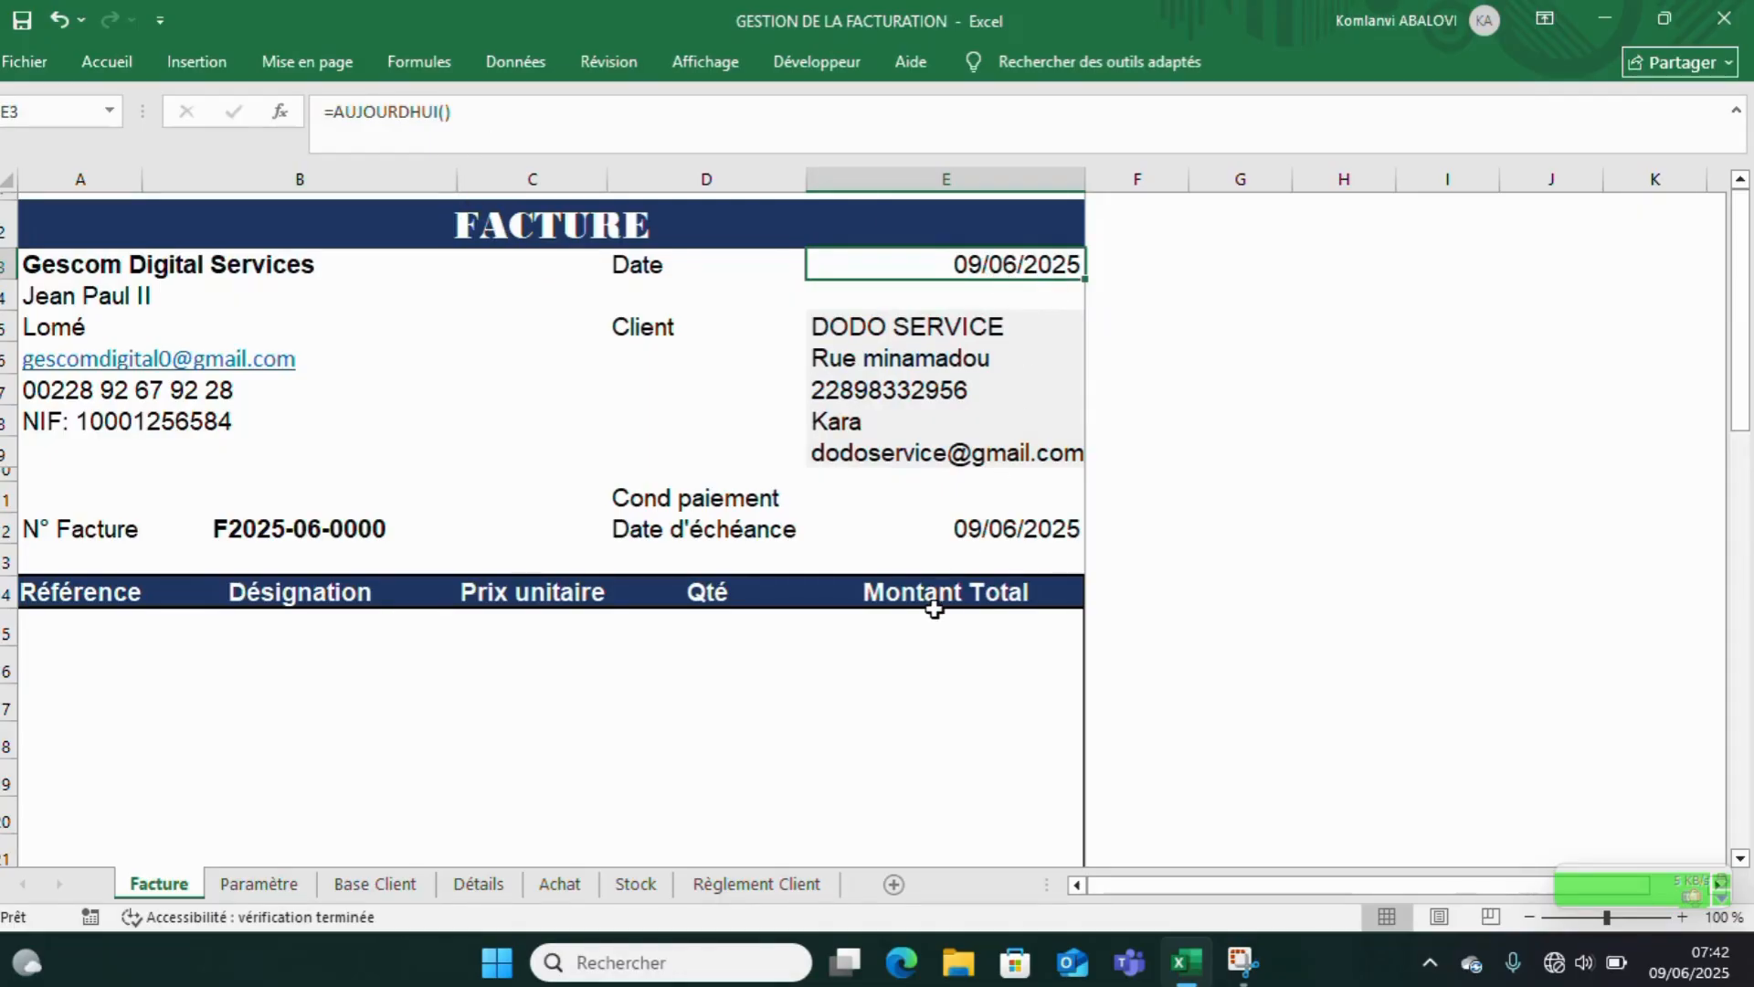
left_click(991, 539)
left_click(967, 497)
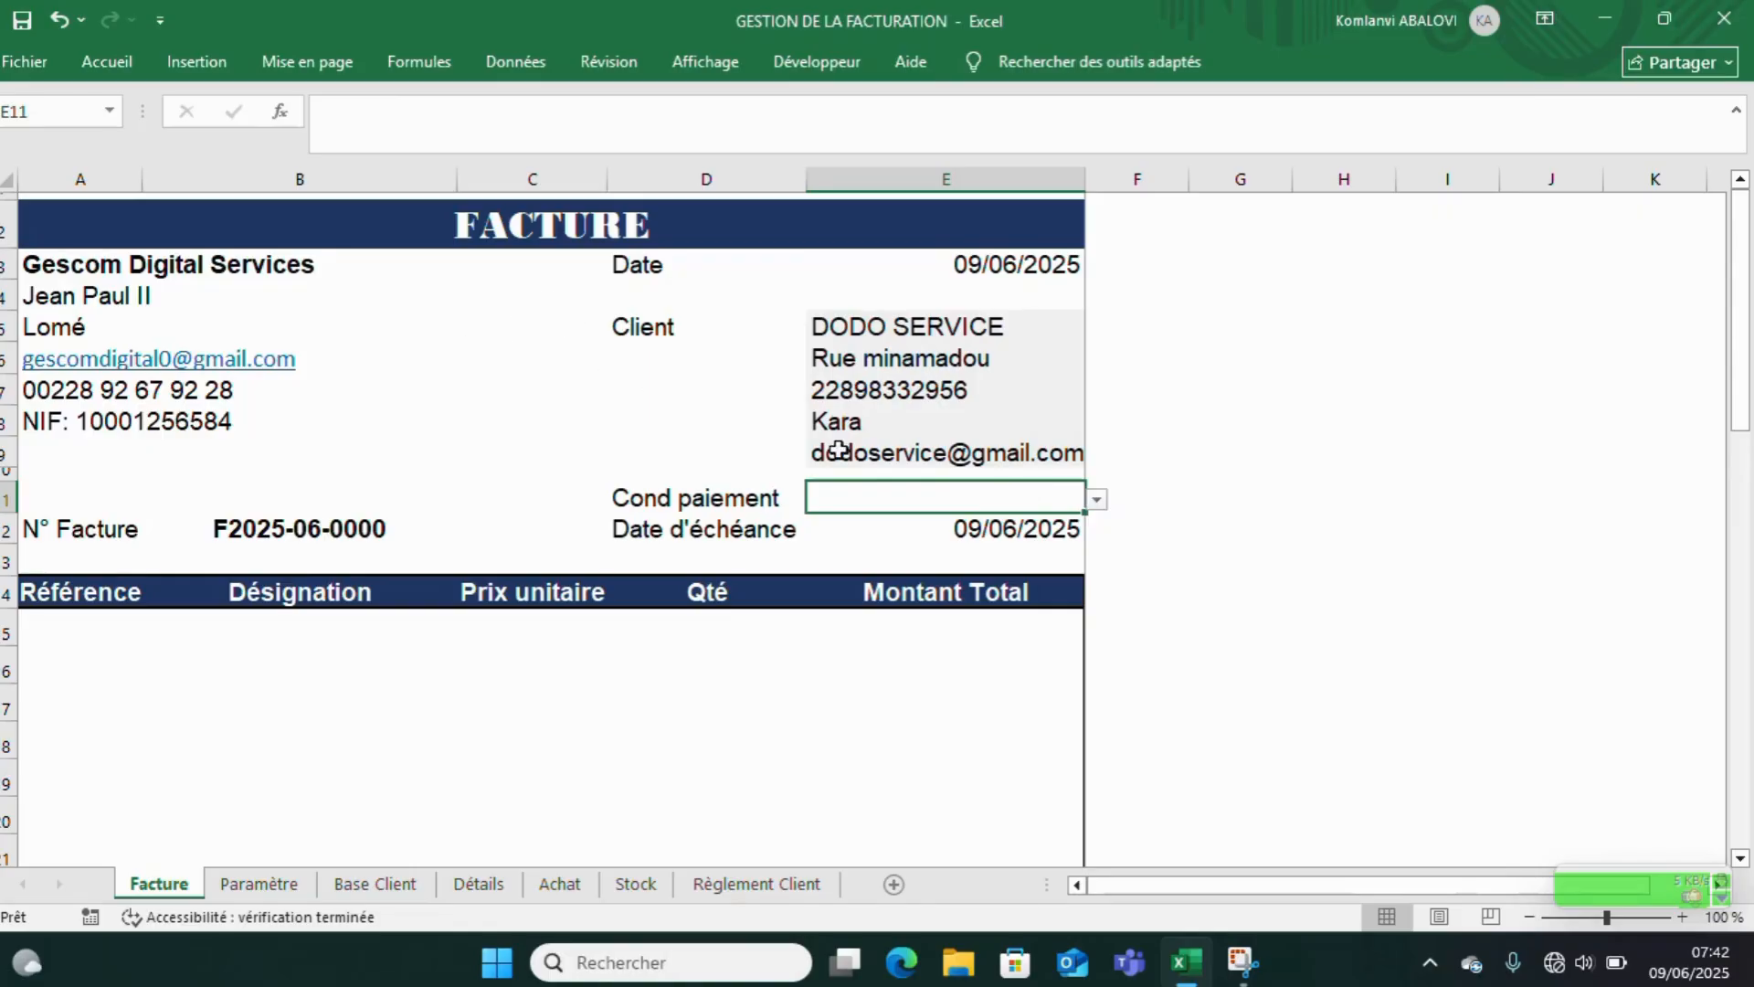
left_click(517, 62)
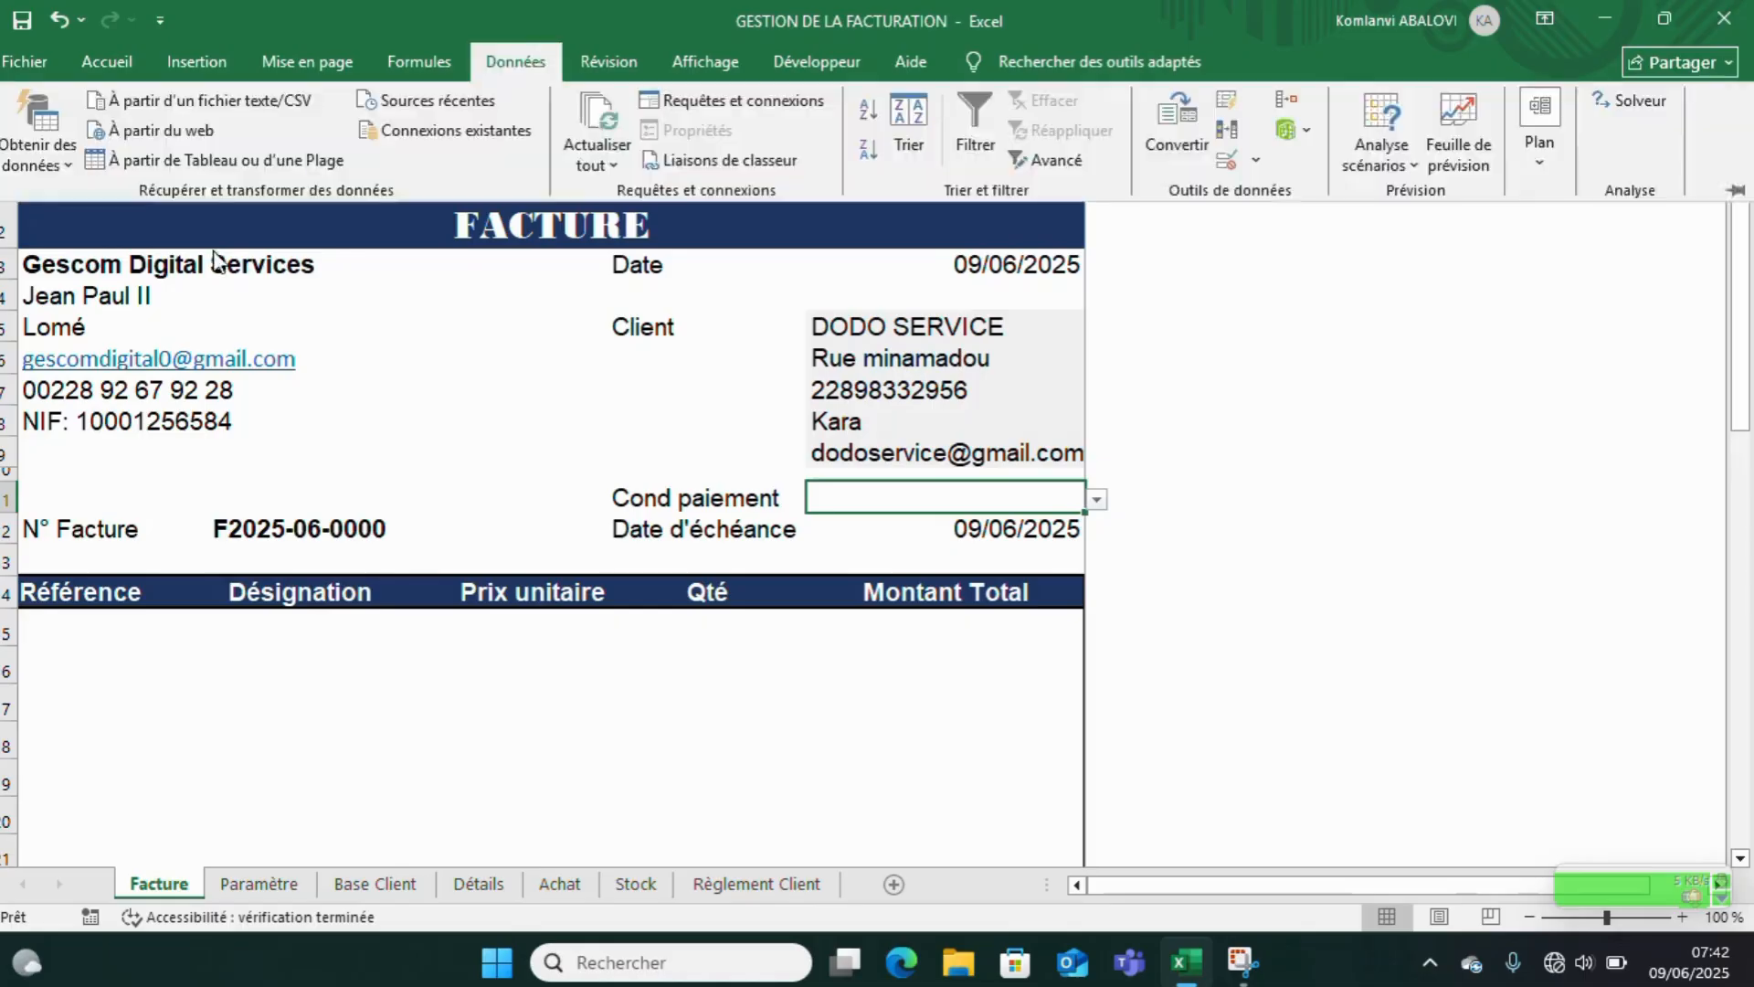
left_click(1258, 163)
left_click(1236, 191)
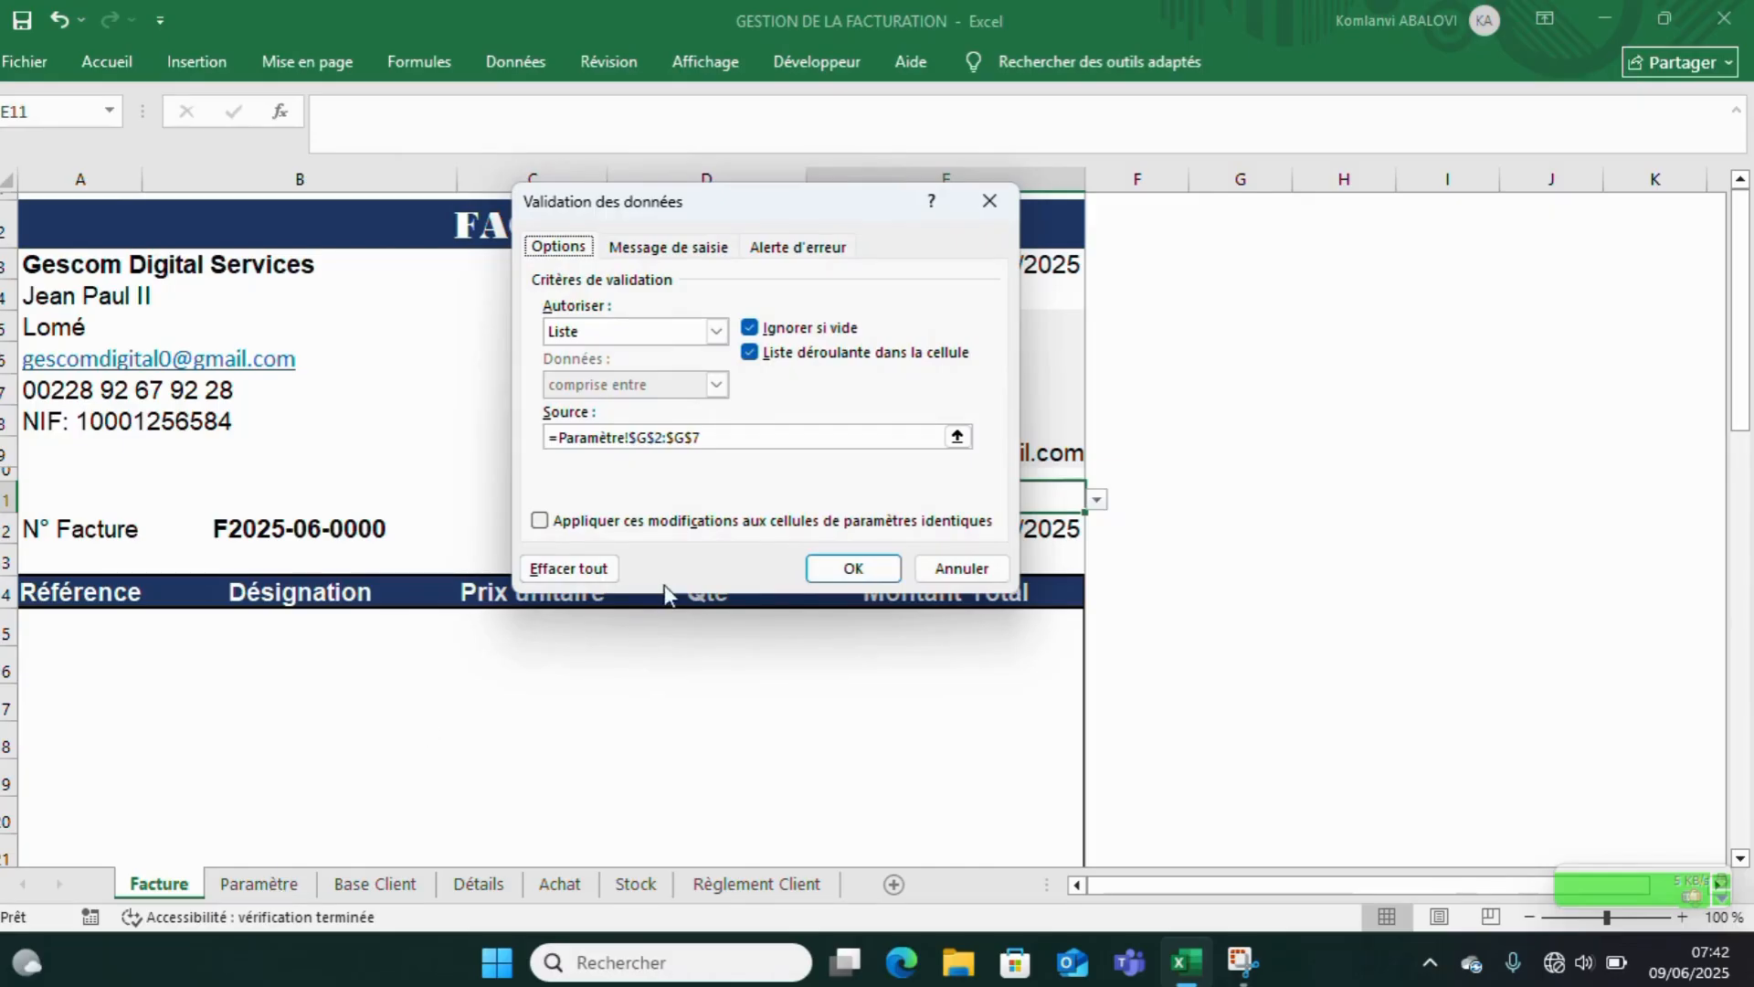
left_click(710, 438)
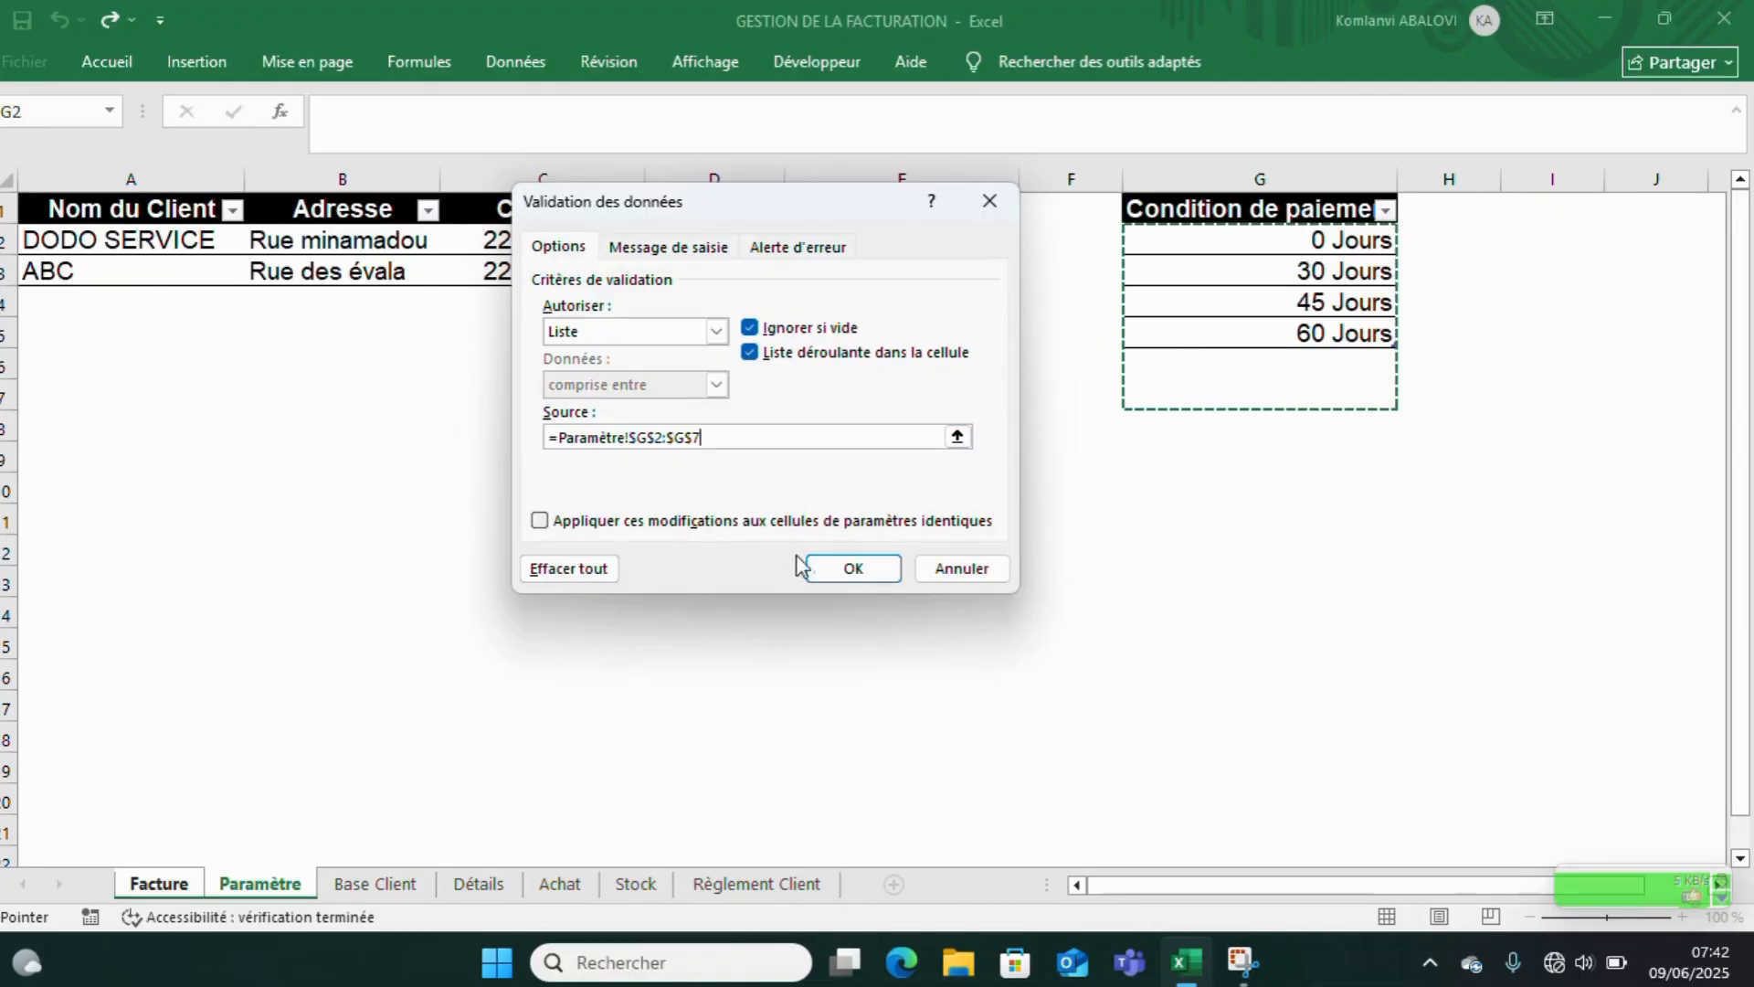
left_click(829, 570)
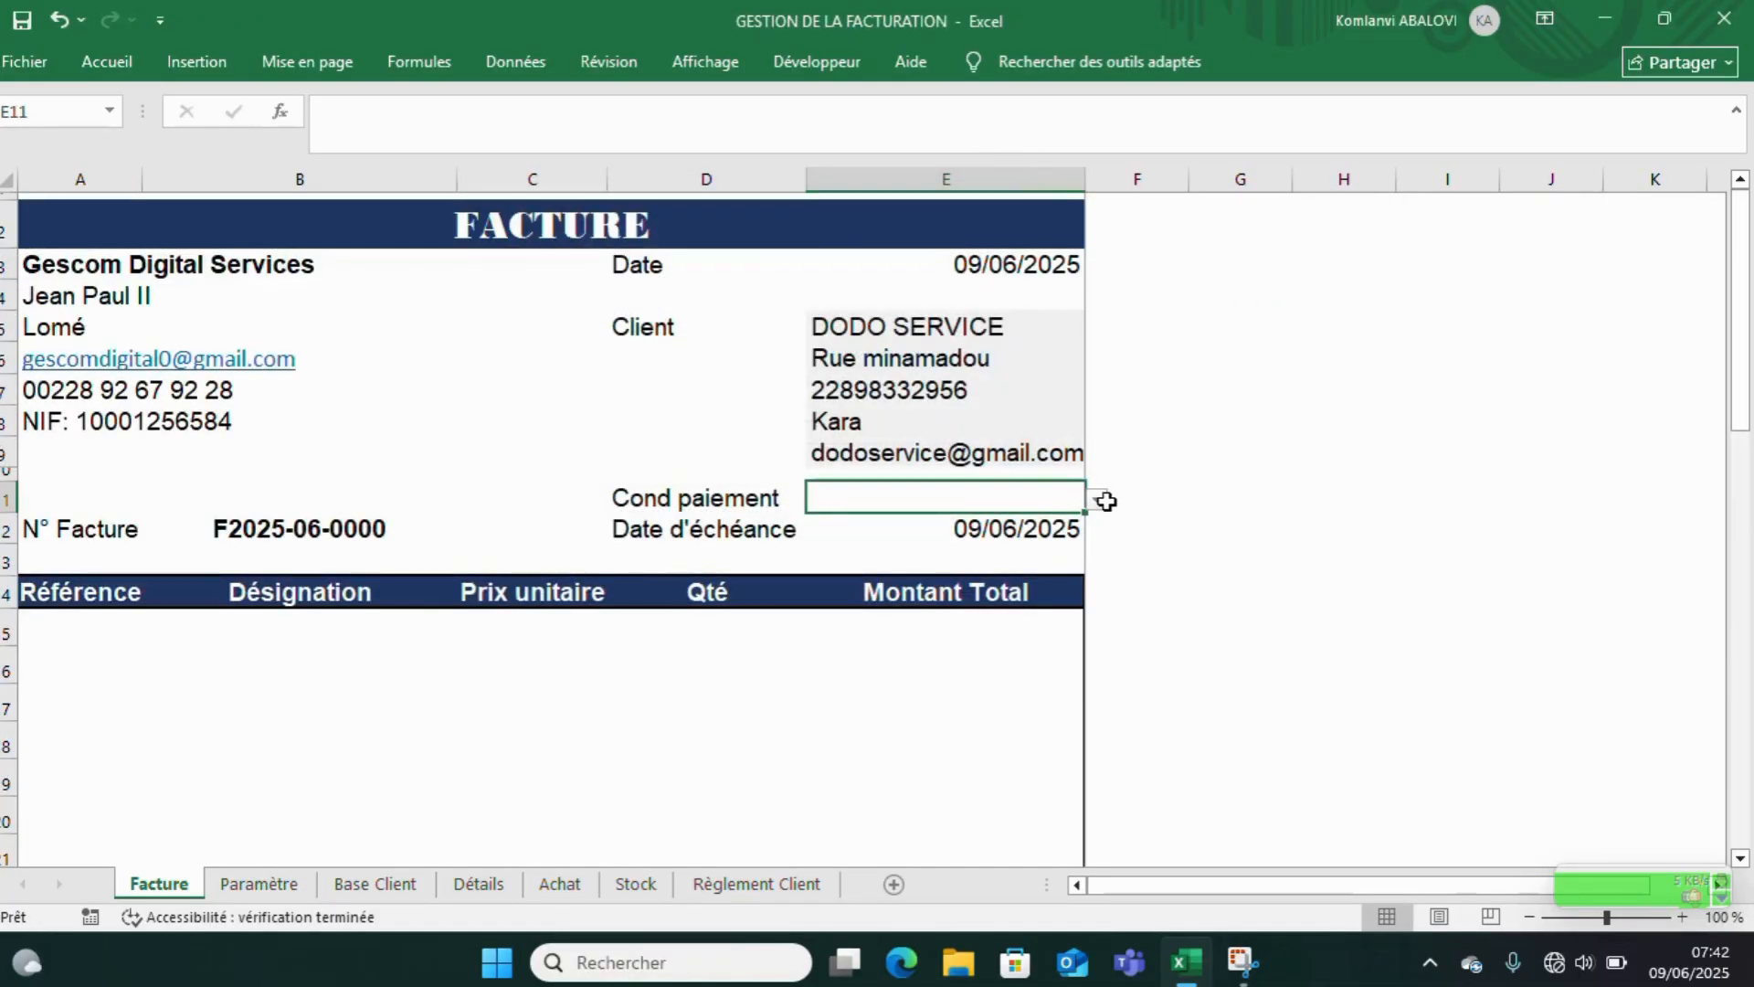
- View the payment terms offered by the drop-down list in cell E11 without choosing one
left_click(1104, 498)
left_click(1076, 499)
left_click(1097, 502)
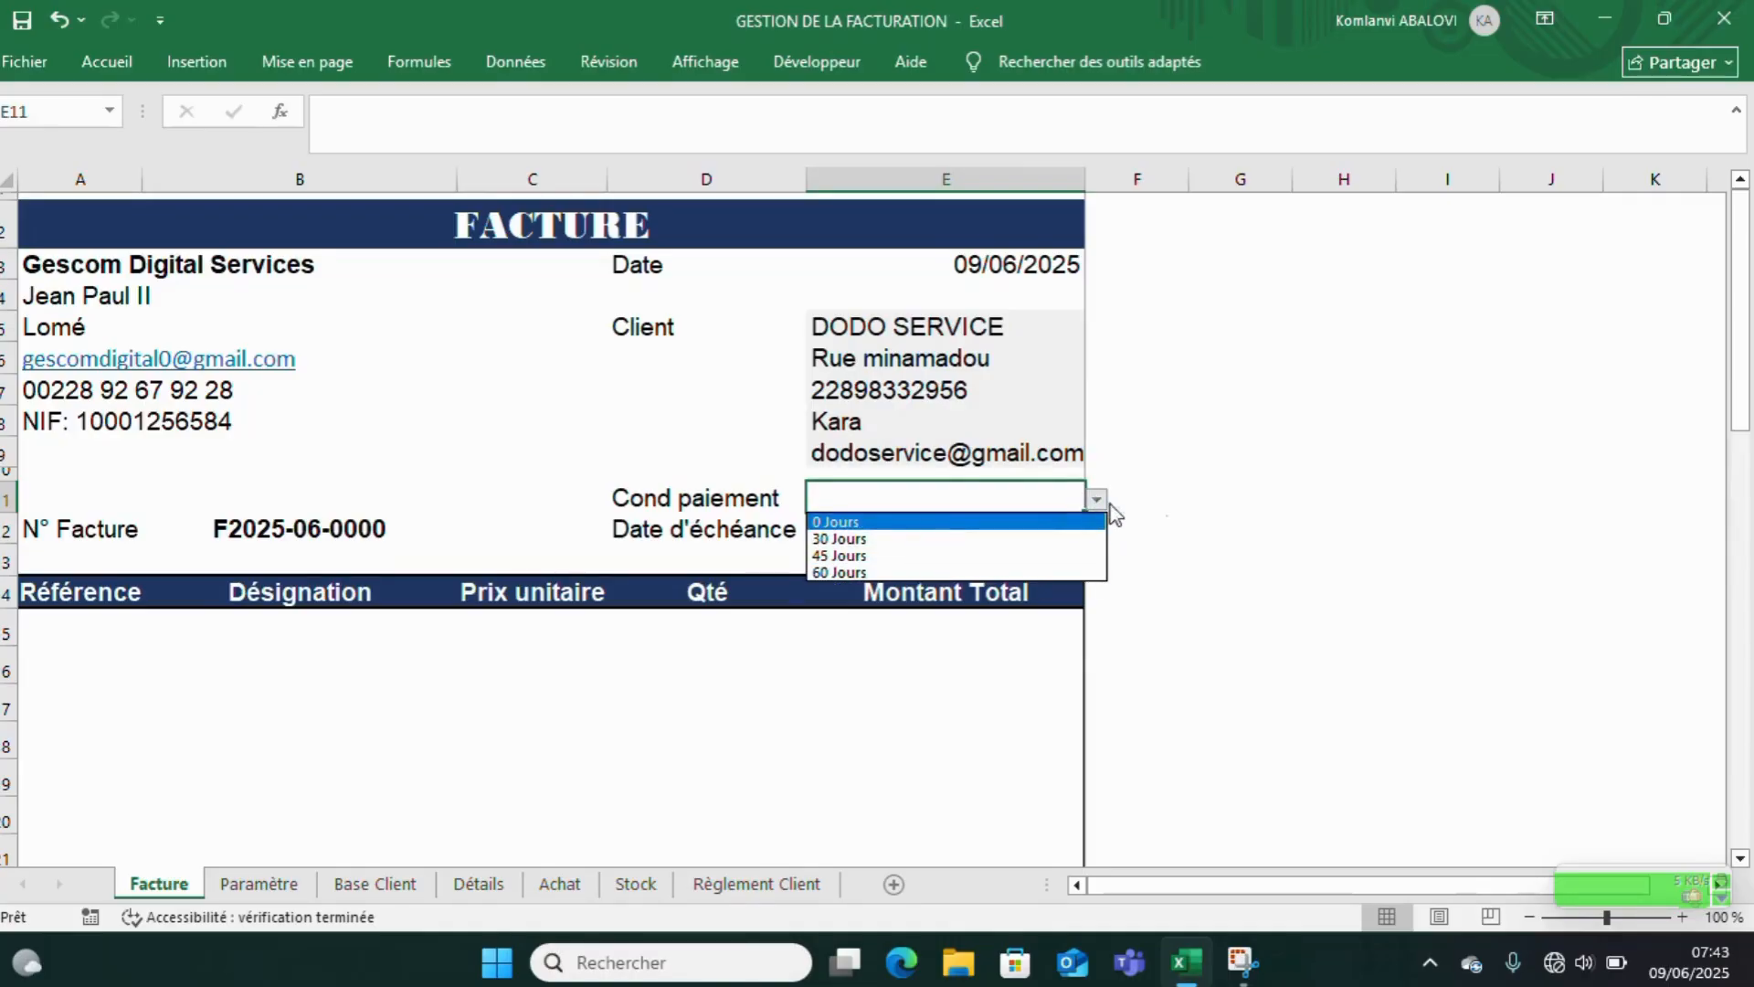
left_click(1211, 509)
- Inspect the due date formula in cell E12 and the payment condition cell it refers to
left_click(1025, 530)
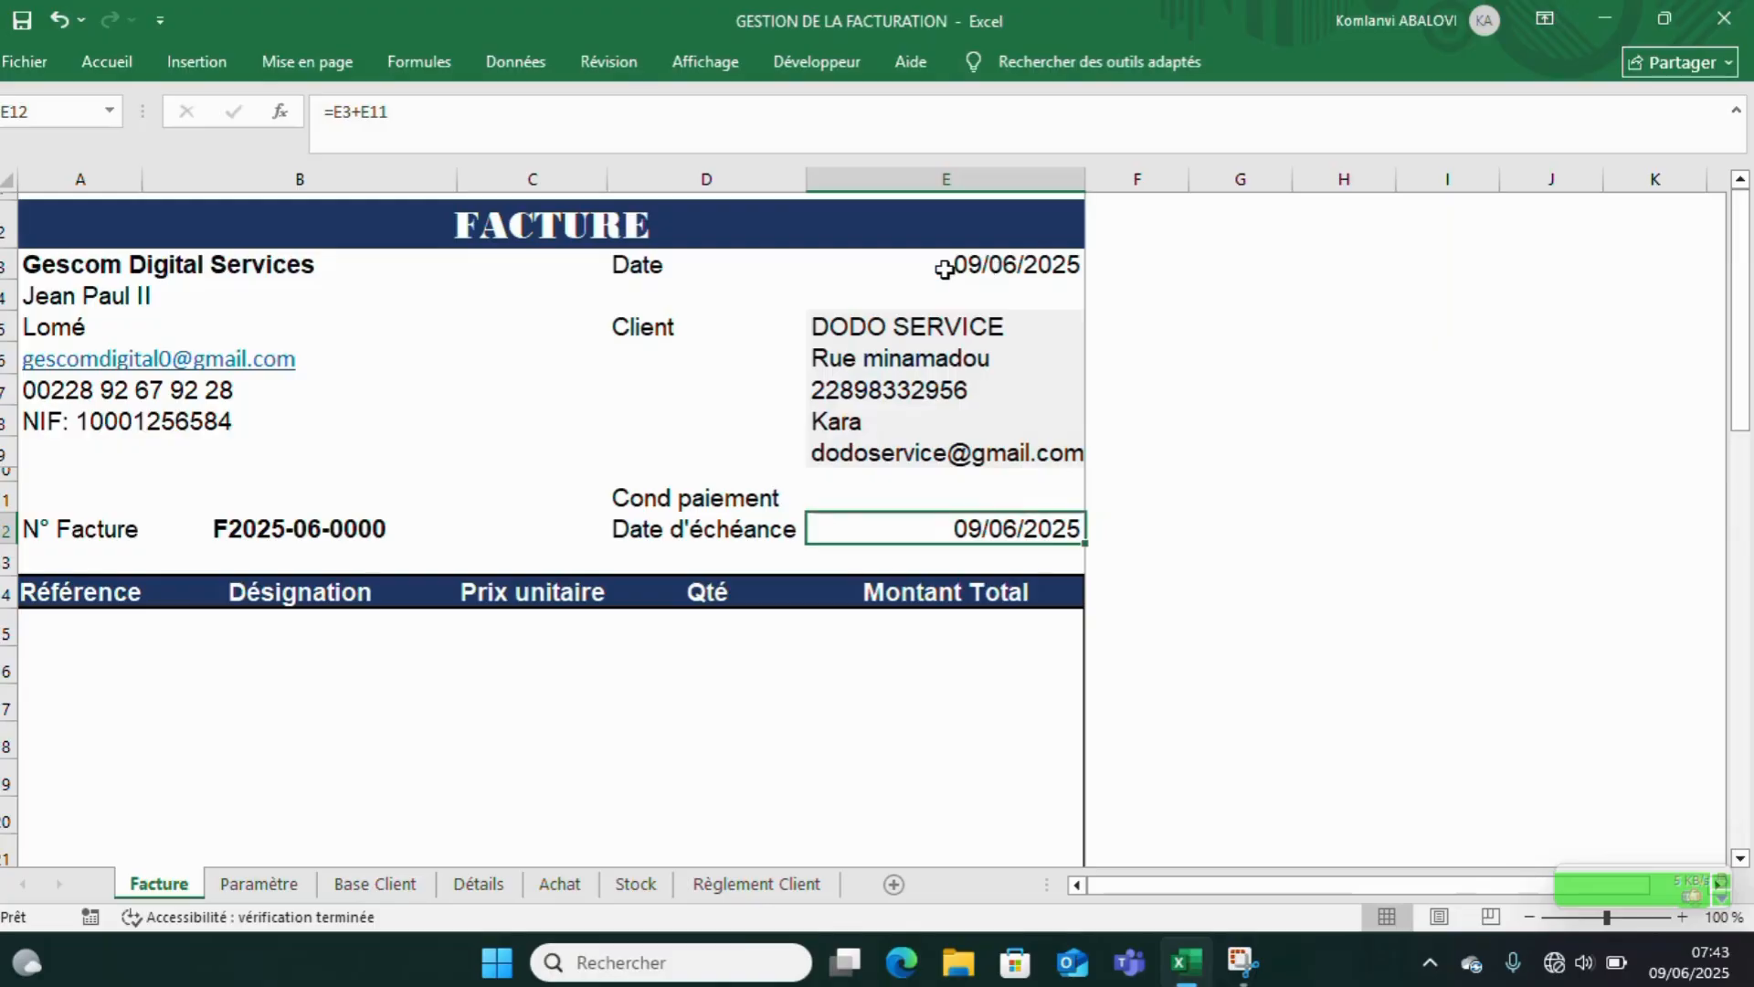
double_click(982, 528)
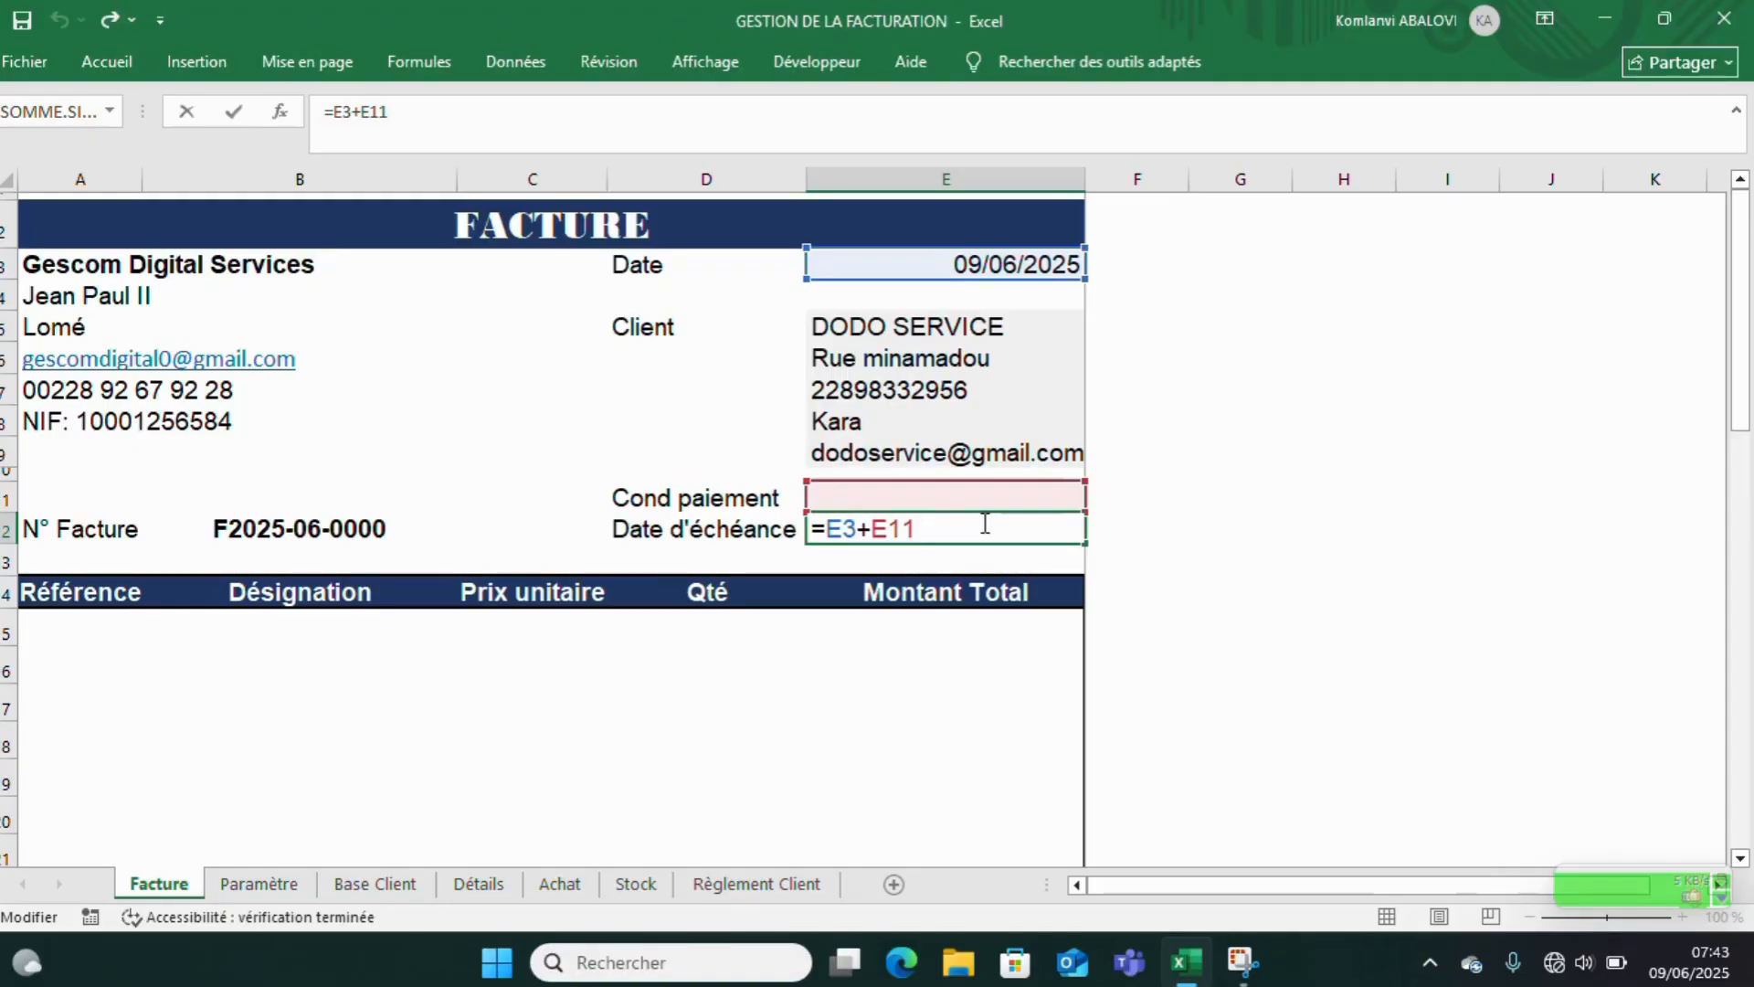
key("Return")
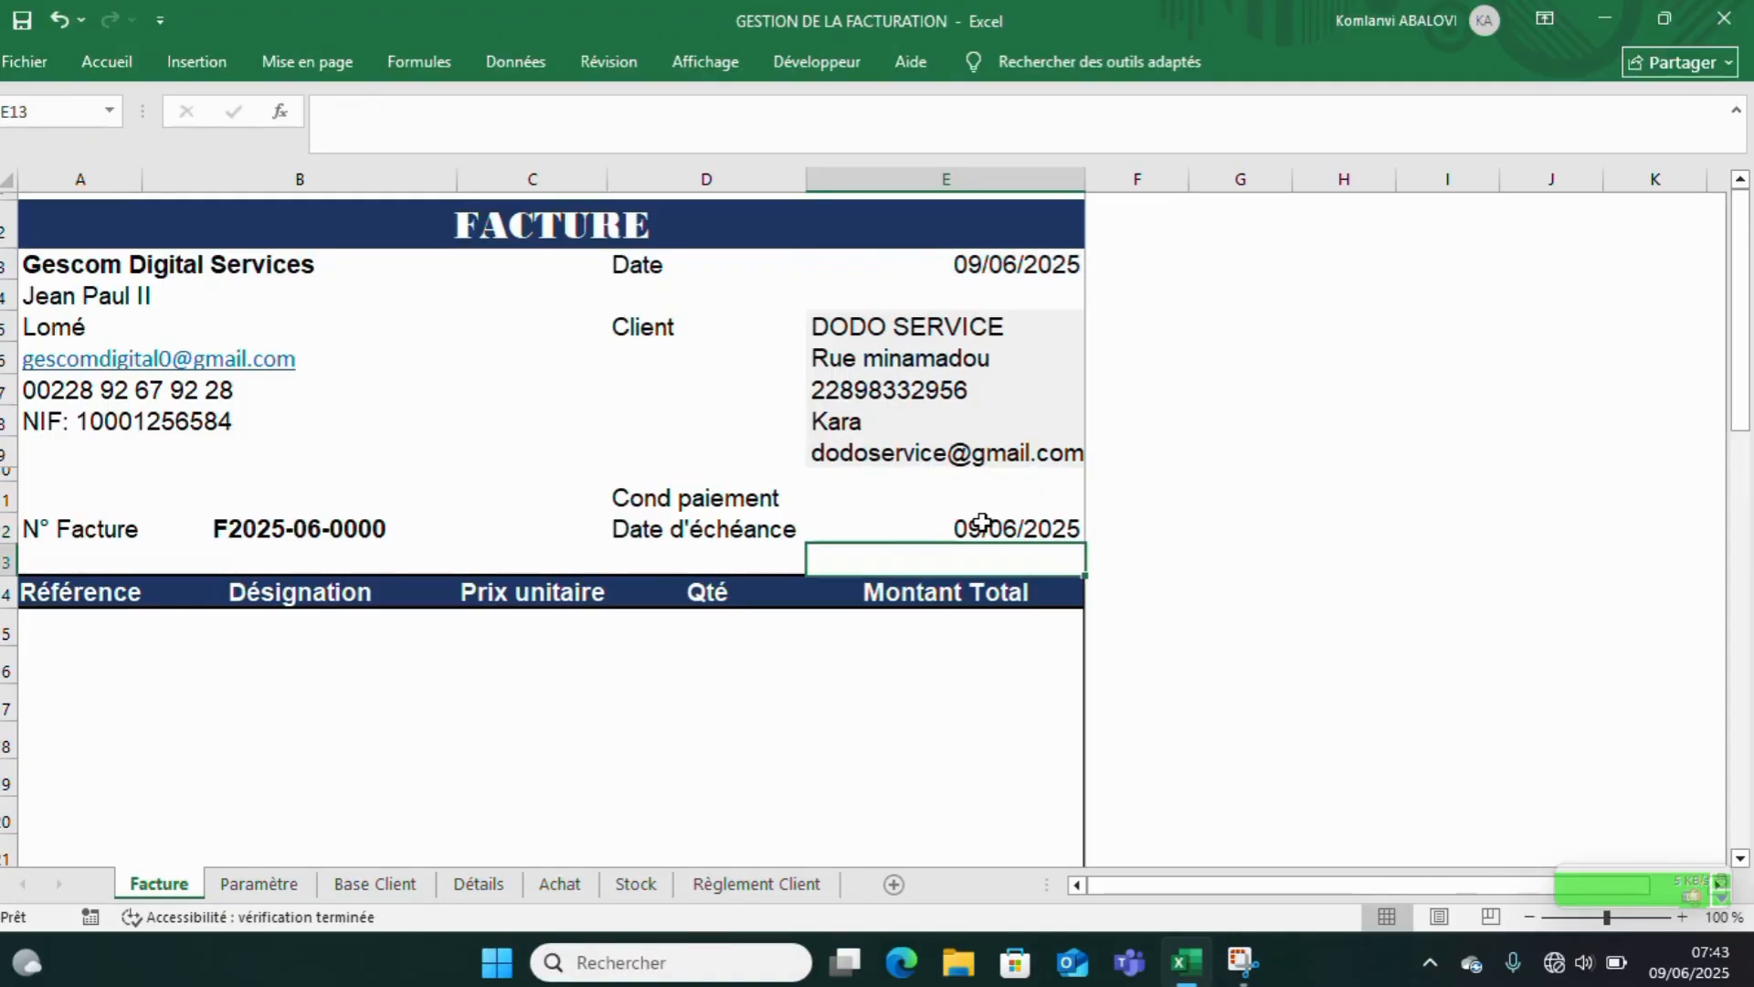
left_click(998, 493)
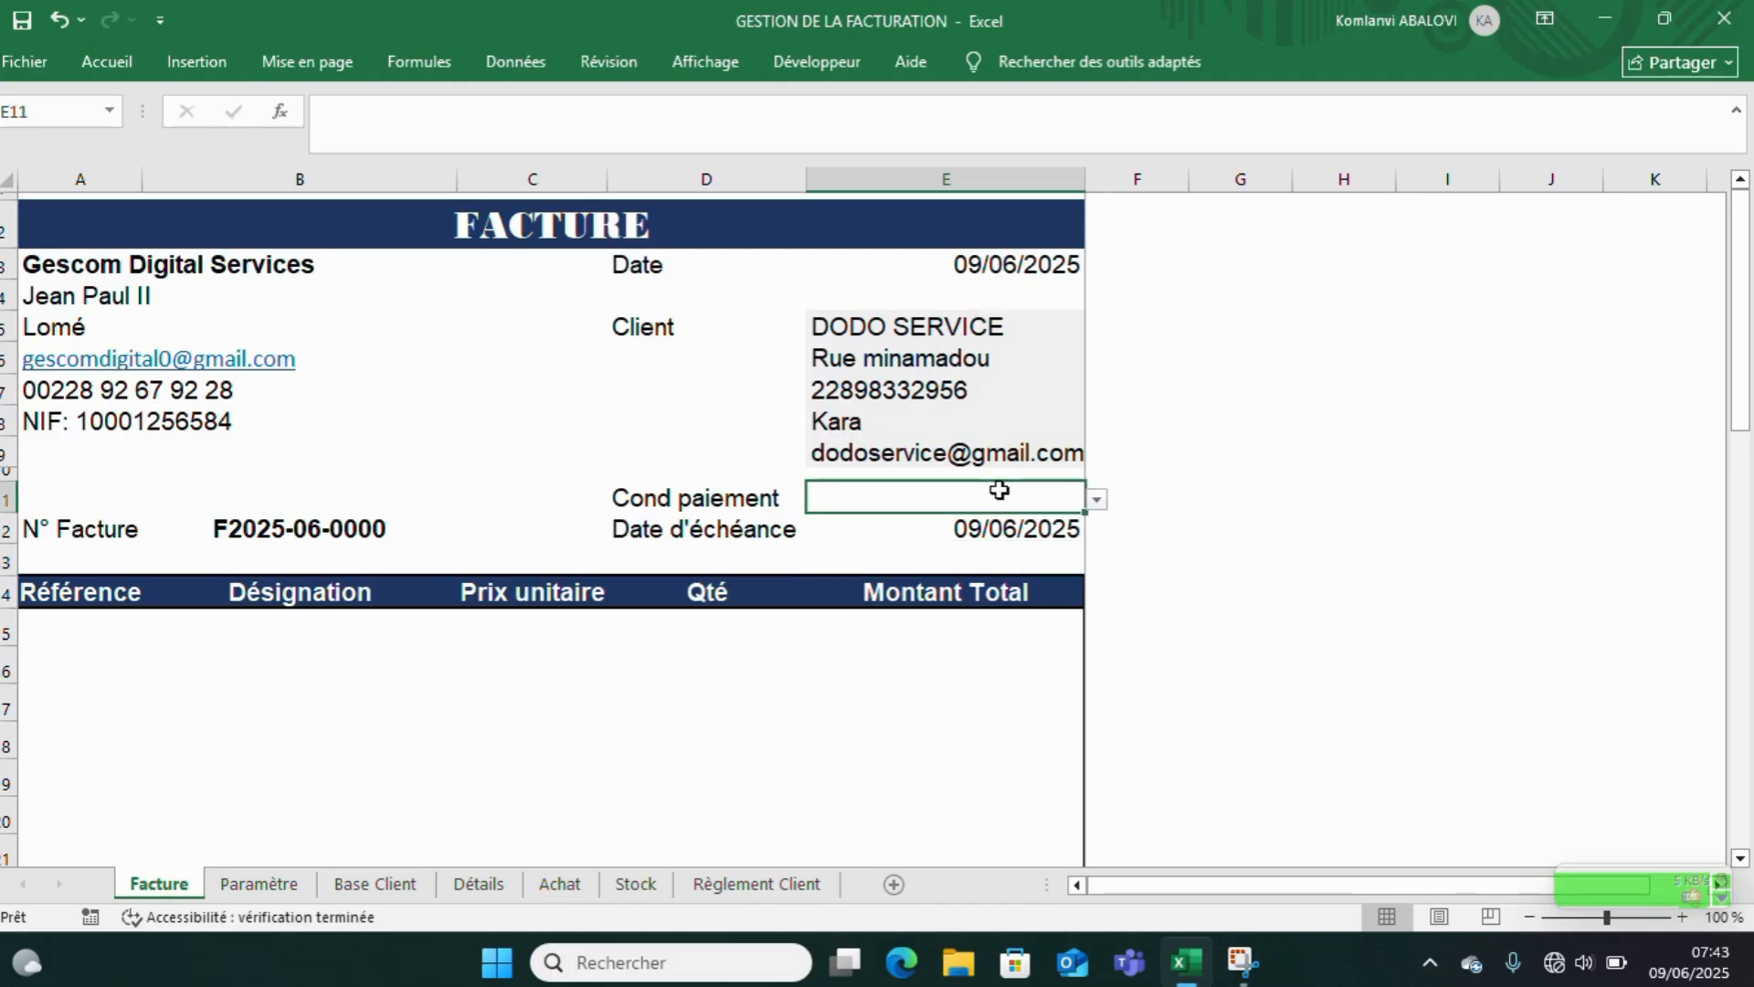
- Try payment condition 30 from the drop-down list in cell E11, and clear the cell again
left_click(1094, 503)
left_click(874, 538)
left_click(1123, 556)
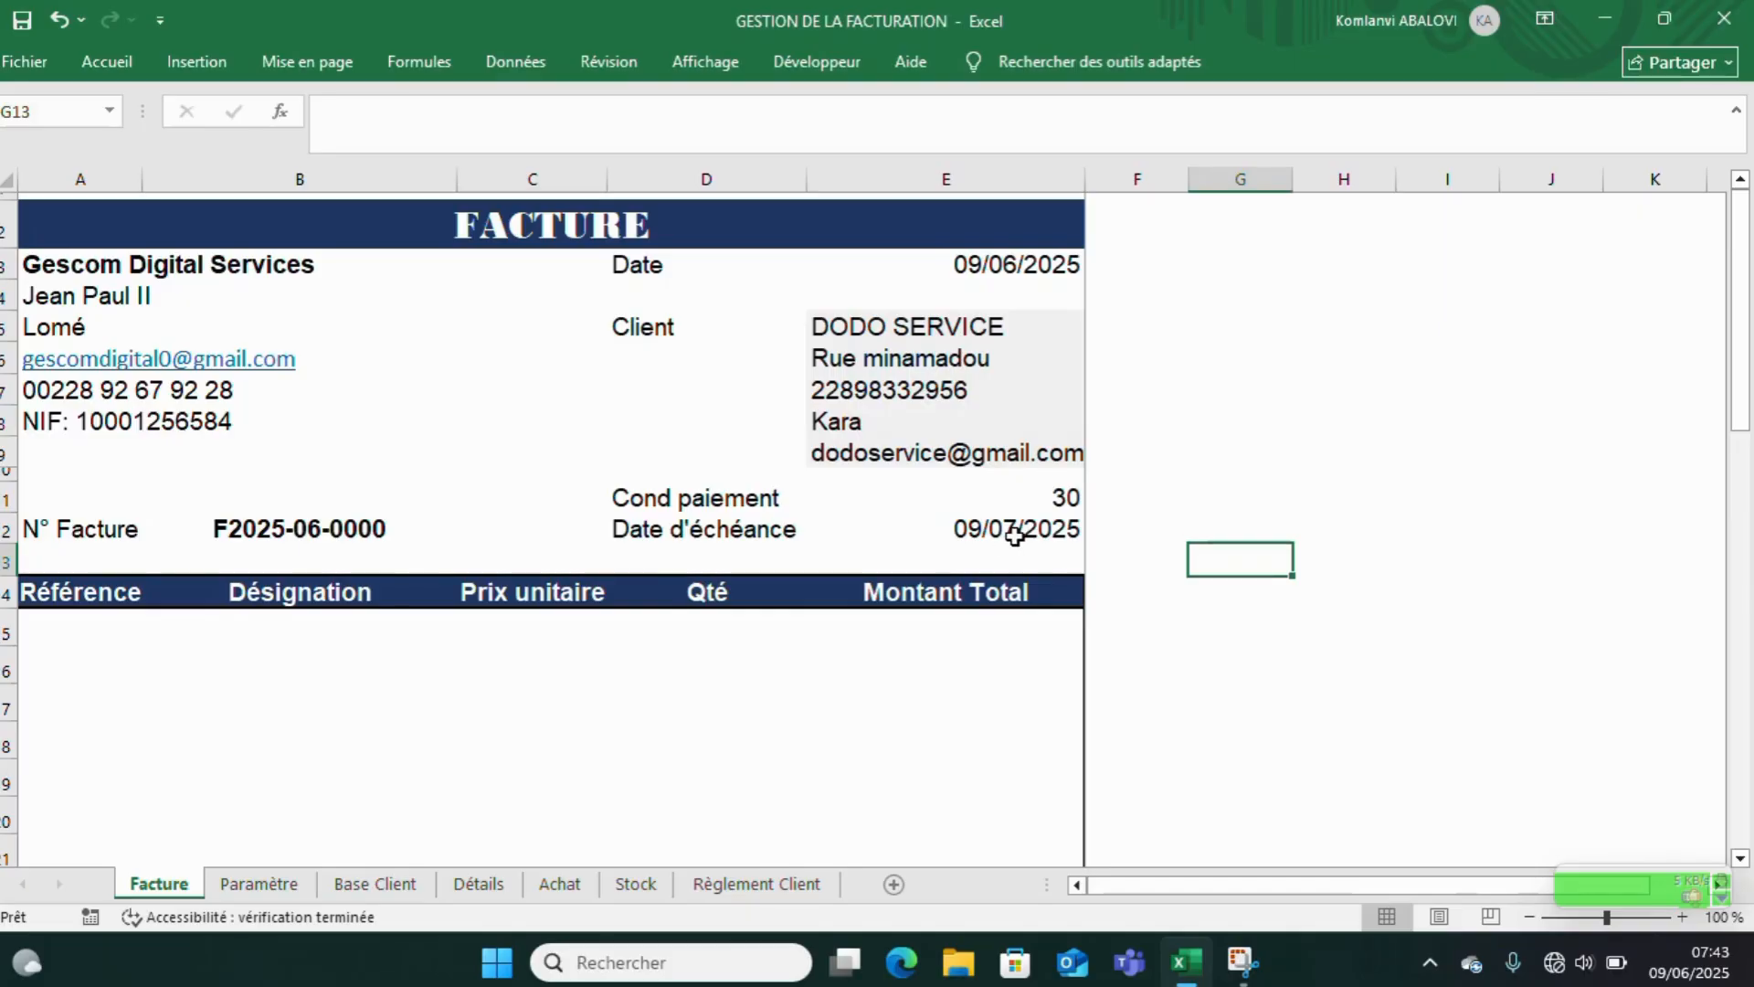
left_click(1027, 494)
key("BackSpace")
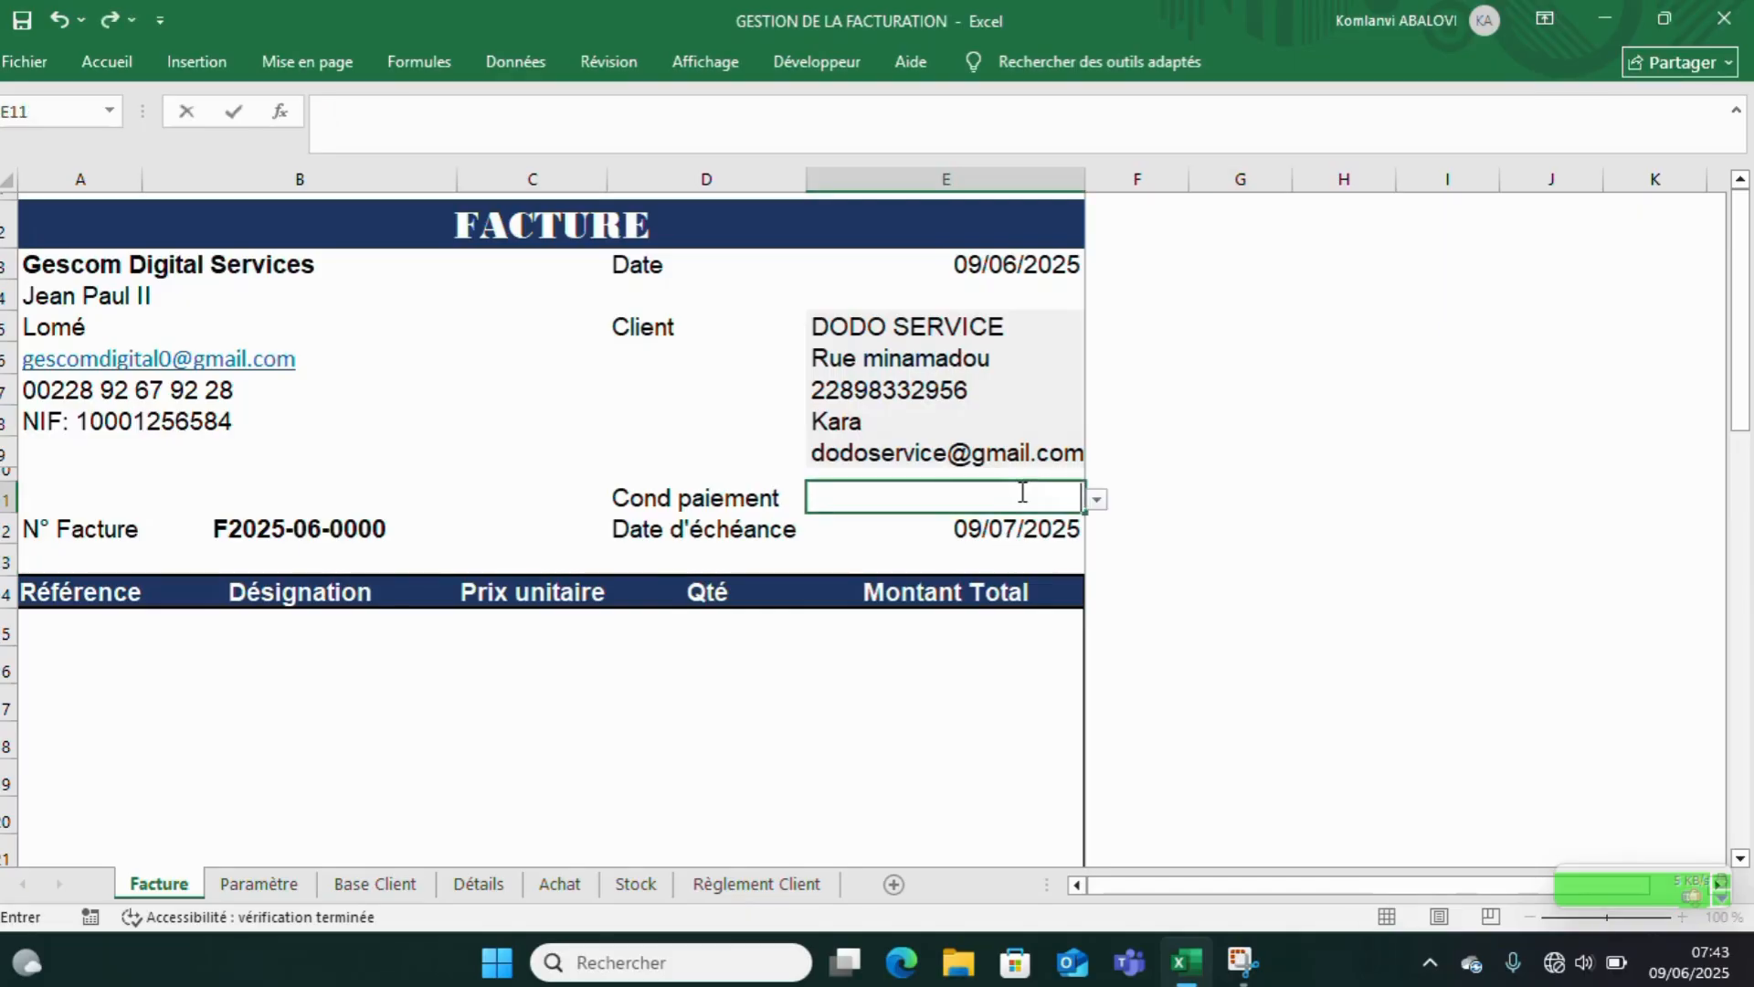
left_click(959, 625)
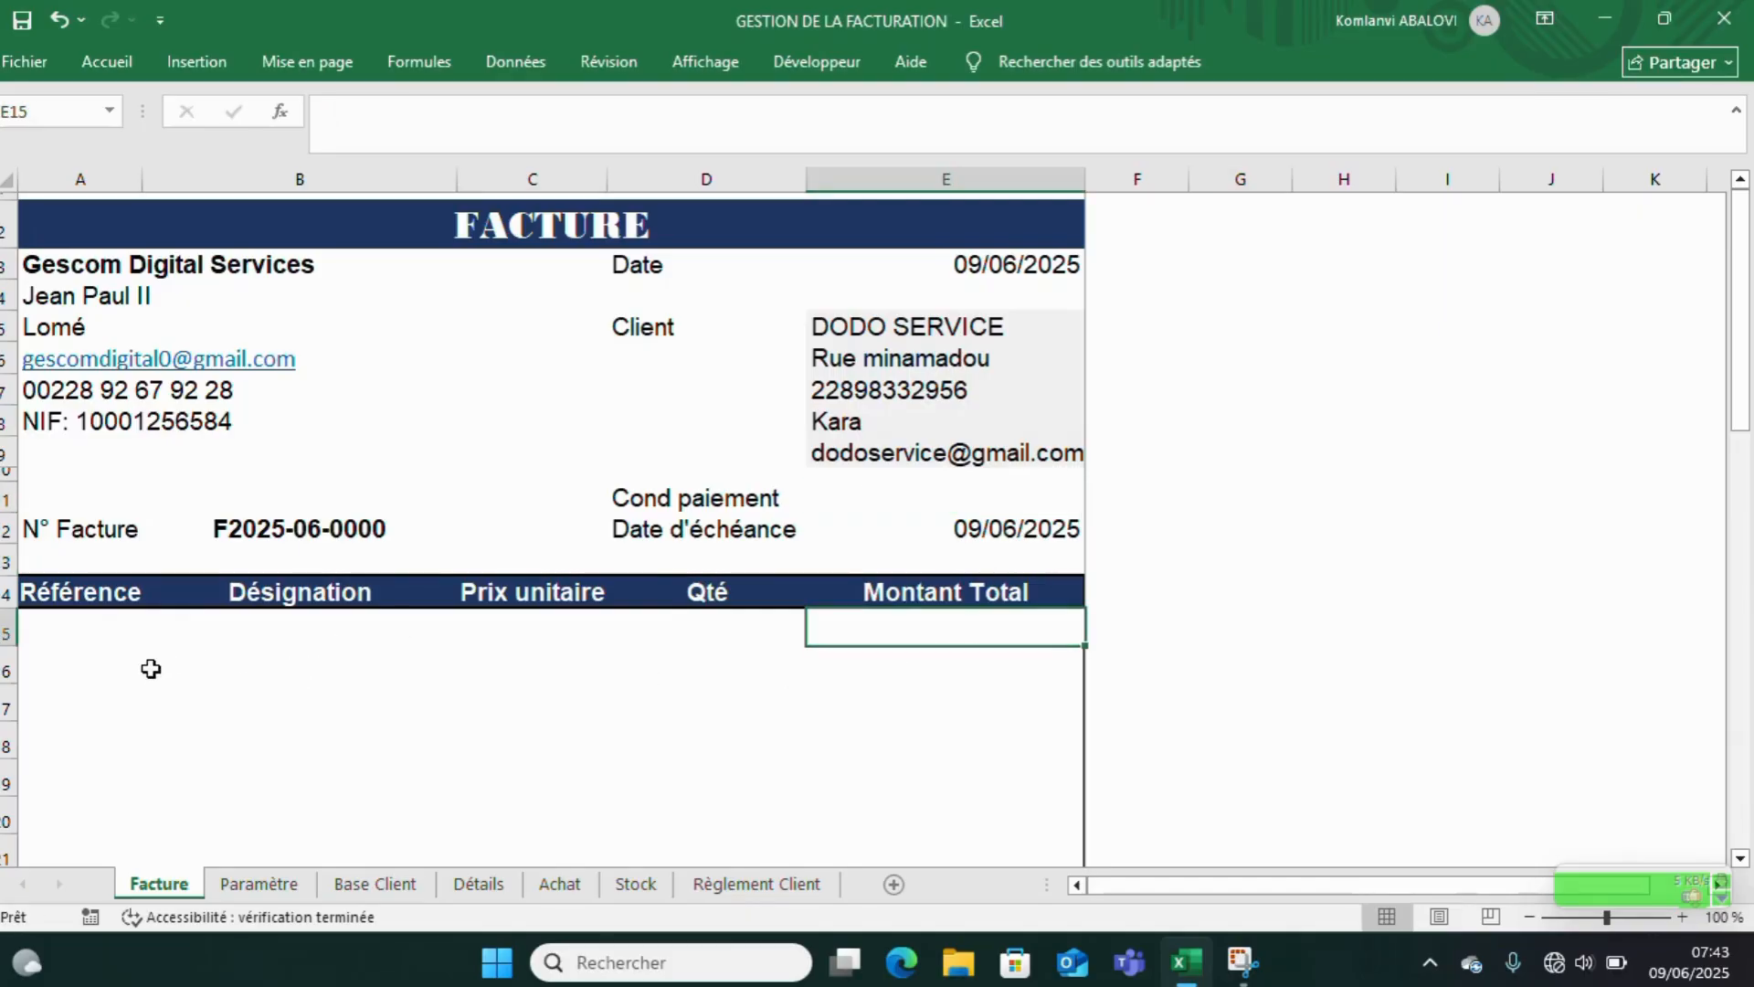
- On the Stock sheet, start a RECHERCHEV formula in Designation cell B6 with the row's Référence as the lookup value
left_click(83, 620)
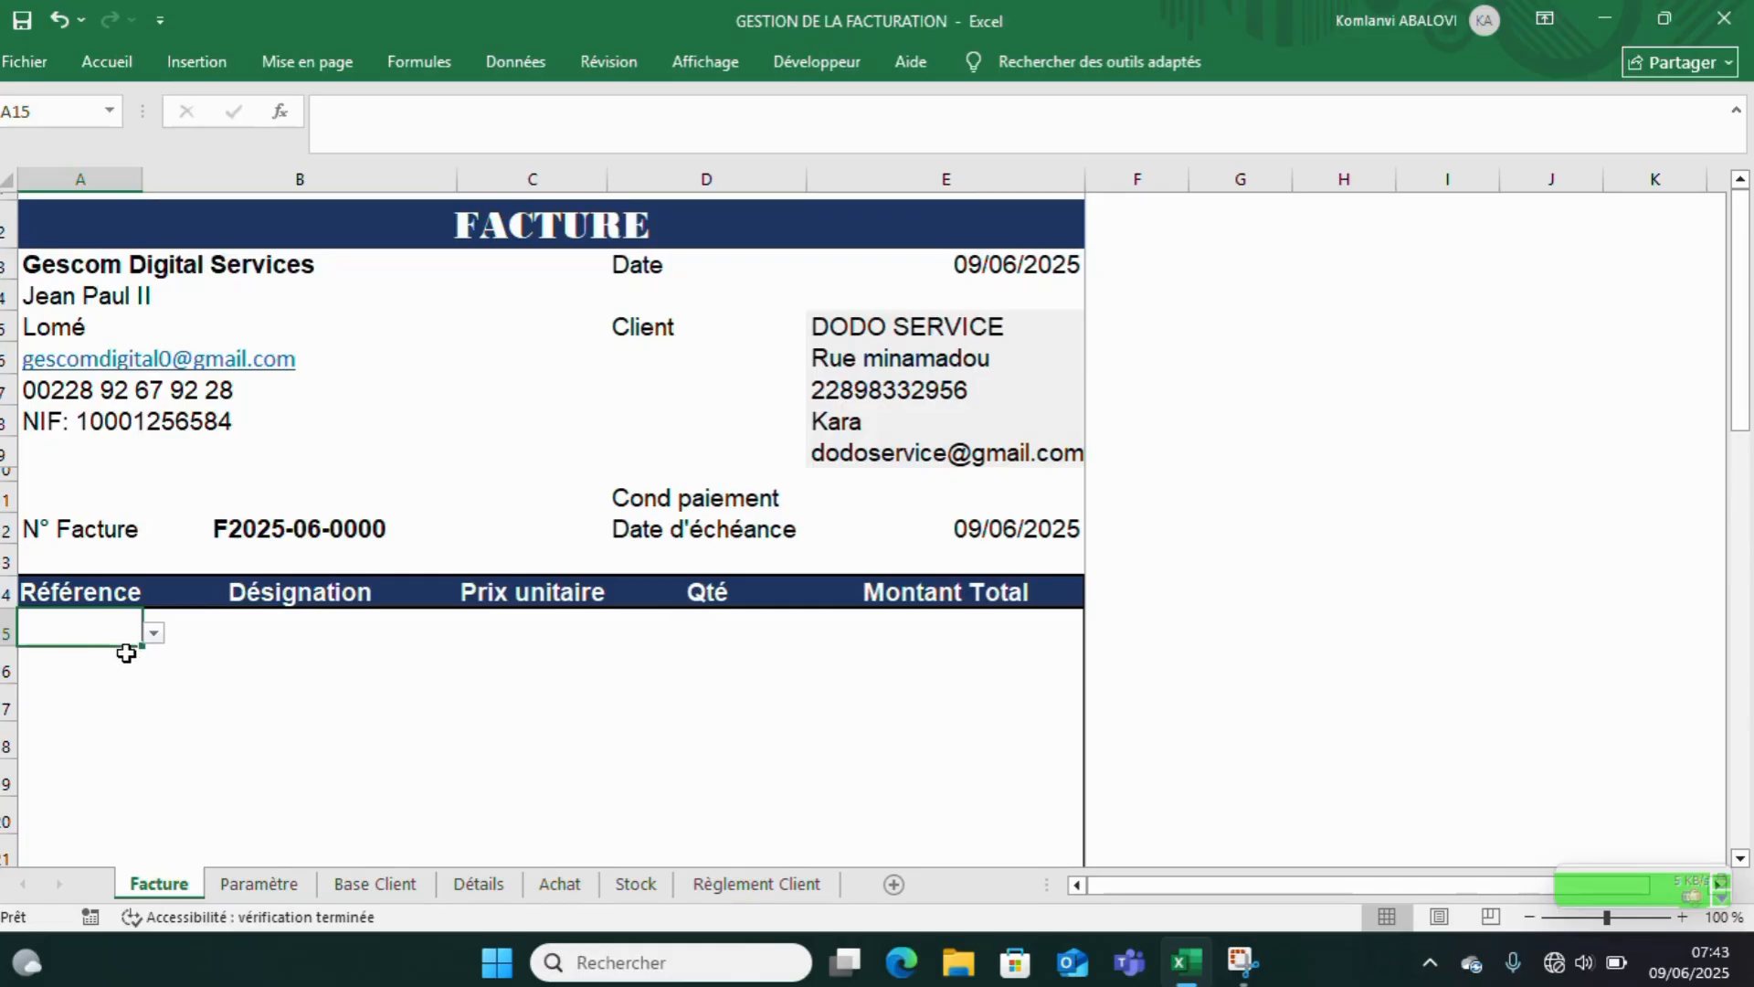
left_click(634, 884)
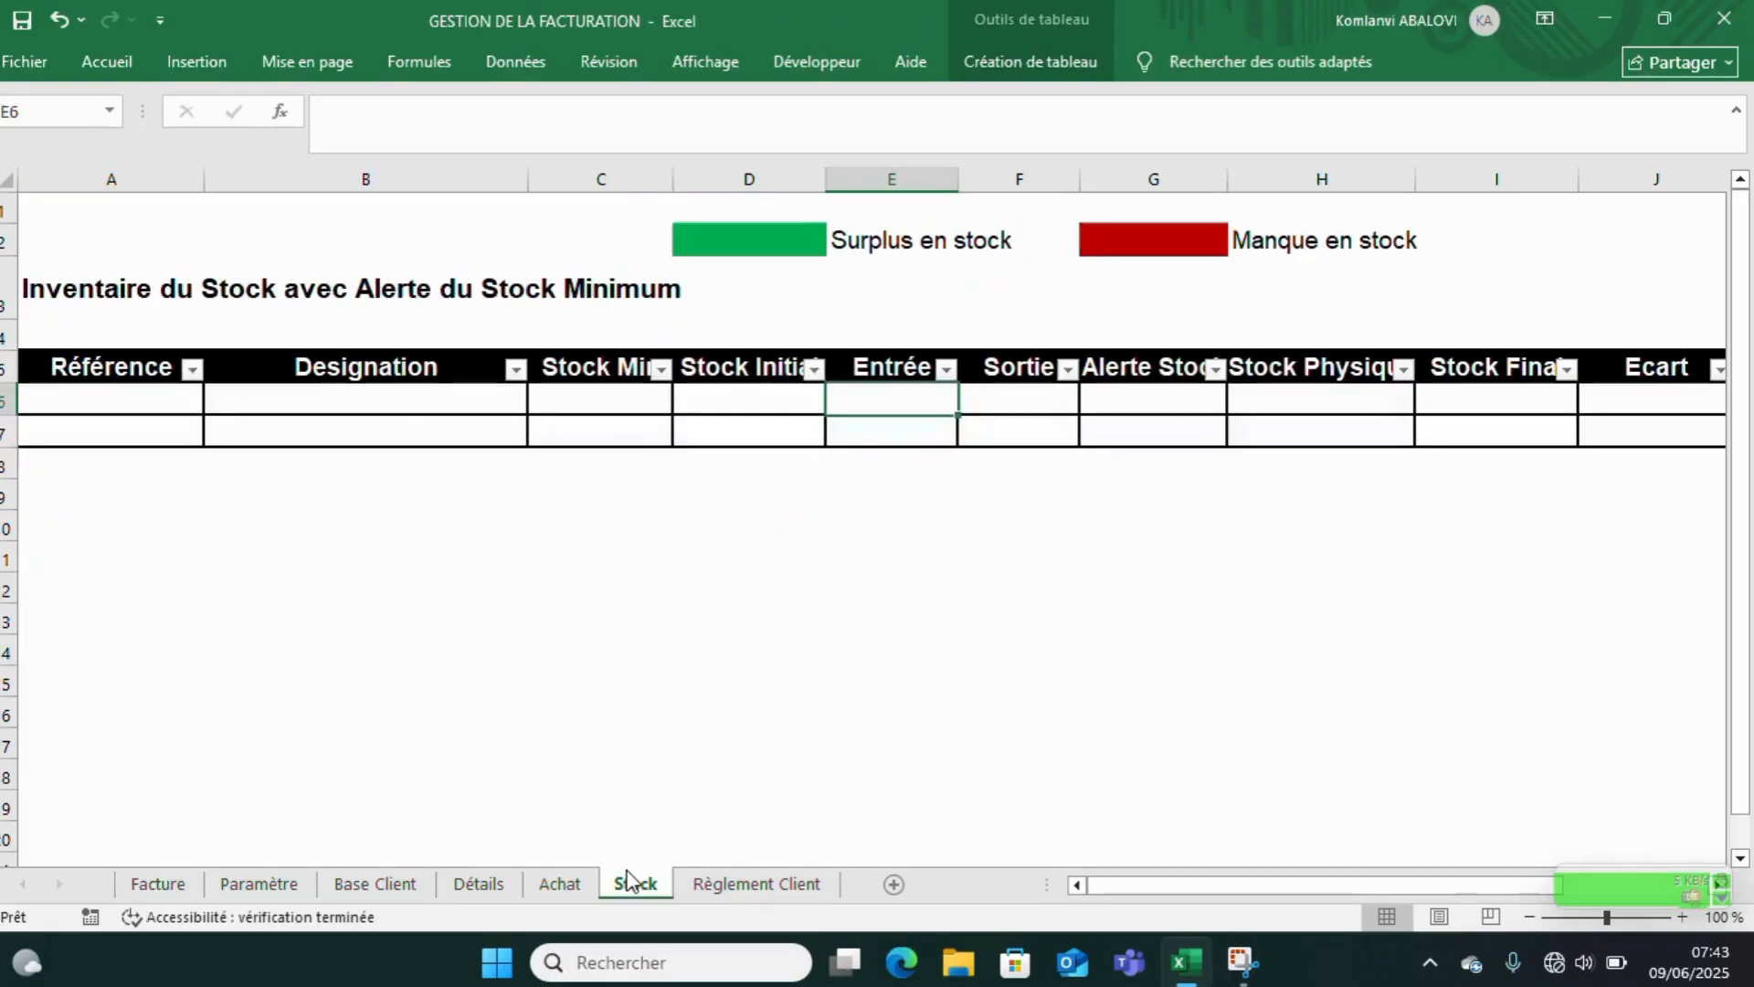
left_click(470, 402)
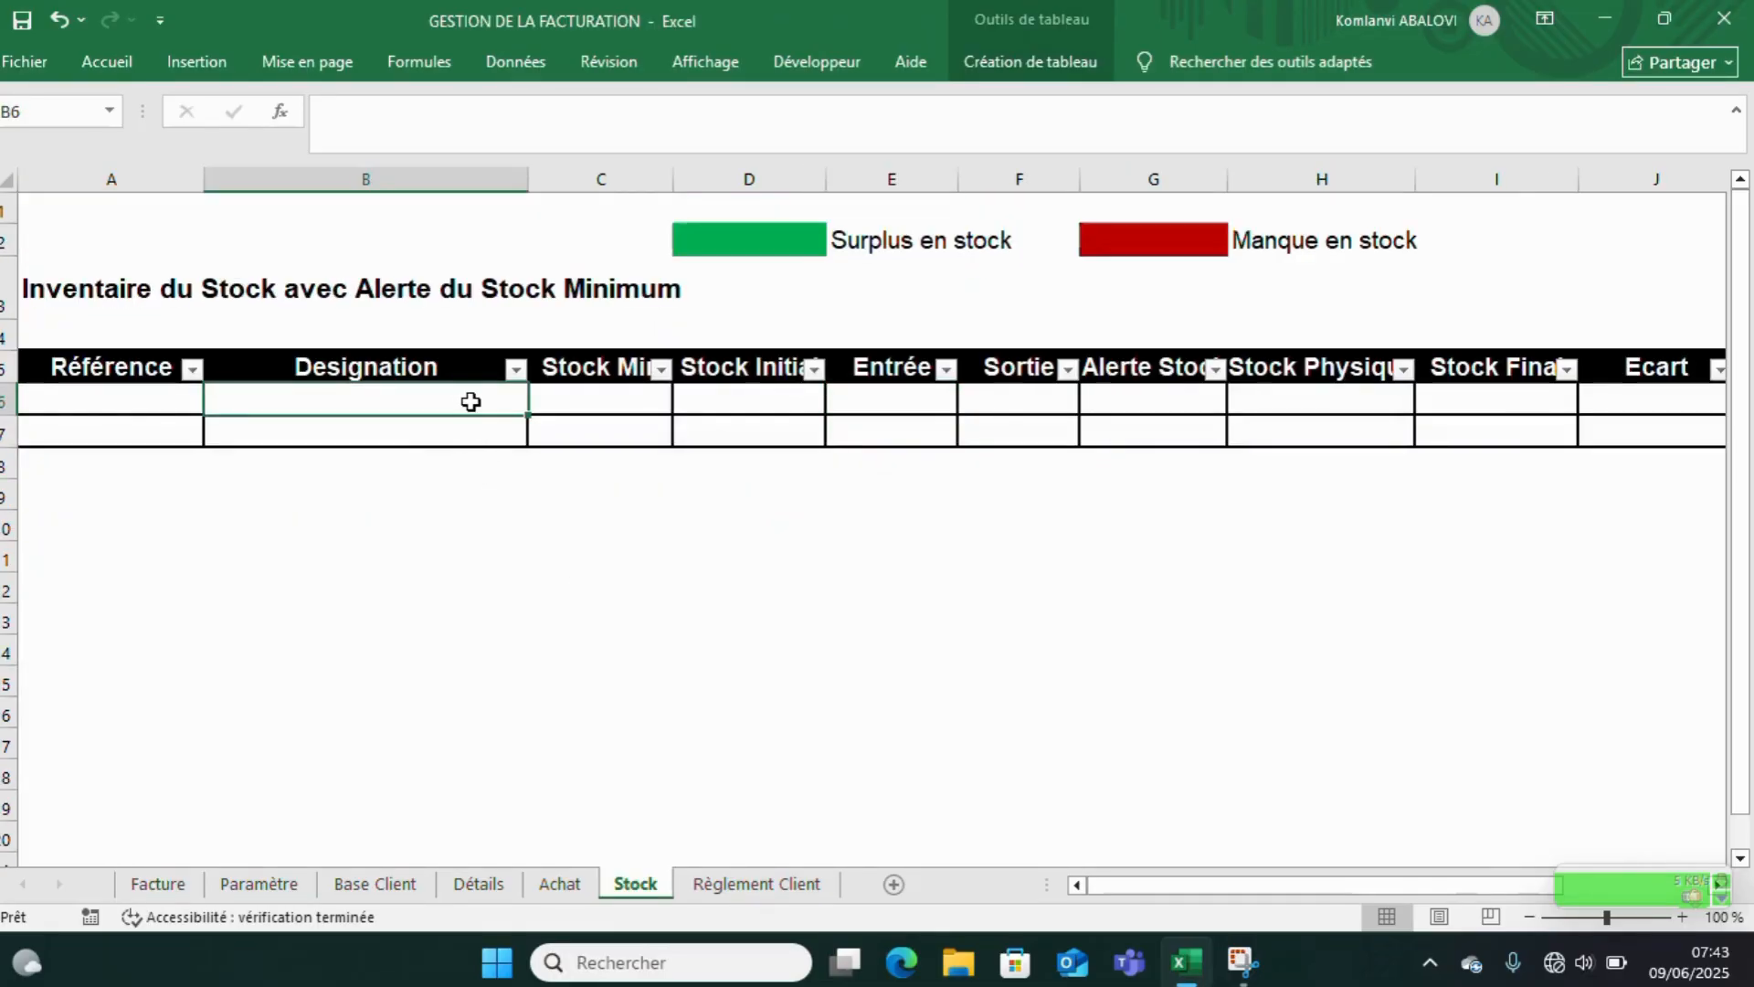
double_click(470, 402)
type("=rec")
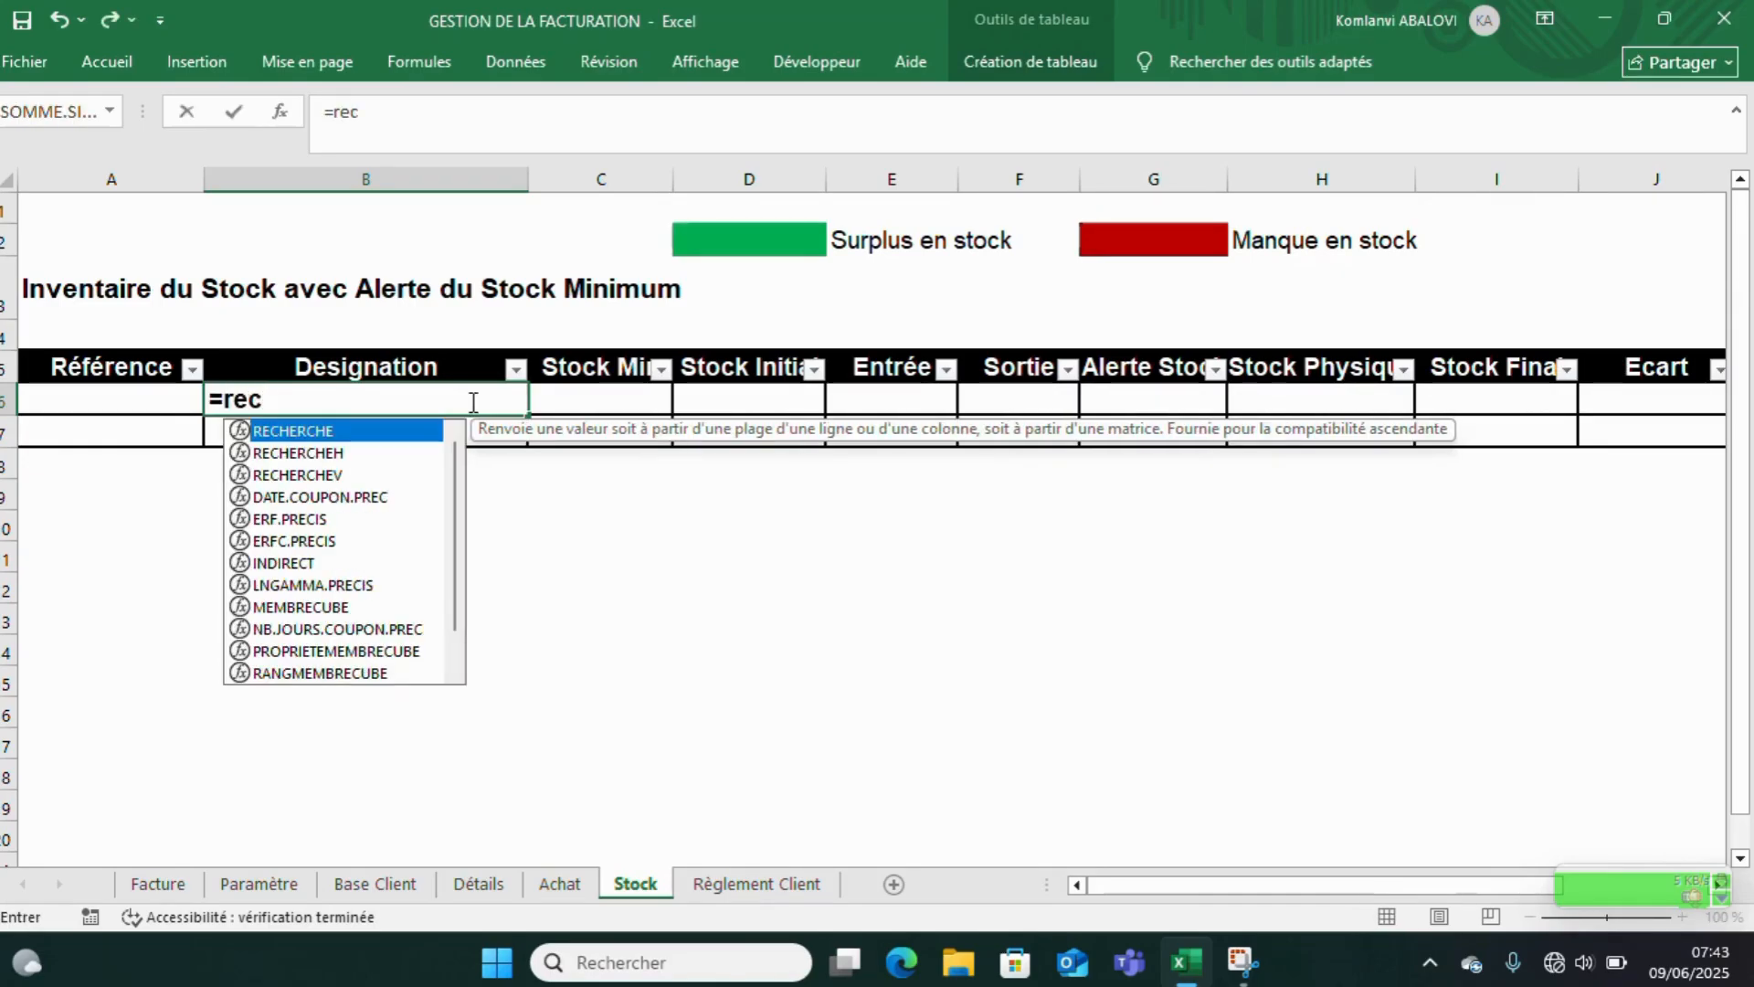
type("h")
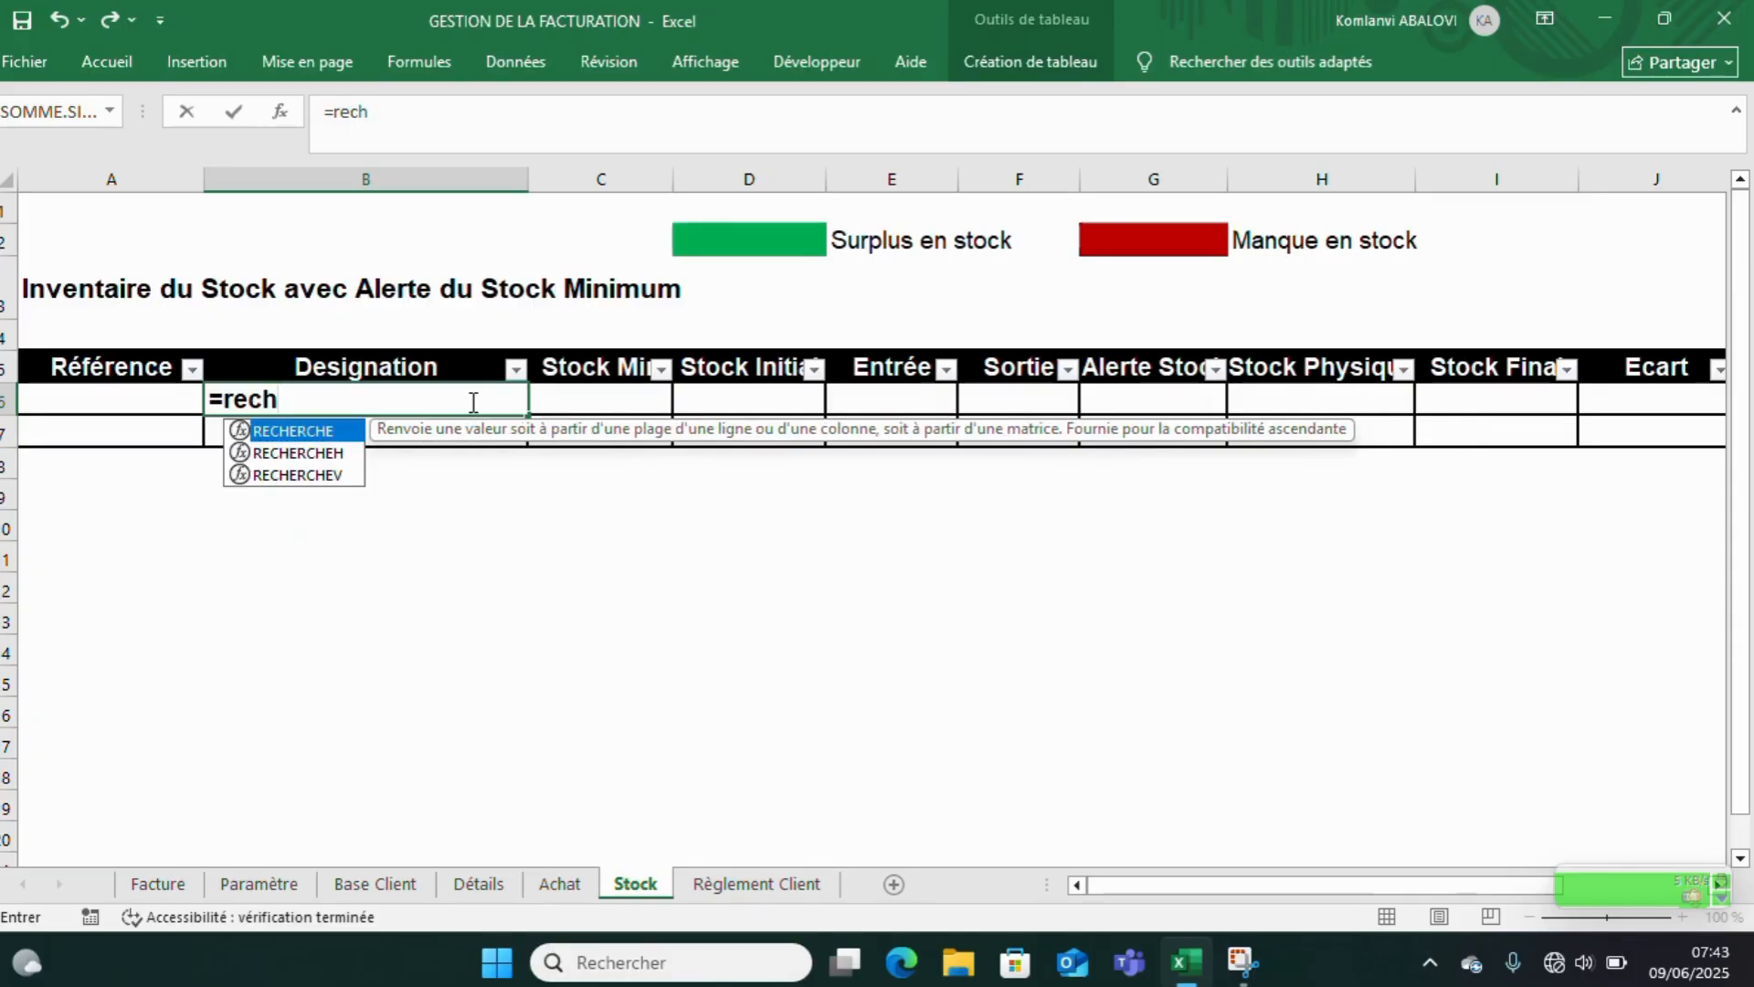
double_click(331, 475)
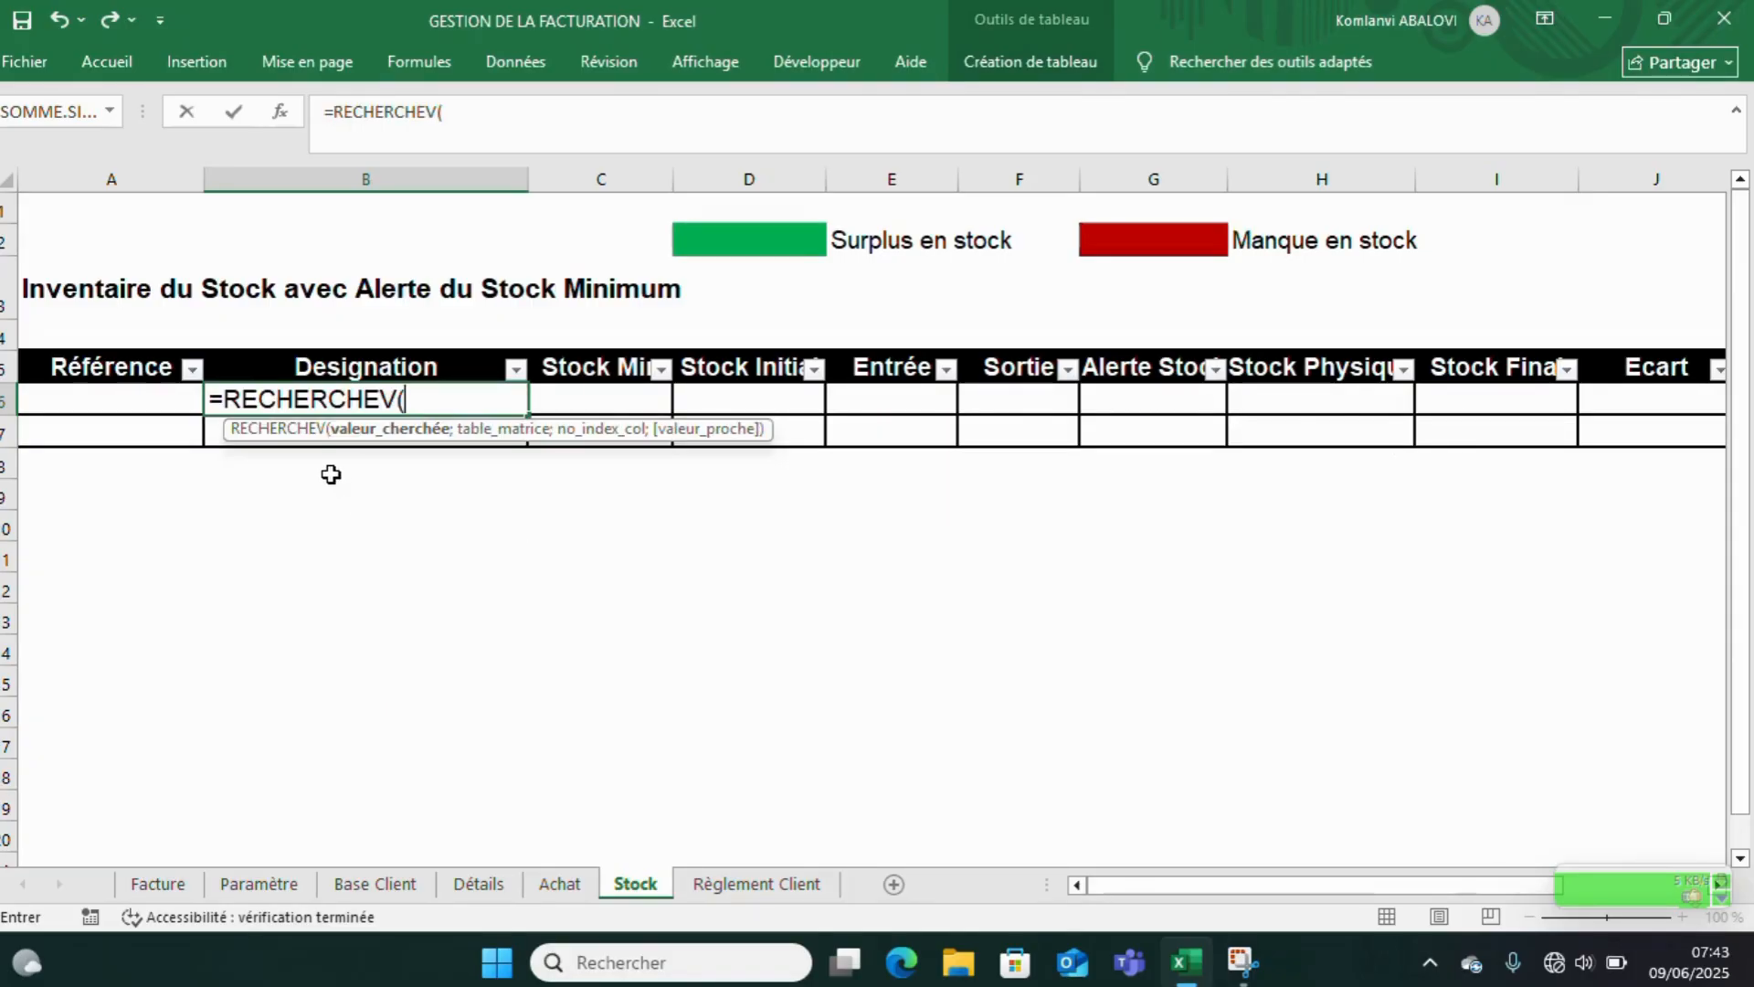
left_click(128, 398)
type(";")
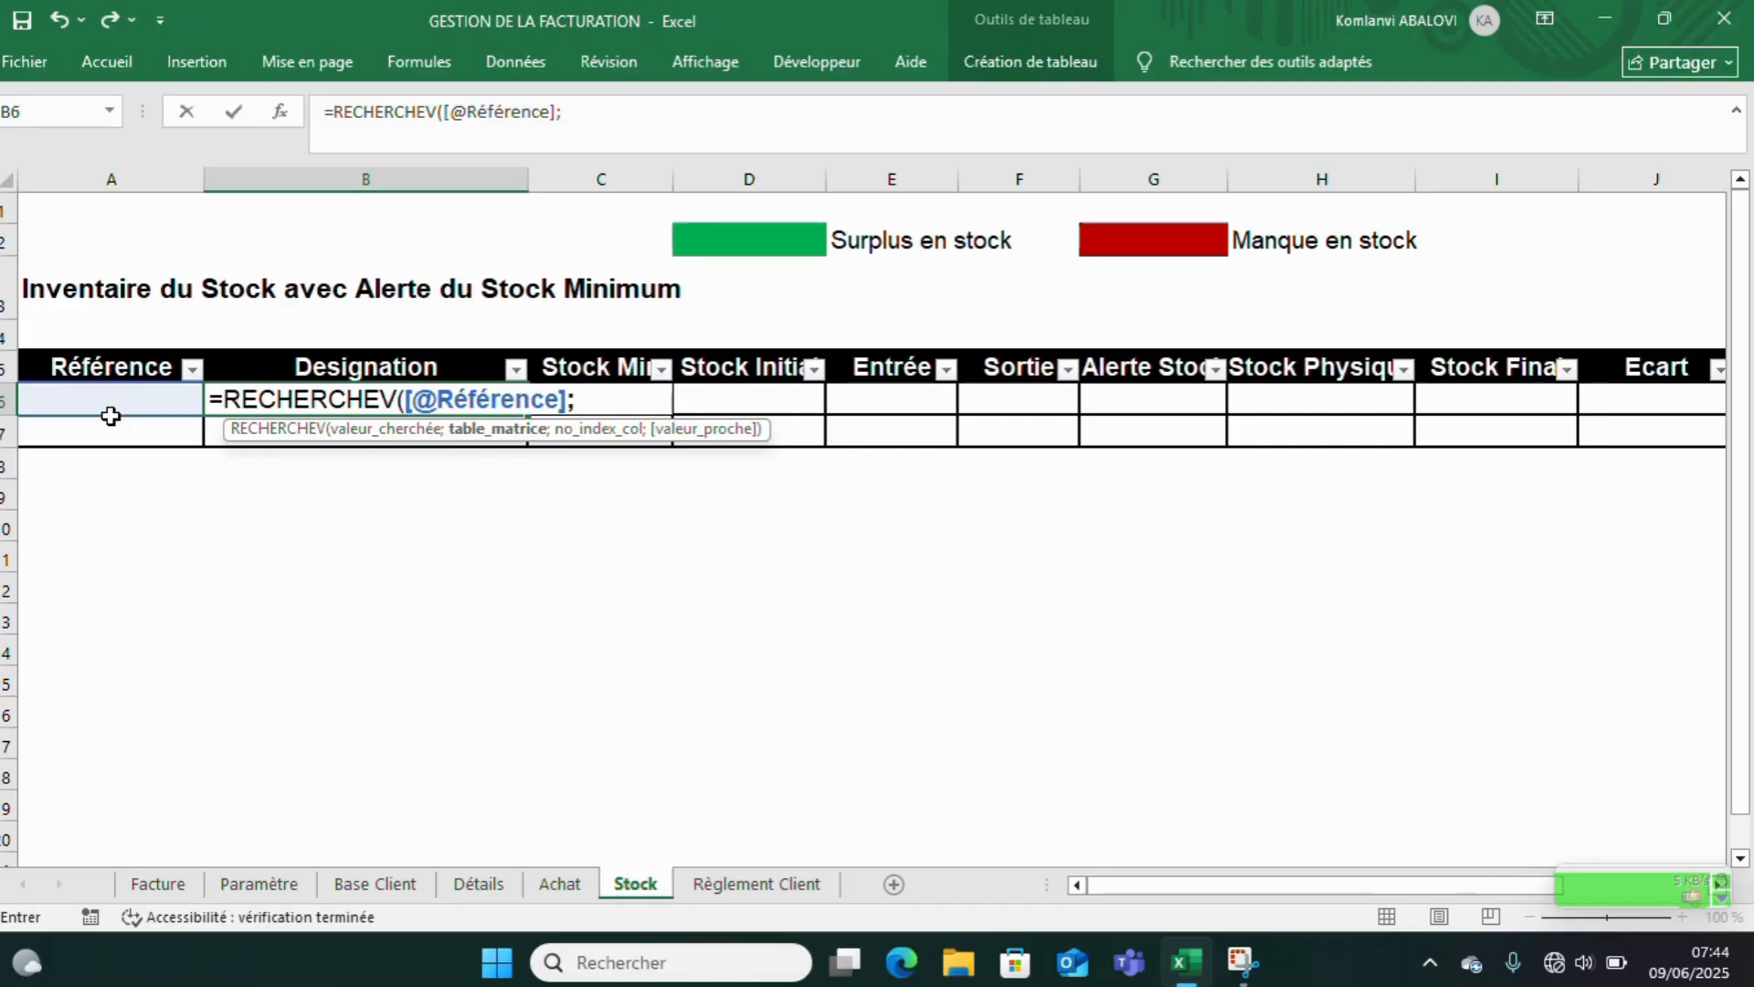
- Complete the B6 lookup with table Achat!A:F, column index 2 and exact match FAUX
left_click(535, 883)
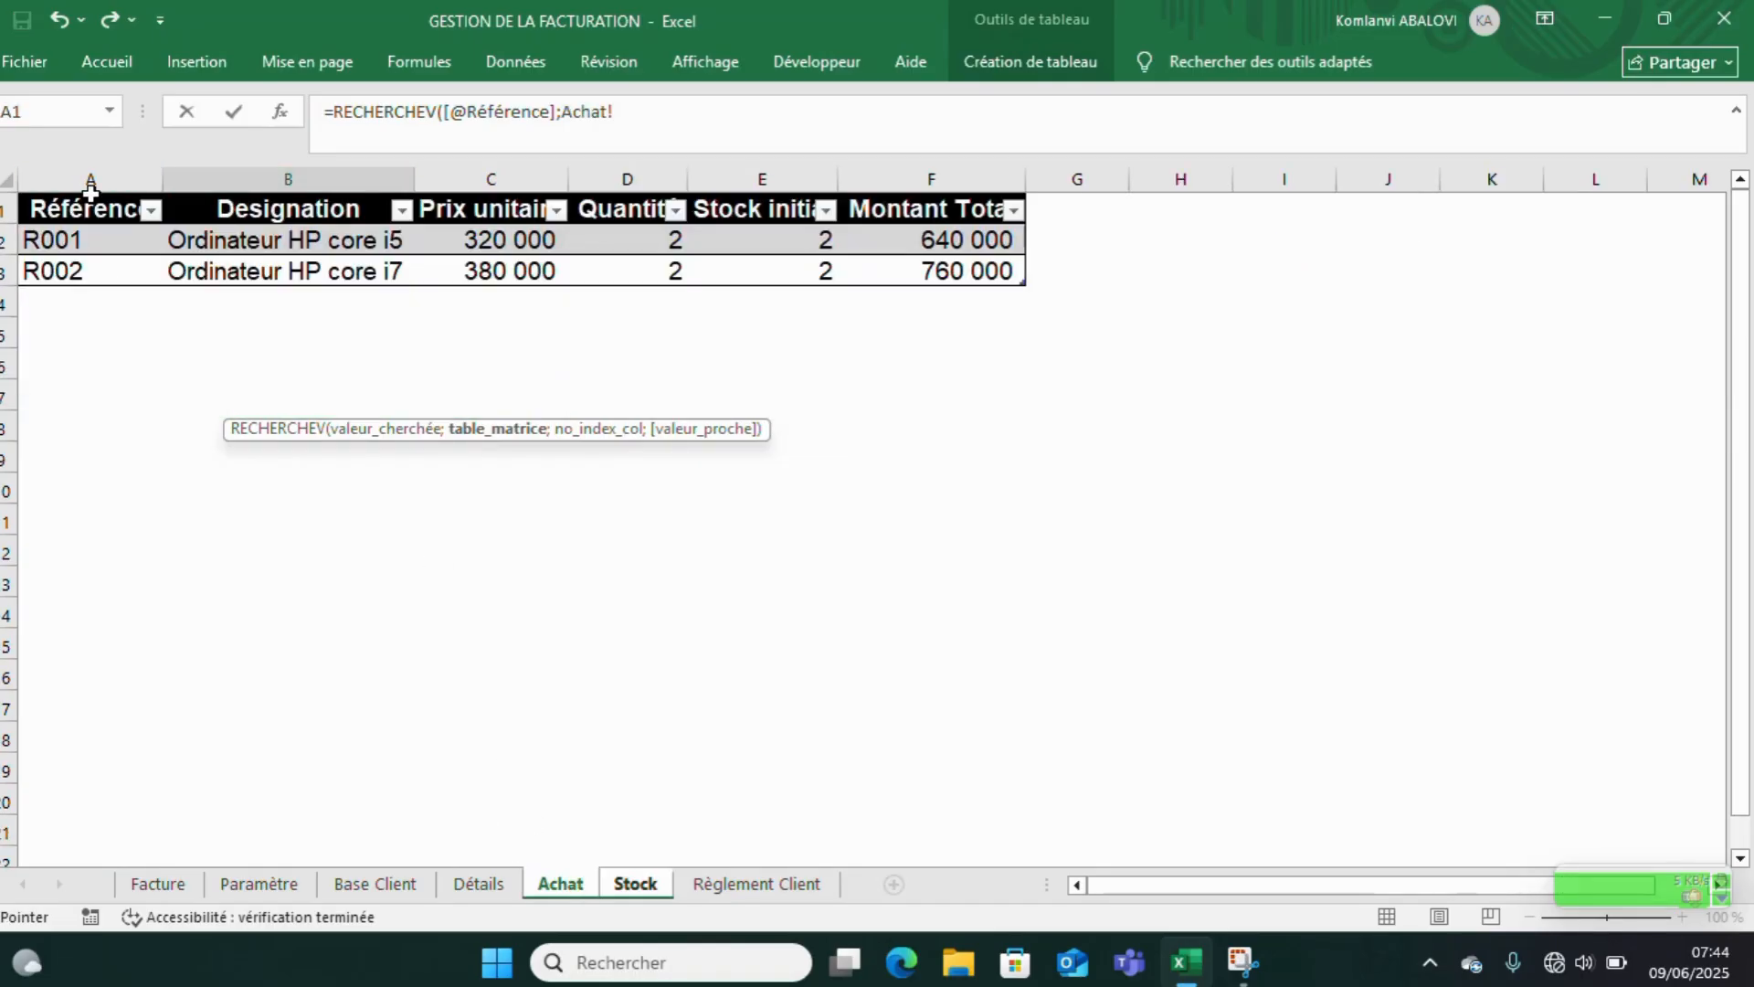
left_click_drag(91, 194, 282, 203)
left_click_drag(110, 176, 996, 179)
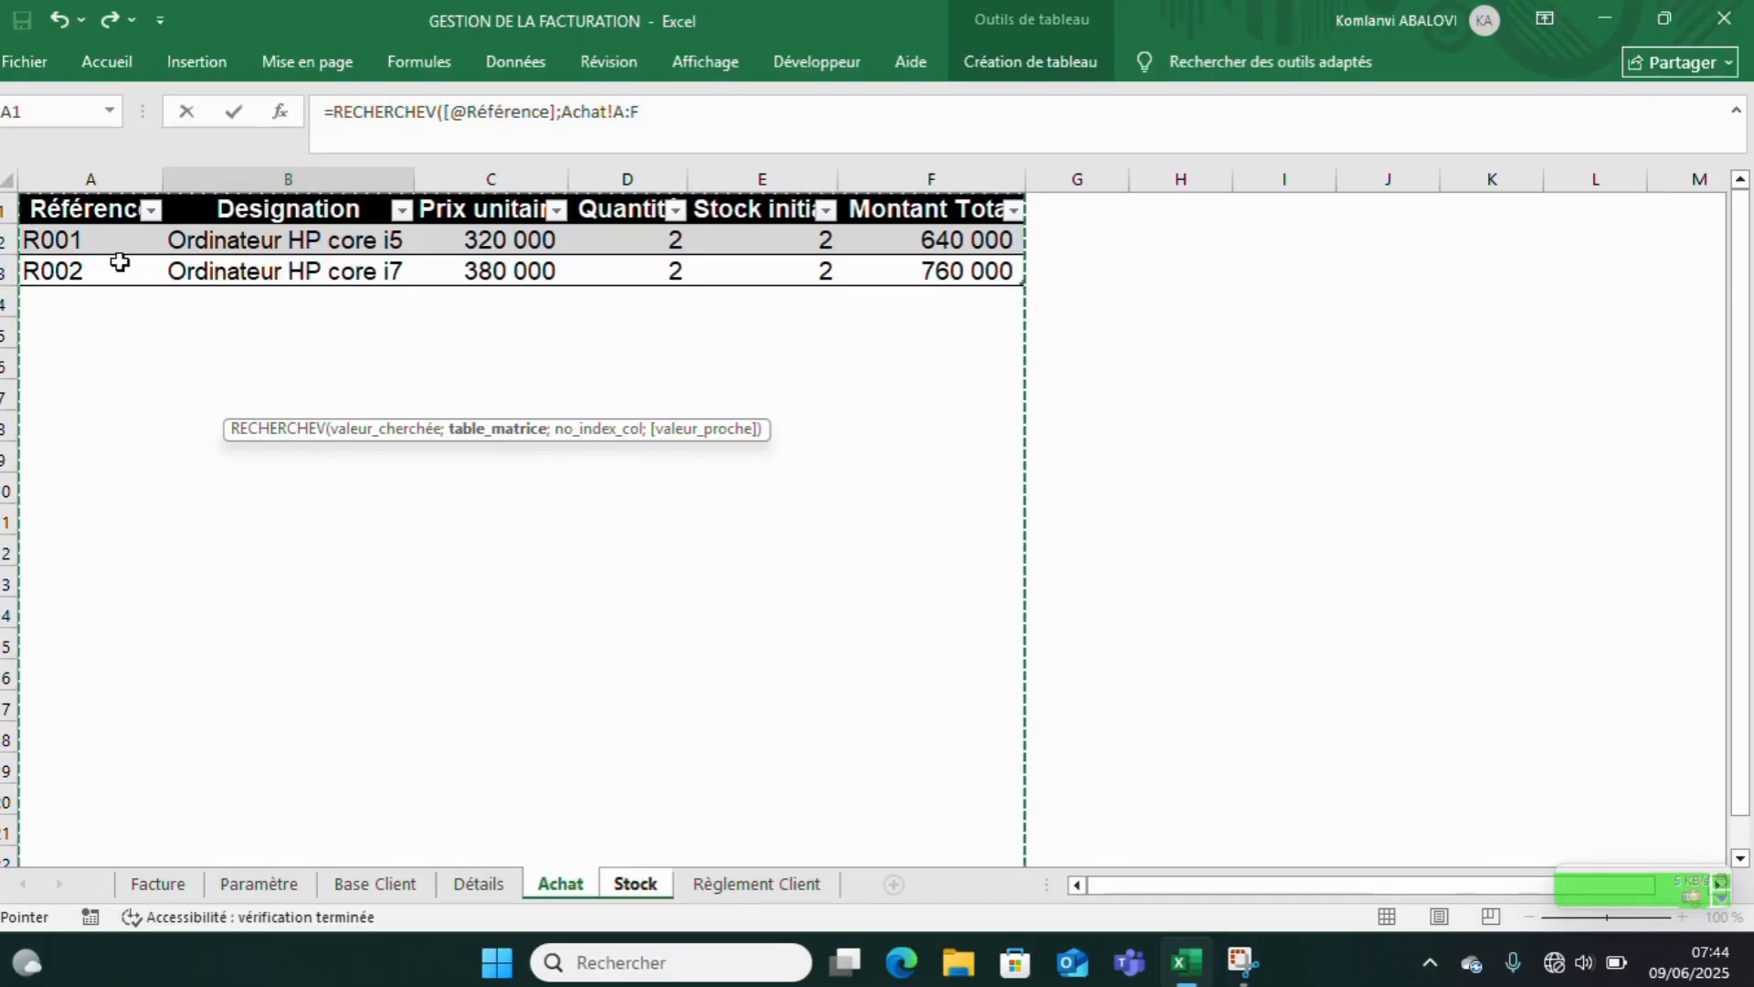
type(";")
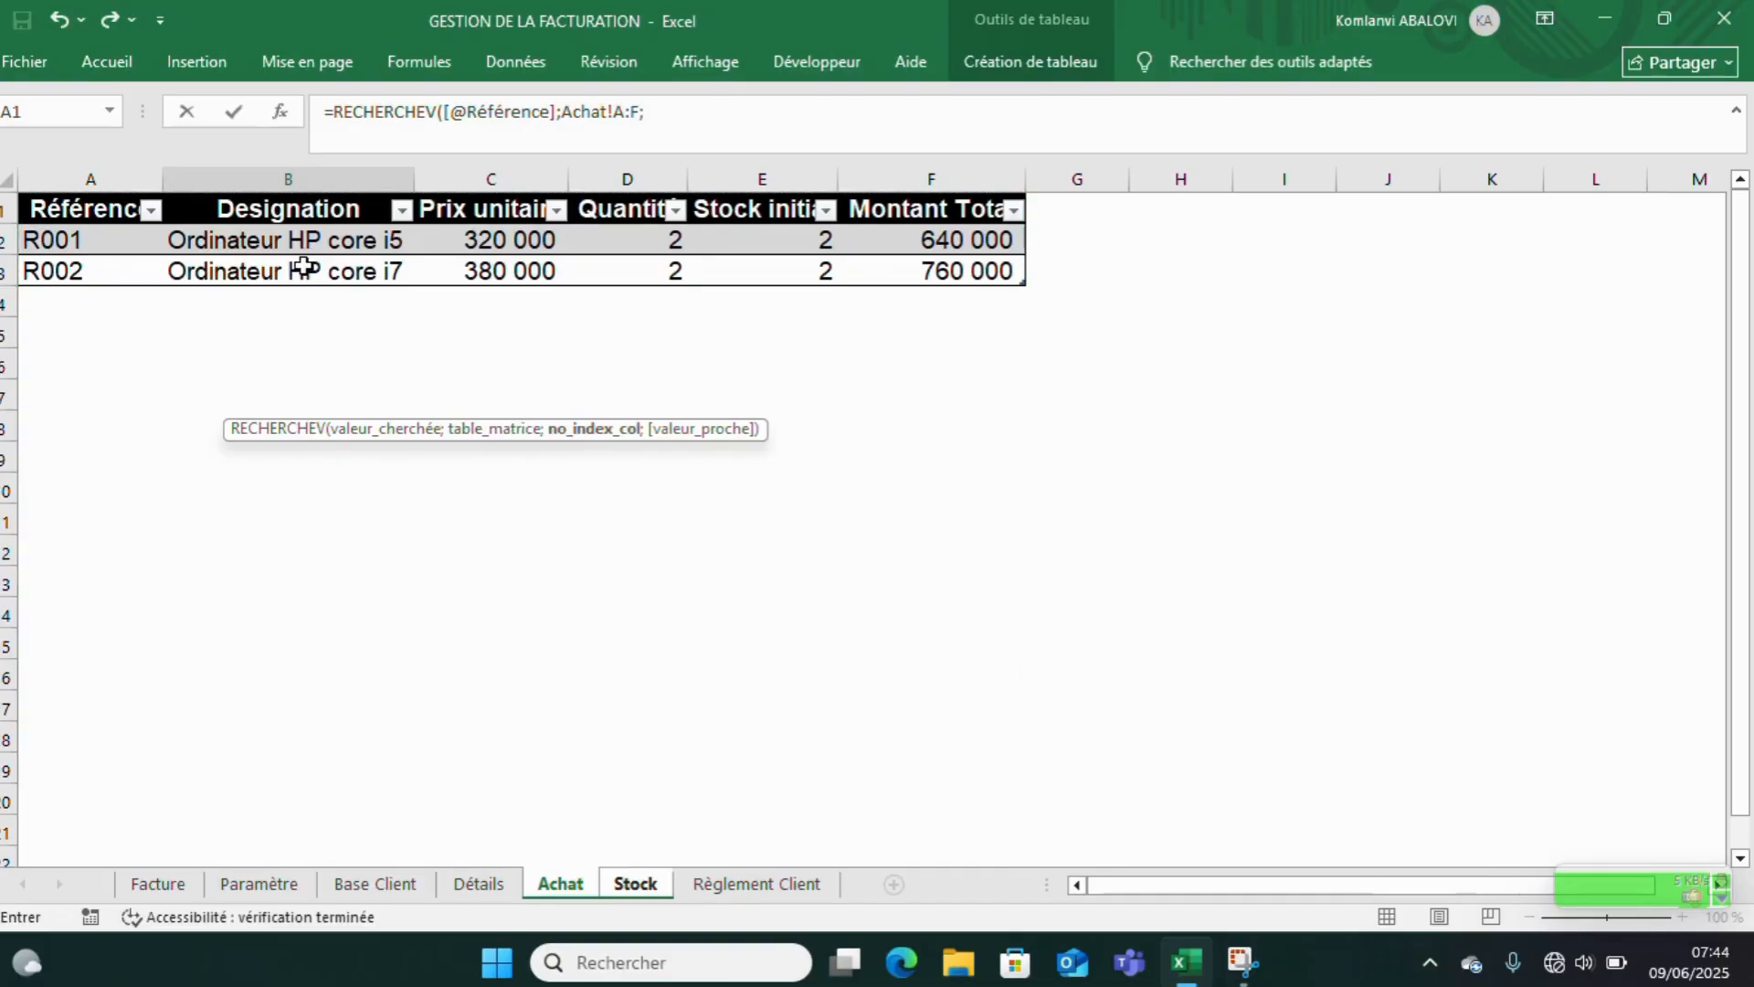
type("2;")
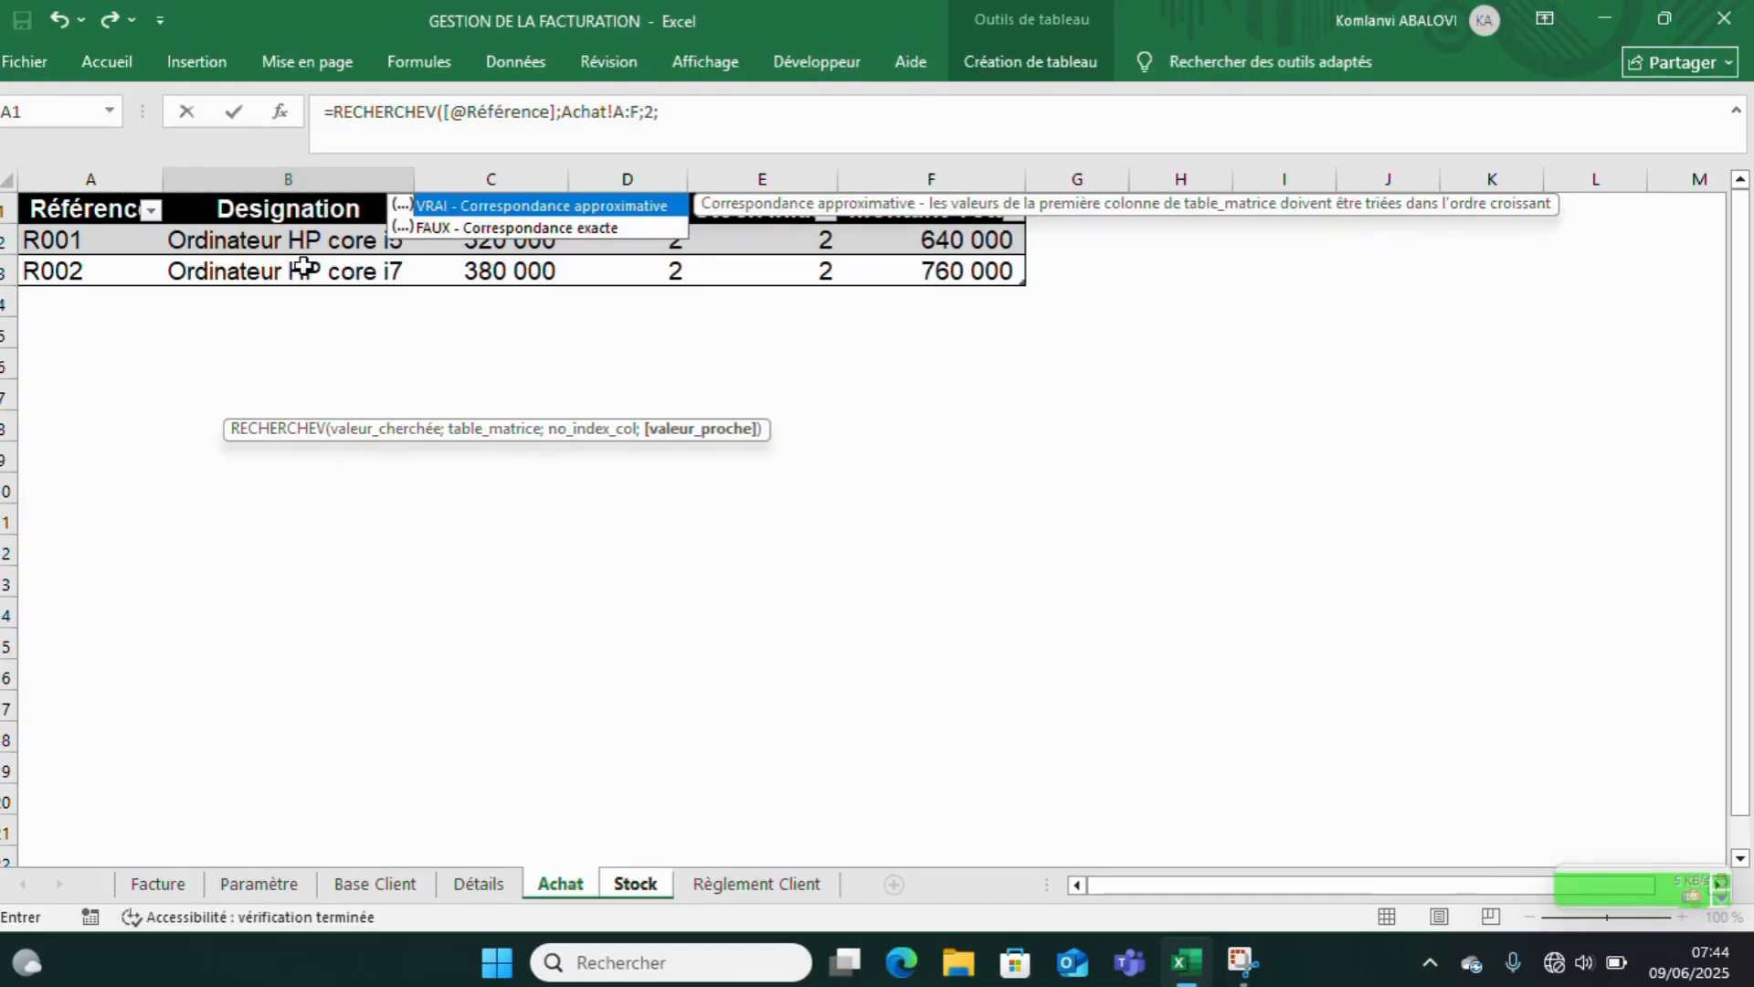
left_click(433, 228)
double_click(431, 229)
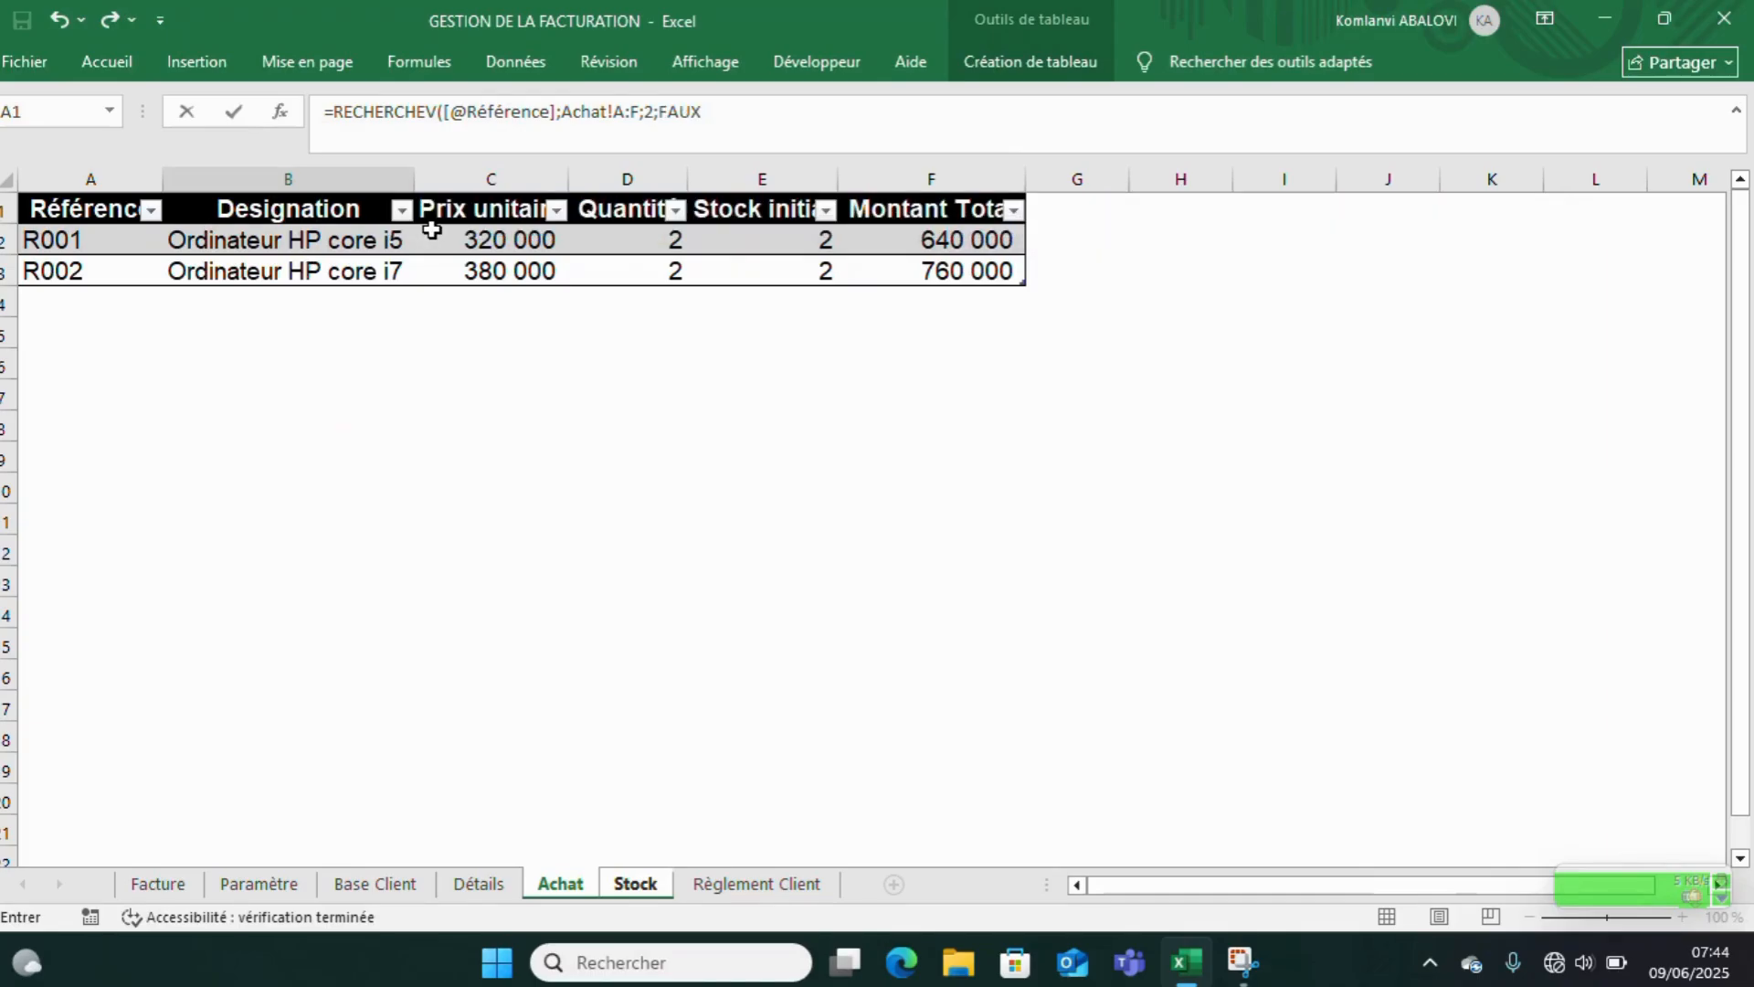
key("Return")
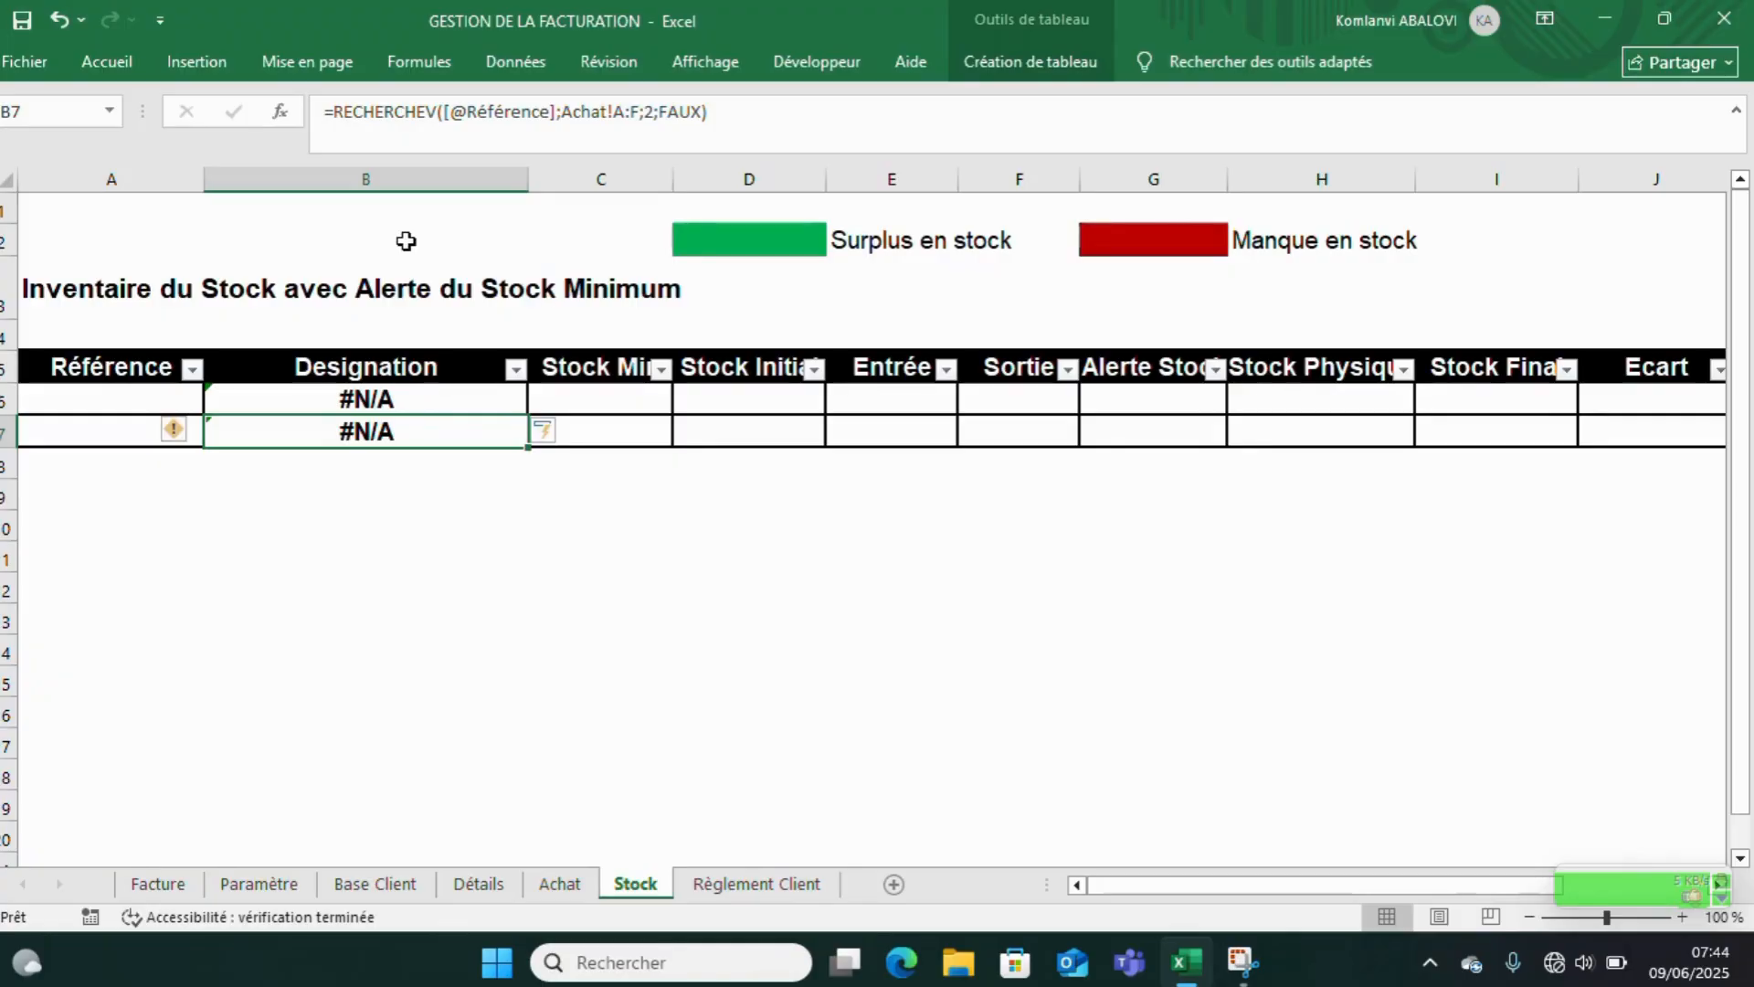
- Wrap the Designation lookup in cell B6 in SIERREUR with an empty string "" as the error value
left_click(228, 405)
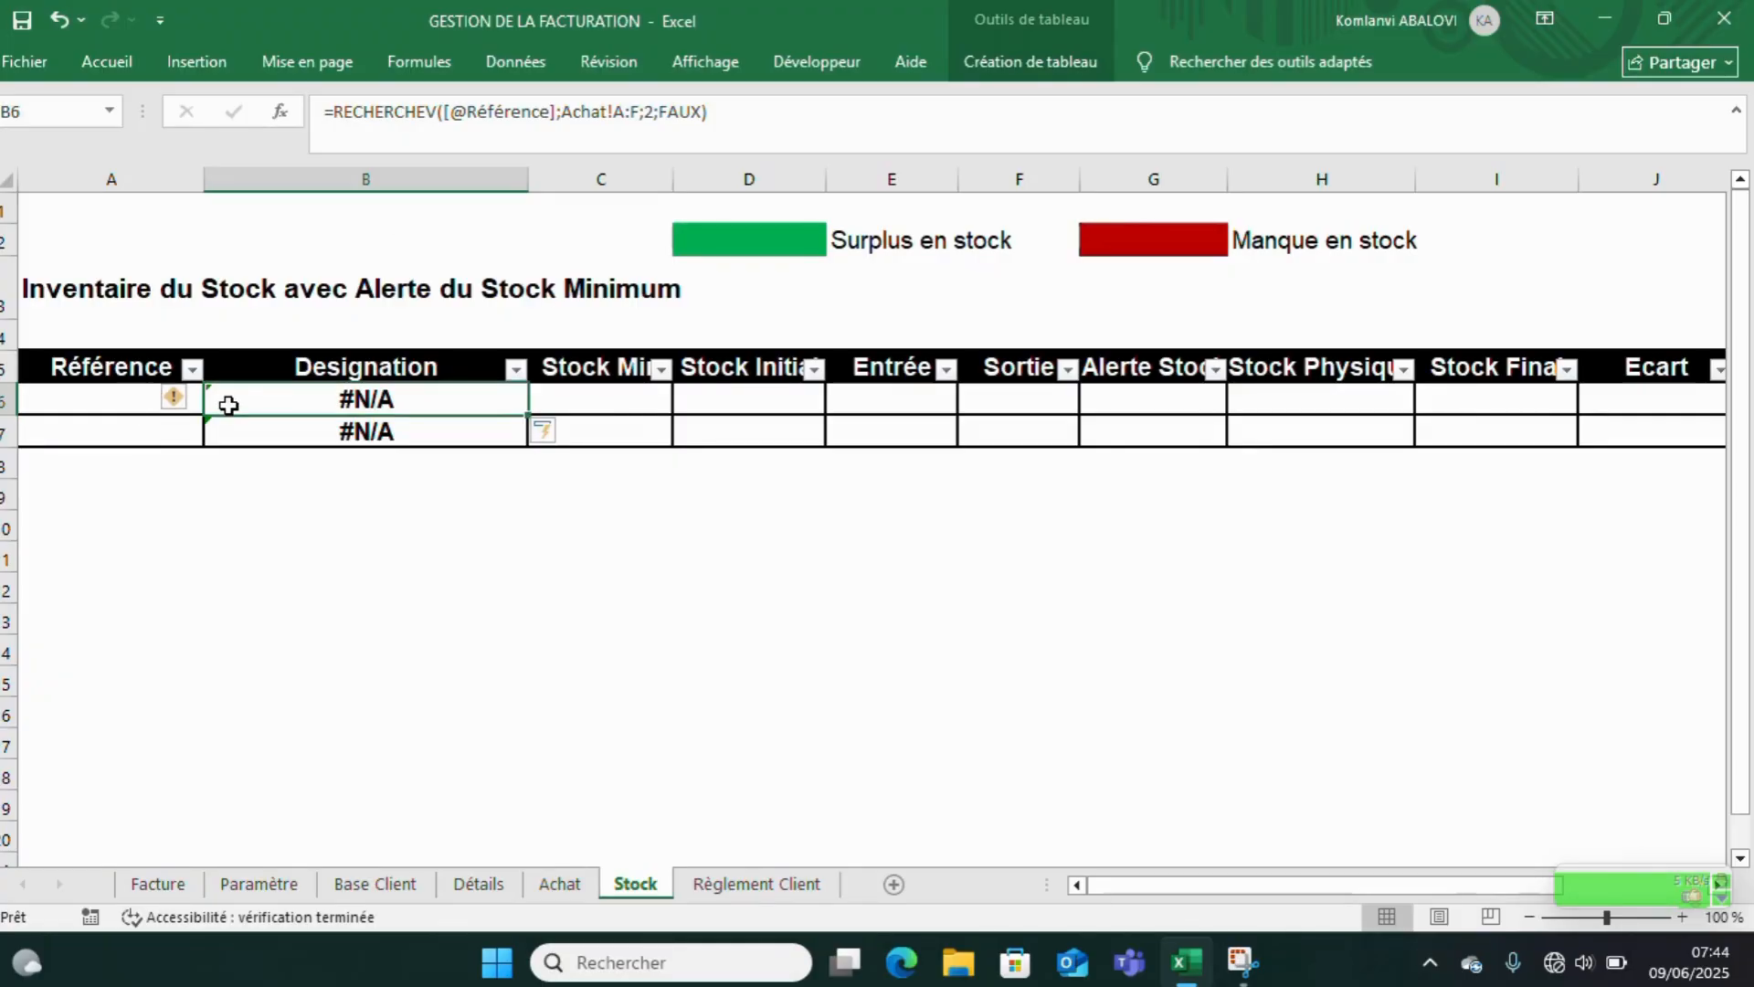
left_click(337, 114)
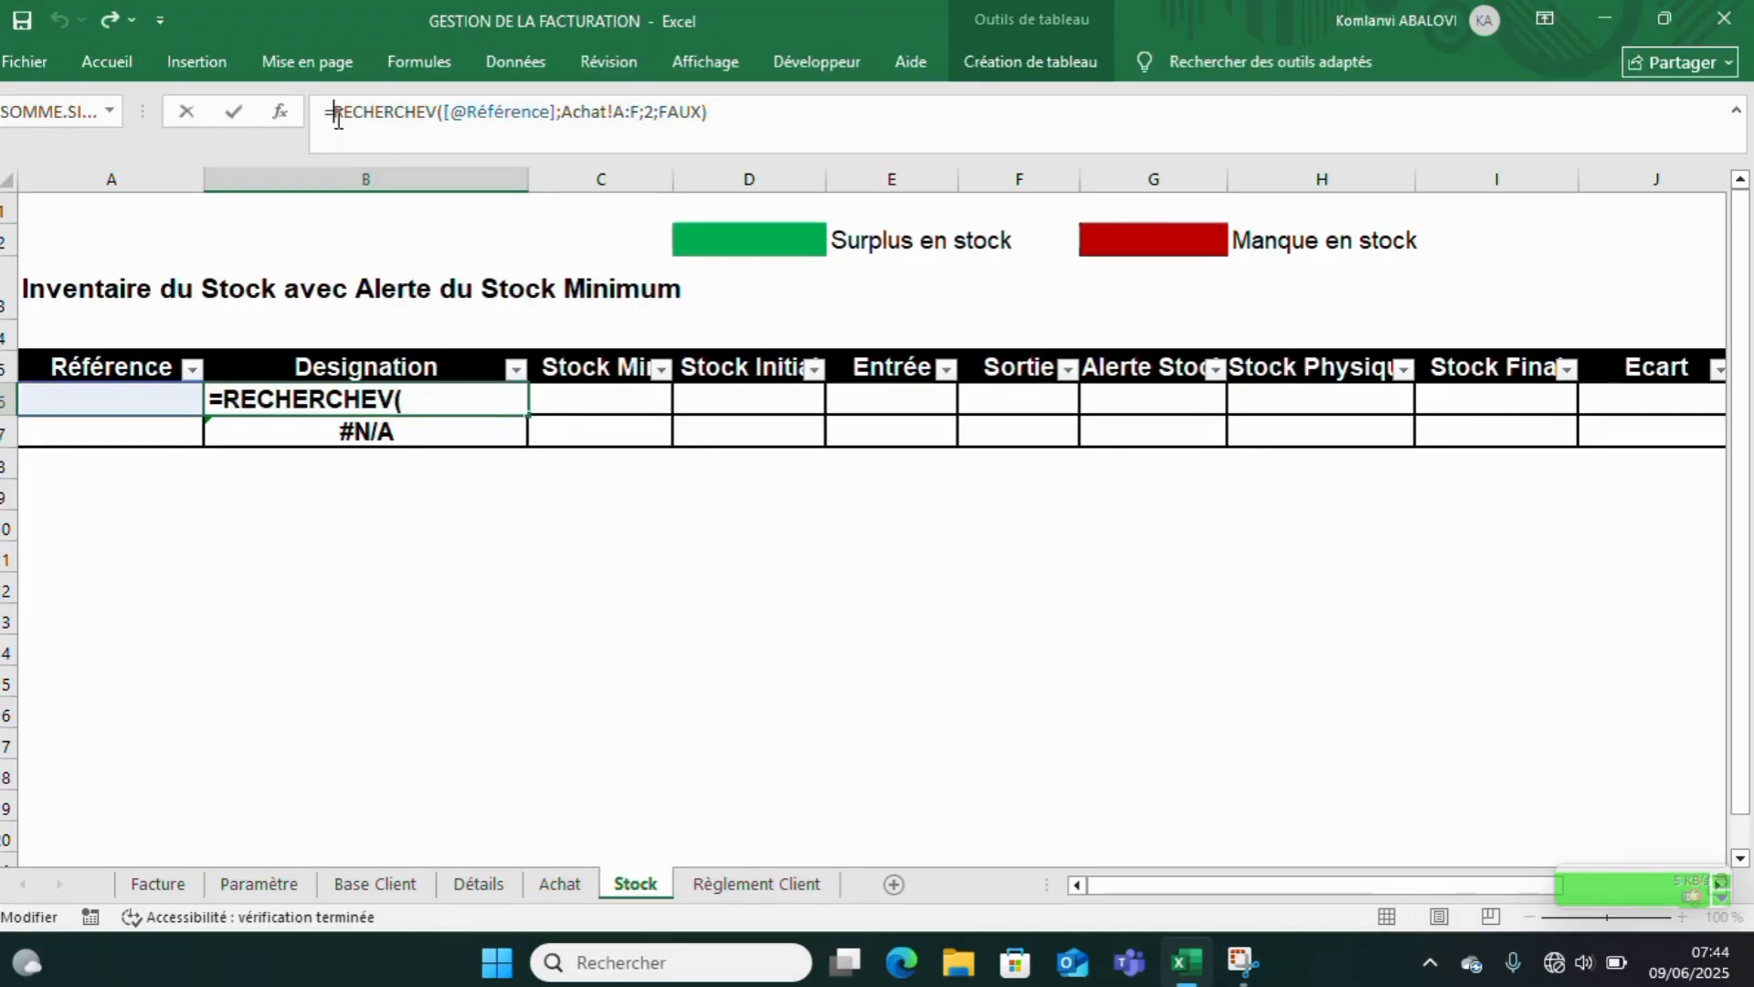
type("sieer")
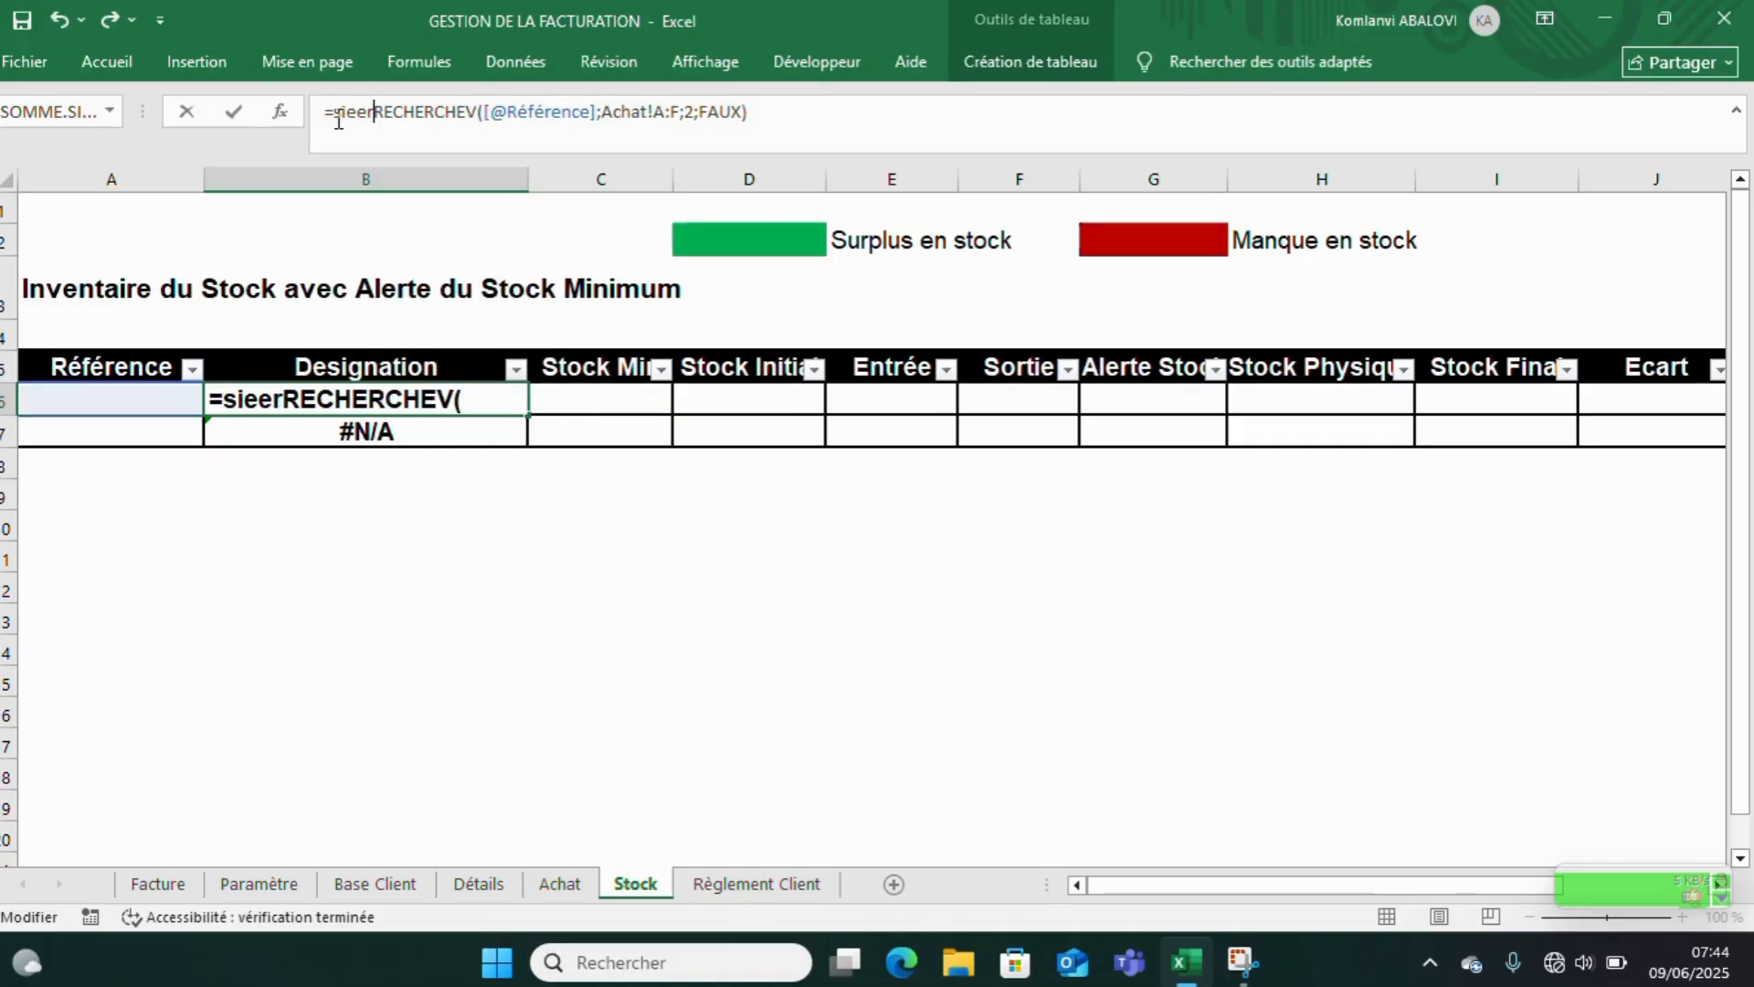
key("BackSpace")
key("BackSpace")
key("BackSpace")
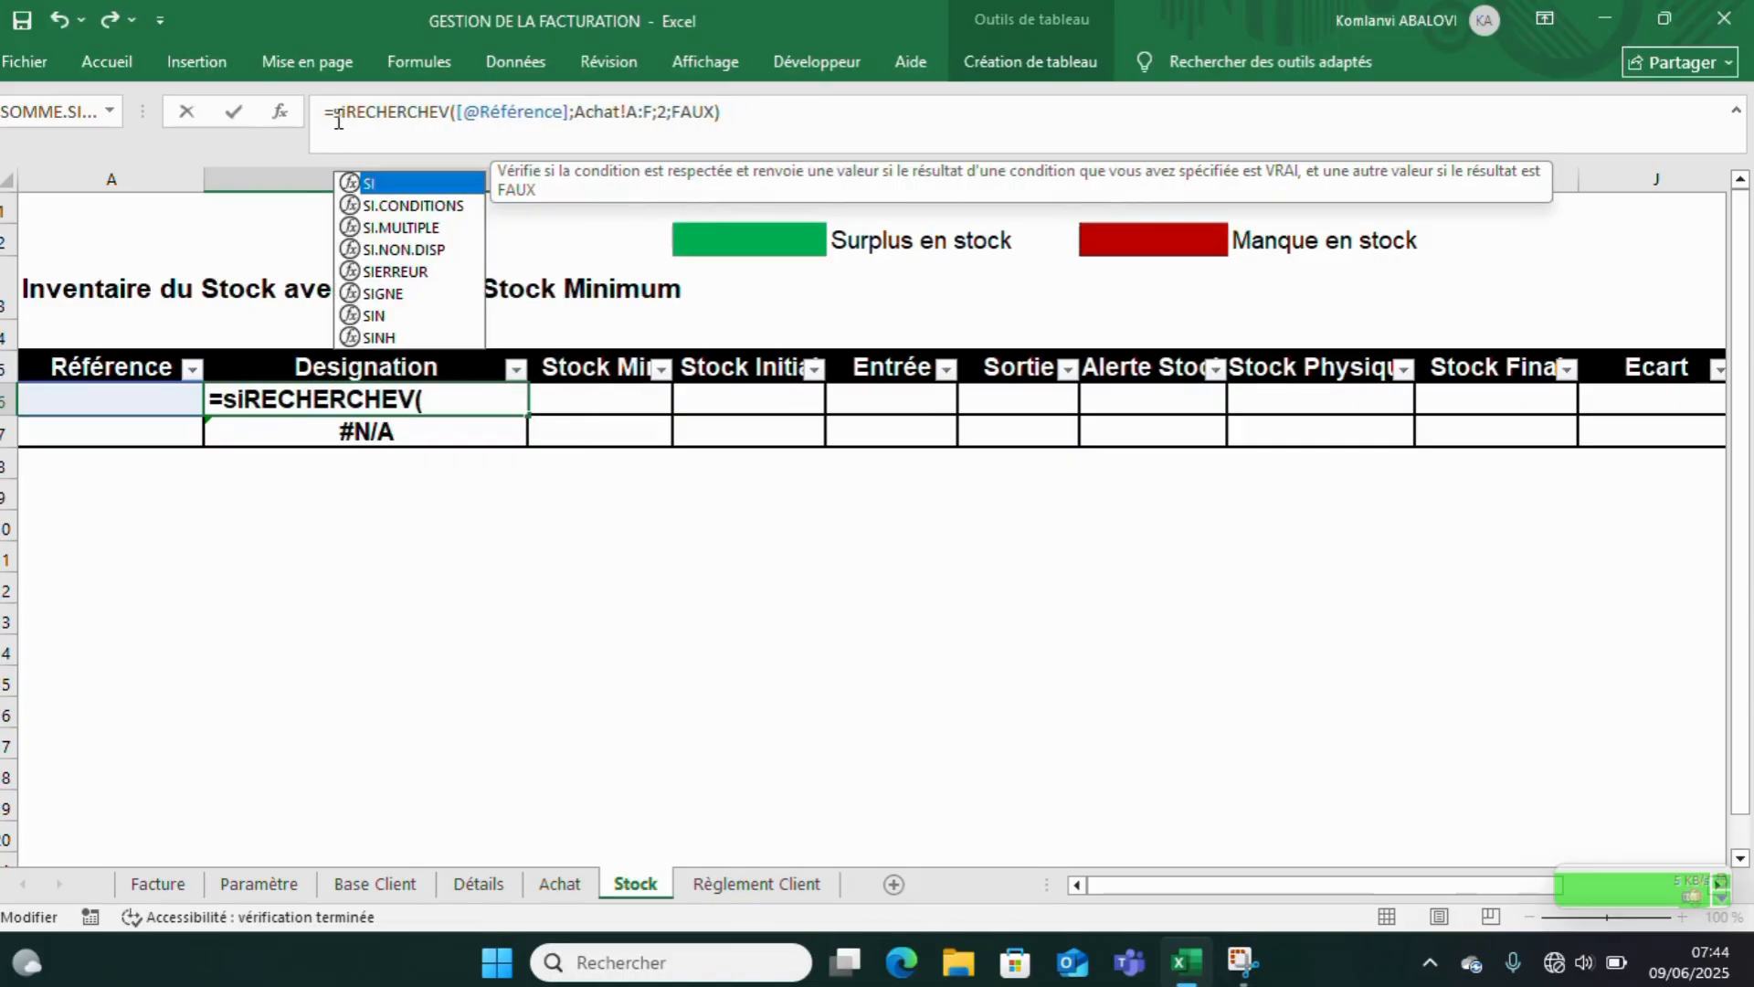
type("err")
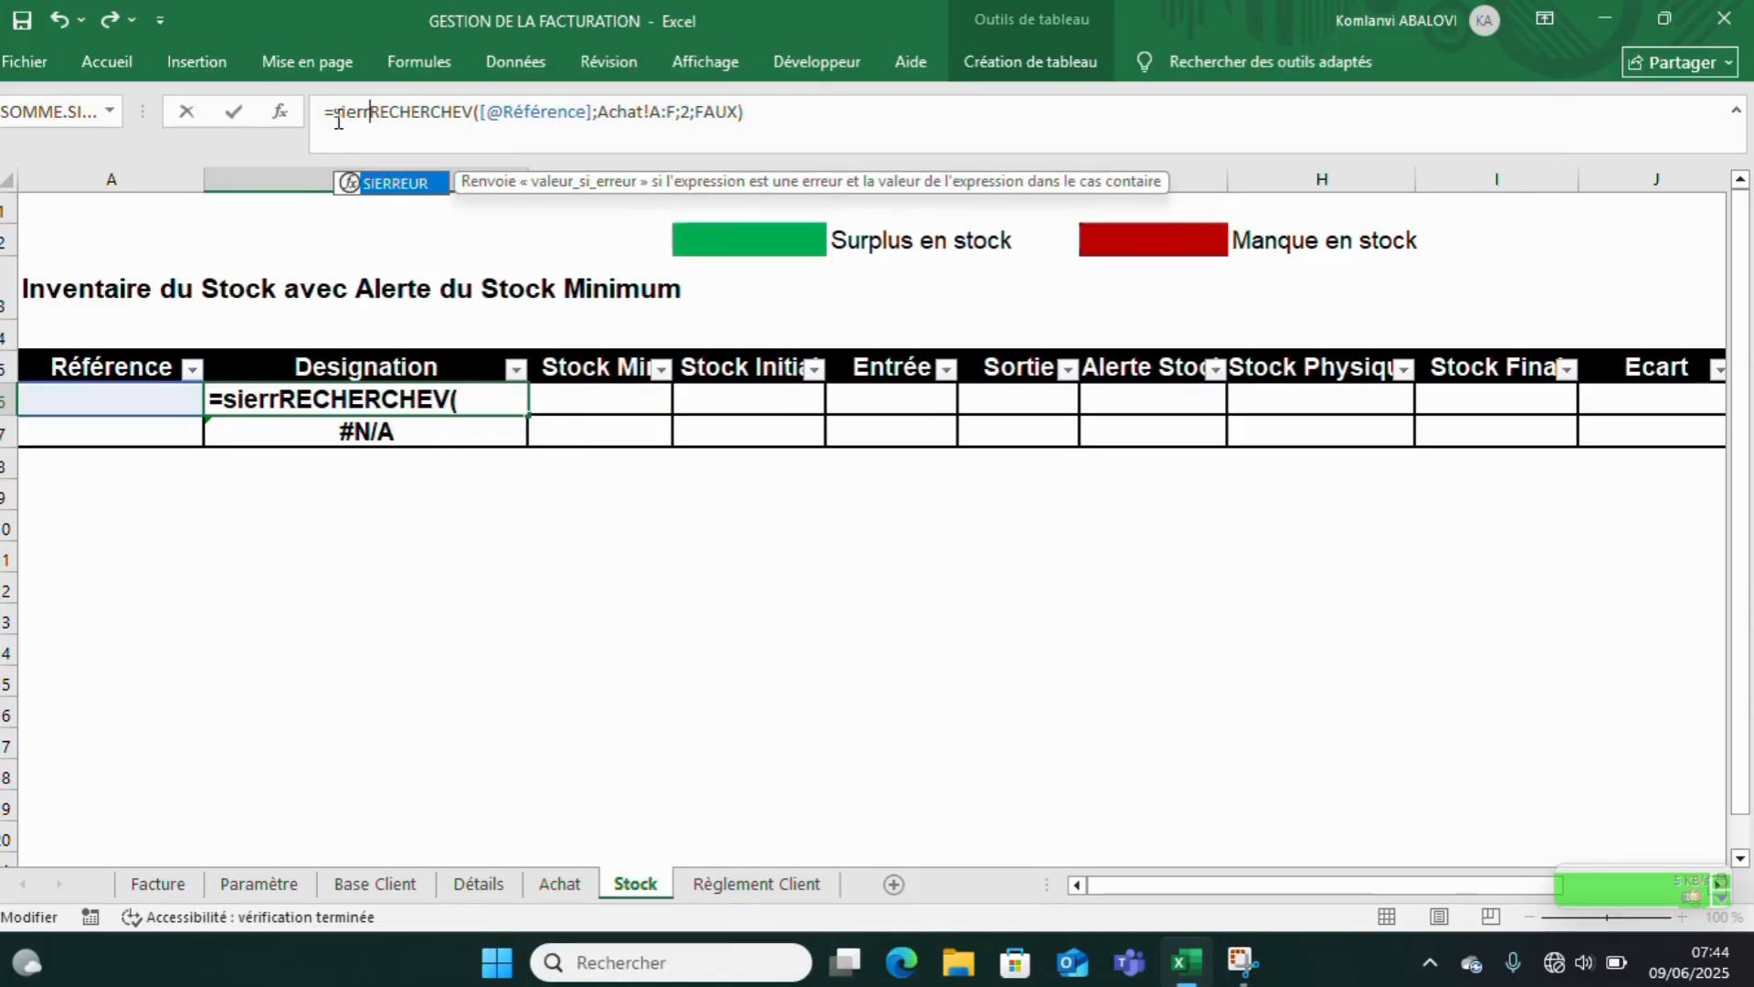
double_click(384, 183)
left_click(808, 125)
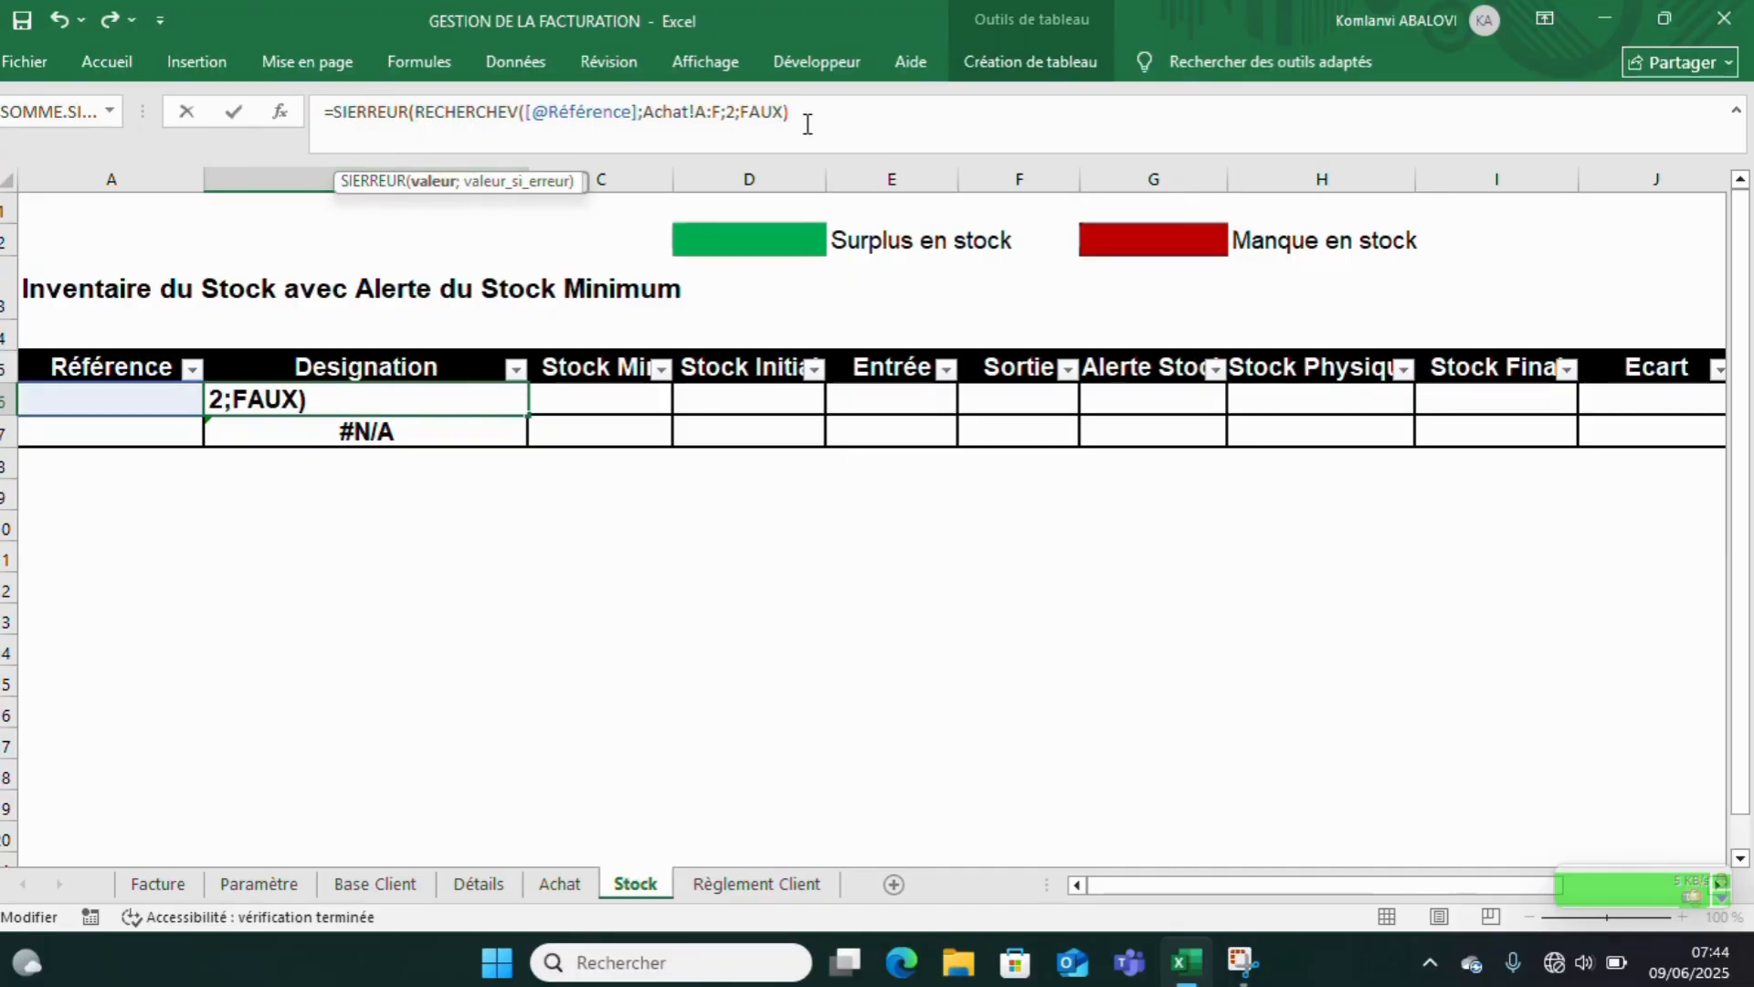
type(";\"\")")
key("Return")
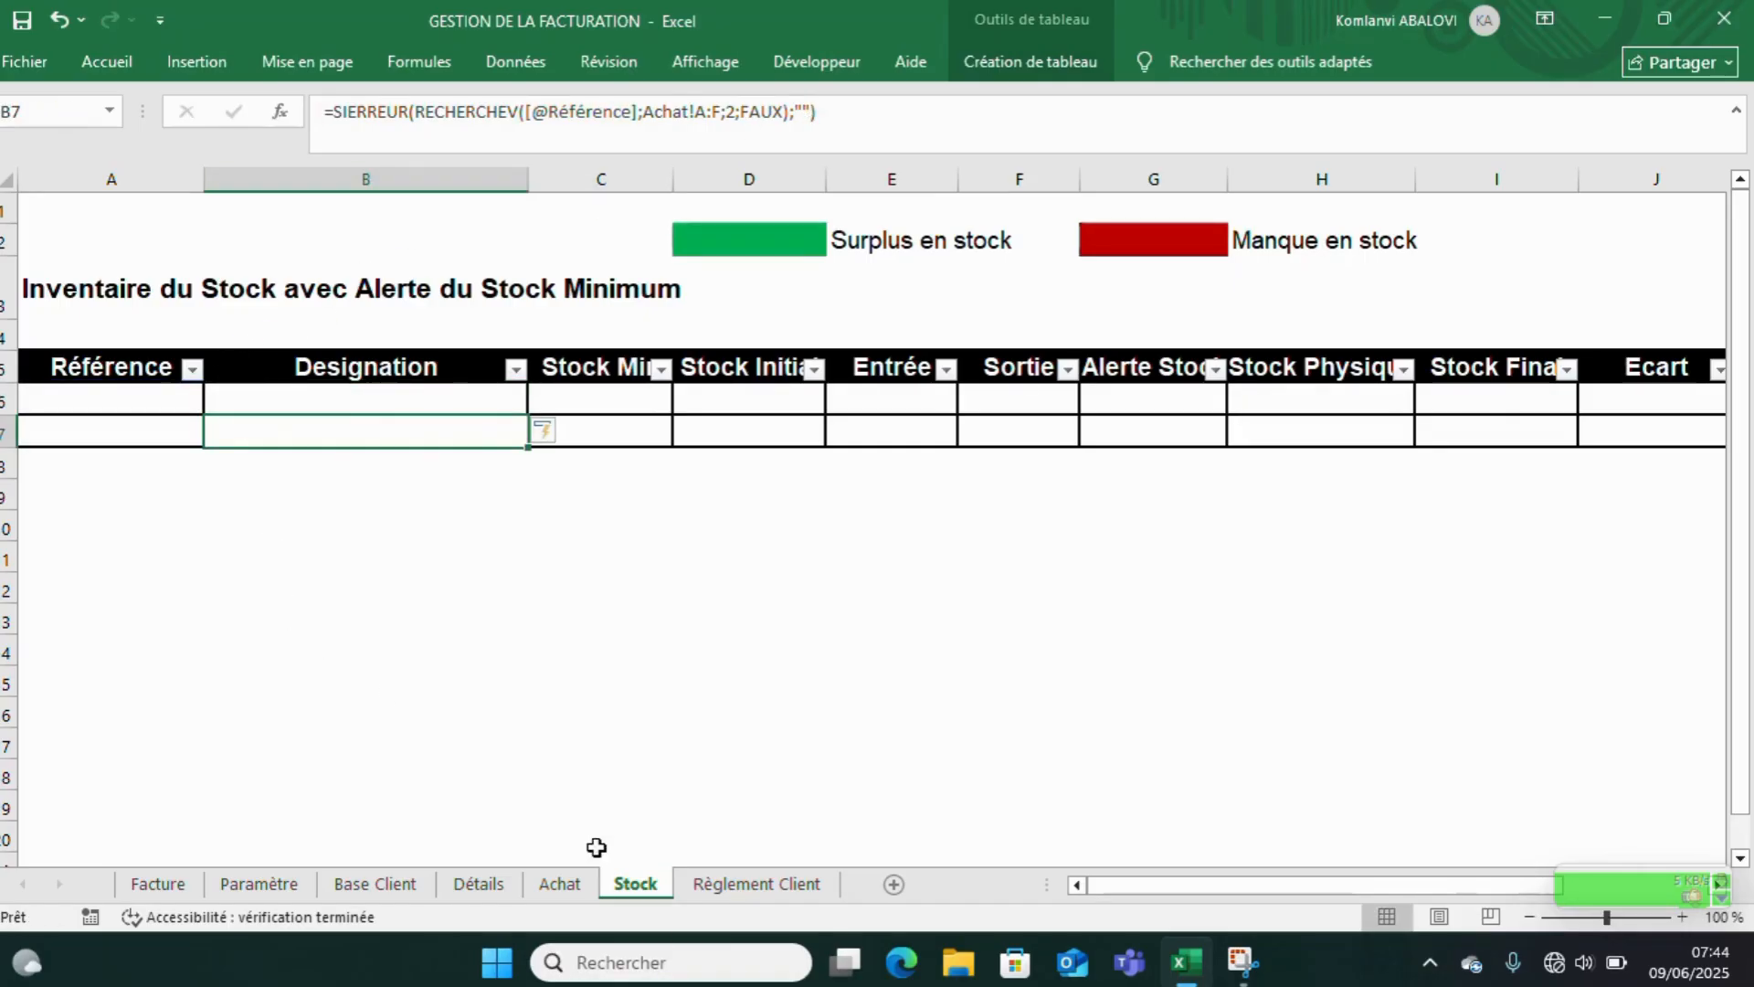
- Enter the Achat references R001 and R002 in cells A6 and A7 of the Stock table
left_click(560, 884)
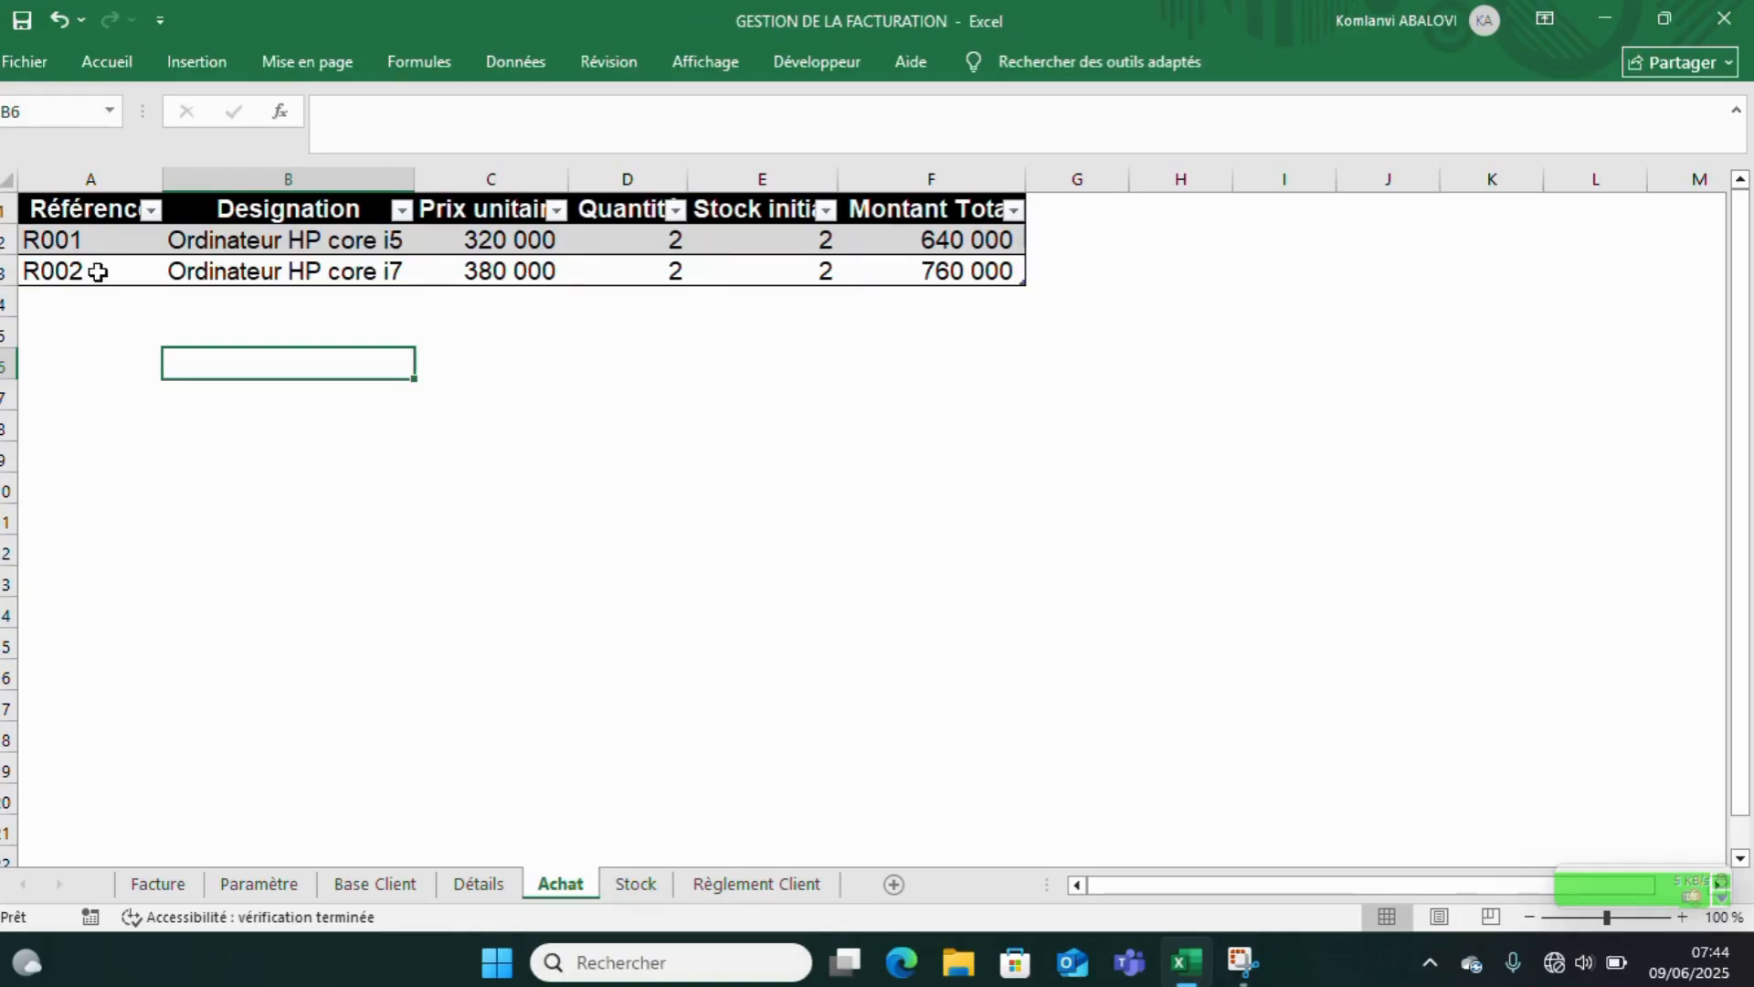
left_click(470, 884)
left_click(633, 884)
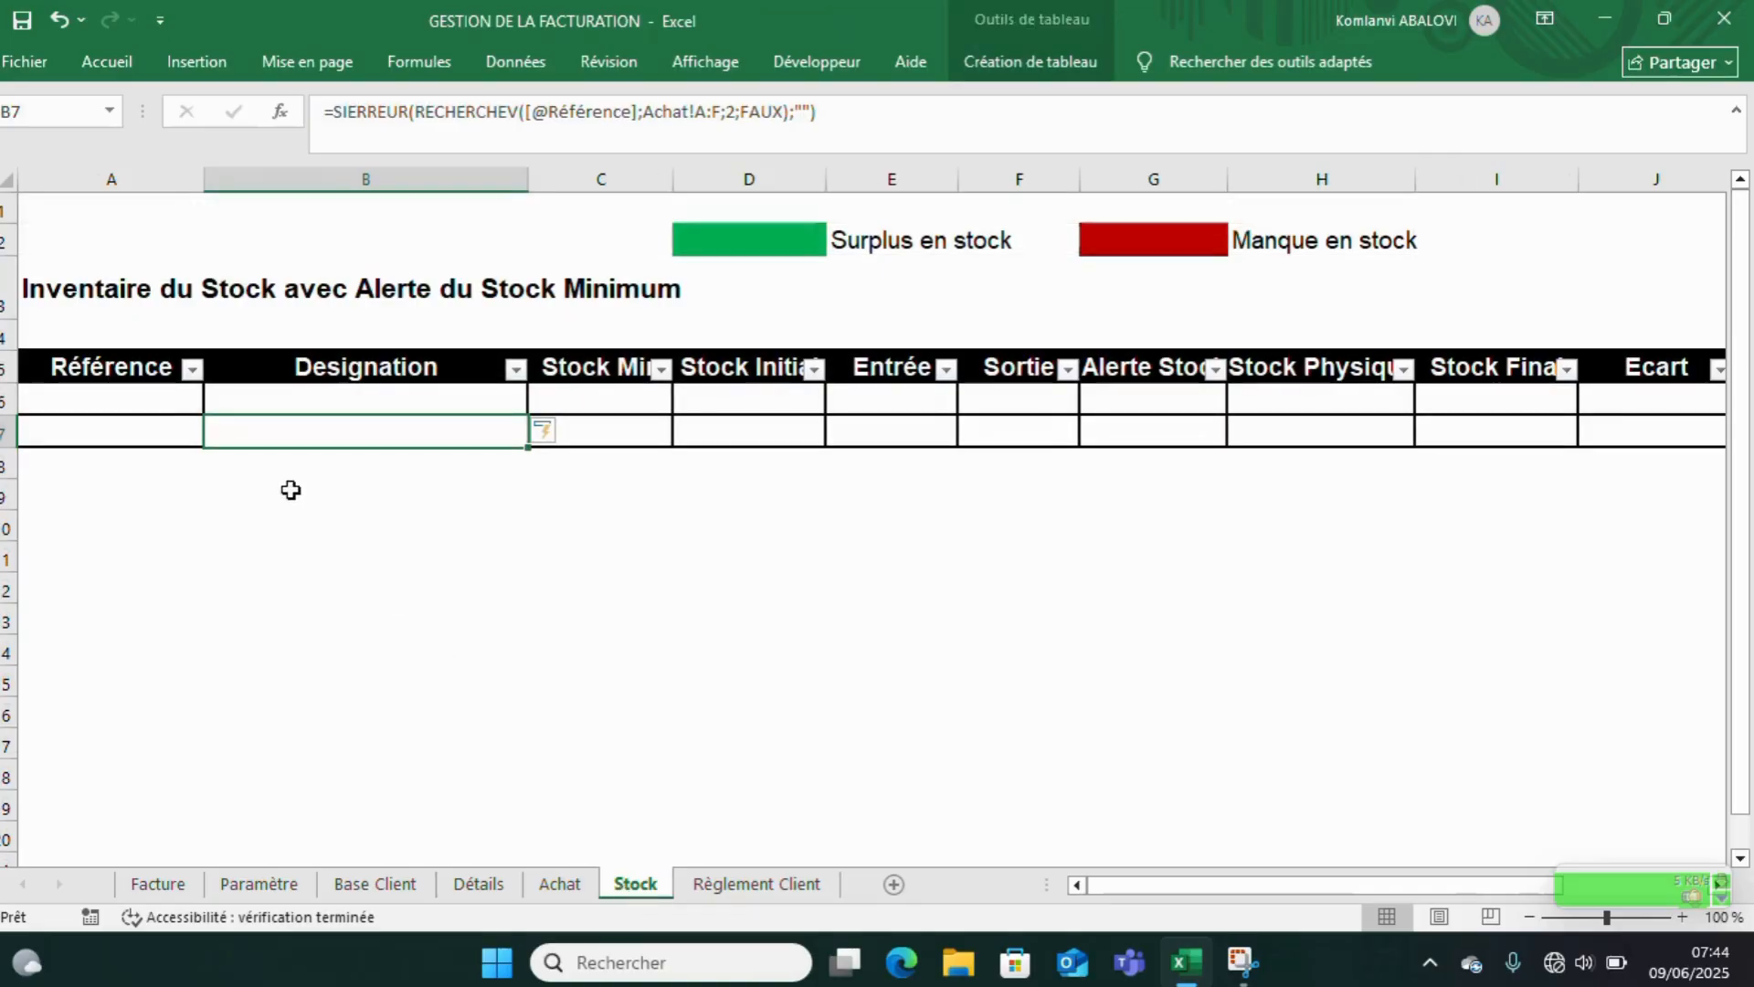
left_click(142, 402)
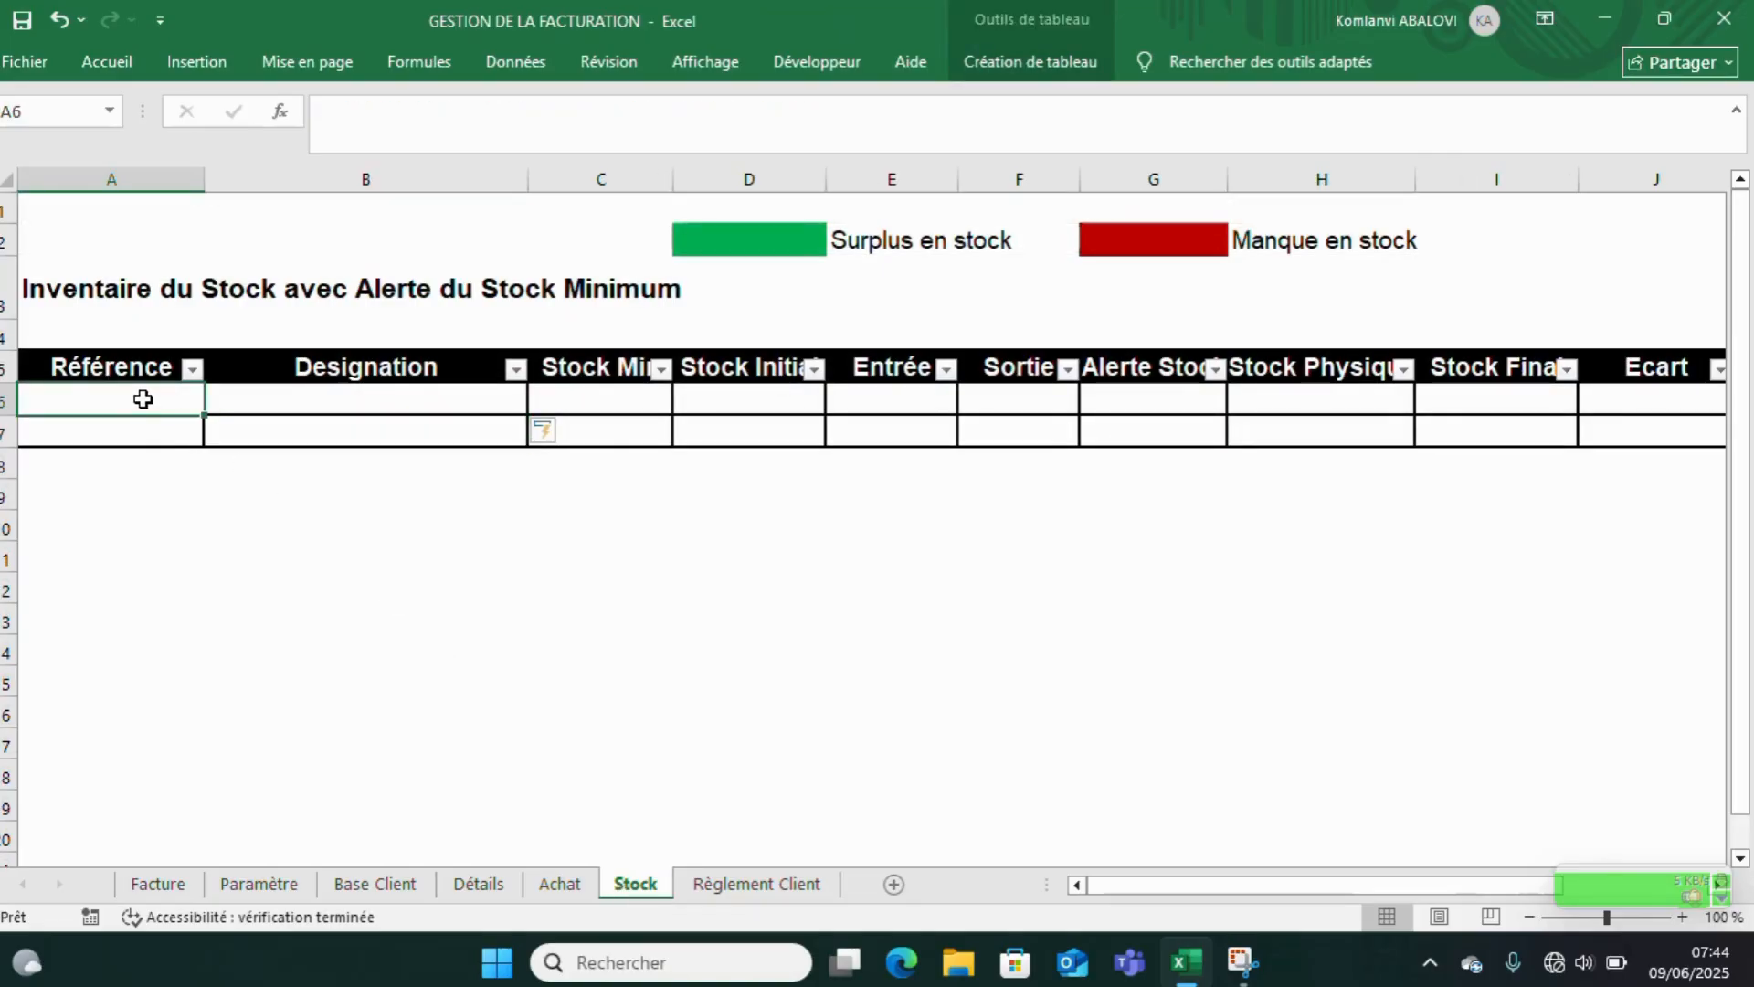
double_click(144, 399)
type("R001")
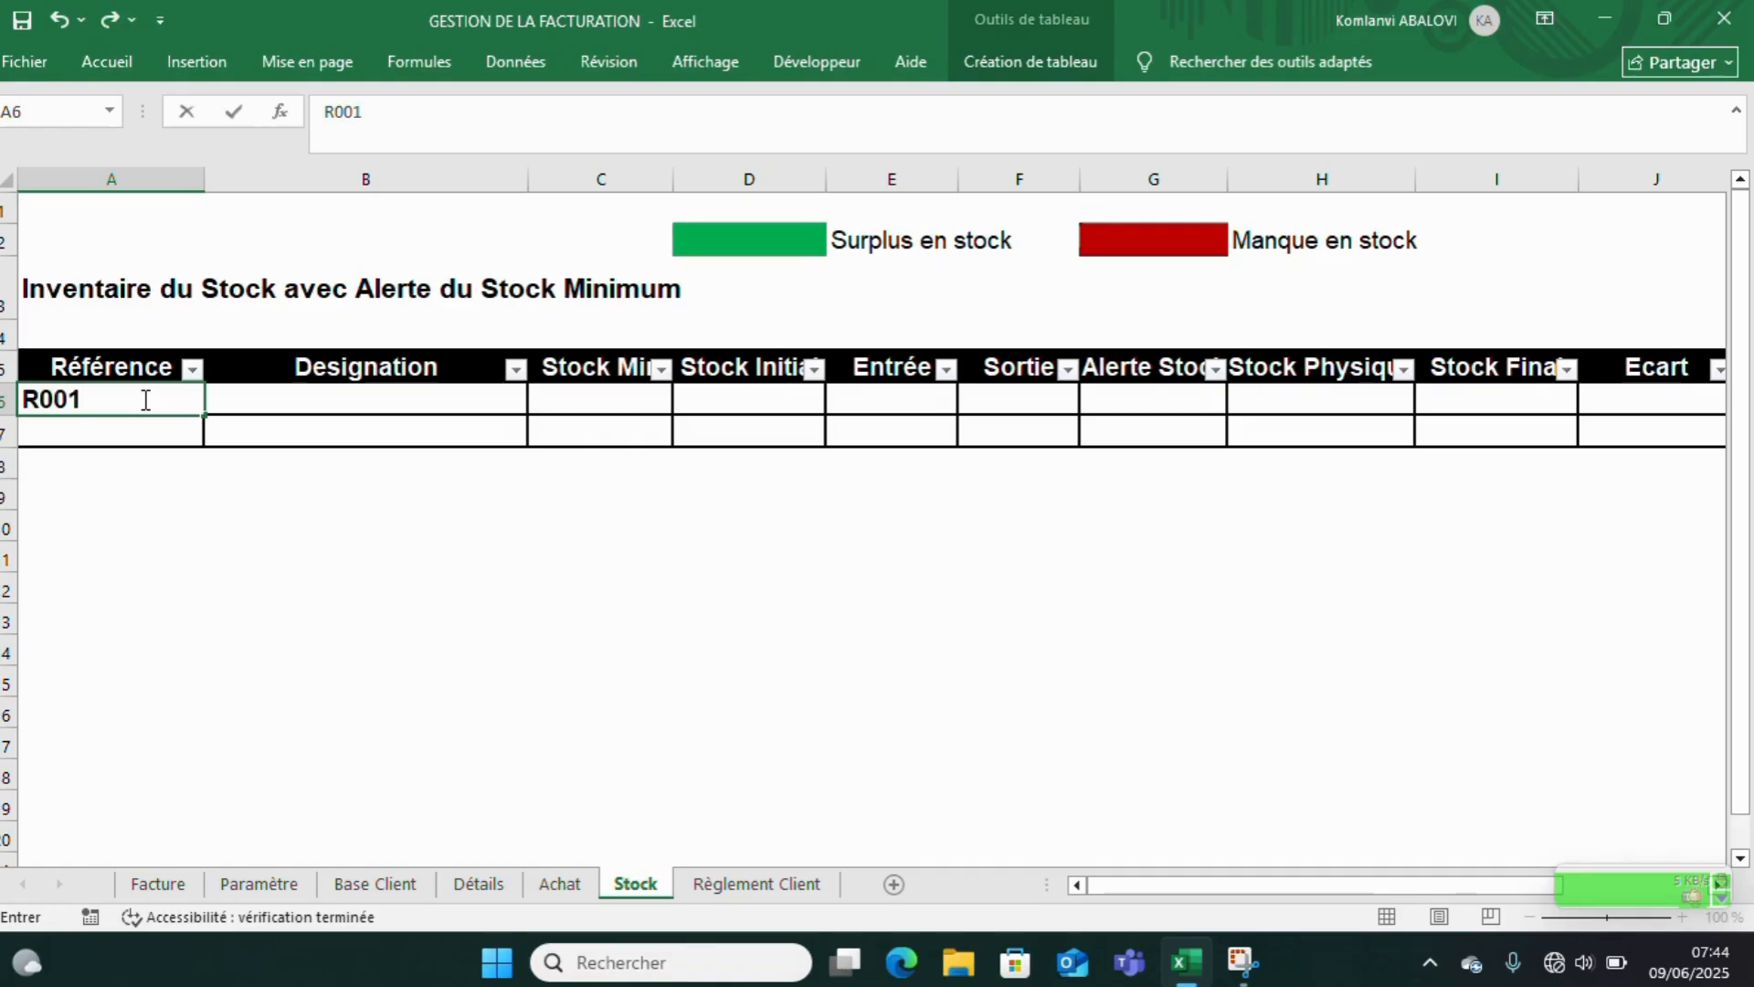
key("Return")
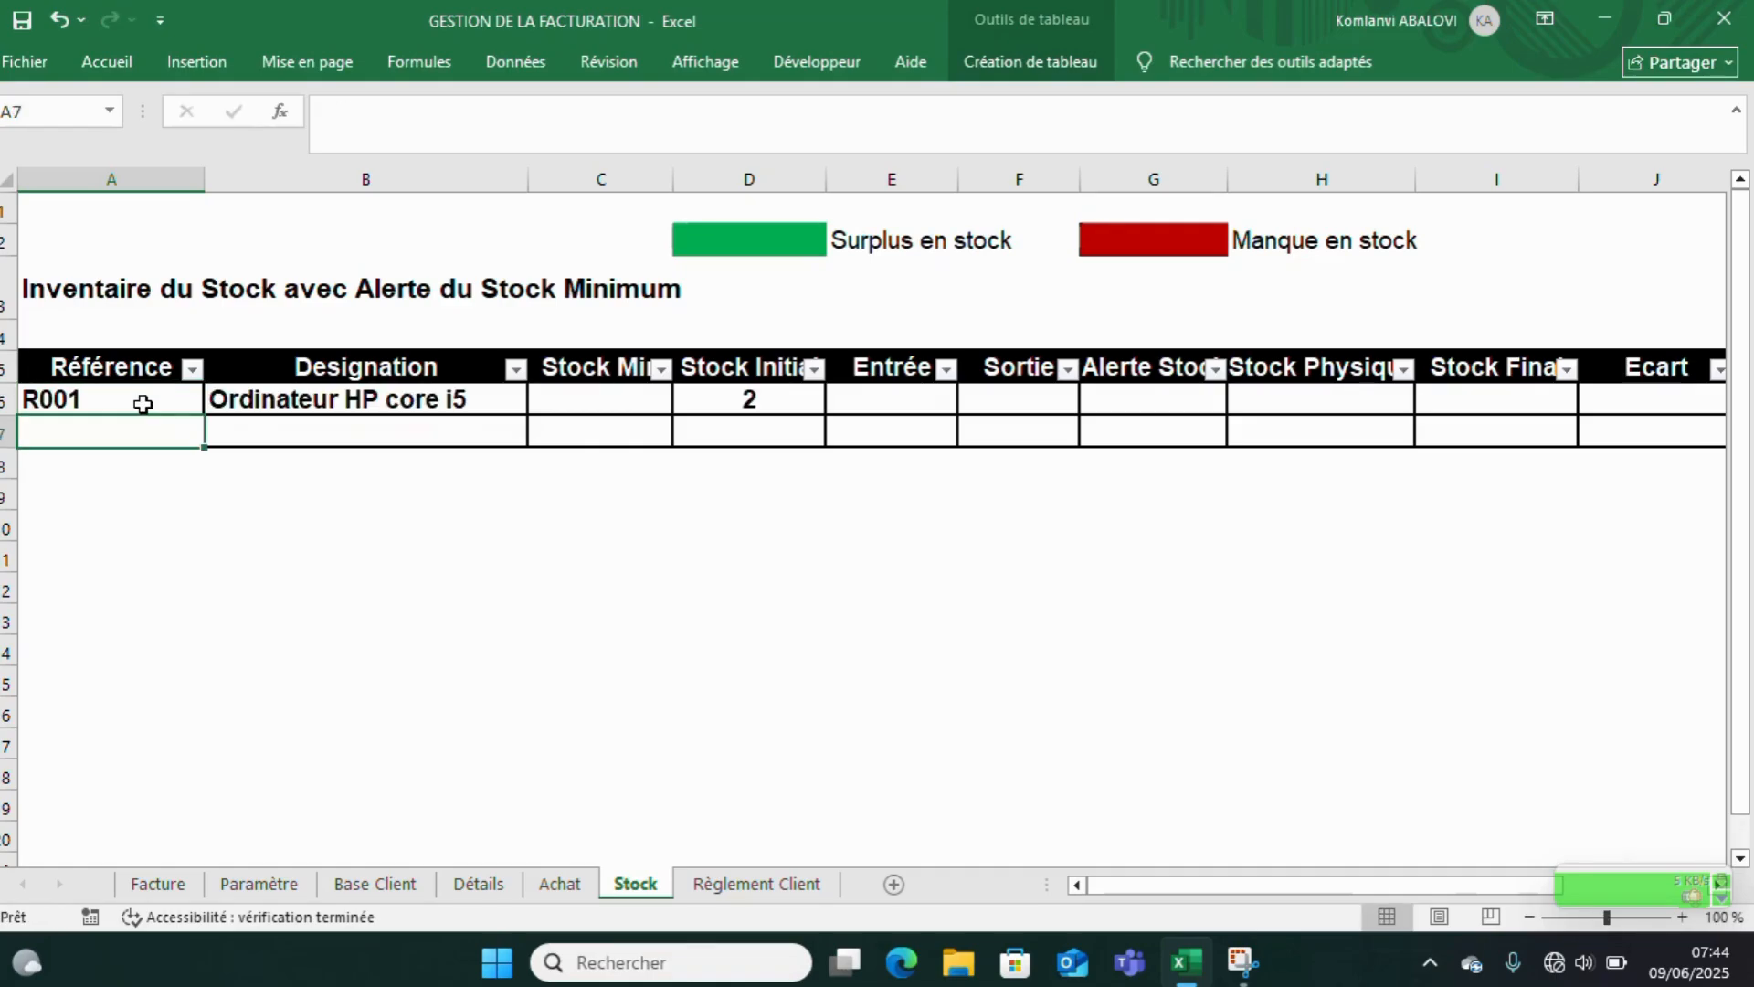
type("R0")
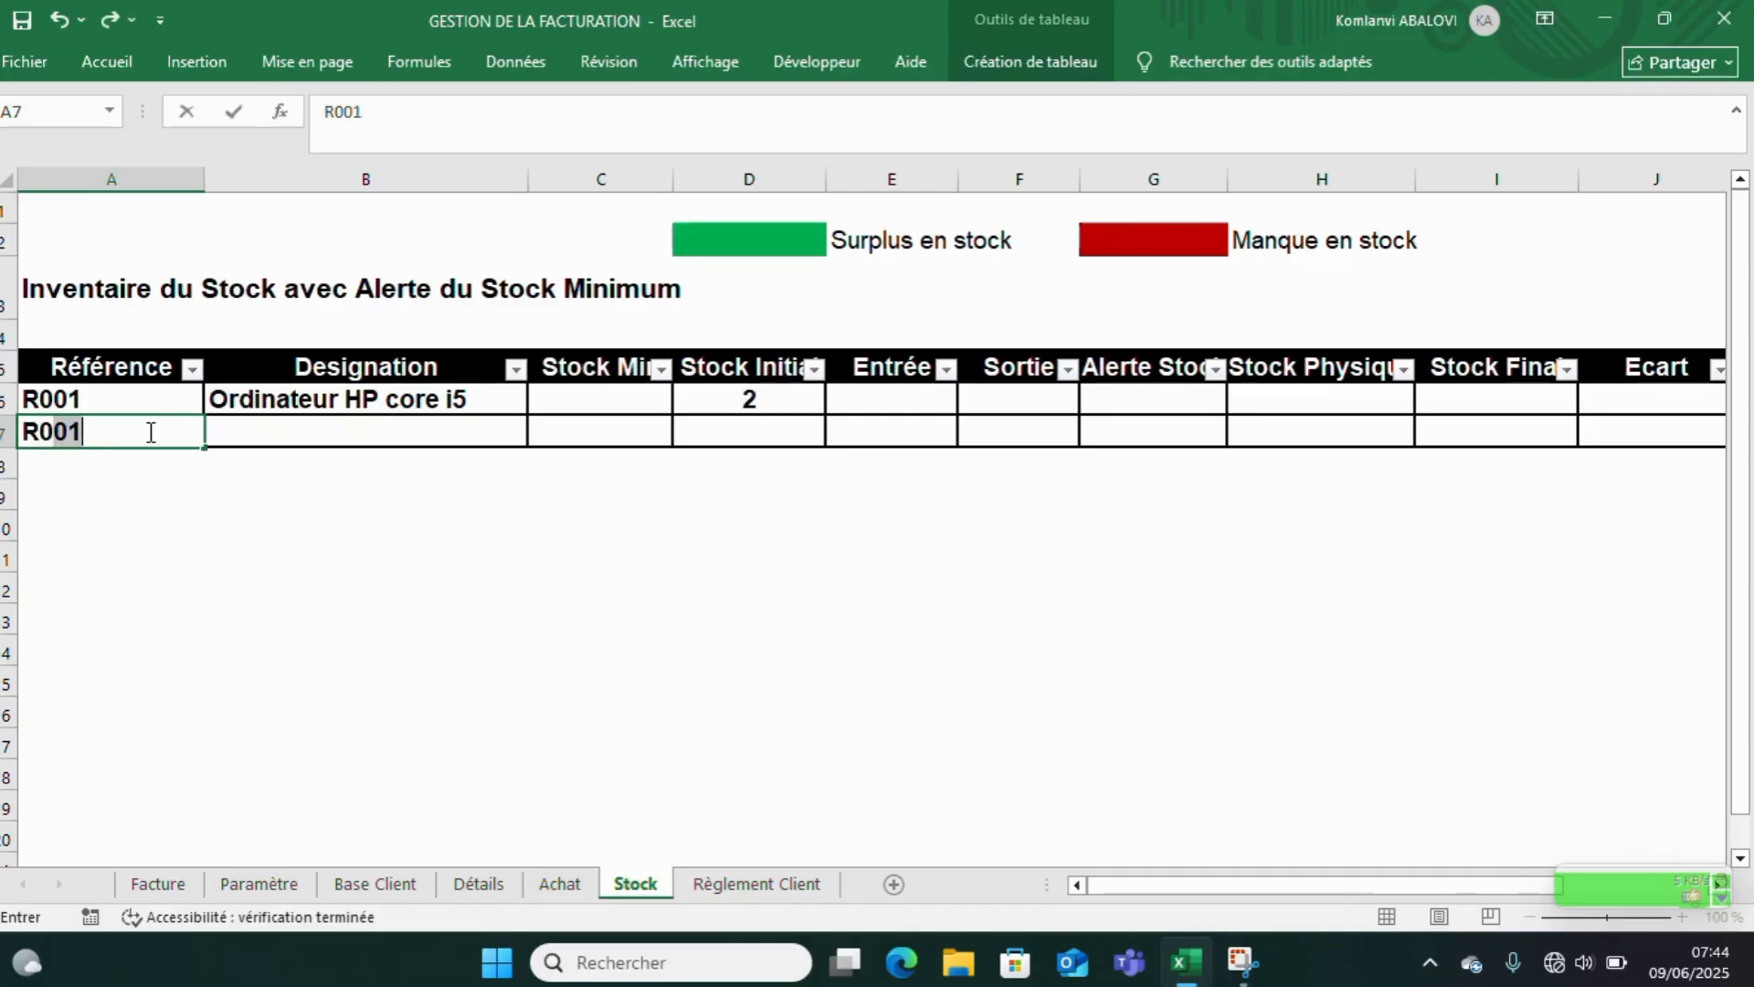
type("02")
key("Return")
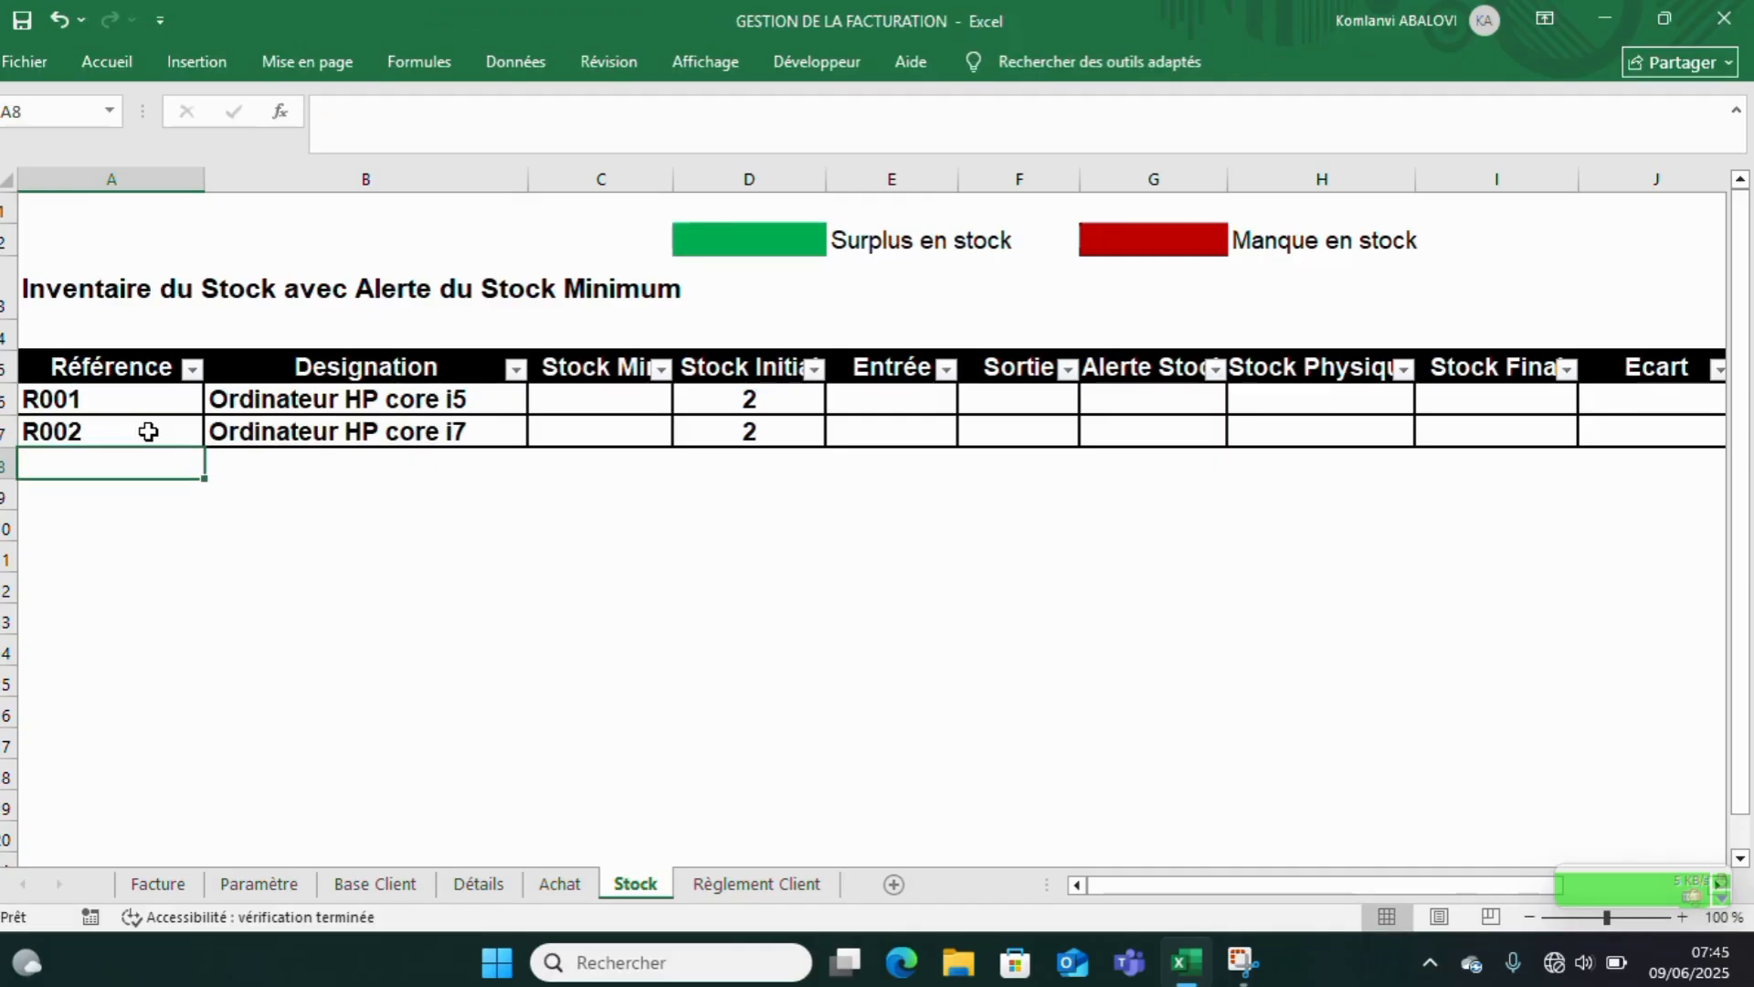
- Inspect the Designation and Stock Initial lookup formulas in the Stock table against the Stock initial column of the Achat sheet
left_click(271, 398)
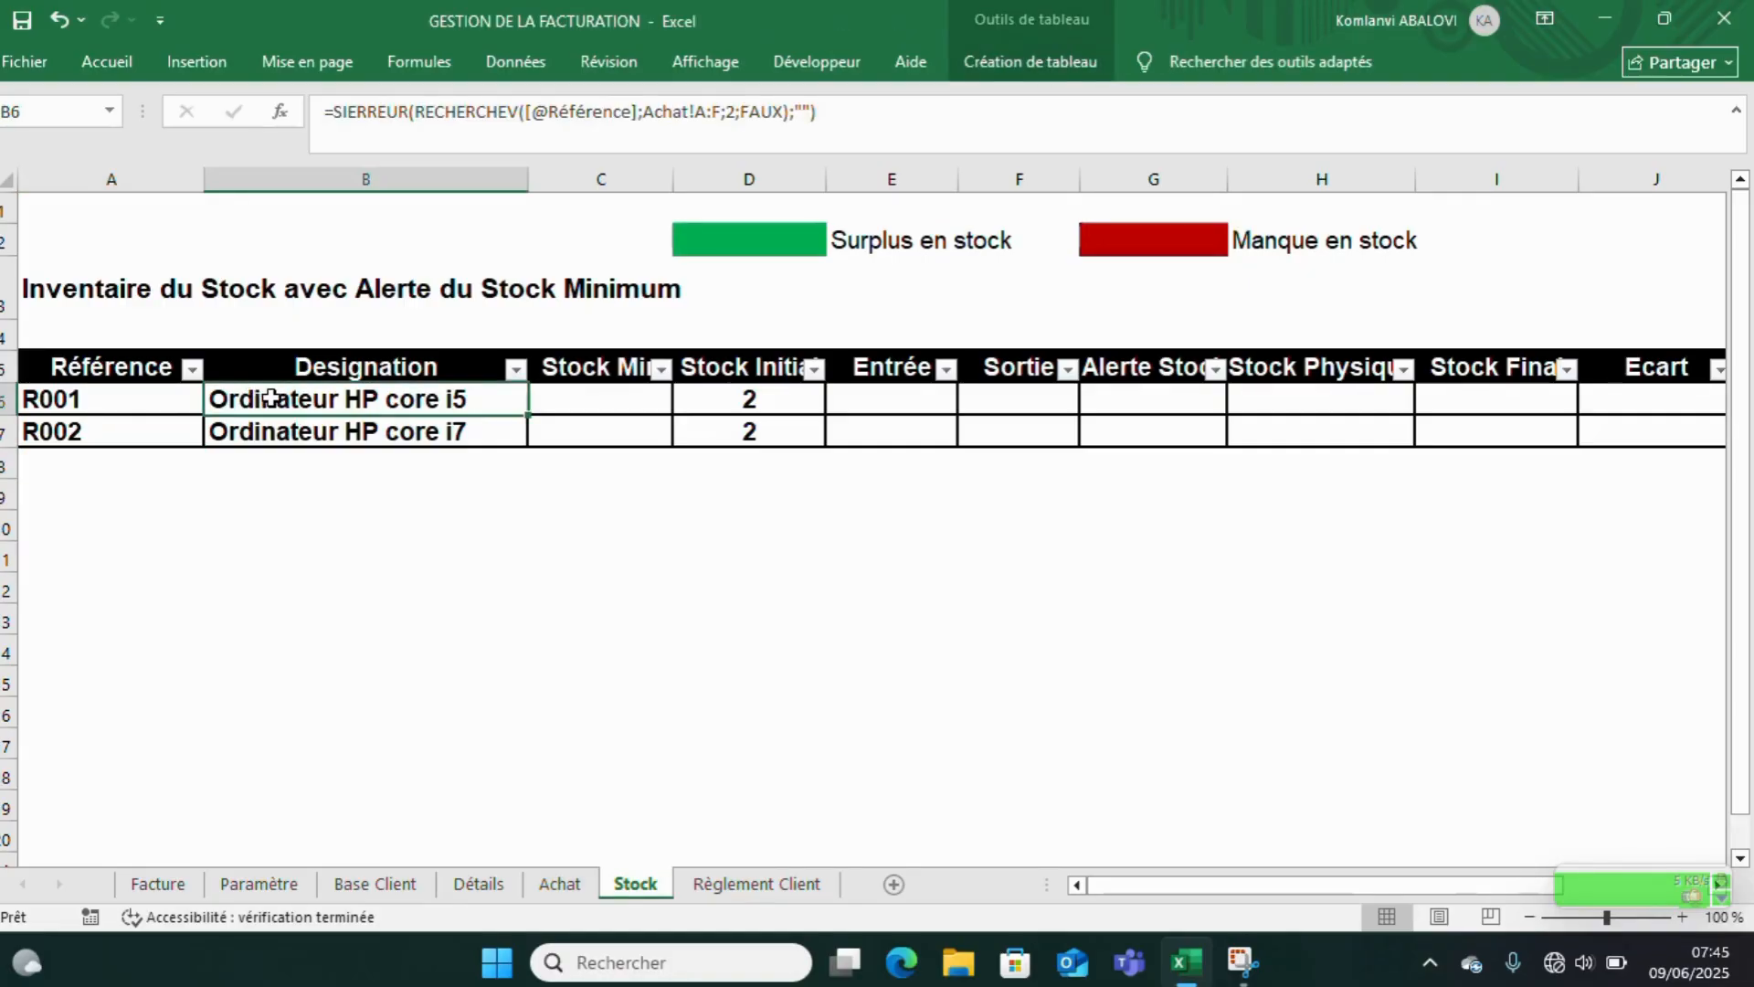
left_click(685, 397)
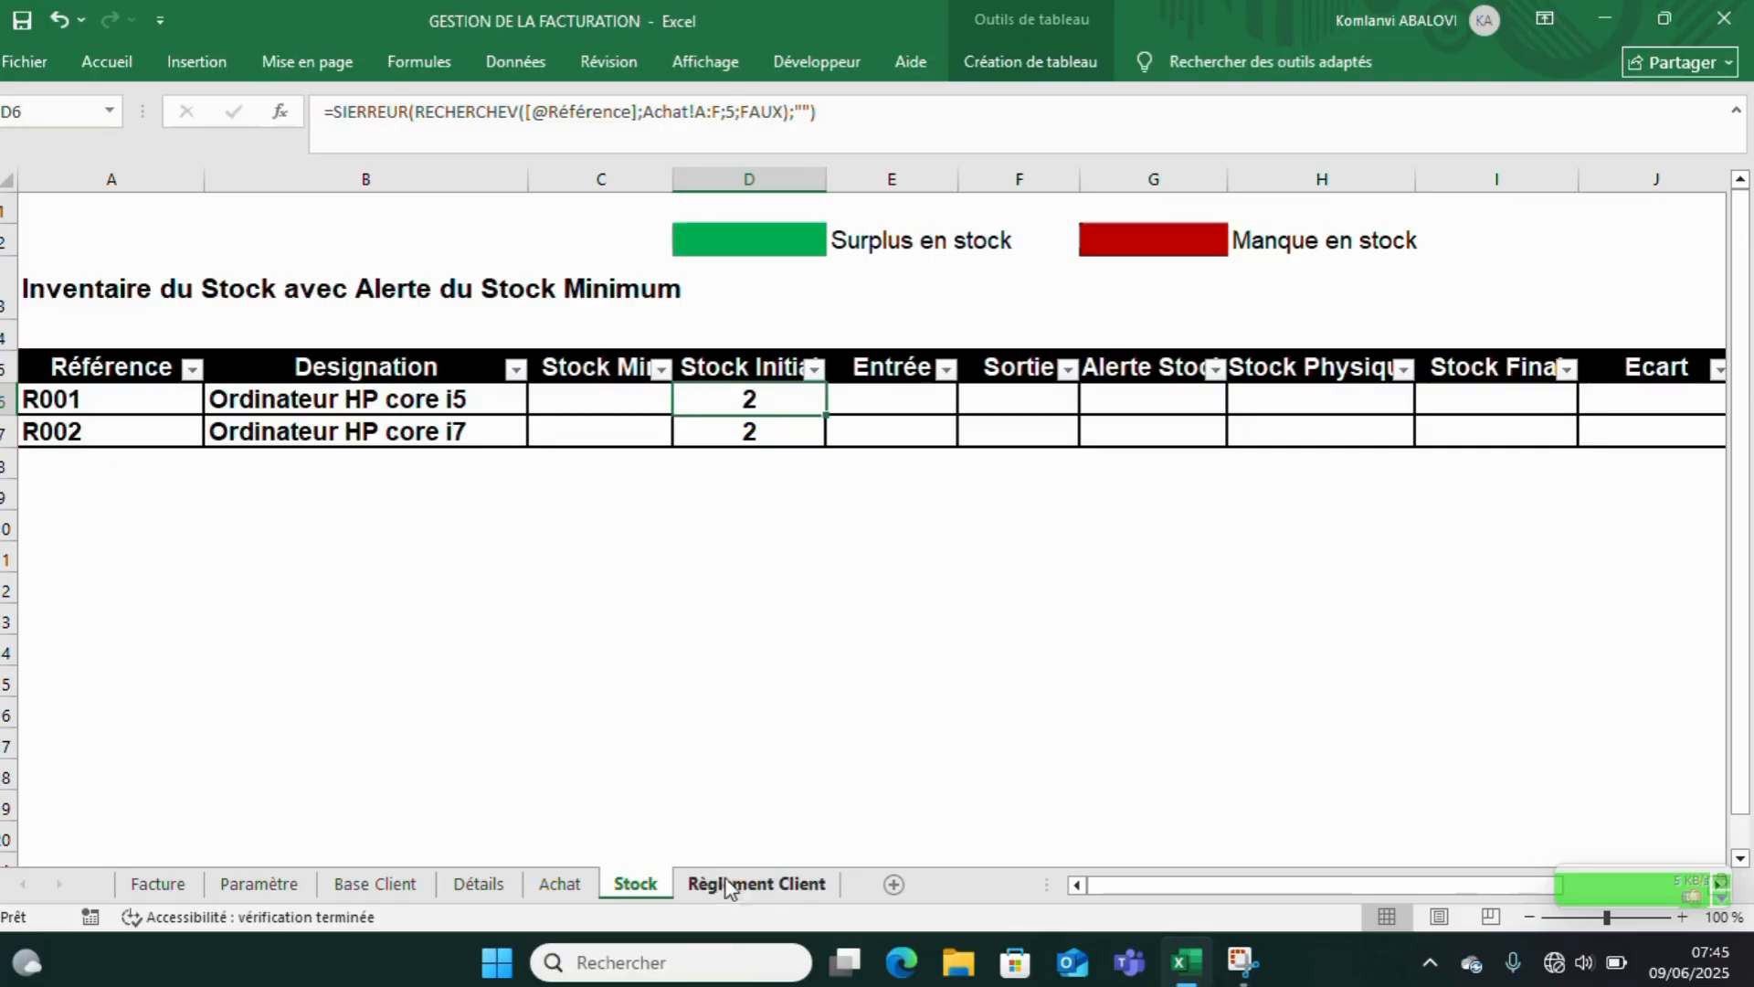
left_click(564, 887)
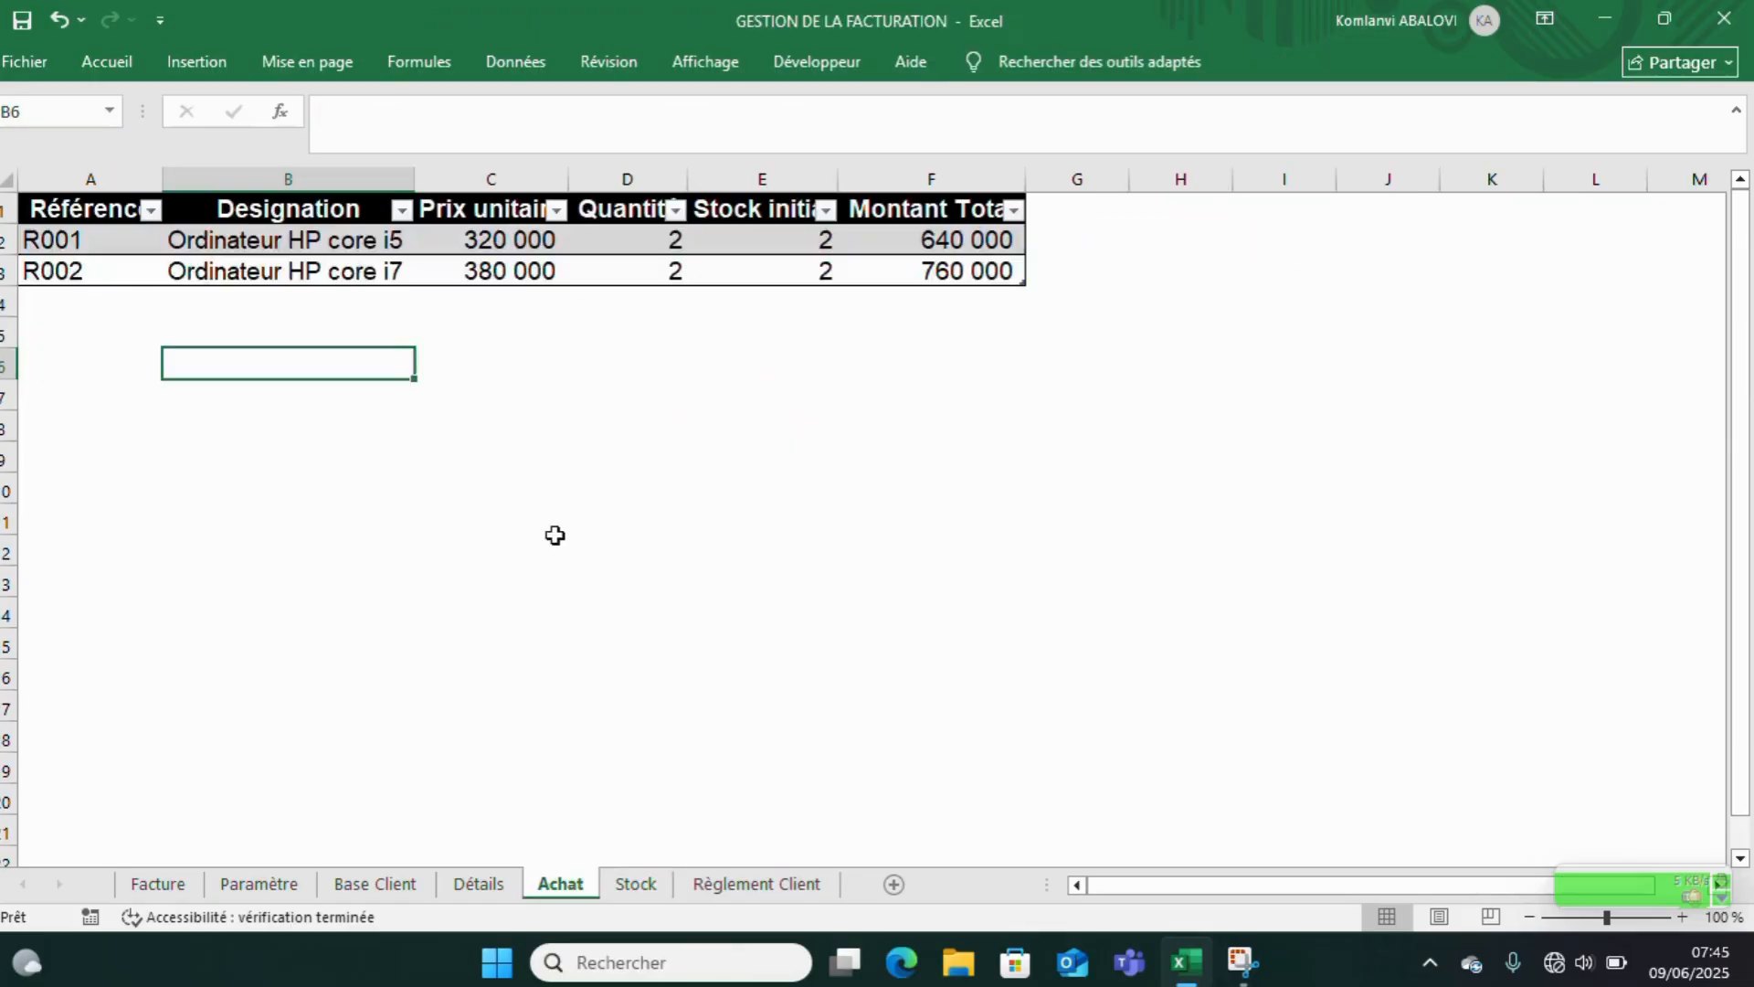
left_click(763, 182)
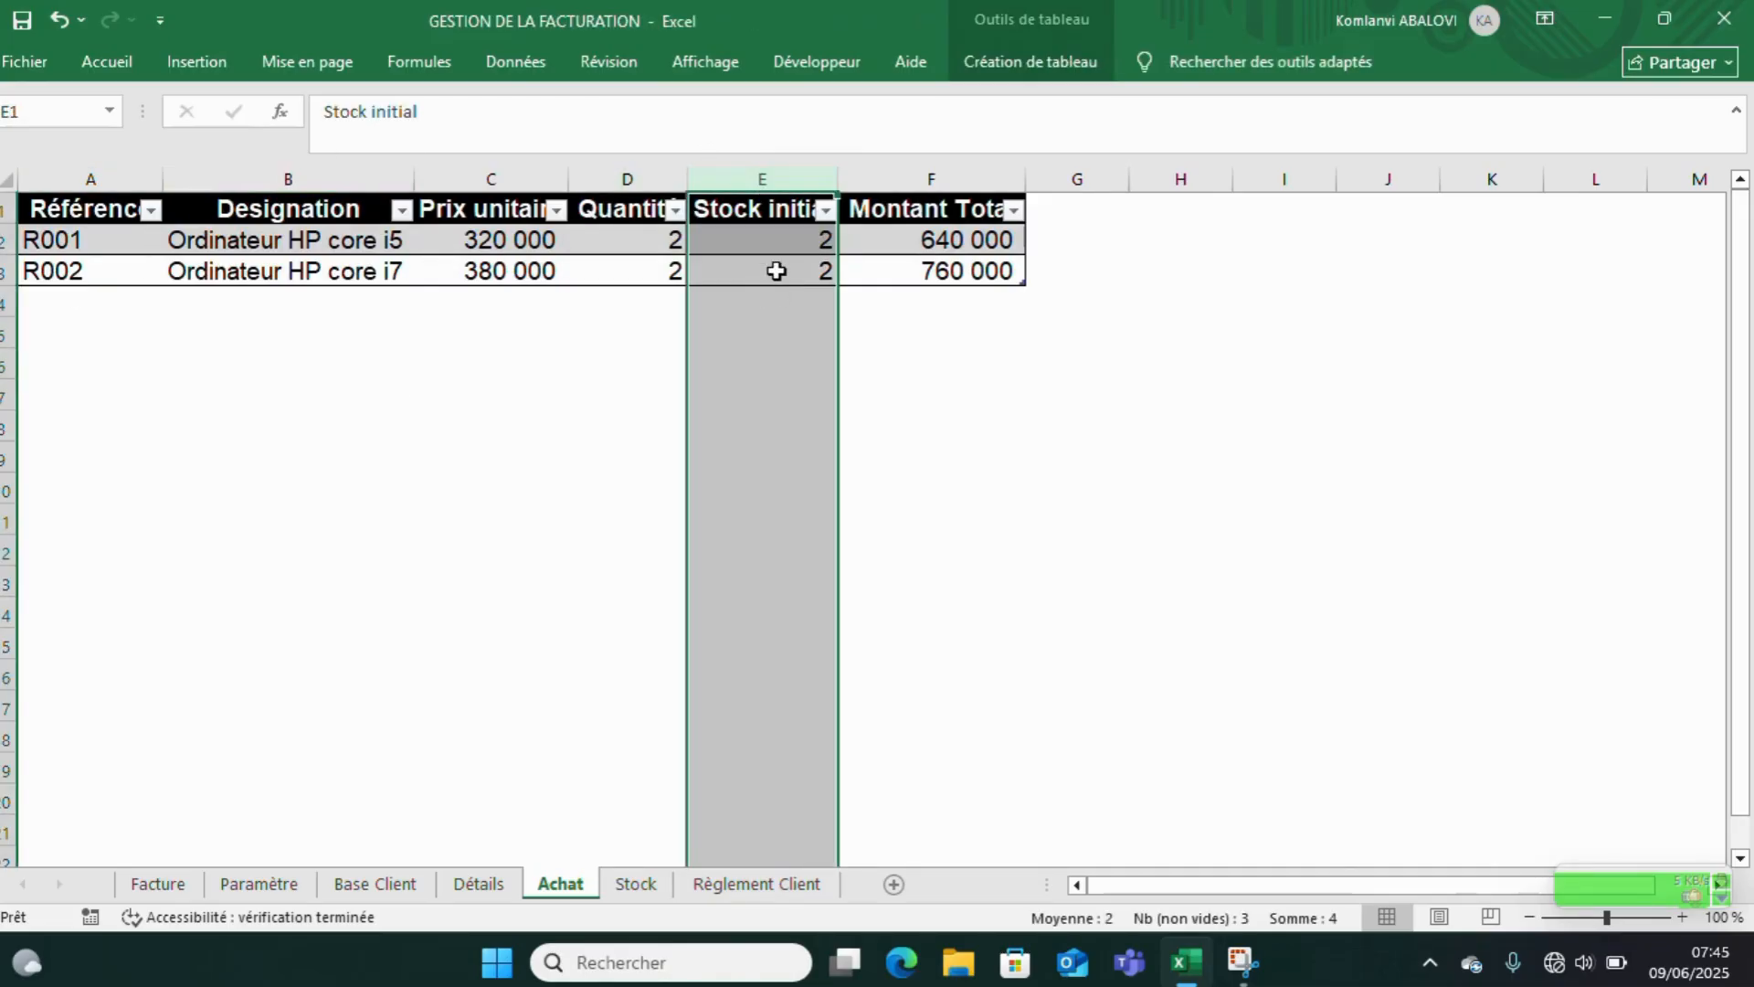
left_click(636, 883)
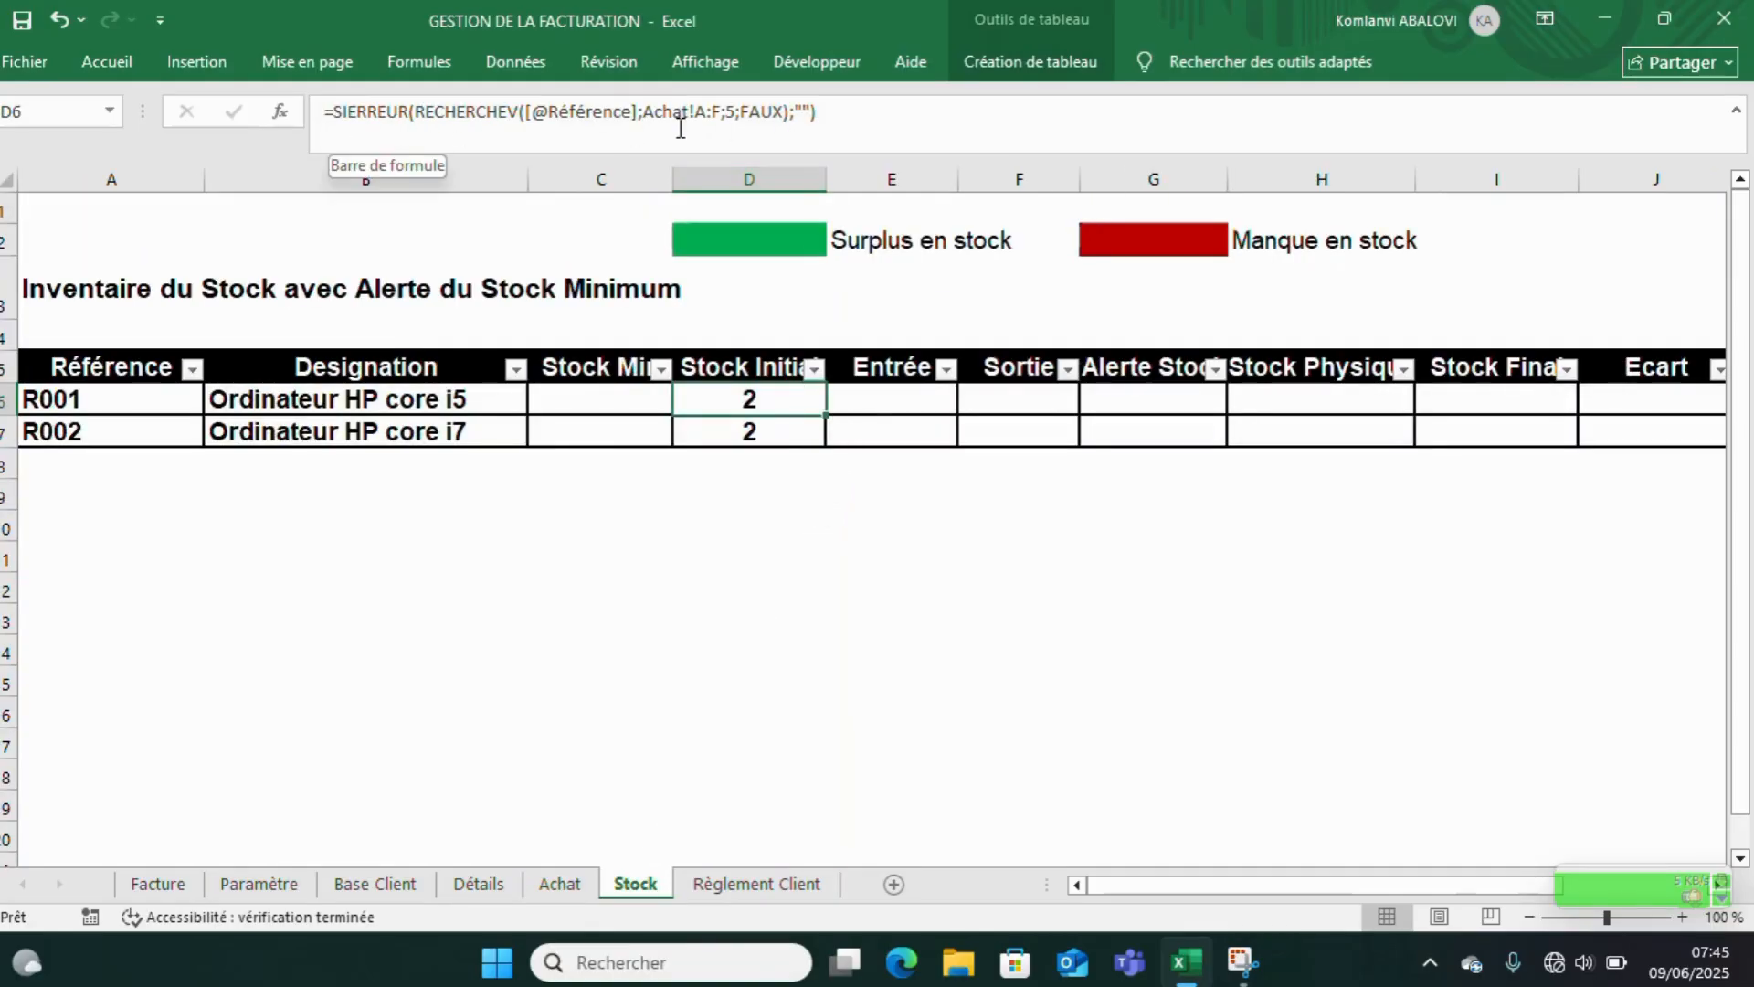
- Examine the Stock Initial formula and Prix de vente column on the Stock sheet, and compare them with the Achat and Règlement Client sheets
left_click(729, 113)
key("Return")
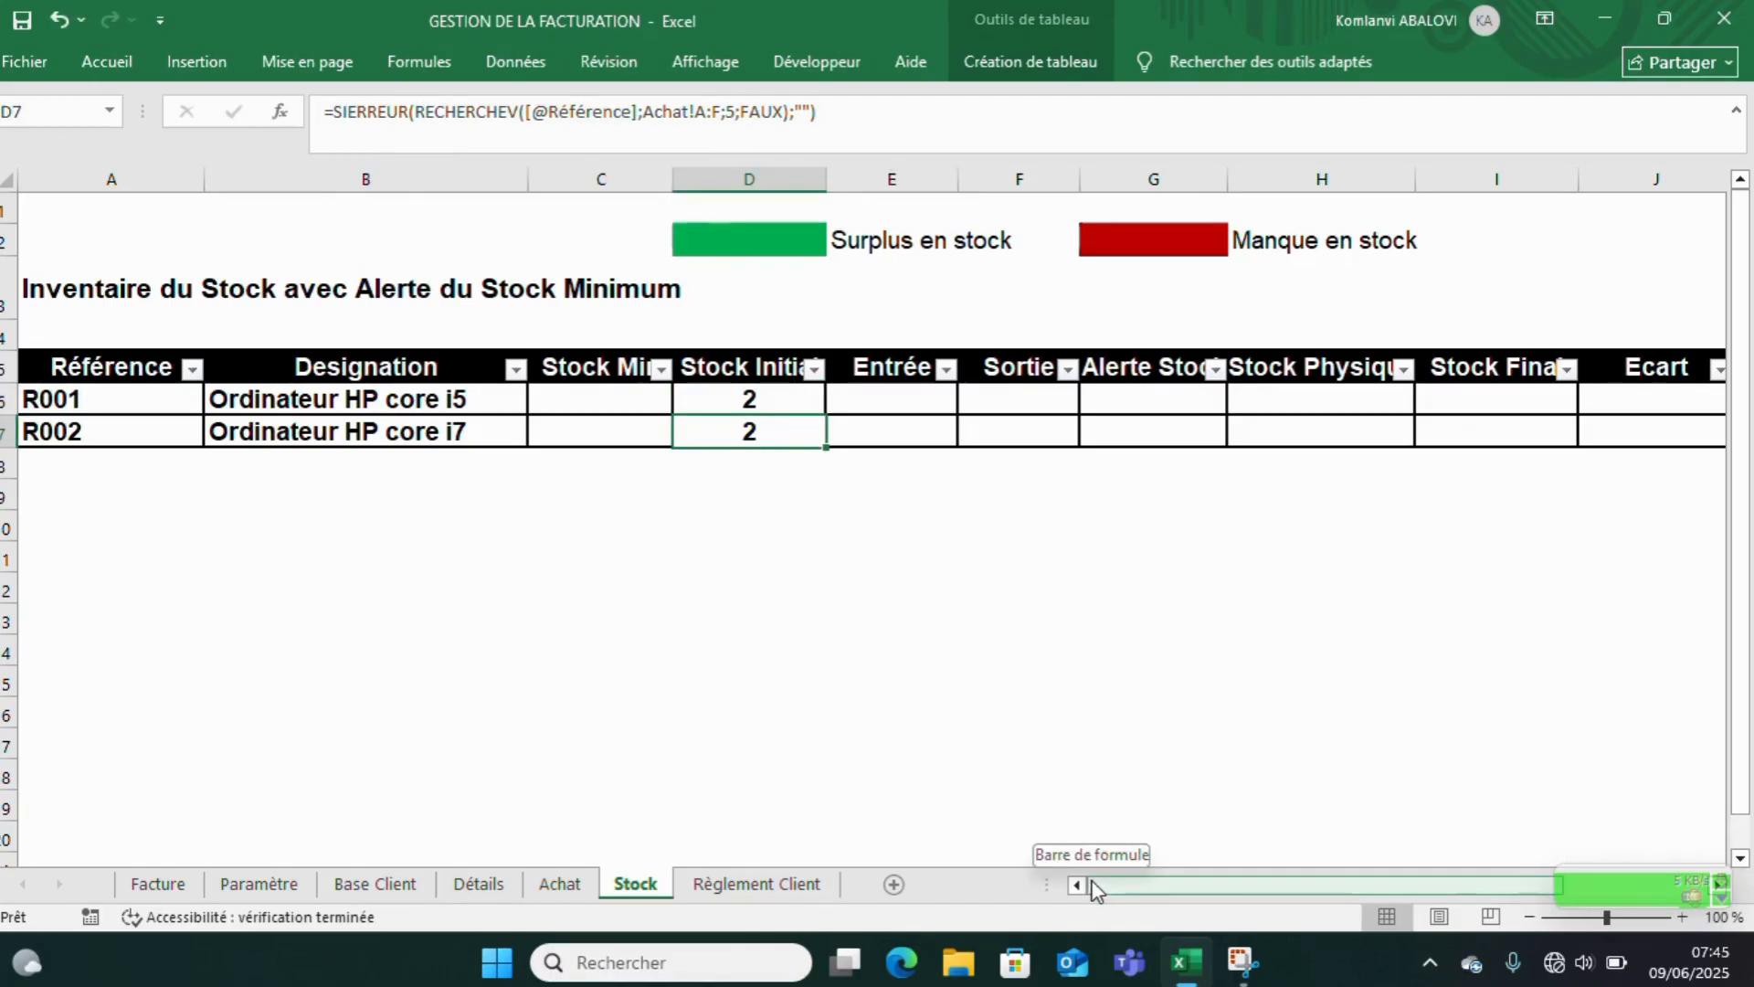
left_click_drag(1097, 891, 1270, 886)
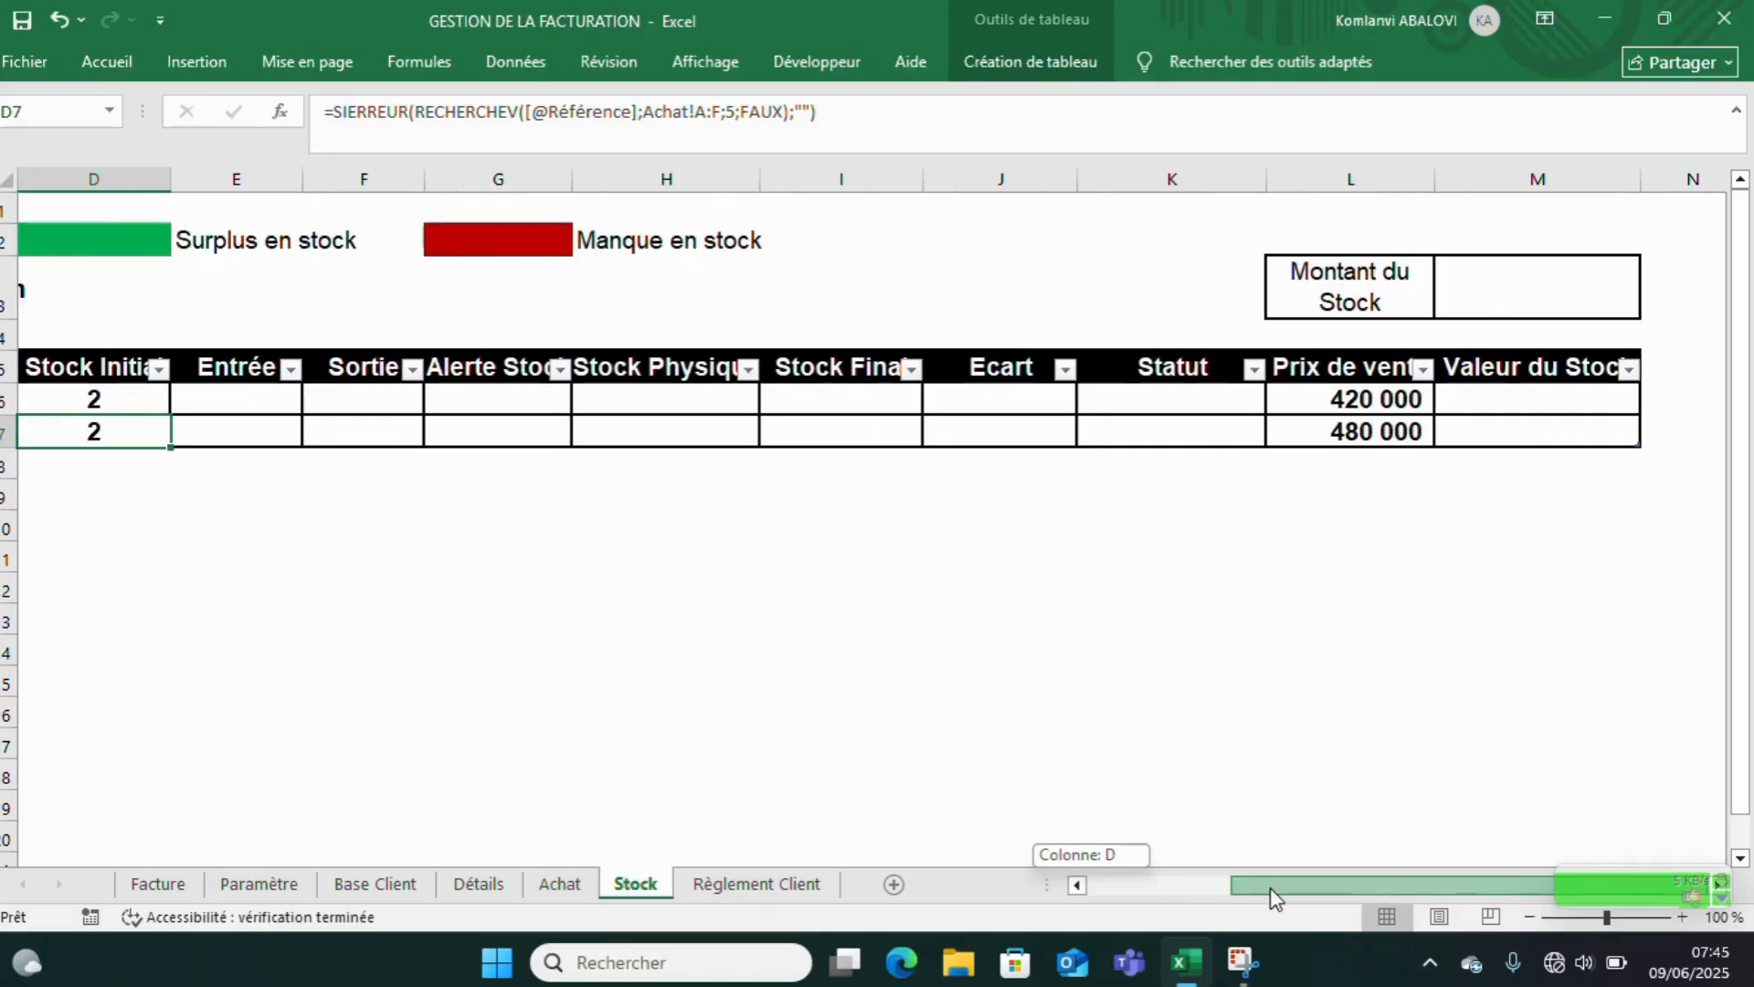
left_click(1341, 399)
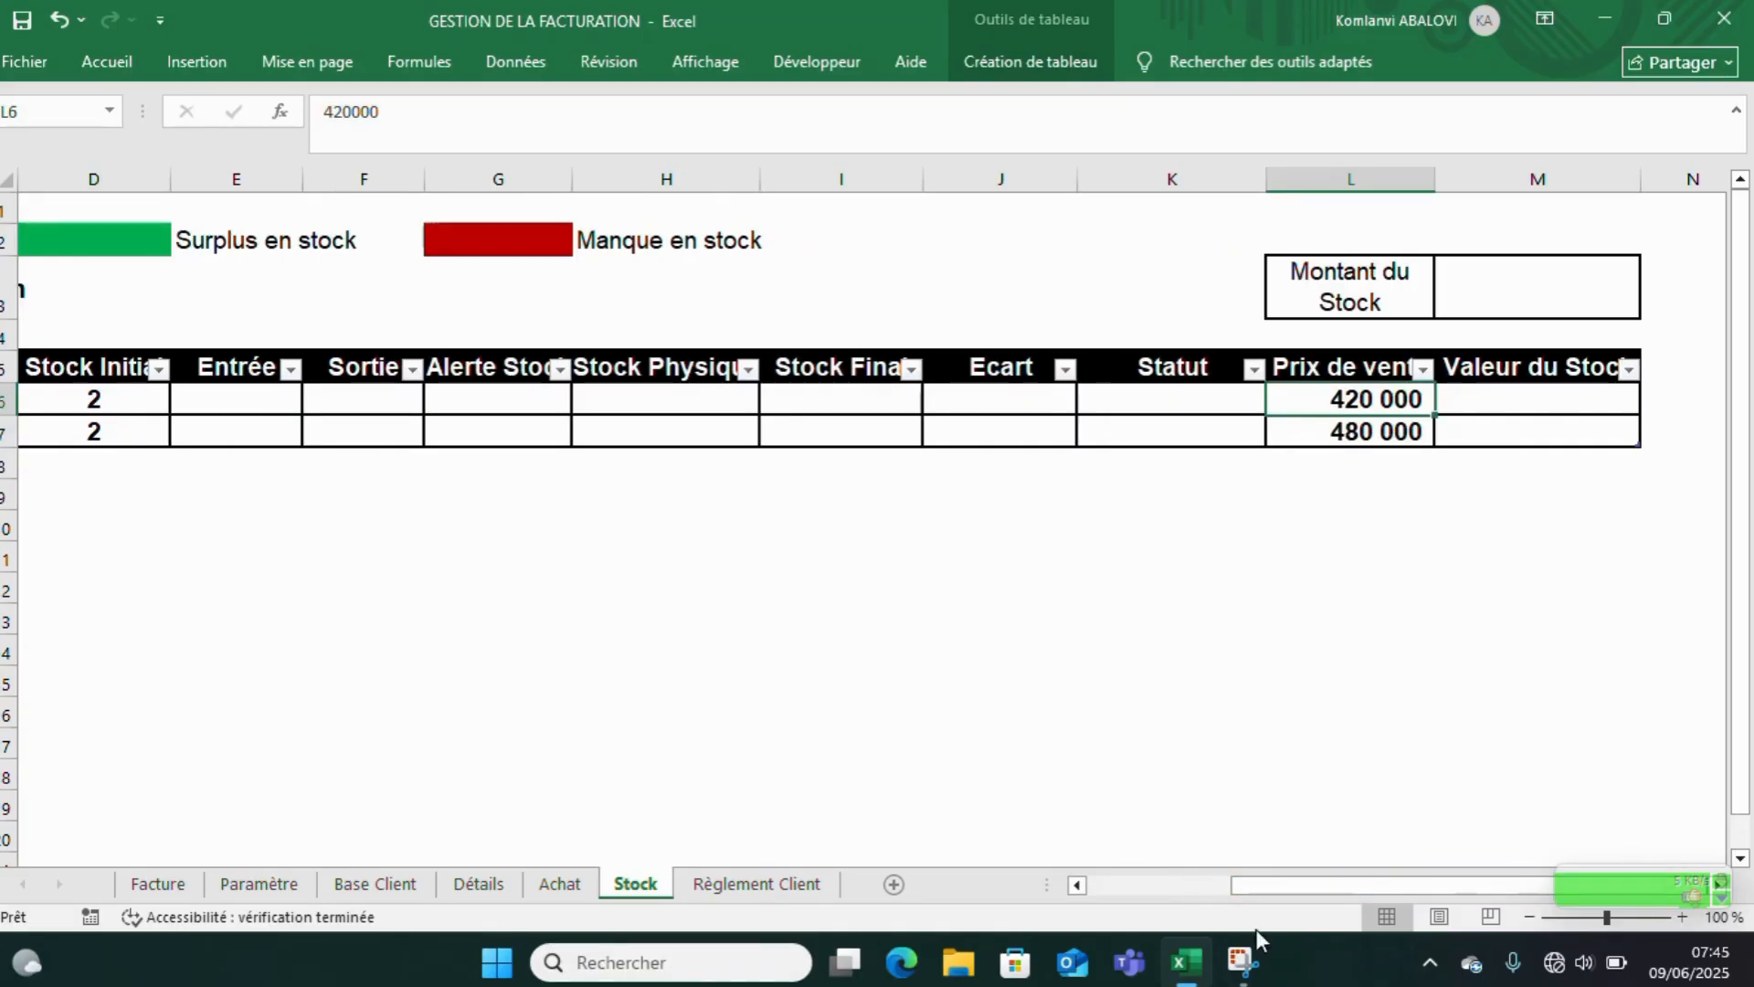
left_click_drag(1289, 887, 1083, 893)
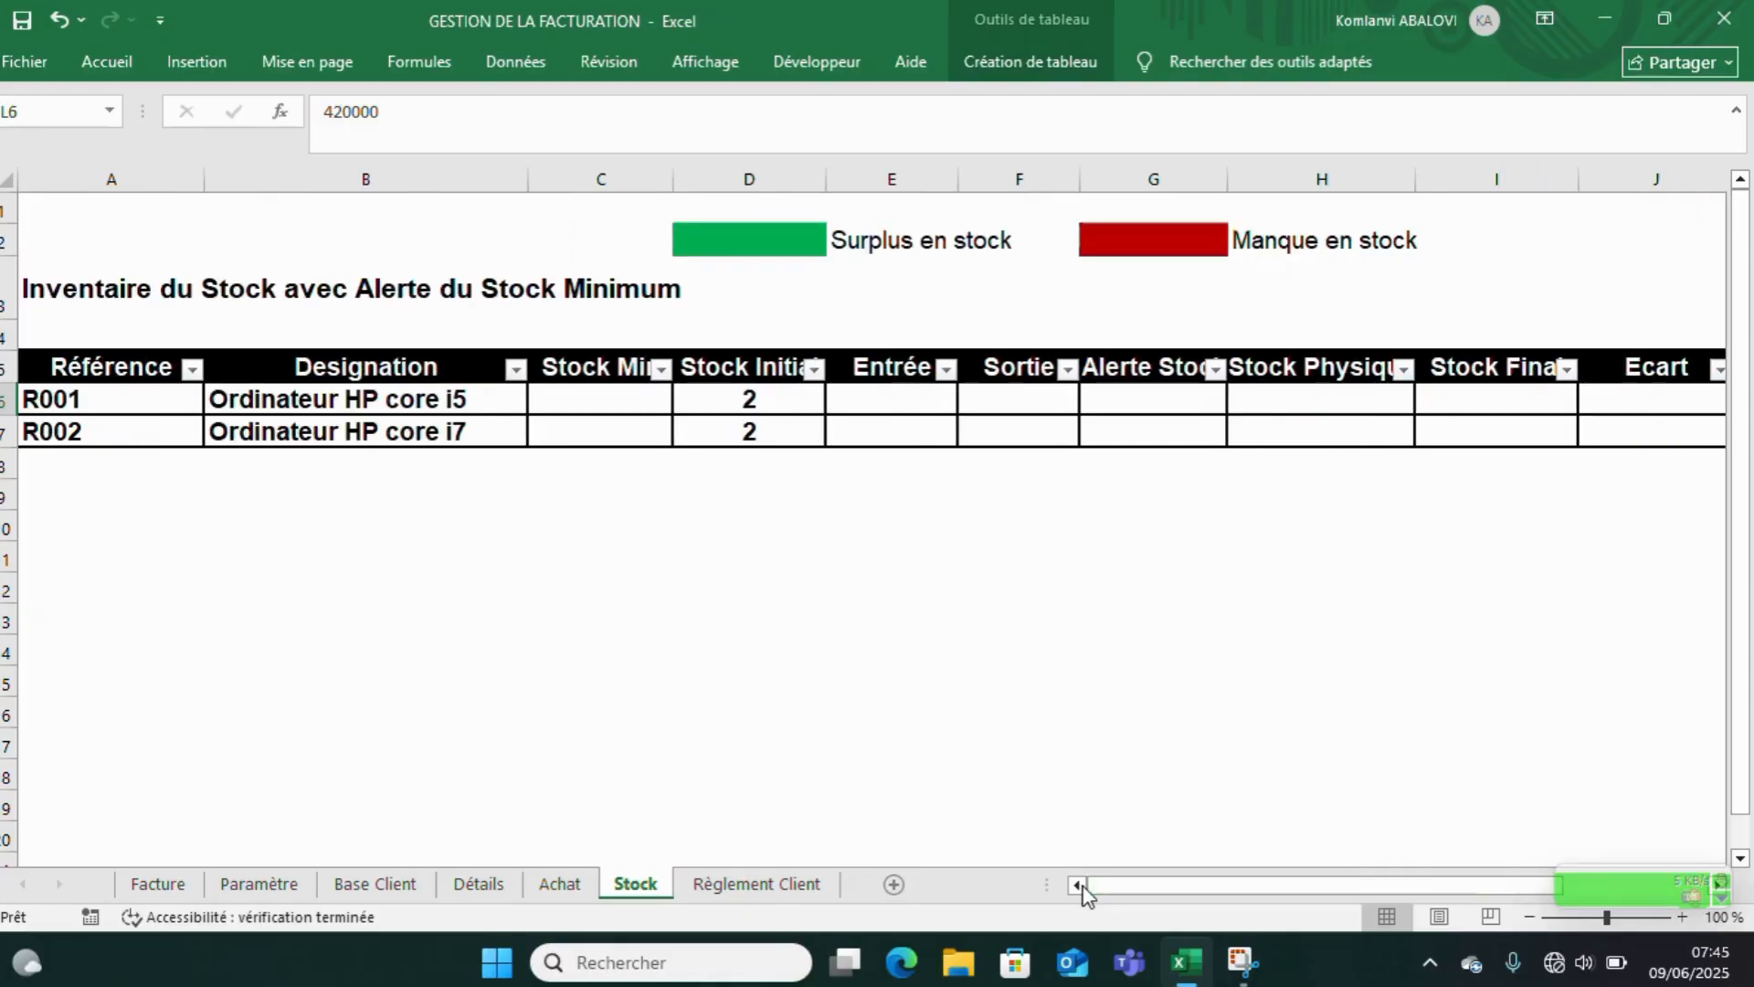
left_click(540, 887)
left_click(974, 356)
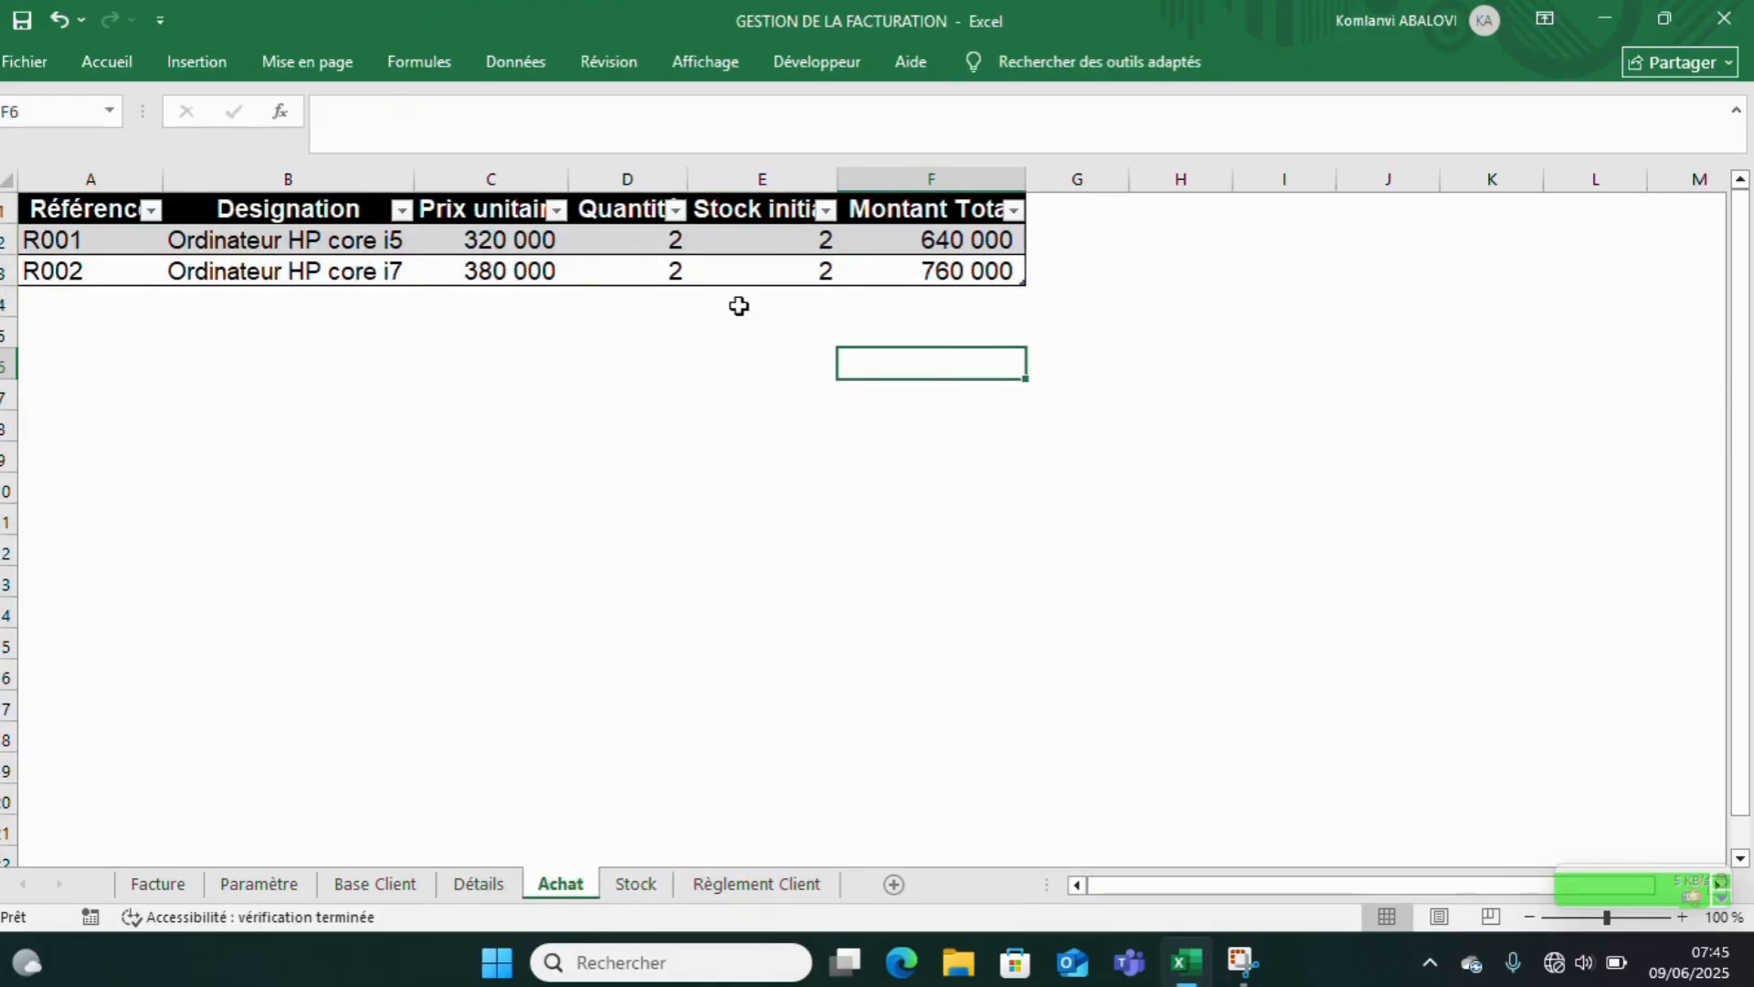
left_click(764, 883)
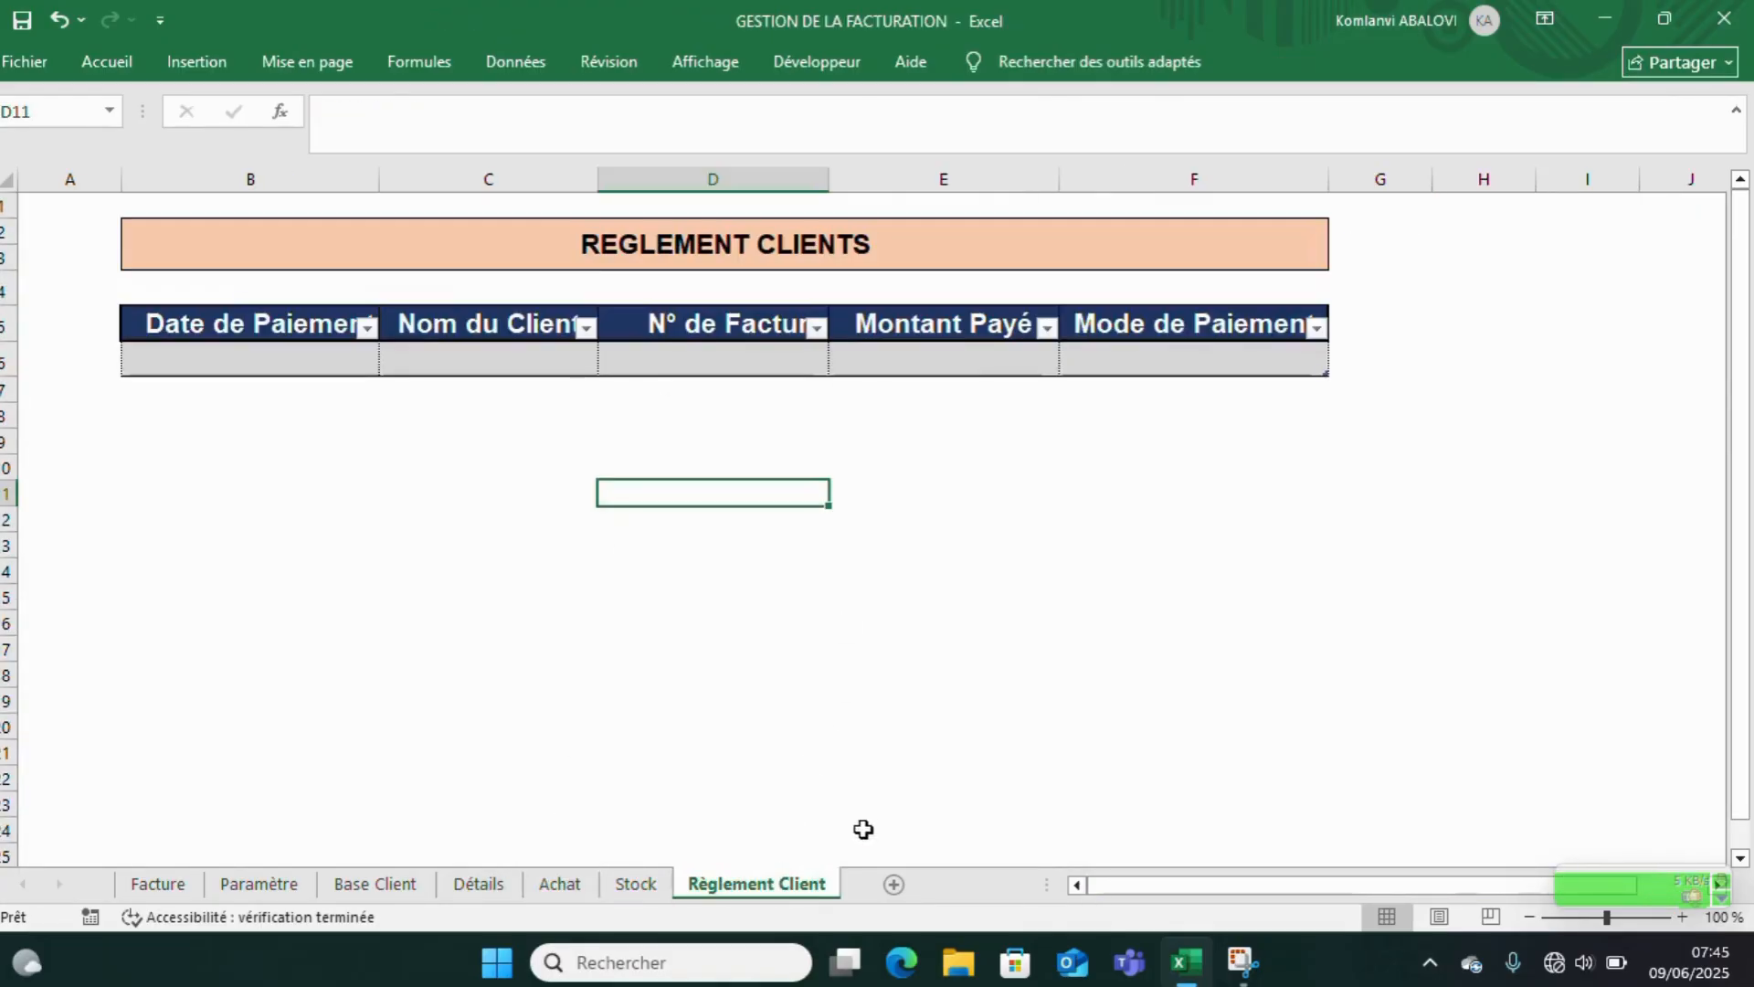
left_click(636, 883)
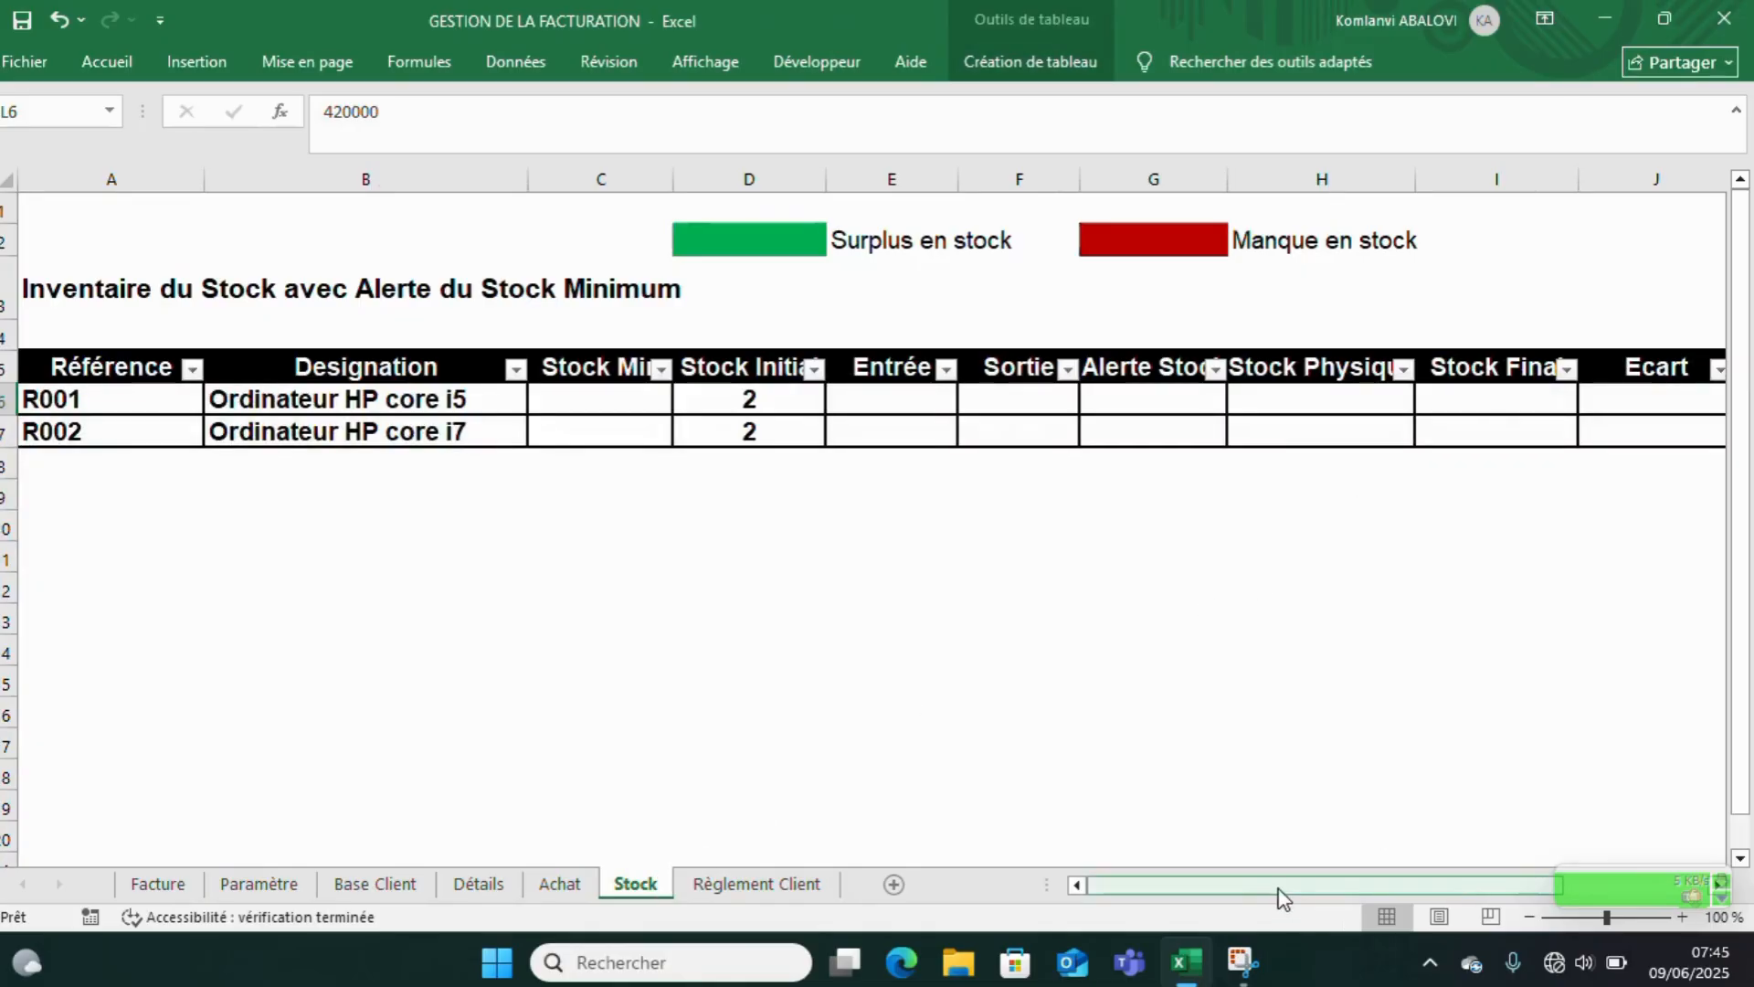
left_click_drag(1279, 887, 1403, 886)
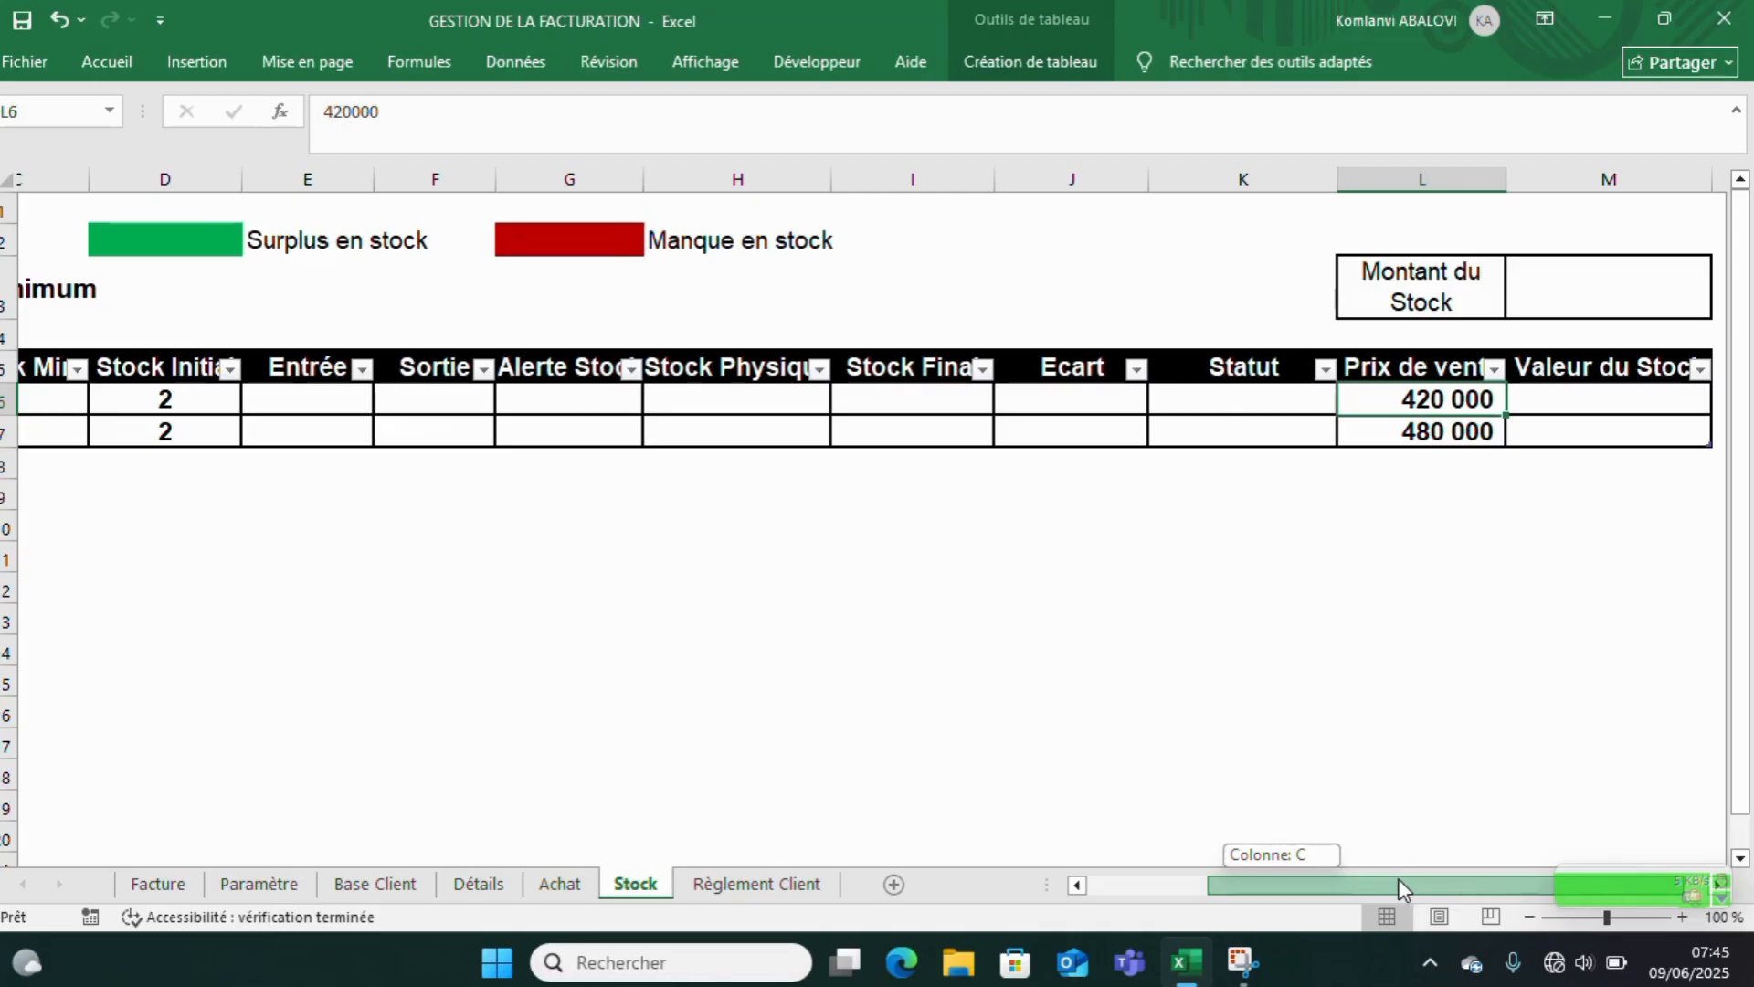
left_click_drag(1398, 879, 1083, 886)
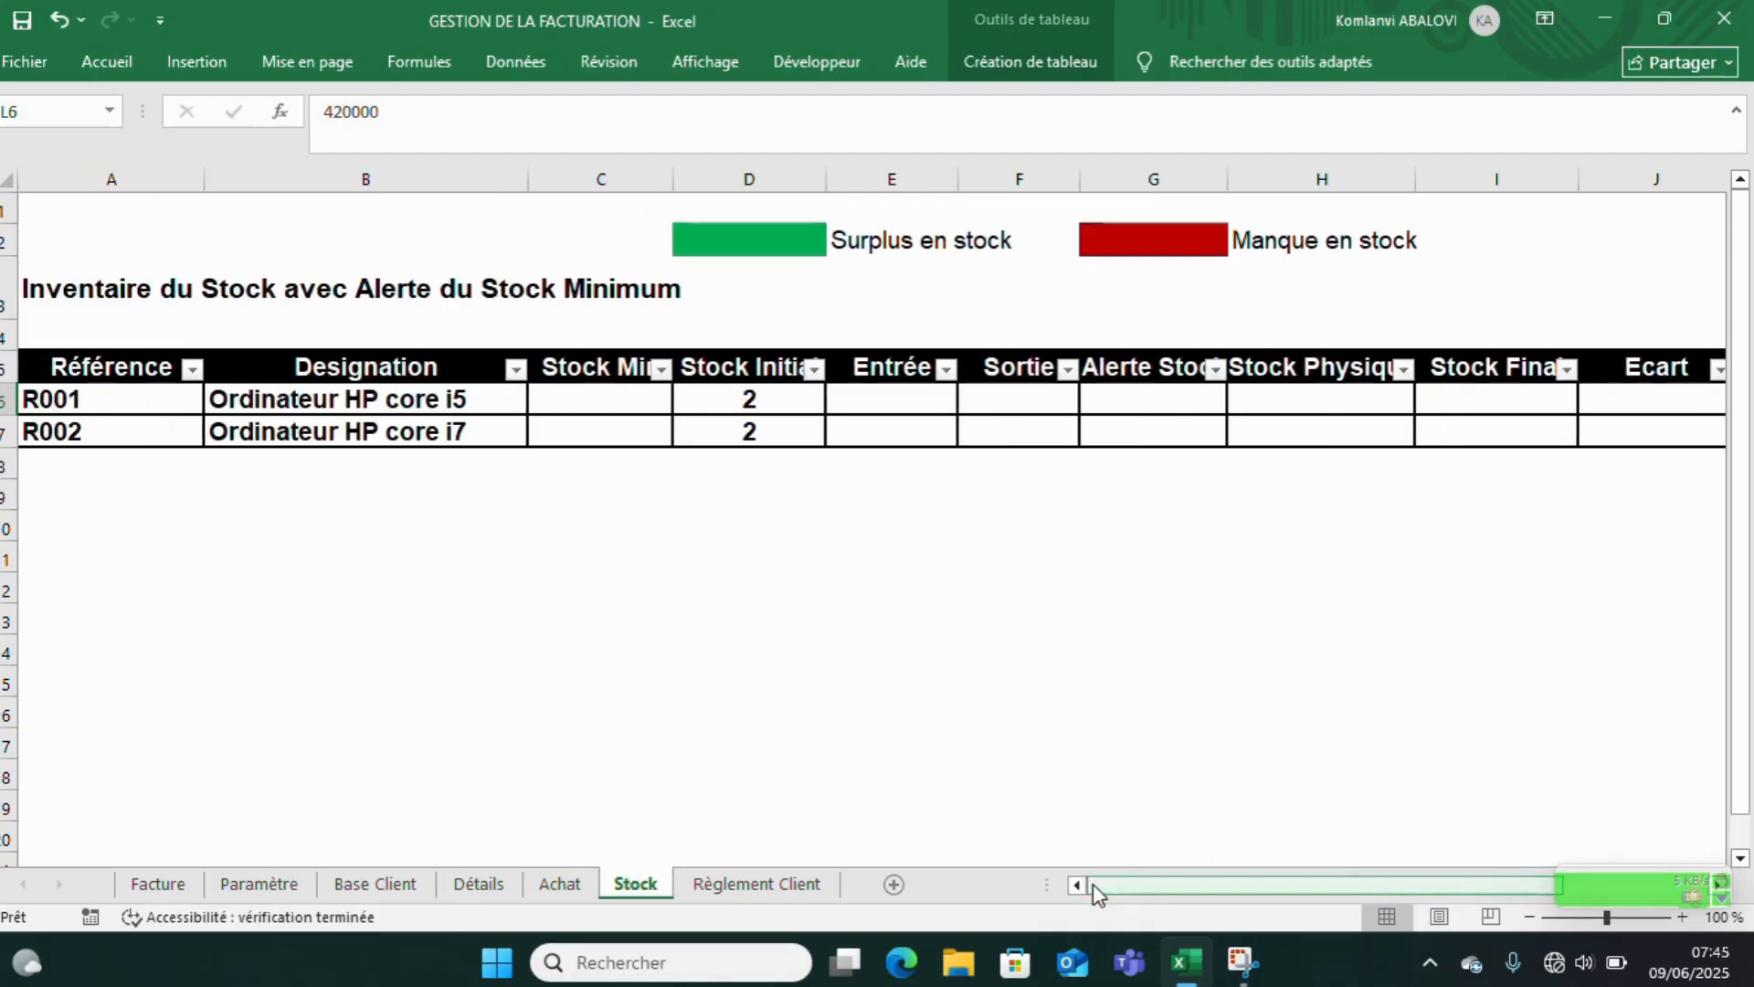
- Check the list validation source and the drop-down of the Référence cell A15 on the Facture sheet
left_click(157, 883)
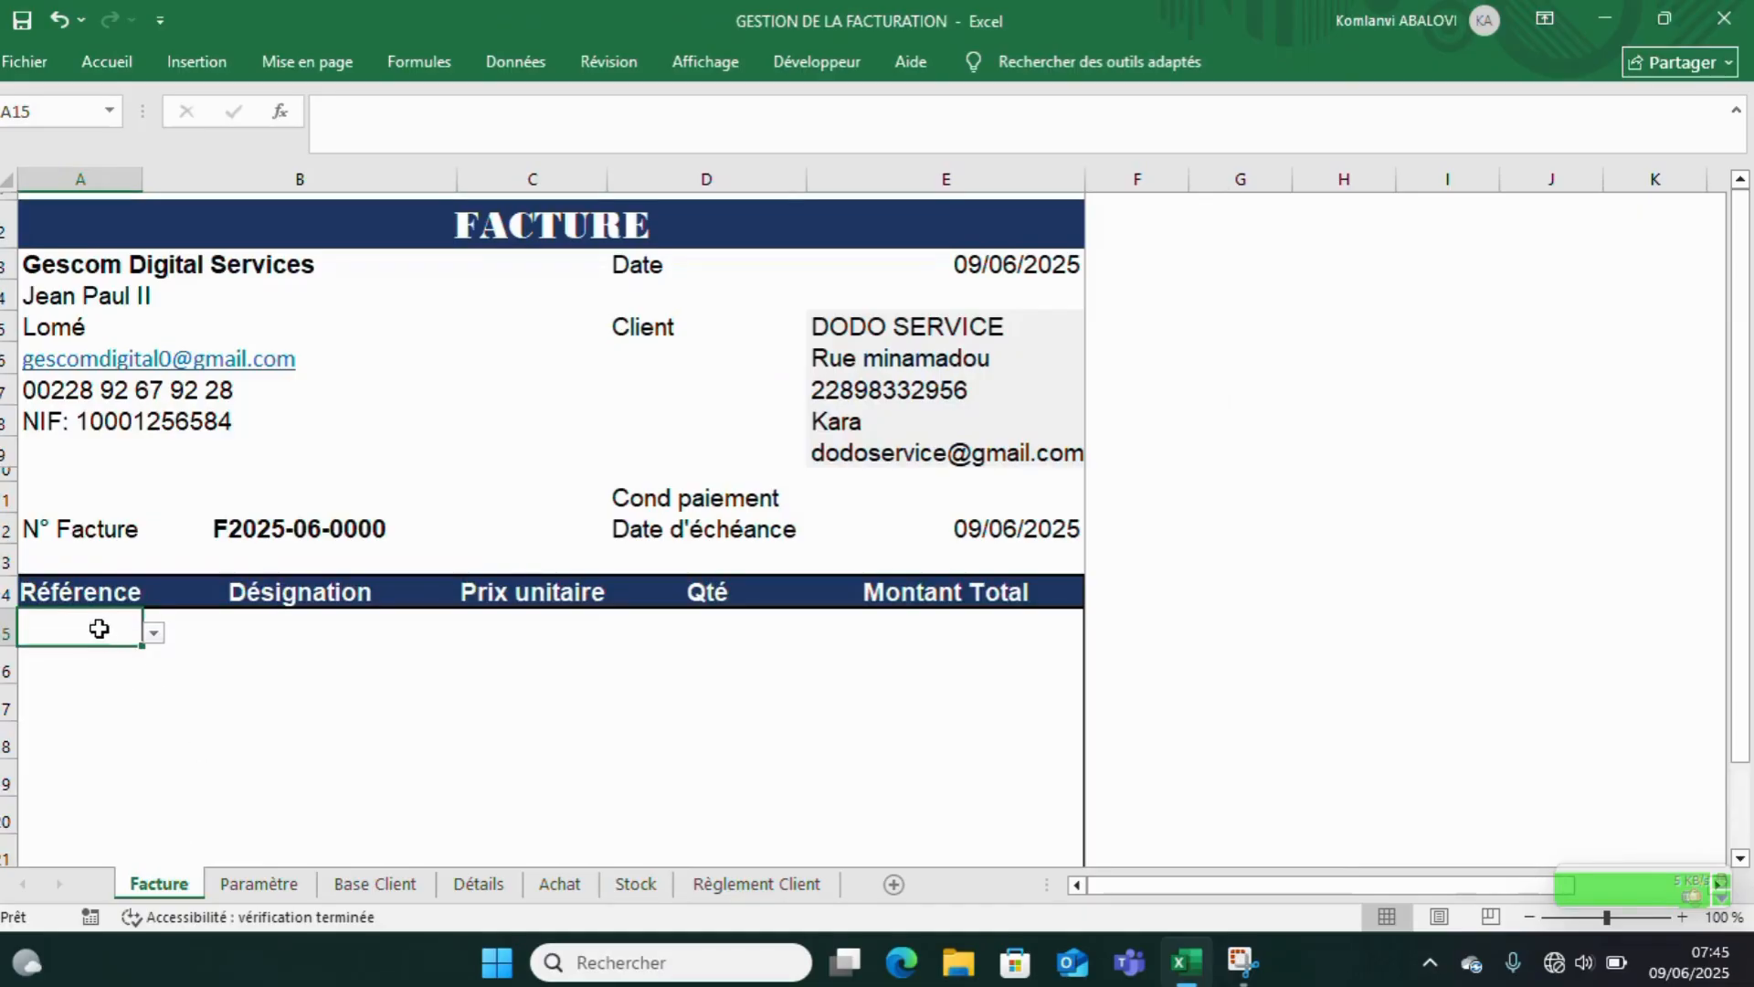
left_click(517, 63)
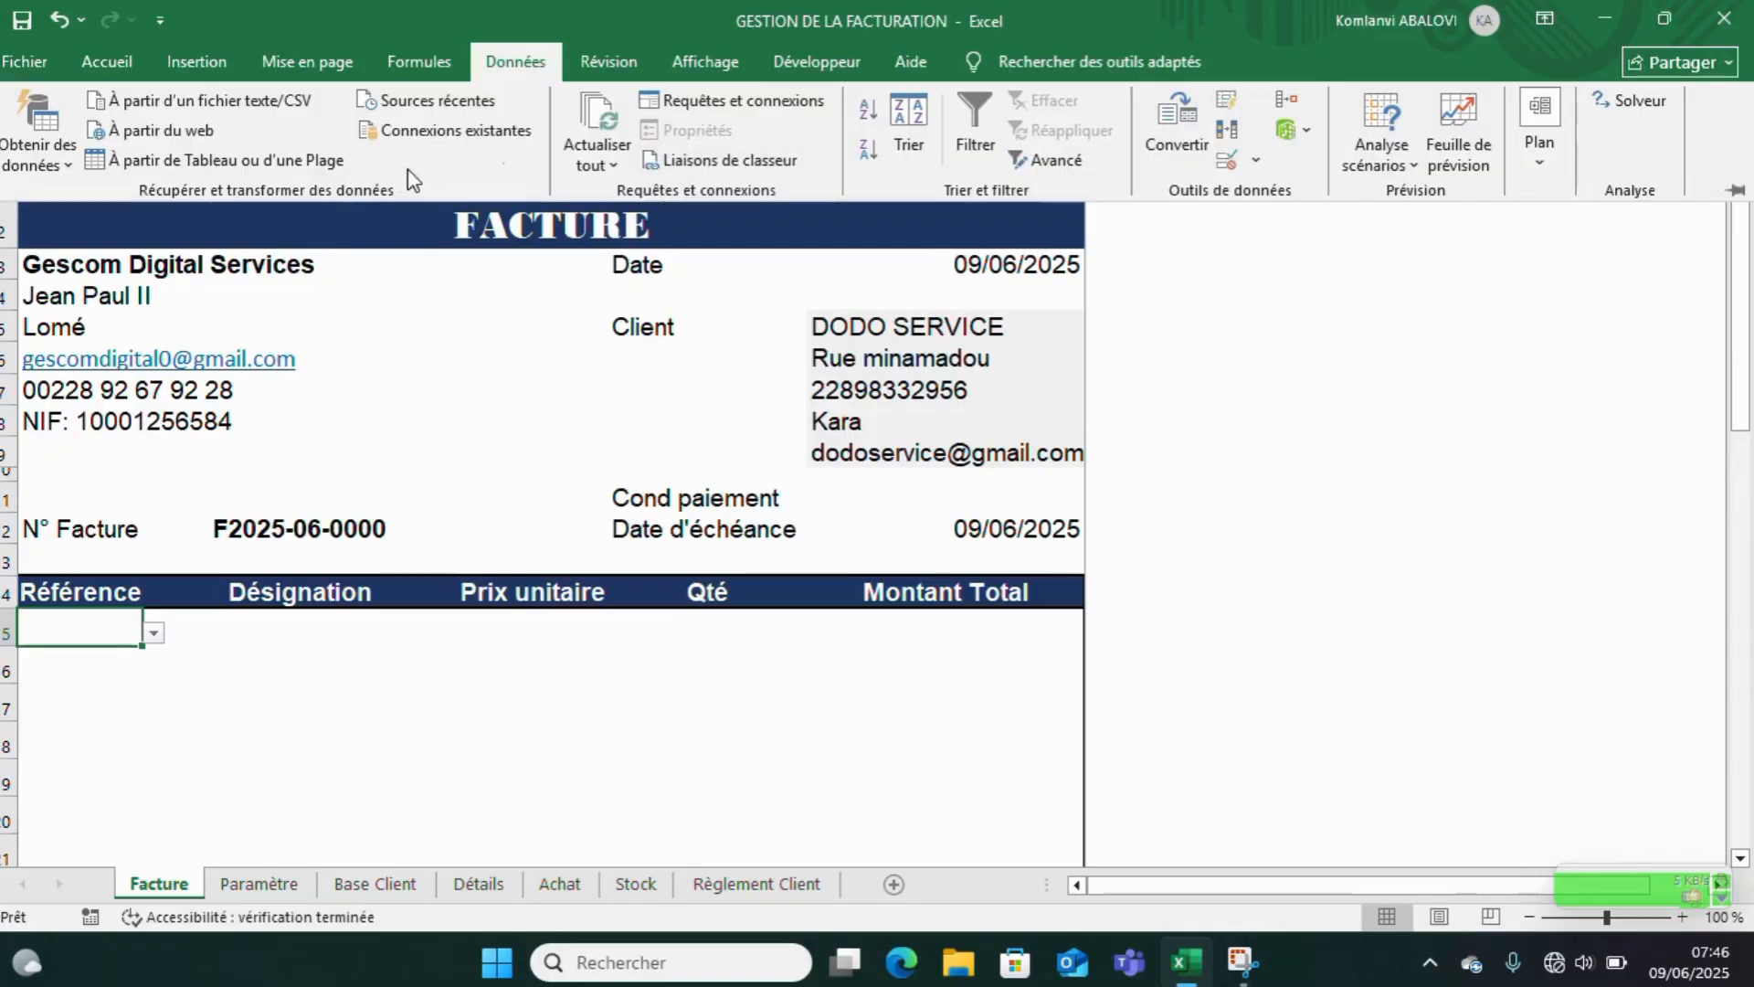
left_click(1255, 161)
left_click(1291, 196)
left_click(710, 438)
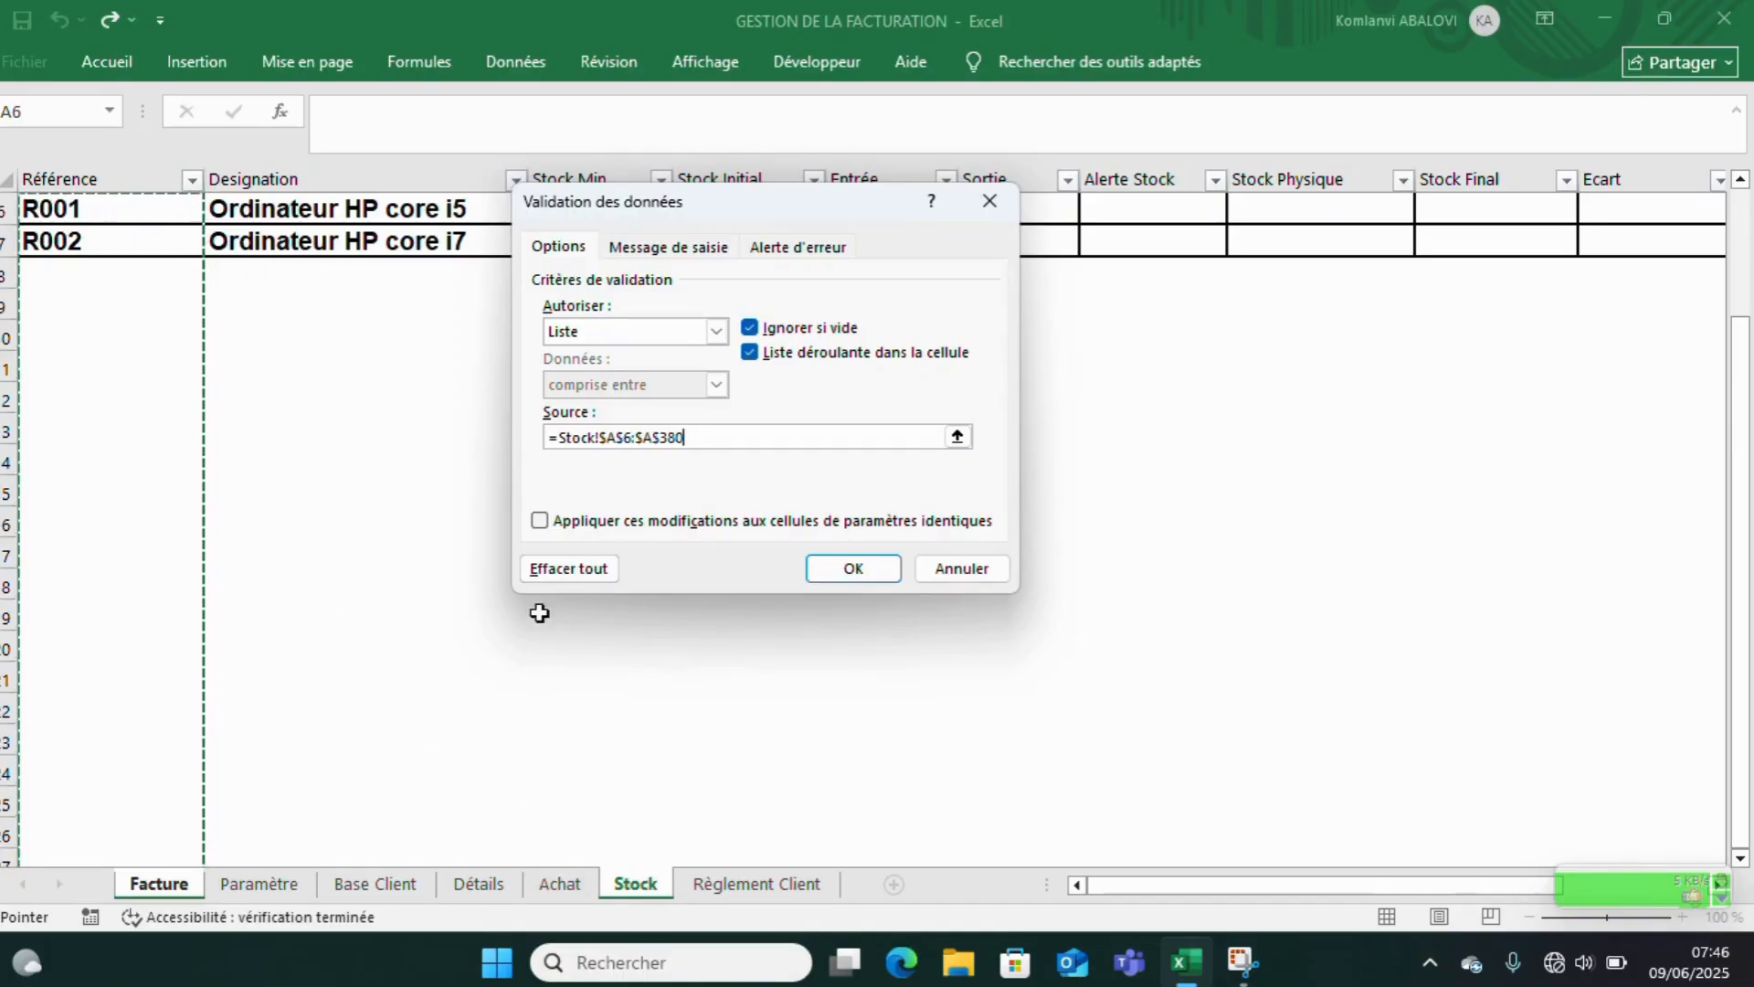
scroll(161, 427, "up", 2)
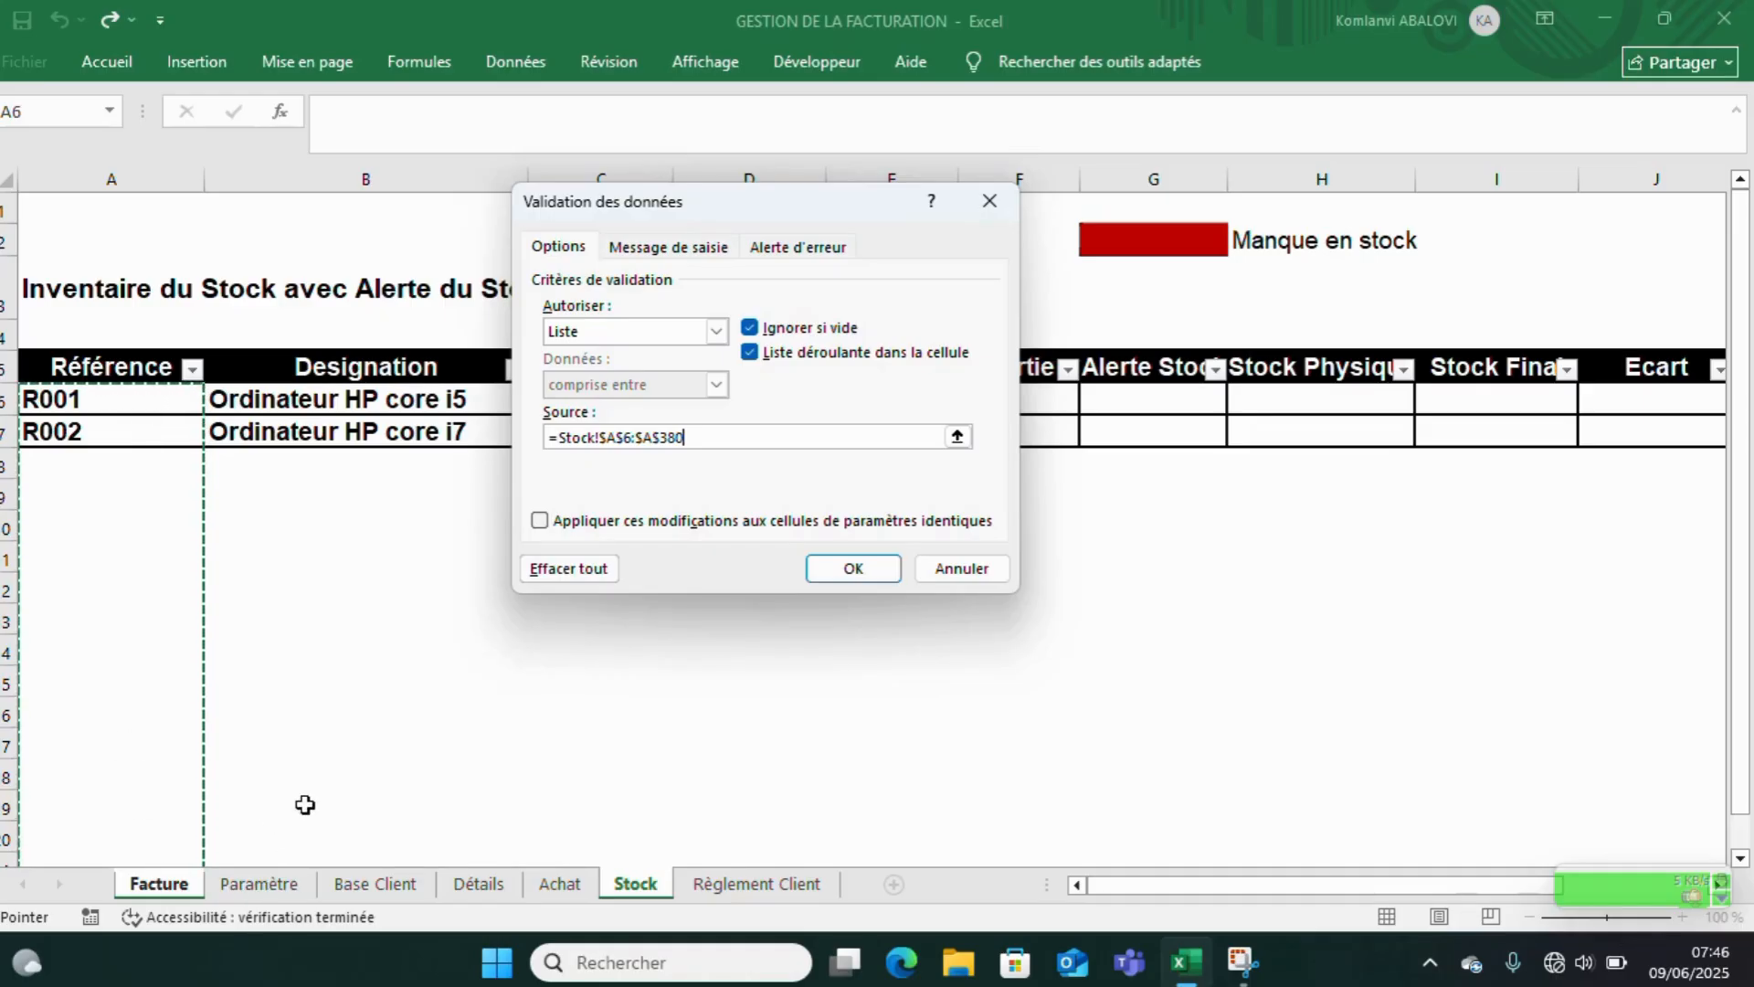
left_click(854, 569)
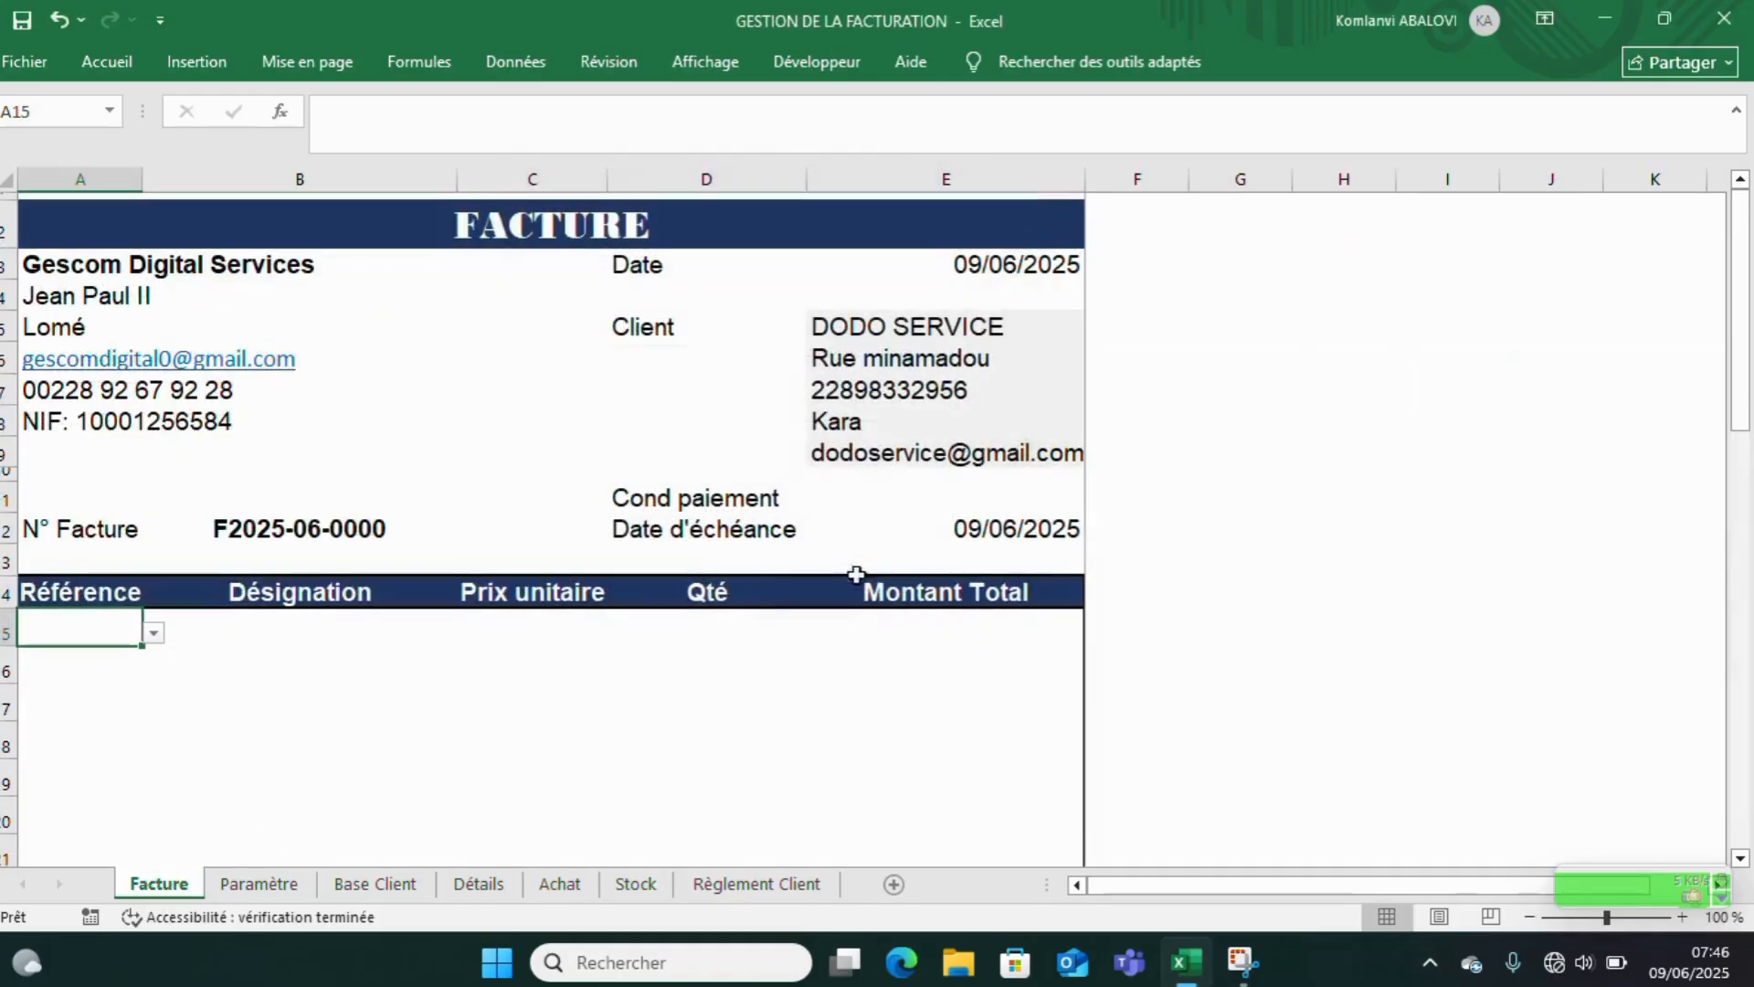
left_click(154, 636)
key("Escape")
- Start a RECHERCHEV formula in the Désignation cell B15 of the Facture sheet with A15 as the lookup value
left_click(254, 635)
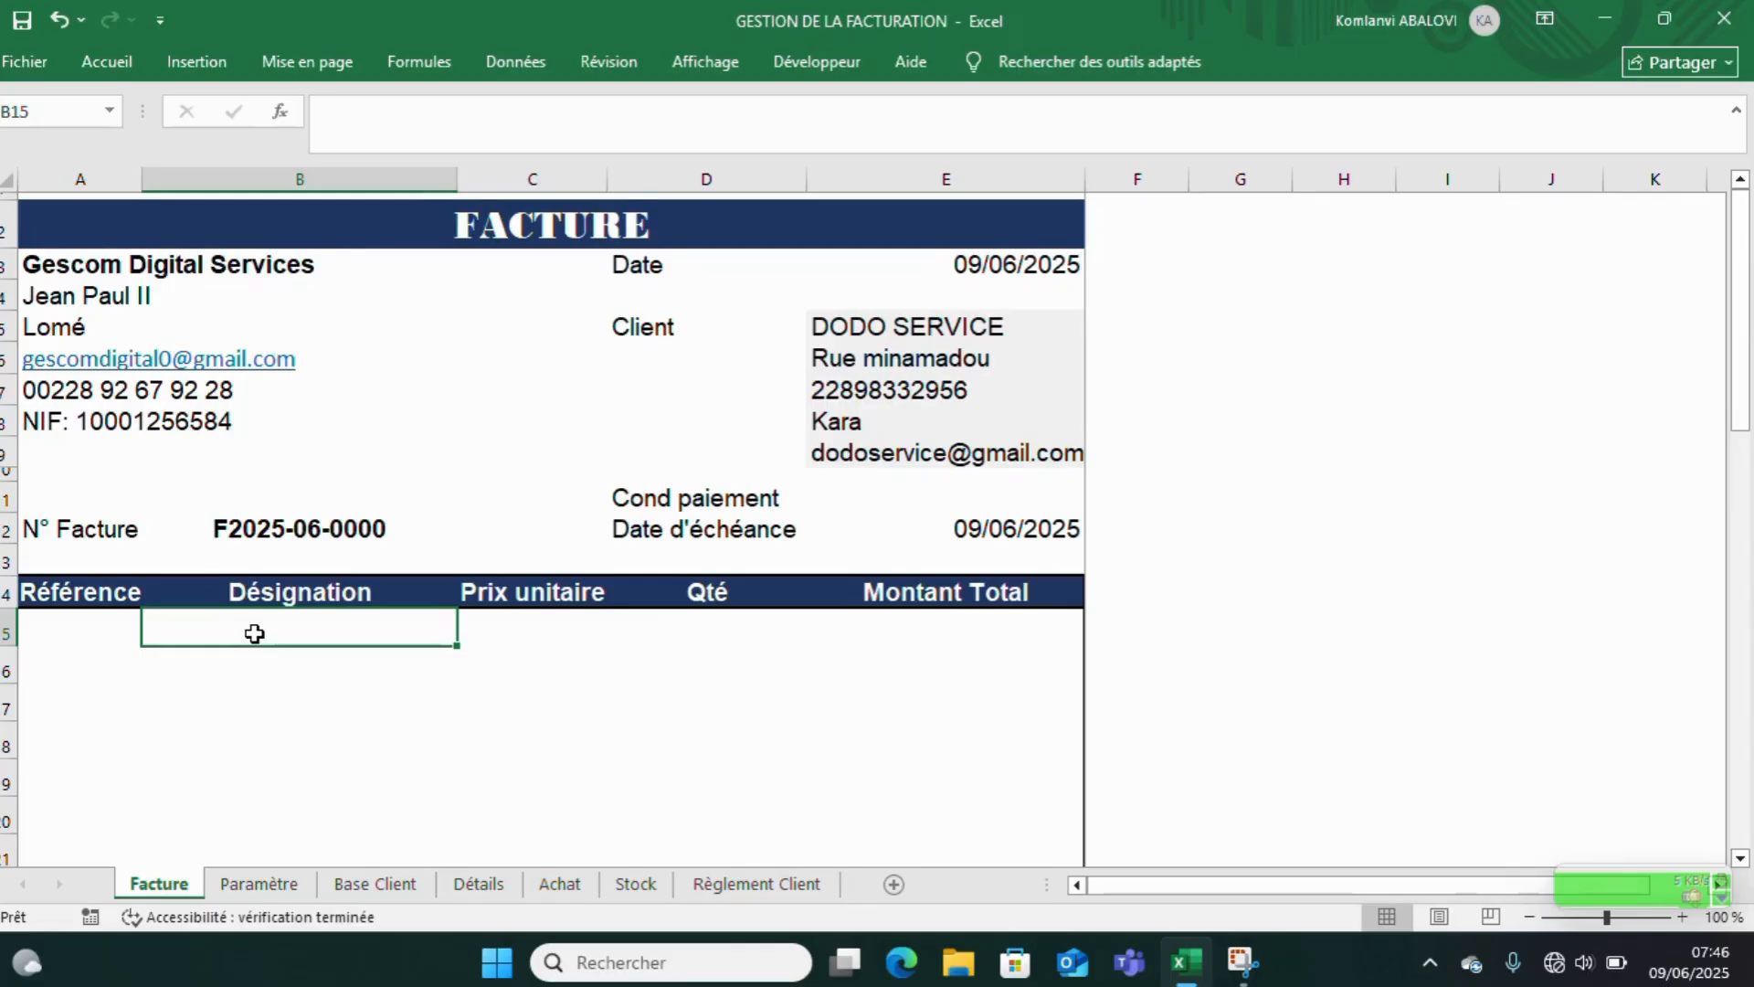
double_click(254, 634)
type("=r")
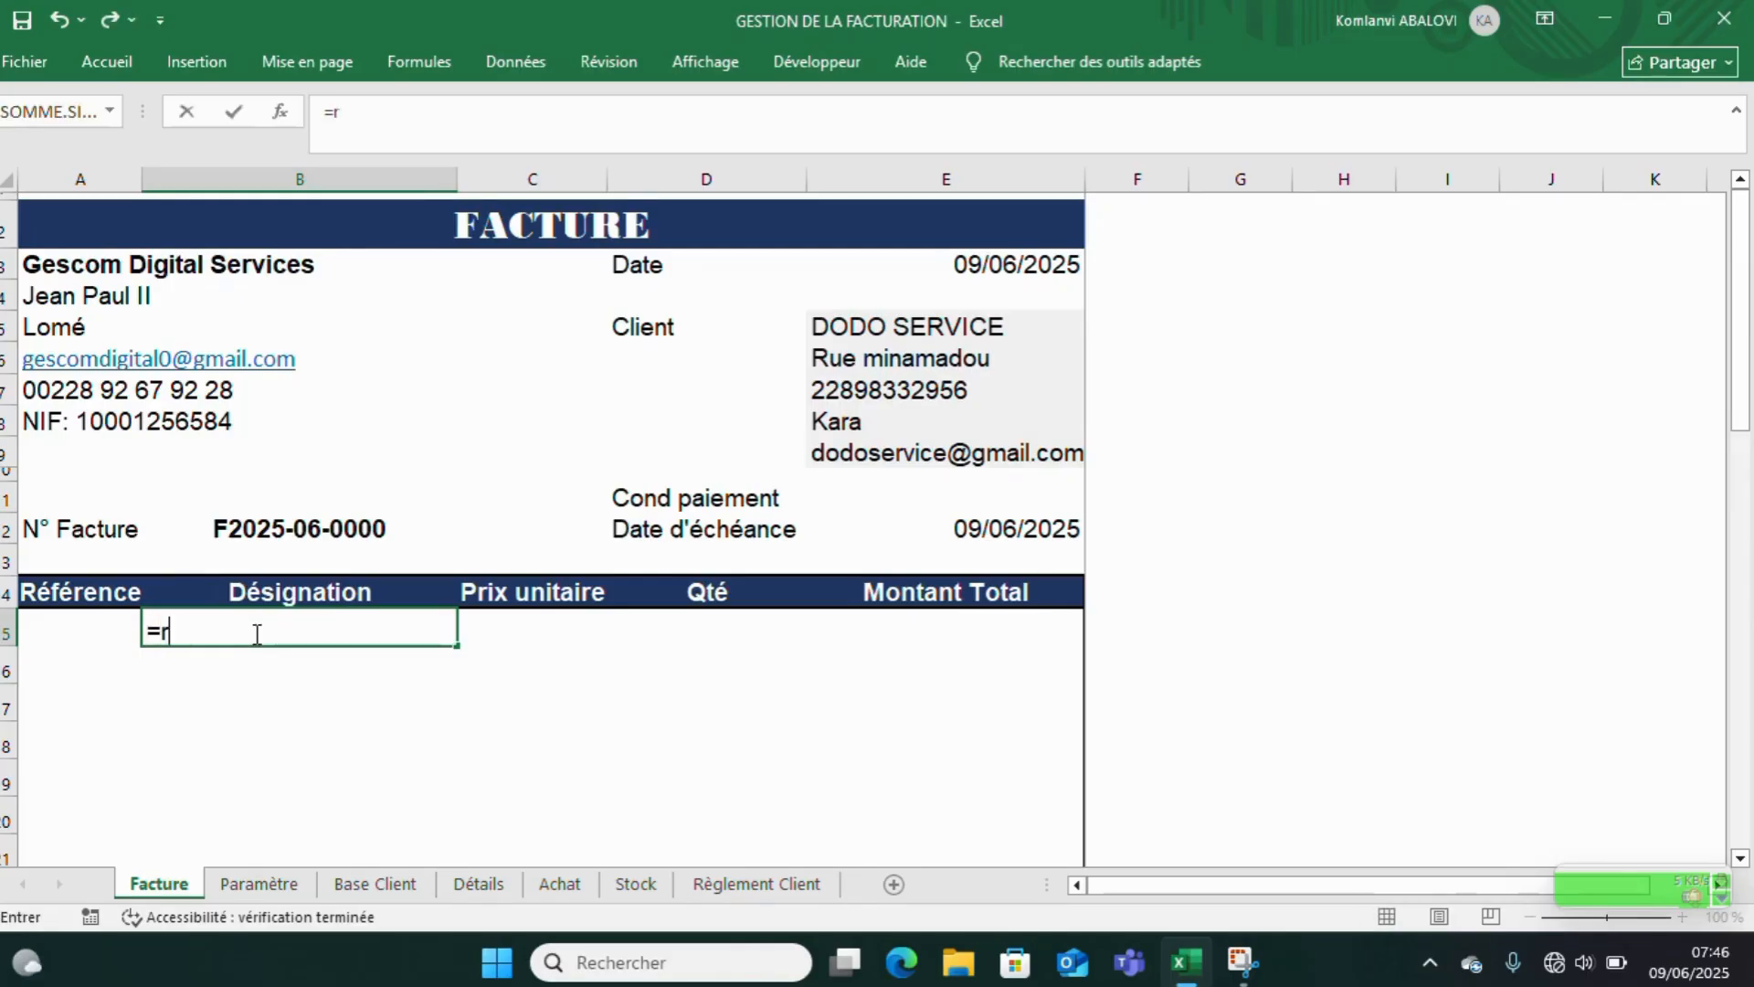
type("ech")
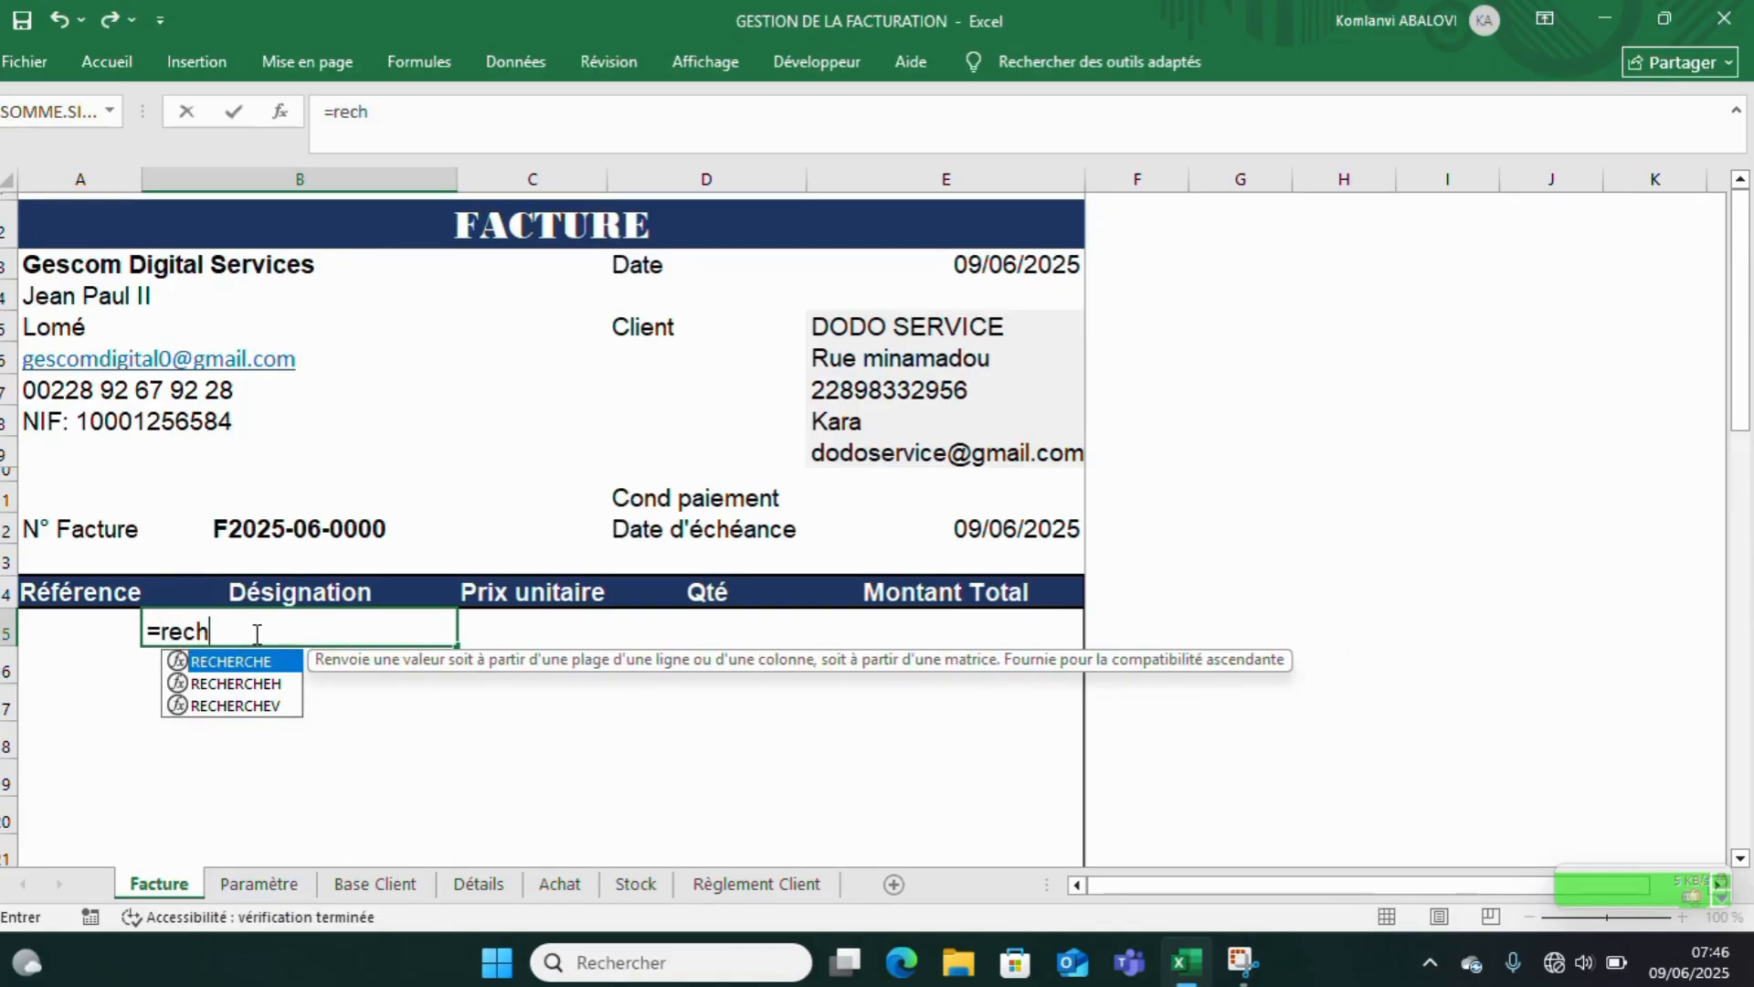
double_click(203, 706)
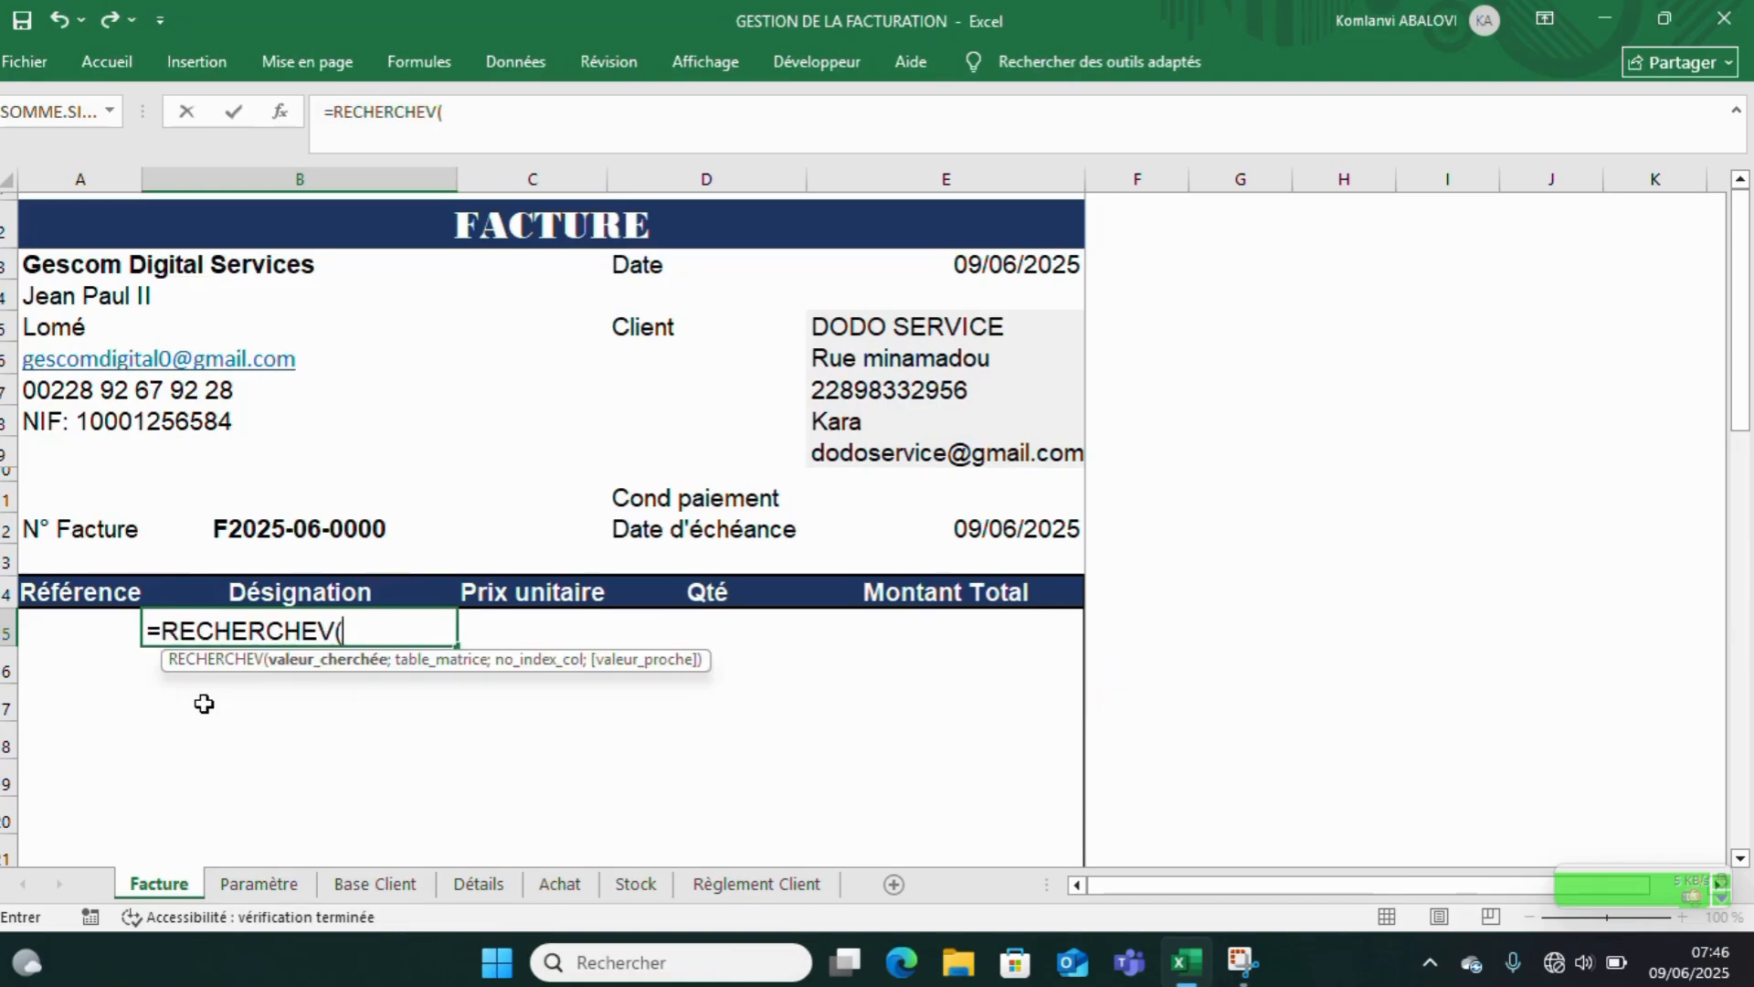
left_click(80, 628)
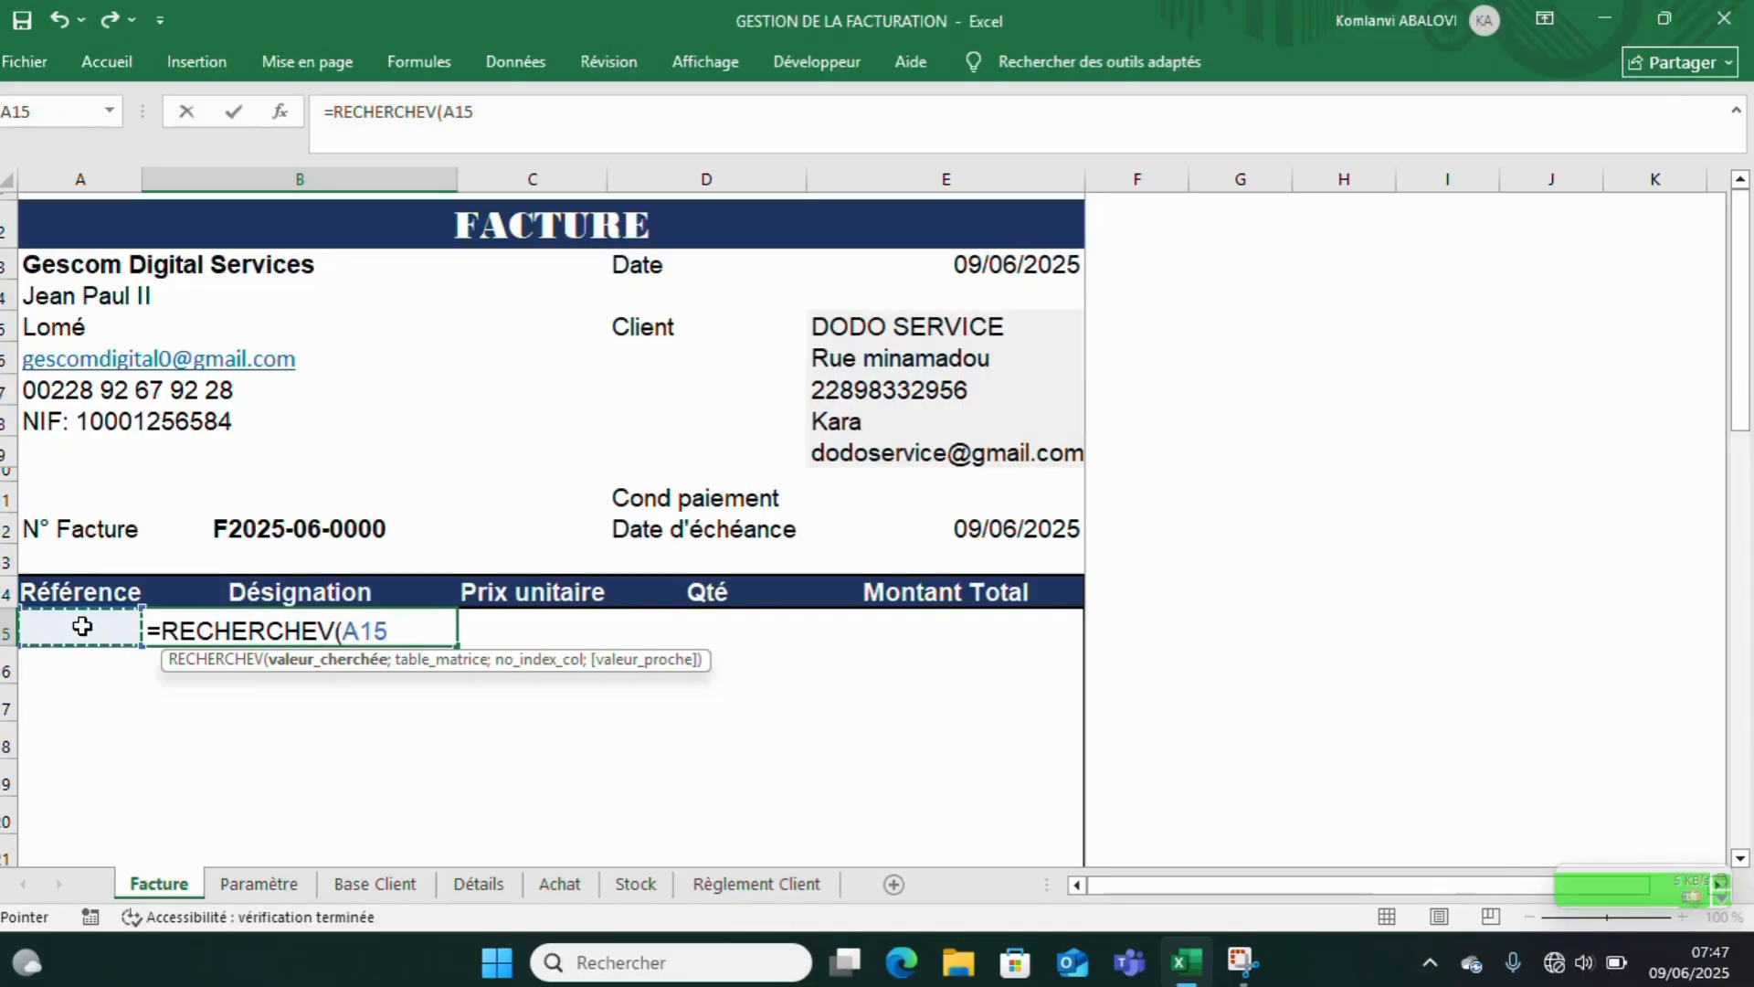
type(";")
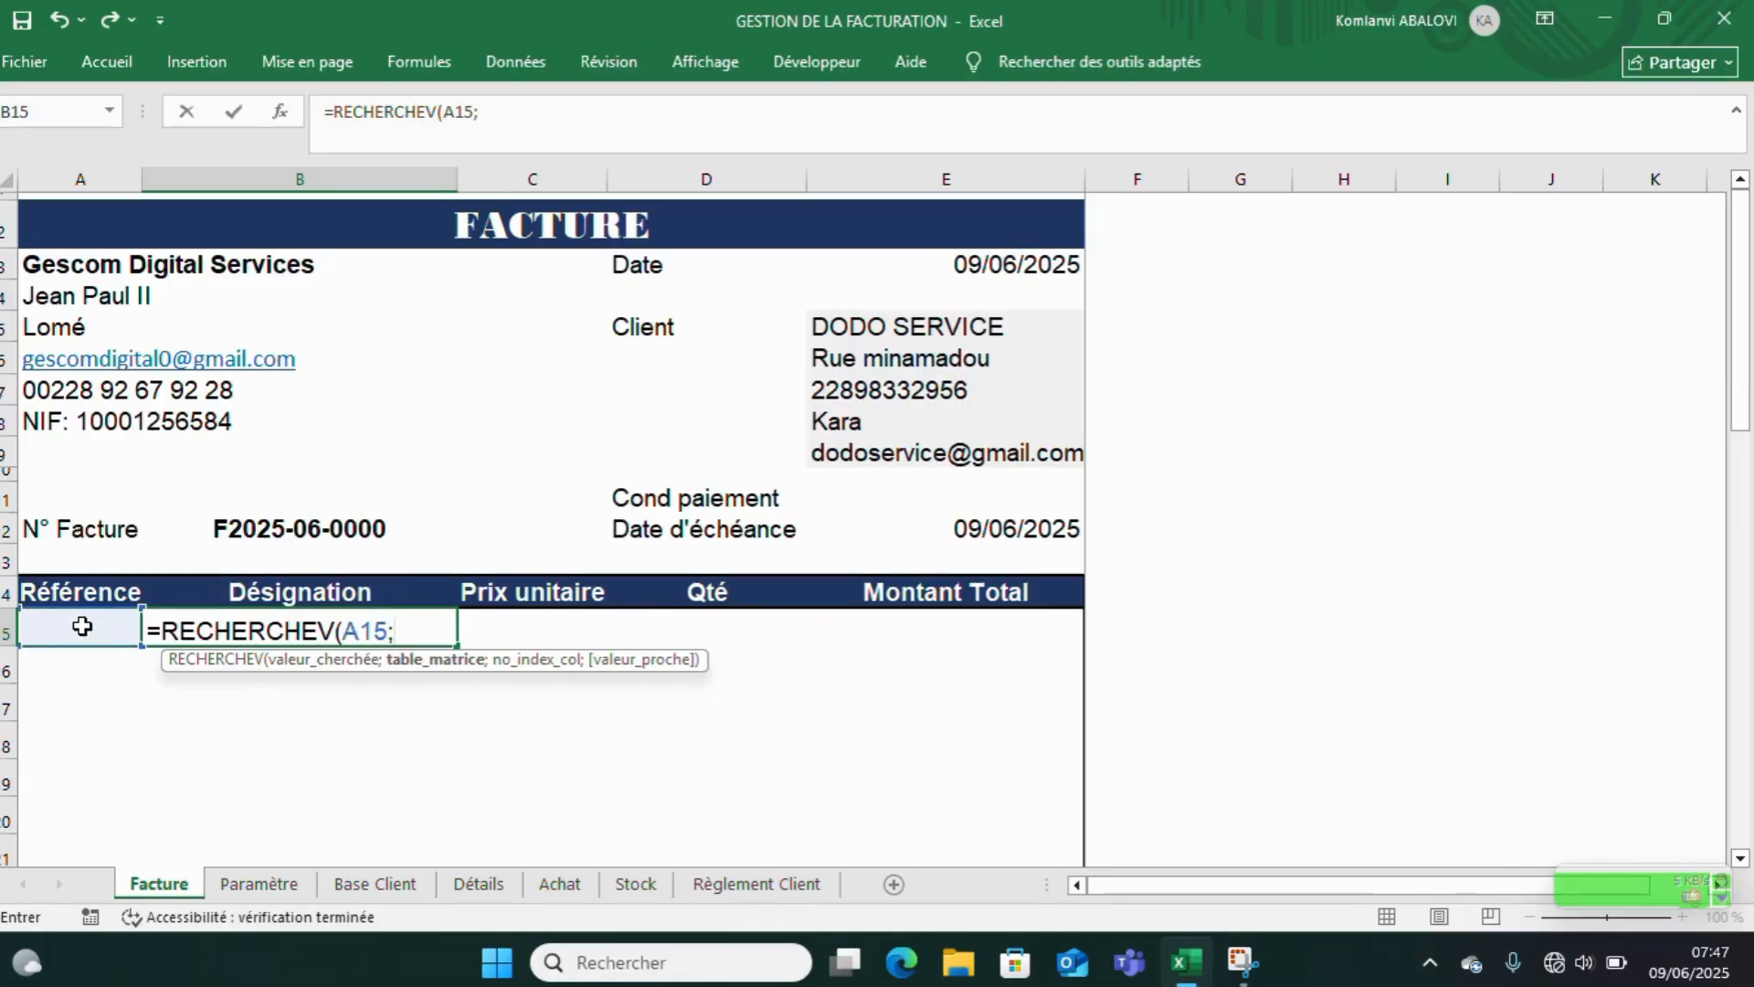
- Complete the B15 lookup with table Stock!A:M, column index 2 and exact match FAUX
left_click(635, 884)
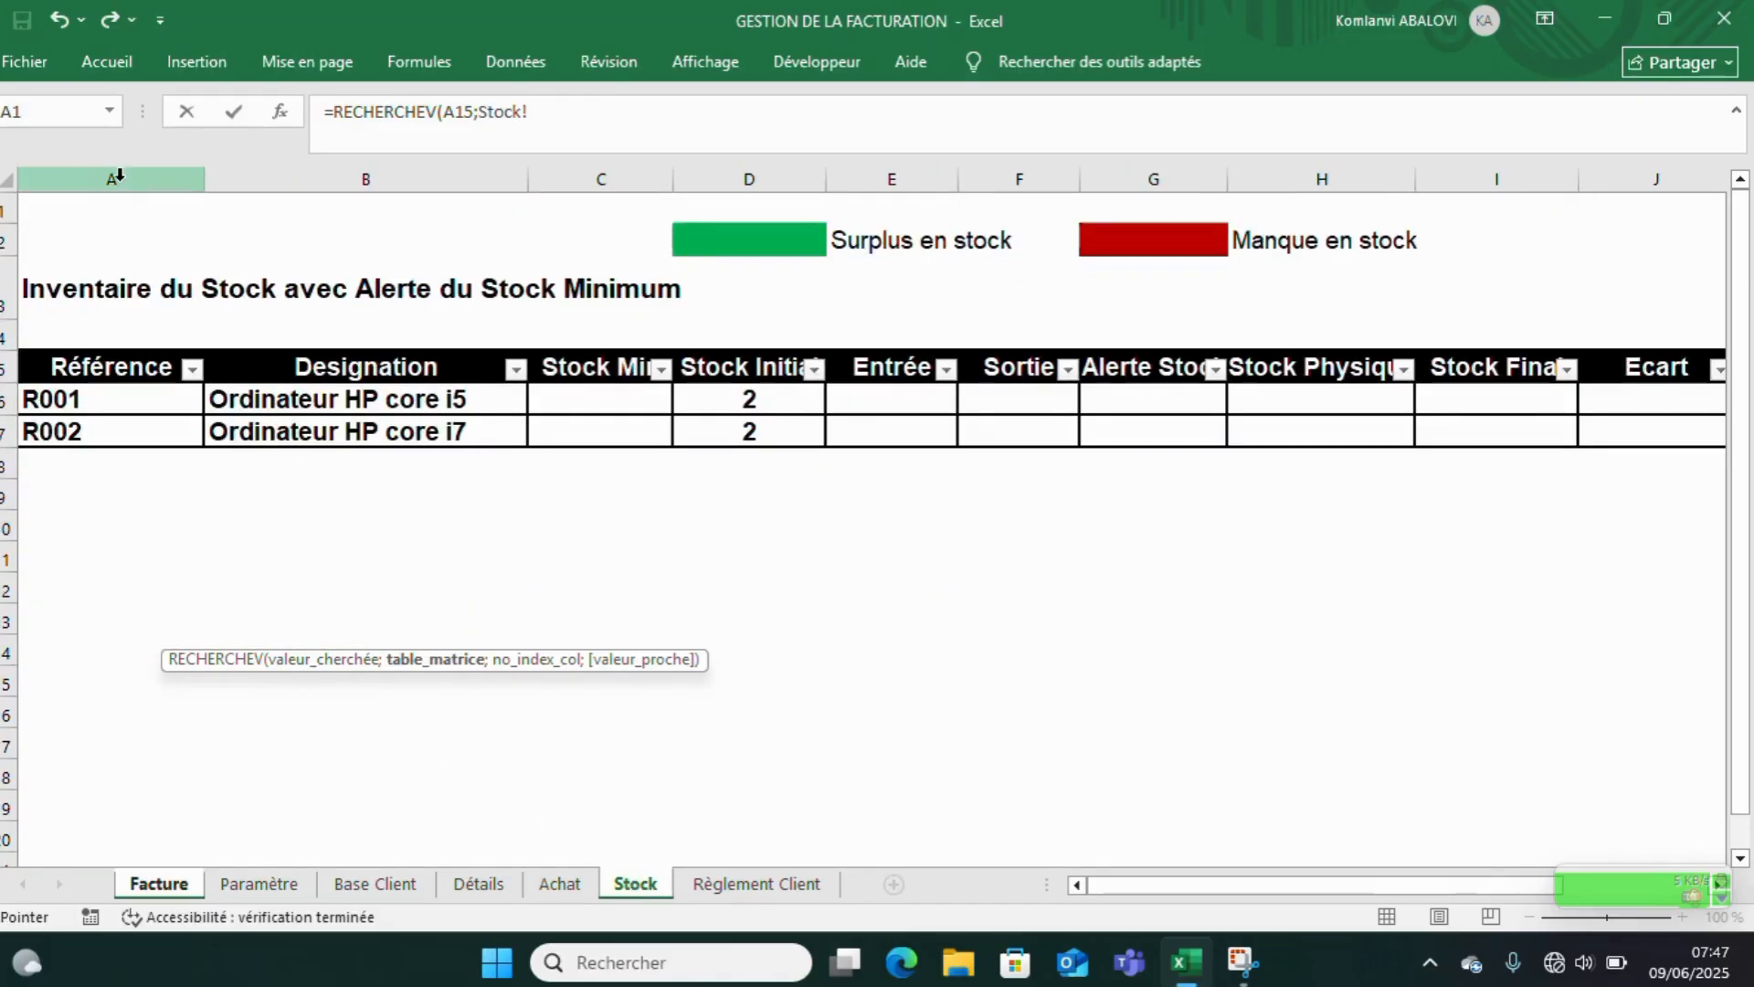
left_click_drag(119, 180, 1449, 295)
left_click_drag(1261, 885, 1096, 911)
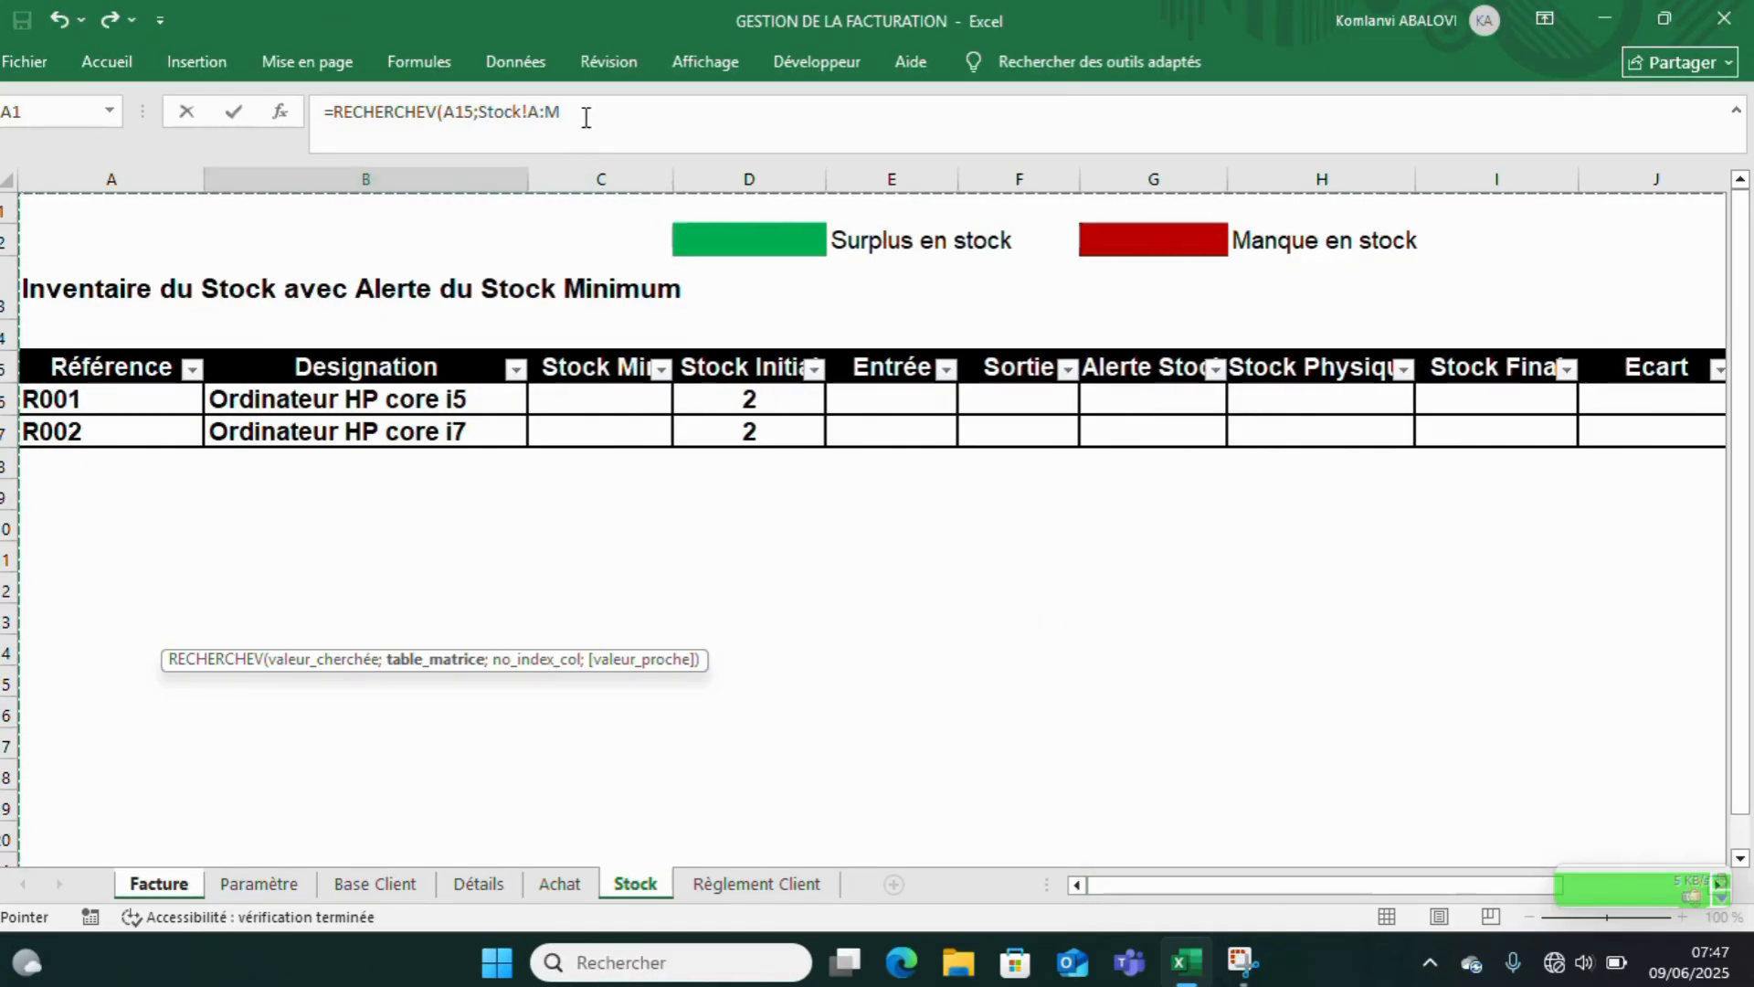
type(";2")
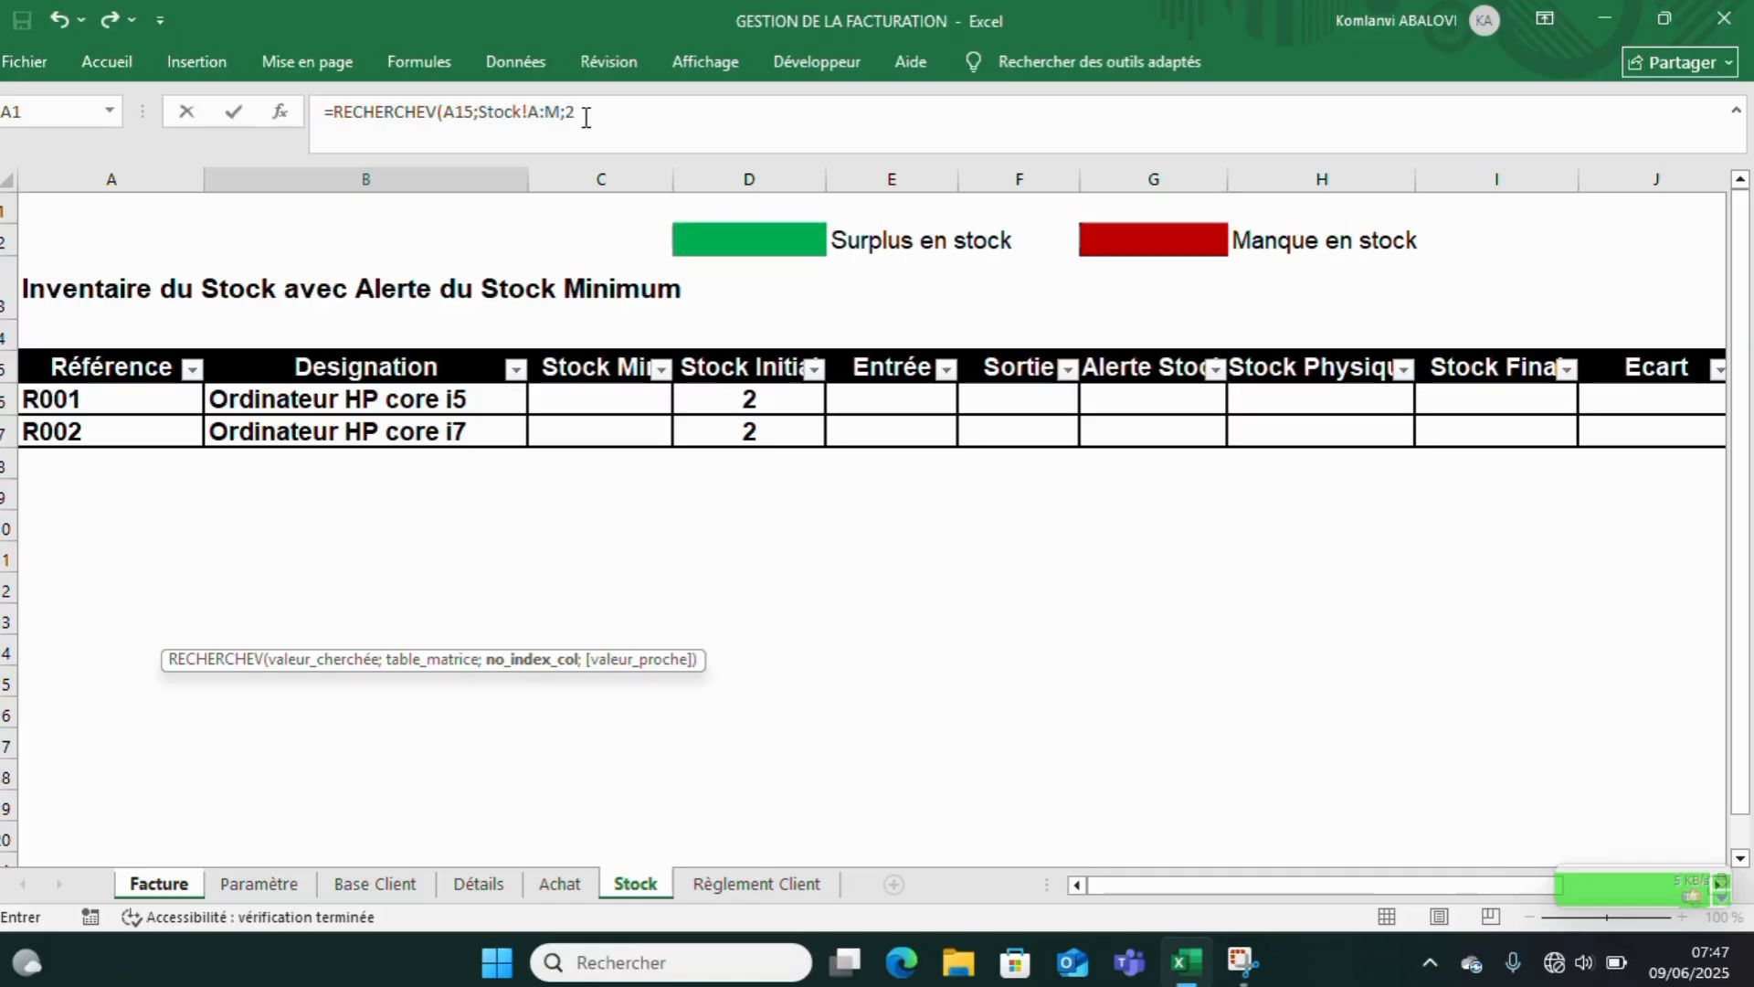
type(";")
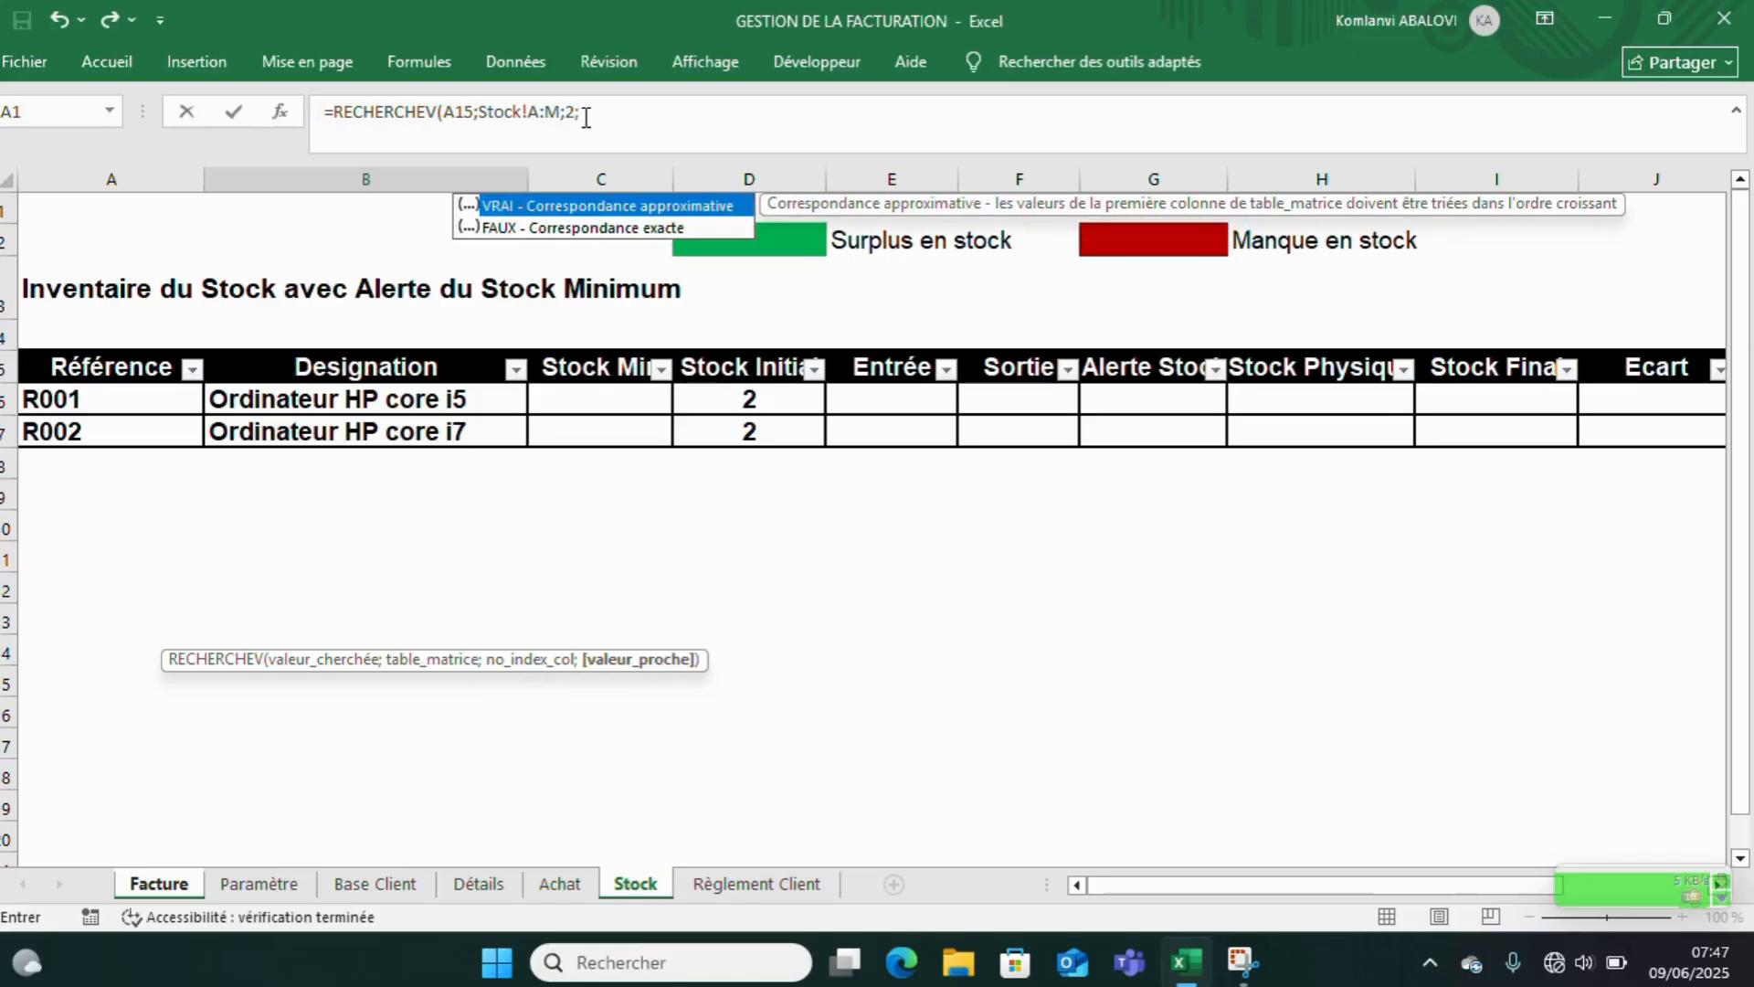
double_click(526, 230)
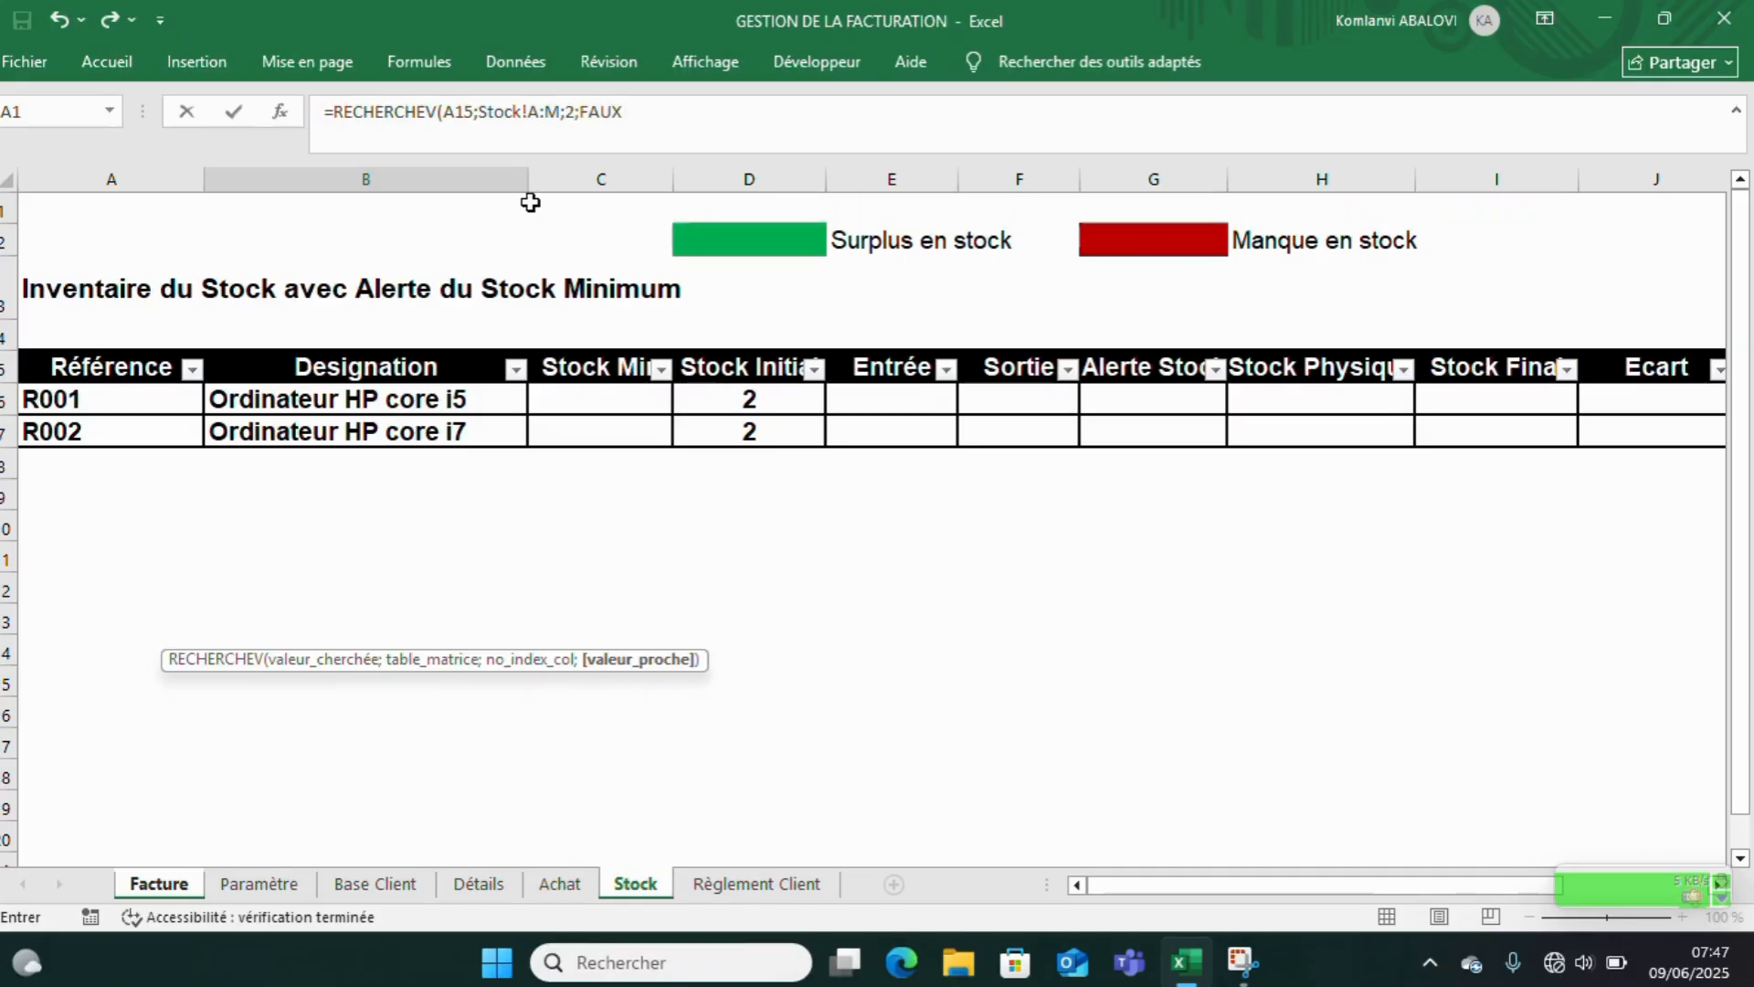
key("Return")
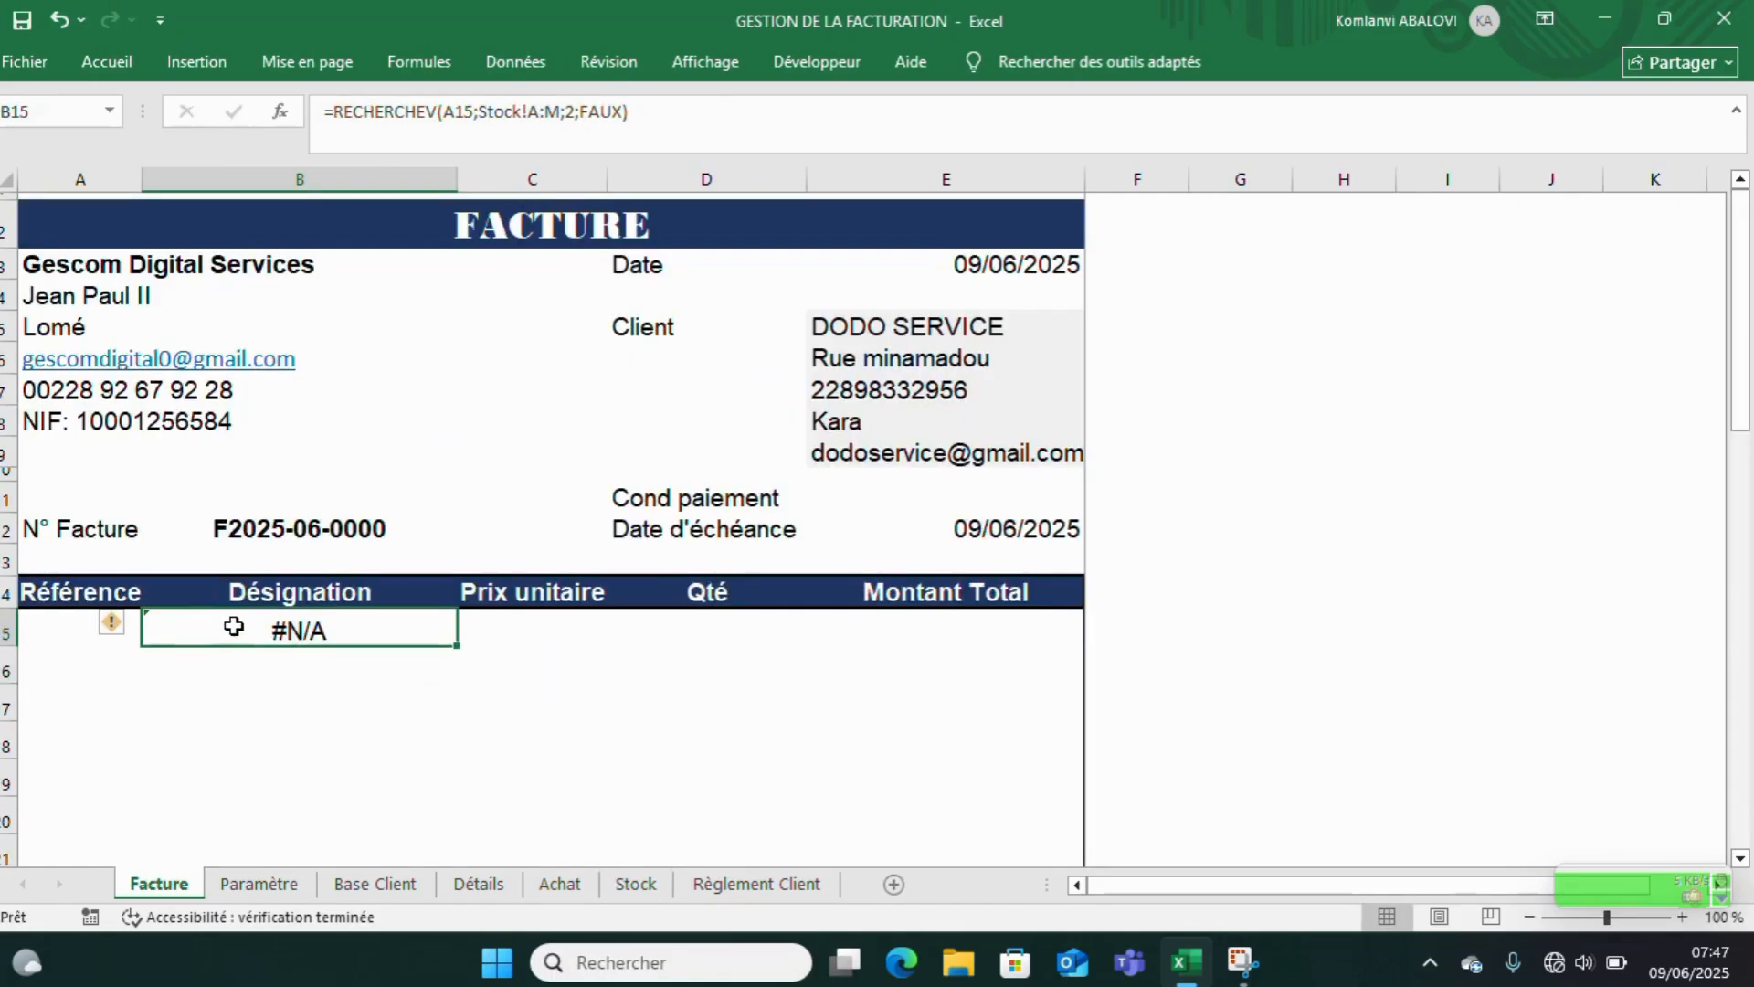
- Wrap the Désignation lookup in cell B15 in SIERREUR with an empty string "" as the error value
left_click(335, 111)
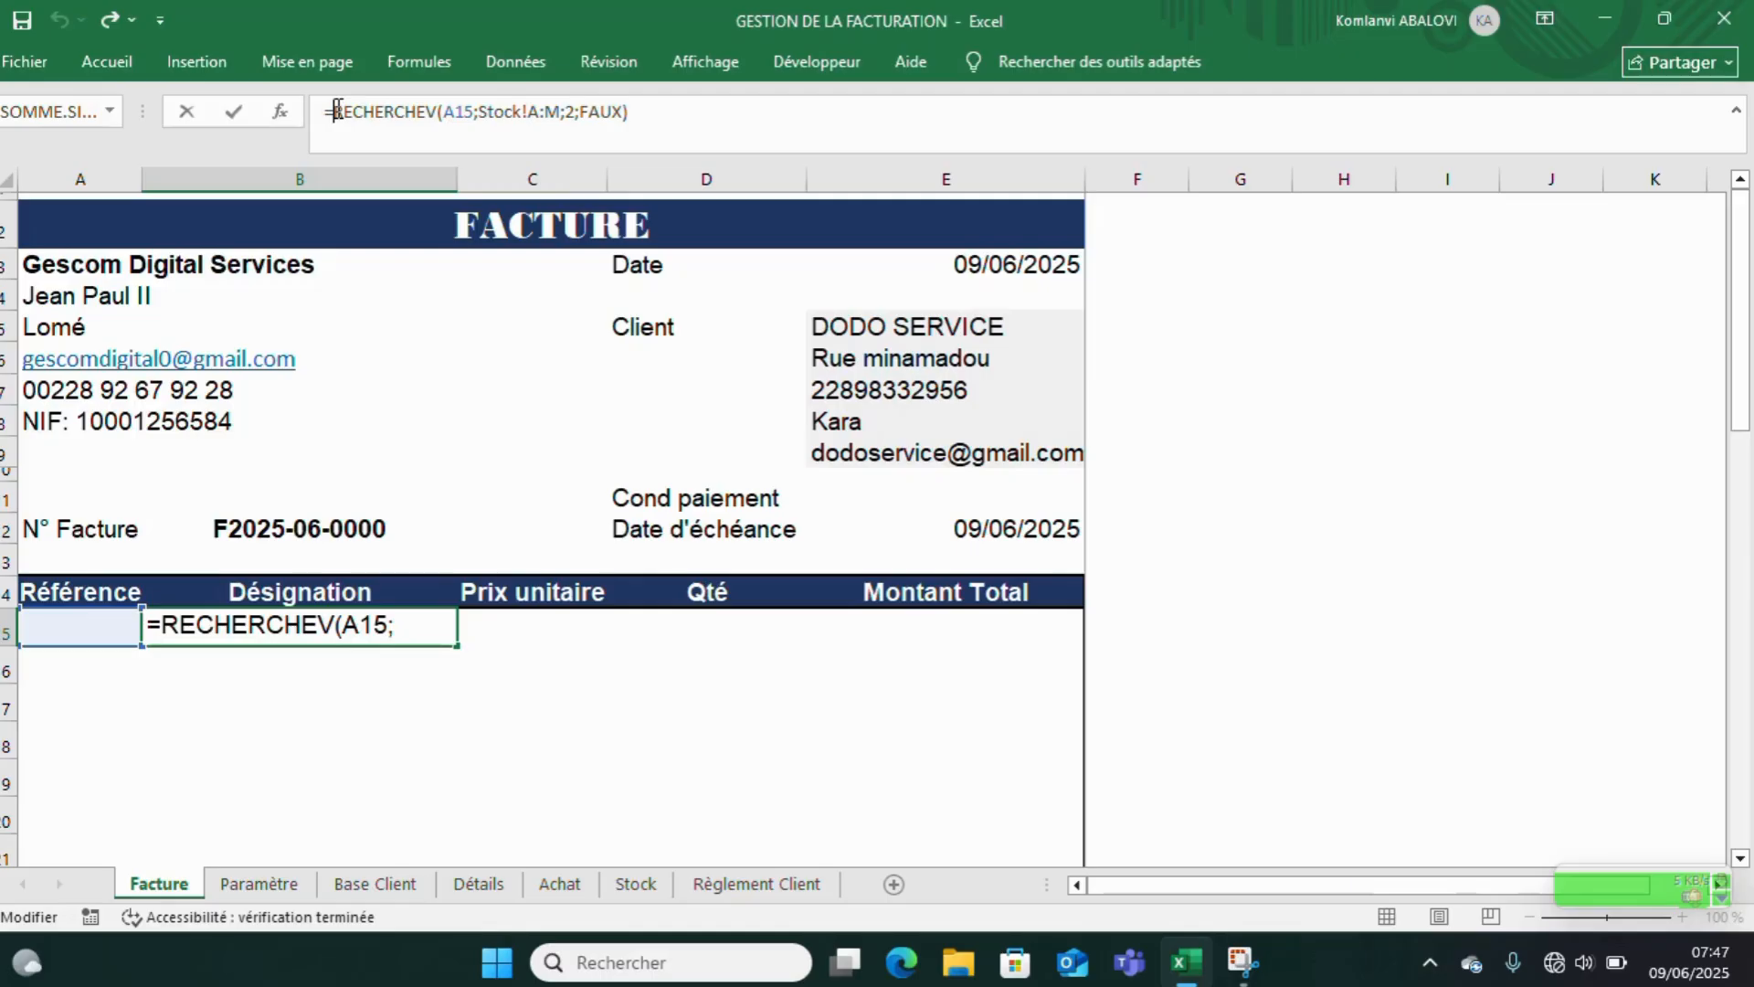
type("sierr")
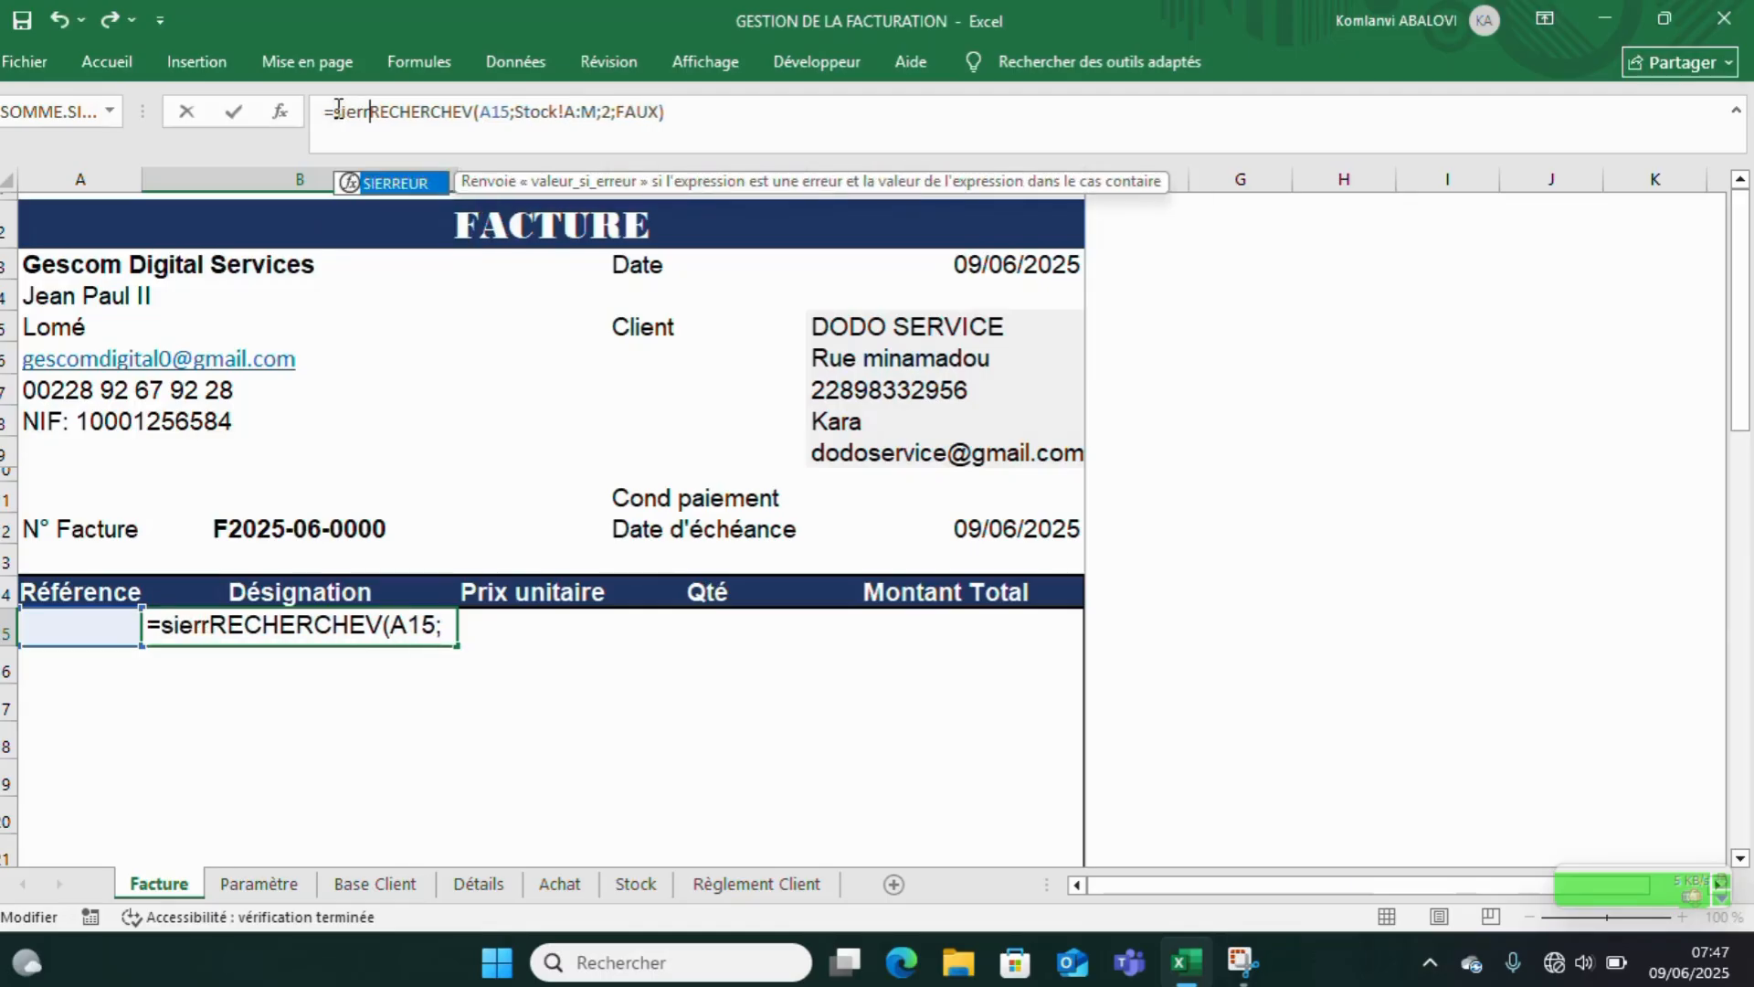
double_click(419, 179)
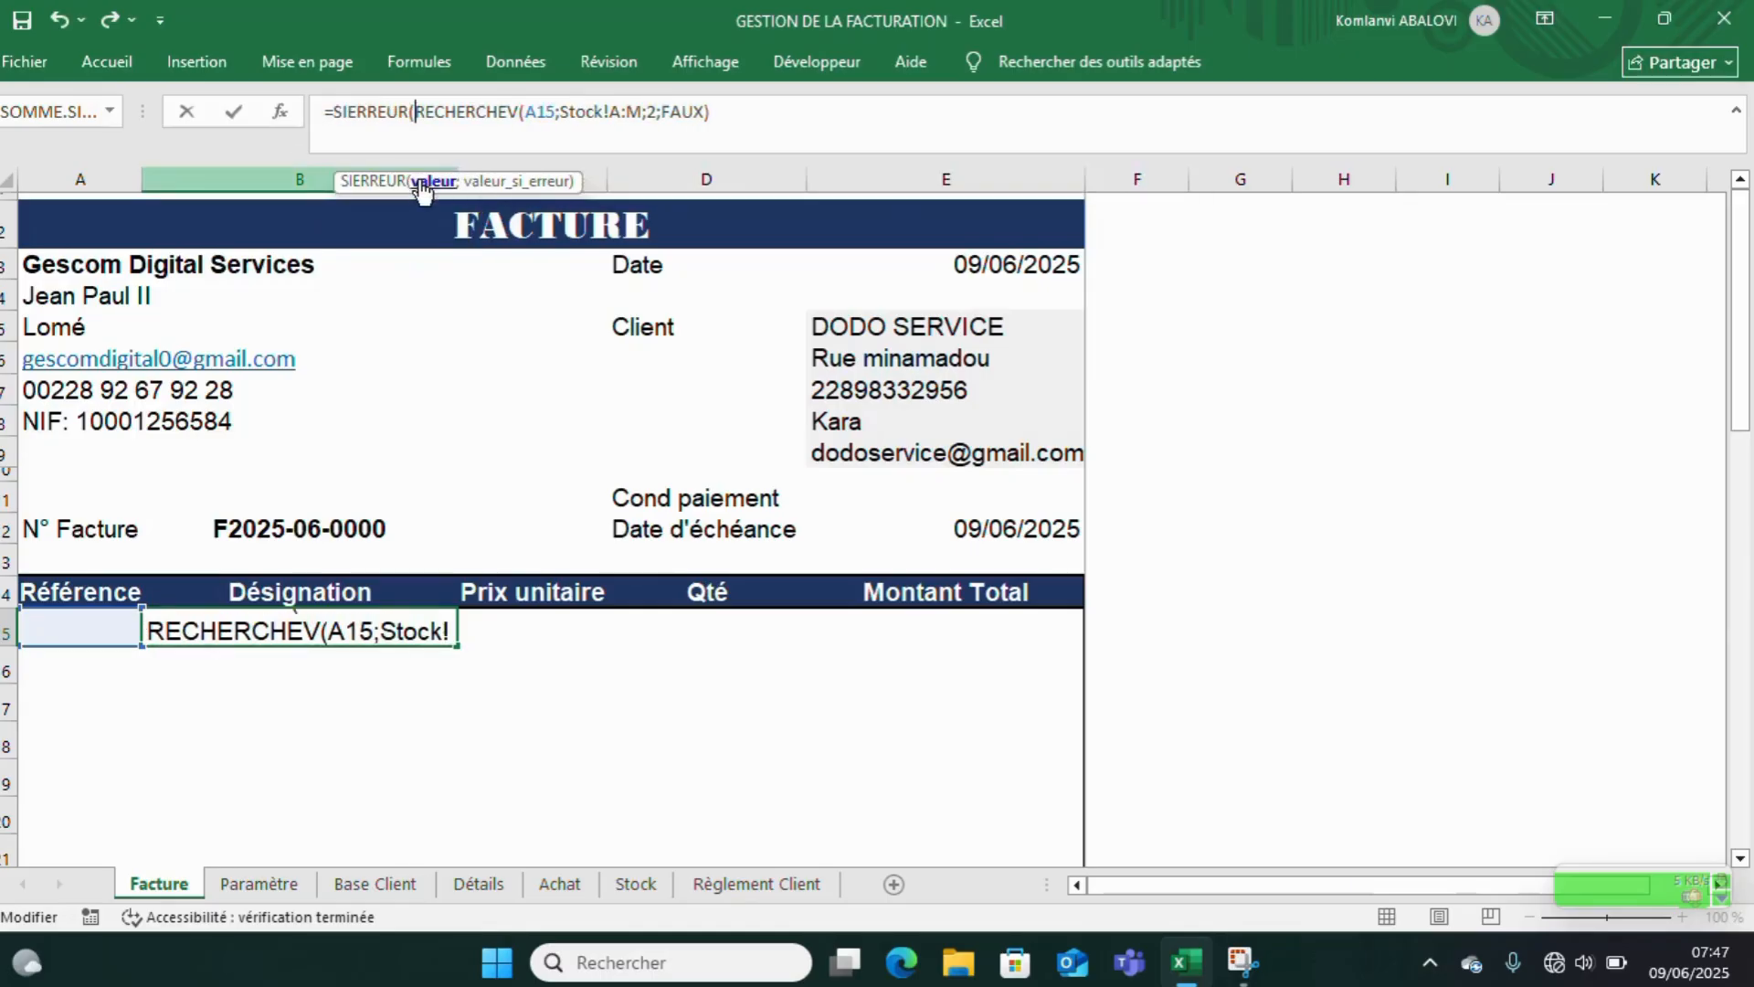
left_click(746, 113)
type(";")
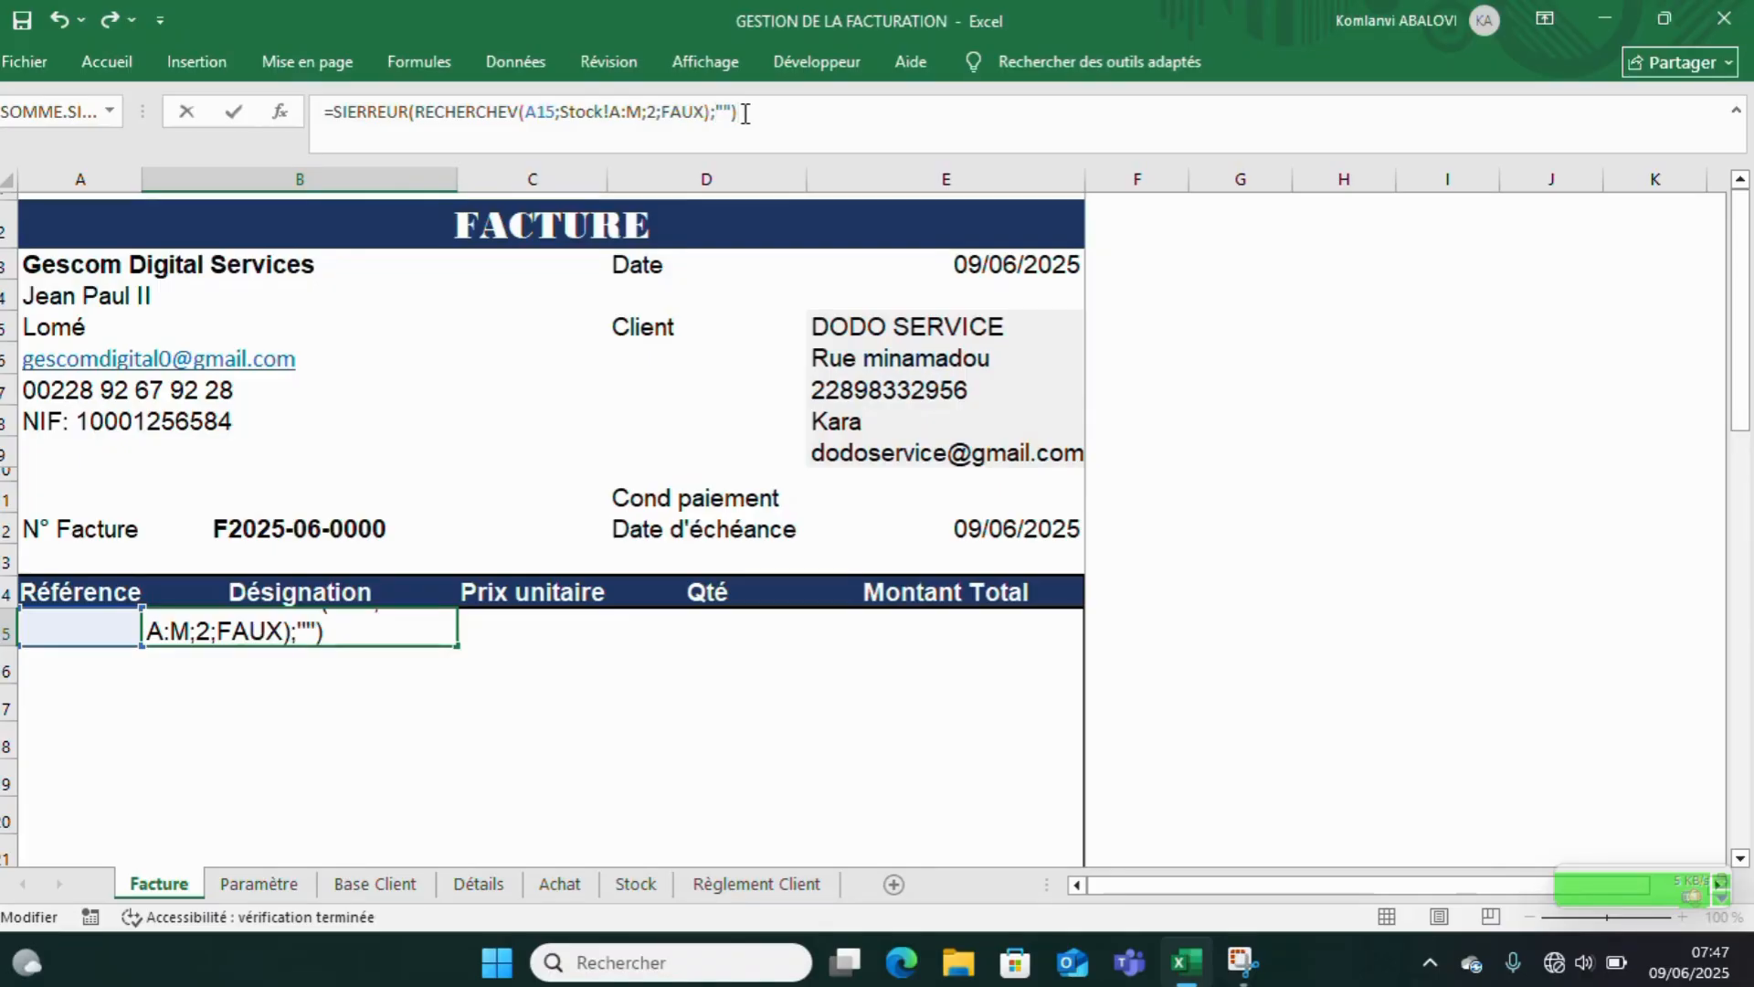
type("\"\")")
key("Return")
- Reuse the SIERREUR/RECHERCHEV formula of Désignation cell B15 in the Prix unitaire cell C15 of the Facture sheet
left_click(567, 635)
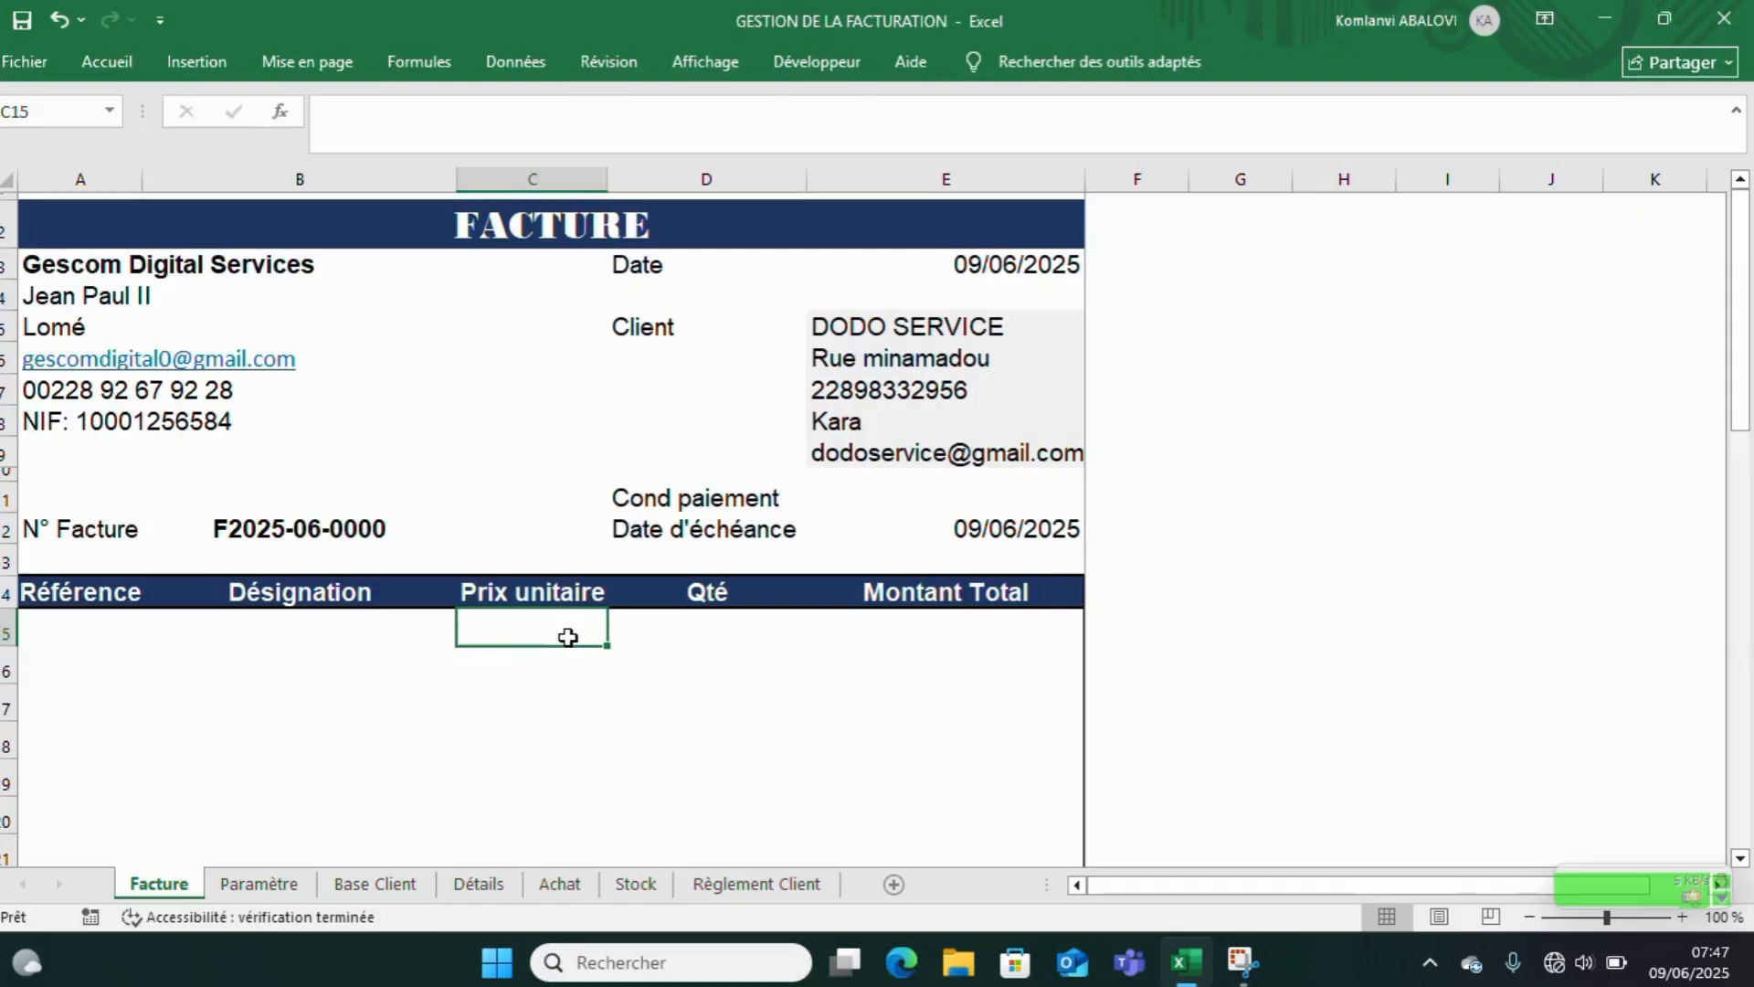
left_click(426, 629)
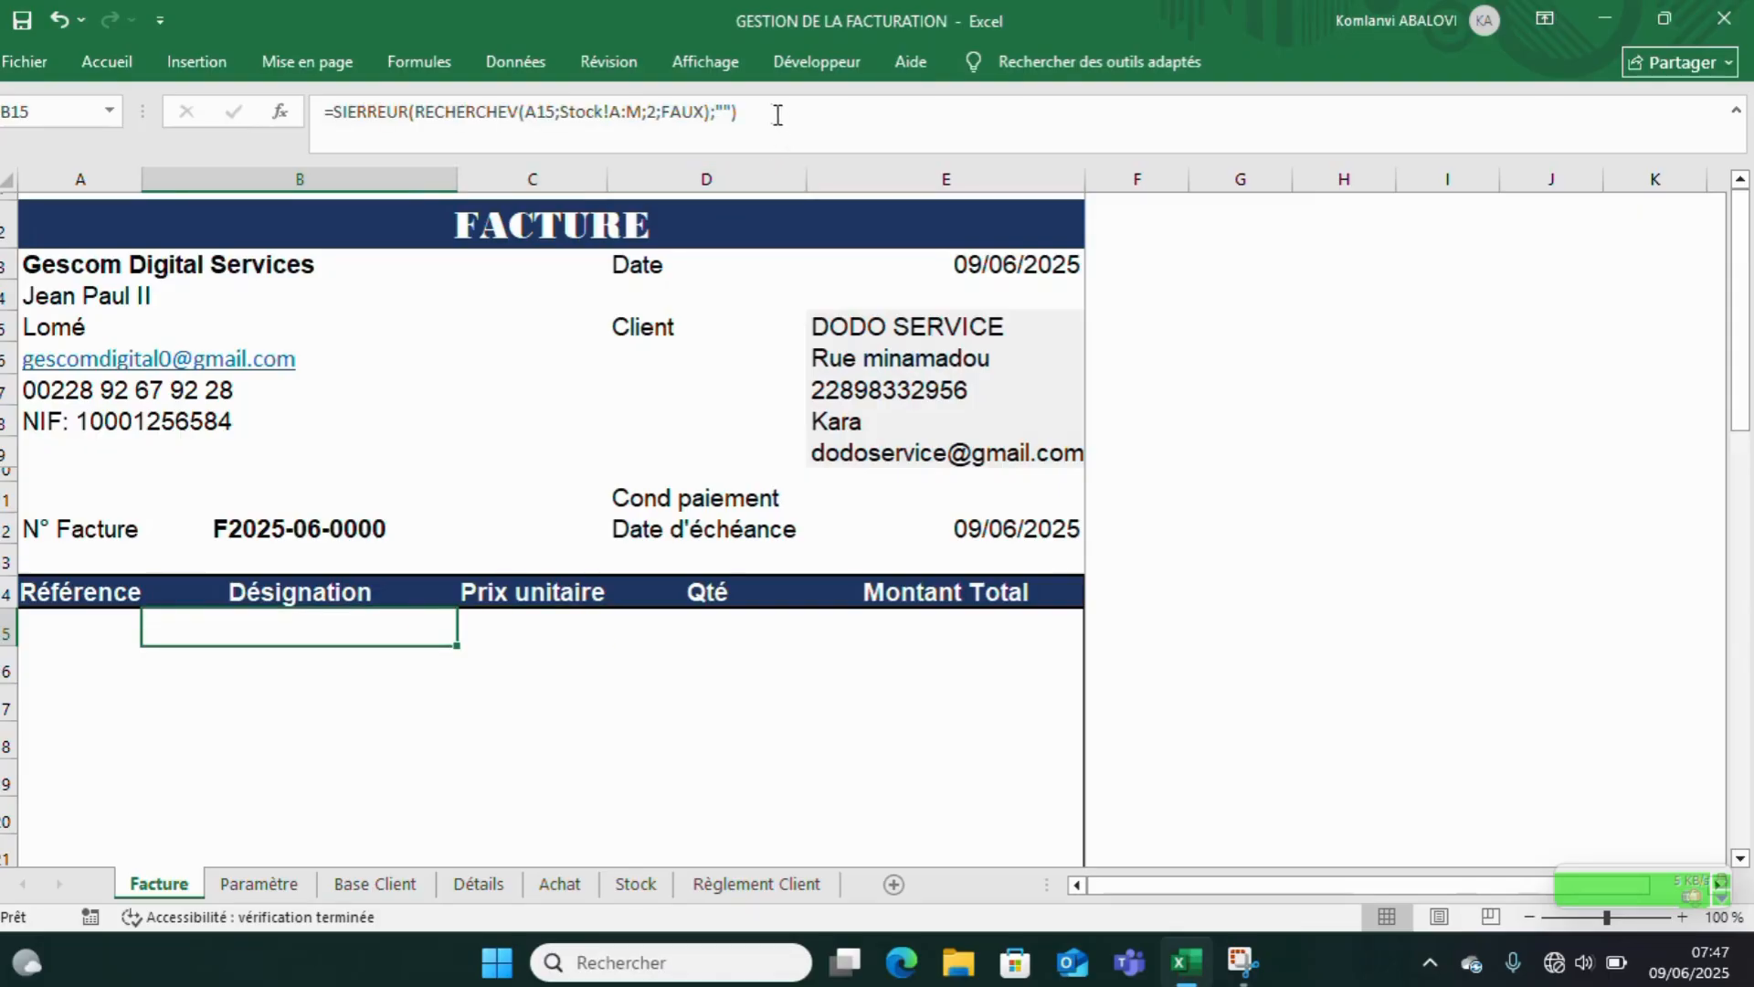
left_click_drag(743, 107, 334, 111)
right_click(351, 109)
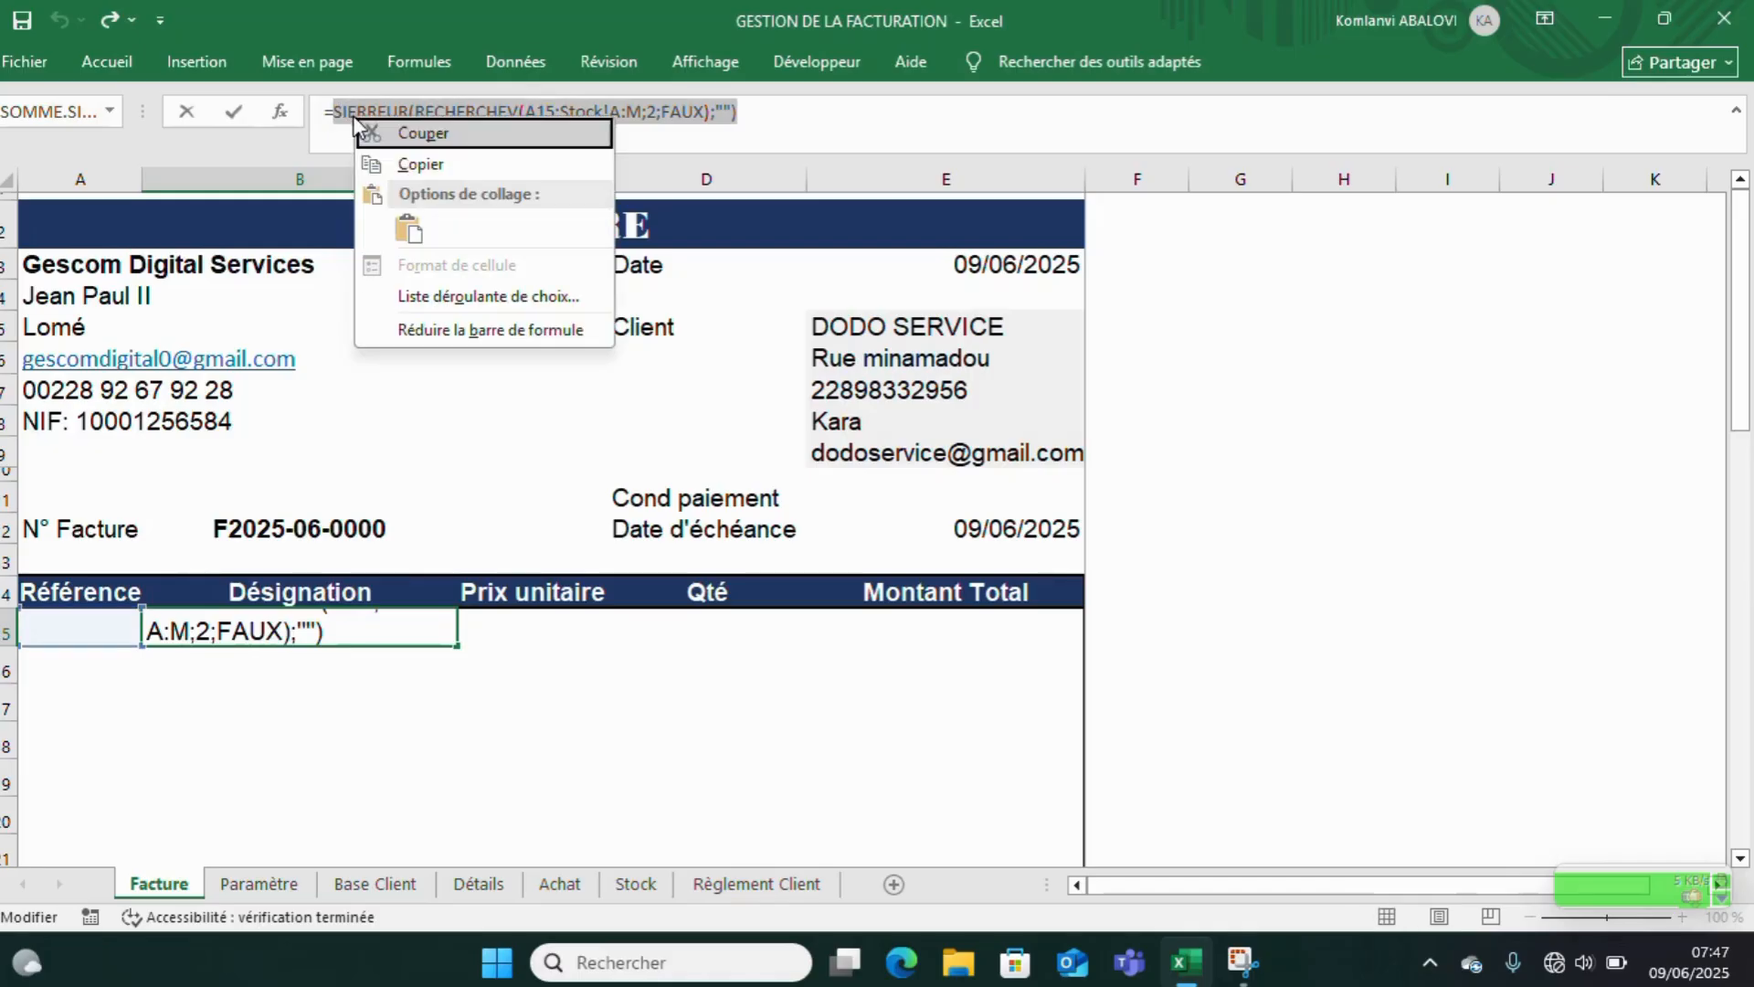
left_click(393, 164)
key("Return")
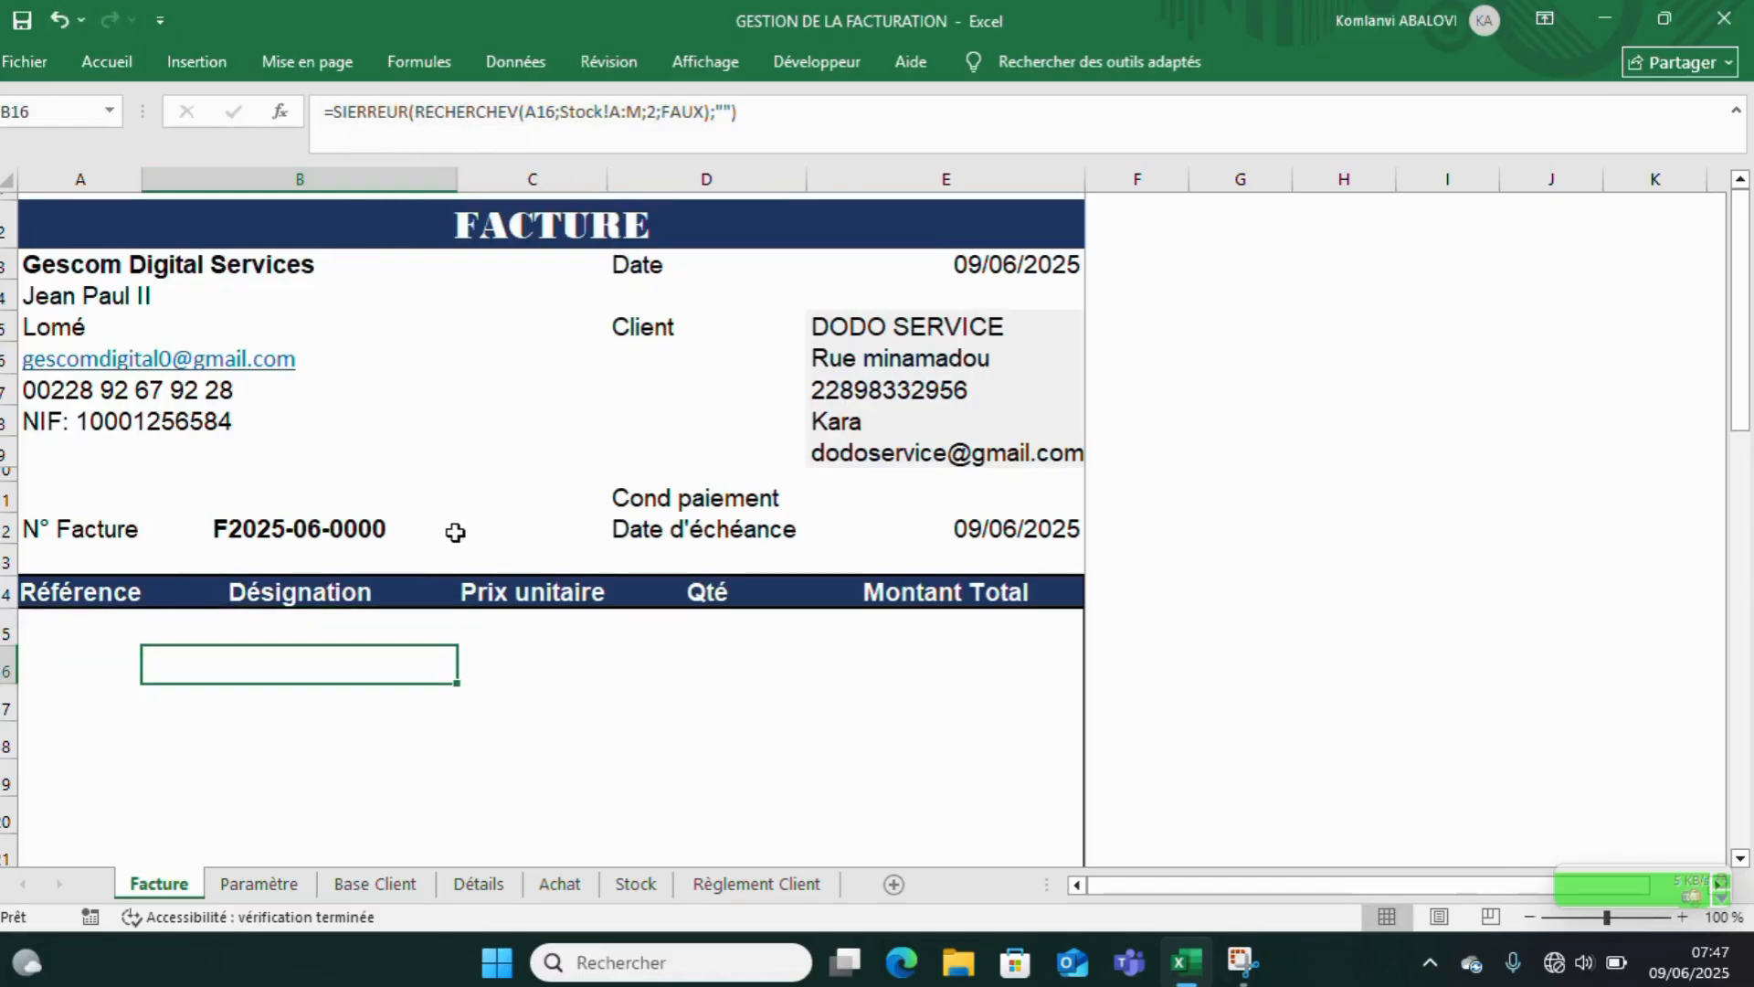
left_click(494, 614)
type("=")
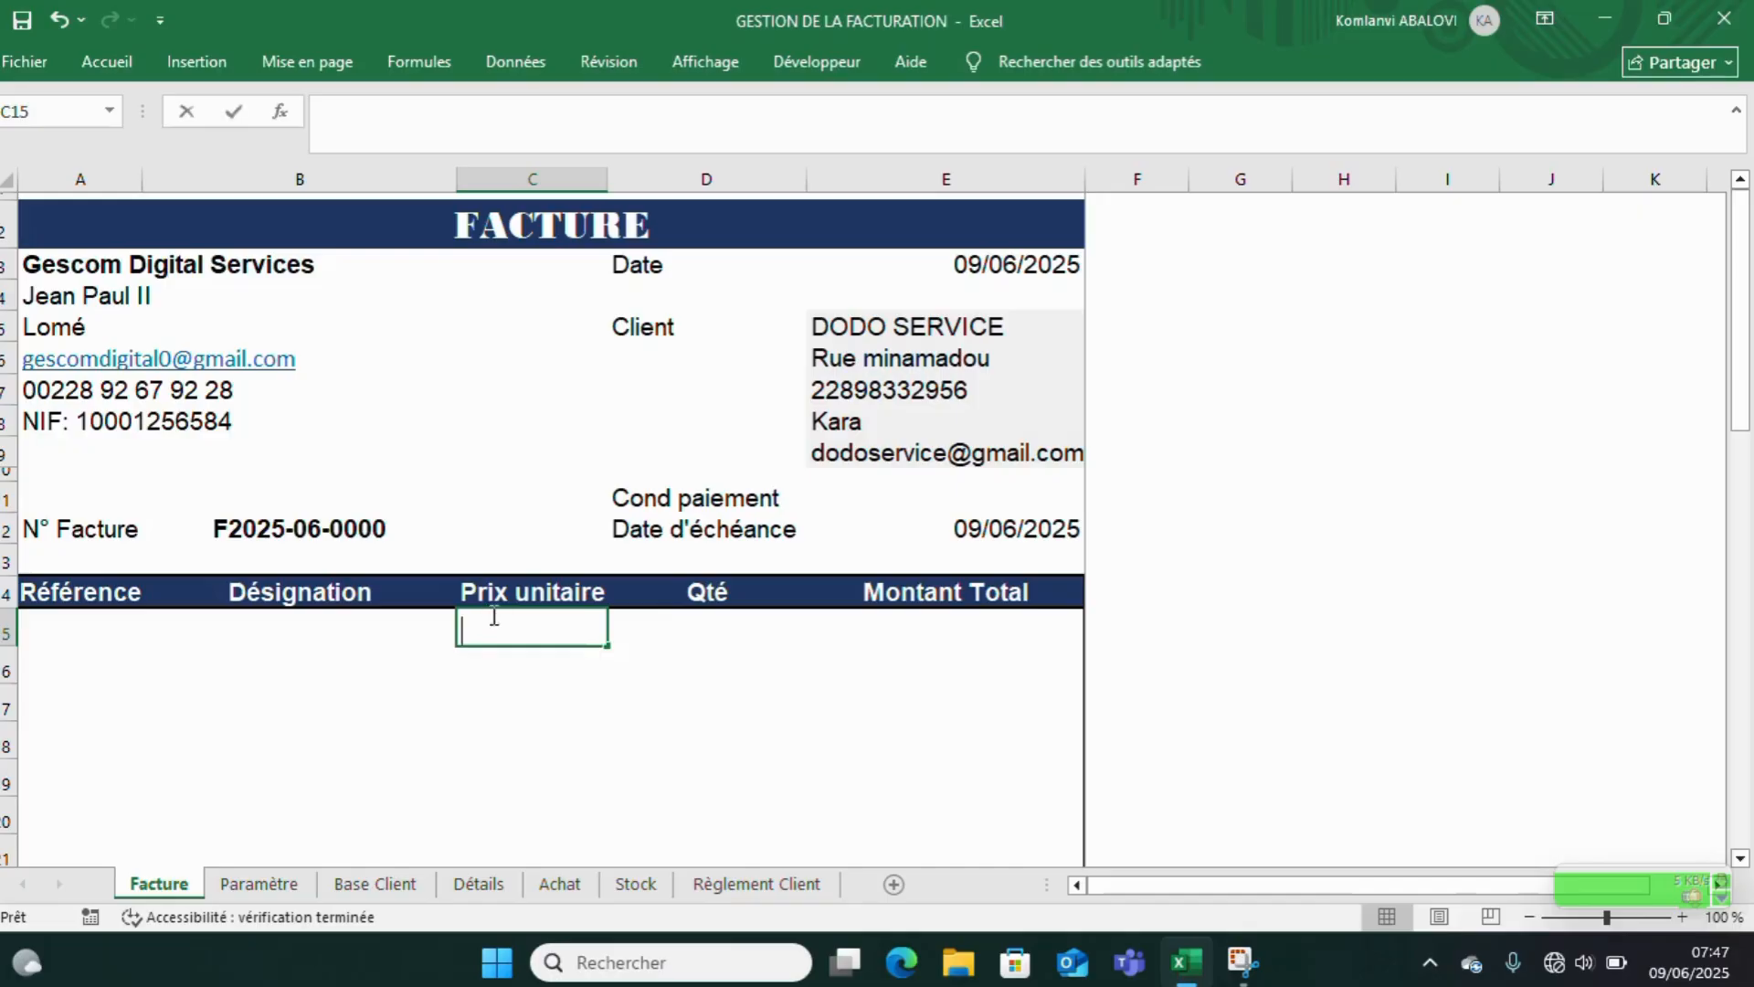
key("ctrl+v")
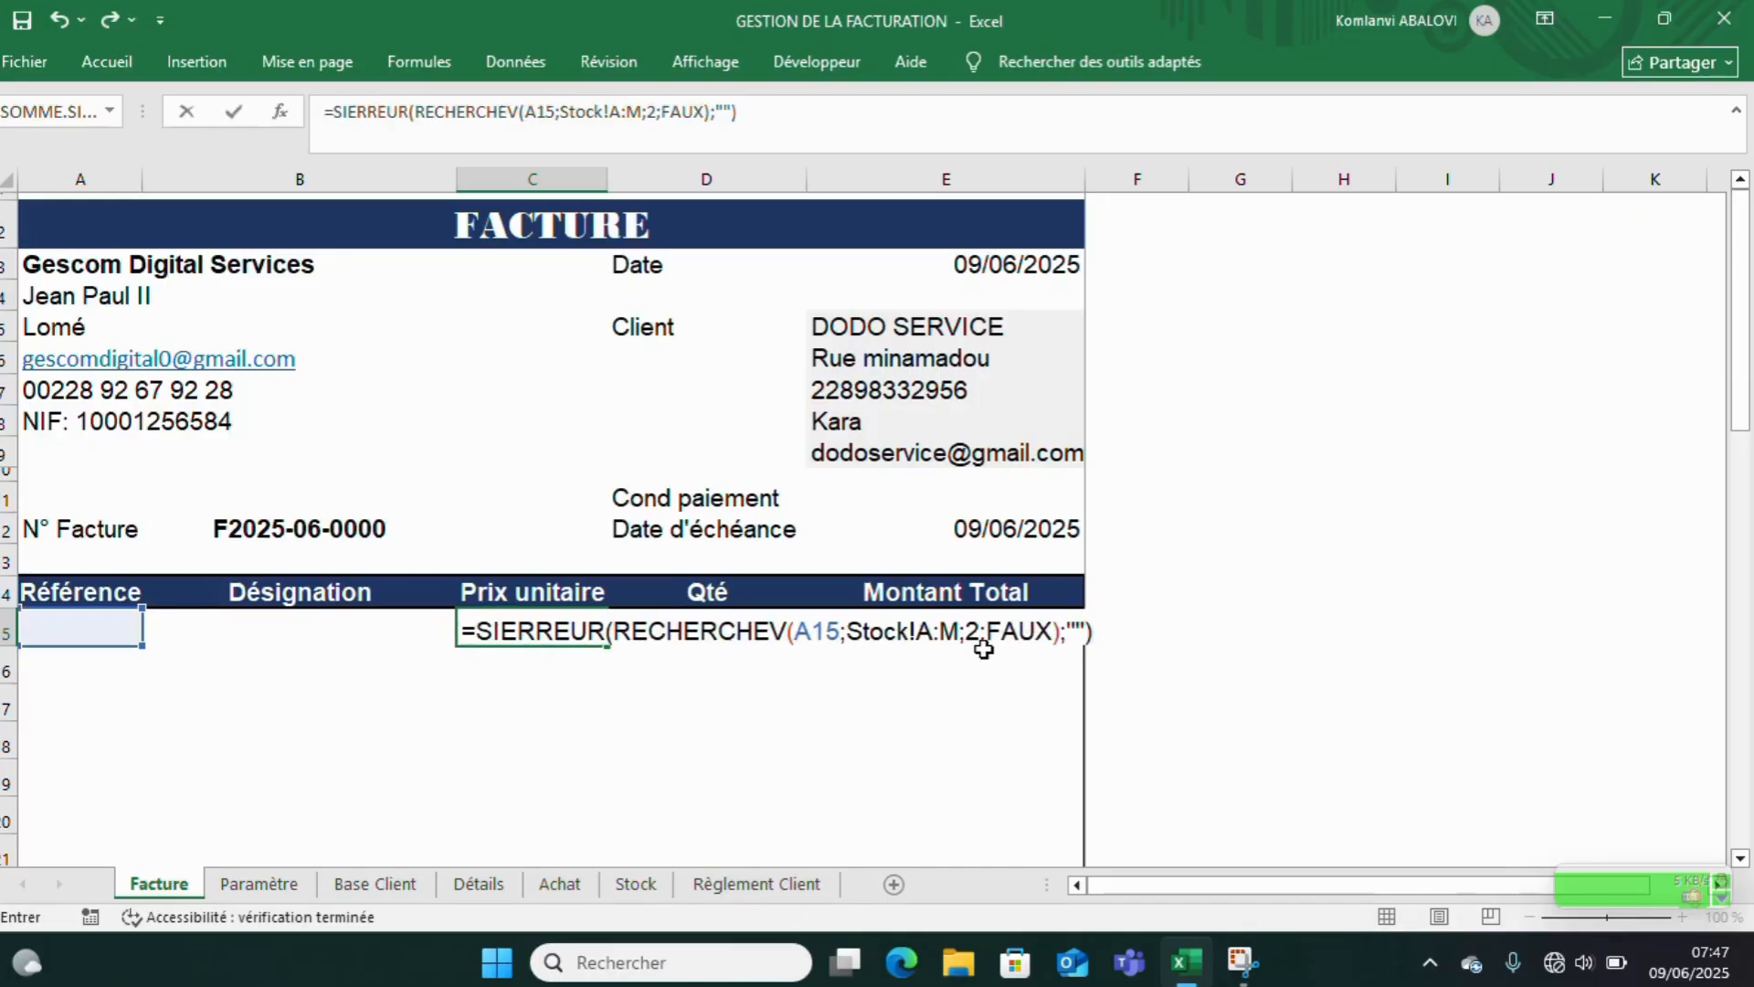
- Count the columns of the Stock sheet from Référence through to the selling price column to determine its lookup index
left_click(638, 882)
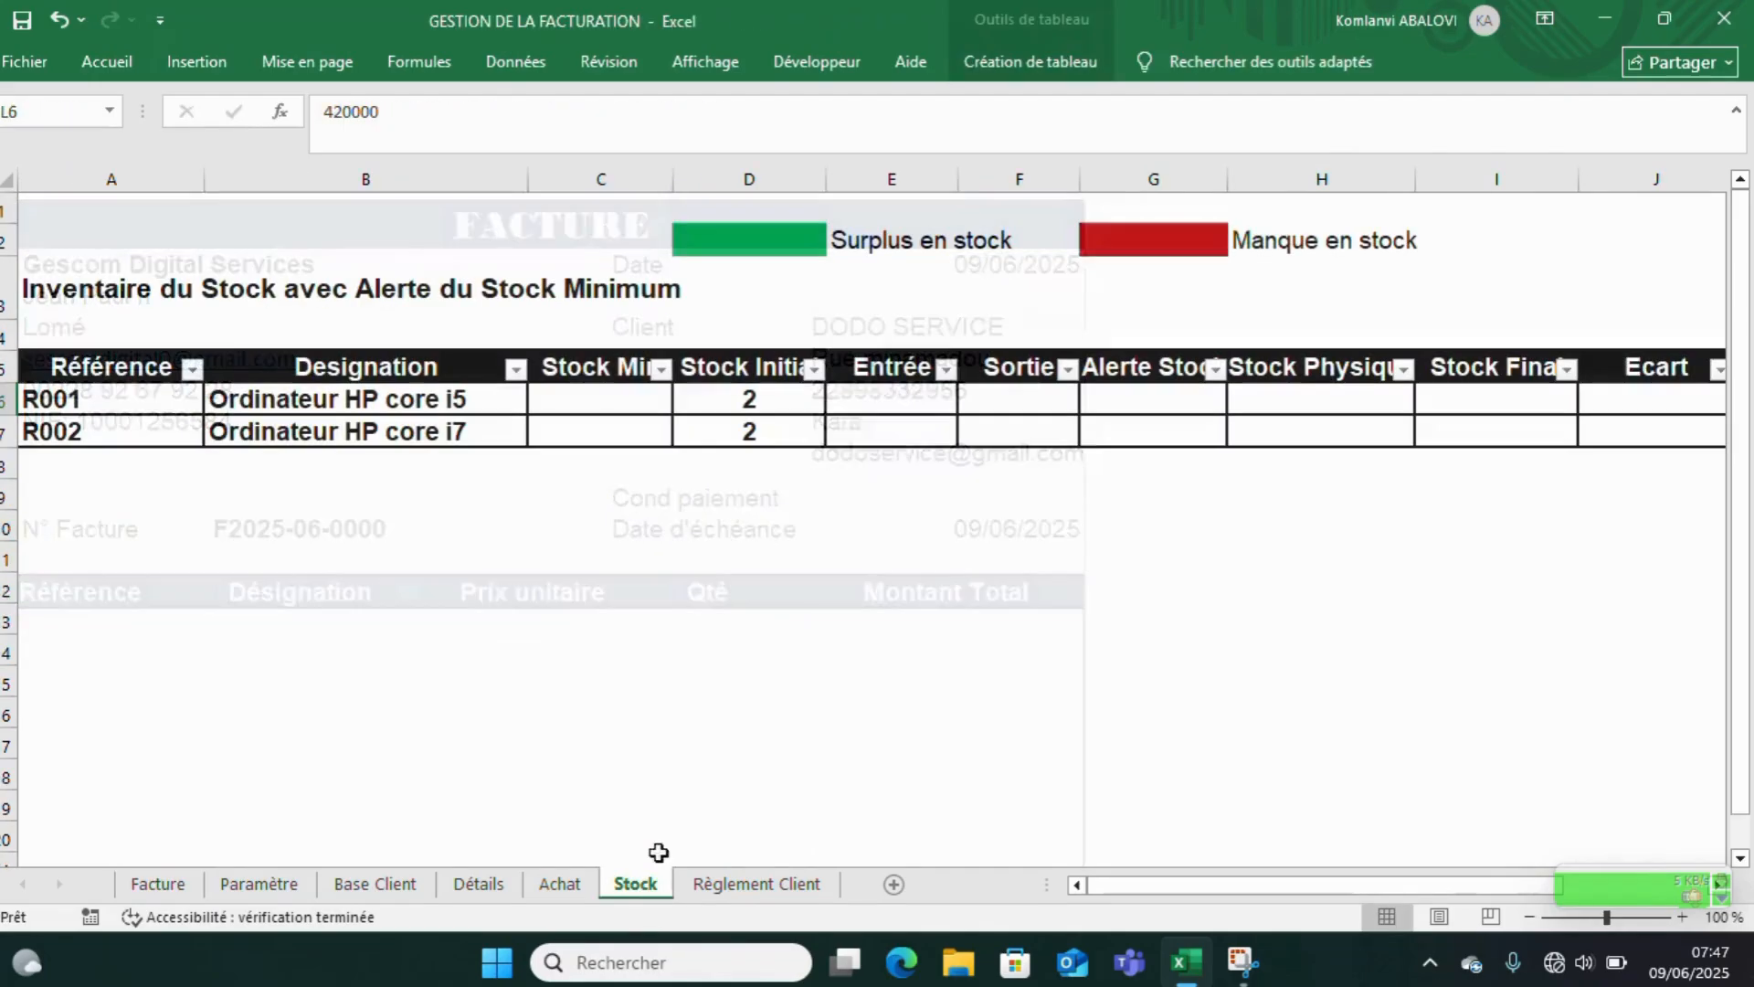
left_click(156, 179)
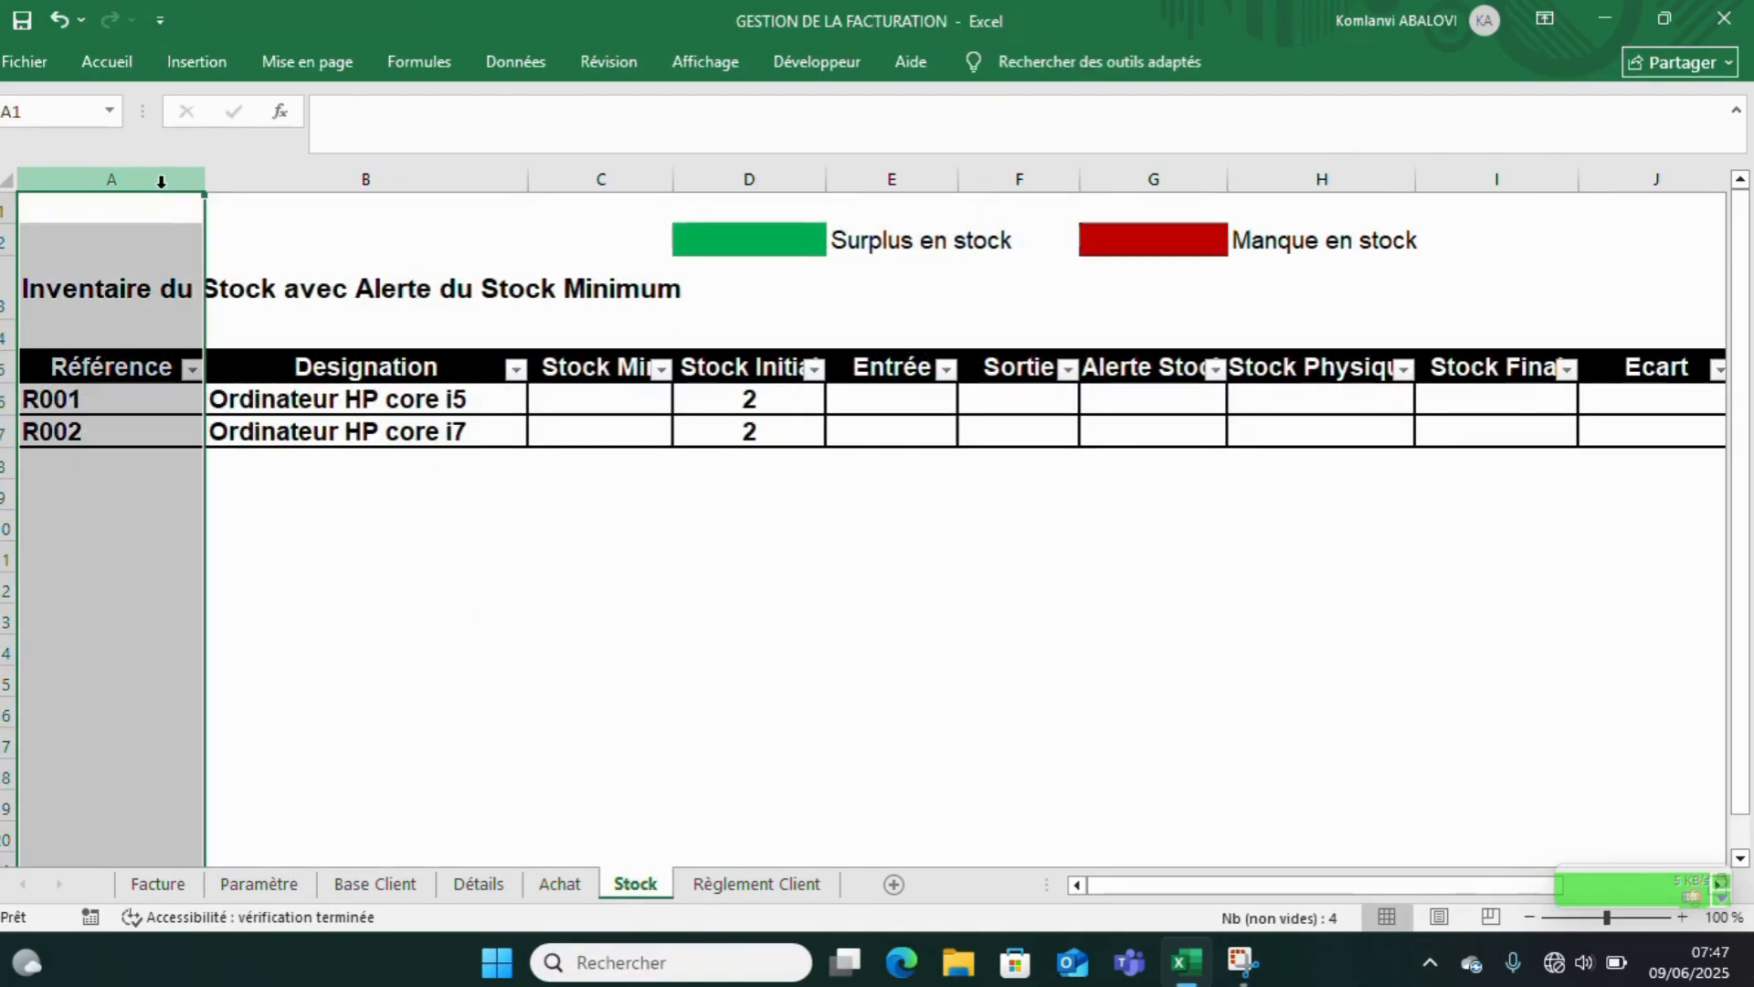
left_click(260, 178)
left_click(598, 177)
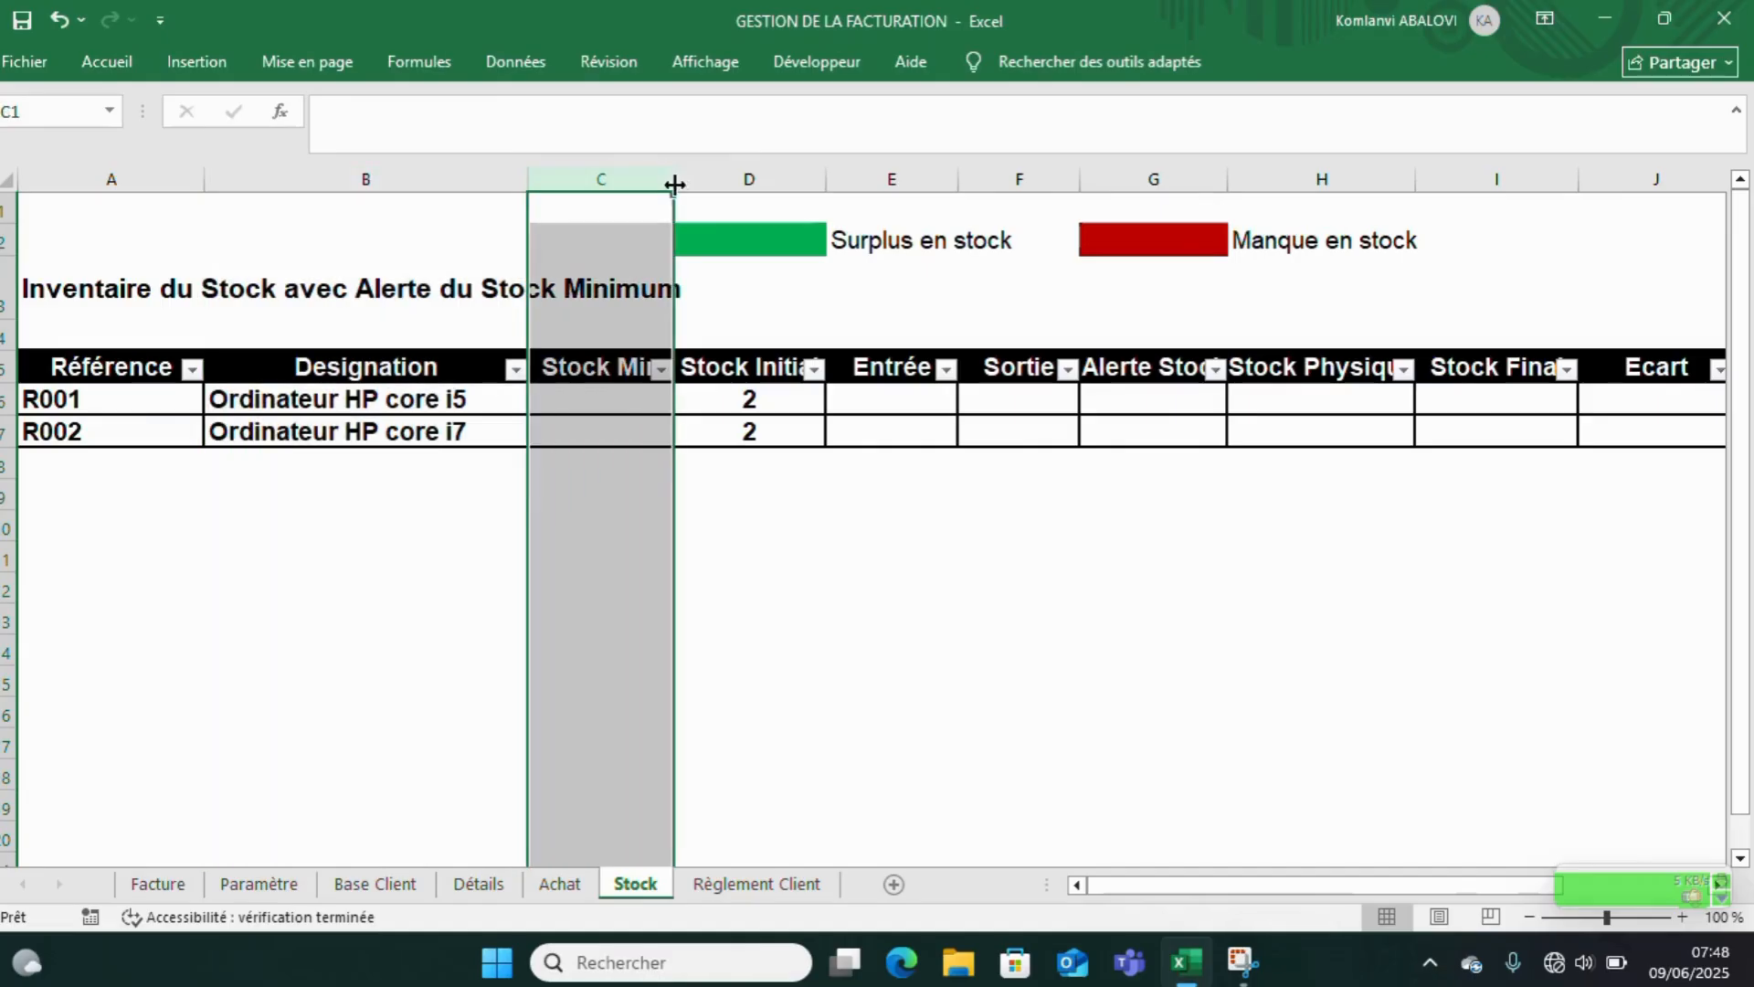
left_click(772, 179)
left_click(874, 179)
left_click(1153, 180)
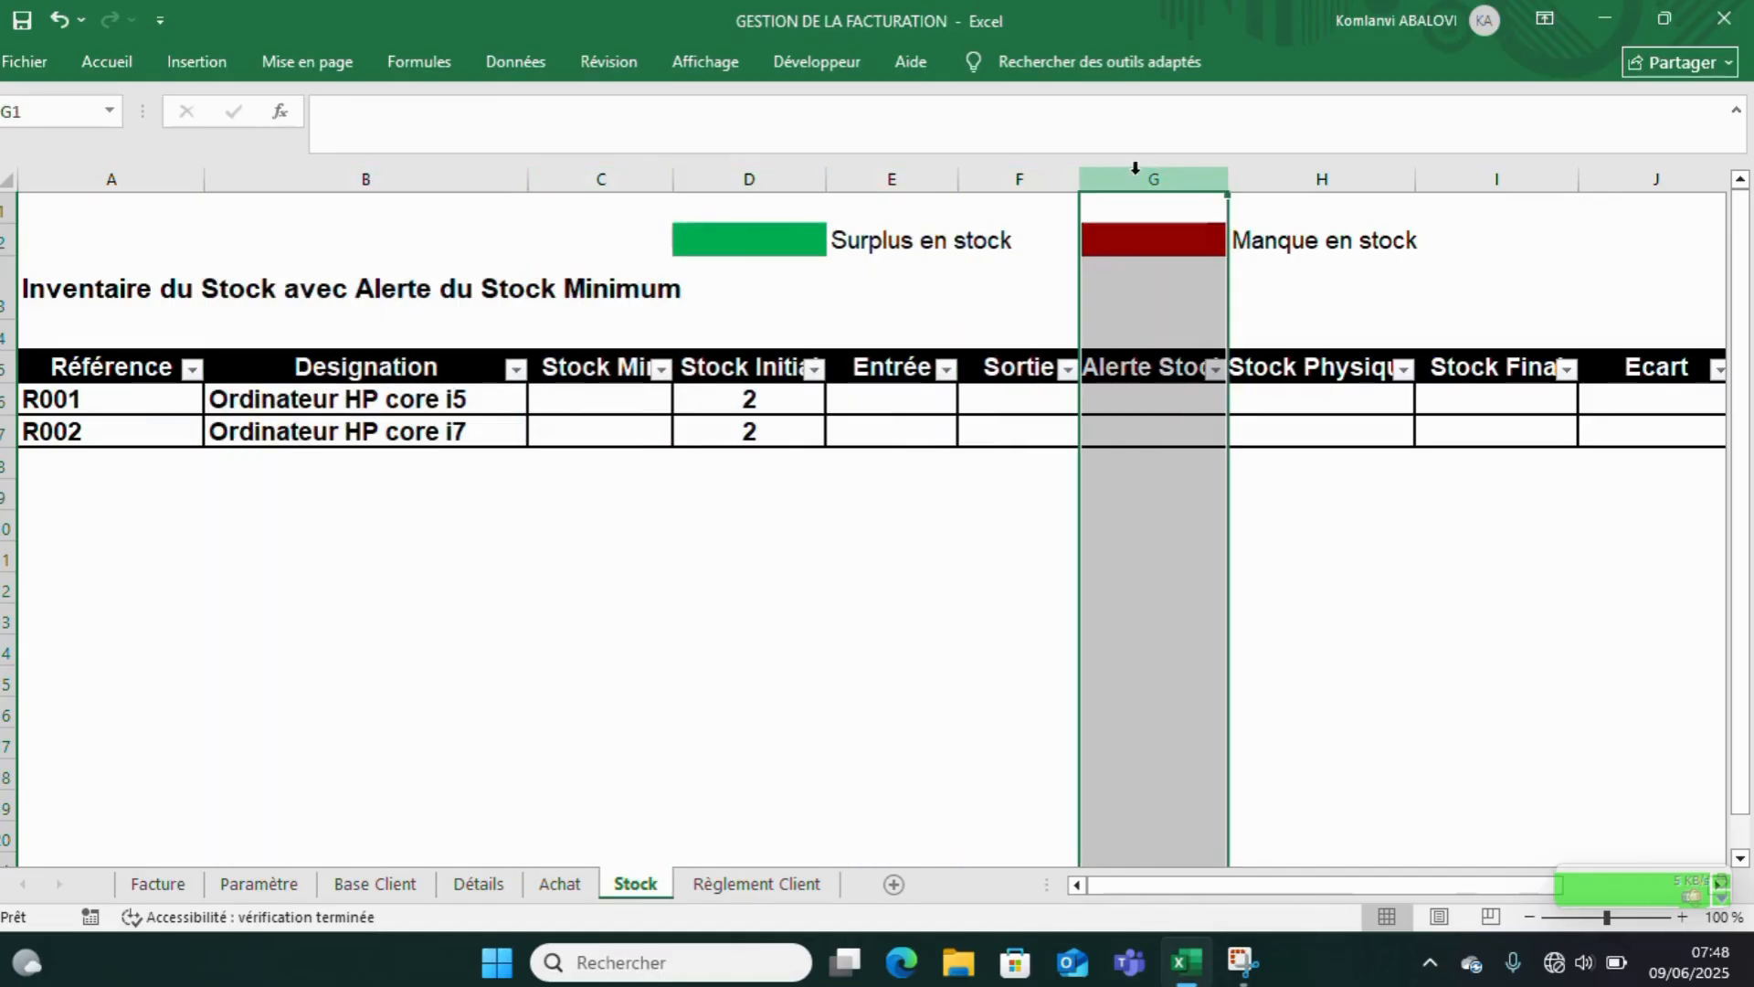
left_click(1264, 180)
left_click(1467, 171)
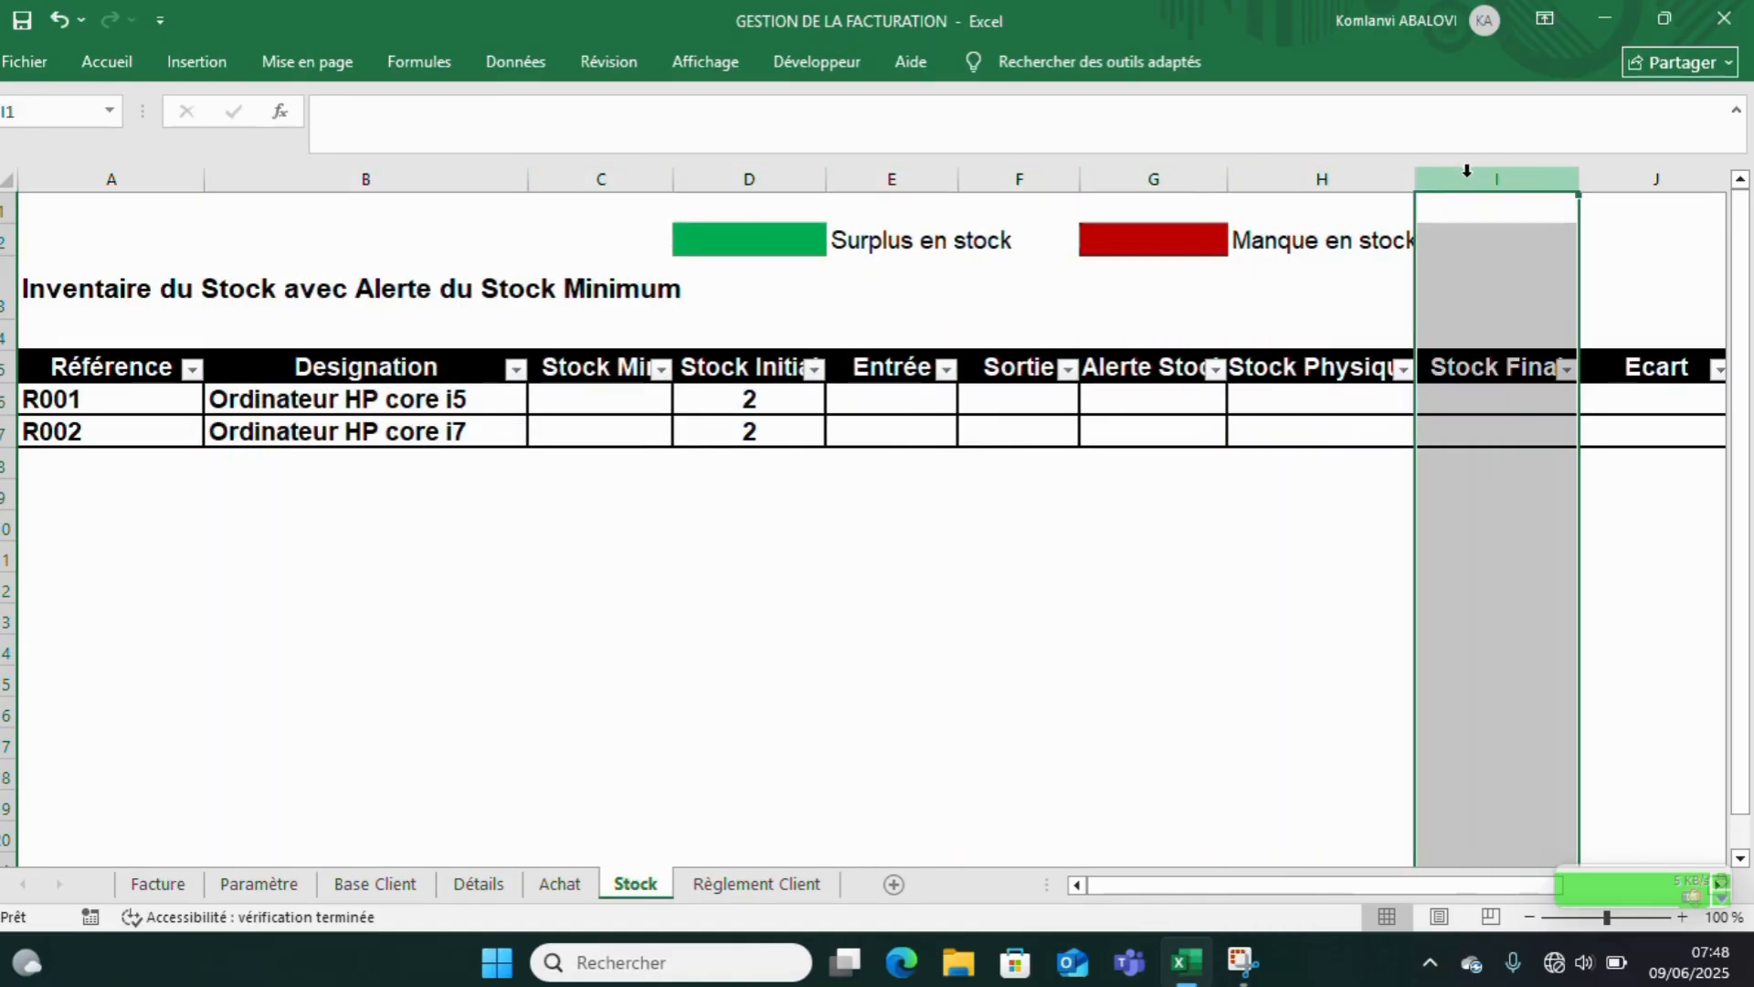
left_click(1633, 177)
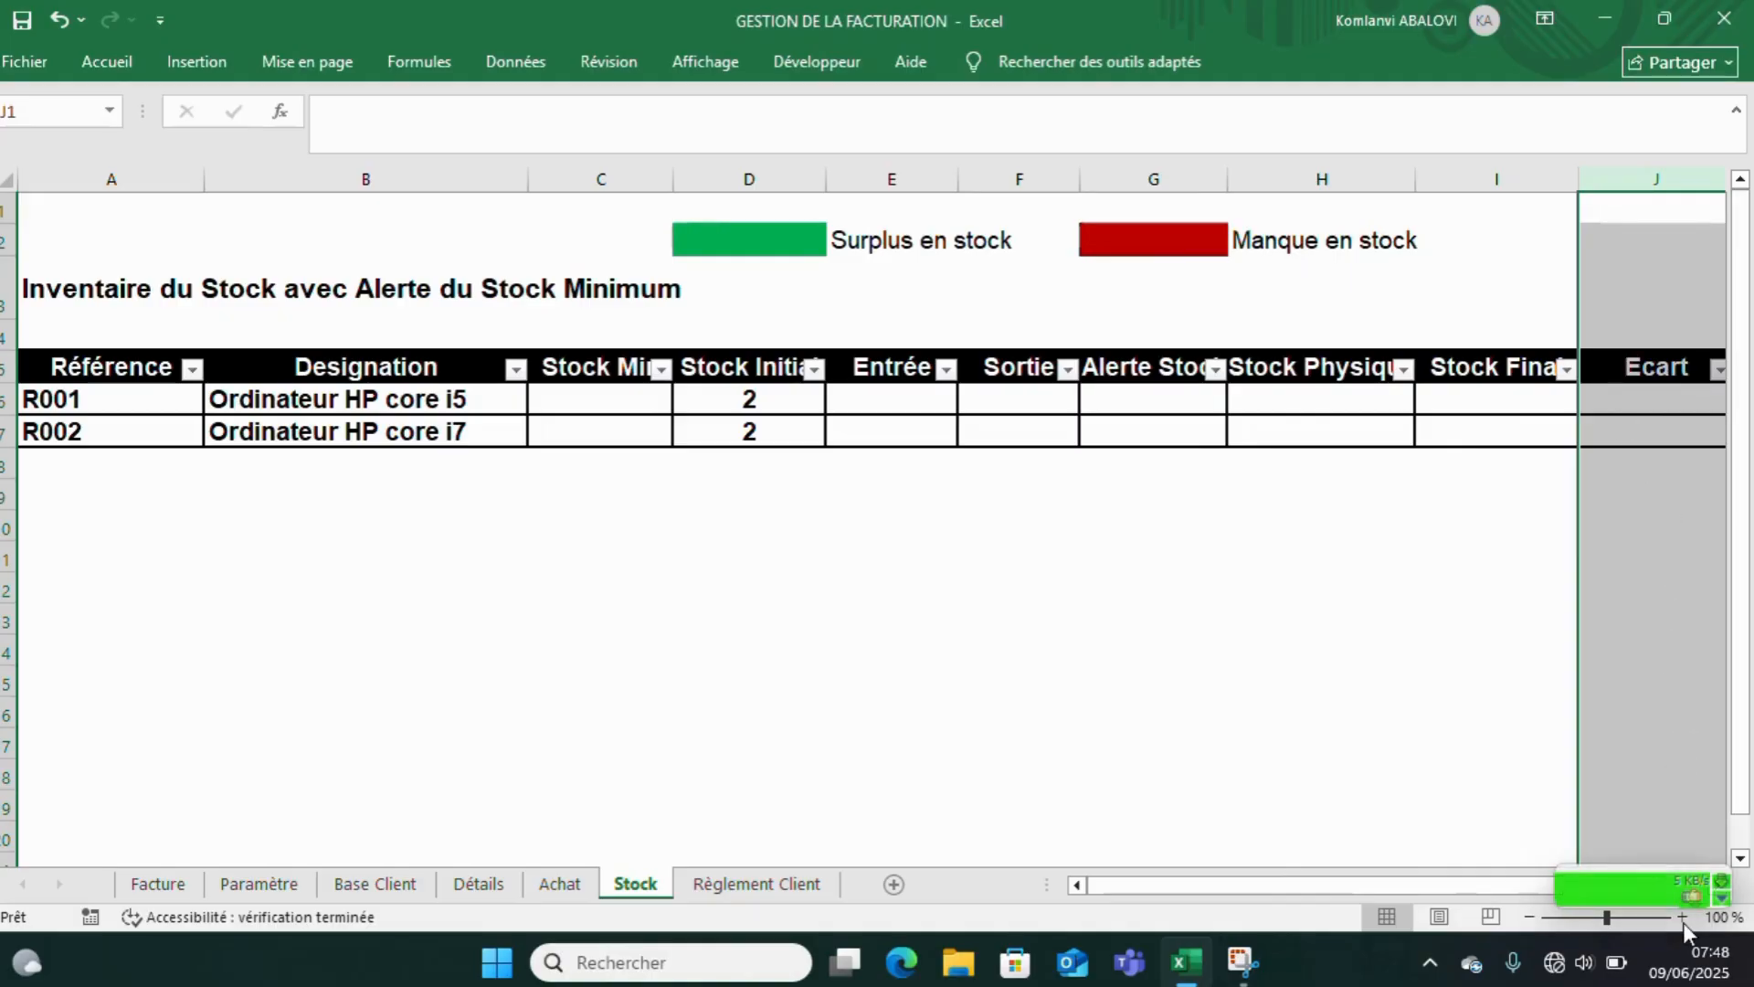
left_click_drag(1418, 891, 1532, 889)
left_click(1339, 178)
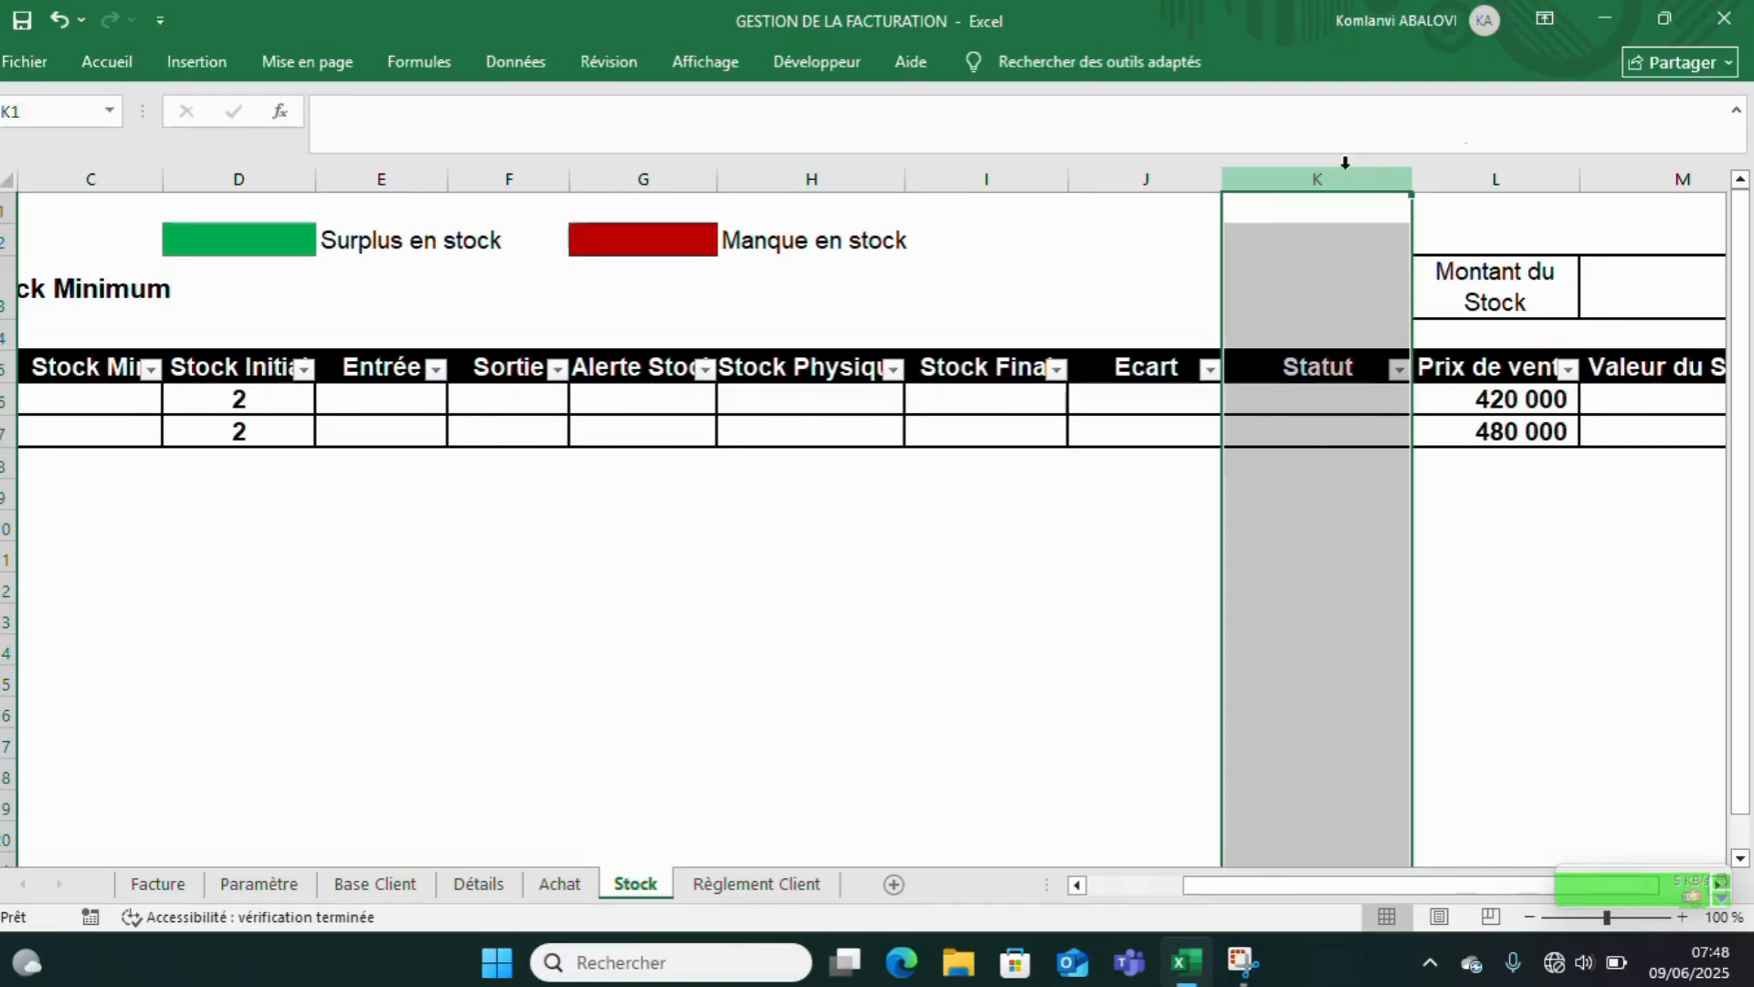
left_click(1483, 176)
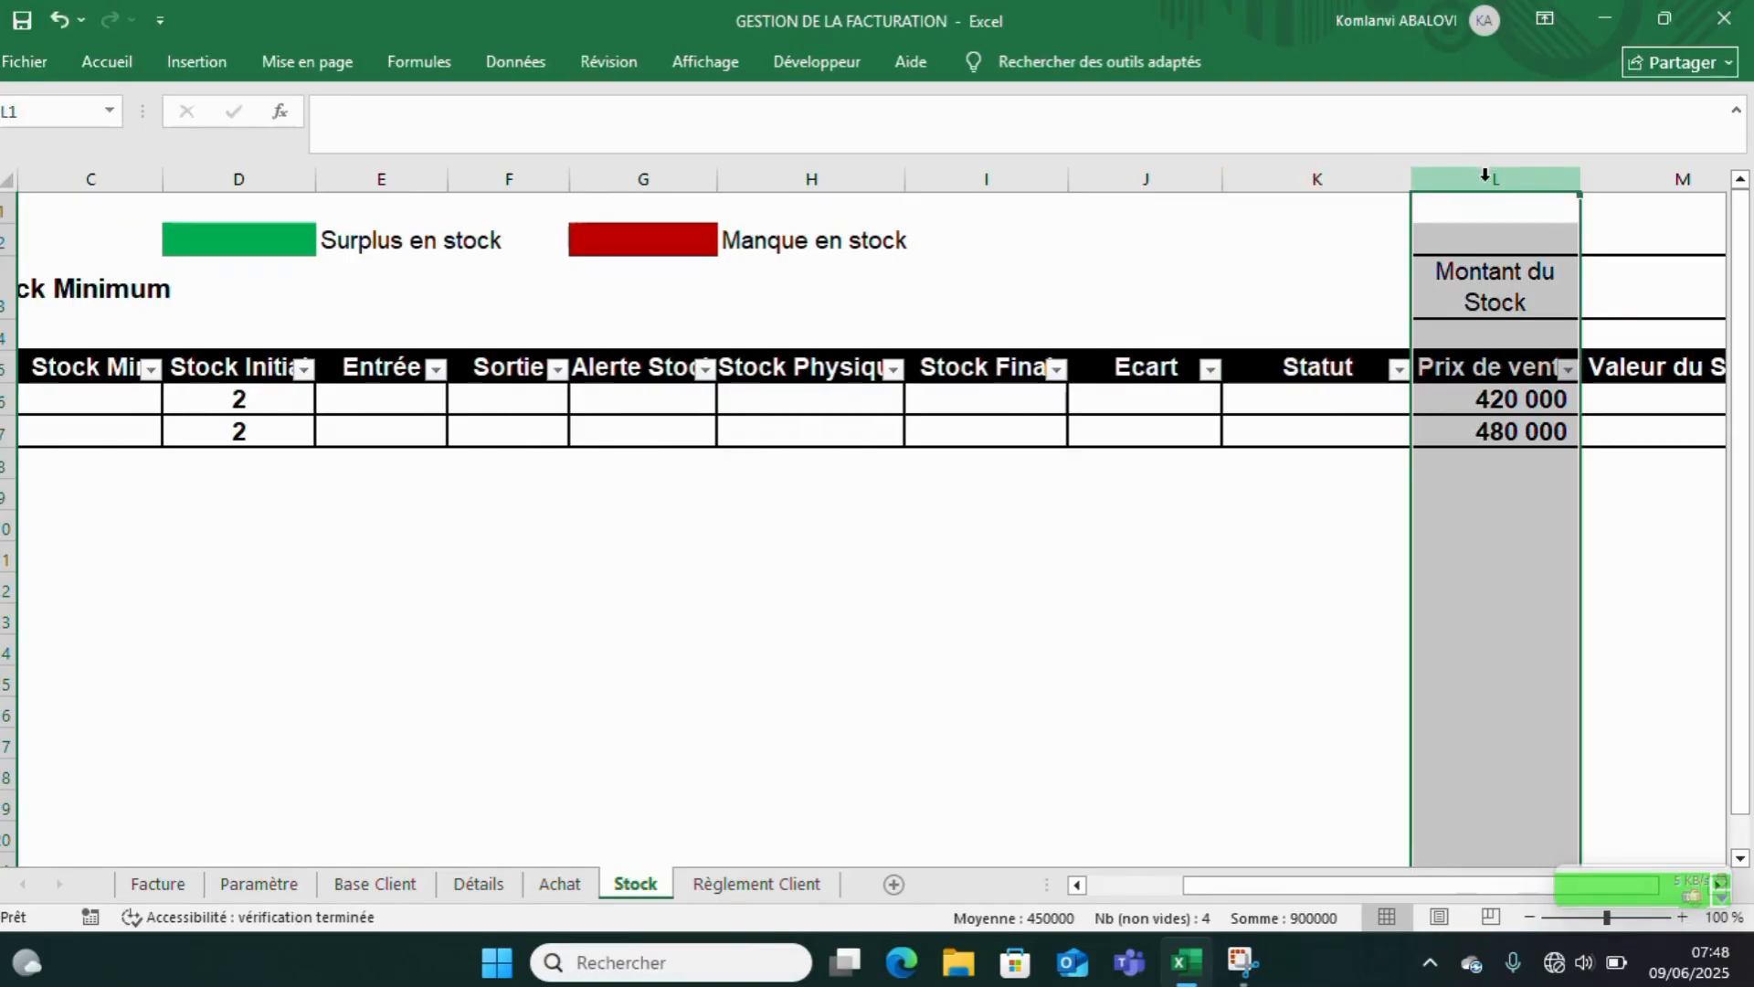
left_click_drag(1188, 894, 972, 919)
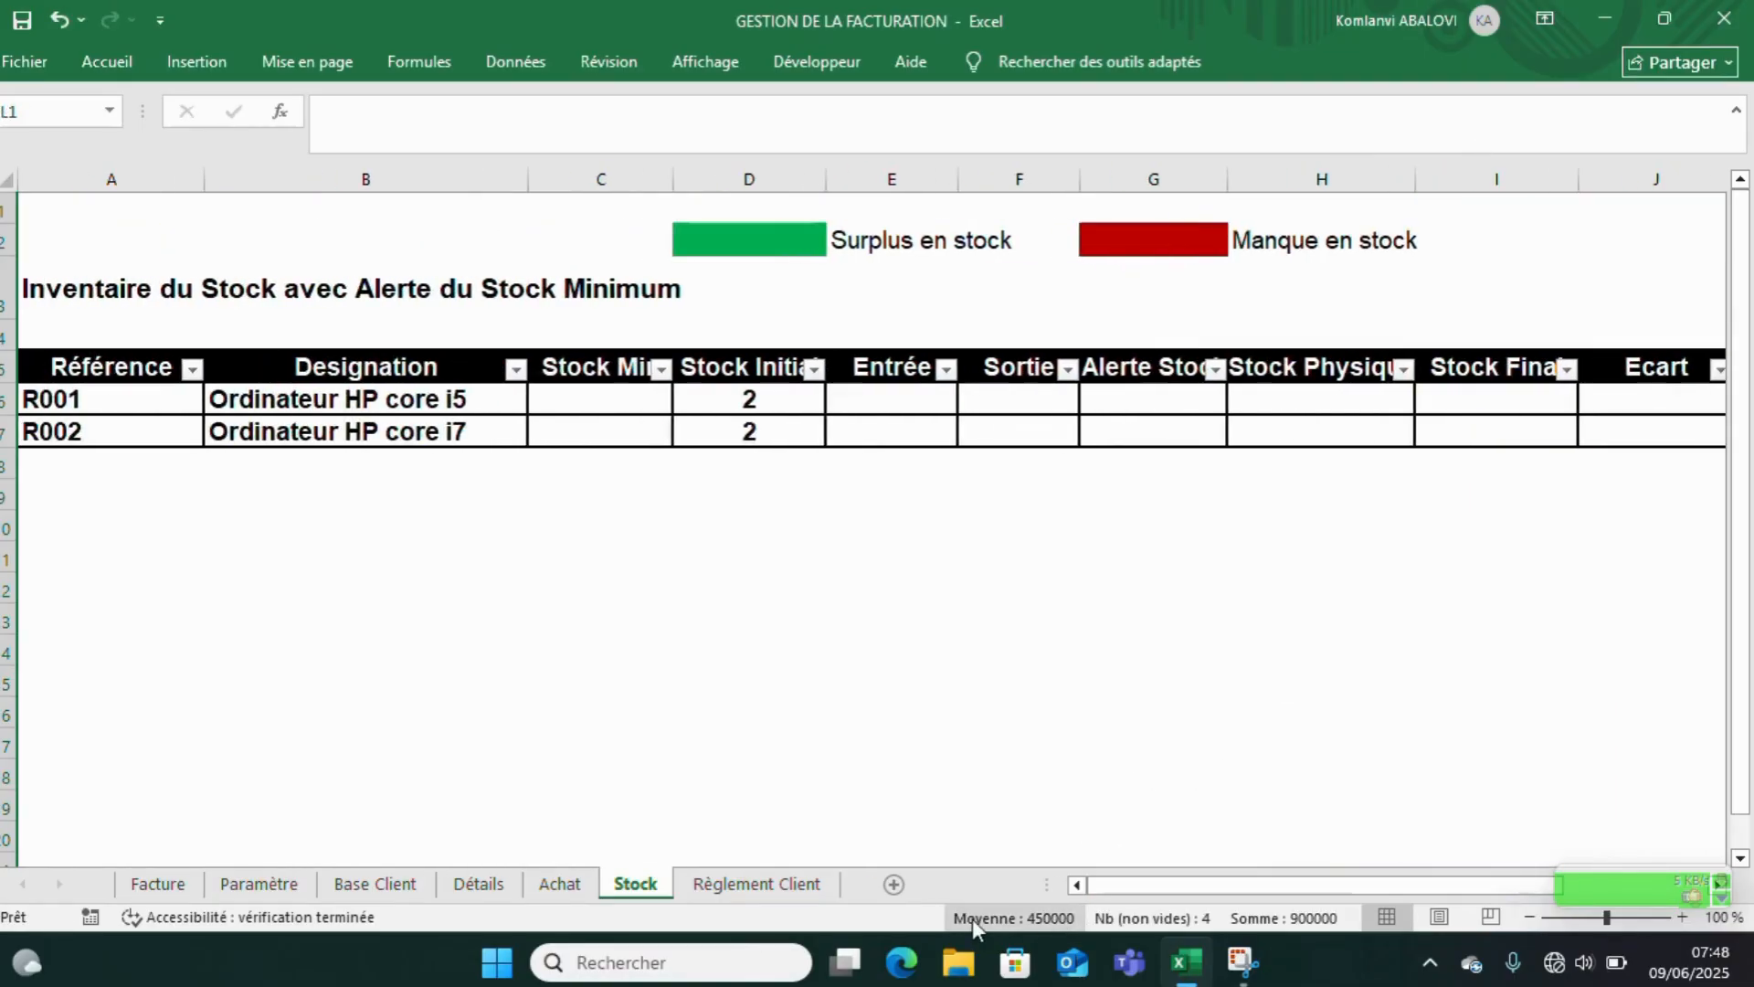
- Set the column index of the Prix unitaire lookup in cell C15 of the Facture sheet to 12
left_click(160, 883)
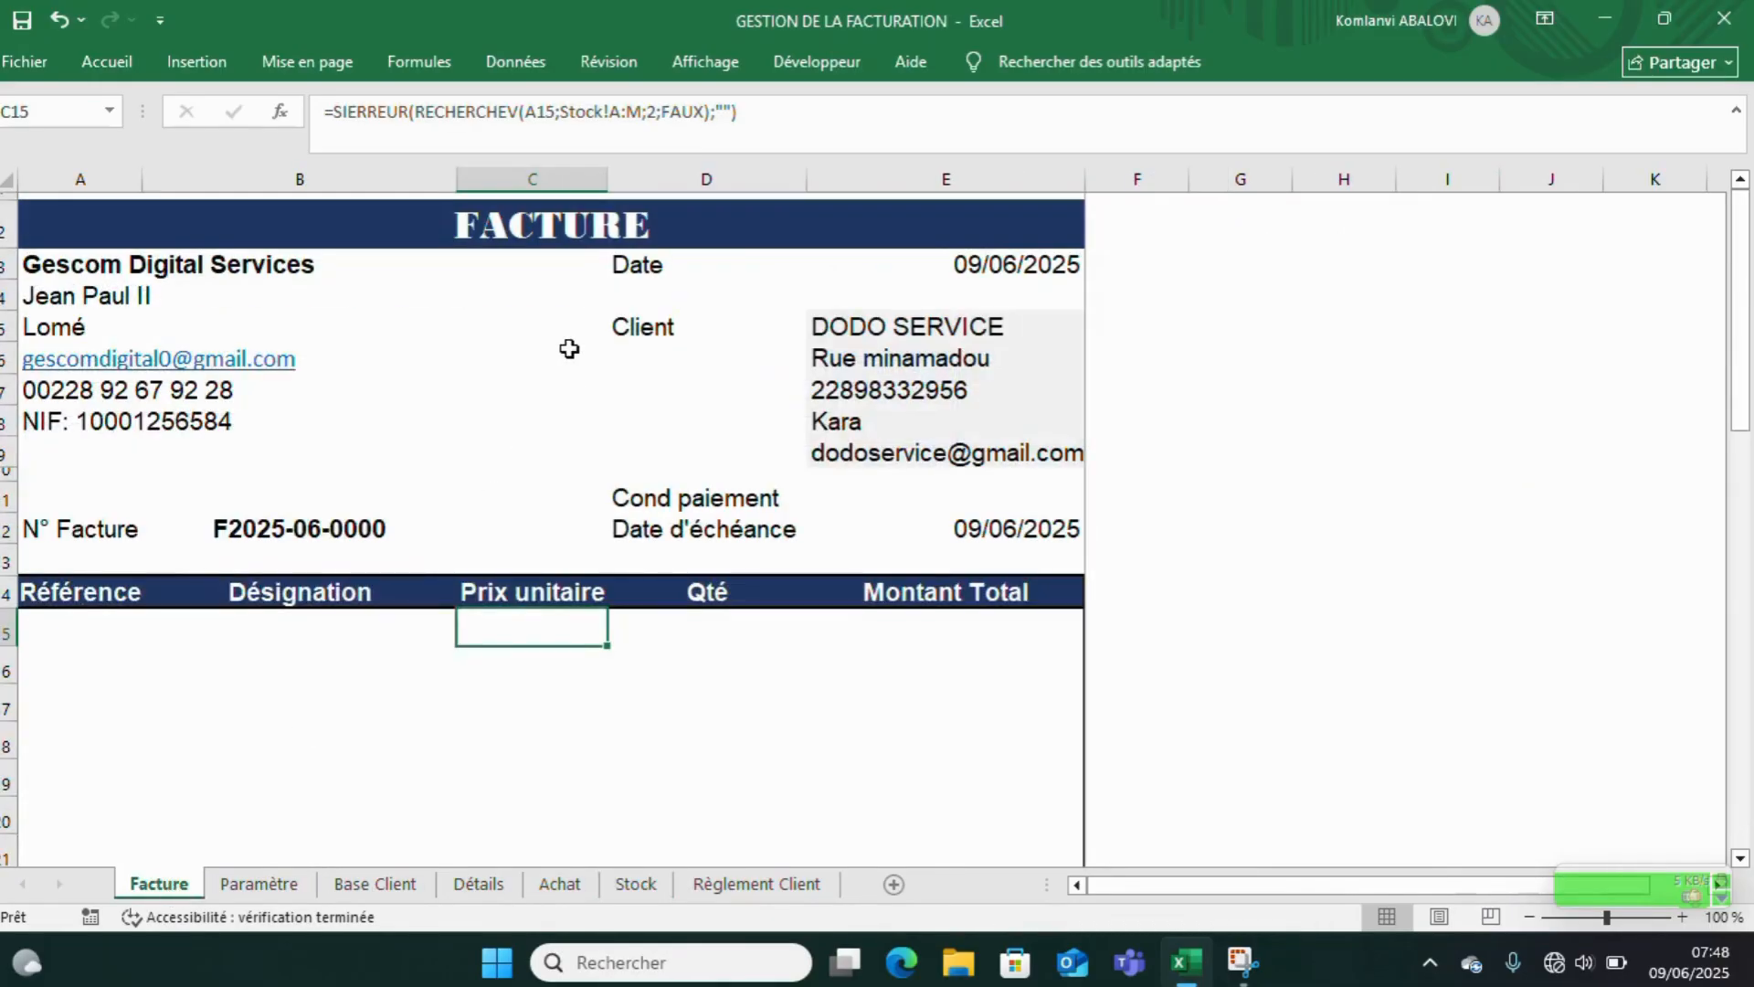
left_click(654, 121)
key("BackSpace")
type("12")
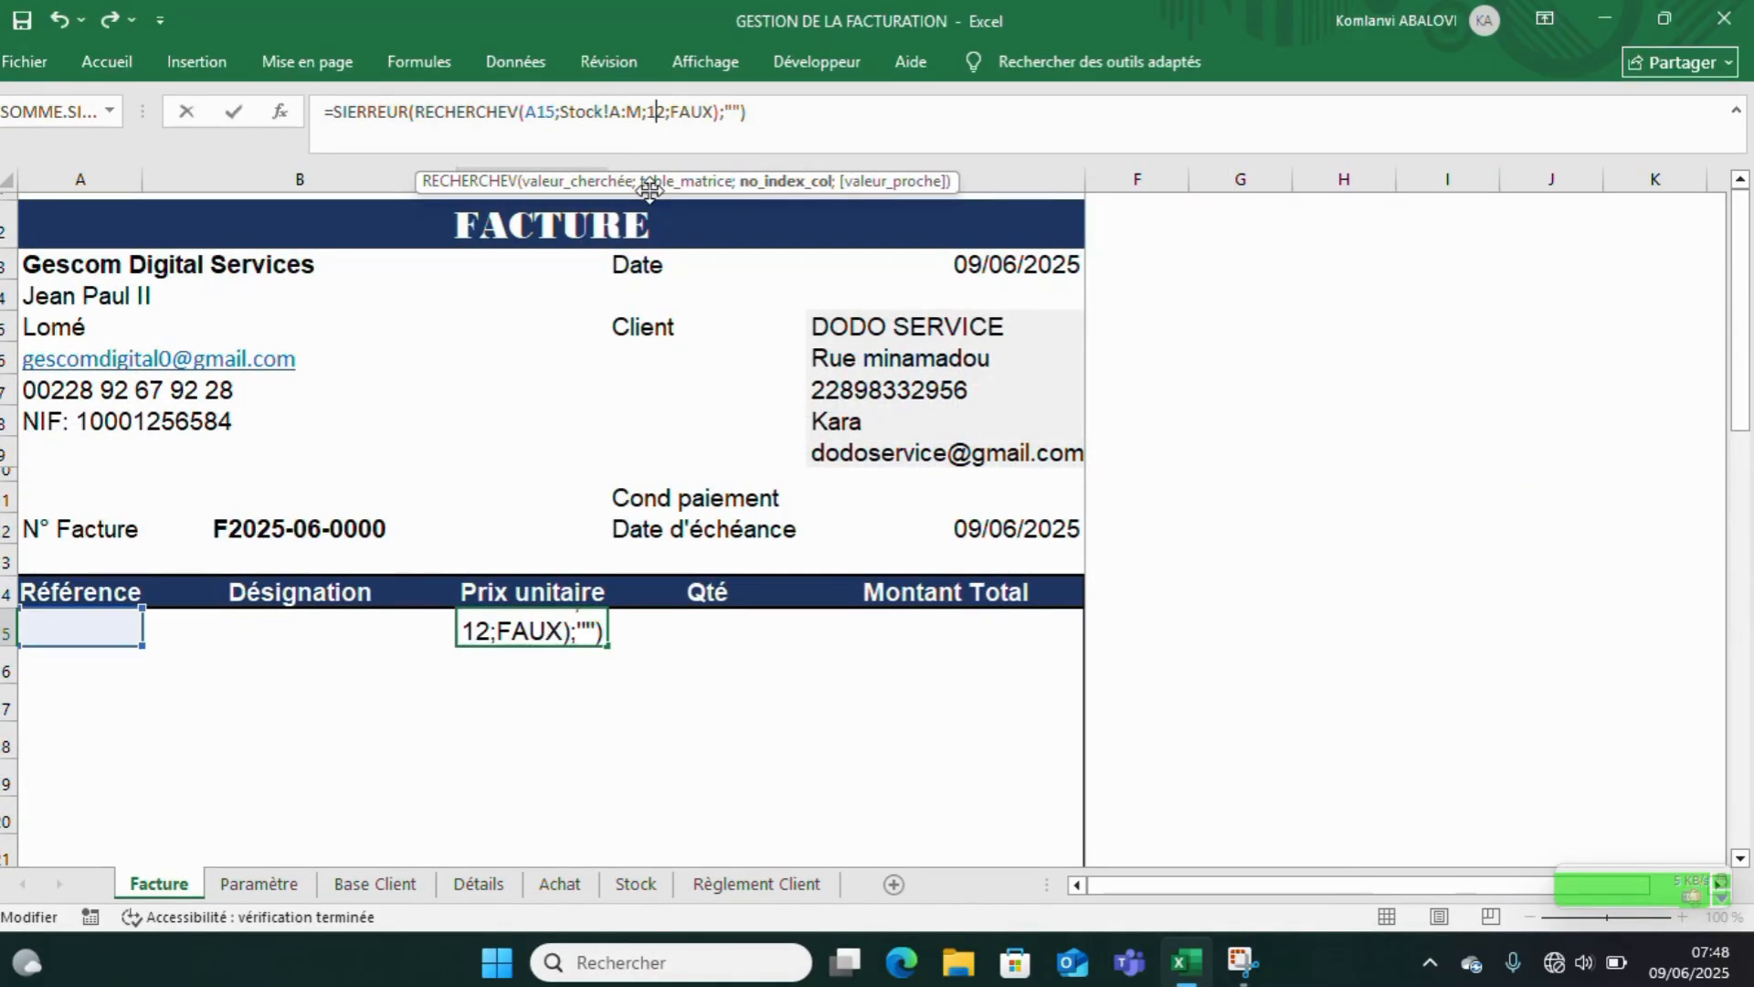
key("Return")
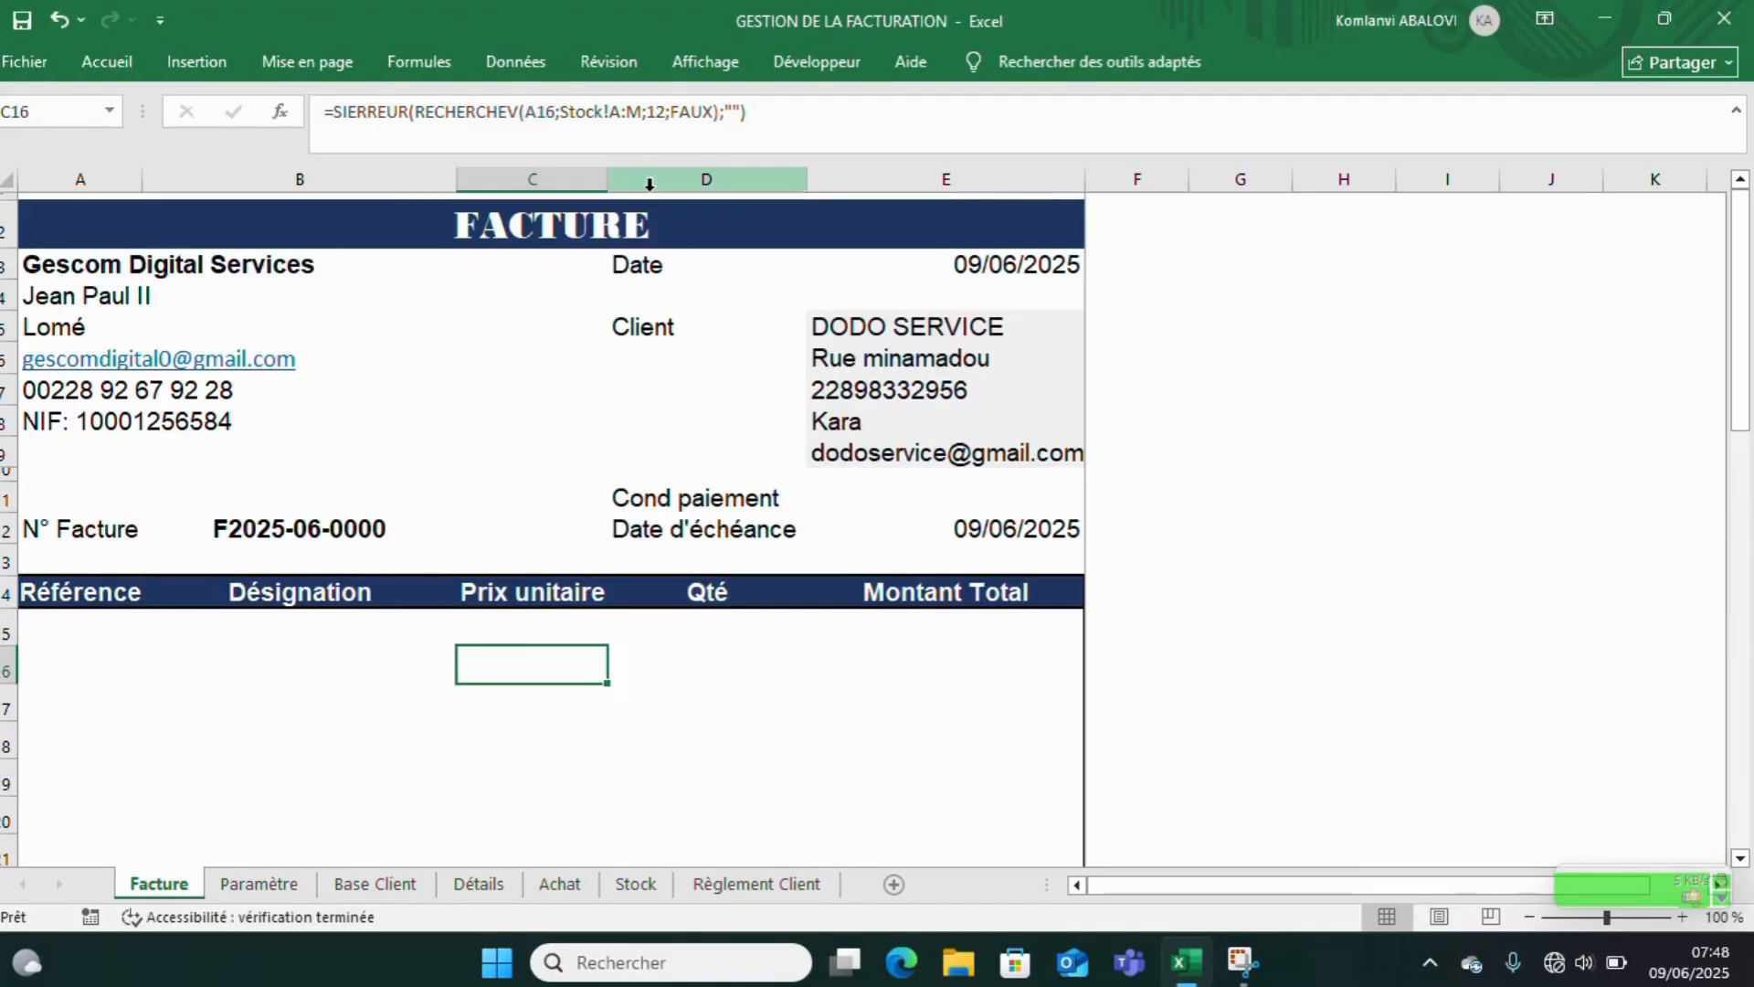
- Enter the formula =C15*D15 in the Montant Total cell E15 to multiply unit price by quantity
left_click(695, 619)
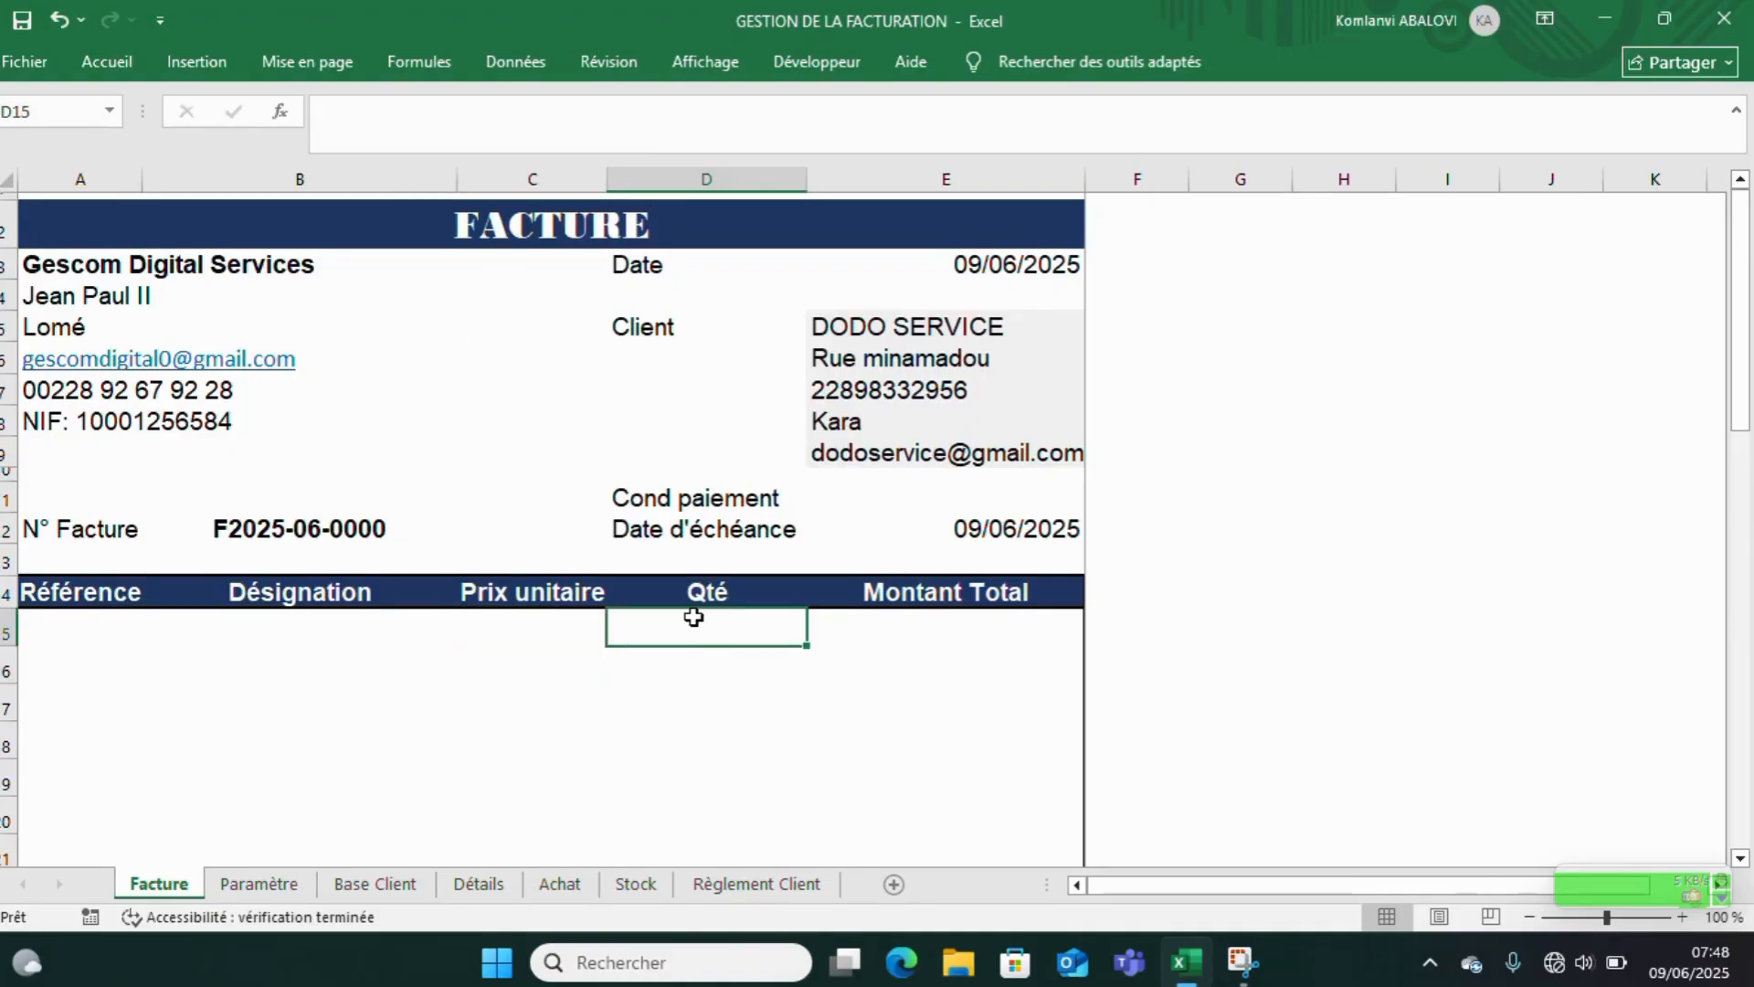
left_click(907, 629)
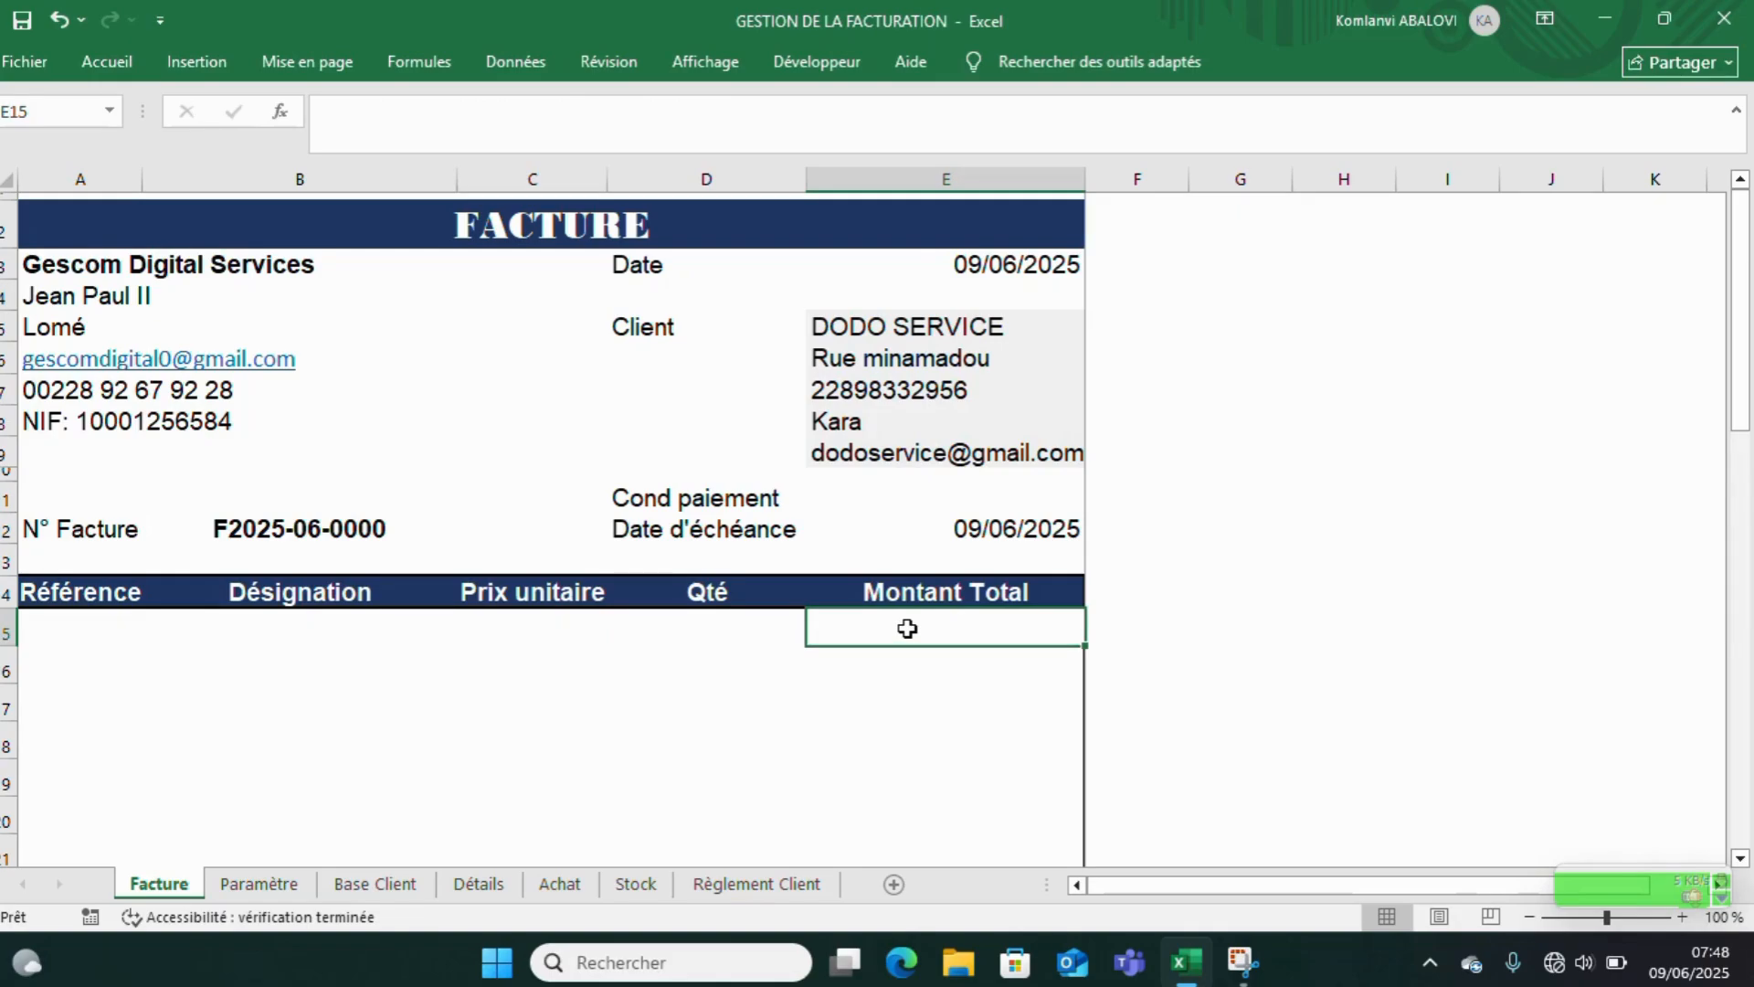
double_click(907, 629)
type("+")
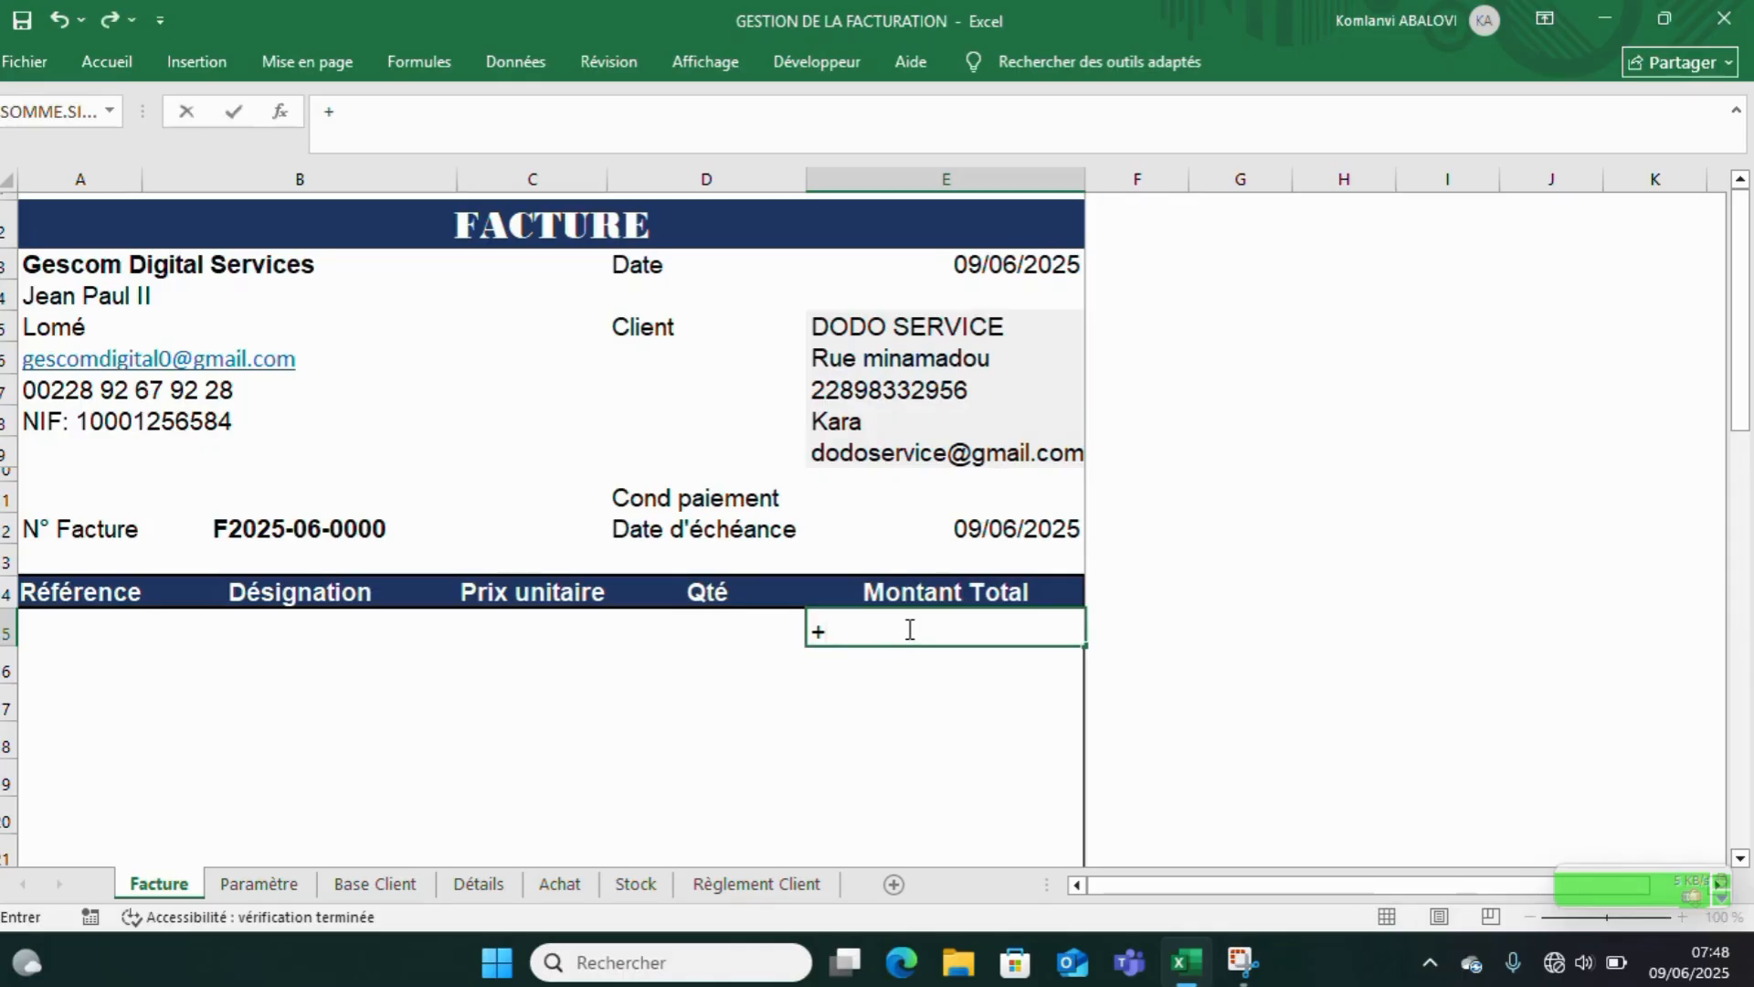
key("BackSpace")
type("=")
left_click(525, 627)
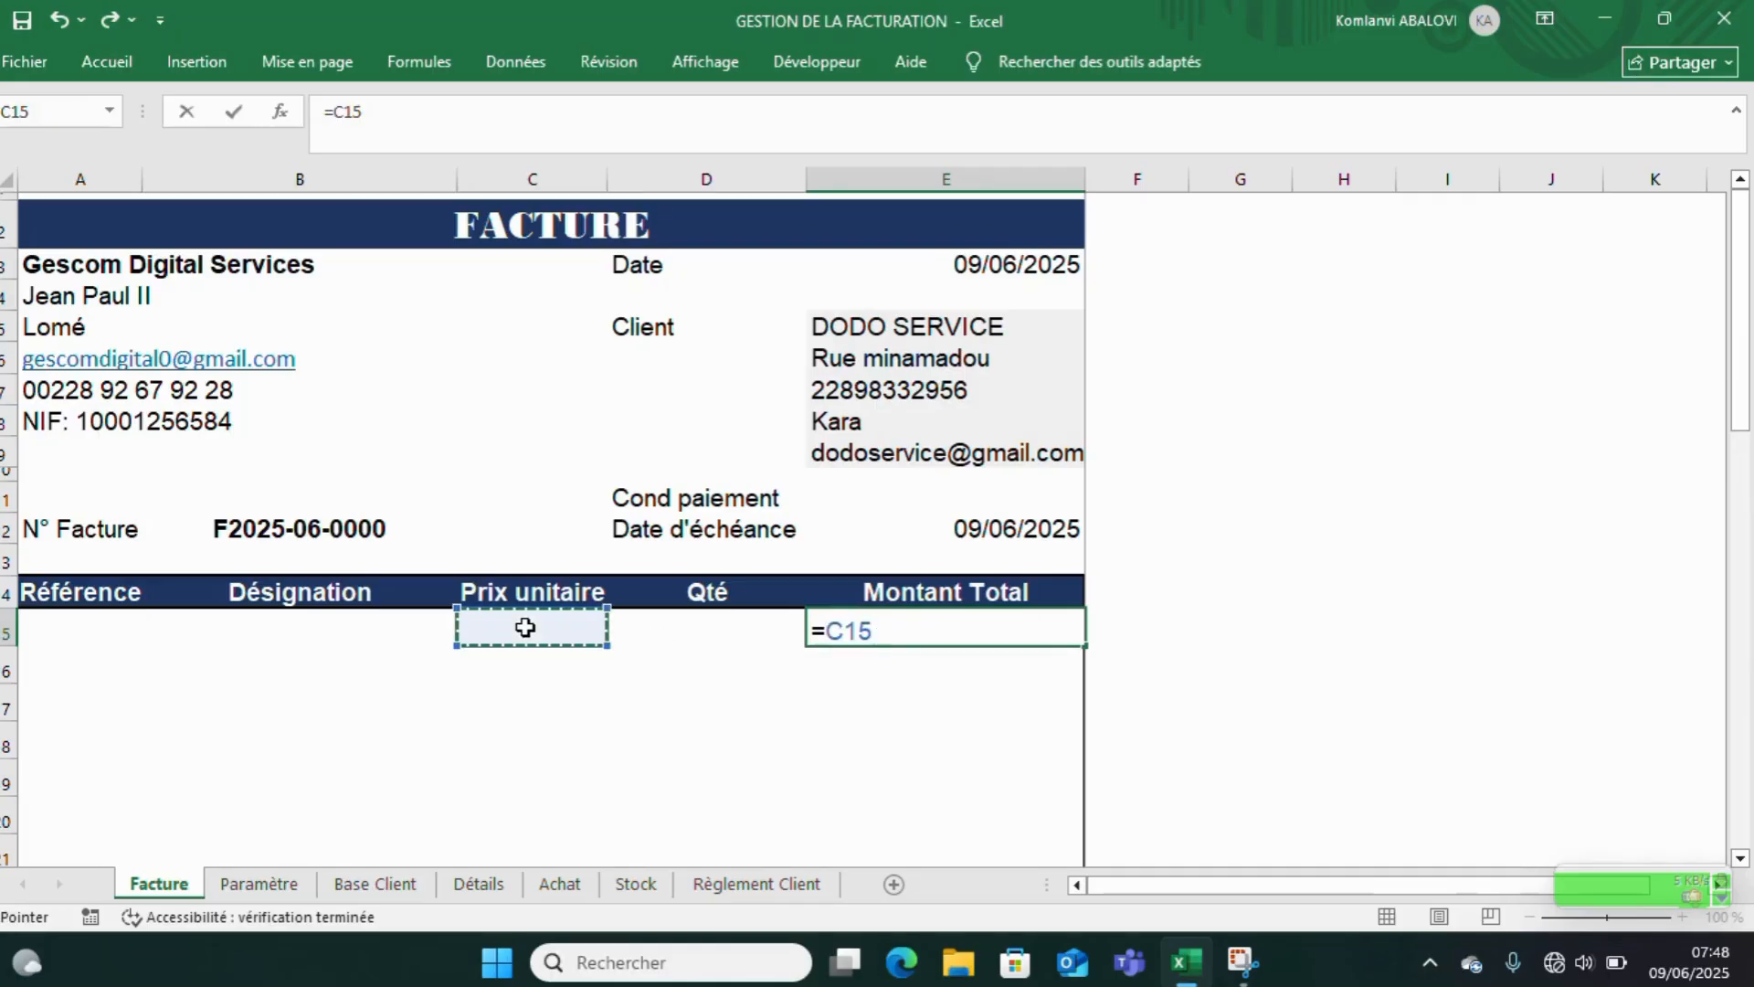
type("*")
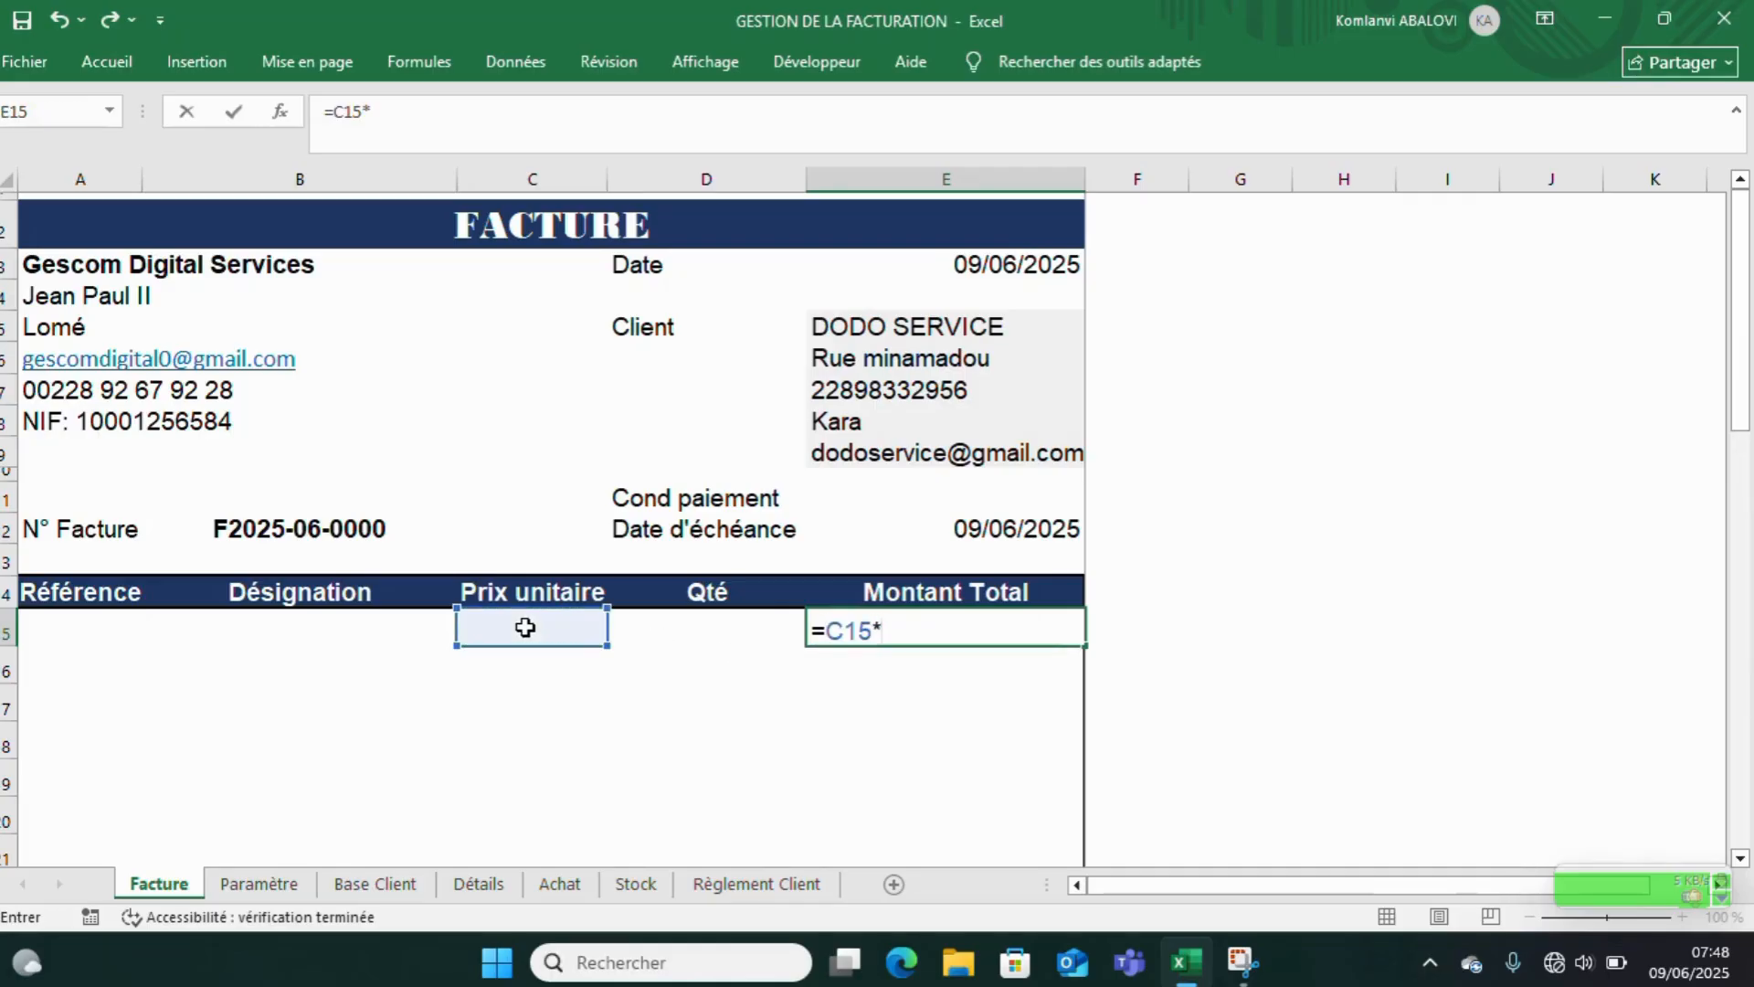
left_click(680, 623)
key("Return")
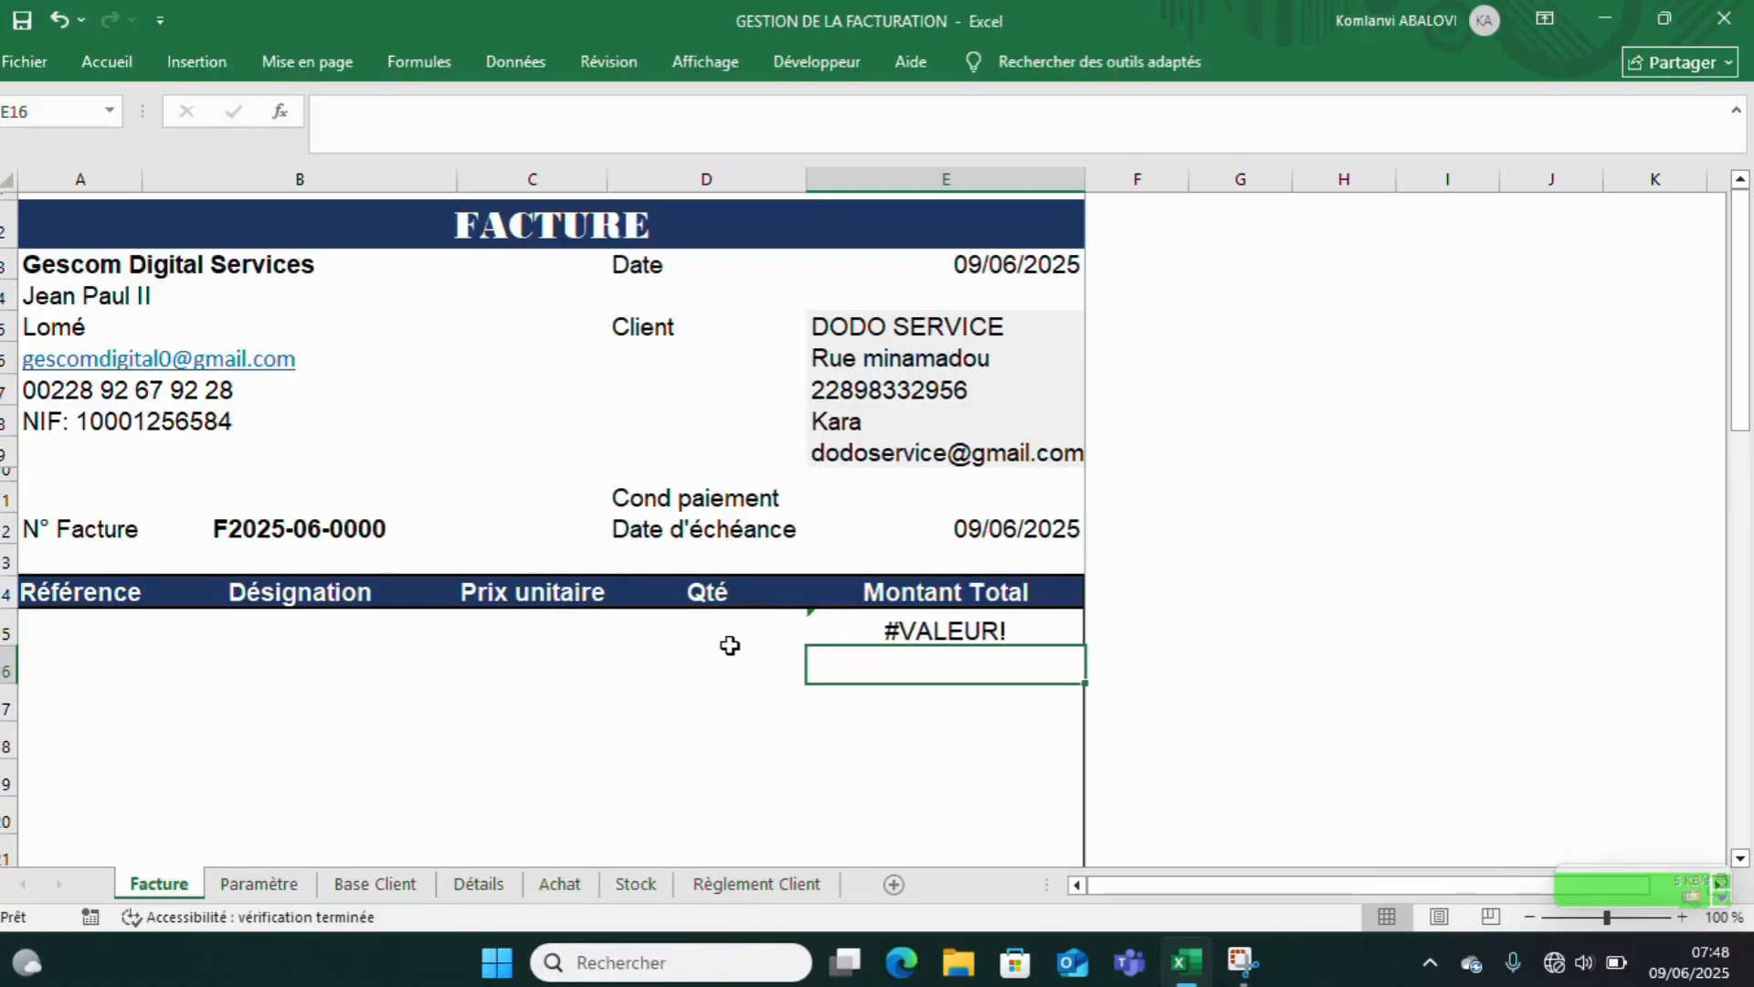
- Wrap the C15*D15 product in cell E15 in SIERREUR with an empty string "" as the error value
left_click(955, 631)
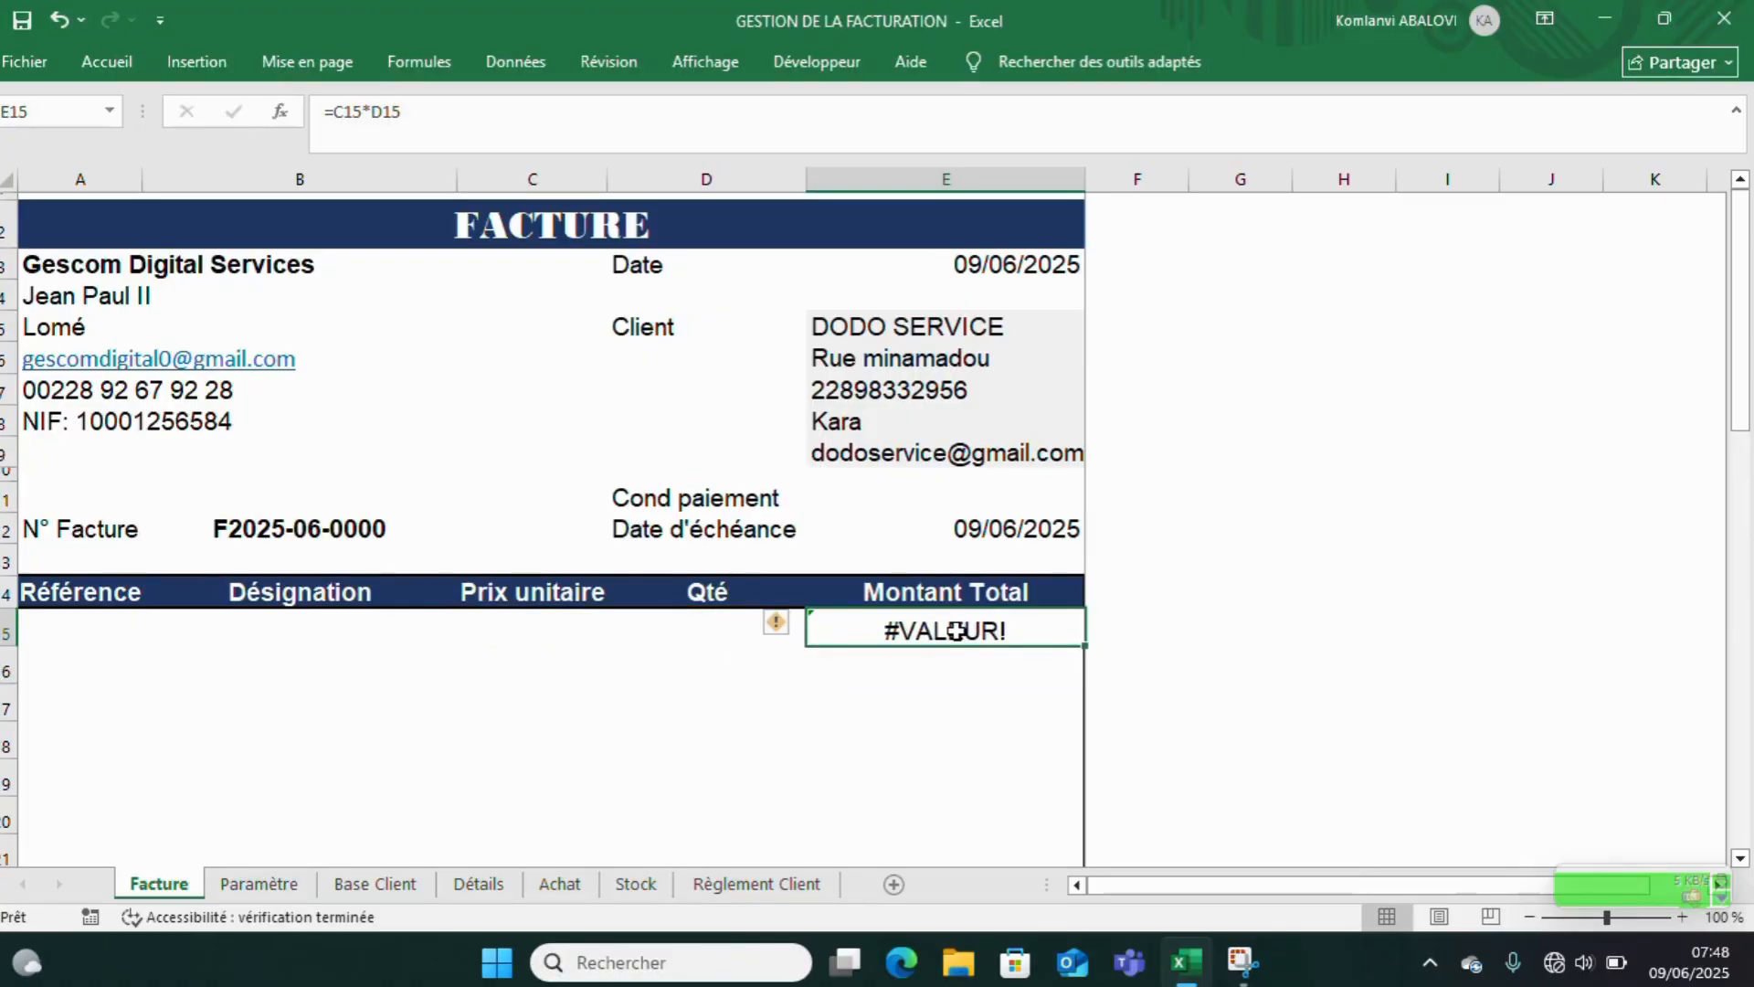
left_click(341, 119)
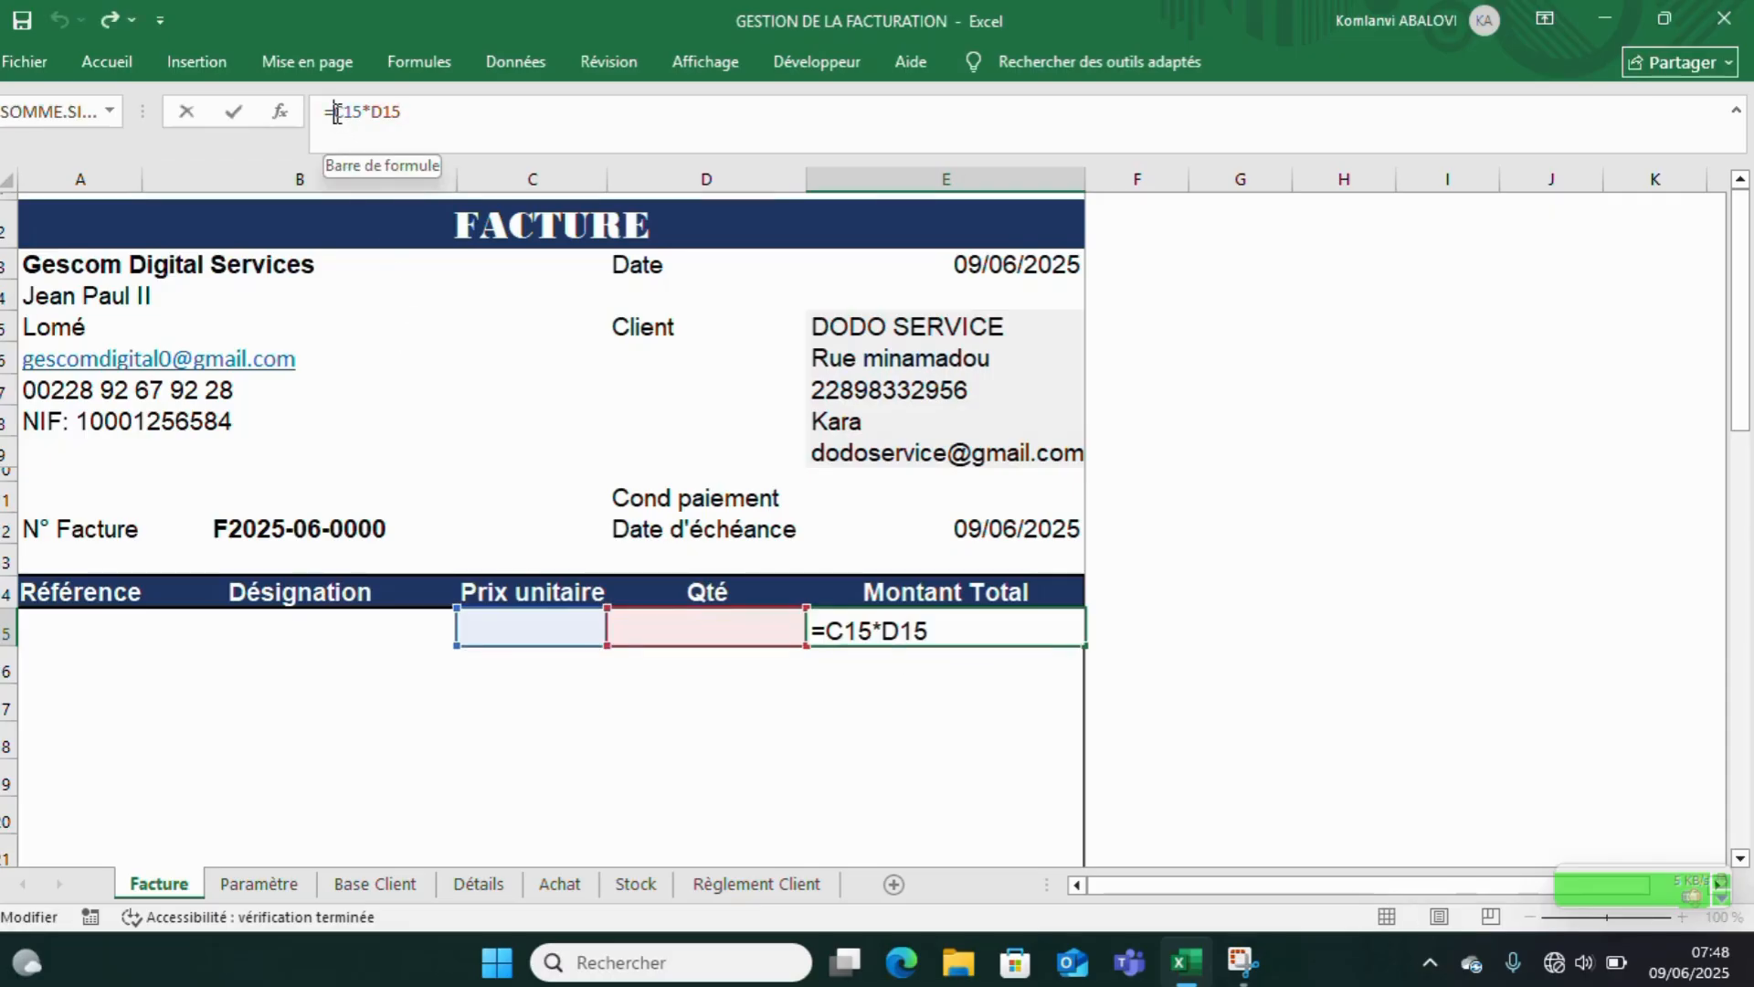
type("sierr")
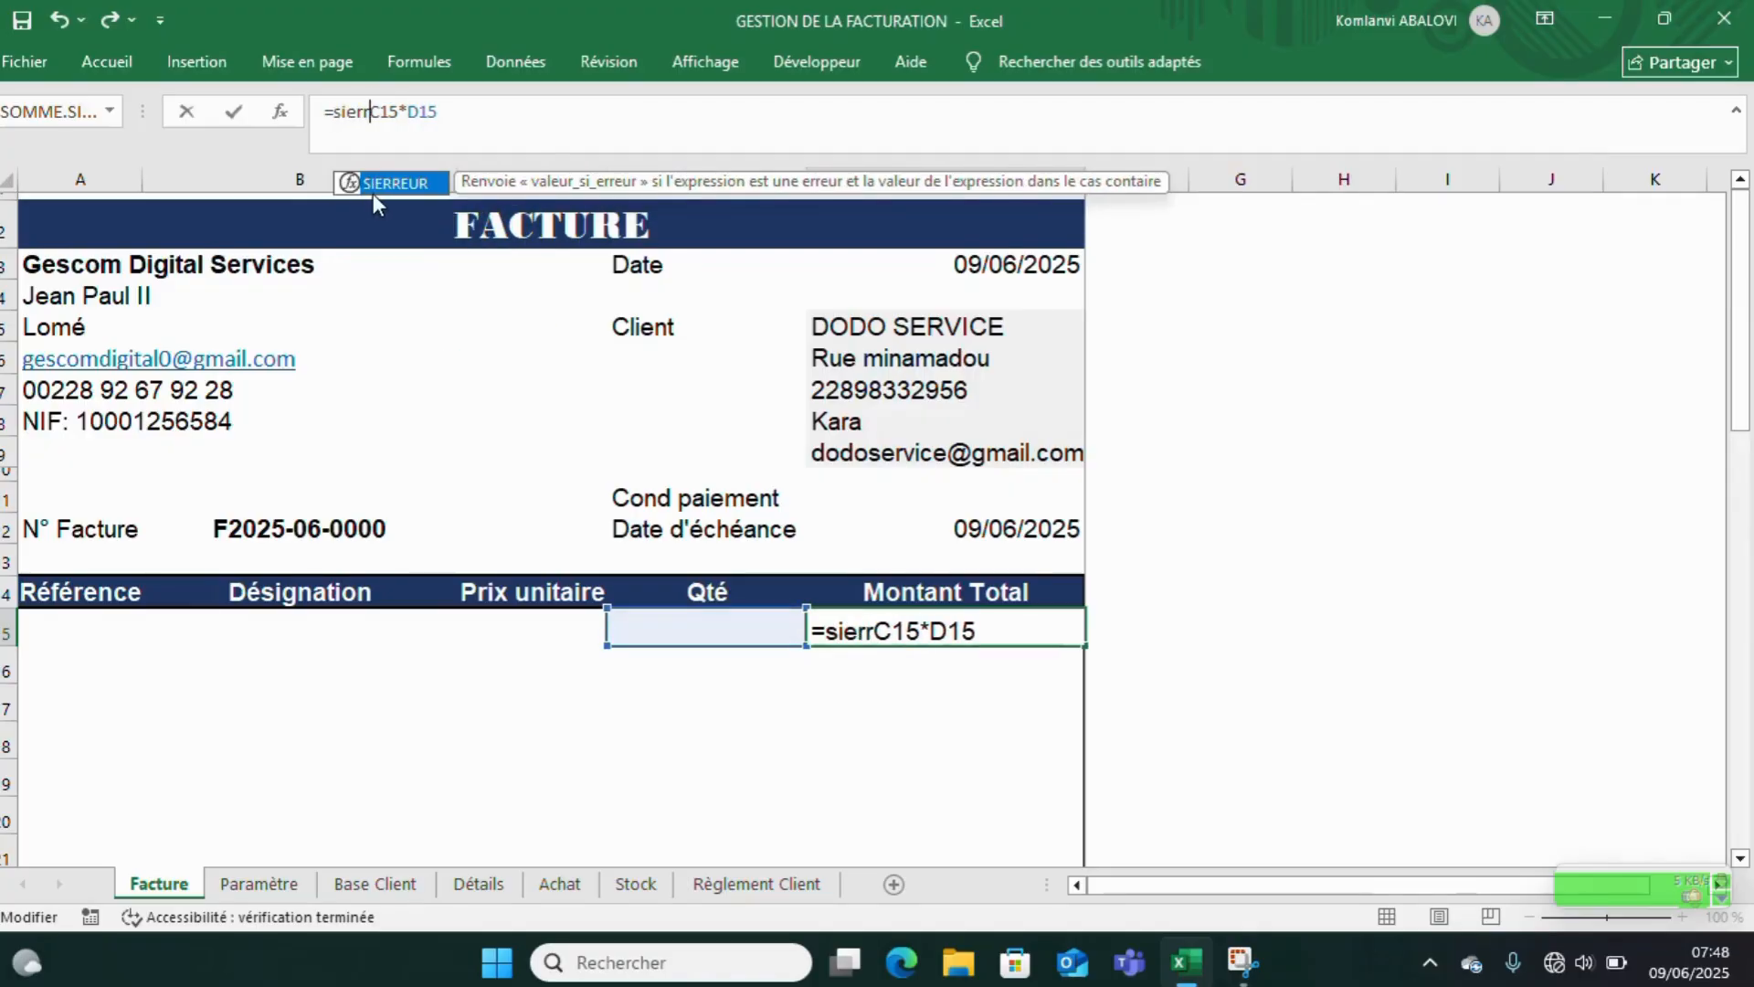
double_click(374, 190)
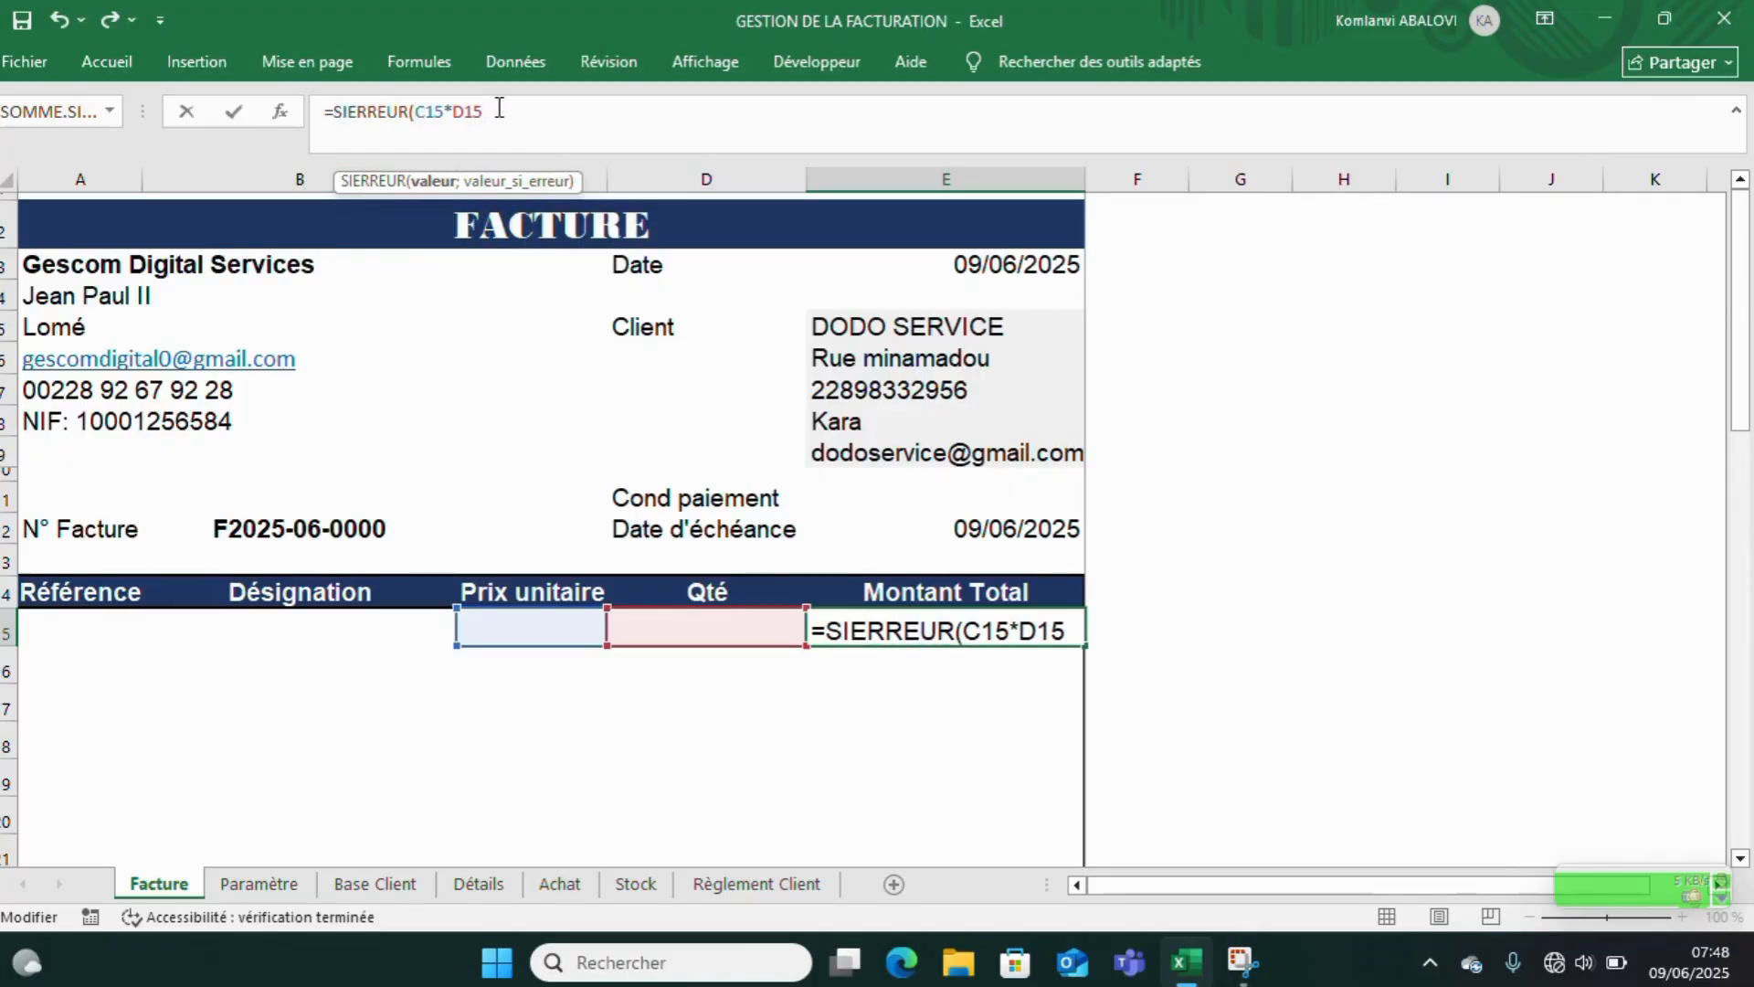
type(";\"\"")
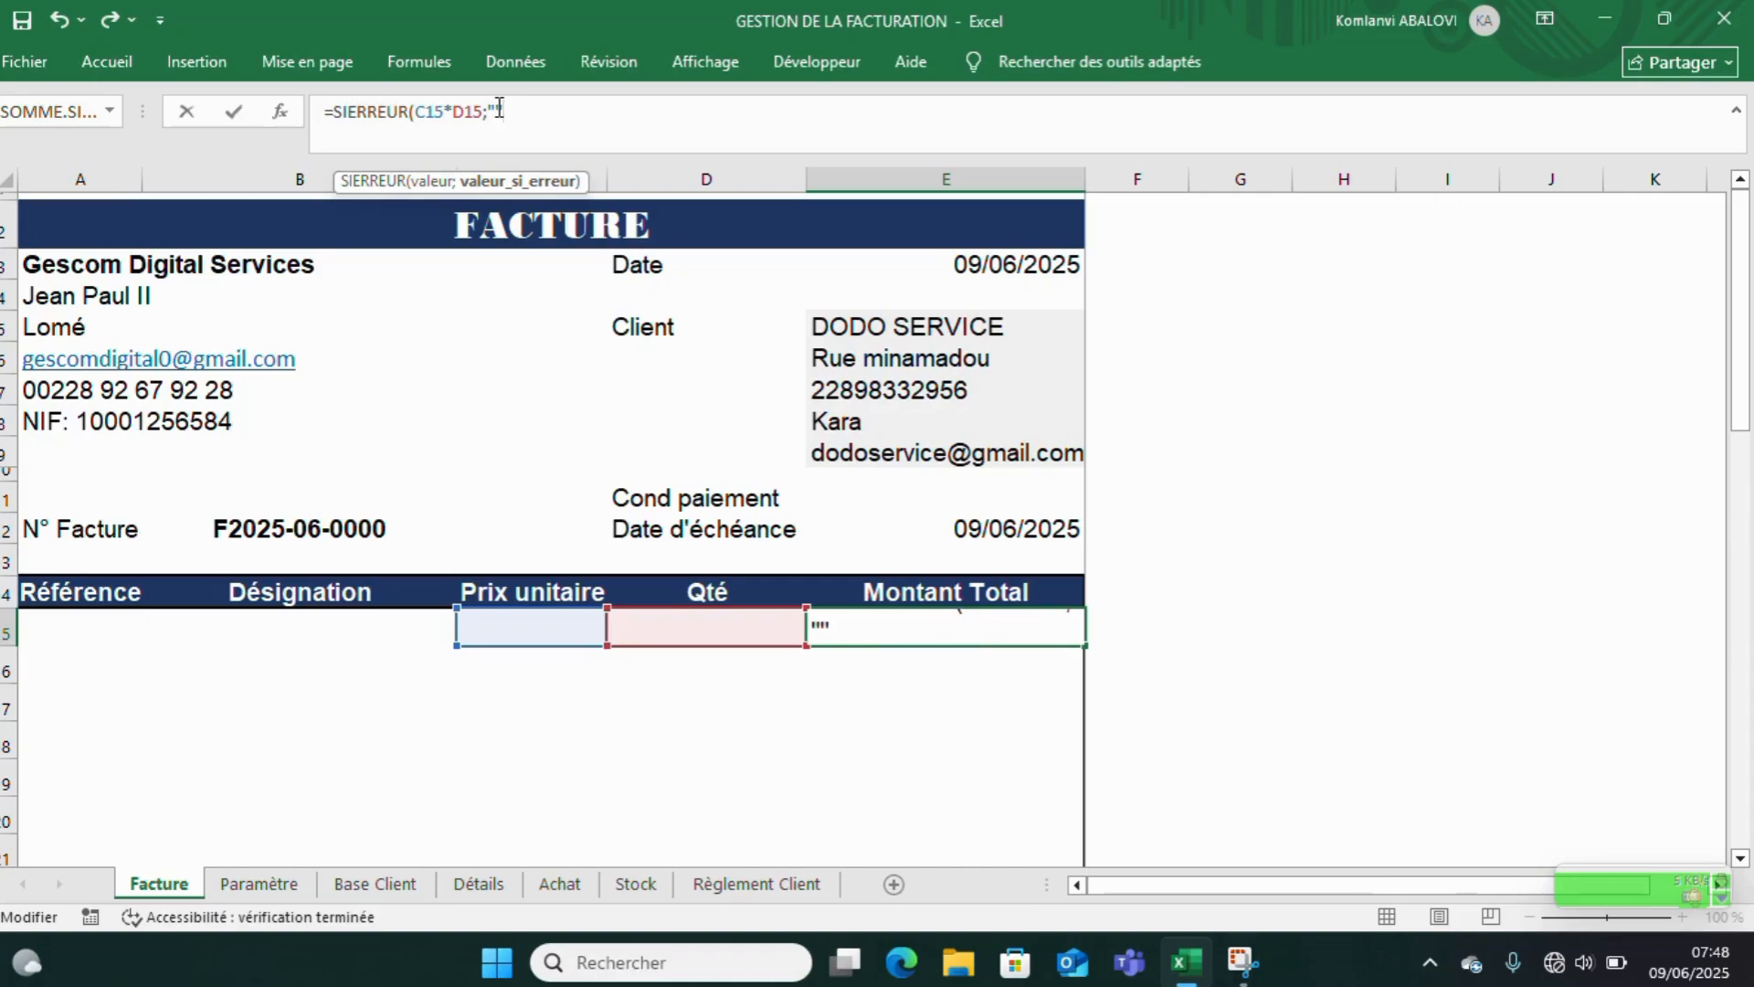
- Complete the E15 formula as =SIERREUR(C15*D15;"") and fill the line A15:E15 down through row 23
type(")")
key("Return")
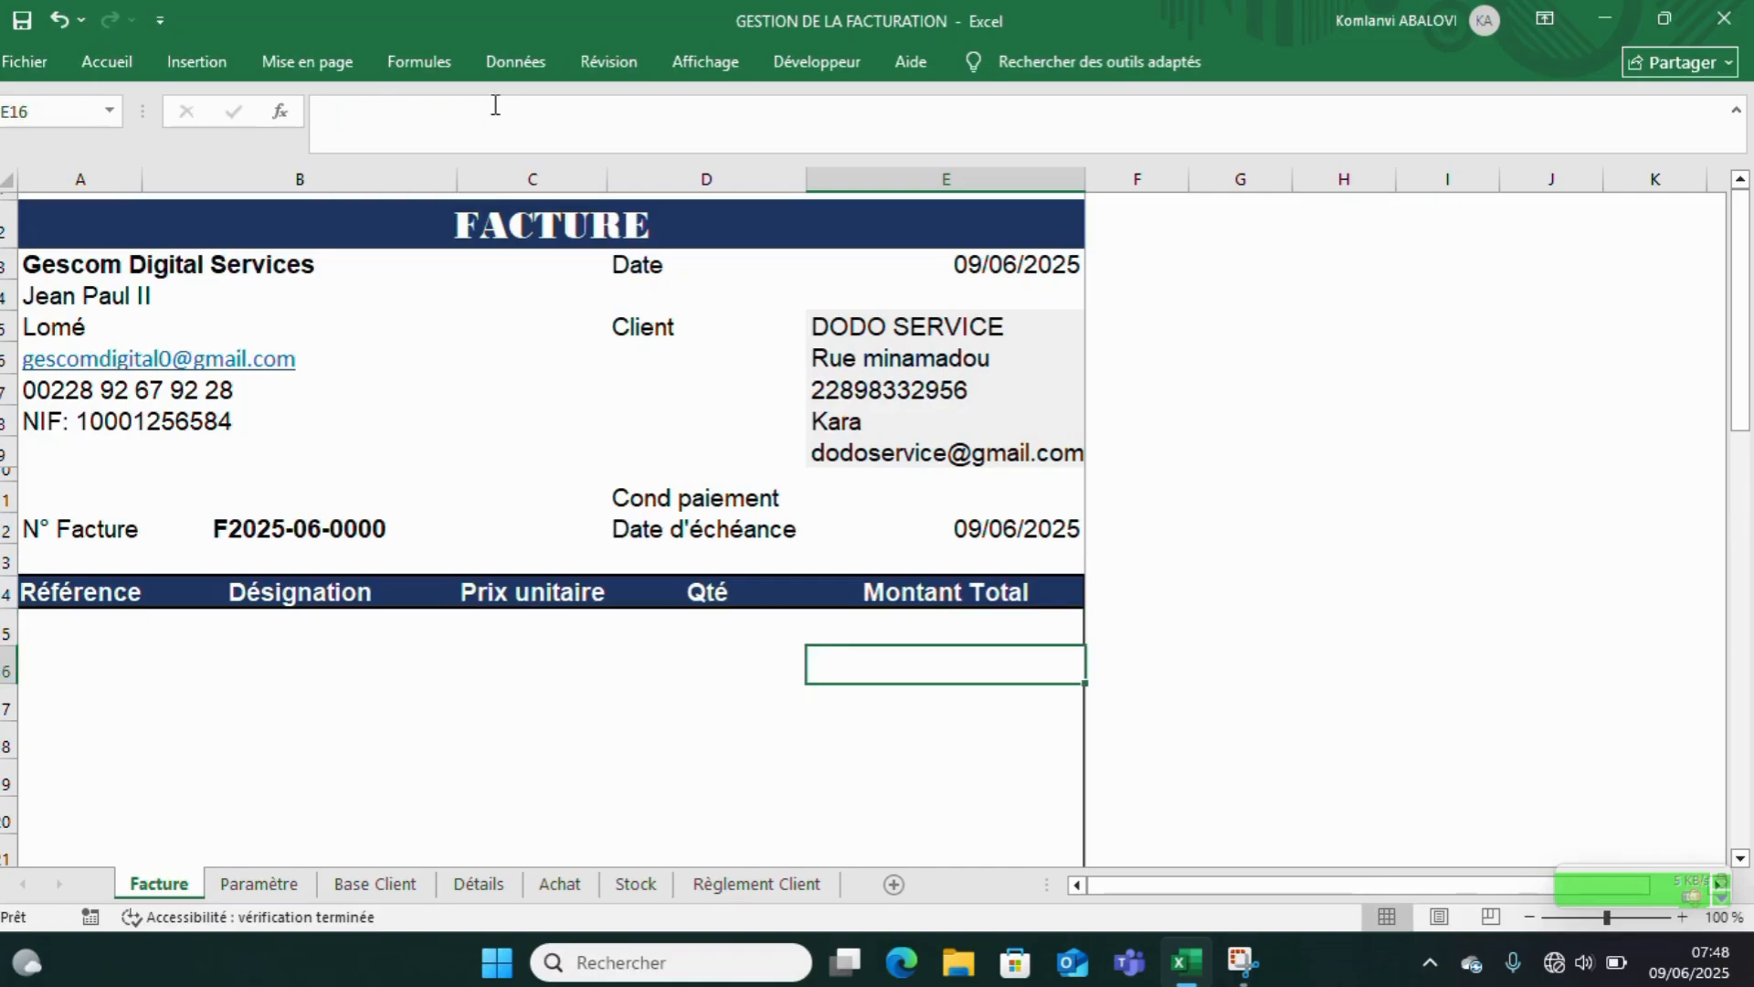
left_click_drag(92, 631, 925, 632)
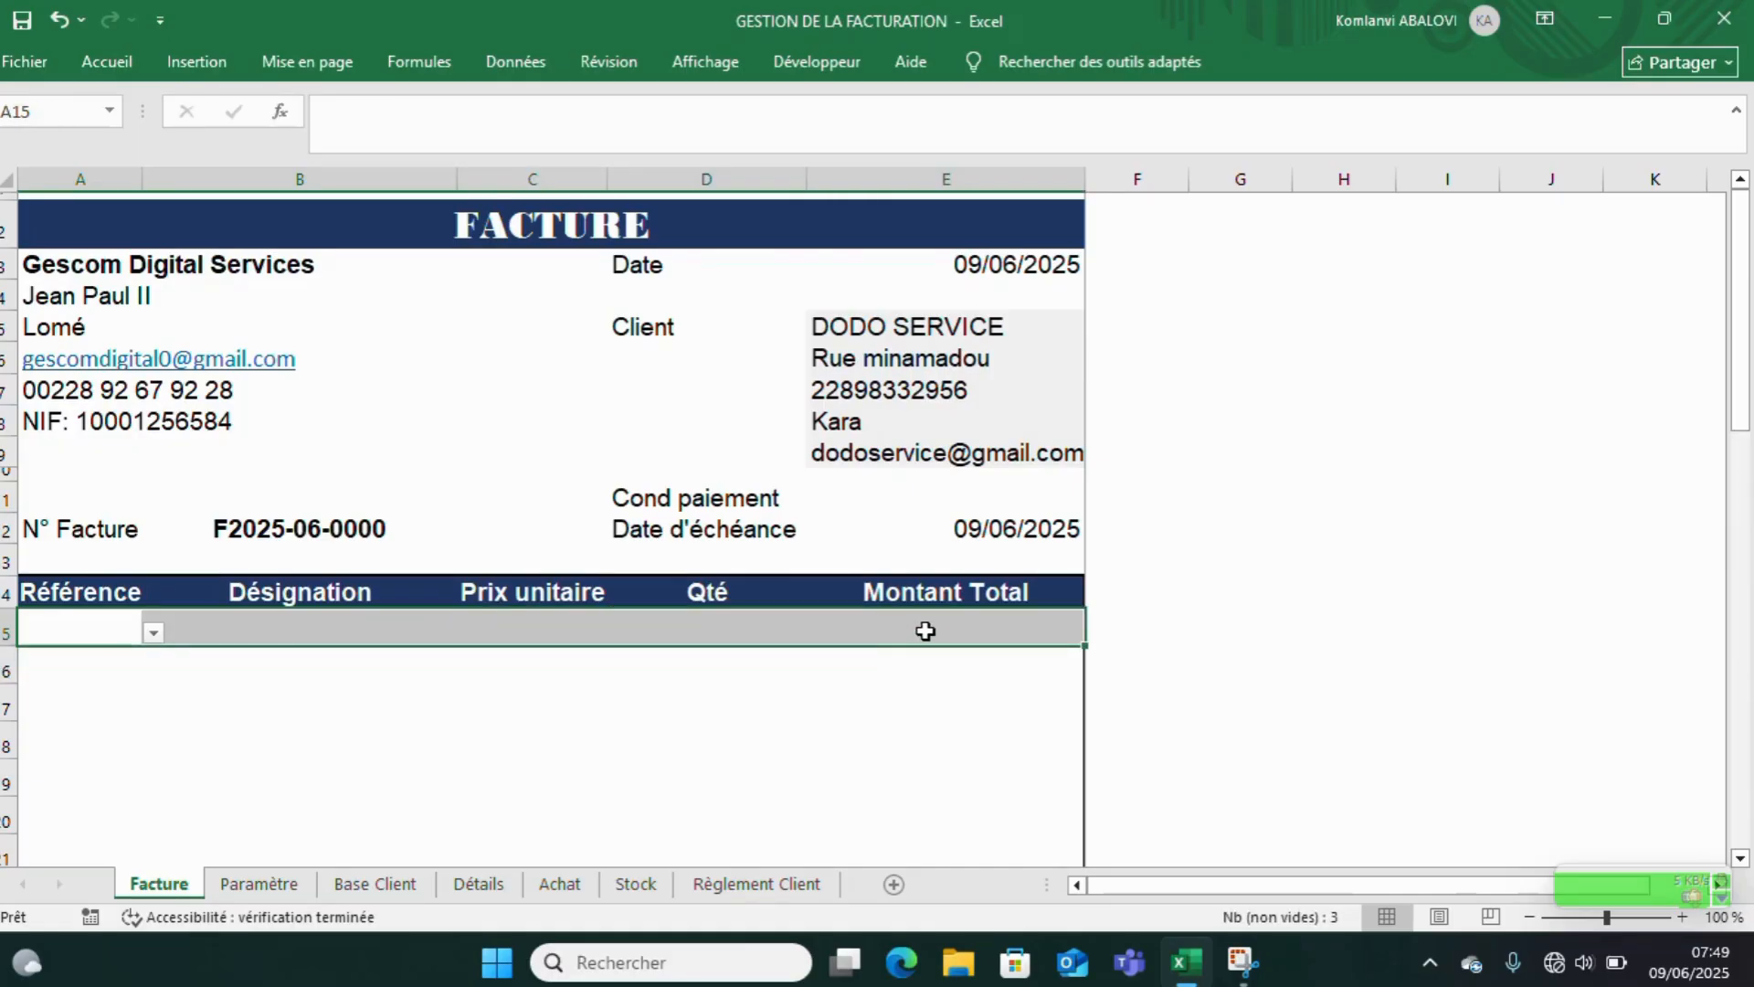
mouse_move(1083, 646)
left_mouse_down()
mouse_move(1069, 859)
mouse_move(1074, 678)
left_mouse_up()
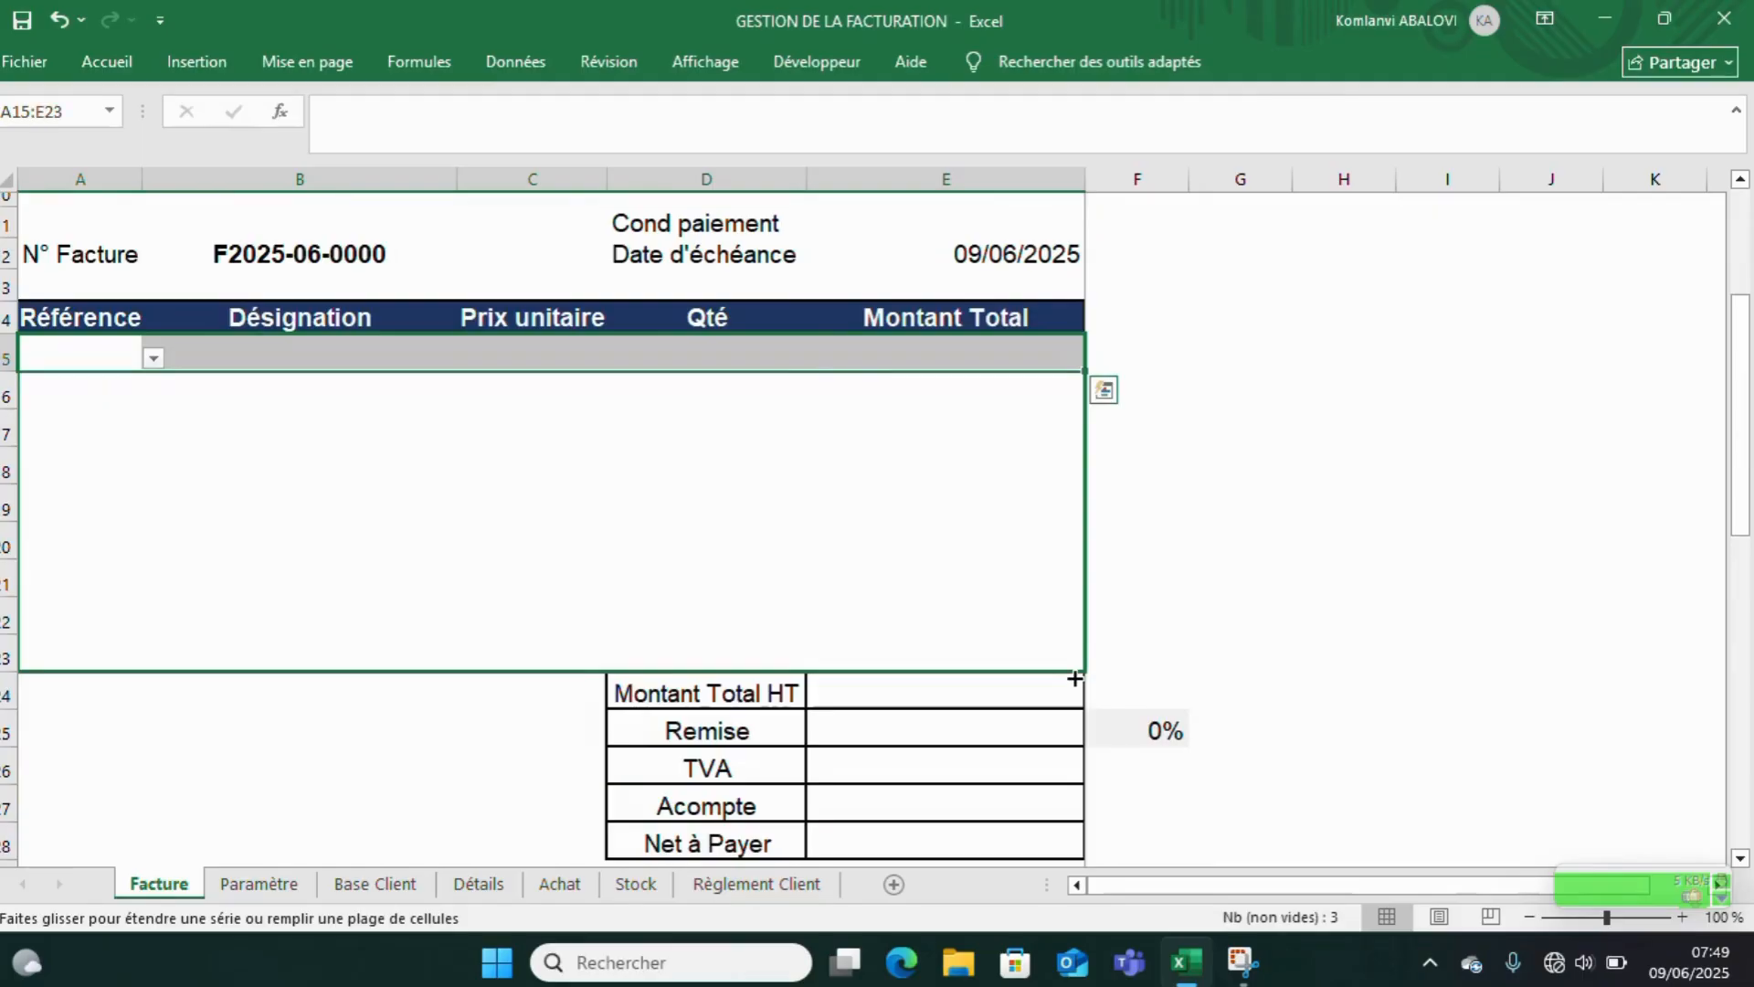
left_click(650, 627)
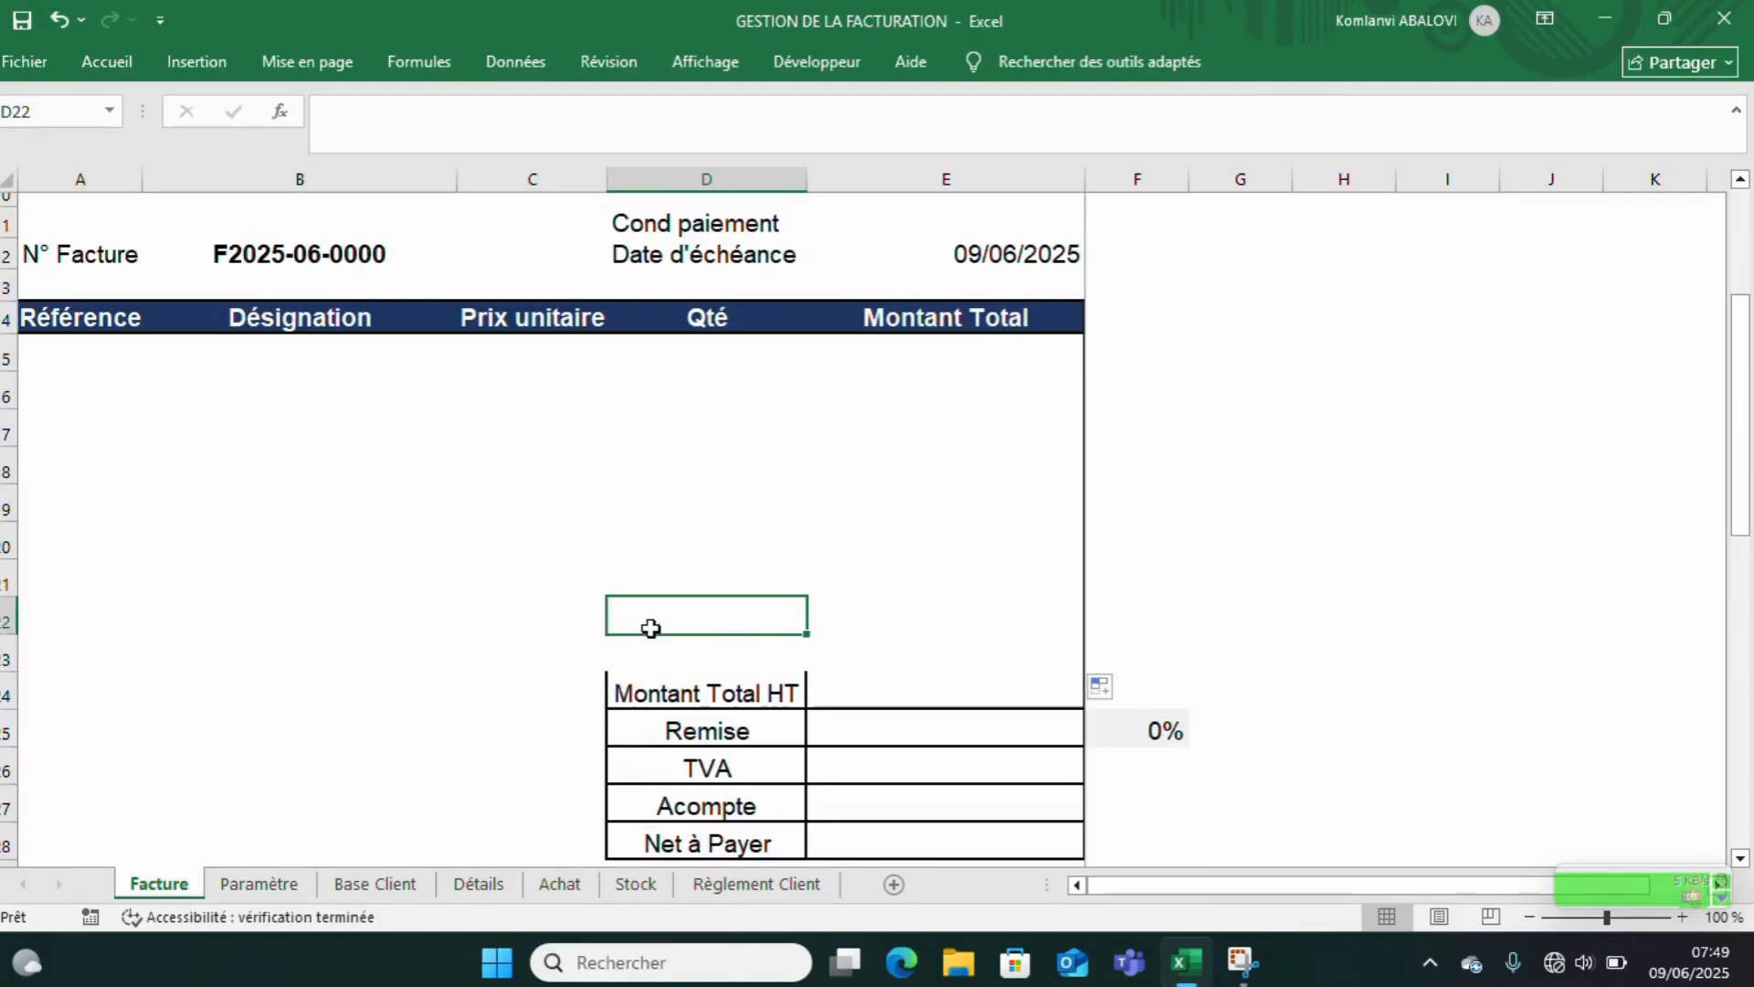
- Apply a thick bottom border to A24:E24, across the Montant Total HT row
left_click_drag(58, 347, 932, 687)
left_click(174, 684)
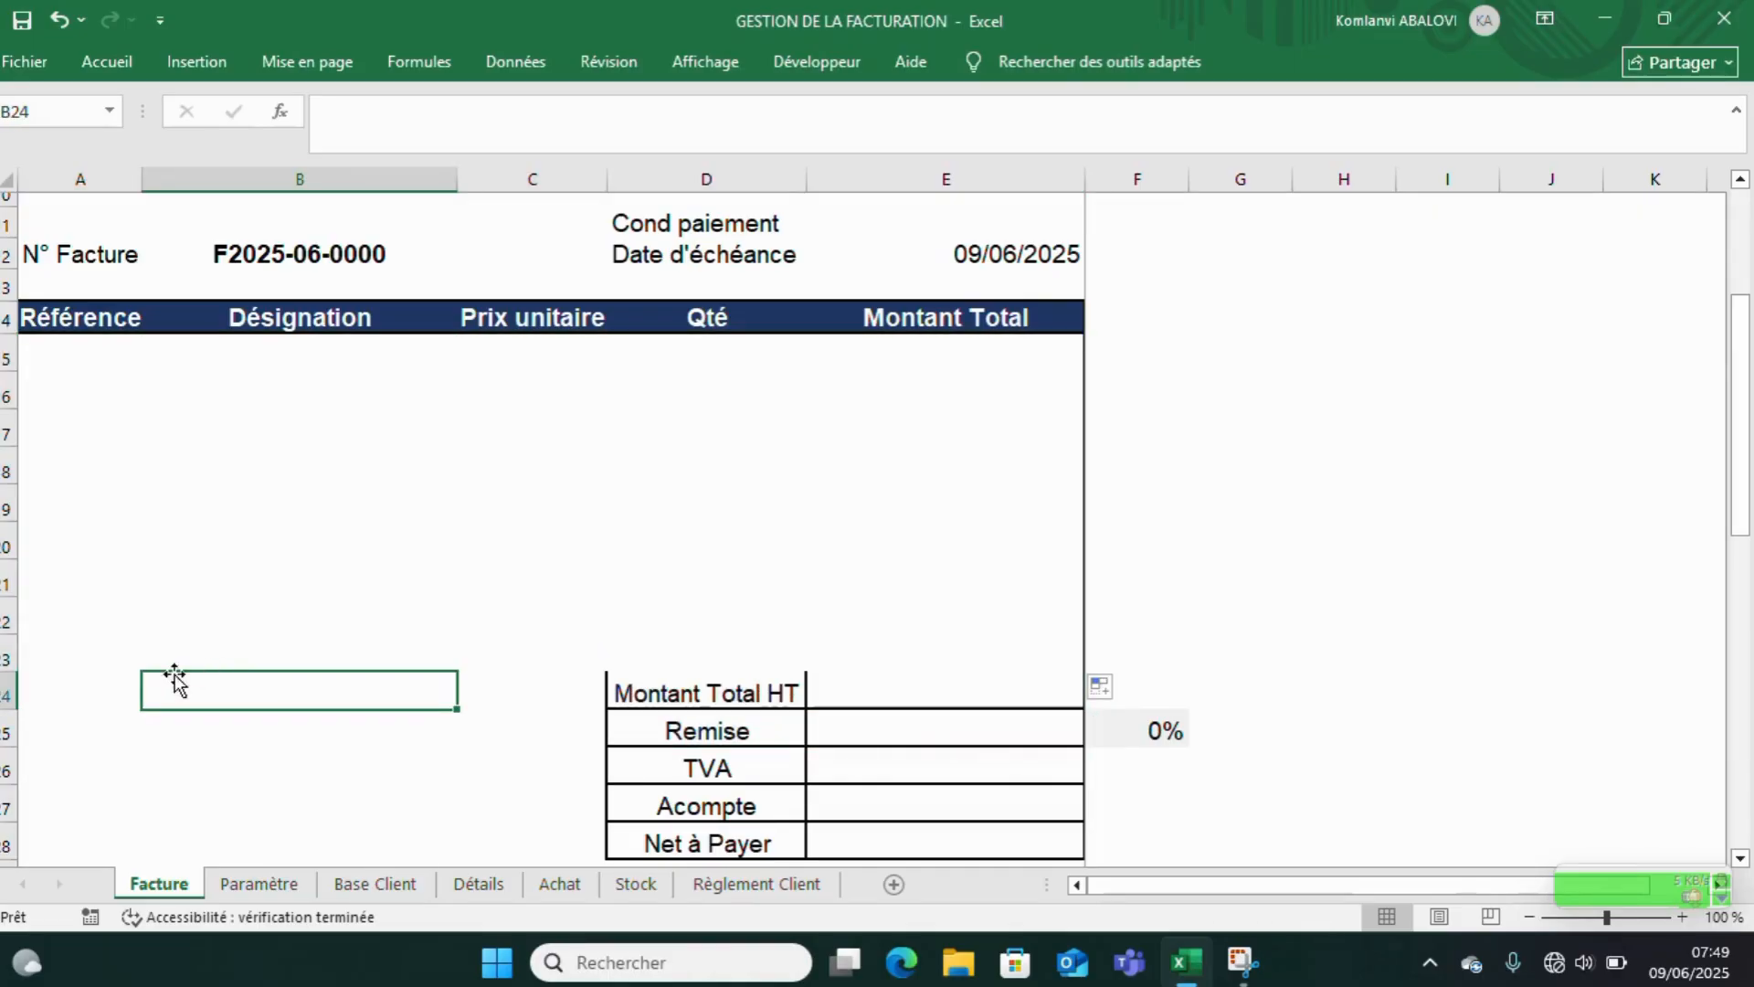
left_click_drag(86, 681, 944, 691)
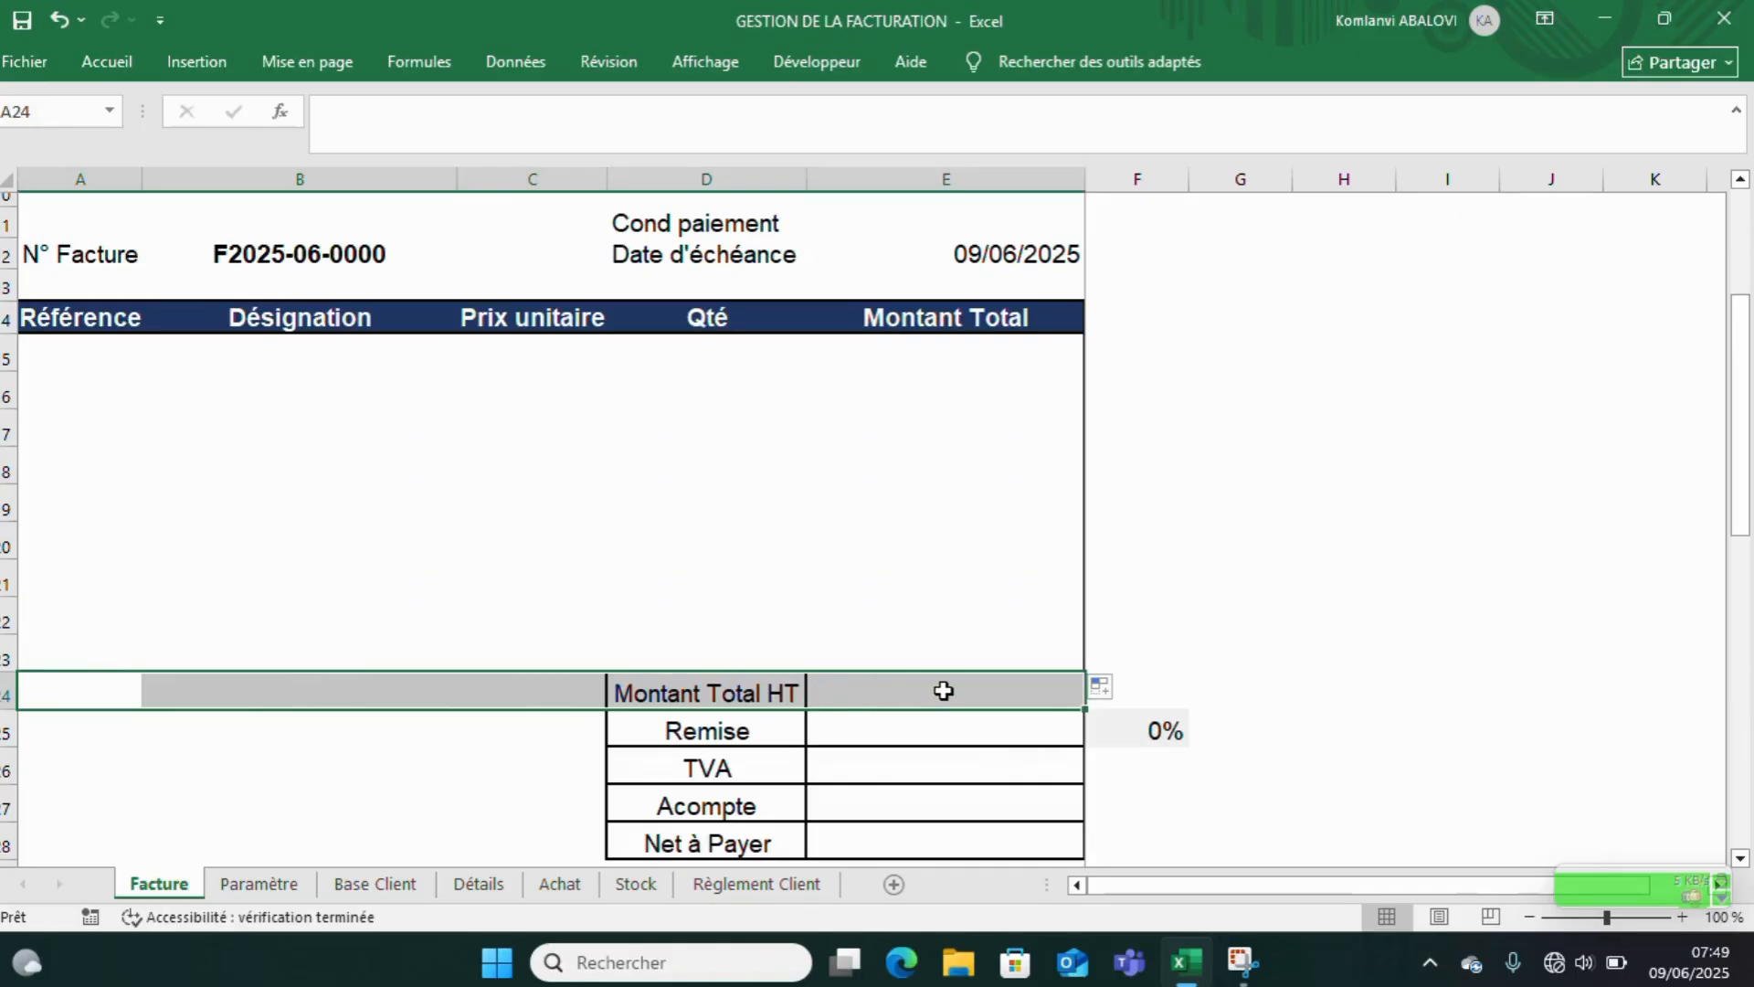
left_click(107, 62)
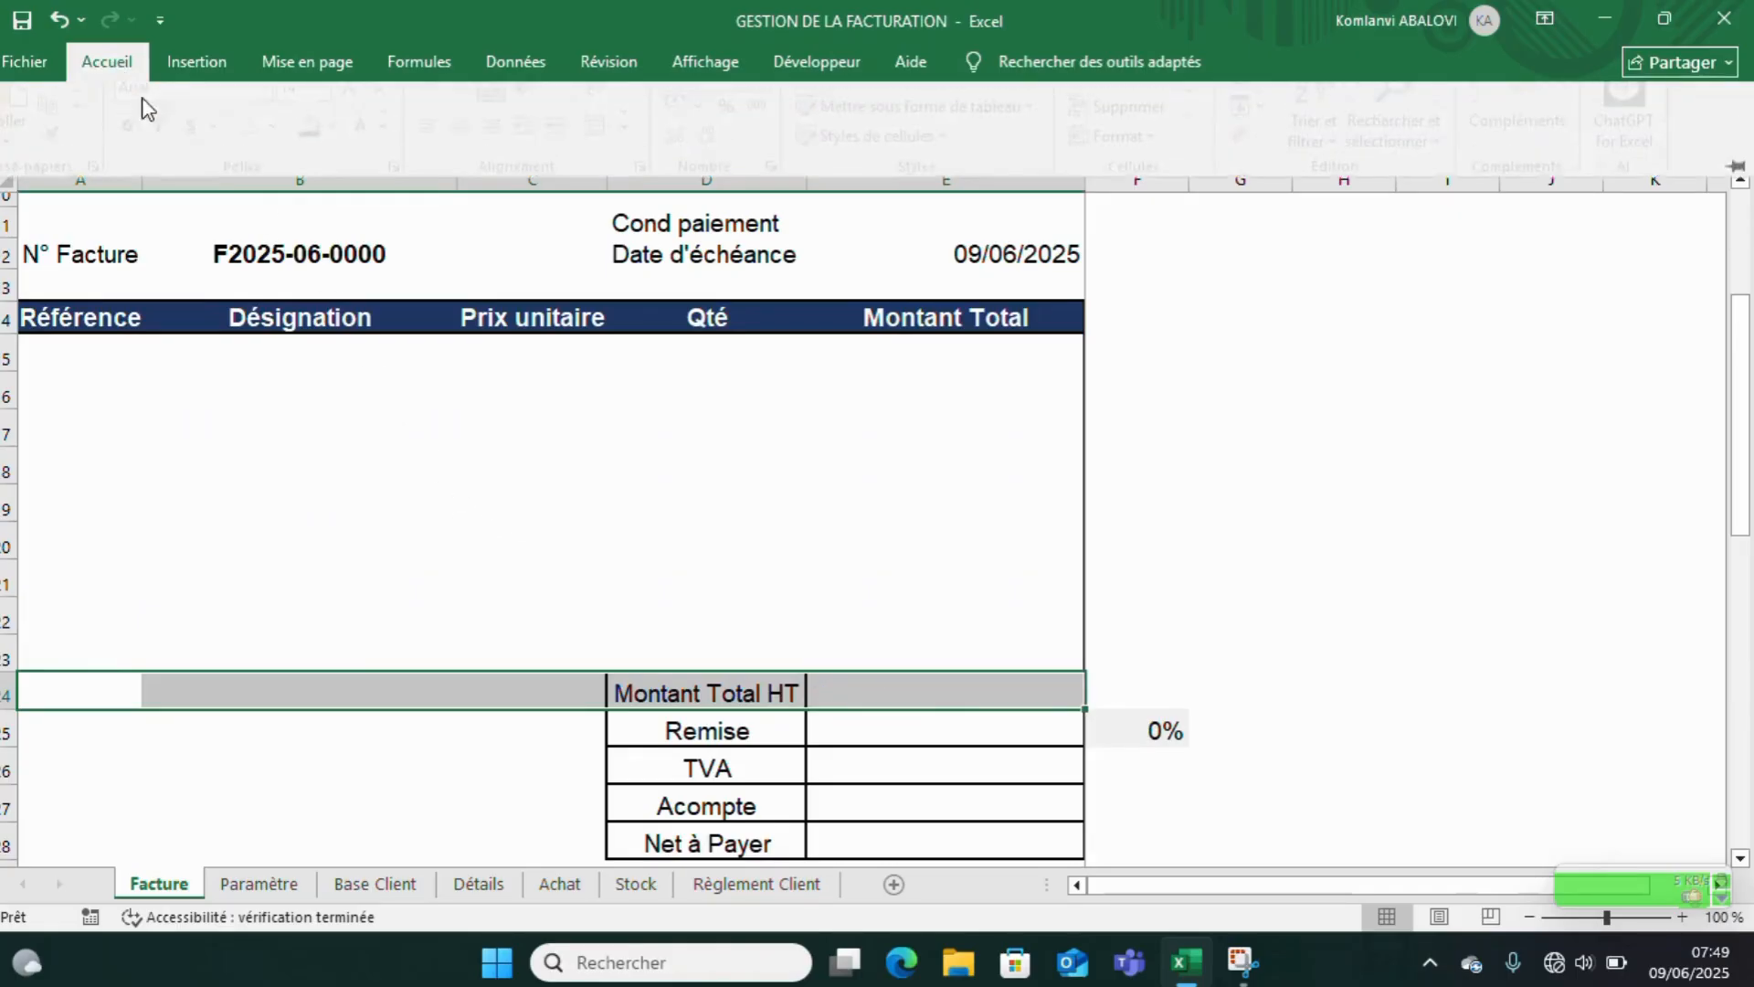
left_click(289, 151)
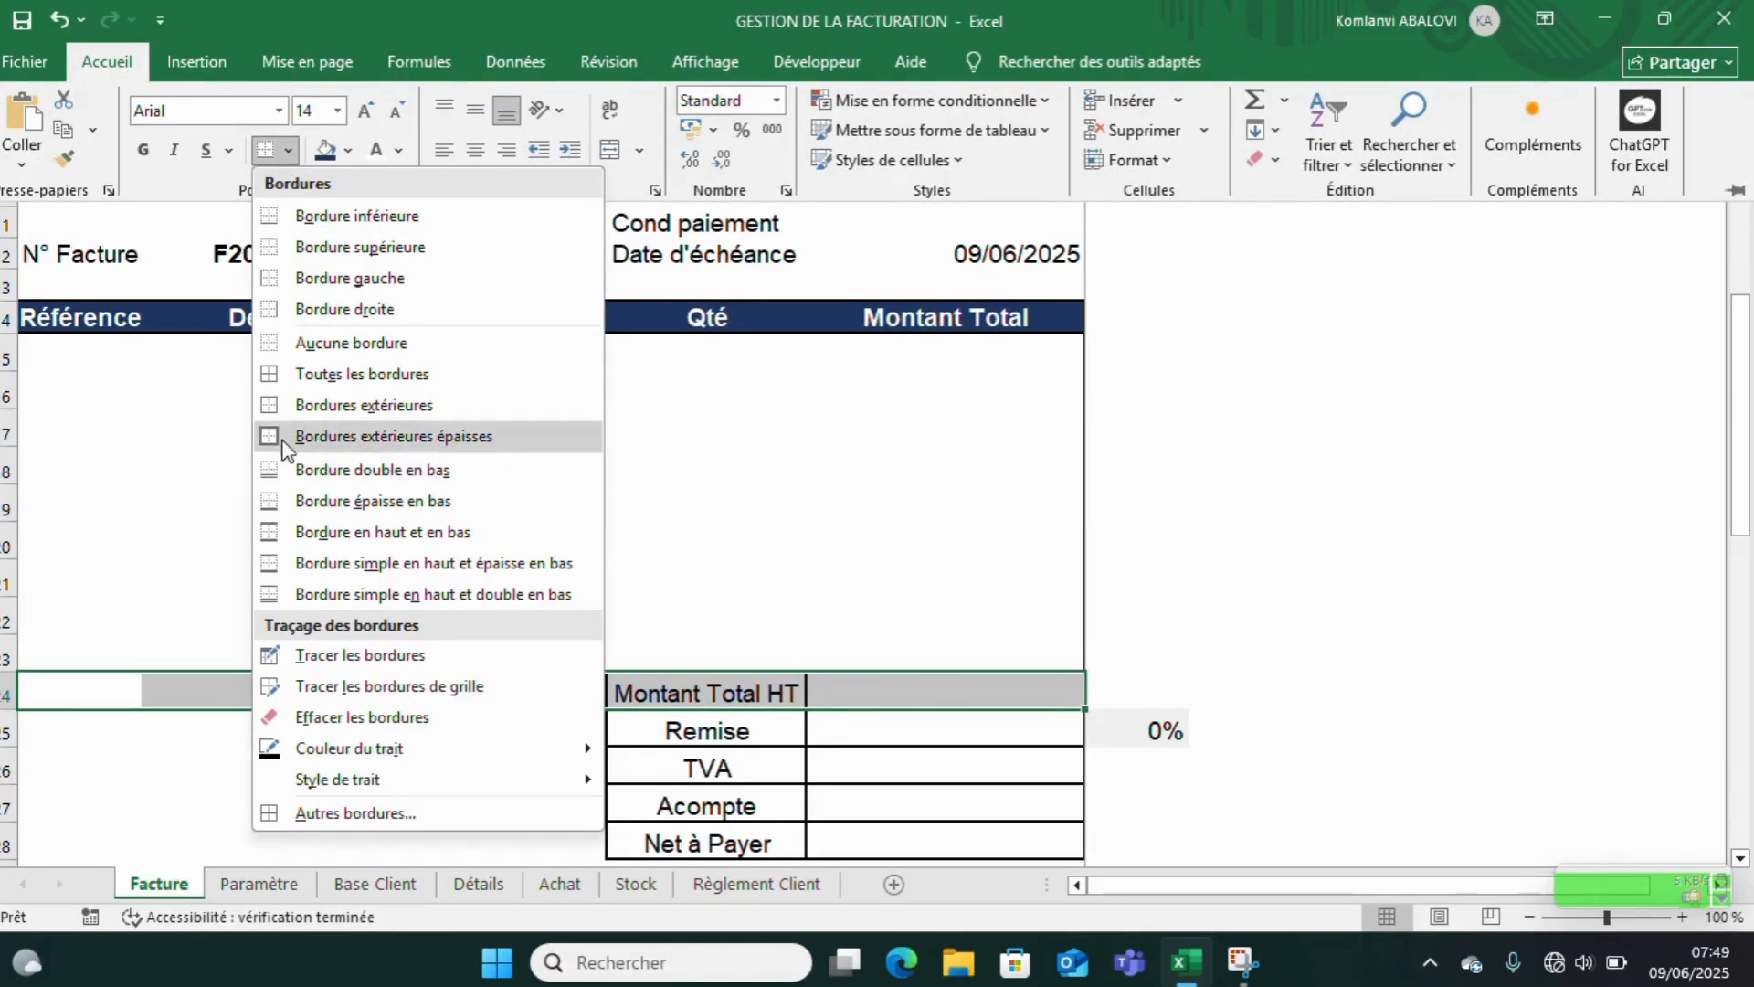
left_click(291, 501)
left_click(524, 610)
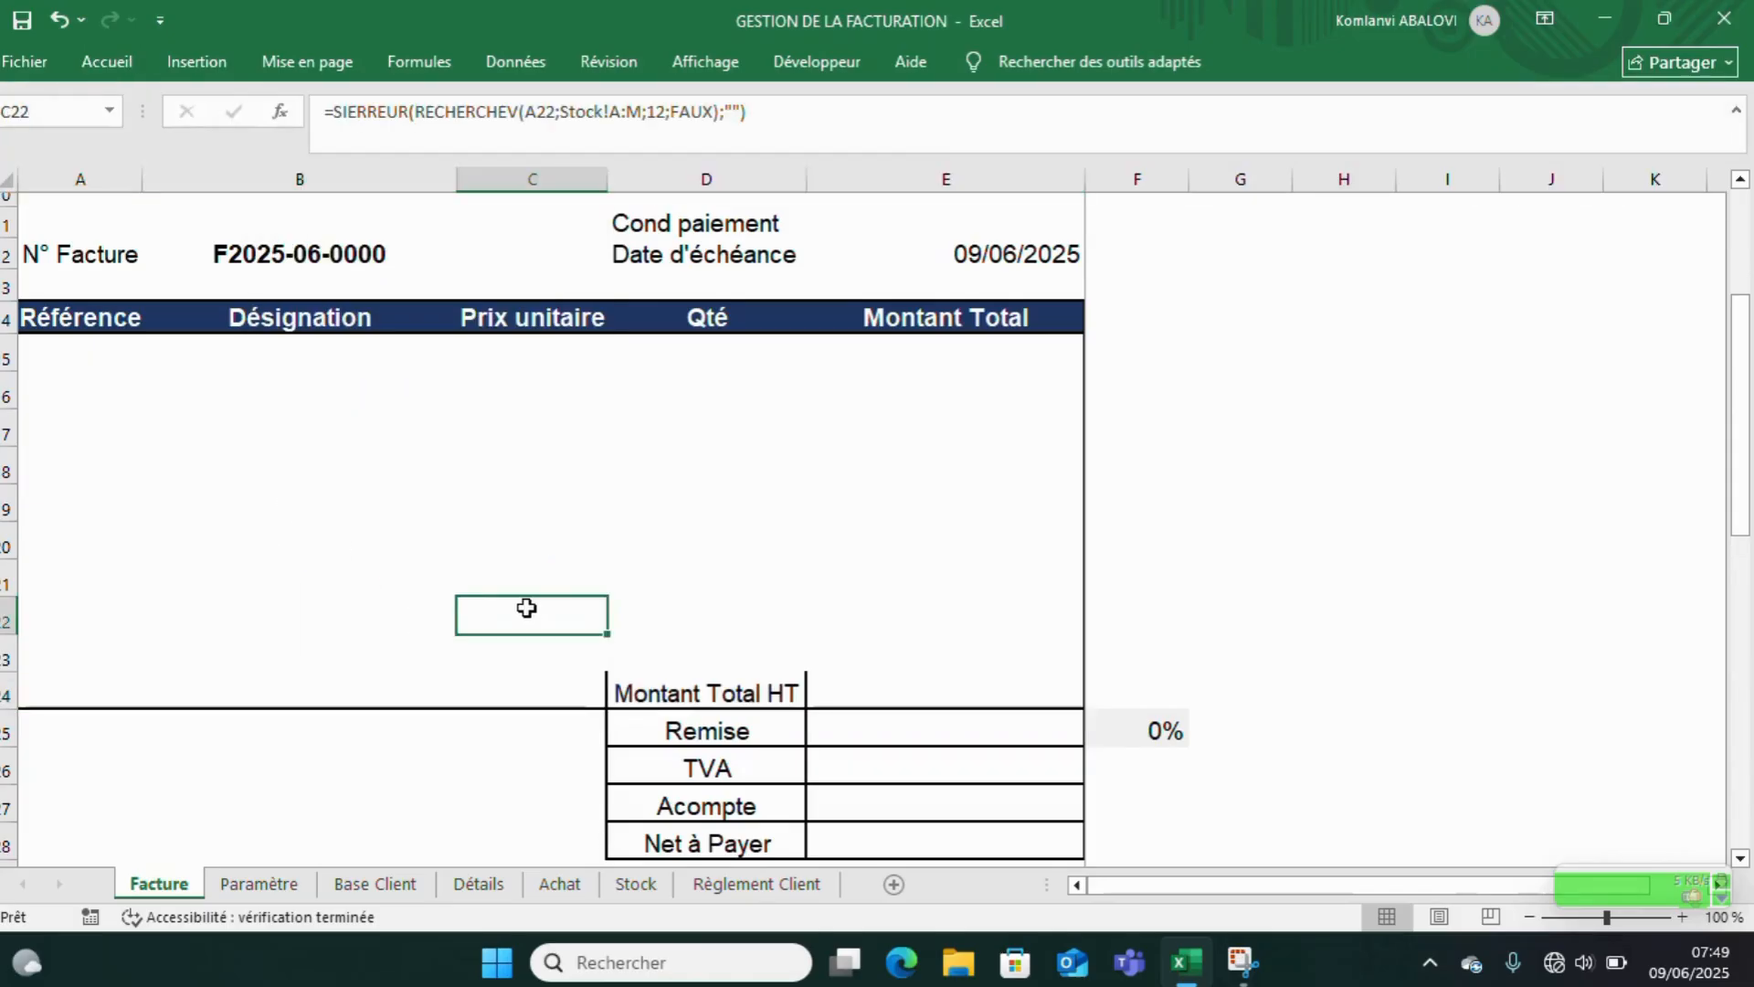
- Apply thick outside borders to the Montant Total HT cells D24:E24
left_click(629, 687)
left_click_drag(629, 687, 950, 698)
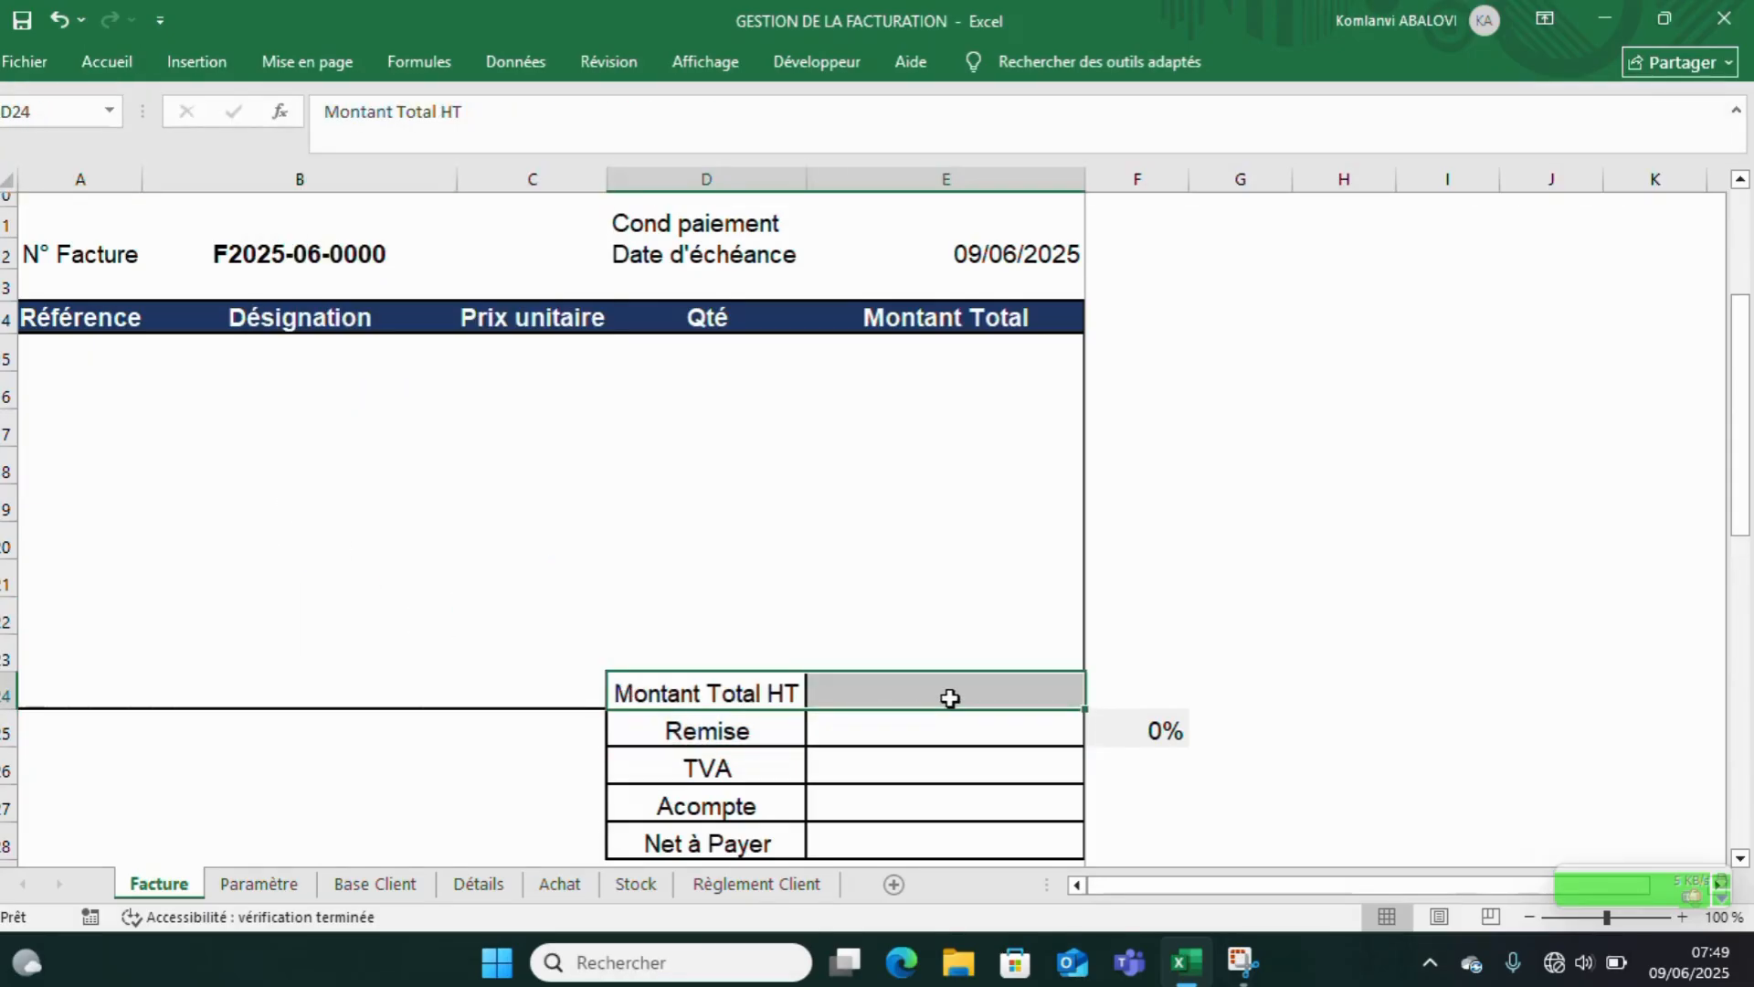
left_click(121, 59)
left_click(288, 151)
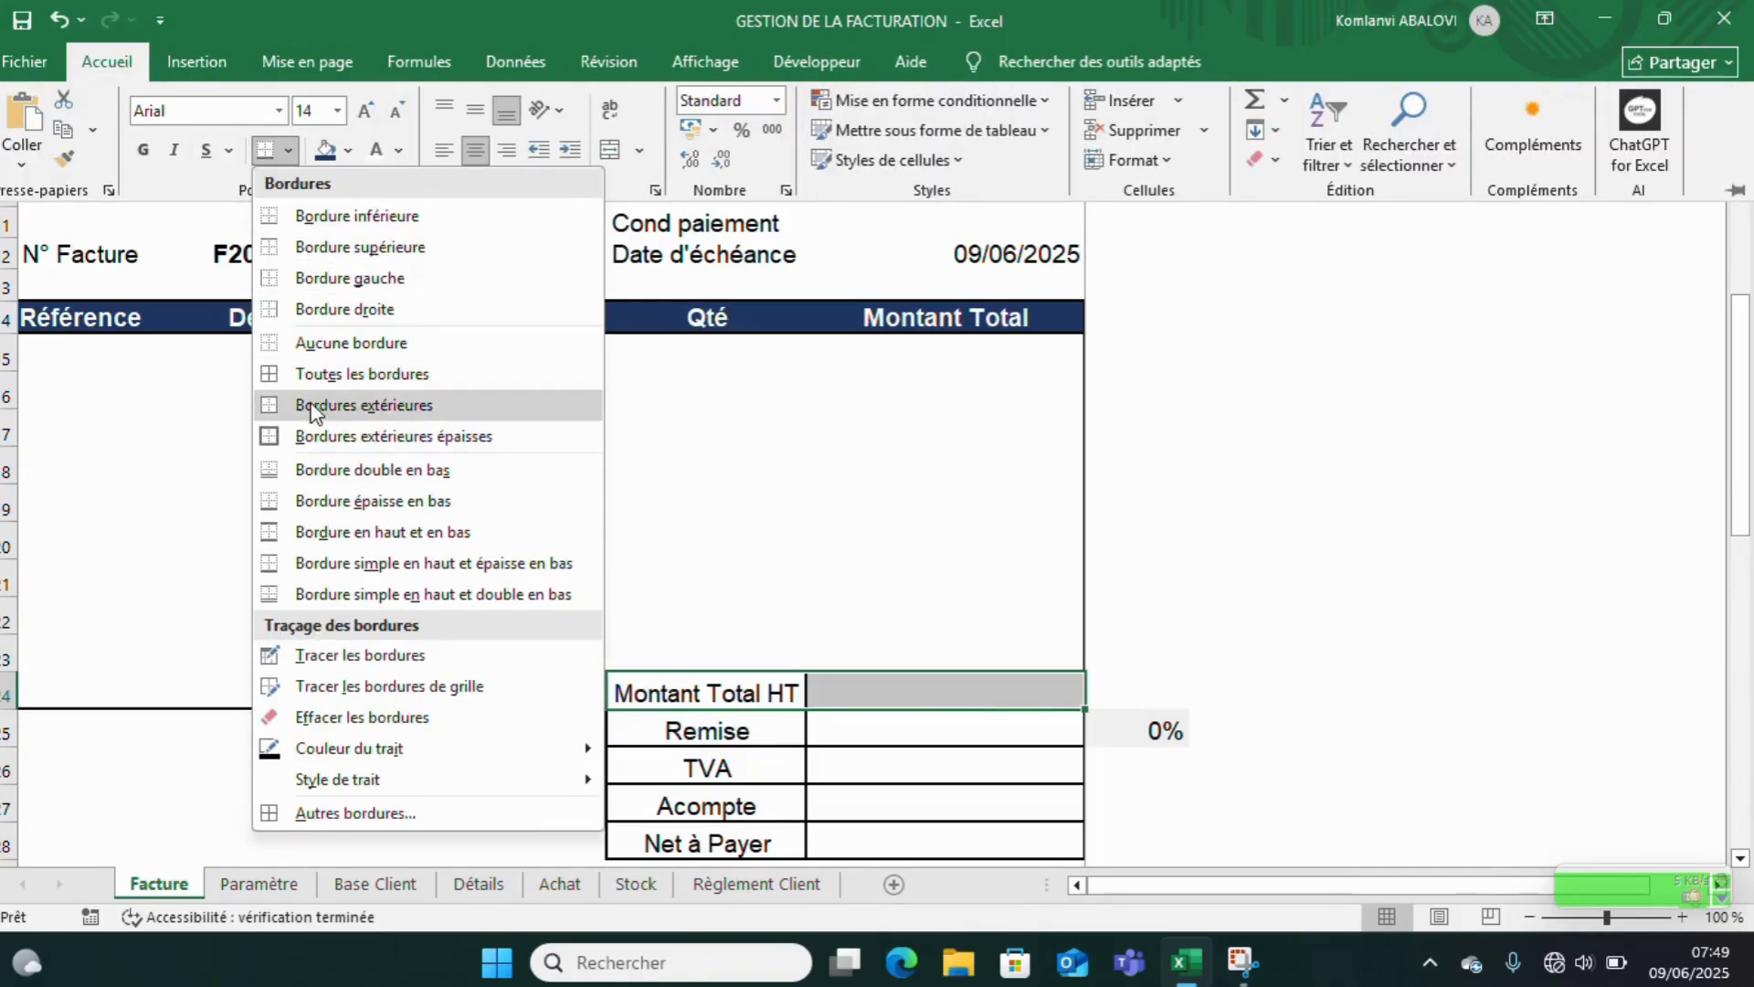
left_click(306, 445)
left_click(1265, 590)
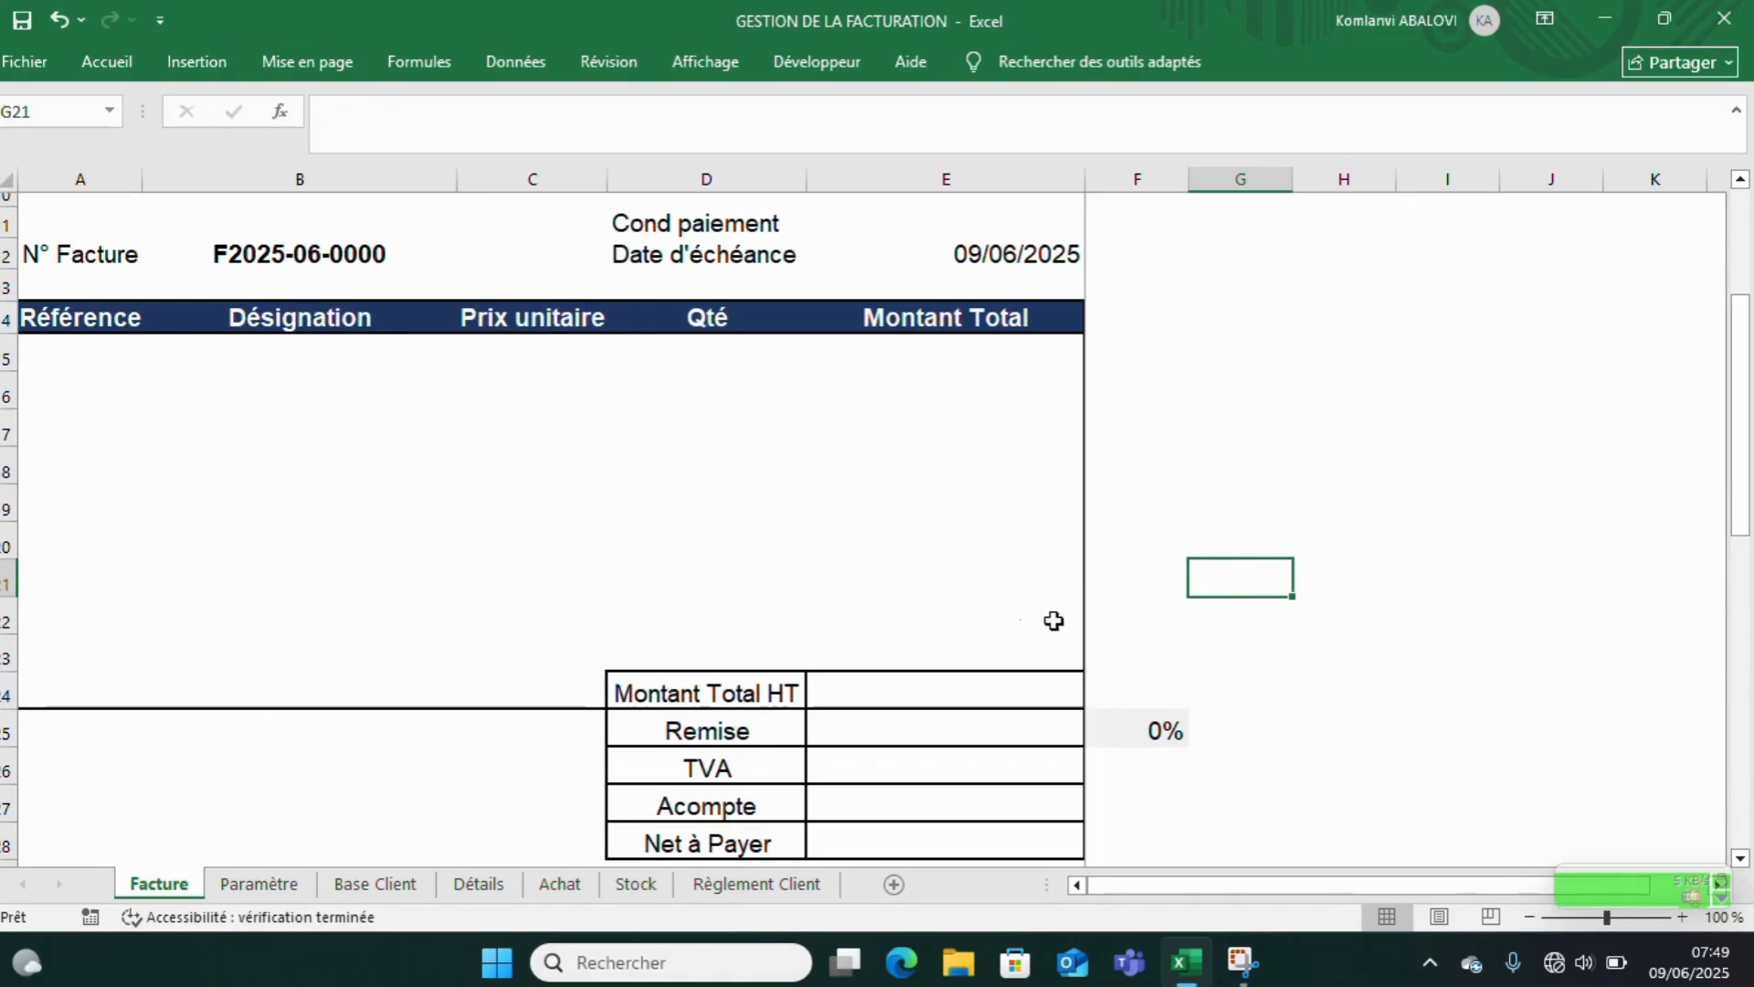
scroll(969, 673, "up", 3)
scroll(969, 673, "down", 3)
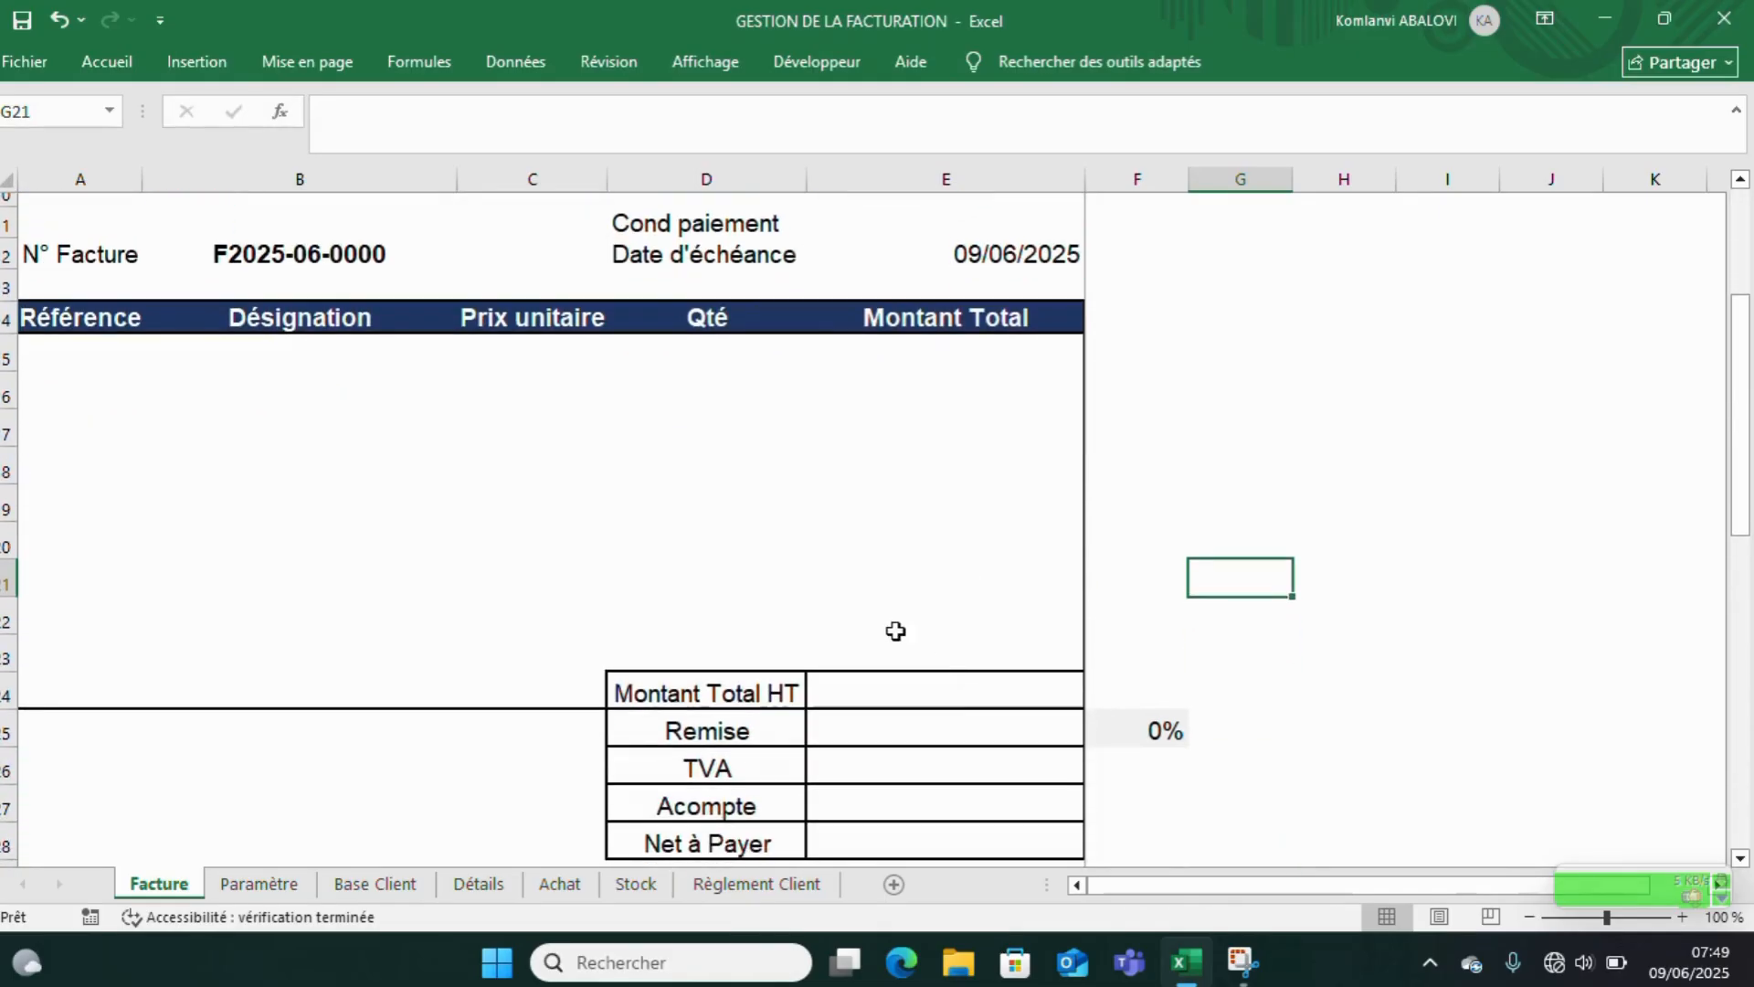
- Undo the last two border changes on row 24
left_click(58, 20)
left_click(627, 586)
scroll(685, 663, "down", 2)
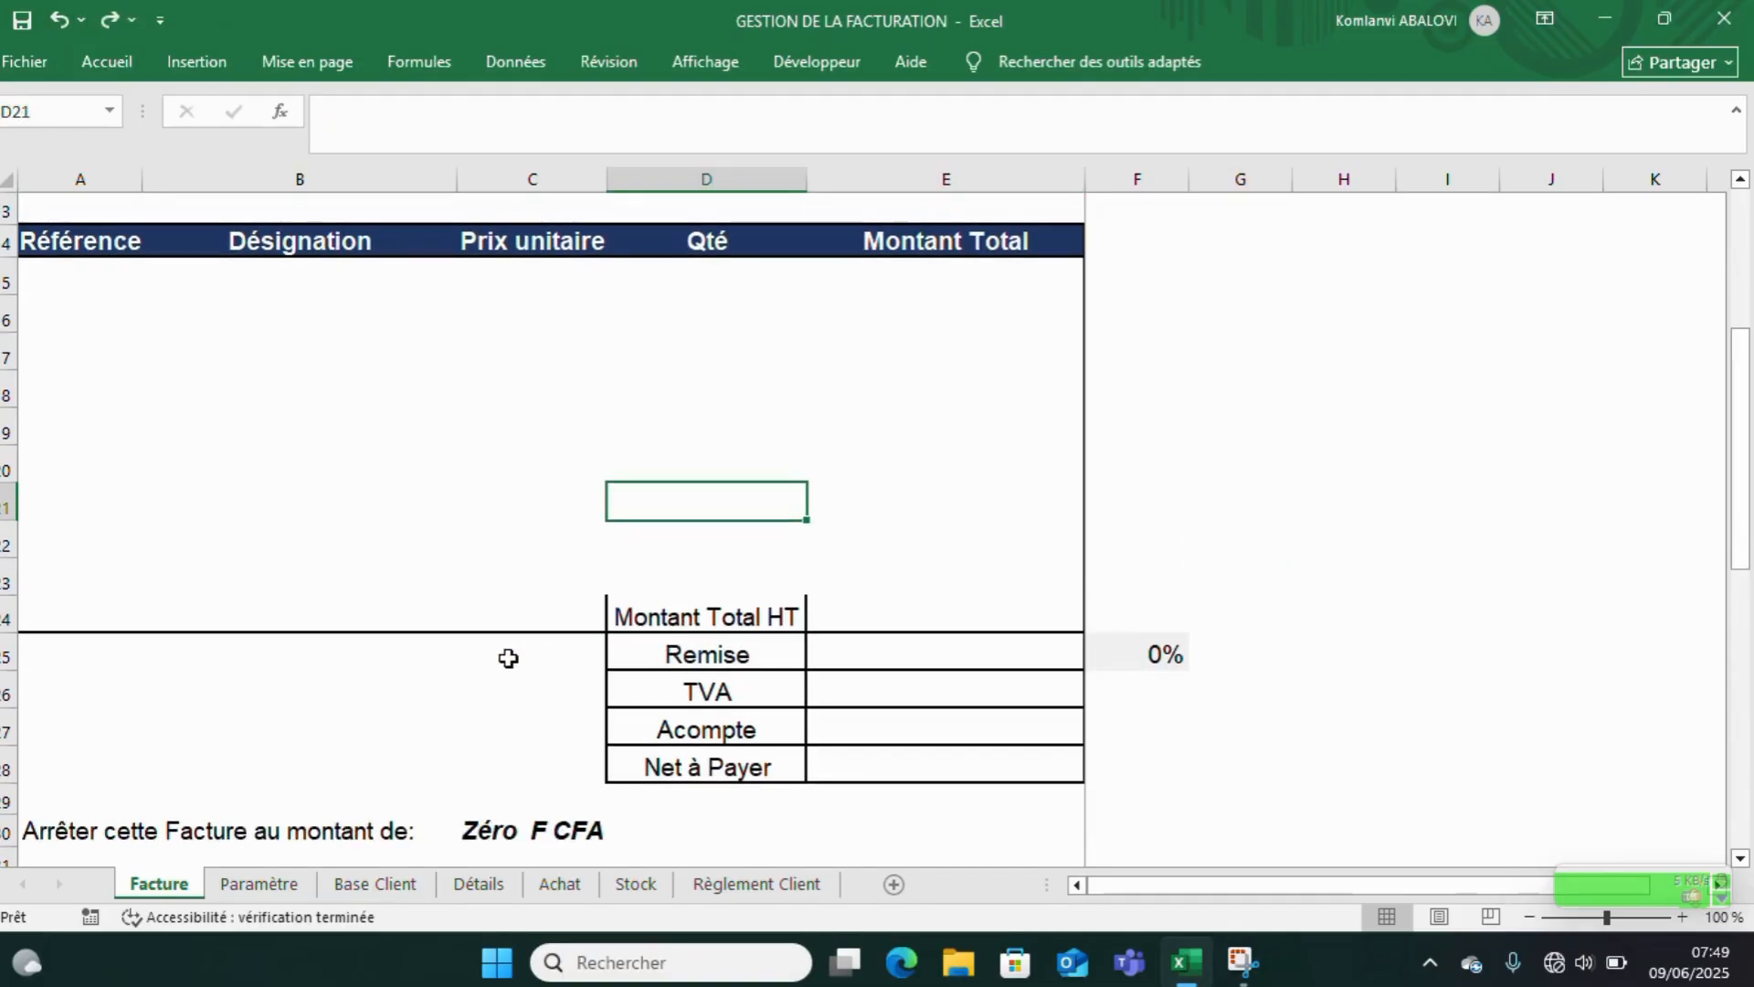
left_click(61, 19)
- Apply a thick bottom border to A23:E23, the last line of the invoice items table
left_click(167, 464)
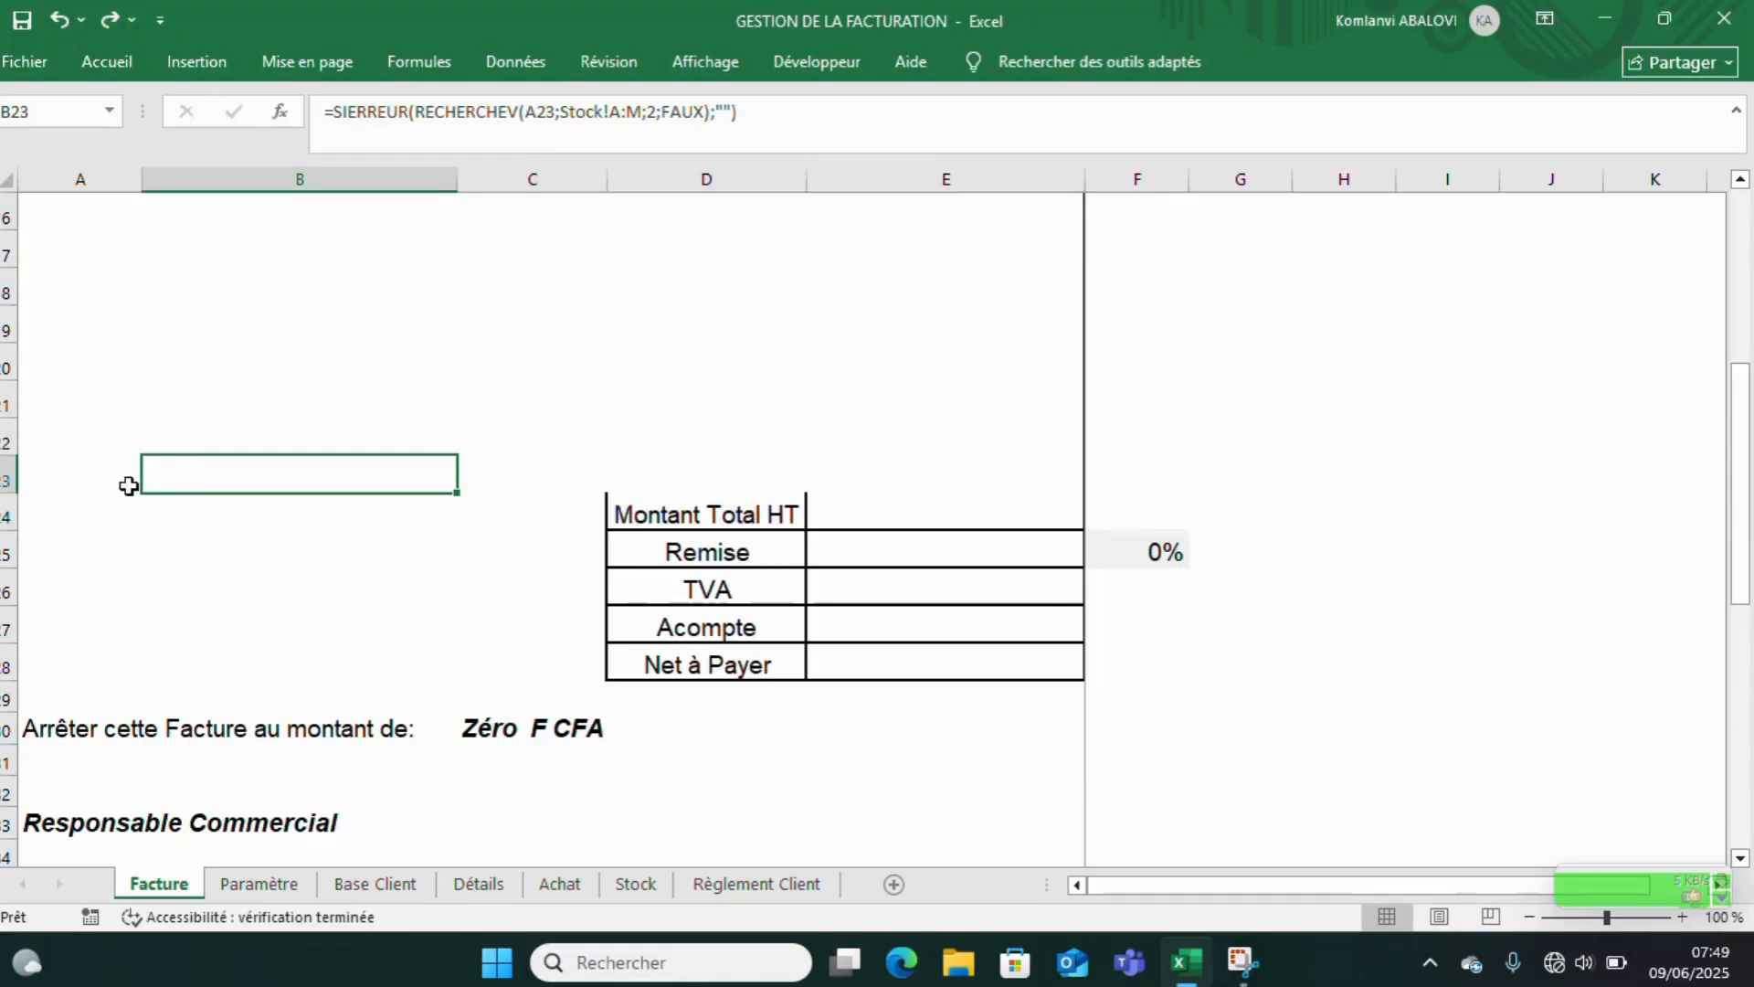
left_click_drag(119, 473, 958, 485)
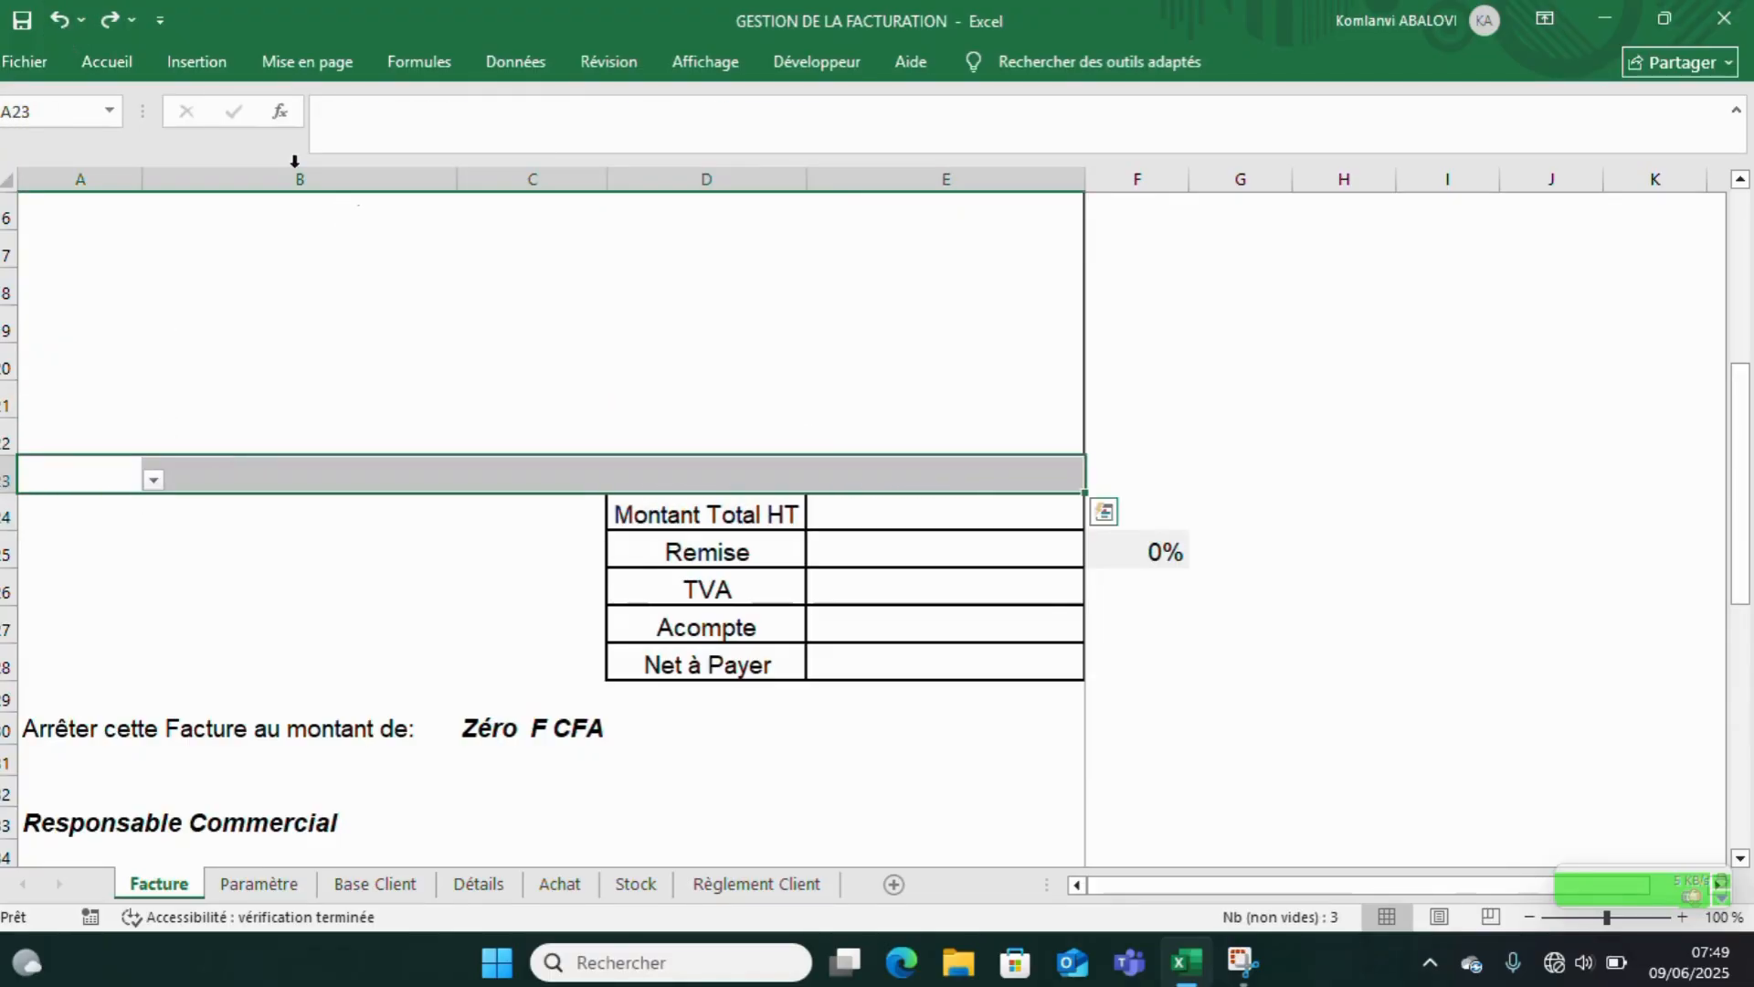
left_click(132, 60)
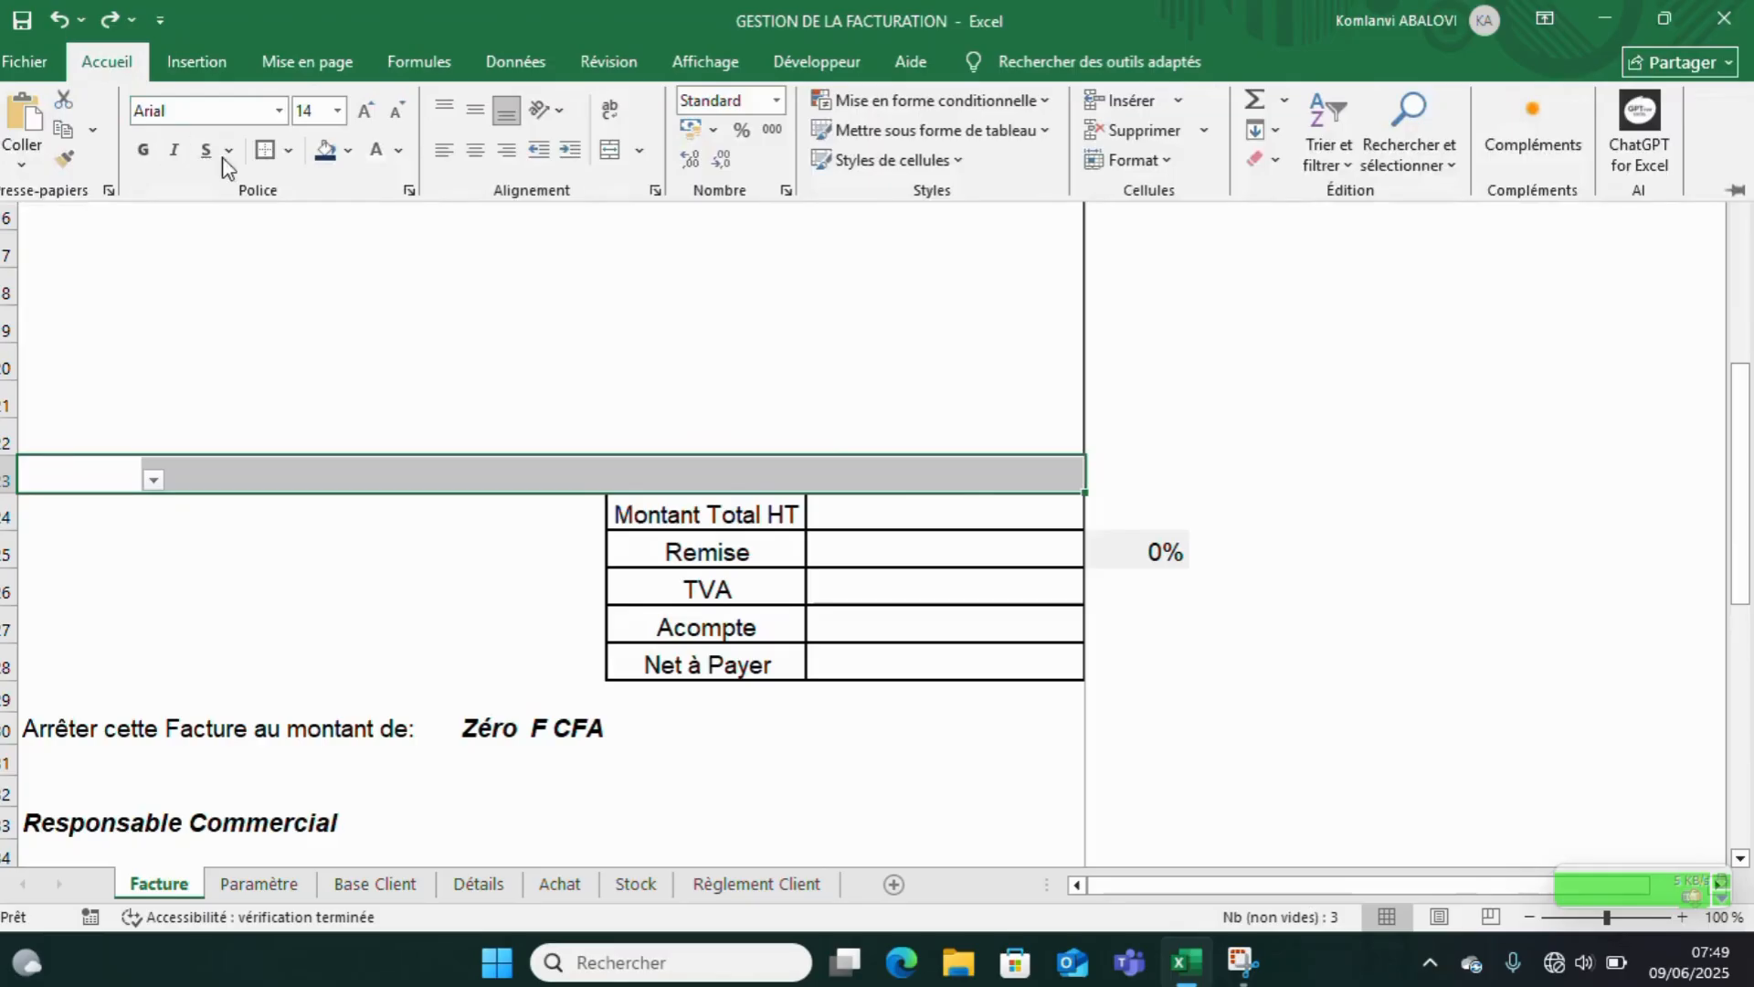
left_click(288, 150)
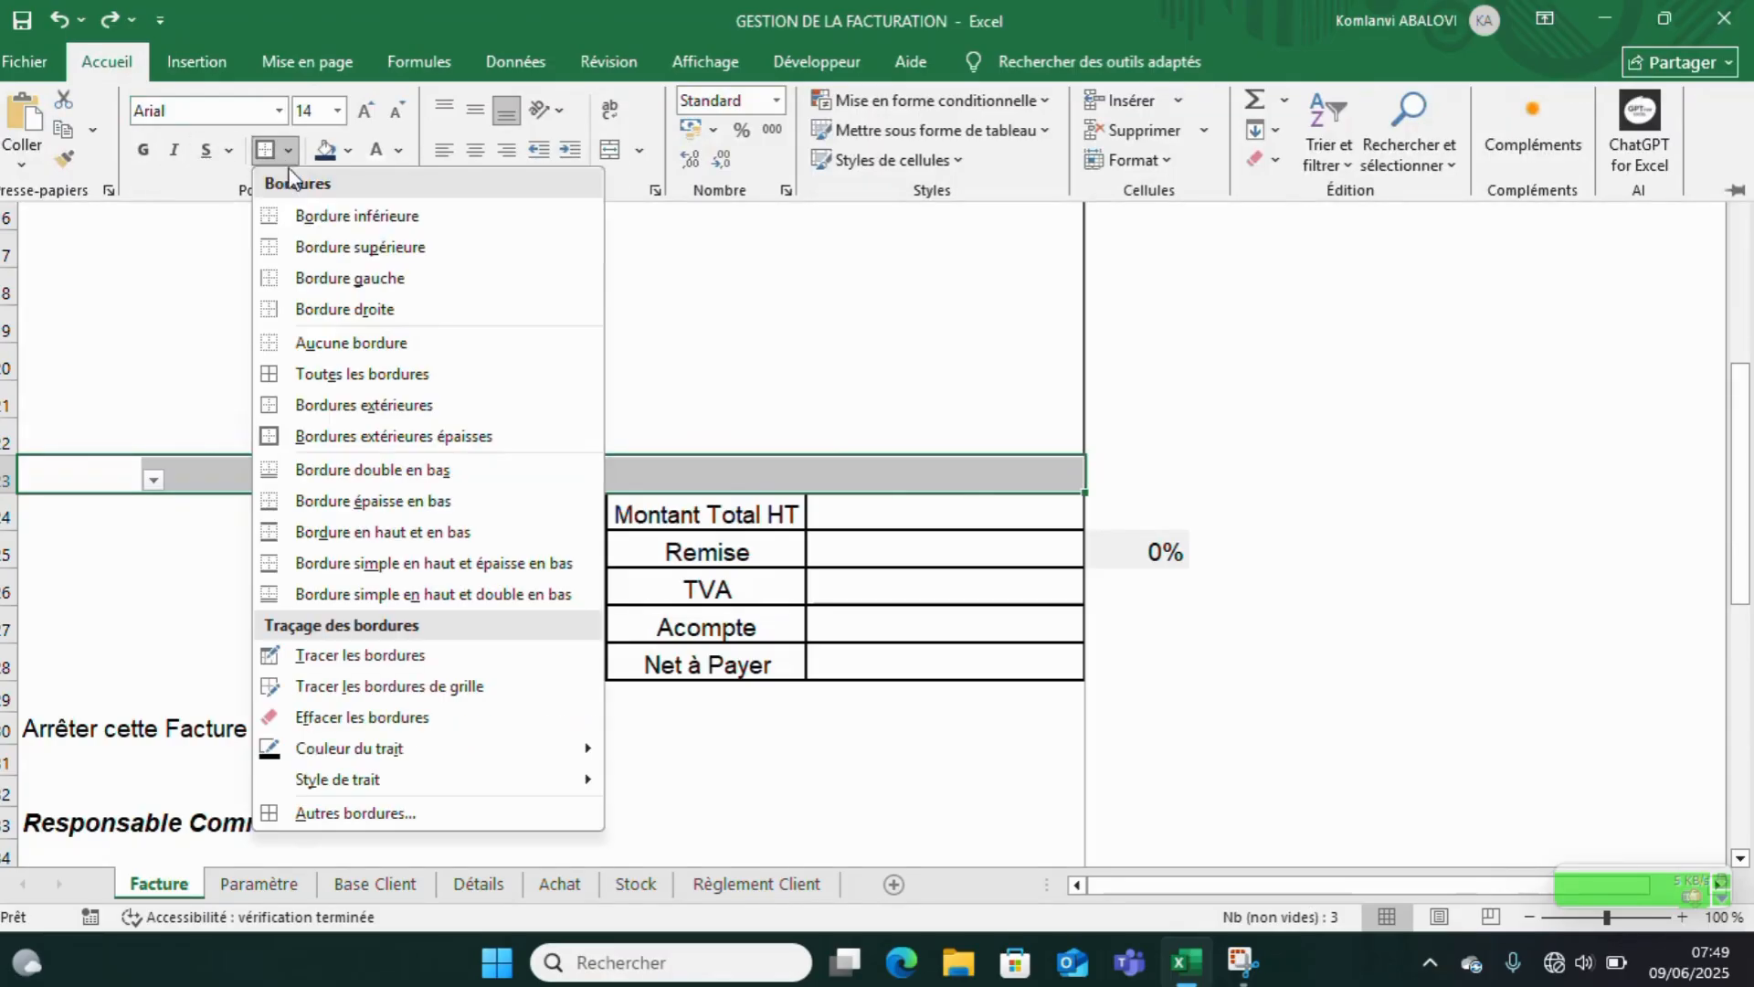
left_click(290, 501)
left_click(822, 403)
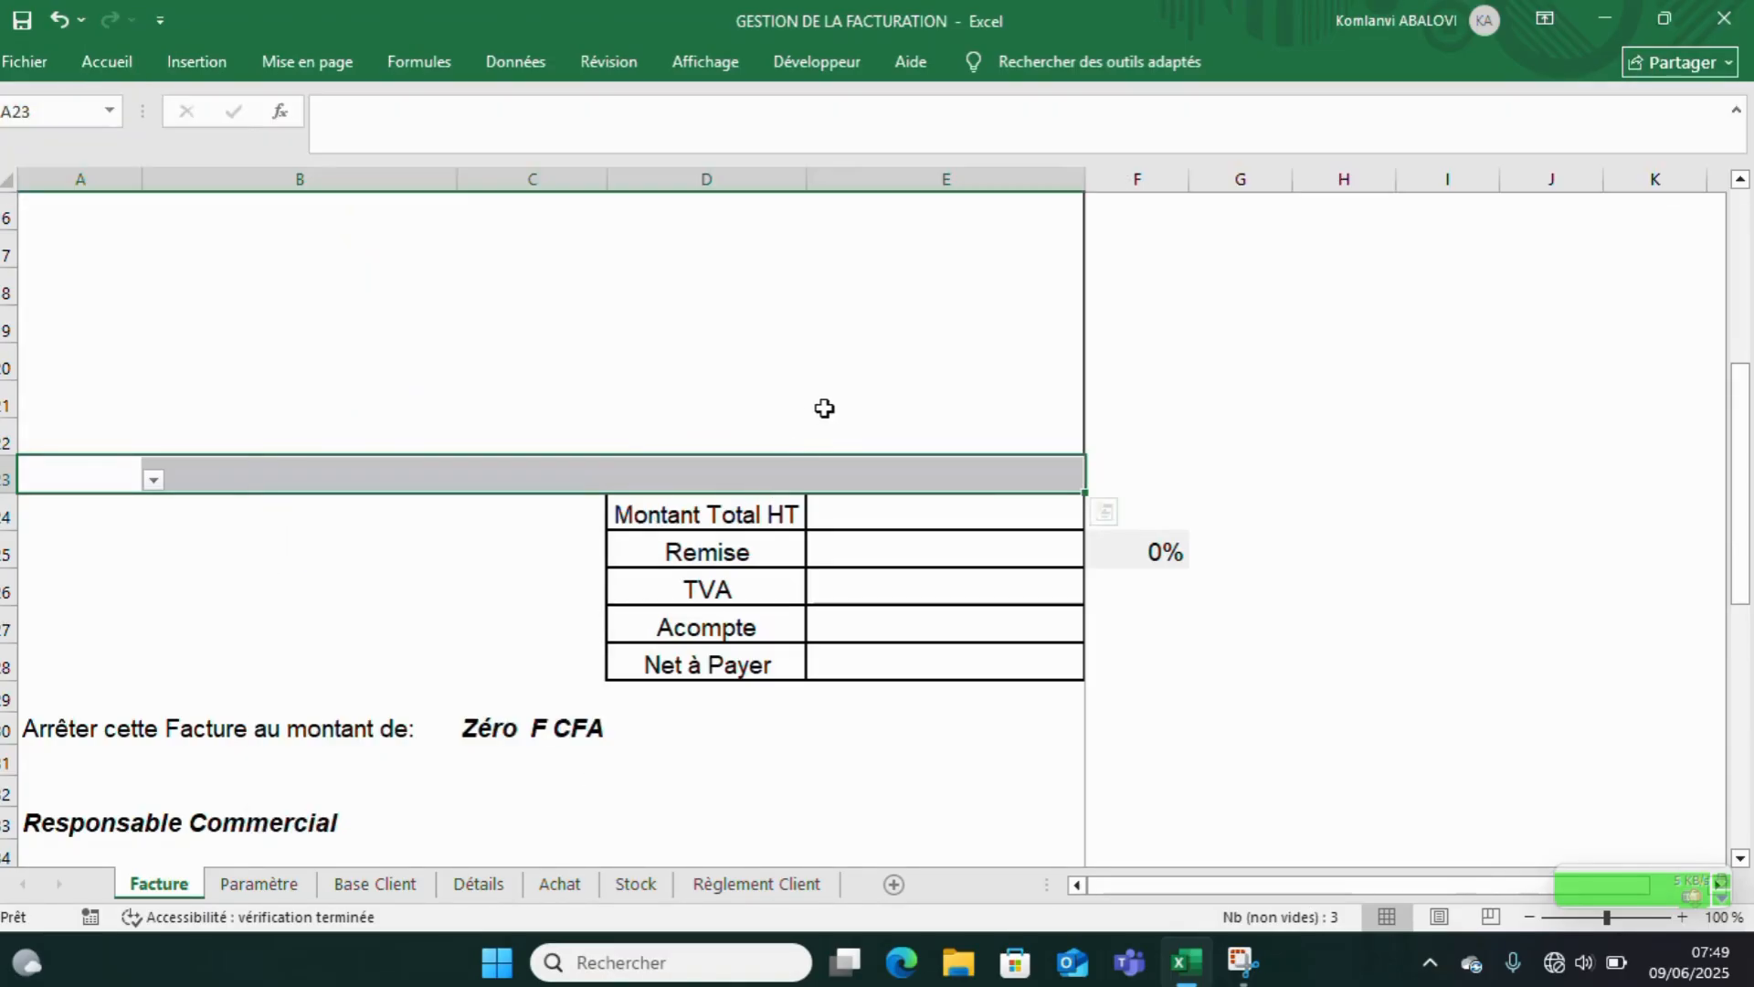
- Fill the first invoice line in row 15 with reference R001 and a quantity of 2
scroll(1182, 533, "up", 5)
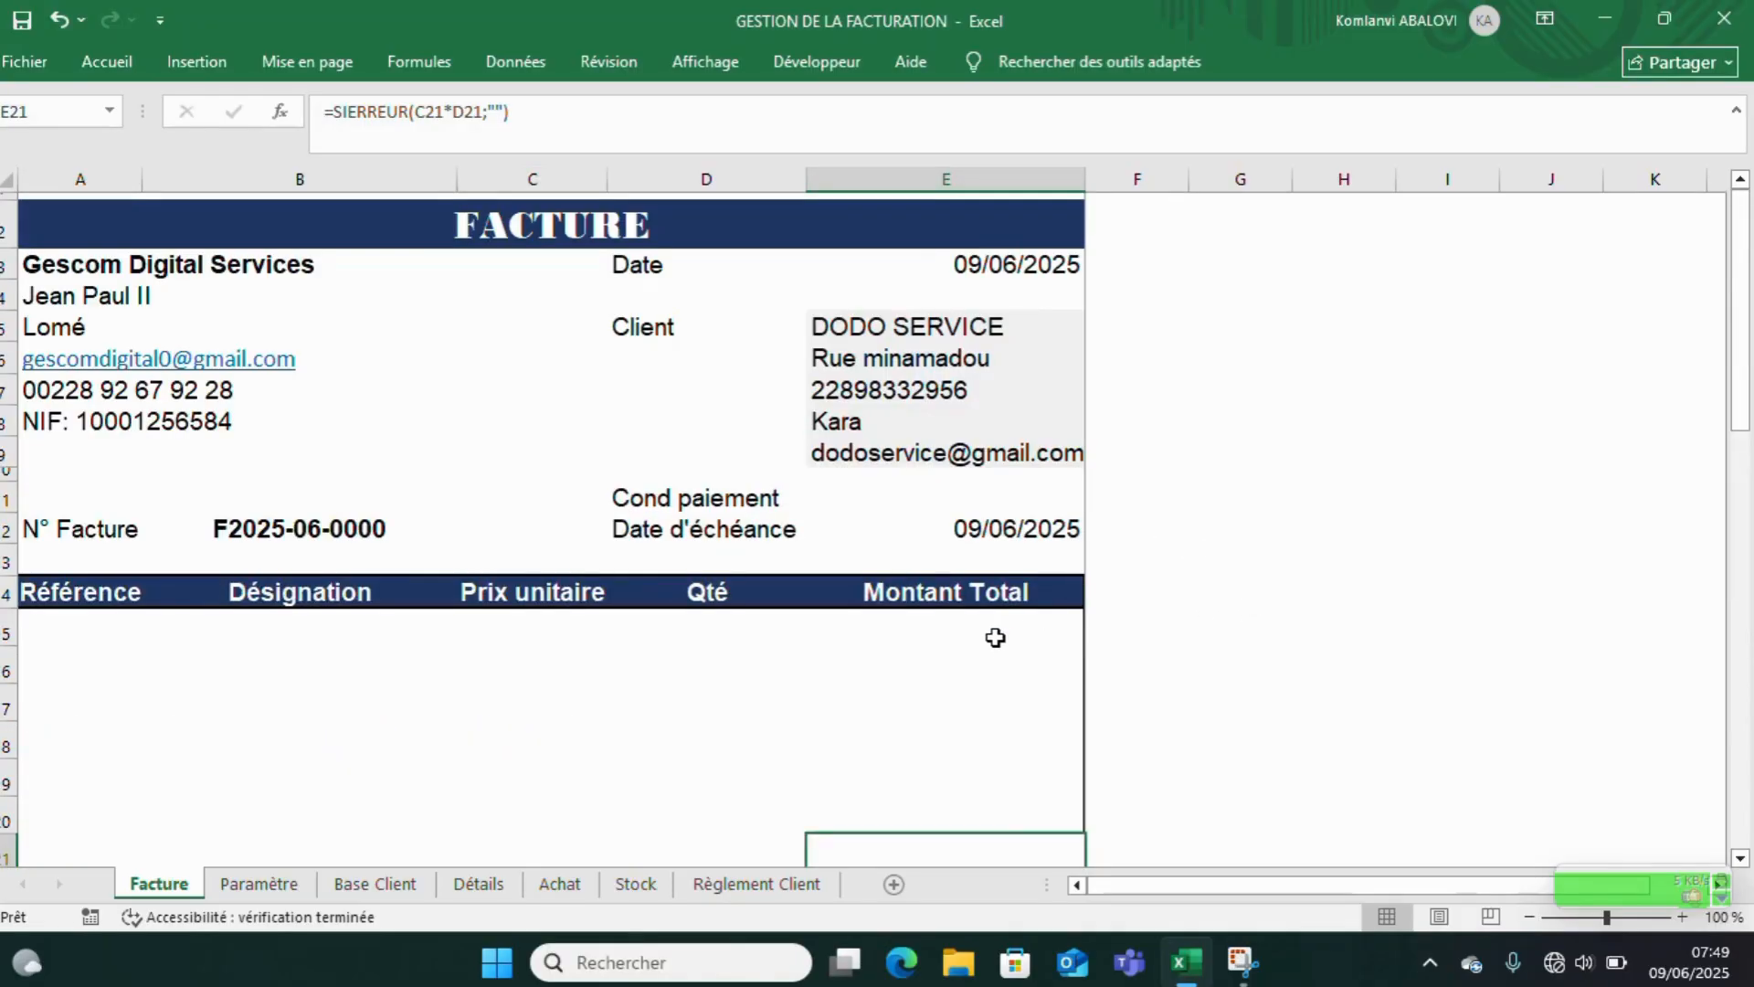
left_click(200, 624)
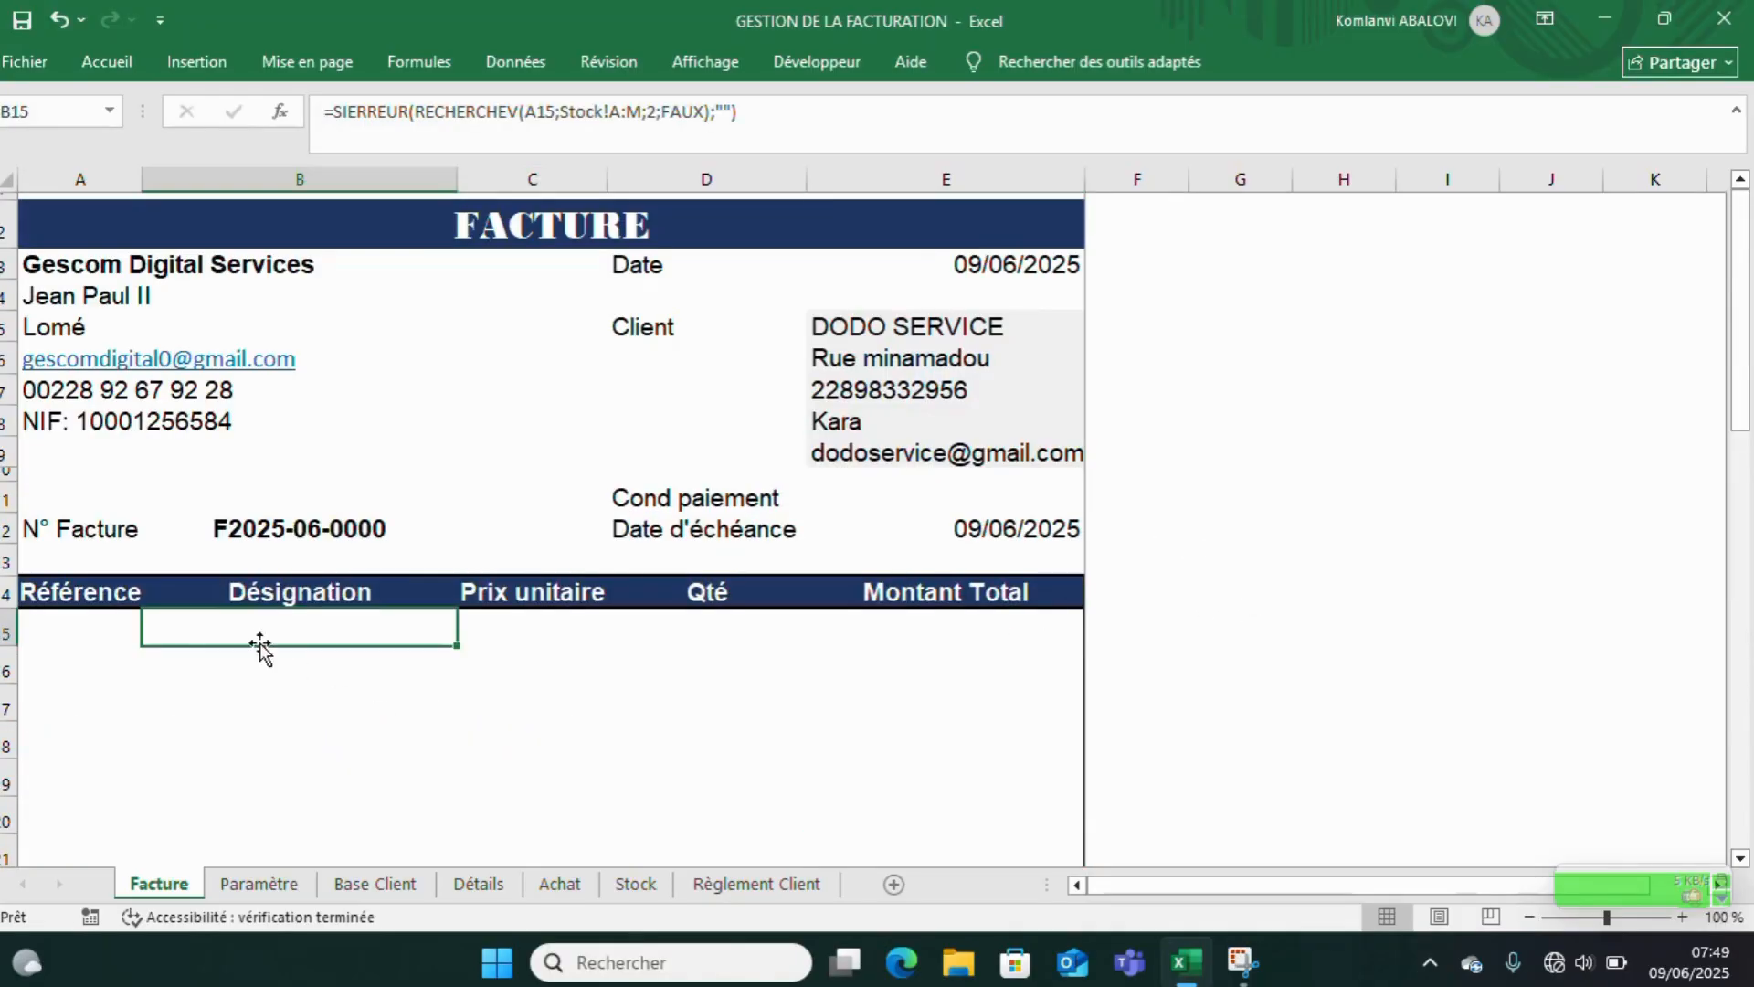
left_click(114, 634)
left_click(155, 632)
left_click(86, 654)
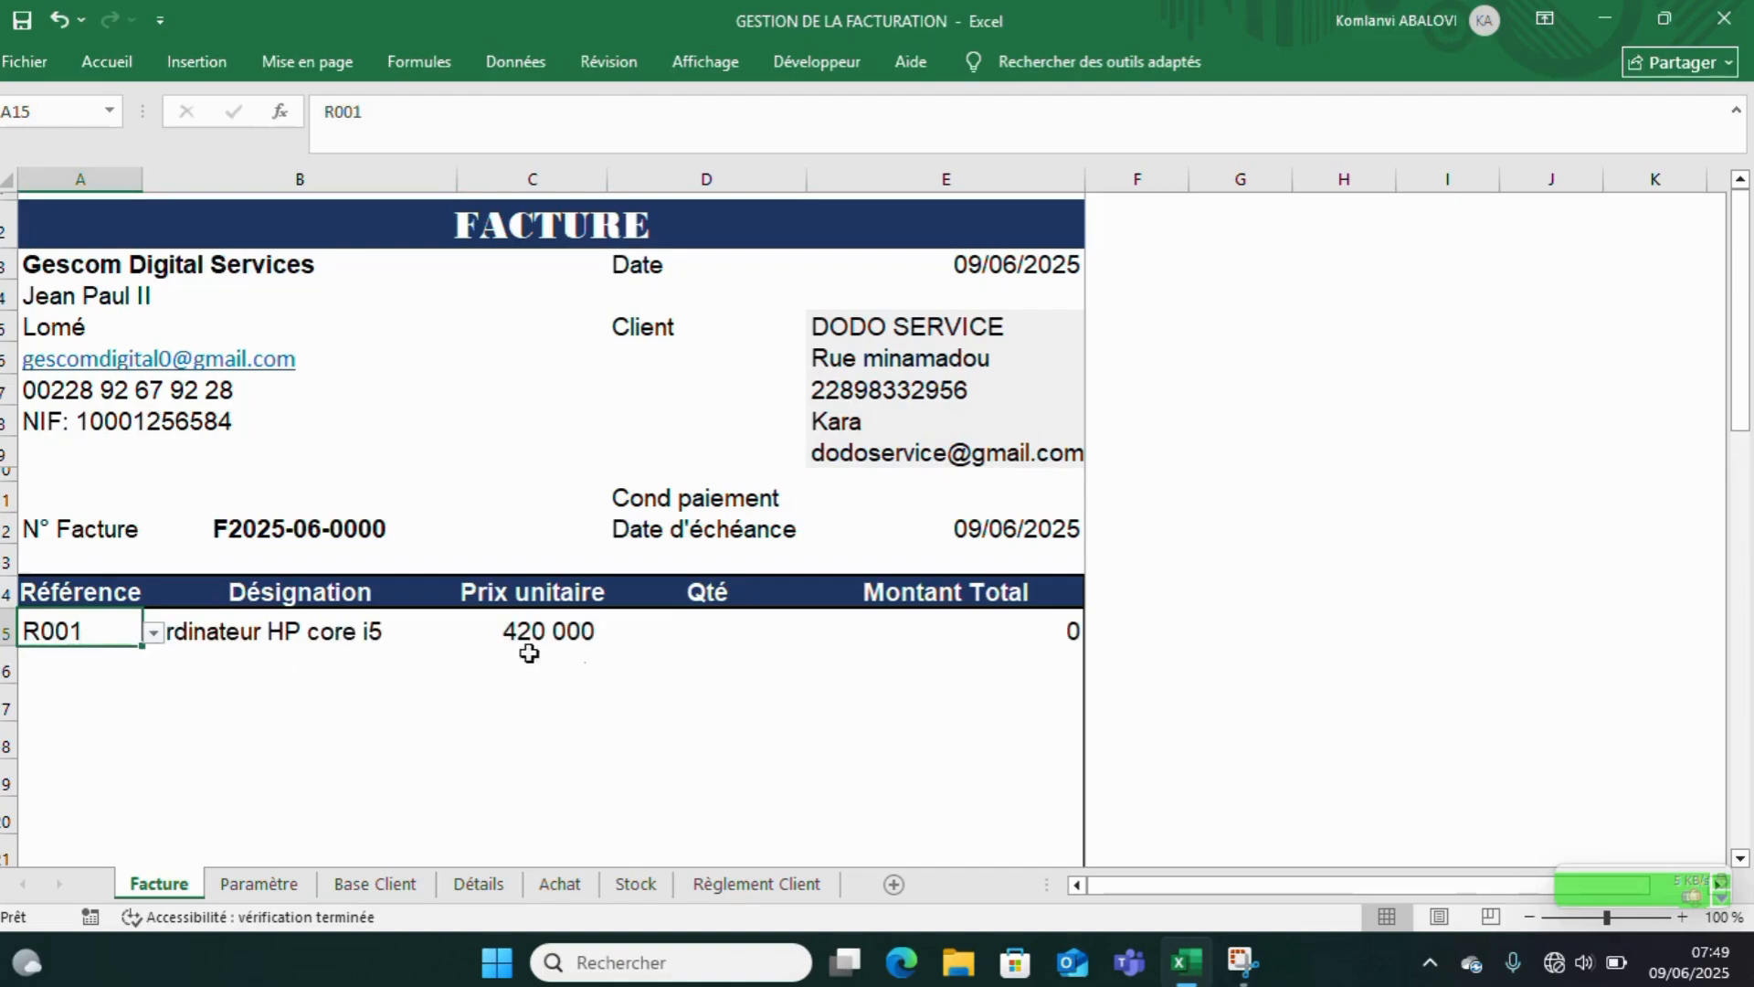
double_click(711, 630)
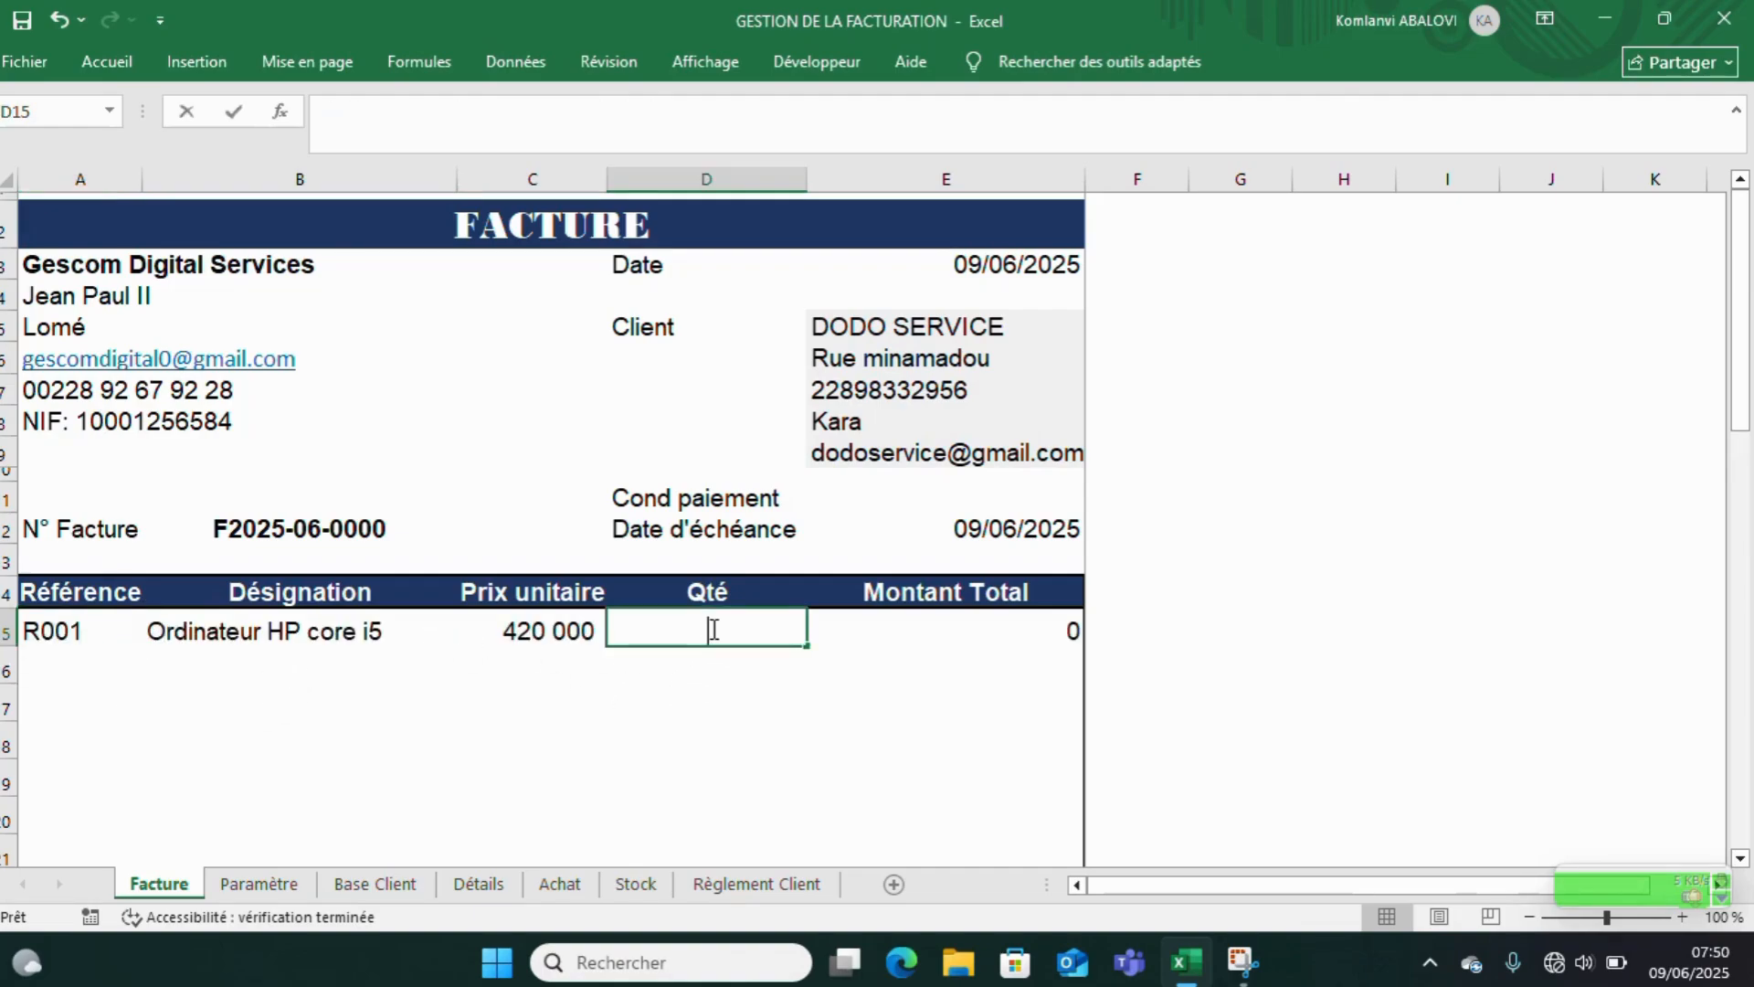
type("2")
key("Return")
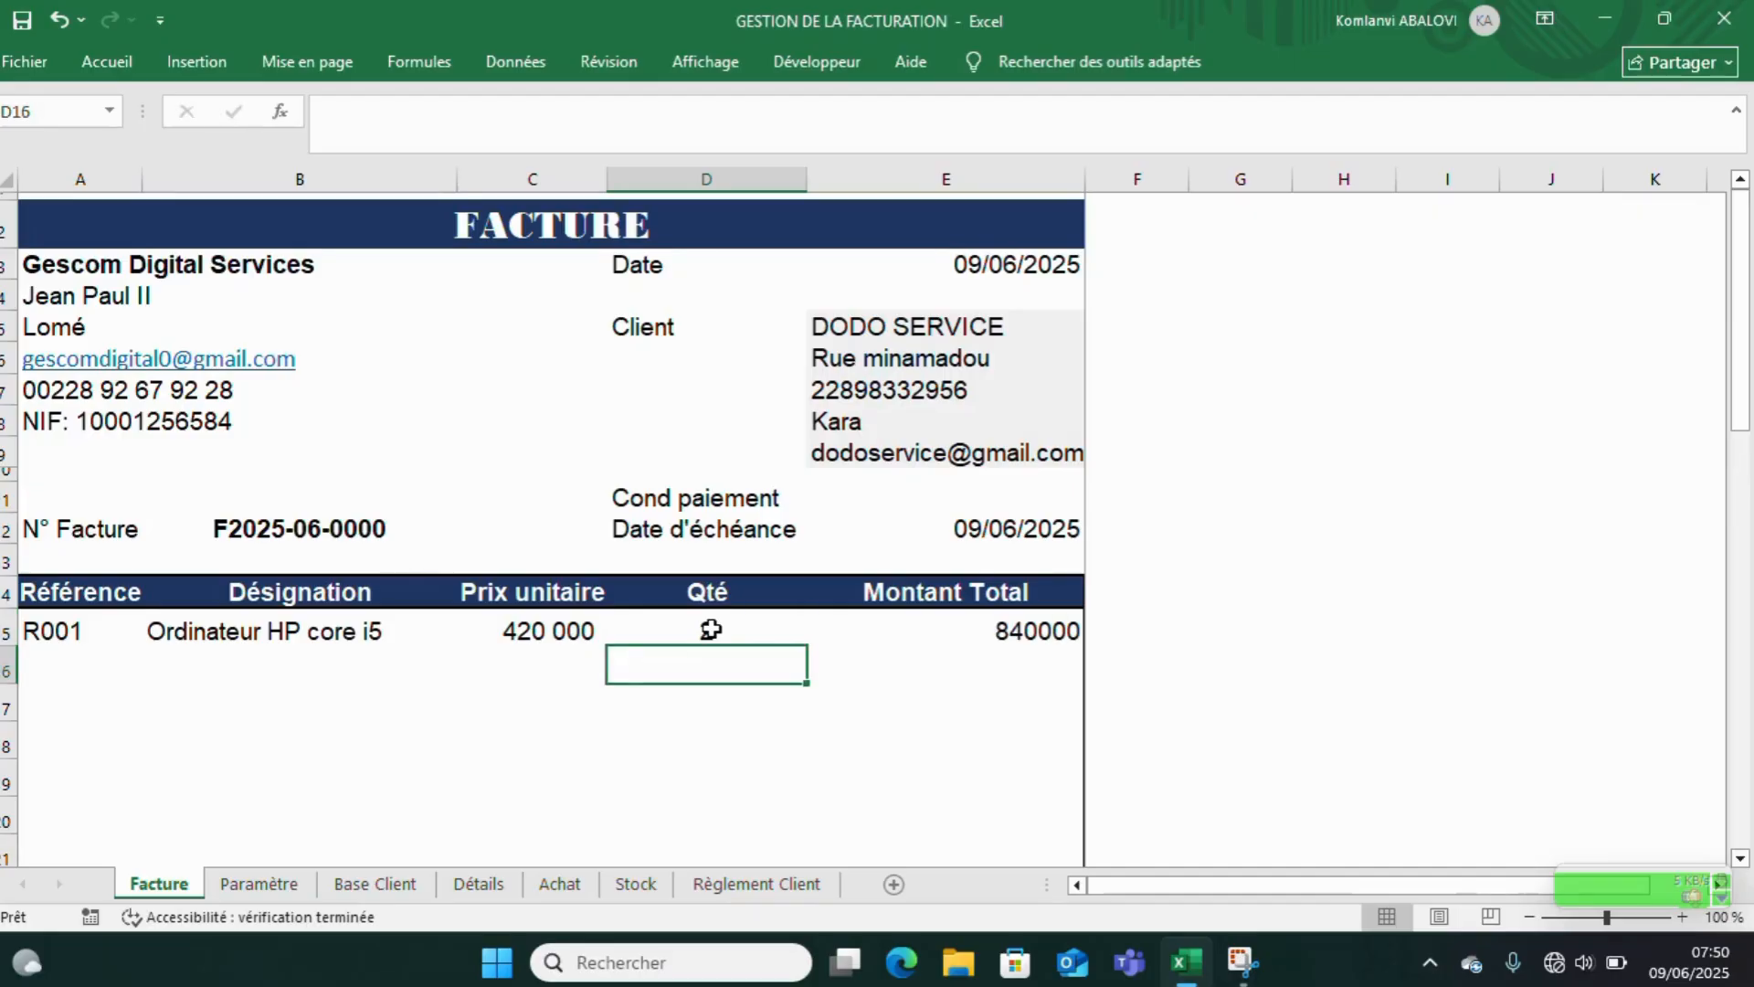
- Format the Montant Total cells E15:E23 with a thousands separator and no decimals
scroll(711, 630, "down", 2)
left_click_drag(932, 544, 946, 827)
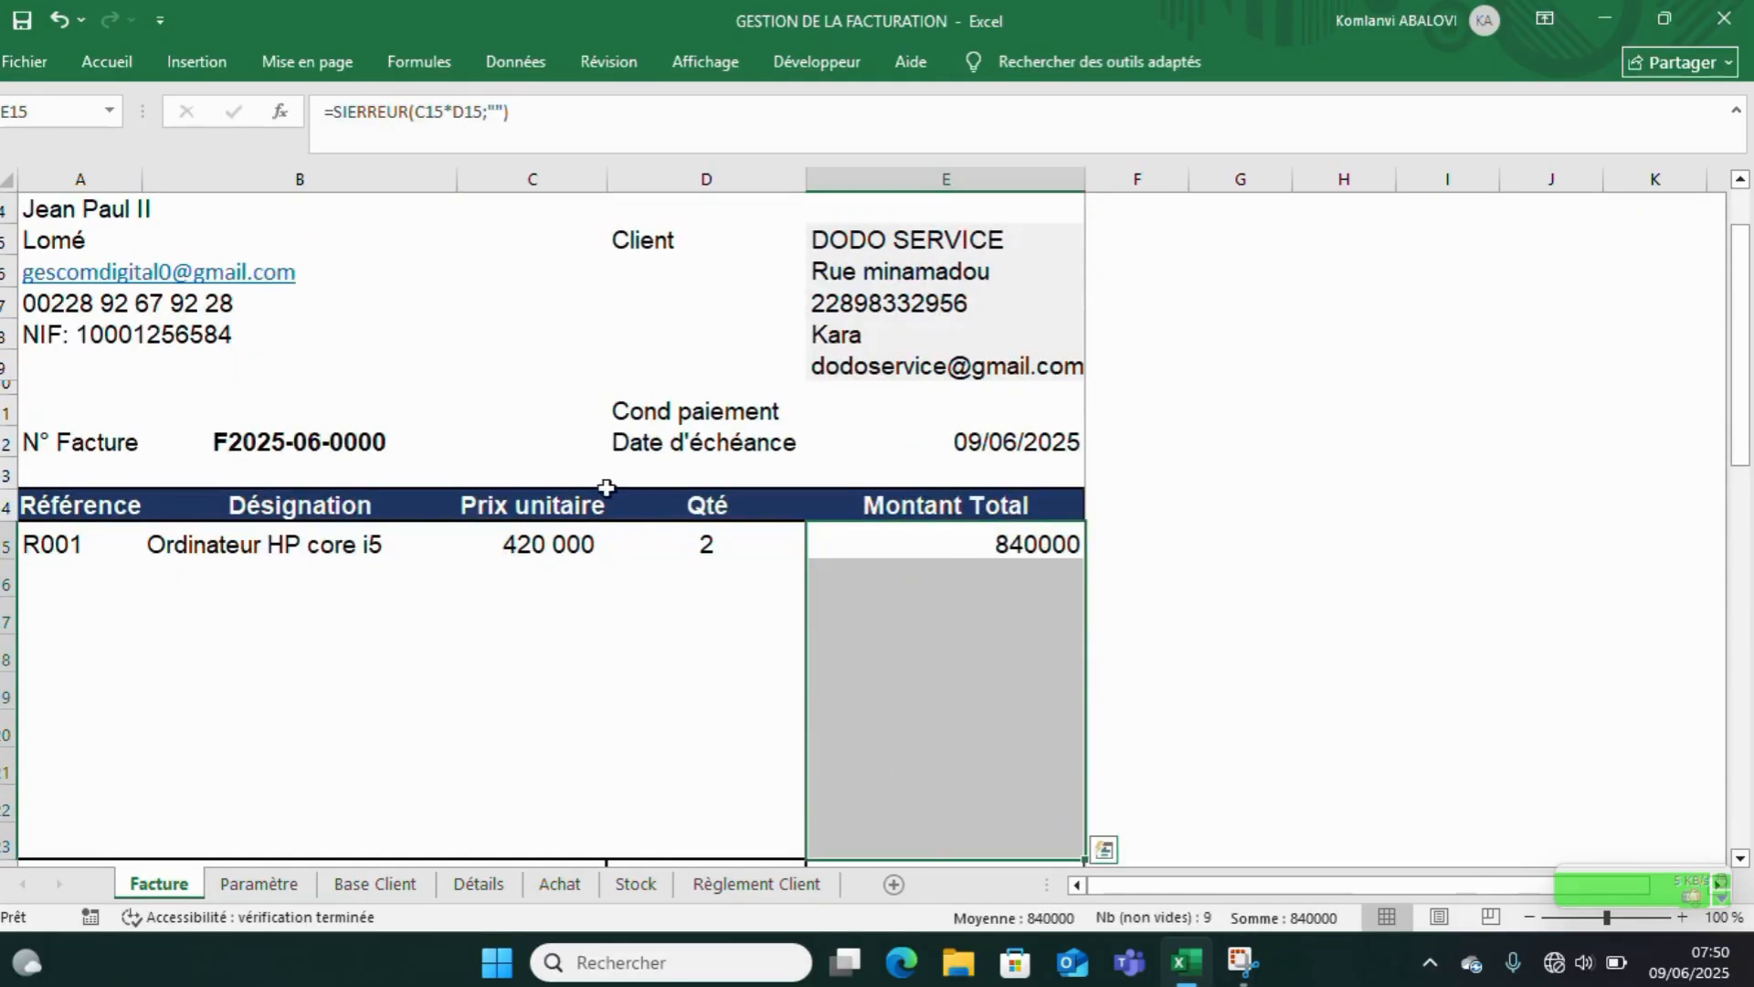
left_click(108, 61)
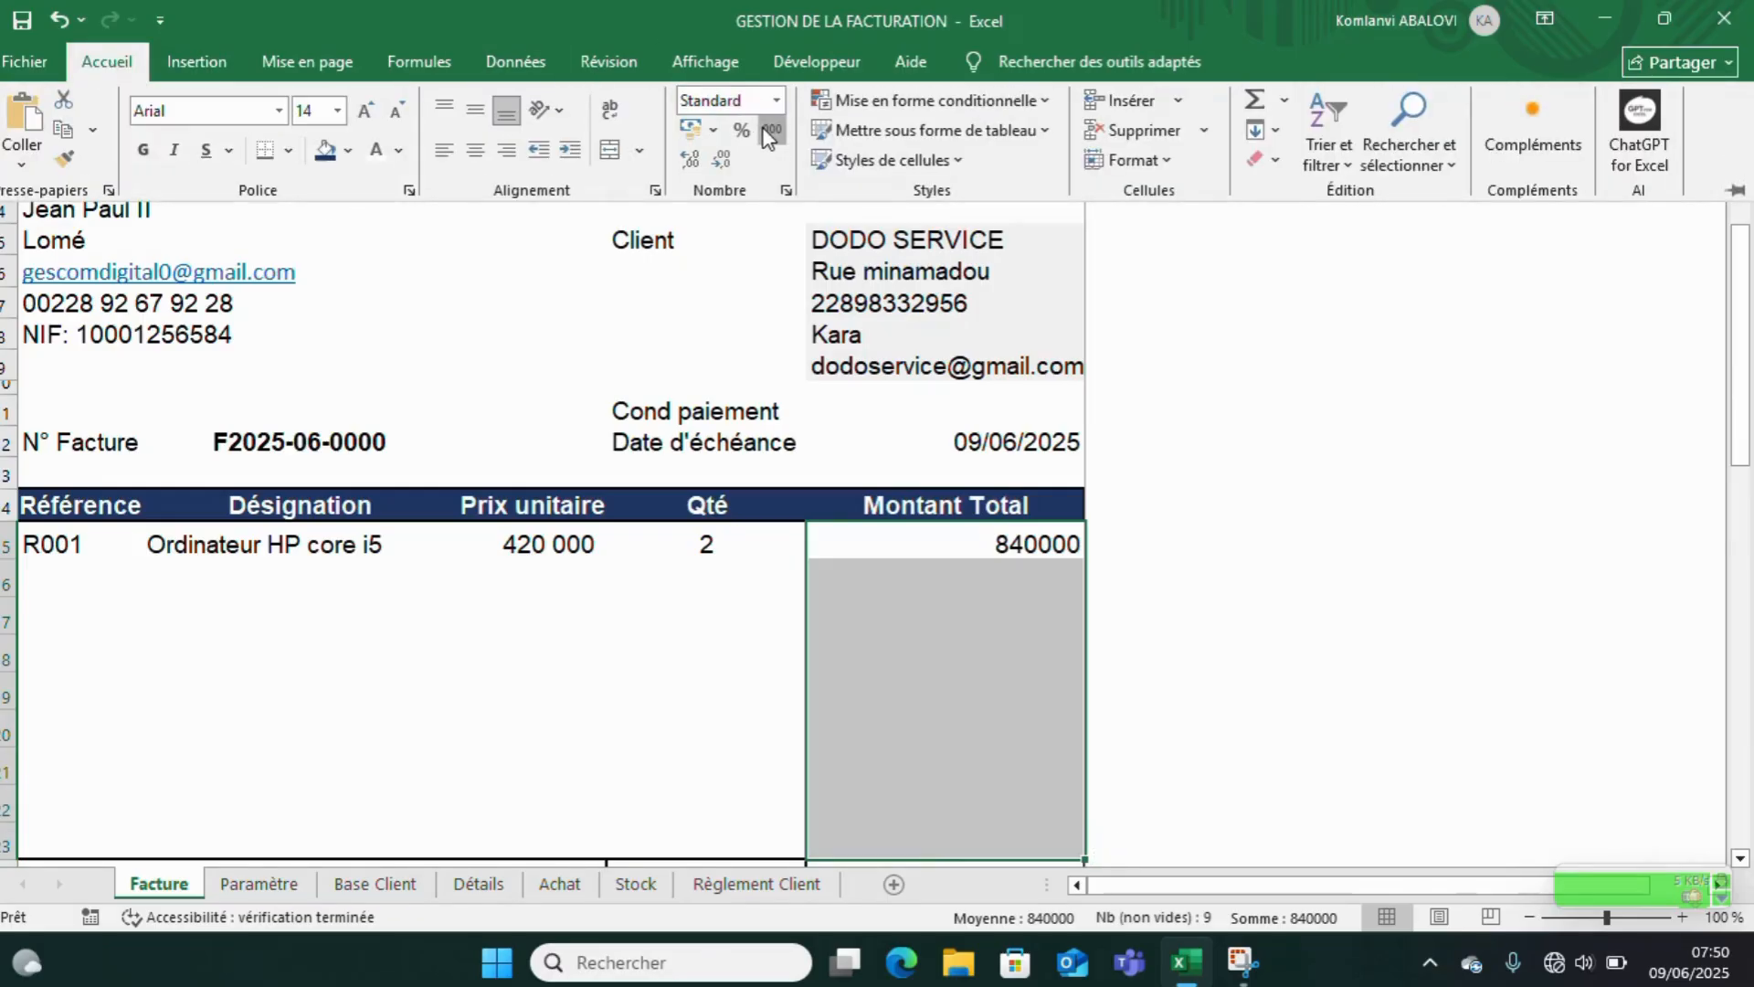
left_click(770, 132)
left_click(720, 161)
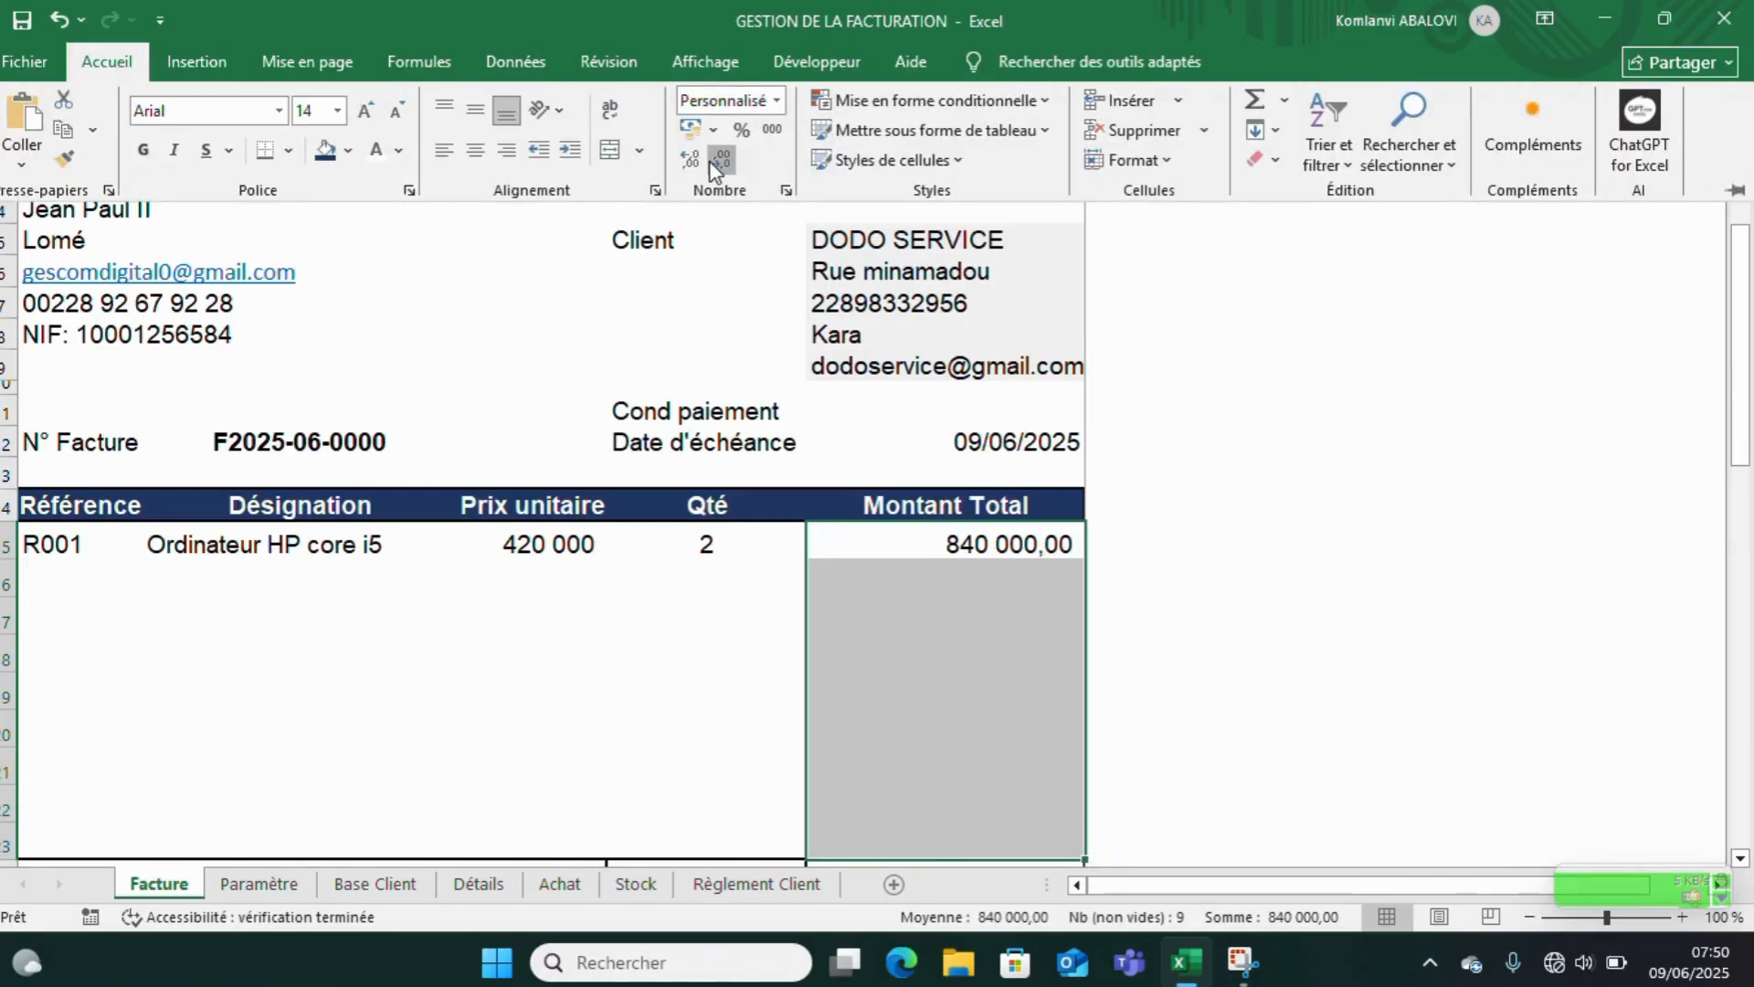
left_click(720, 161)
left_click(1027, 649)
- Calculate Montant Total HT in E24 with the formula =SOMME(E15:E23)
scroll(1027, 649, "down", 6)
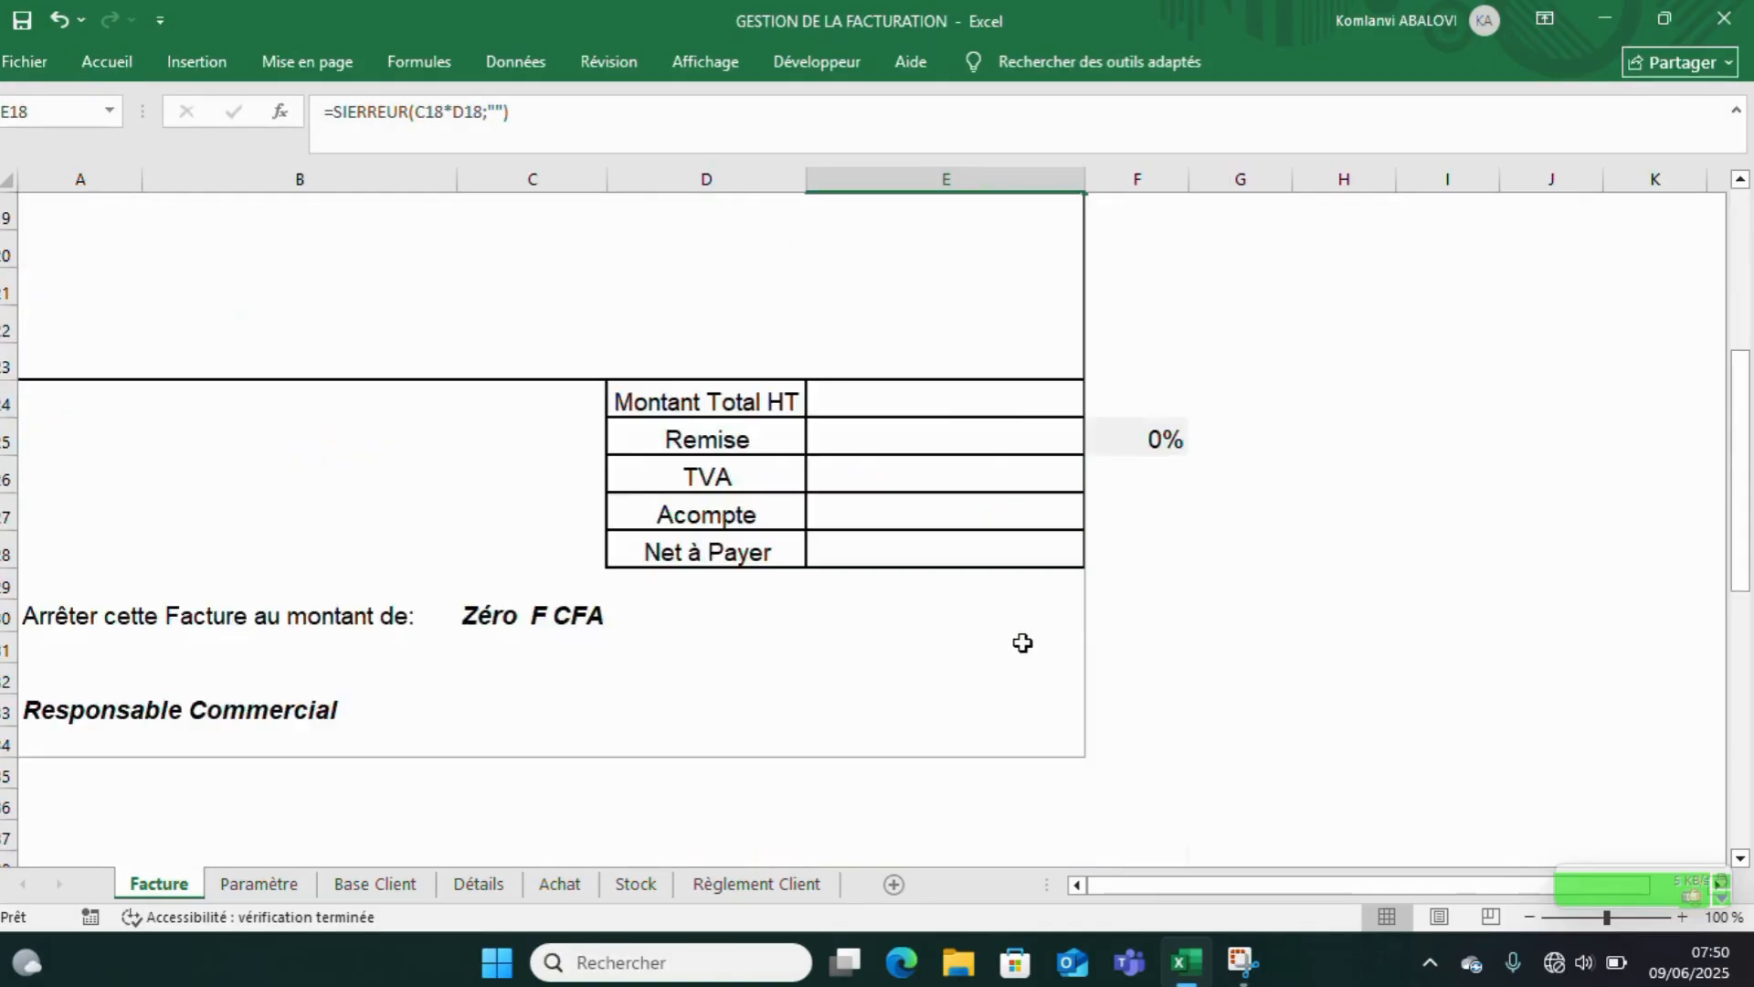
left_click(958, 286)
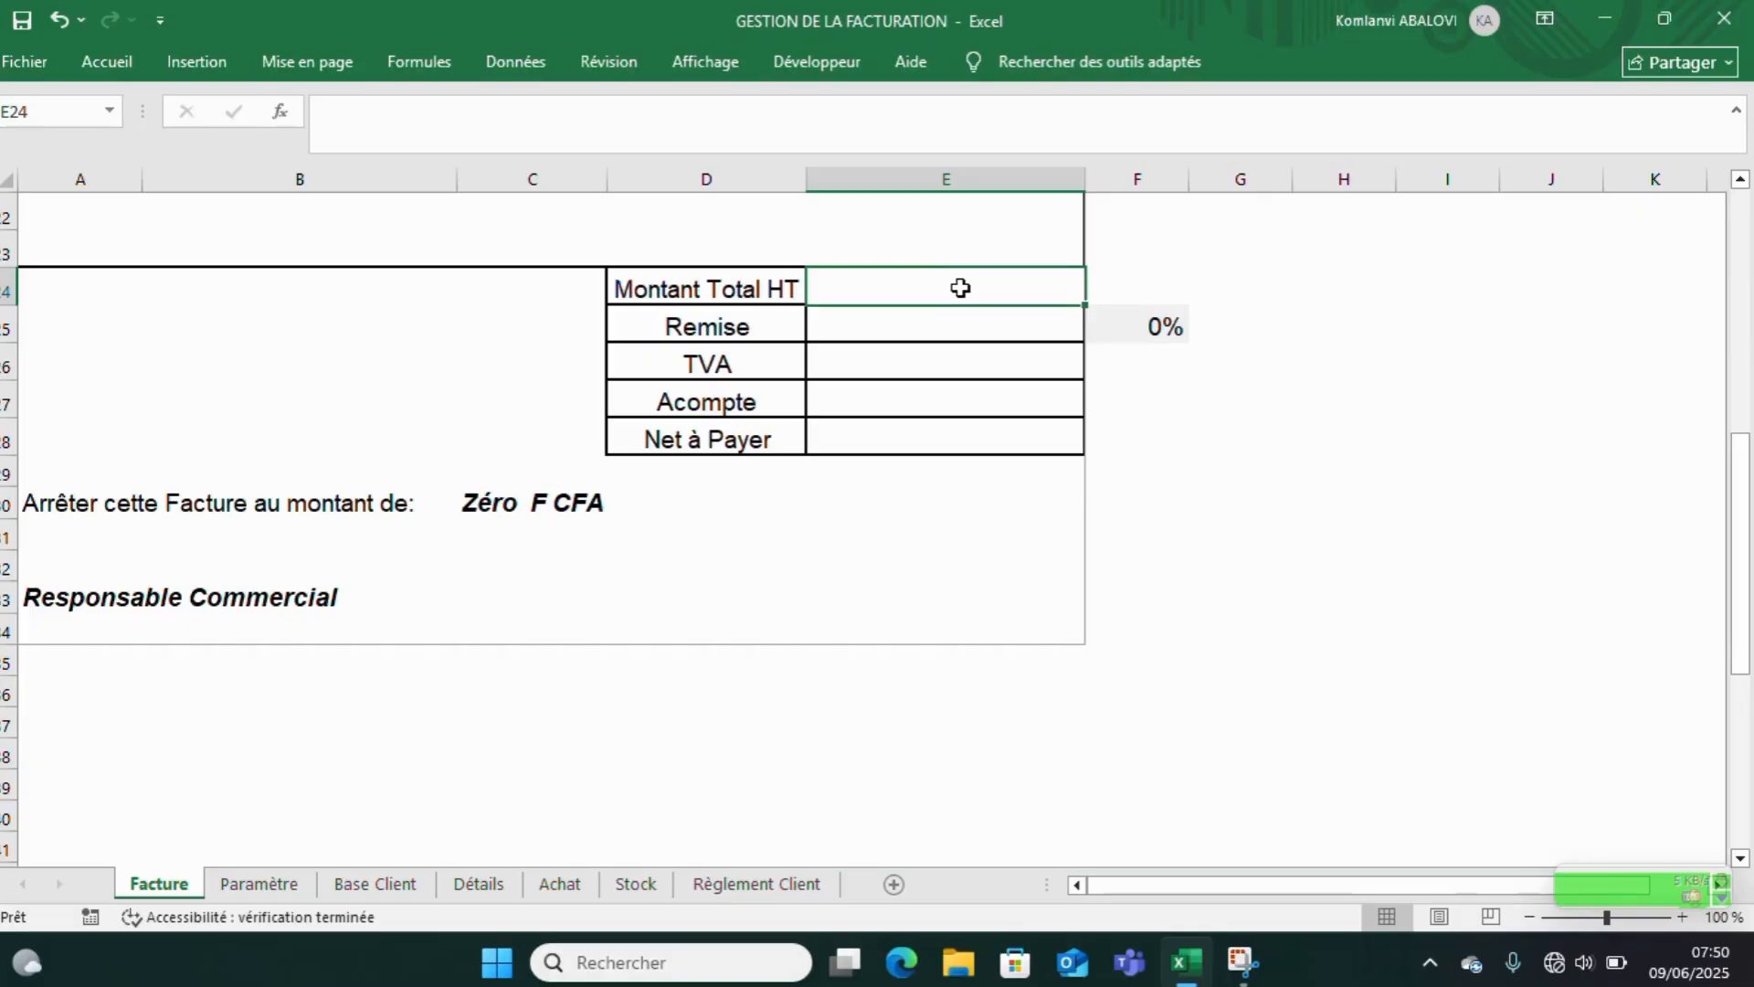
type("=somm")
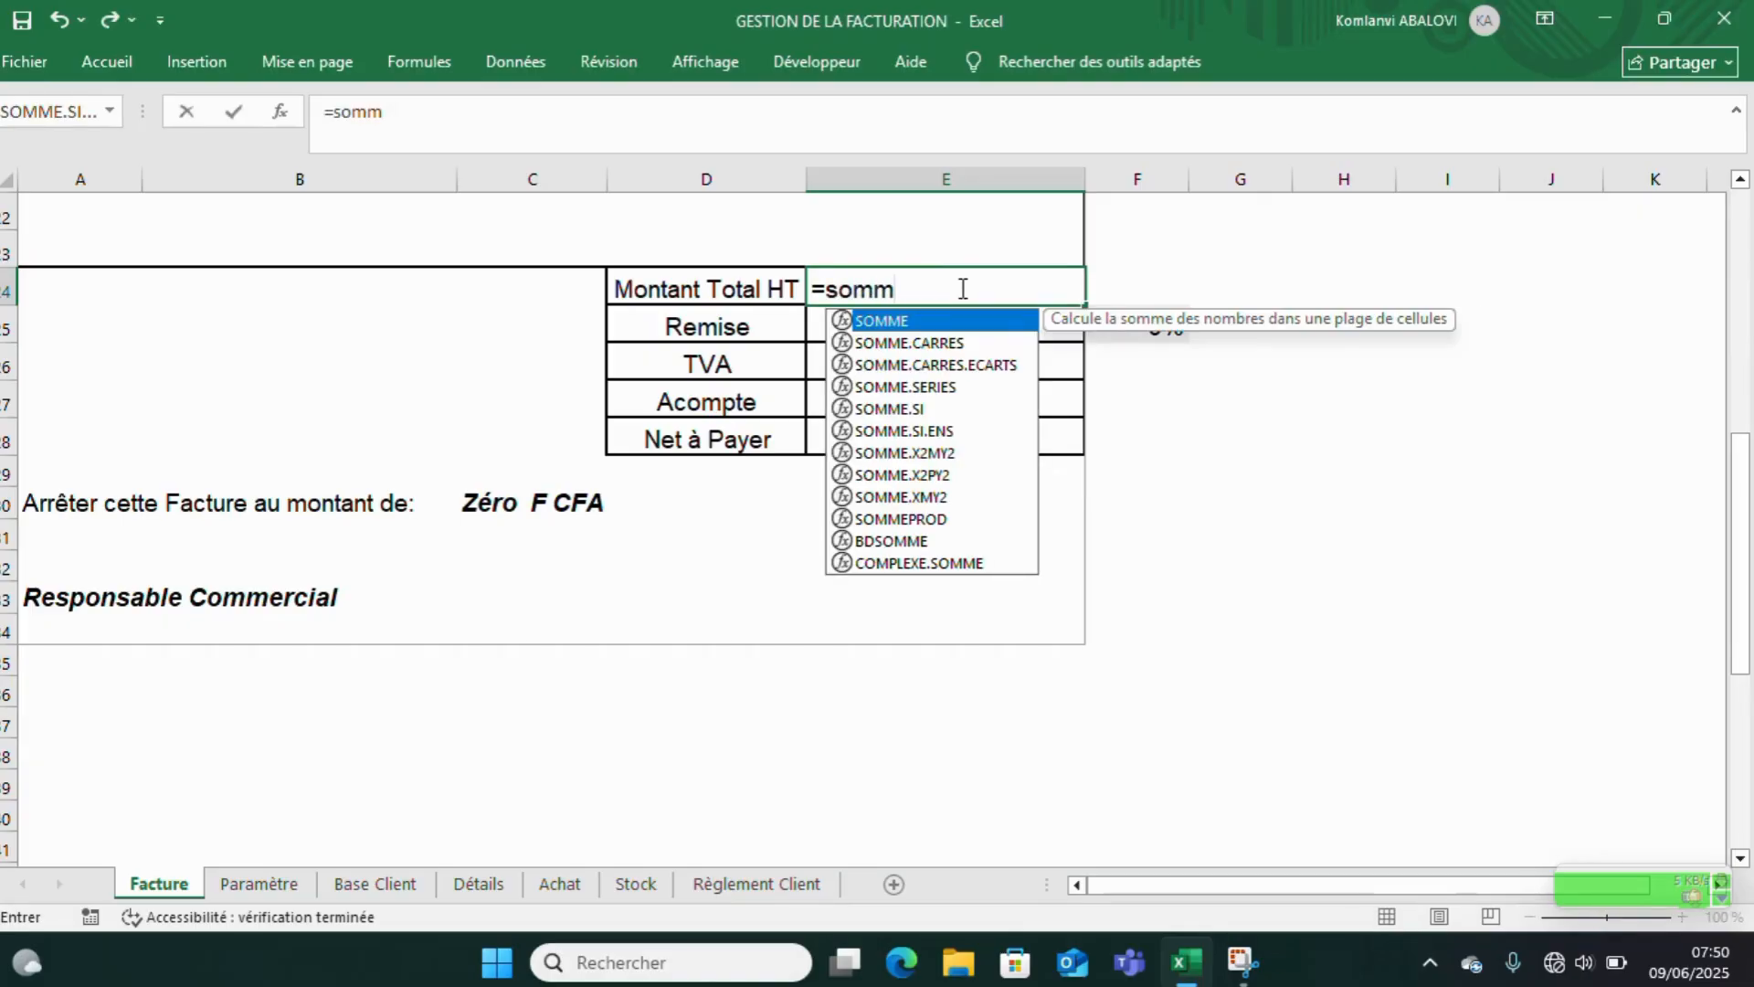
double_click(968, 322)
scroll(987, 336, "up", 5)
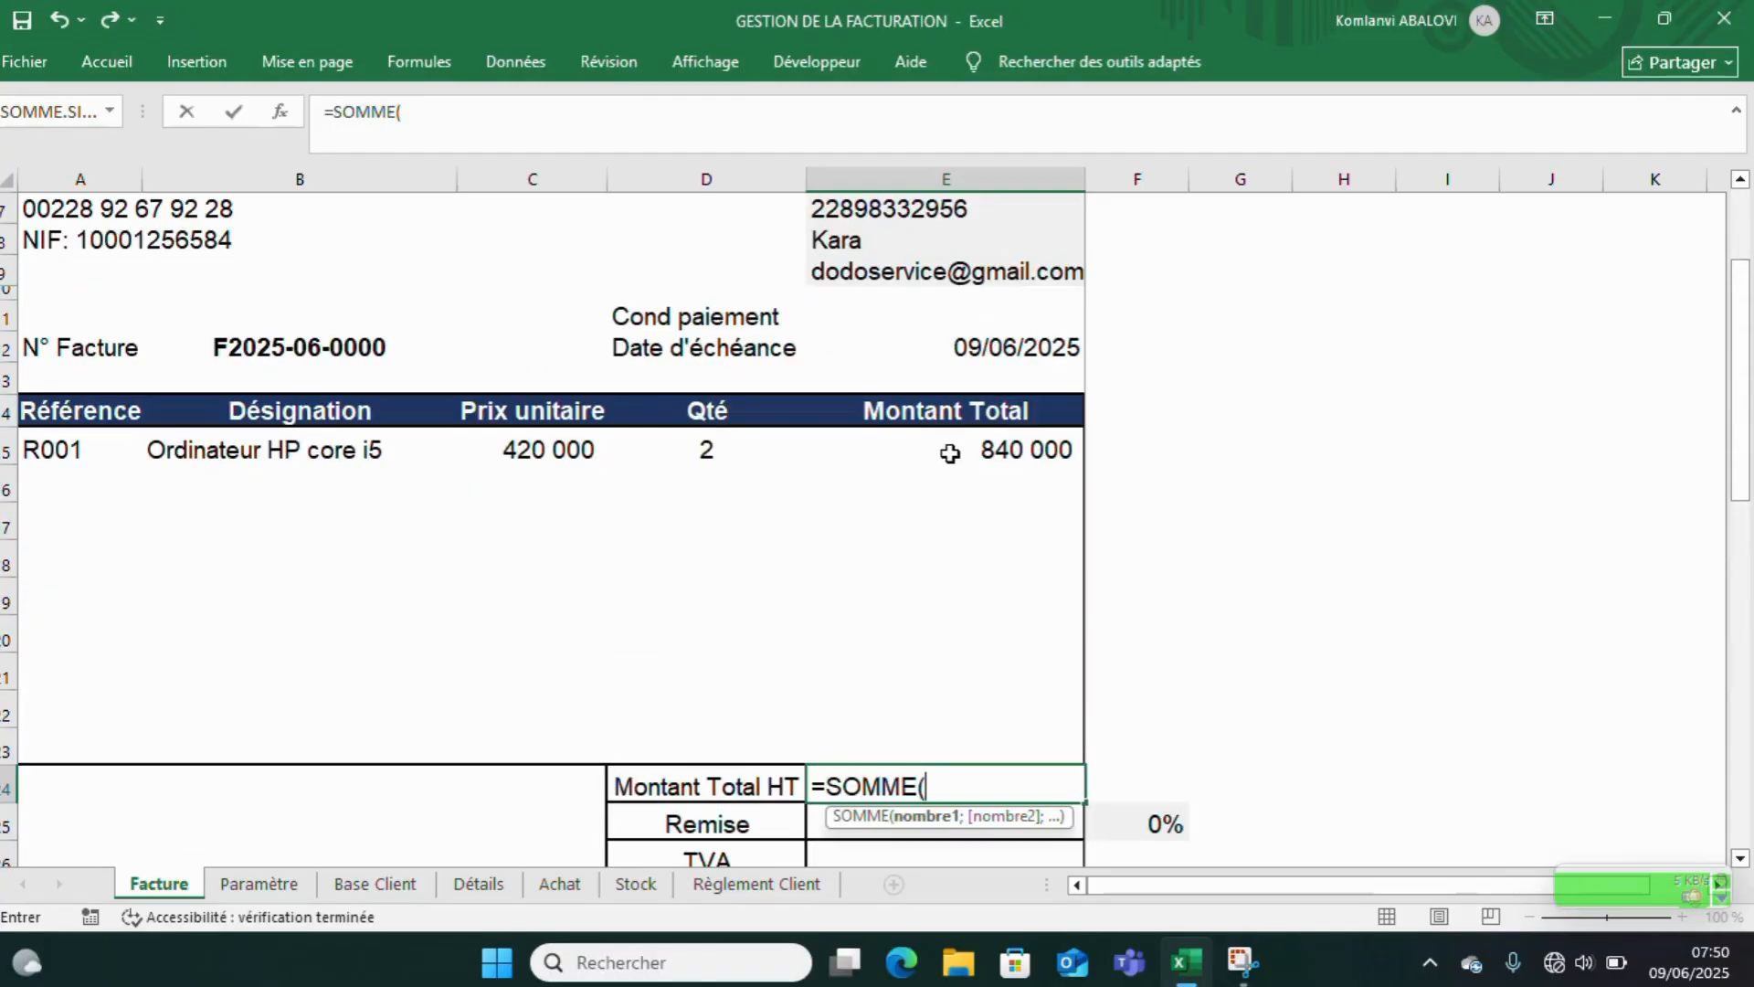
left_click_drag(950, 454, 959, 751)
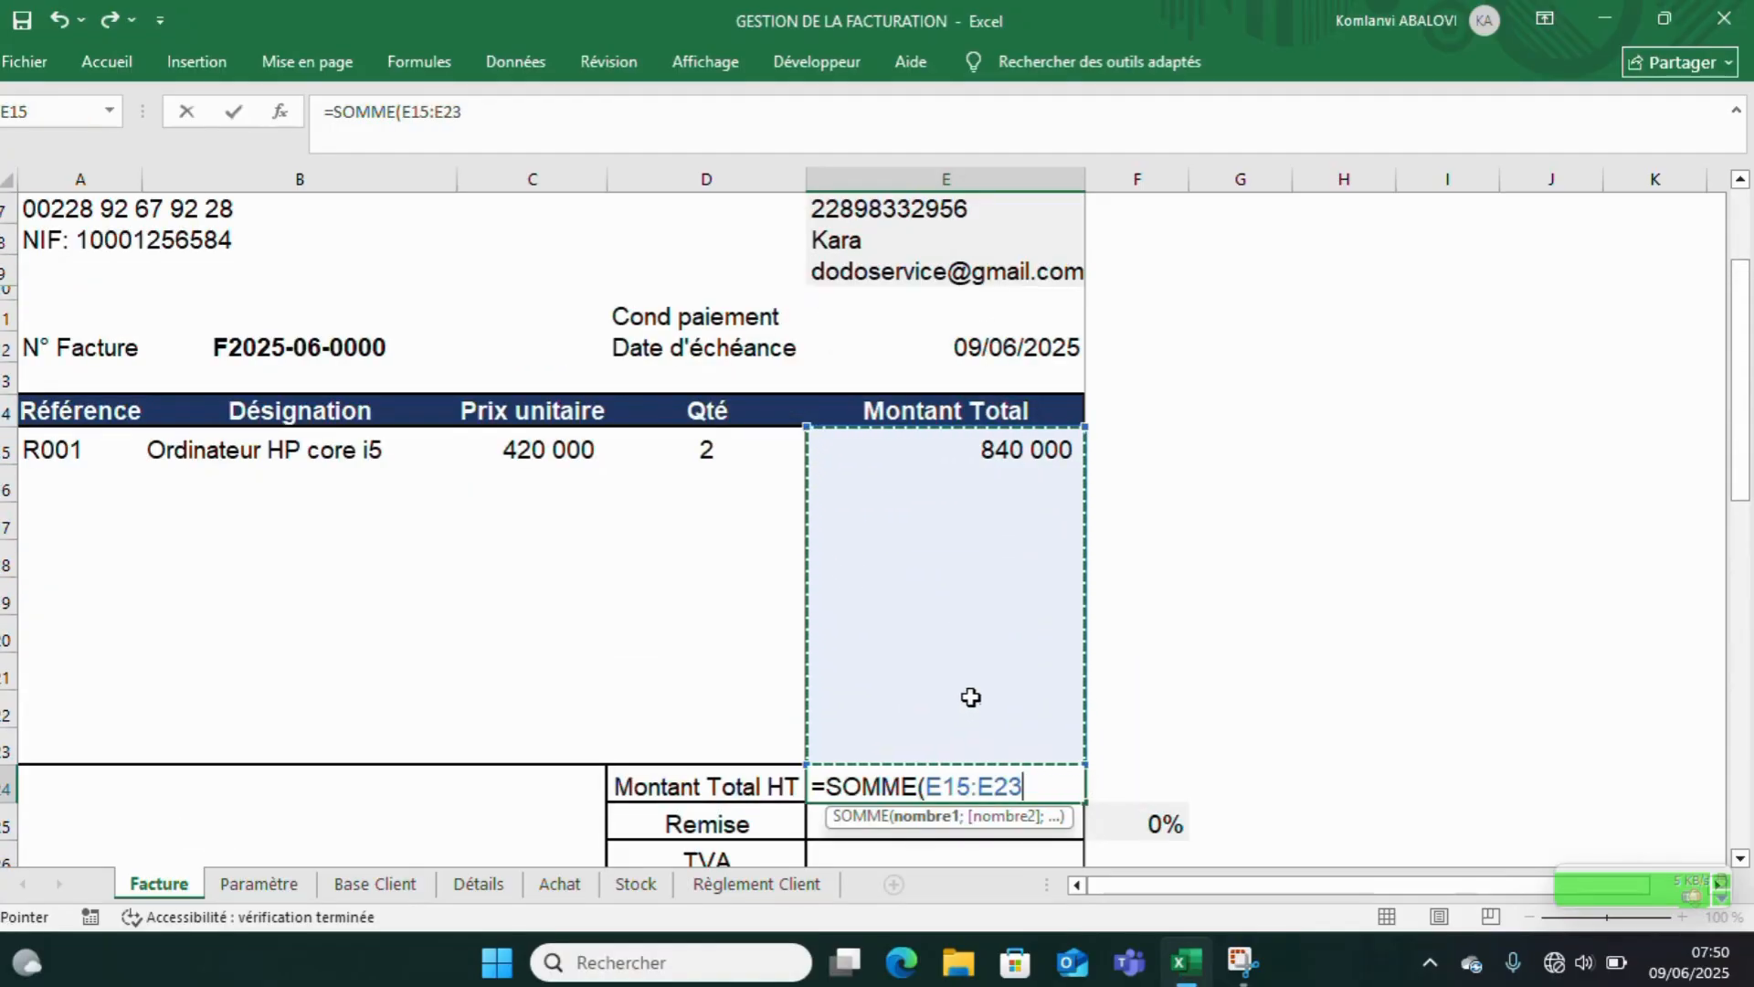
type(")")
key("Return")
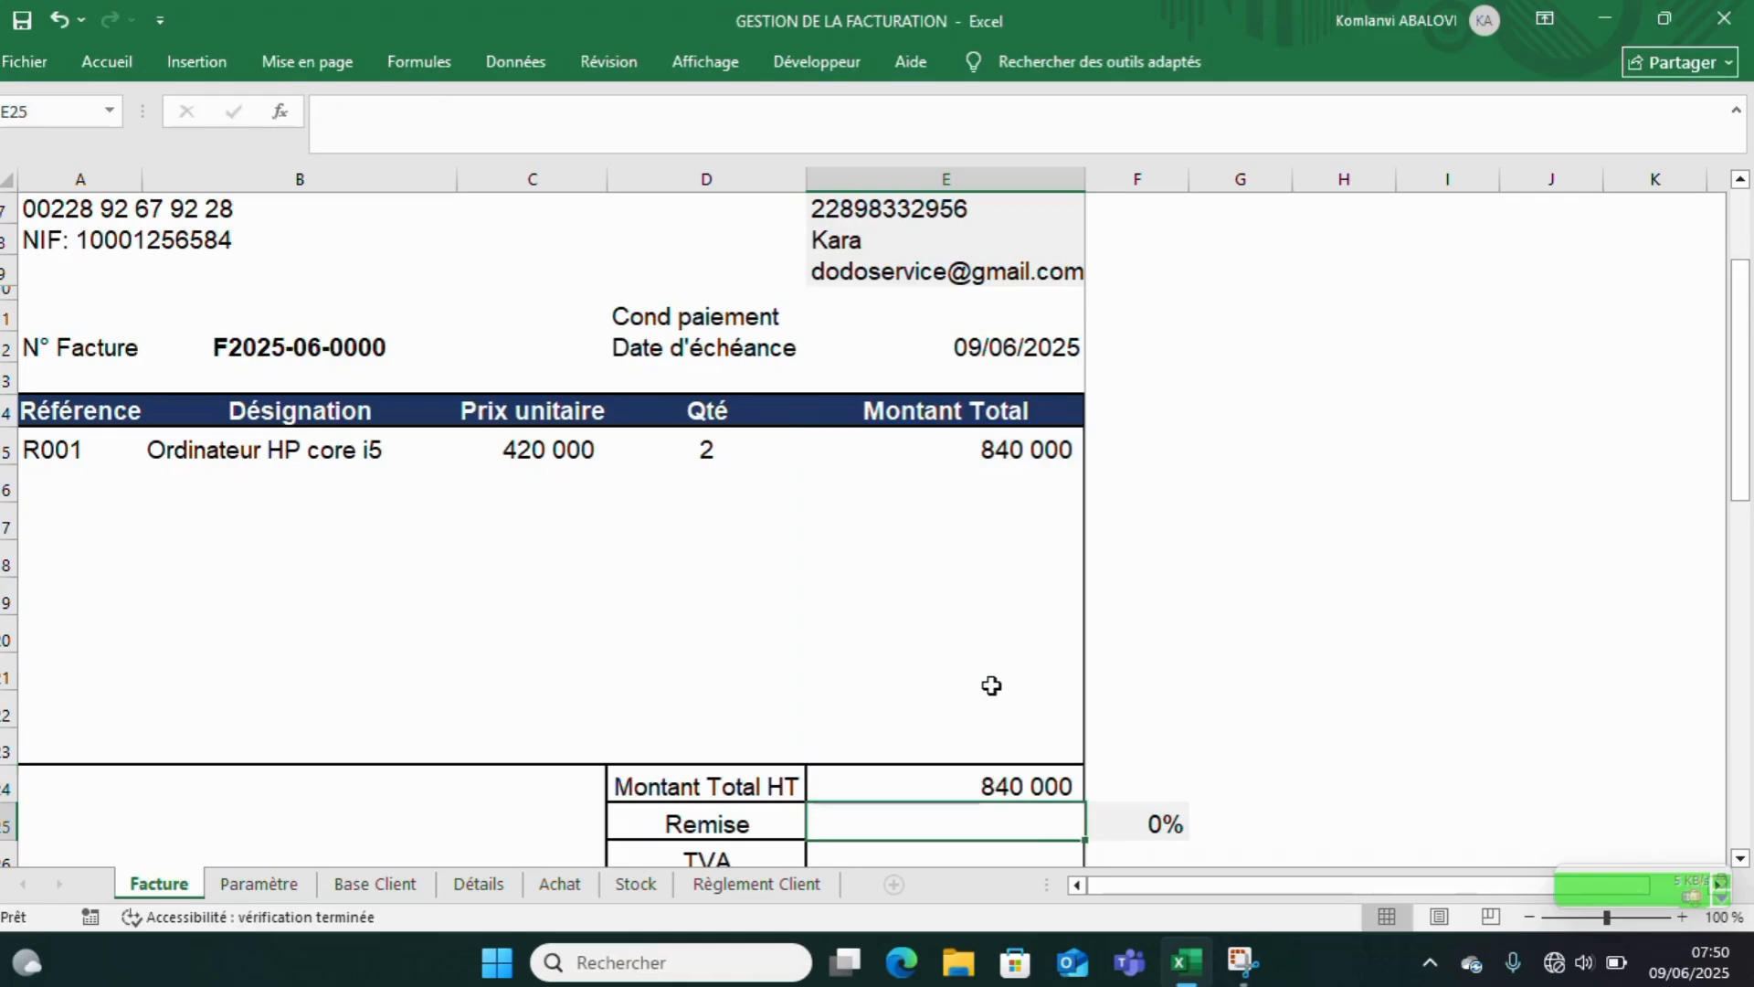
- Calculate the Remise amount in E25 with the formula =E24*F25
scroll(992, 685, "down", 3)
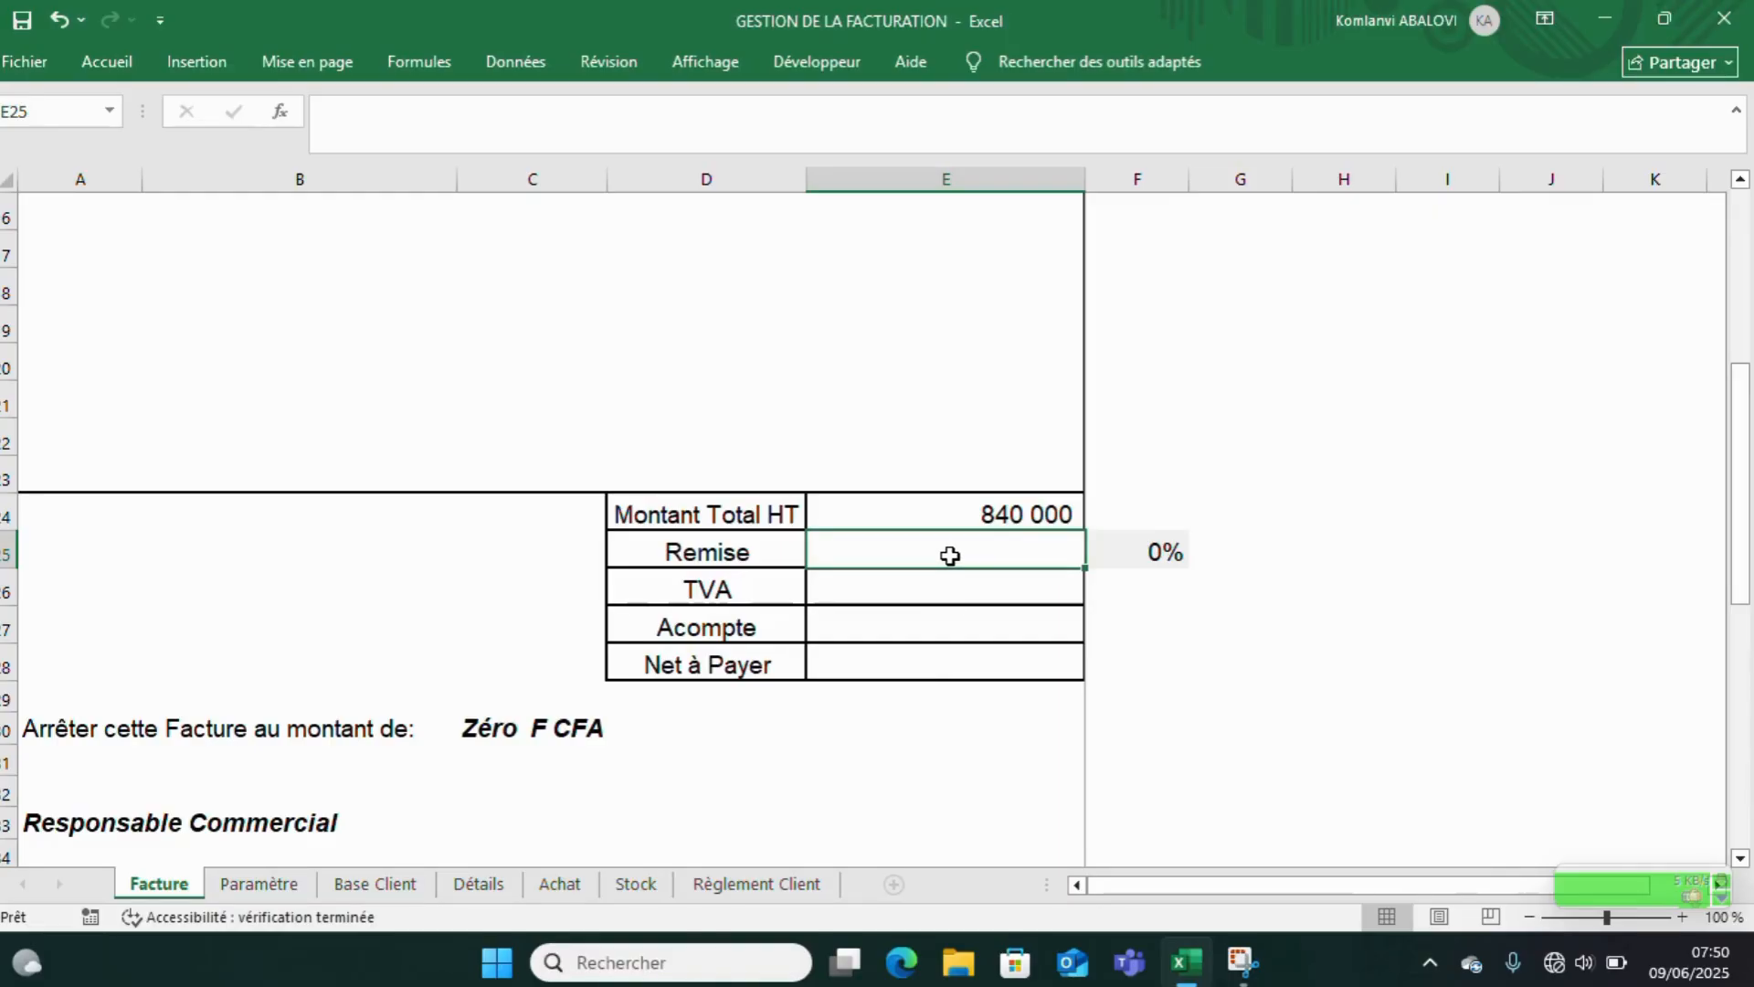
type("=")
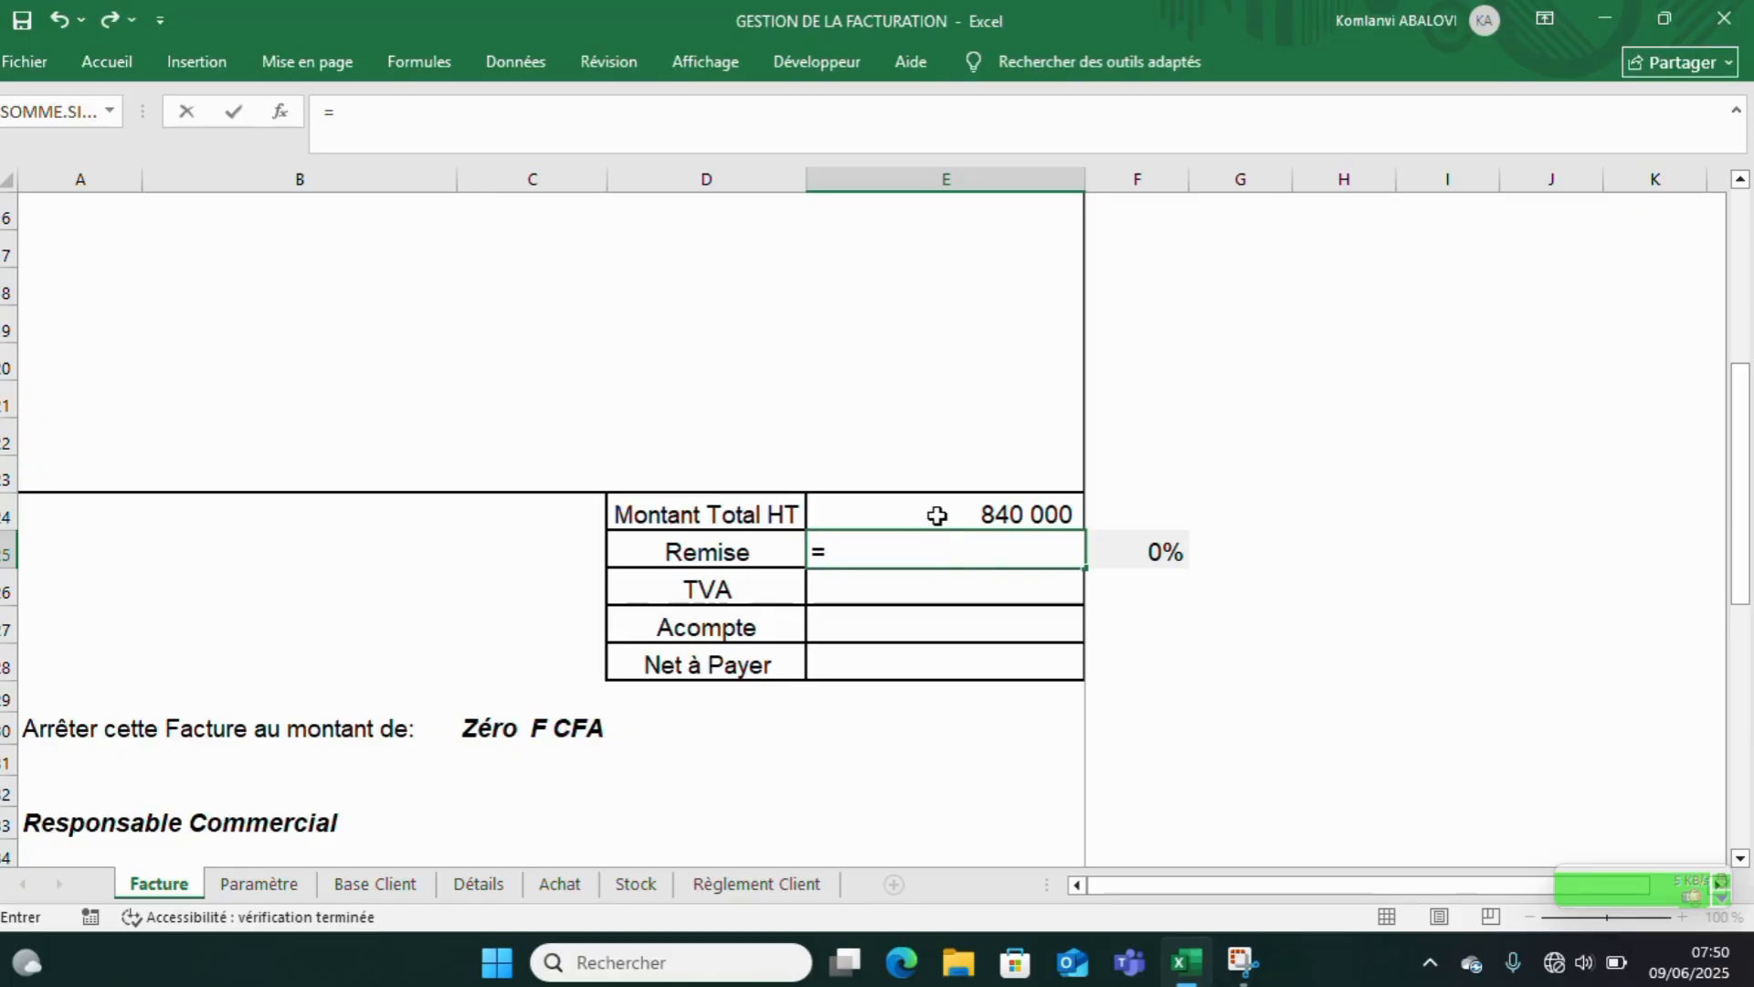
left_click(937, 516)
type("*")
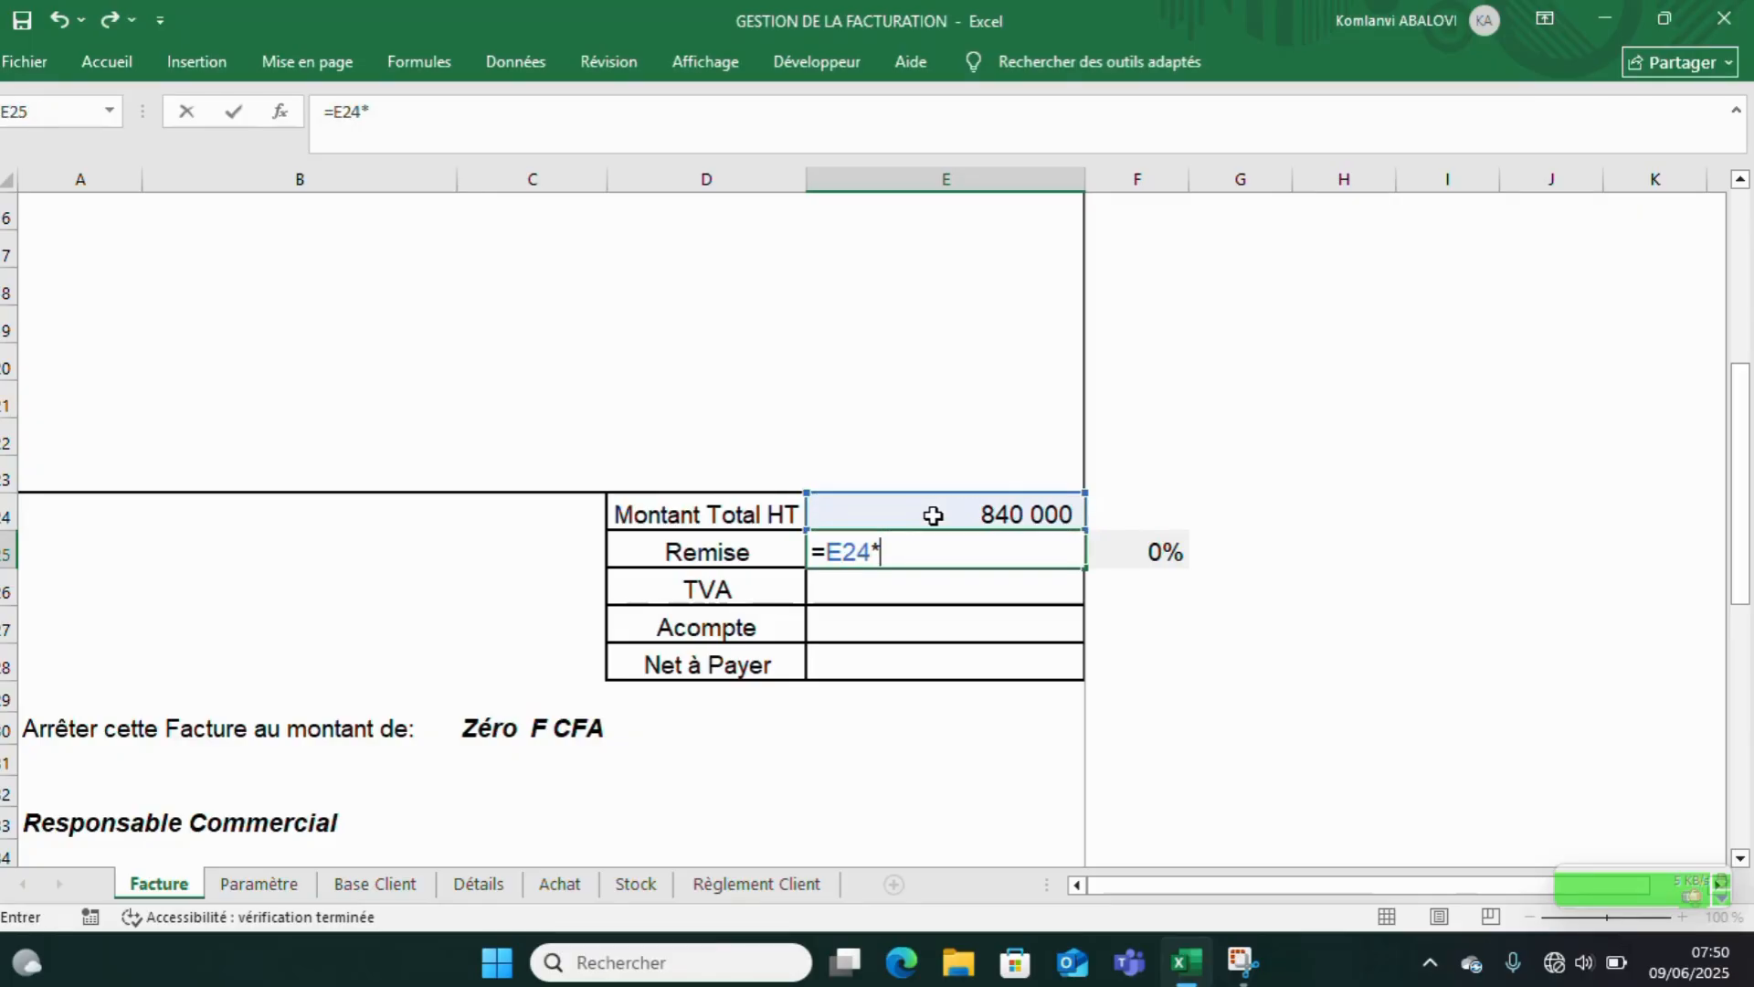
left_click(1133, 553)
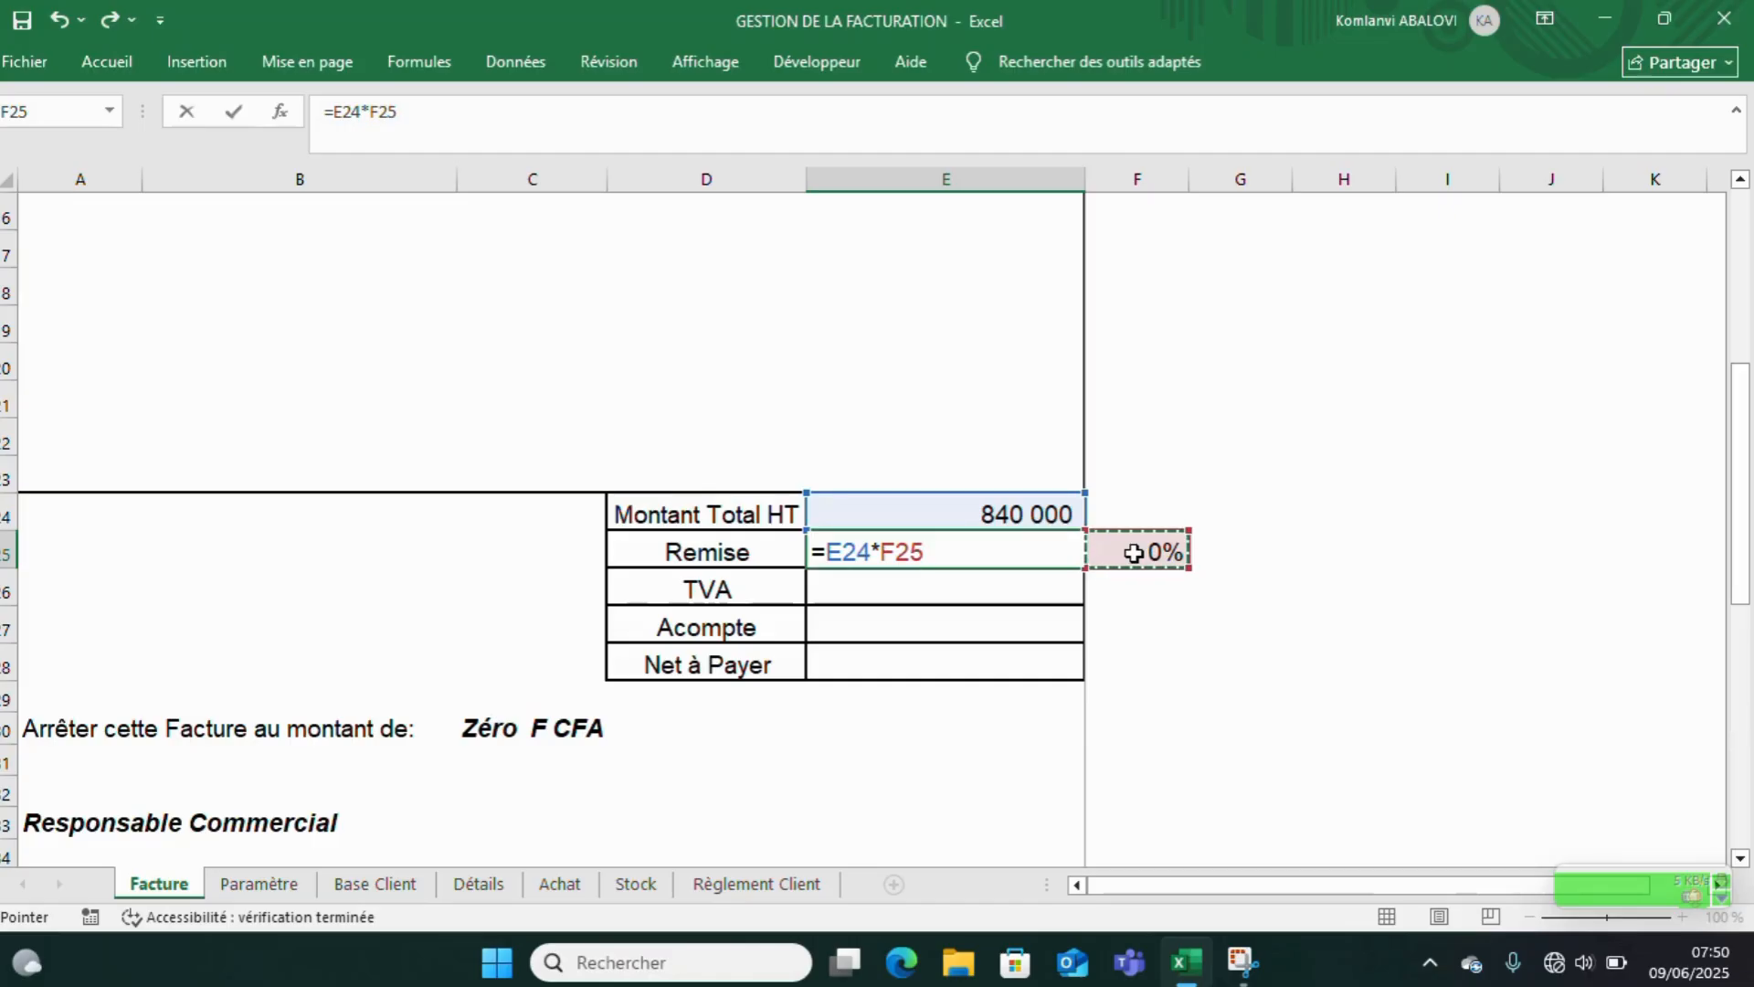
key("Return")
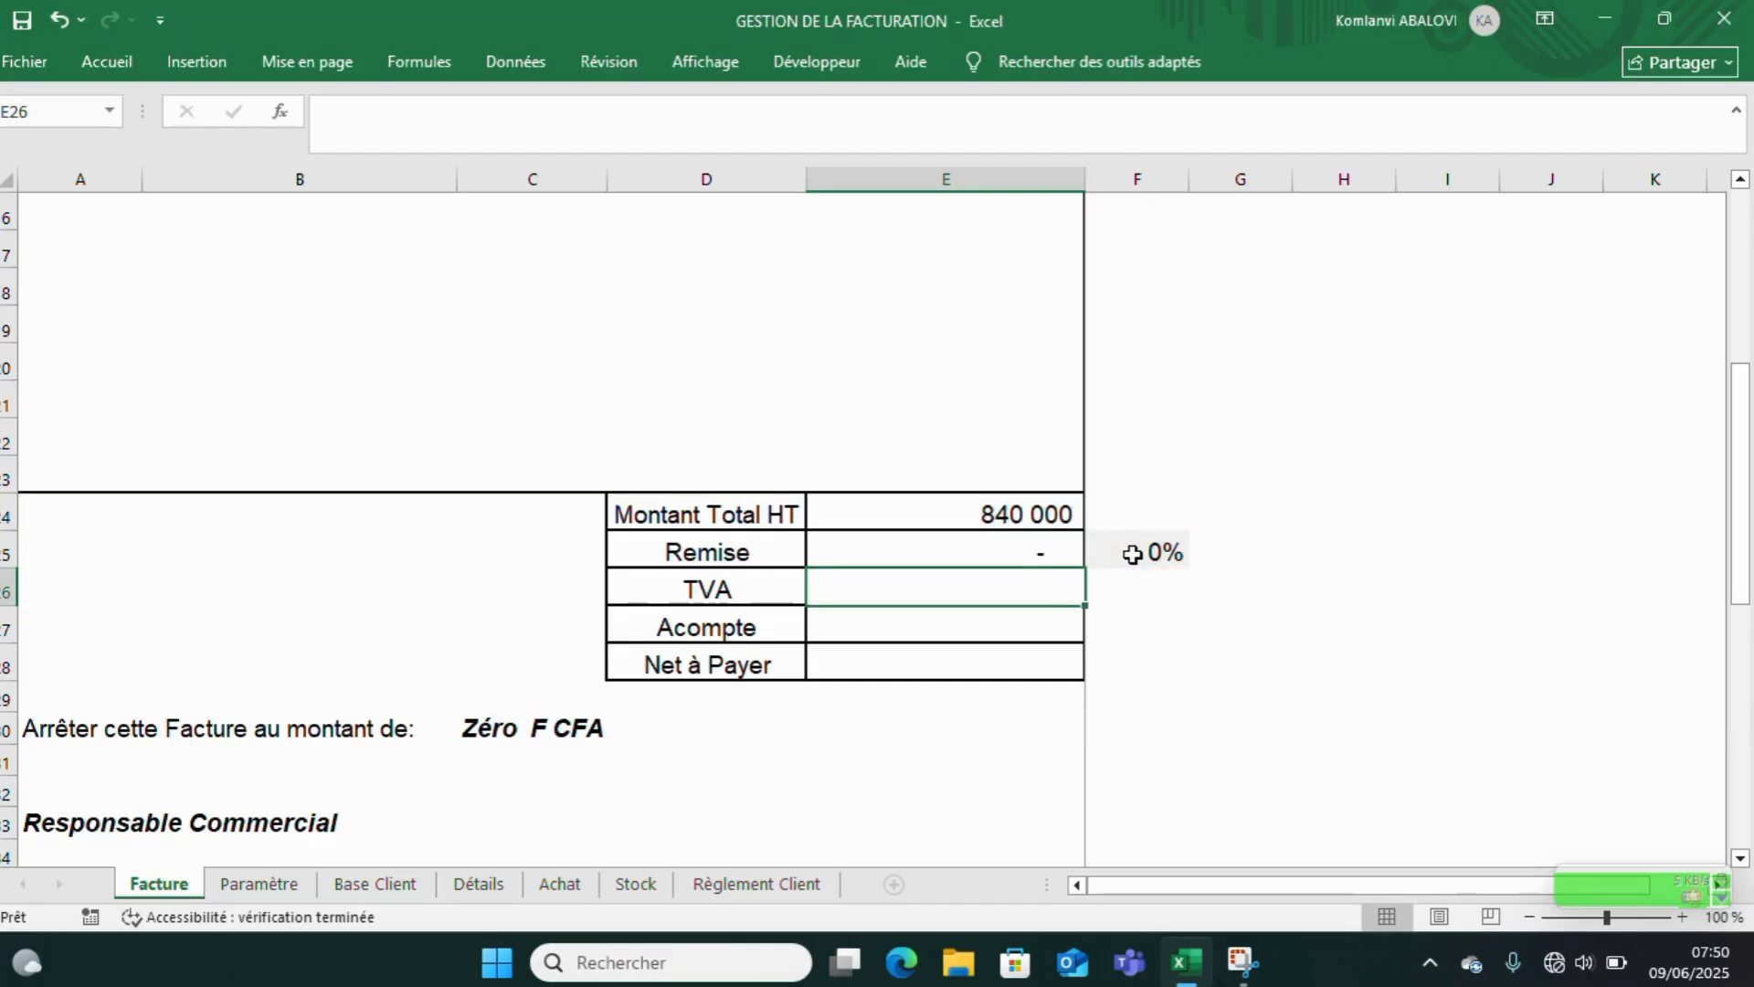
left_click(1138, 552)
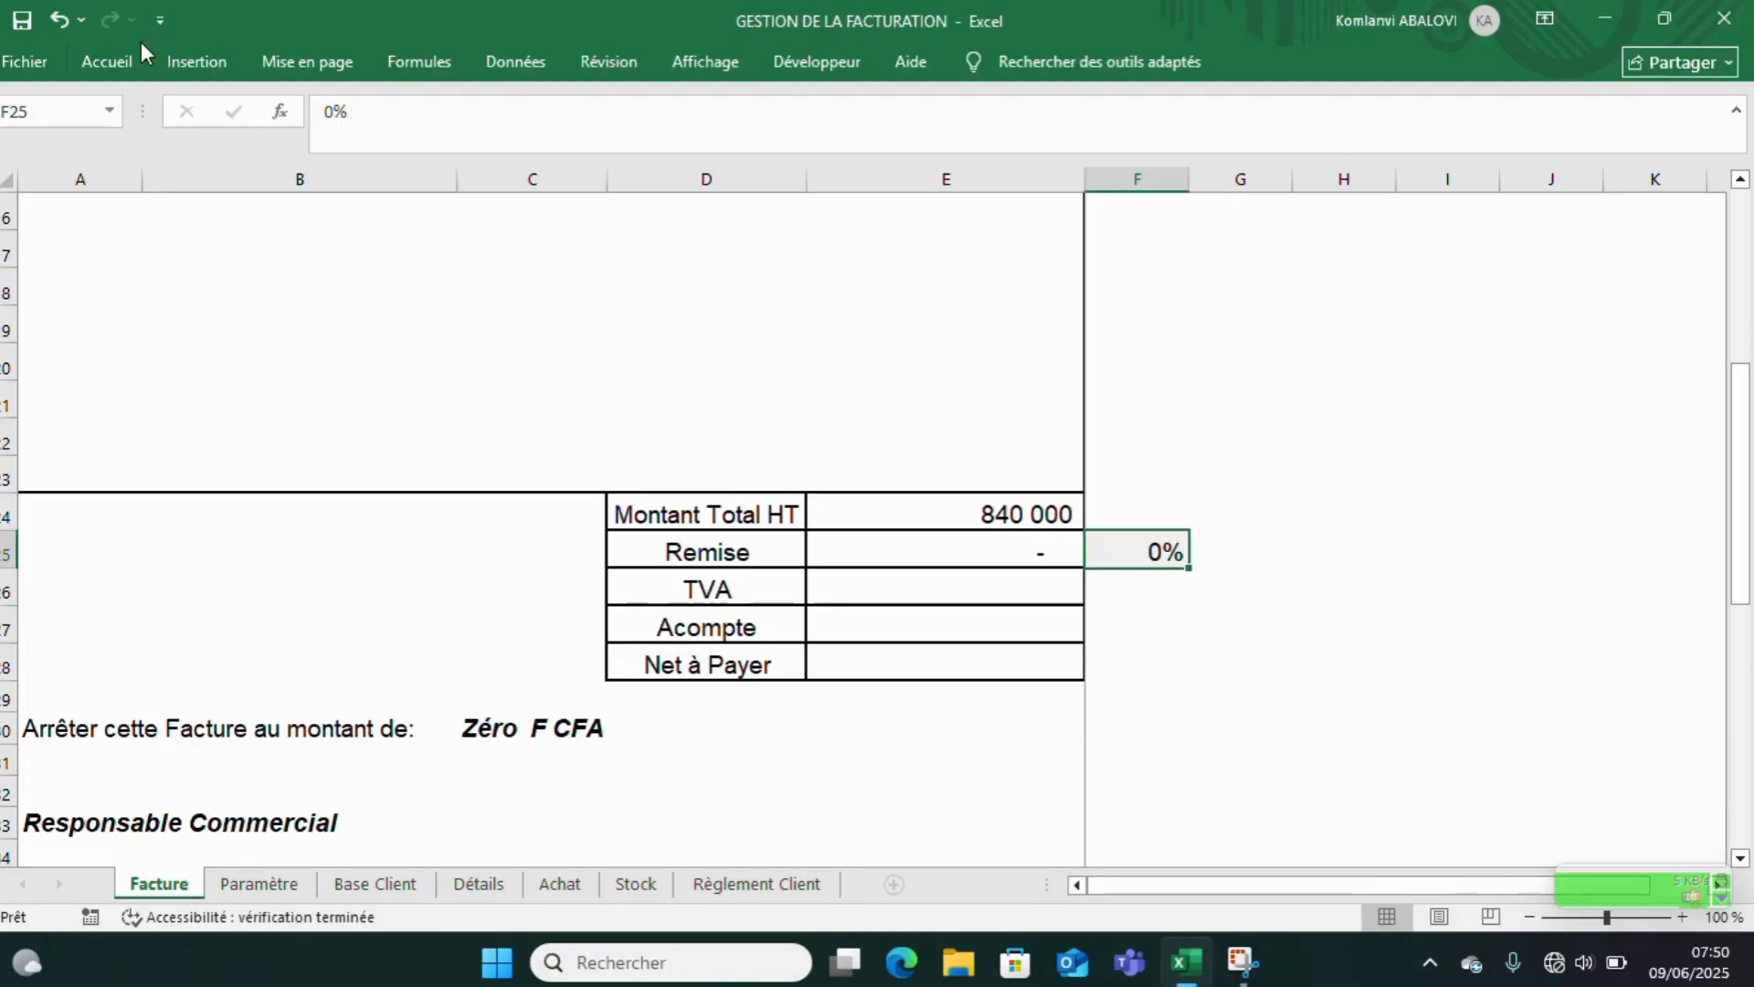
left_click(117, 60)
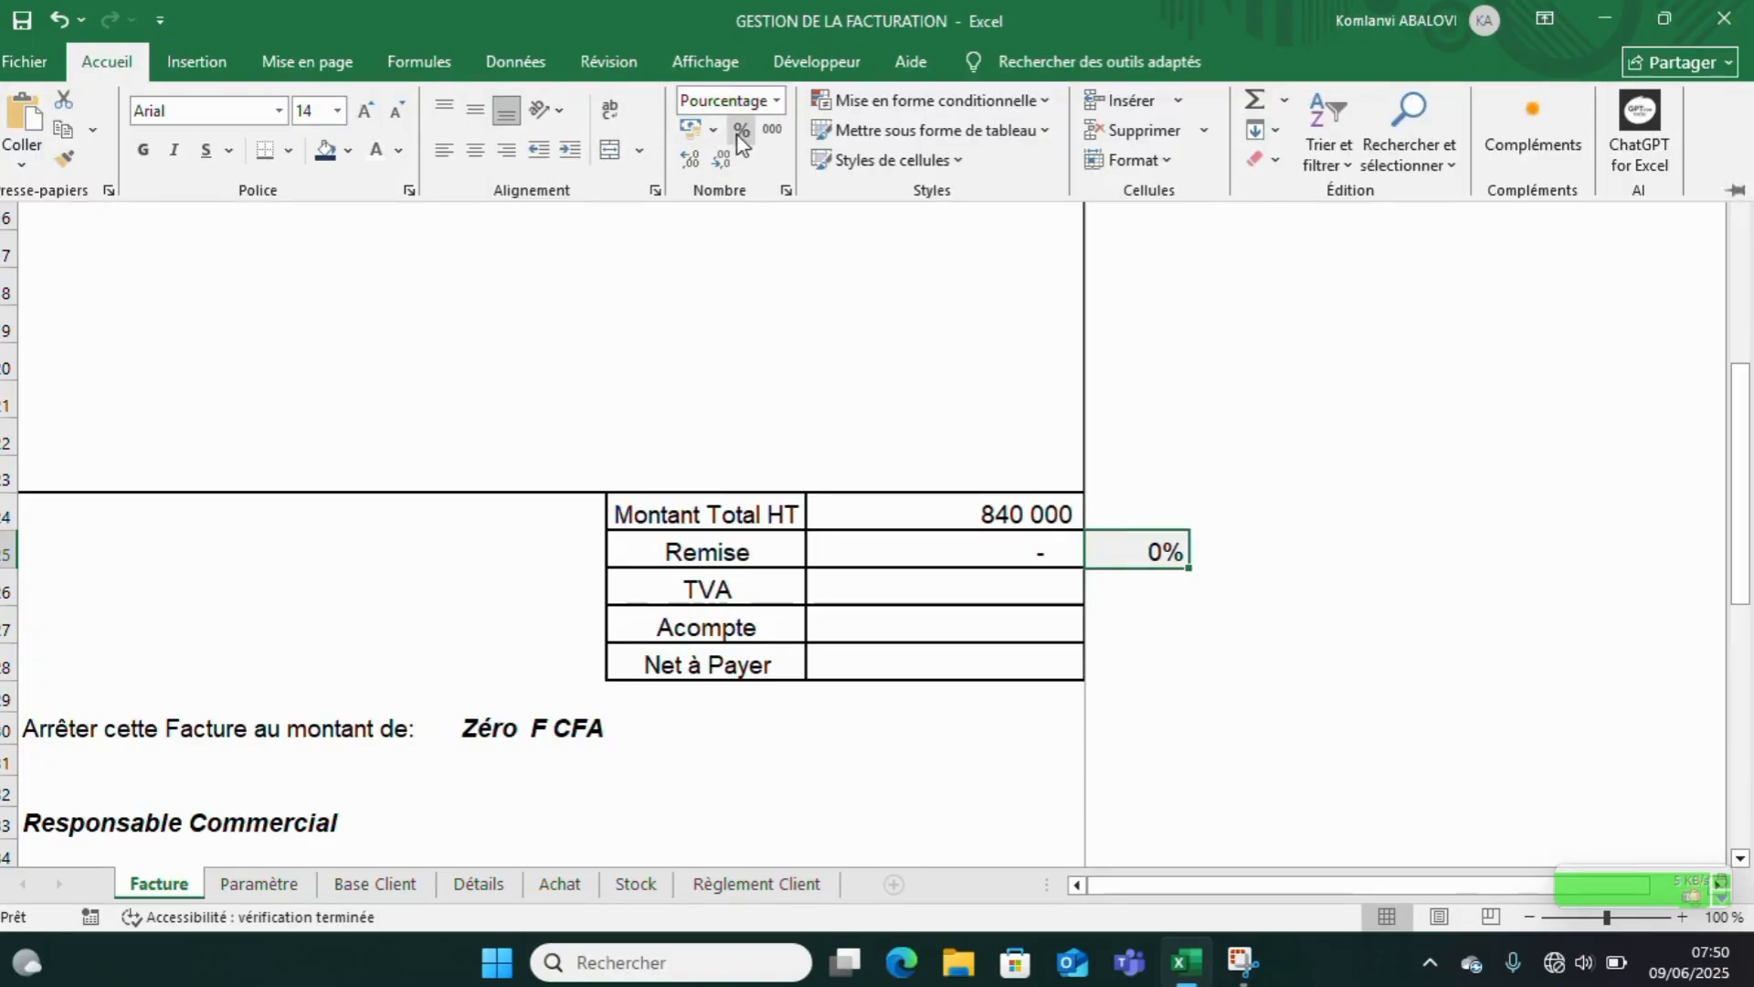
left_click(1158, 626)
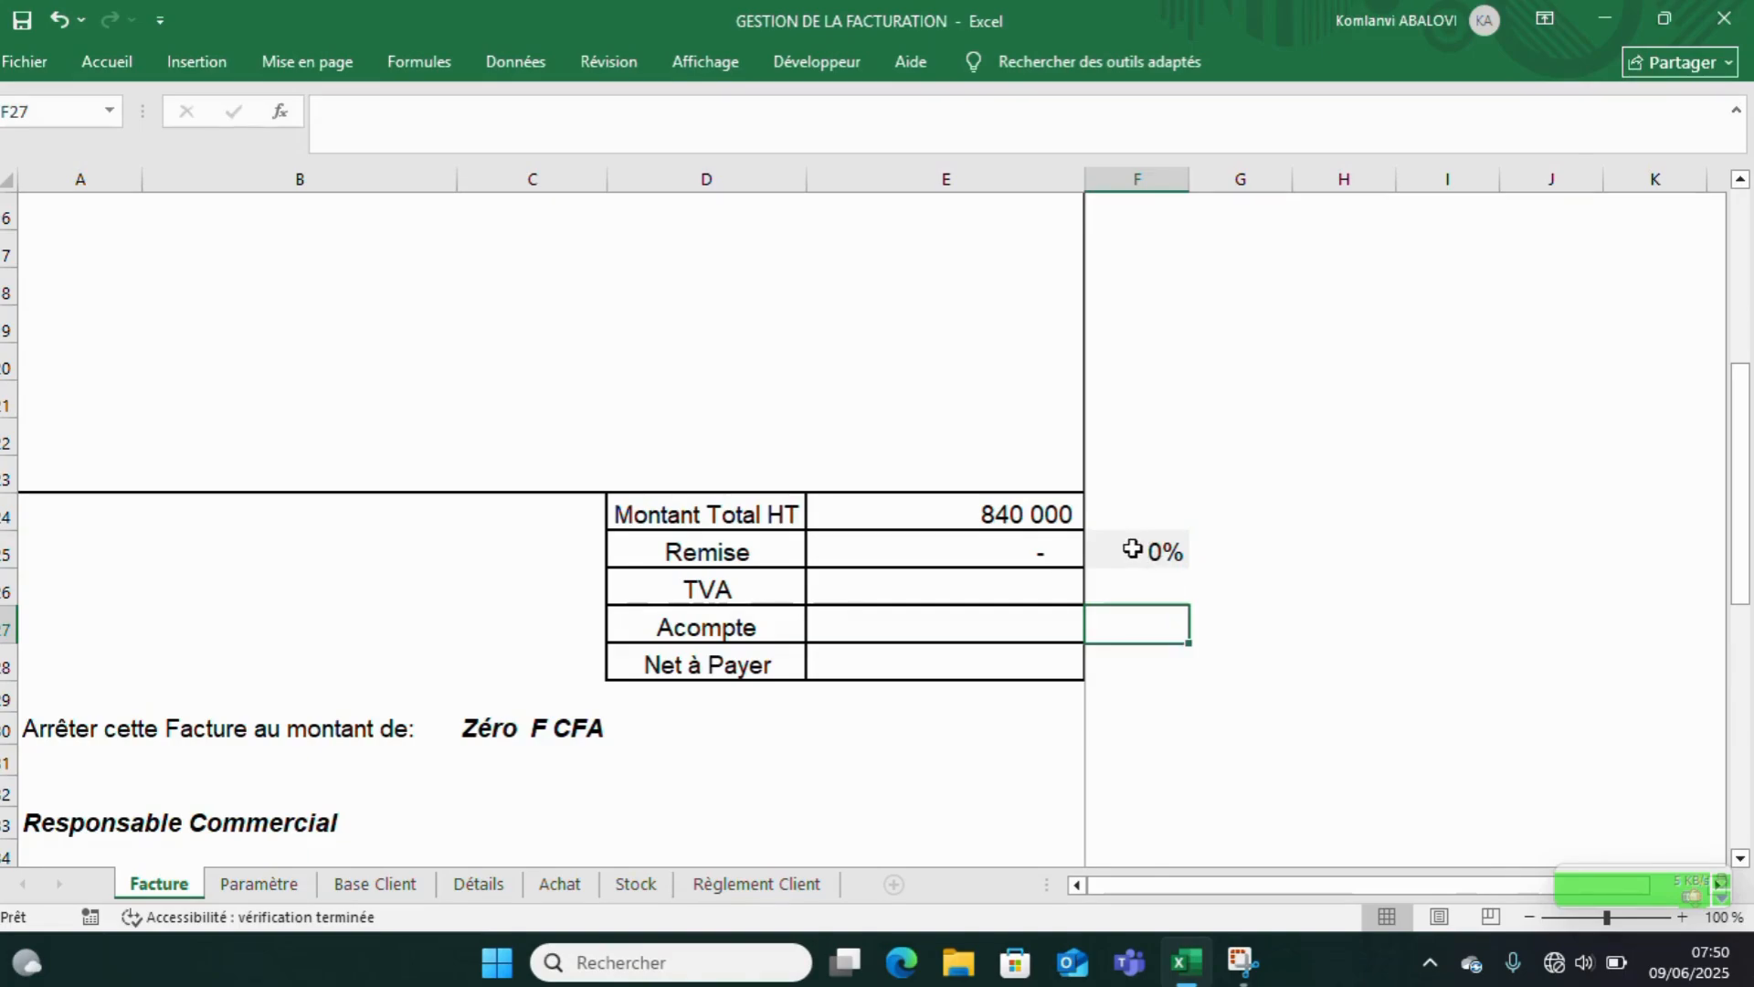
left_click(1133, 549)
left_click(987, 550)
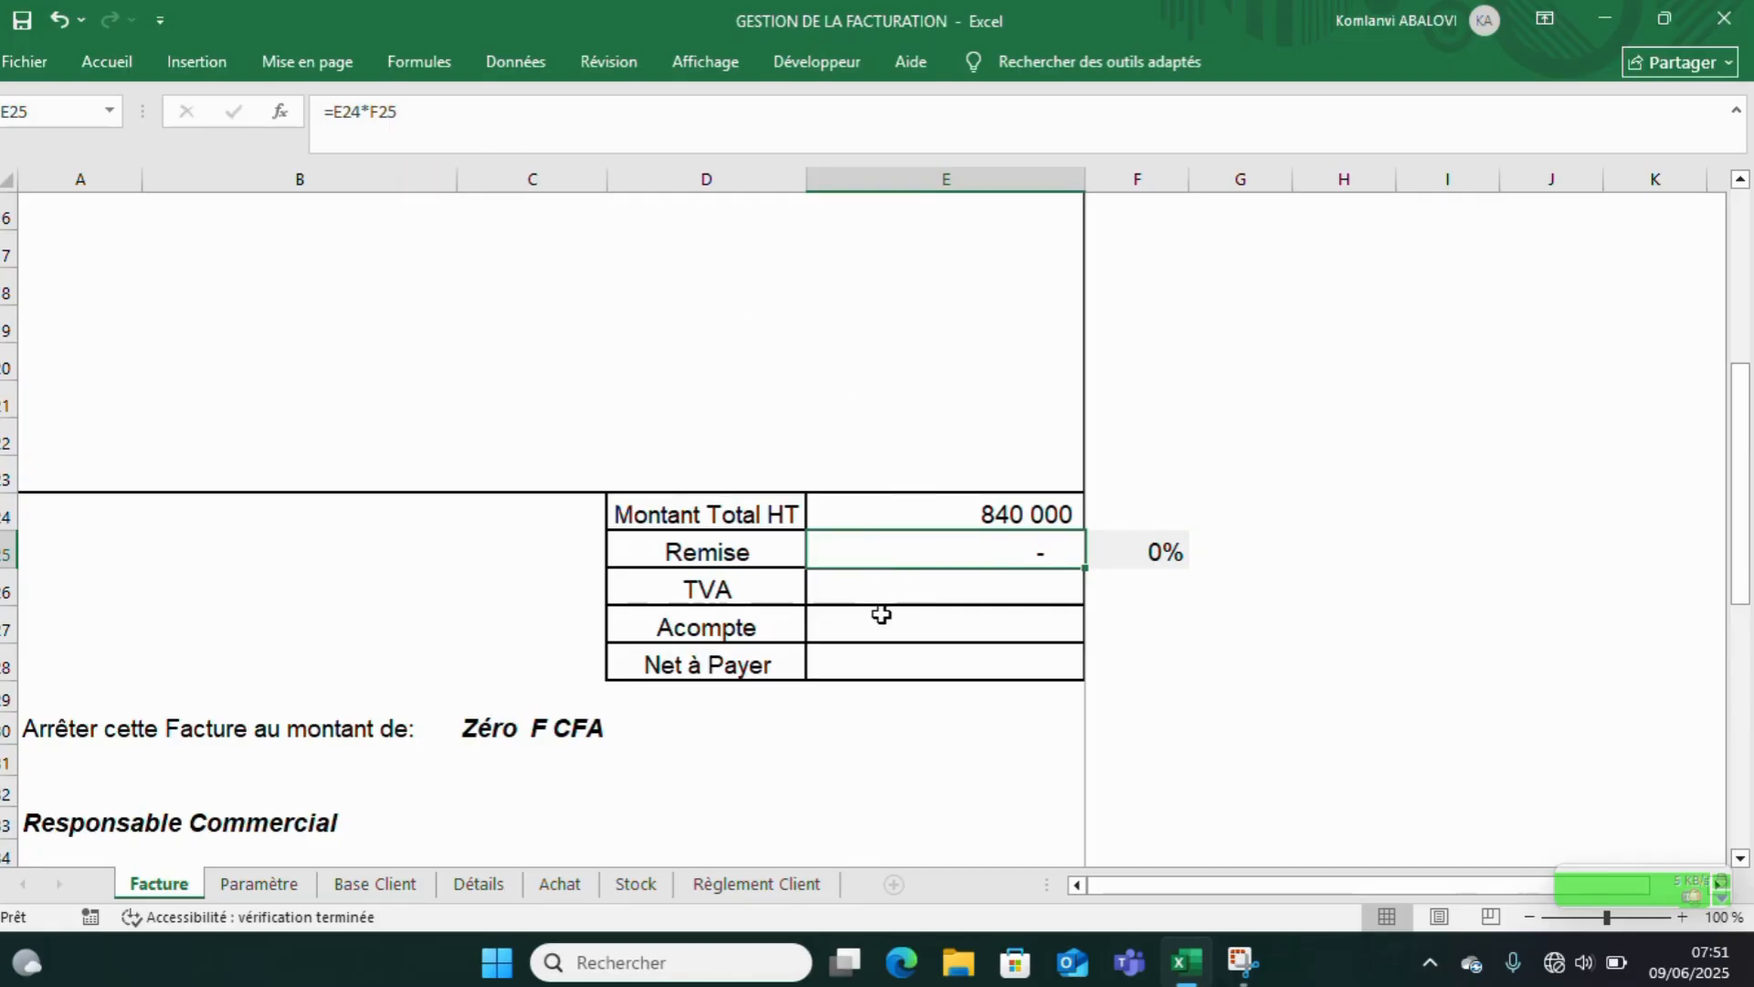
- Calculate the TVA in E26 at 18% of the discounted total with the formula =(E24-E25)*18%
left_click(872, 589)
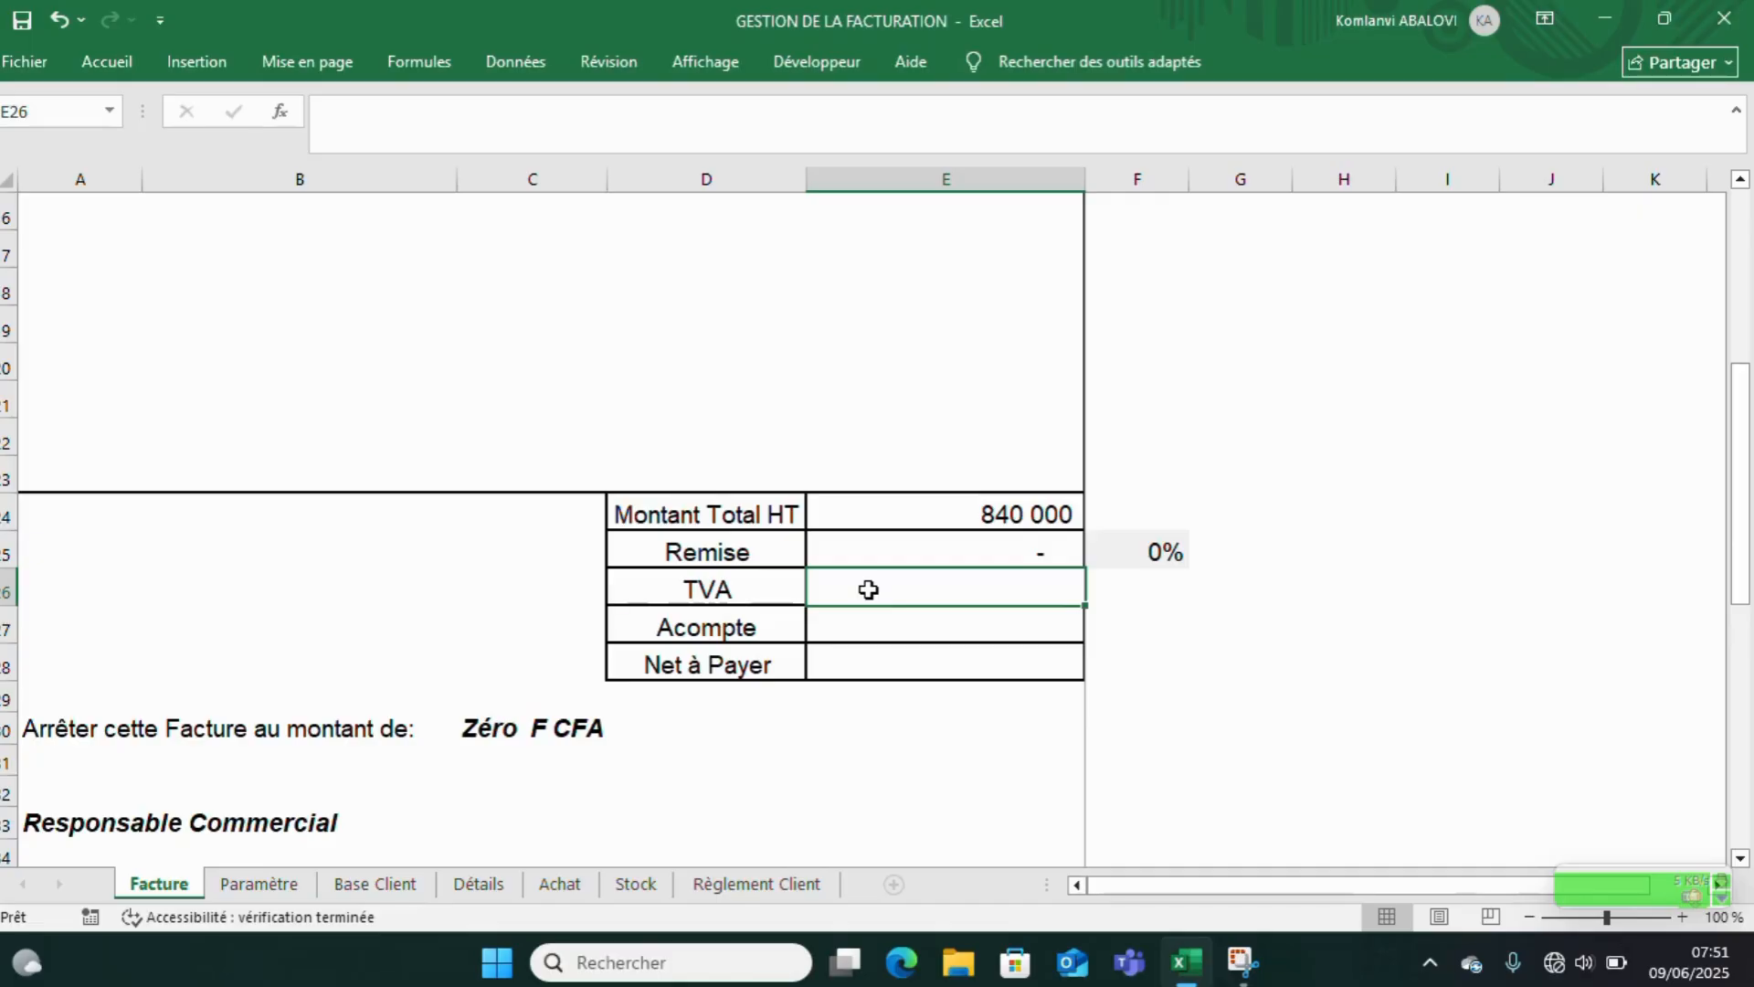
type("=")
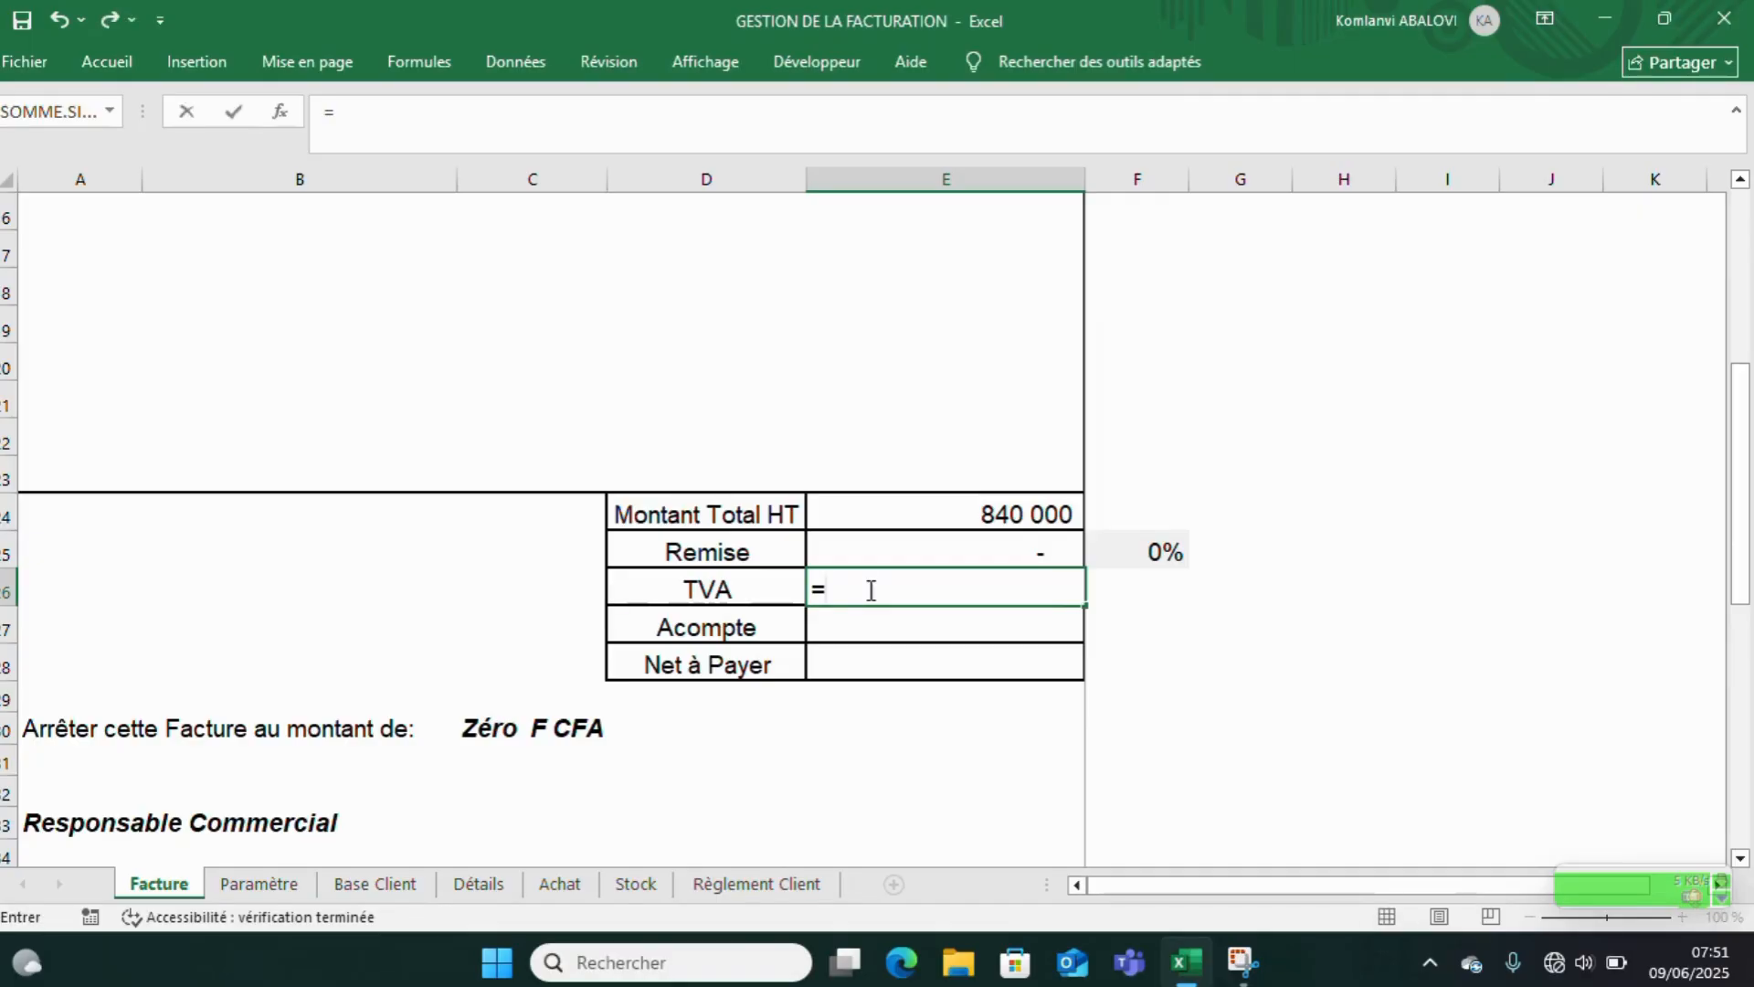
type("(")
left_click(888, 508)
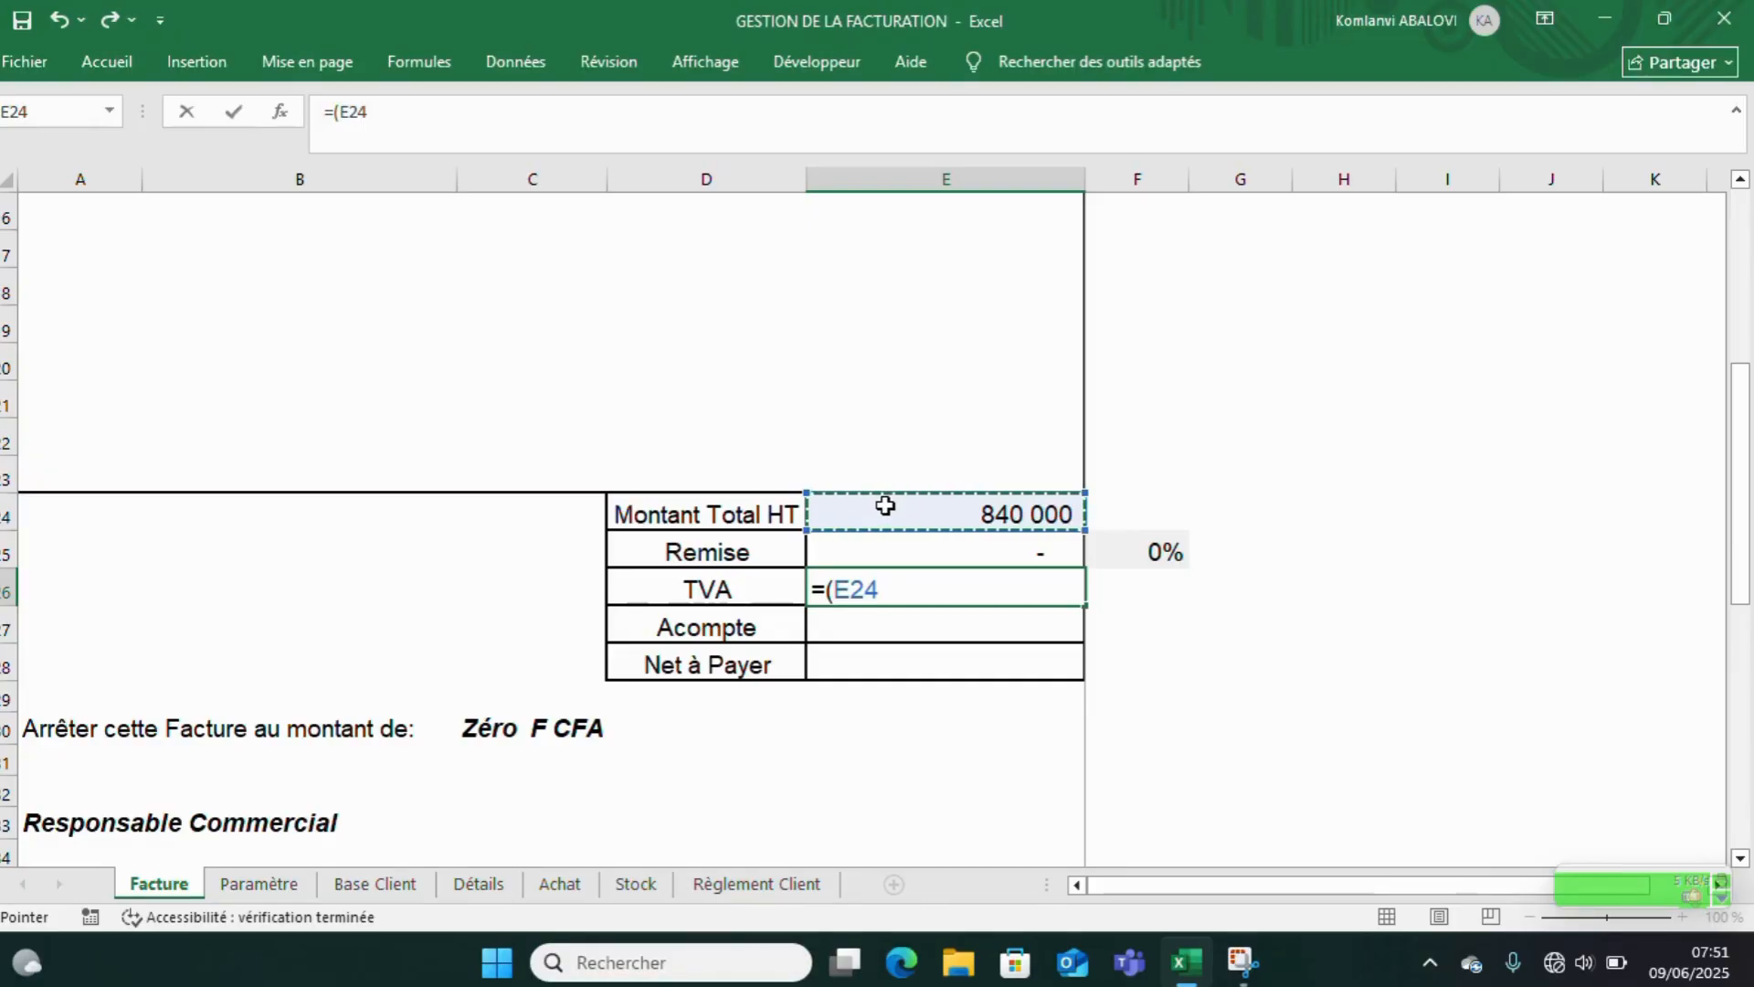
type("-")
left_click(900, 548)
type(")")
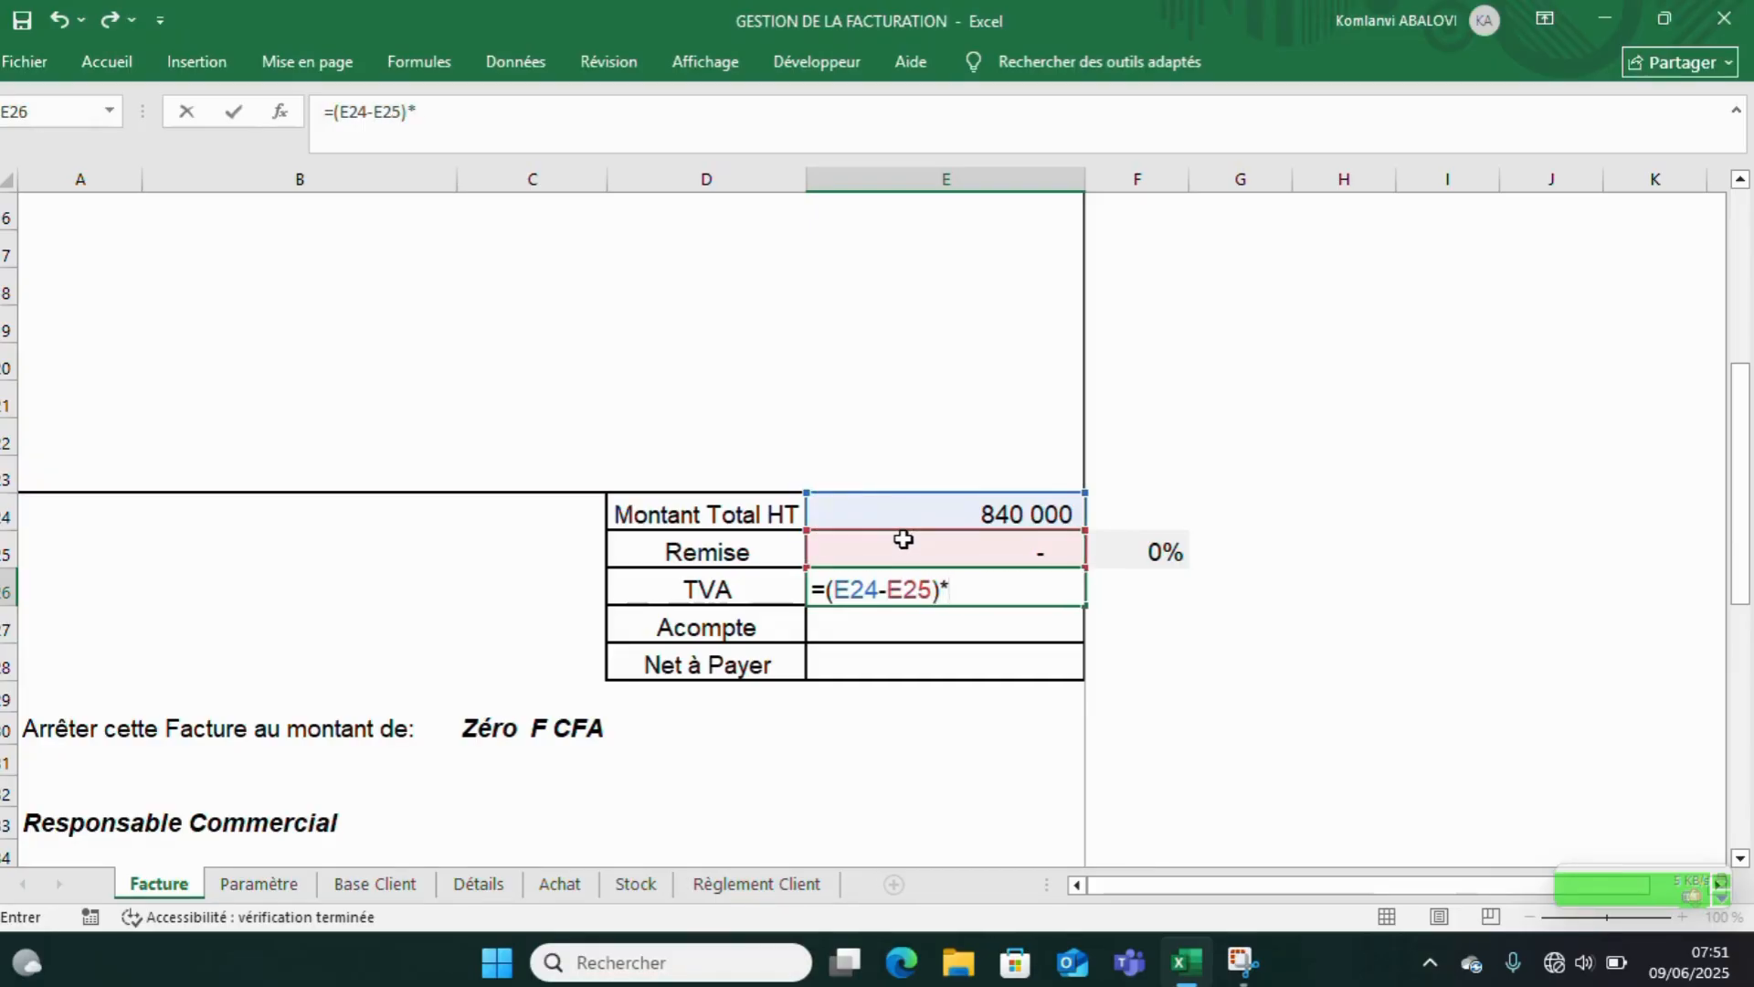
type("*18")
type("%")
key("Return")
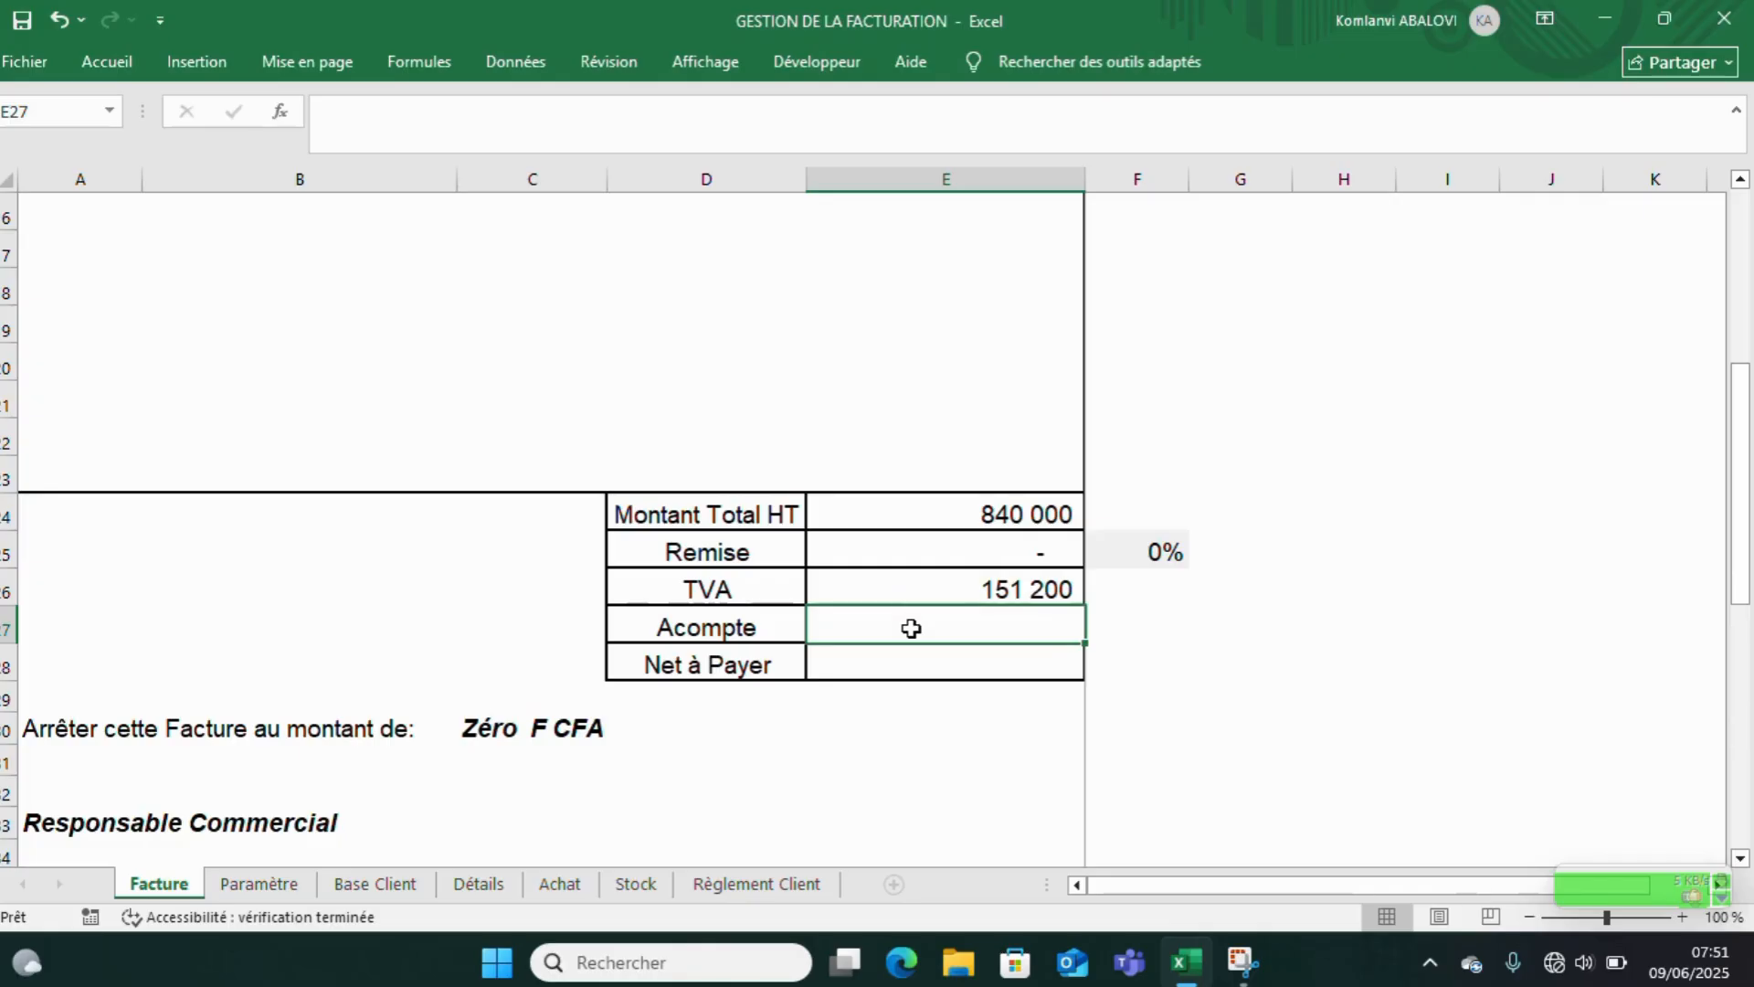
- Calculate Net à Payer in E28 with the formula =(E24-E25)+E26-E27
left_click(898, 656)
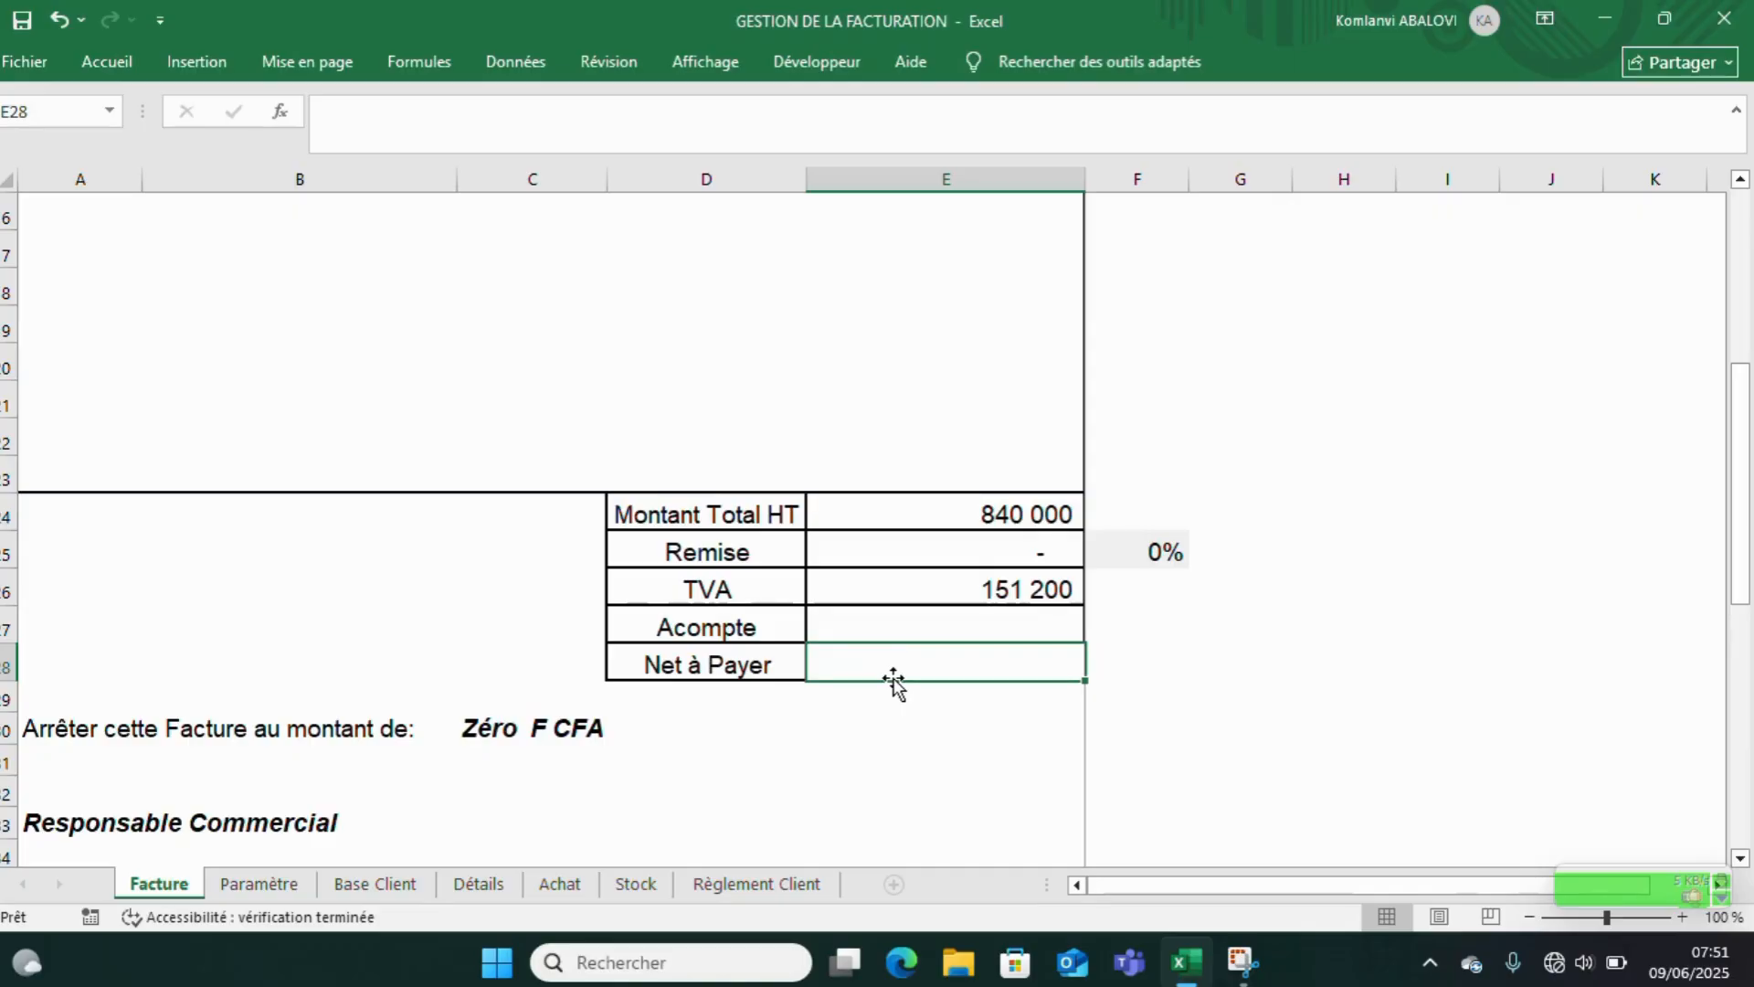
type("=")
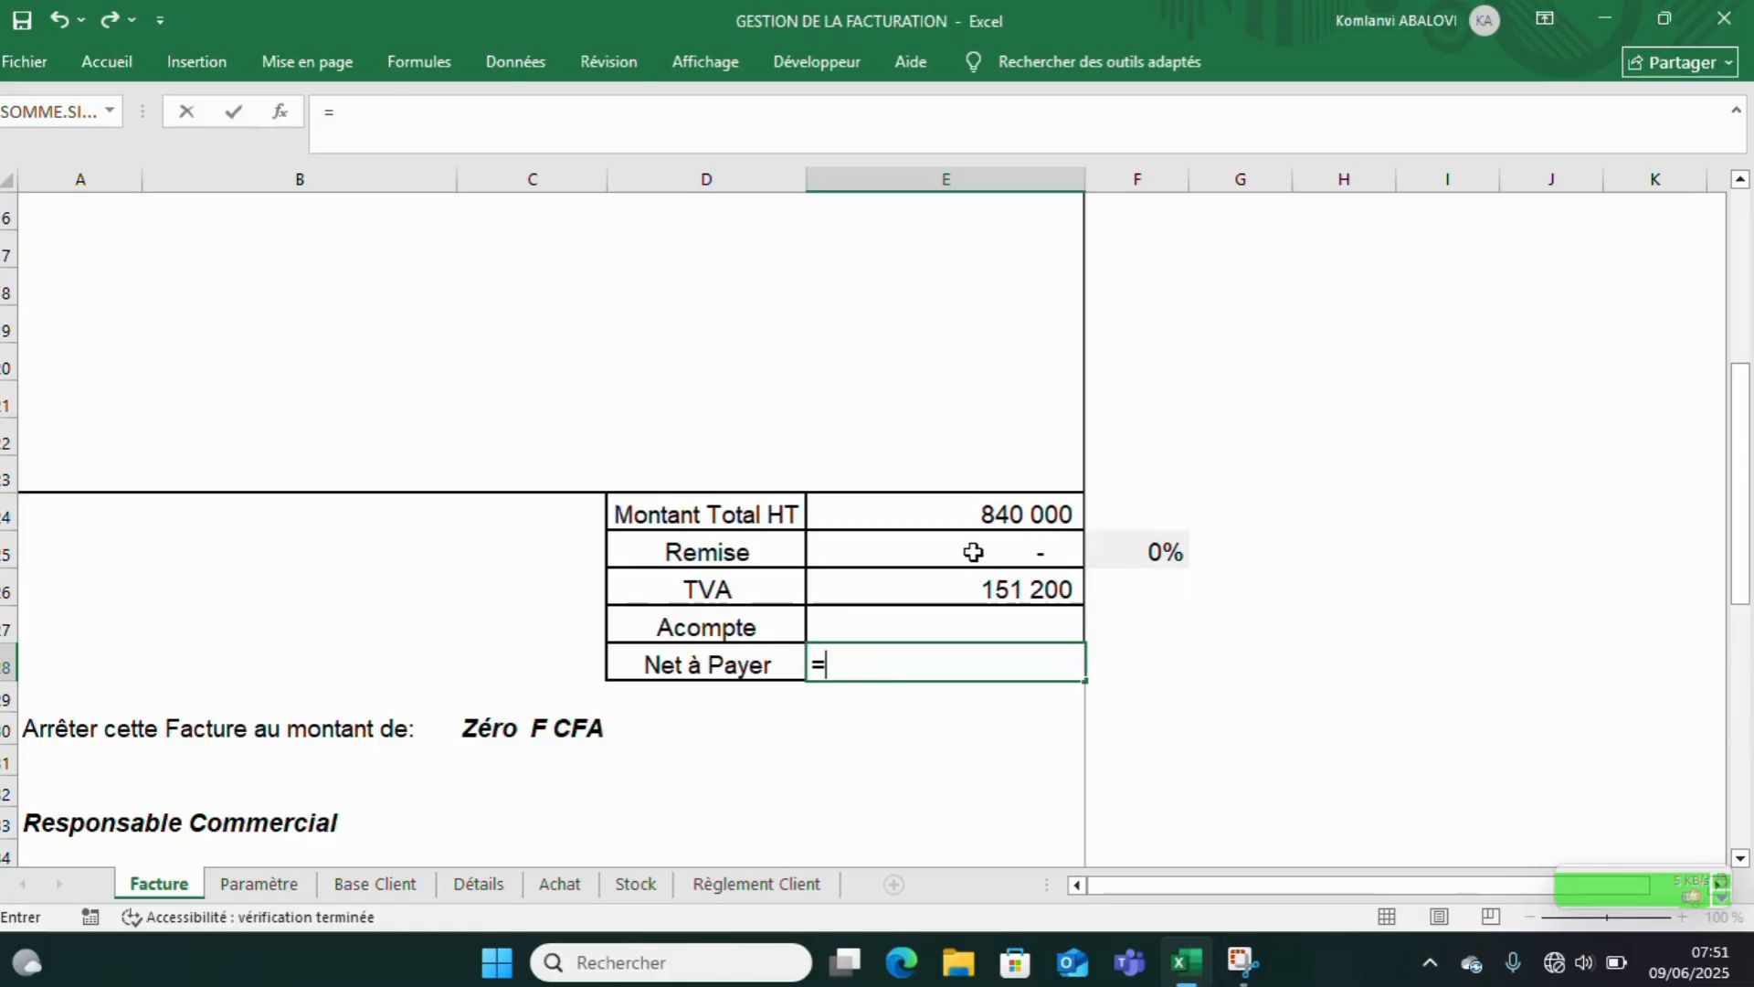
type("(")
left_click(982, 515)
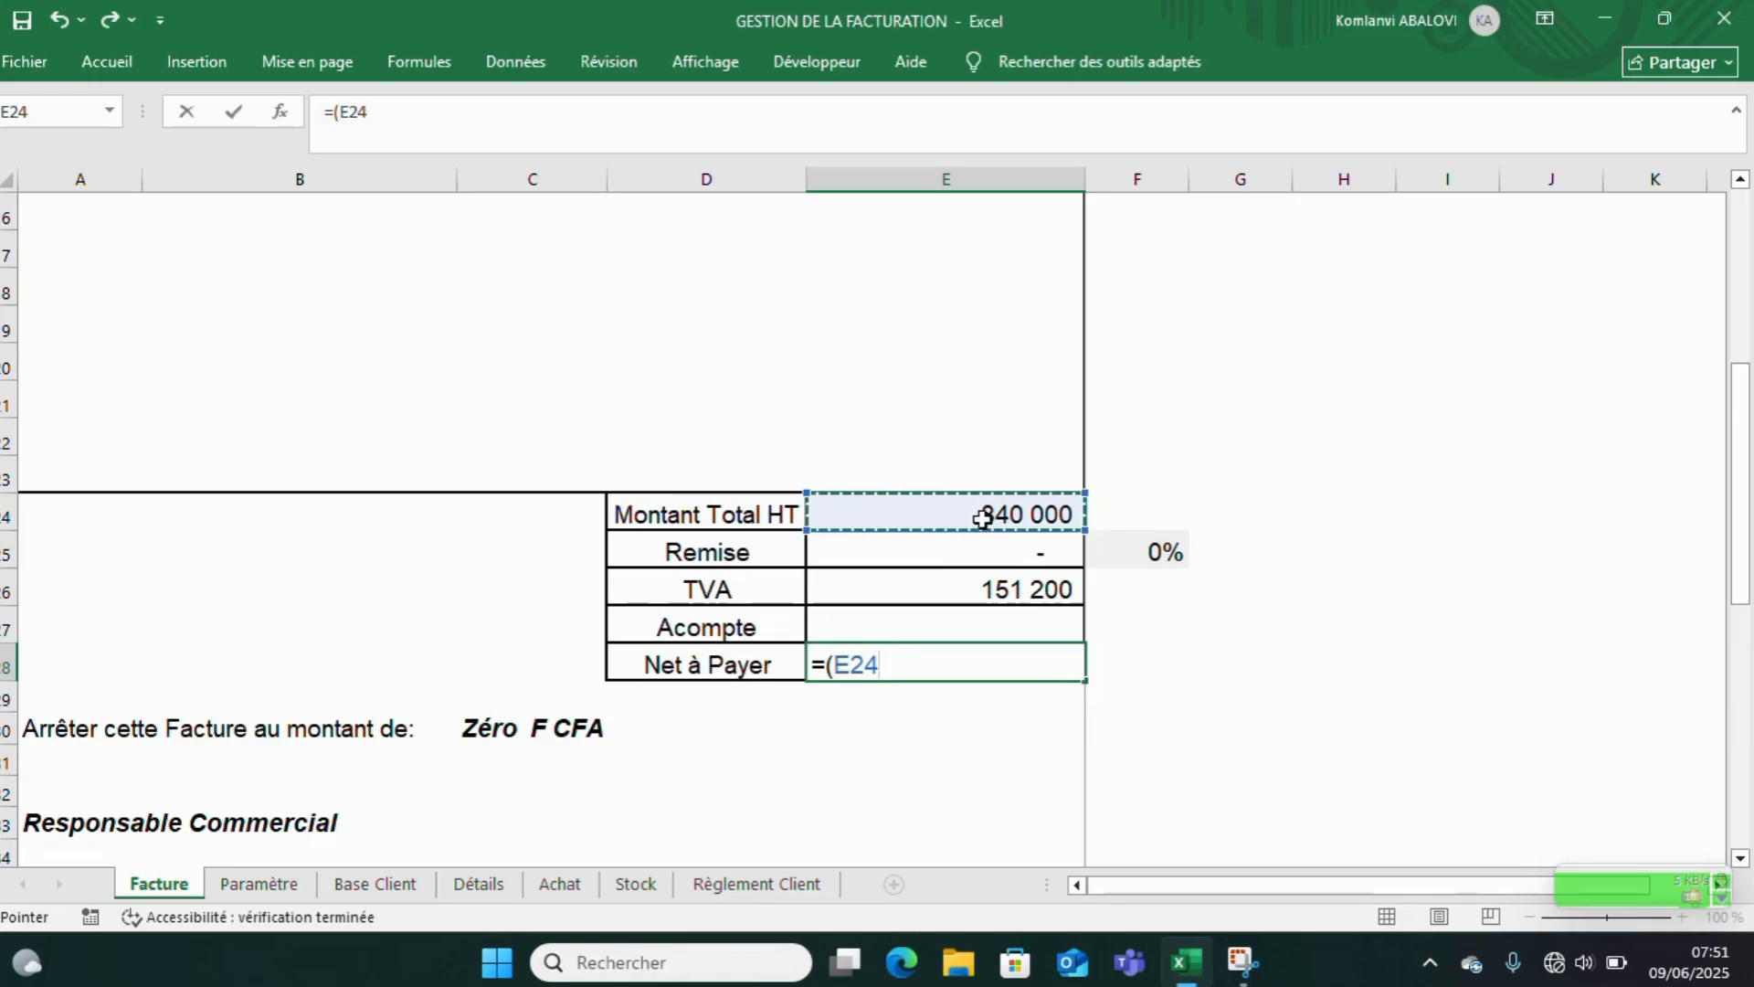
type("-")
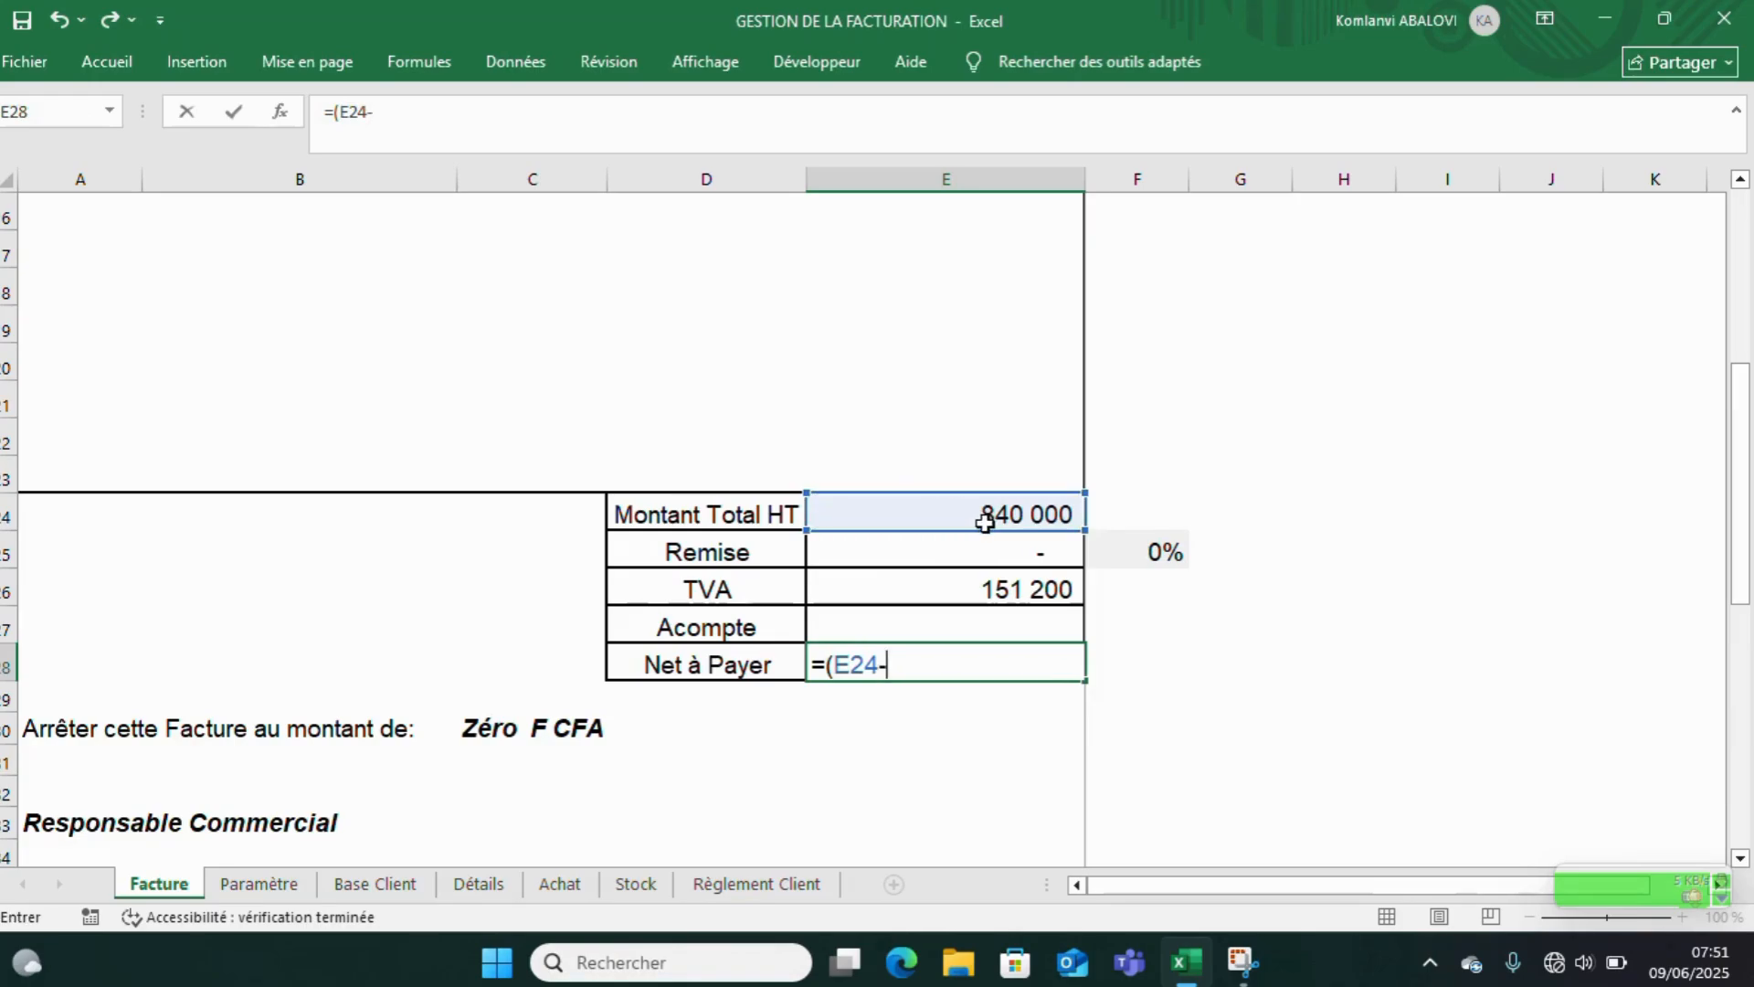
left_click(970, 555)
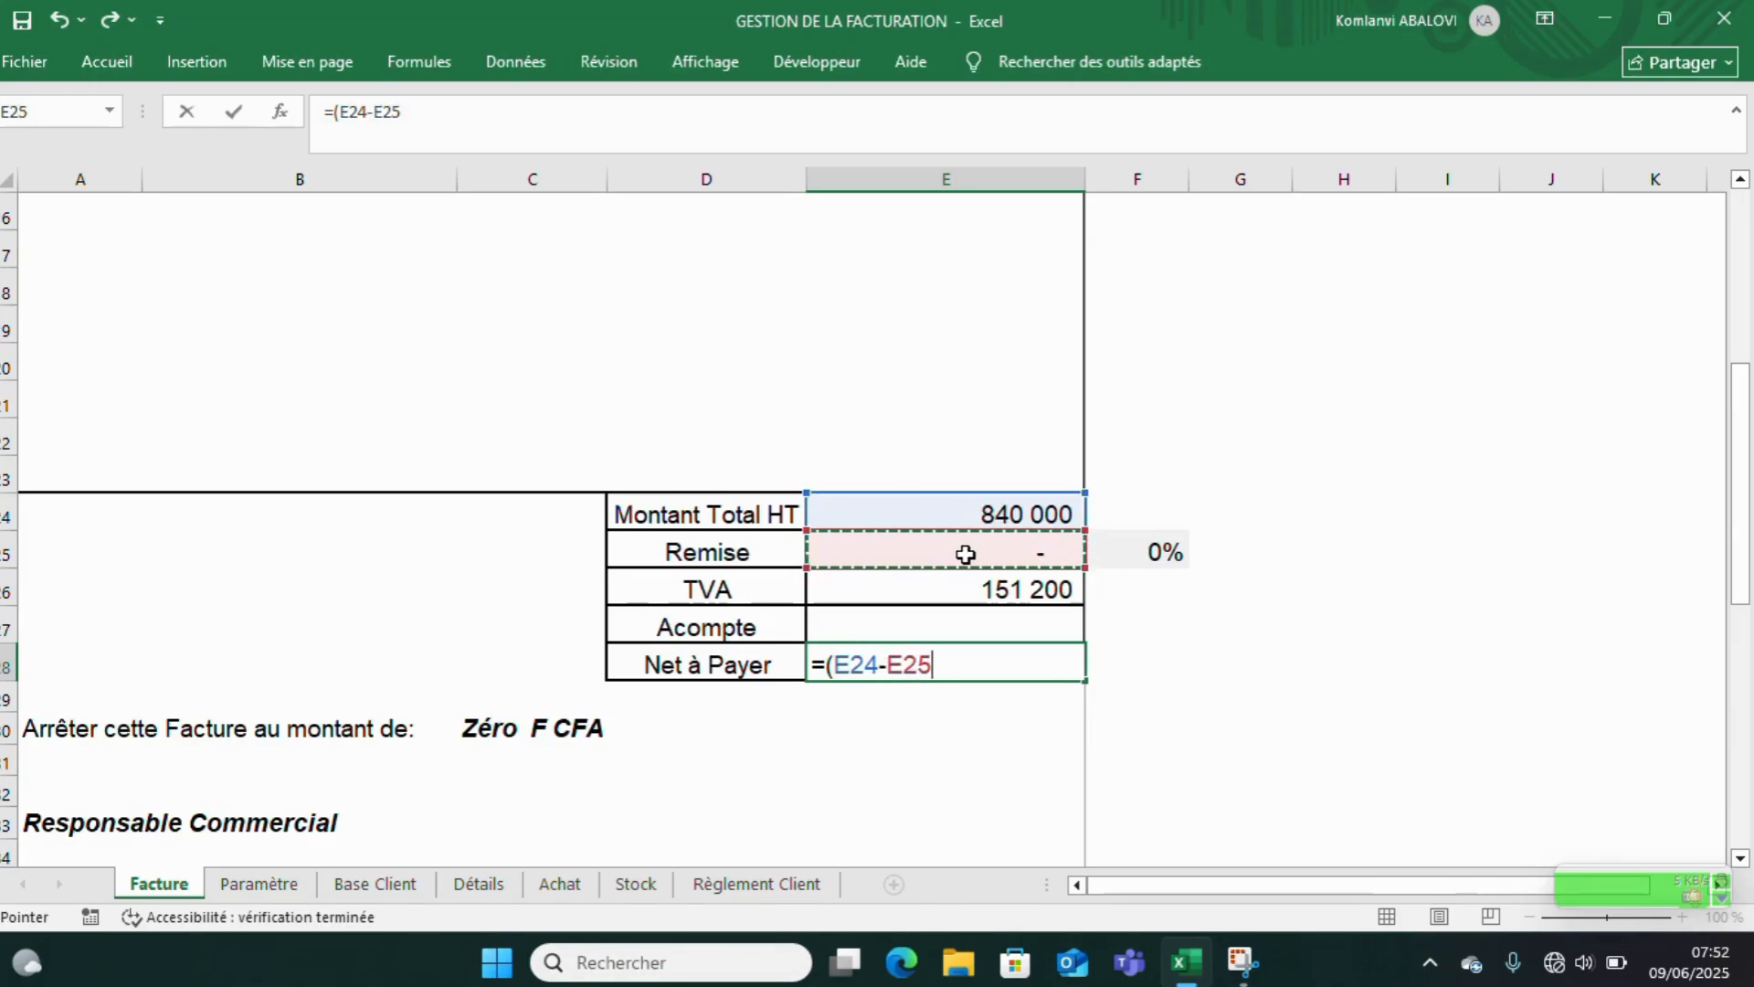
type(")")
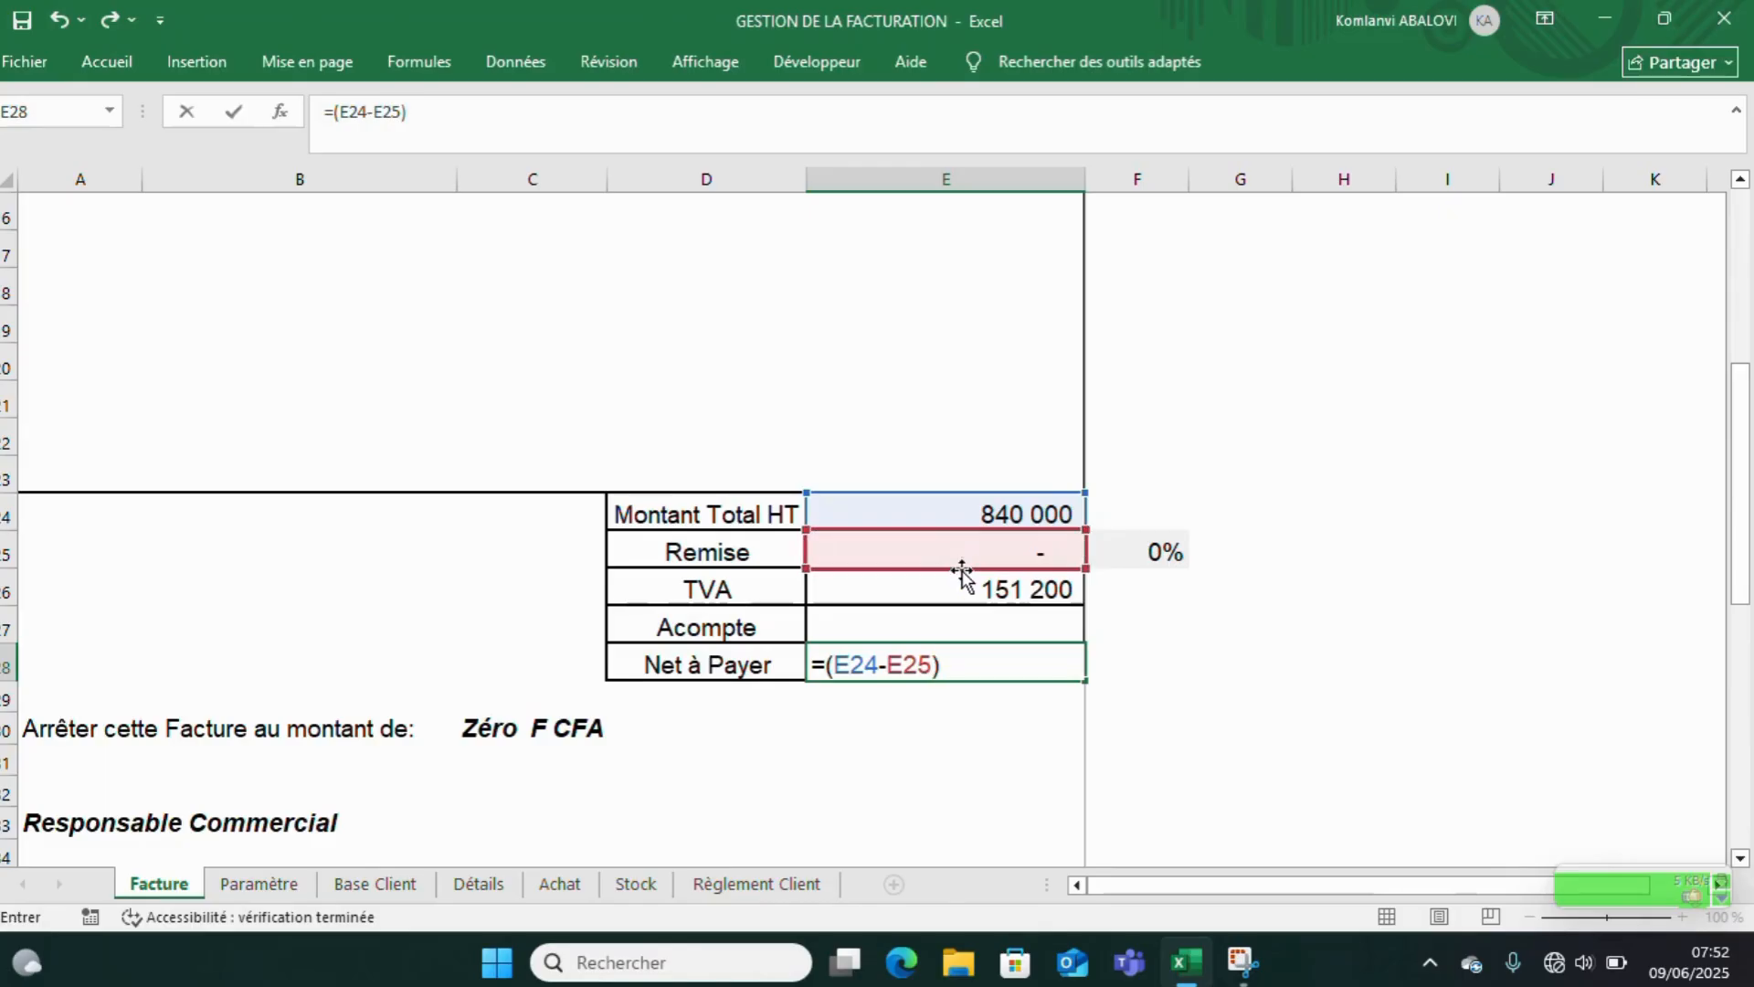
type("+")
left_click(972, 592)
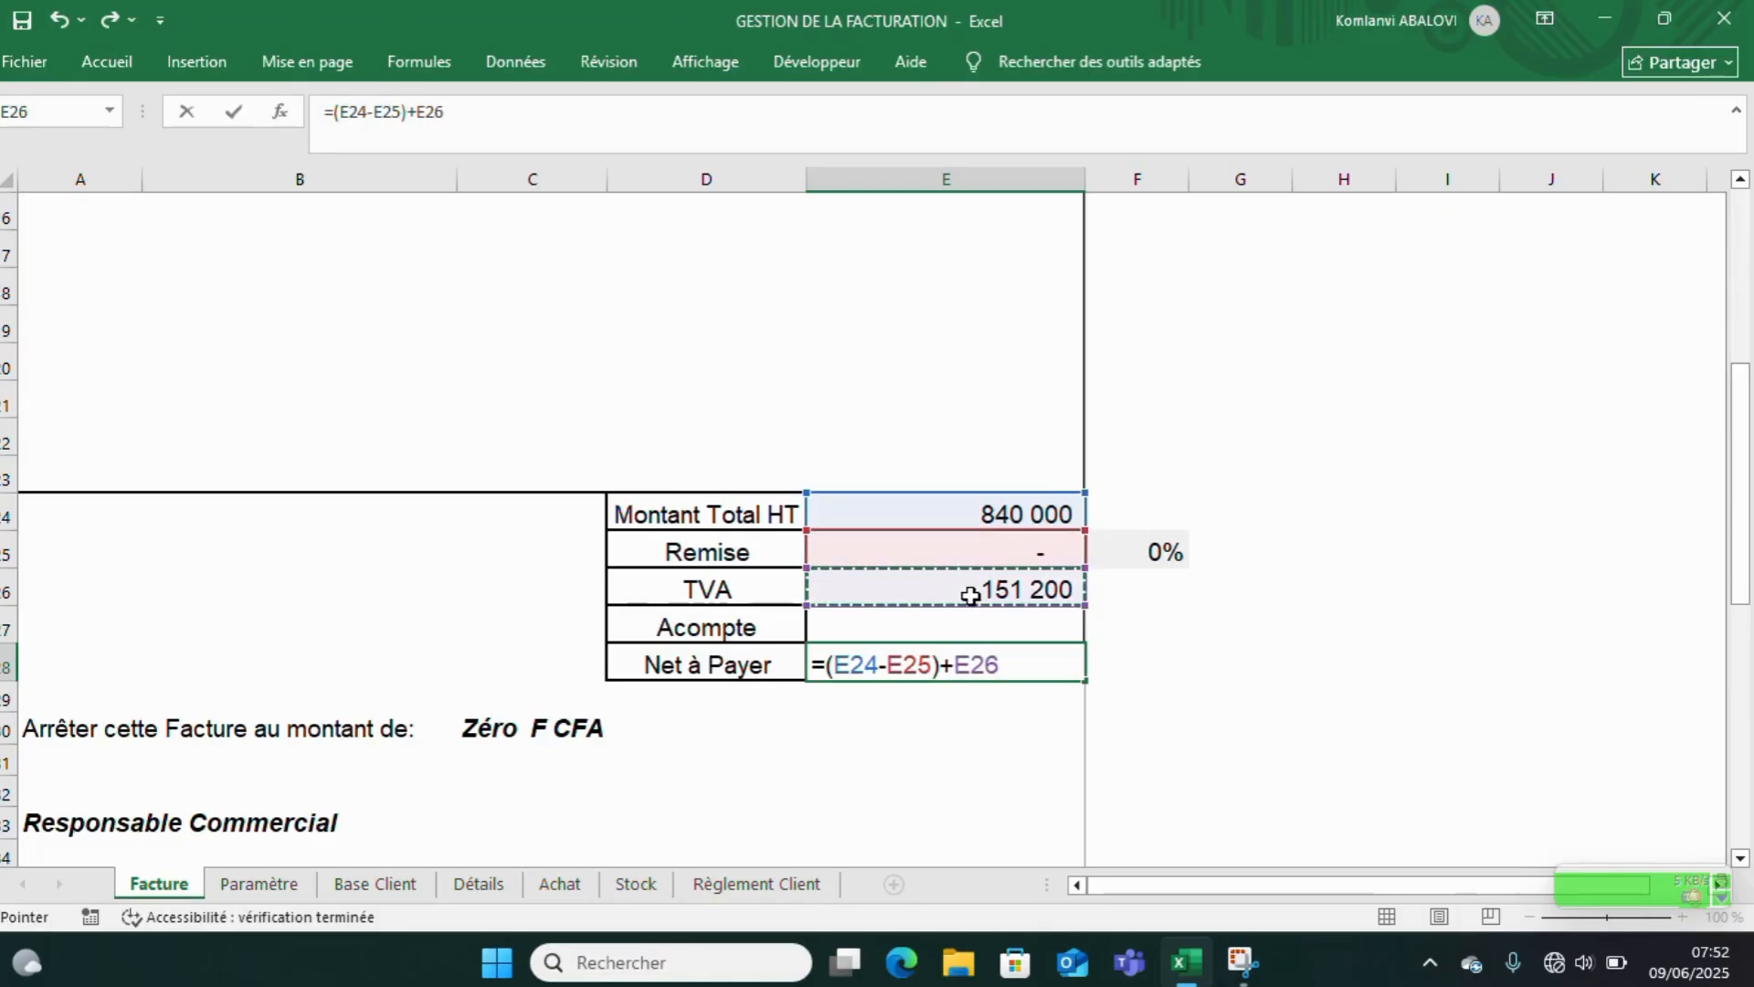
type("-")
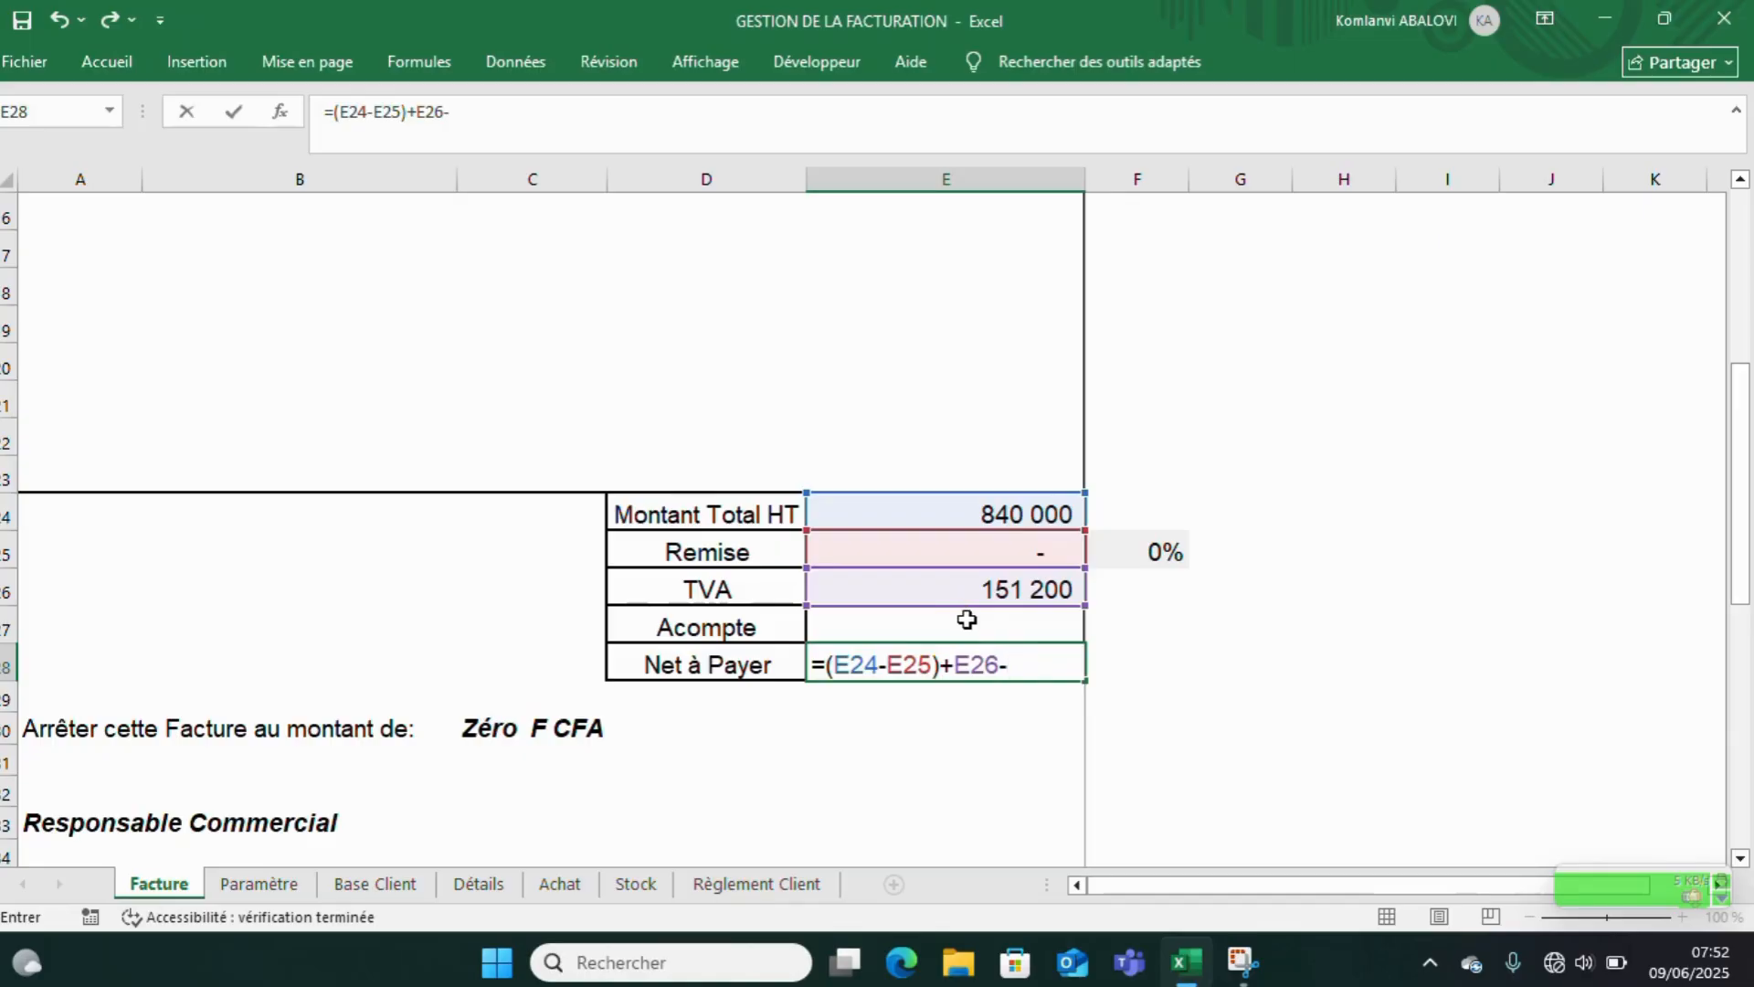
left_click(967, 626)
key("Return")
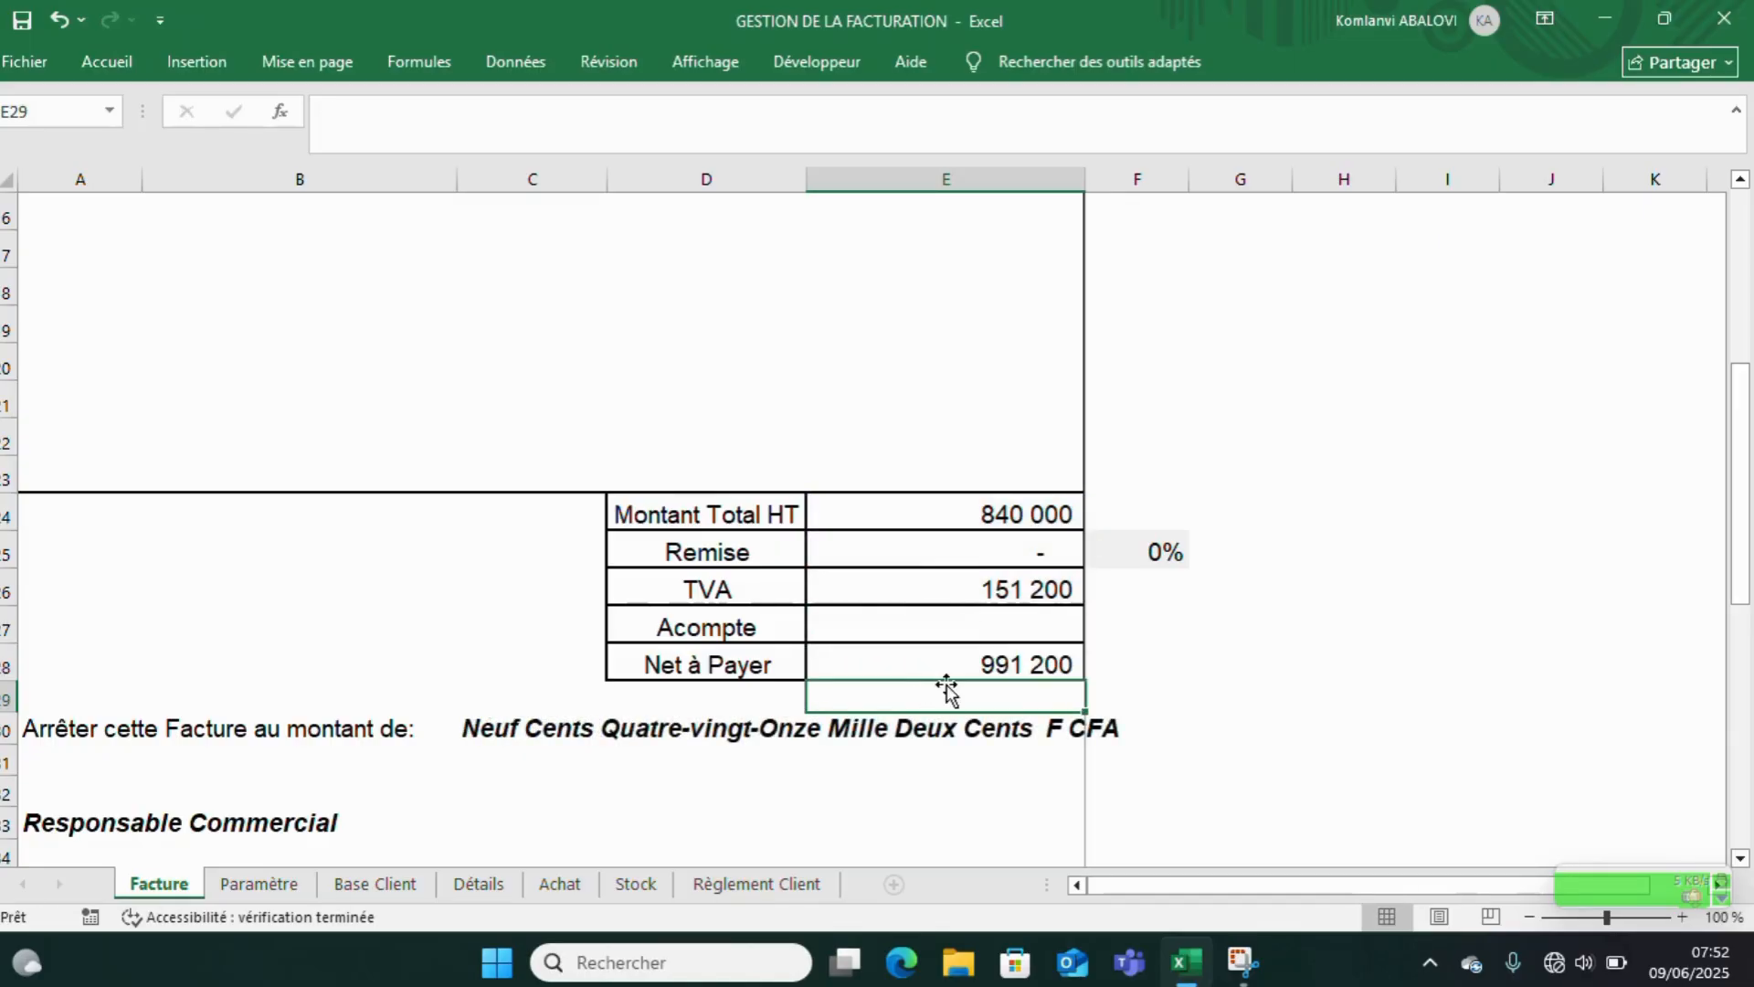
- Widen column E slightly and clear the amount-in-words formula from C30
left_click(475, 737)
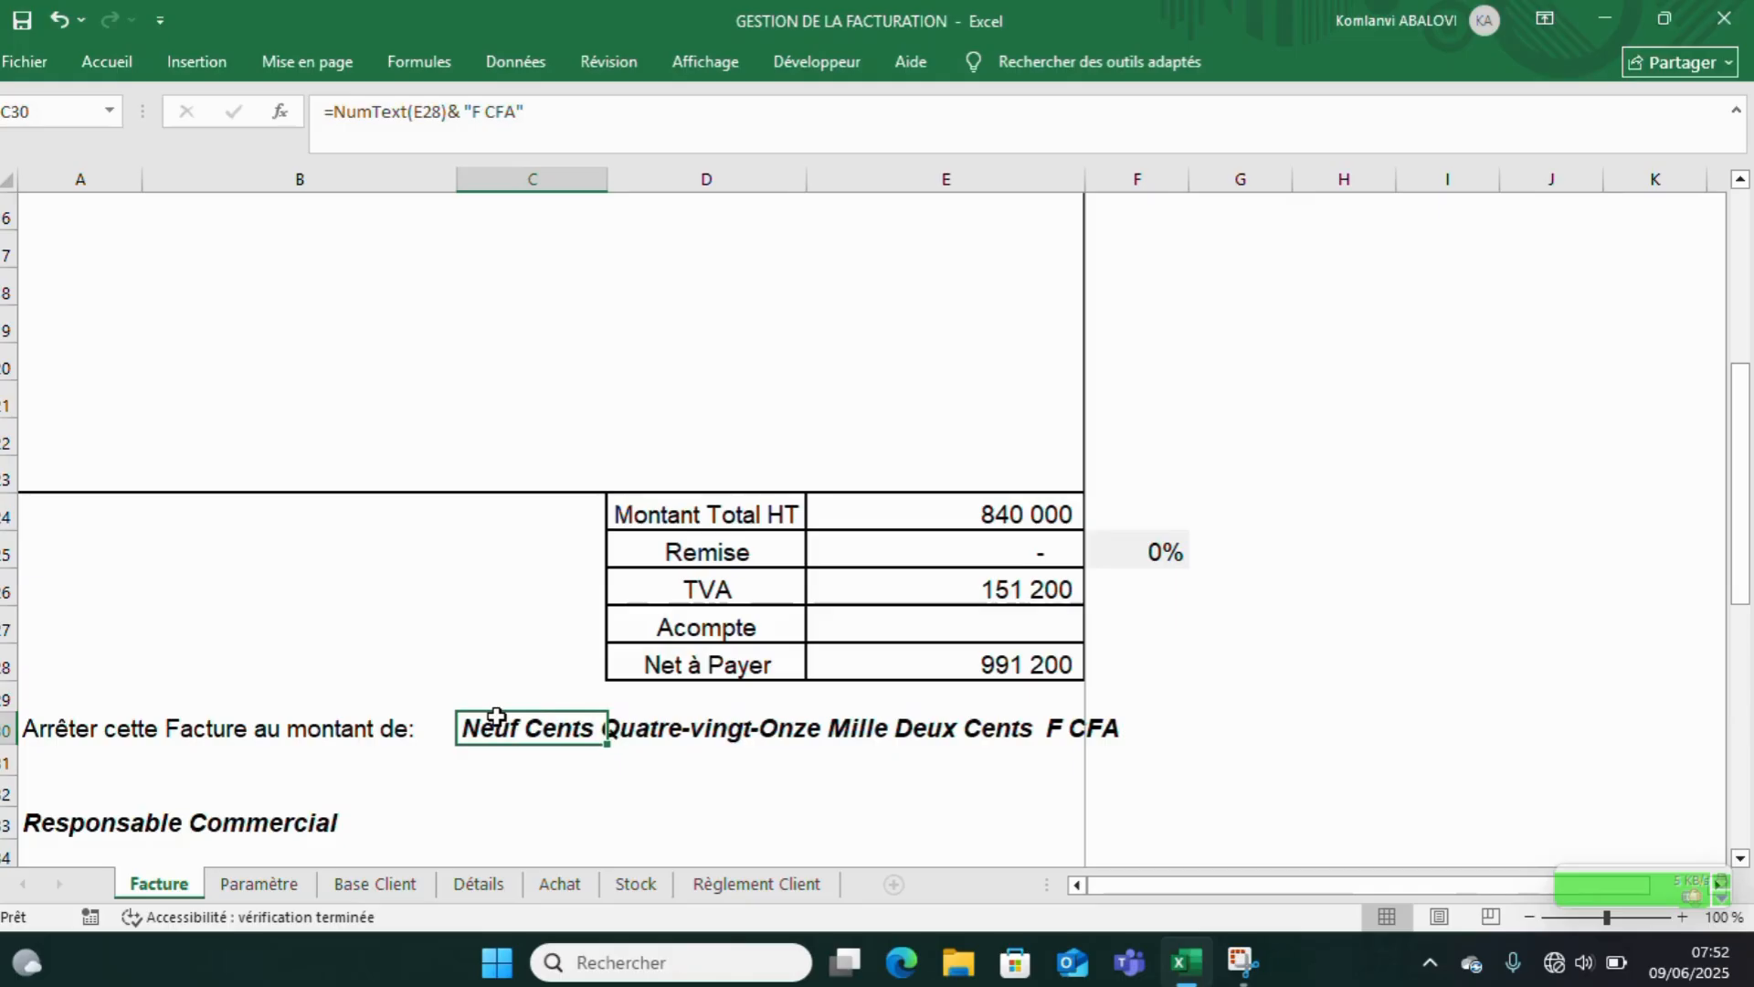
left_click_drag(1084, 177, 1095, 174)
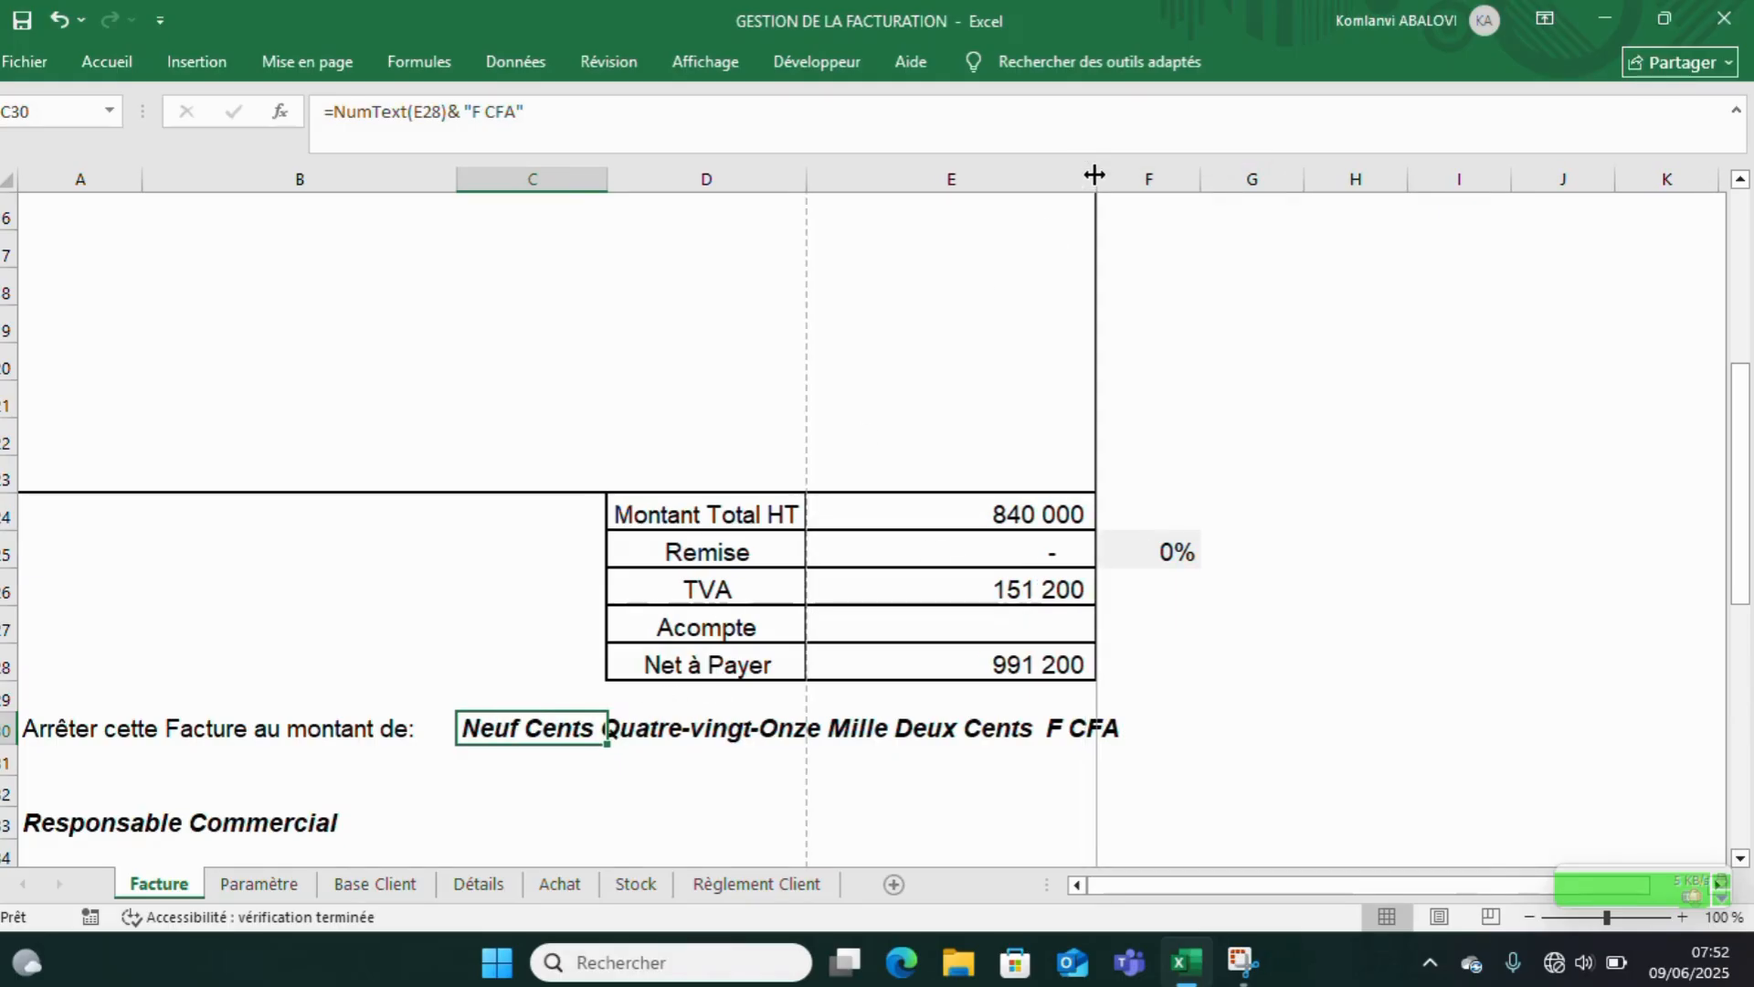
scroll(1026, 279, "up", 1)
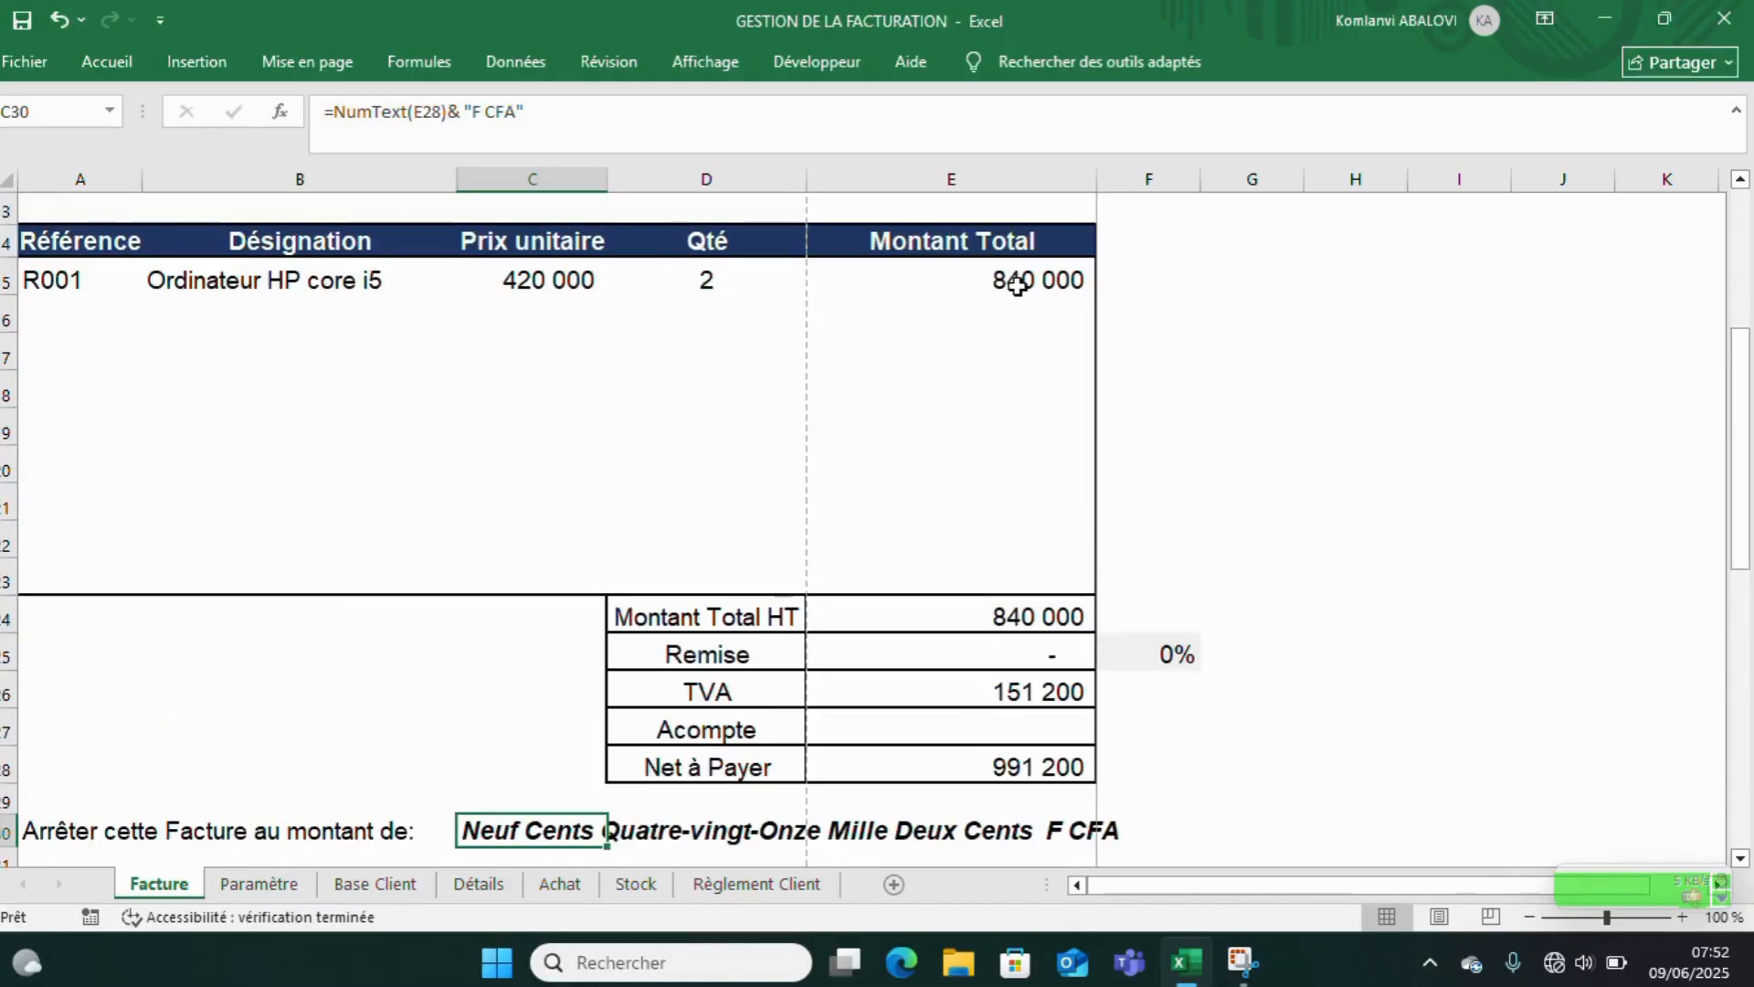
scroll(1021, 283, "down", 3)
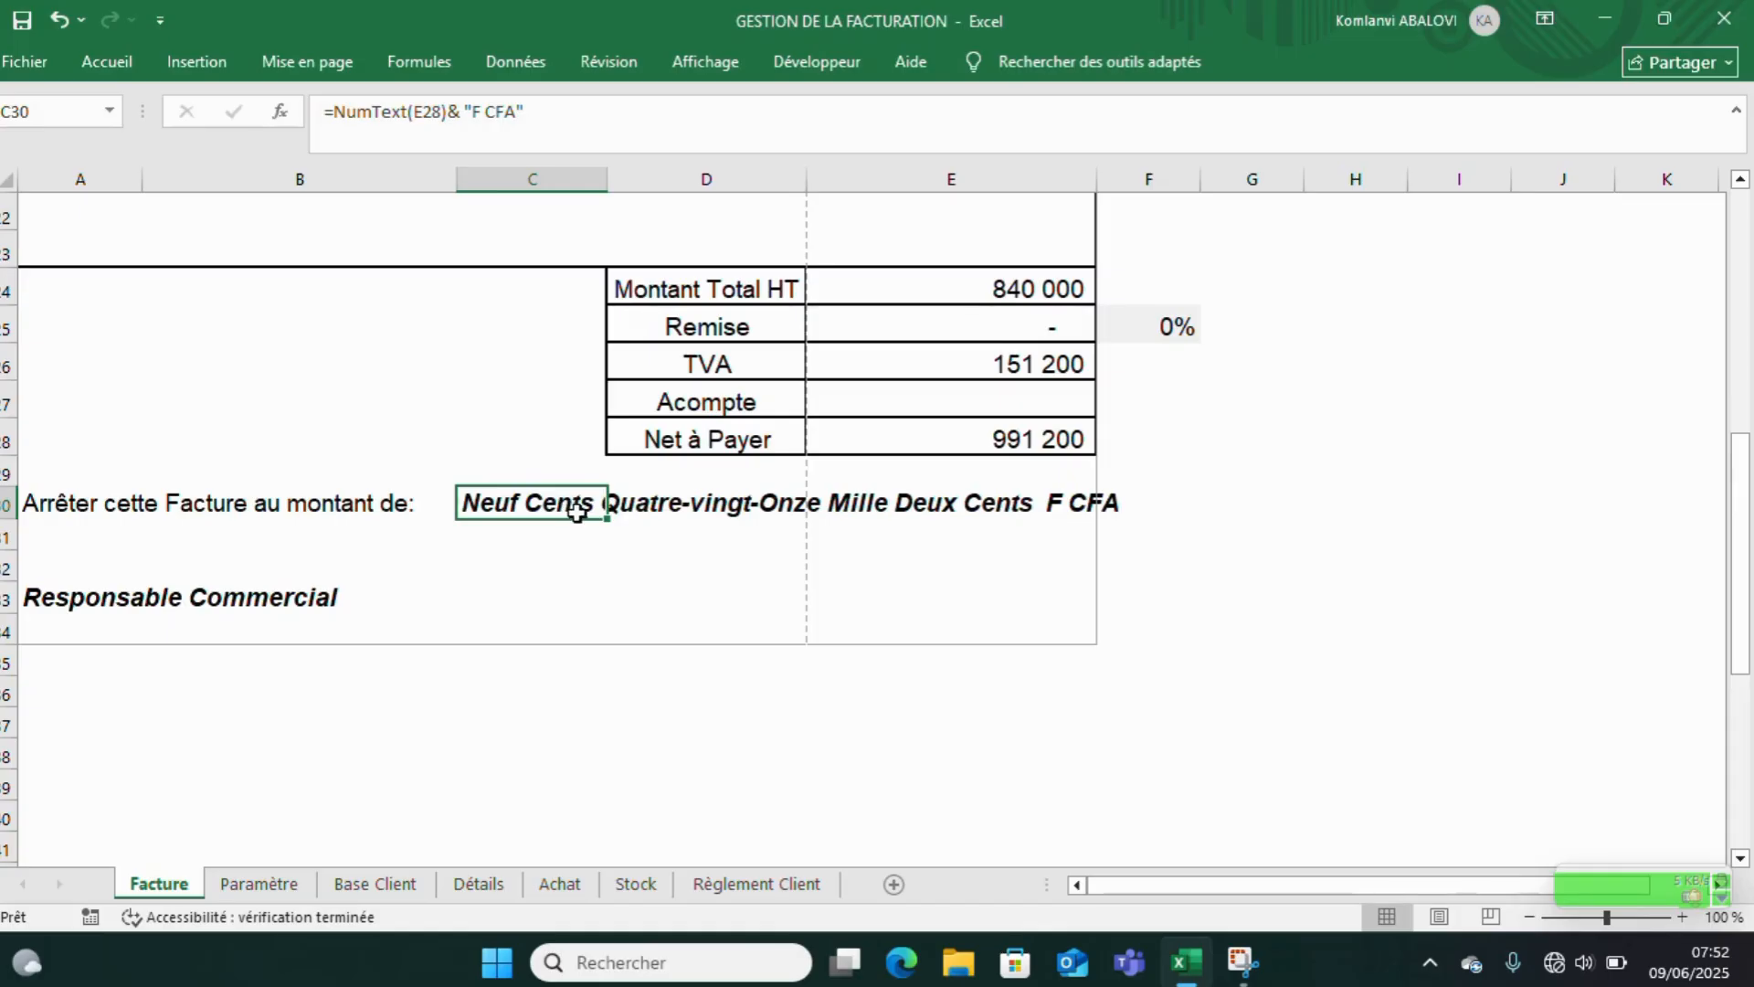
key("Delete")
left_click(107, 536)
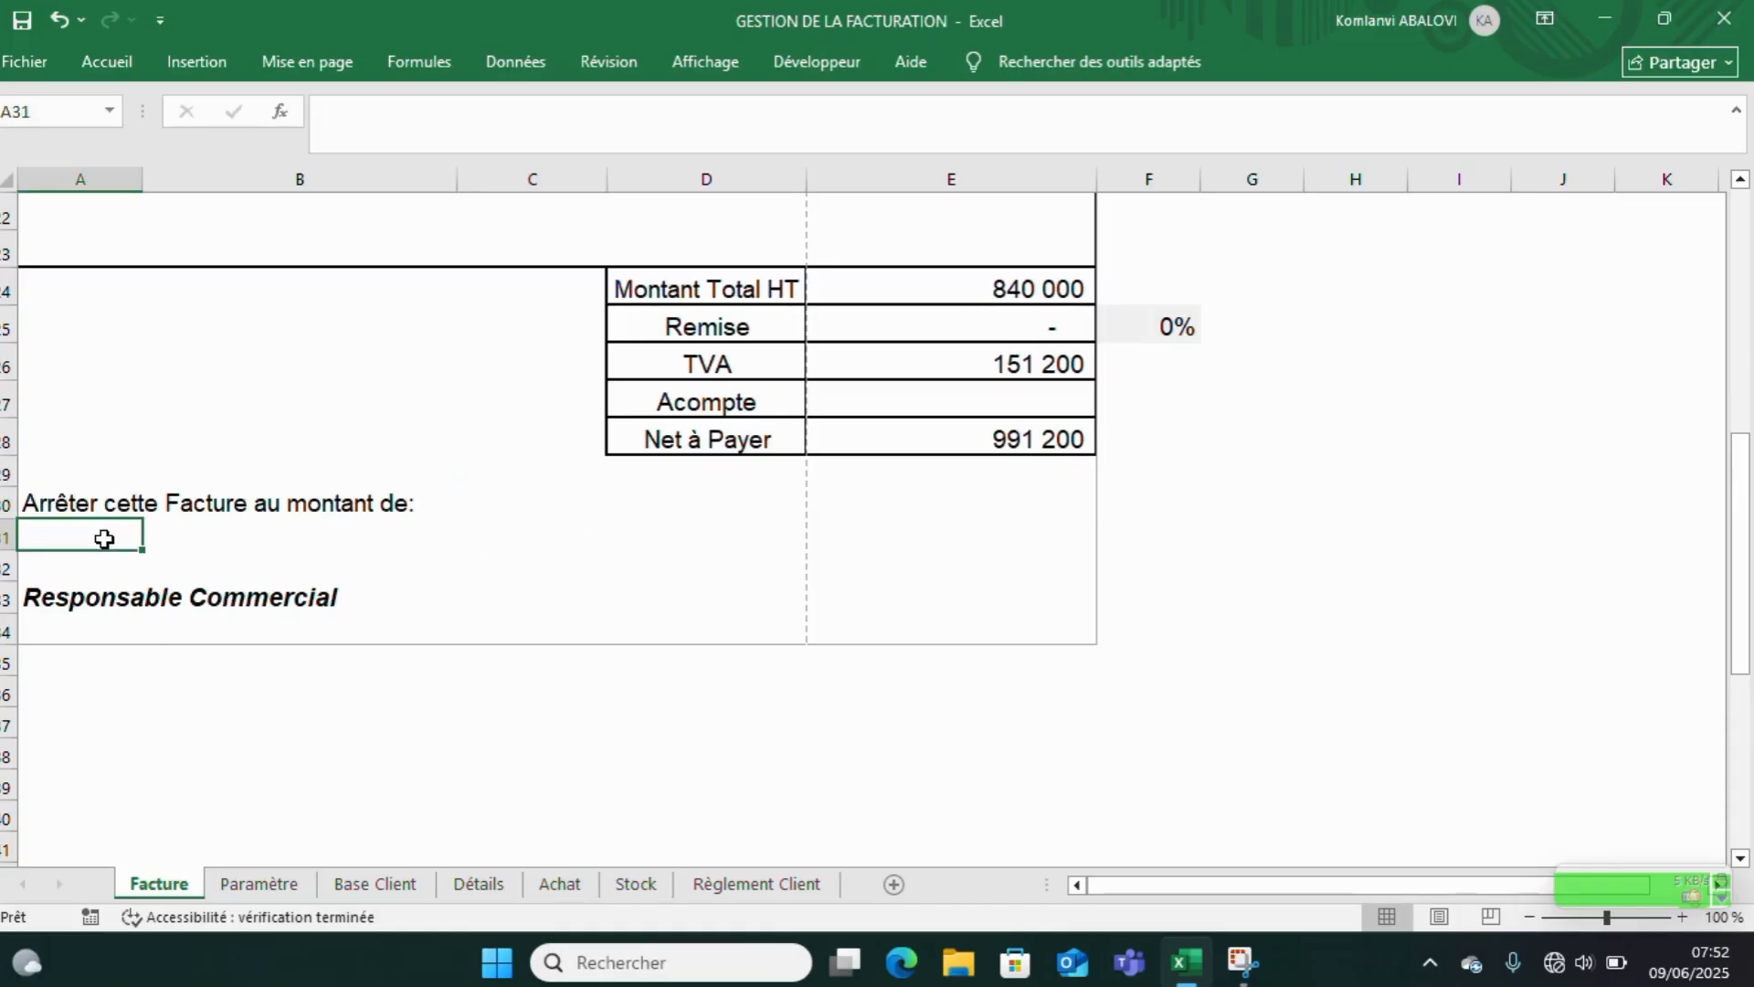
- In page break preview, move the vertical page break after column D to the right edge of column E, and return to normal view
scroll(819, 329, "up", 7)
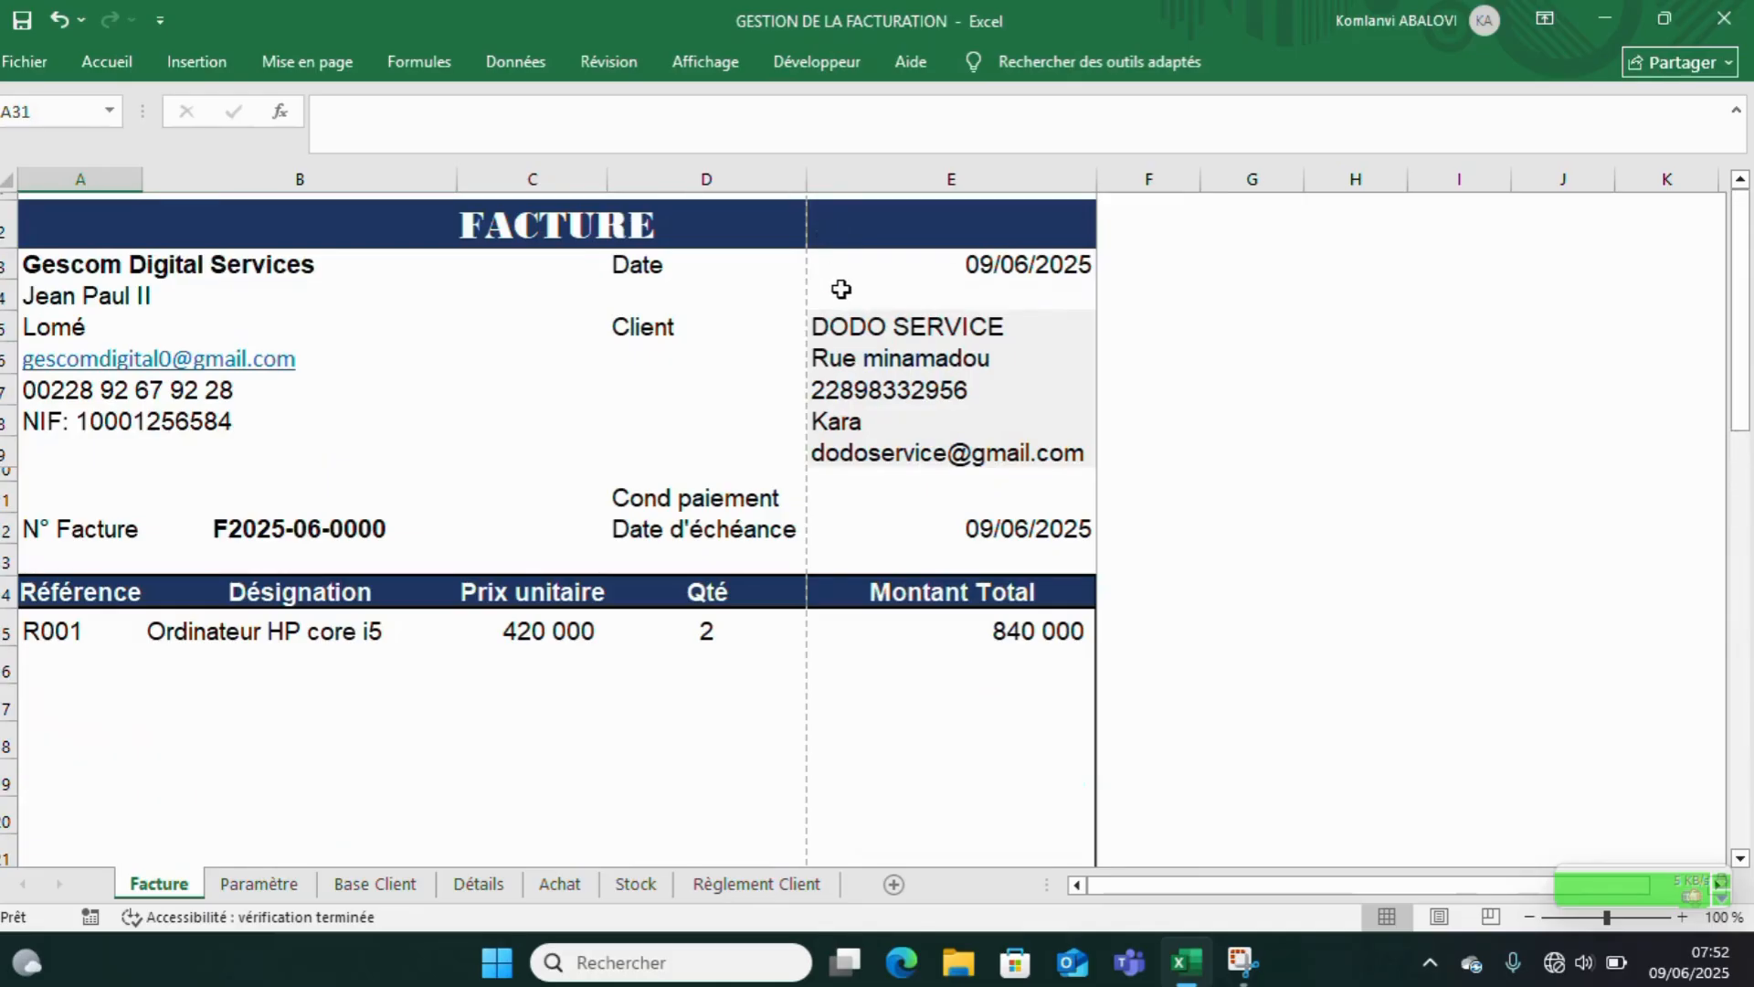
left_click(691, 64)
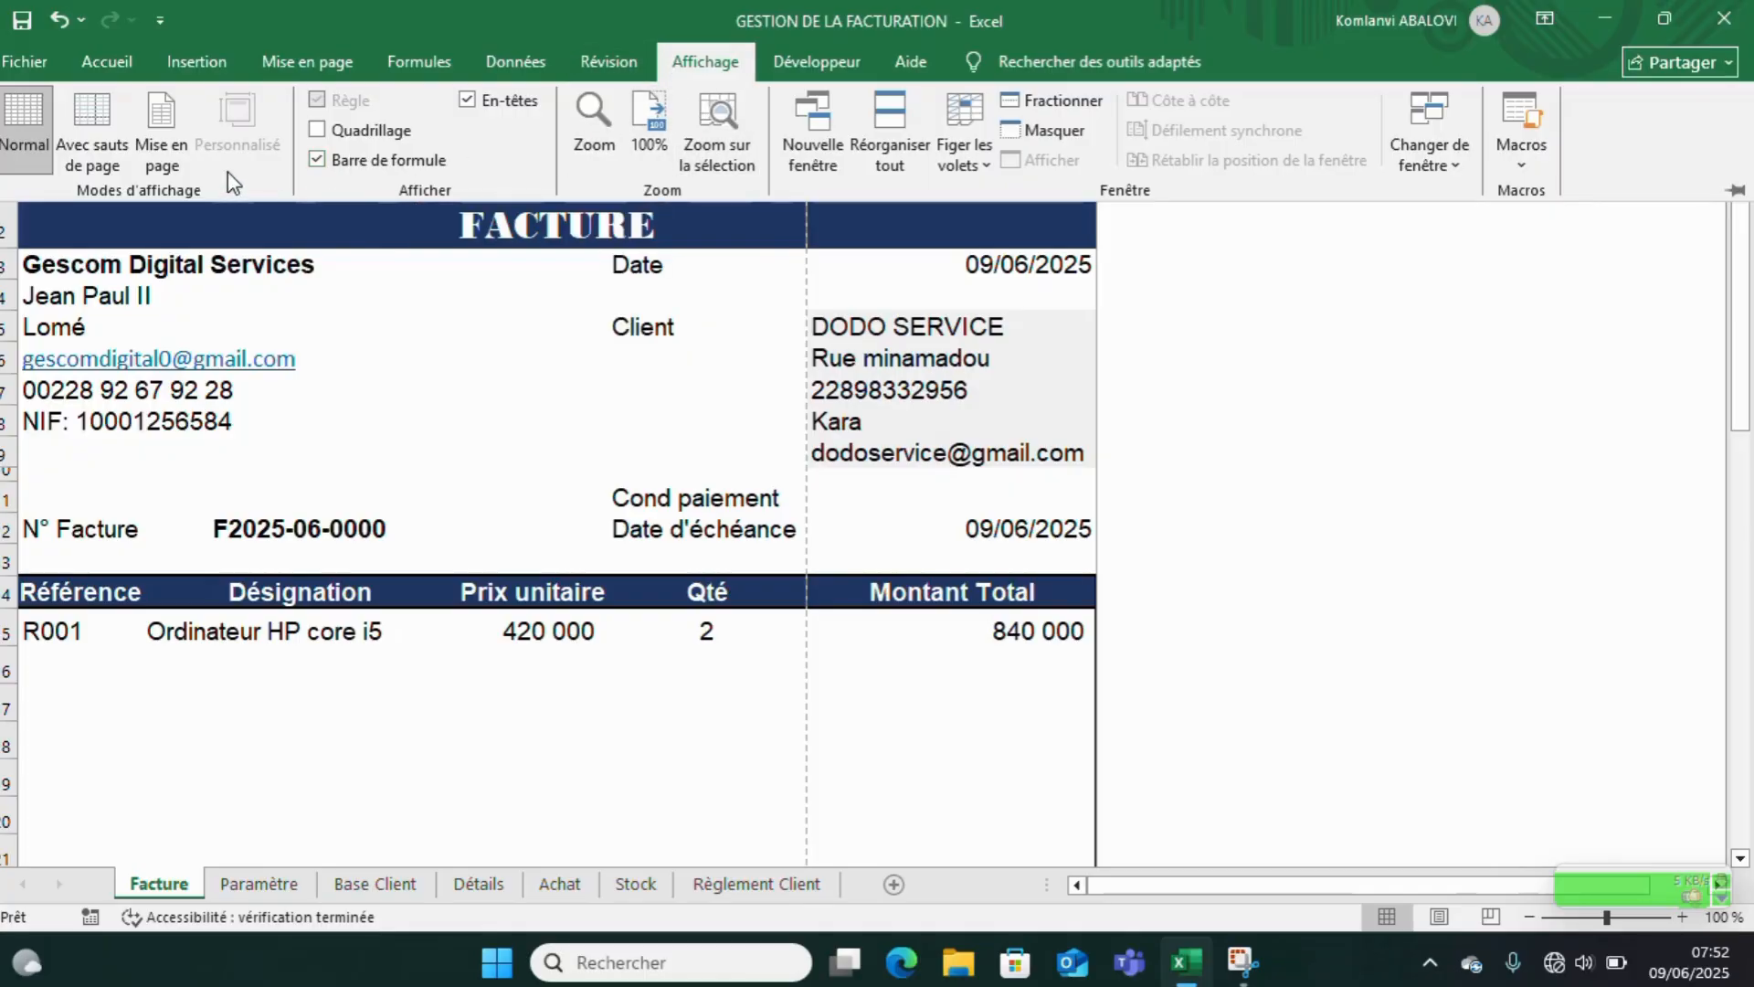
left_click(91, 120)
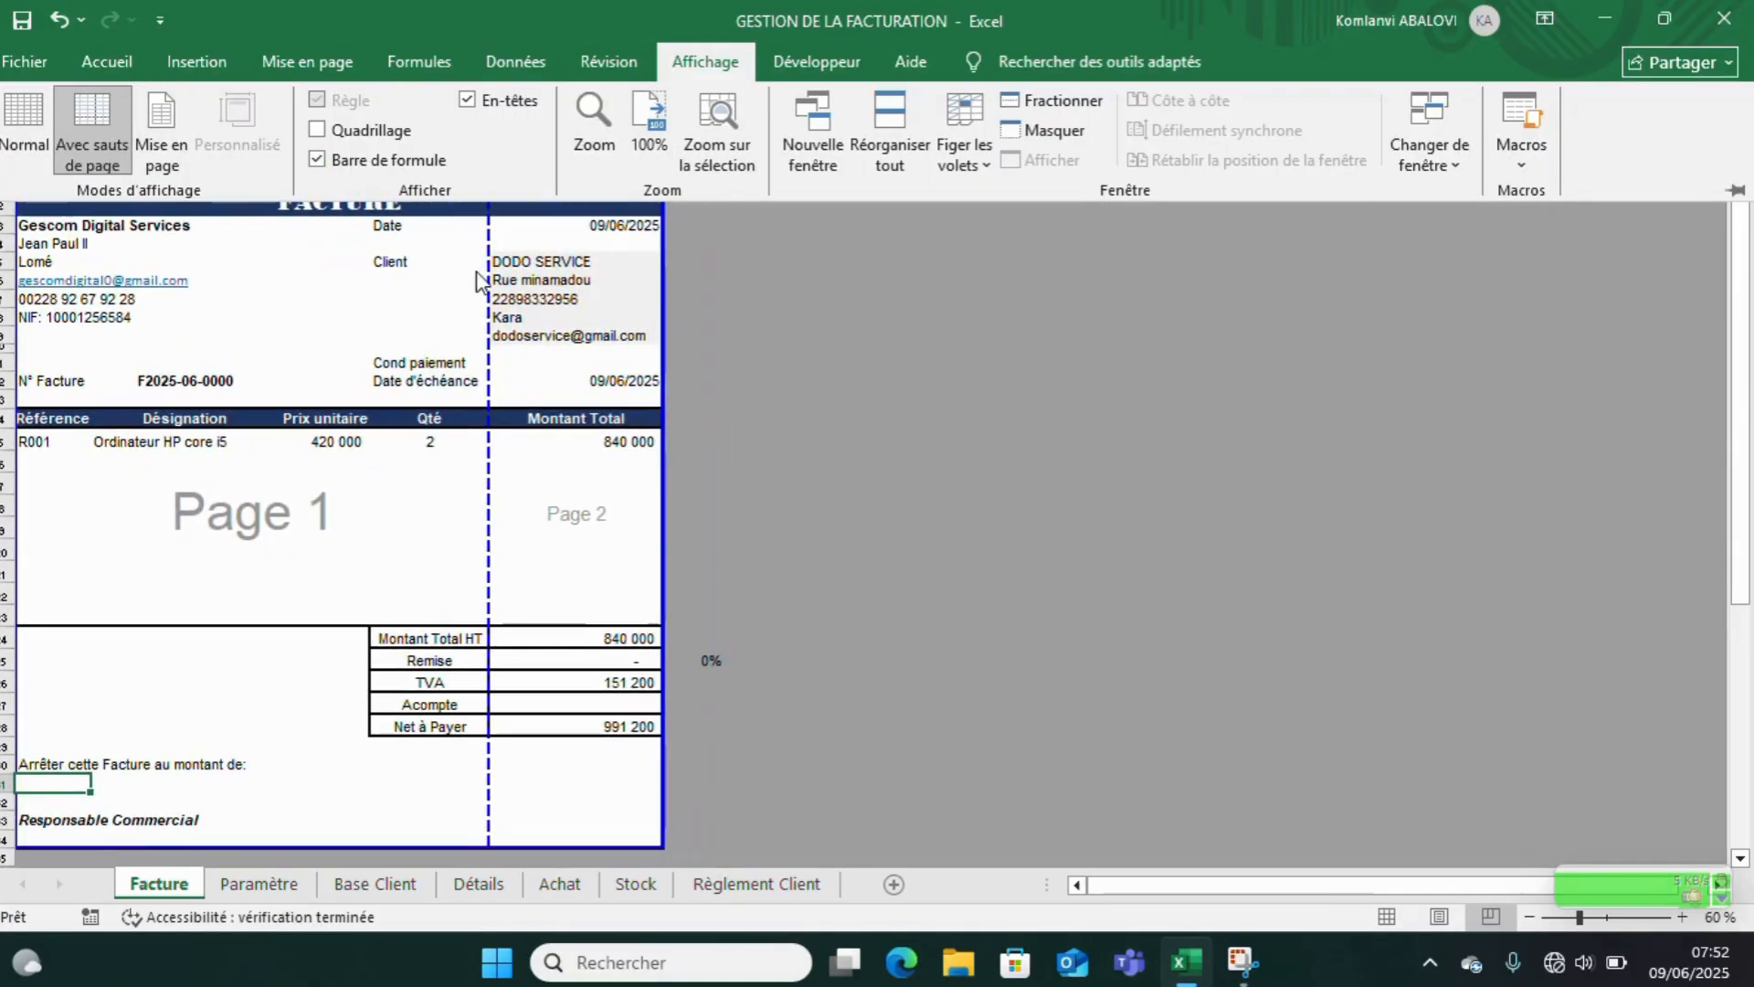
key("ctrl+F1")
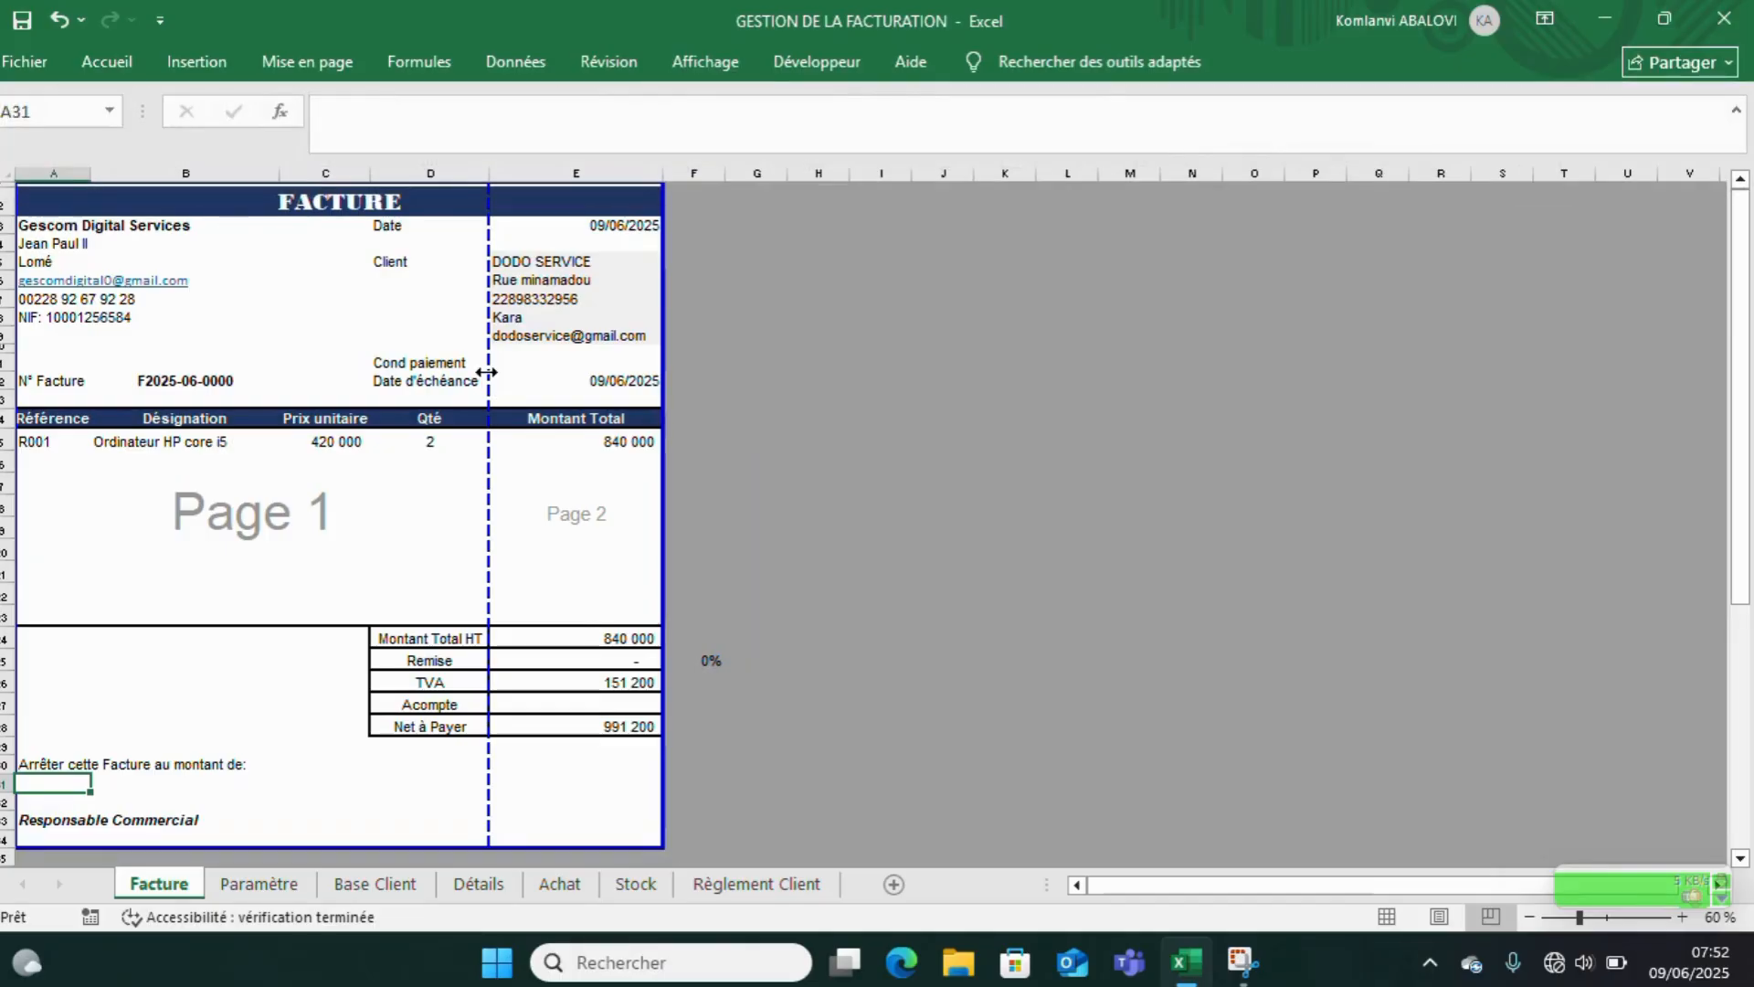
left_click_drag(494, 384, 663, 376)
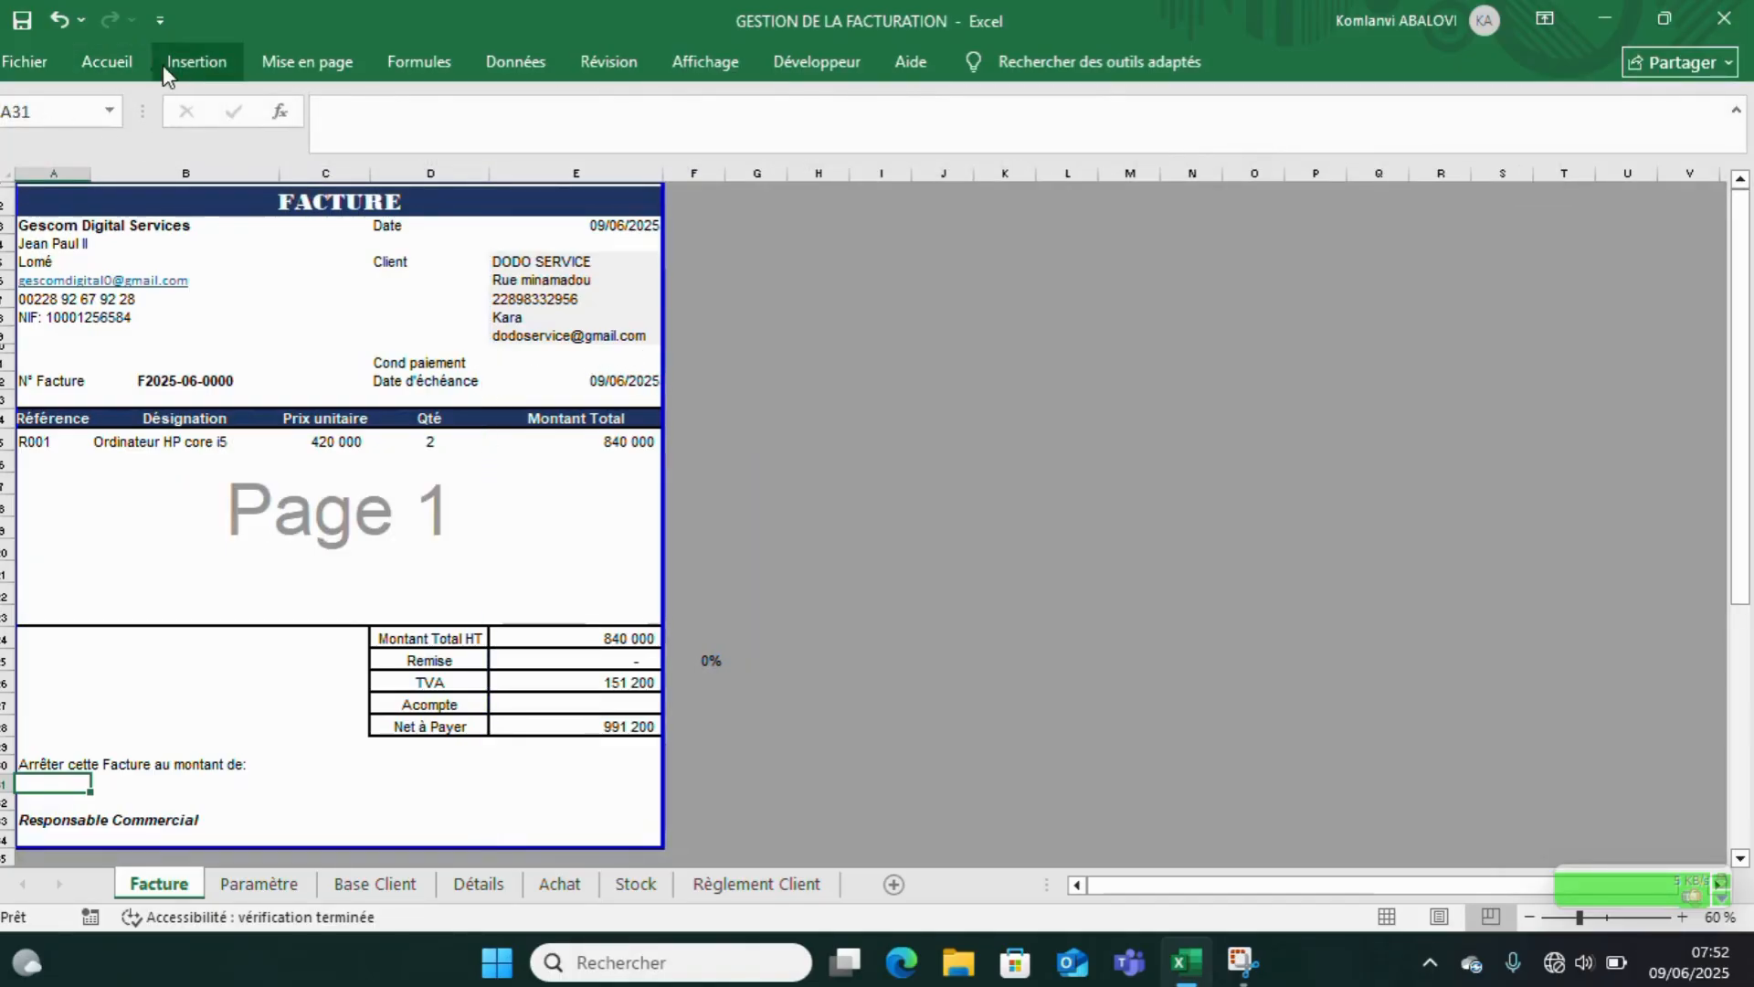
left_click(705, 61)
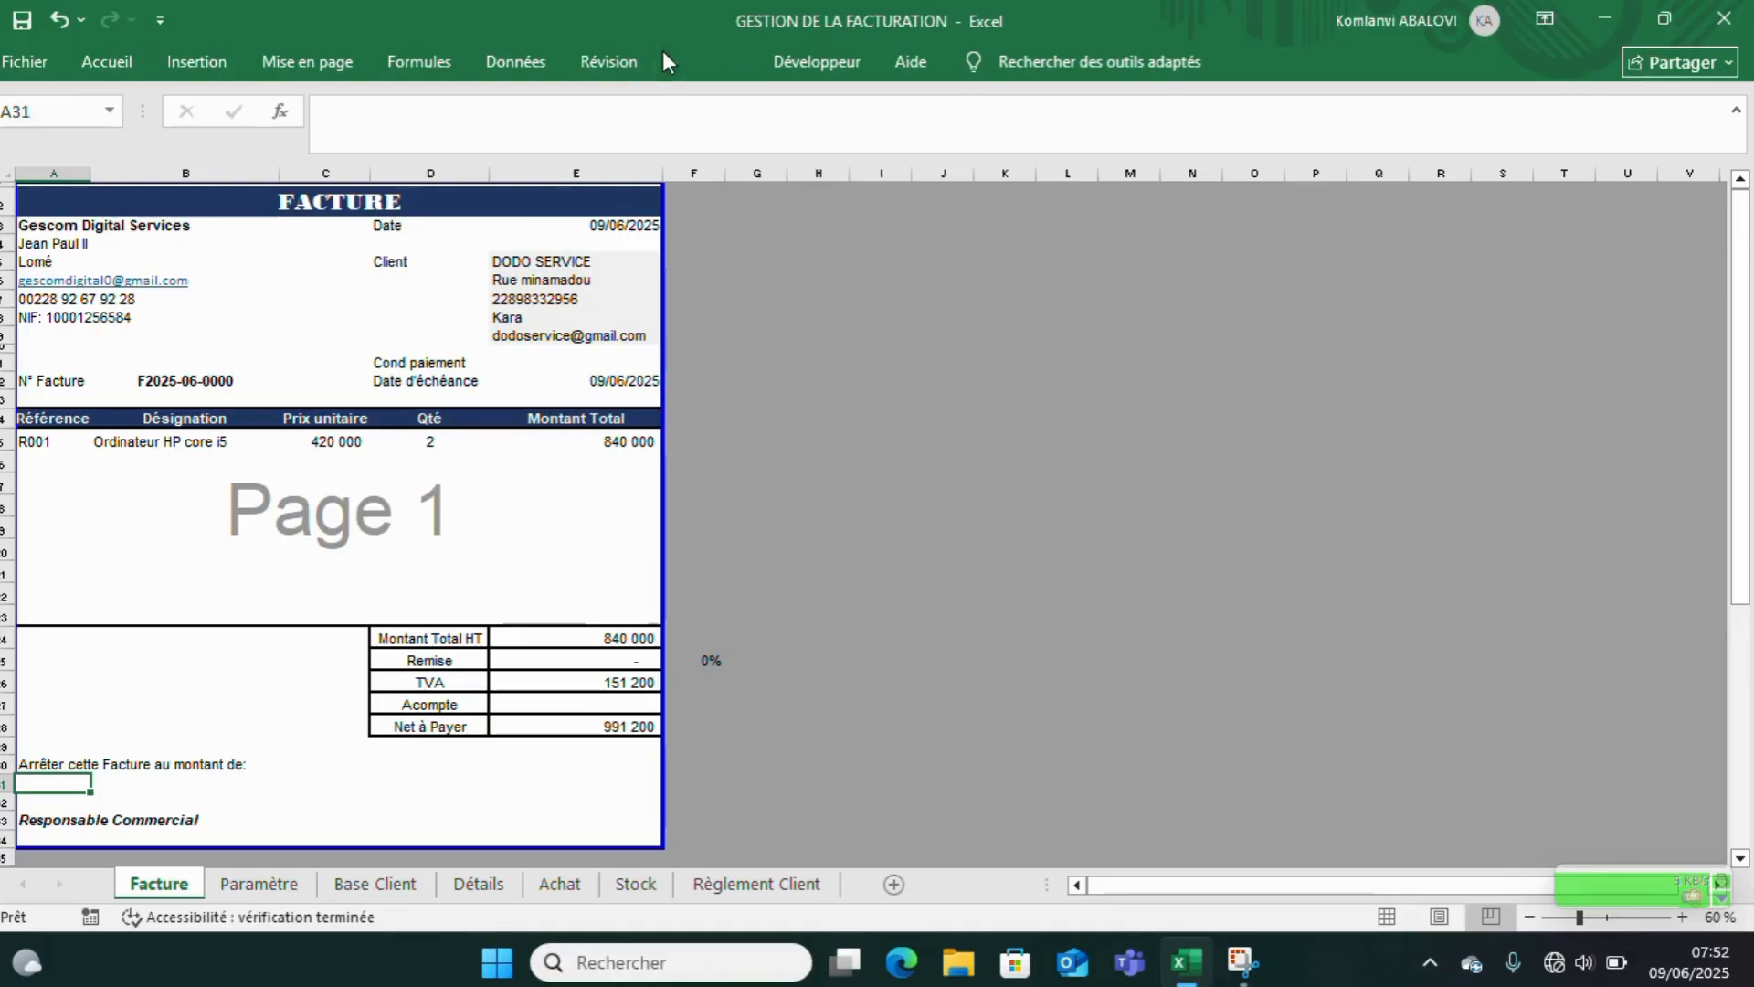
left_click(32, 121)
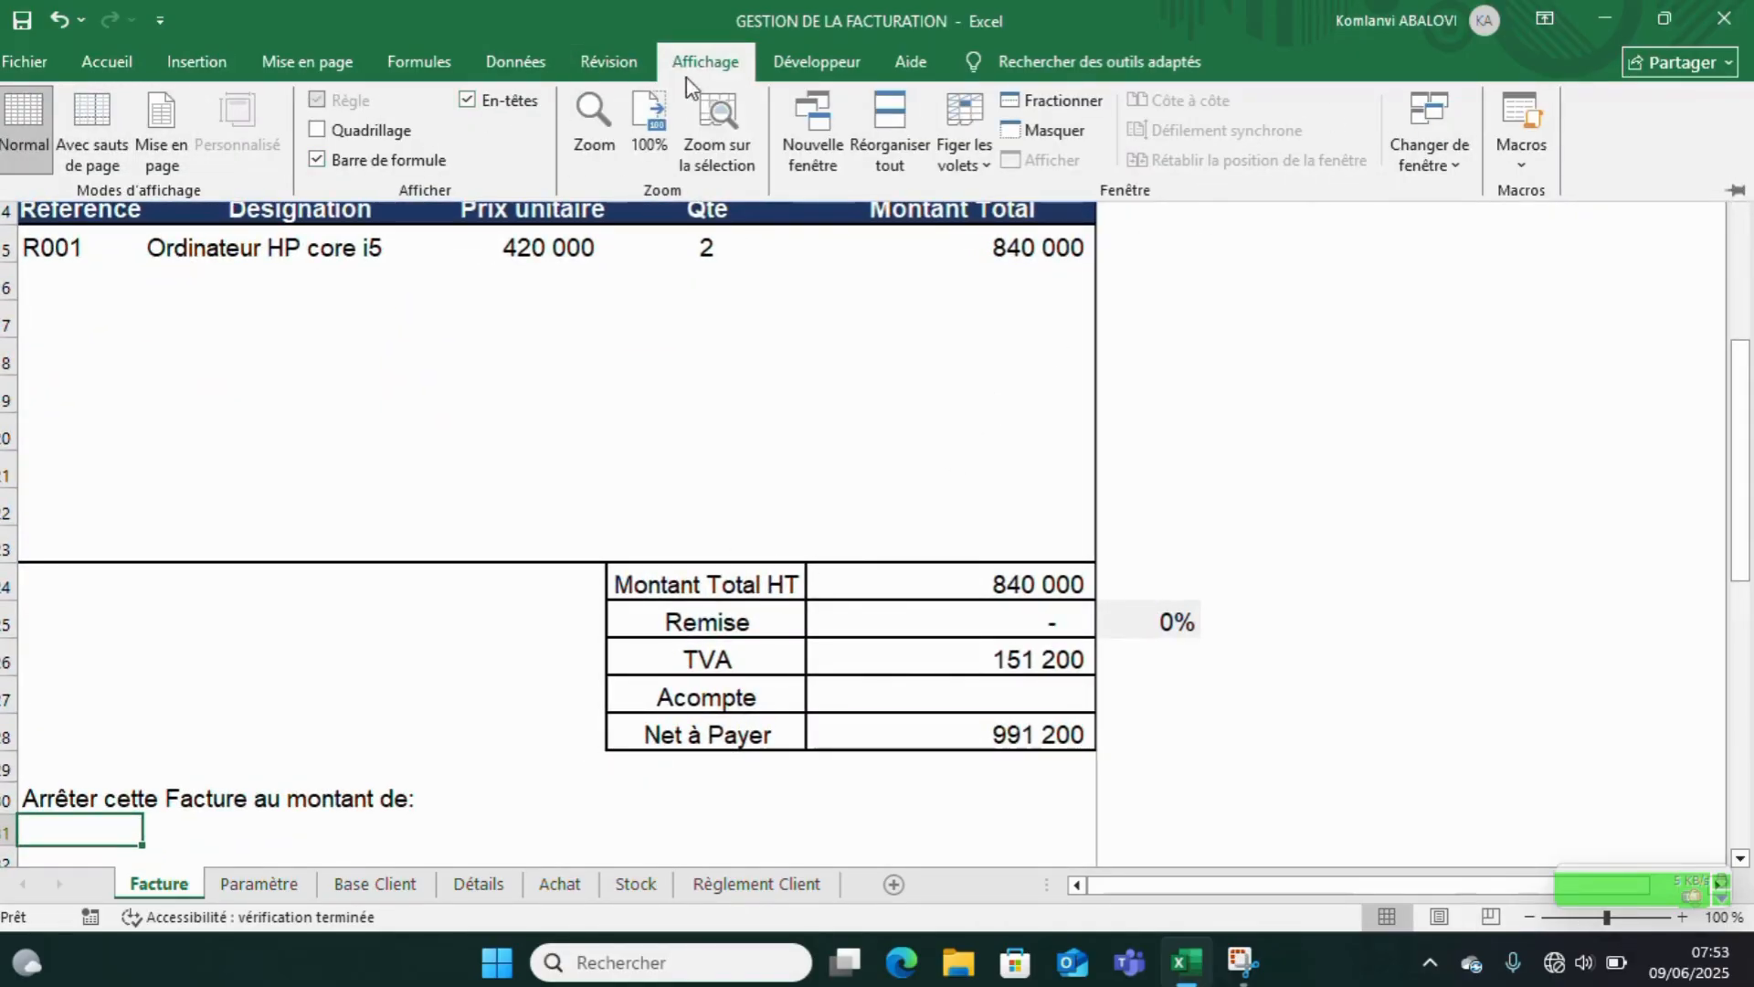
left_click(808, 10)
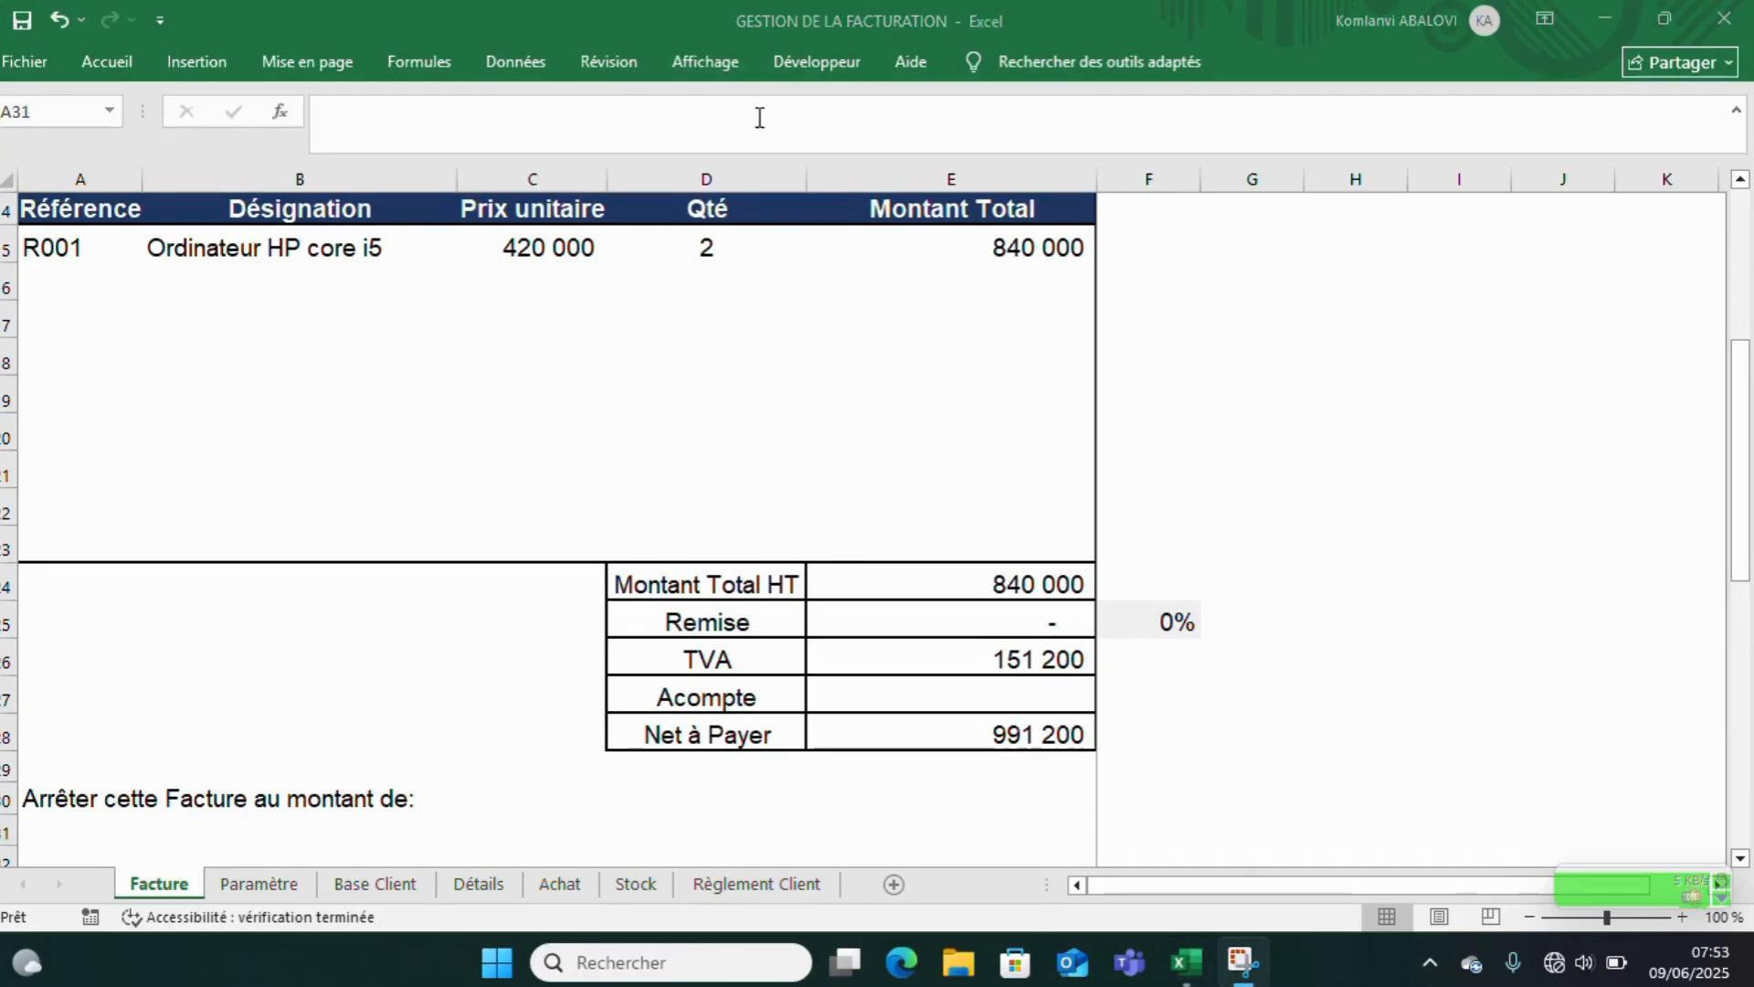
scroll(814, 238, "up", 4)
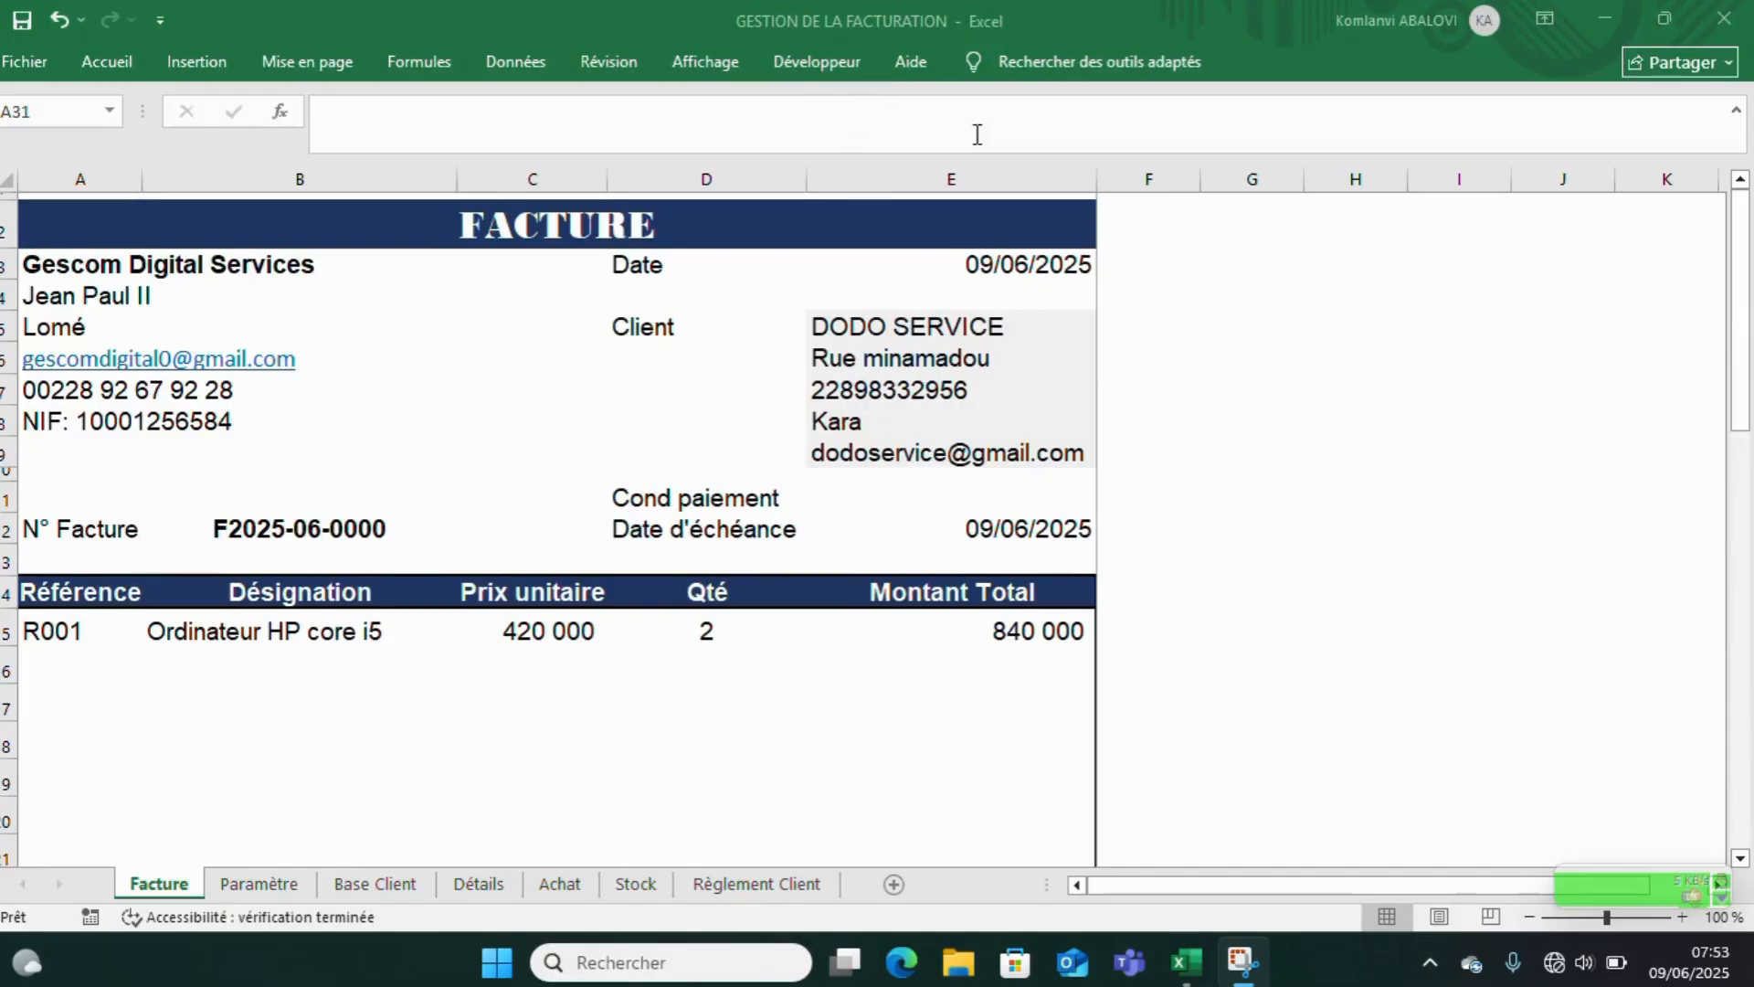
left_click(1659, 13)
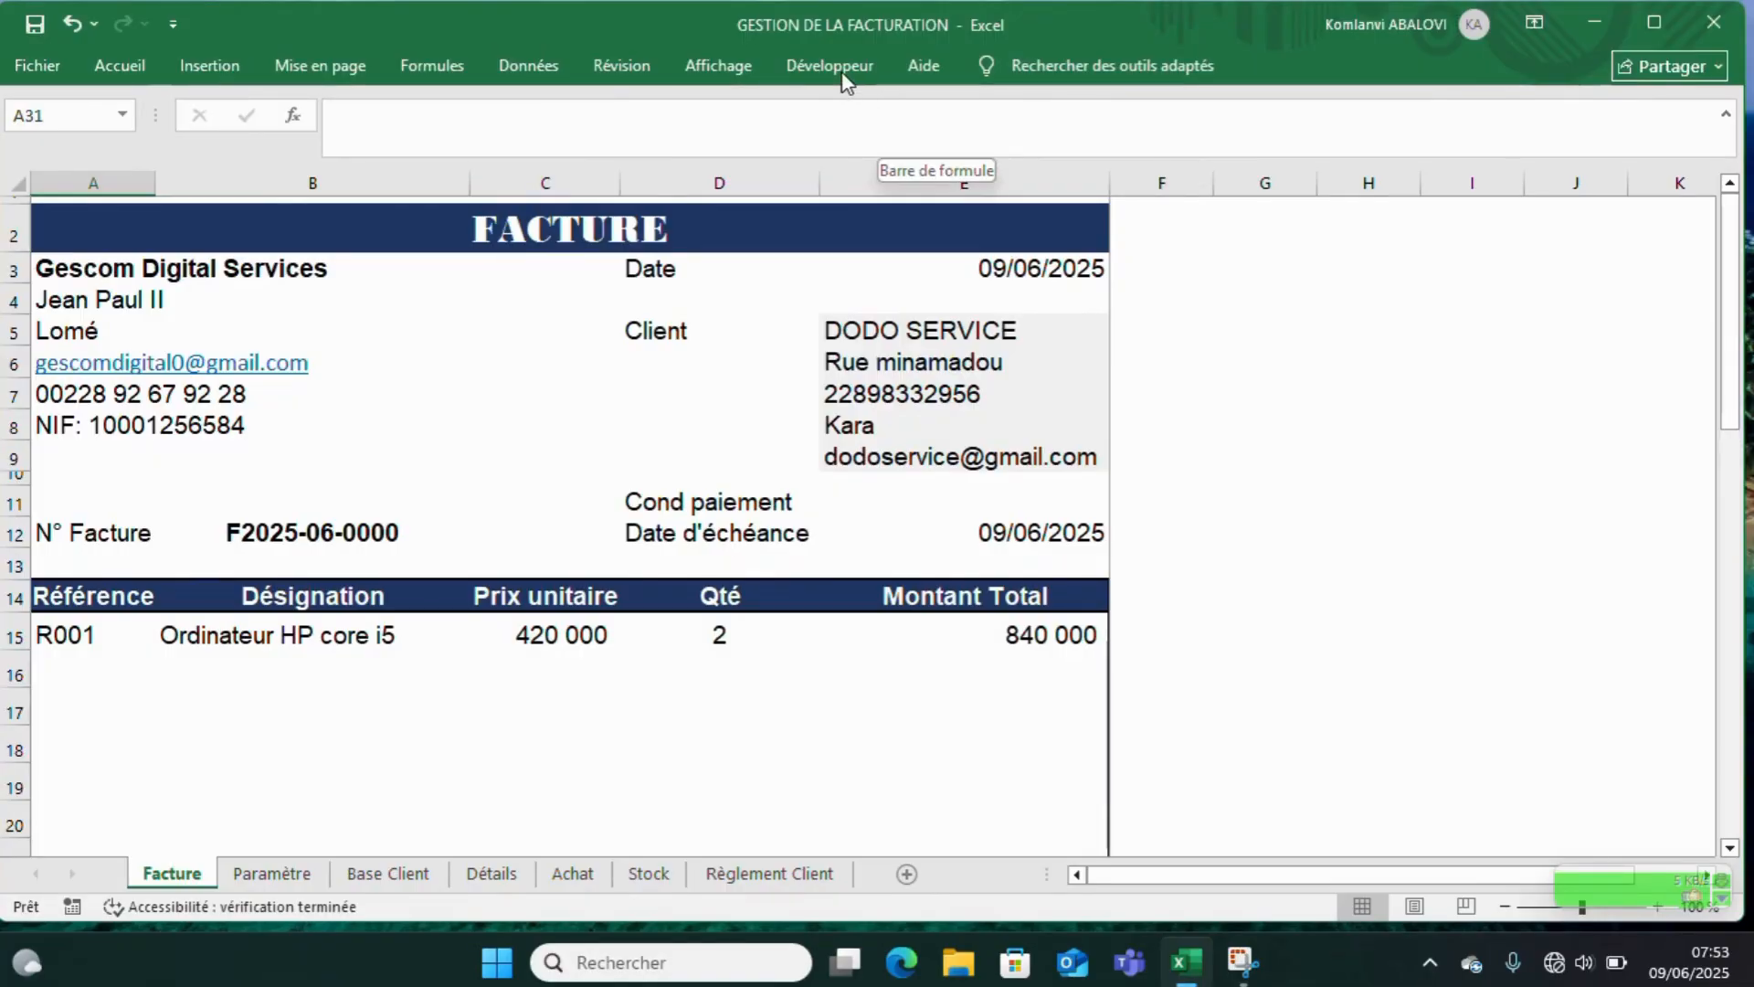
left_click(846, 22)
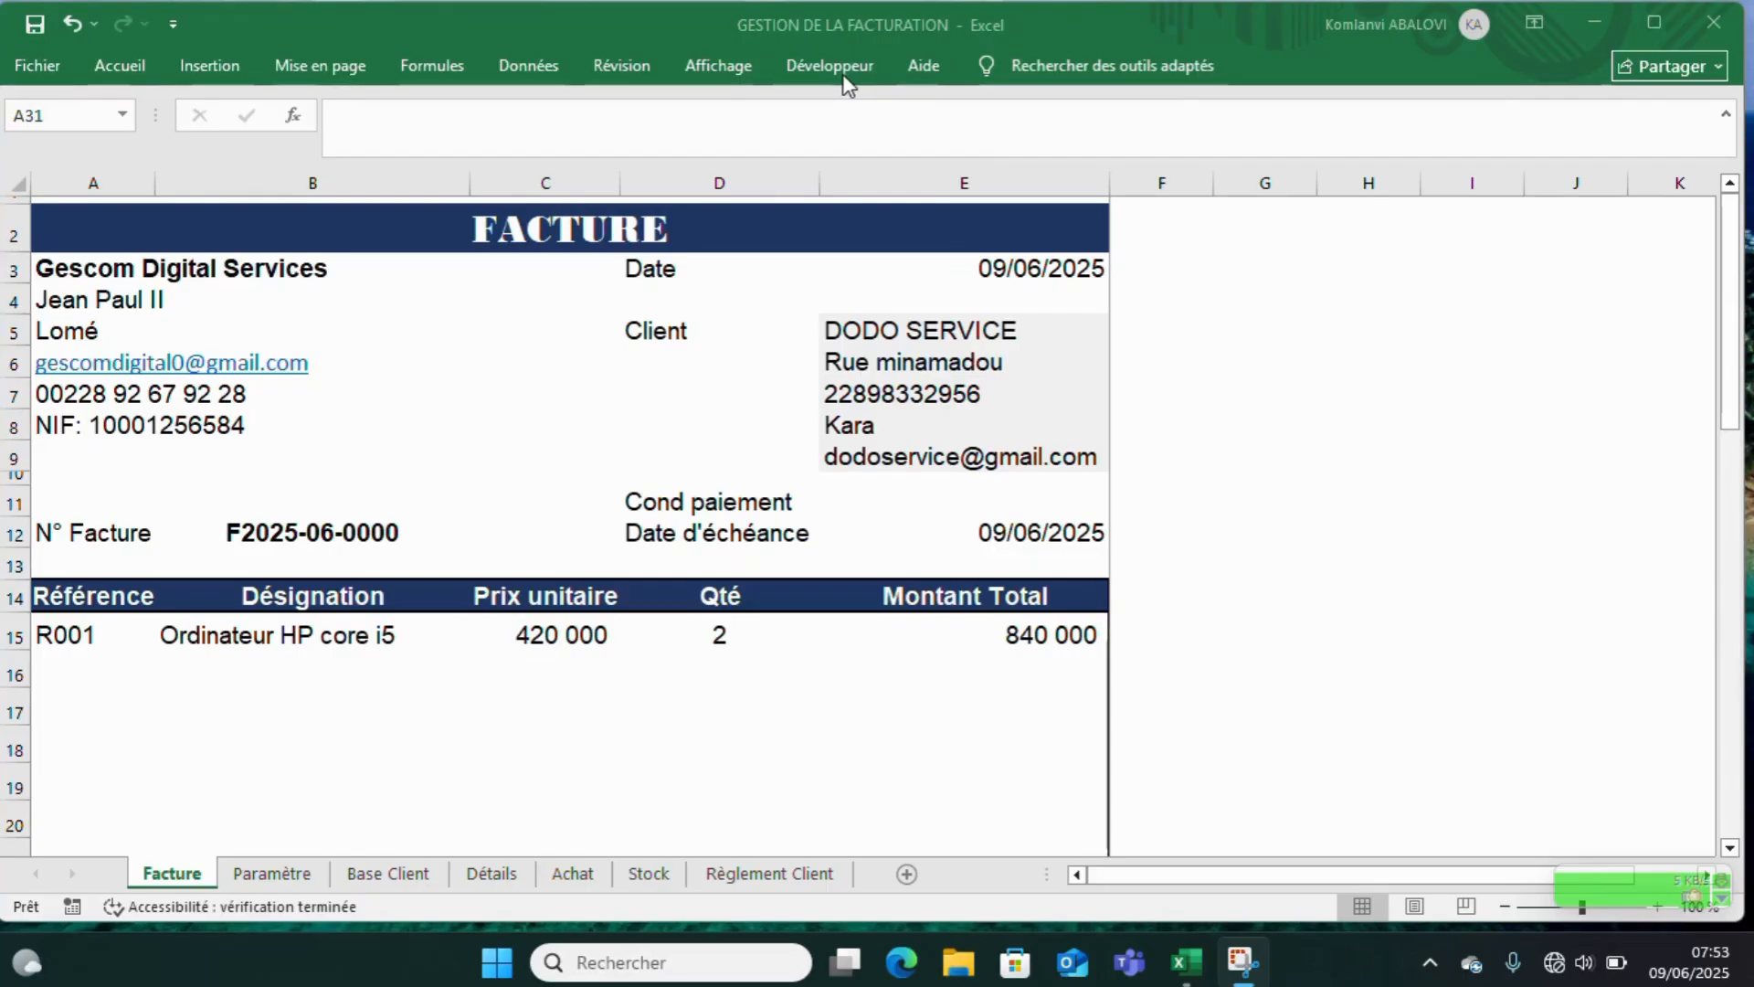
left_click(1649, 23)
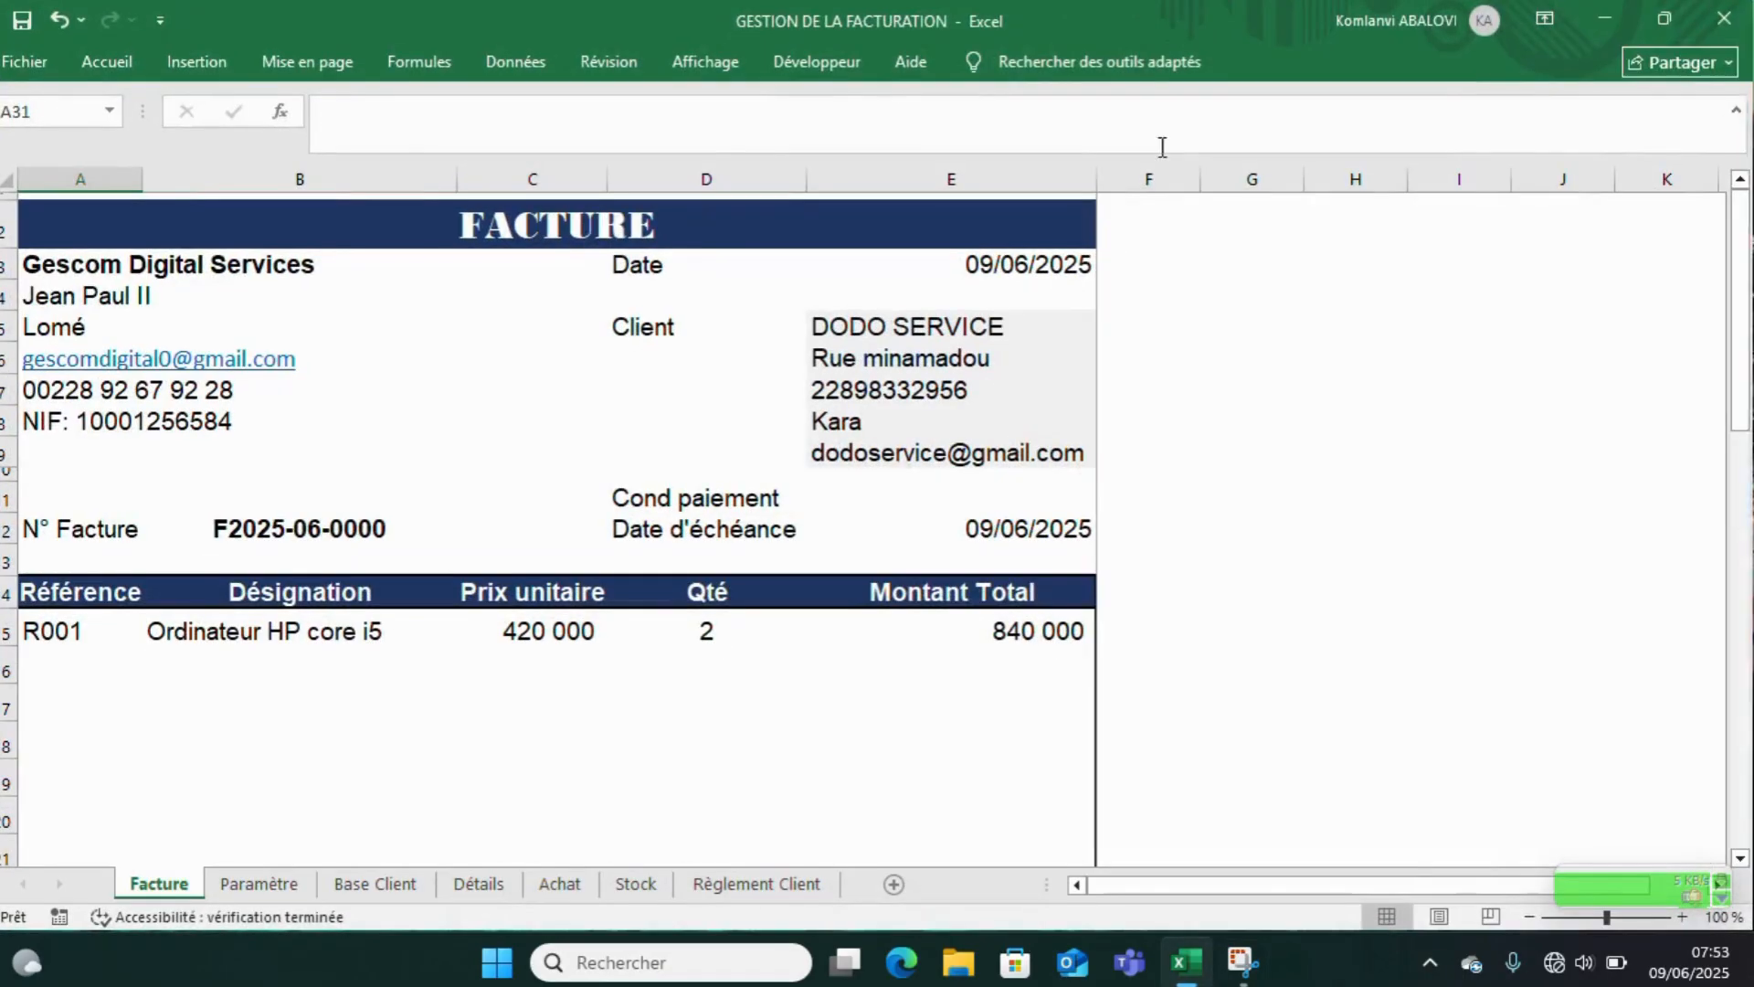
- Check in the Excel options that the Développeur tab is enabled in the ribbon customization, and close the options without changes
left_click(19, 61)
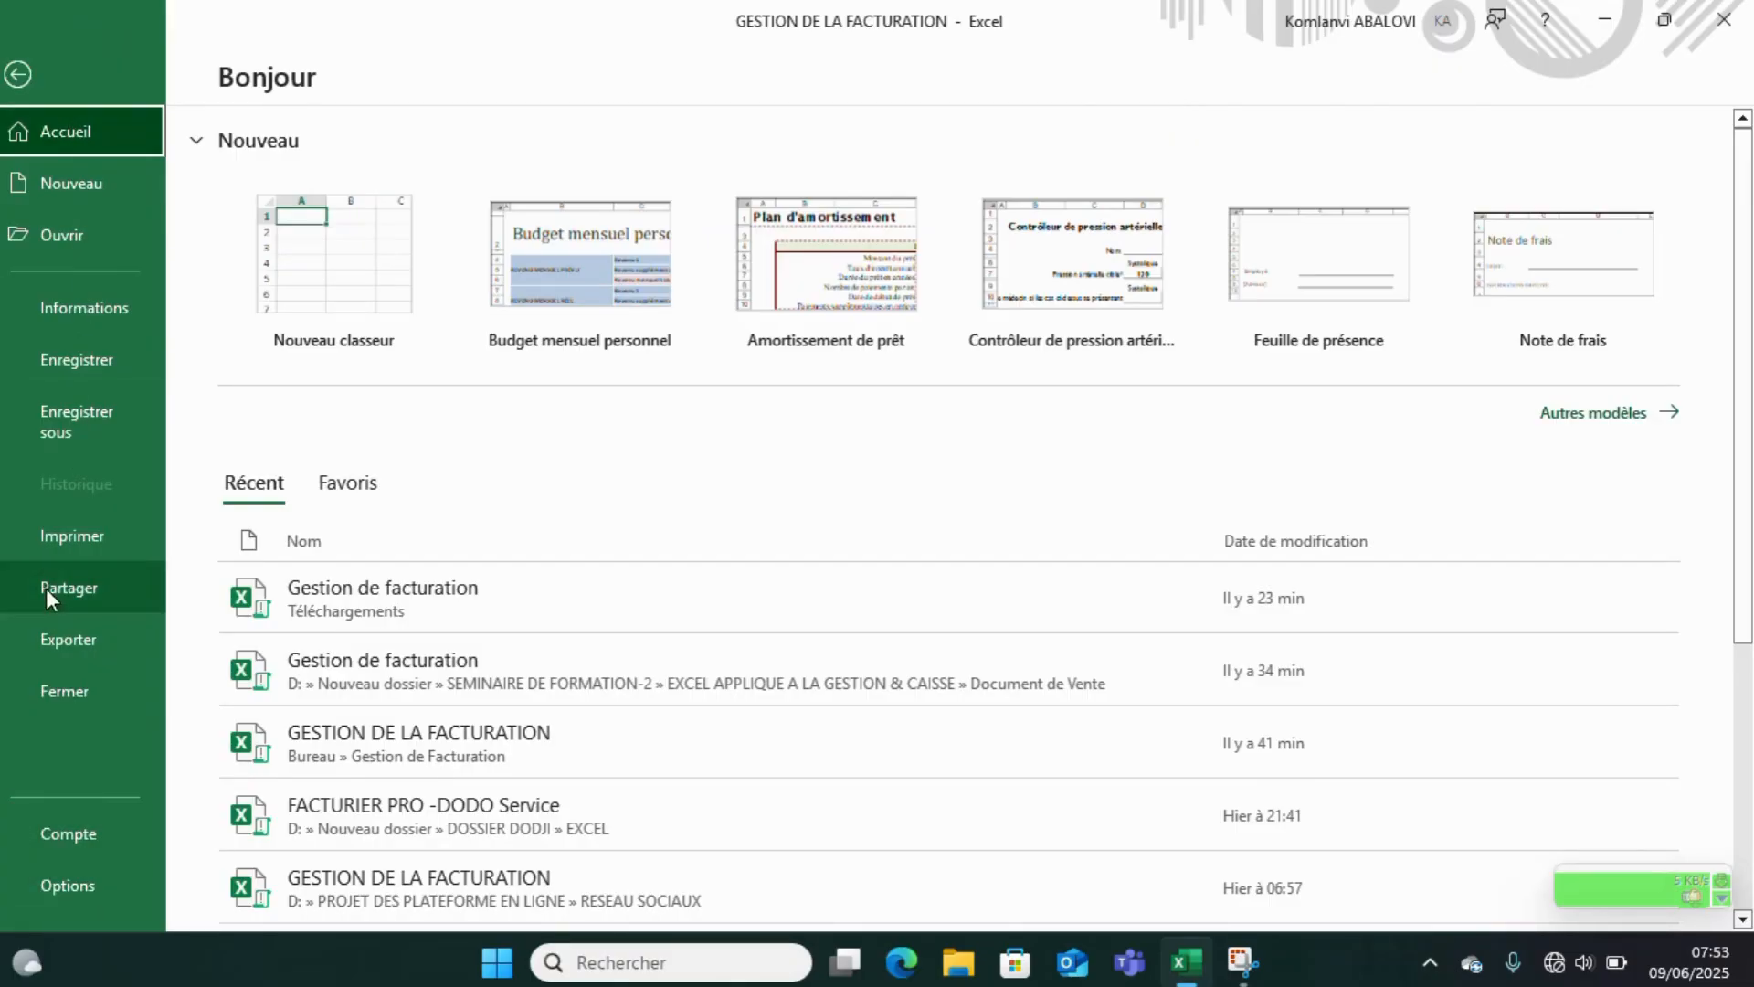
left_click(43, 879)
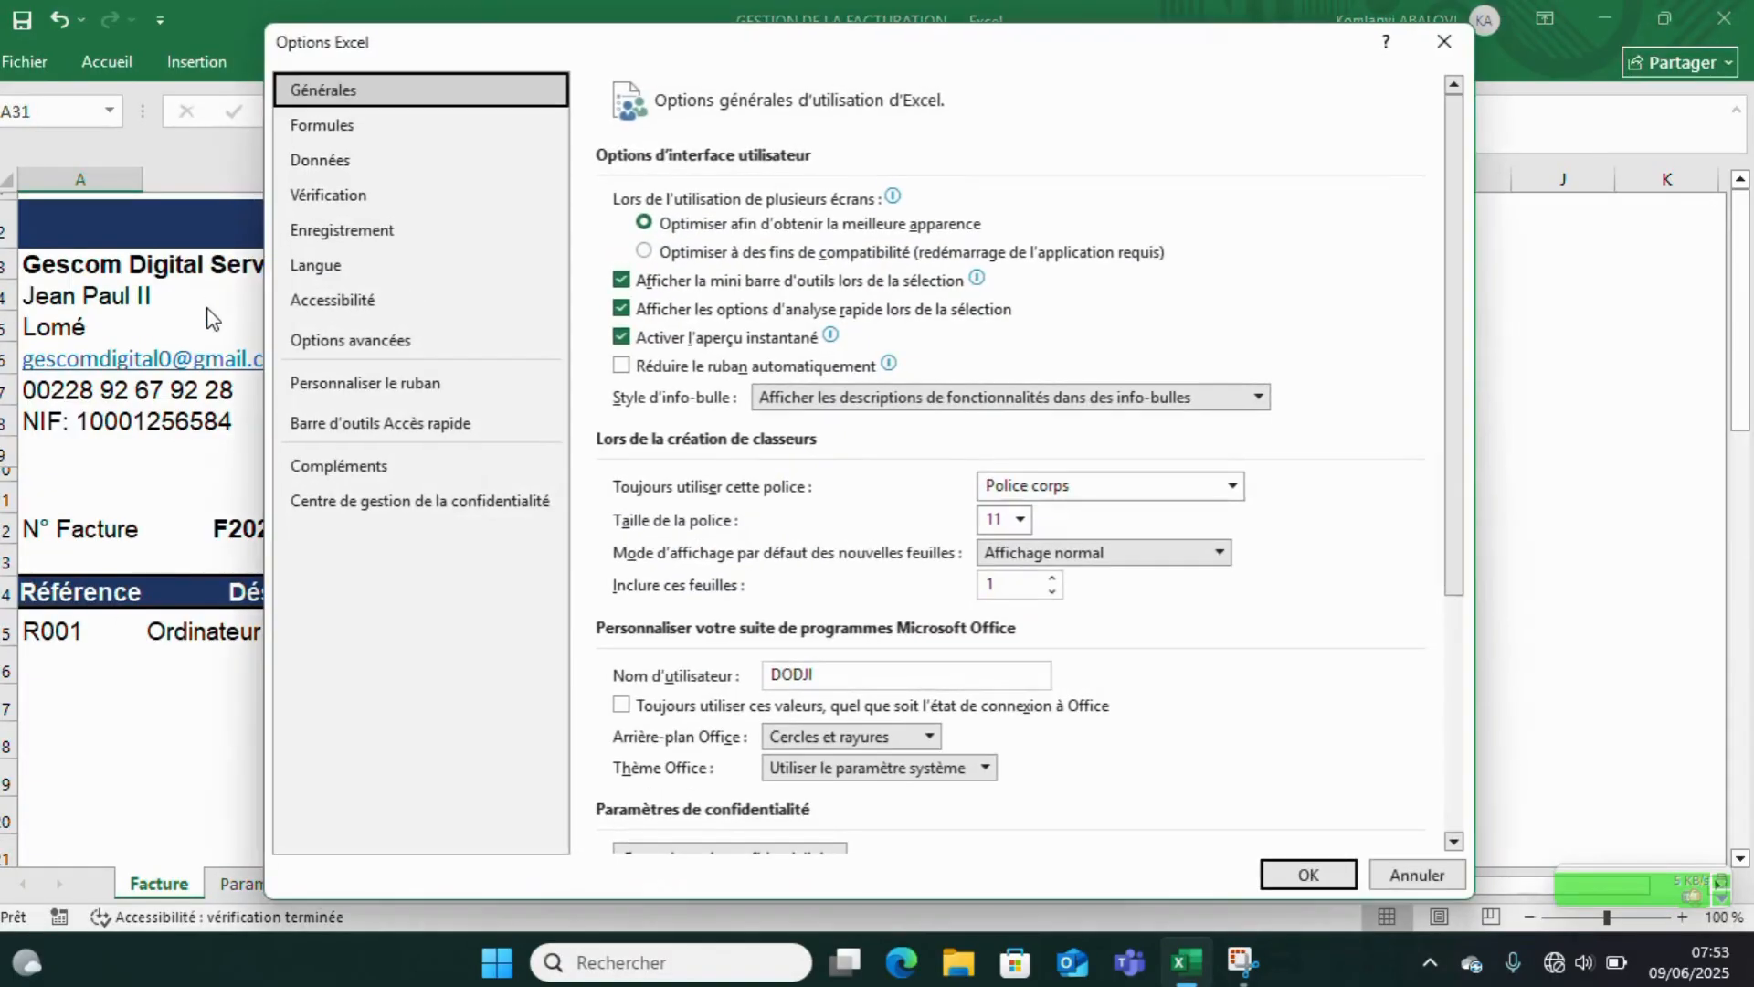
left_click(375, 384)
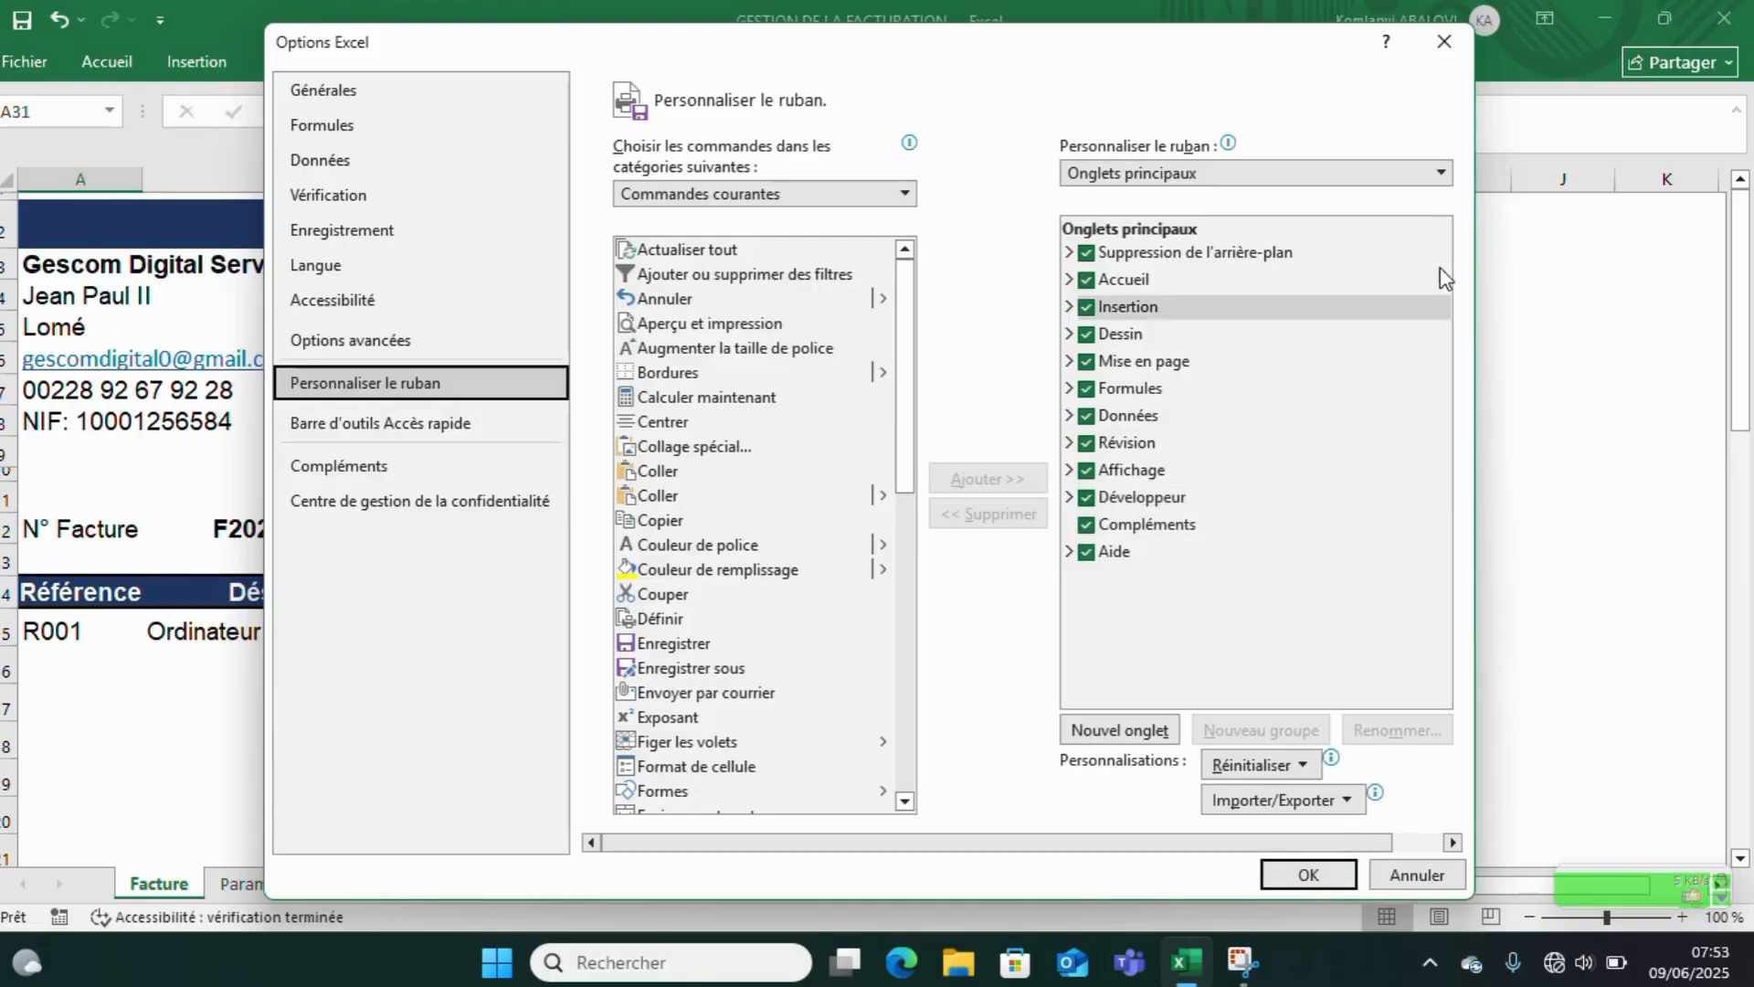
left_click(1445, 41)
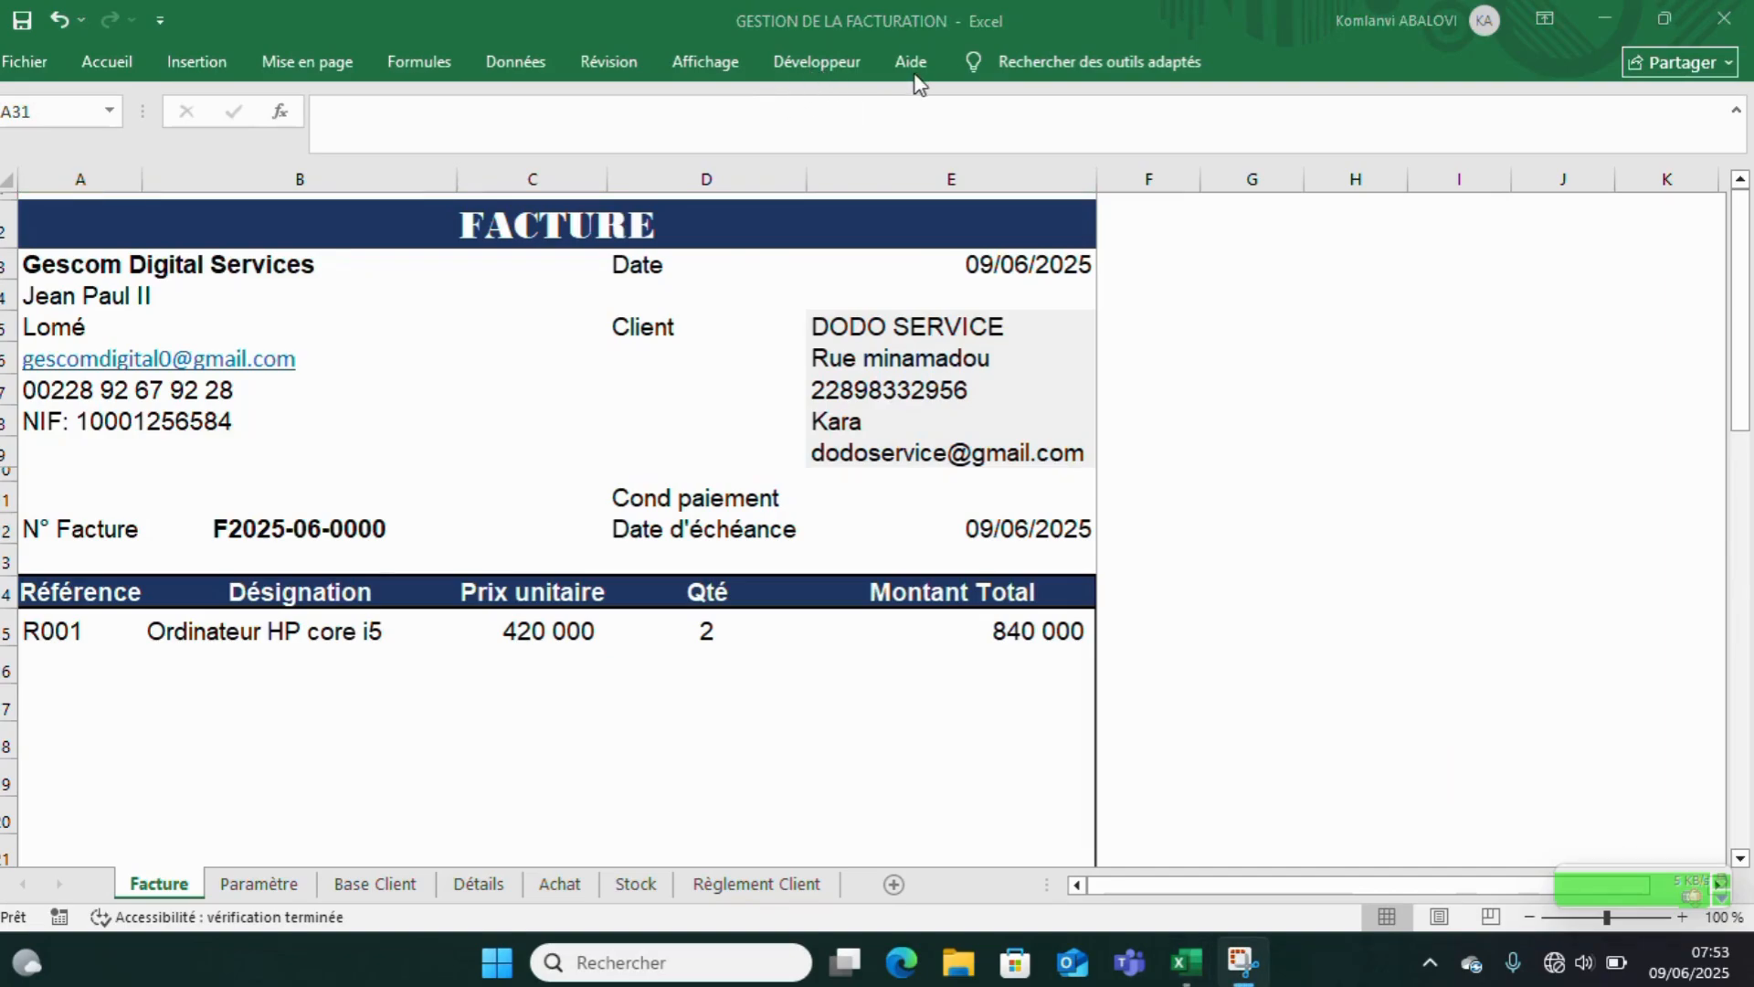
left_click(1663, 20)
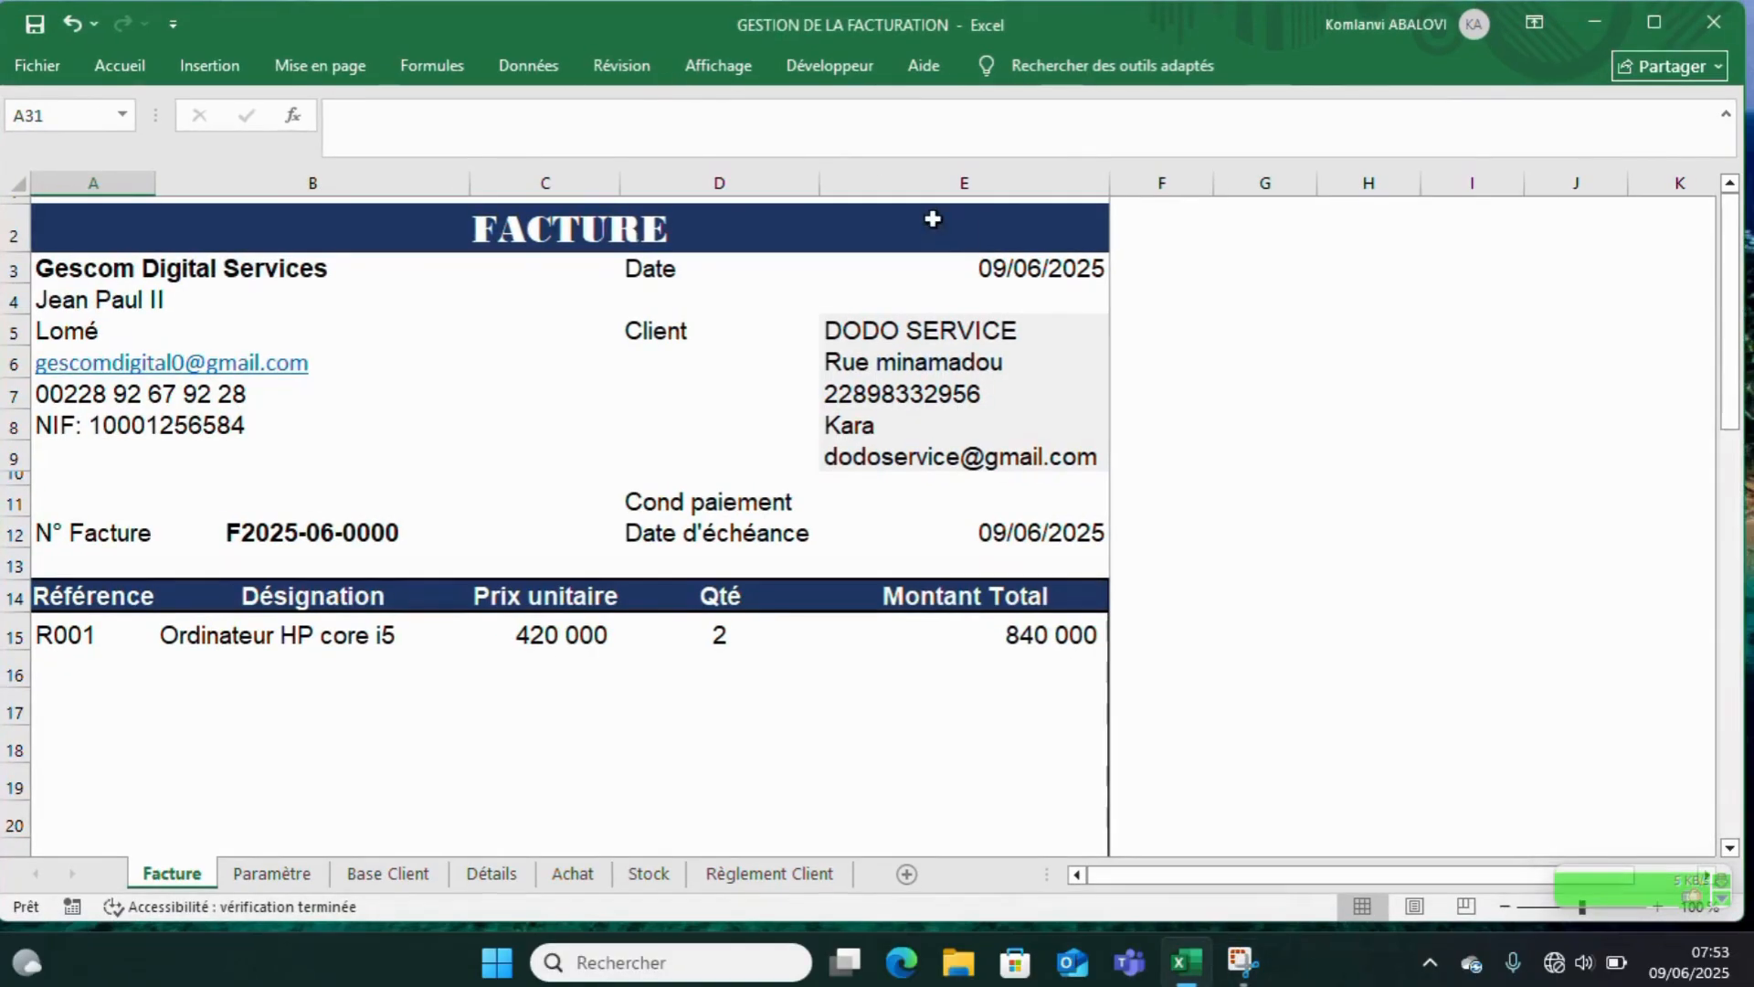
left_click(1233, 454)
left_click(843, 72)
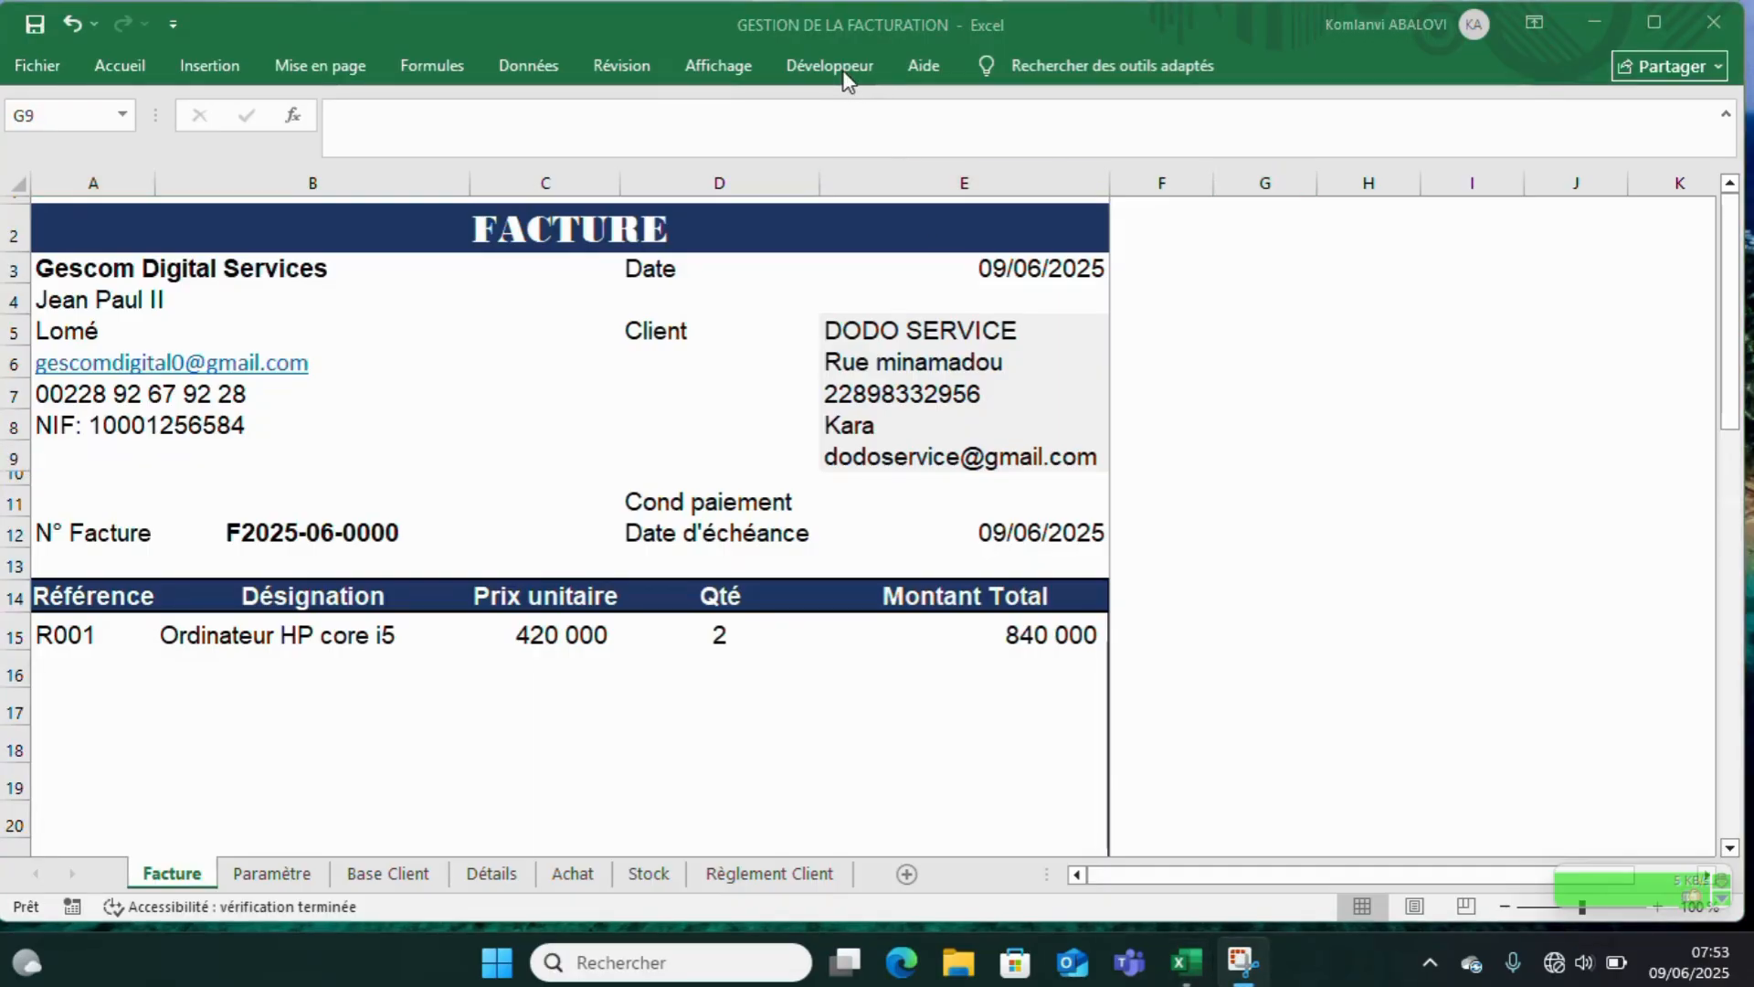
left_click(1637, 20)
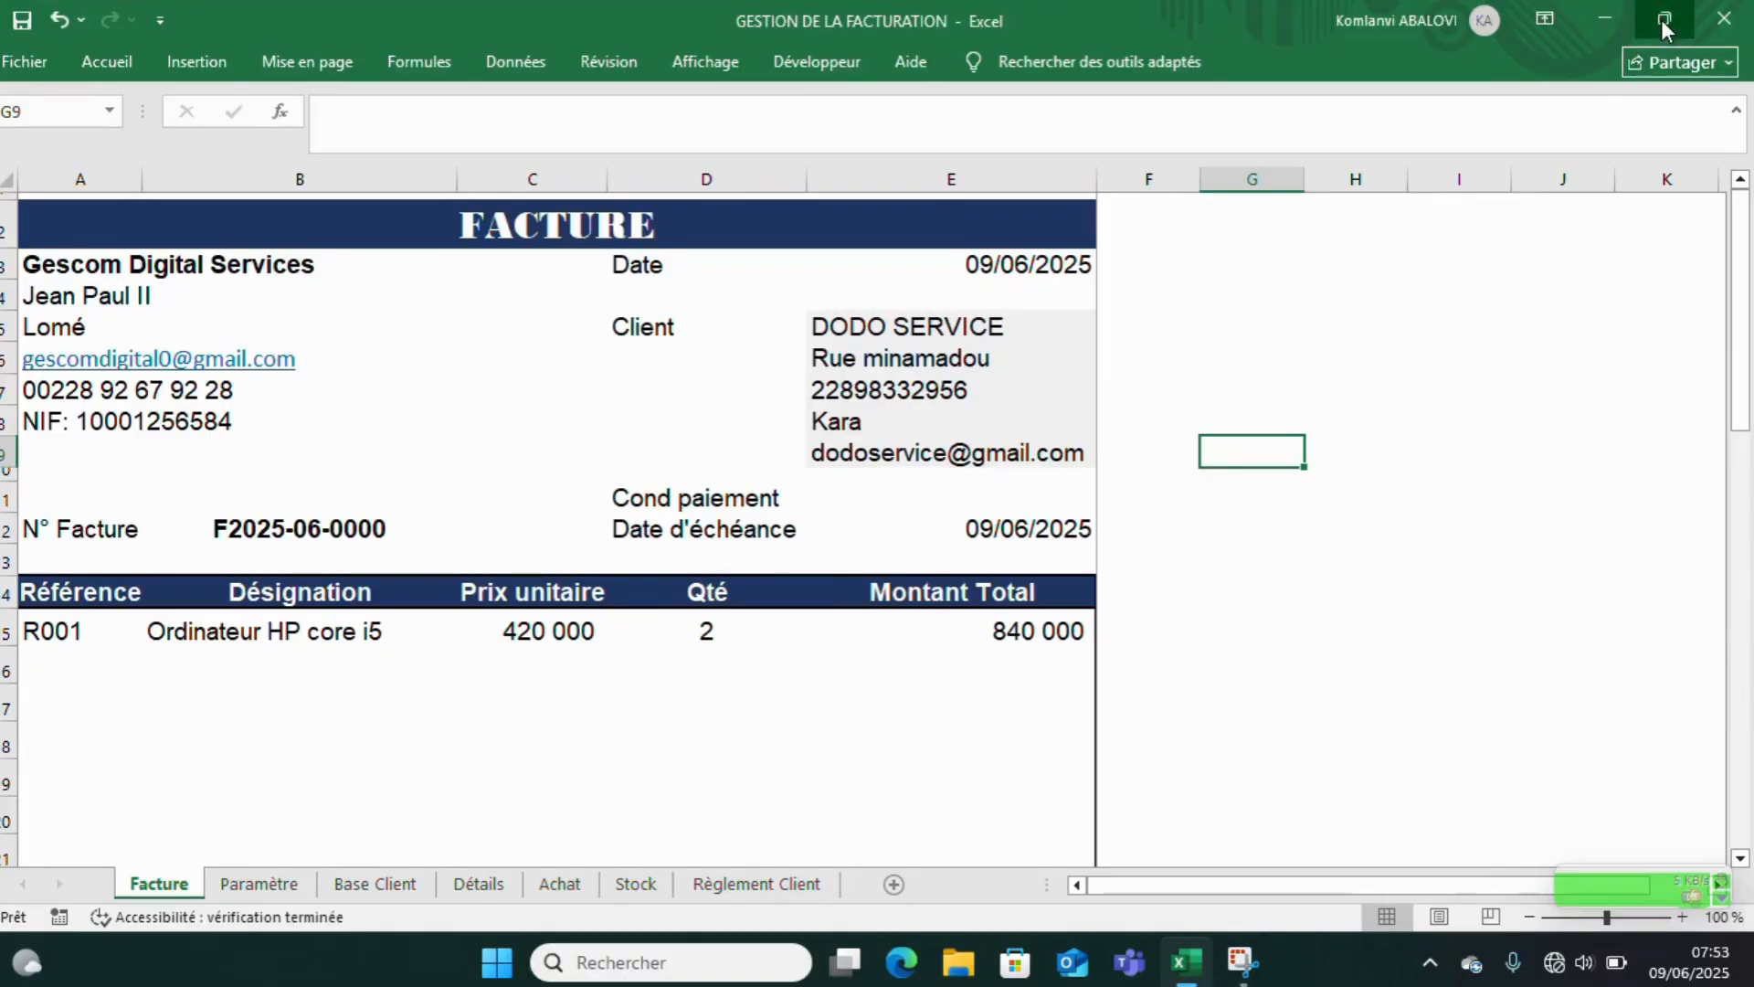
left_click(1664, 26)
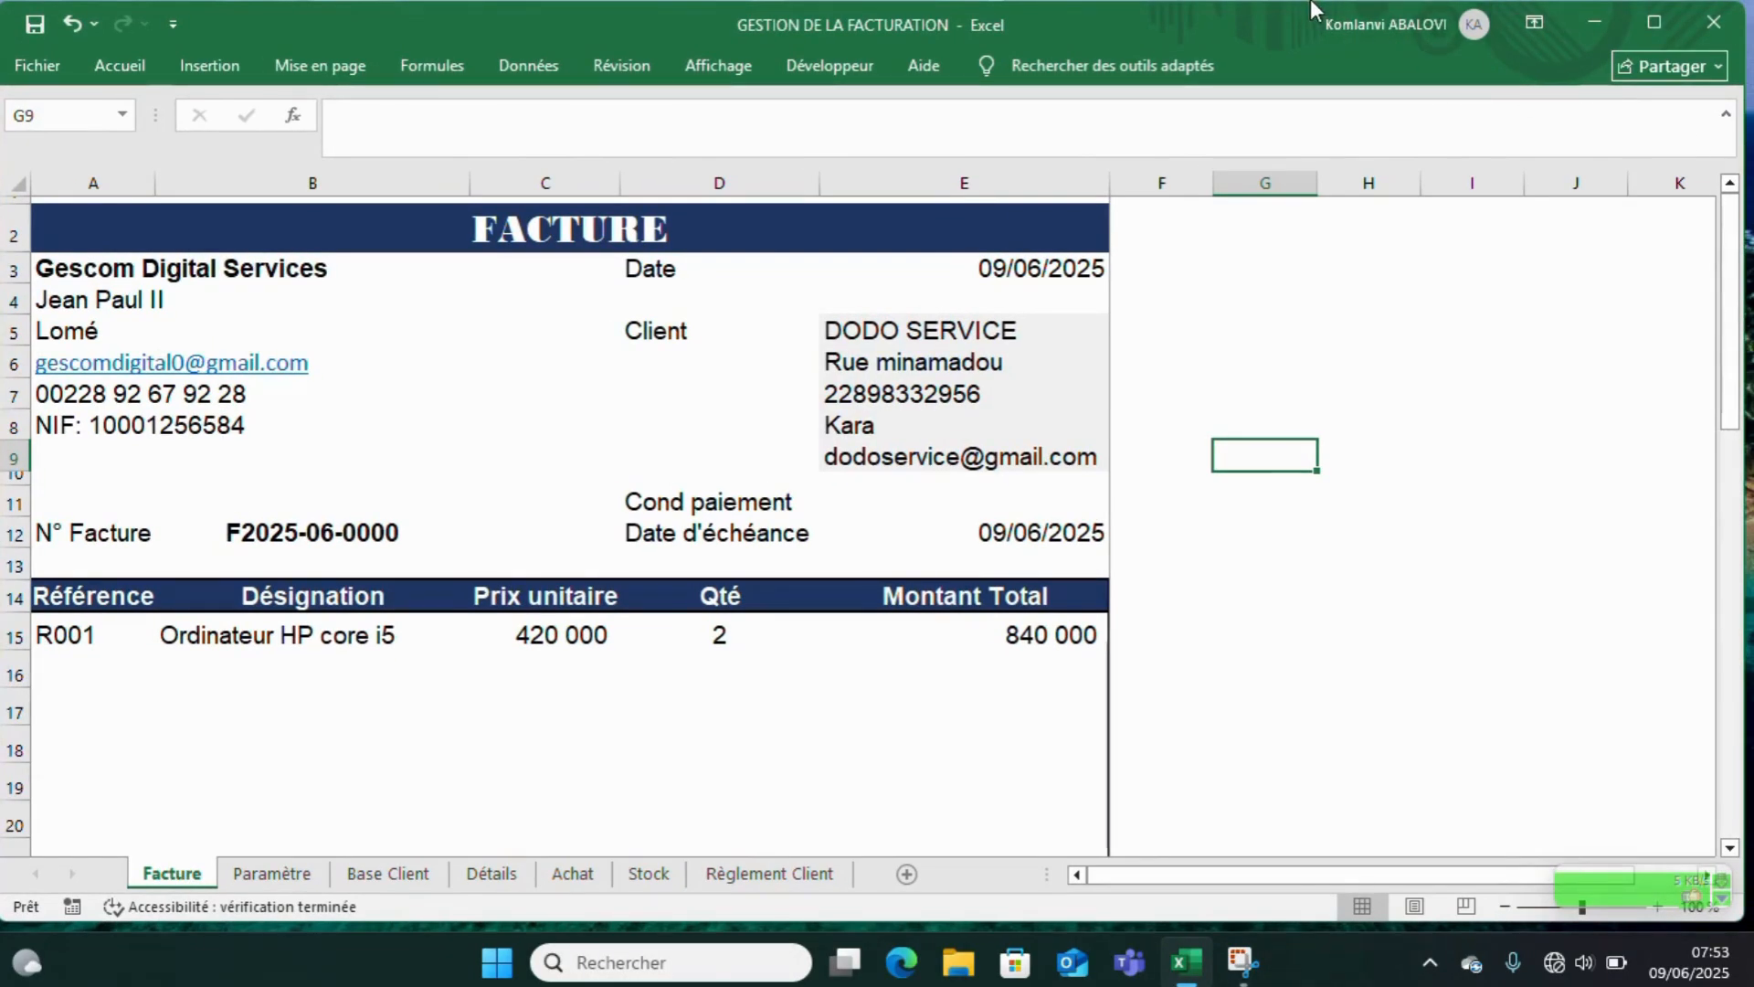
- Move the workbook window lower on the desktop and review the NumText function code of Module1 in the Visual Basic editor
left_click_drag(1290, 21, 1290, 156)
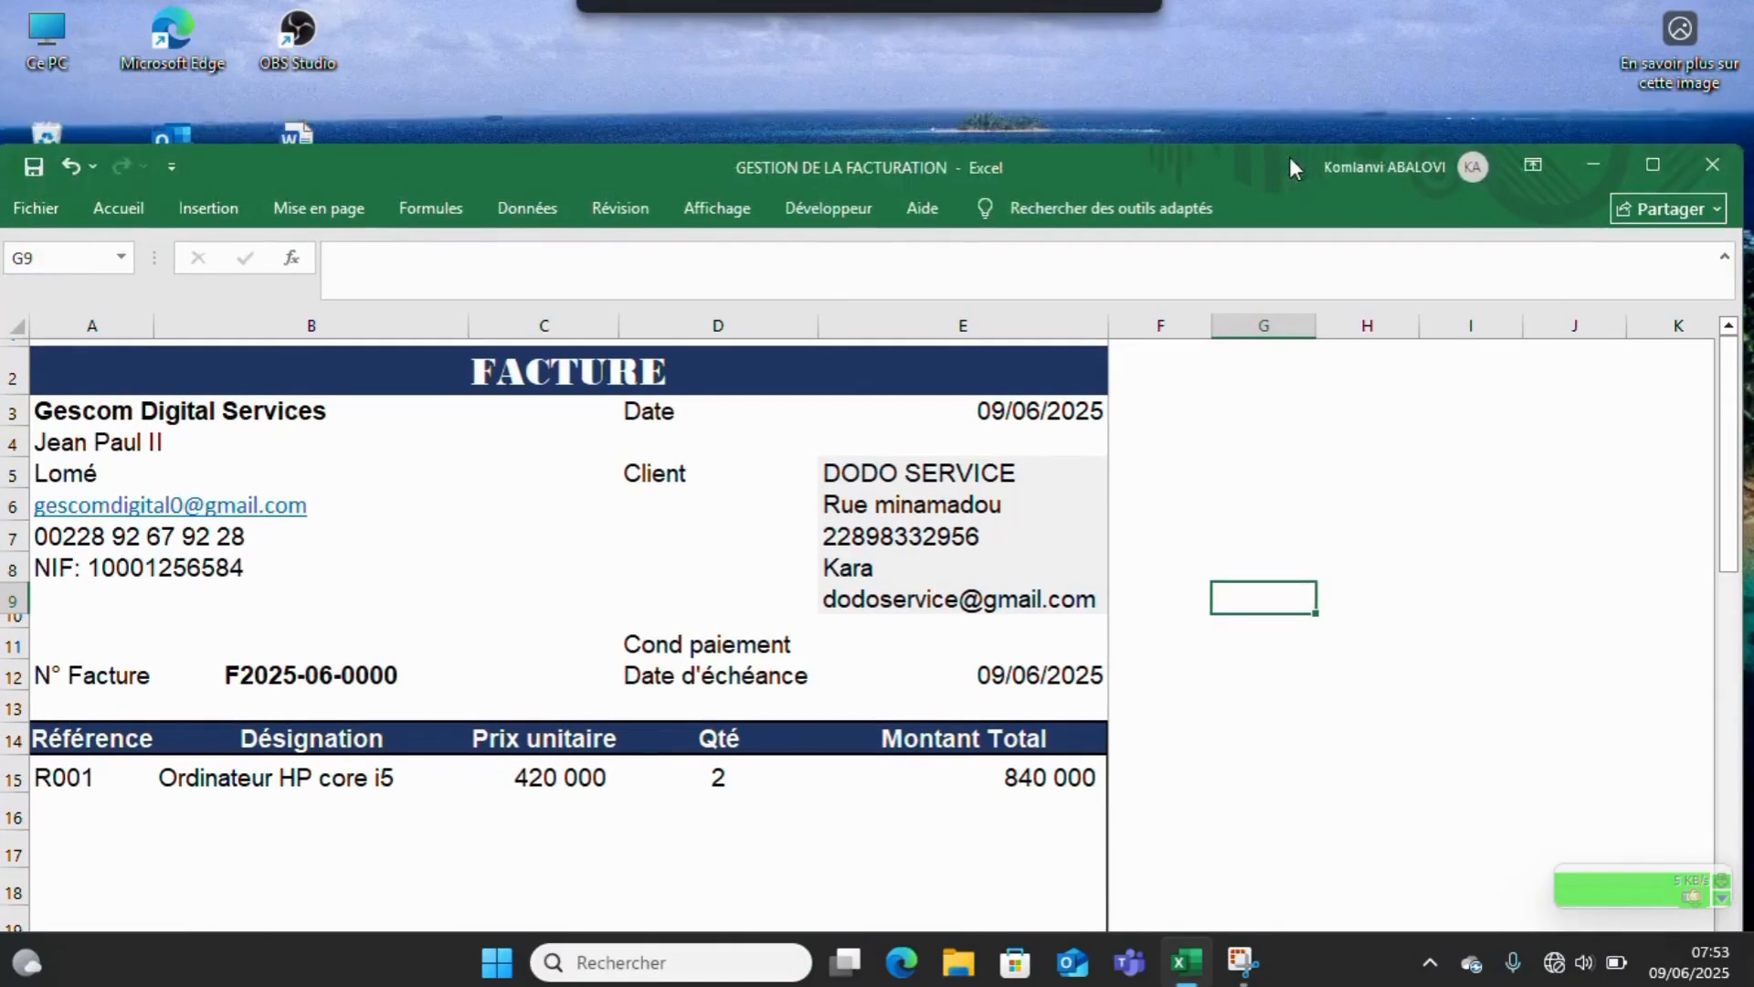
left_click(820, 210)
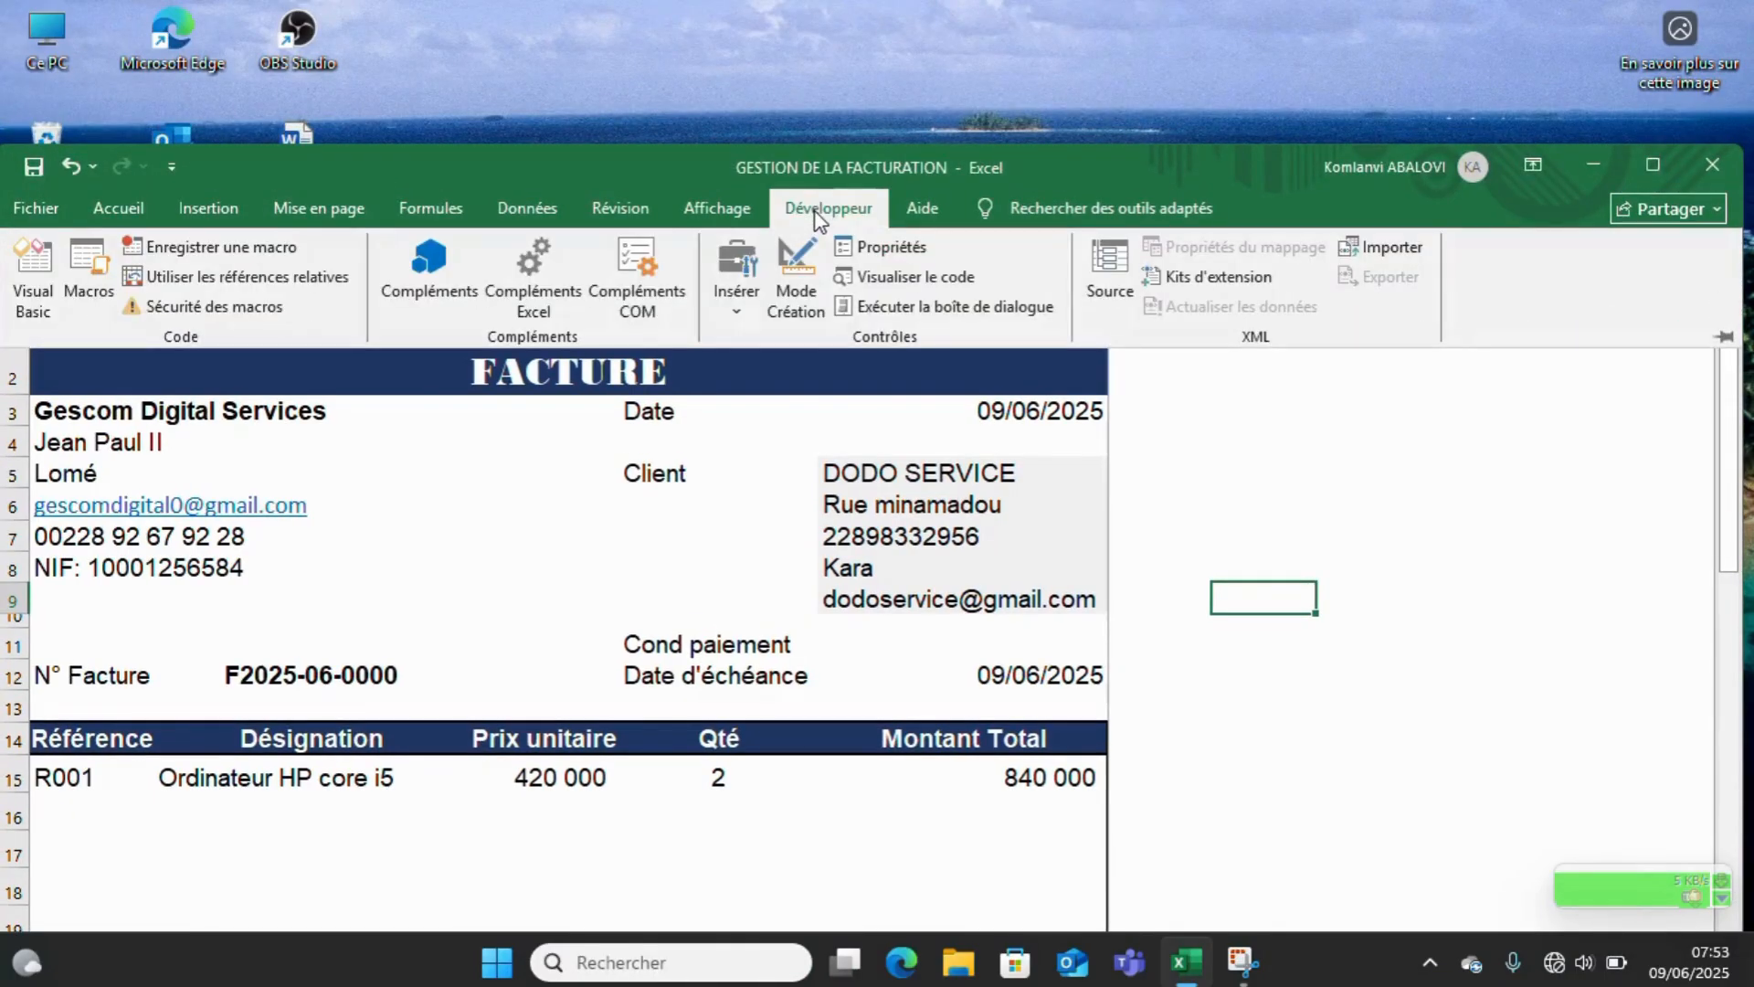
left_click(35, 284)
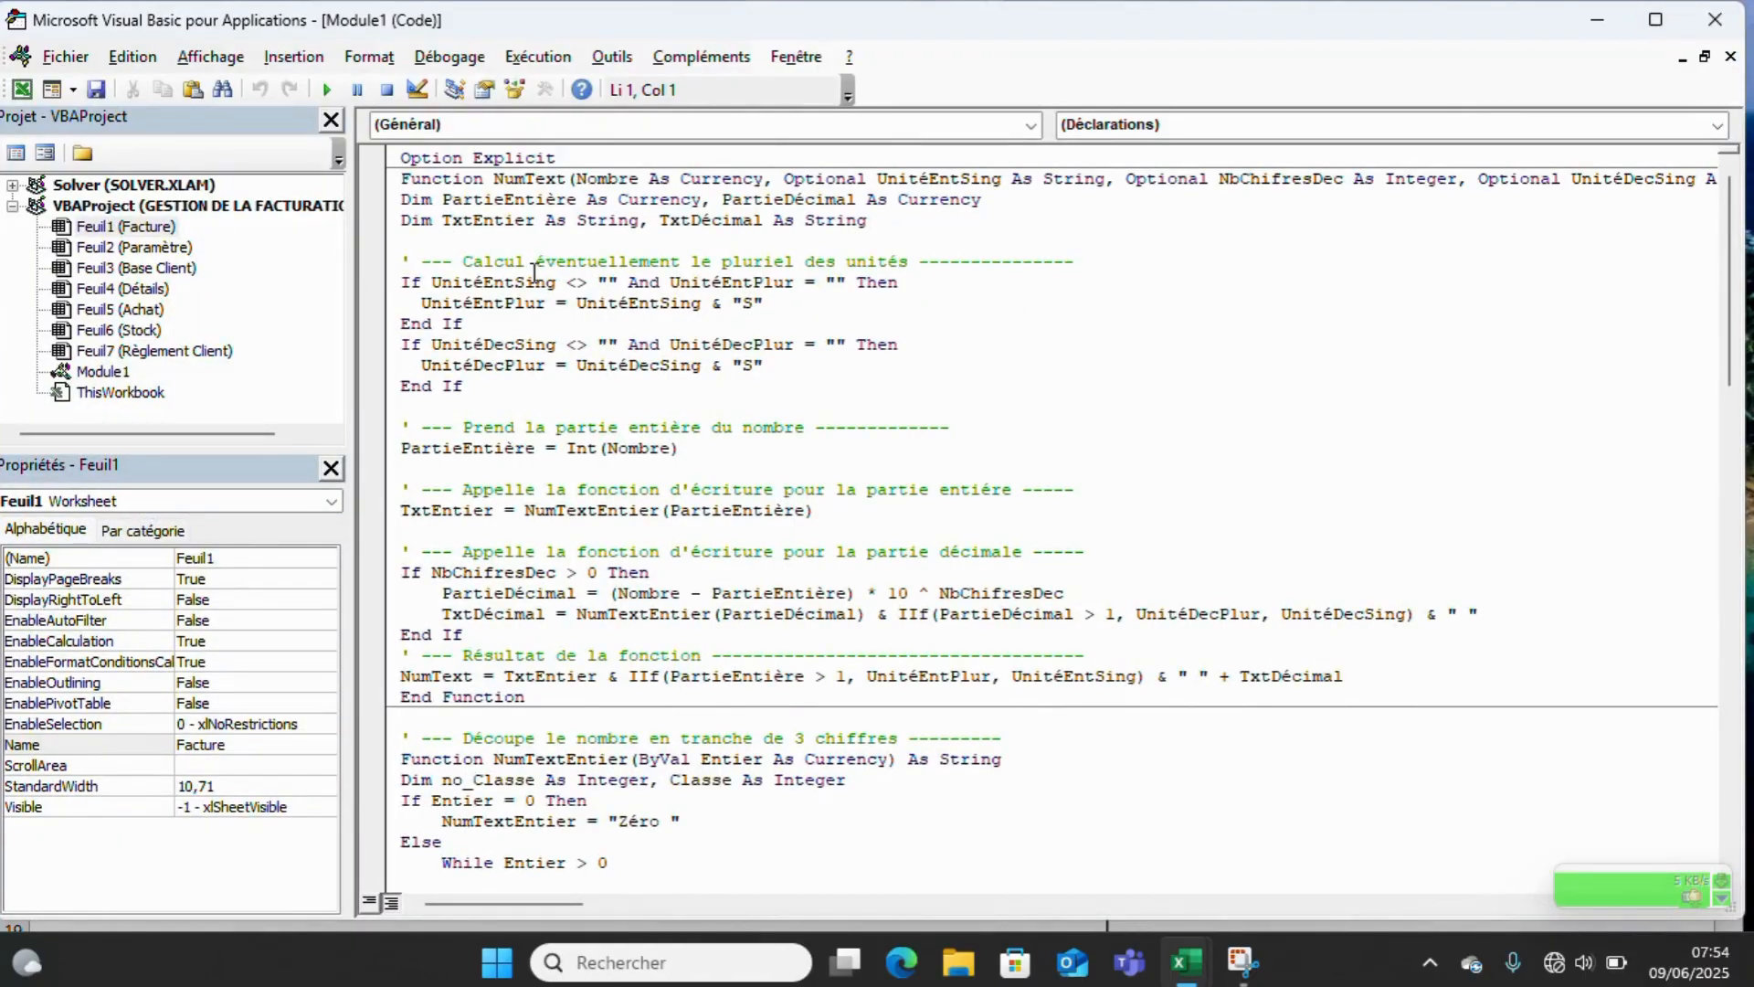
scroll(534, 273, "down", 20)
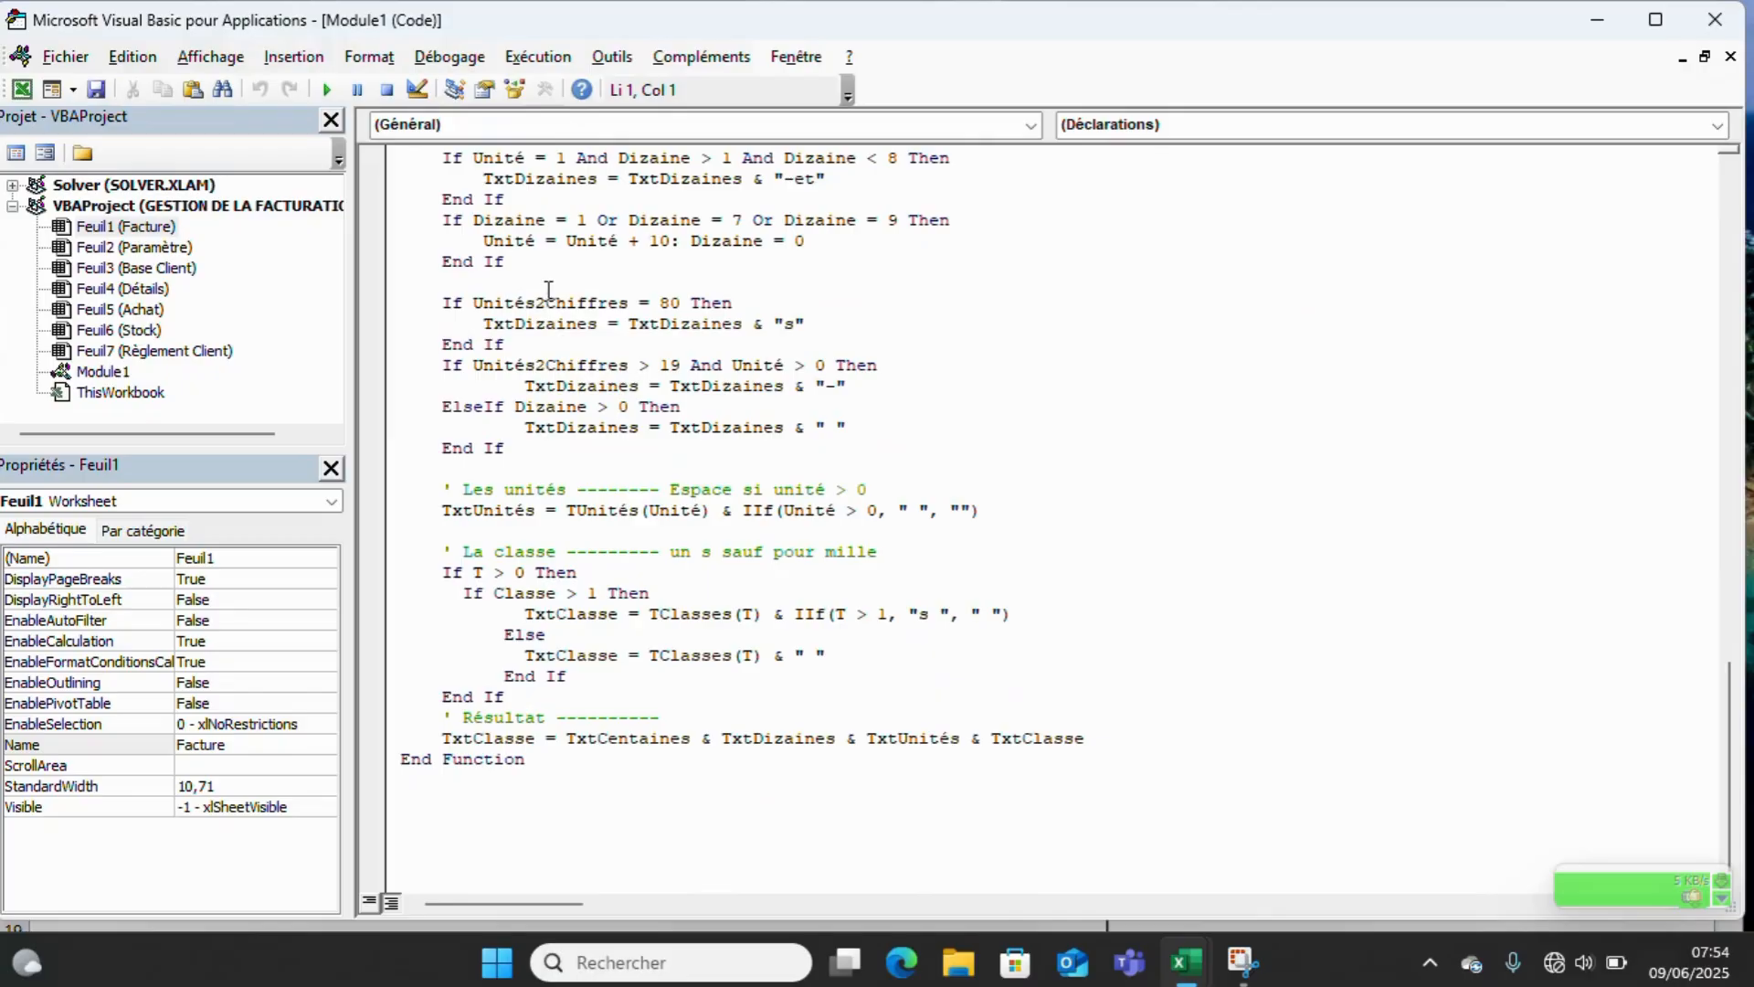
scroll(551, 299, "up", 20)
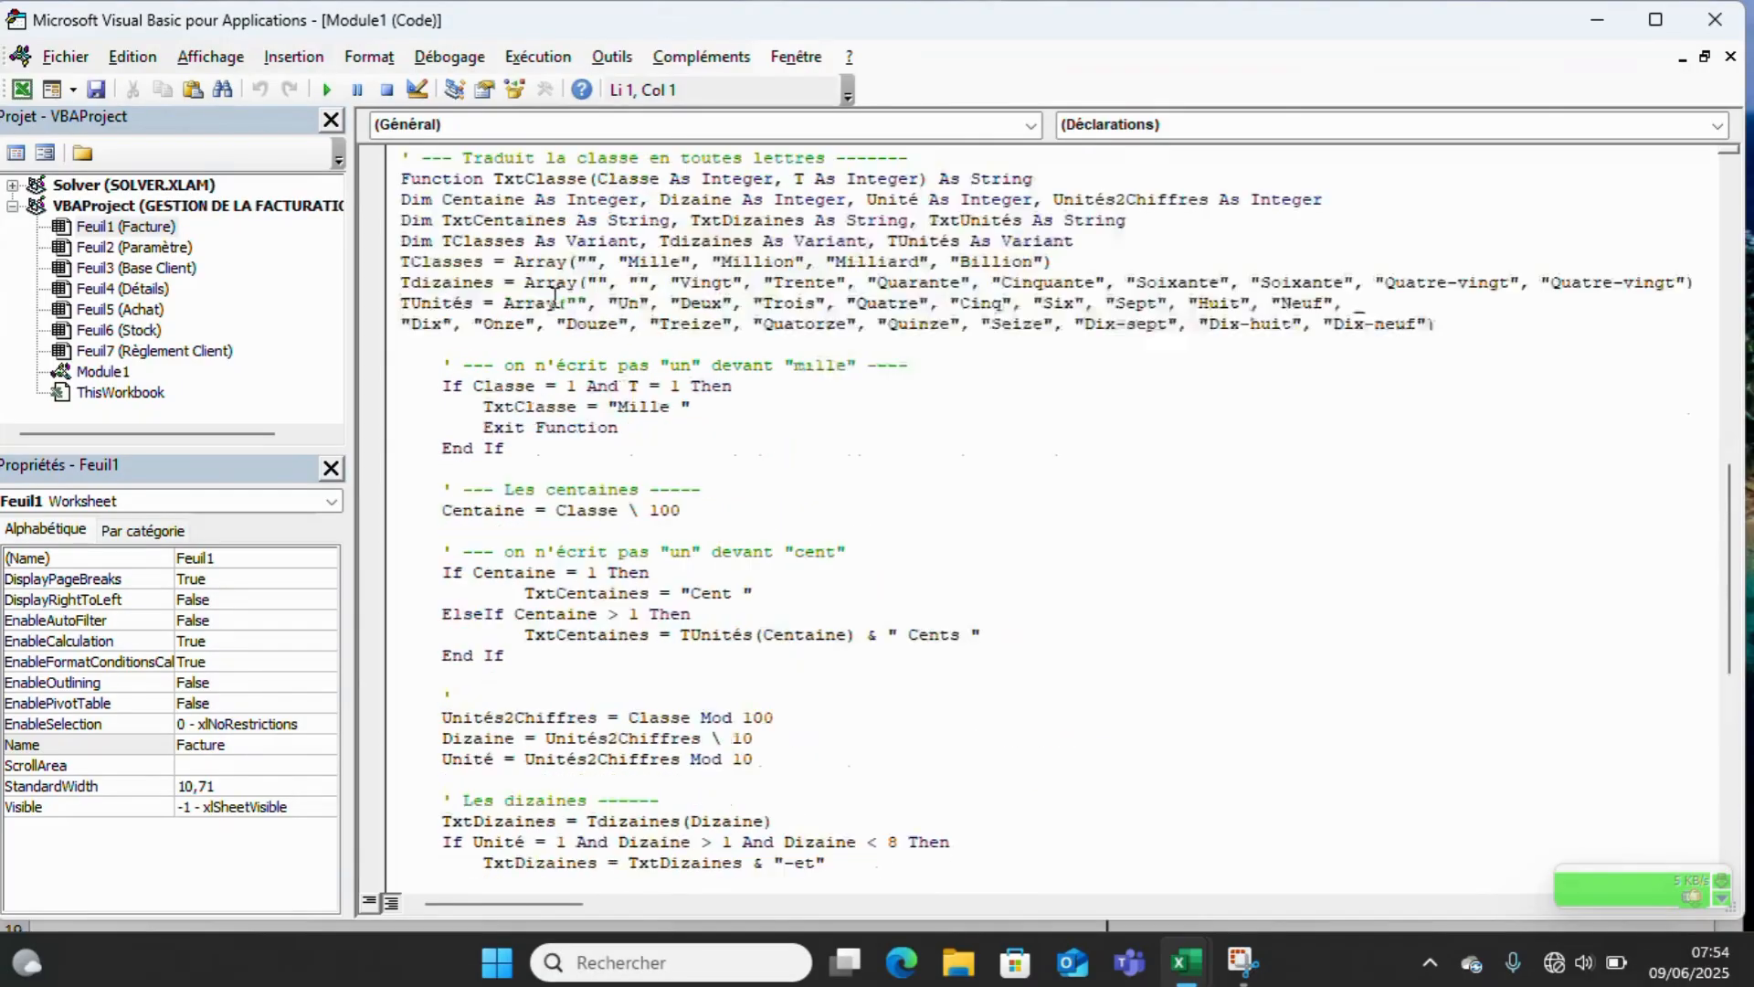
scroll(561, 274, "up", 2)
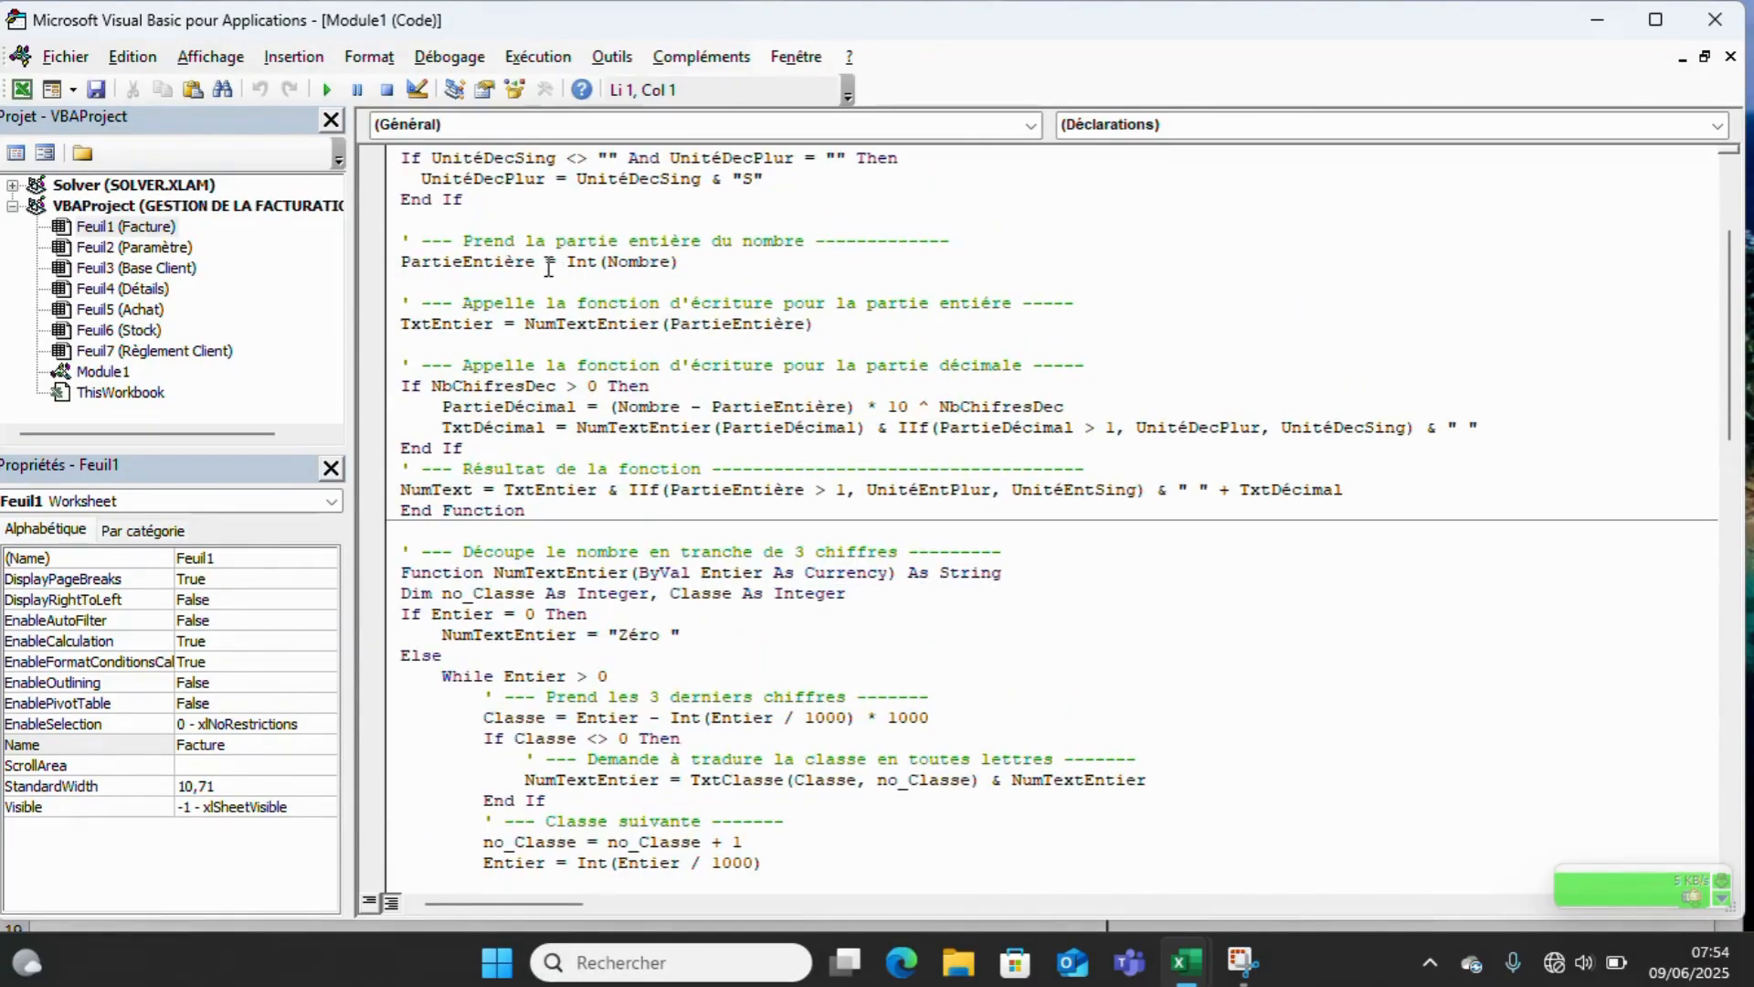
- Save the workbook from the Visual Basic editor, close the editor and maximize the workbook window
left_click(97, 91)
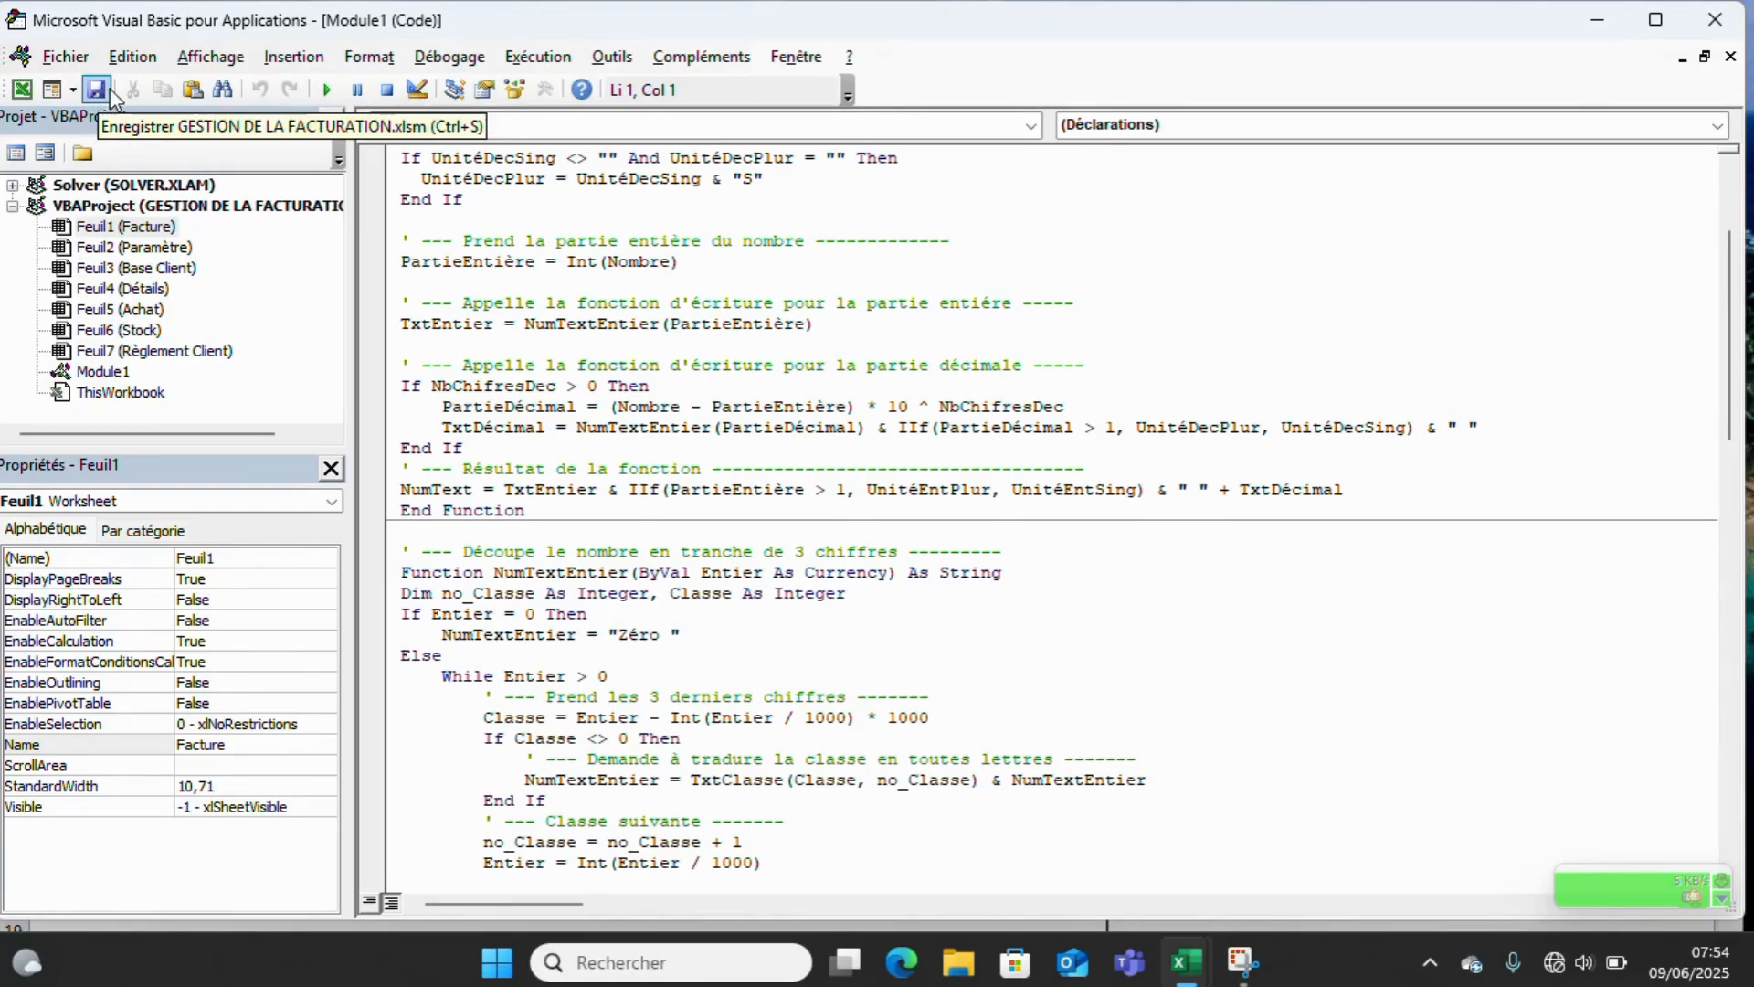
left_click(1716, 20)
left_click(1641, 155)
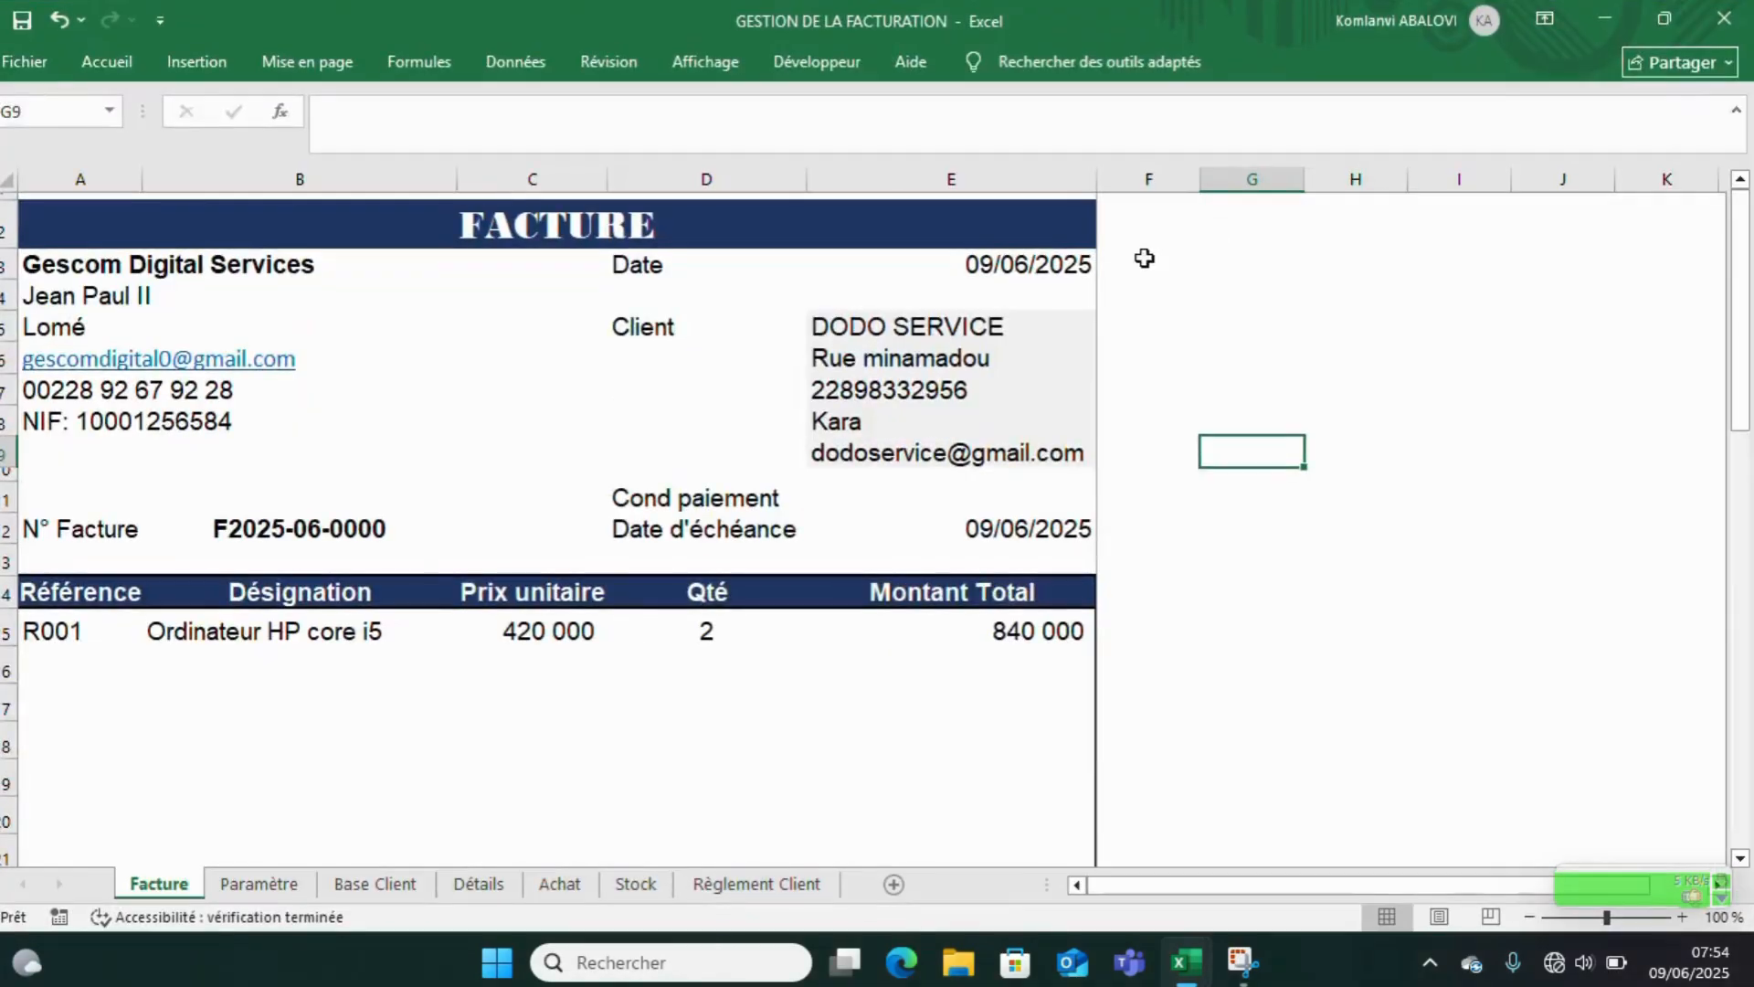
- Write the net amount in words in A31 of the Facture sheet with the formula =NumText(E28)&" F CFA"
scroll(365, 611, "down", 12)
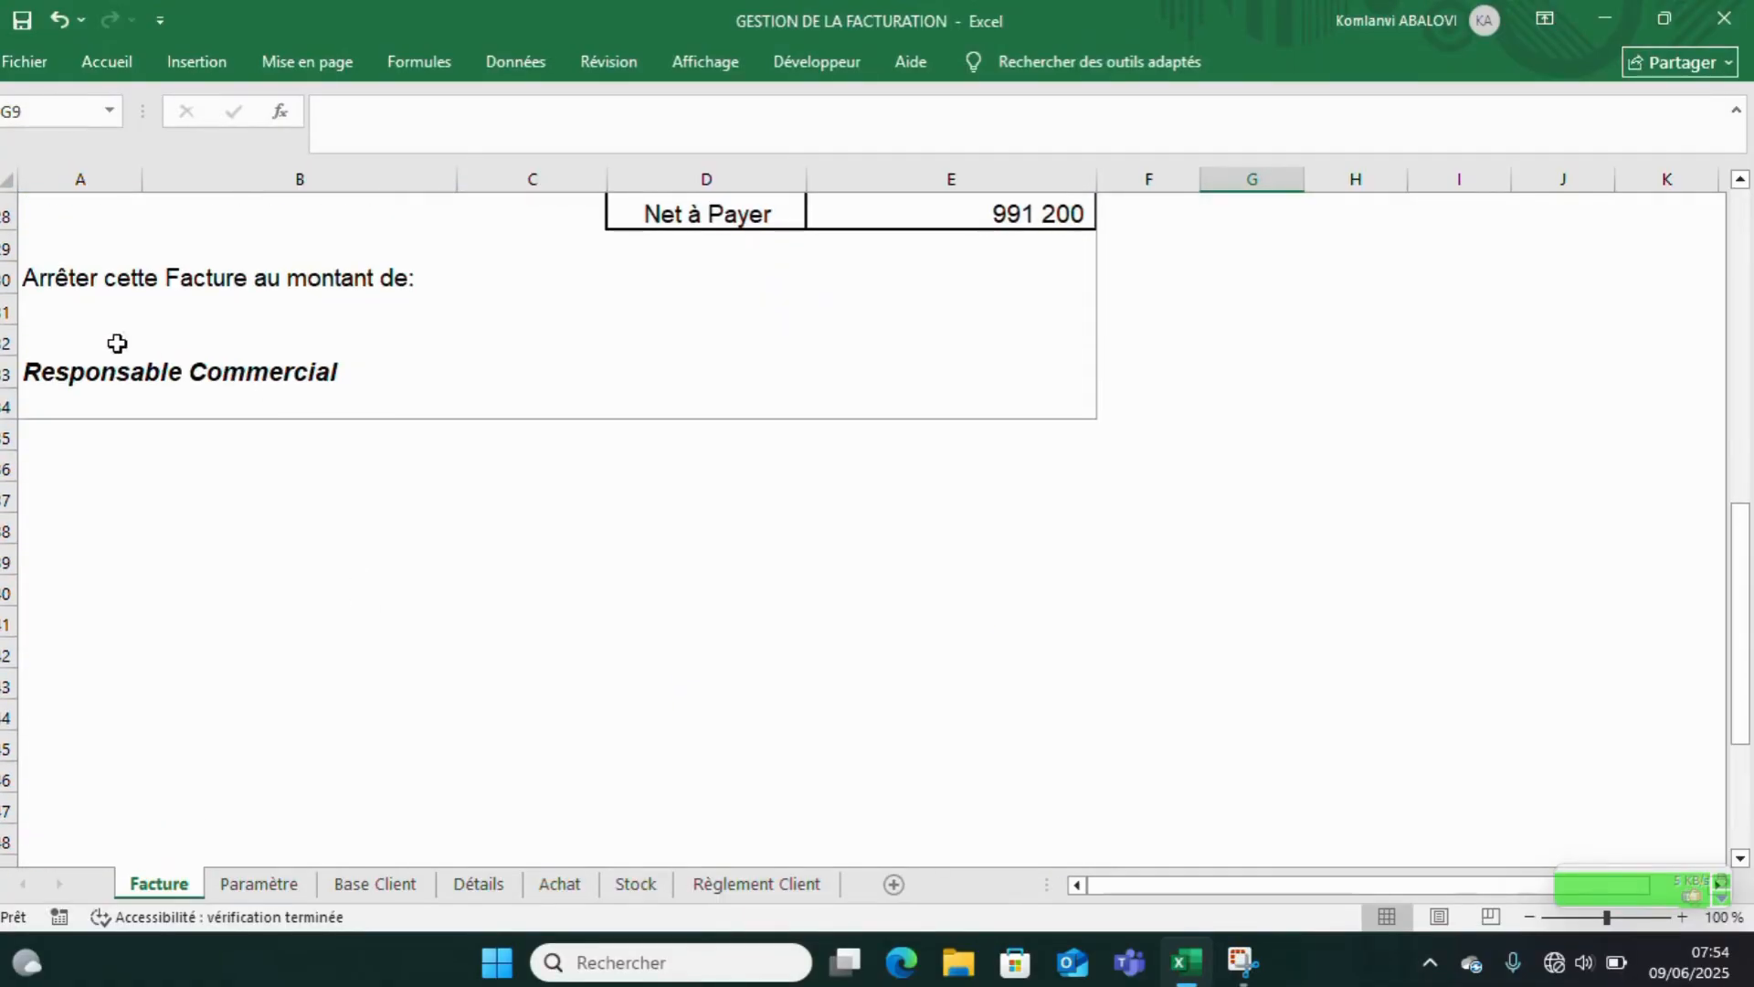
left_click(87, 311)
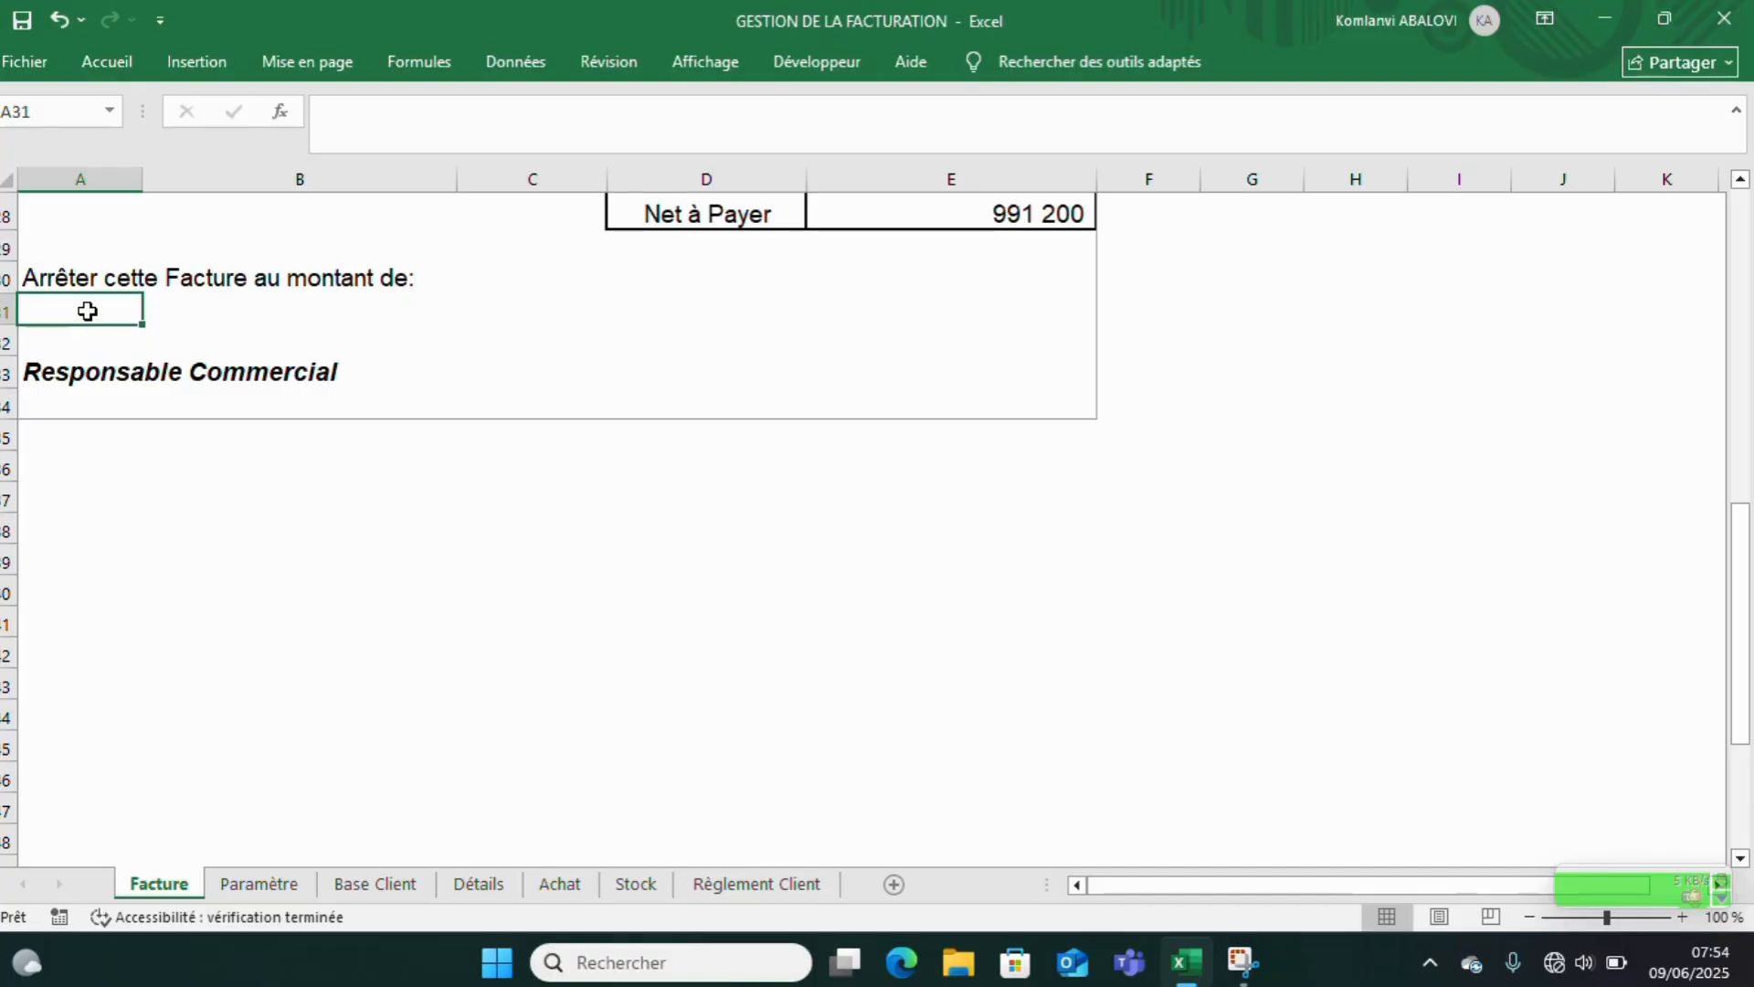
type("=nu")
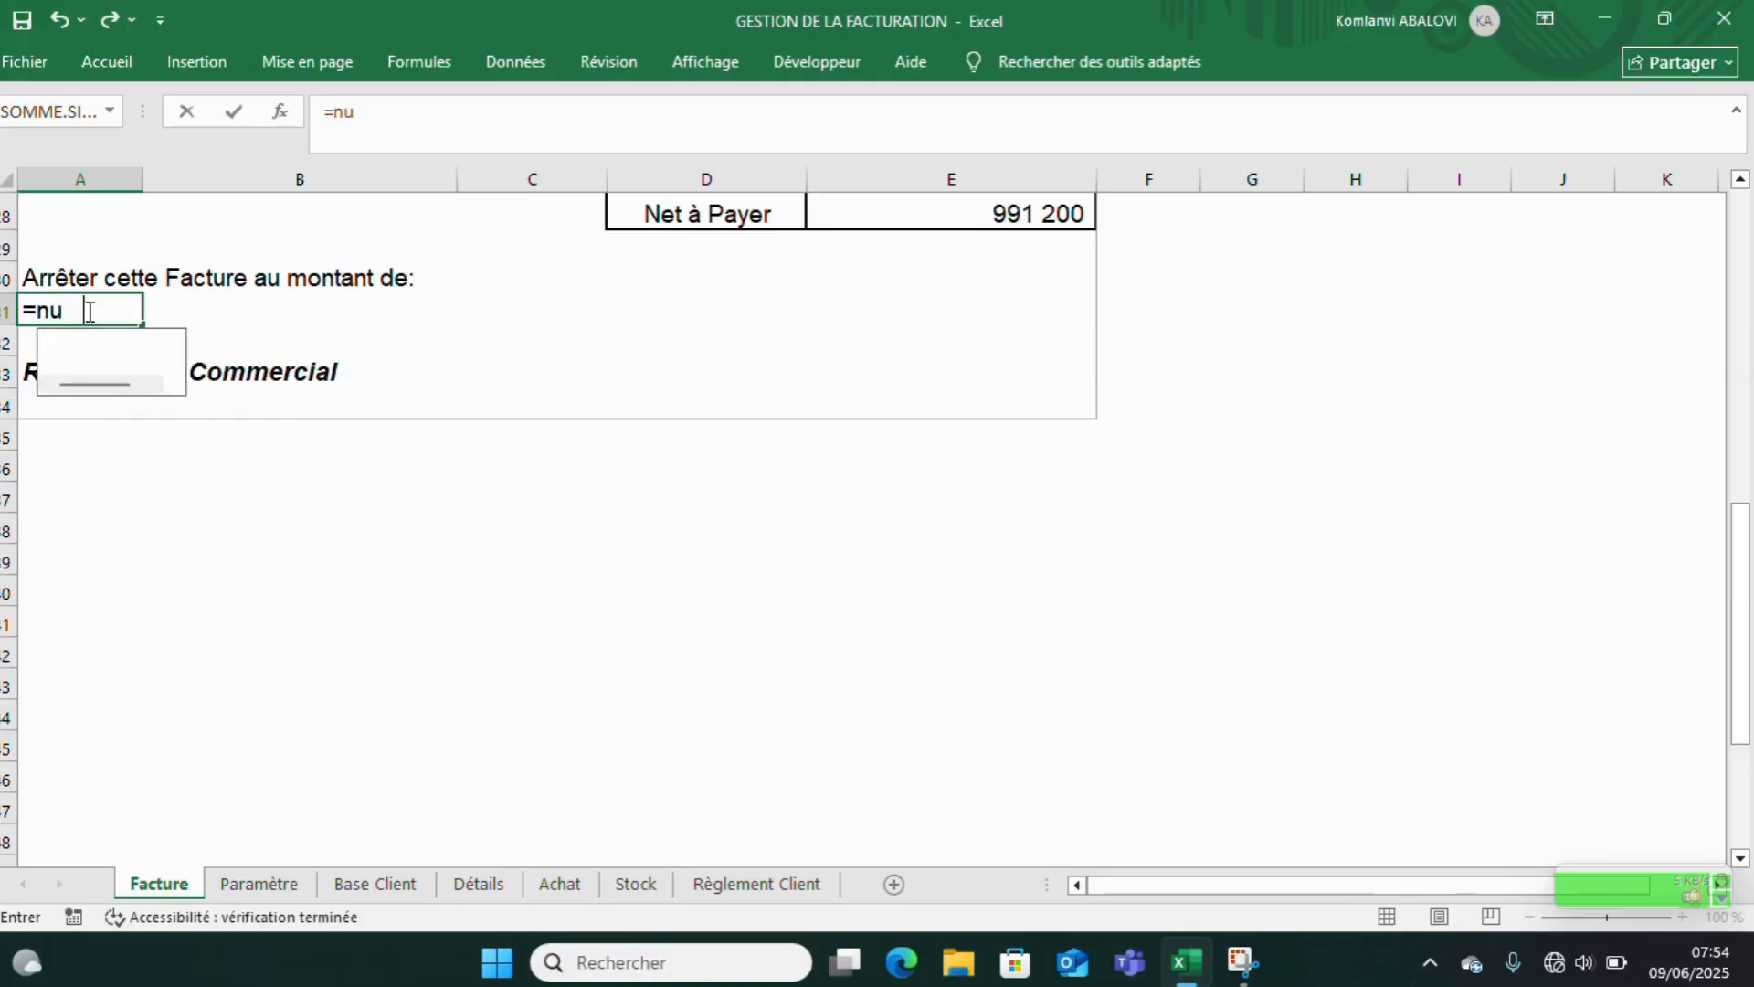
type("m")
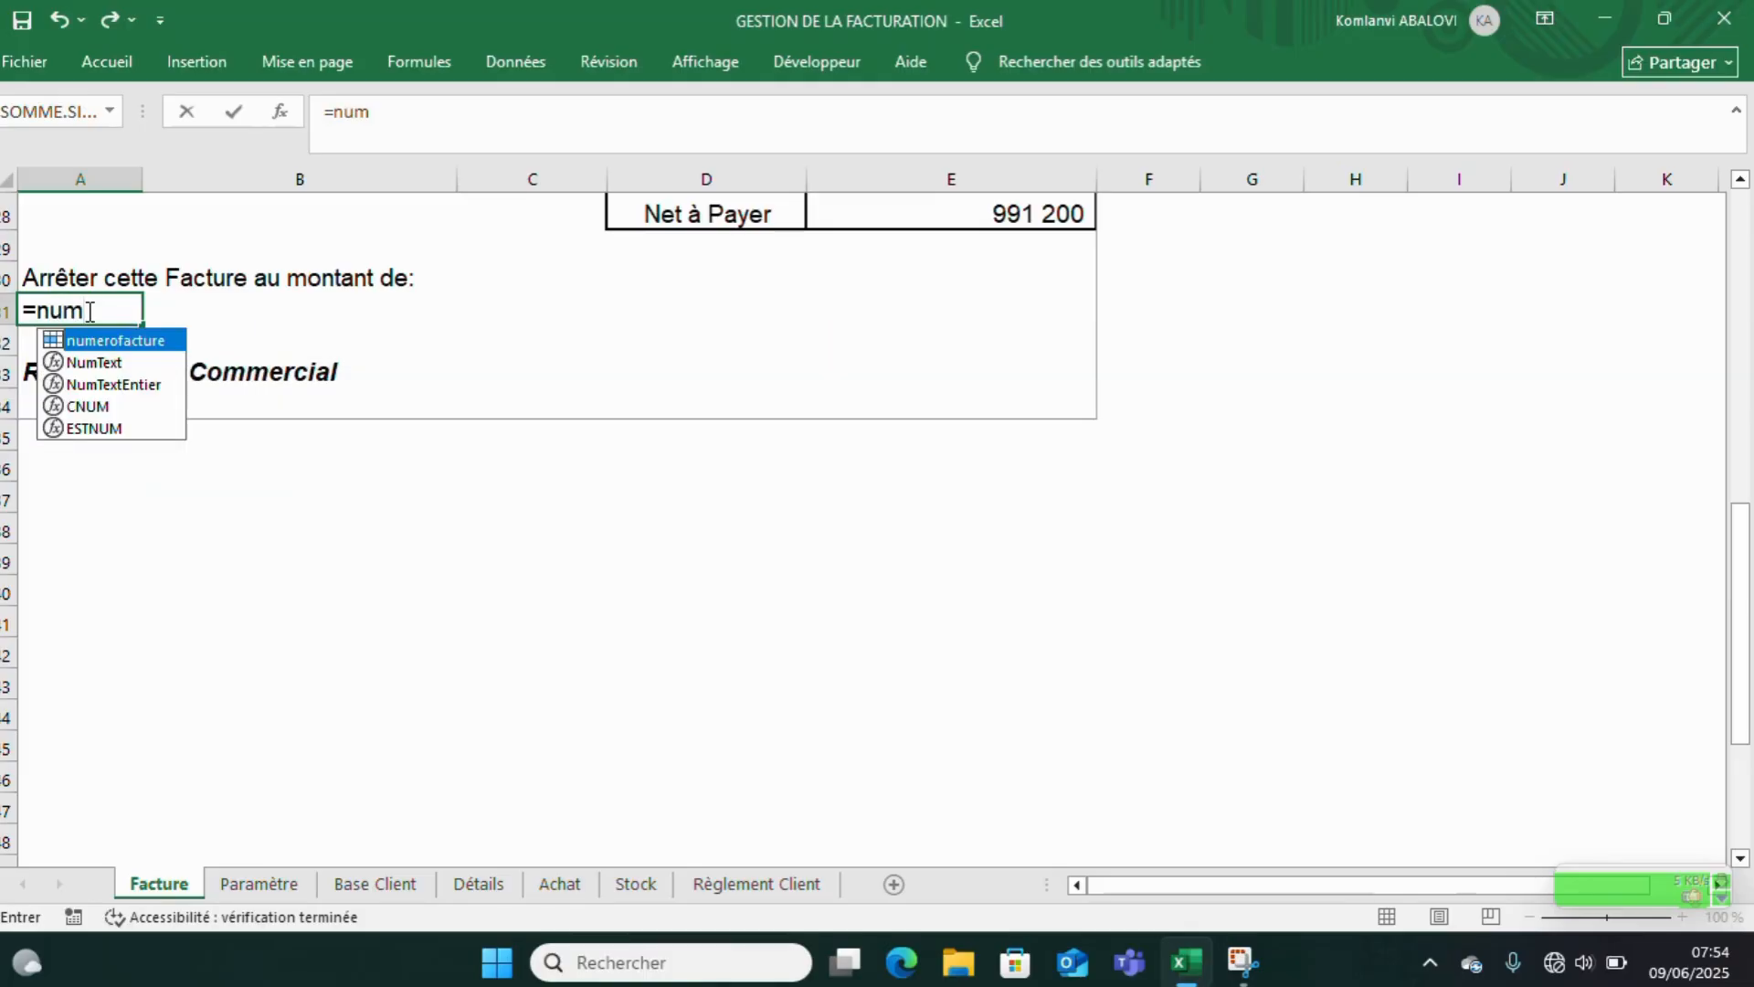
double_click(92, 363)
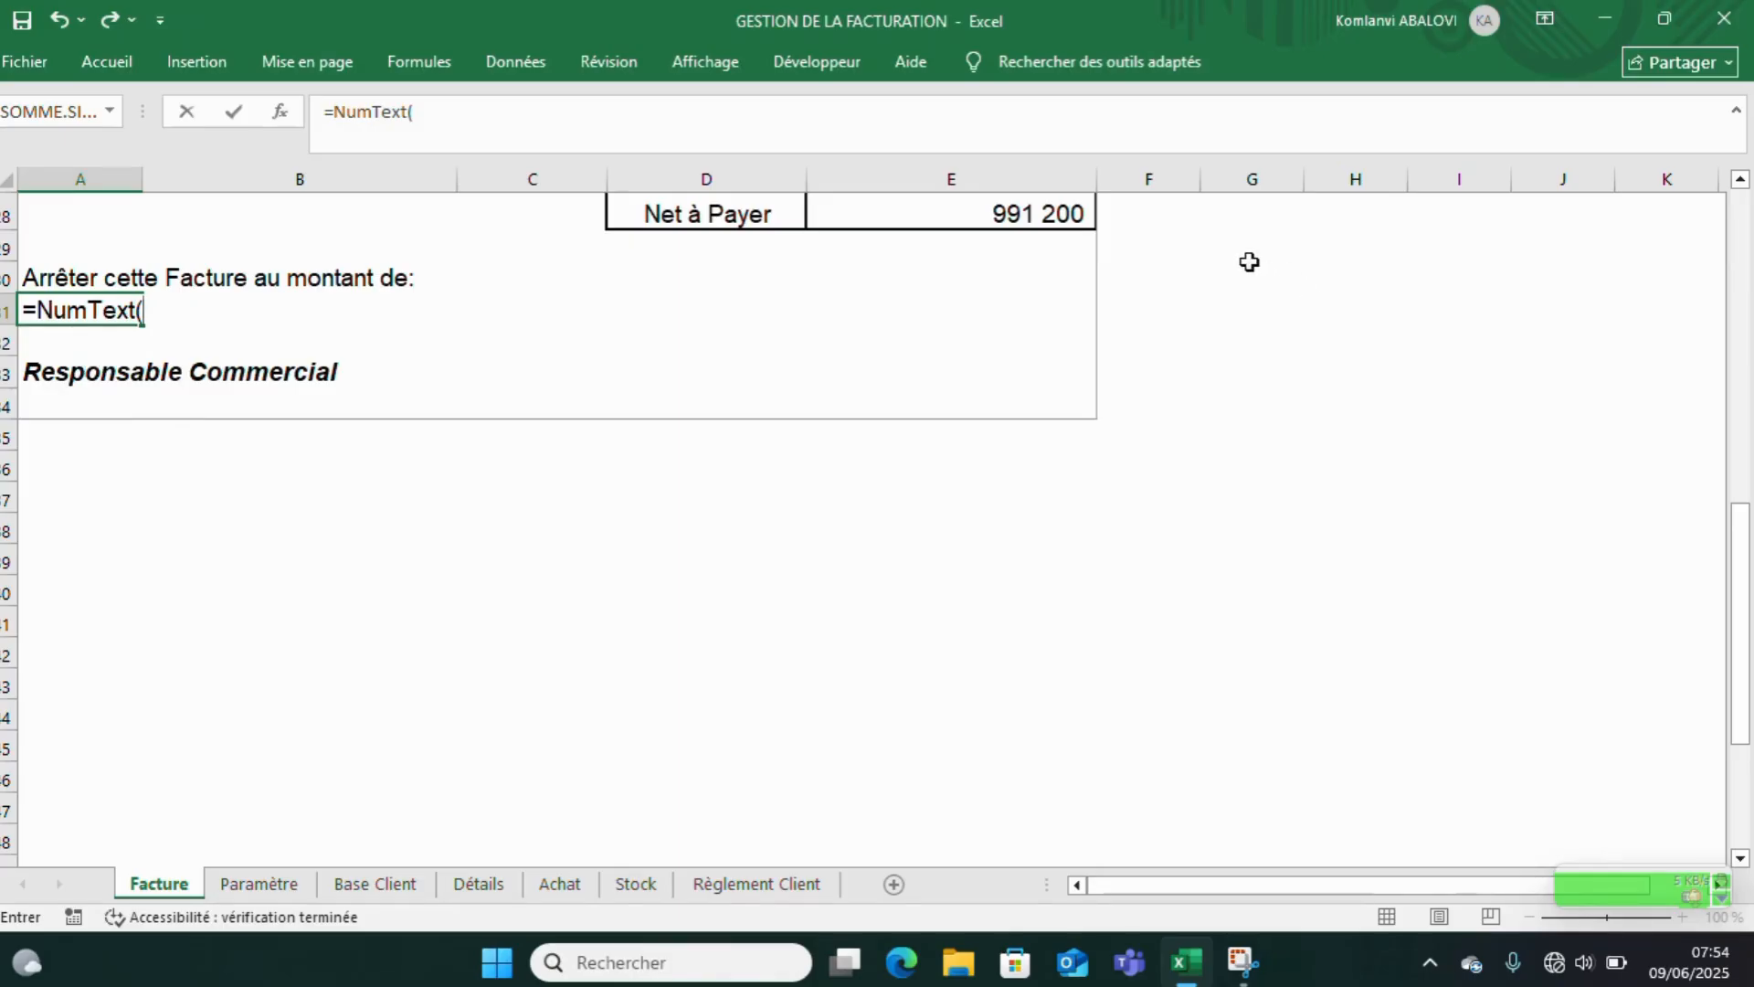
left_click(1048, 215)
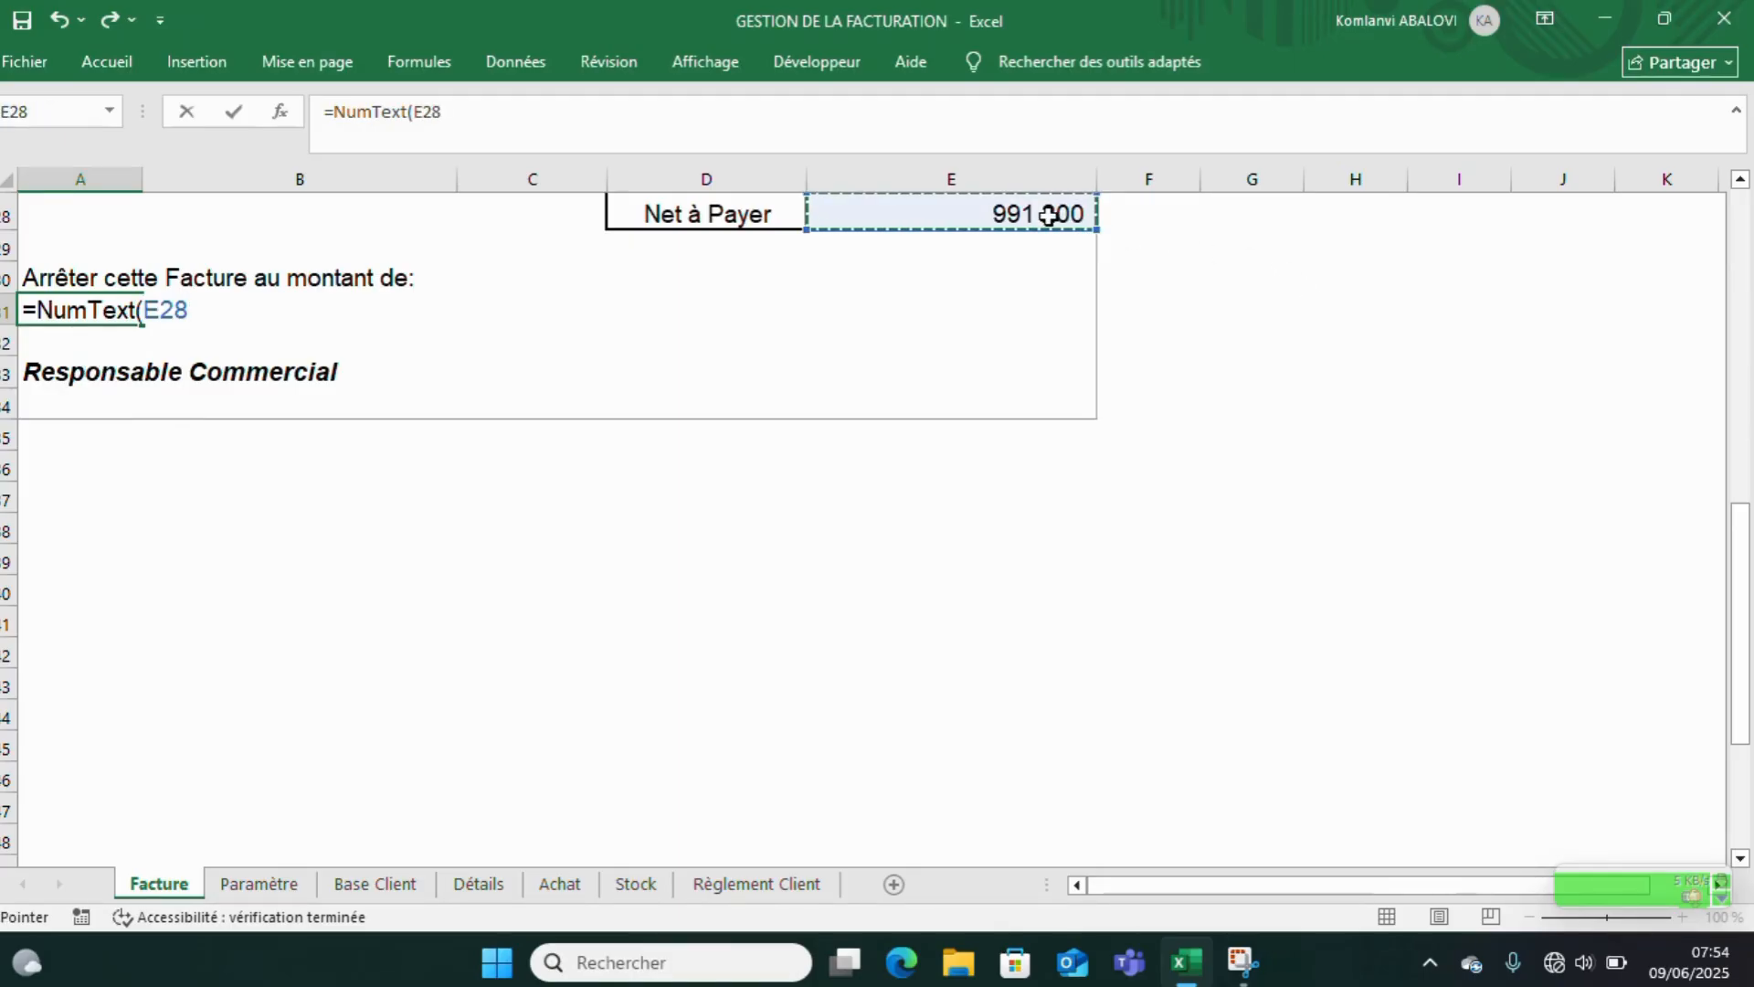
type(")")
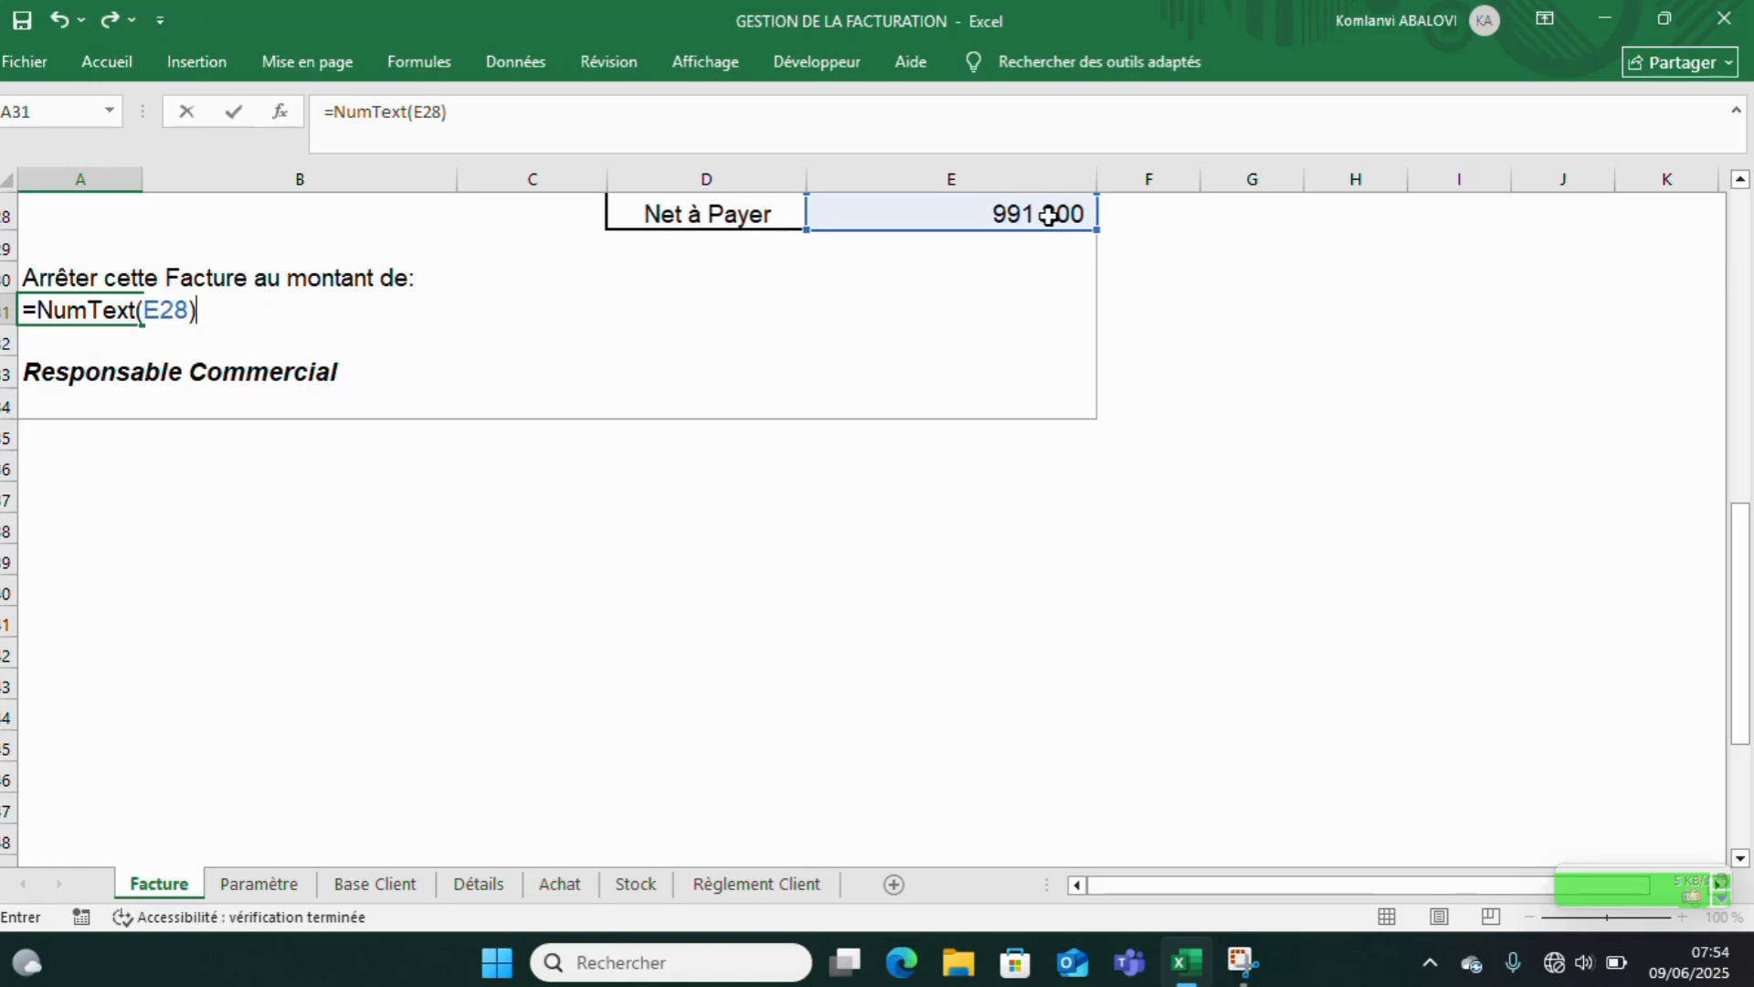
type("&\" F CFA")
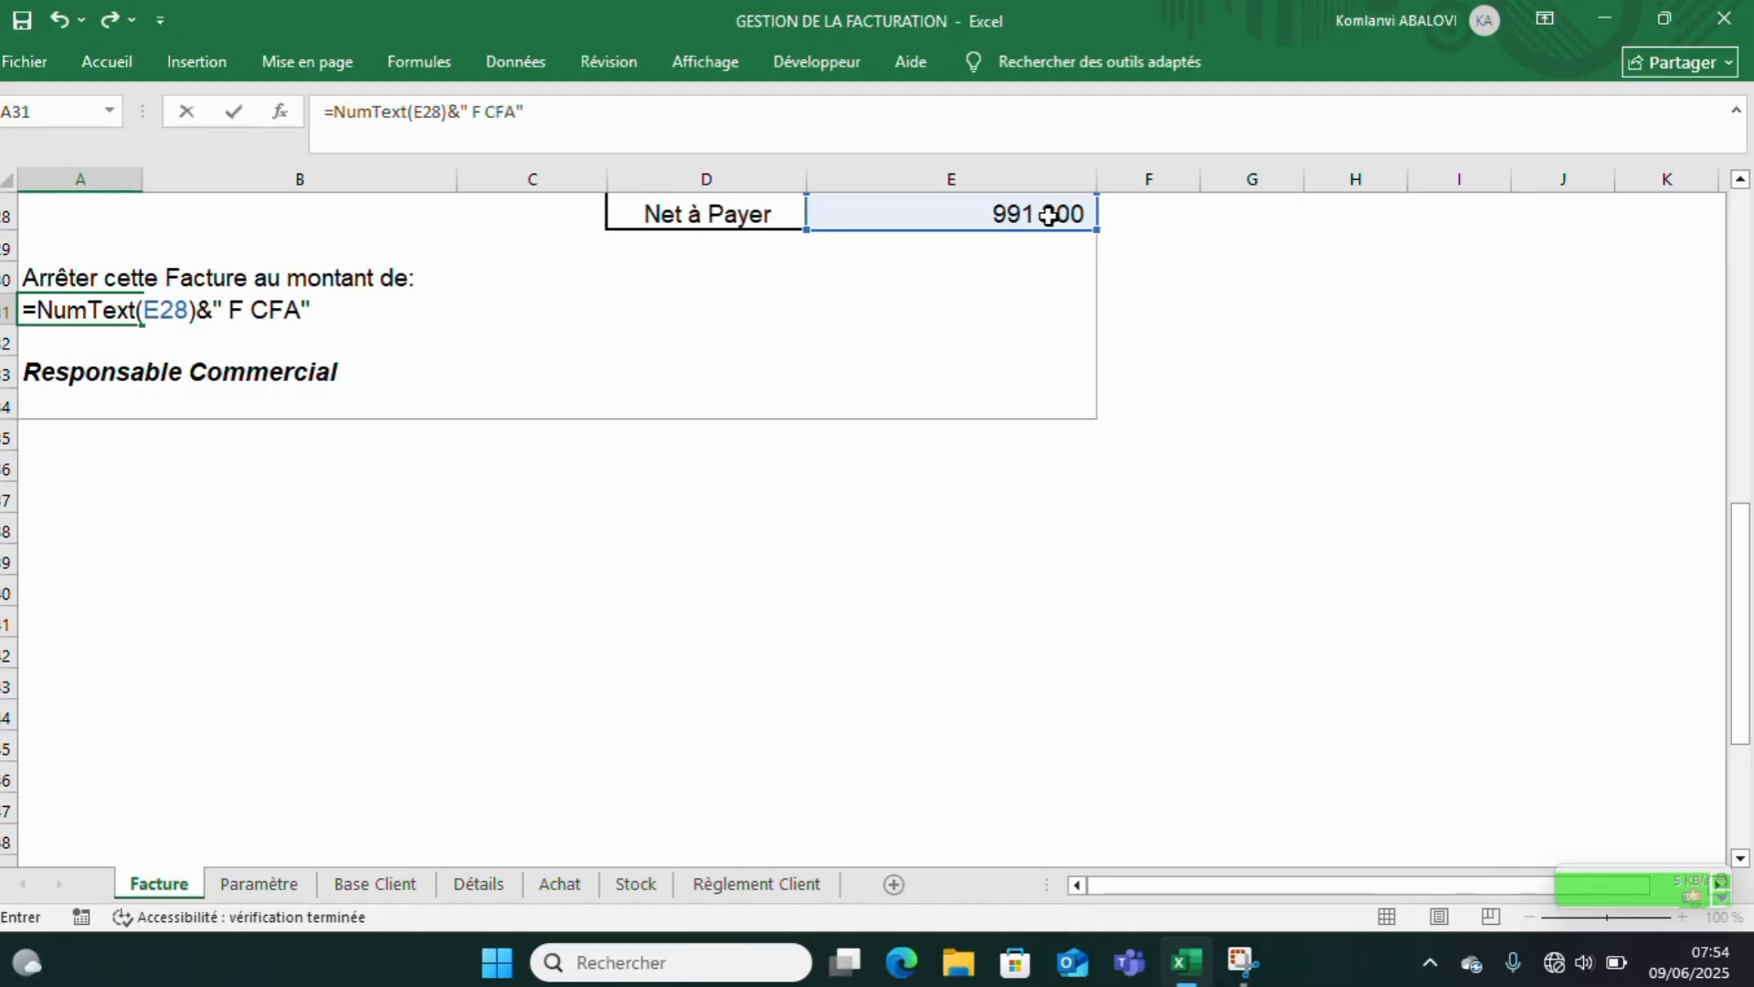
key("Return")
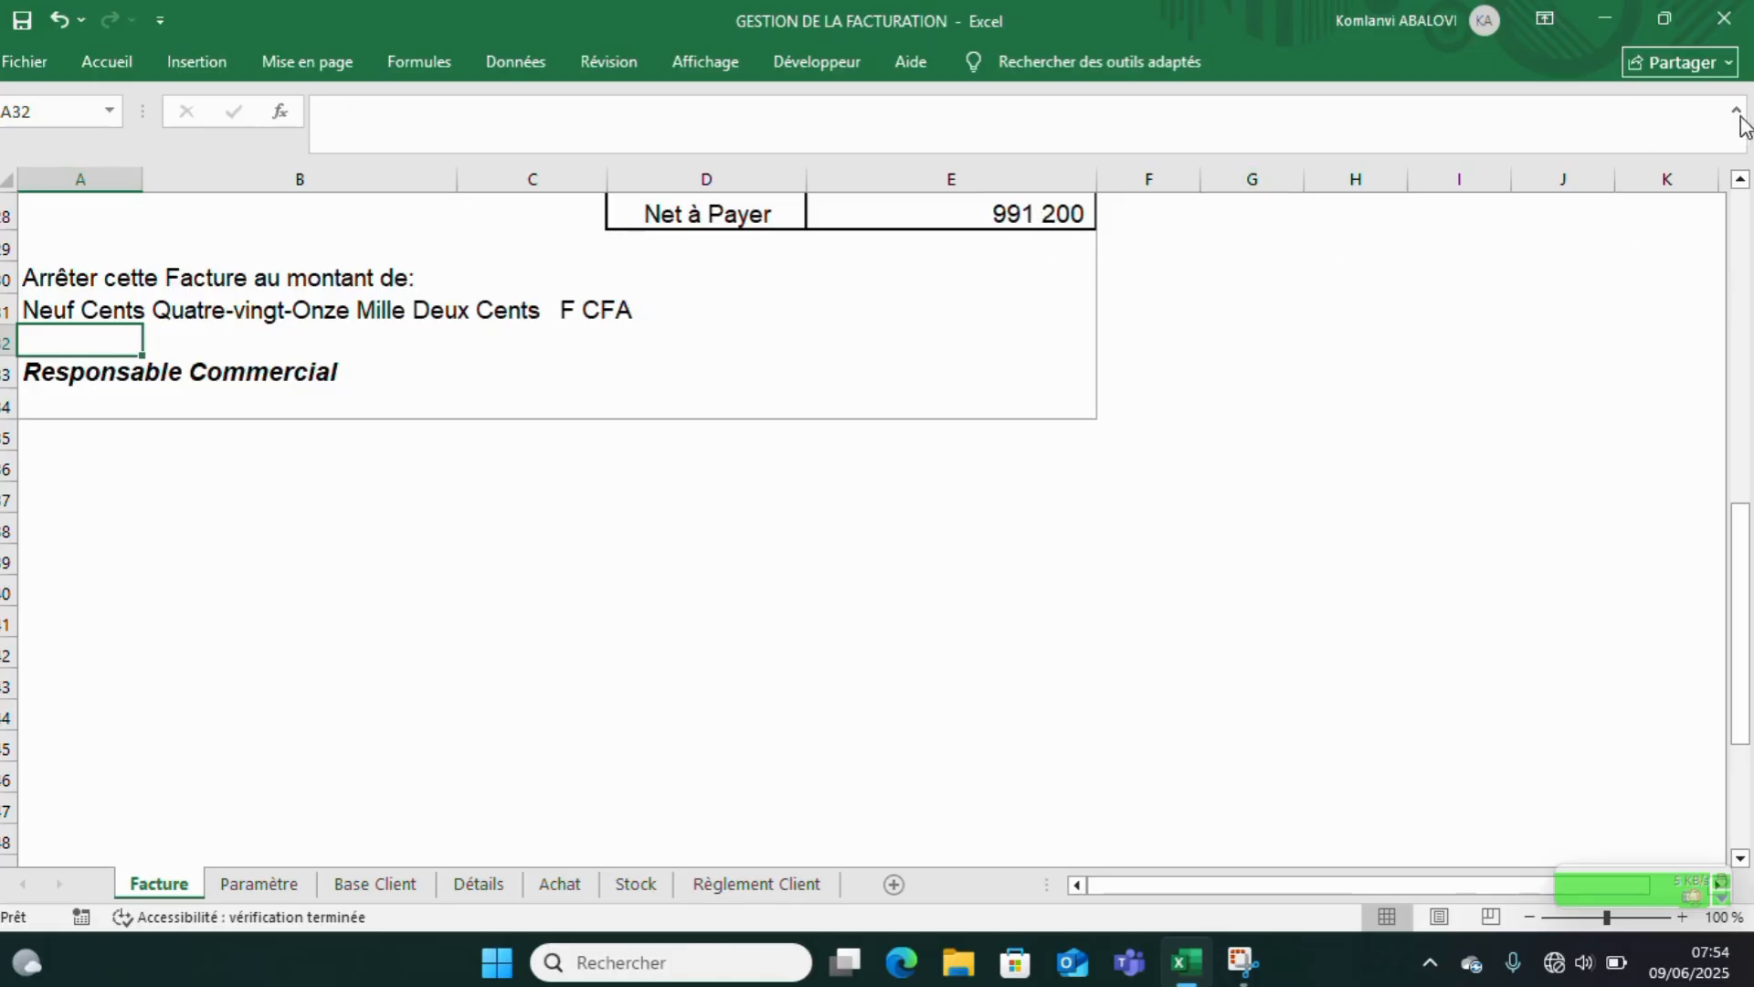
- Review the invoice from the amount in words up to the invoice number in B12, and open the Base Client sheet
scroll(822, 298, "down", 1)
scroll(807, 286, "up", 4)
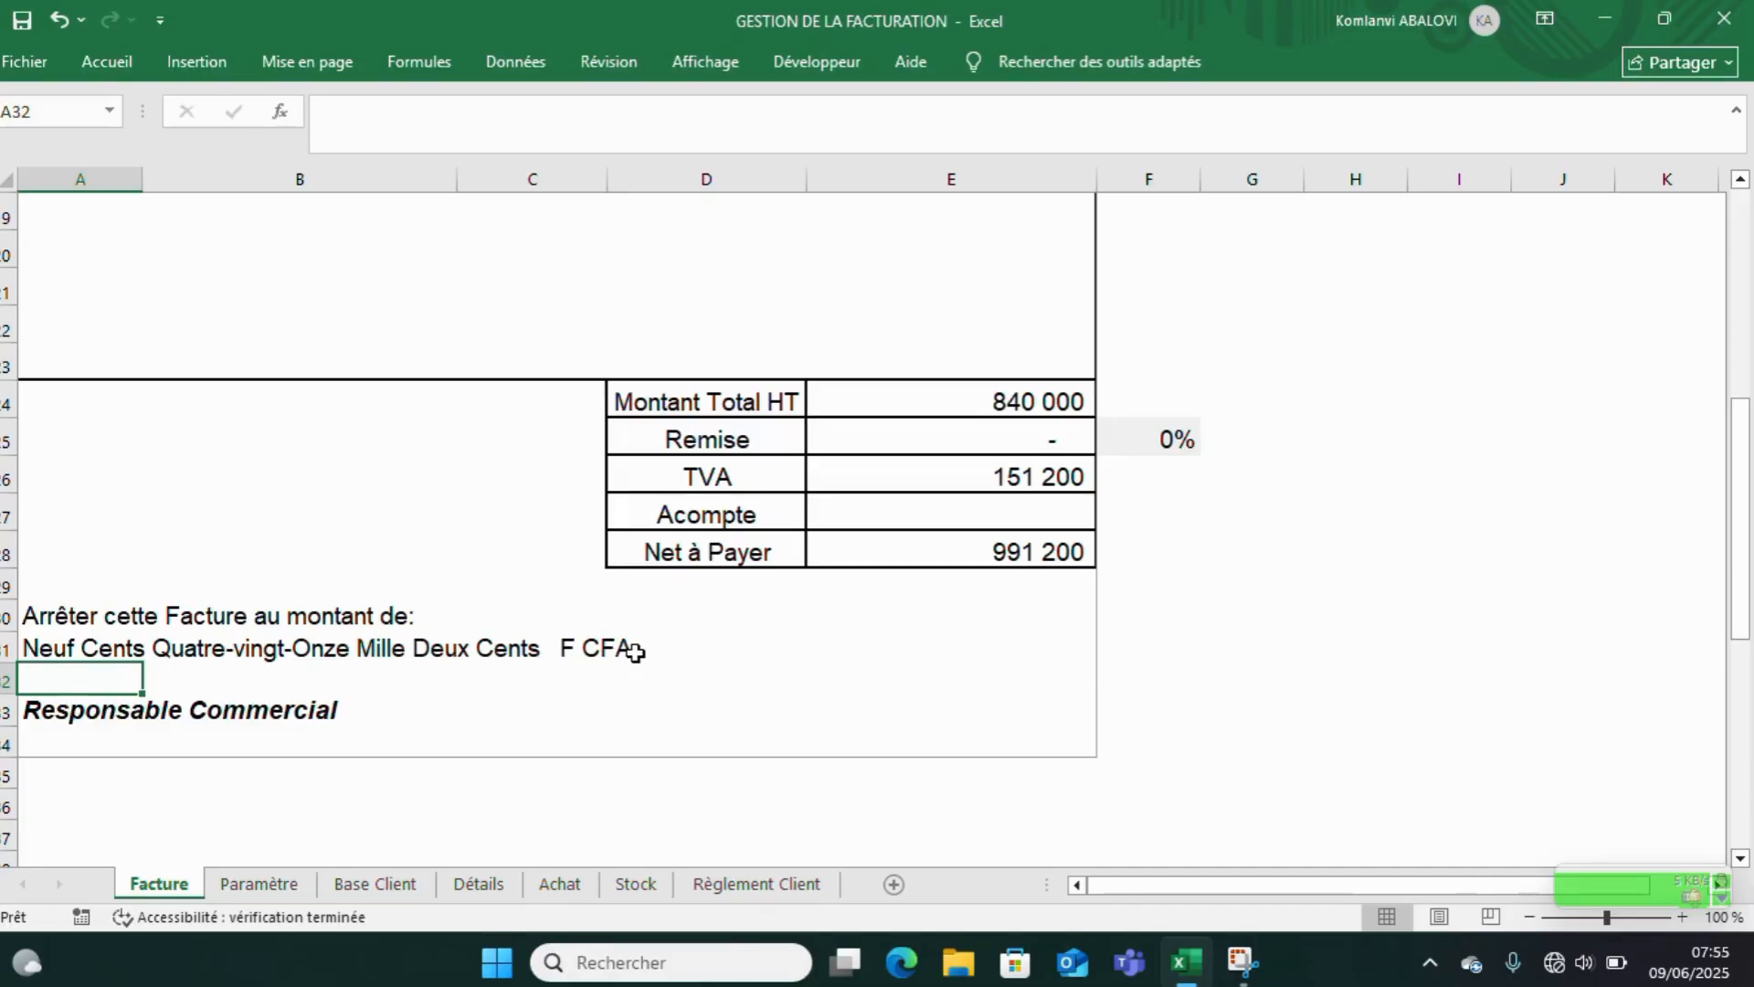
scroll(637, 651, "up", 3)
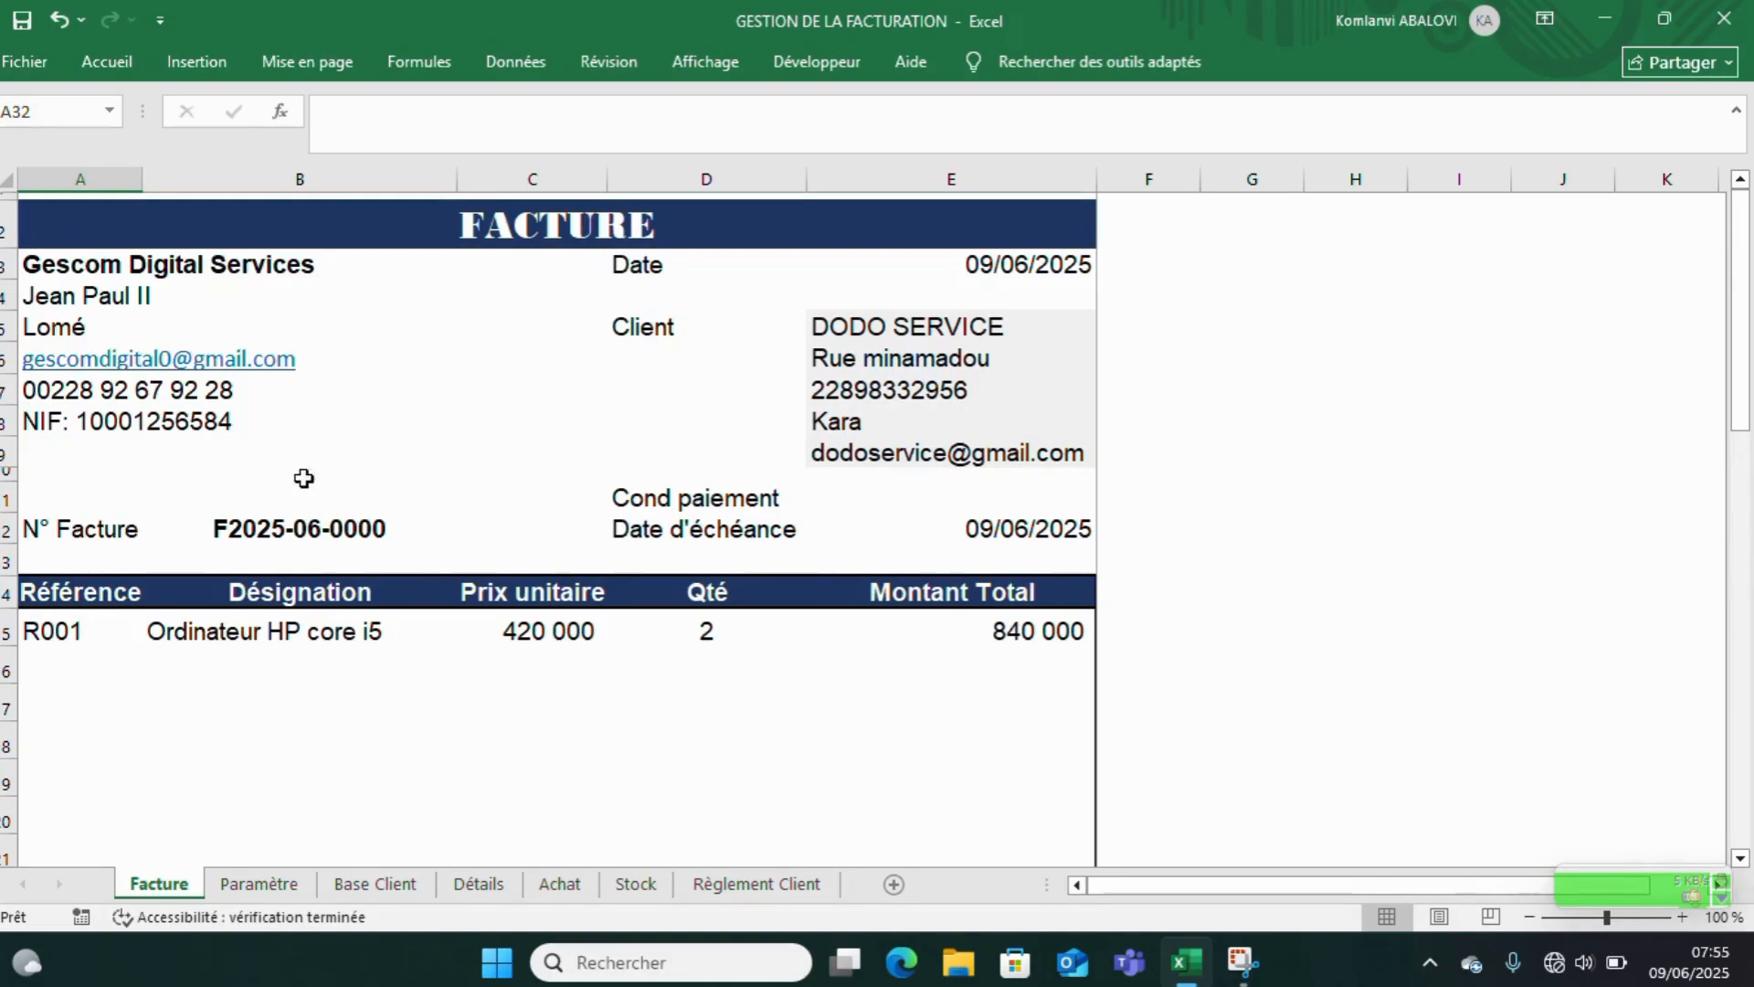
left_click(299, 533)
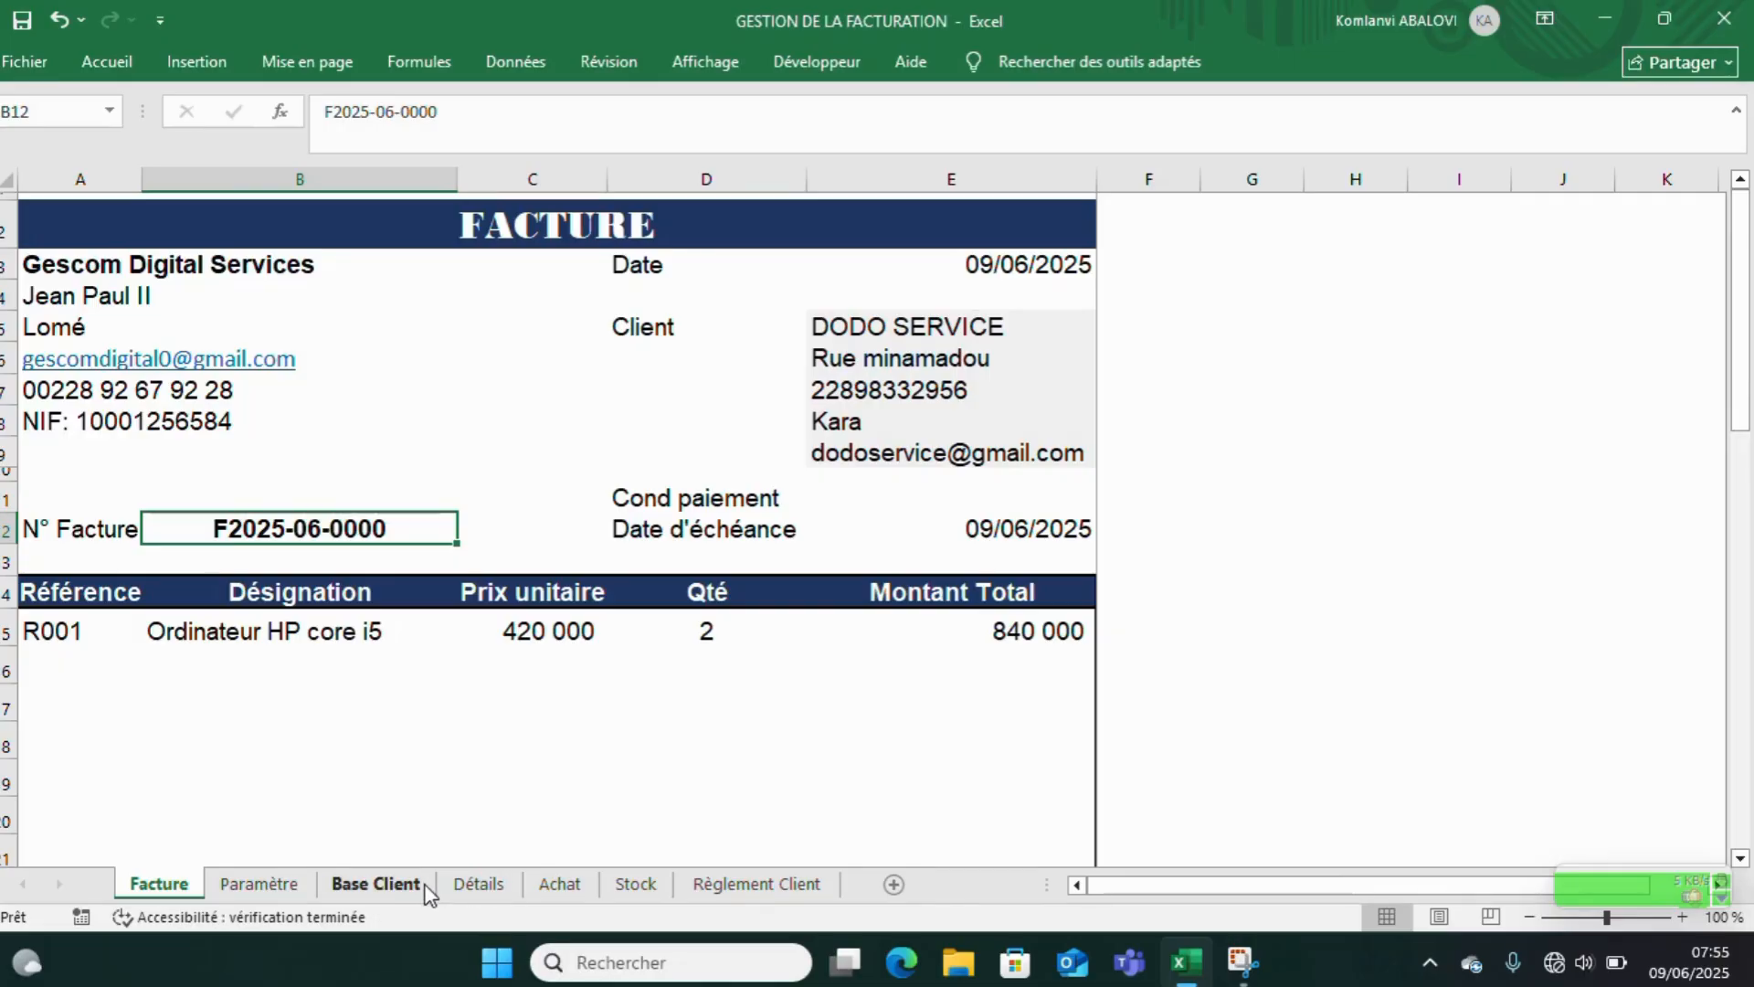
scroll(296, 748, "down", 1)
scroll(309, 697, "up", 1)
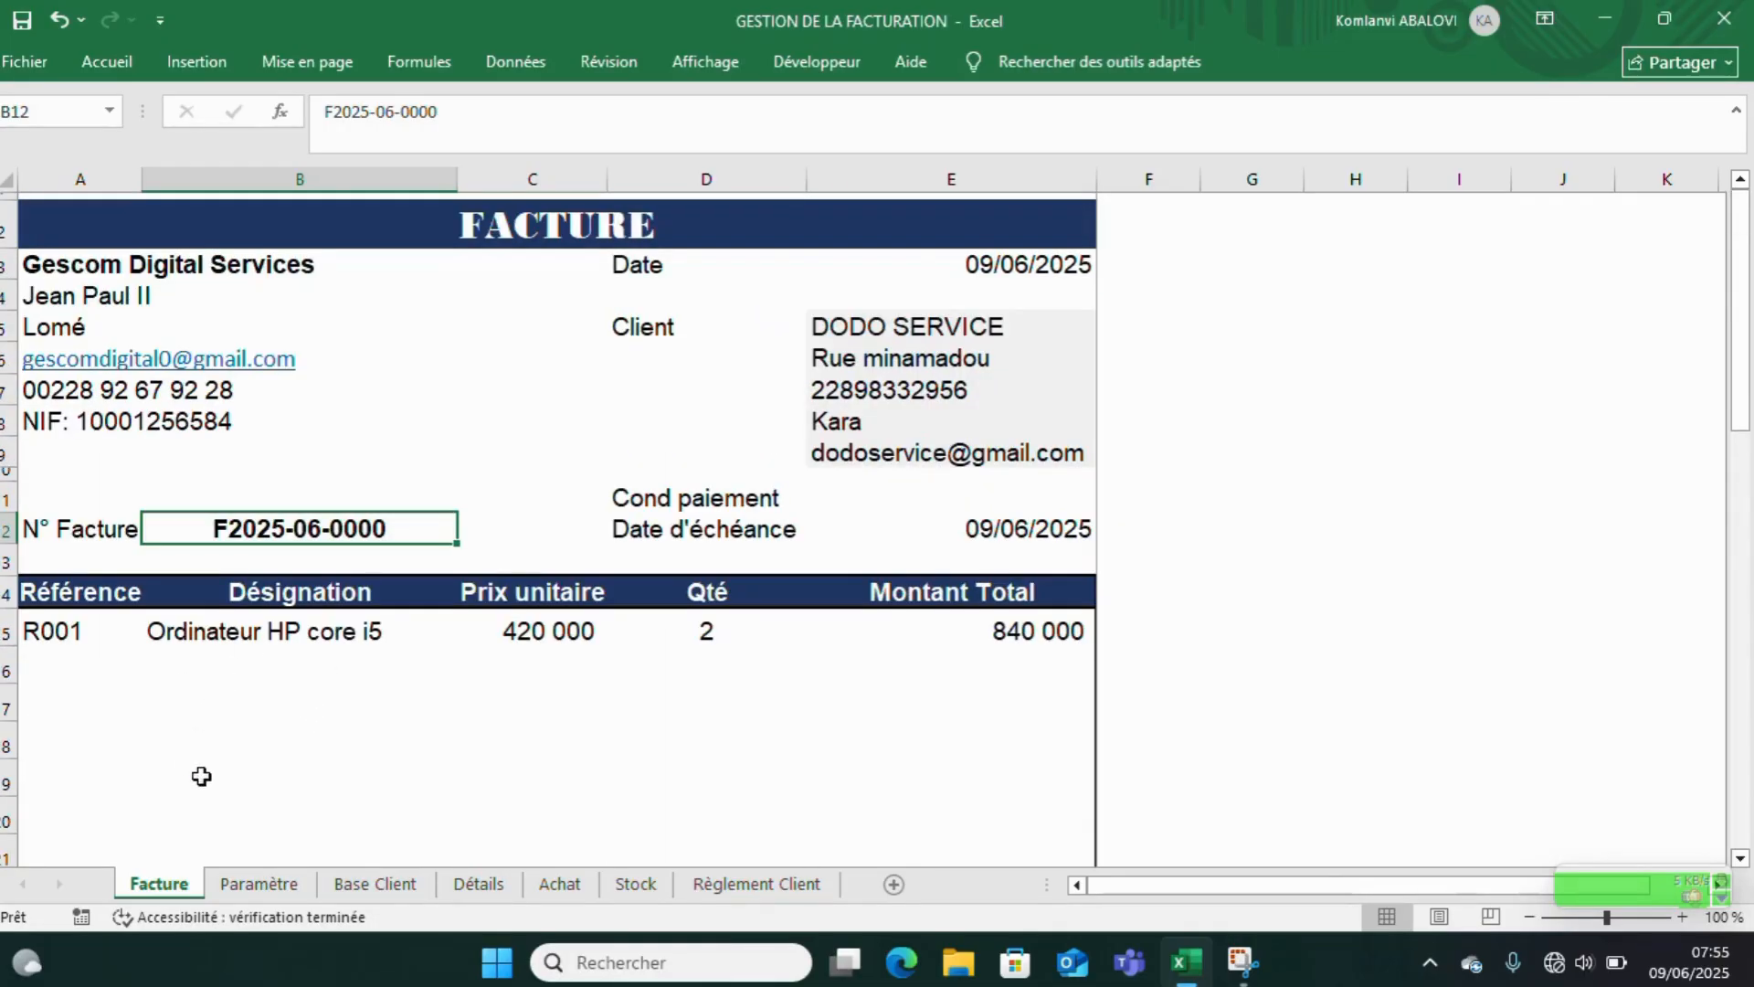
left_click(373, 886)
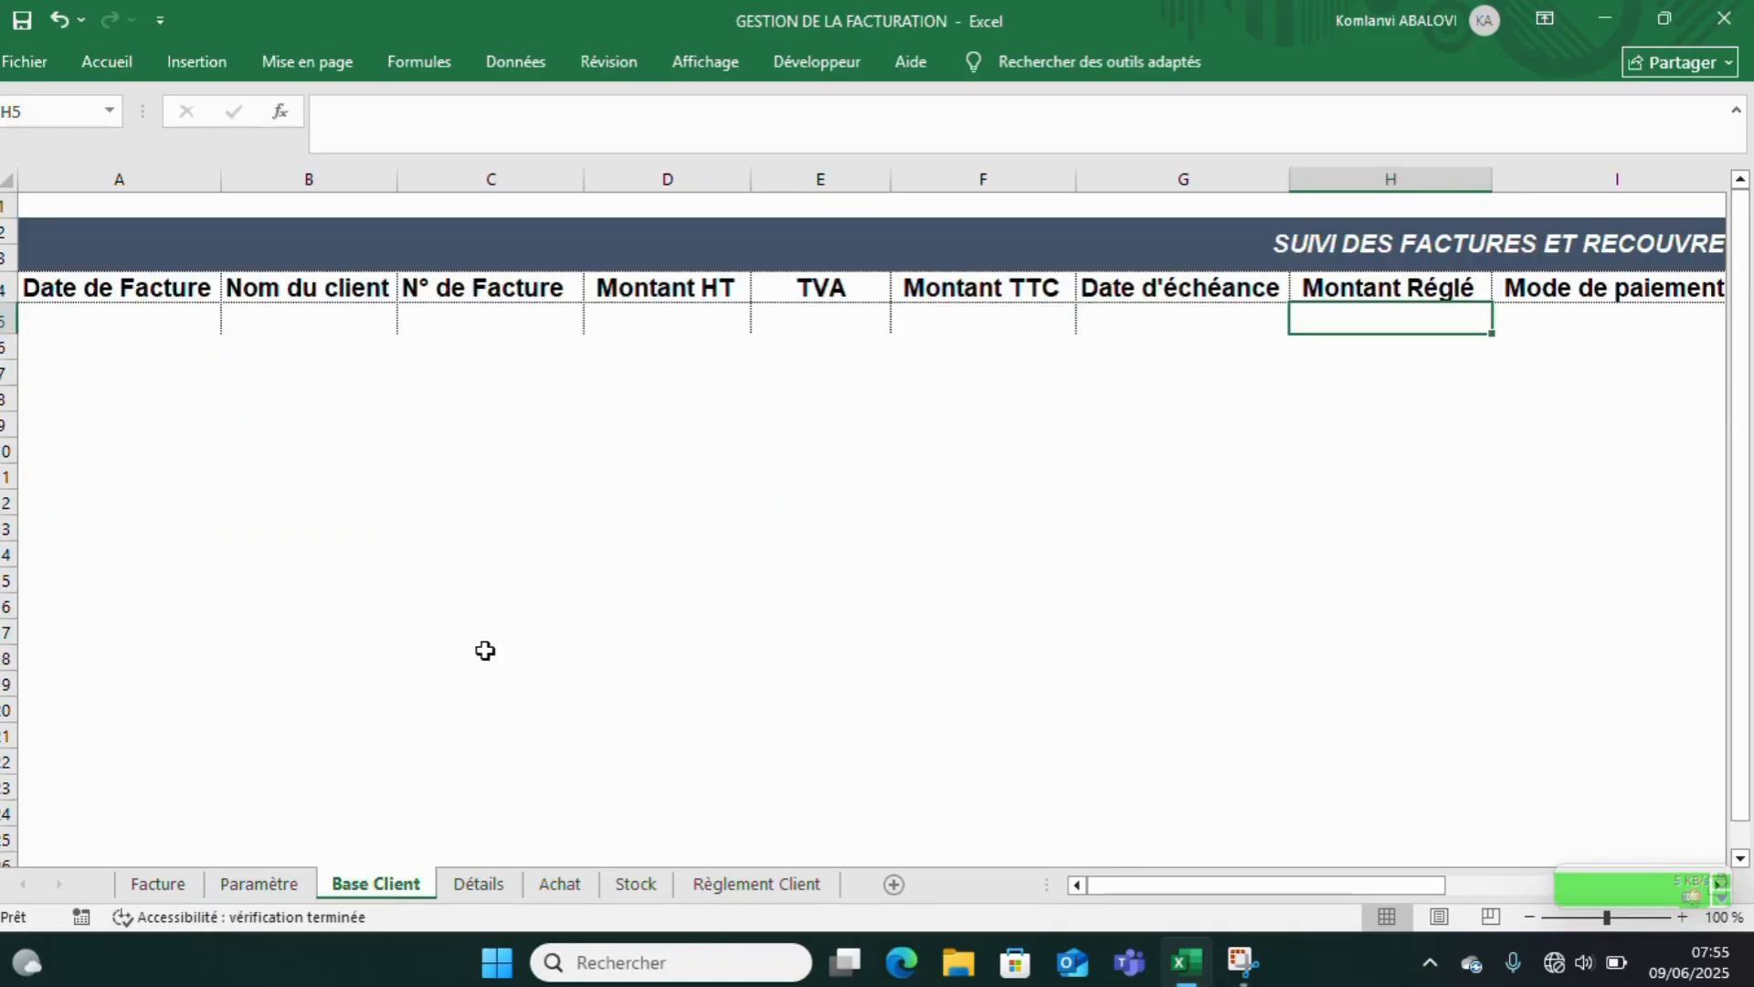
- Review the Facture, Base Client, Détails, Achat, Stock and Règlement Client sheets, and the Base Client columns from Date d'échéance to Mode de paiement
left_click(170, 885)
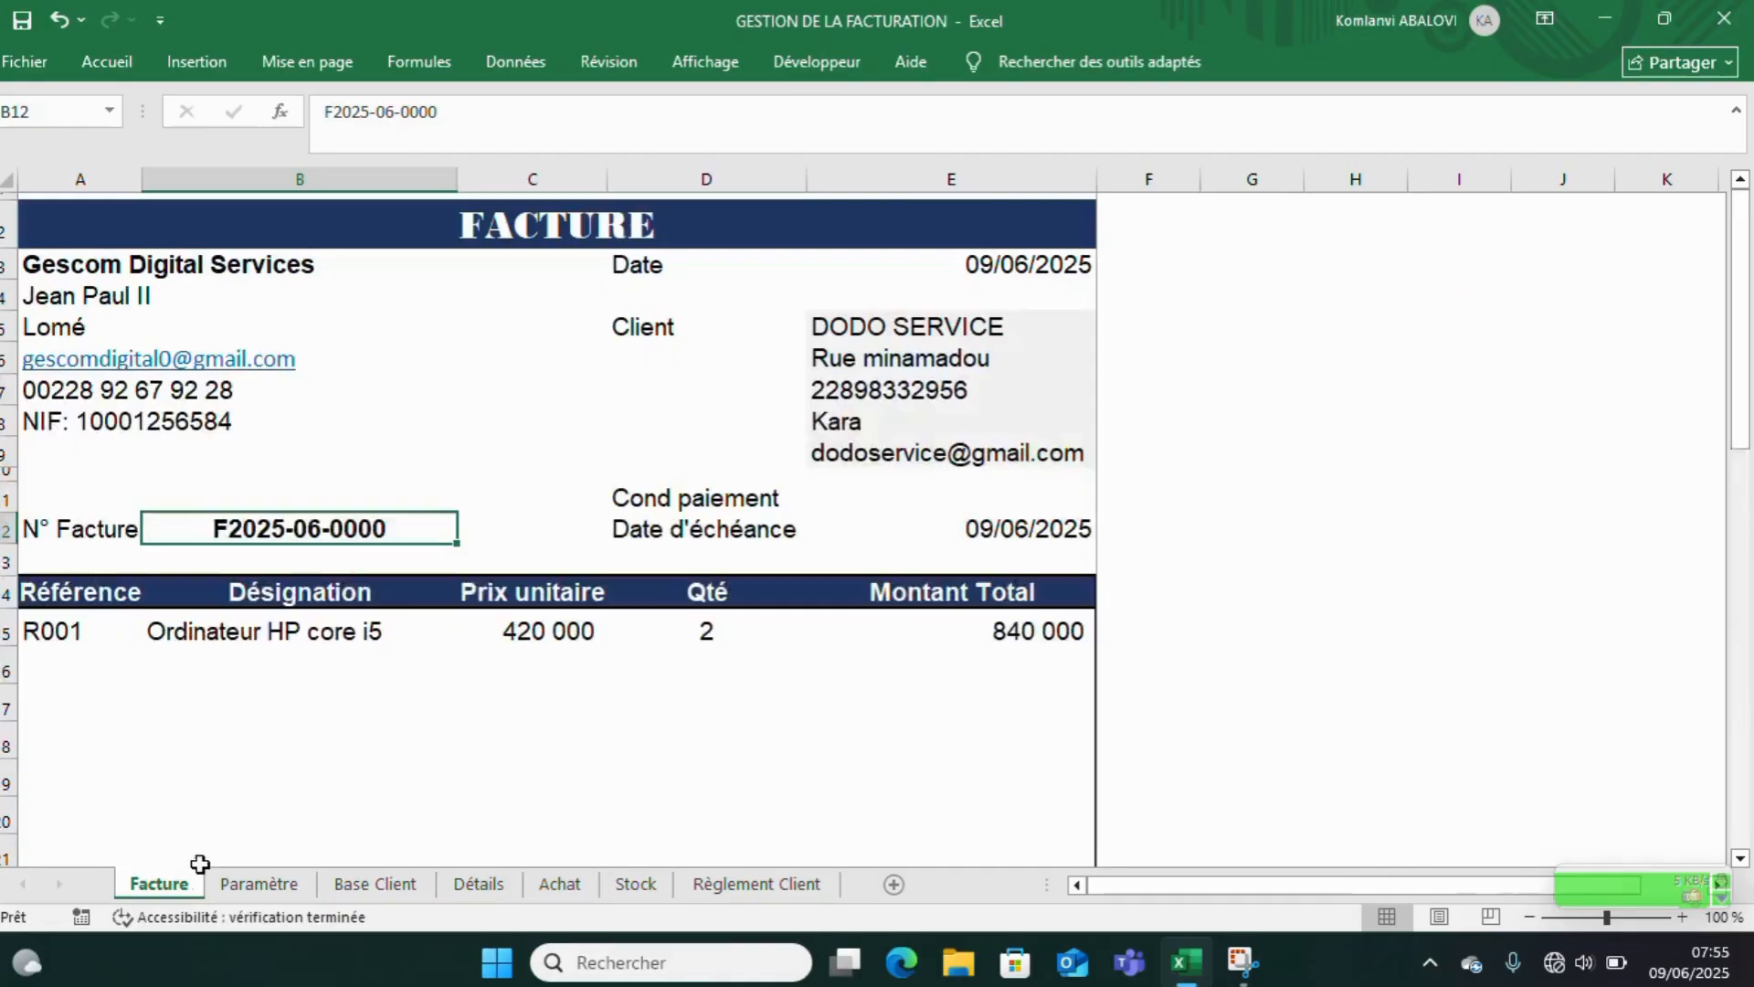
left_click(1170, 357)
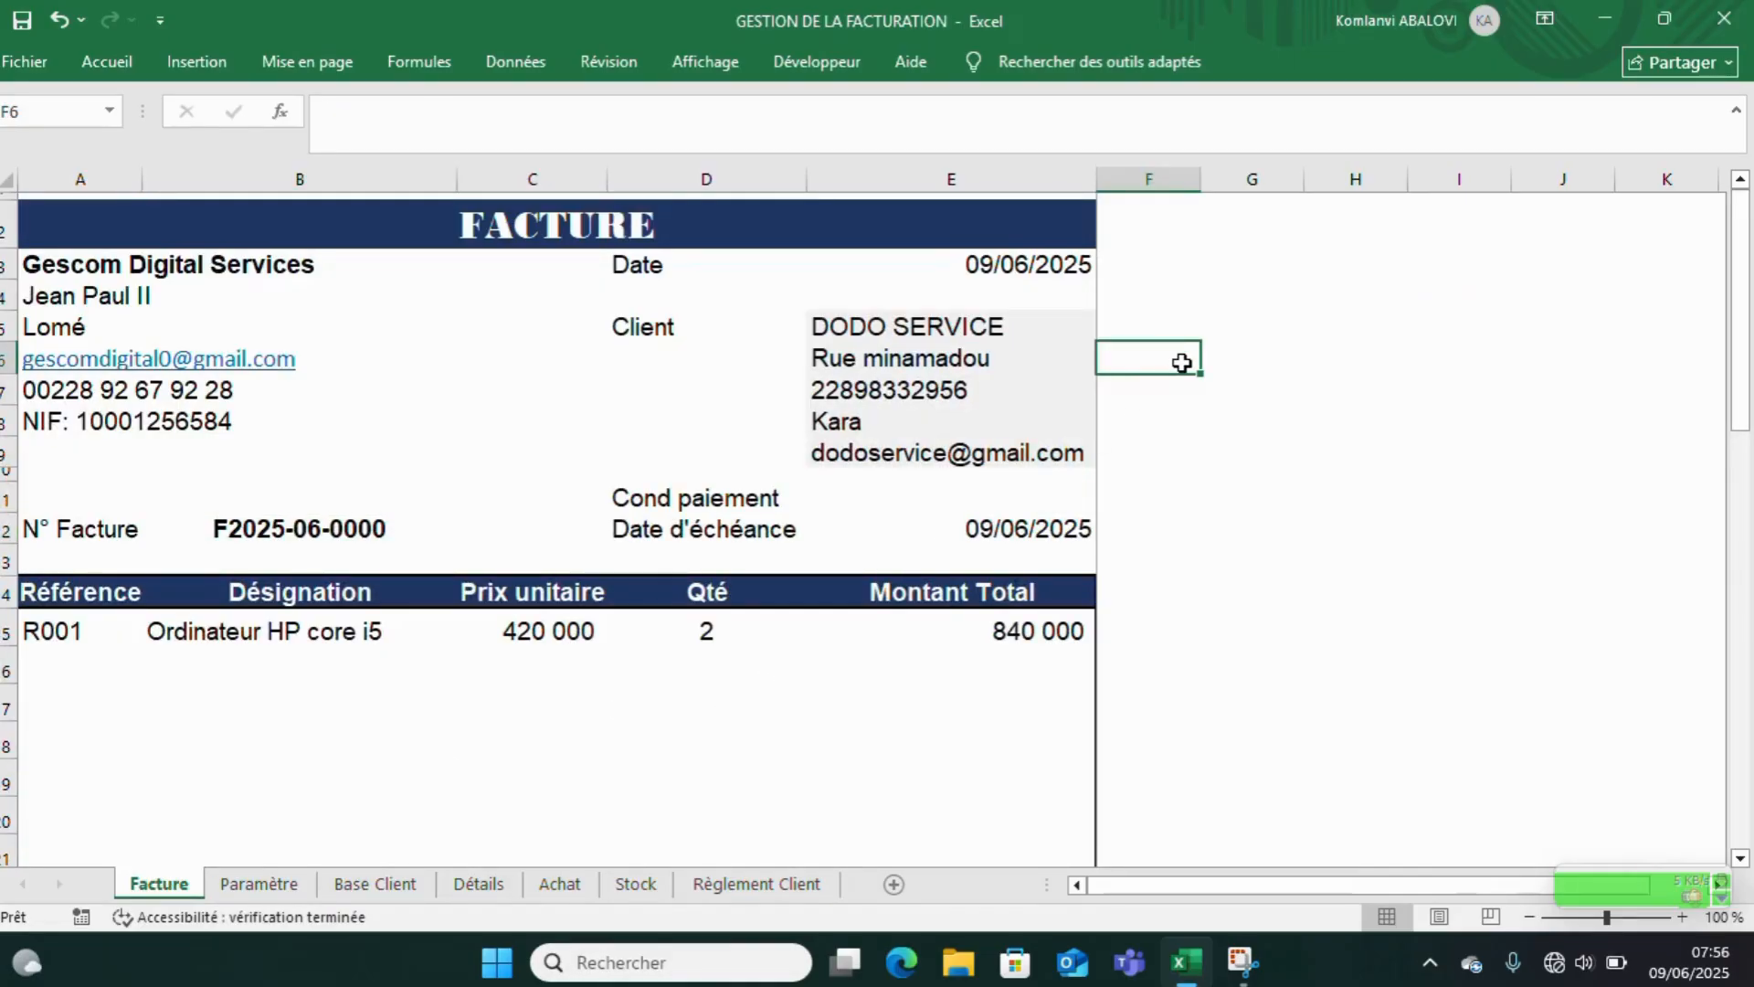
left_click(374, 883)
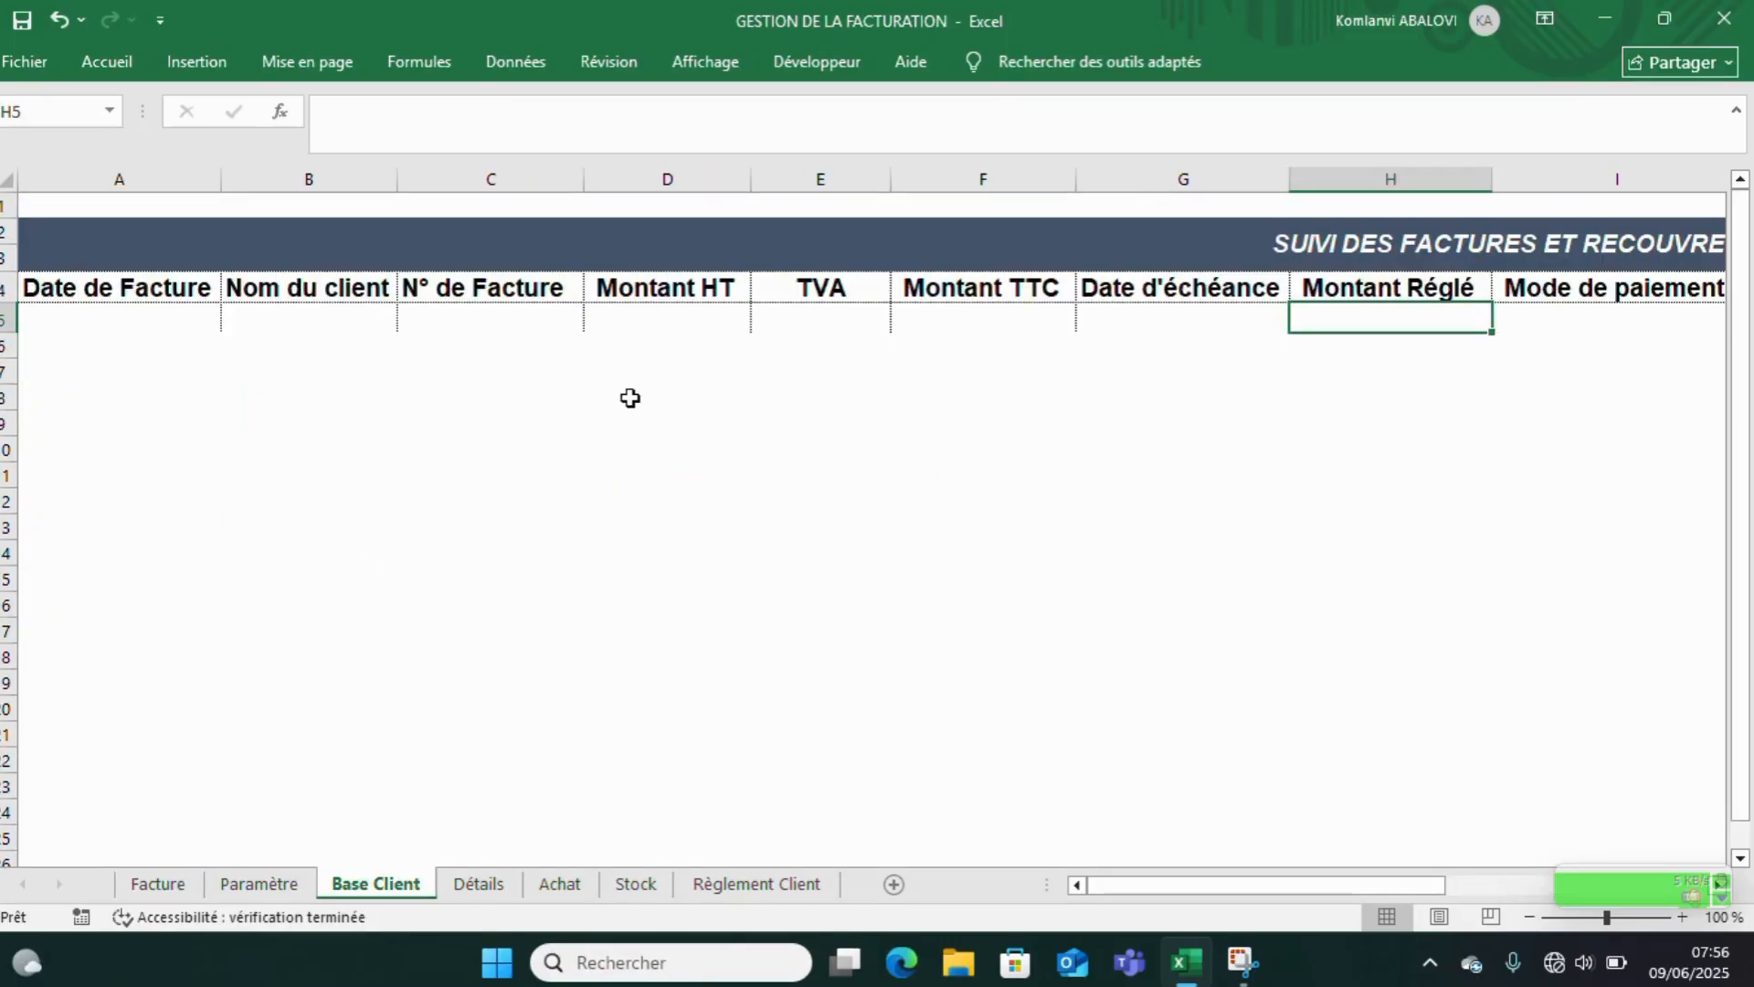
left_click(479, 887)
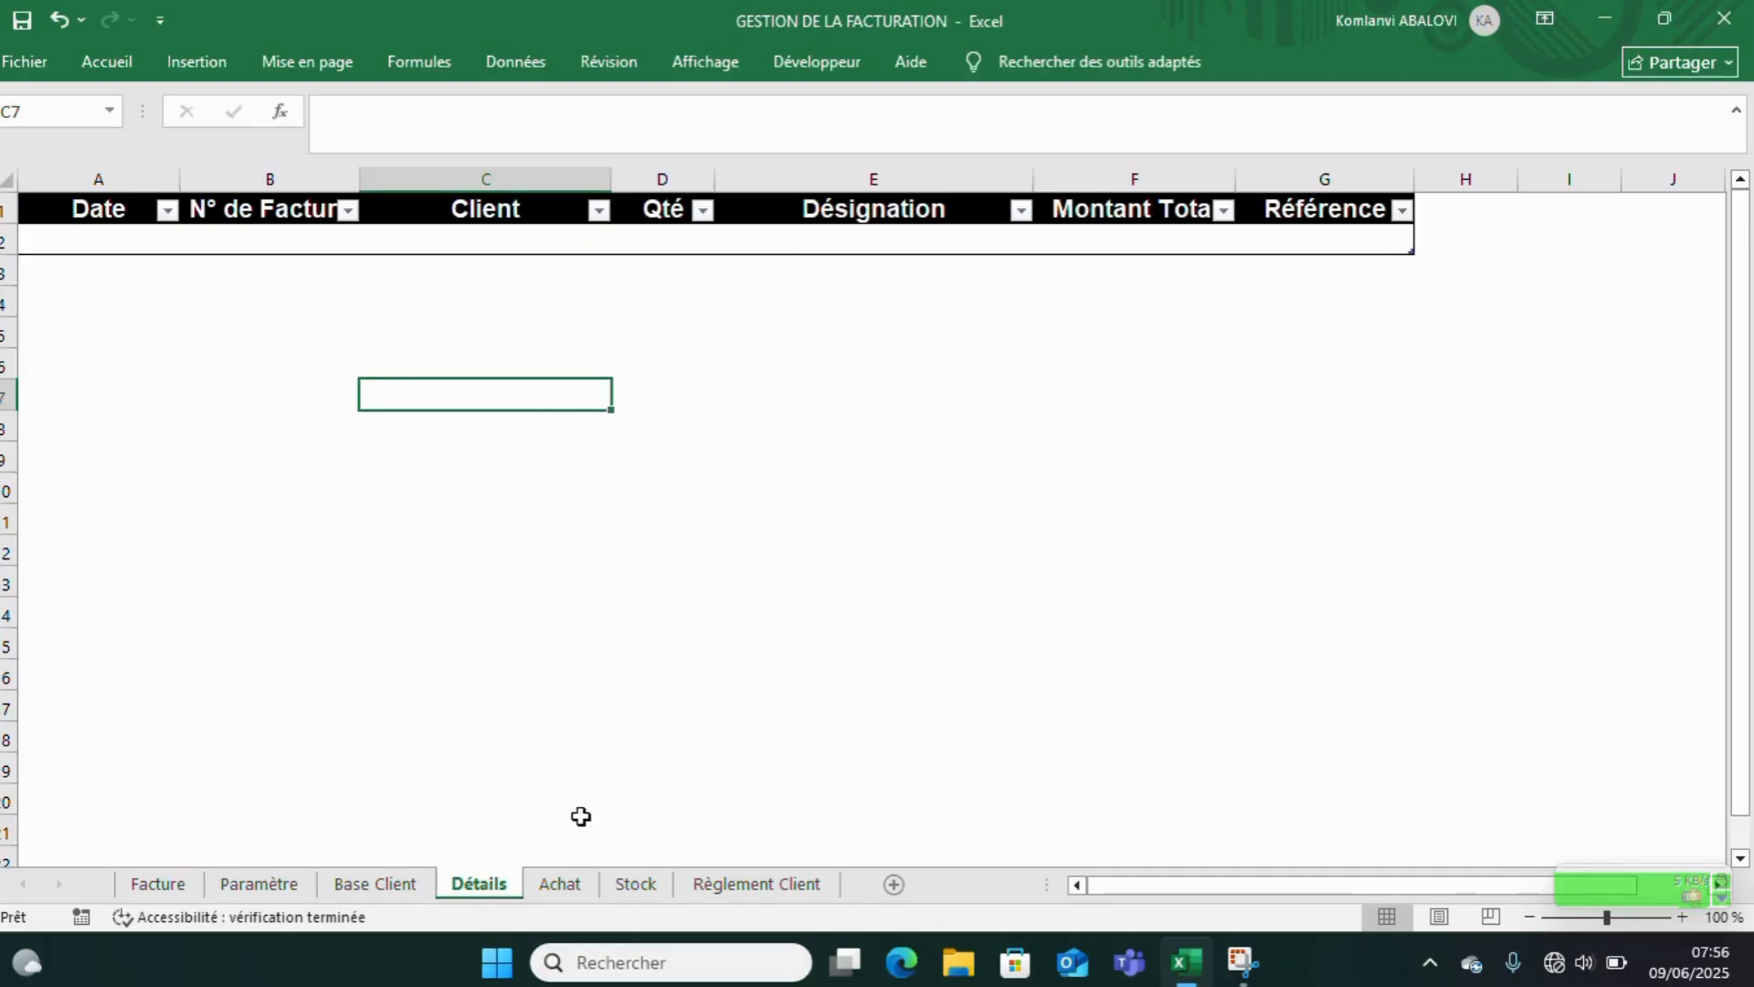
left_click(565, 884)
left_click(644, 884)
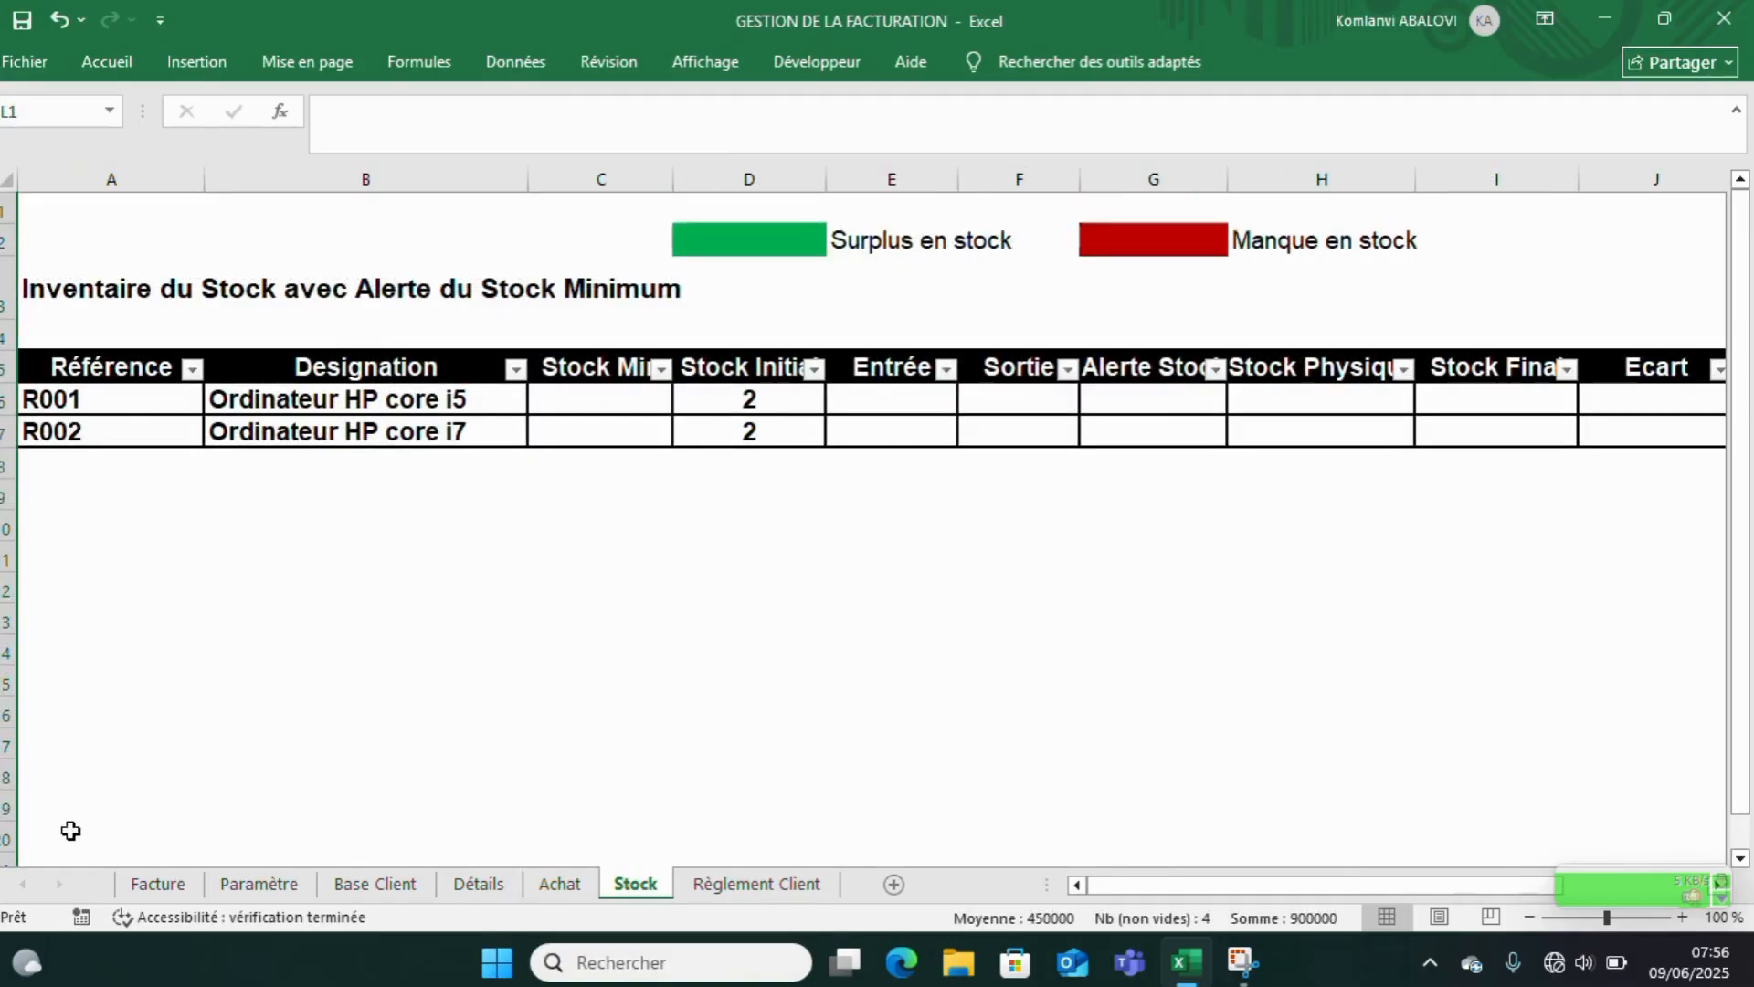
left_click(733, 883)
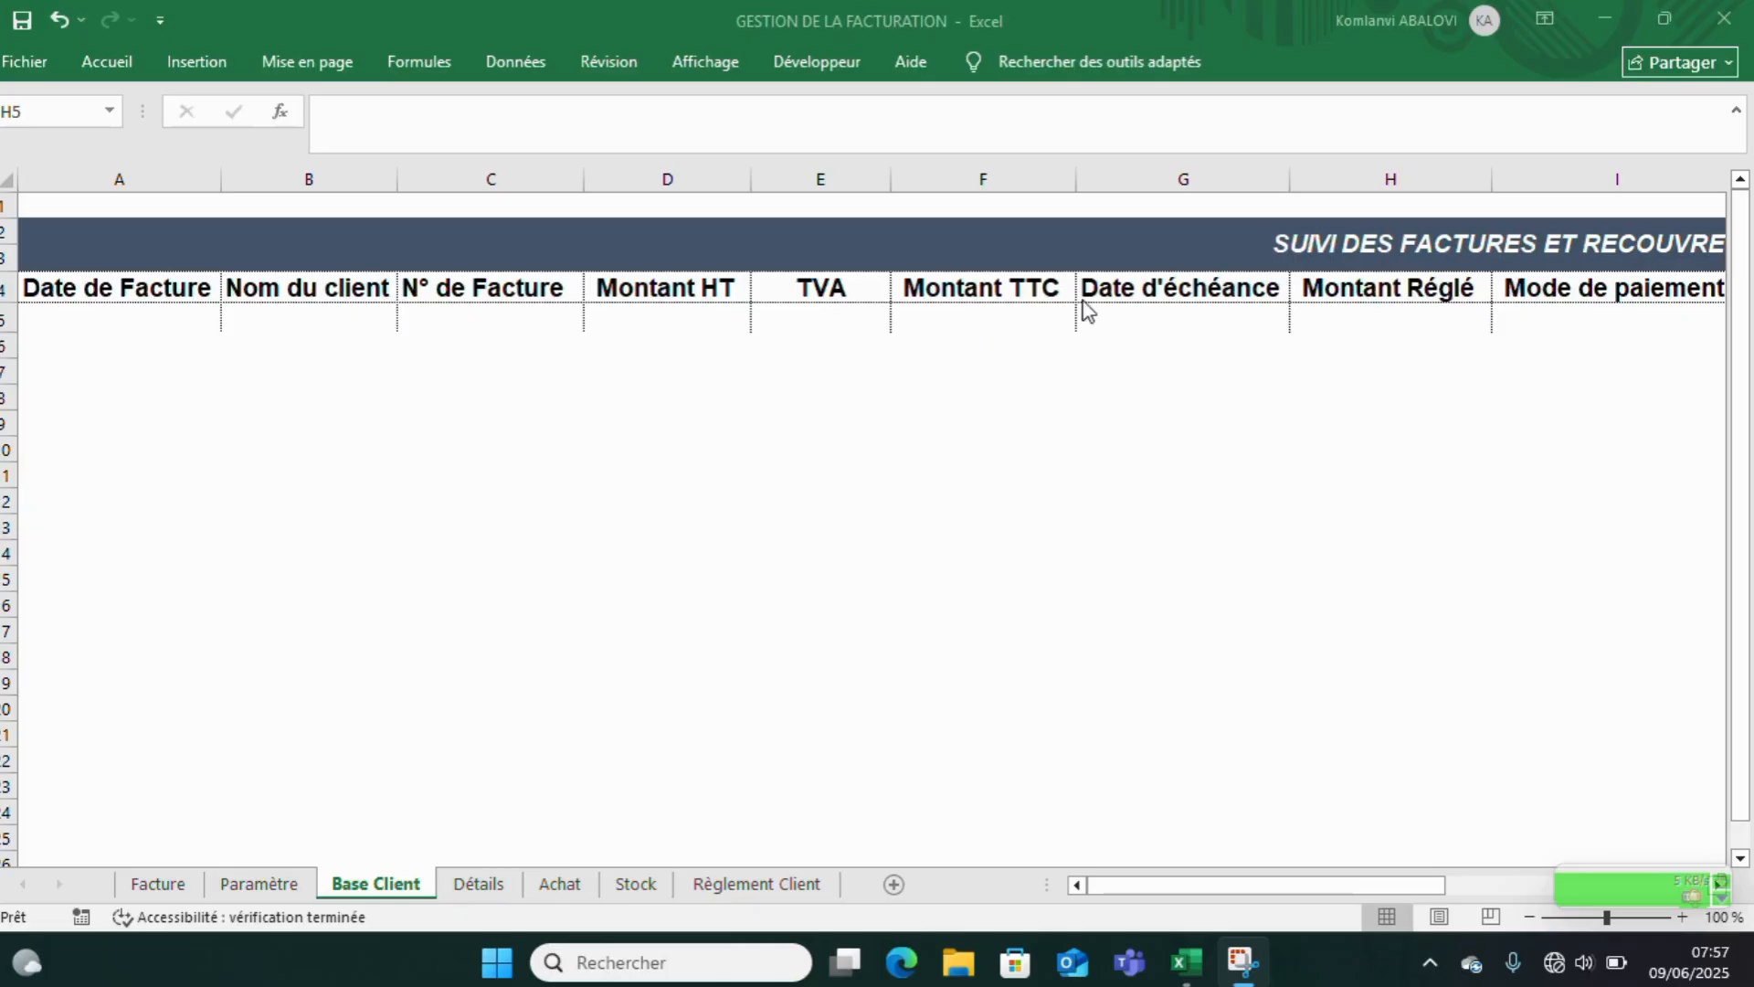
left_click(1160, 310)
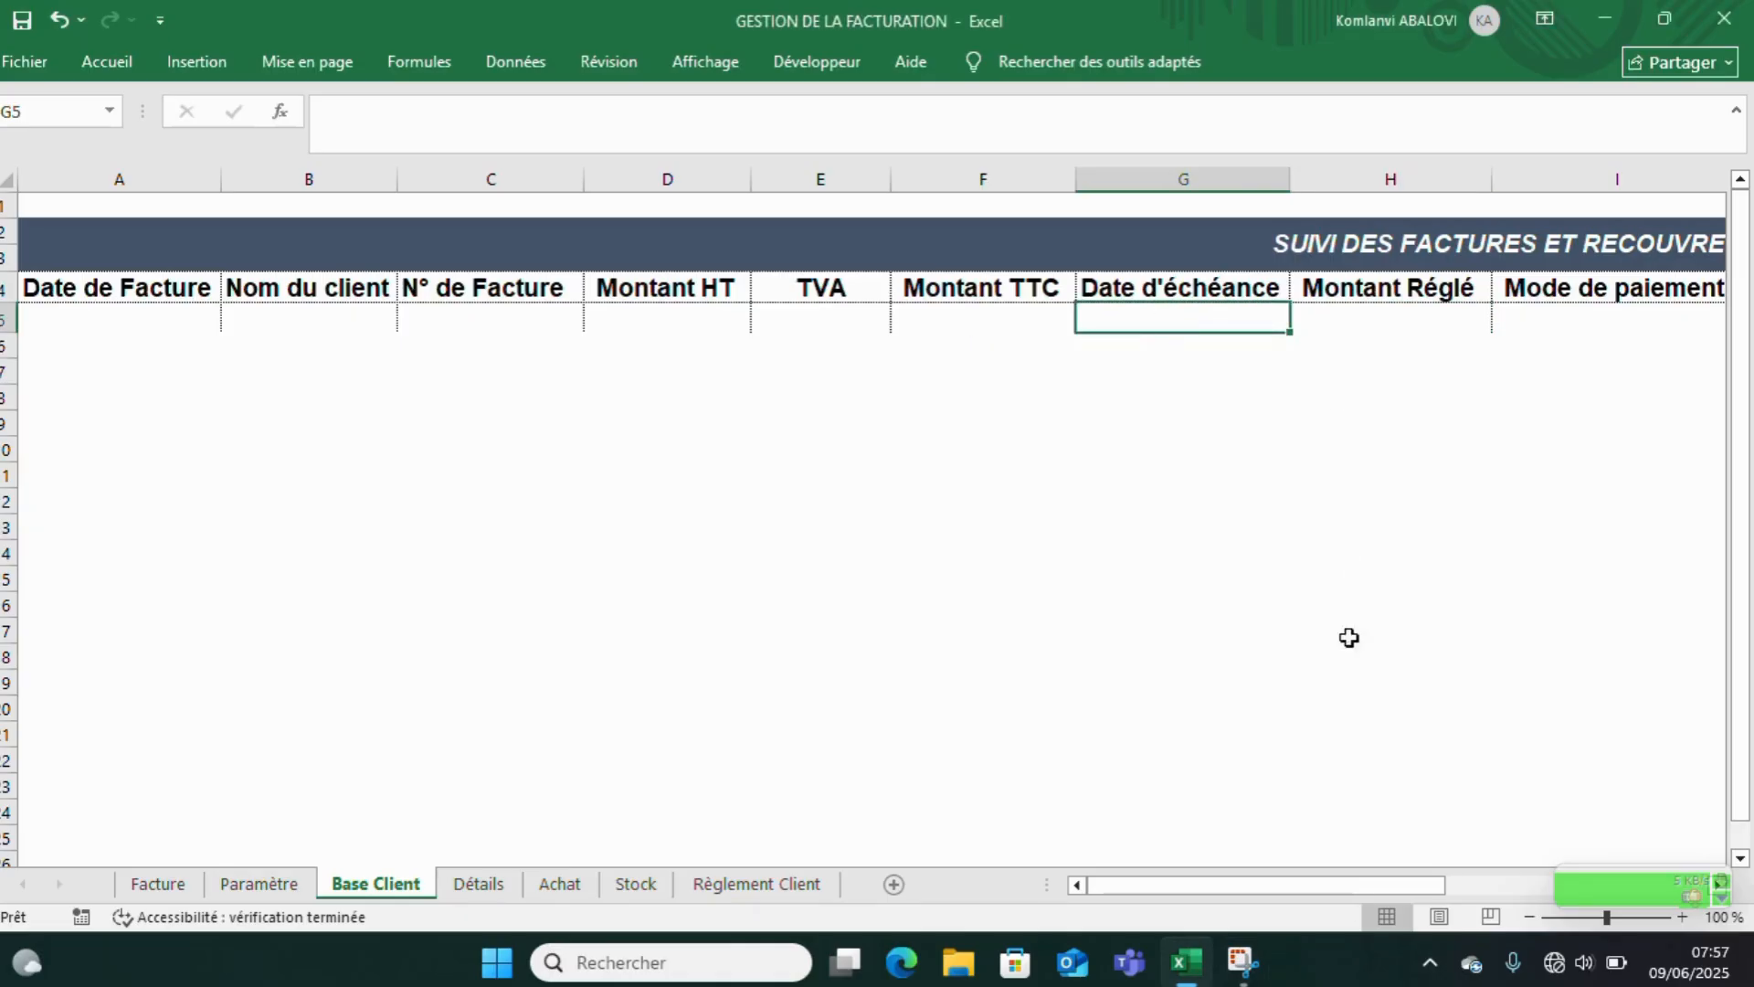
left_click_drag(1280, 888, 1303, 897)
left_click(1407, 326)
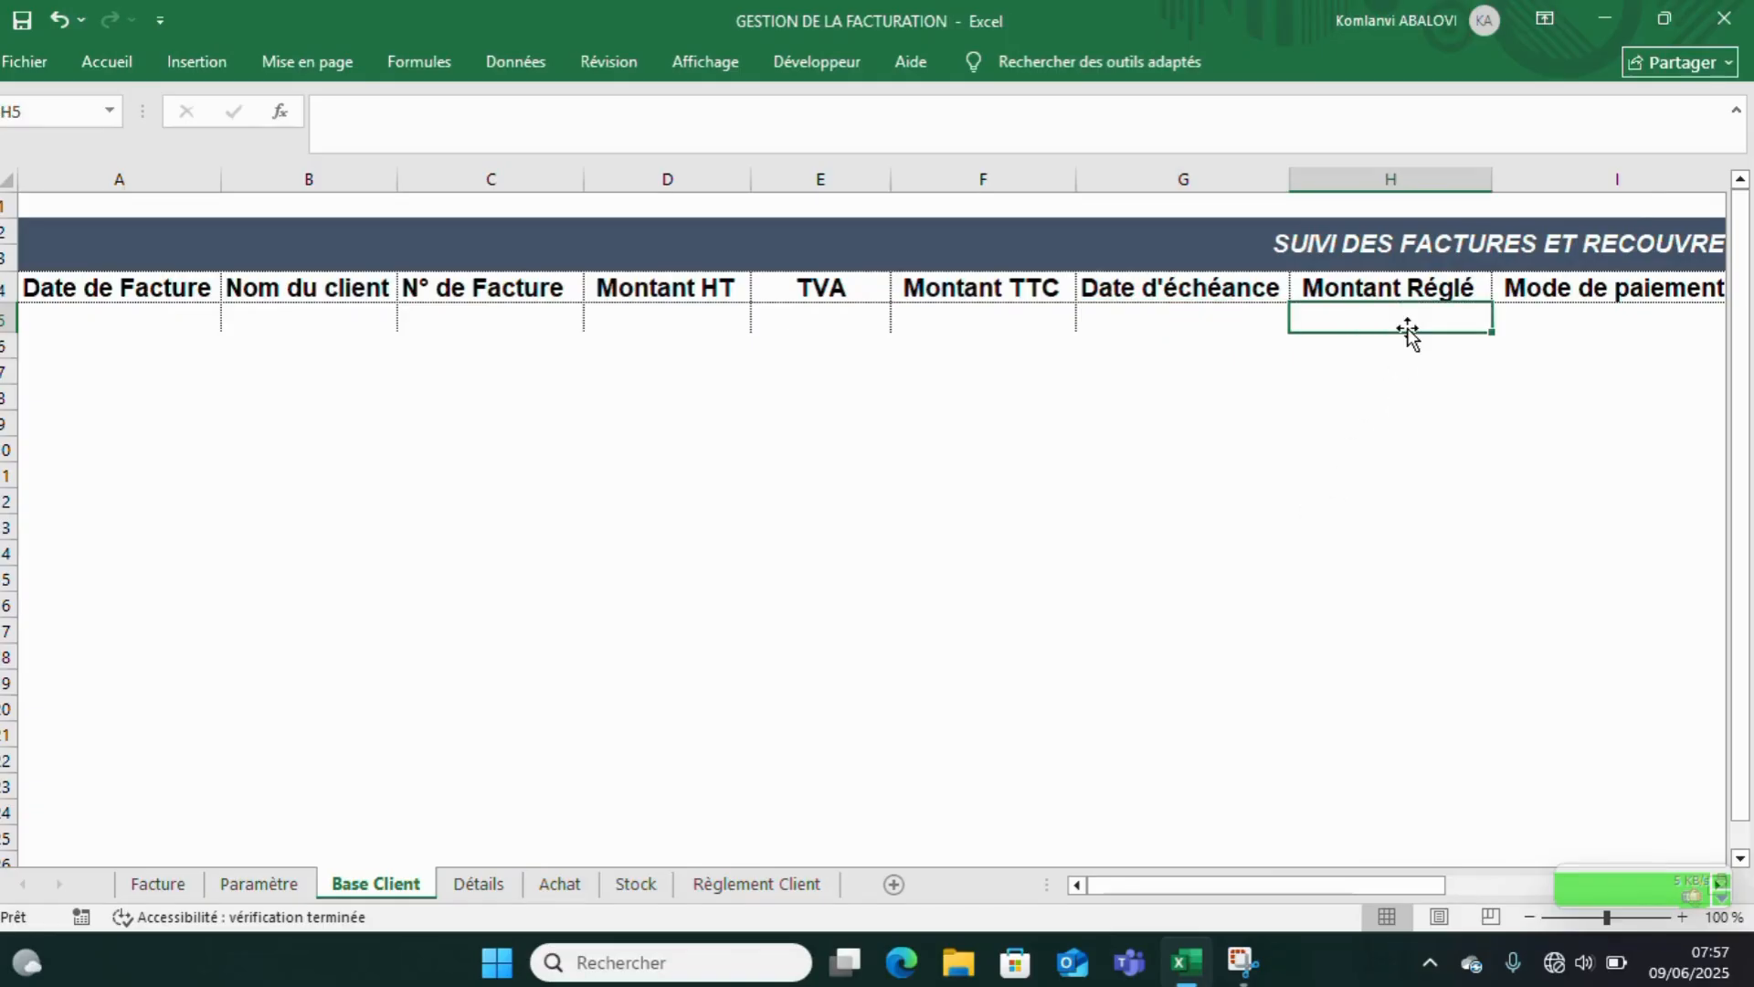
left_click_drag(1279, 885, 1340, 894)
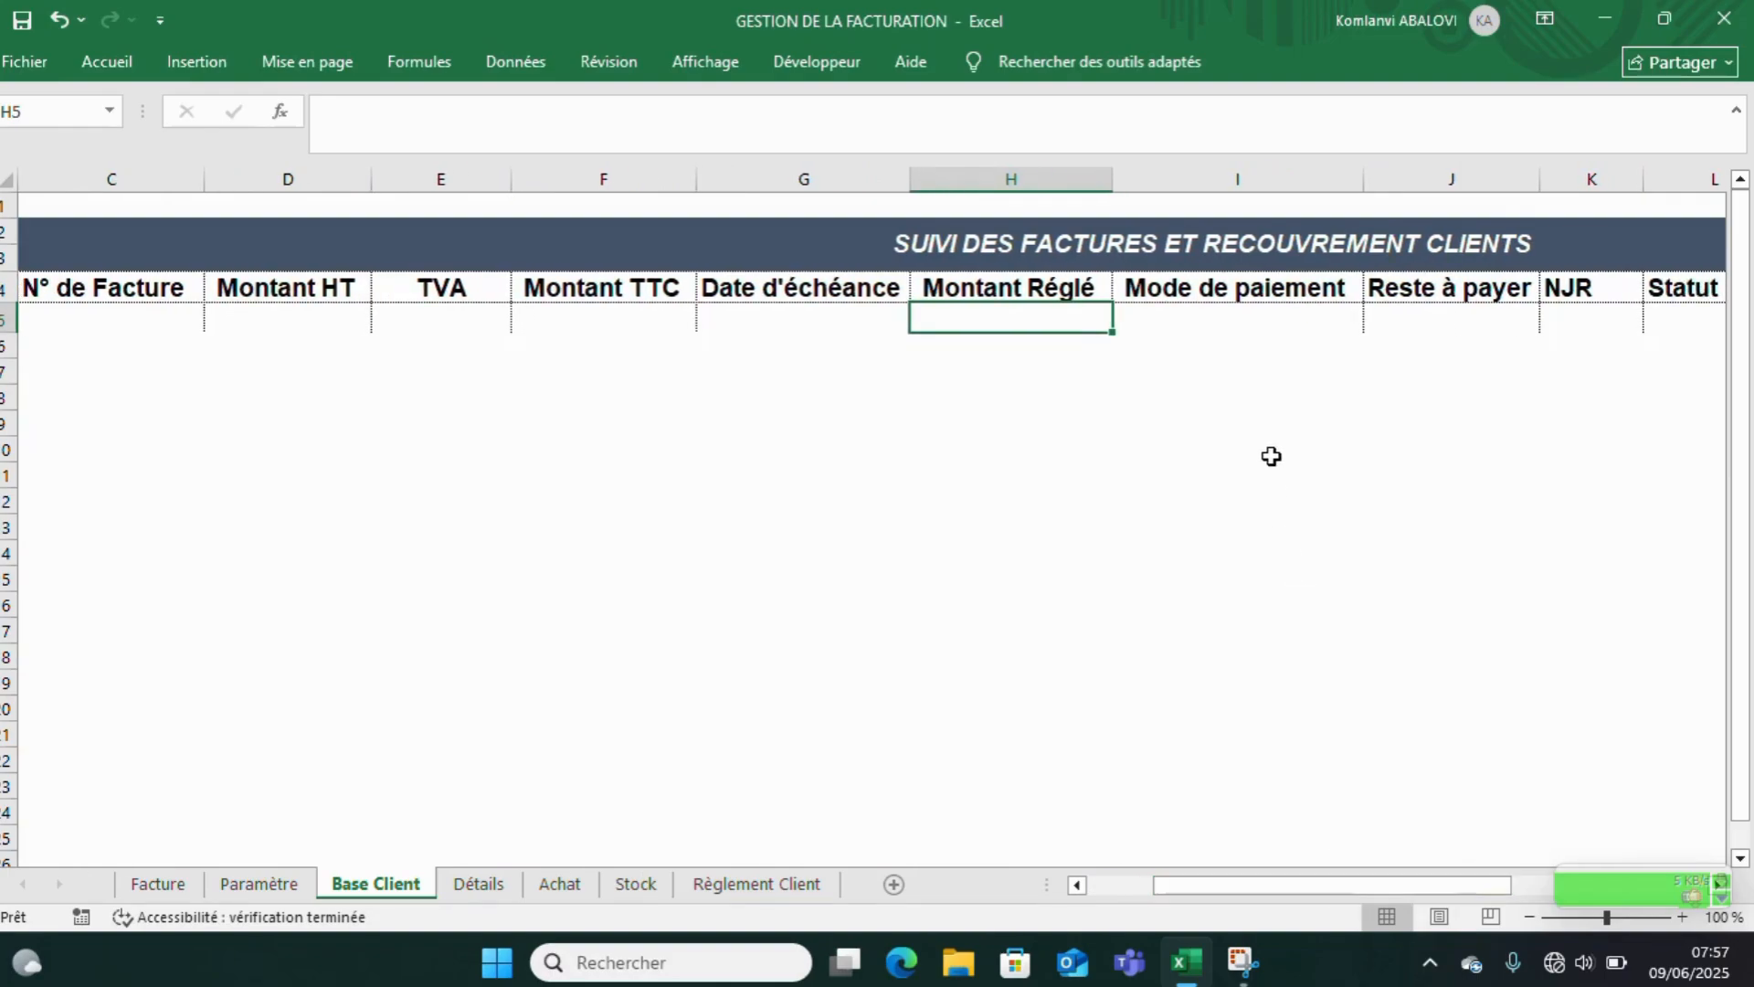
left_click(1262, 325)
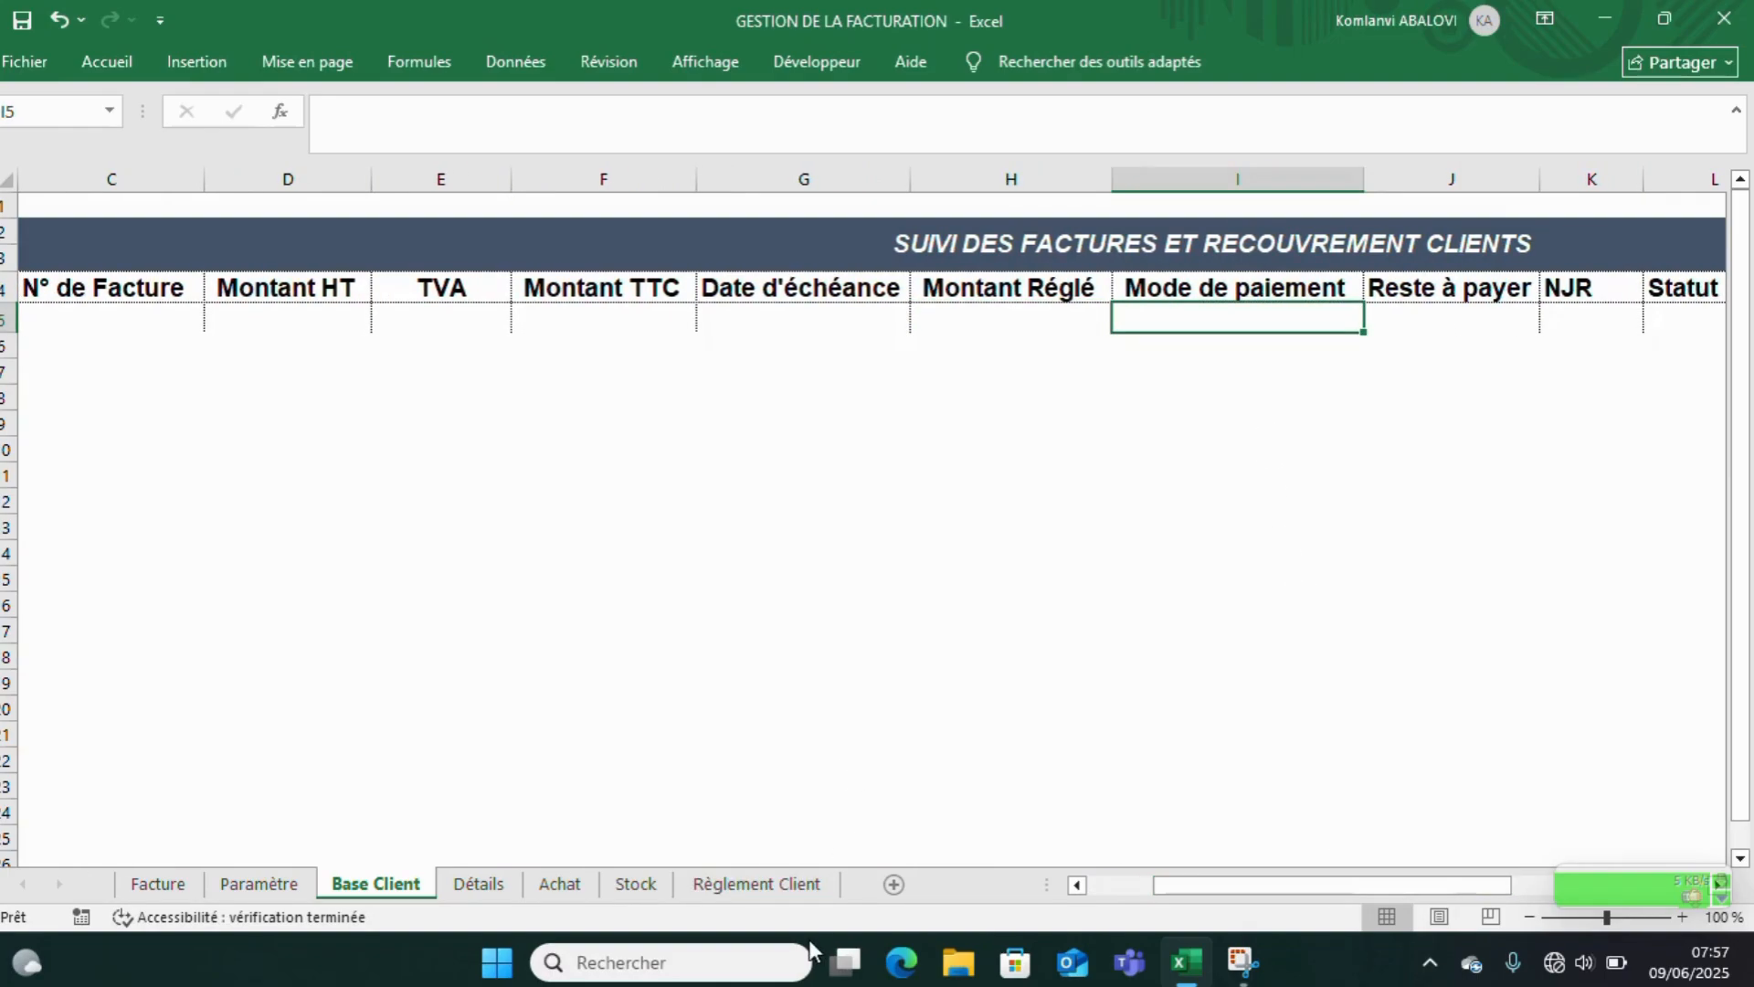
- Calculate the Reste à payer in J5 of the Base Client sheet with the formula +F5-H5
left_click(1465, 323)
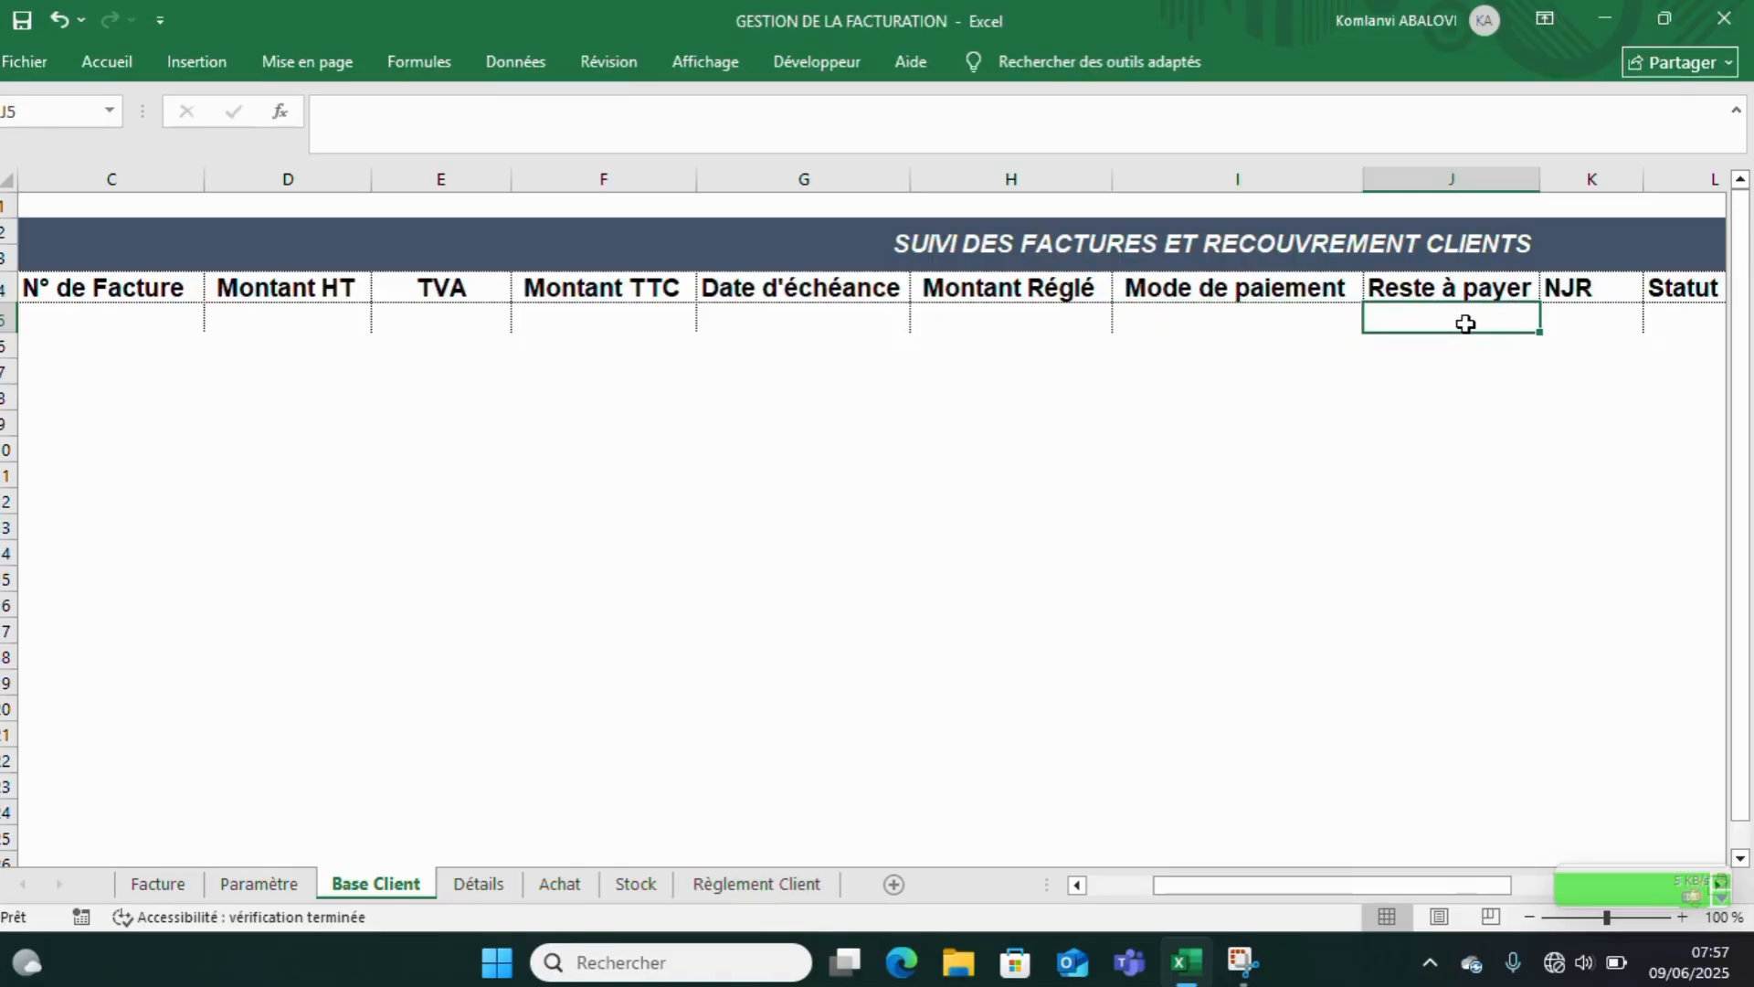
type("+")
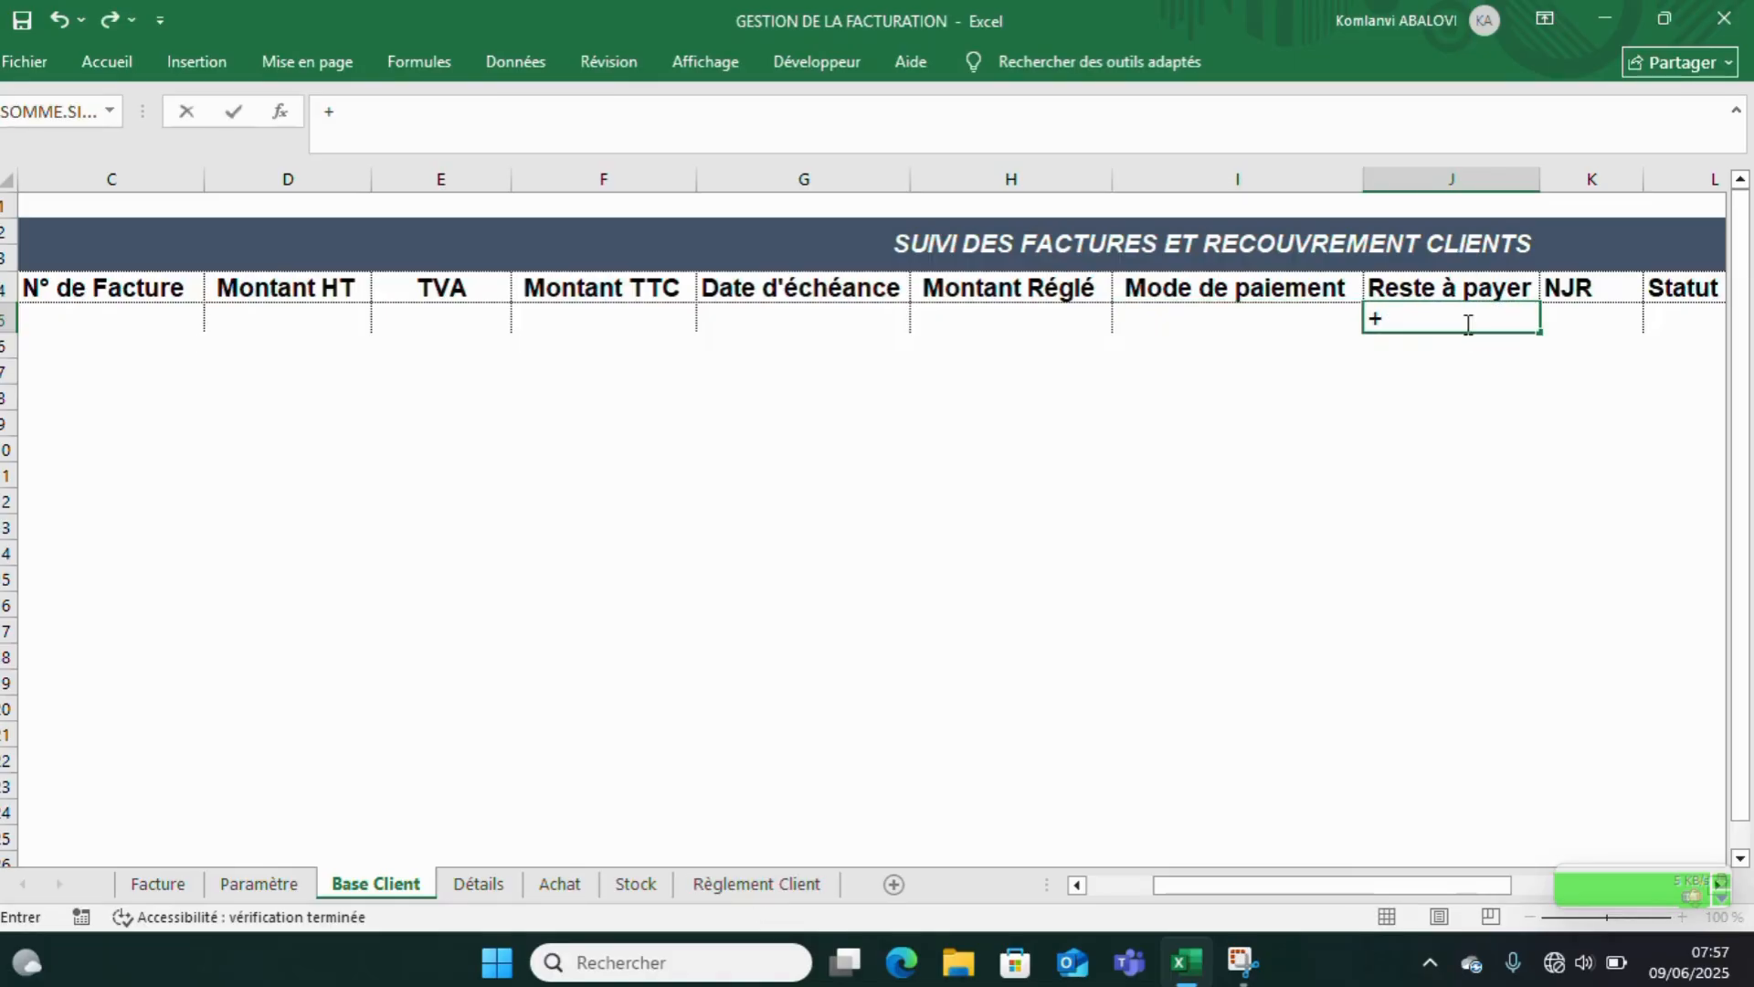
left_click(644, 318)
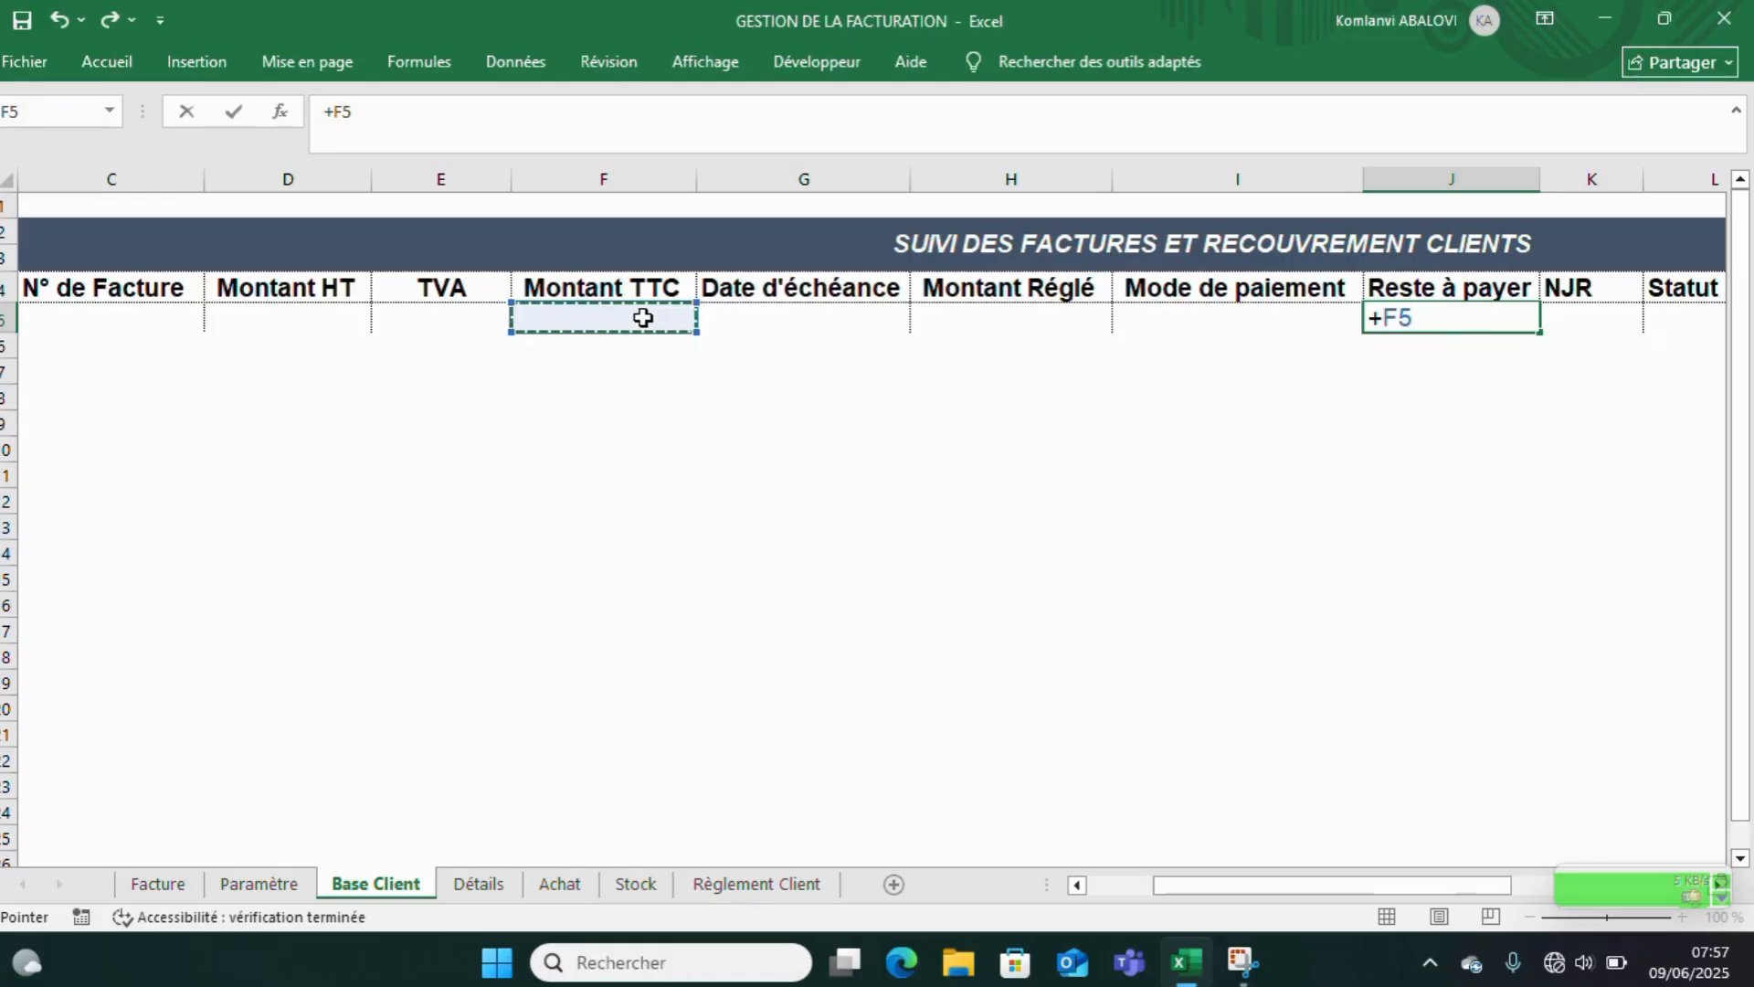
type("-")
left_click(942, 315)
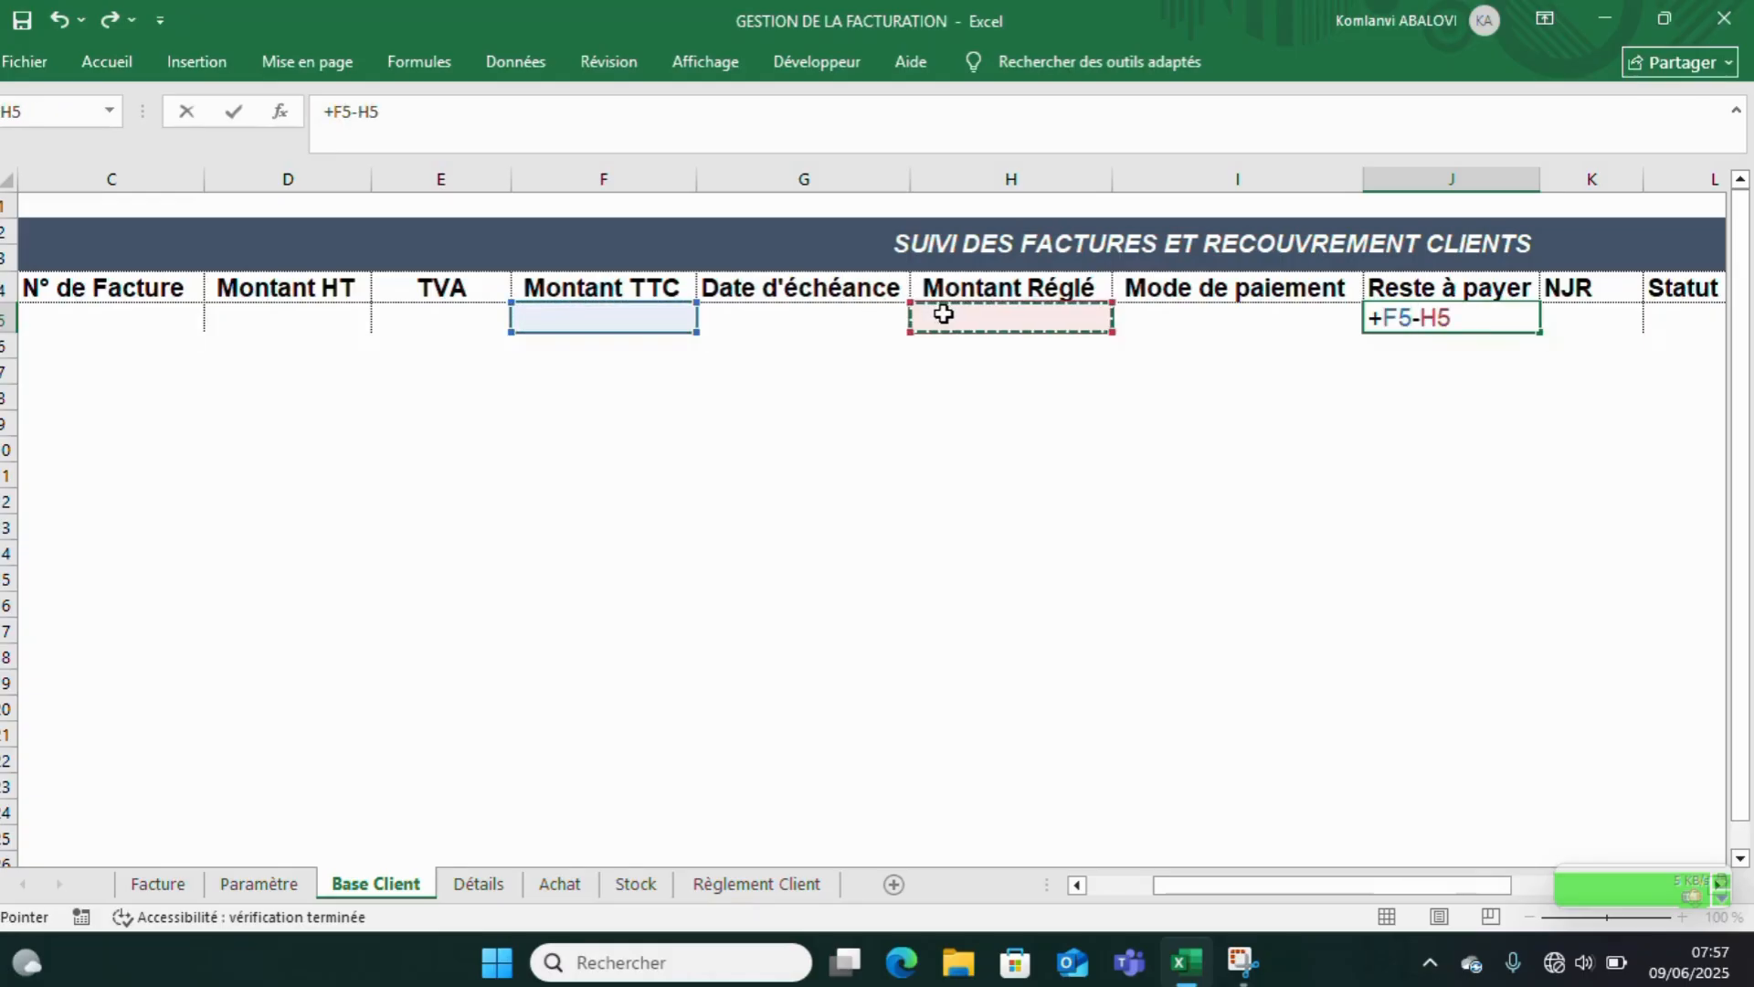
key("Return")
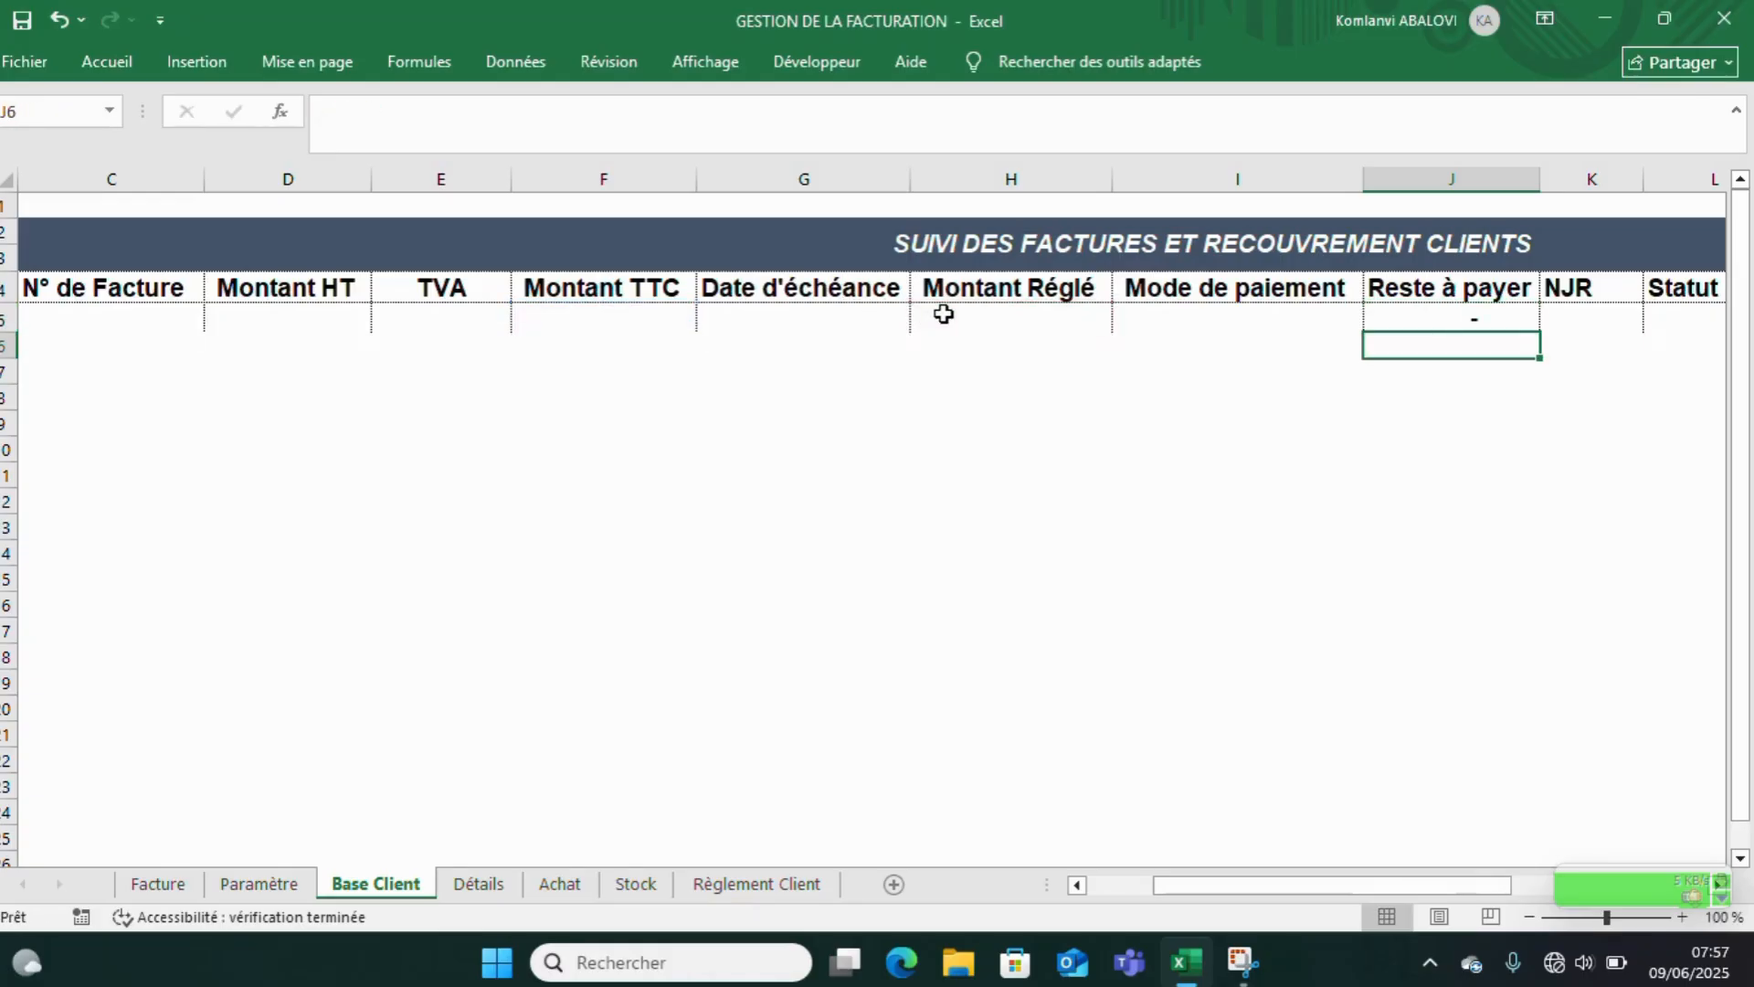
- Check the Mode de paiement, Montant Réglé and Reste à payer cells in row 5 of Base Client, and the Règlement Client and Achat sheets
left_click(1204, 323)
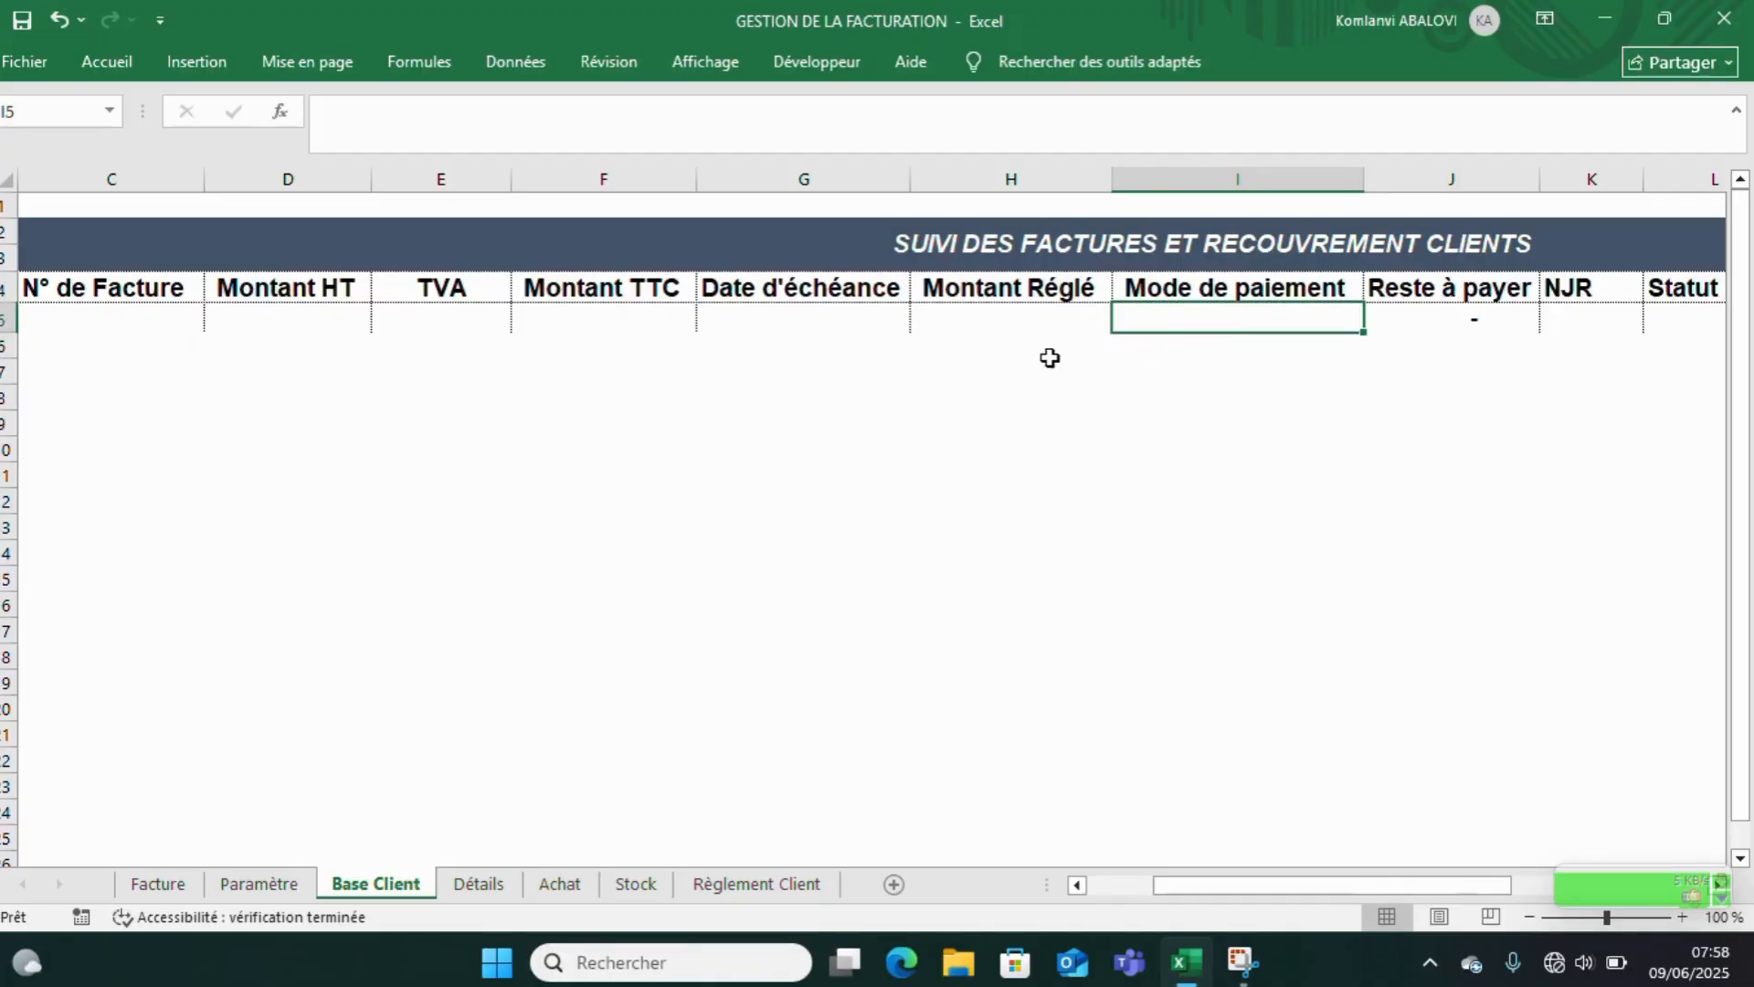
left_click(1041, 327)
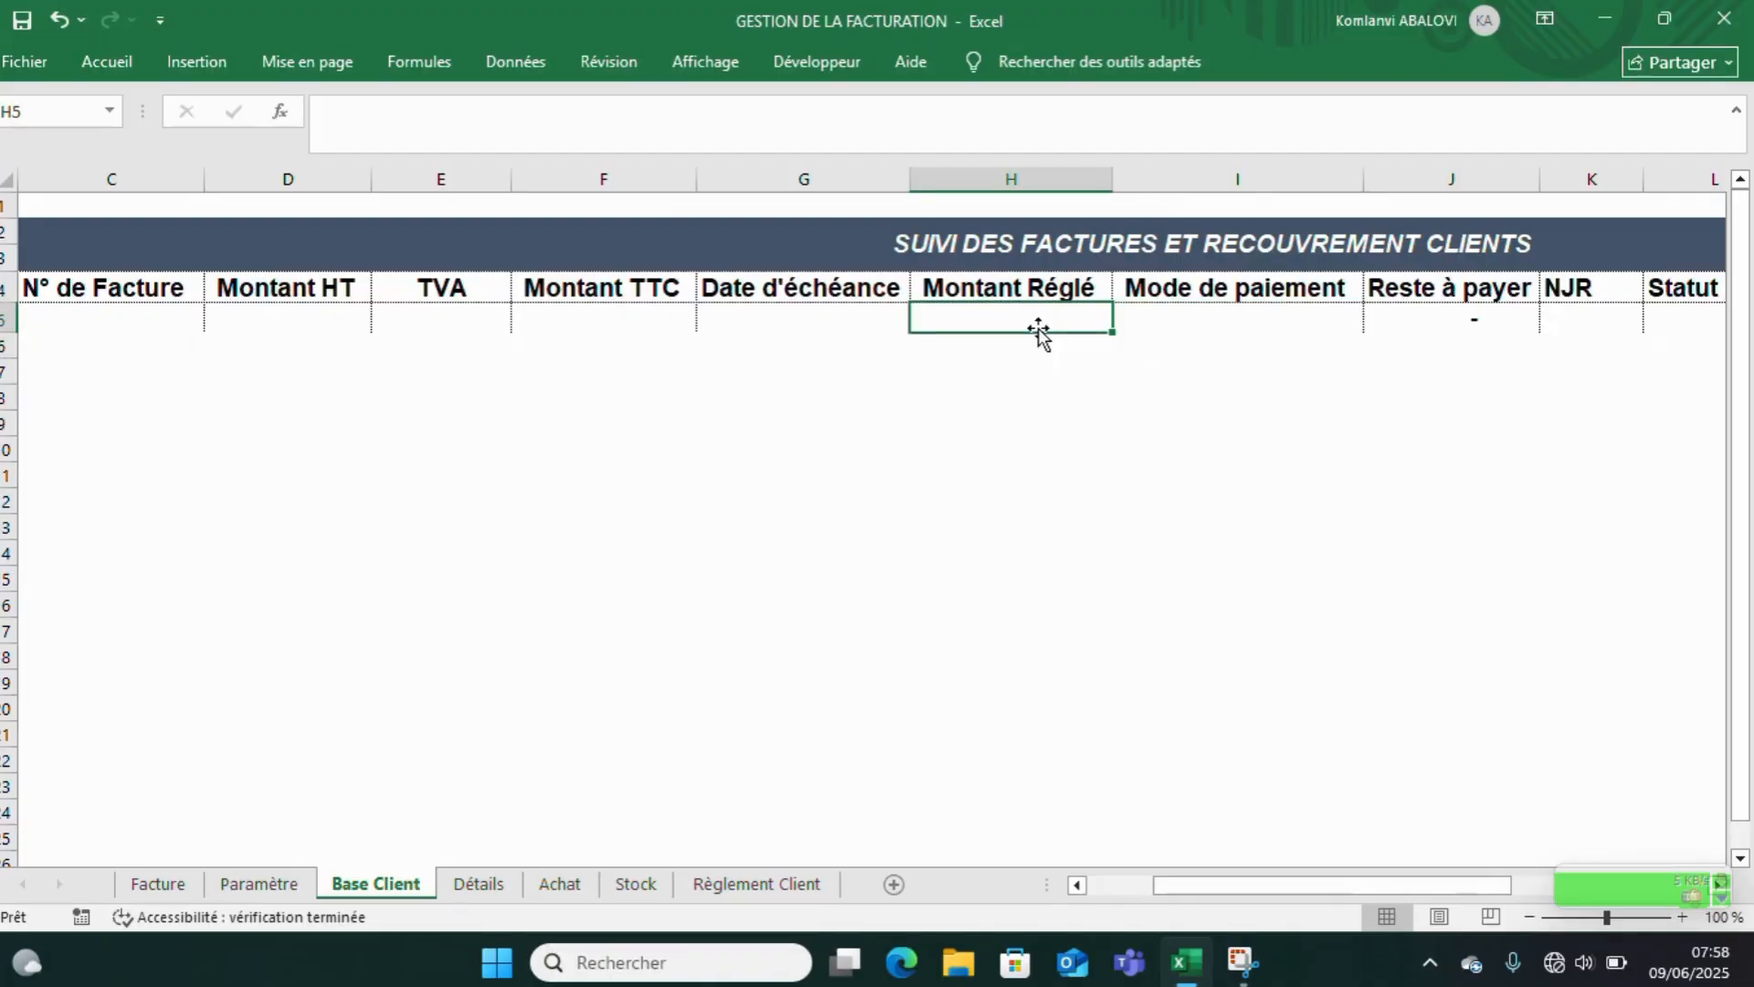
left_click(1371, 321)
double_click(1370, 322)
key("Return")
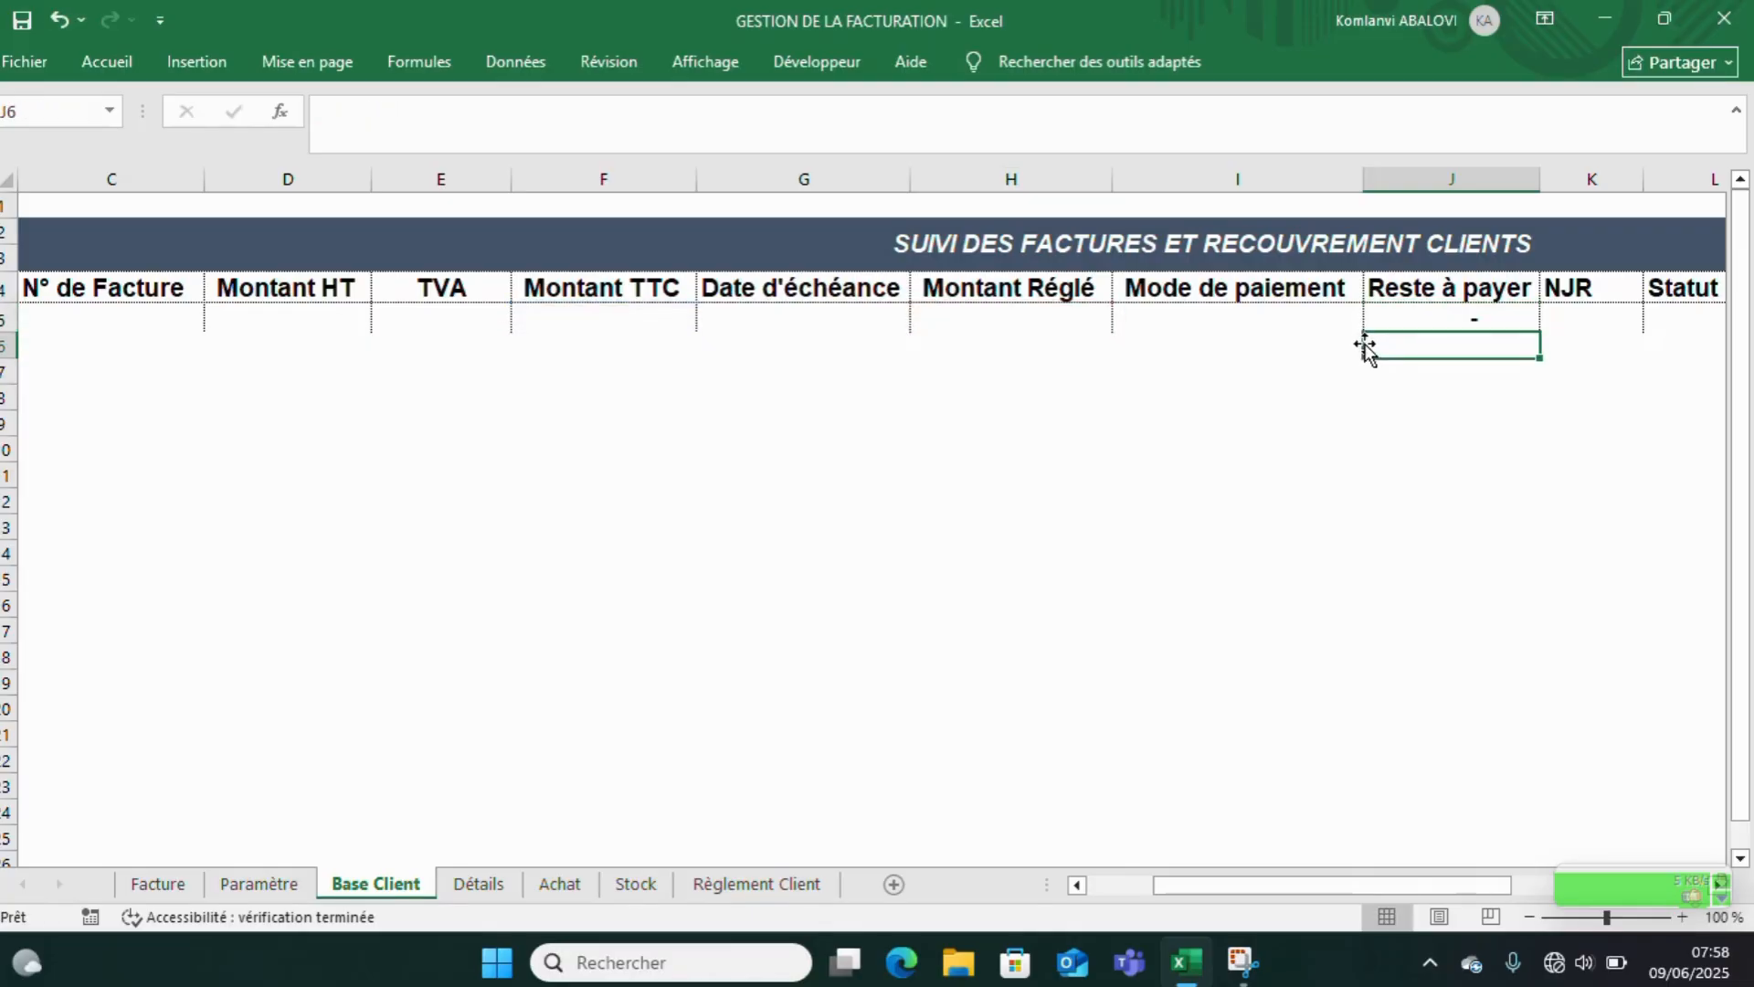
left_click(1053, 325)
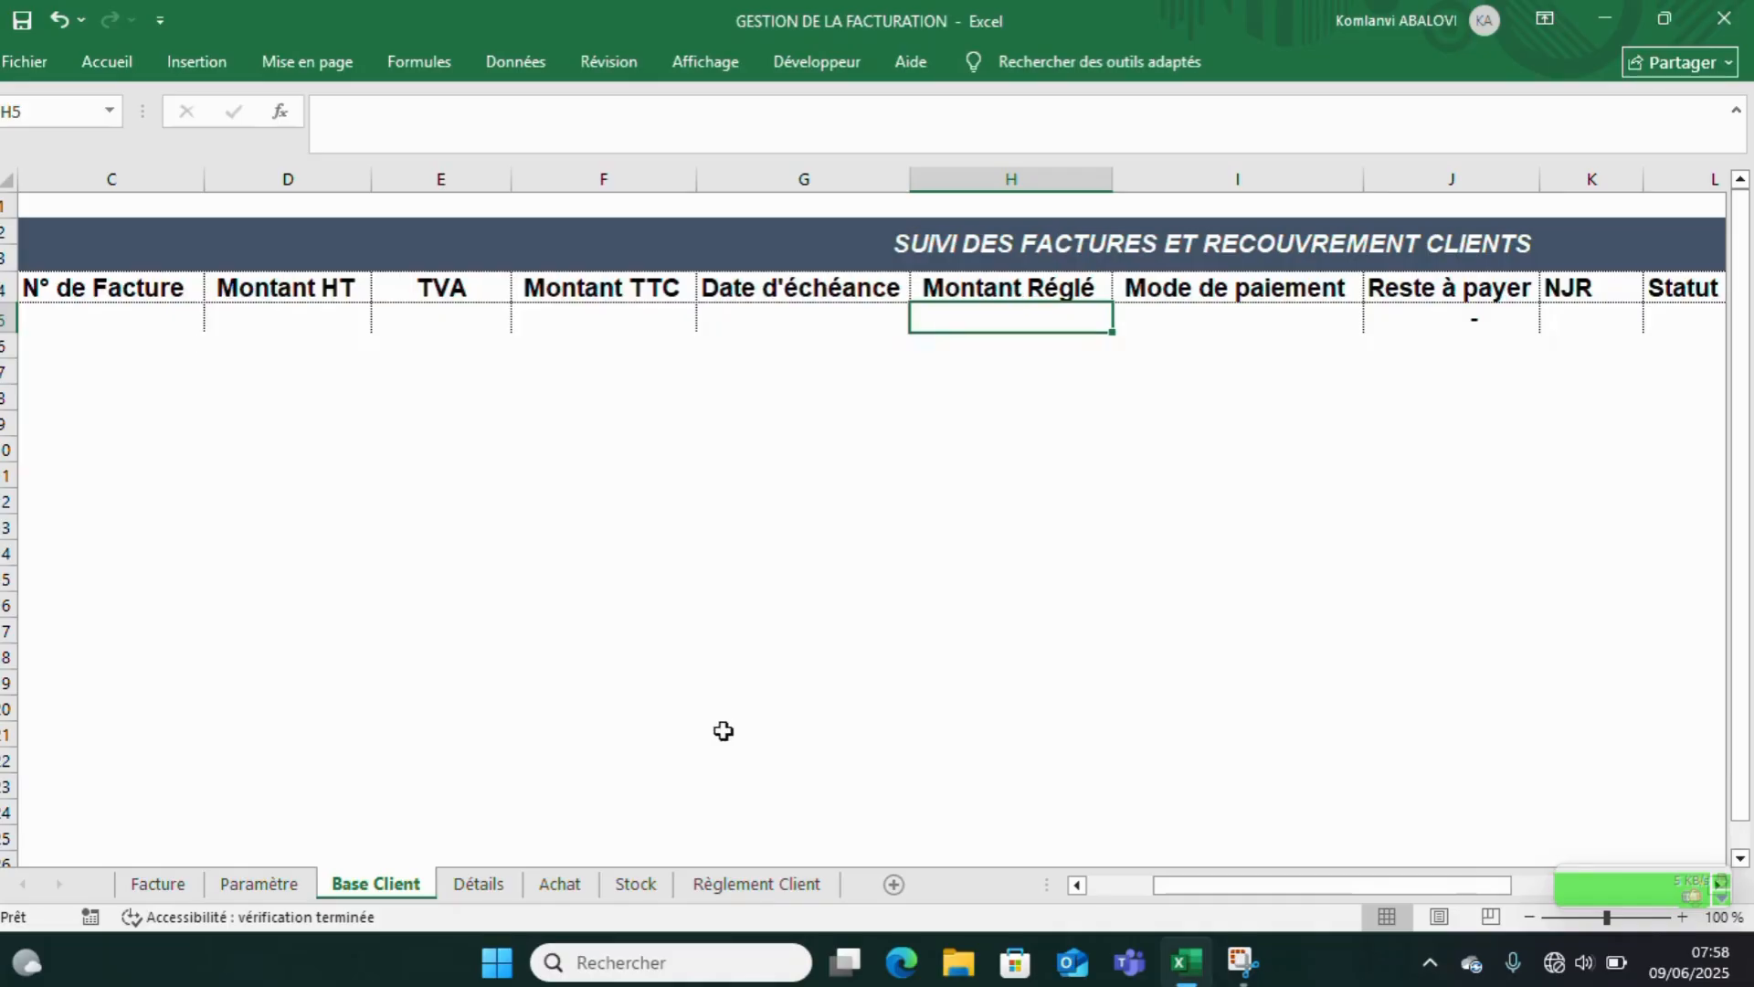
left_click(764, 883)
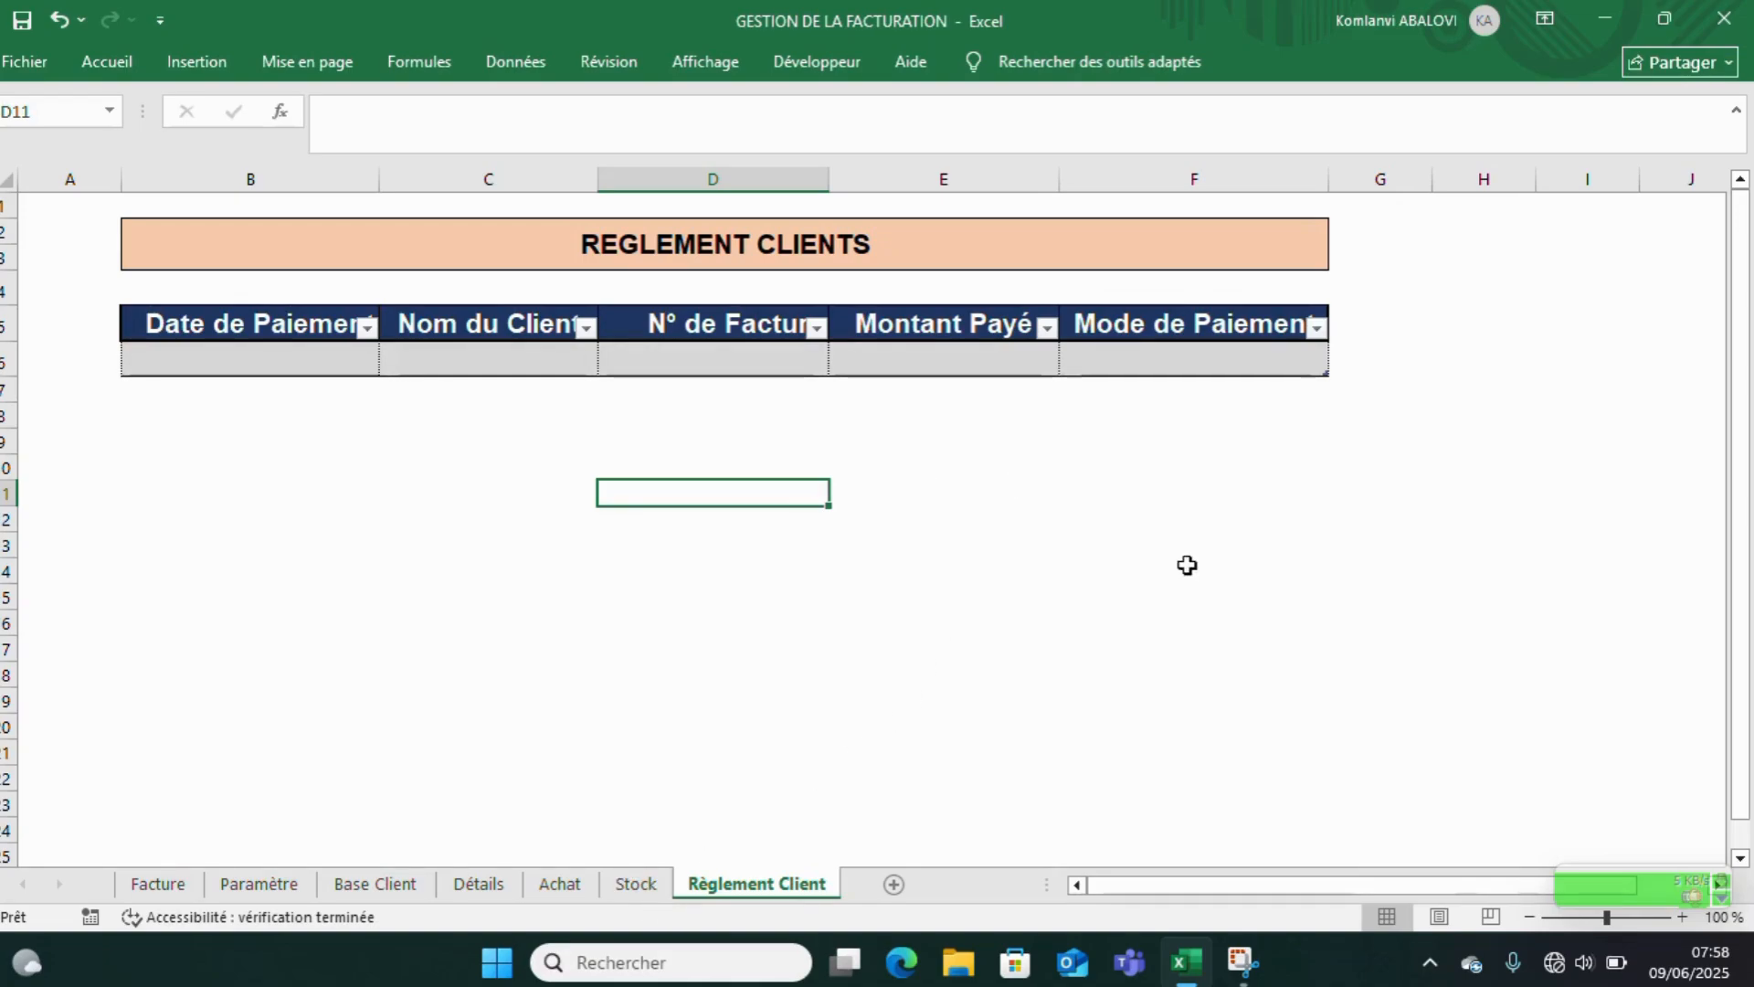
left_click(544, 881)
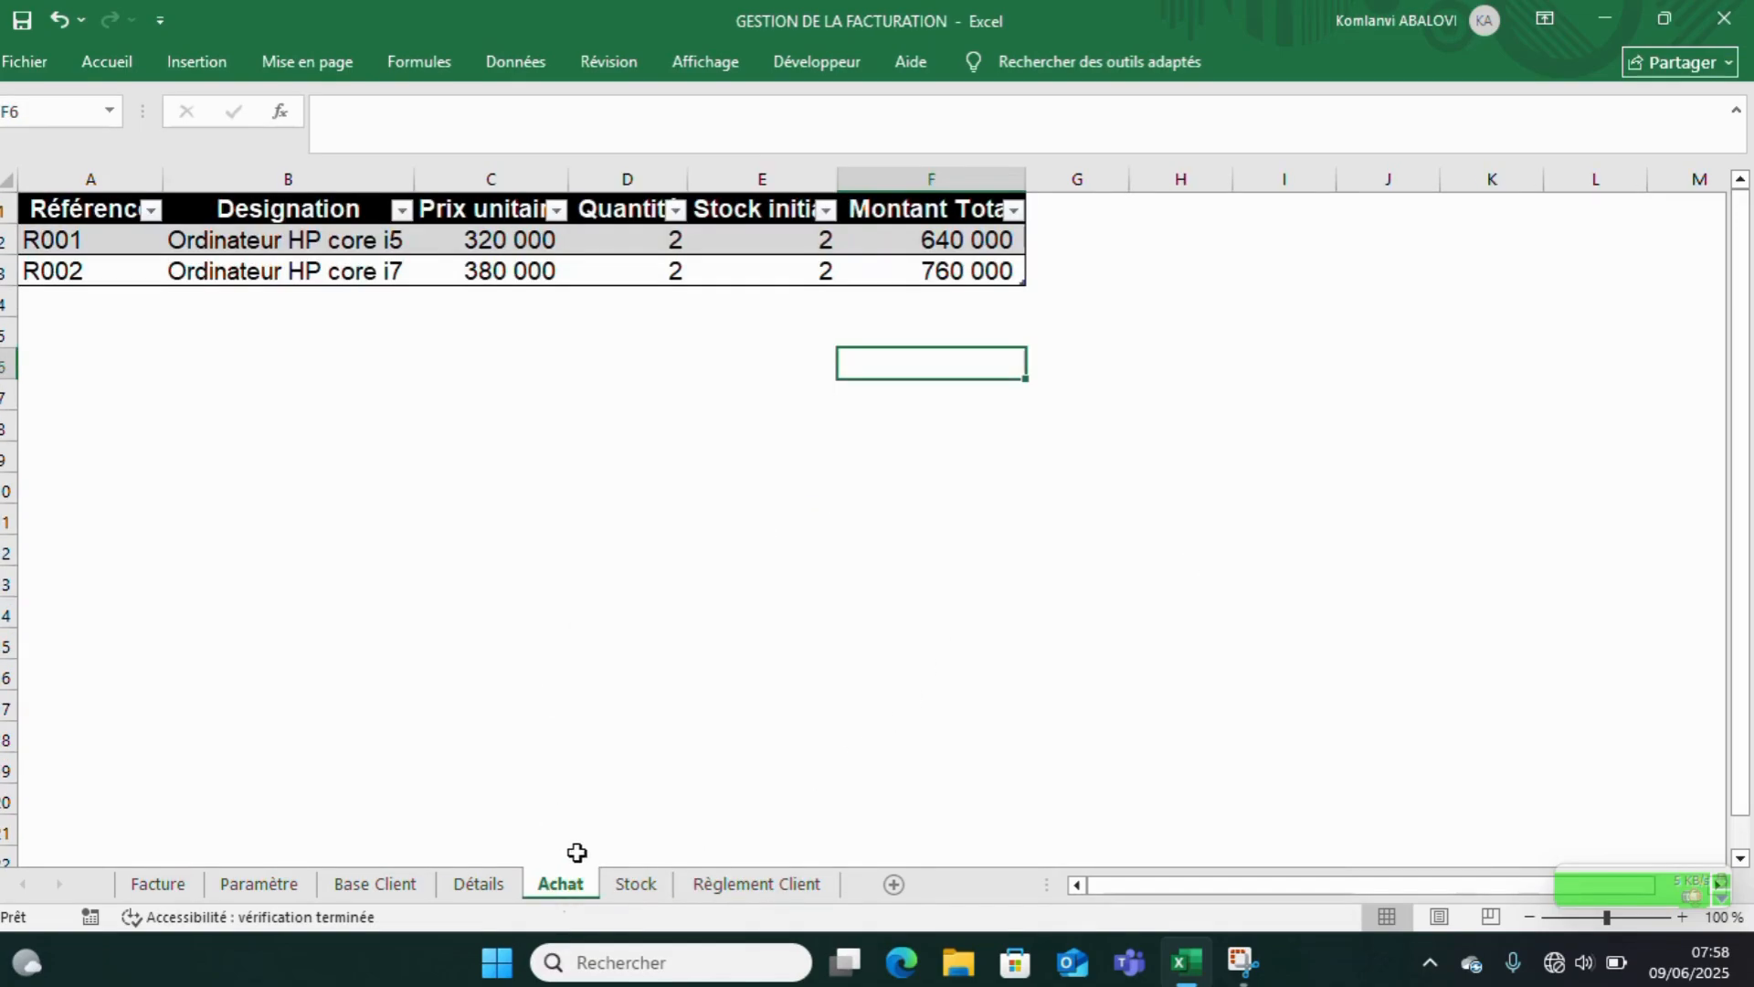
left_click(399, 885)
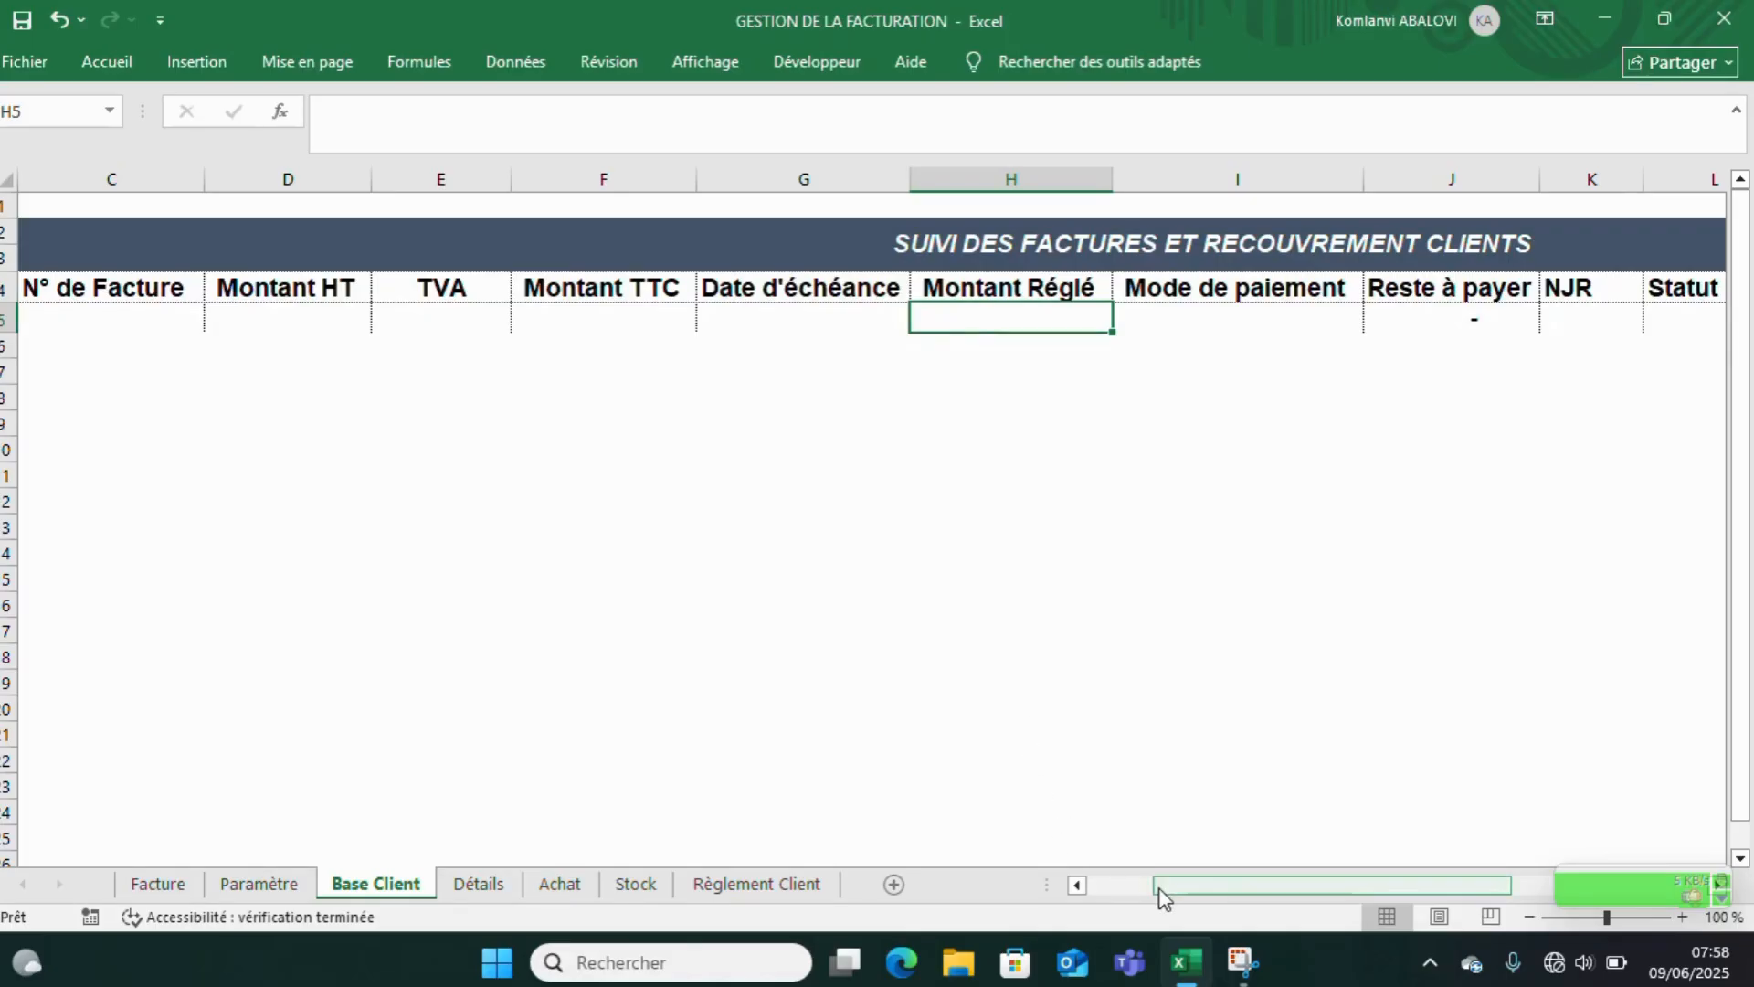
- Enter the client name DODO SERVICE in B5 of the Base Client sheet and widen column B to fit it
left_click_drag(1162, 895, 1077, 886)
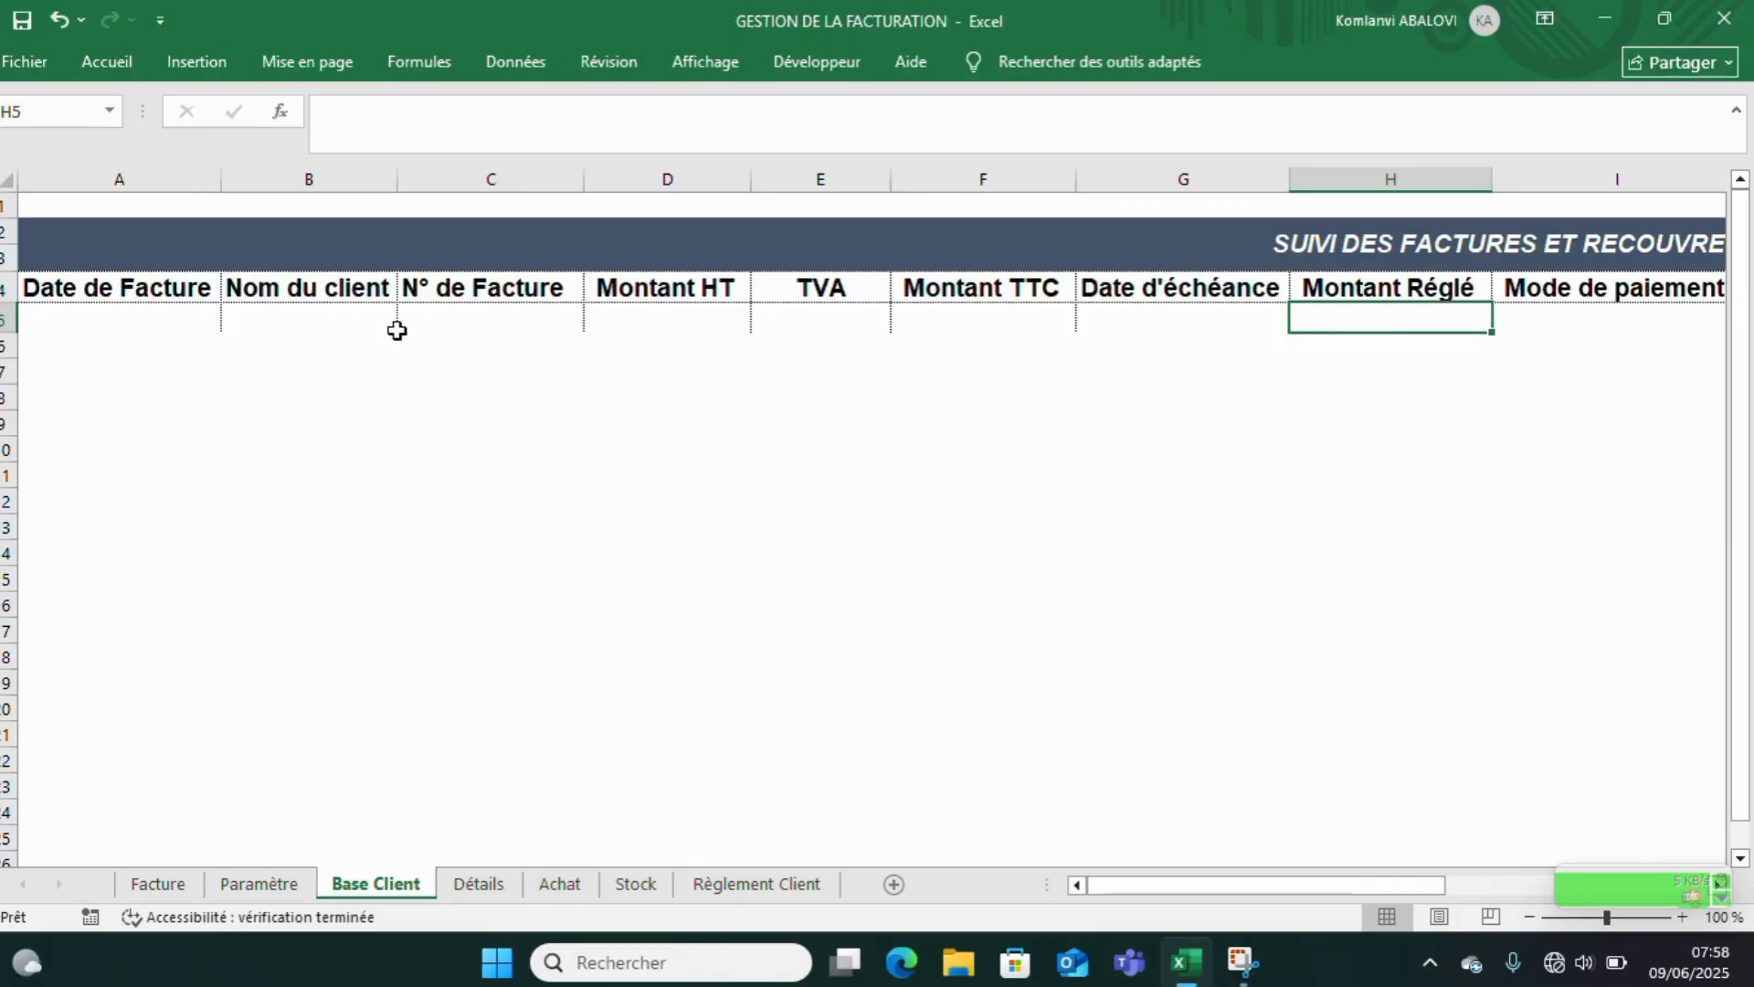
left_click(356, 319)
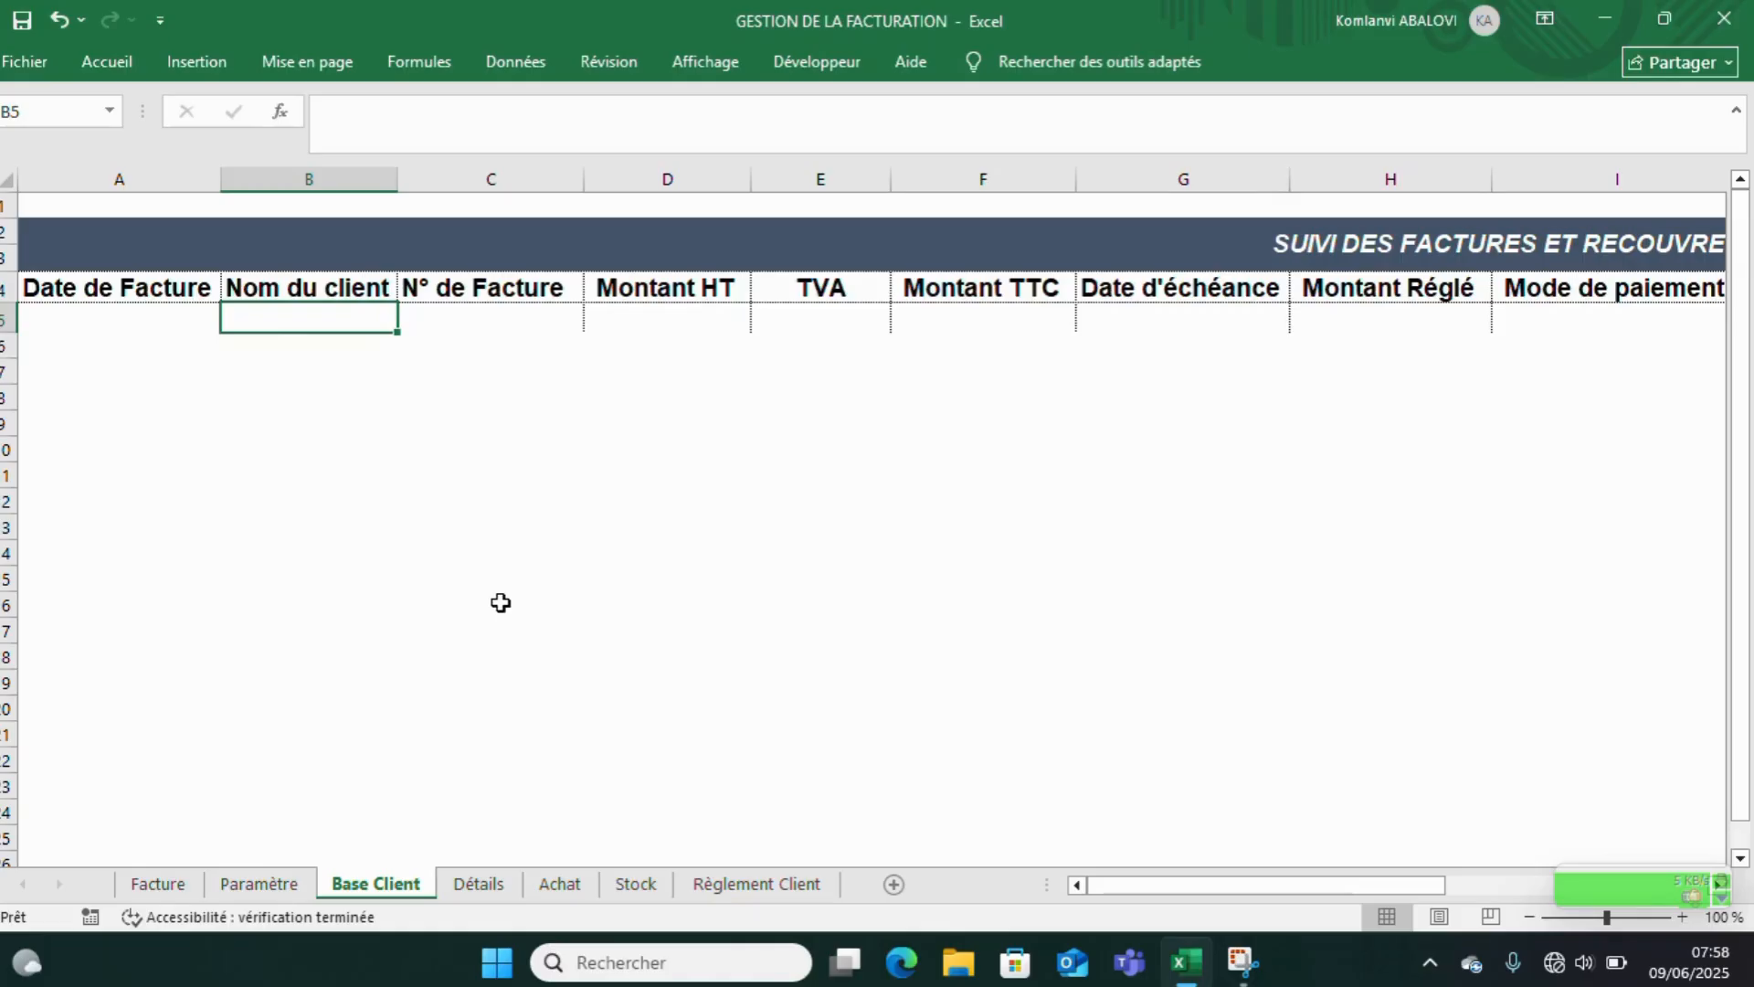
type("DO")
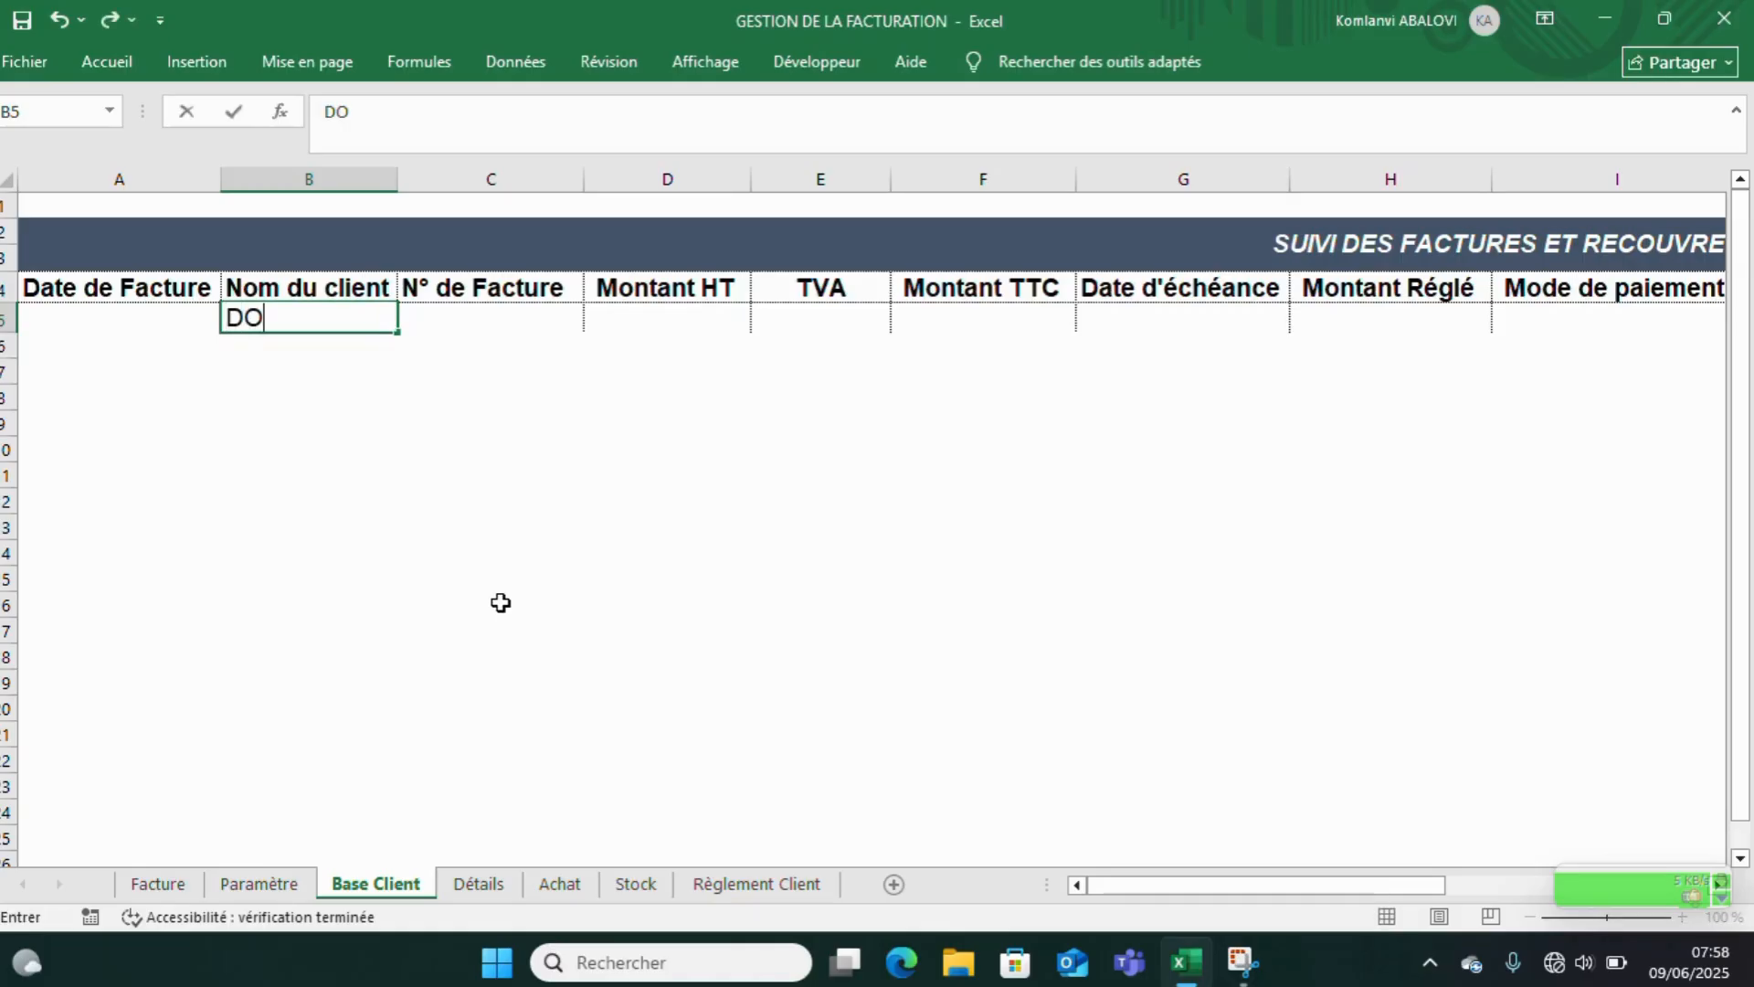
type("DO SE")
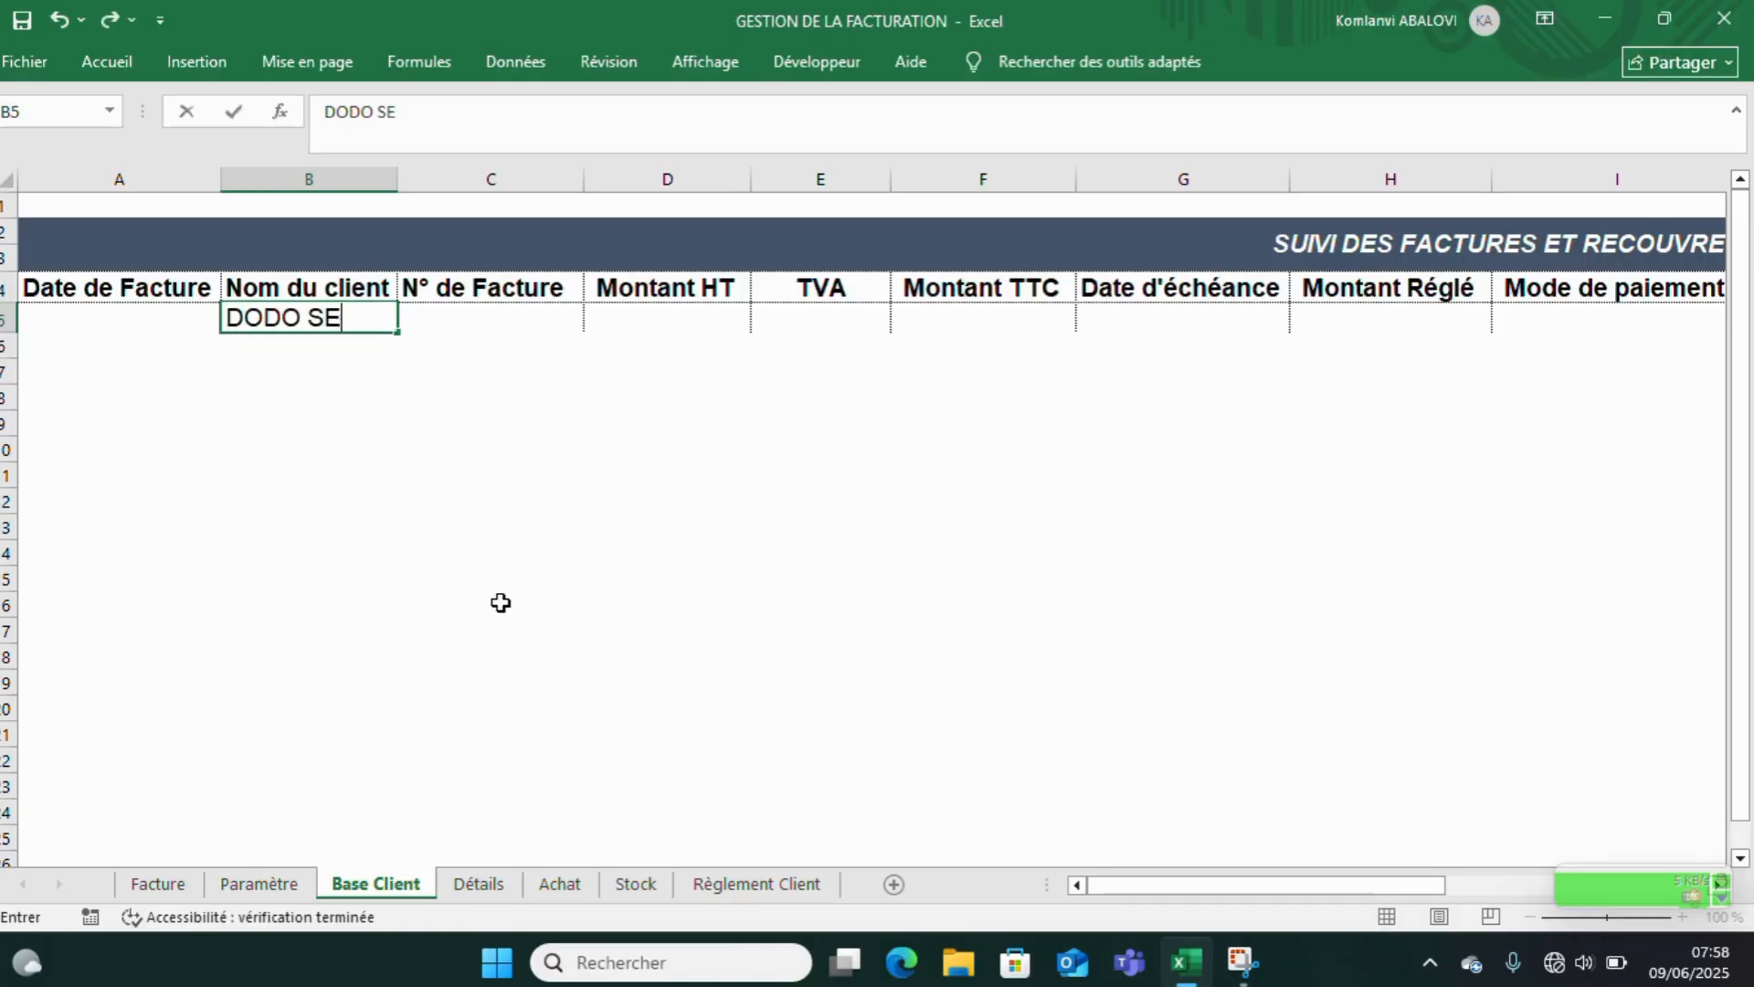
type("RVICE")
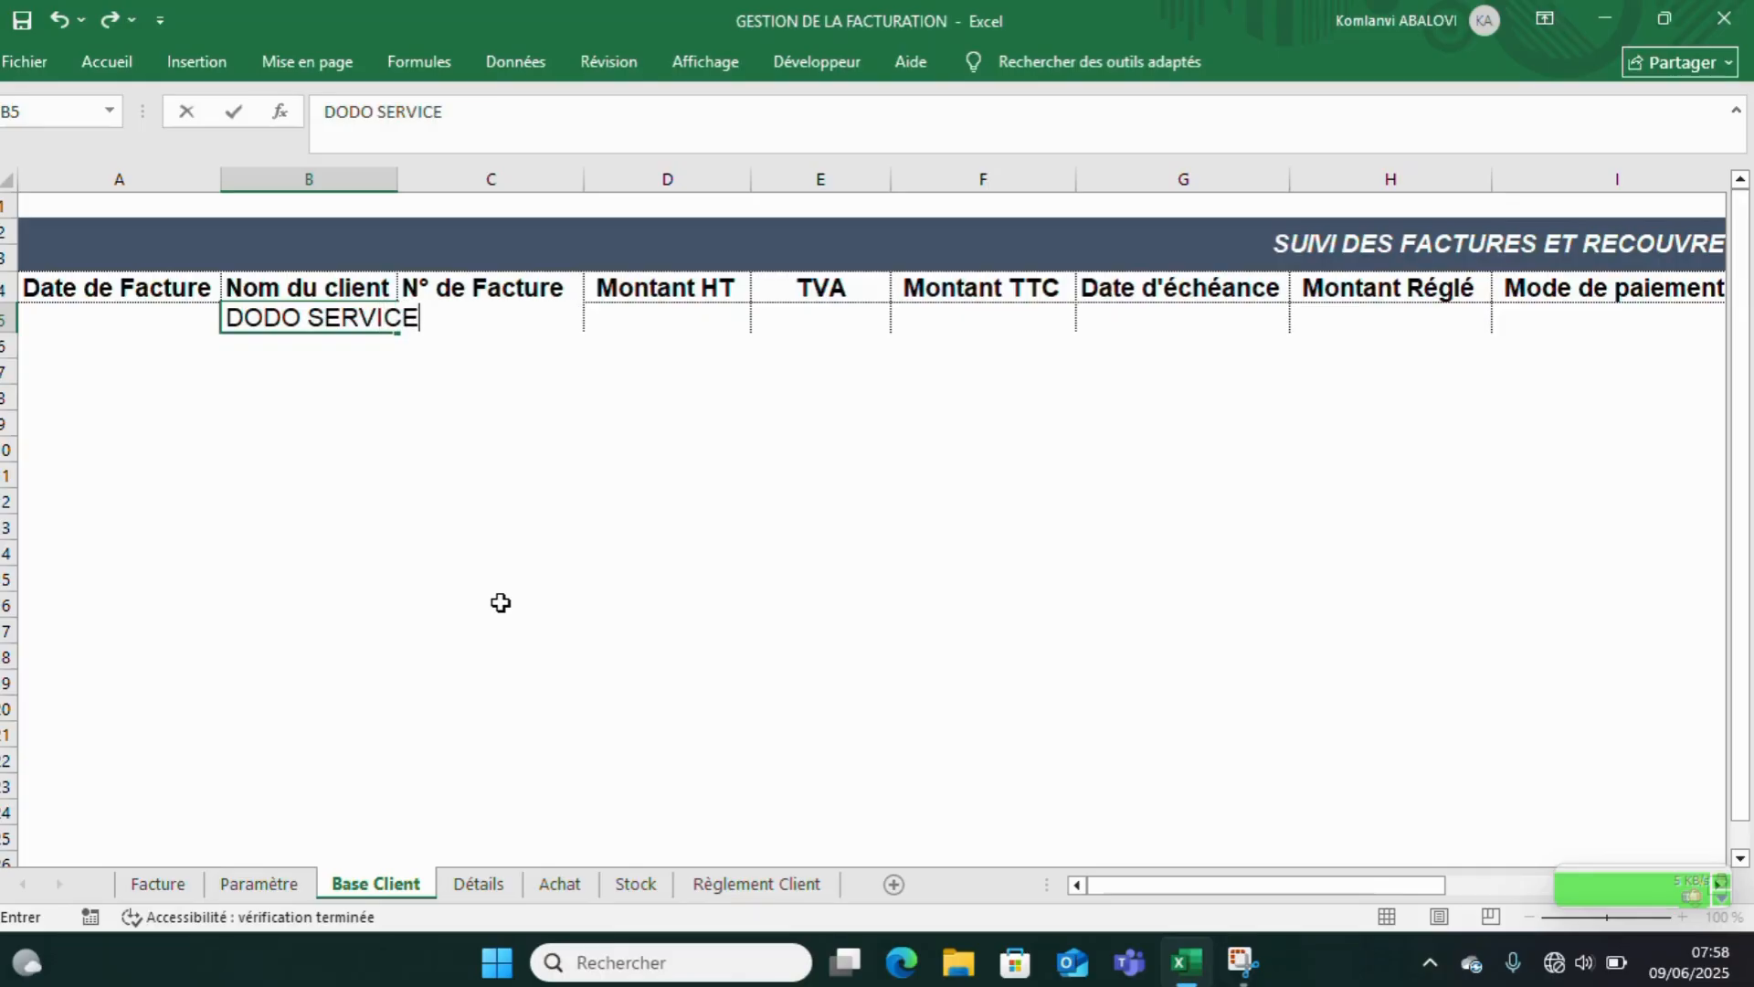
left_click_drag(504, 501, 504, 477)
left_click_drag(397, 187, 427, 194)
left_click(469, 314)
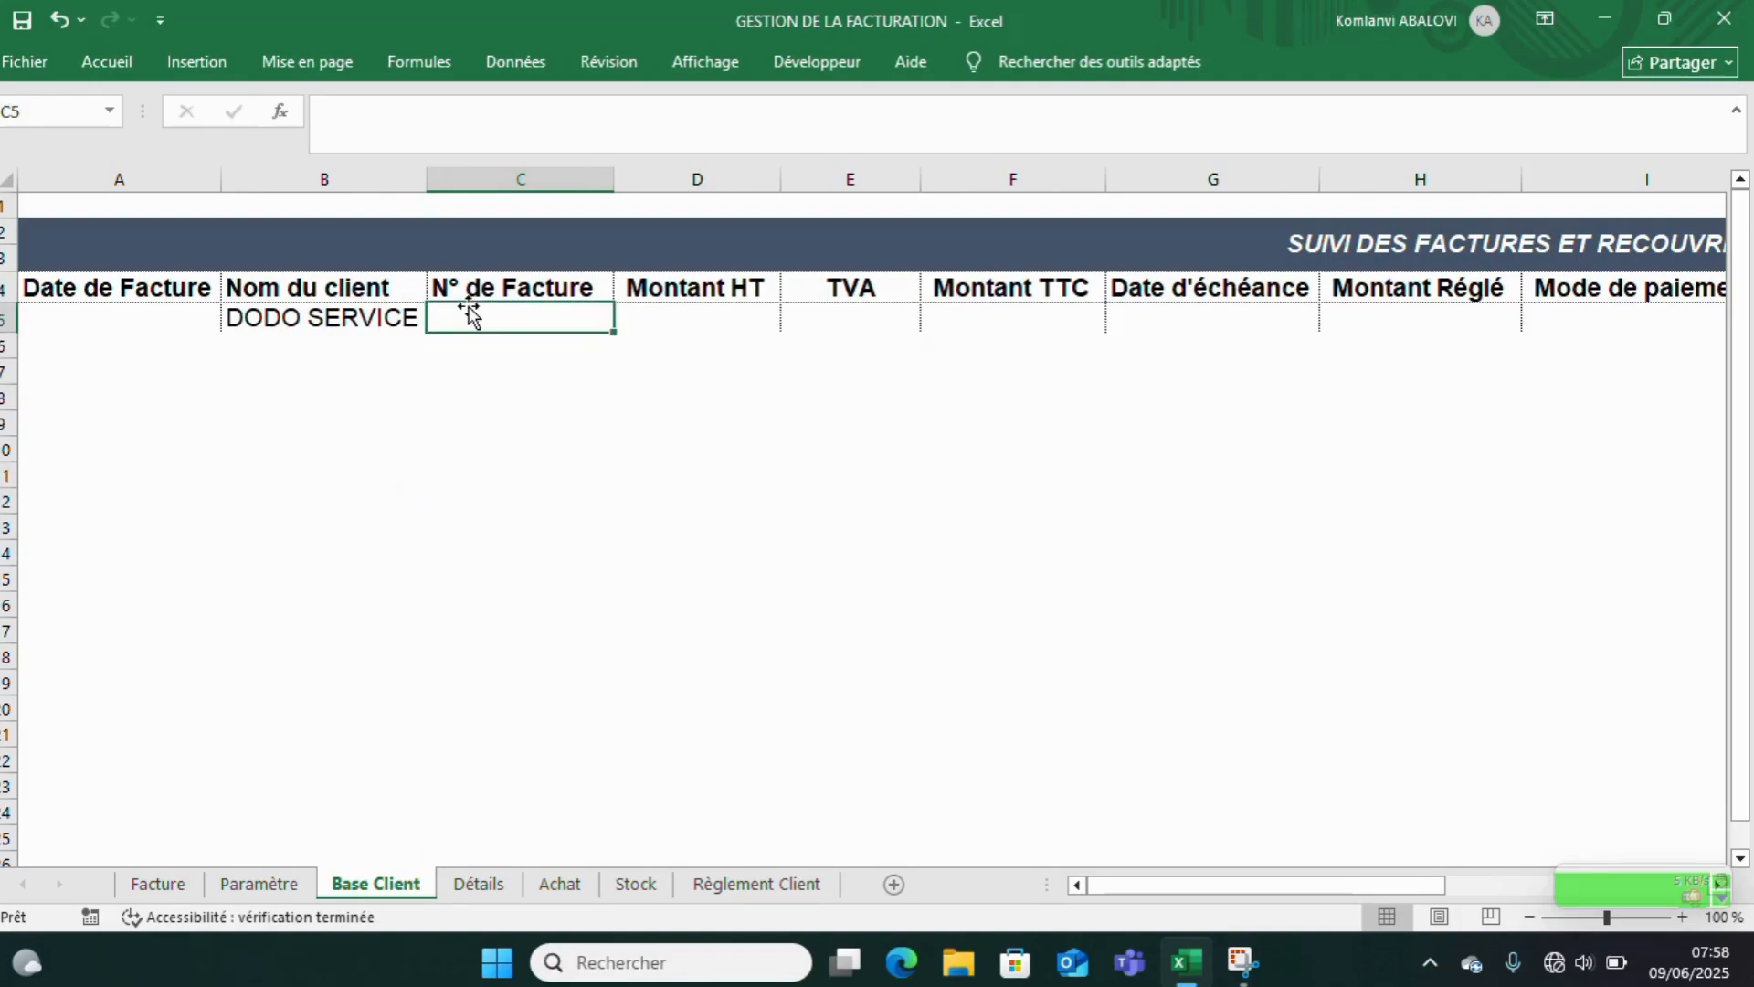
type("2025")
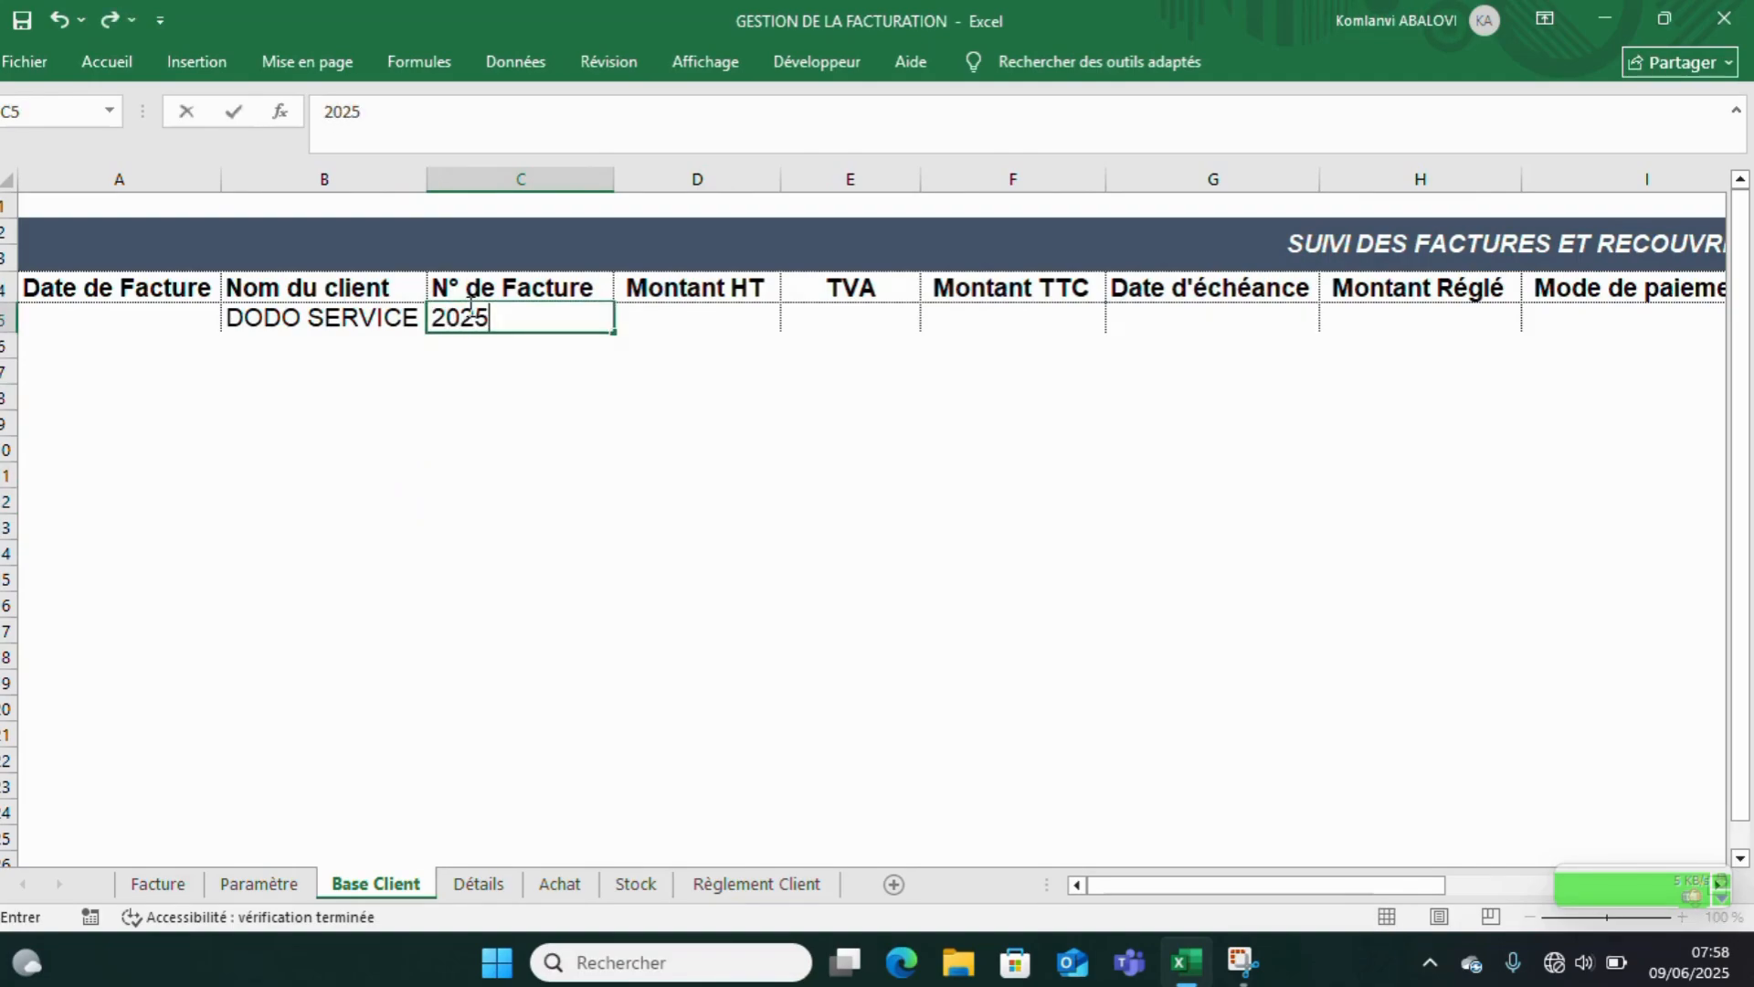
type("-05")
key("BackSpace")
type("6-0001")
left_click(634, 393)
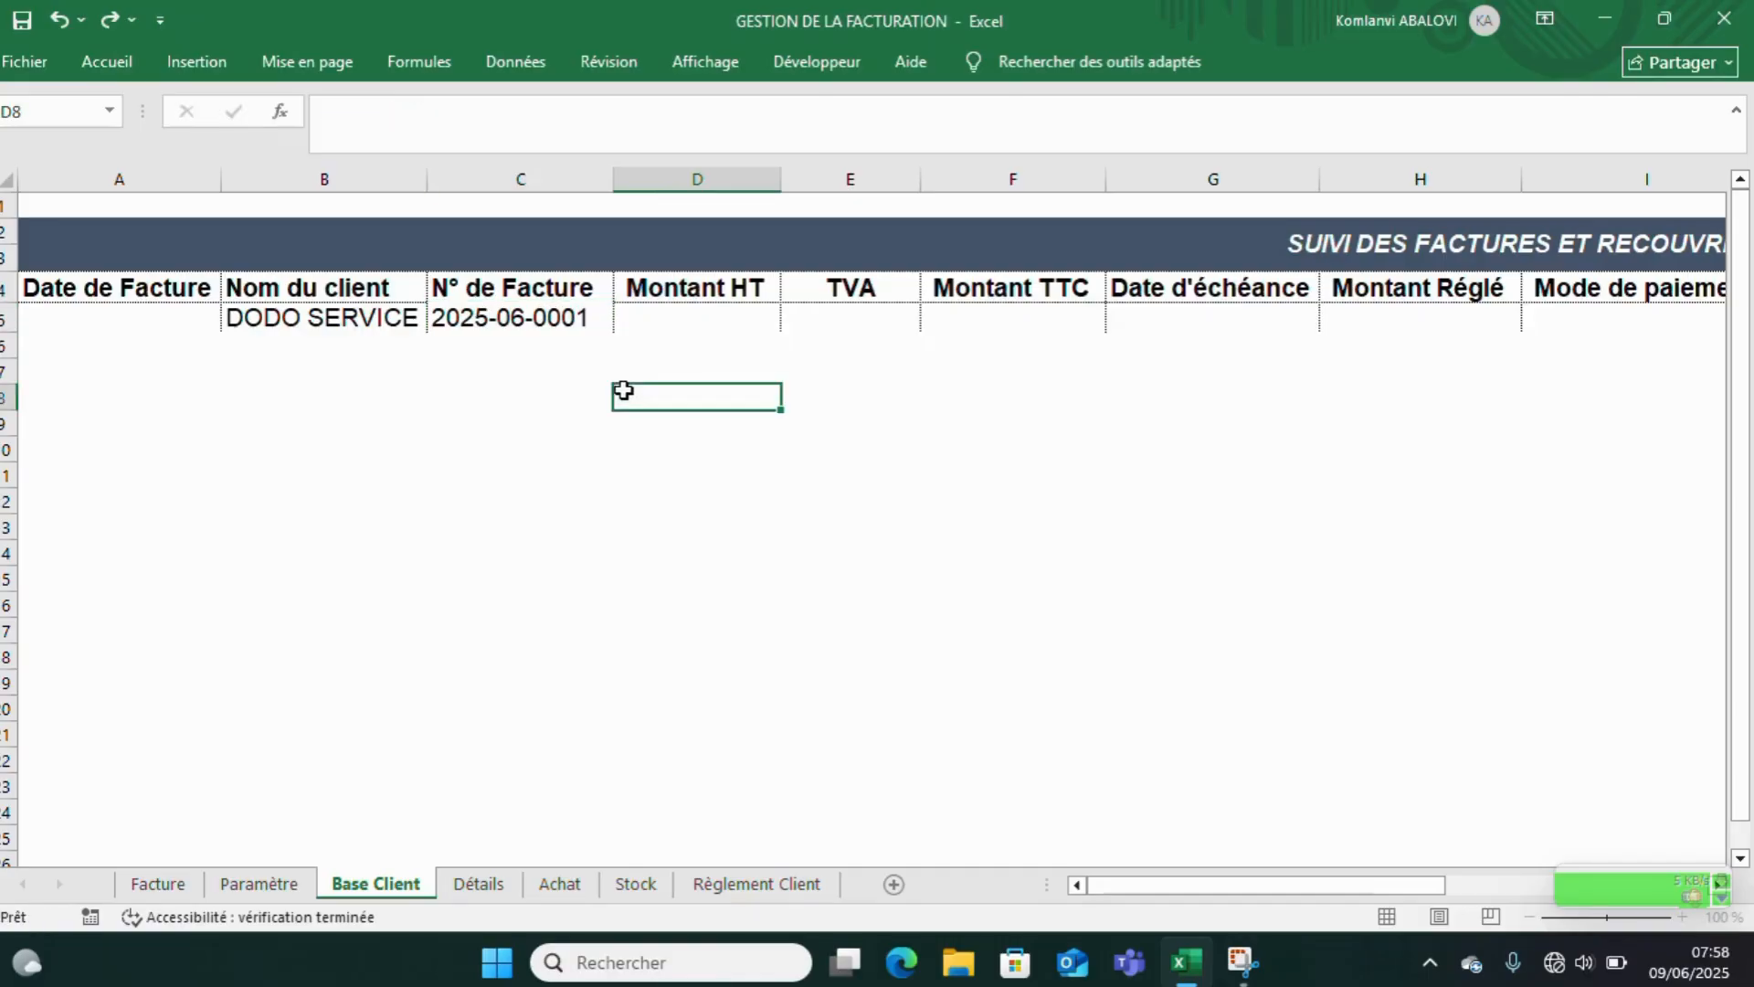
- Enter a Montant HT of 520000 in D5 and a TVA of 212 000 in E5 of the Base Client sheet
left_click(647, 329)
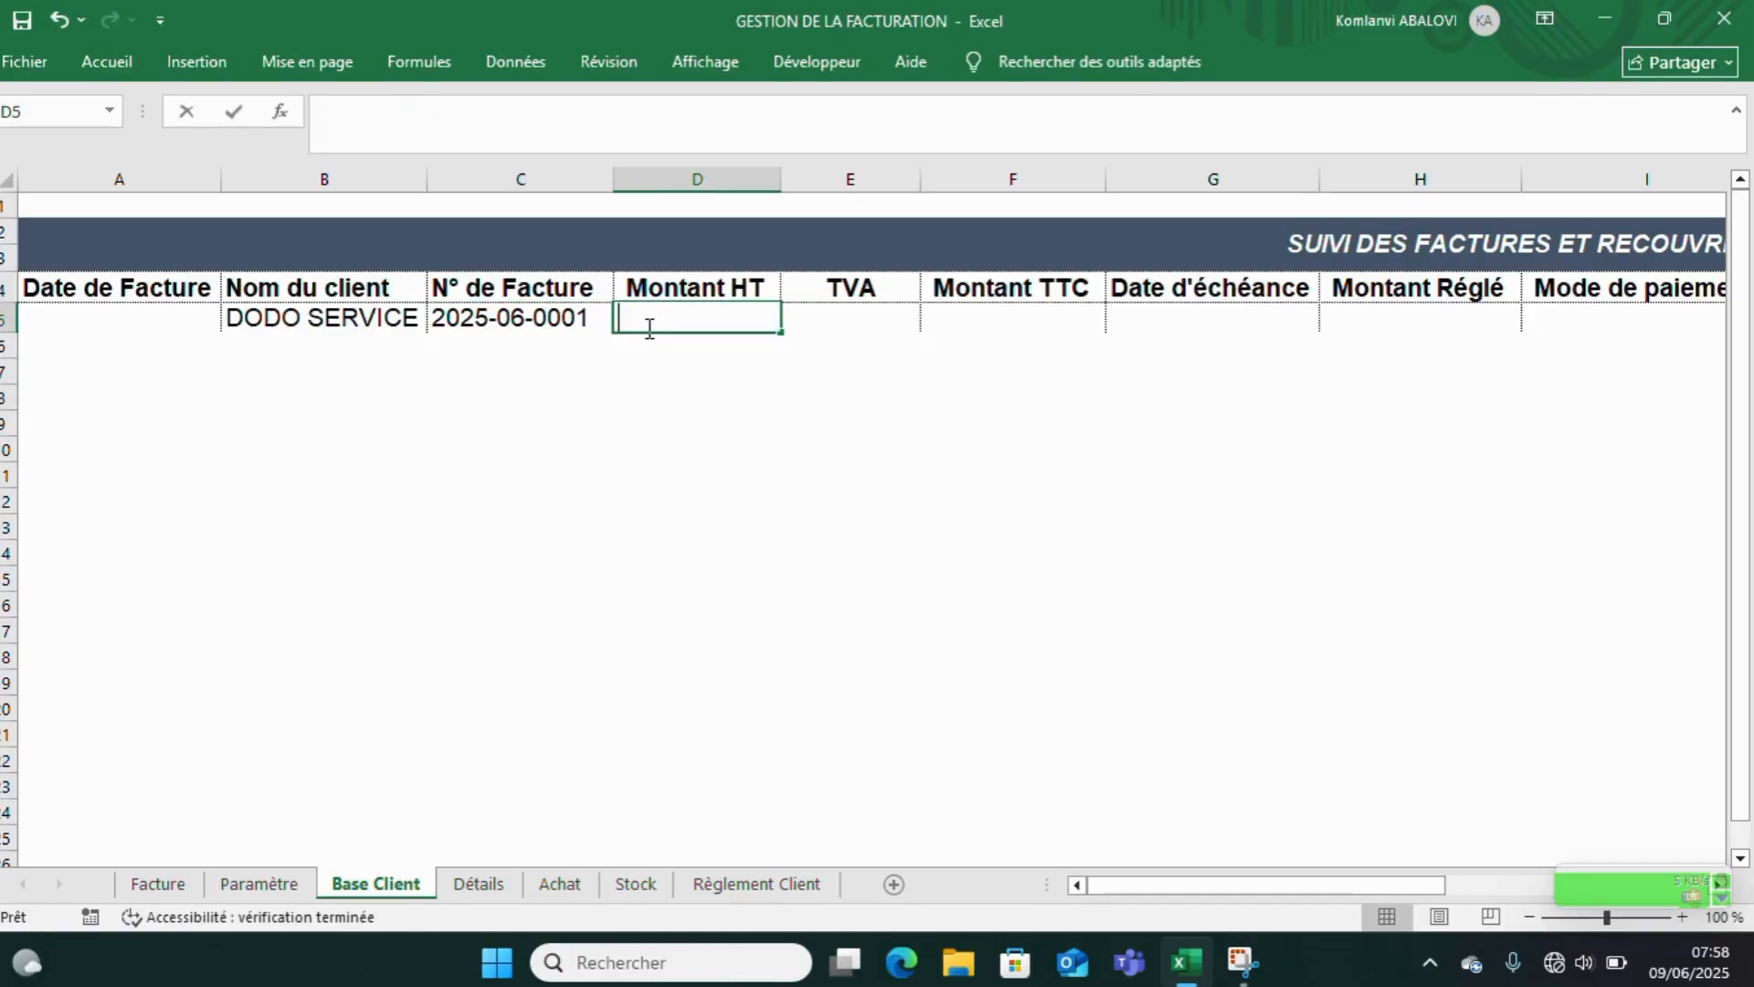
type("520 000")
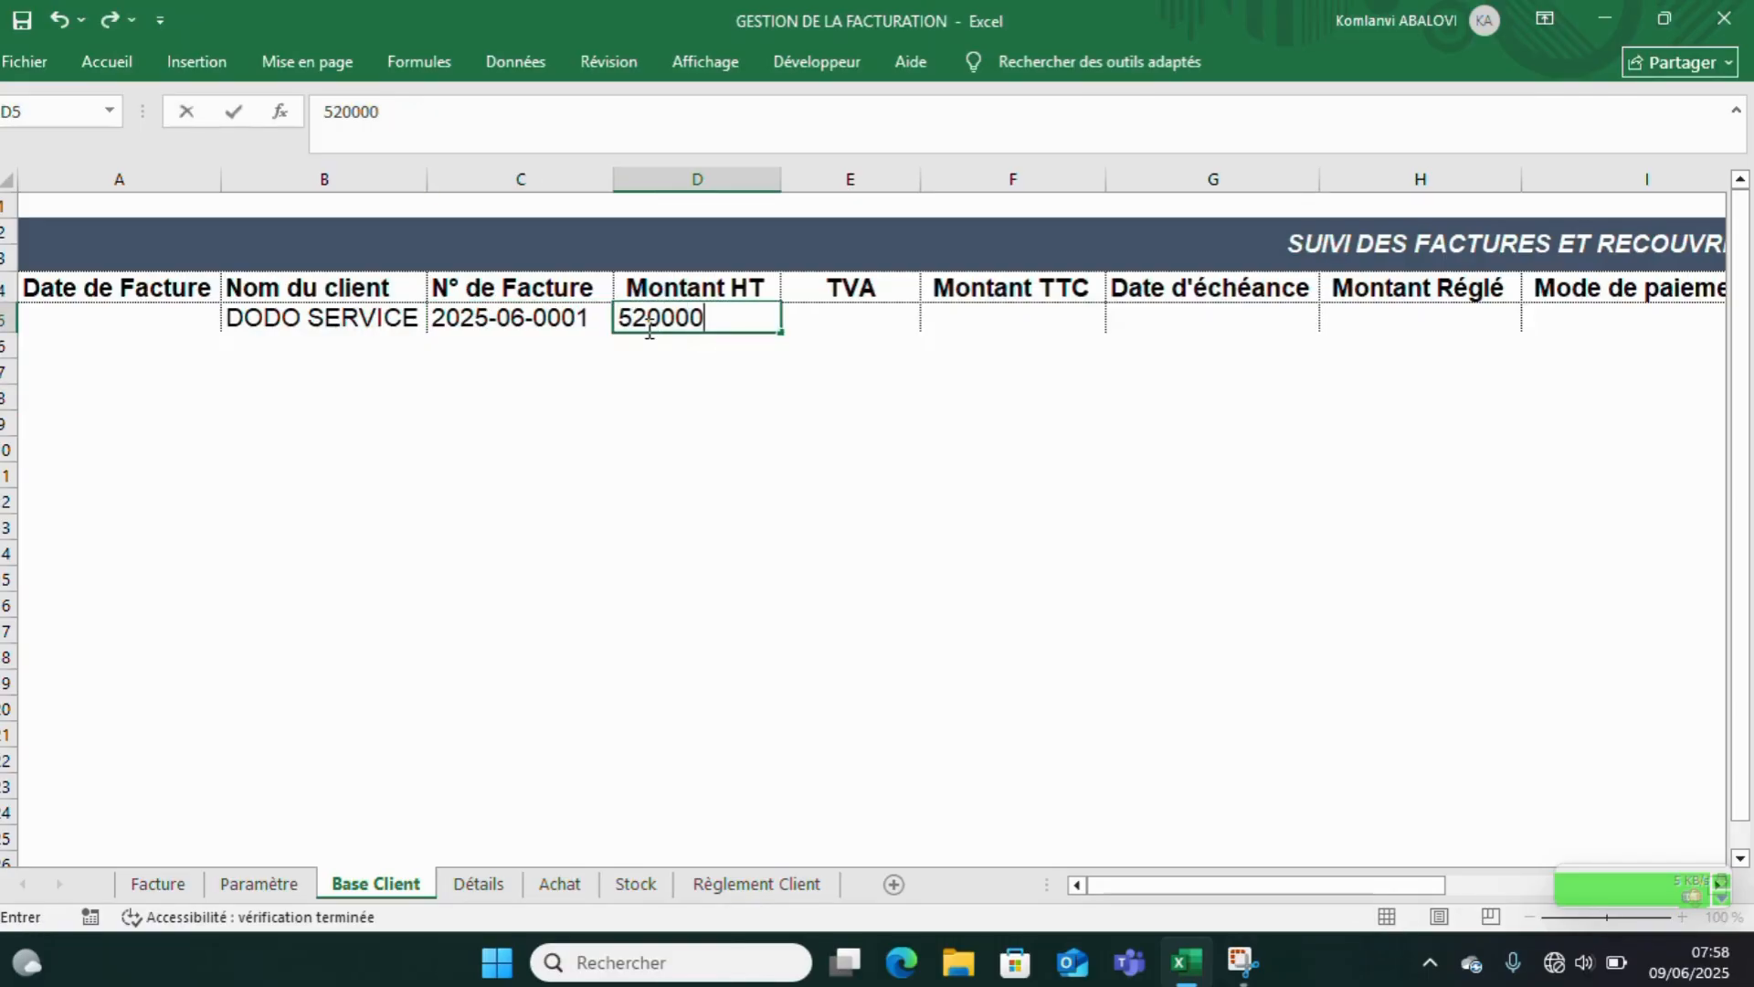
key("Return")
left_click(856, 315)
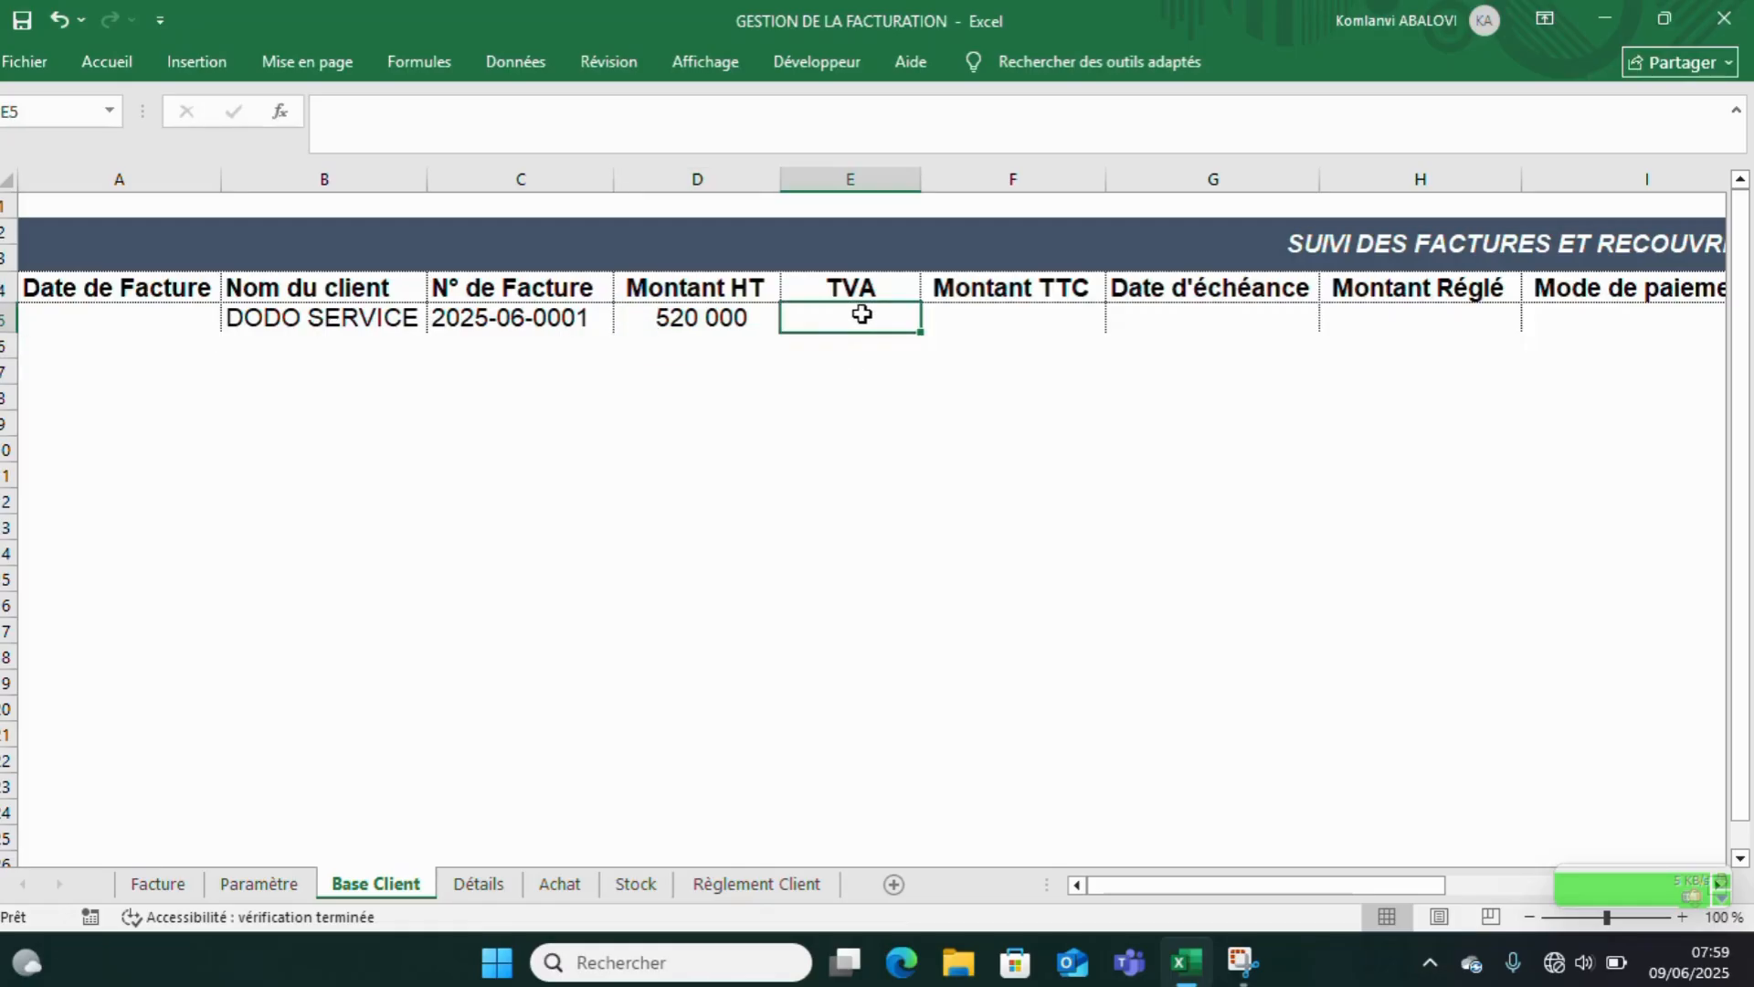
type("212 000")
key("Return")
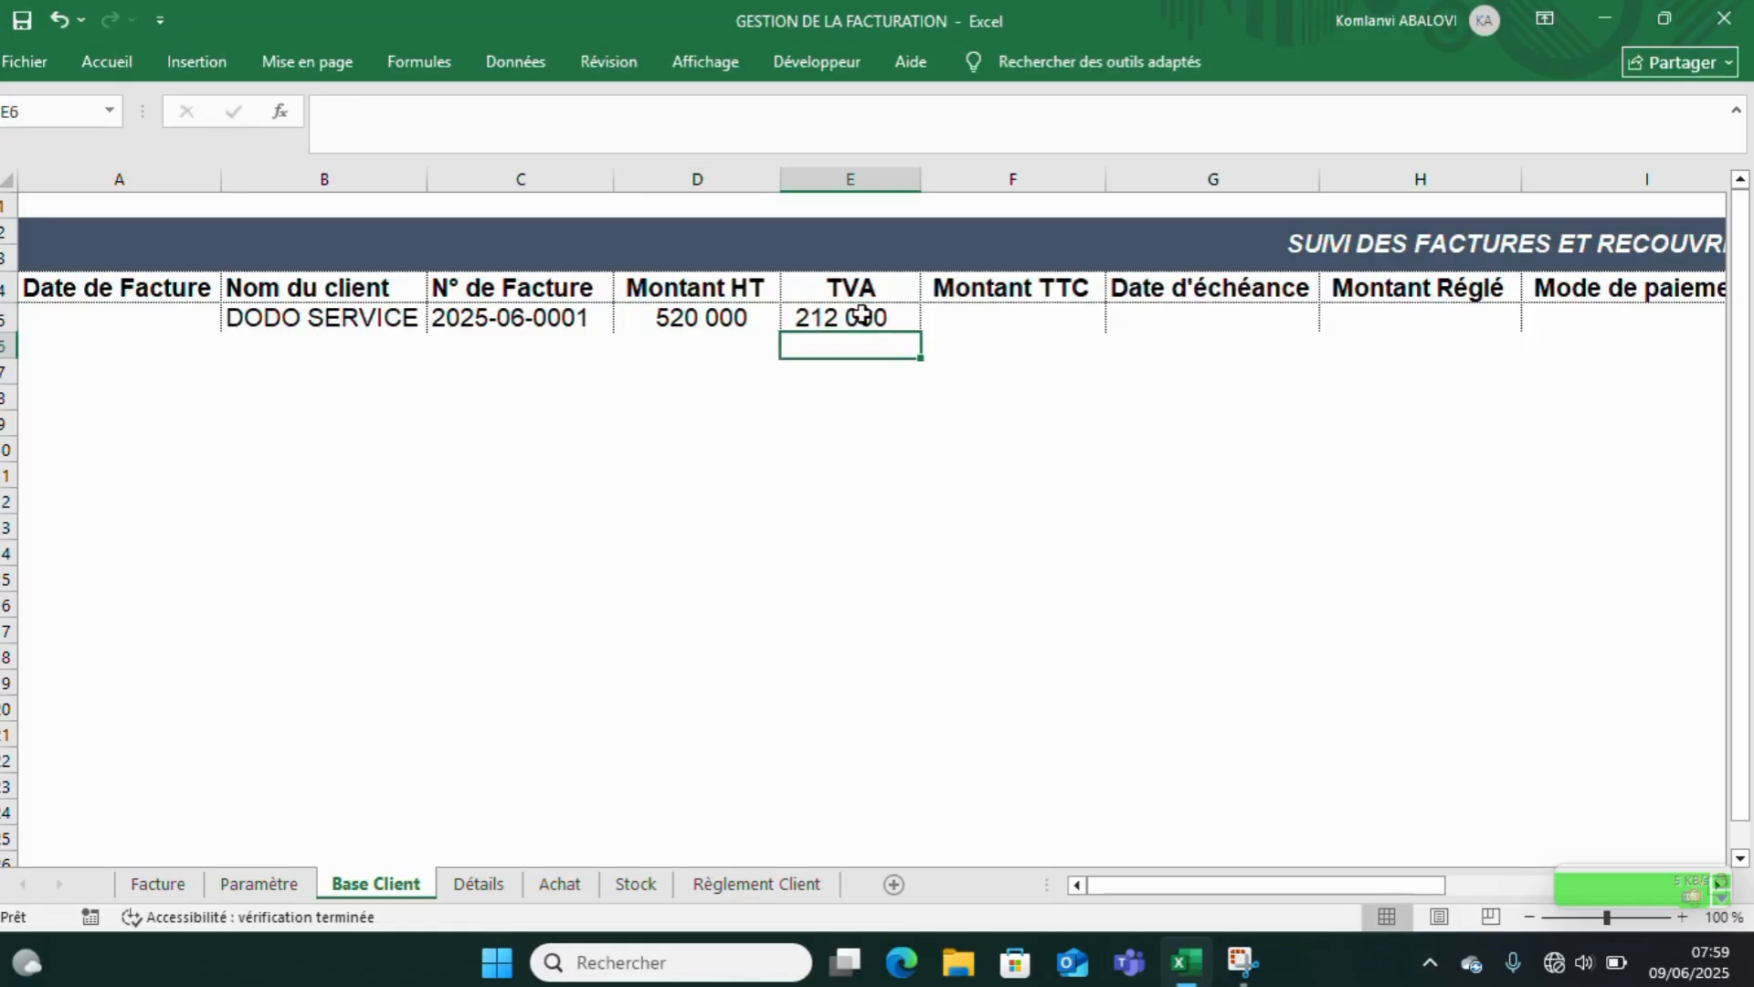
- Enter 732000, the sum of the Montant HT and TVA, as the Montant TTC in F5 of the Base Client sheet
left_click(964, 317)
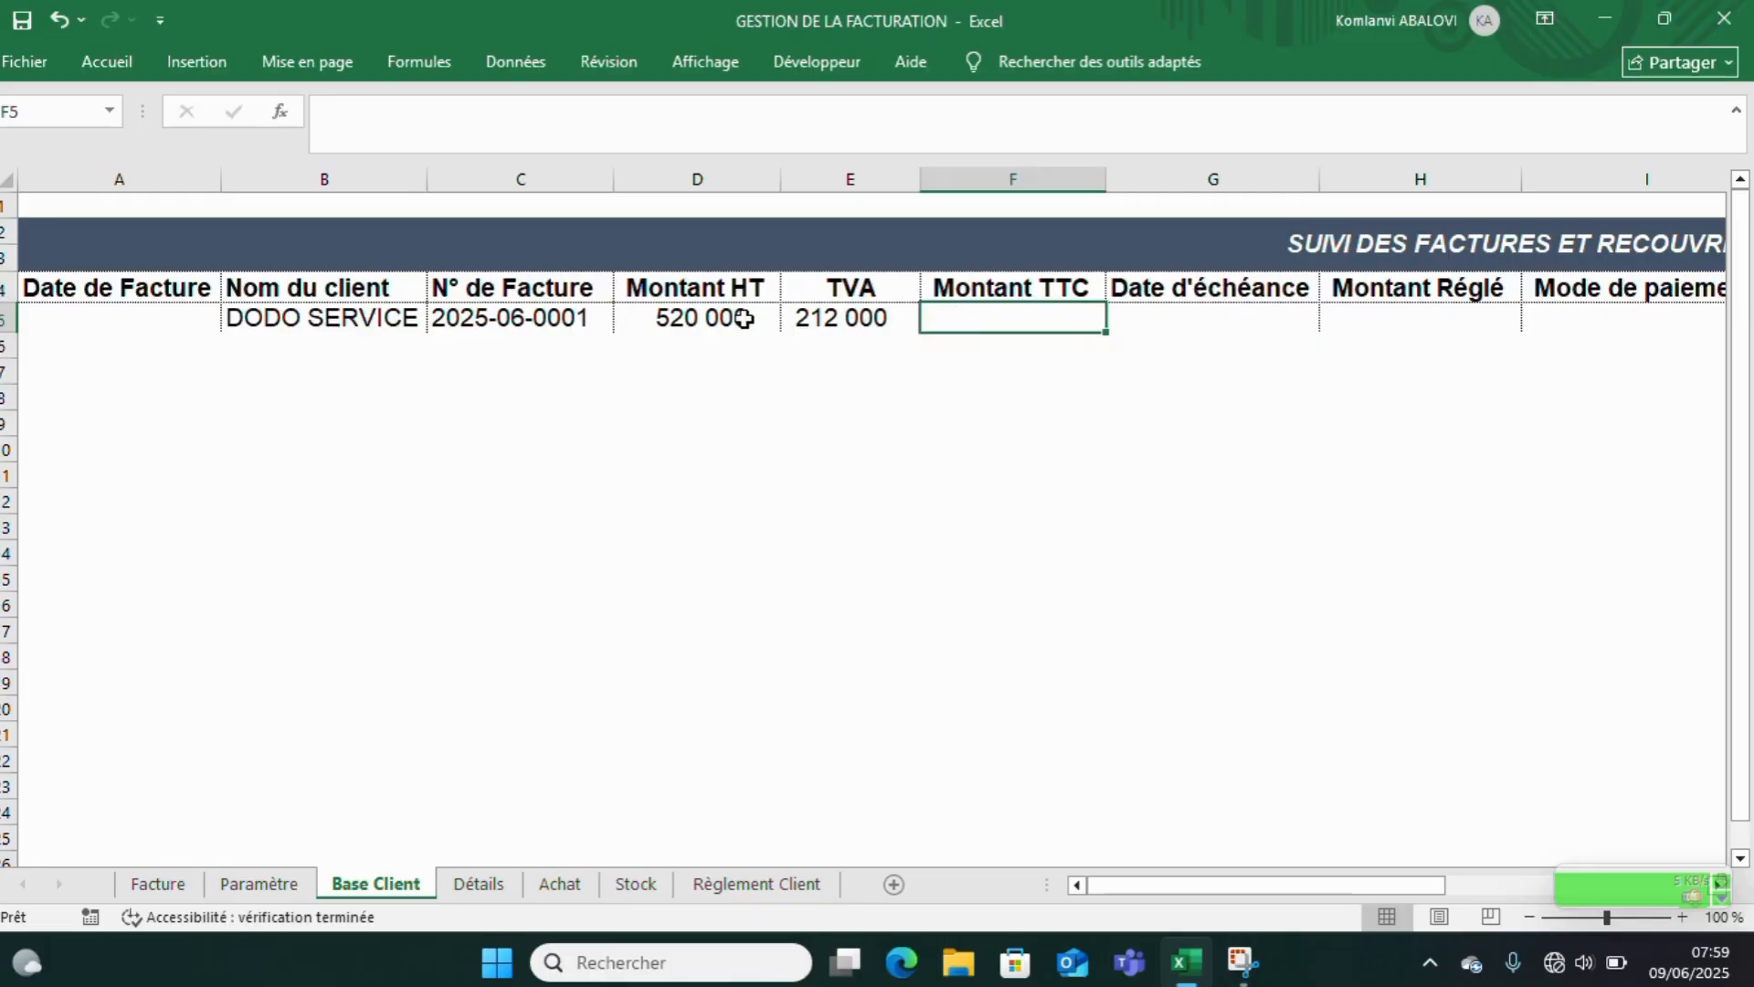
left_click_drag(726, 320, 809, 320)
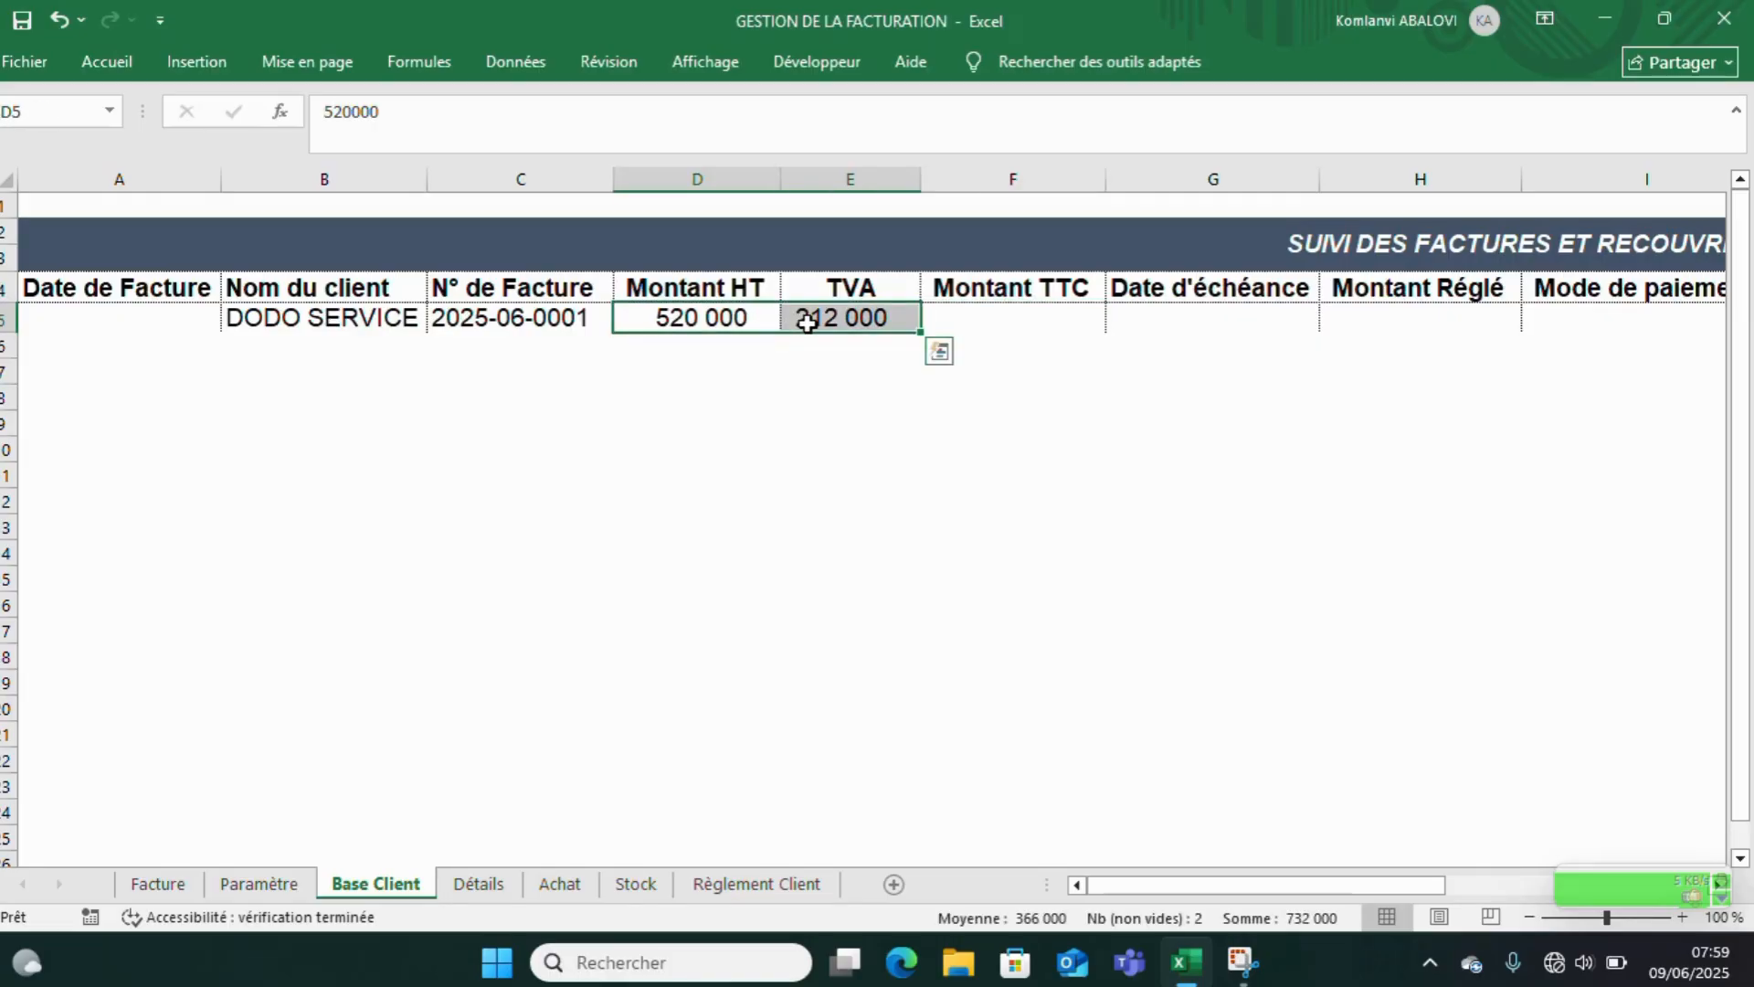
left_click(945, 320)
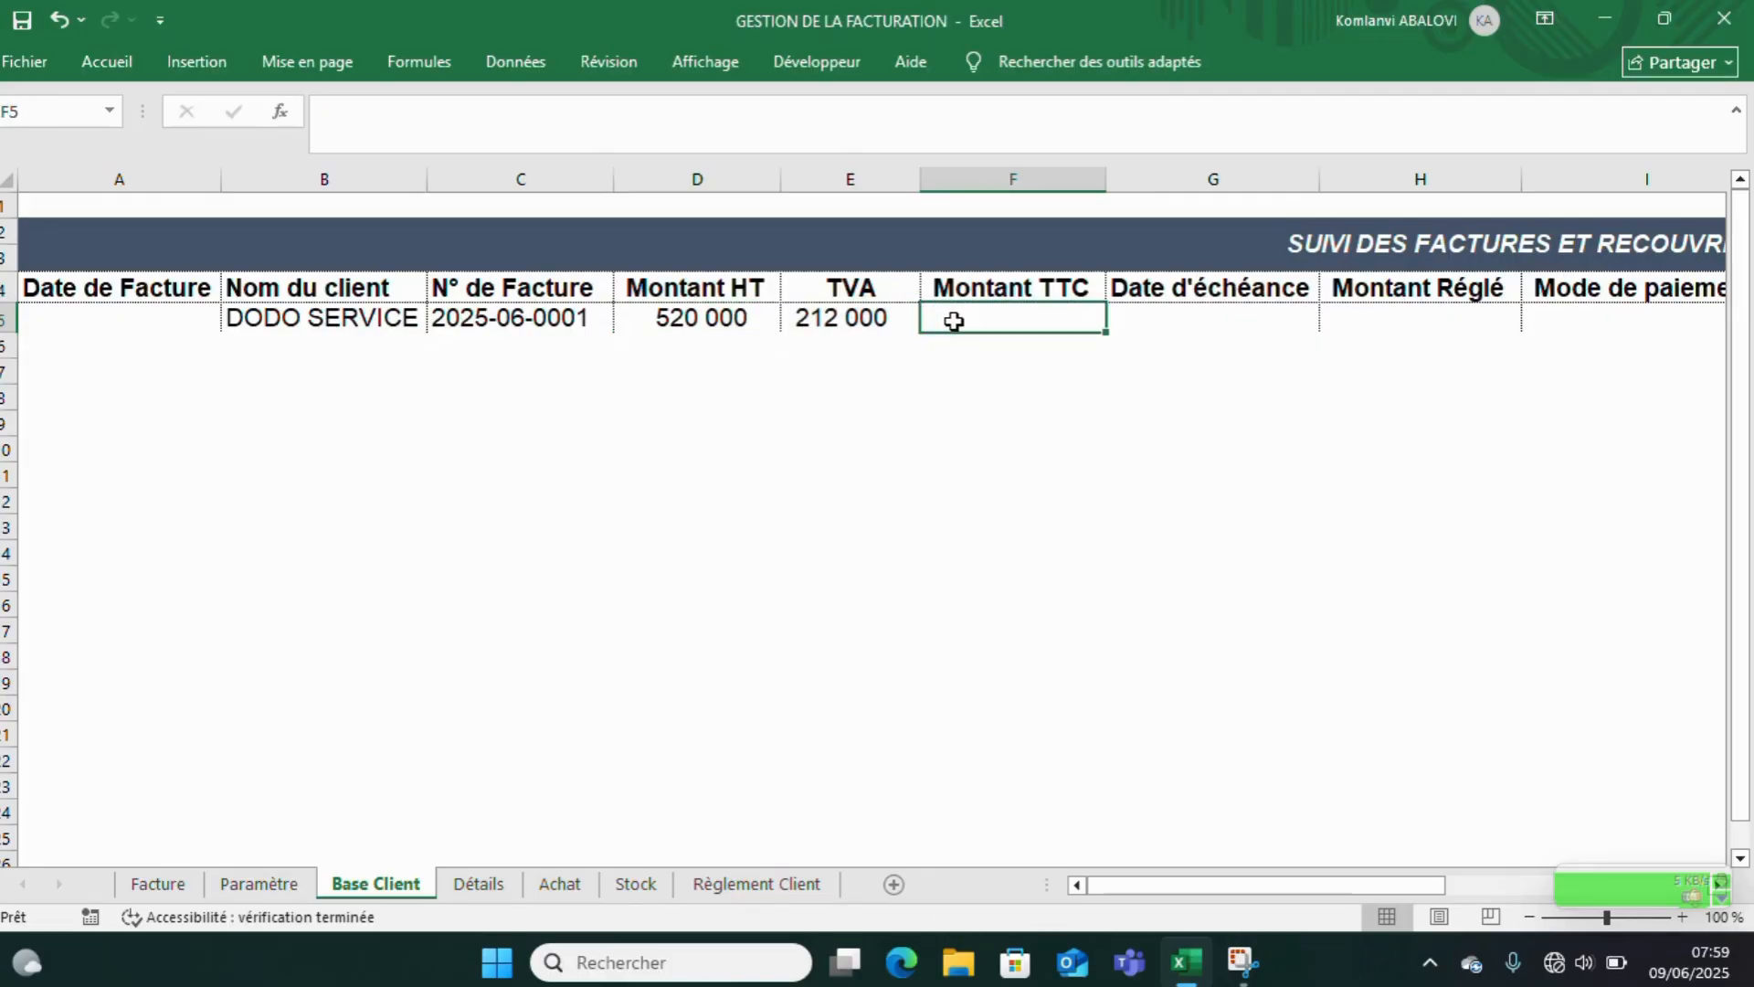
type("732000")
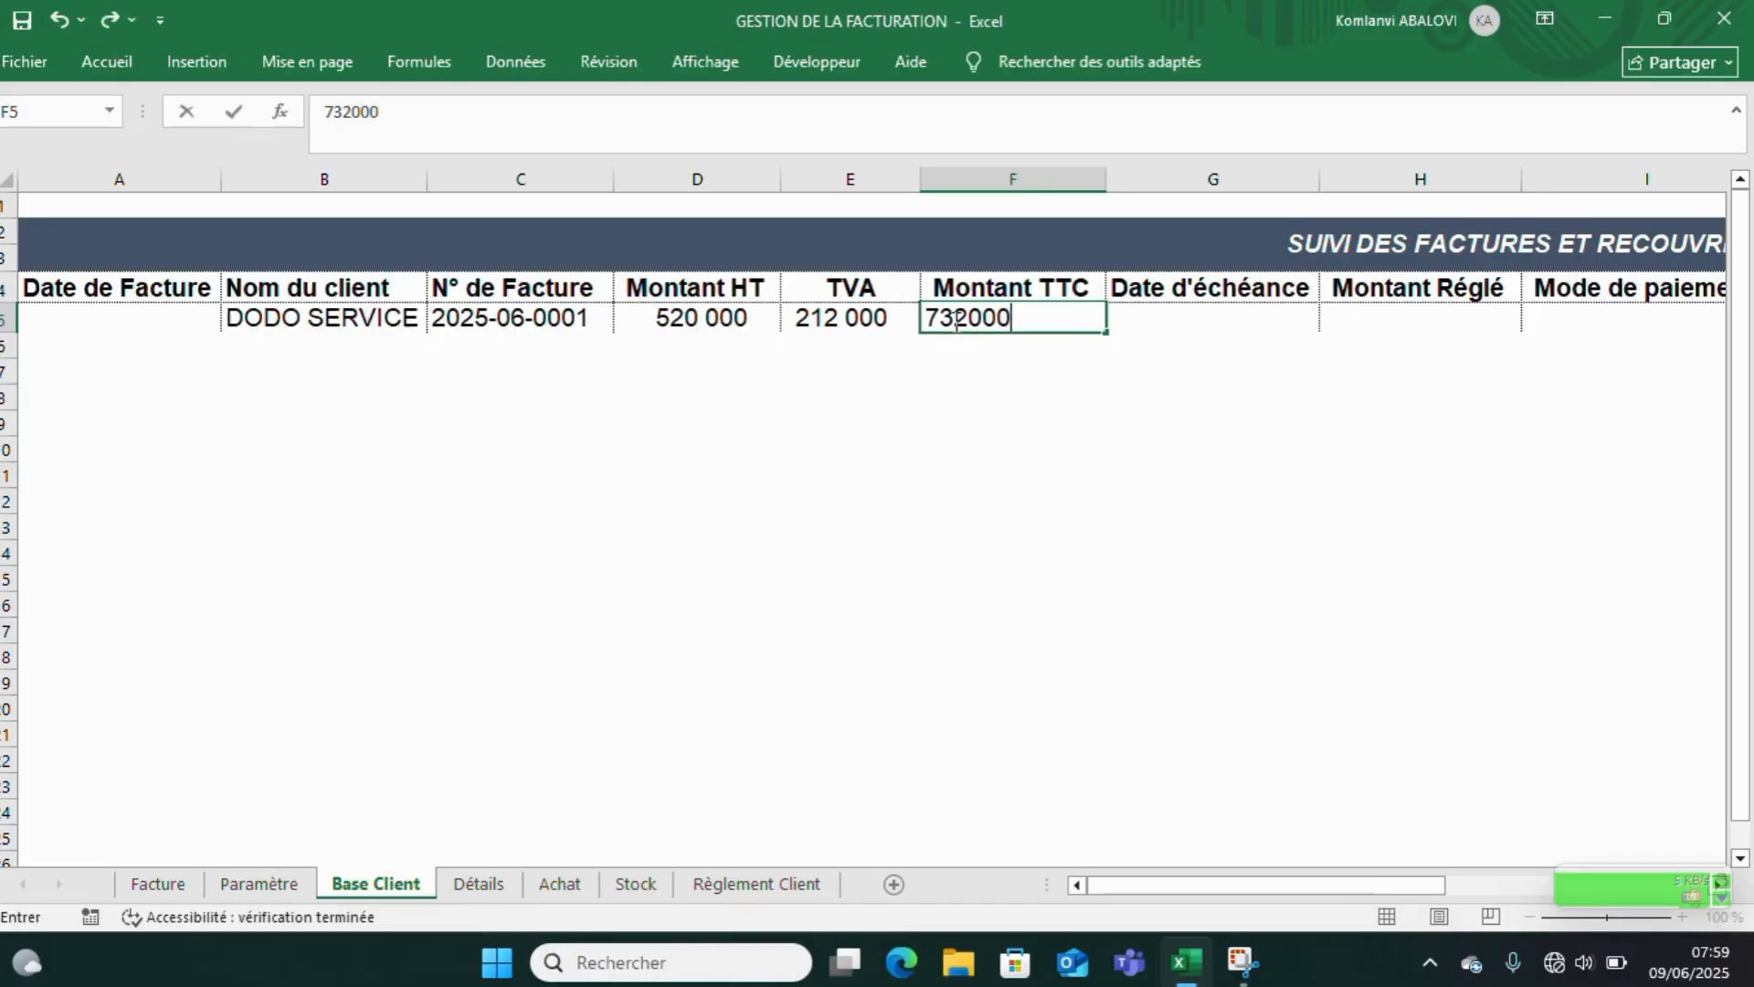
key("Return")
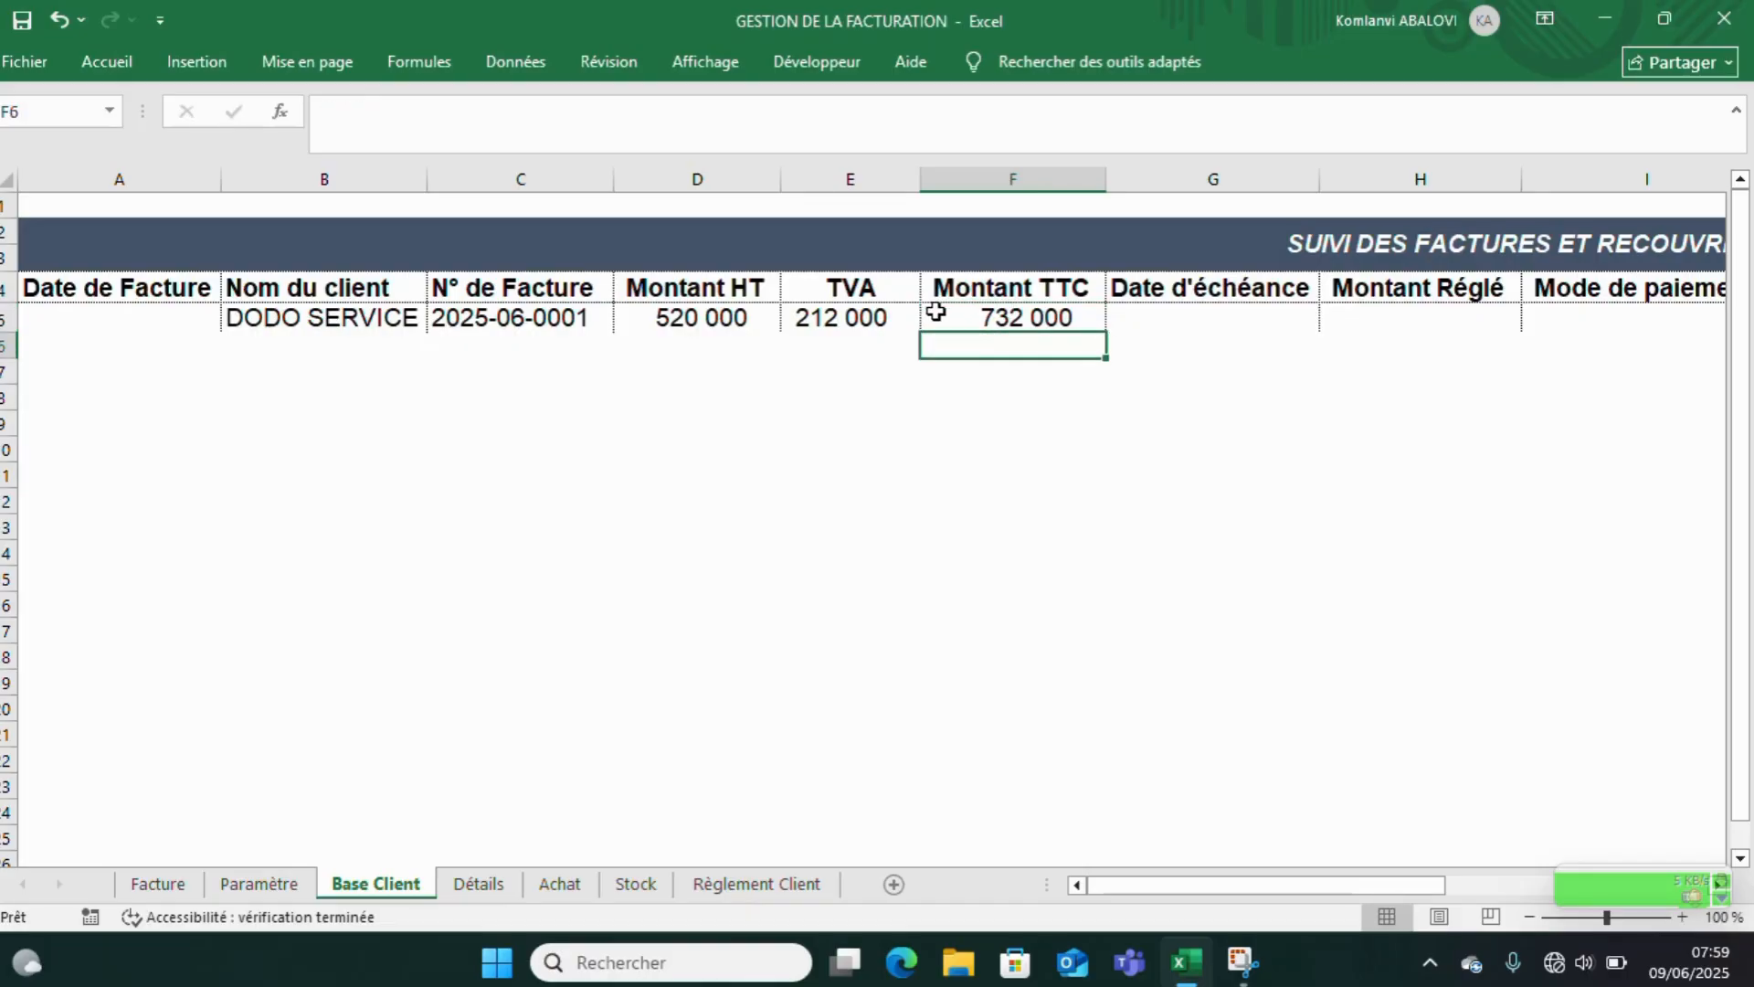
left_click(319, 357)
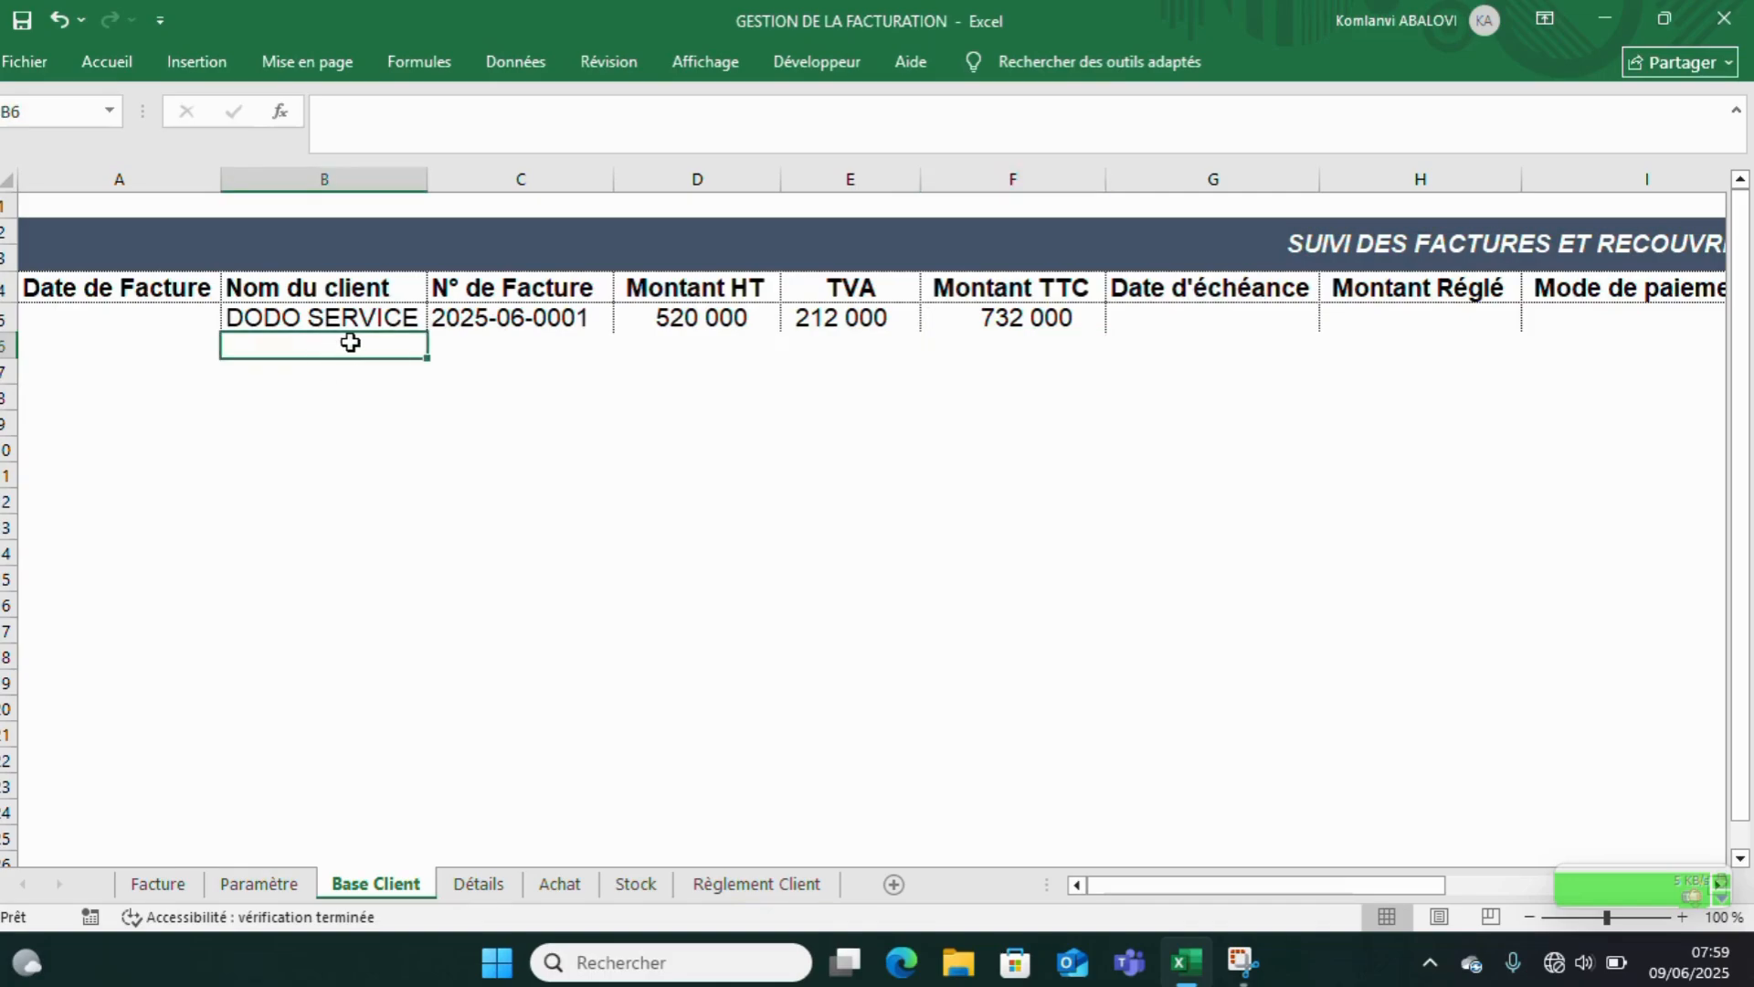
left_click(403, 322)
left_click_drag(427, 333, 427, 356)
left_click(476, 348)
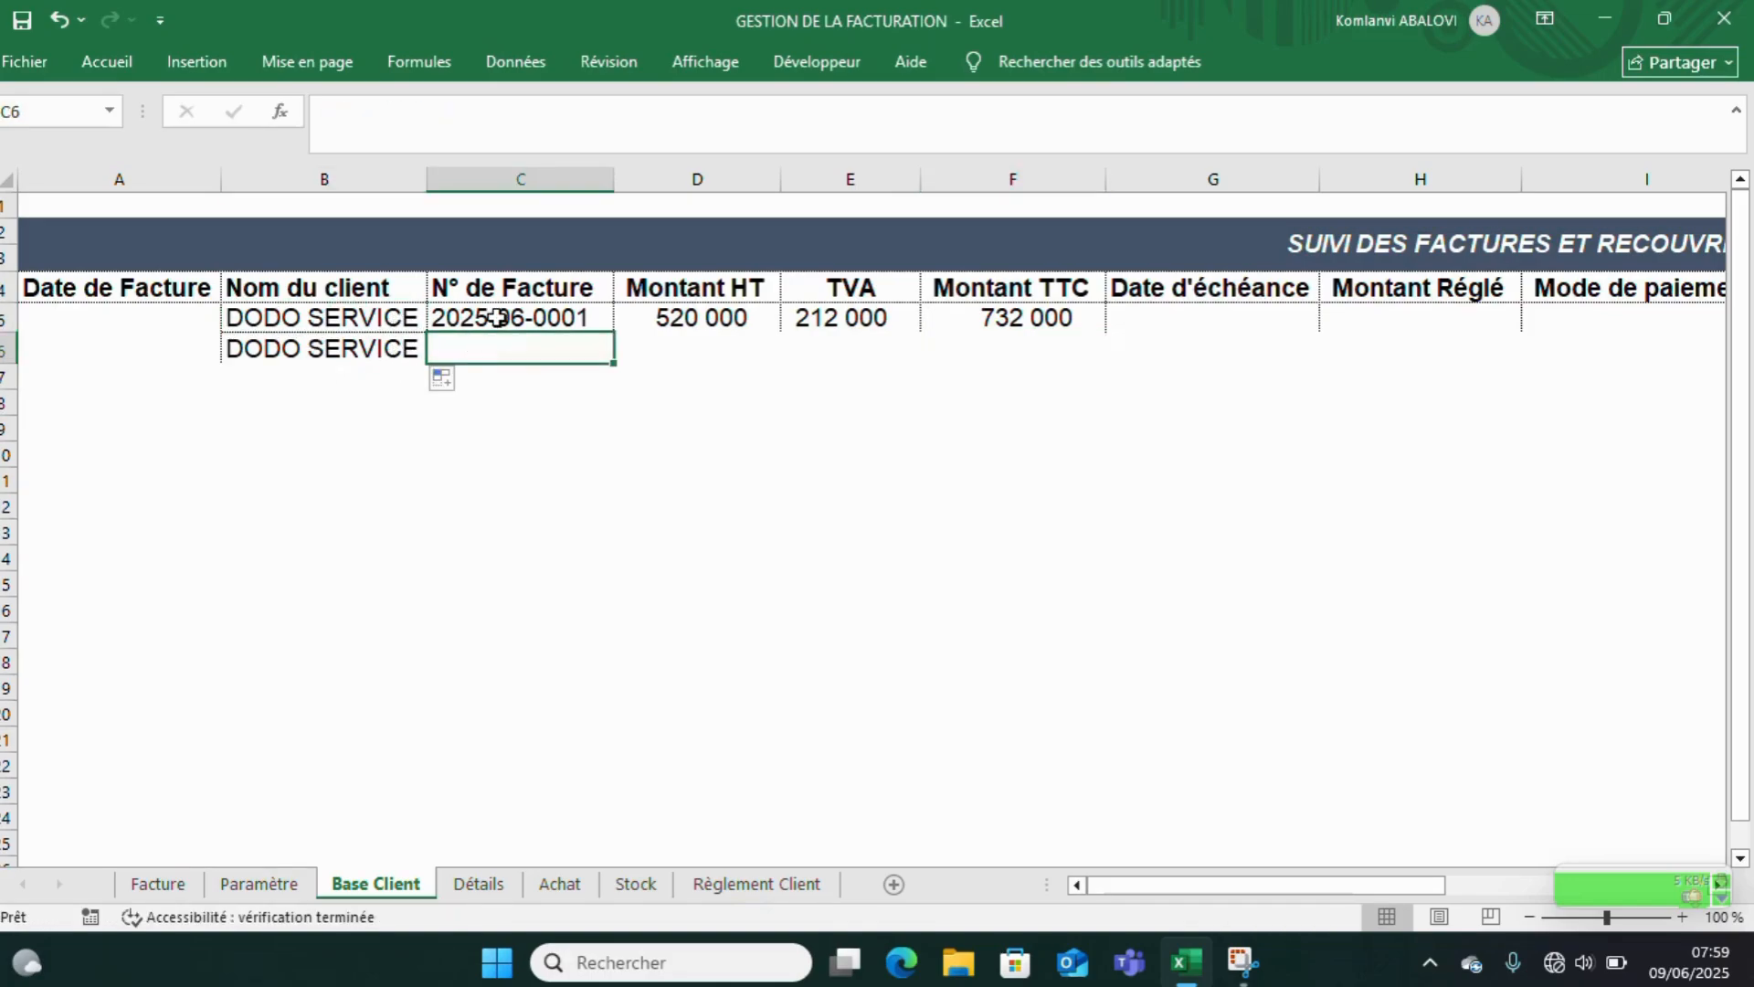
left_click(497, 318)
left_click_drag(612, 335, 580, 349)
left_click(580, 349)
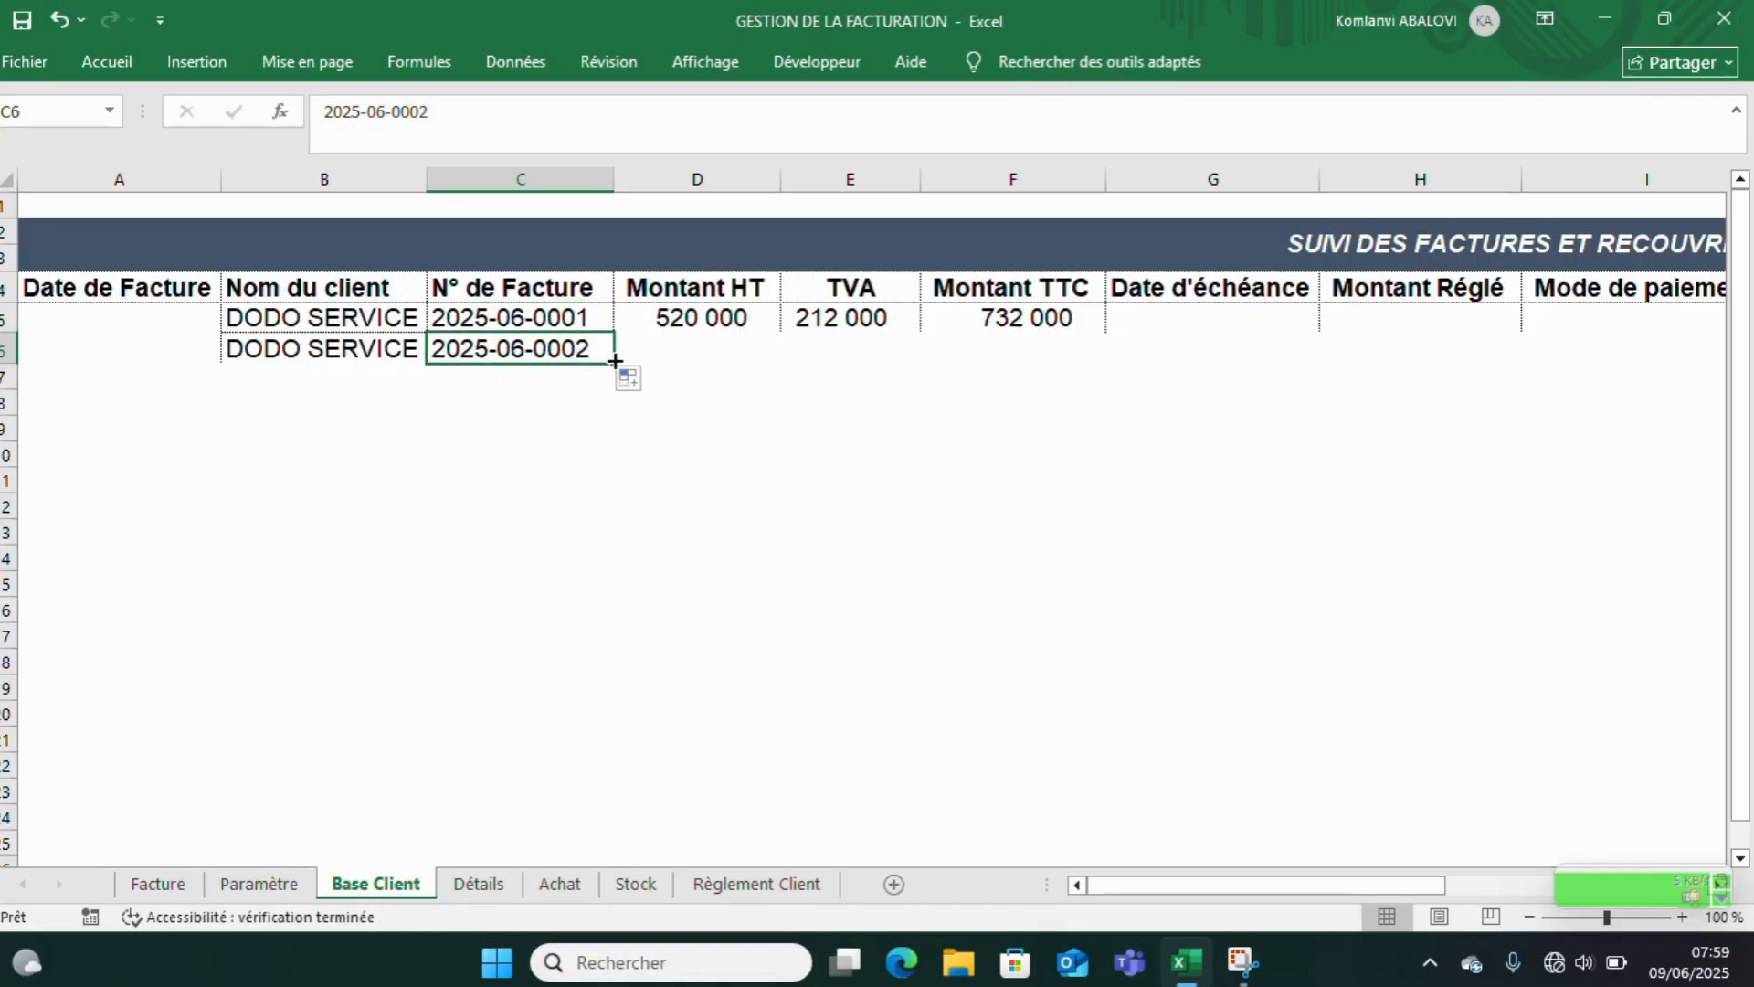
left_click(676, 348)
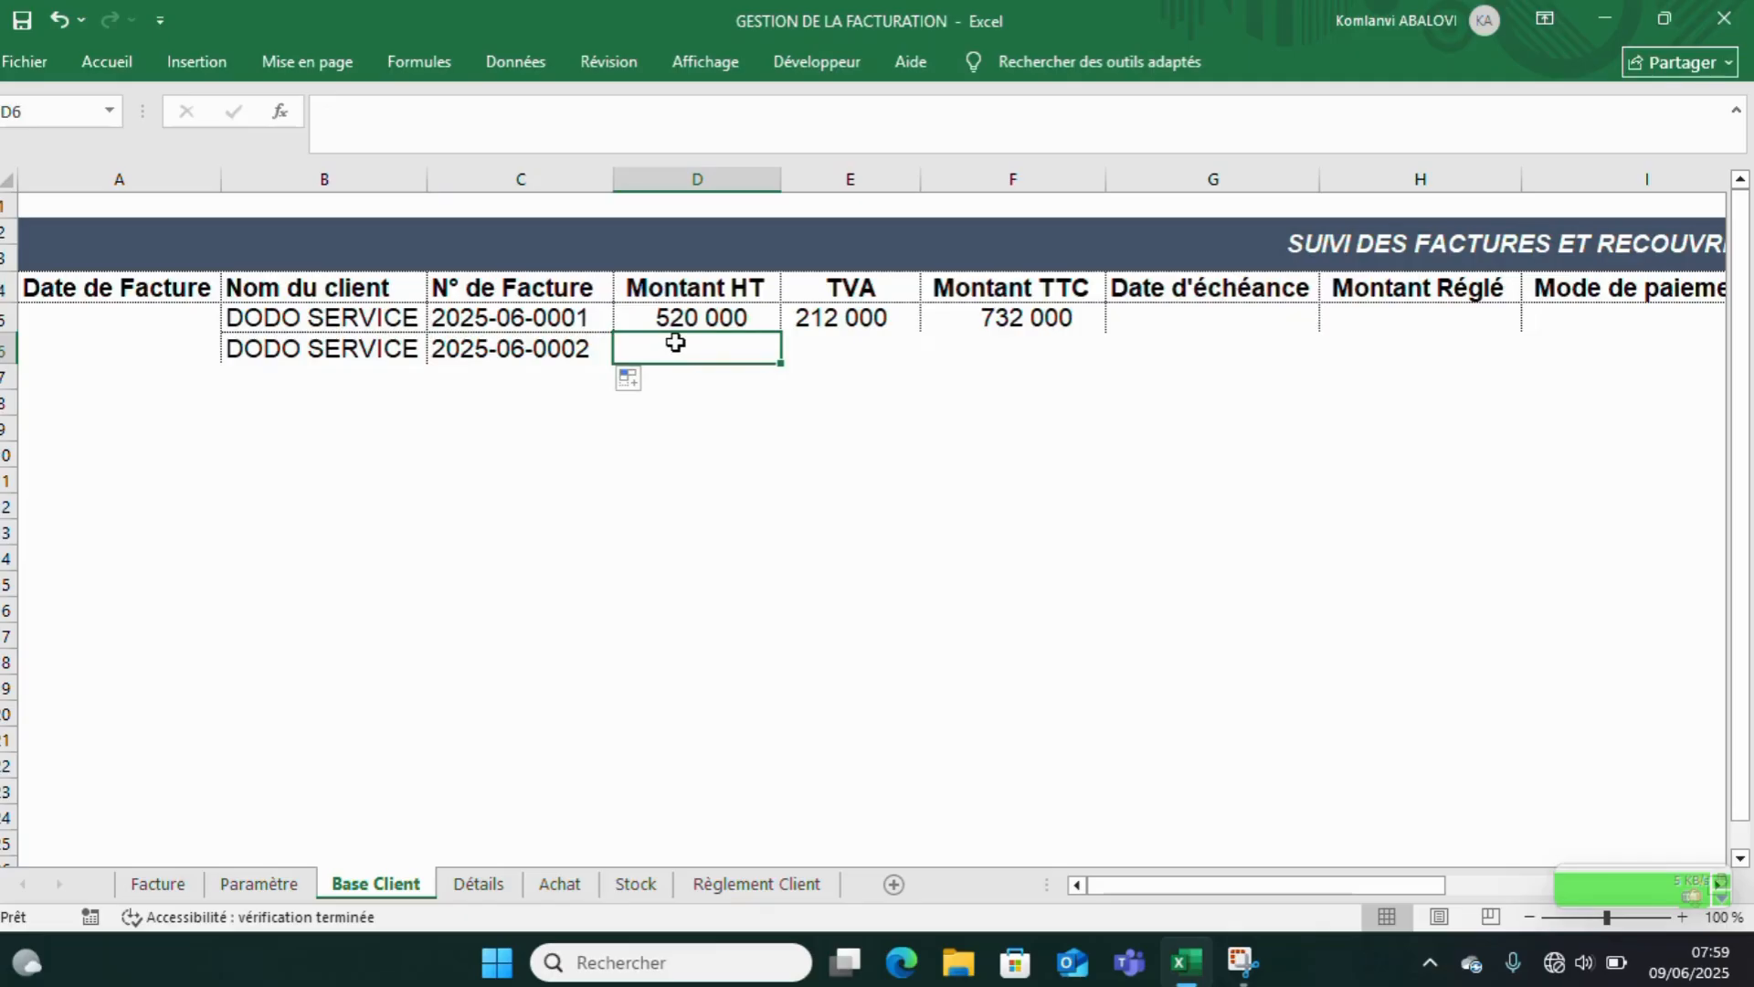
type("250000")
key("Return")
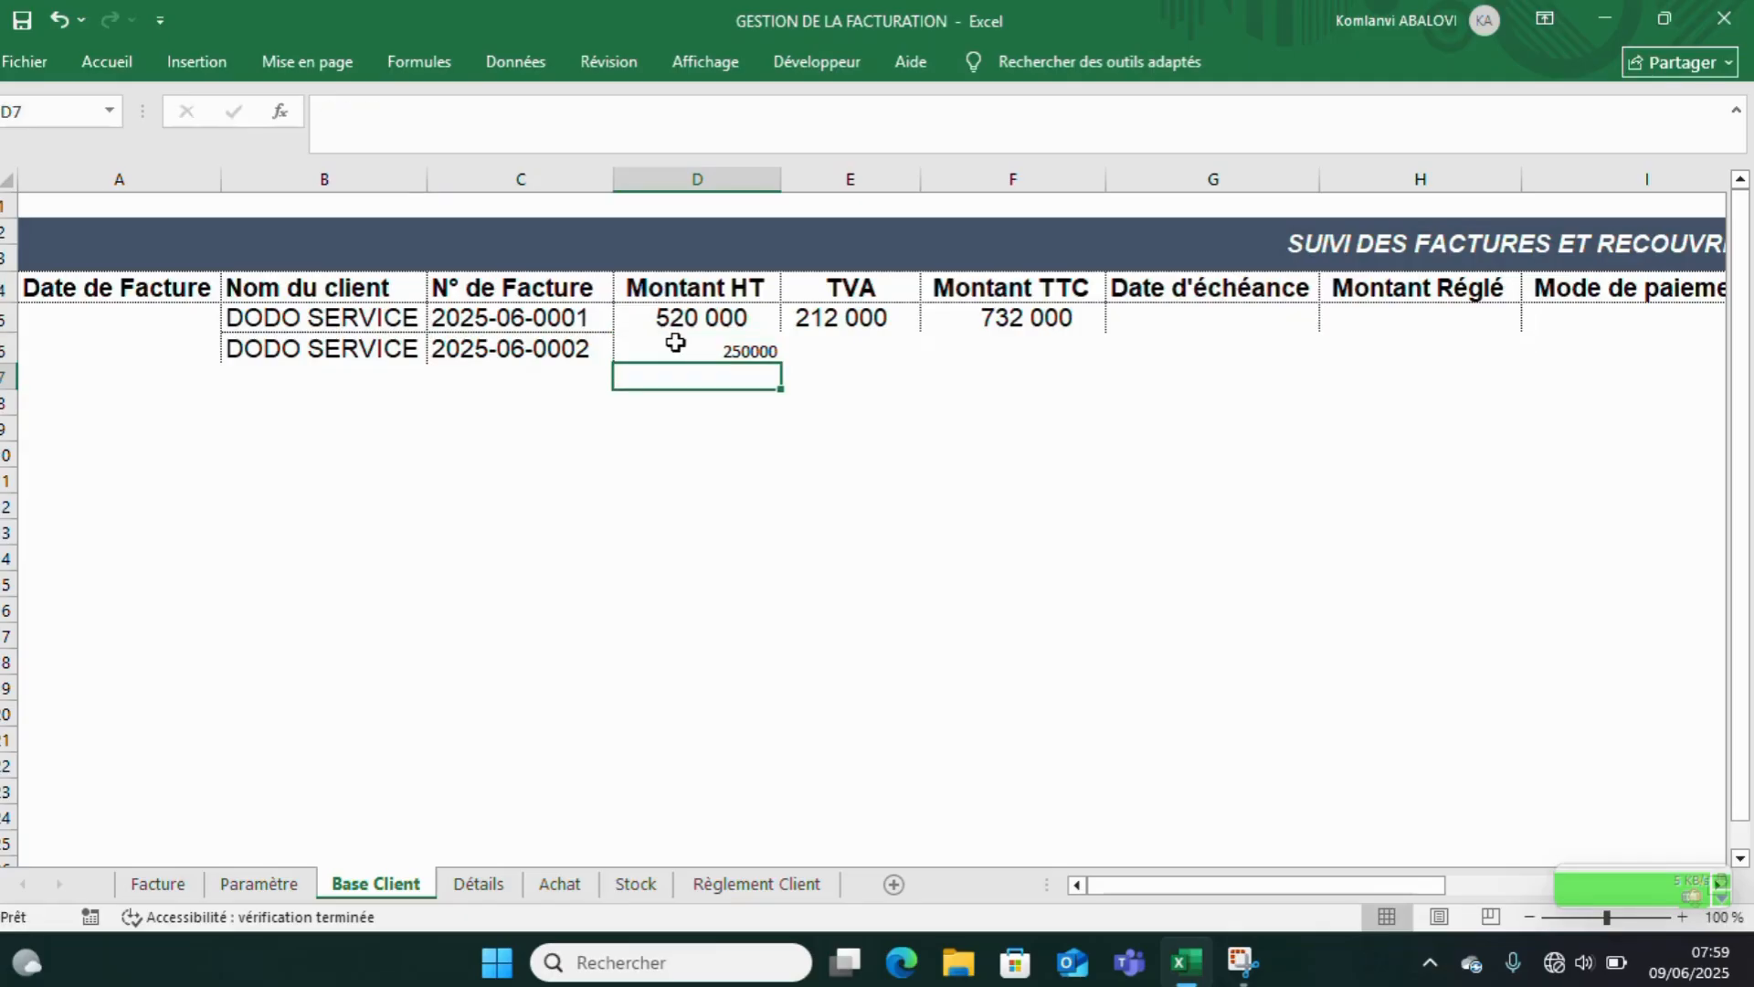
- Copy the formatting of the Montant HT cell D5 onto cells D6 to G6
left_click(685, 322)
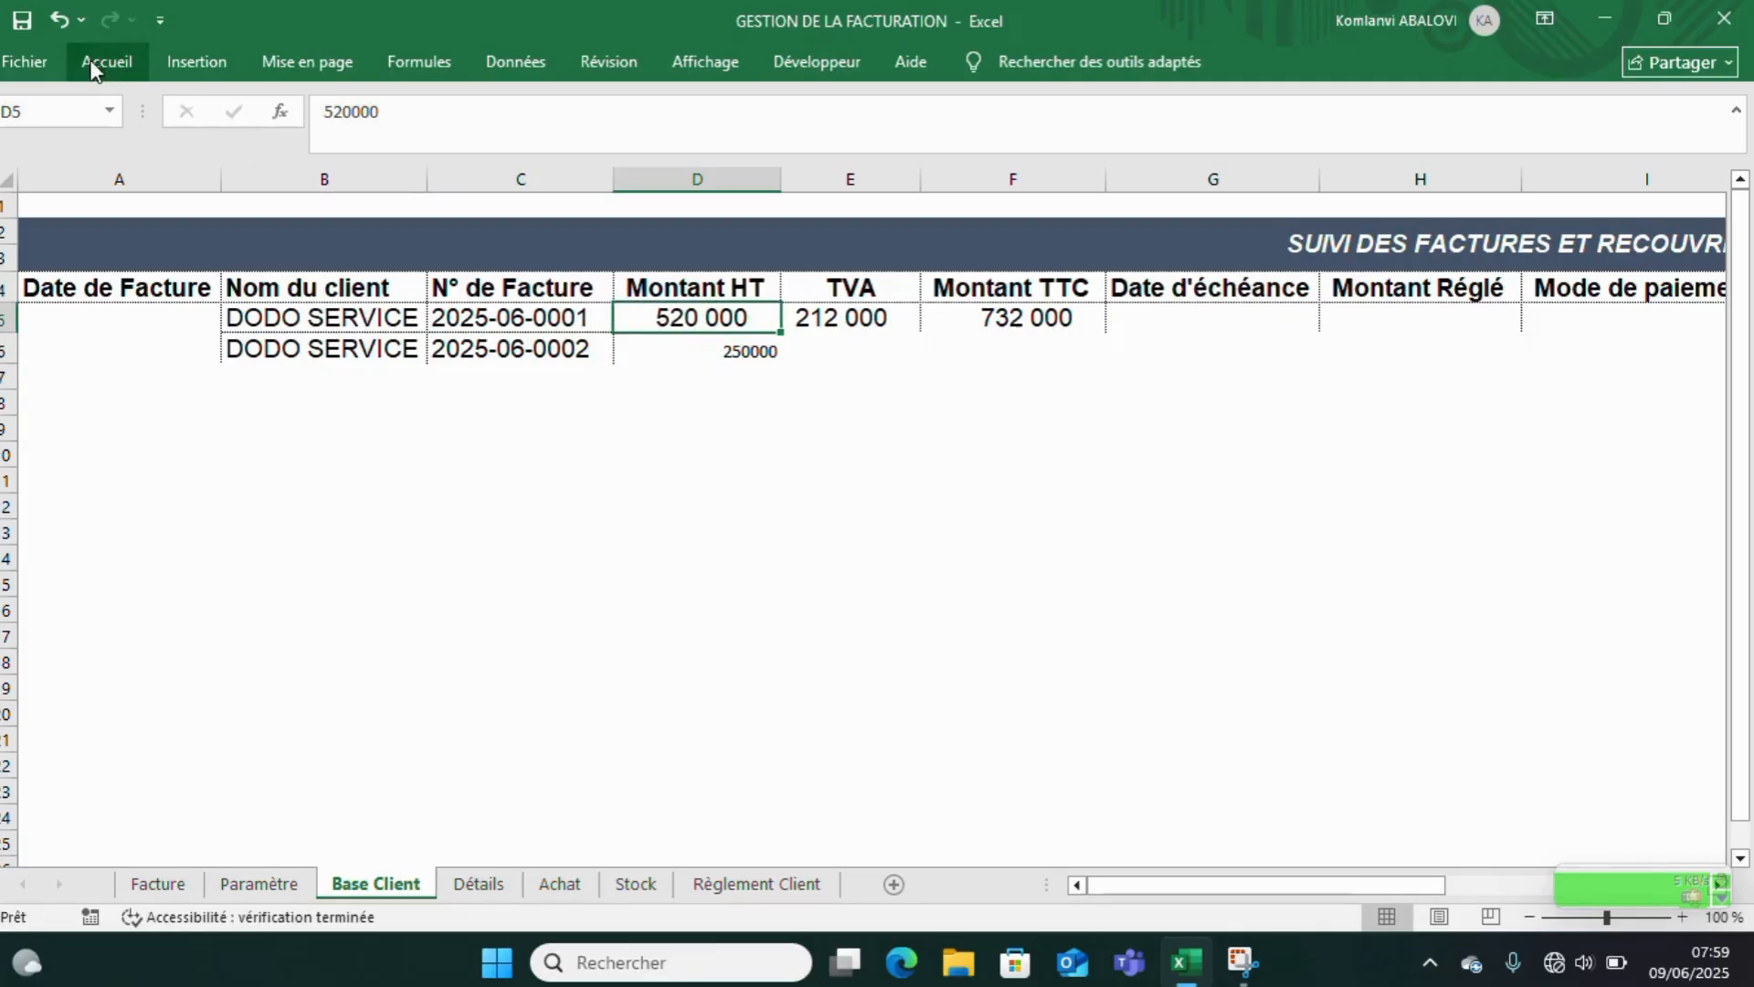
left_click(118, 61)
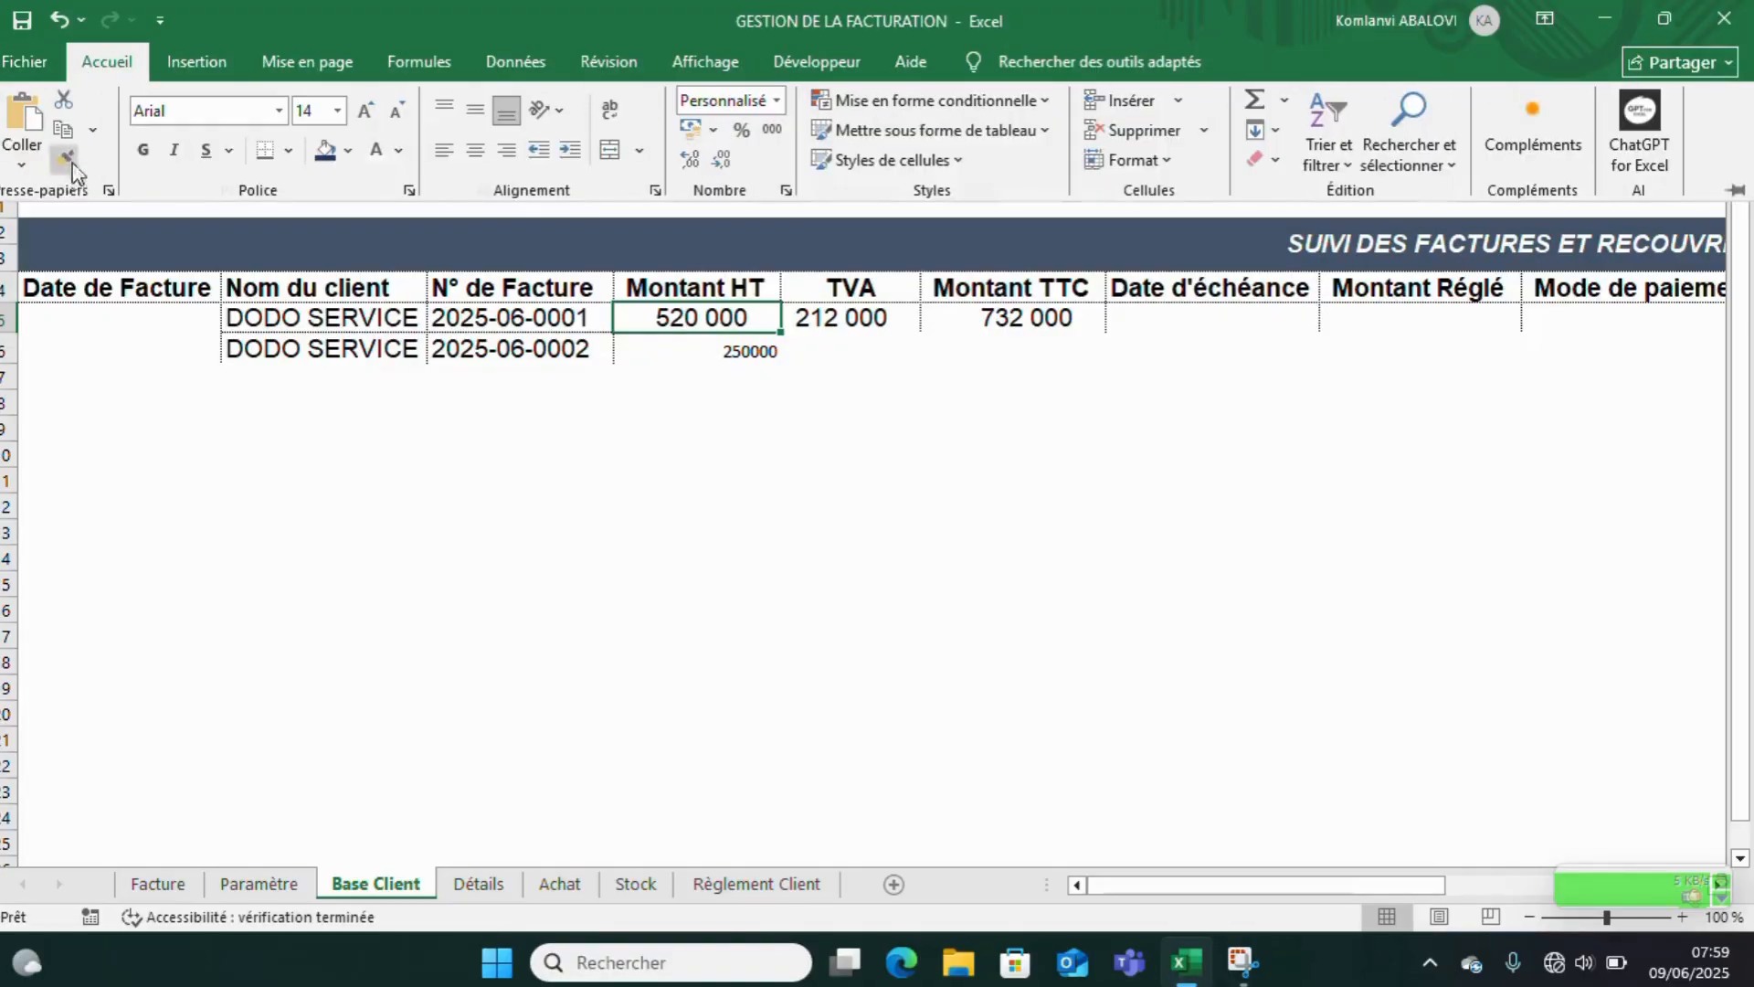
left_click(61, 163)
left_click(679, 355)
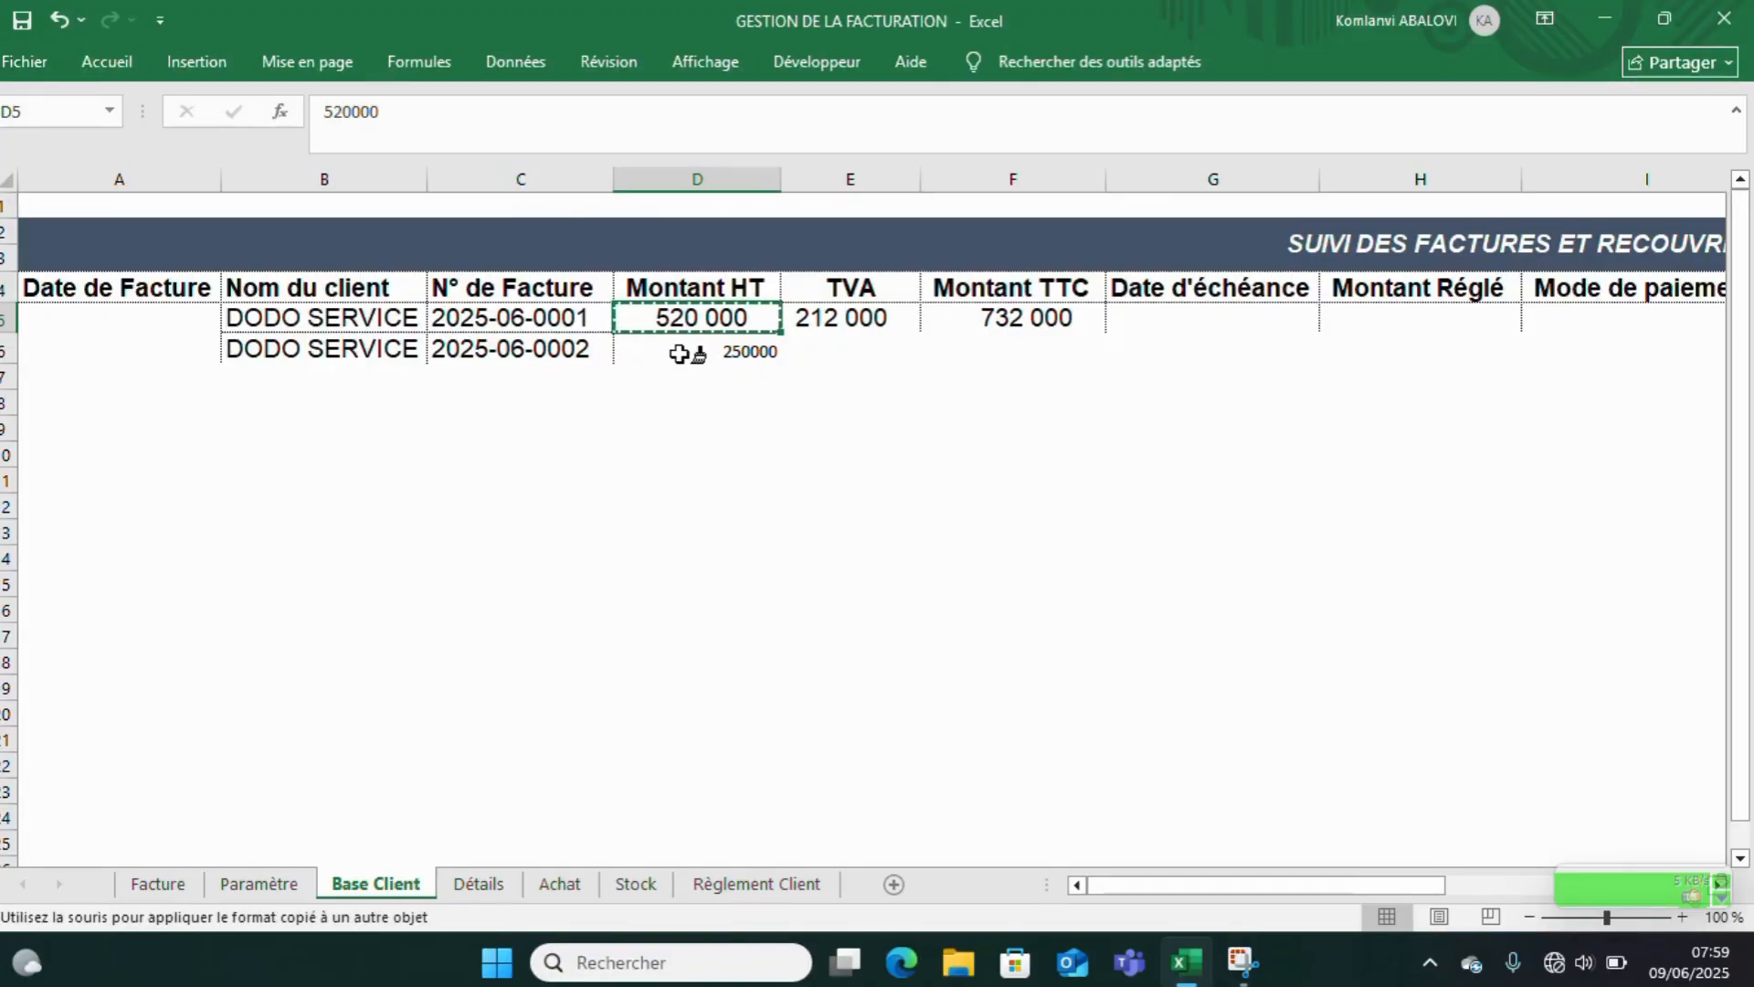
left_click(681, 355)
mouse_move(719, 354)
left_mouse_down()
mouse_move(1057, 376)
mouse_move(1214, 349)
left_mouse_up()
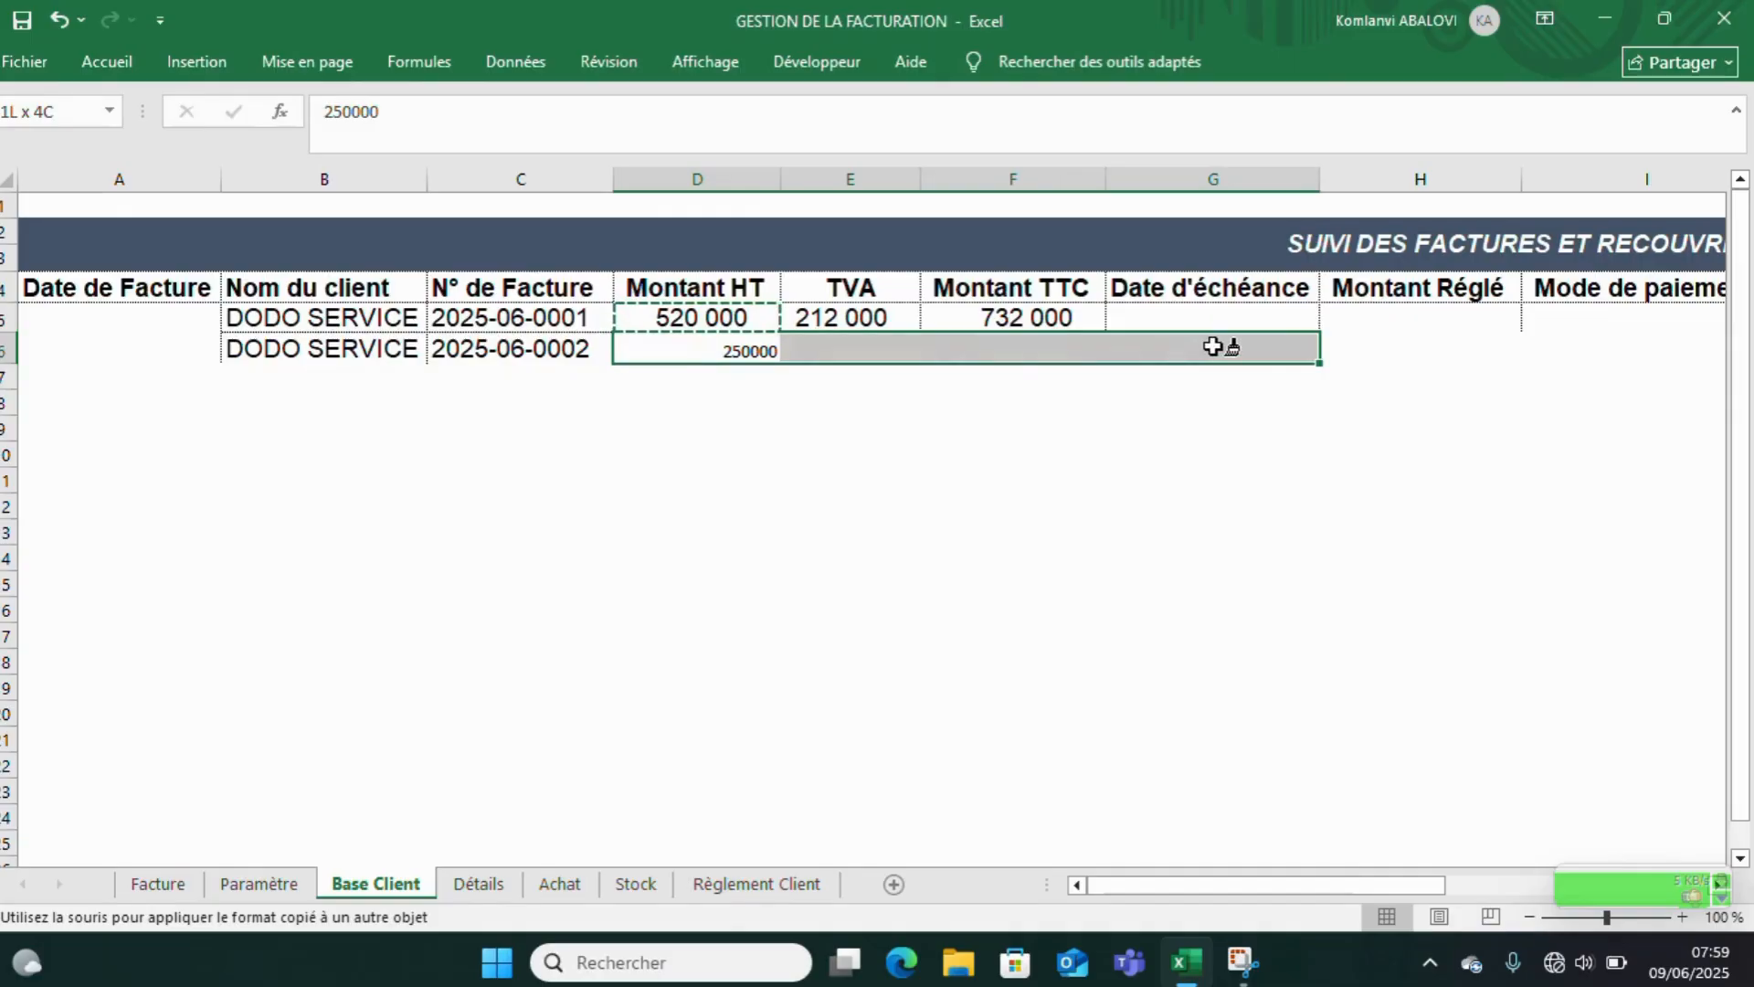
left_click(1027, 384)
- Enter a TVA of 102000 in E6 and a Montant TTC of 352000 in F6
left_click(824, 352)
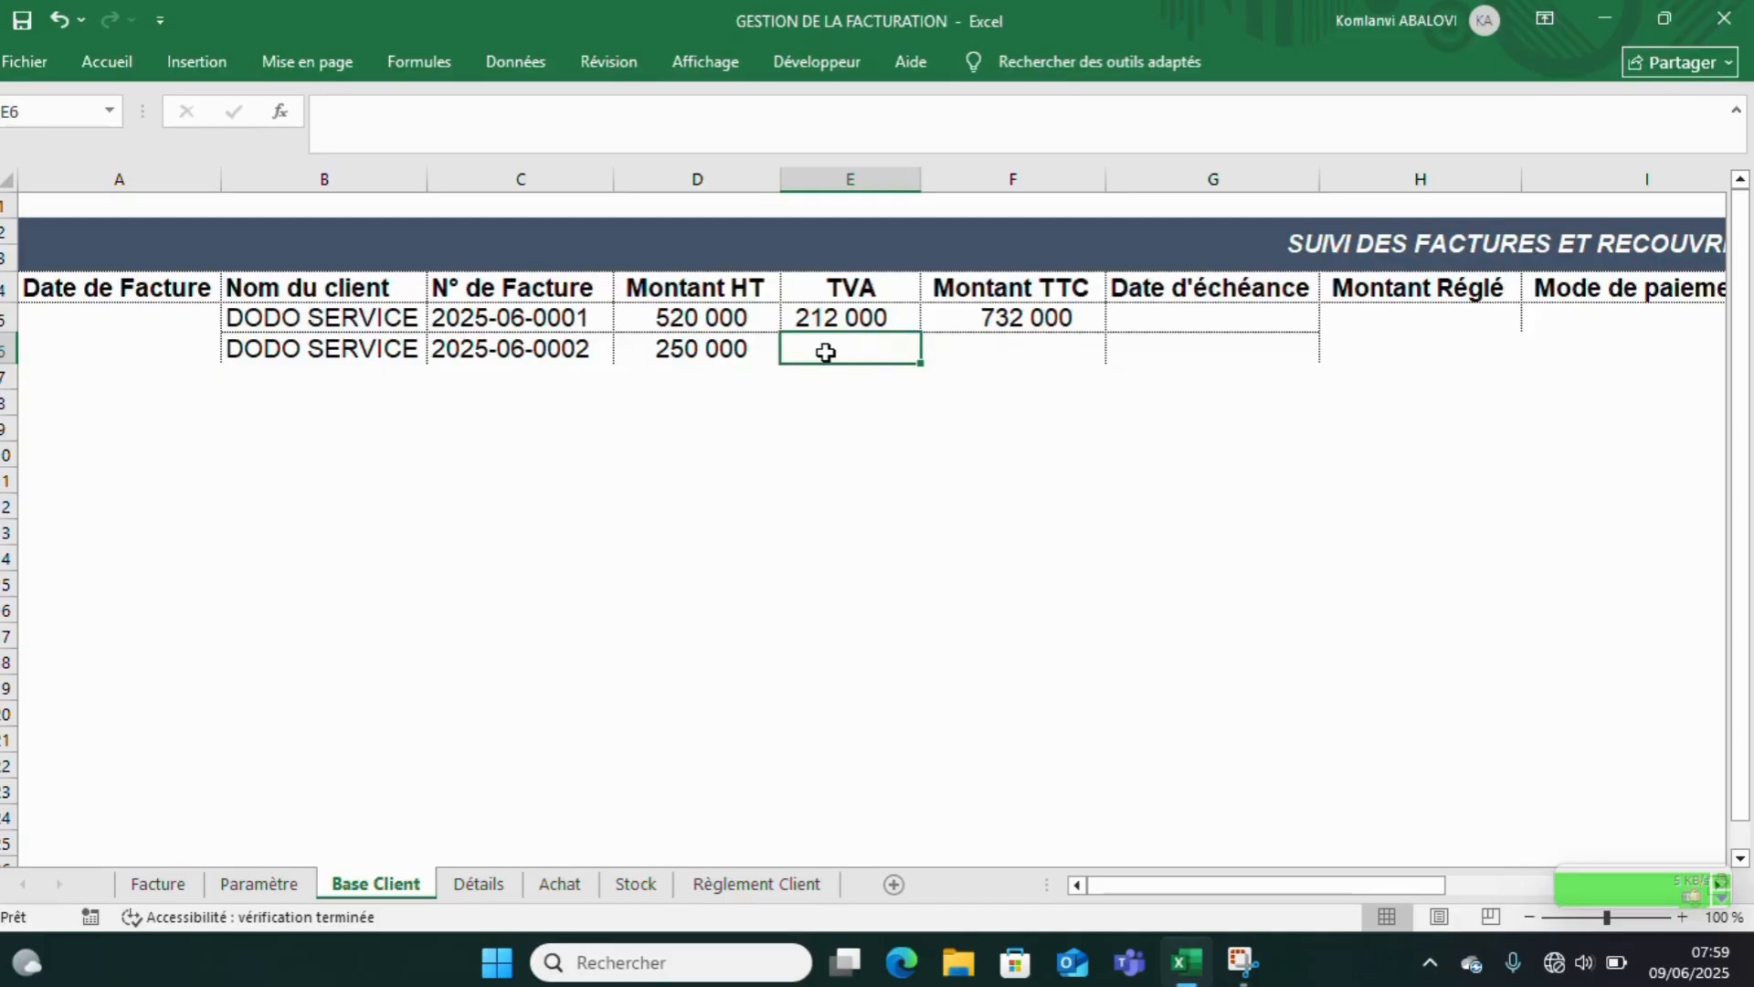
type("102000")
key("Return")
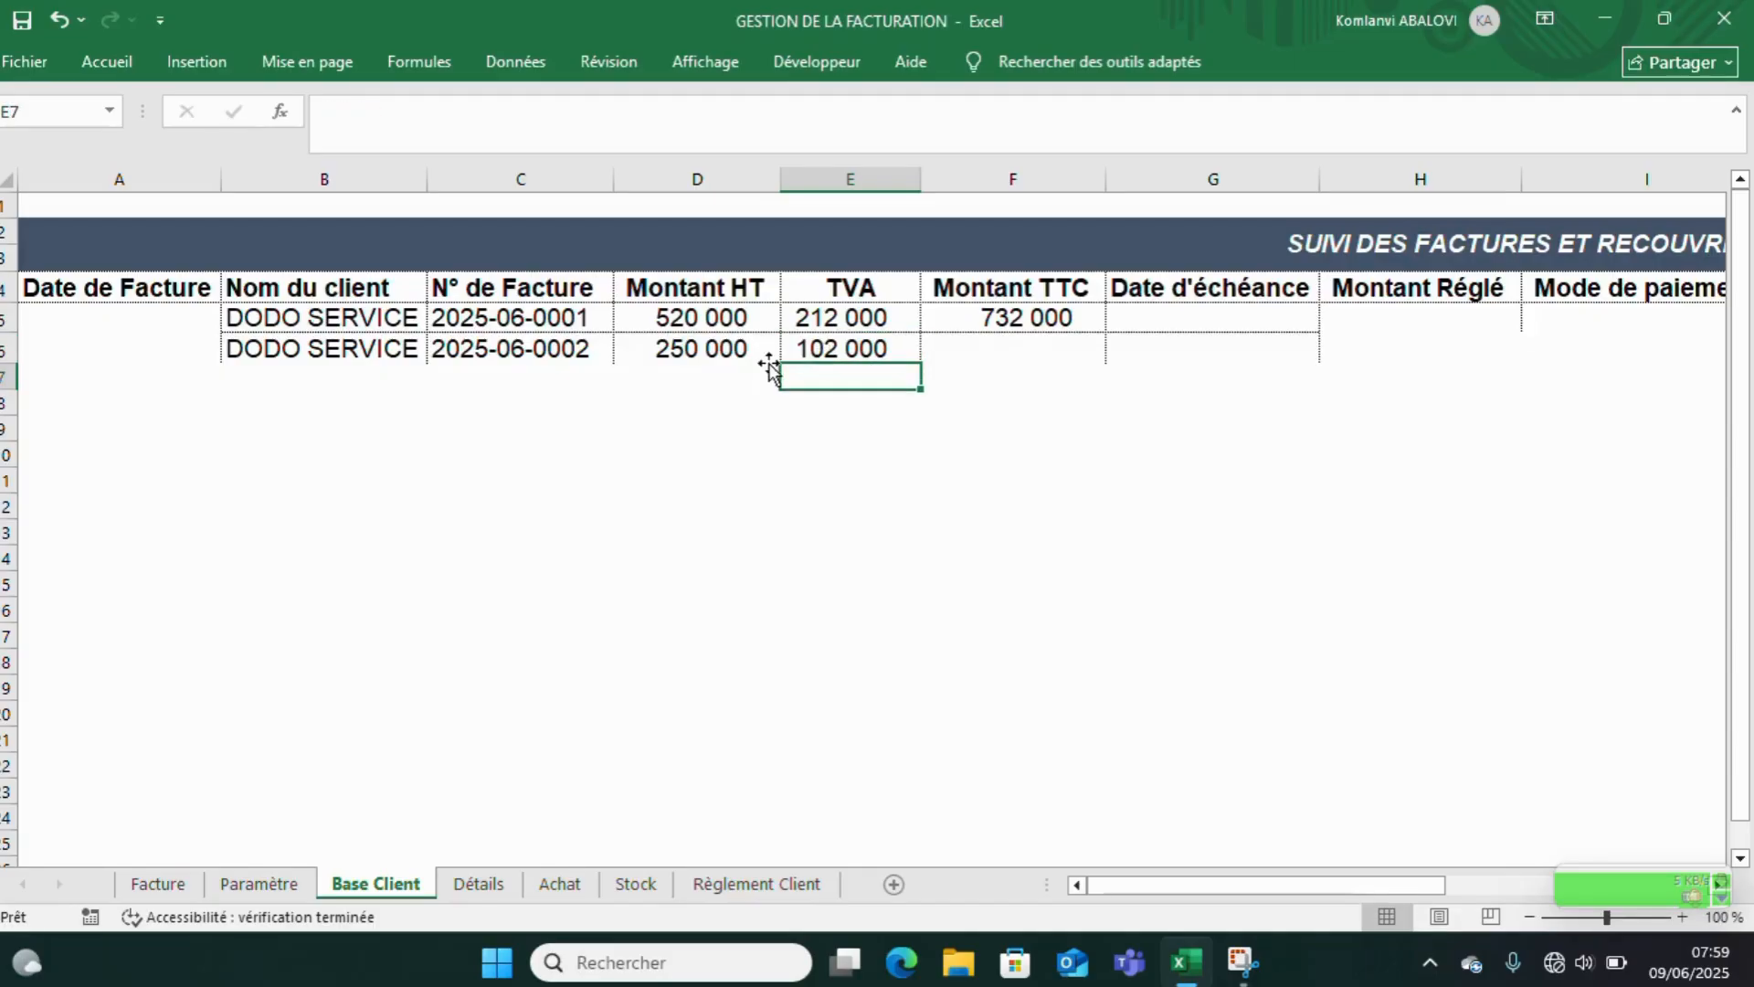
left_click_drag(673, 349, 810, 356)
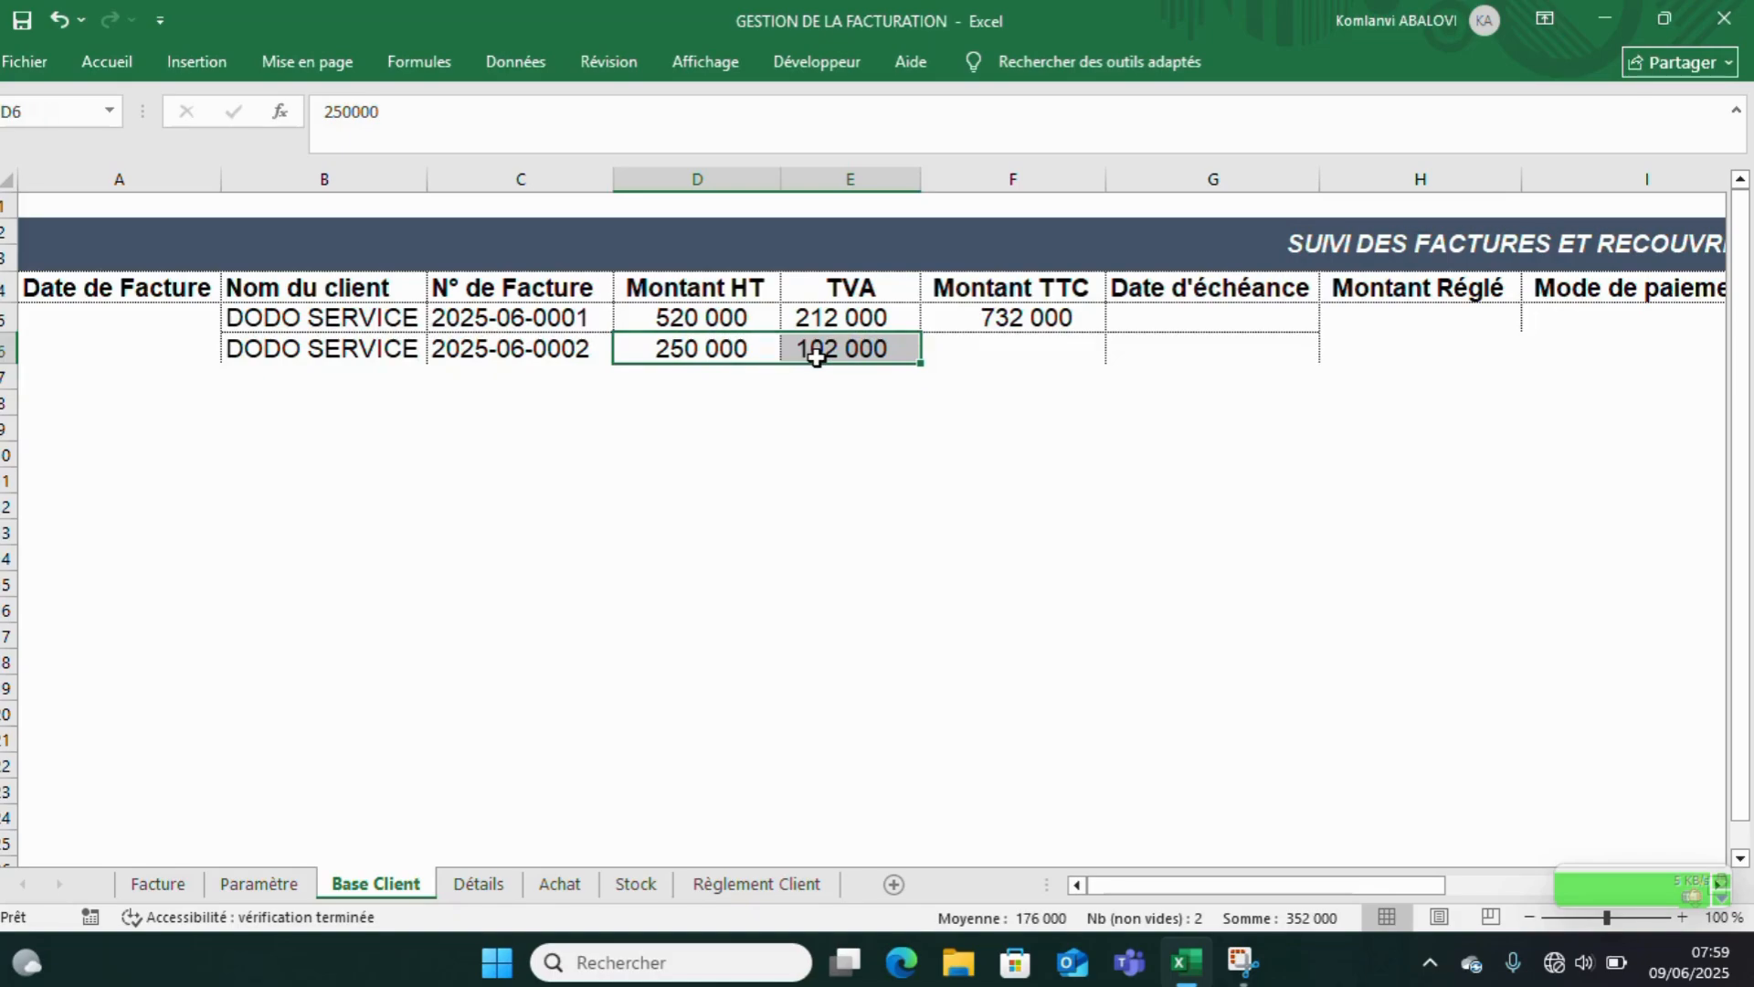
left_click(961, 351)
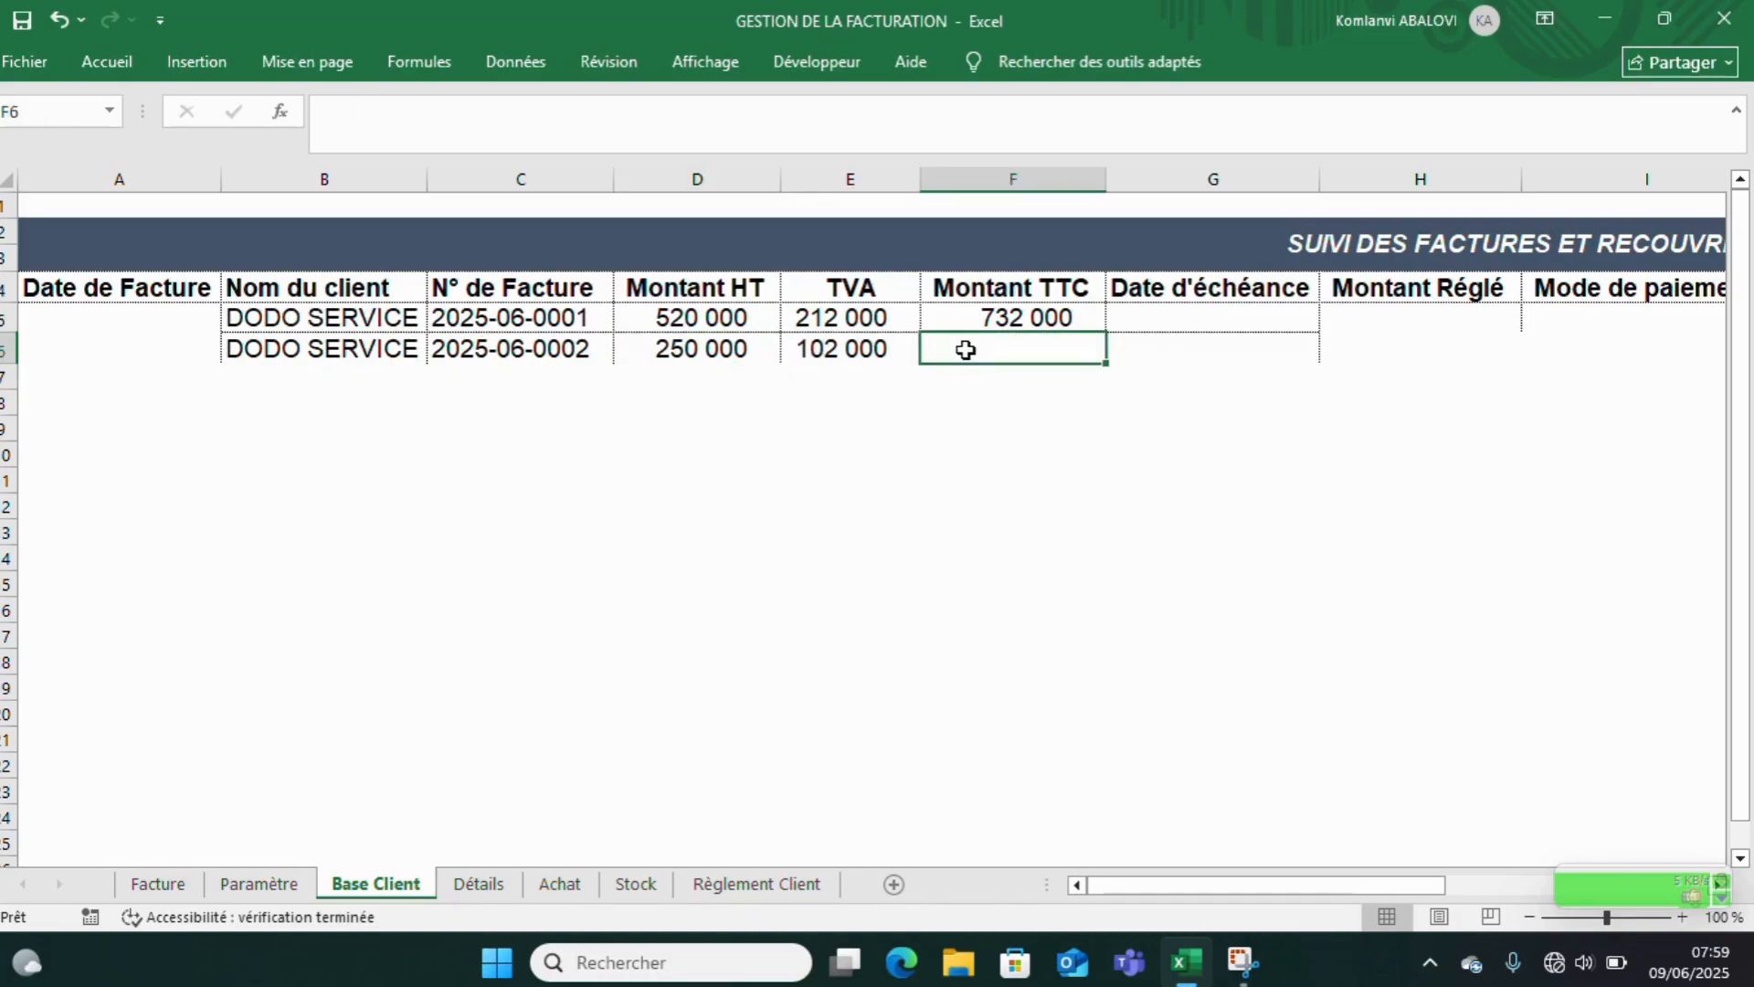
type("352000")
key("Return")
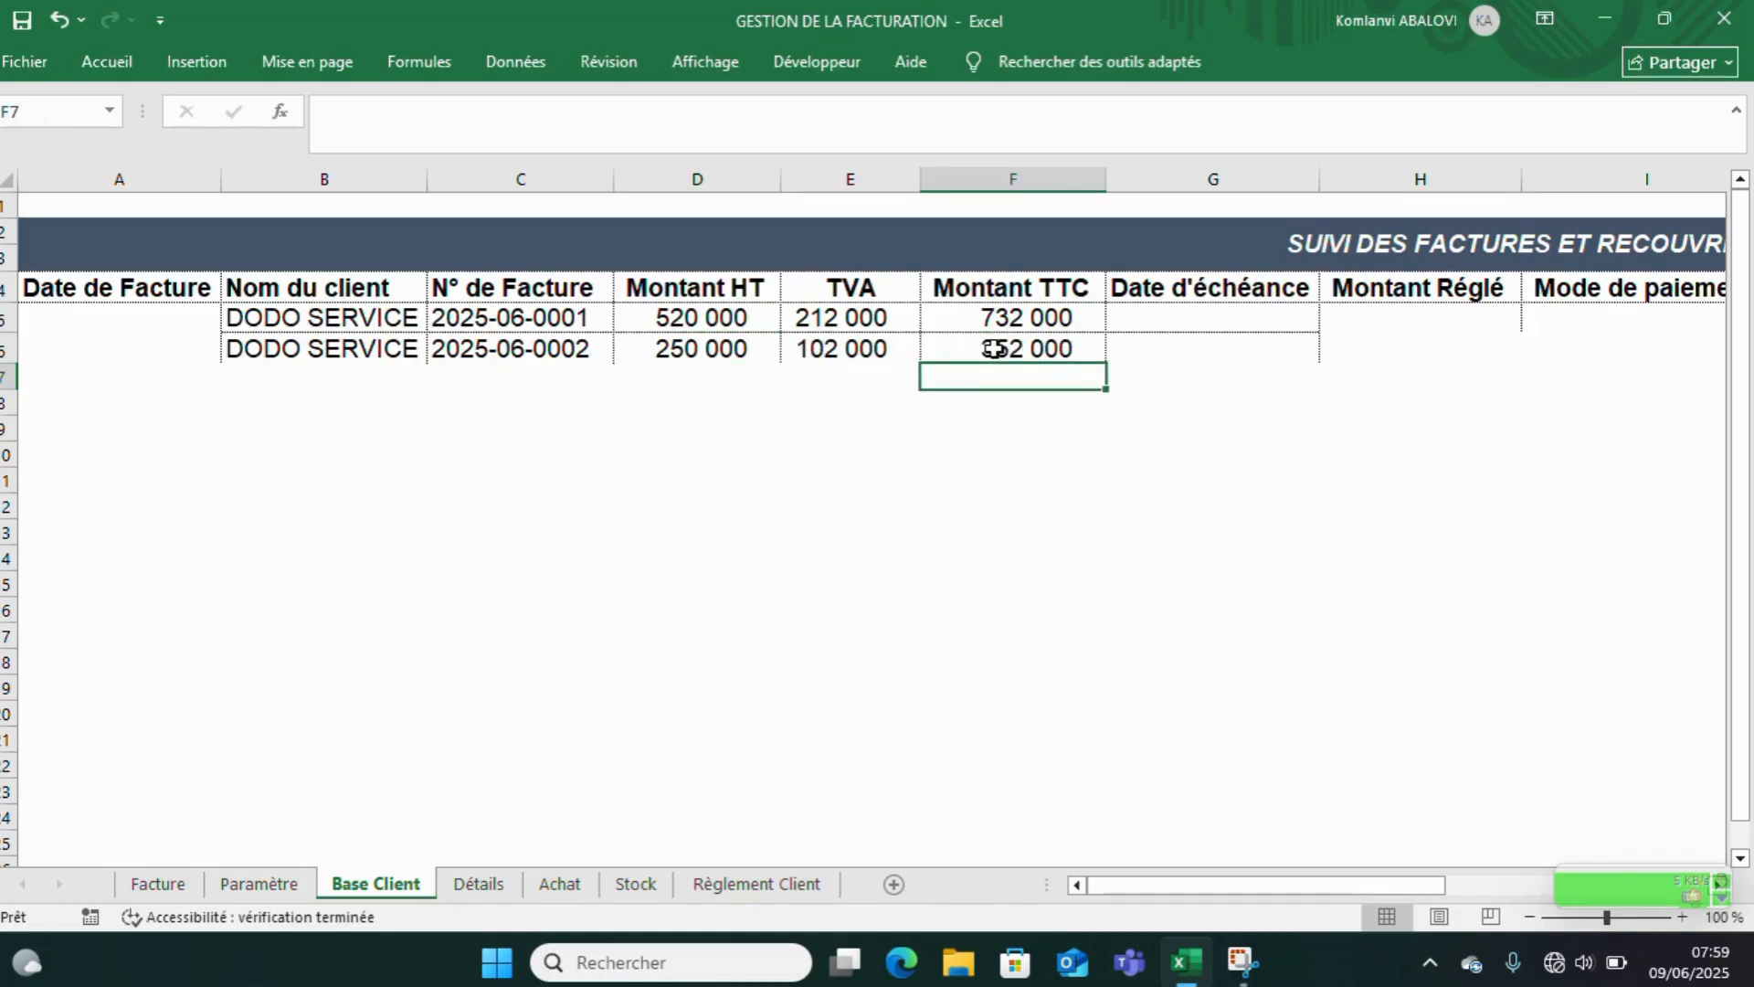
- Enter 09/06/2025 as the Date de Paiement in B6 of the Règlement Client sheet
left_click(1414, 327)
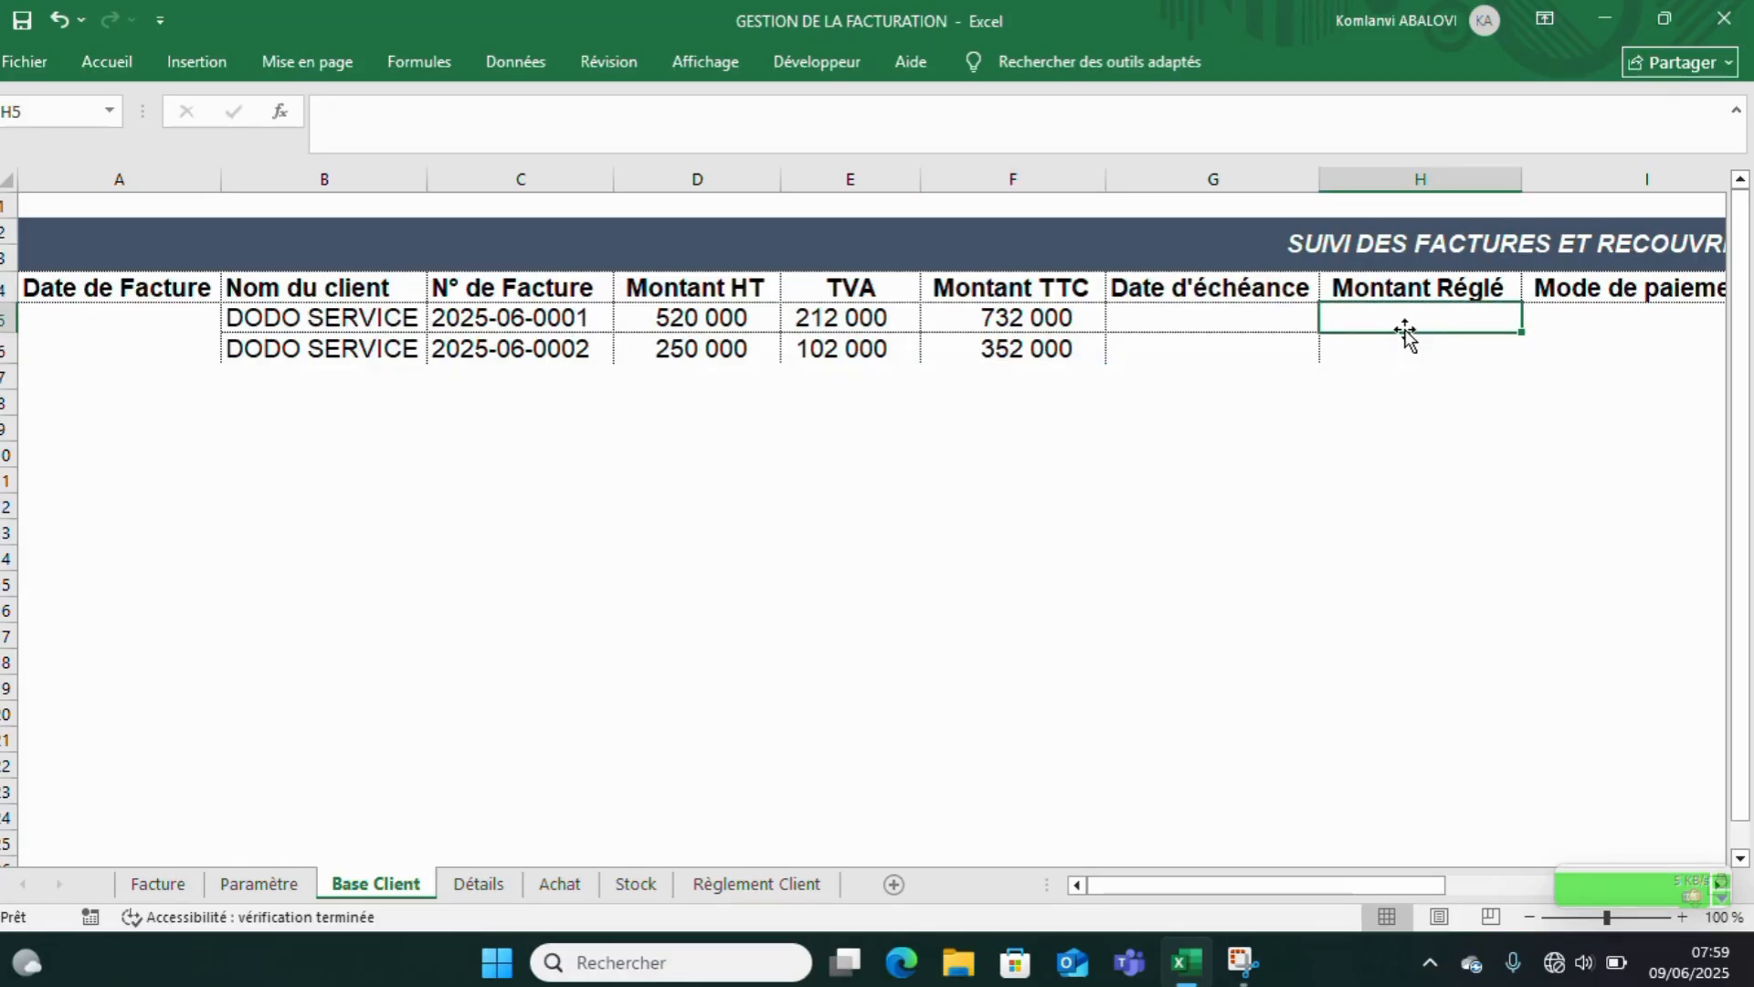
left_click(776, 886)
left_click(339, 366)
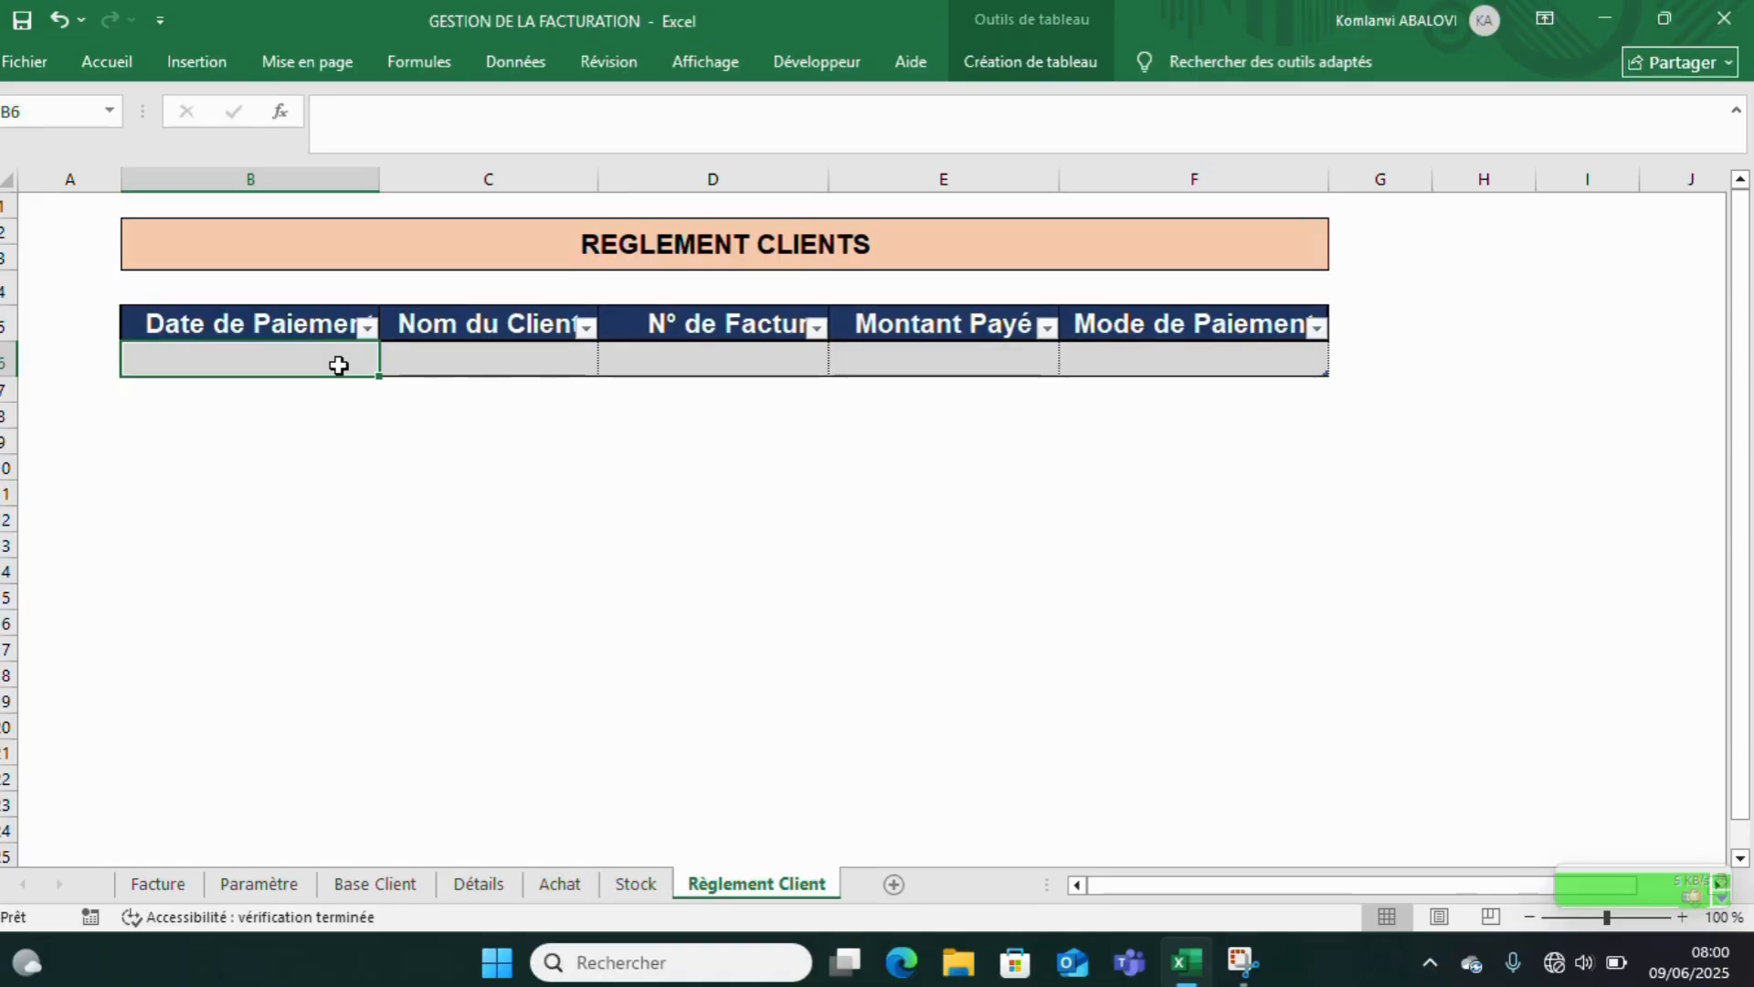
type("09/06/2")
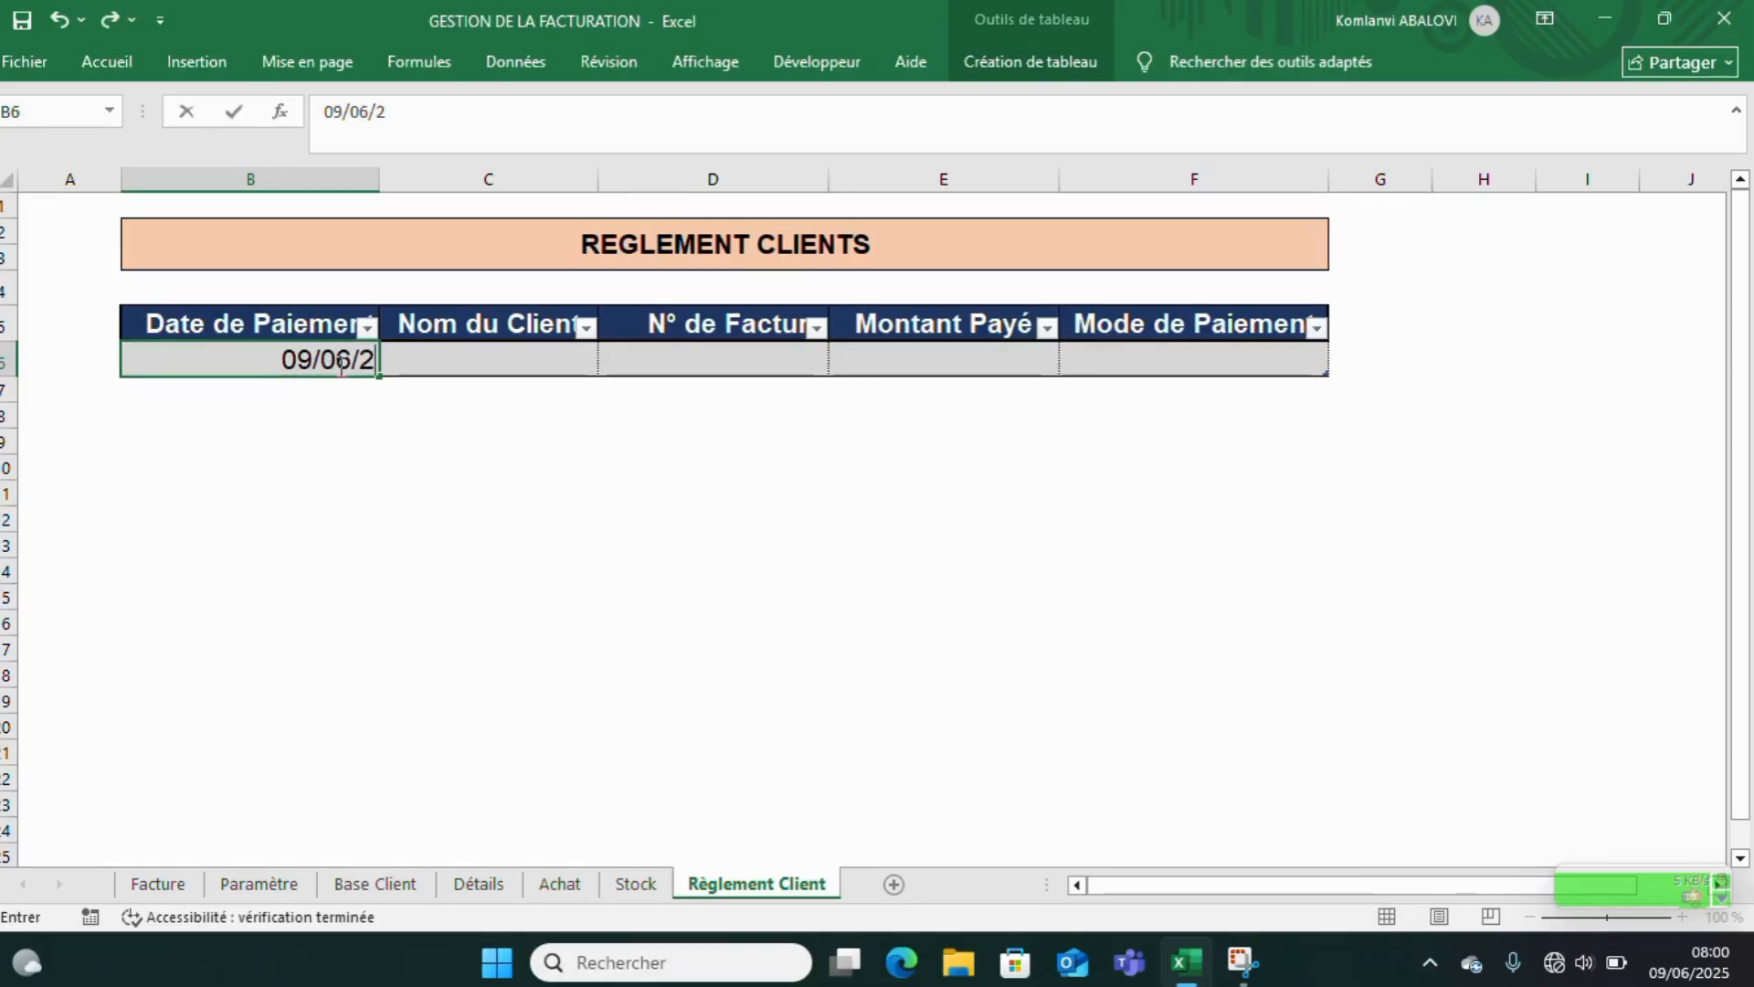
type("025")
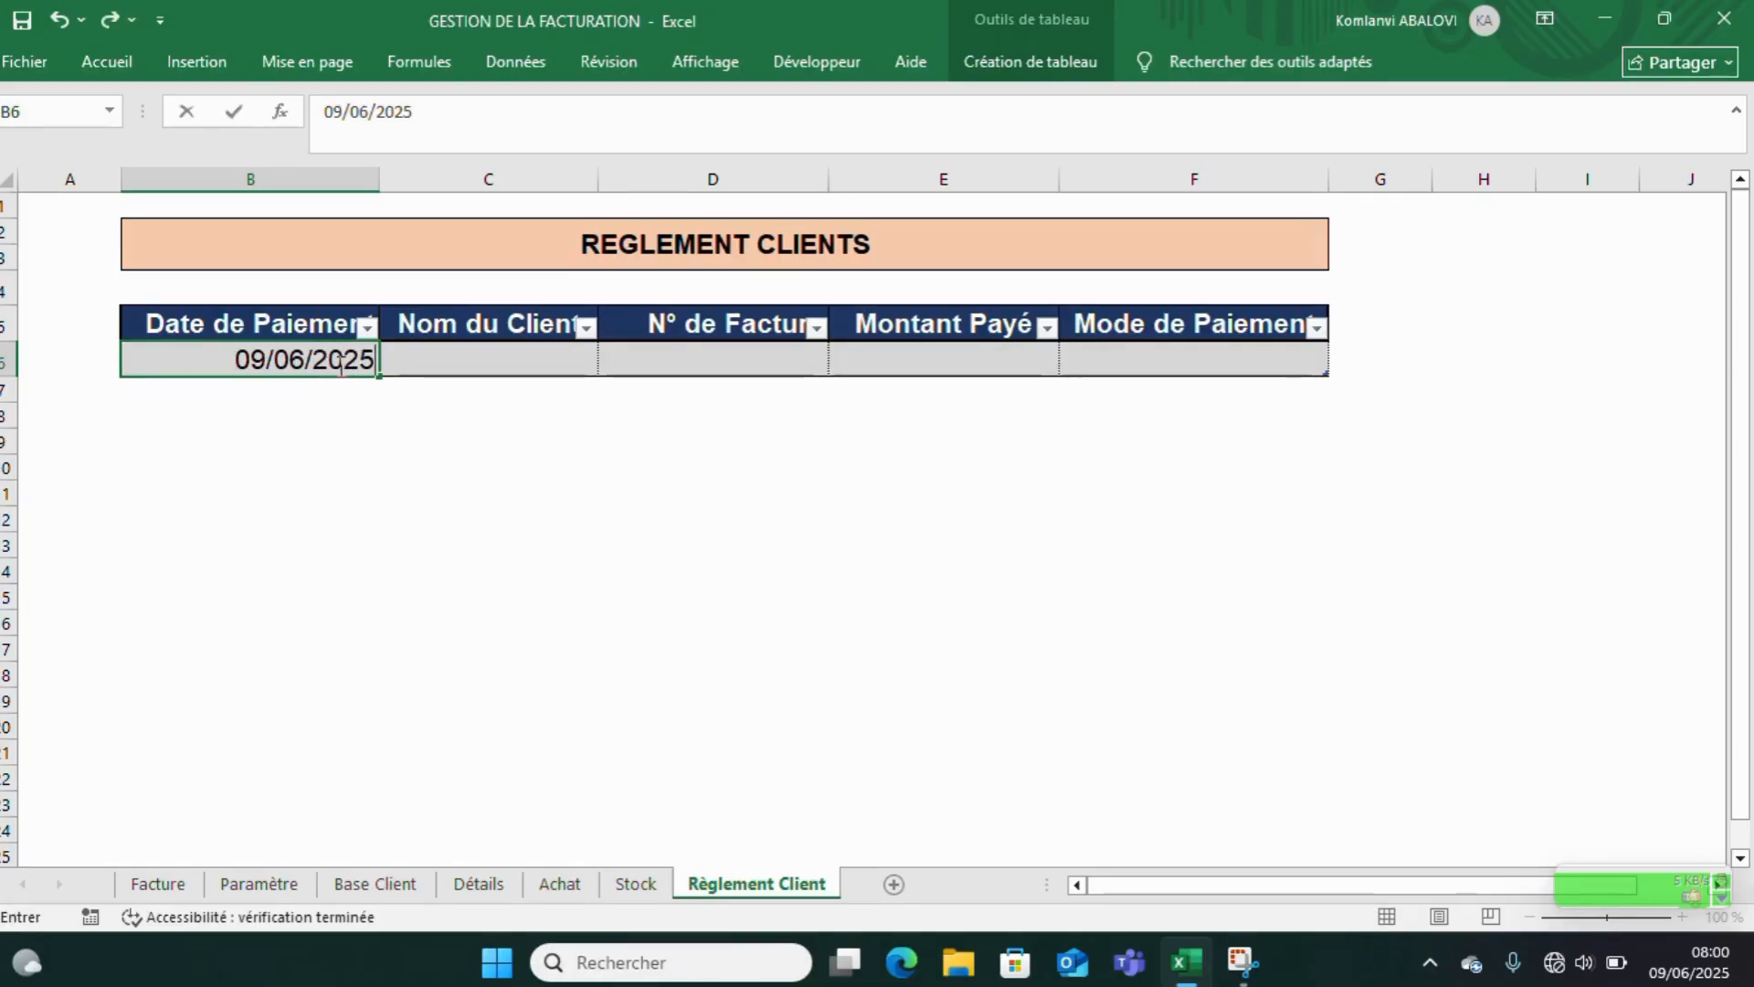
- Enter DODO SERVICE as the Nom du Client in C6 of the Règlement Client table
left_click(569, 368)
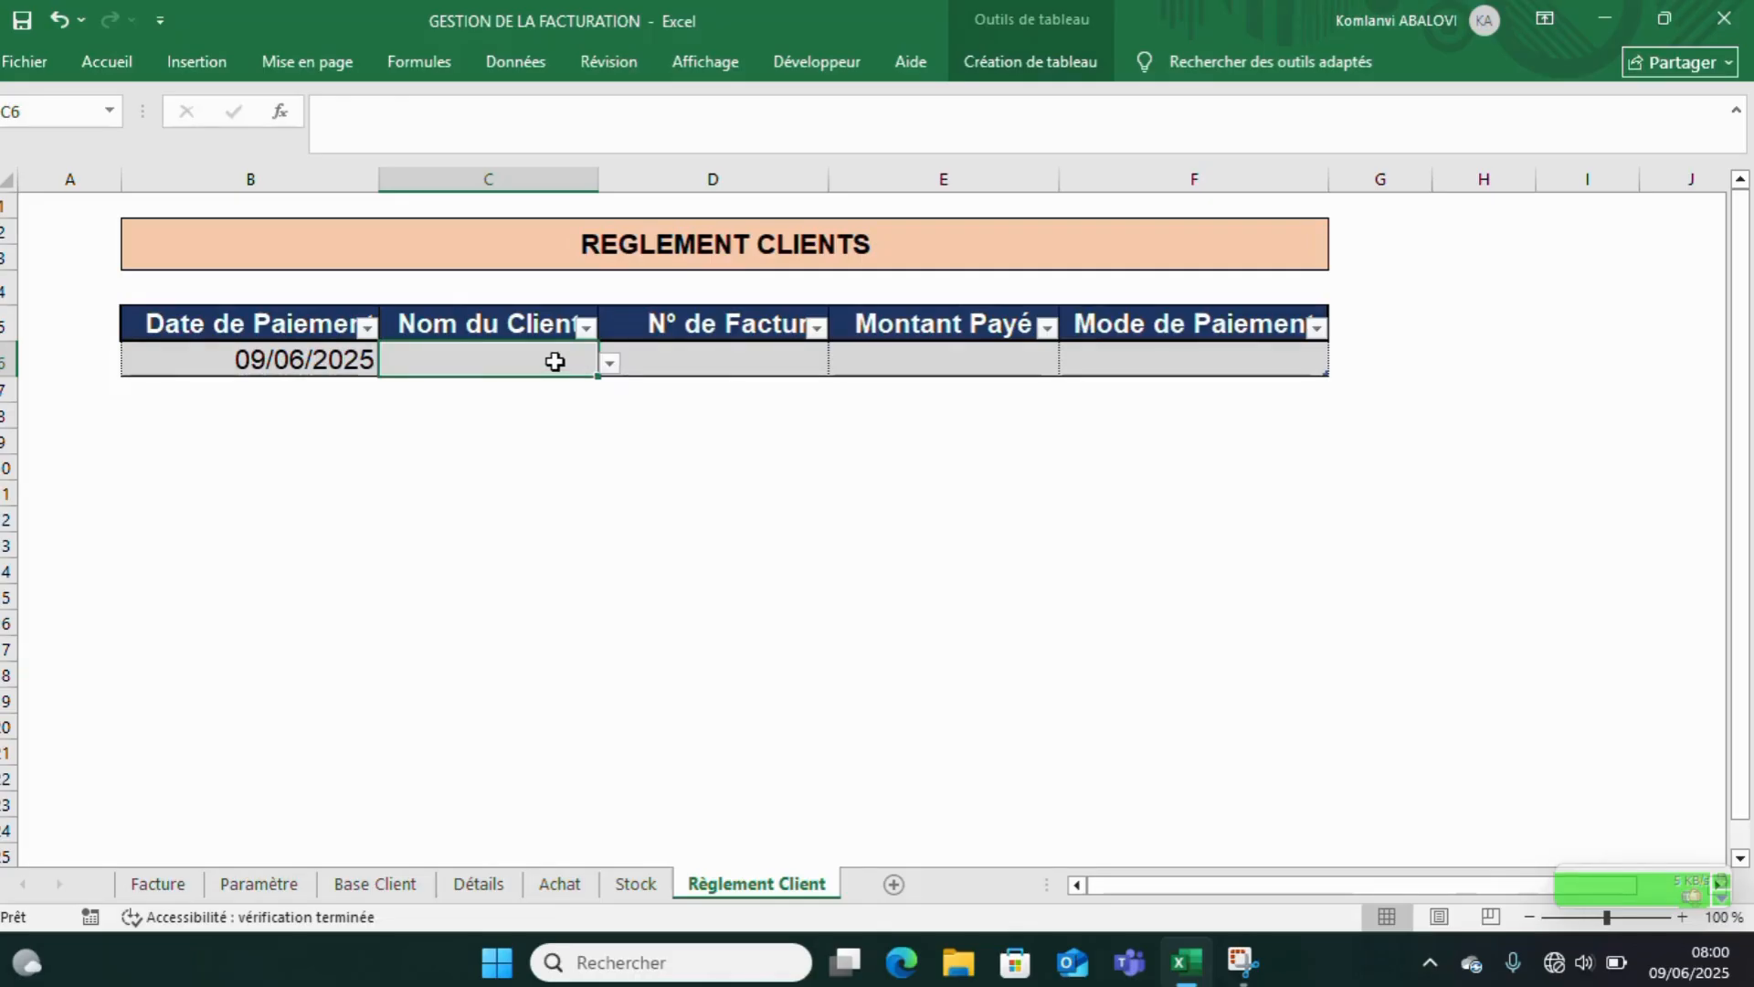
type("Do")
key("BackSpace")
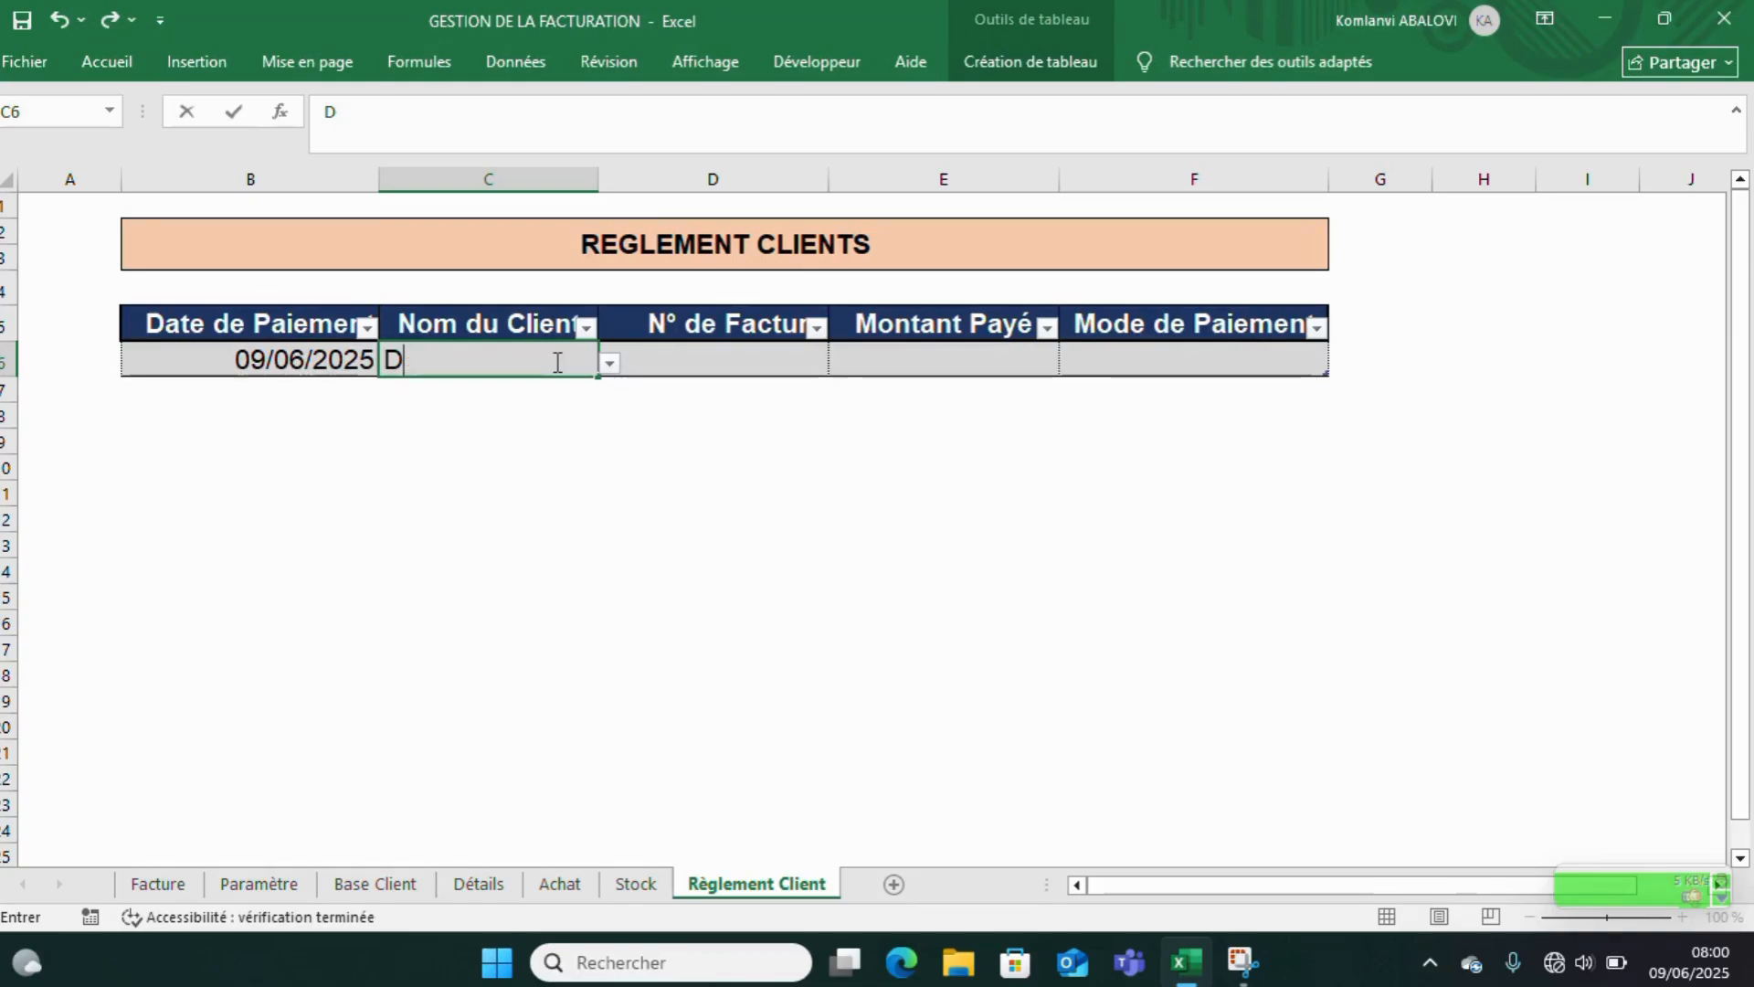
type("D")
key("BackSpace")
type("ODO ")
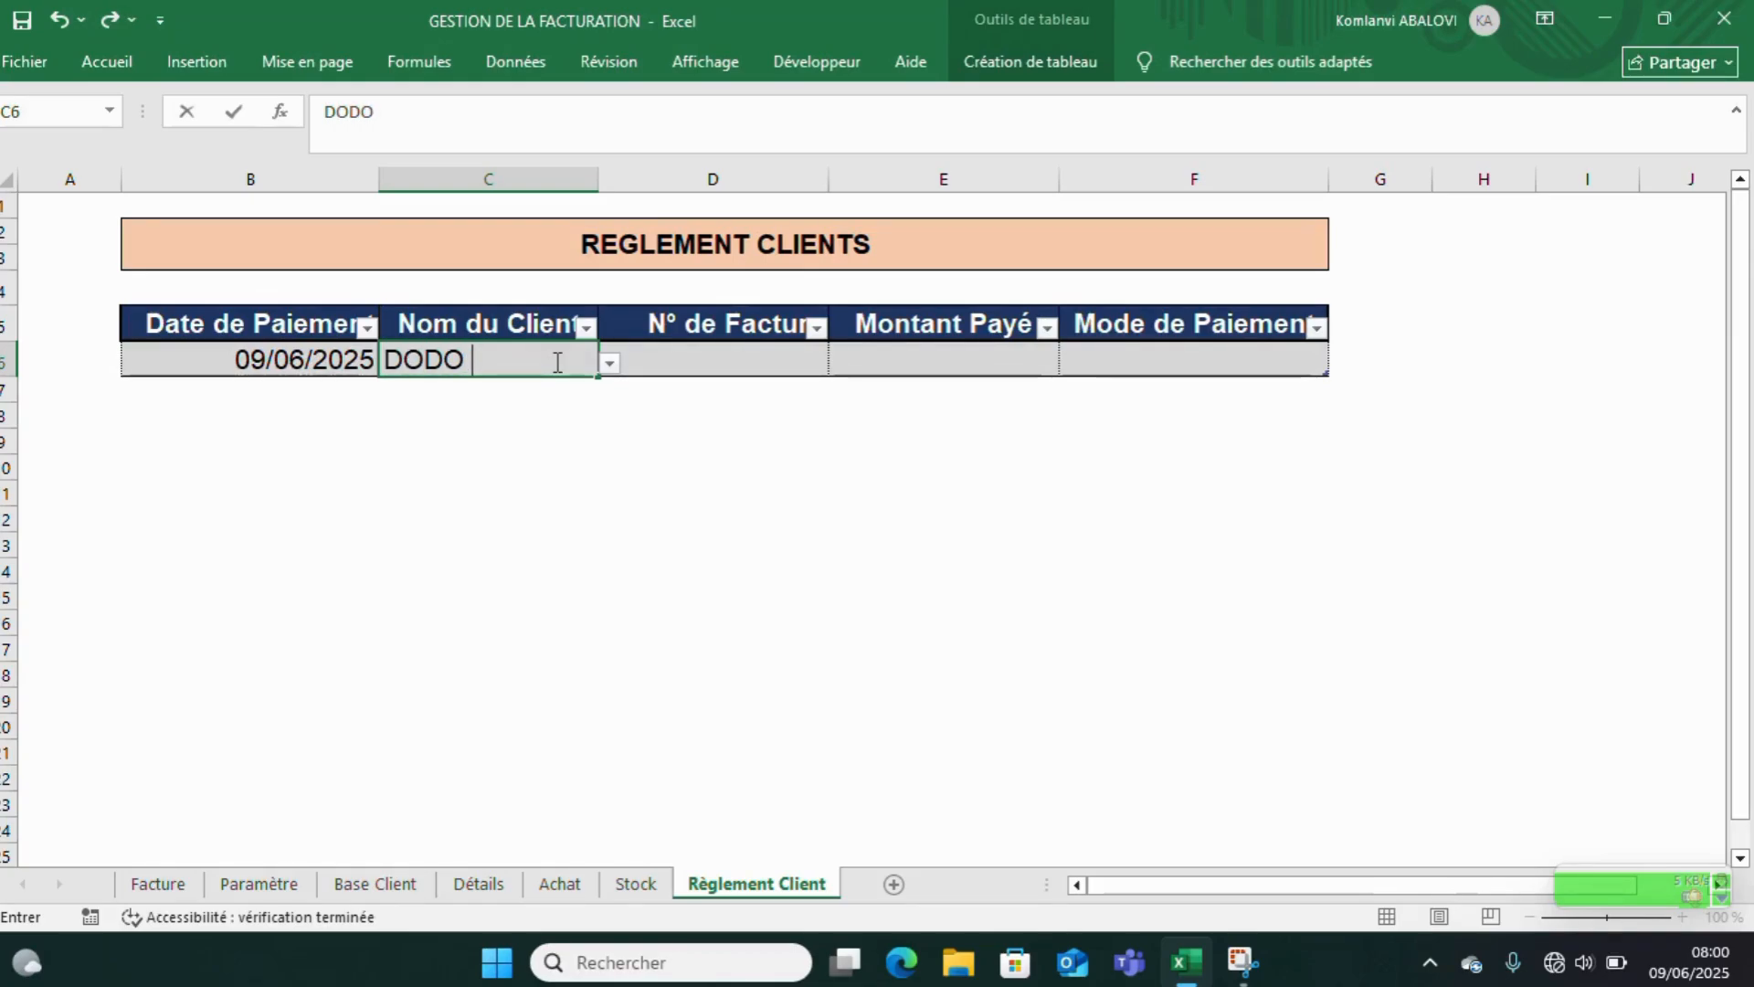
type("SERVICE")
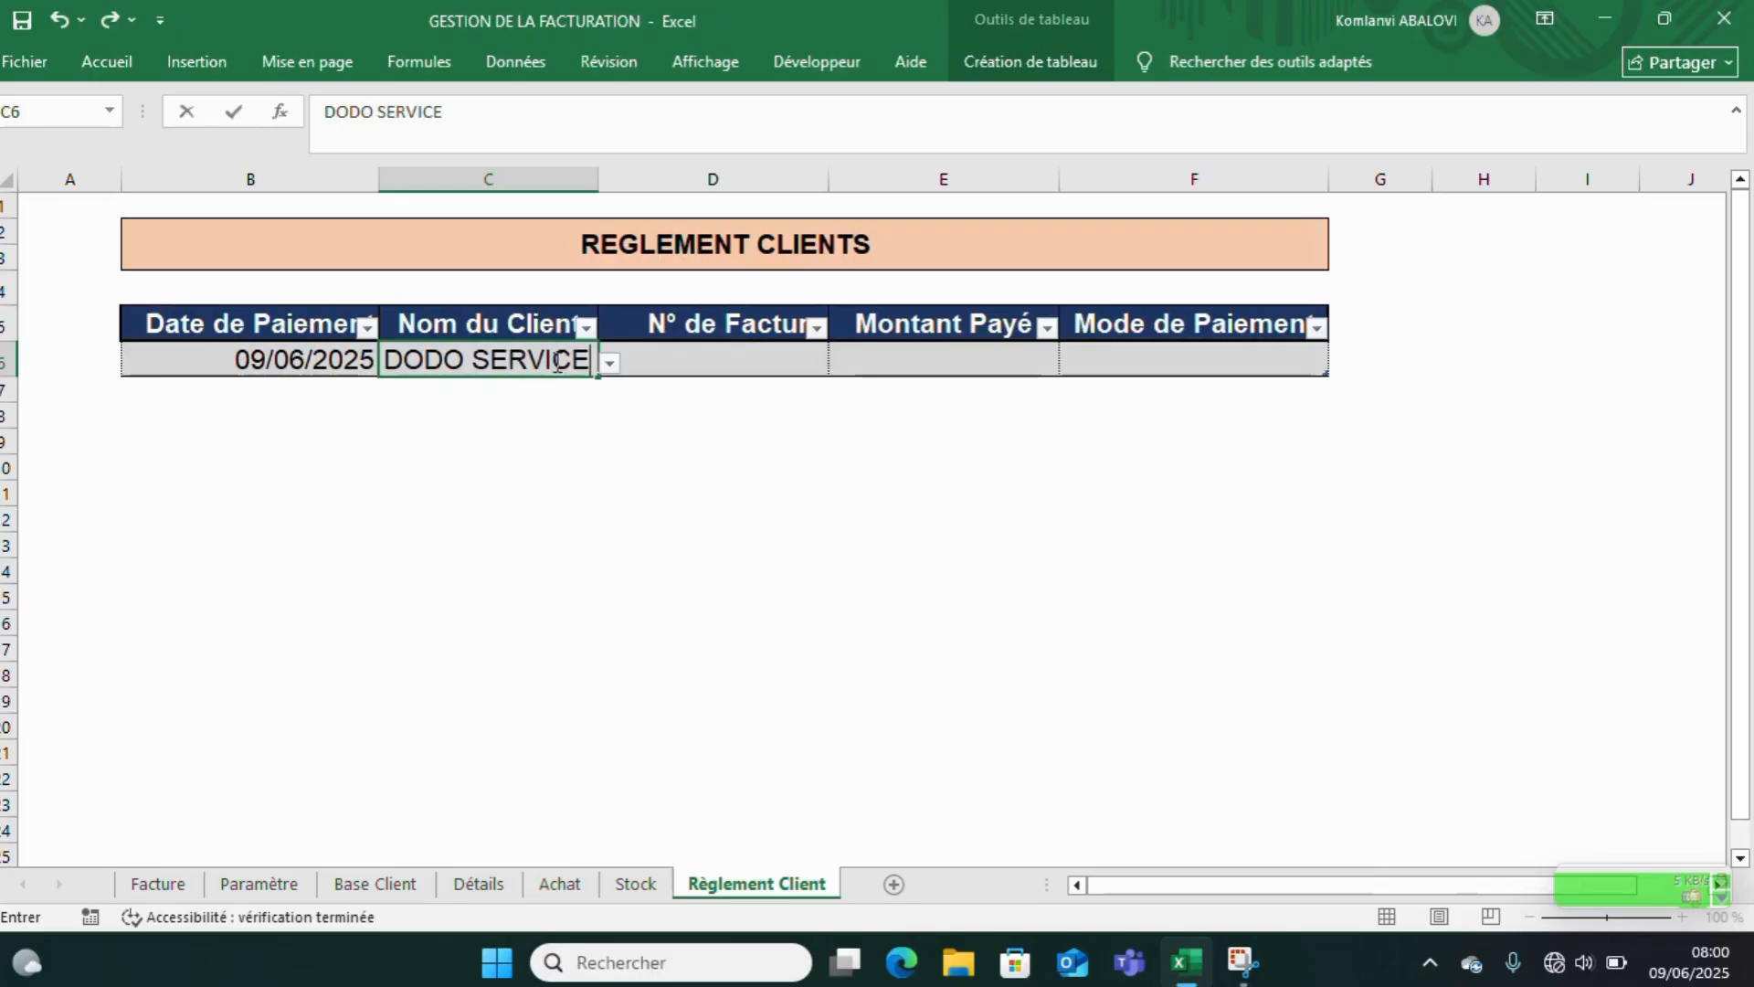
left_click(718, 364)
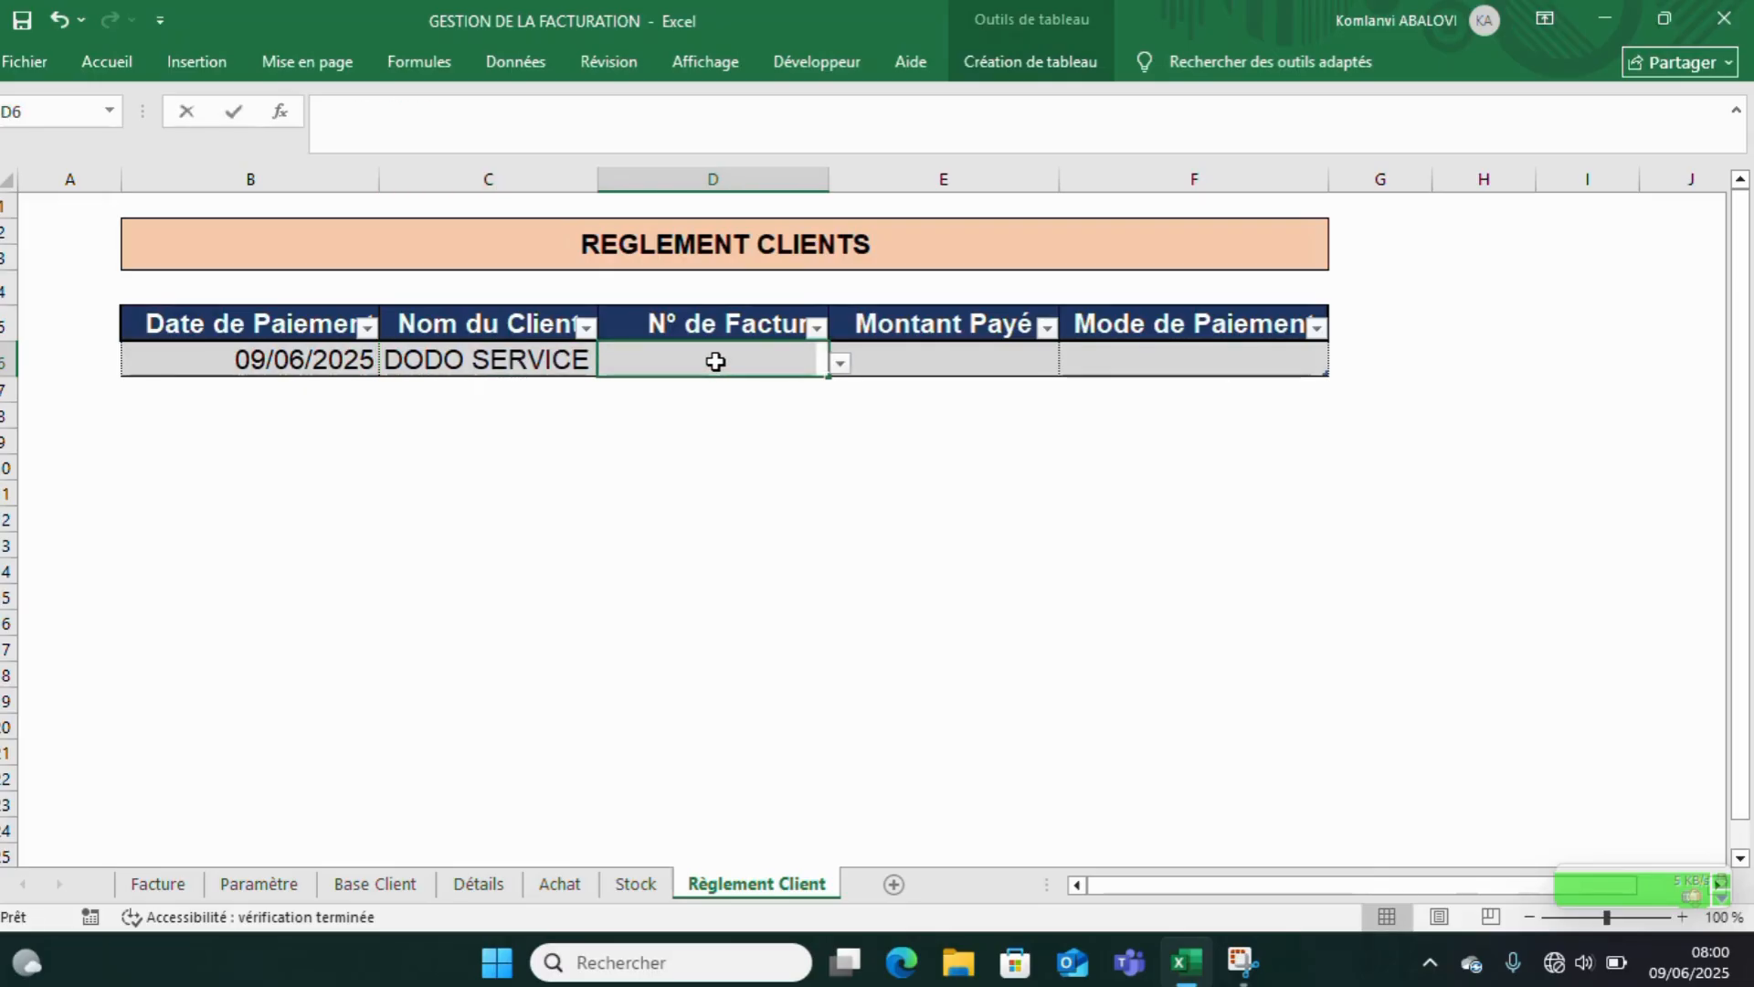
type("2025")
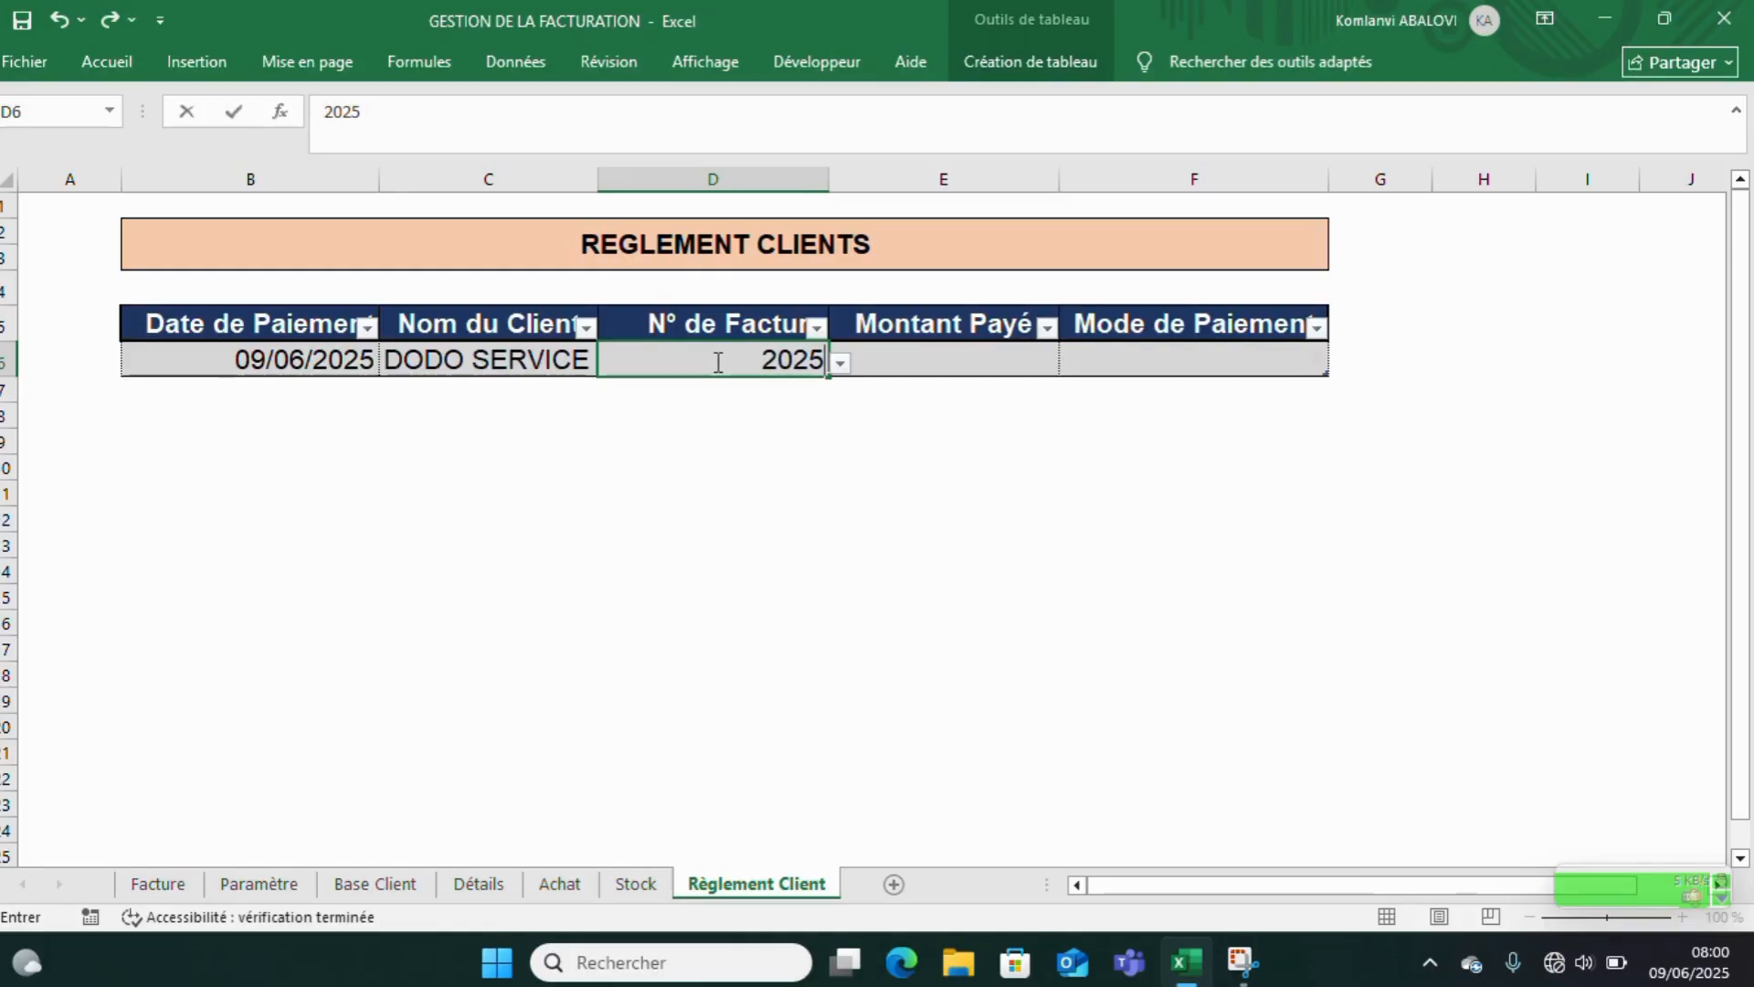
type("-")
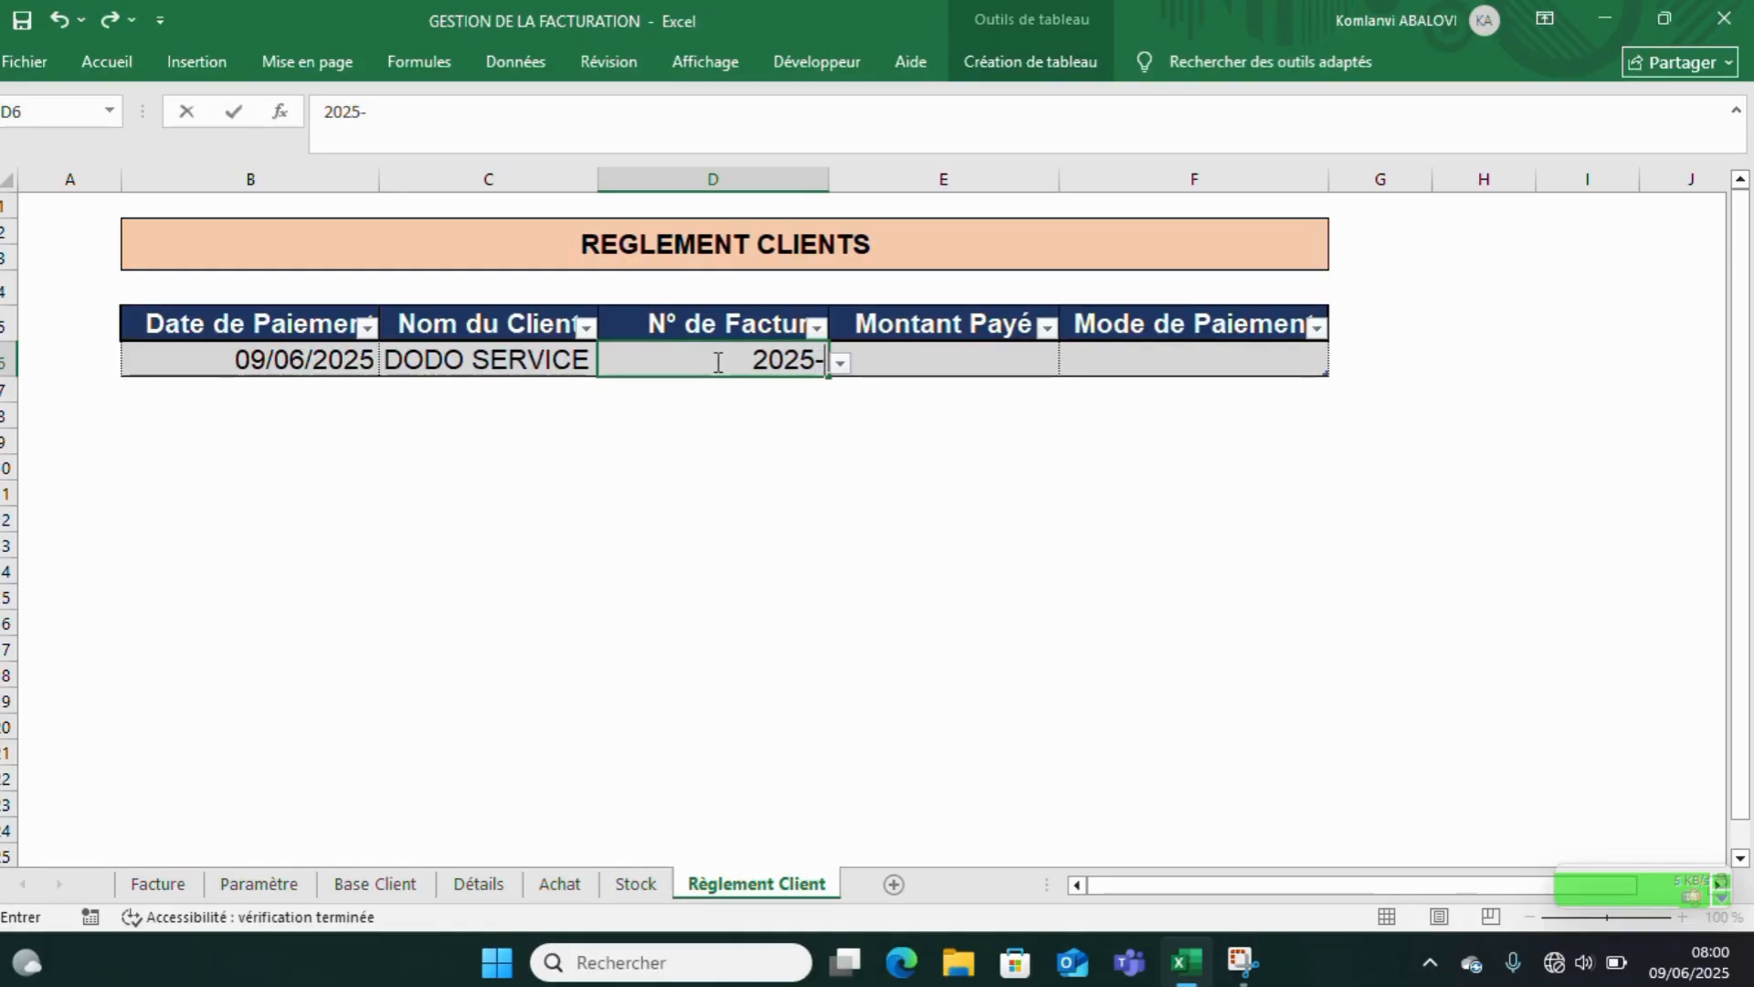
type("06-001")
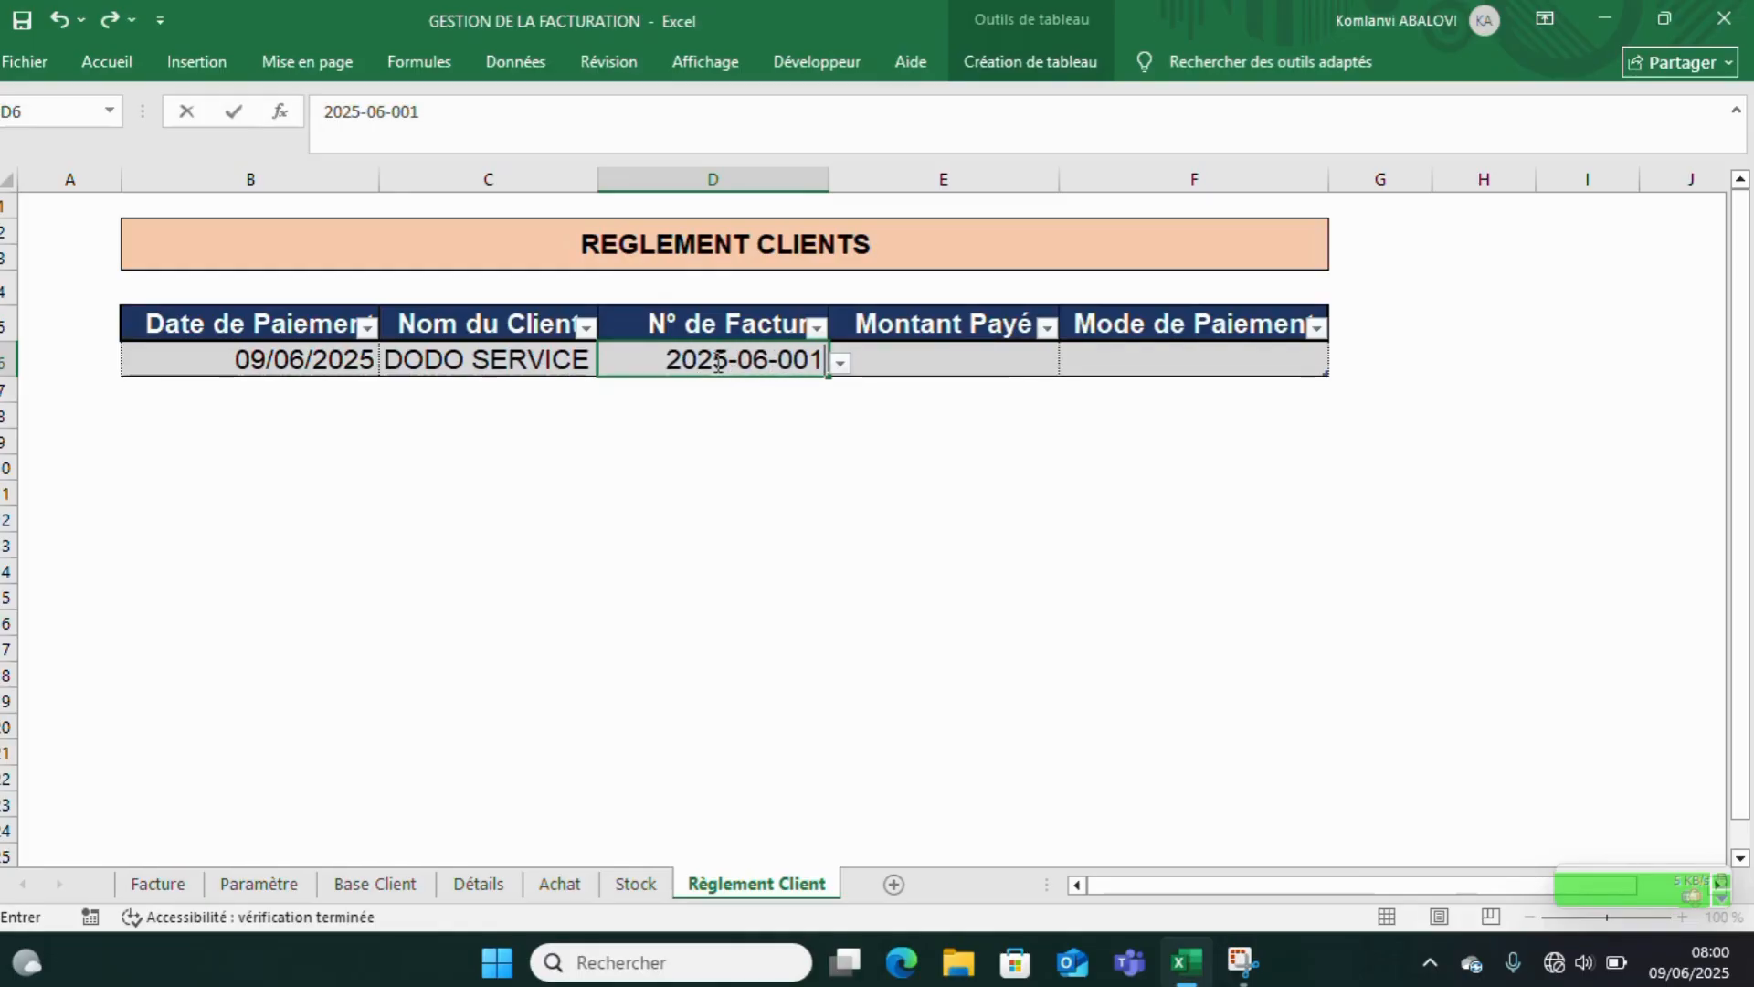
key("BackSpace")
key("BackSpace")
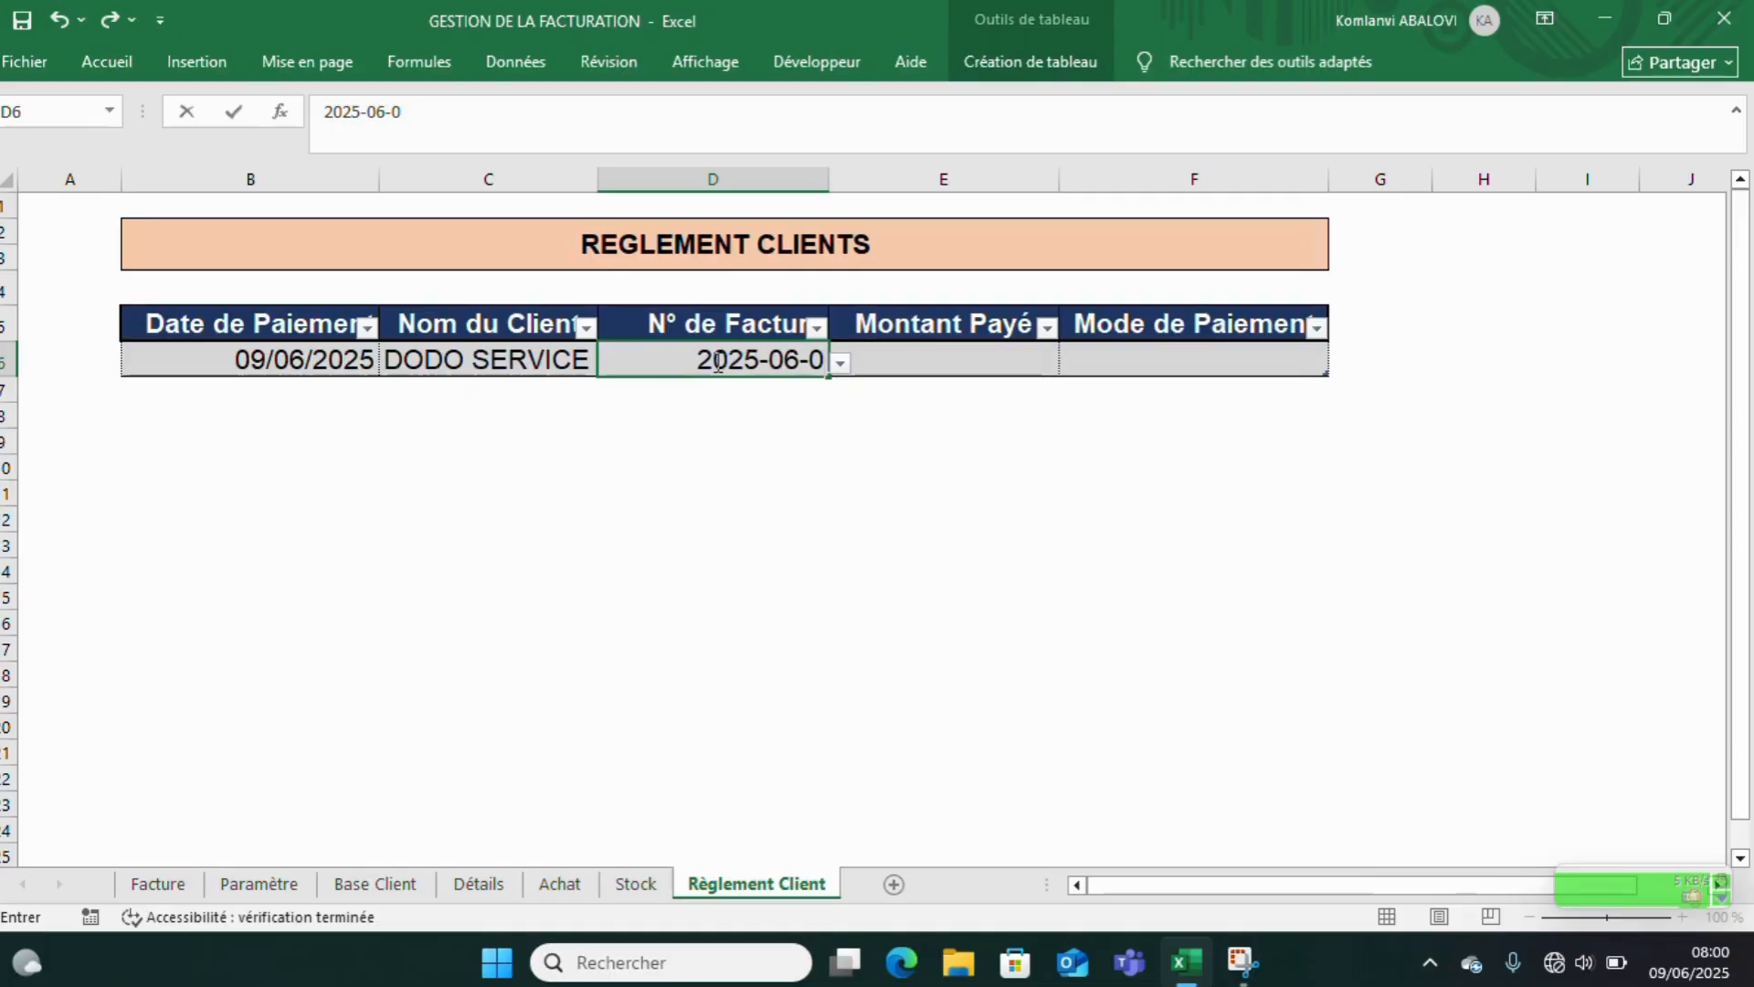
type("001")
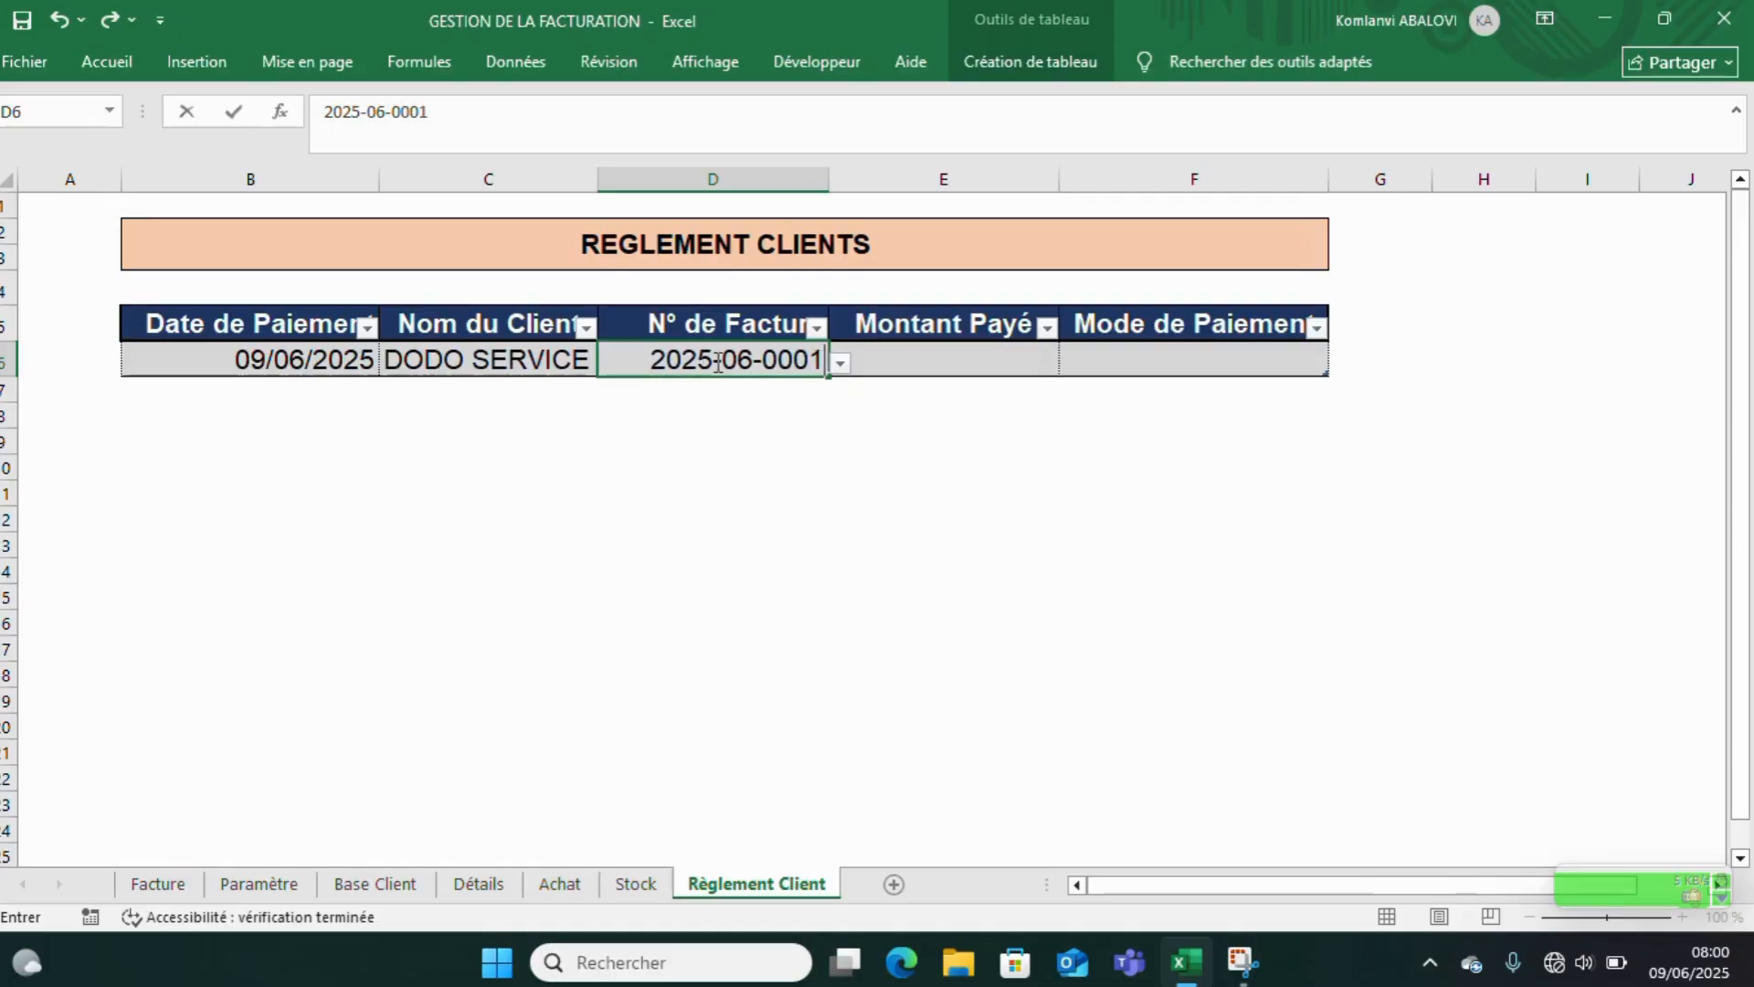
- Enter 800000 as the Montant Payé in E6 of the Règlement Client table
left_click(944, 364)
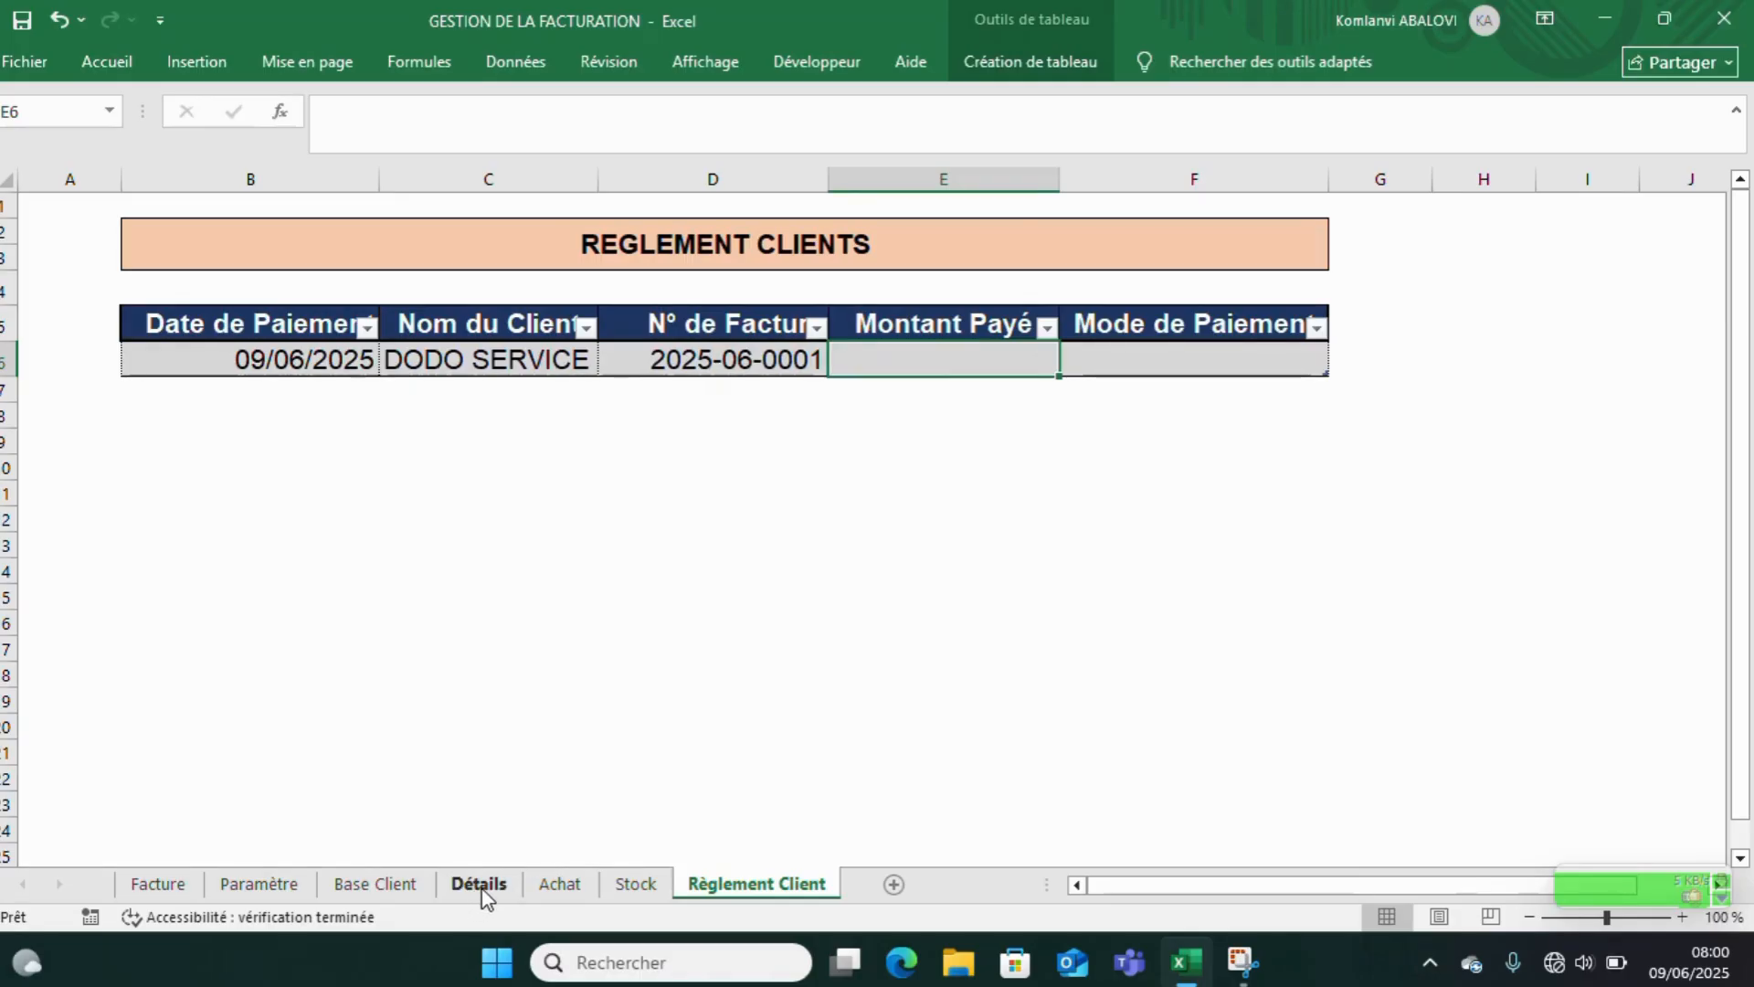
left_click(385, 884)
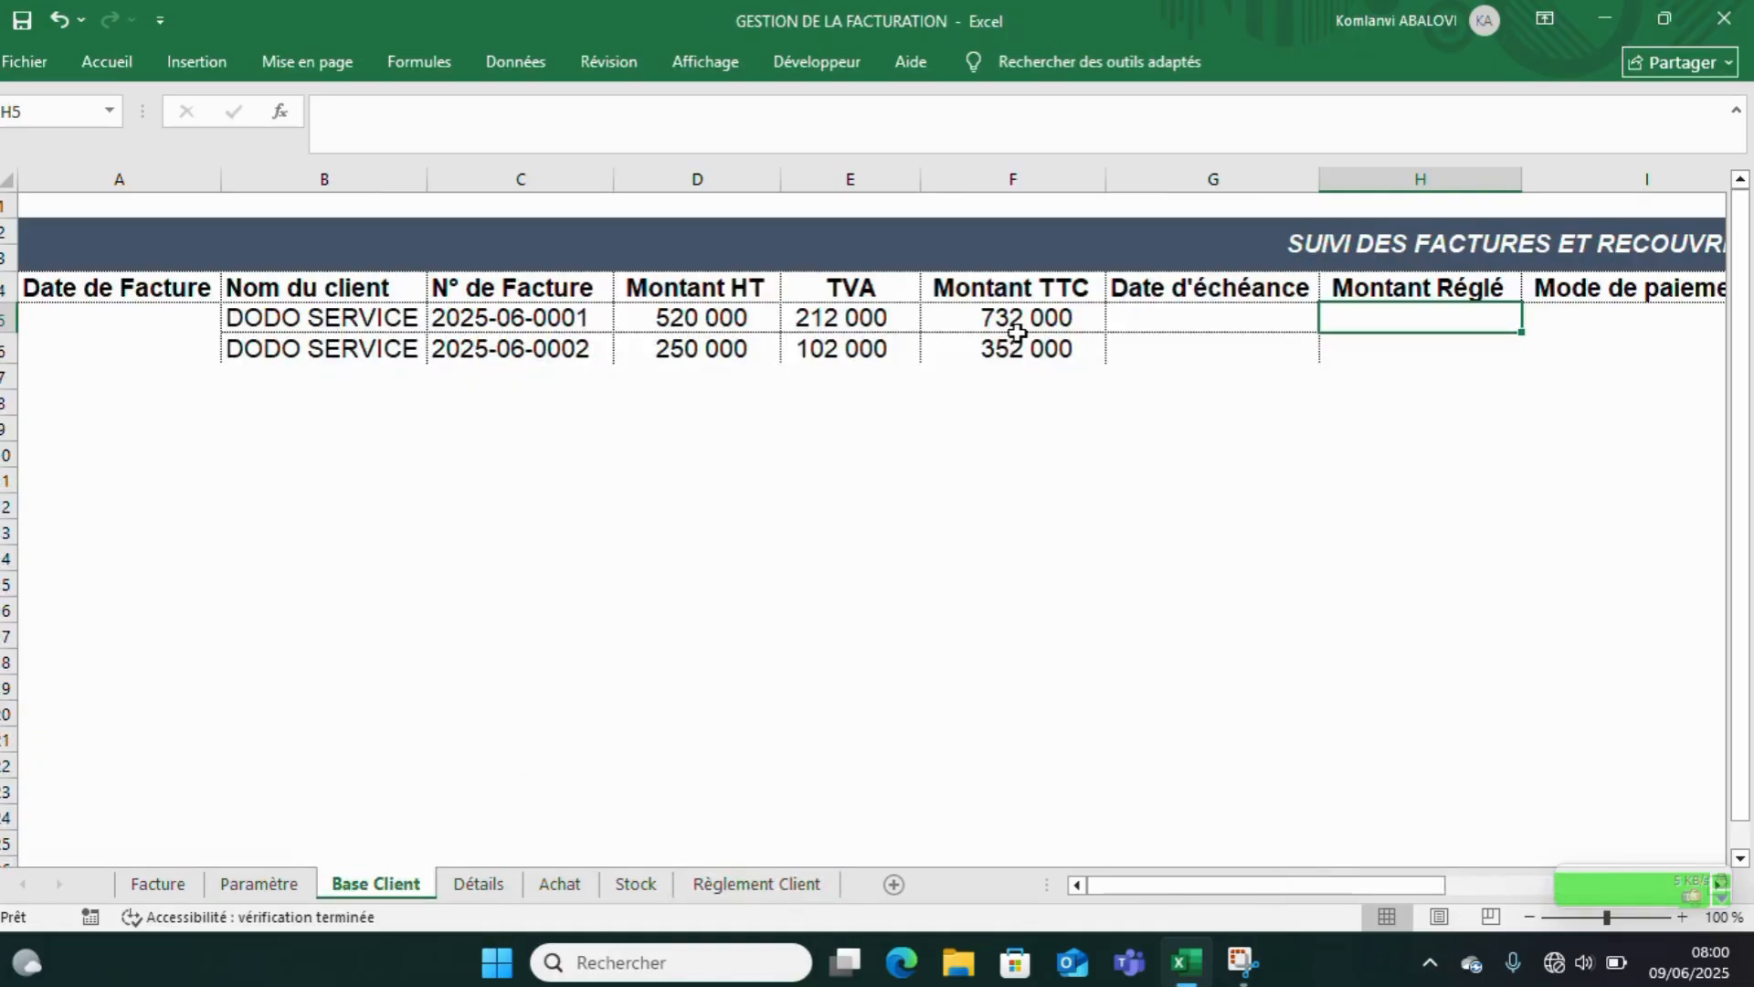
left_click(739, 886)
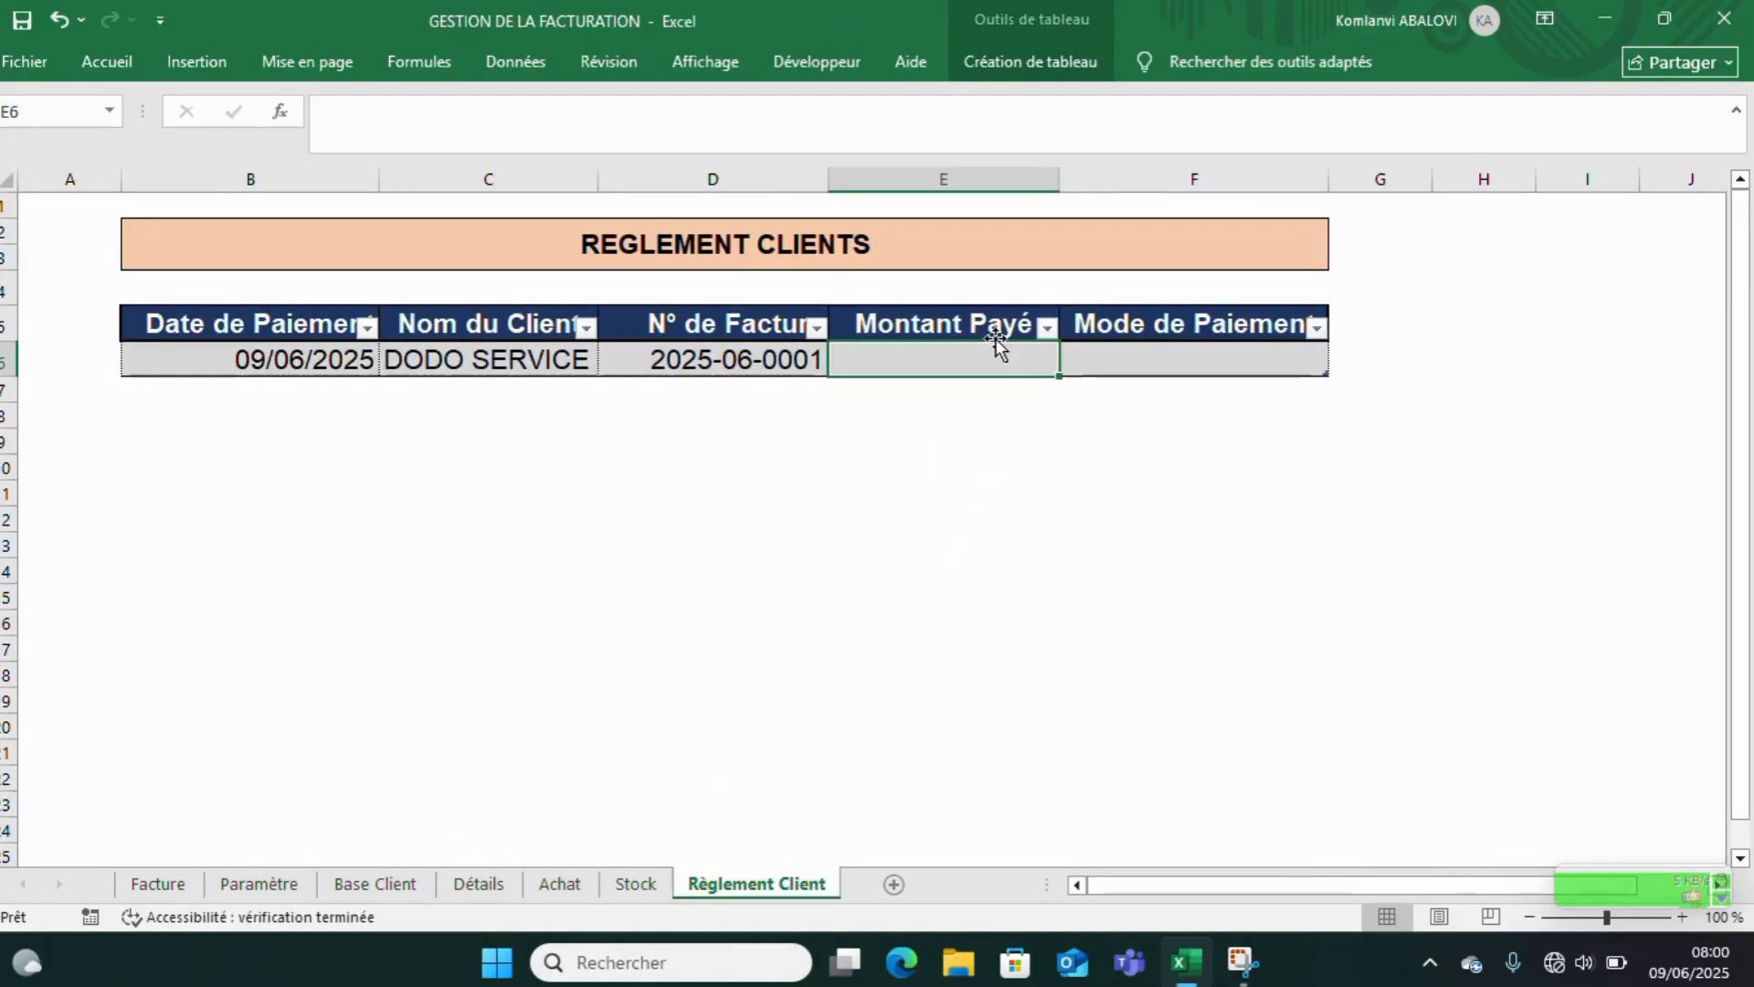
left_click(995, 342)
type("800 000")
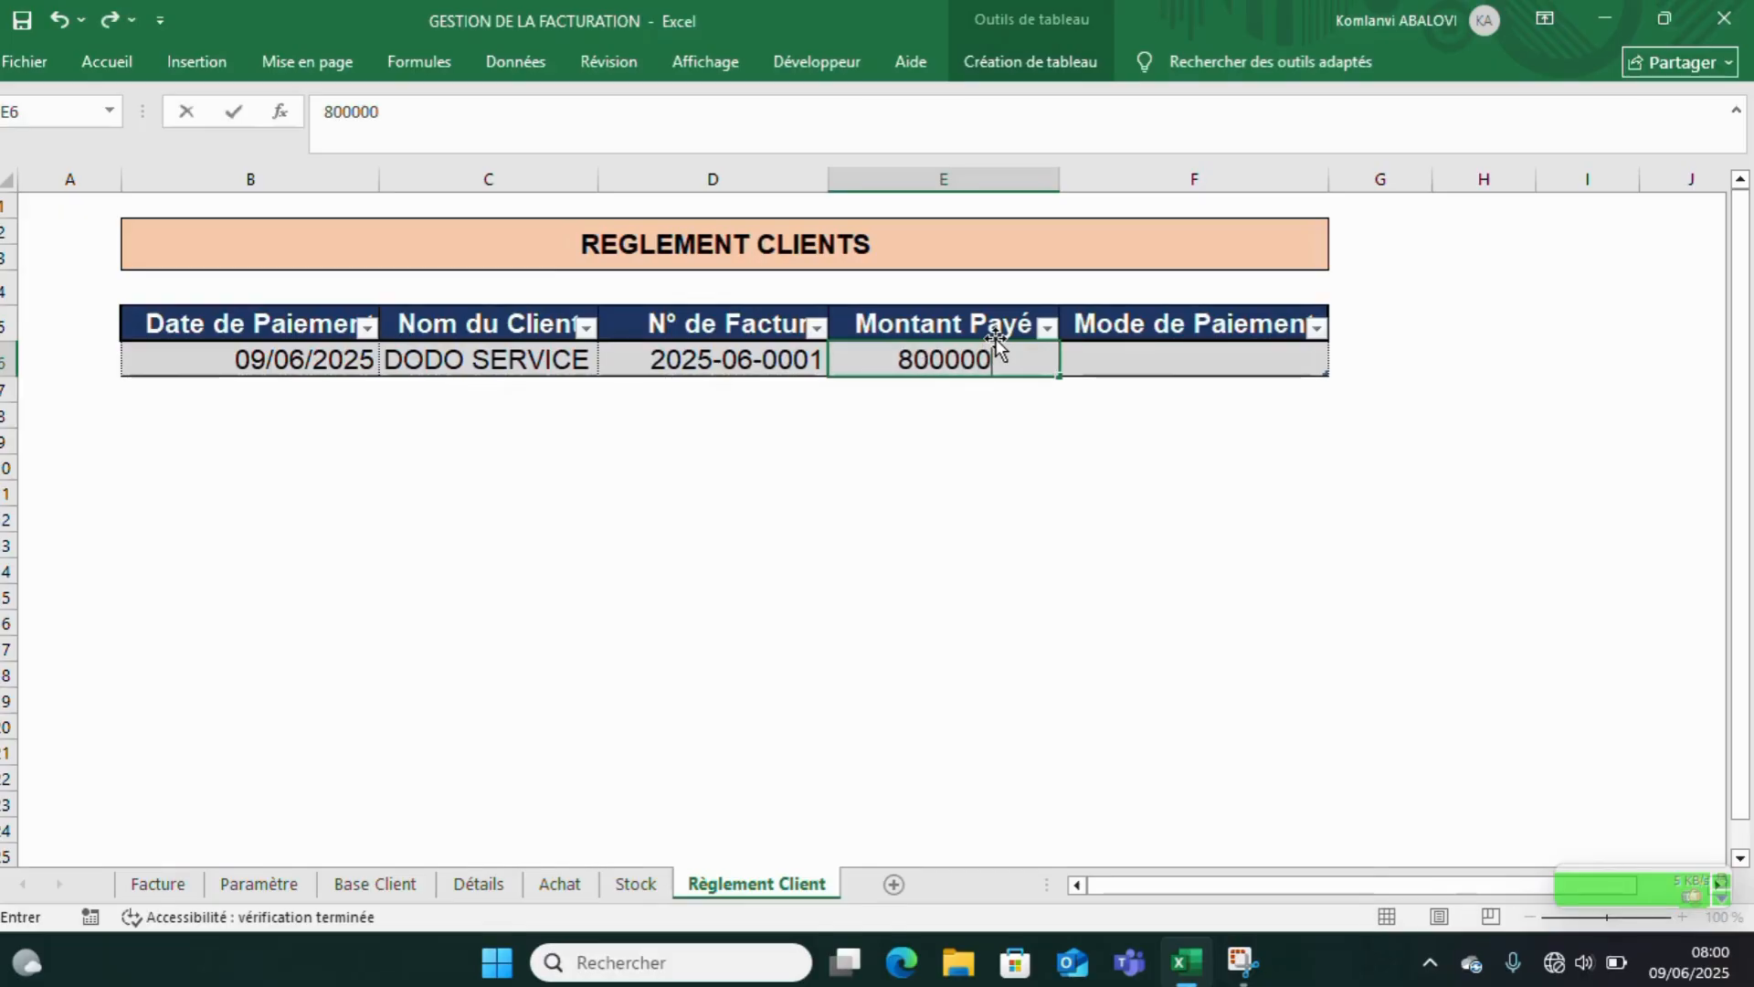
key("Return")
- Choose Espèce as the Mode de Paiement in F6 of the Règlement Client table
left_click(1102, 367)
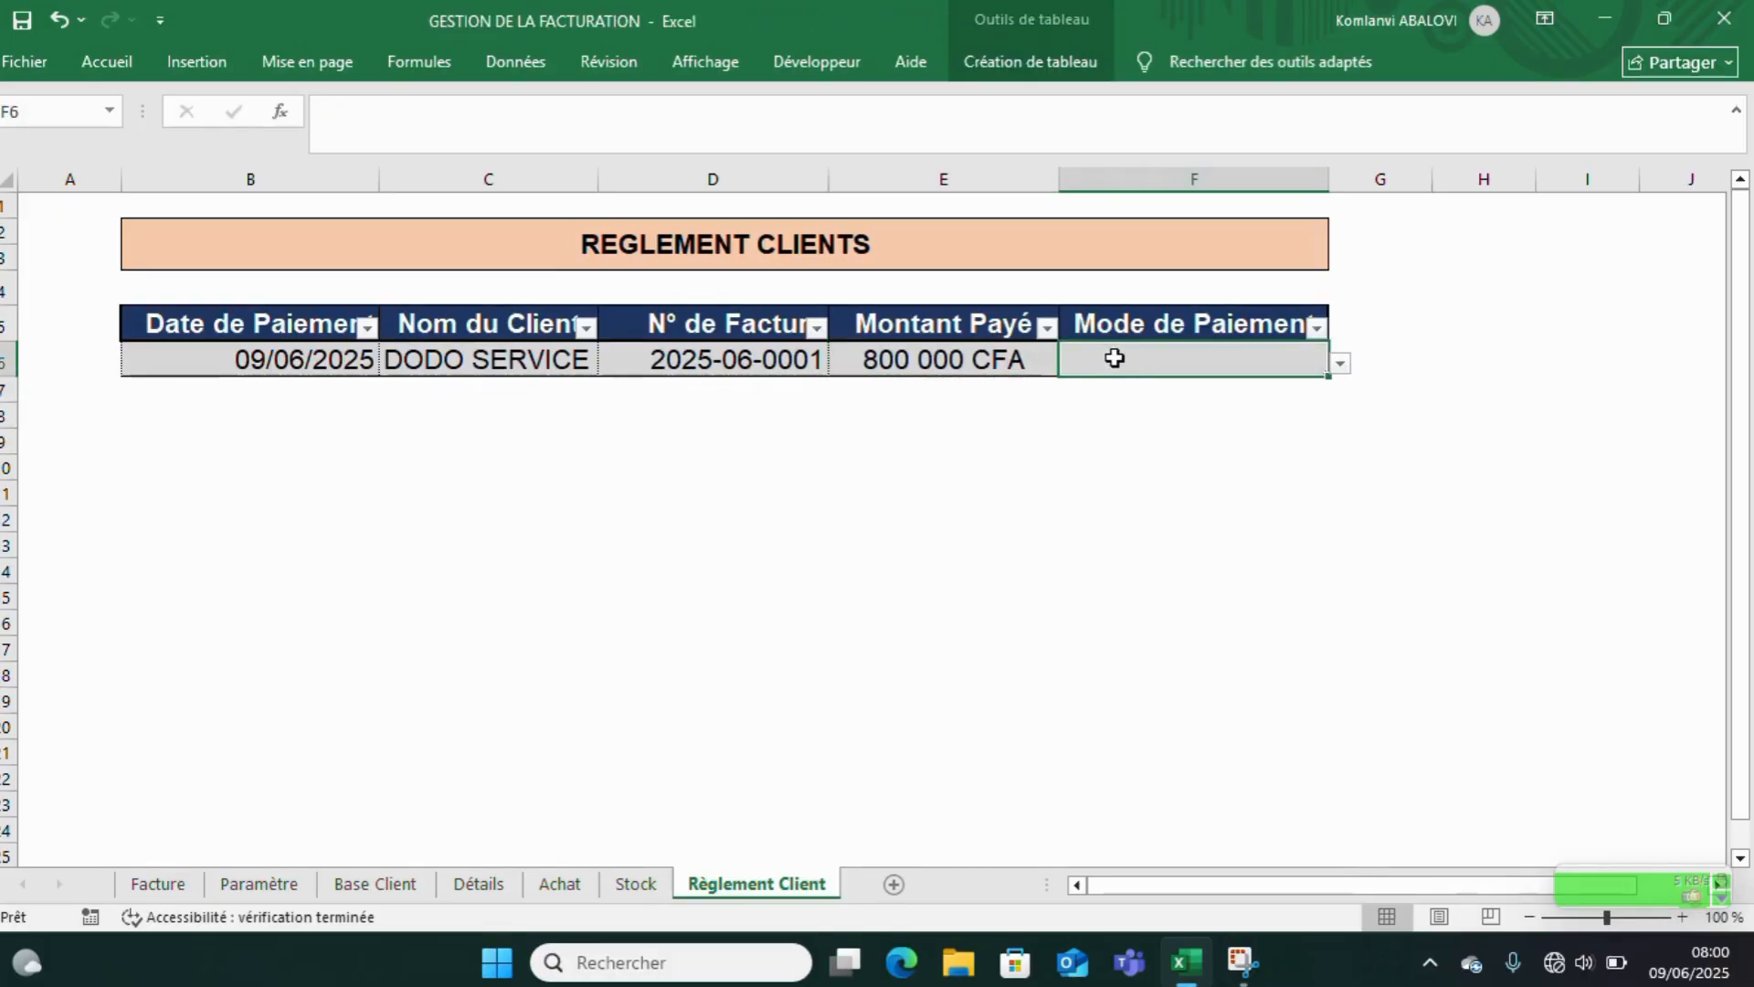
left_click(1340, 365)
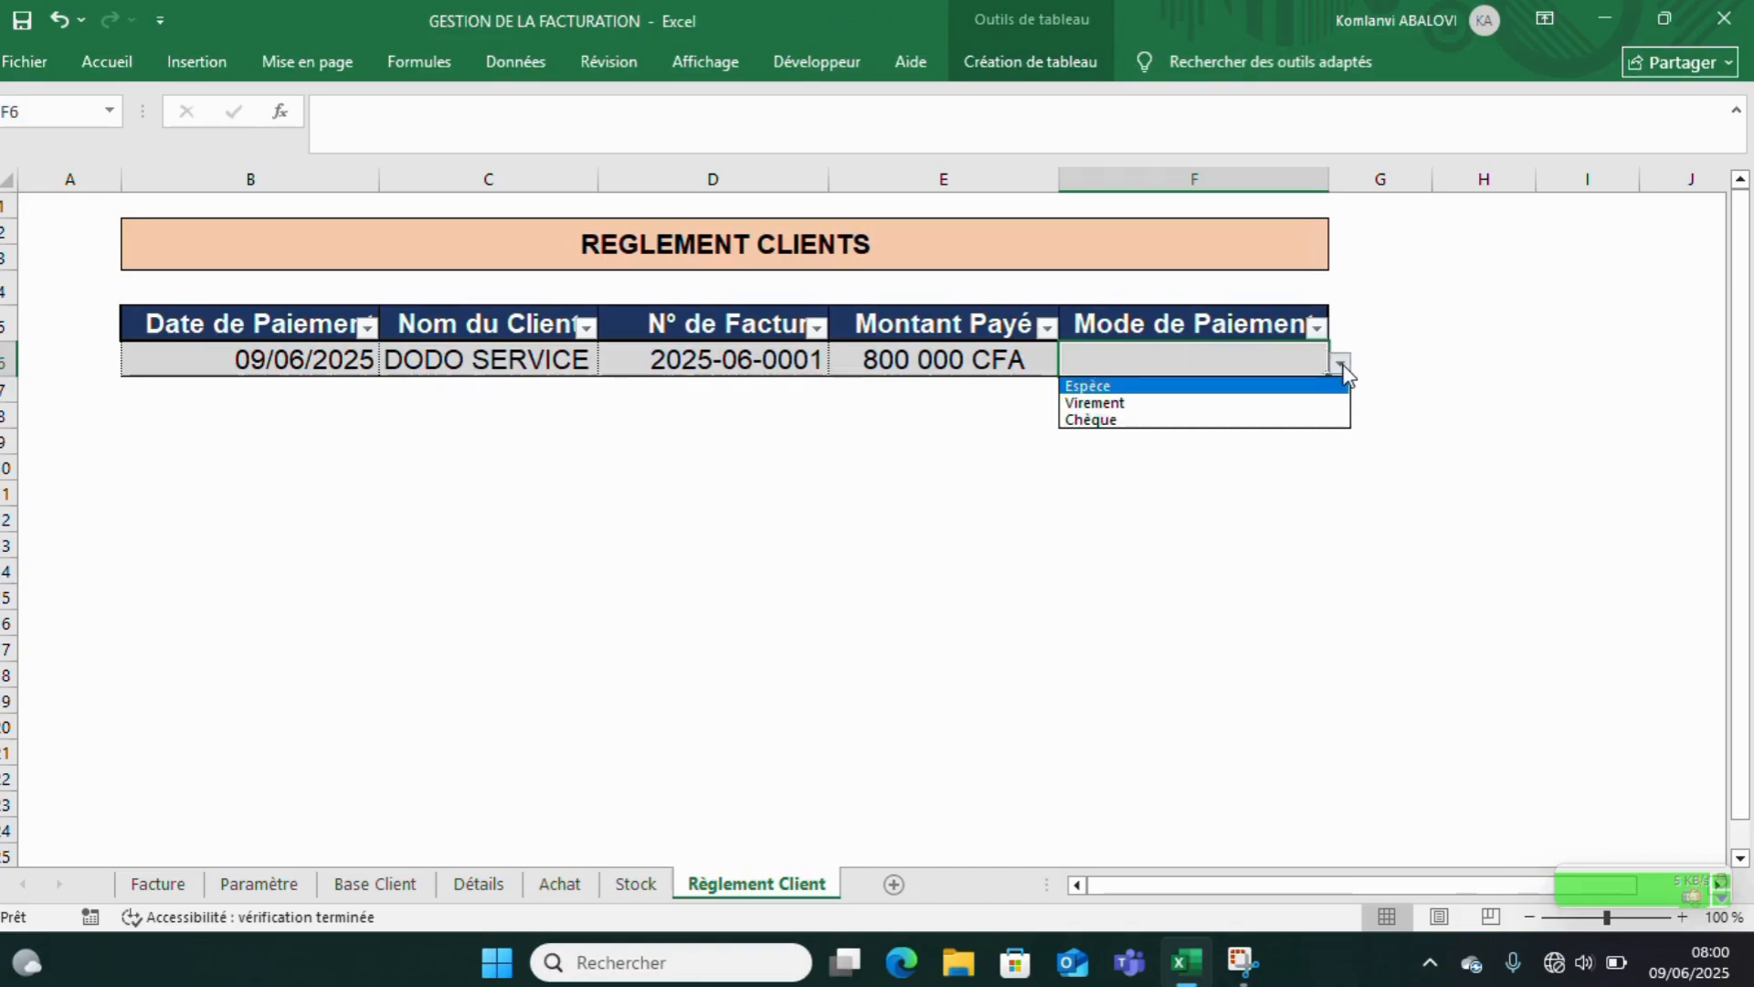
left_click(1109, 389)
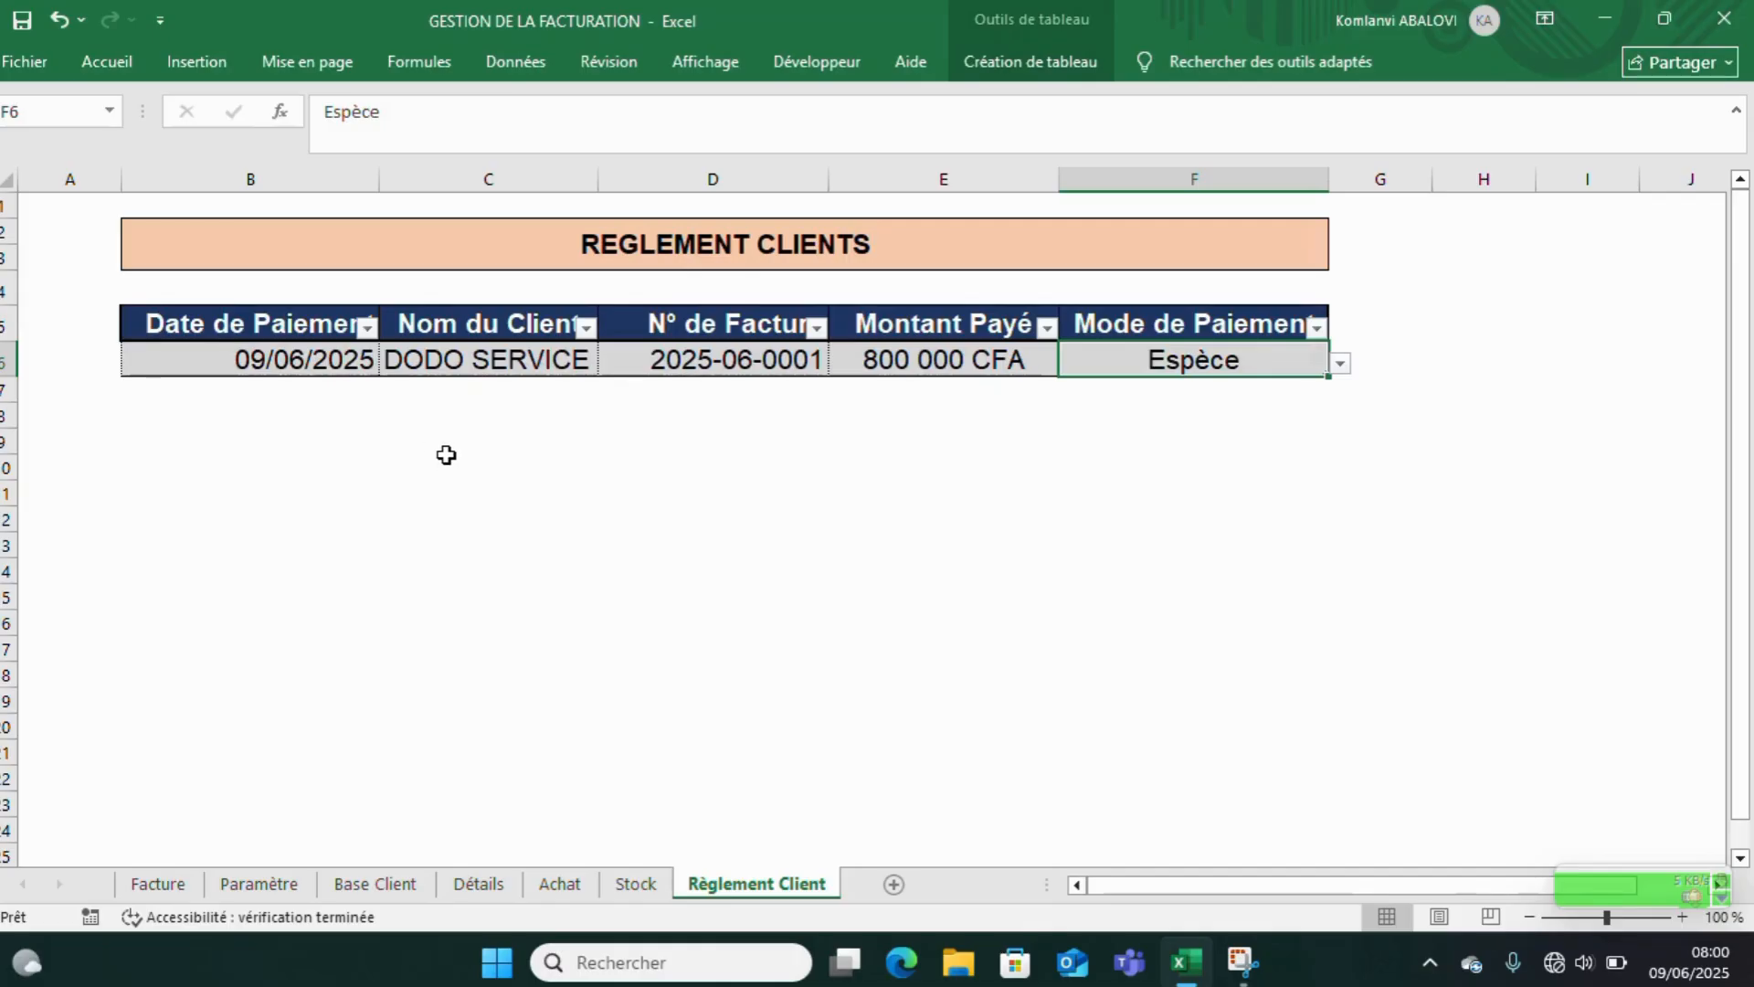
- Begin a SOMME.SI formula in H5 of the Base Client sheet with the absolute range 'Règlement Client'!$C$6:$C$123
left_click(362, 891)
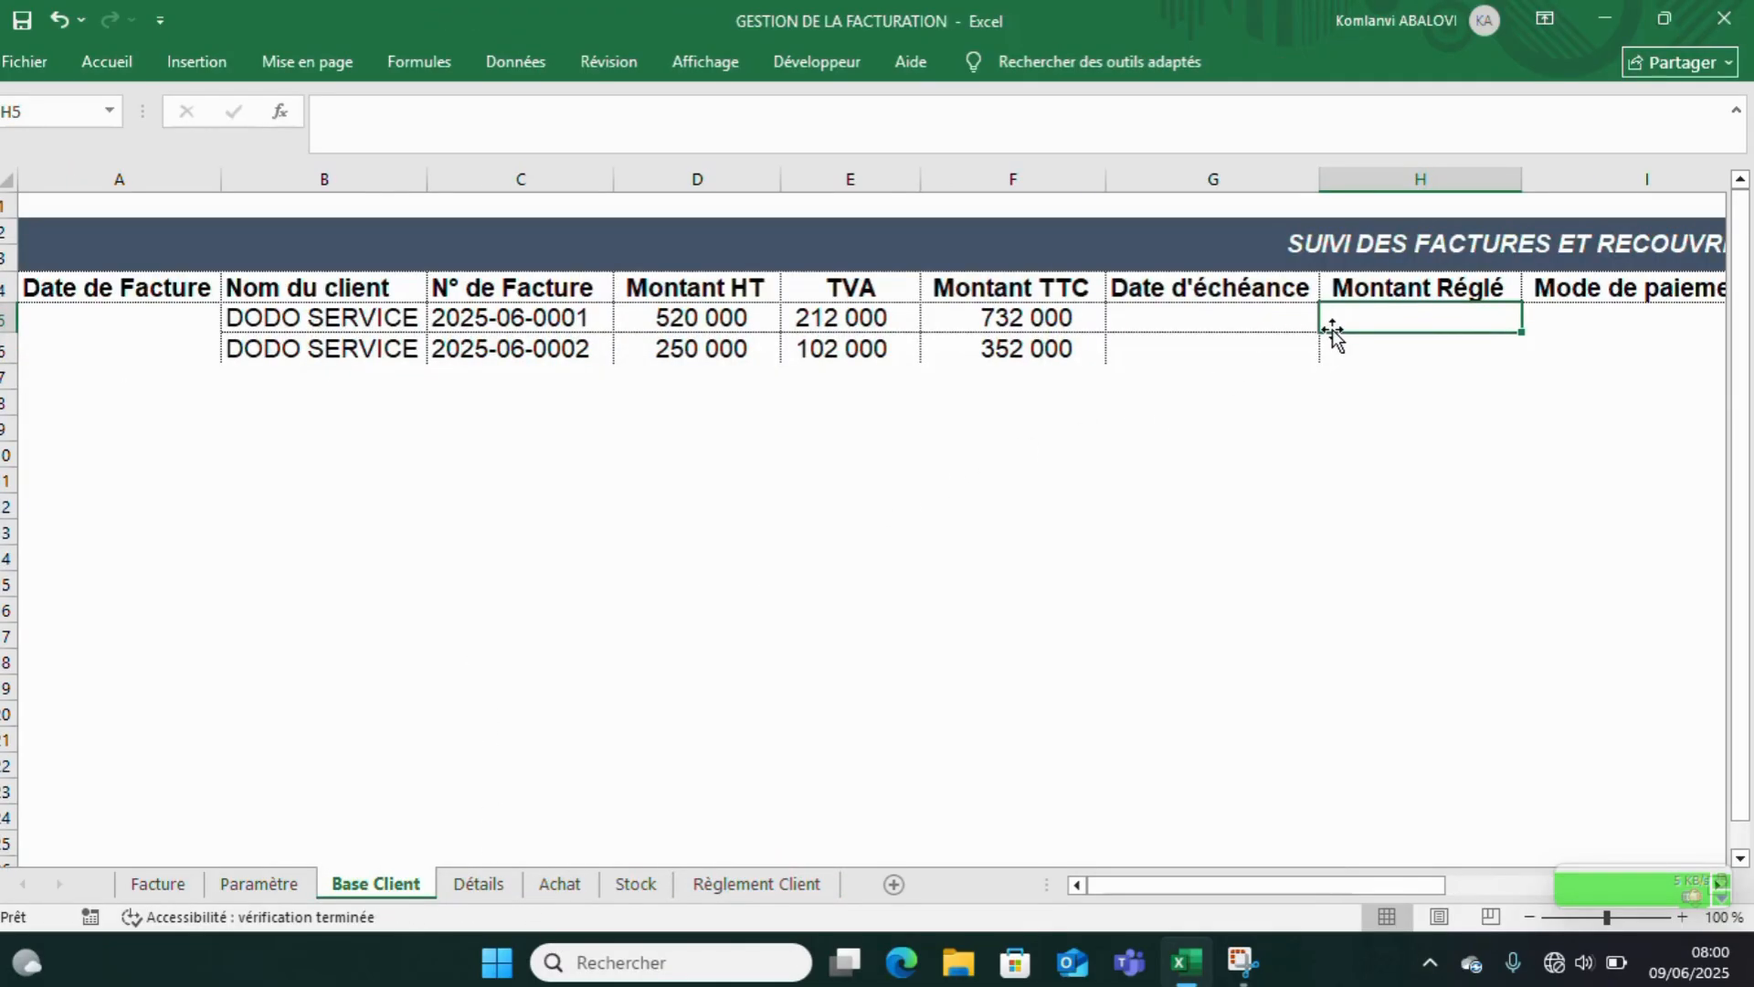
type("+somm")
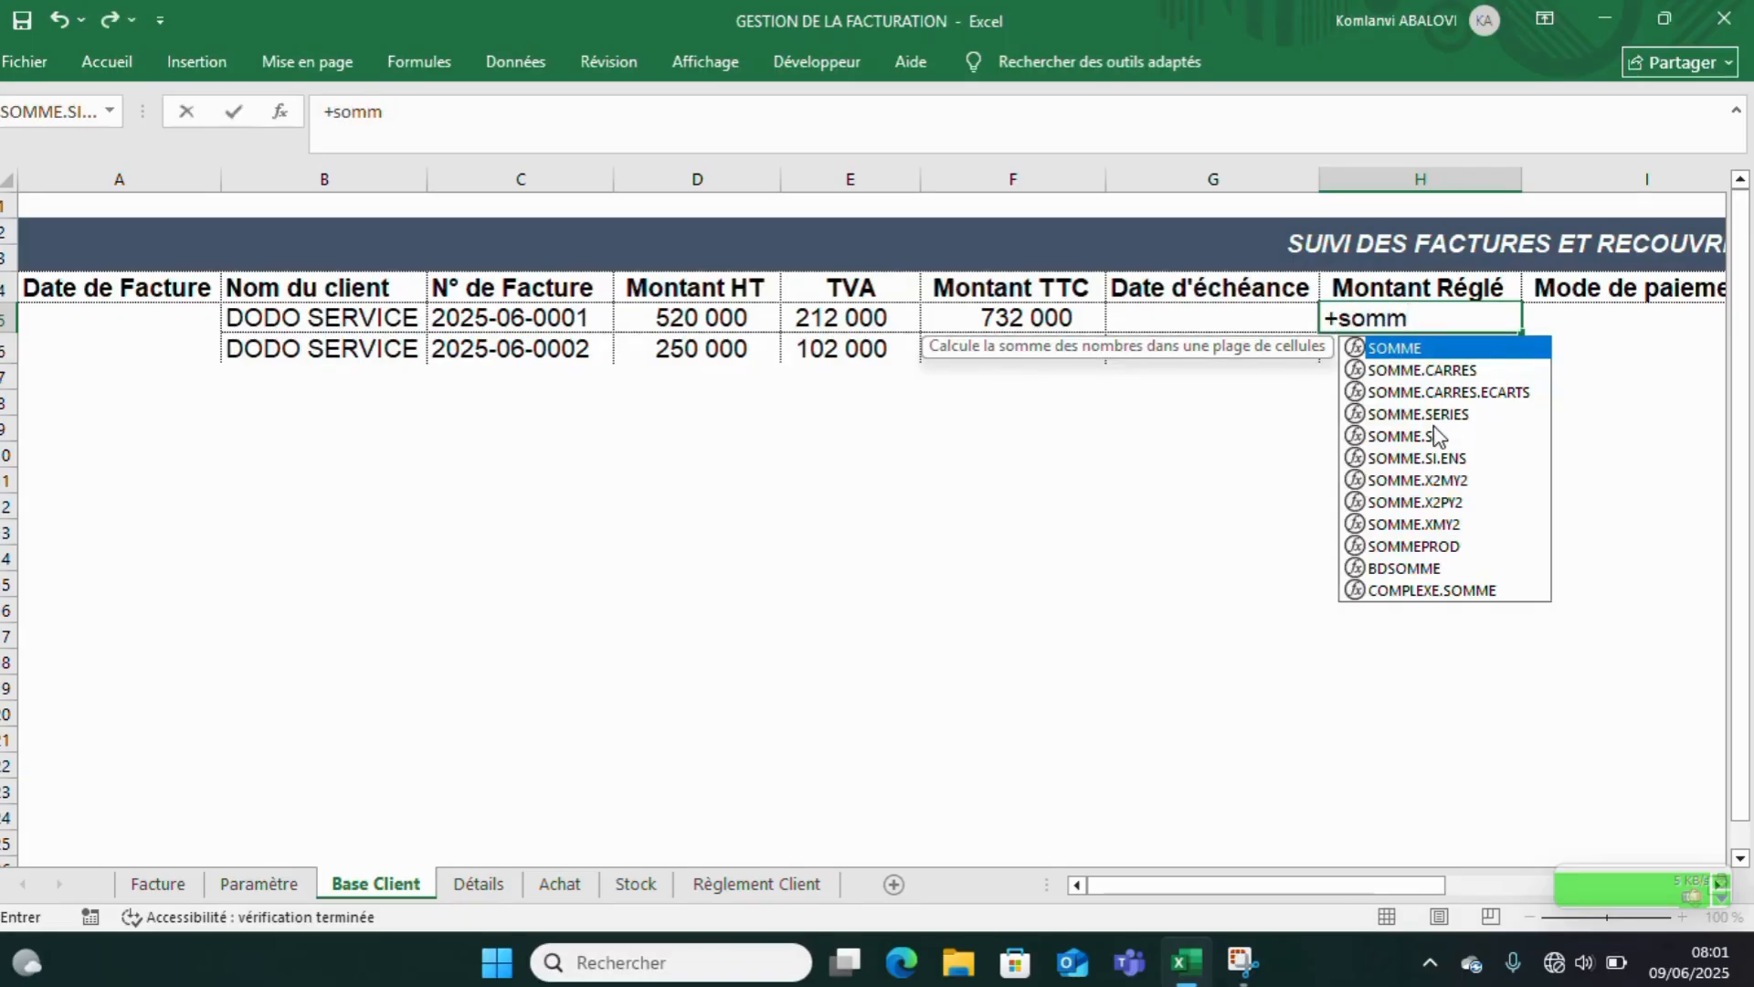
double_click(1441, 436)
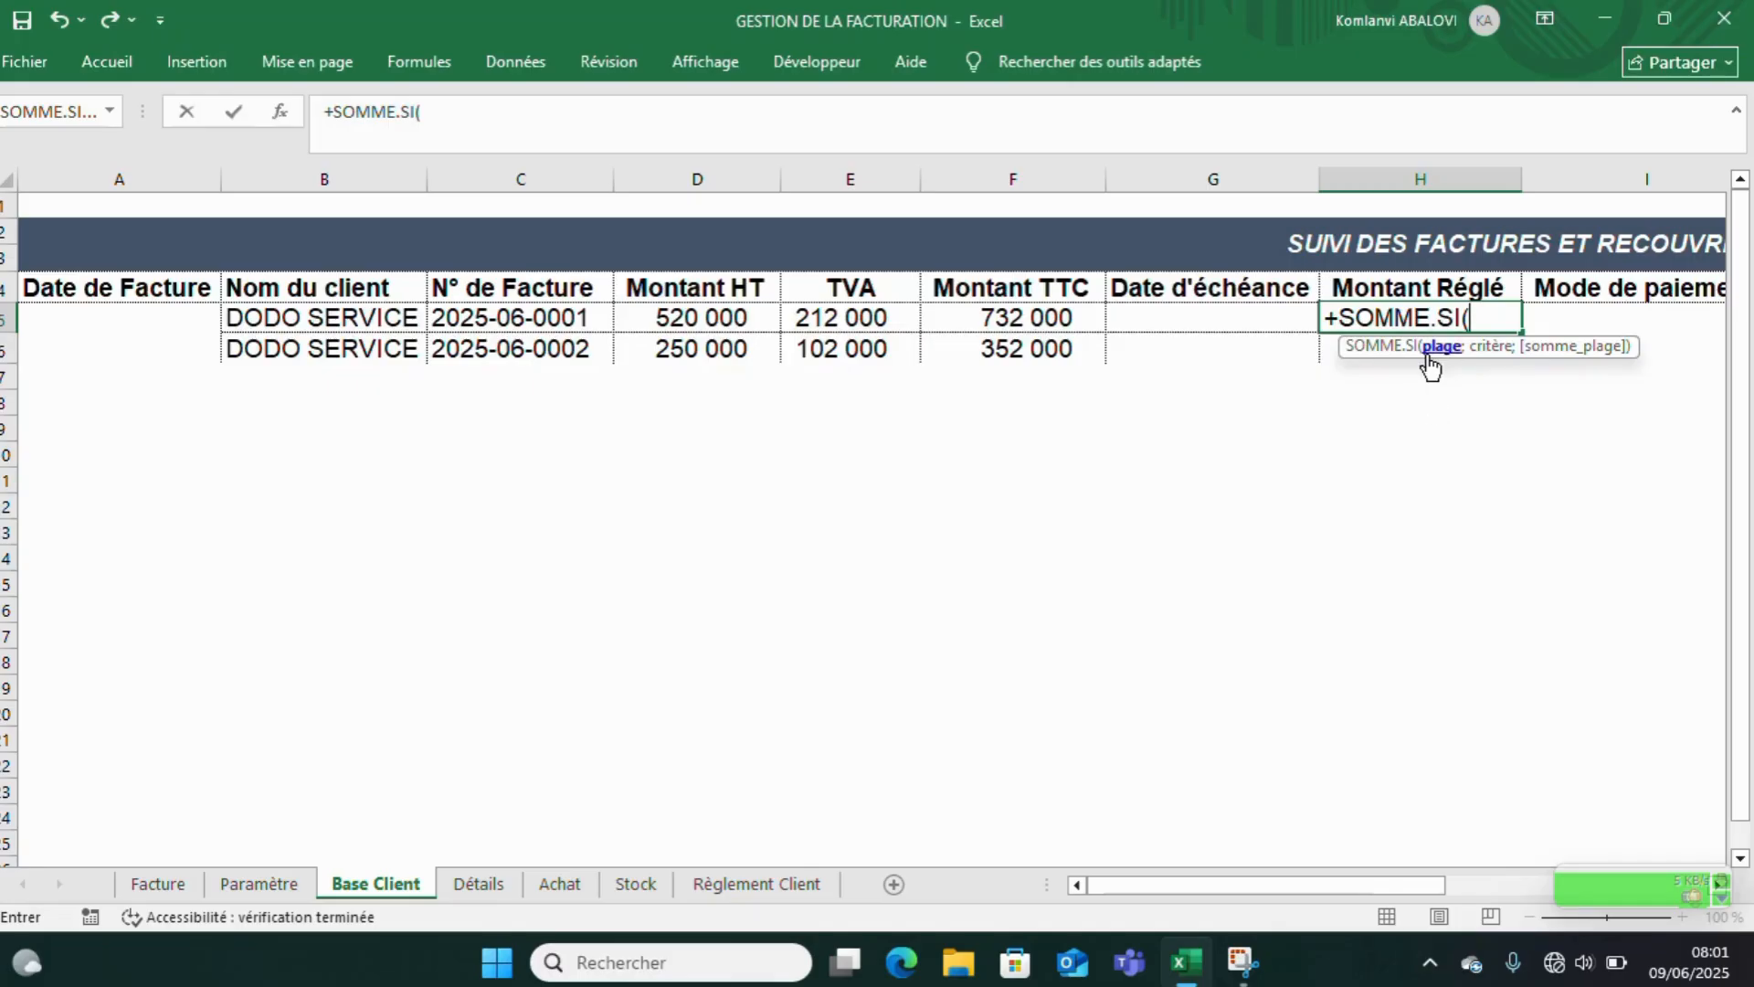
left_click(697, 888)
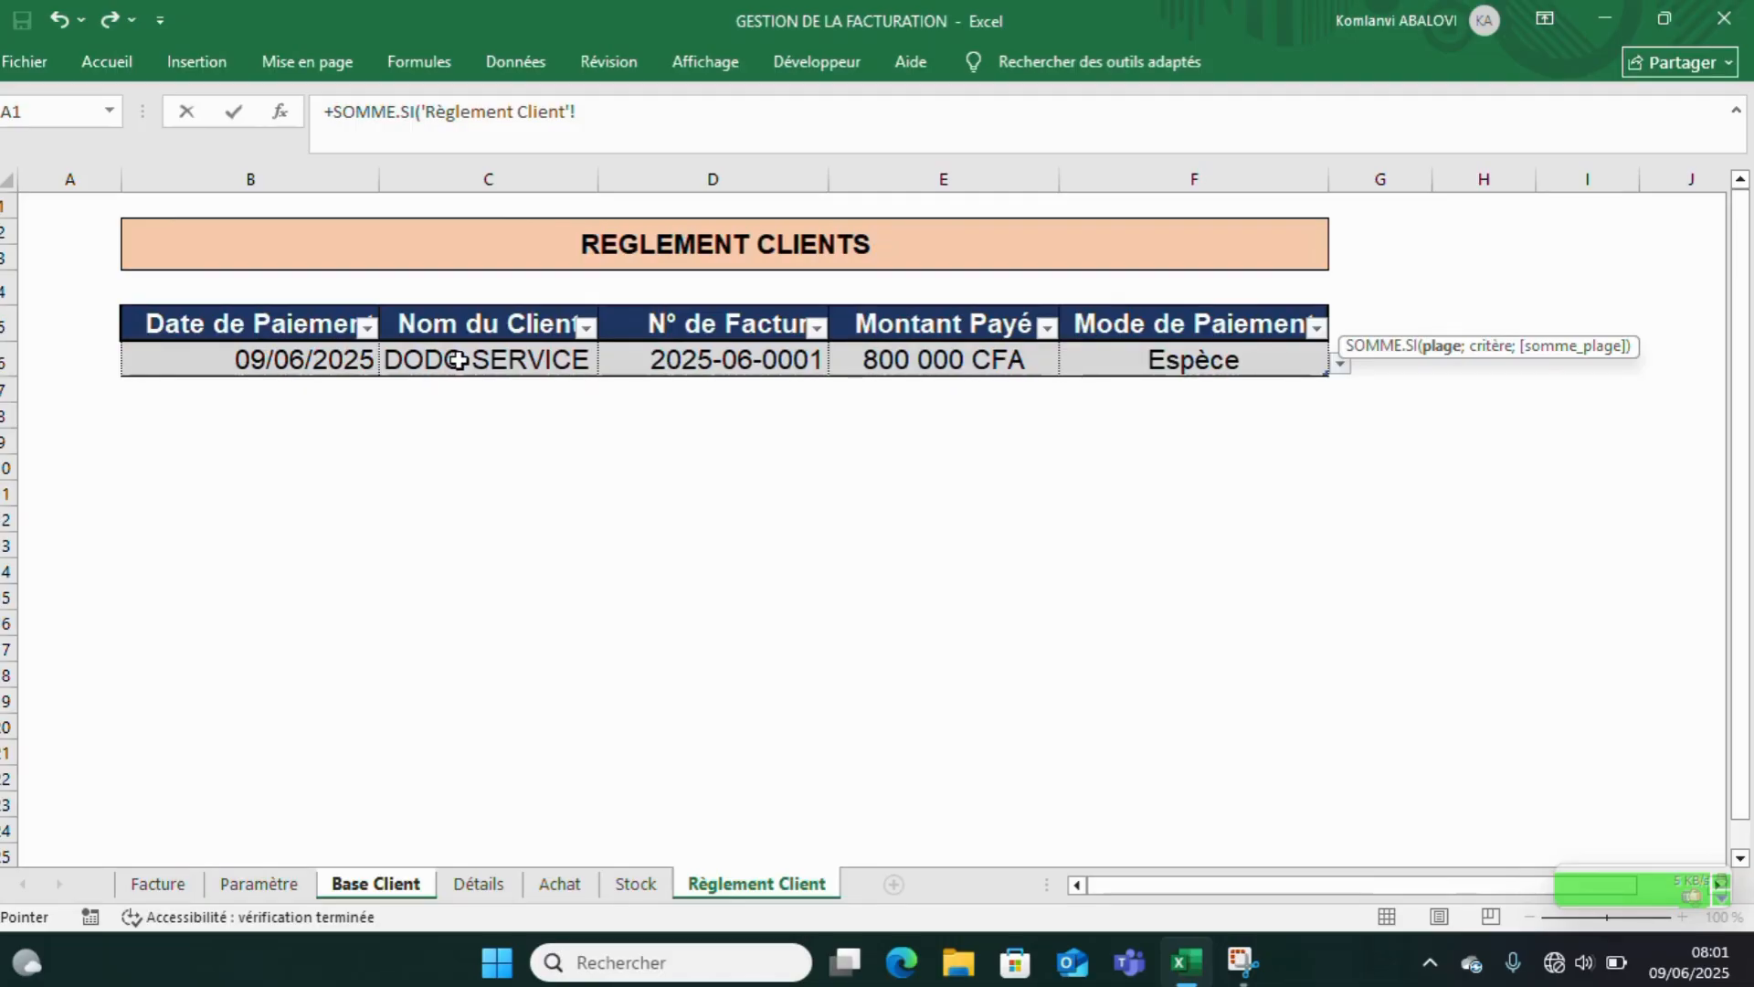
left_click_drag(457, 360, 420, 831)
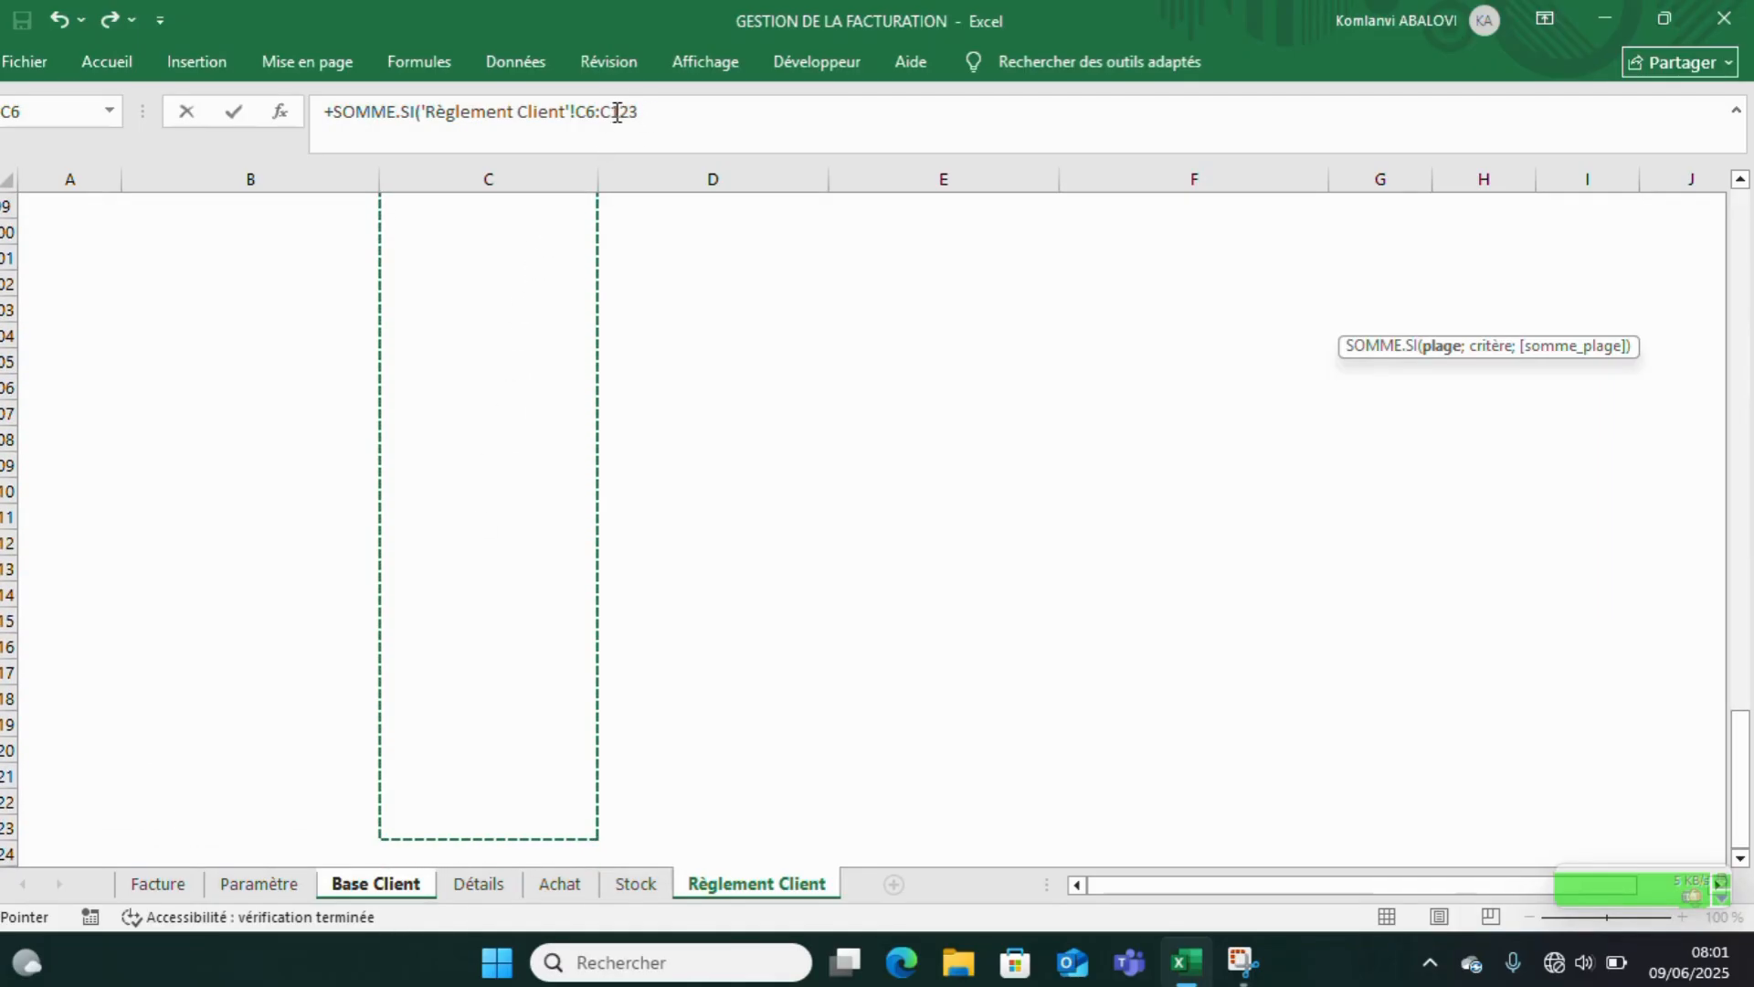
left_click(582, 110)
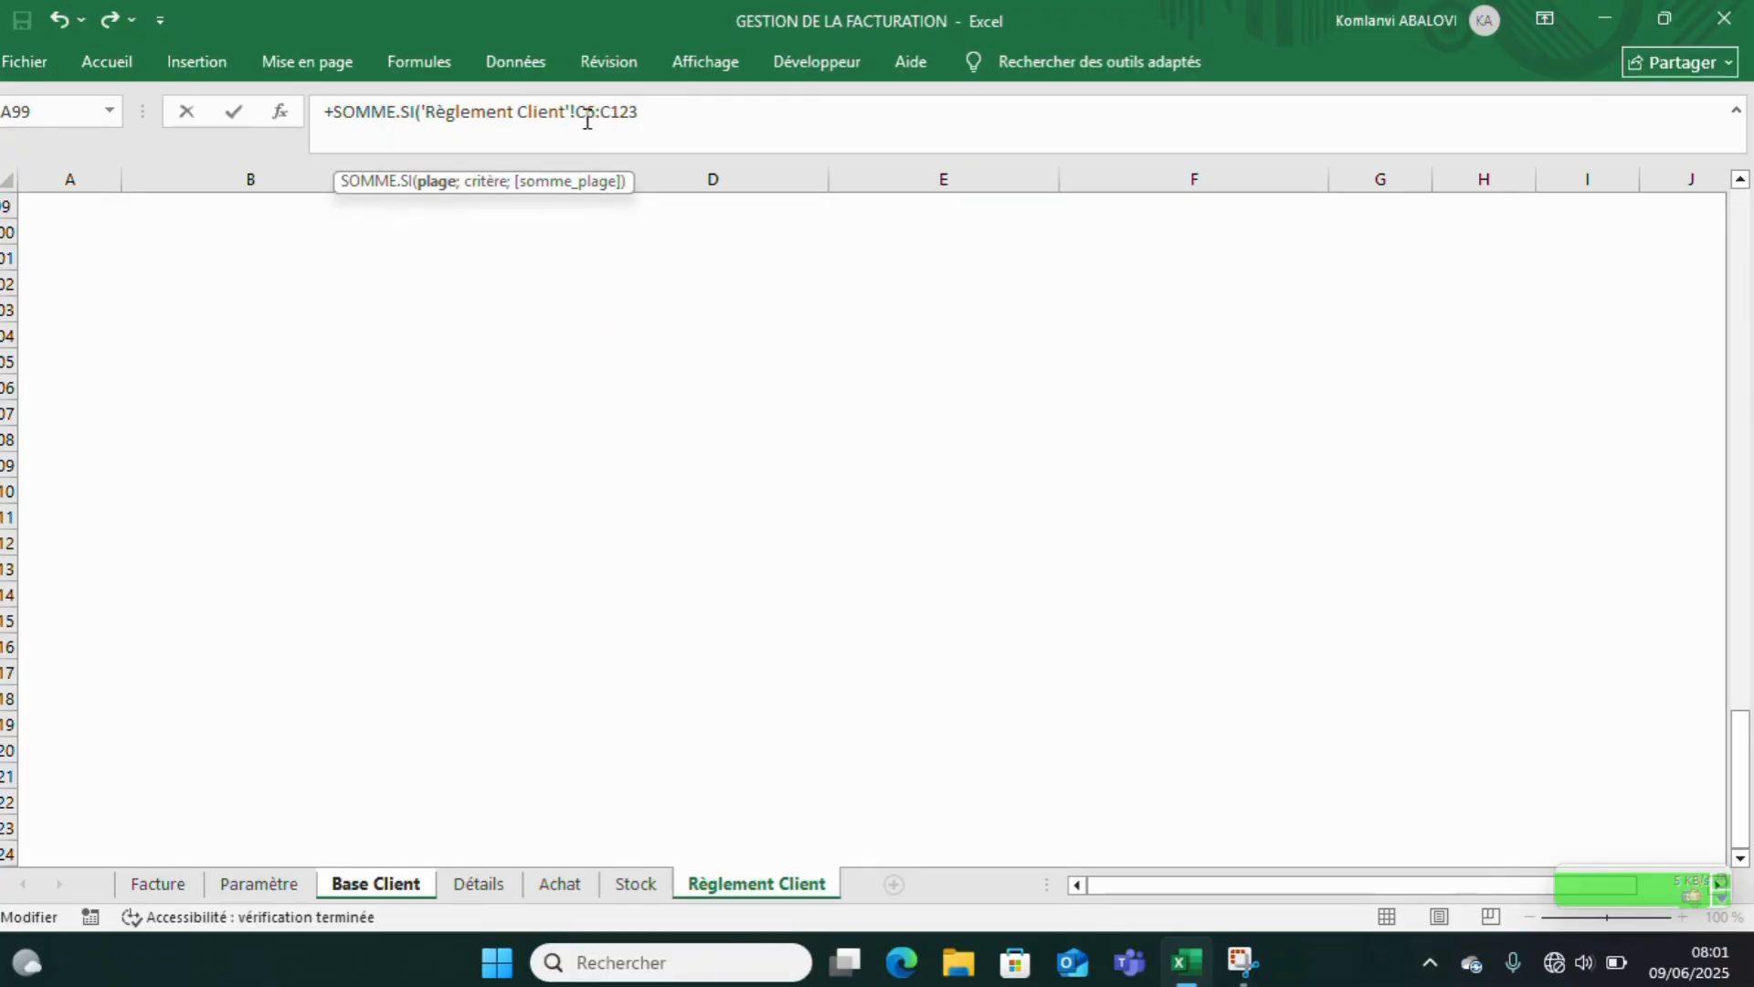
key("F4")
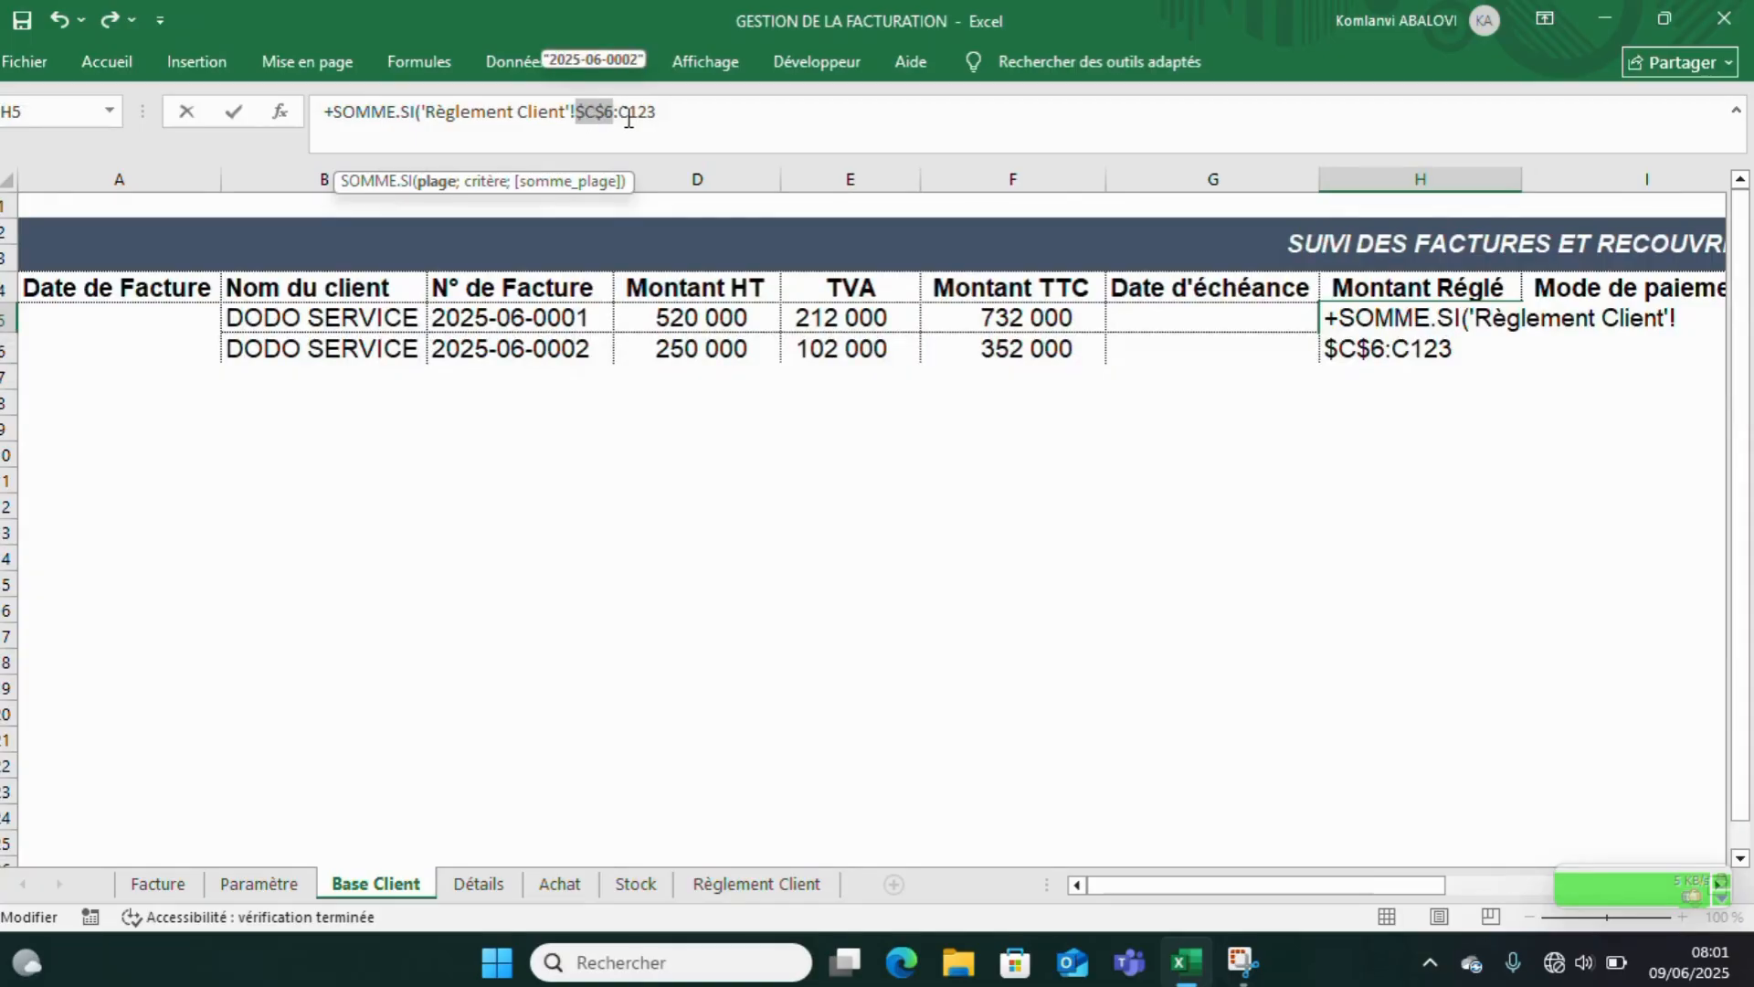
key("F4")
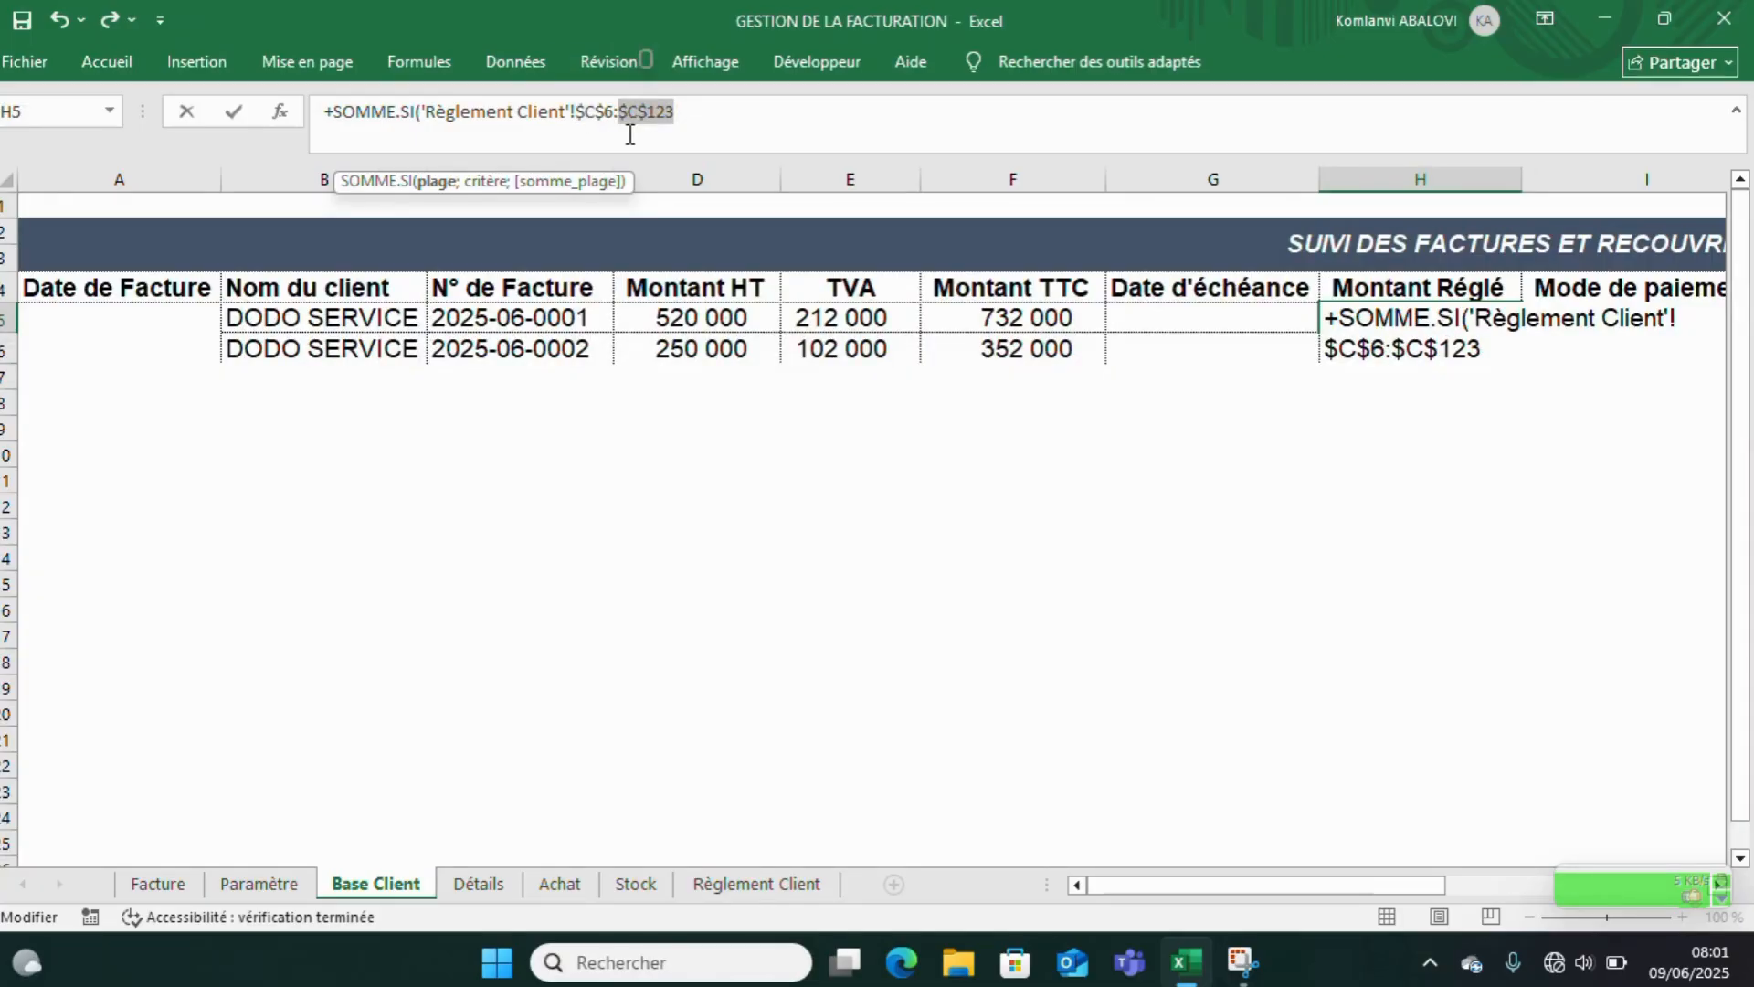
left_click(630, 134)
type(";")
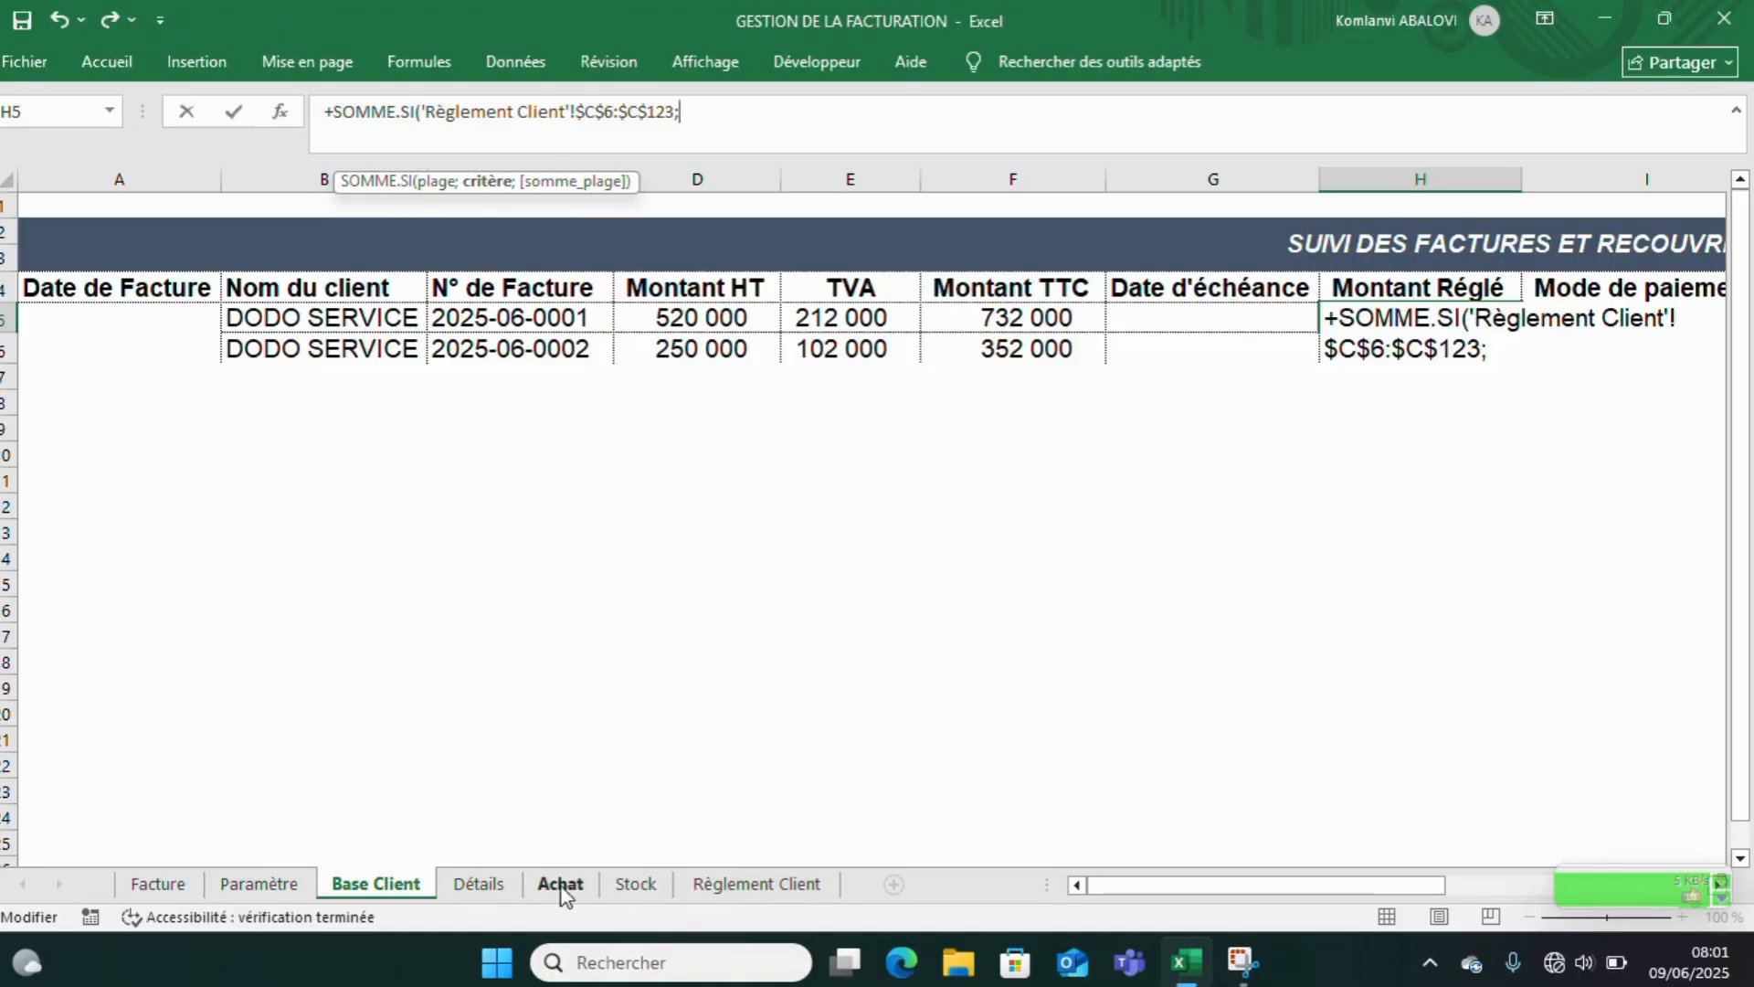
- Complete the H5 formula with criterion 'Base Client'!B5 and sum range 'Règlement Client'!E6:E880
left_click(337, 319)
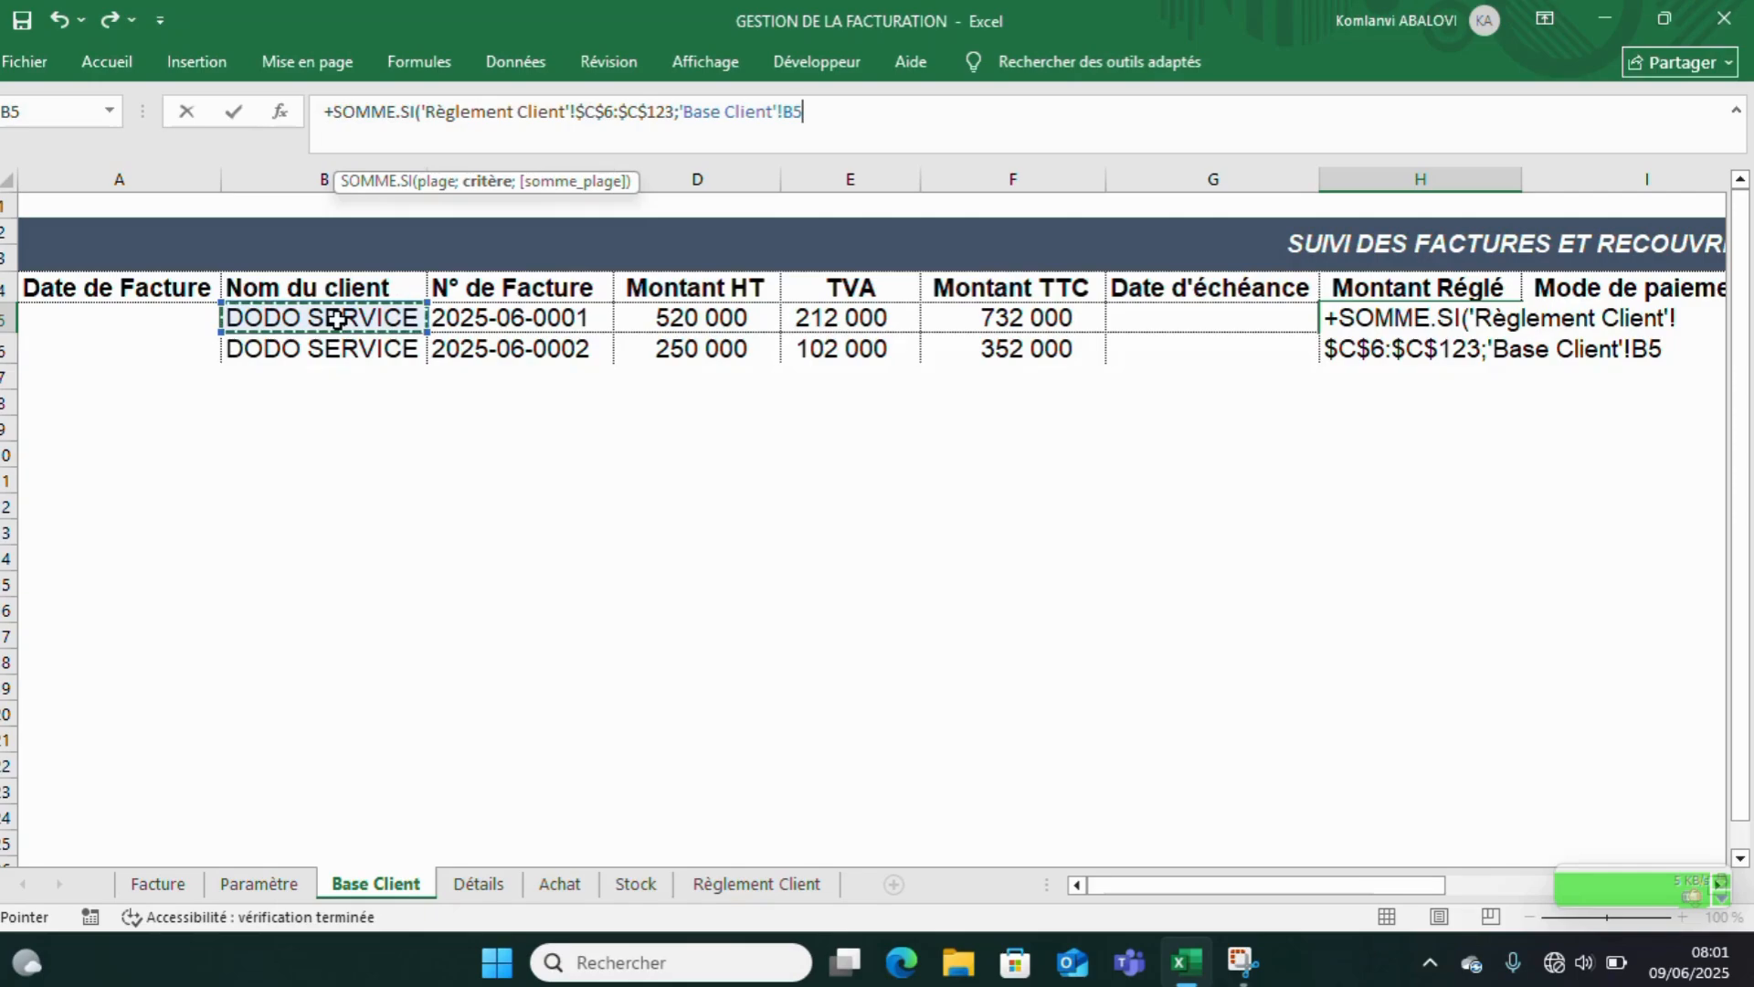
type(";")
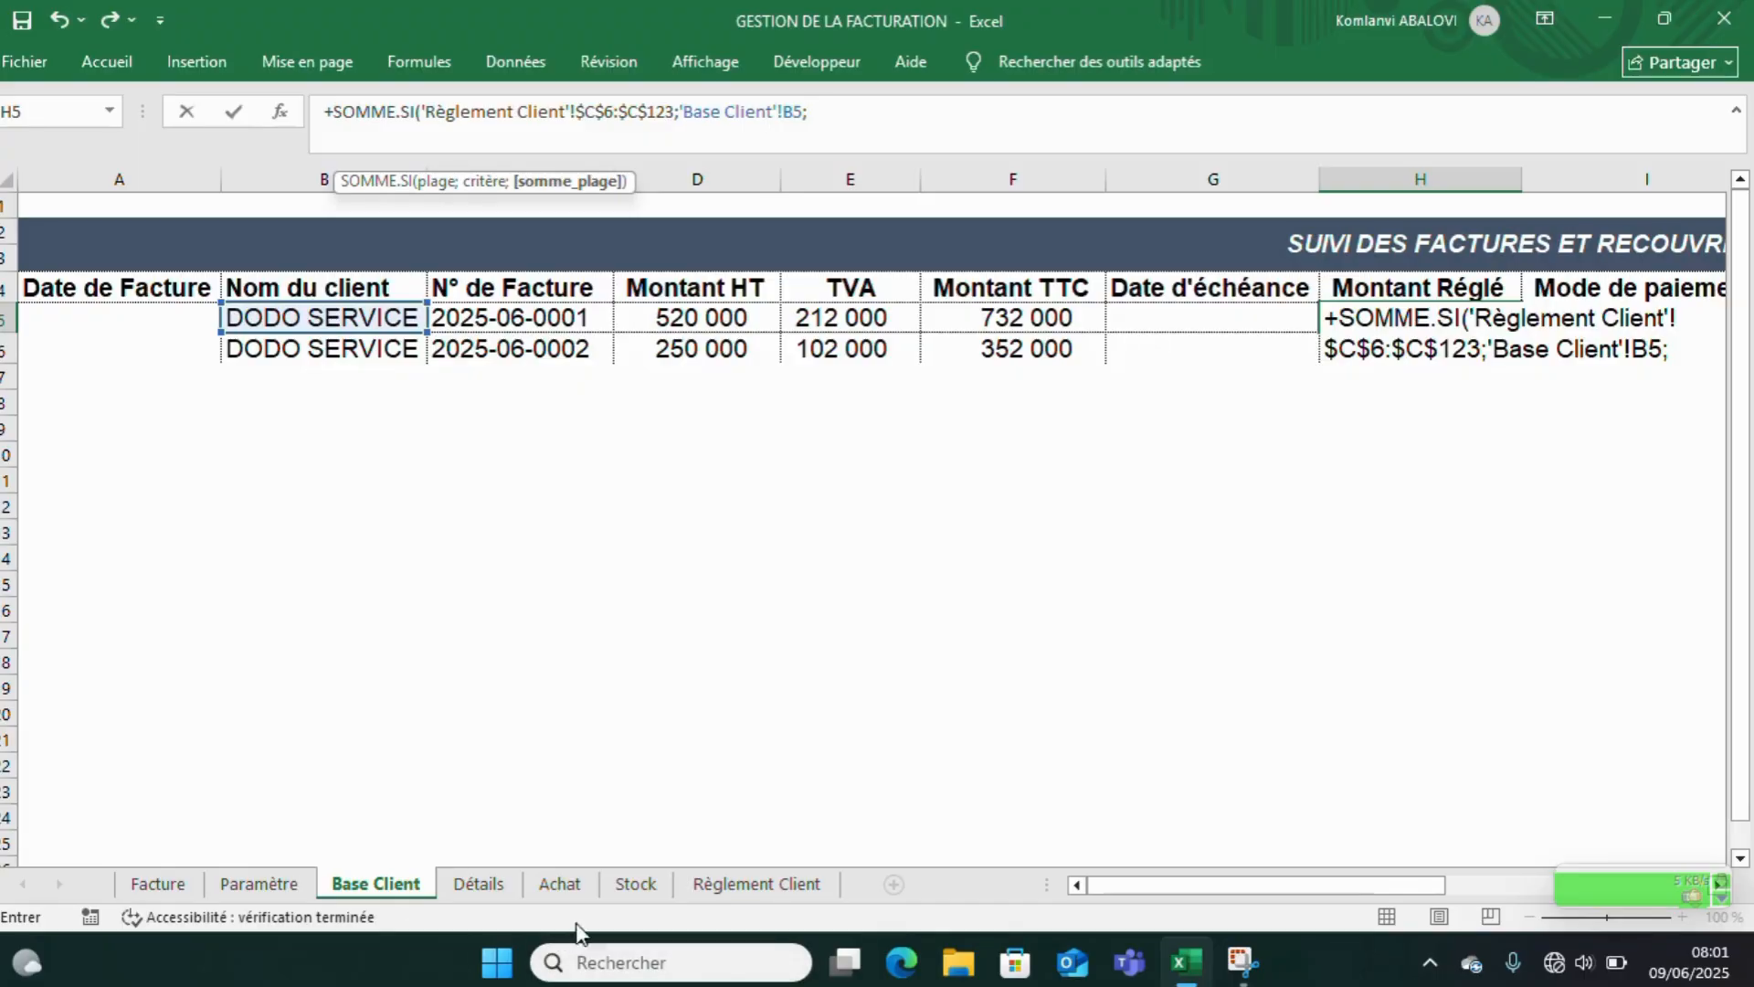
left_click(751, 885)
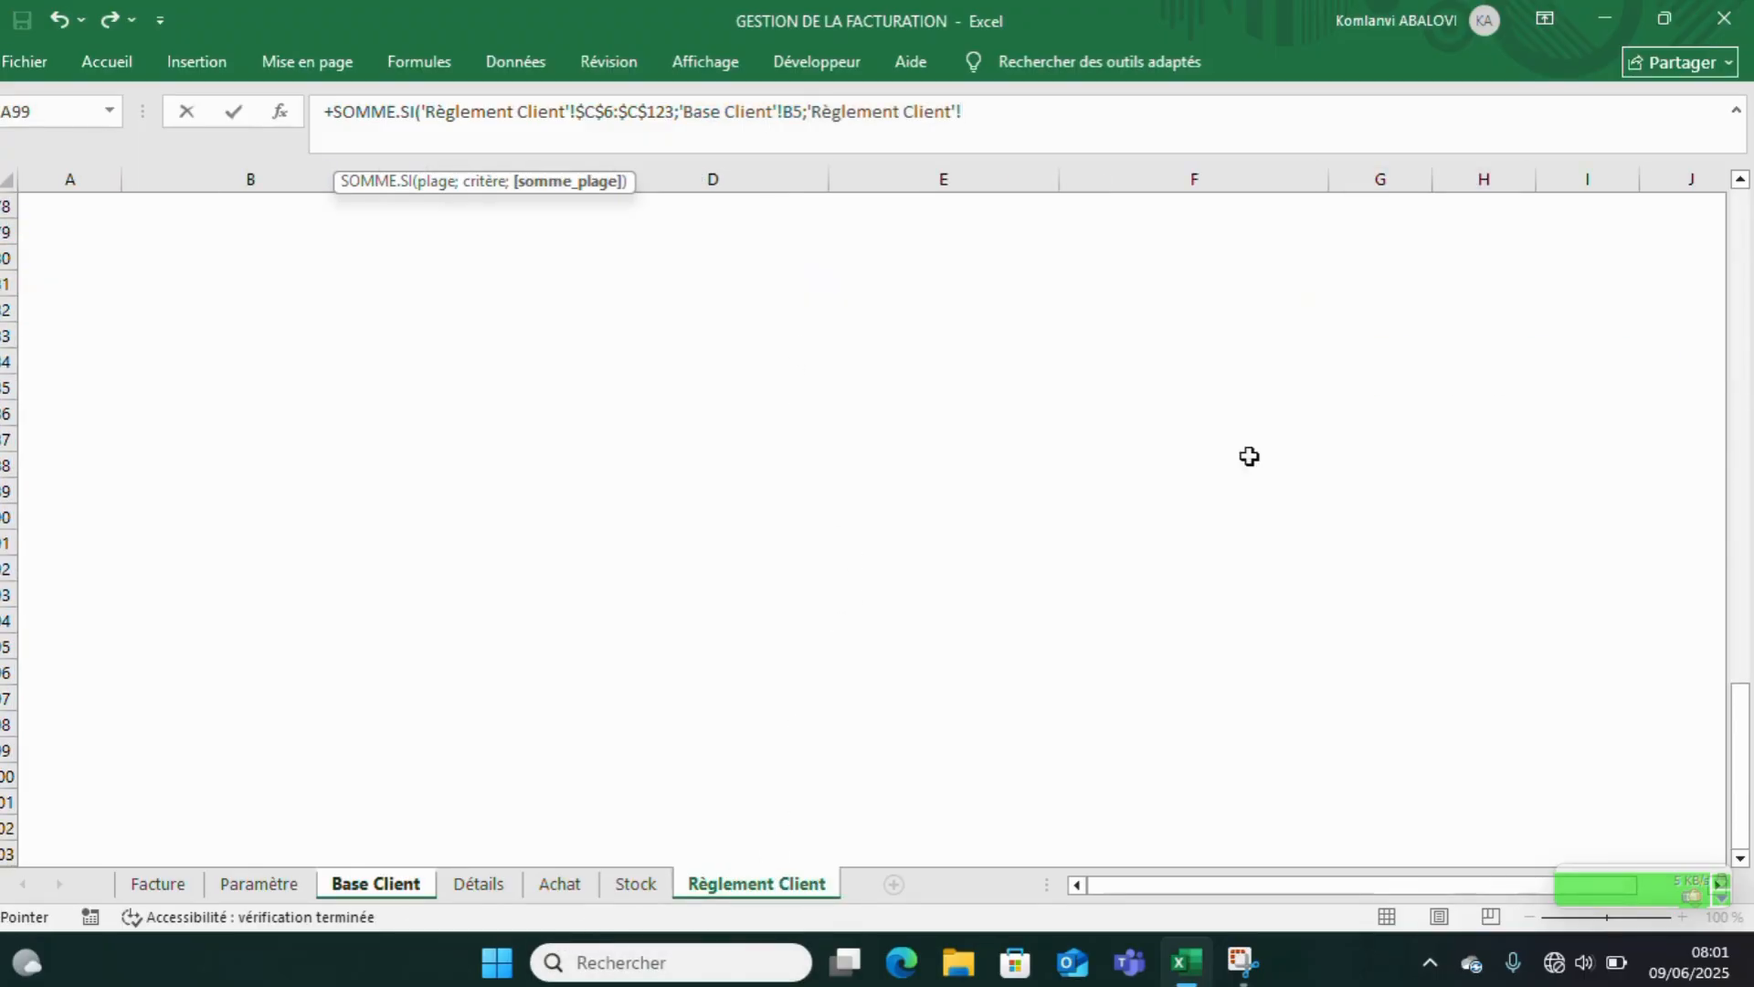
left_click_drag(1736, 712, 1736, 694)
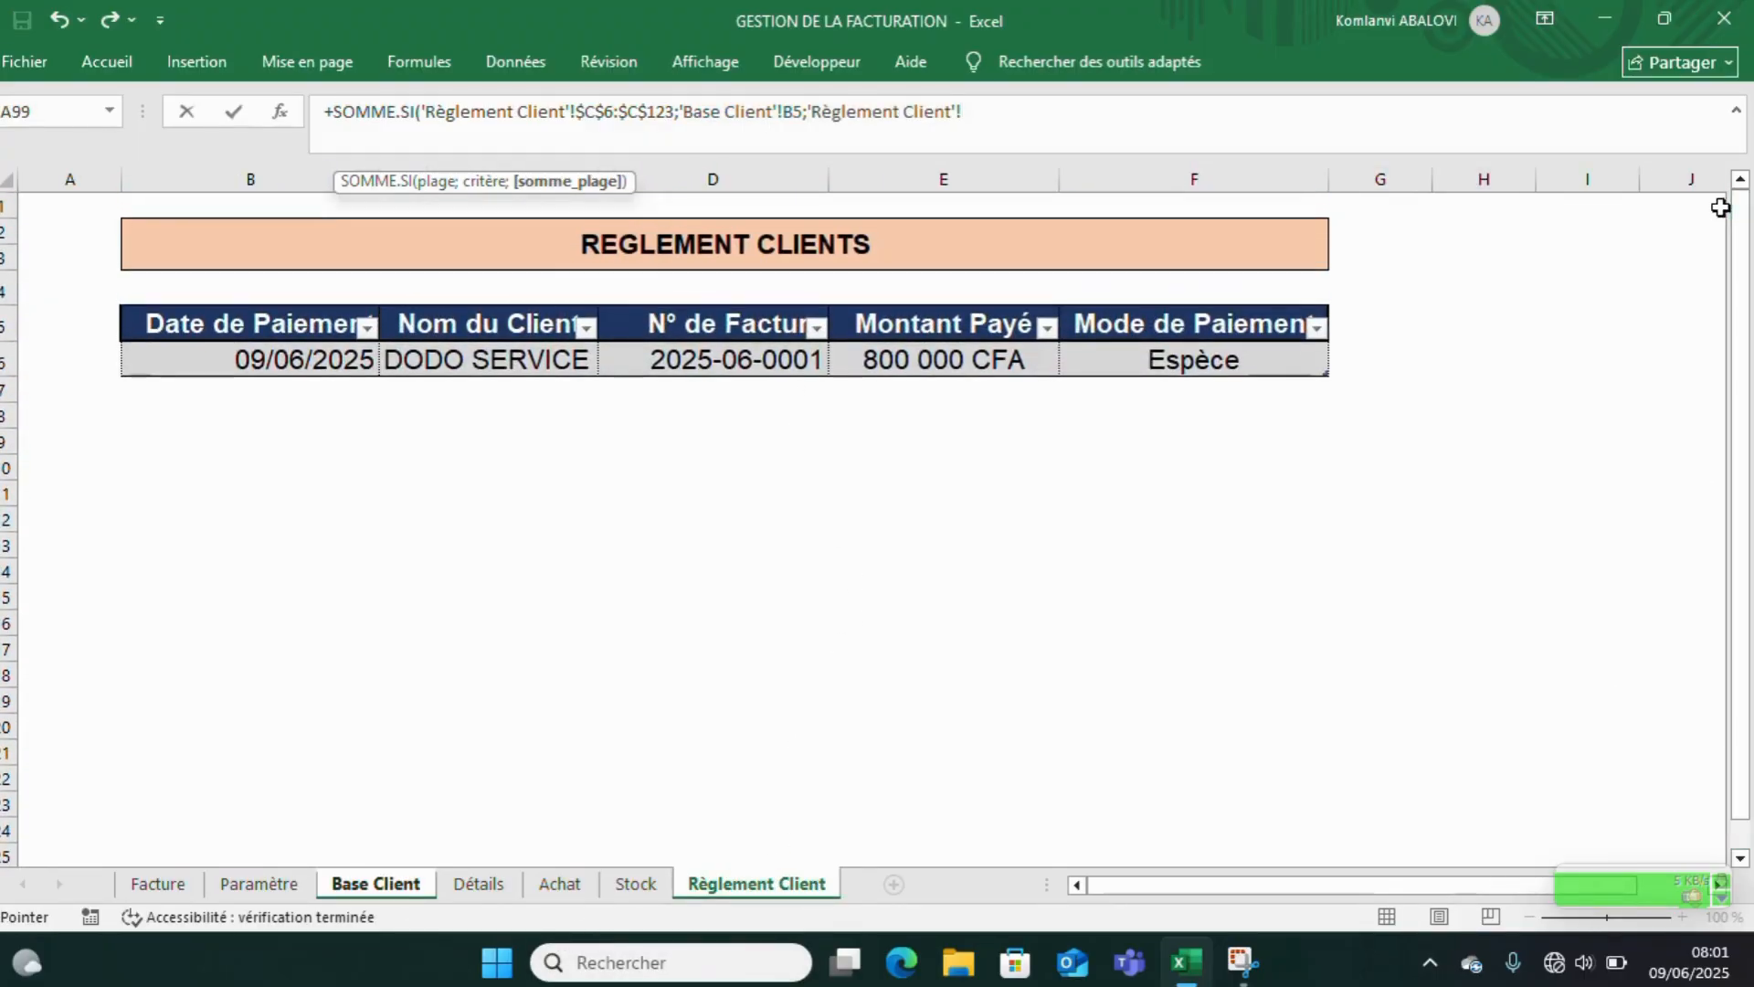
left_click_drag(970, 361, 941, 855)
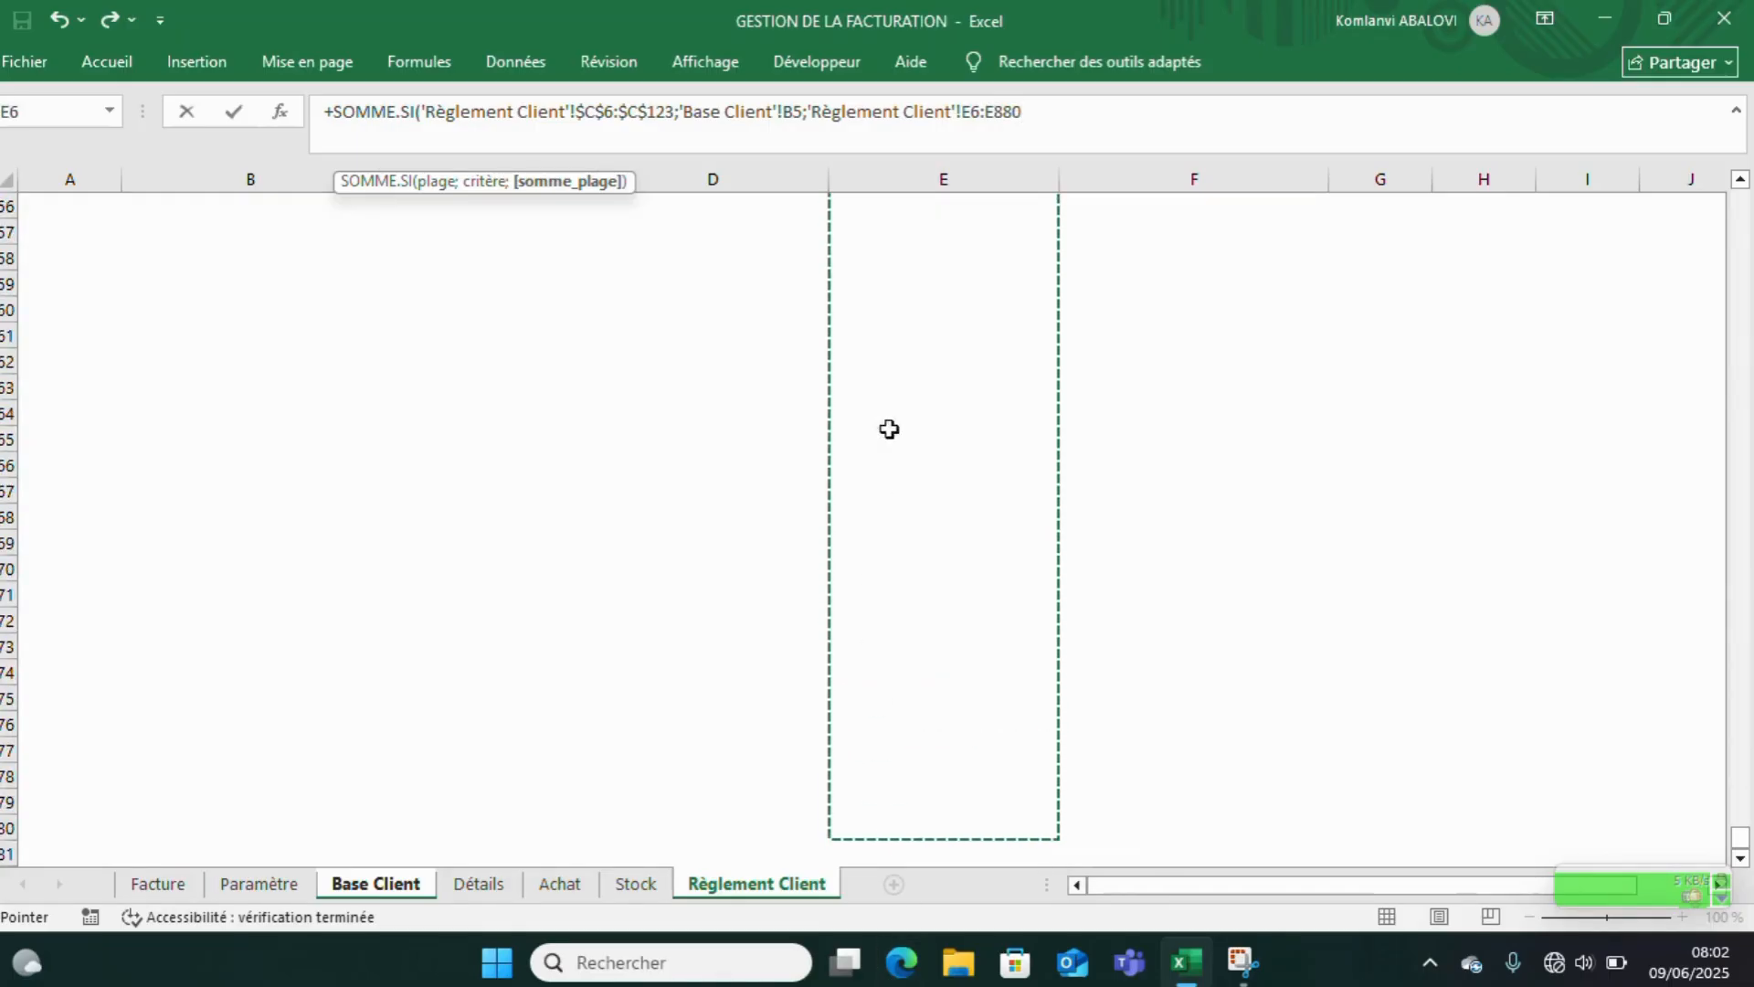
left_click(1062, 110)
type(")")
key("Return")
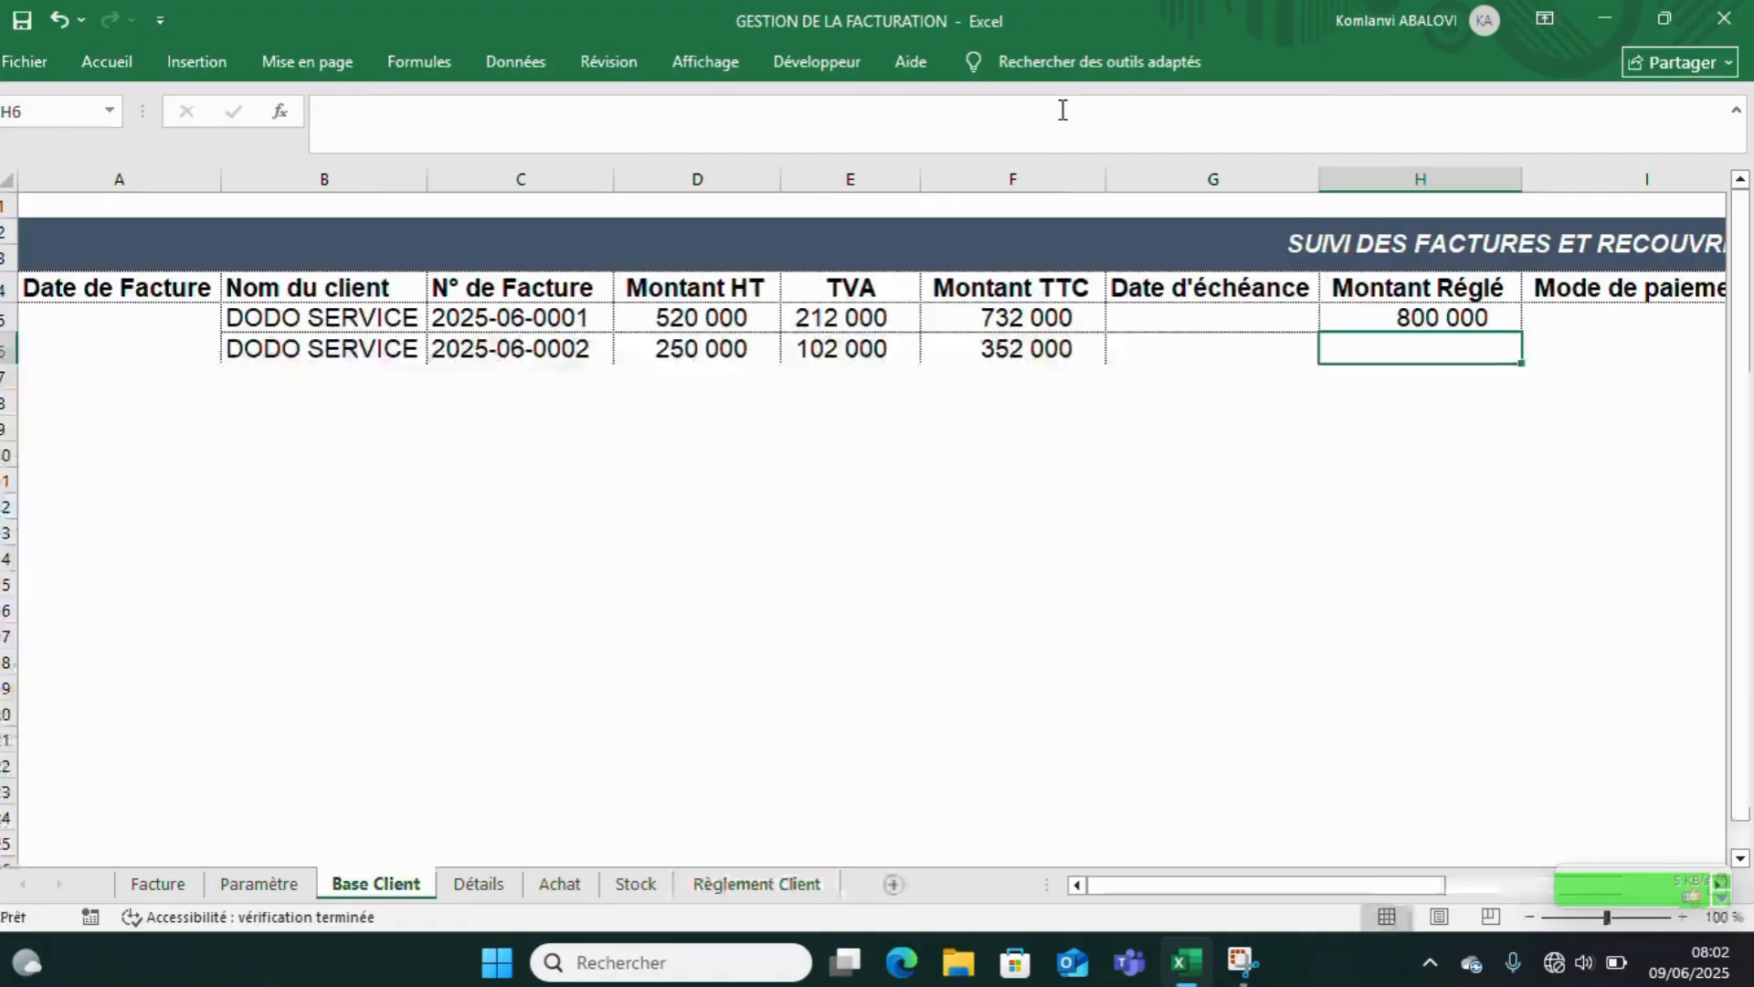
left_click(708, 886)
scroll(975, 424, "up", 5)
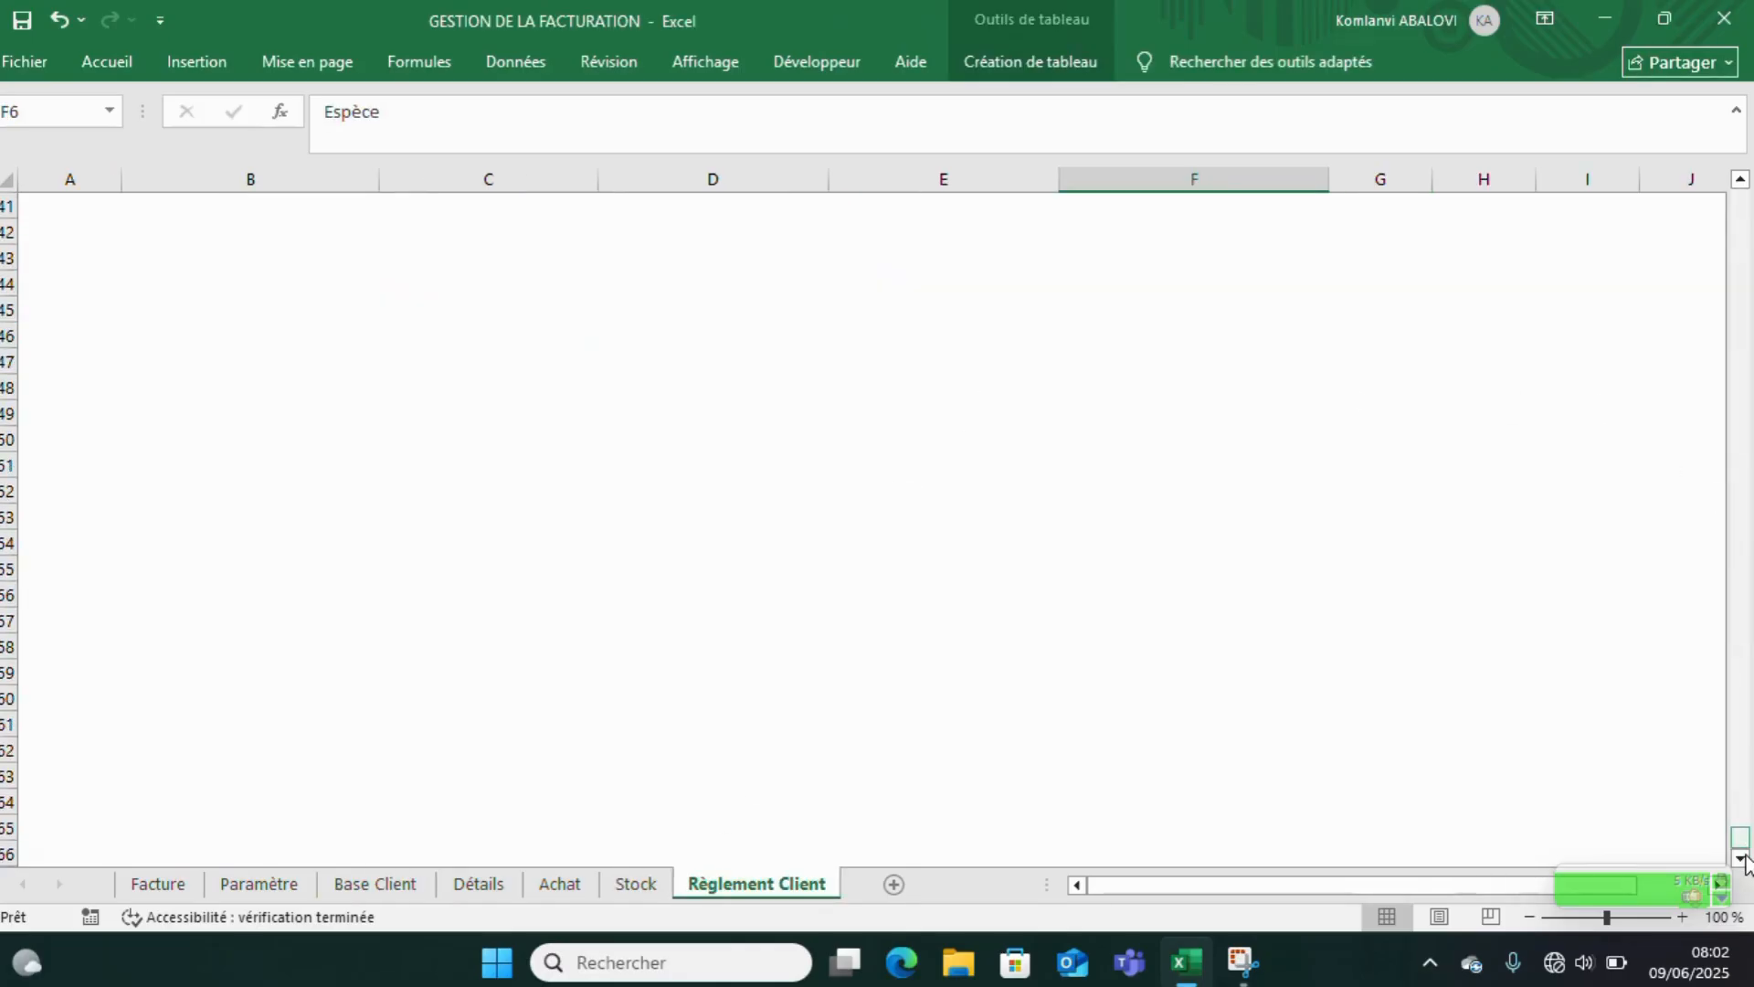
left_click_drag(1741, 839, 1745, 203)
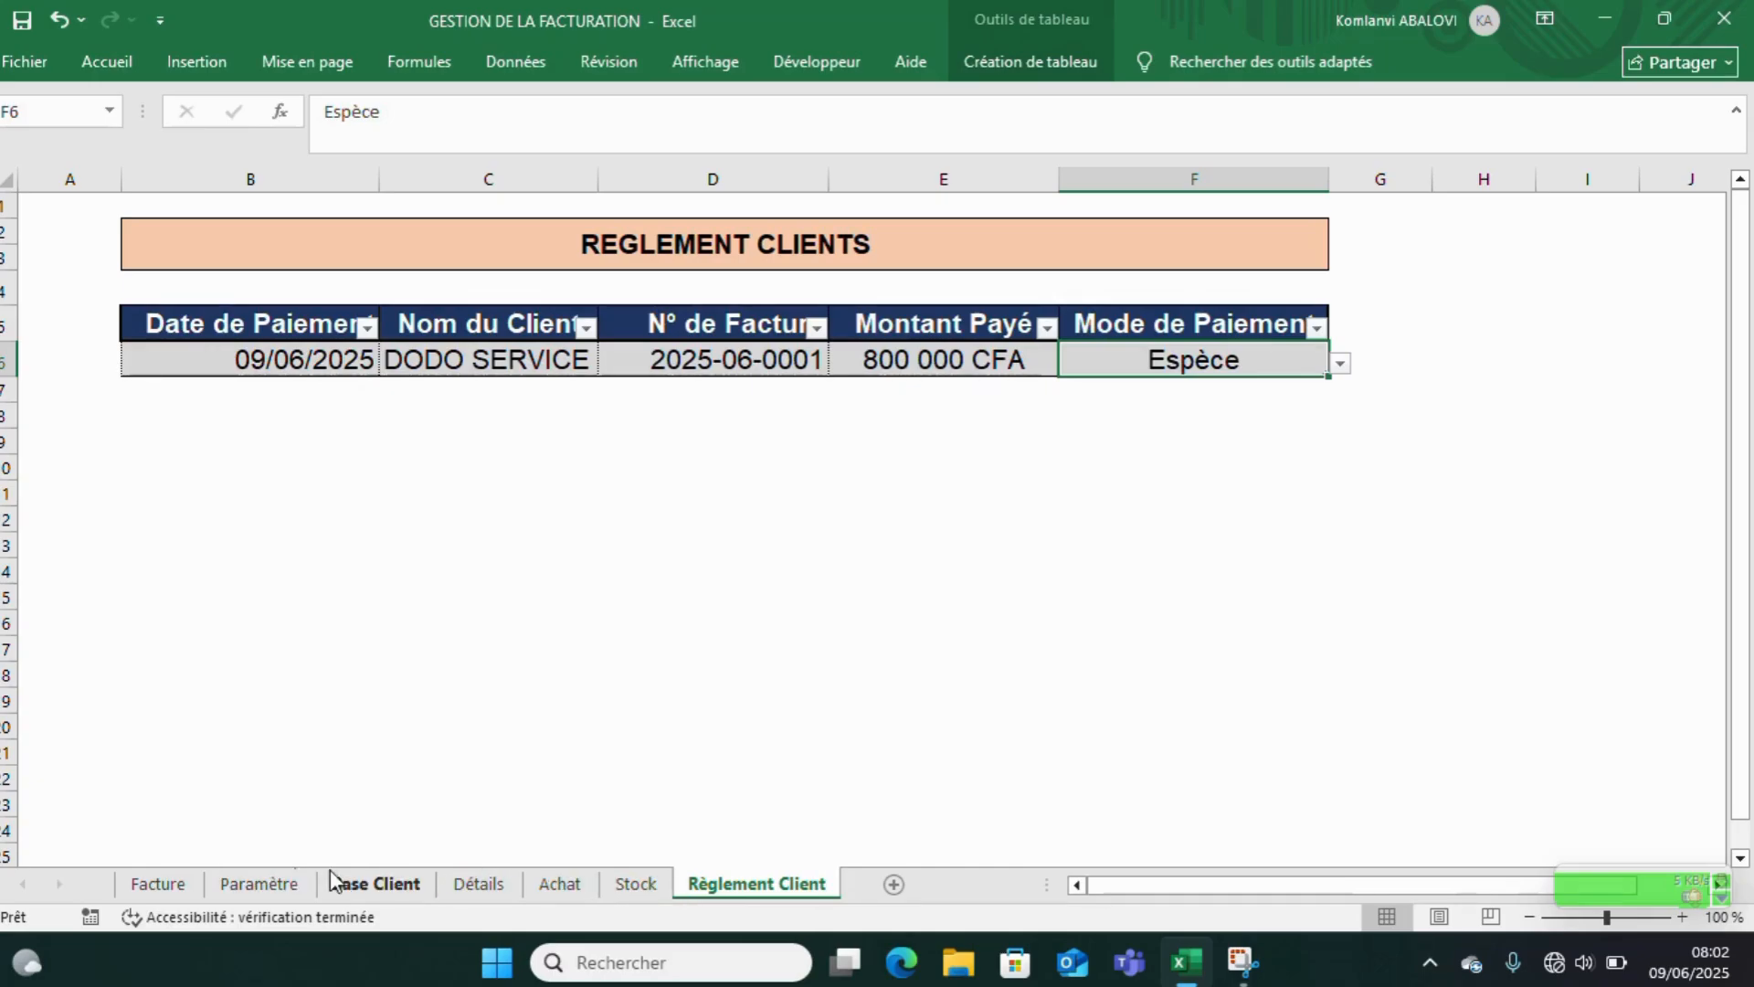
- Append a subtracted SOMME.SI function to the Montant Réglé formula in H5 of the Base Client sheet
left_click(373, 883)
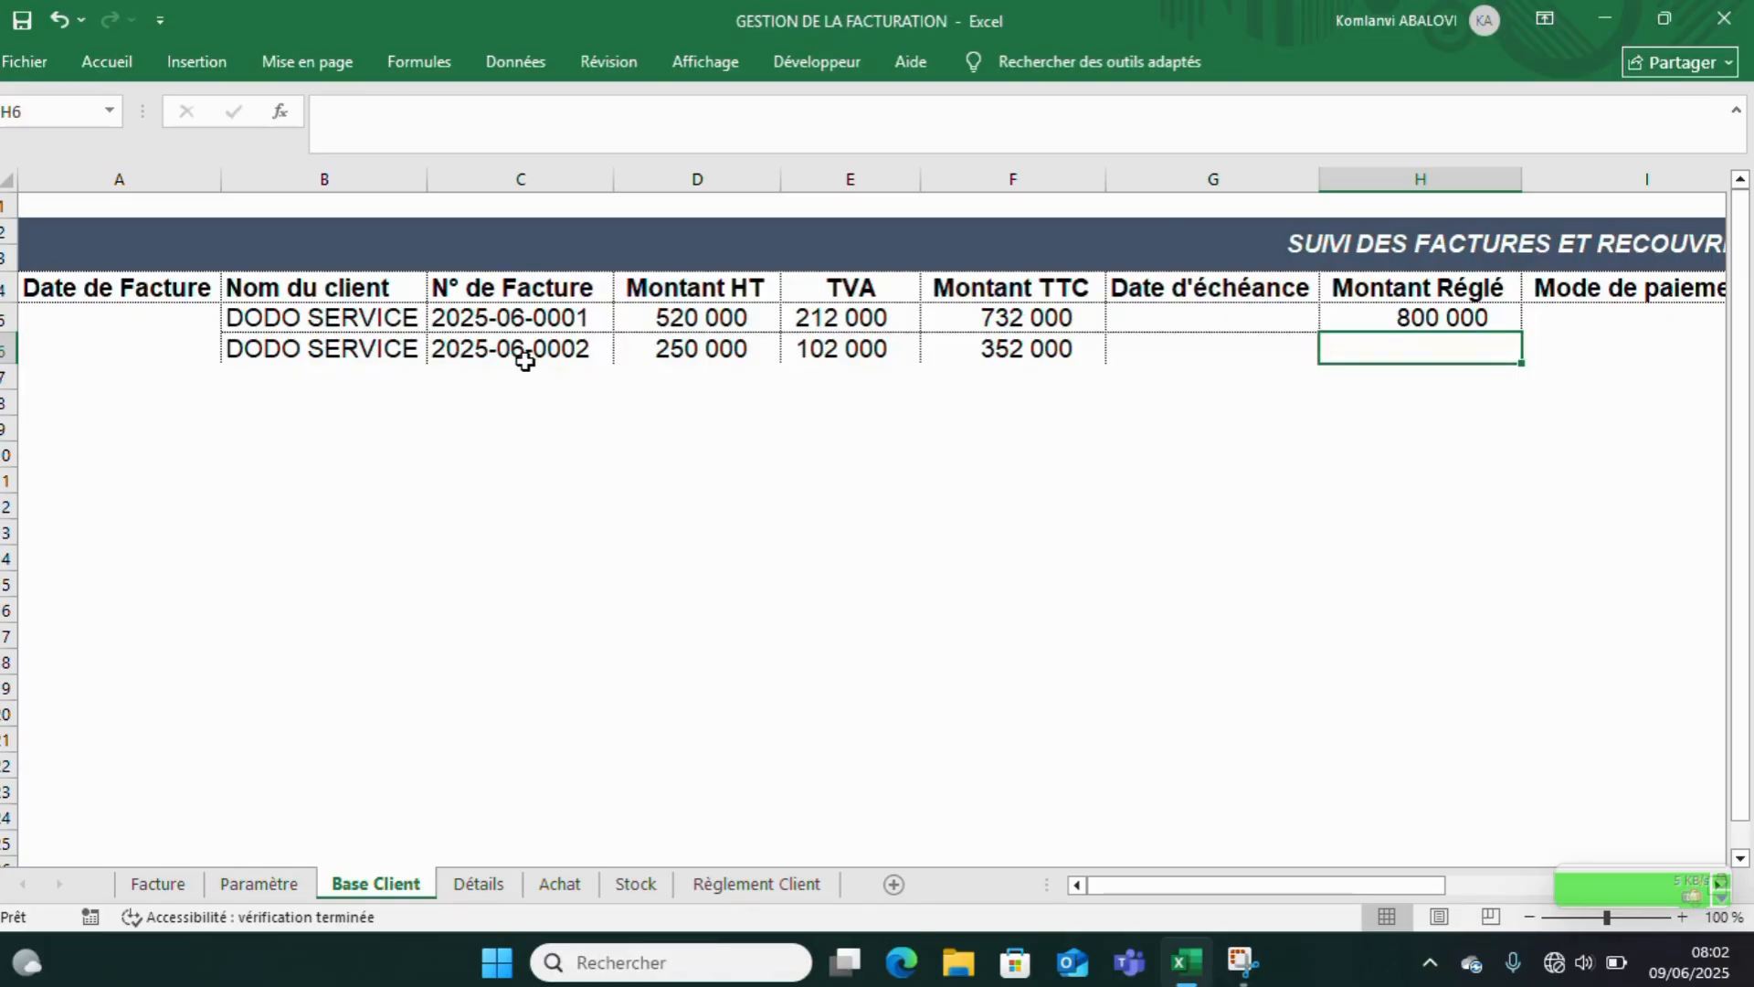
left_click(1385, 317)
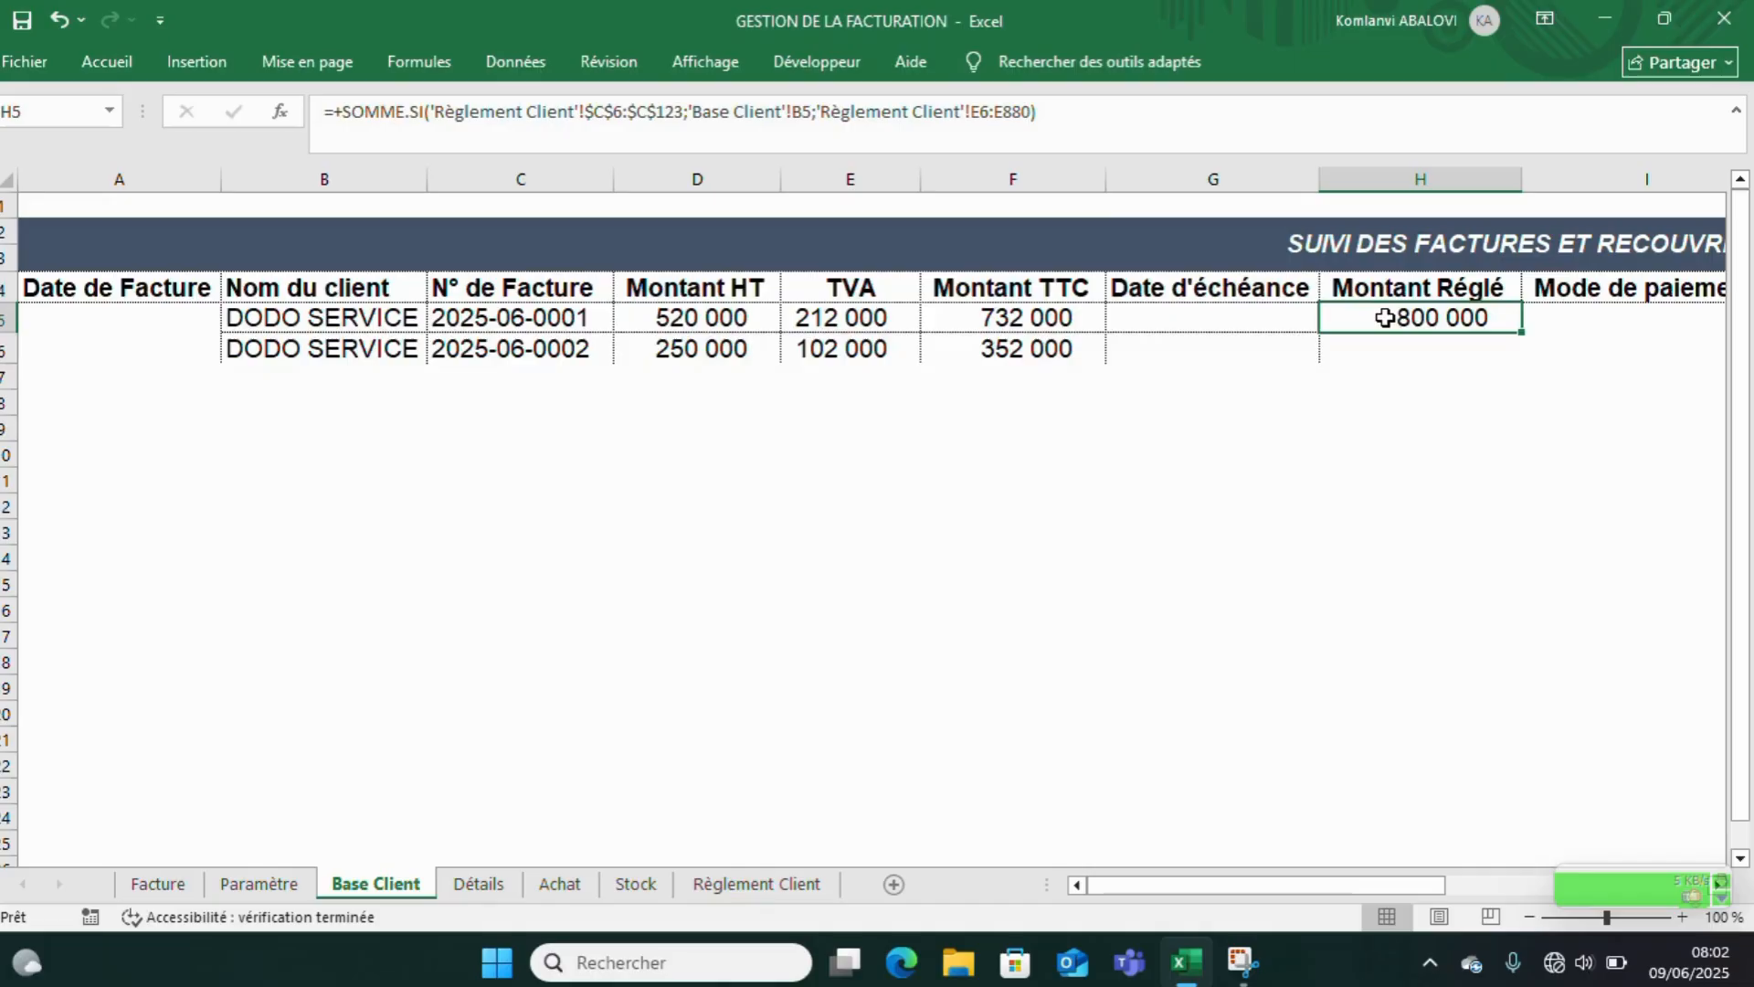
left_click(1043, 119)
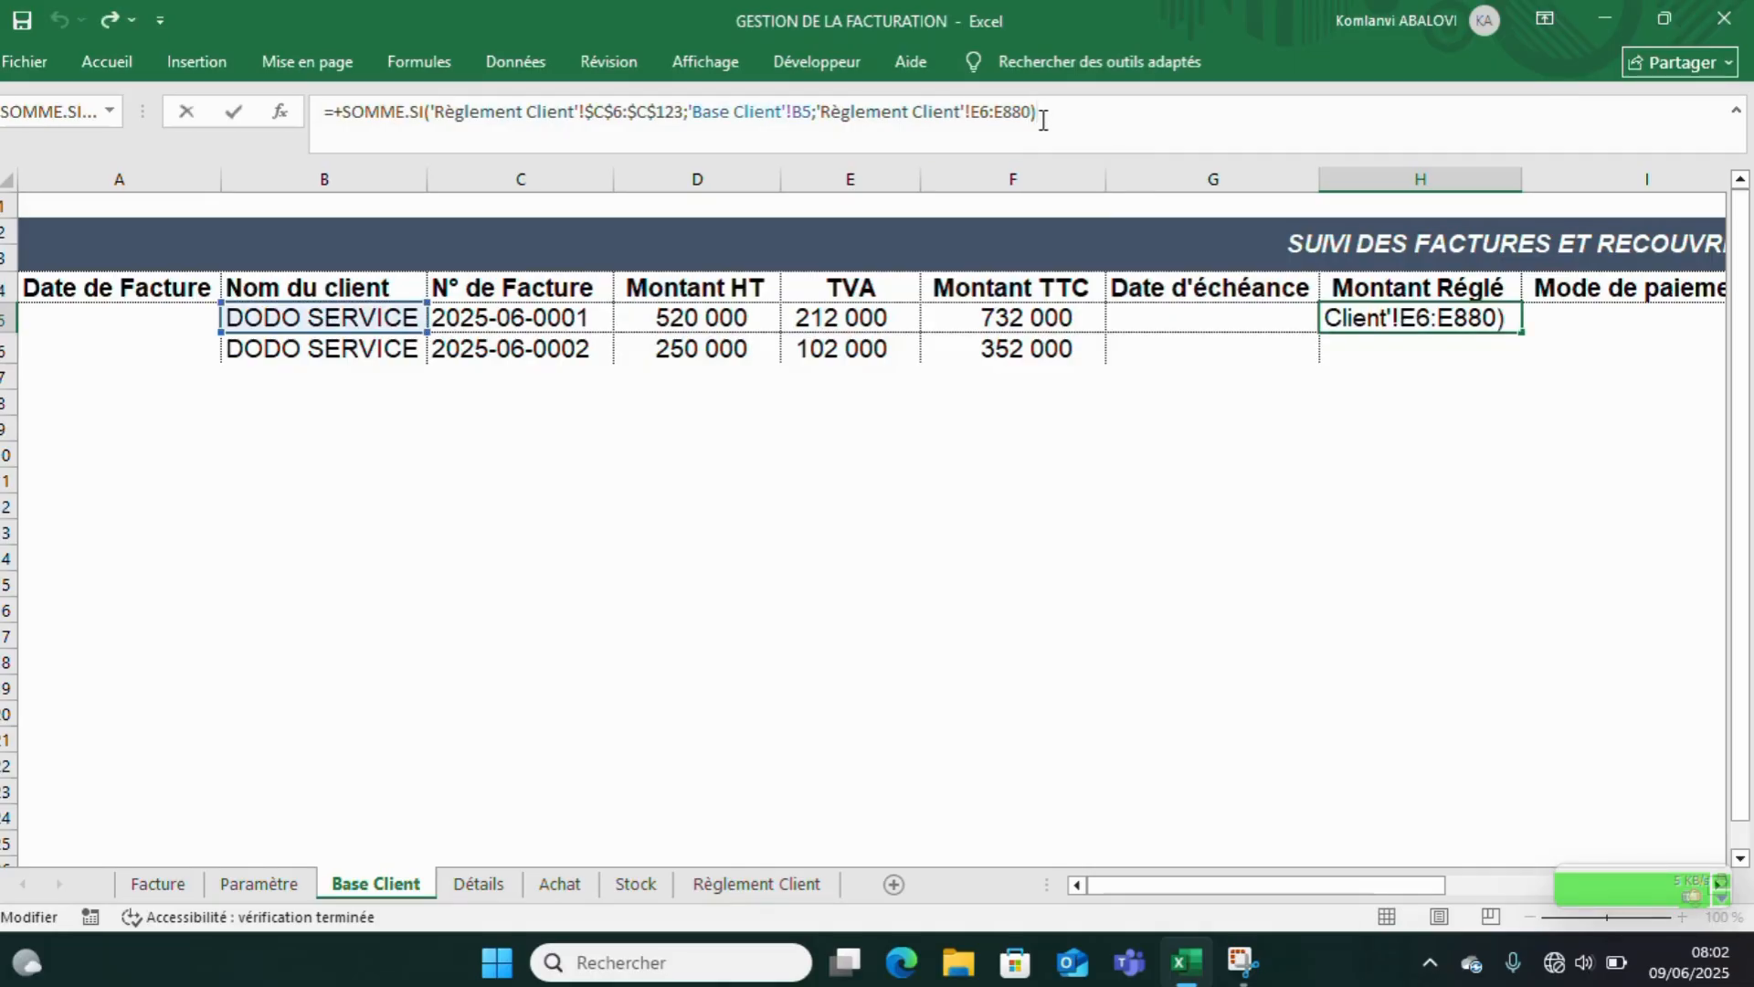
type("-somm")
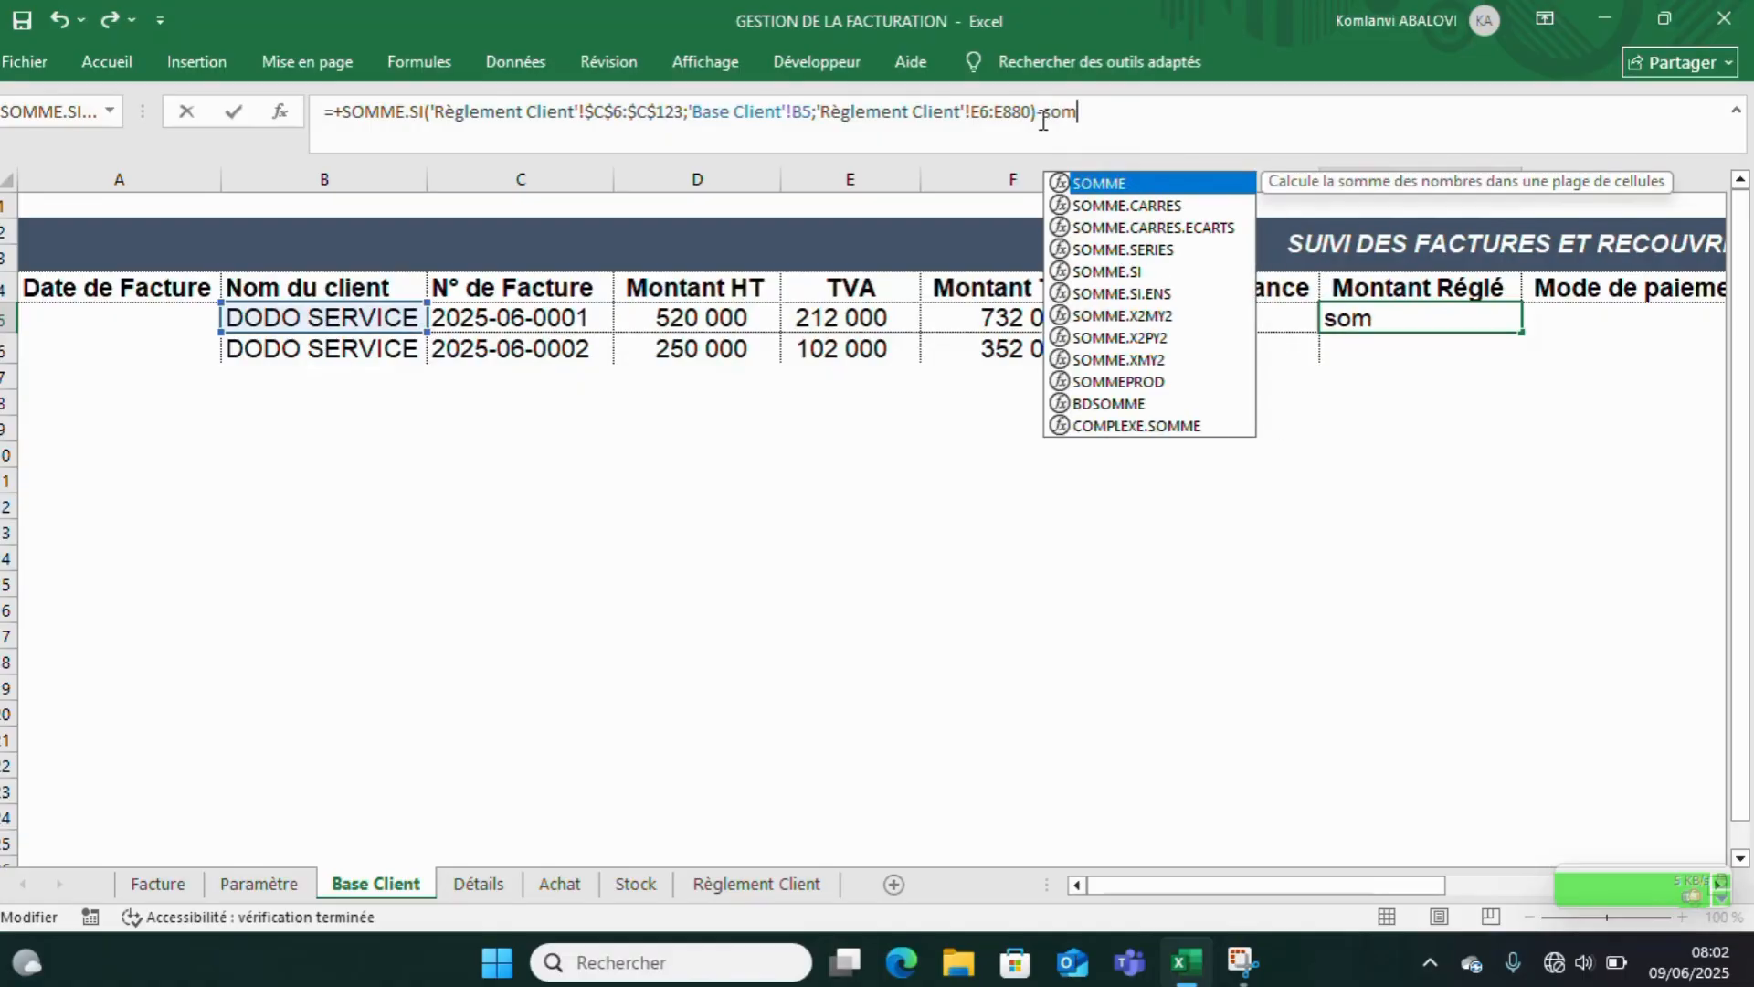
double_click(1123, 272)
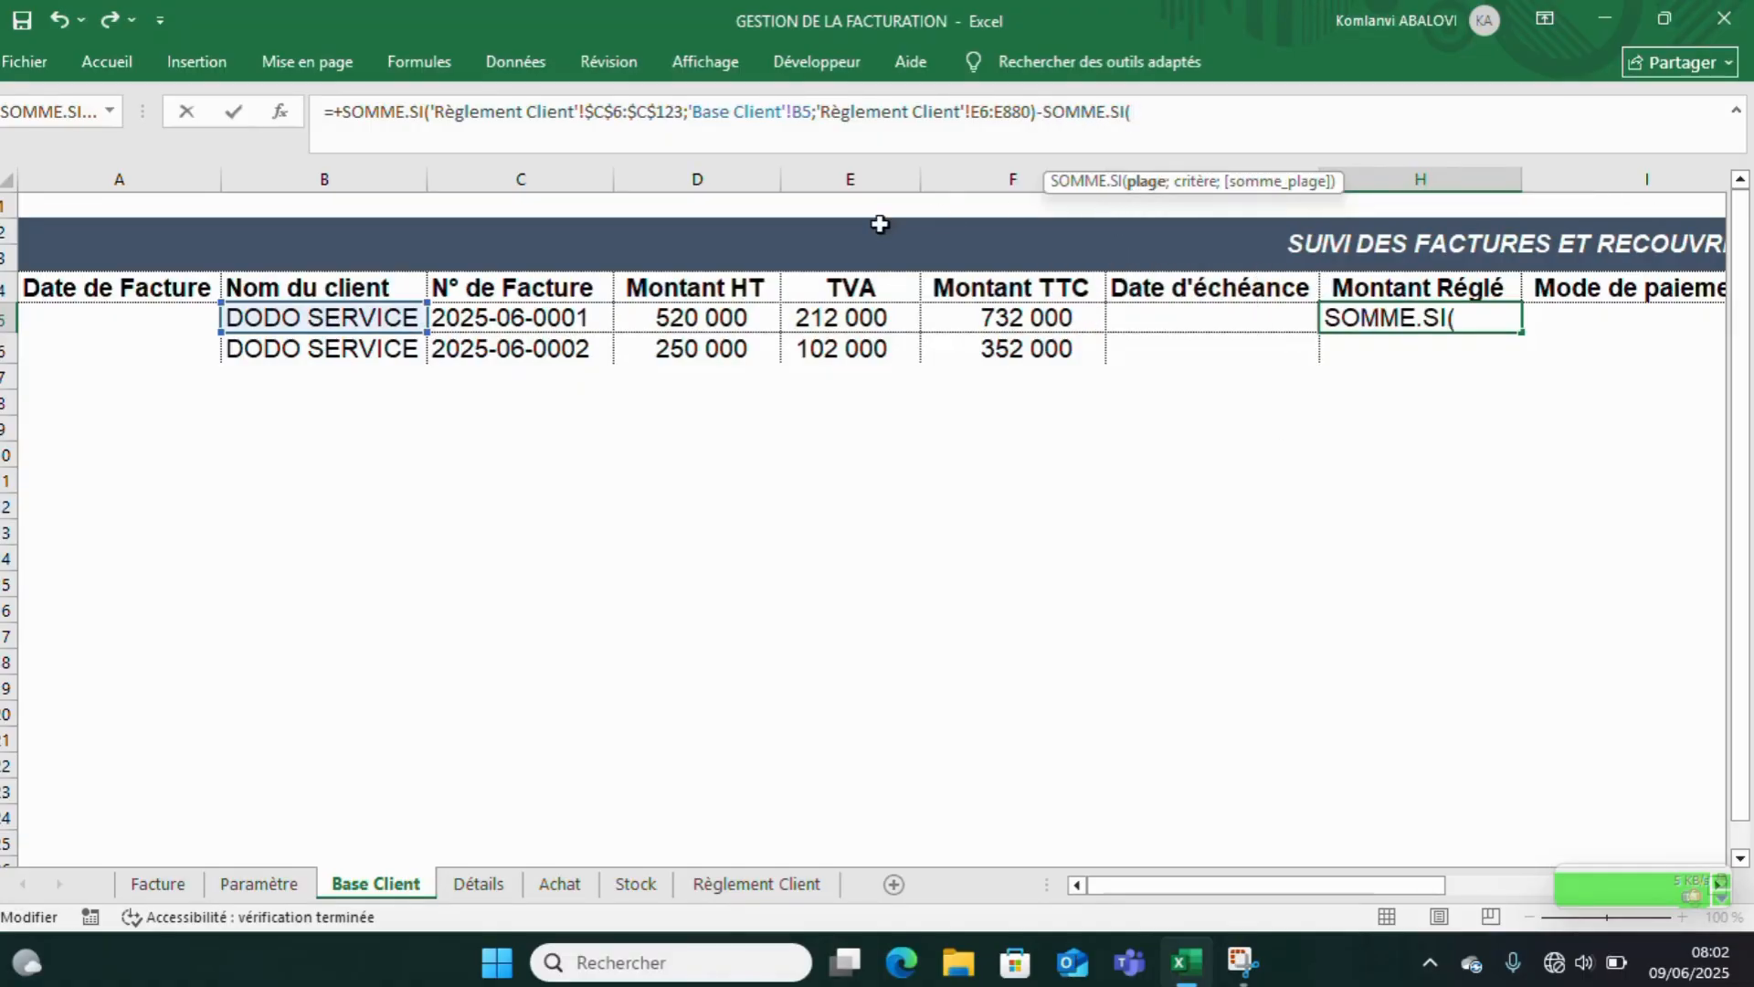
- Set the range of the second SOMME.SI in H5 to $B$4:B4, locking only its first reference
left_click(363, 291)
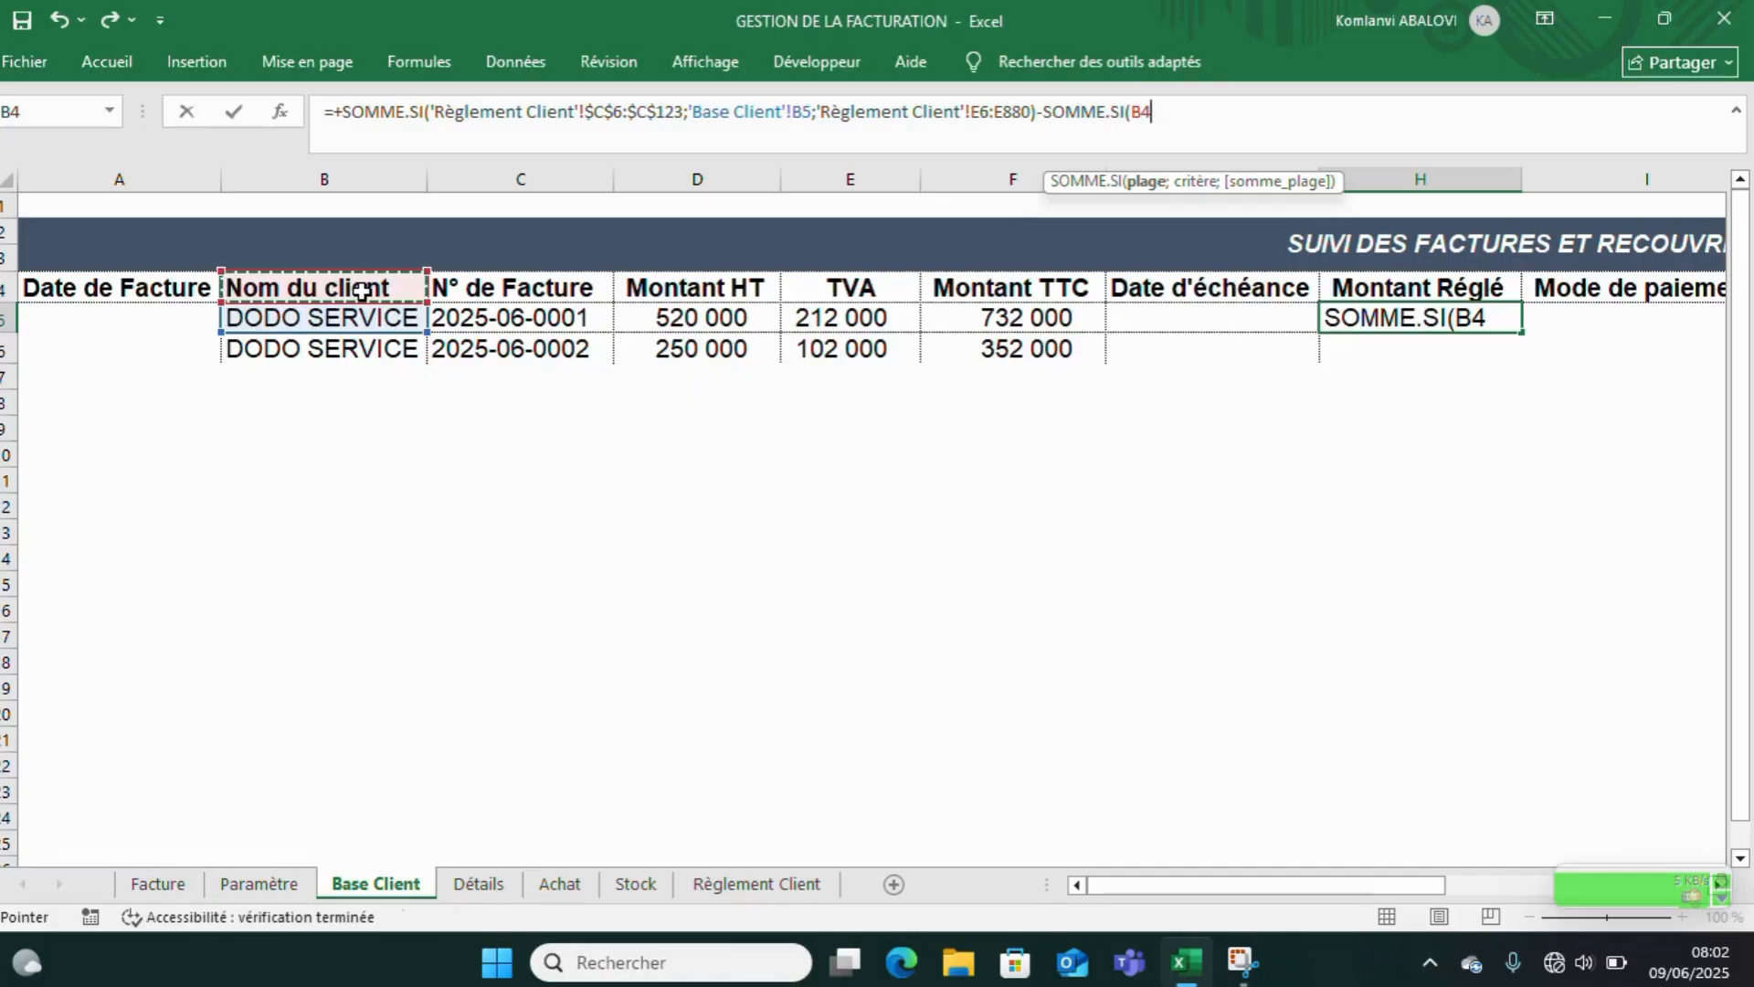
key("F8")
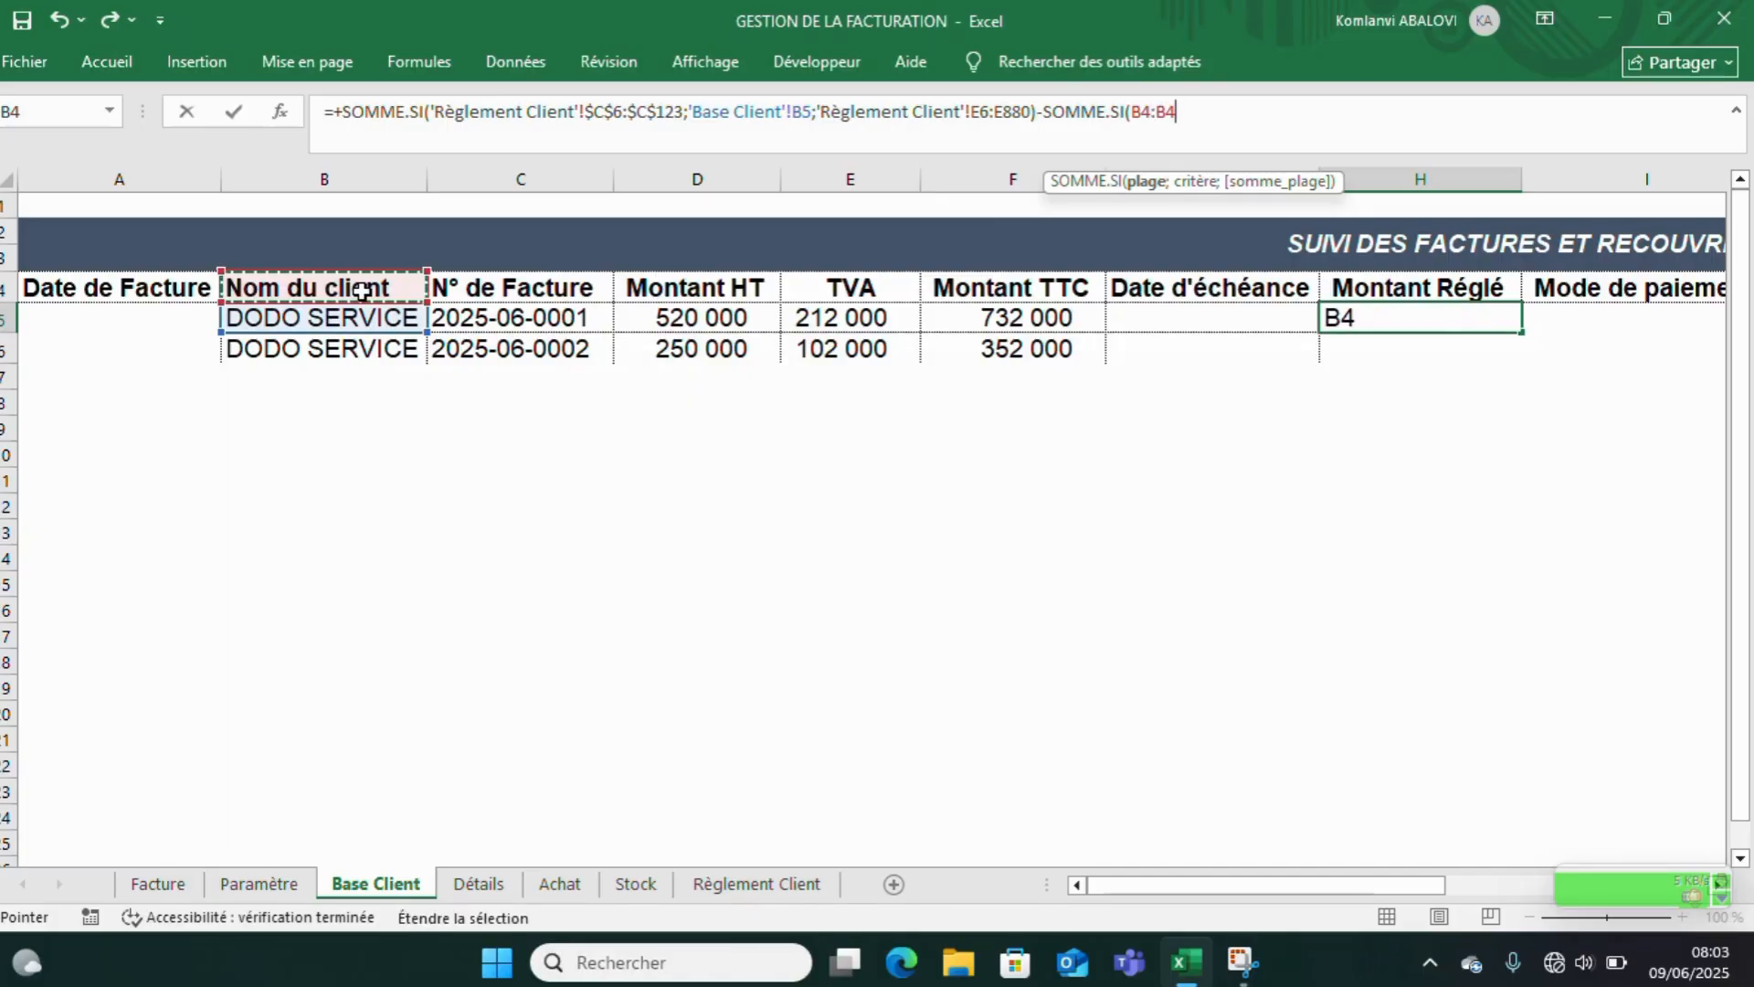
double_click(1141, 112)
left_click(1141, 112)
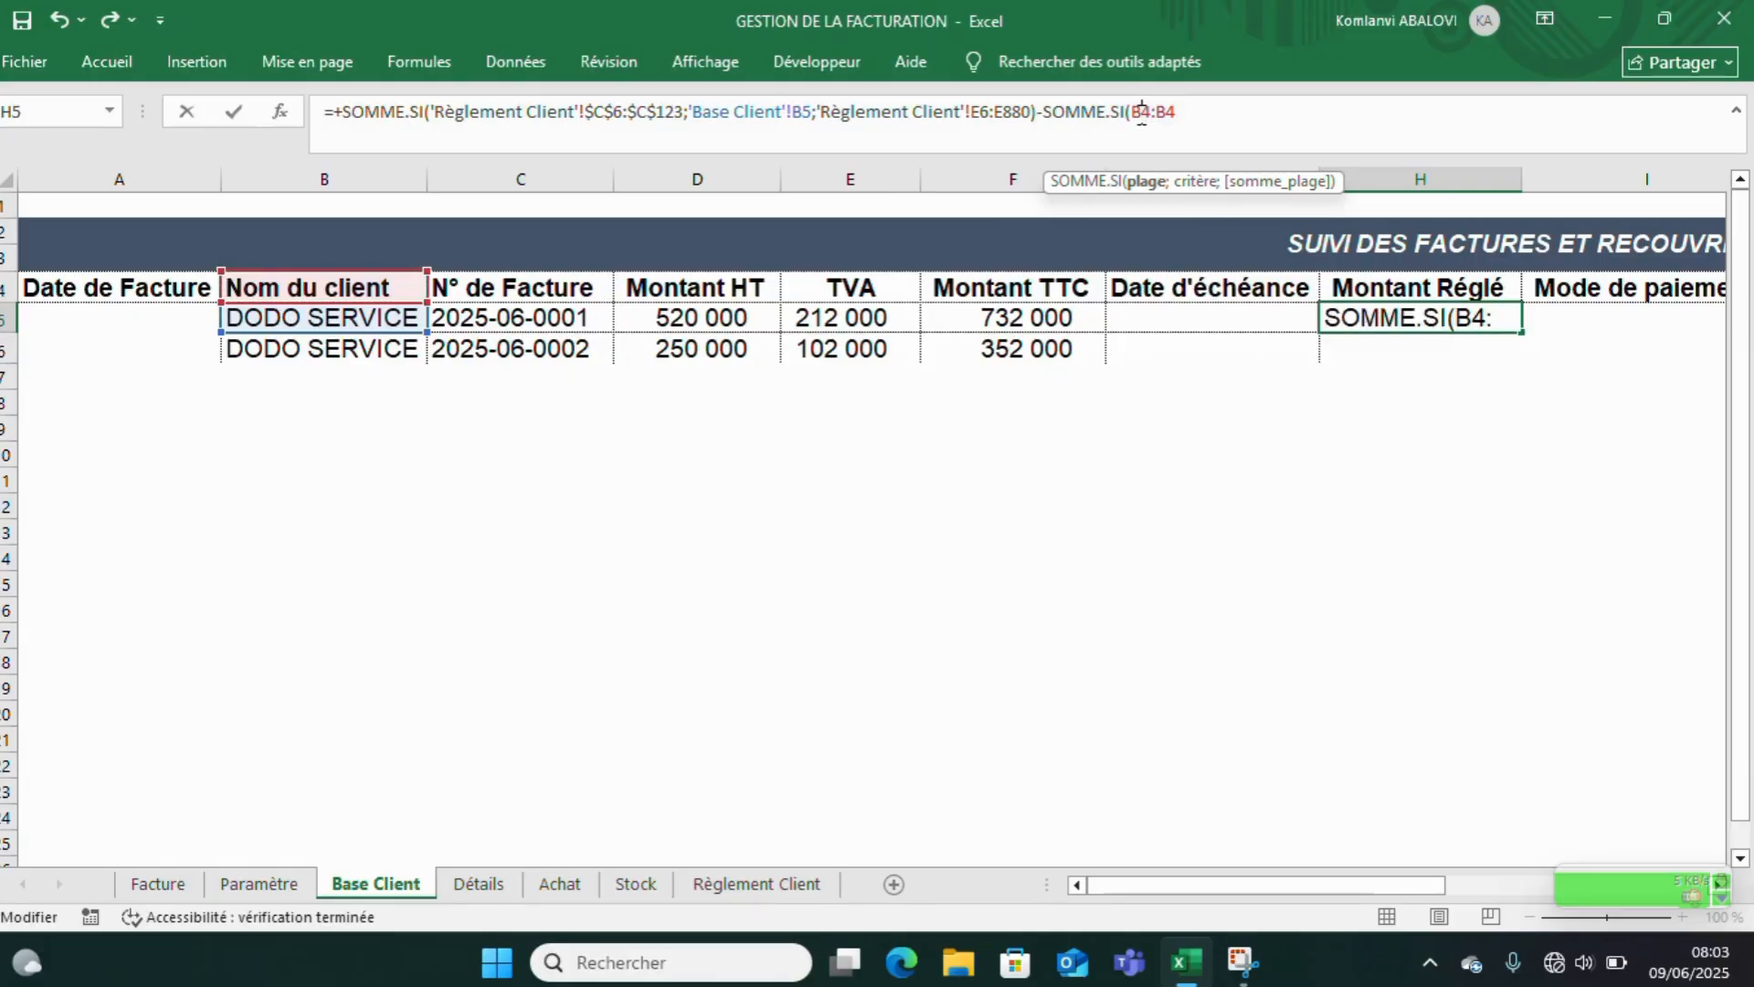
key("F4")
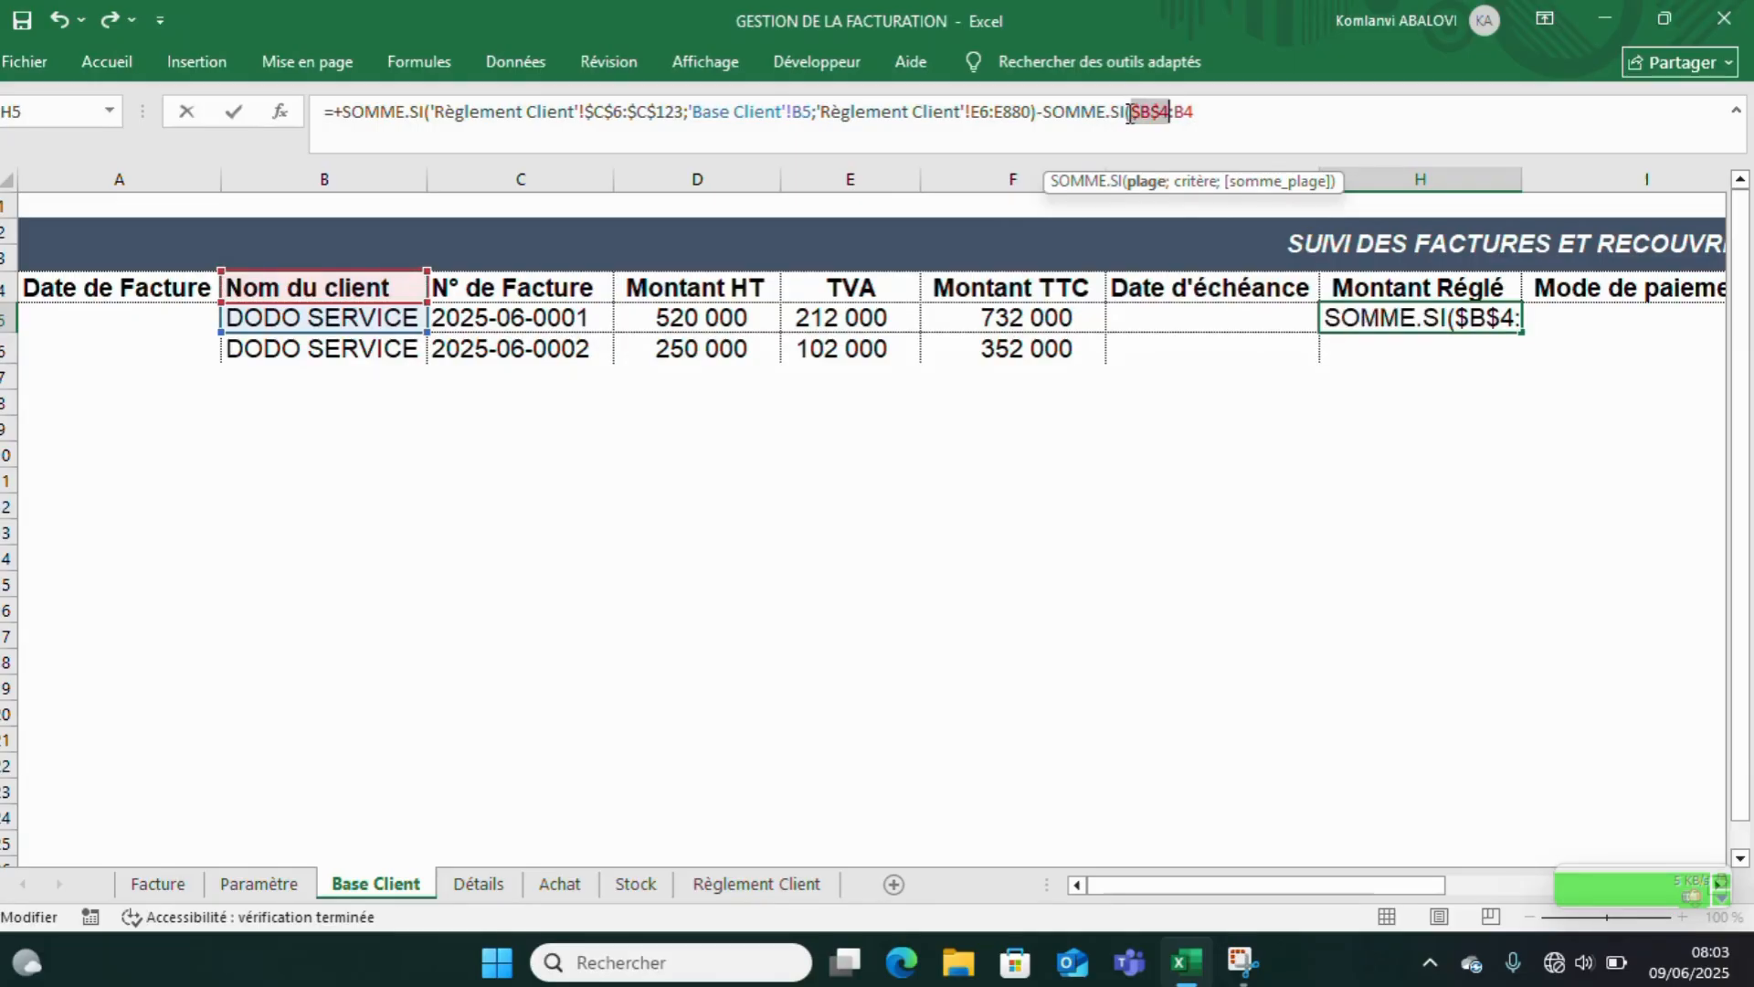
left_click(1199, 111)
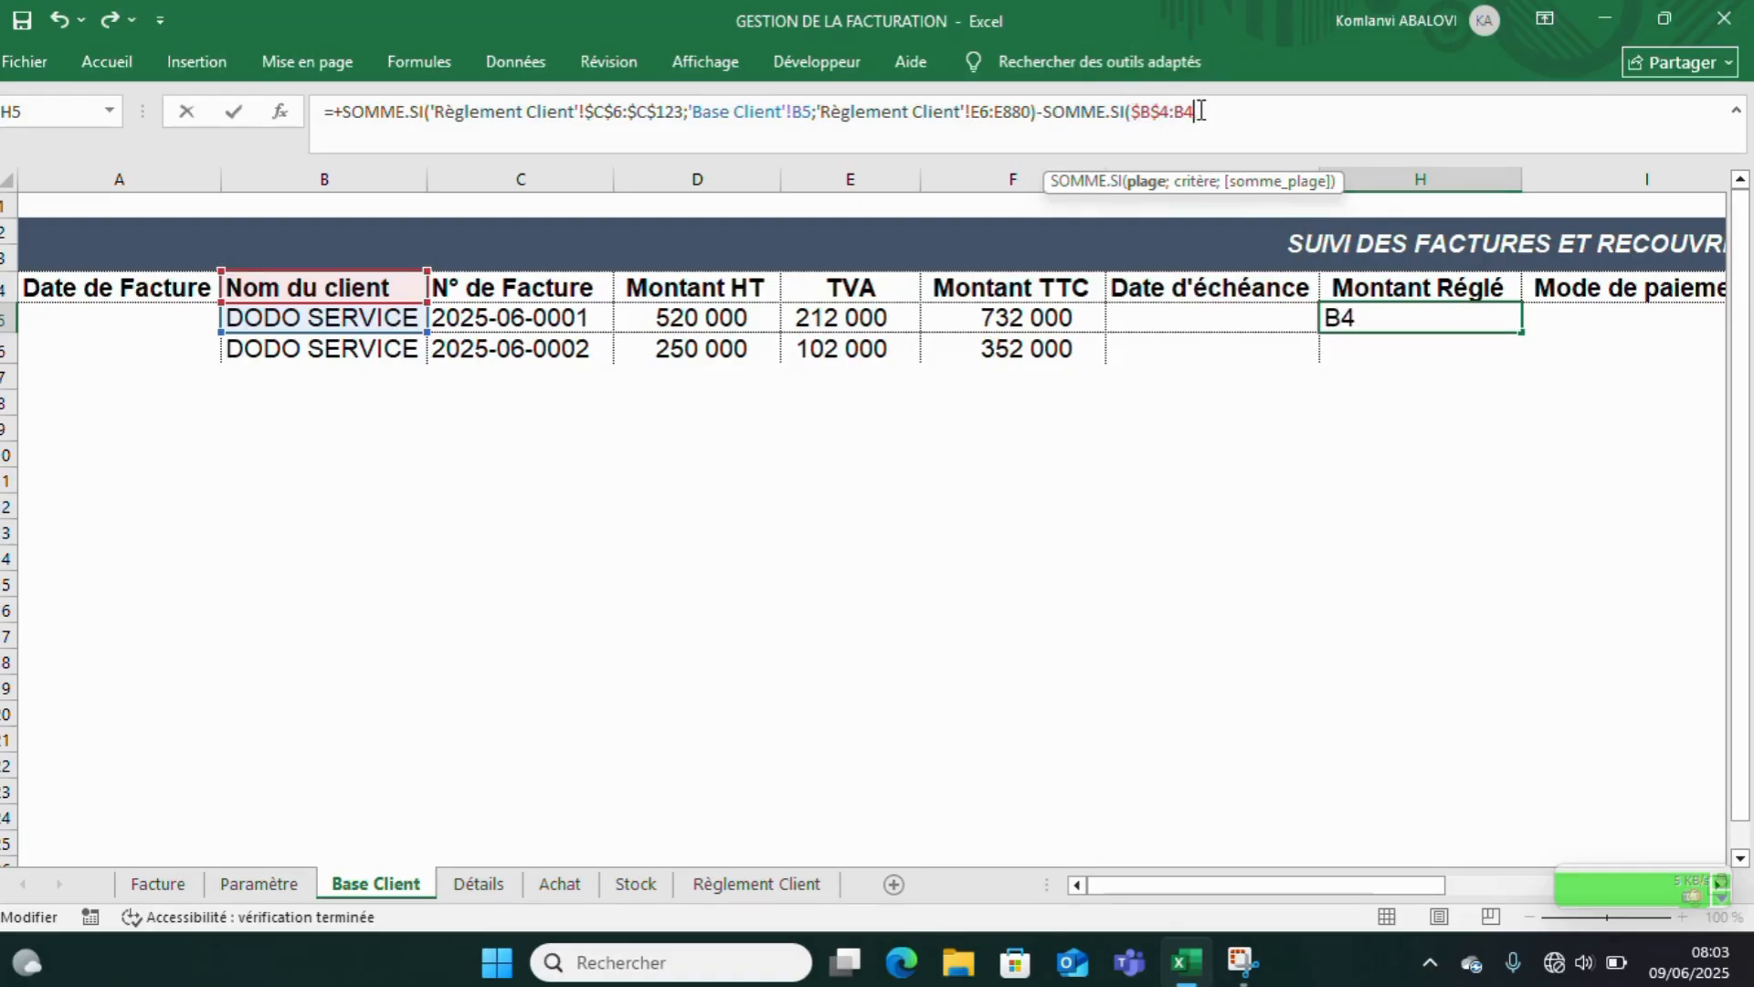
type(";")
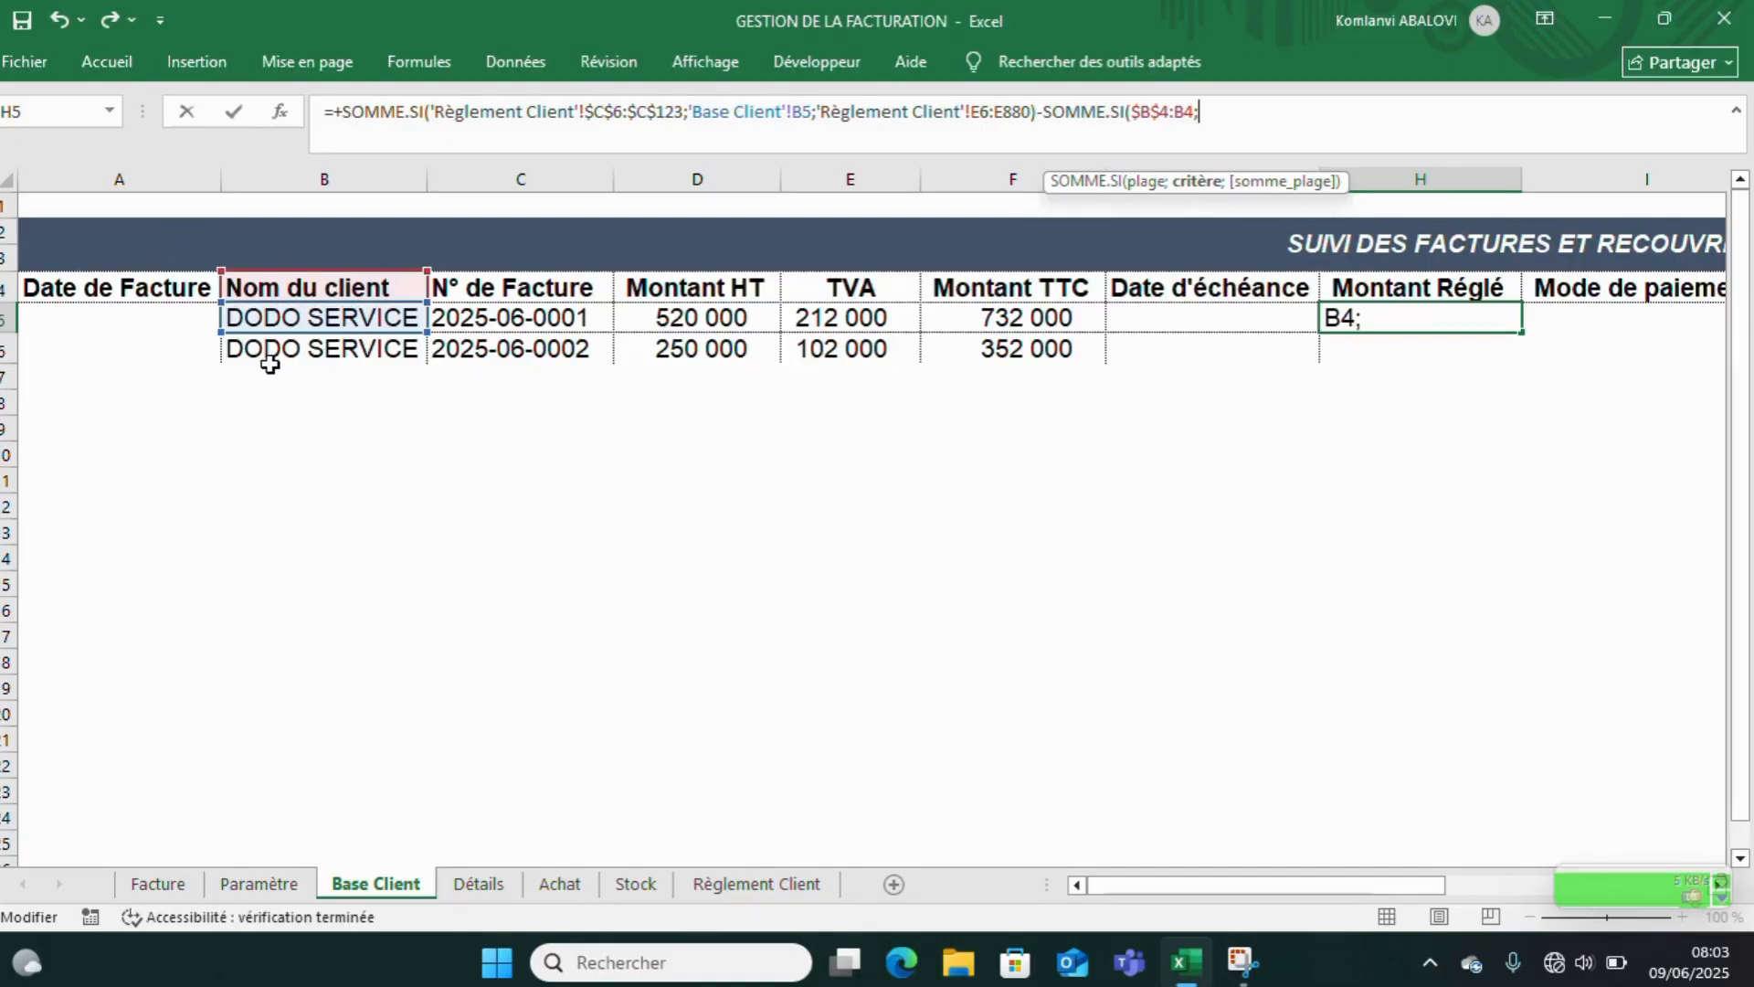
- Set B5 as the second SOMME.SI's criterion in H5 and lock the first function's sum range as $E$6:$E$880
left_click(285, 319)
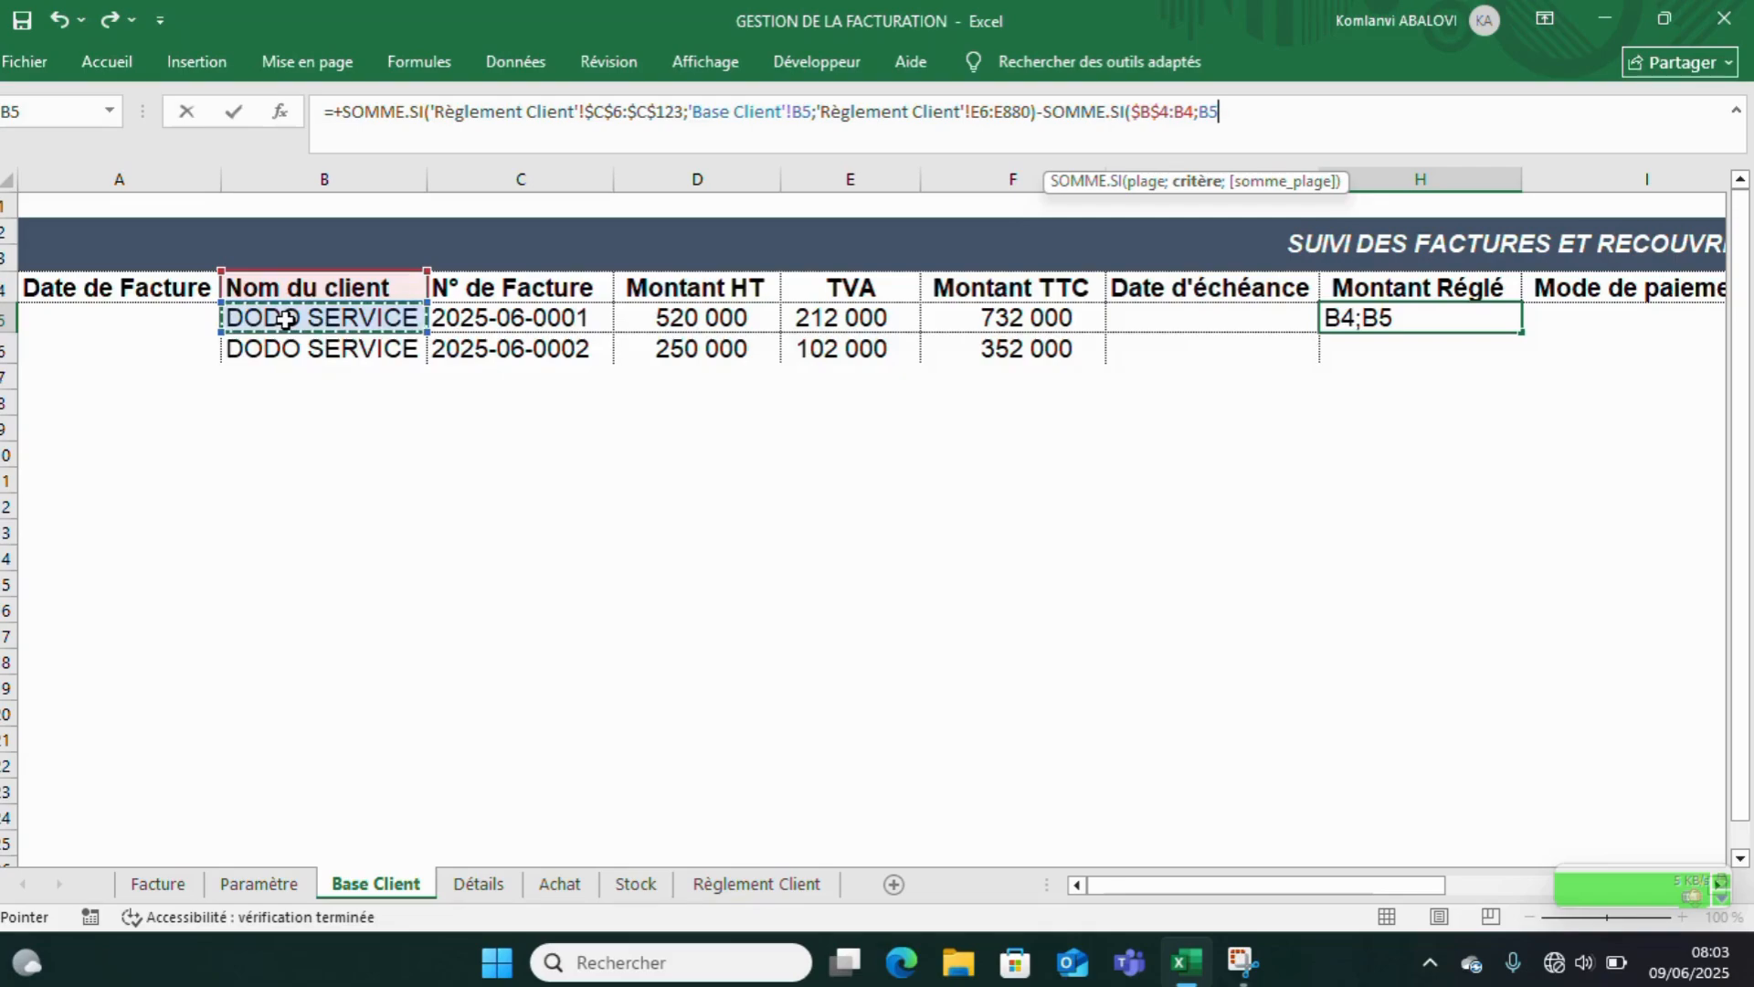
type(";")
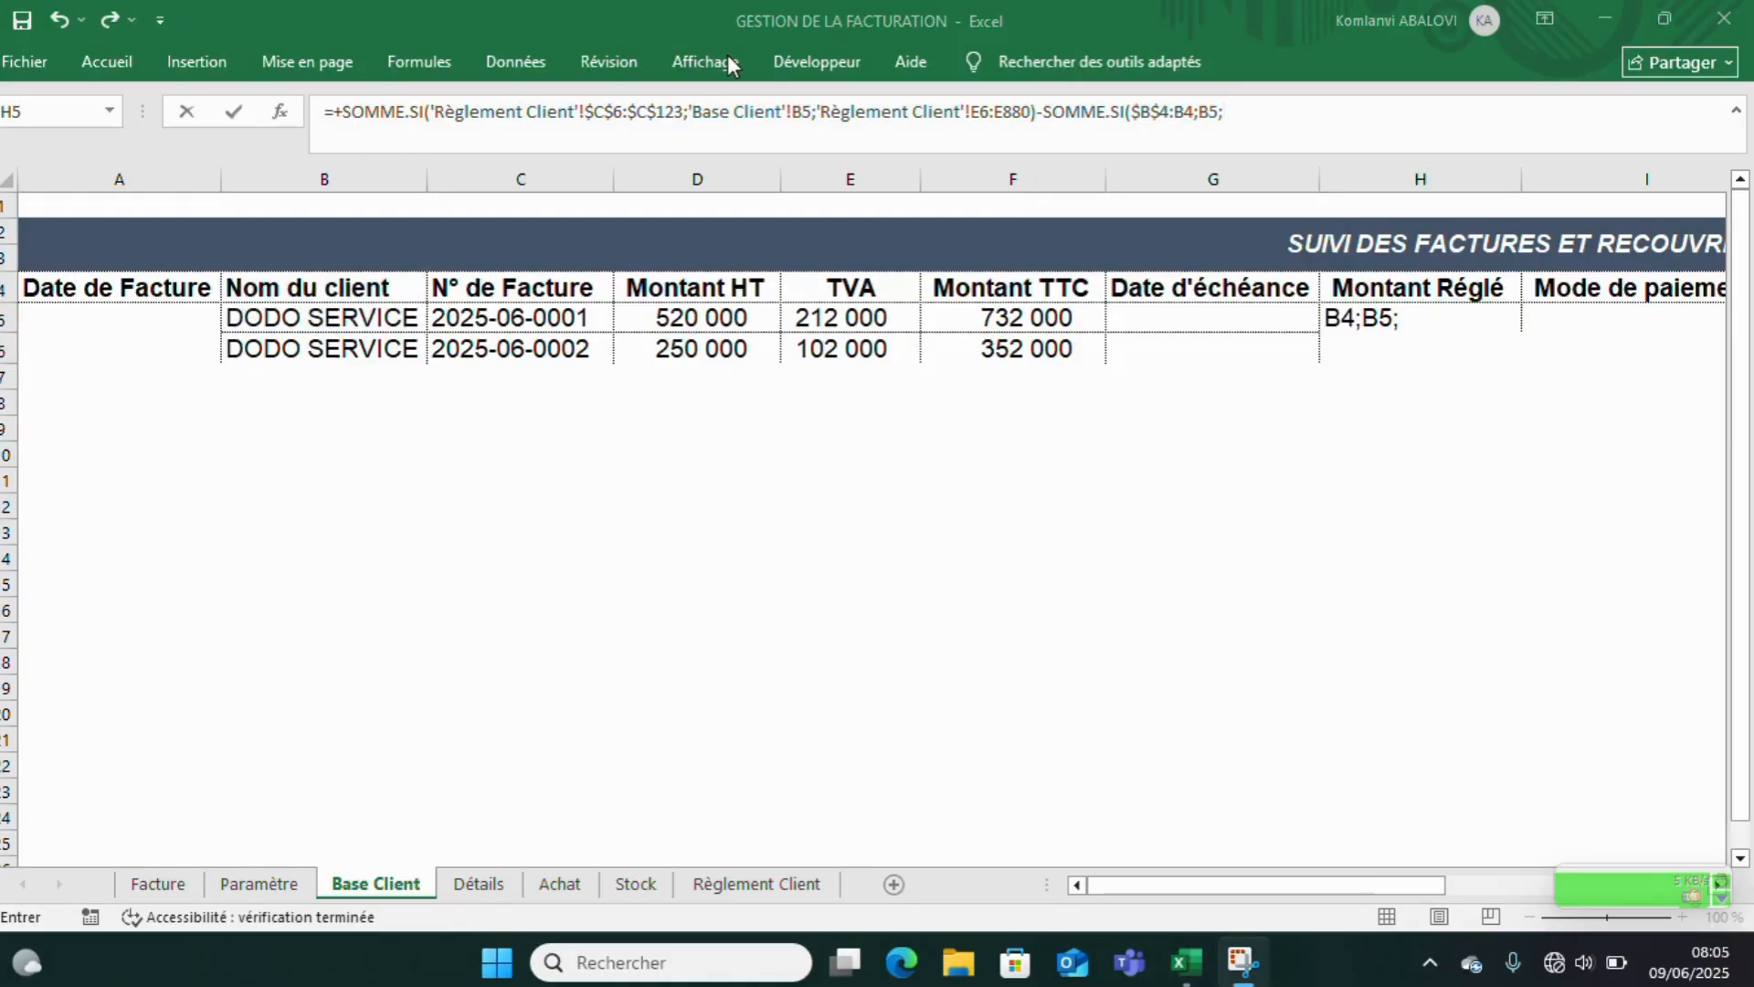
left_click(976, 116)
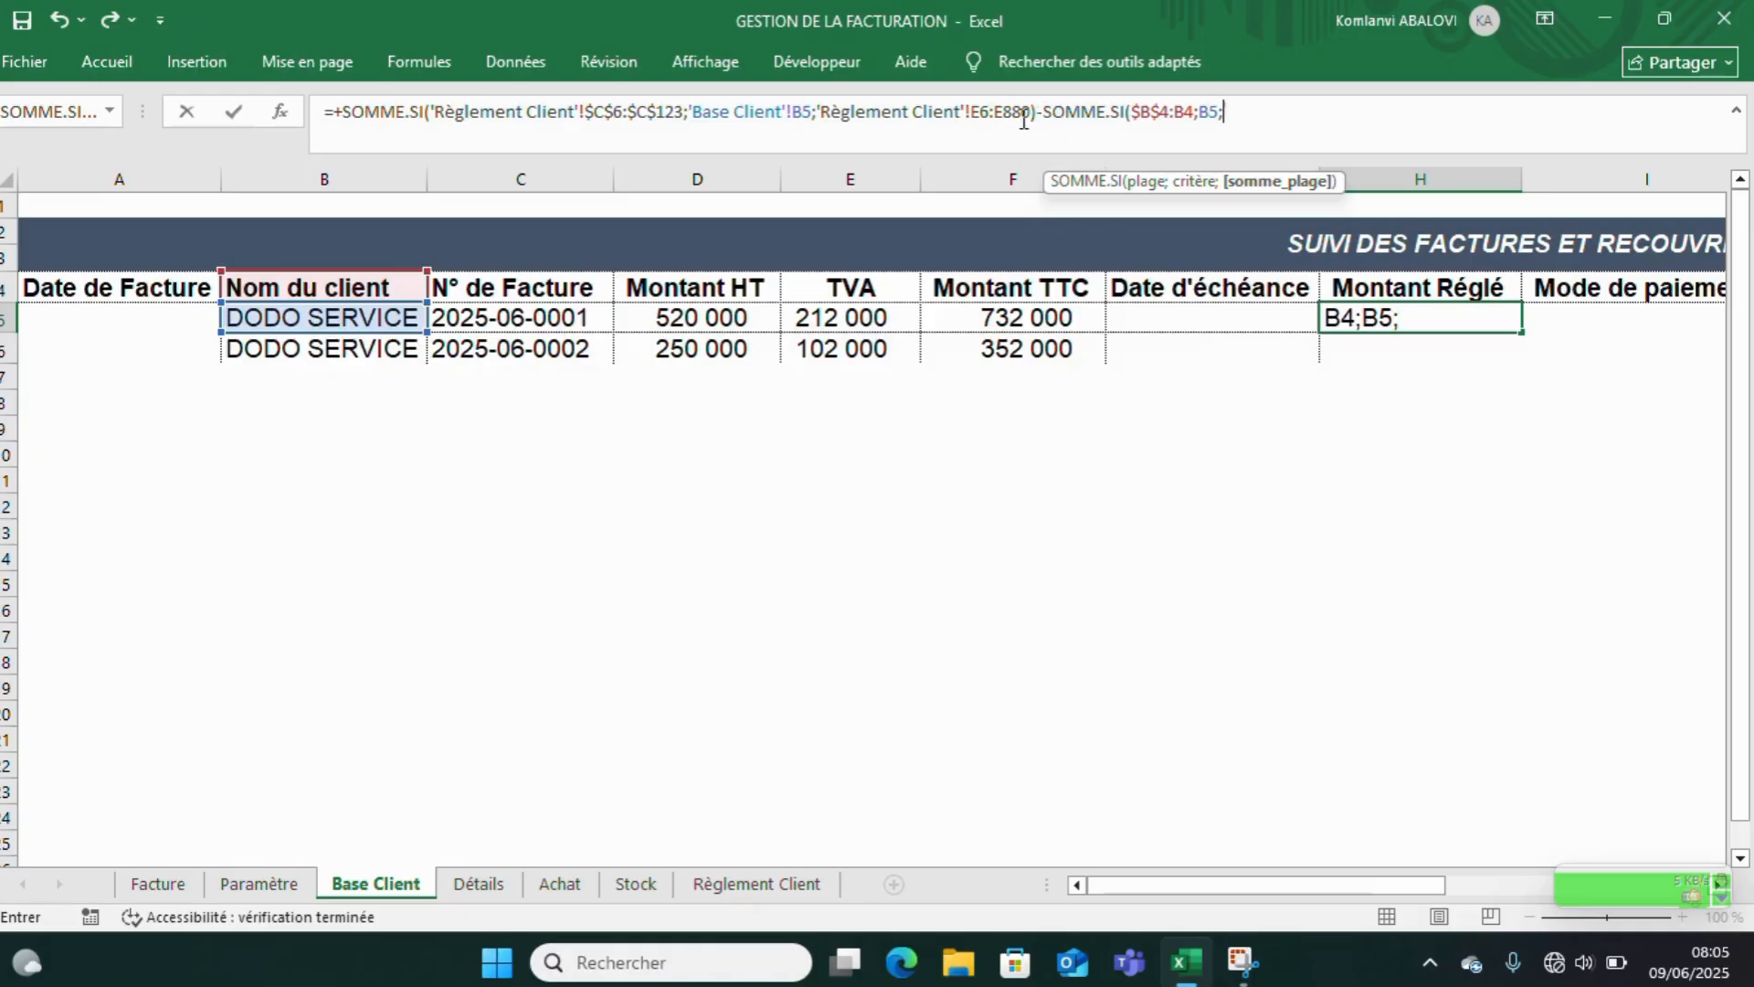
left_click(980, 112)
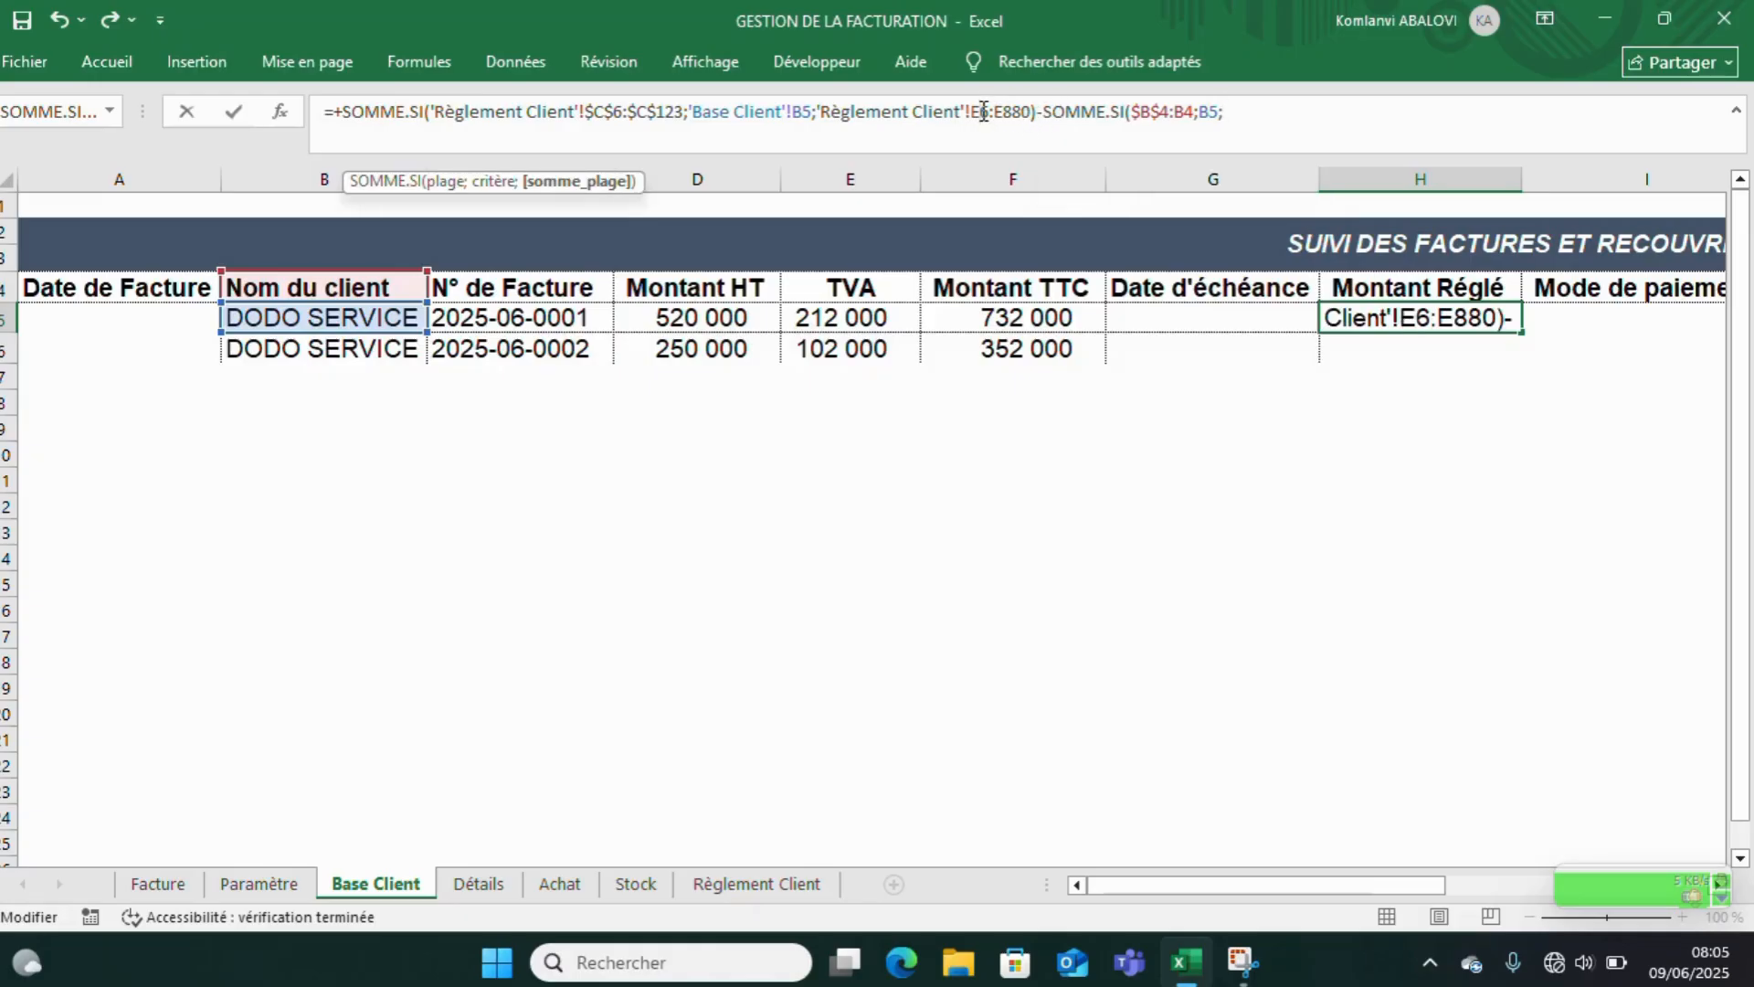
key("F4")
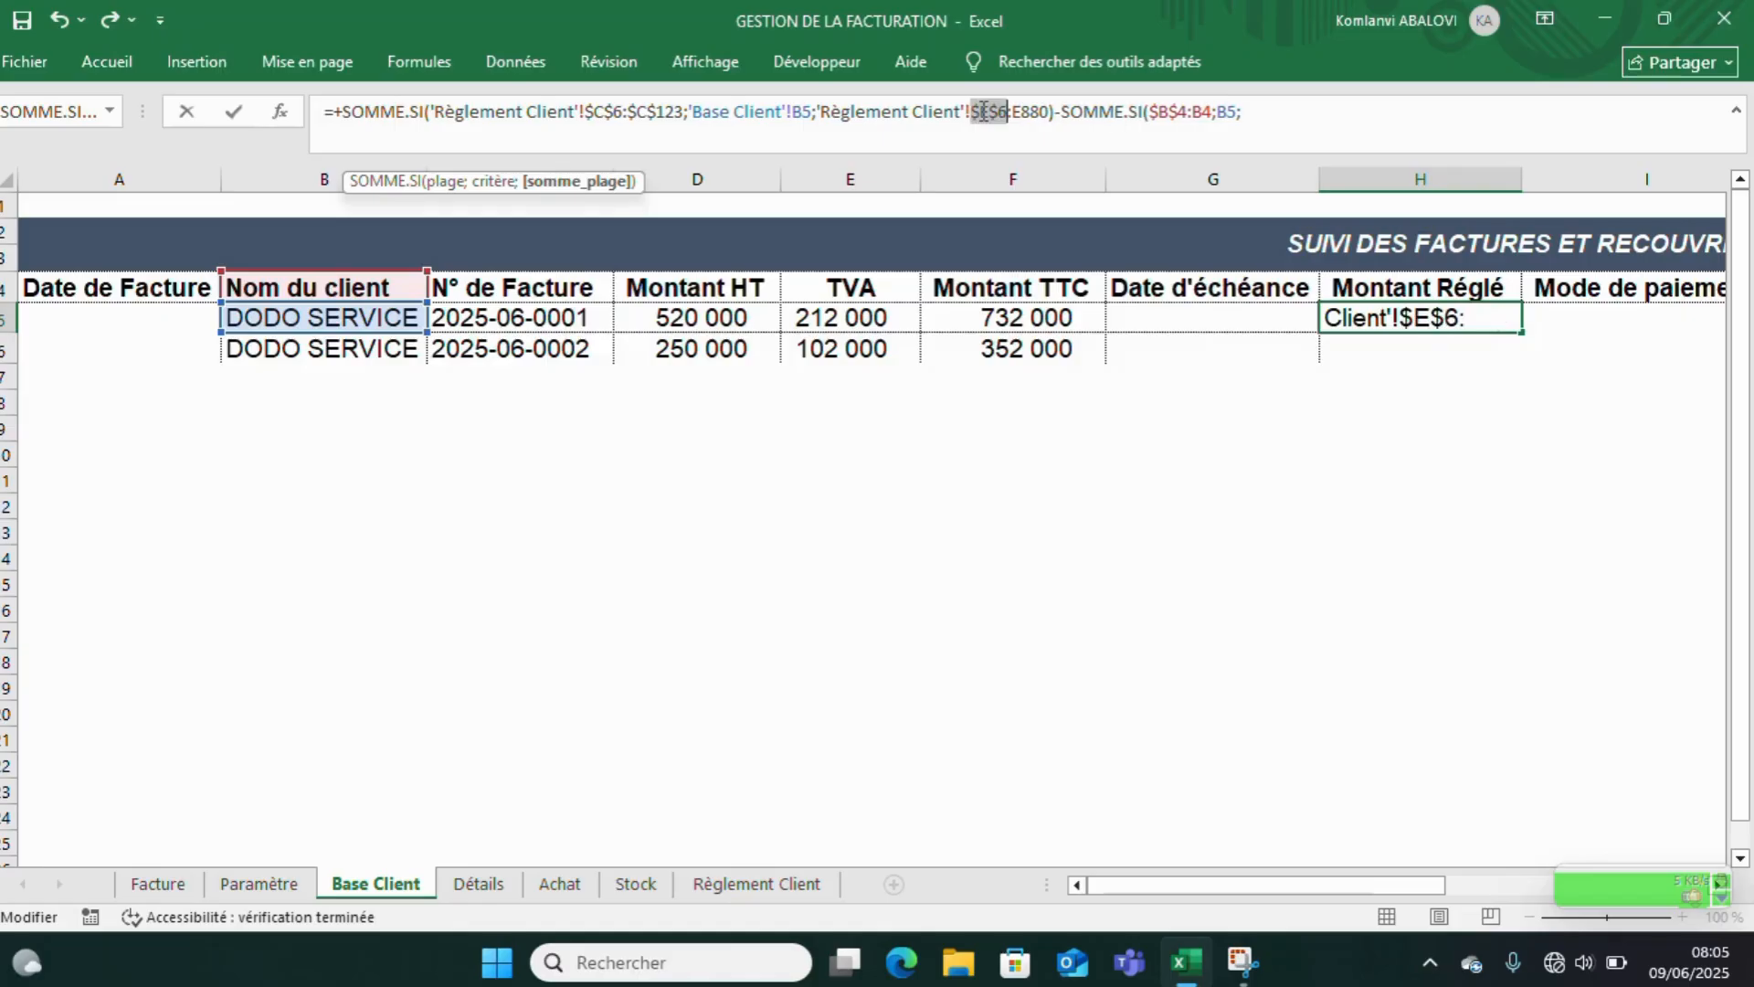
left_click(1024, 115)
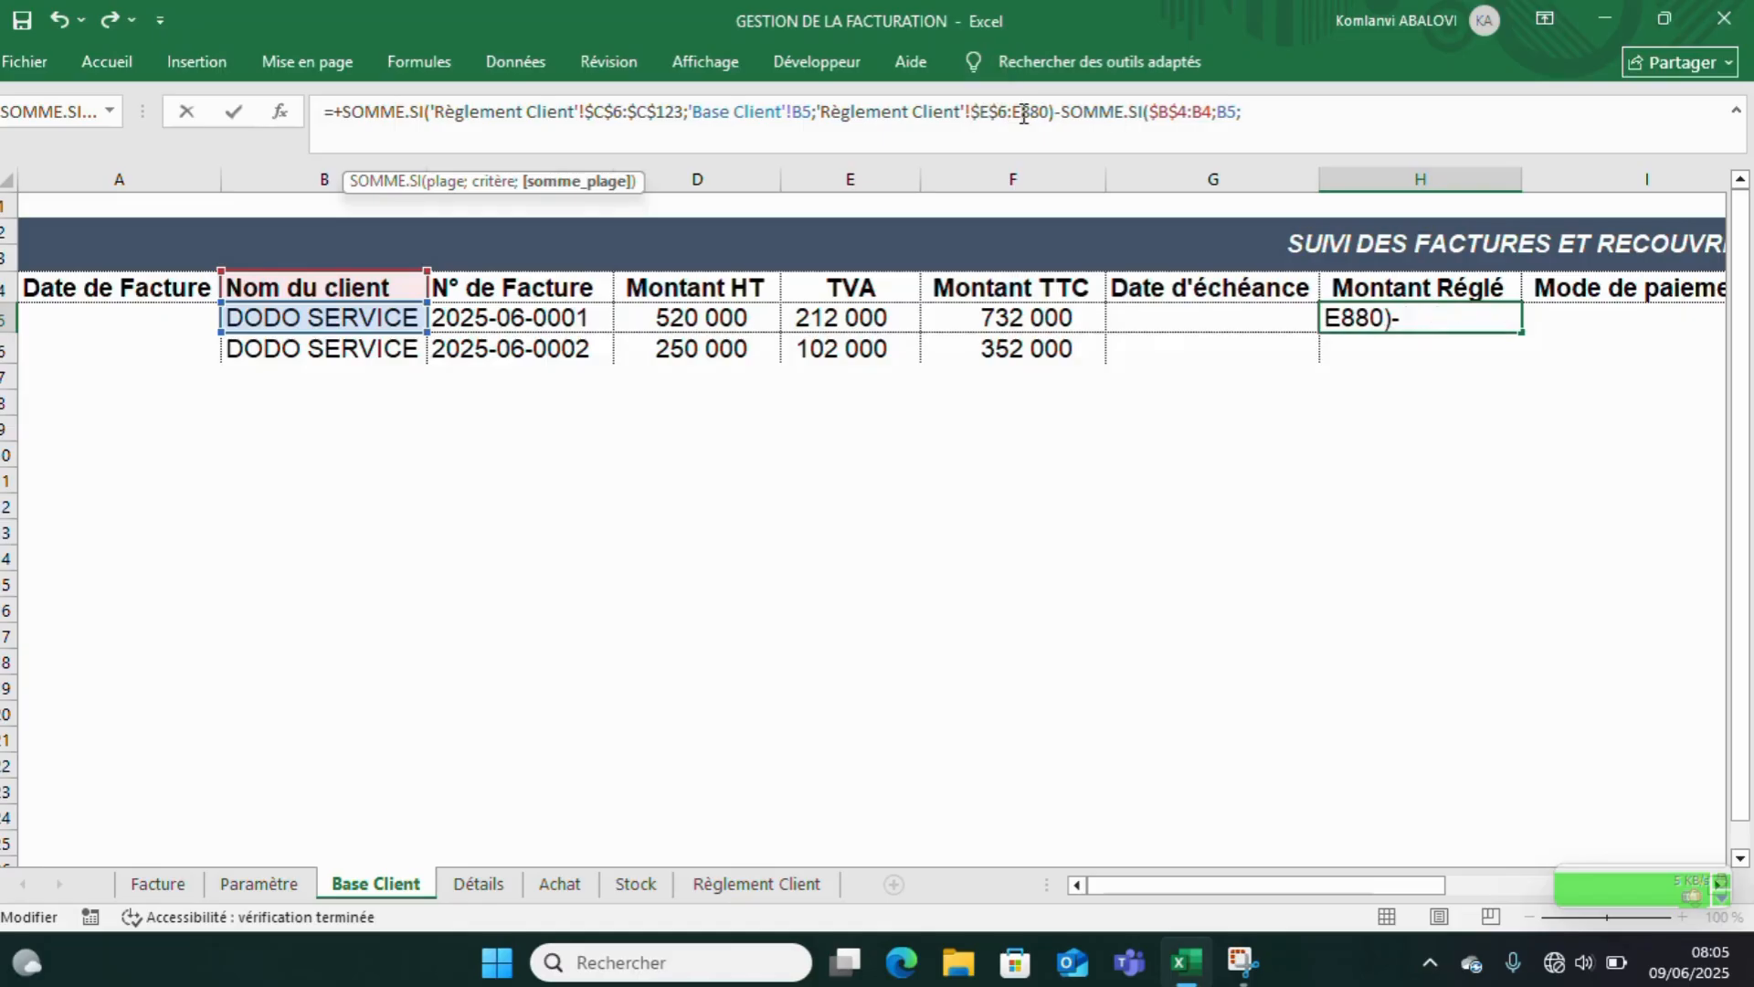
key("F4")
left_click(1258, 111)
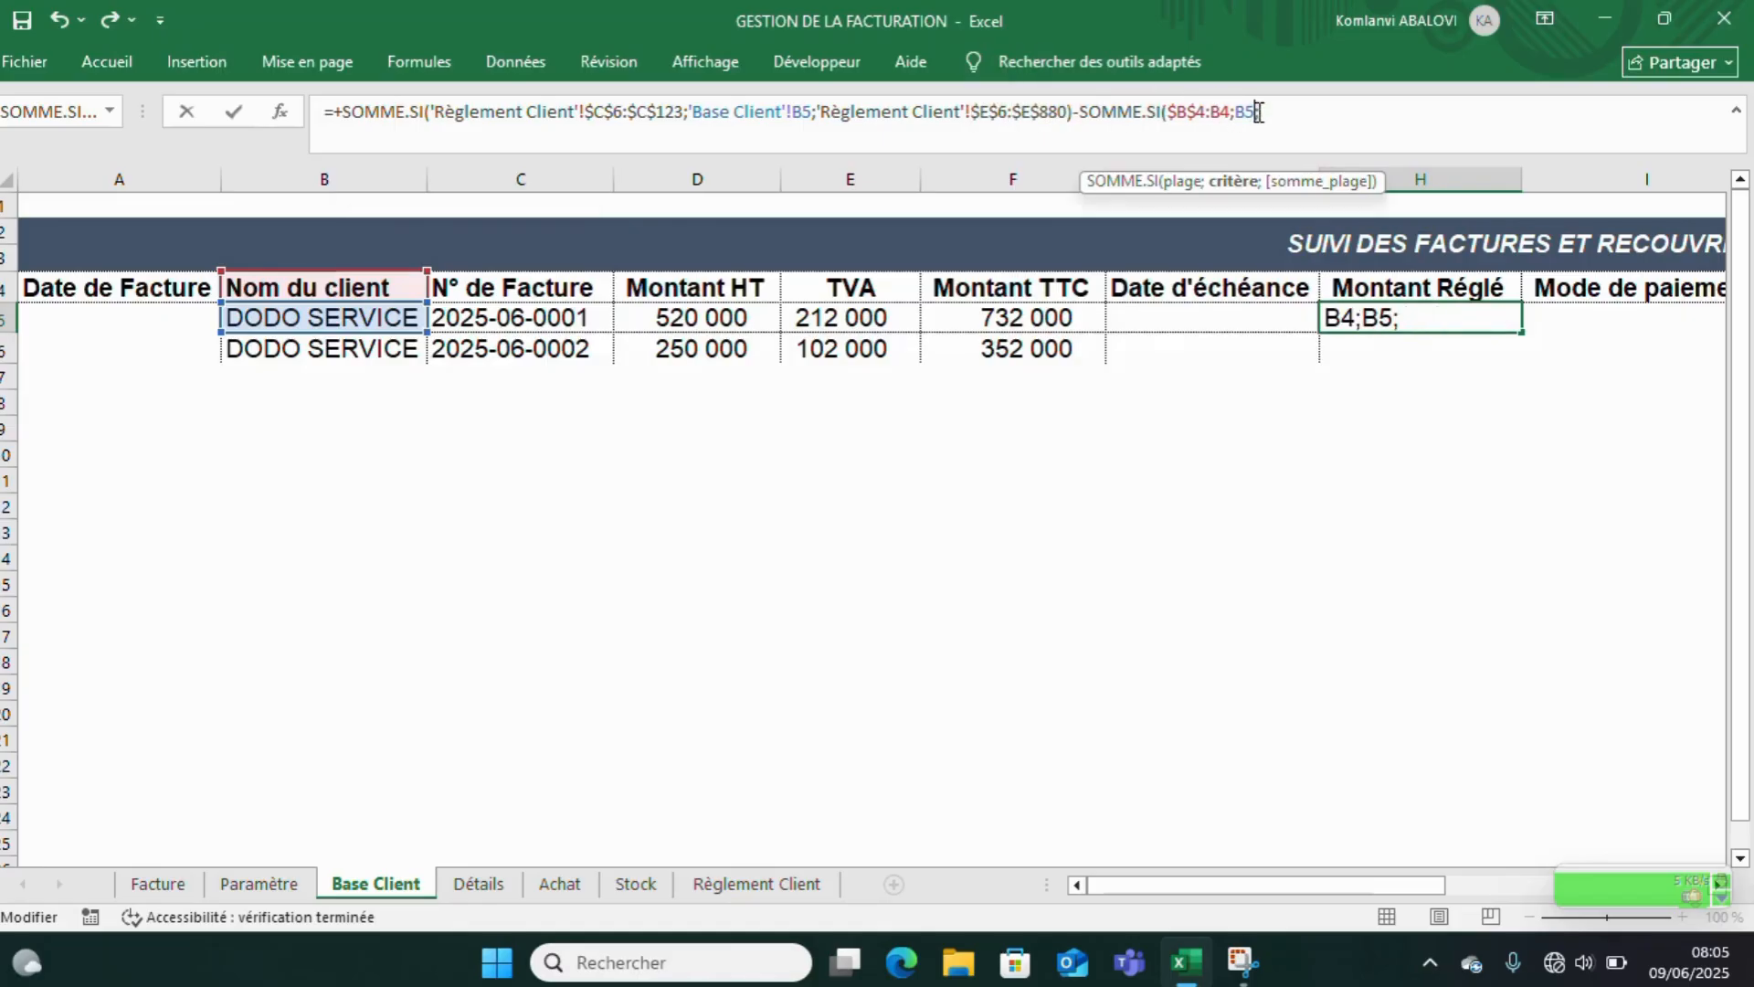
type(";")
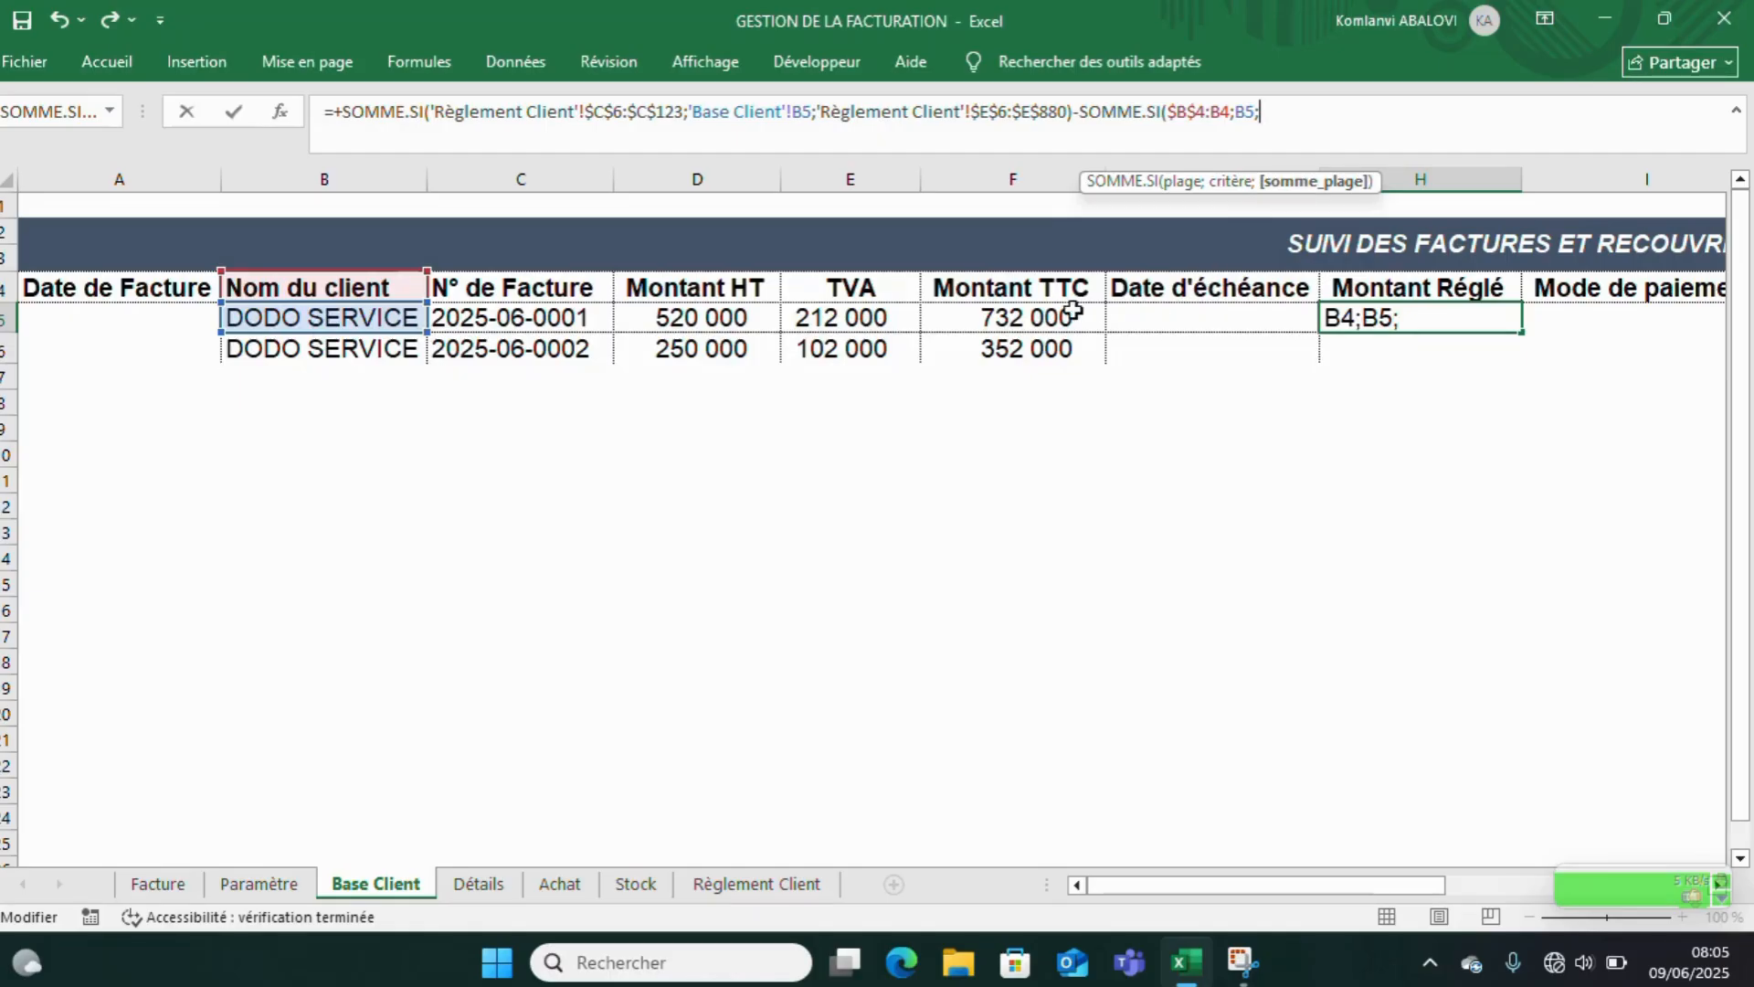
- Complete the second SOMME.SI in H5 with sum range $H$4:H4, locking only its first reference, and validate the formula
left_click(1410, 289)
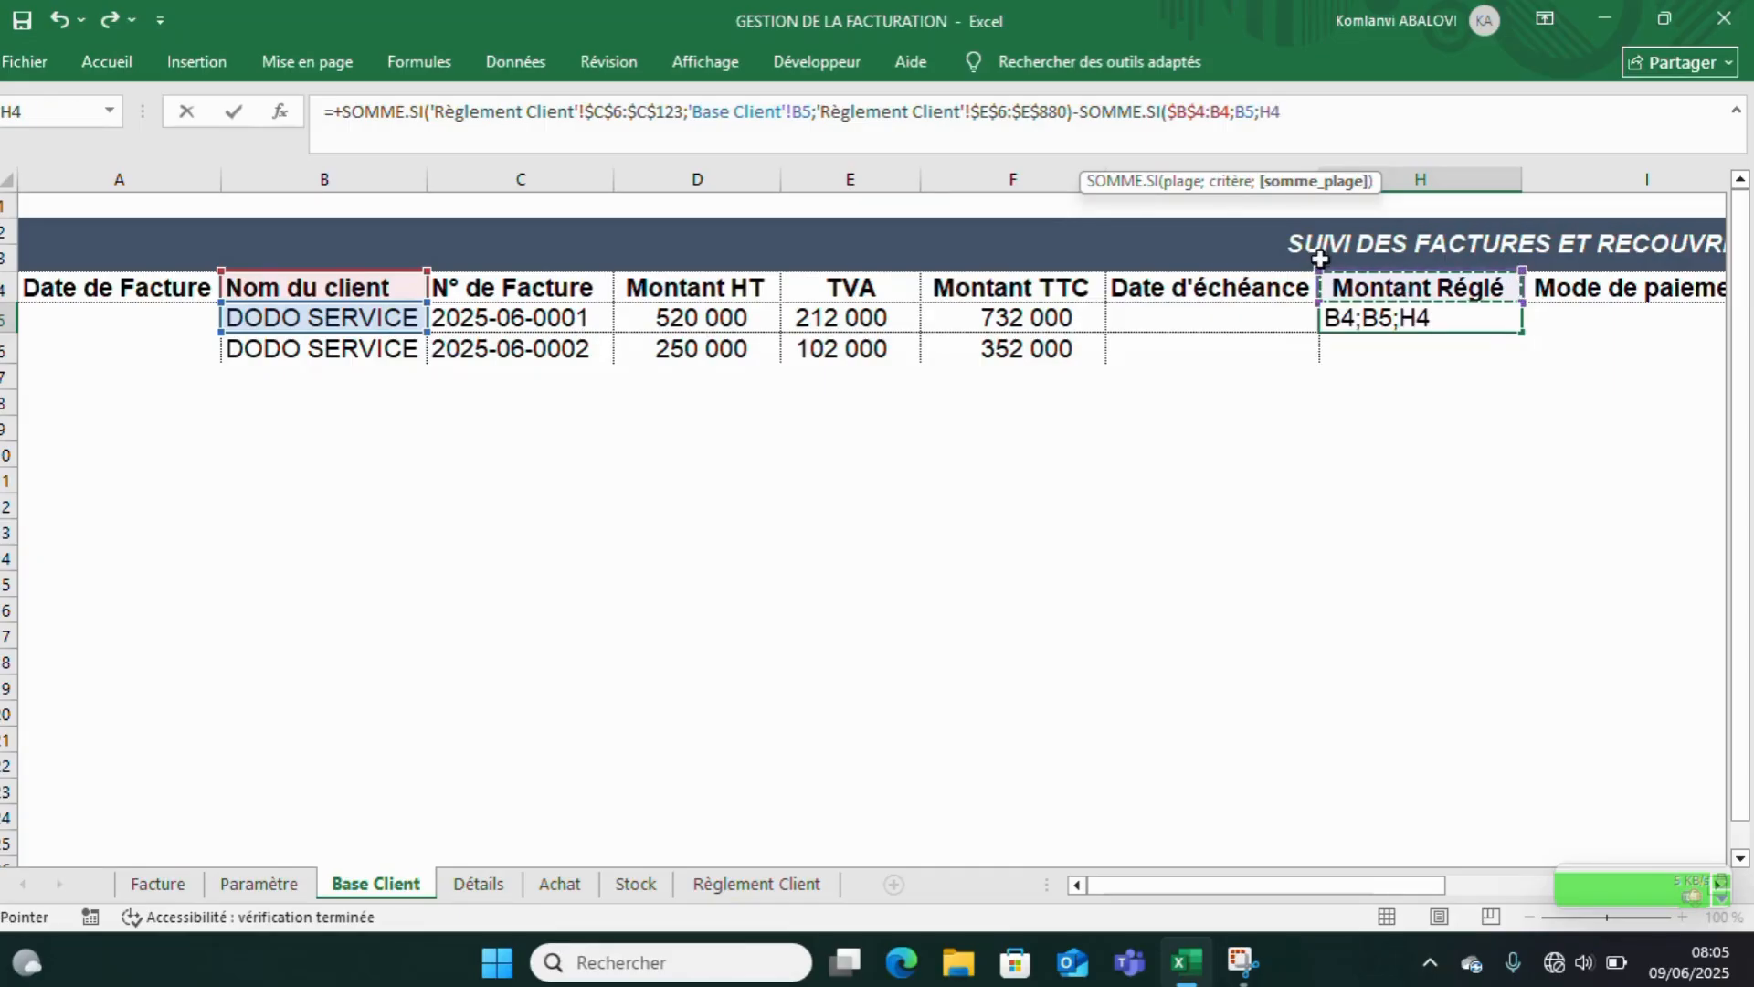
key("F8")
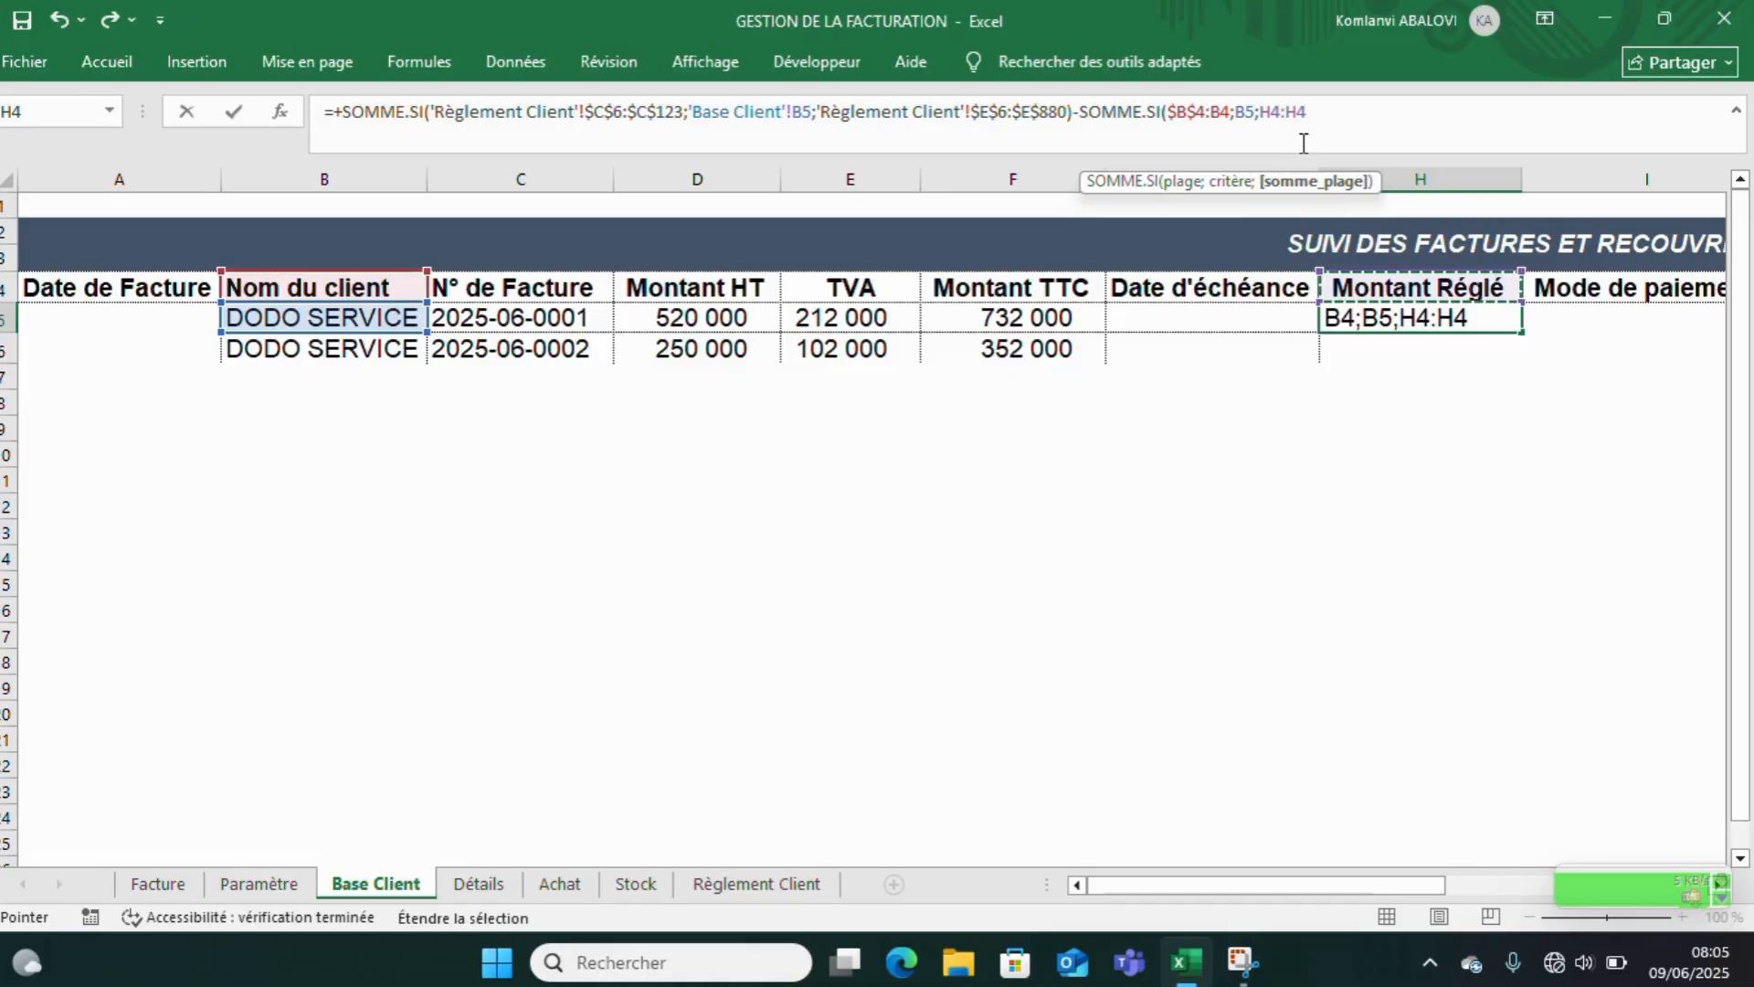
left_click(1276, 109)
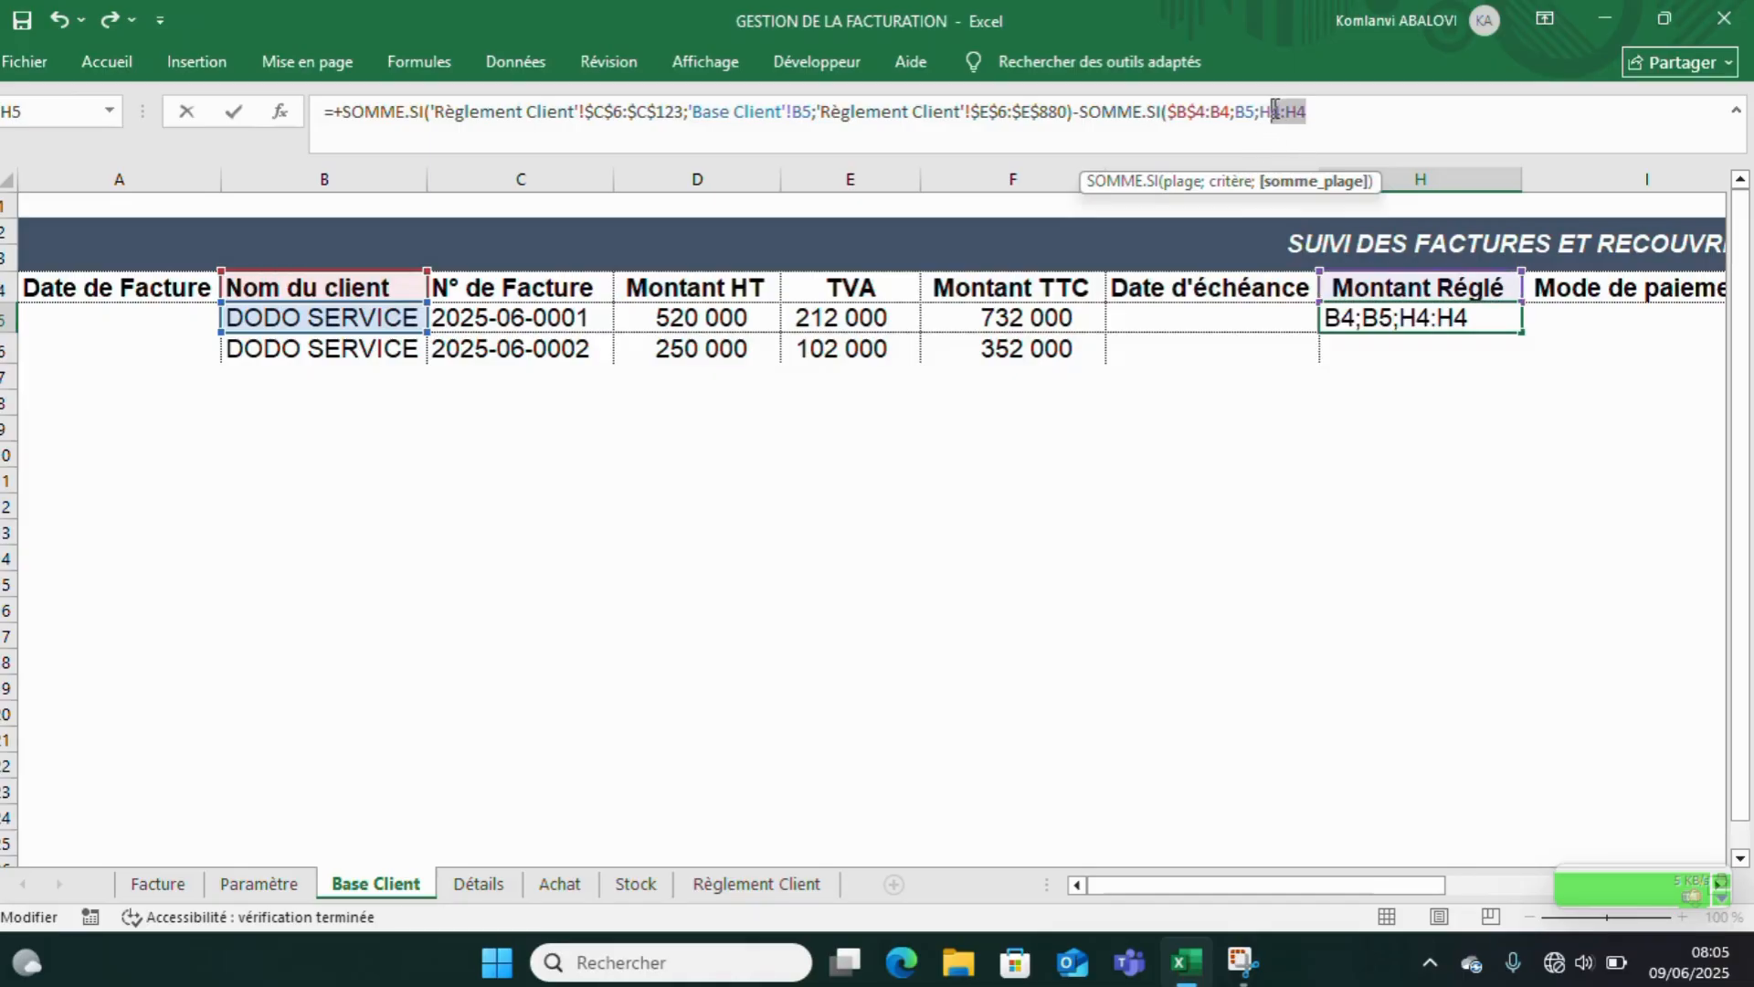
left_click(1275, 110)
key("F4")
left_click(1342, 105)
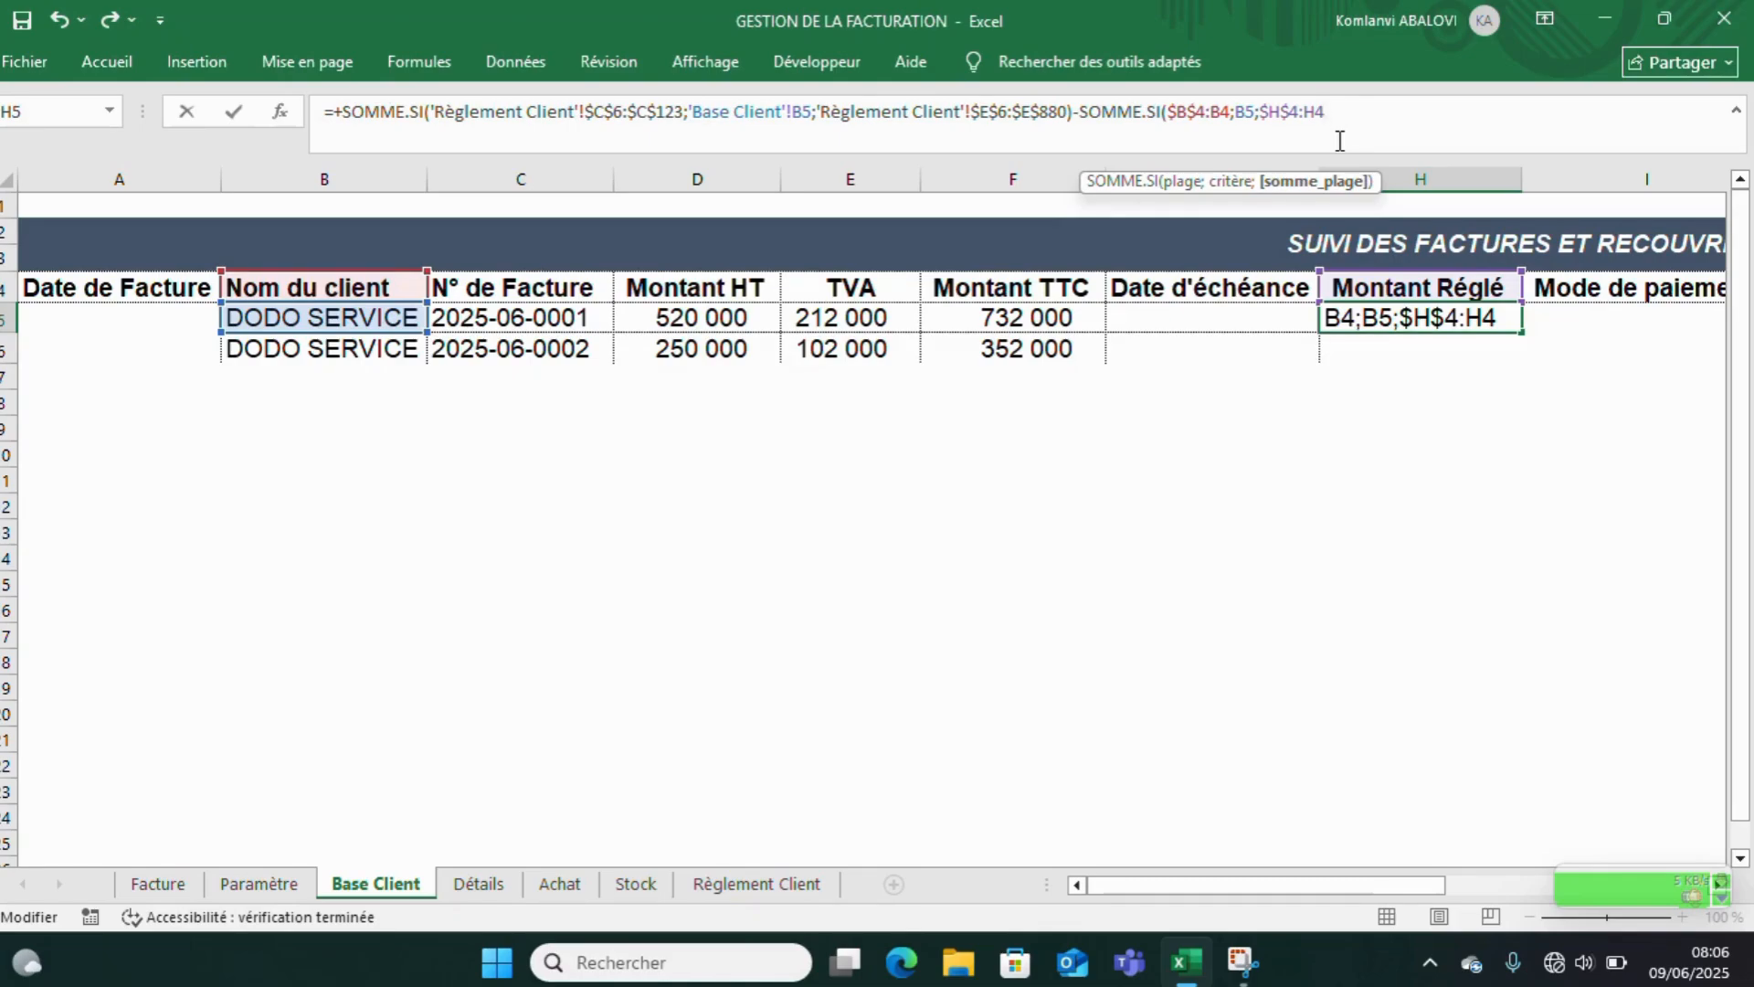
type(")")
key("Return")
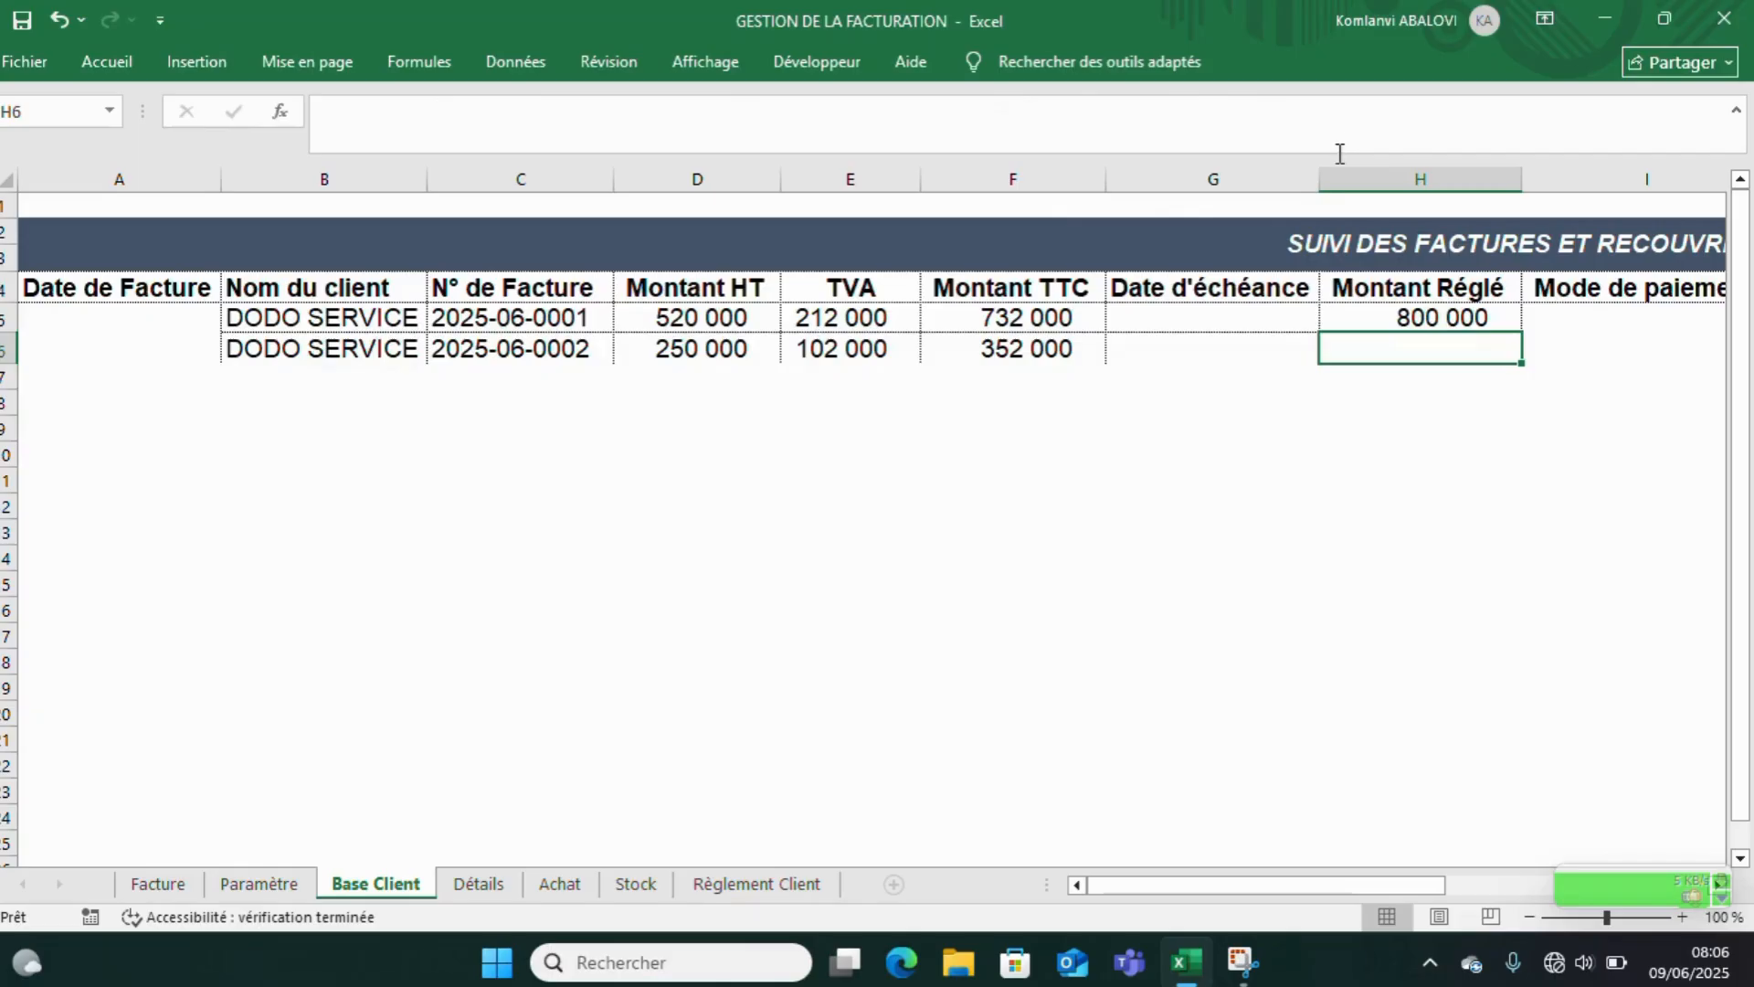
- Remove the leading plus sign from the H5 formula and wrap it in MIN with F5 as the second argument
left_click(1501, 318)
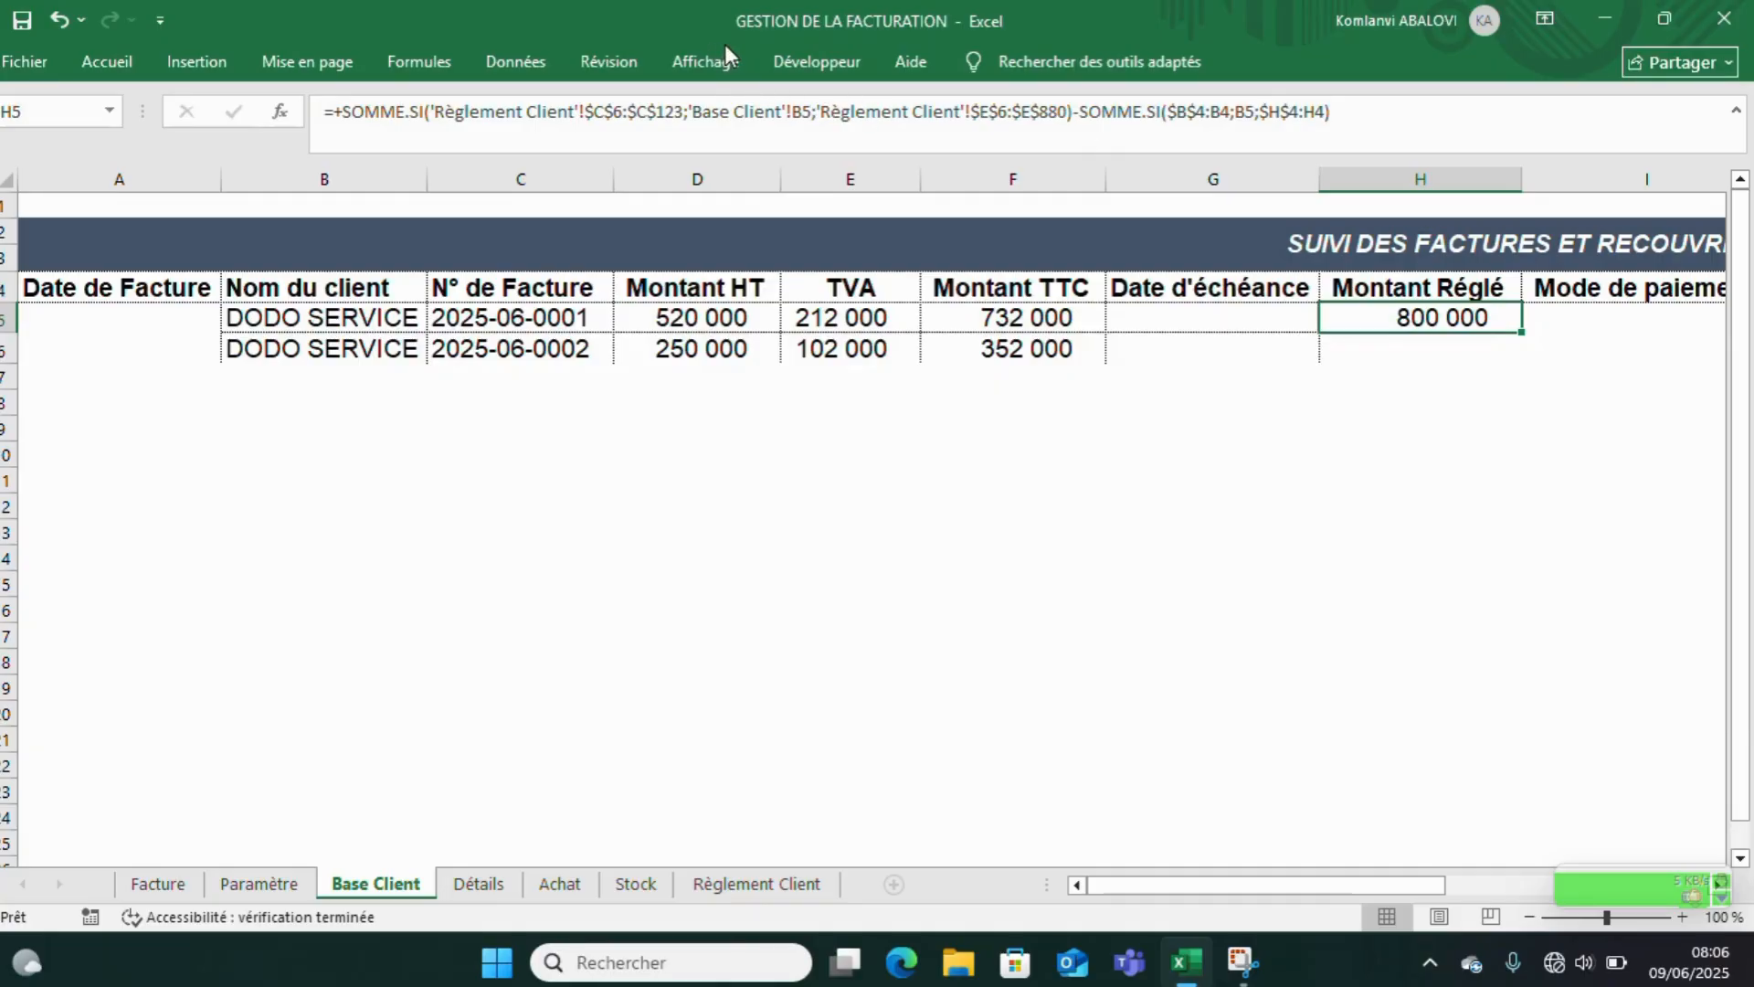
left_click(346, 111)
key("BackSpace")
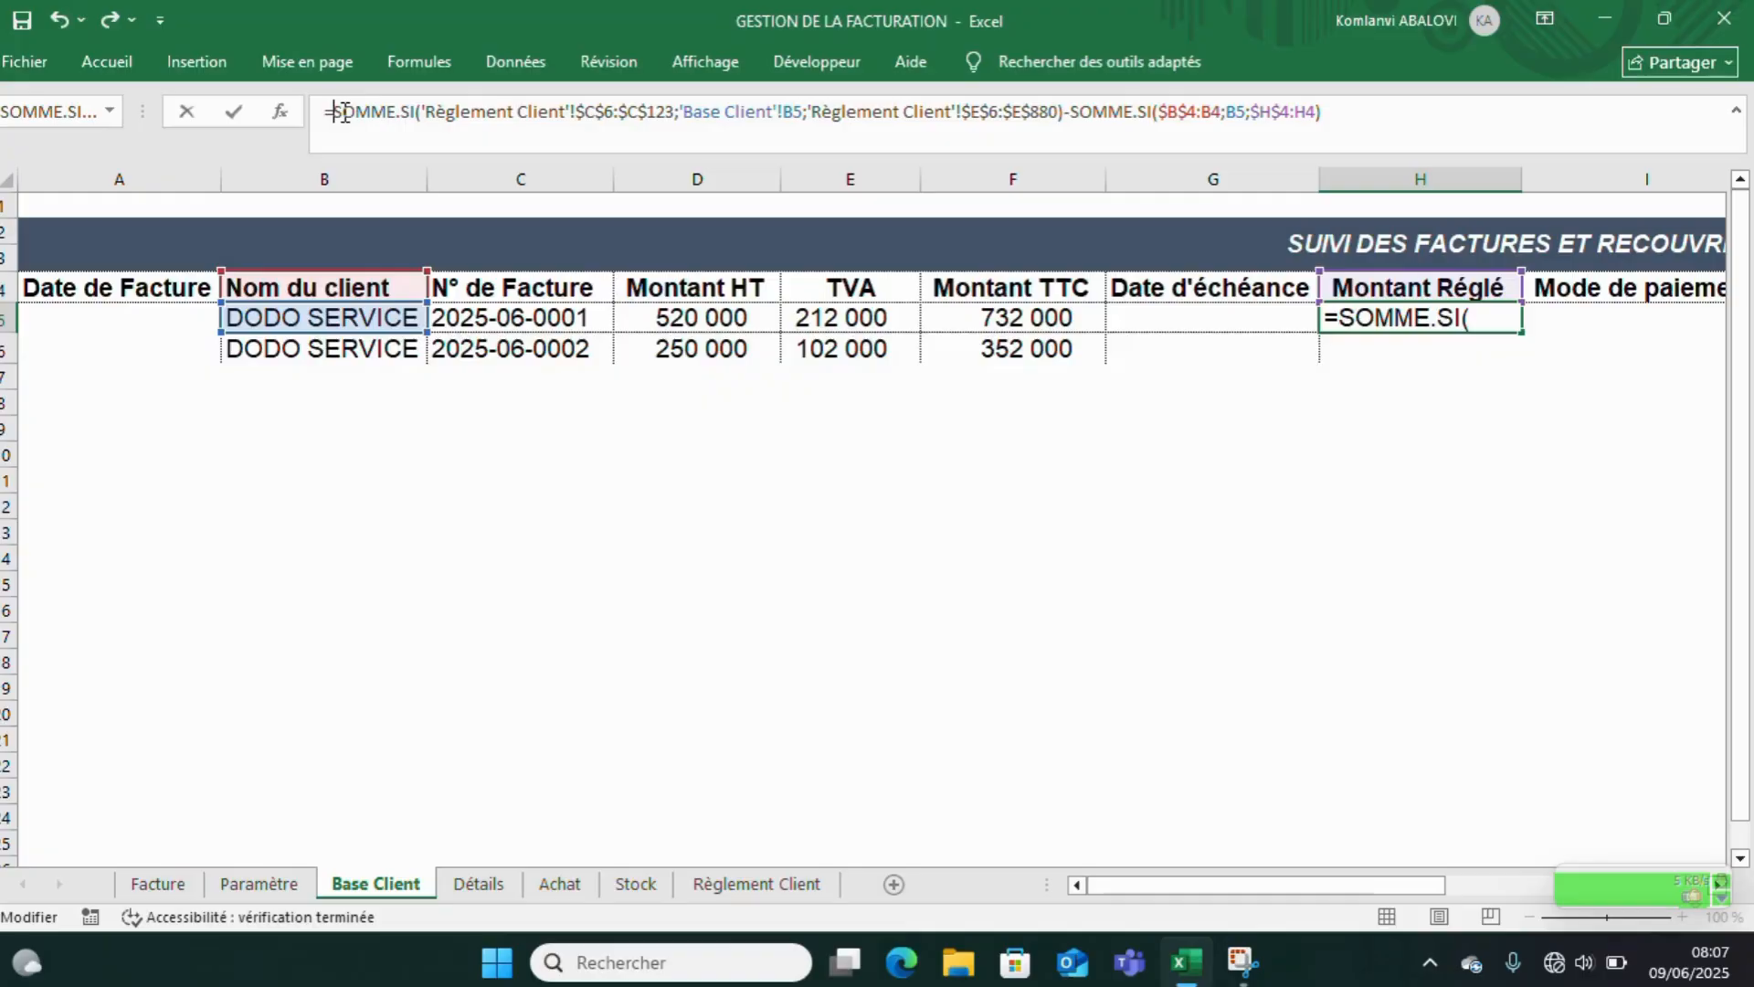
type("min")
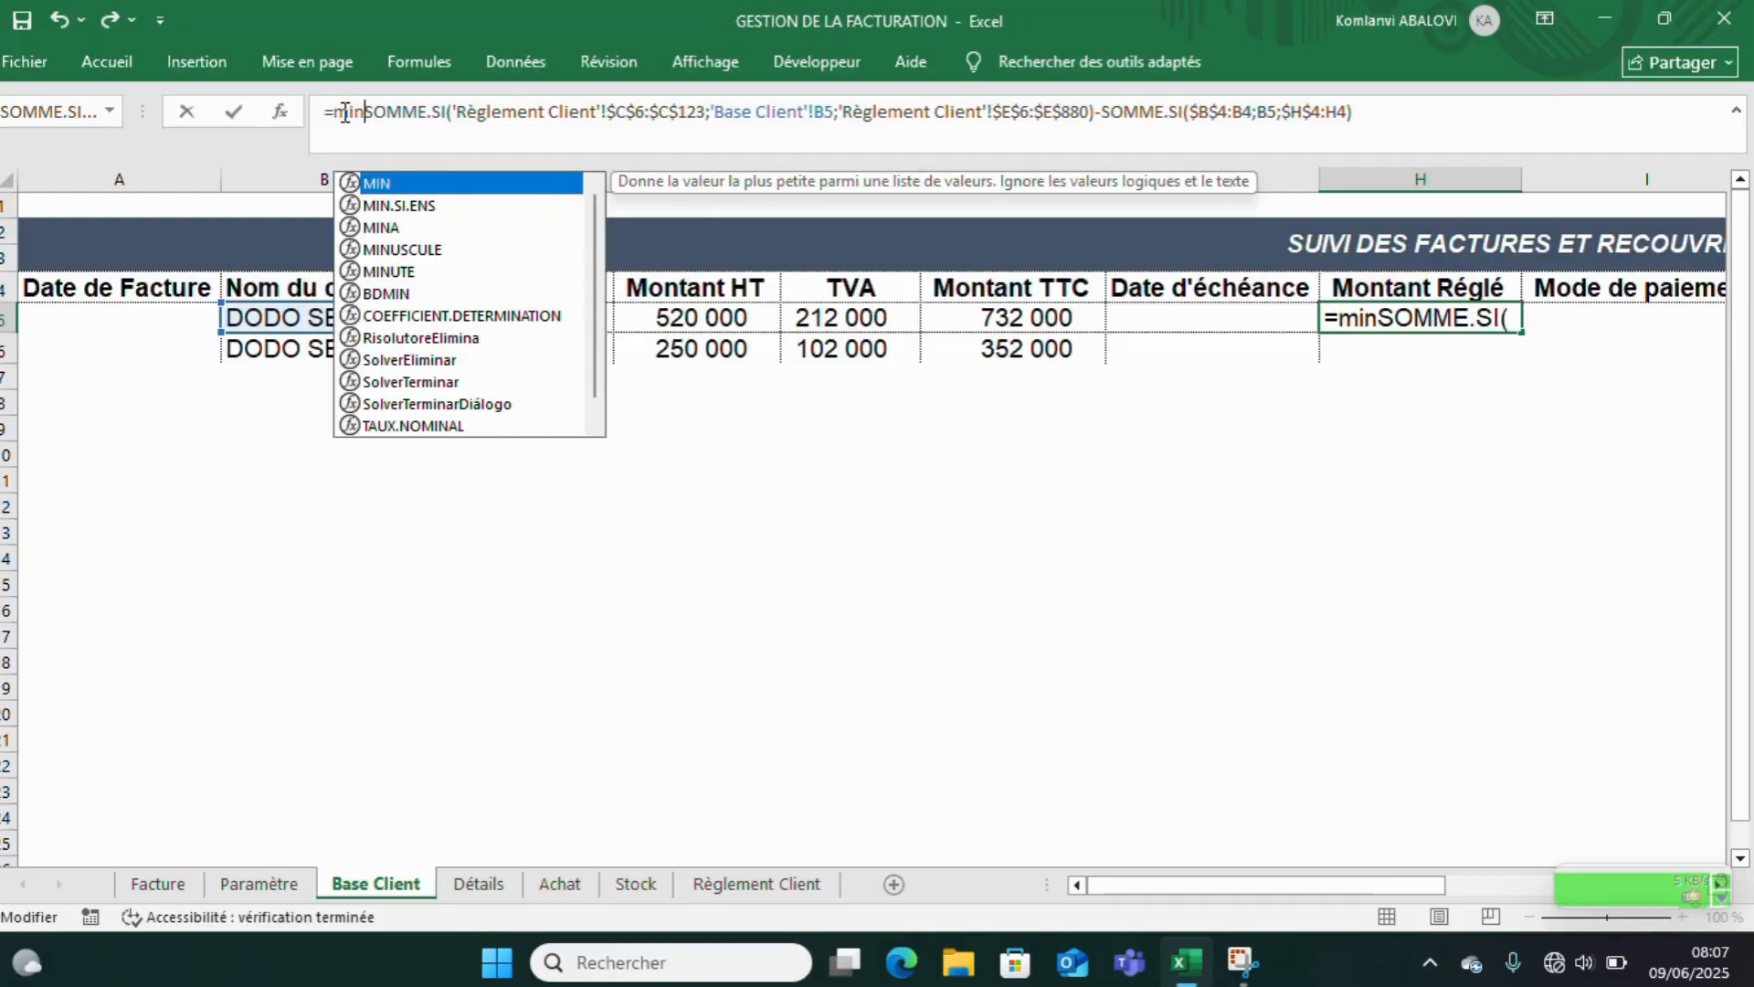
key("Tab")
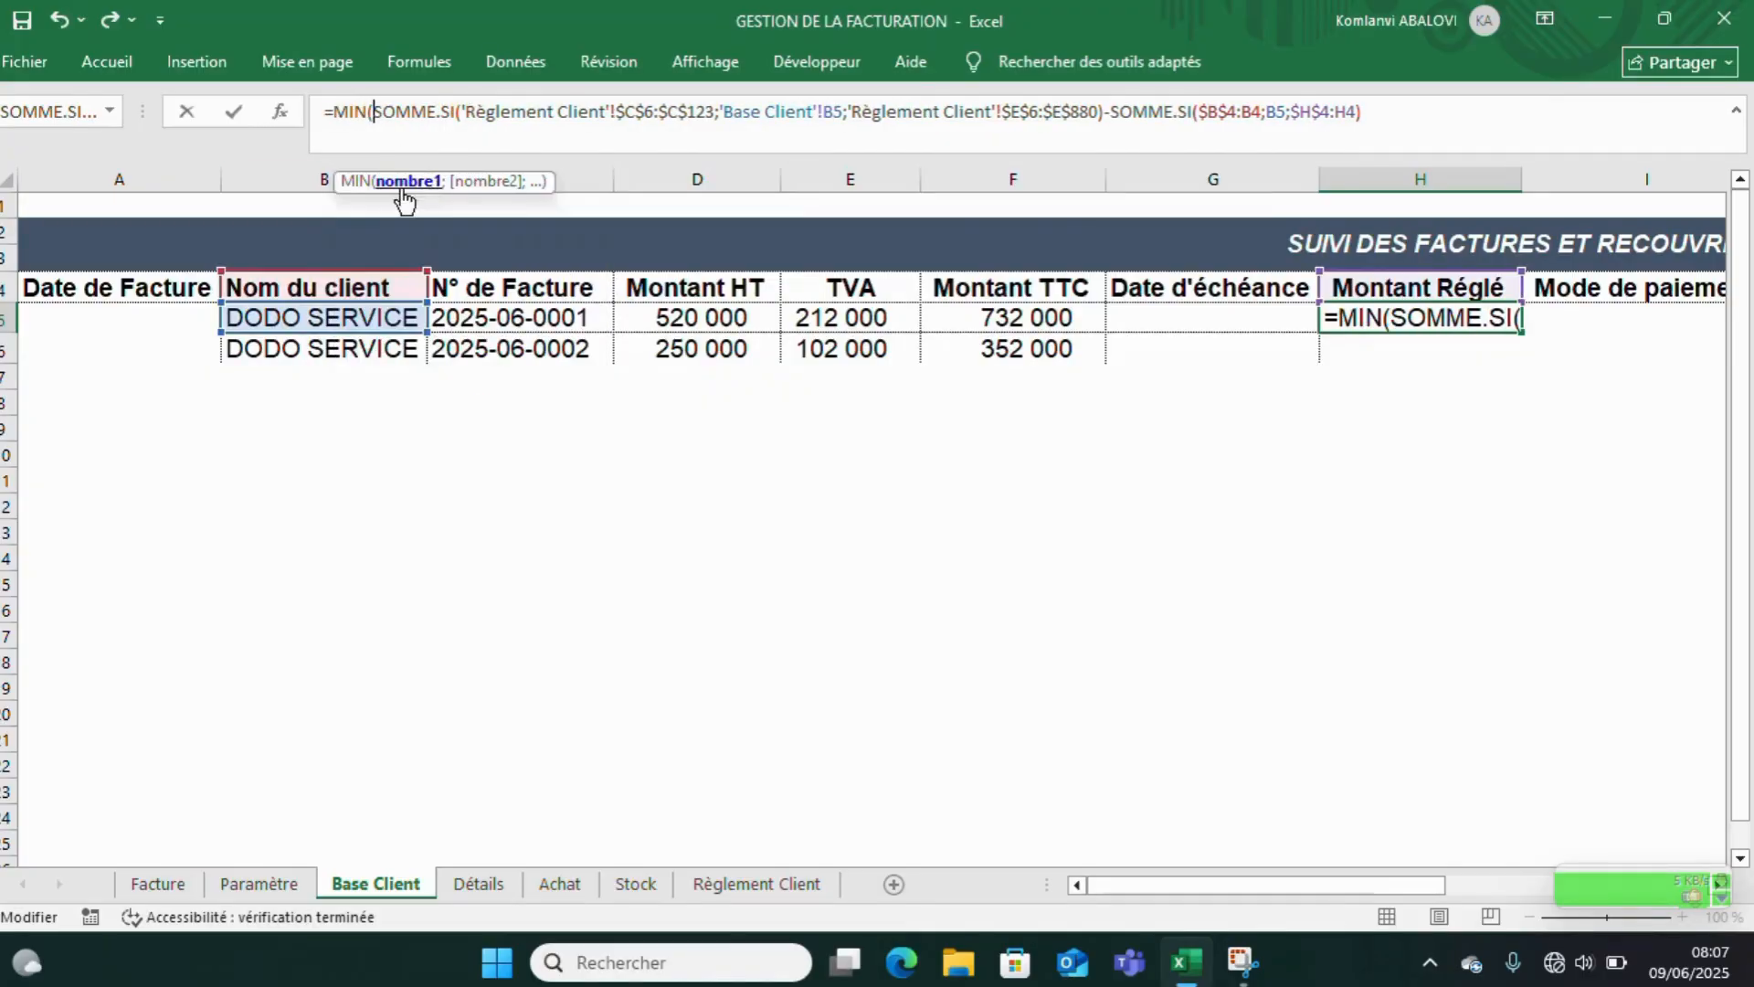
left_click(1364, 113)
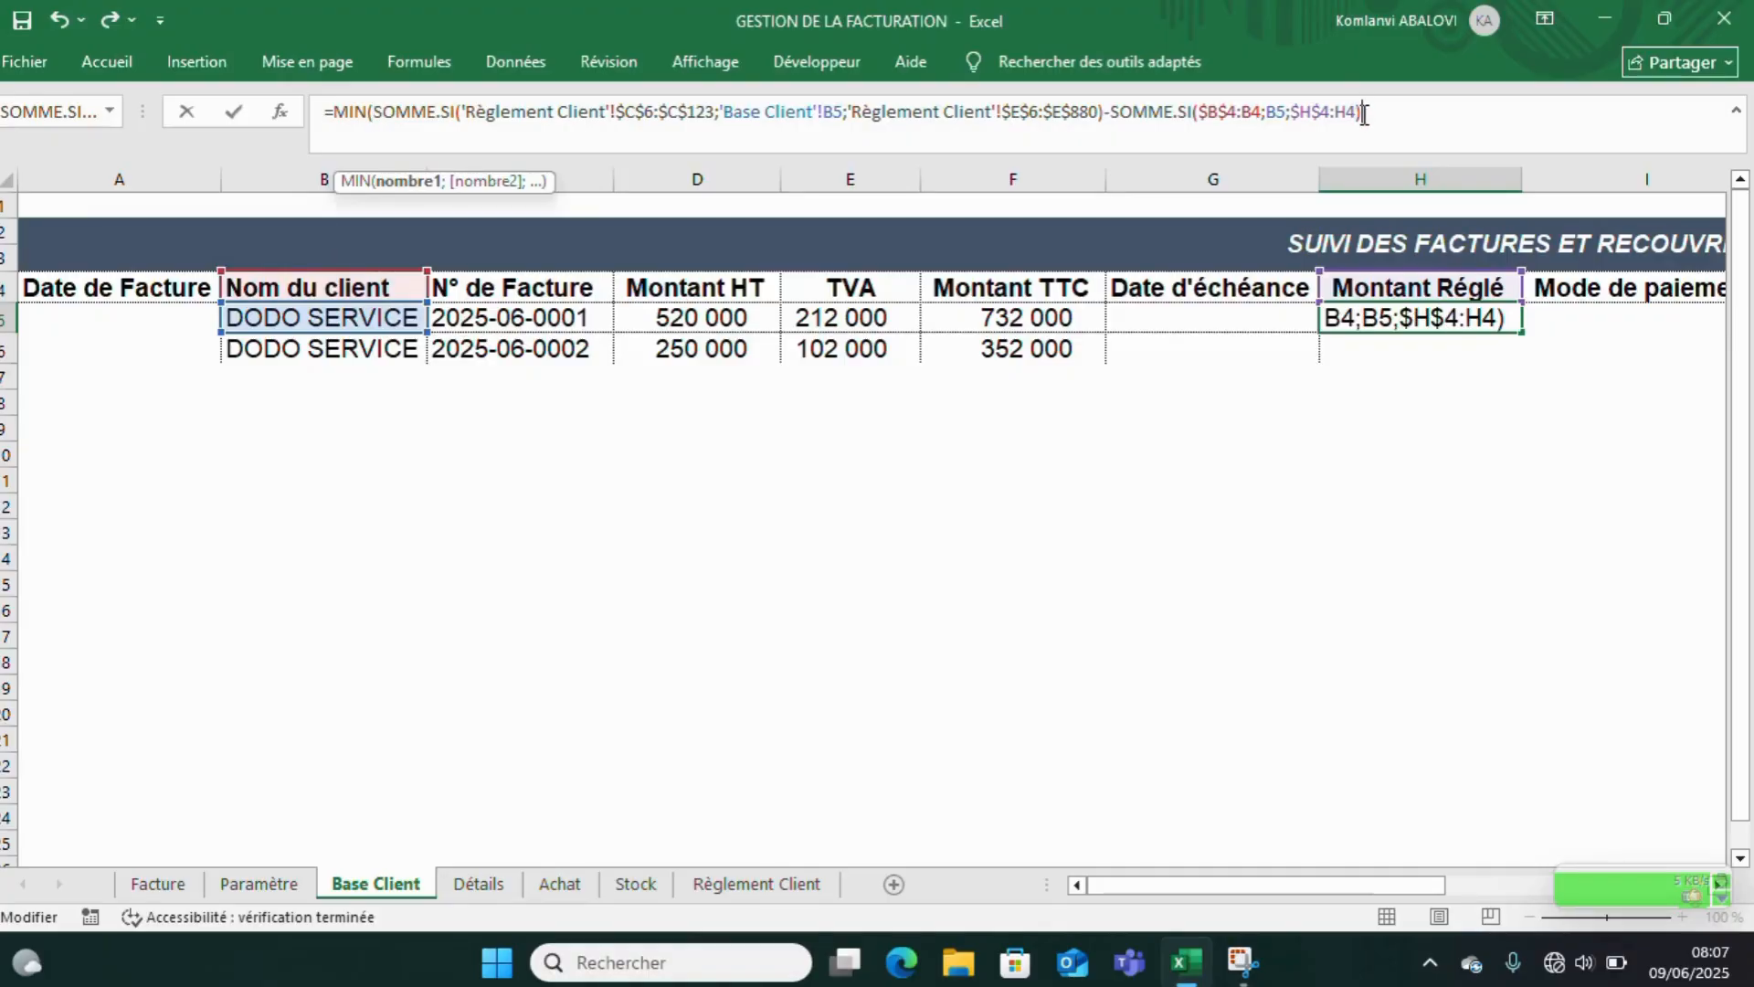
type(";")
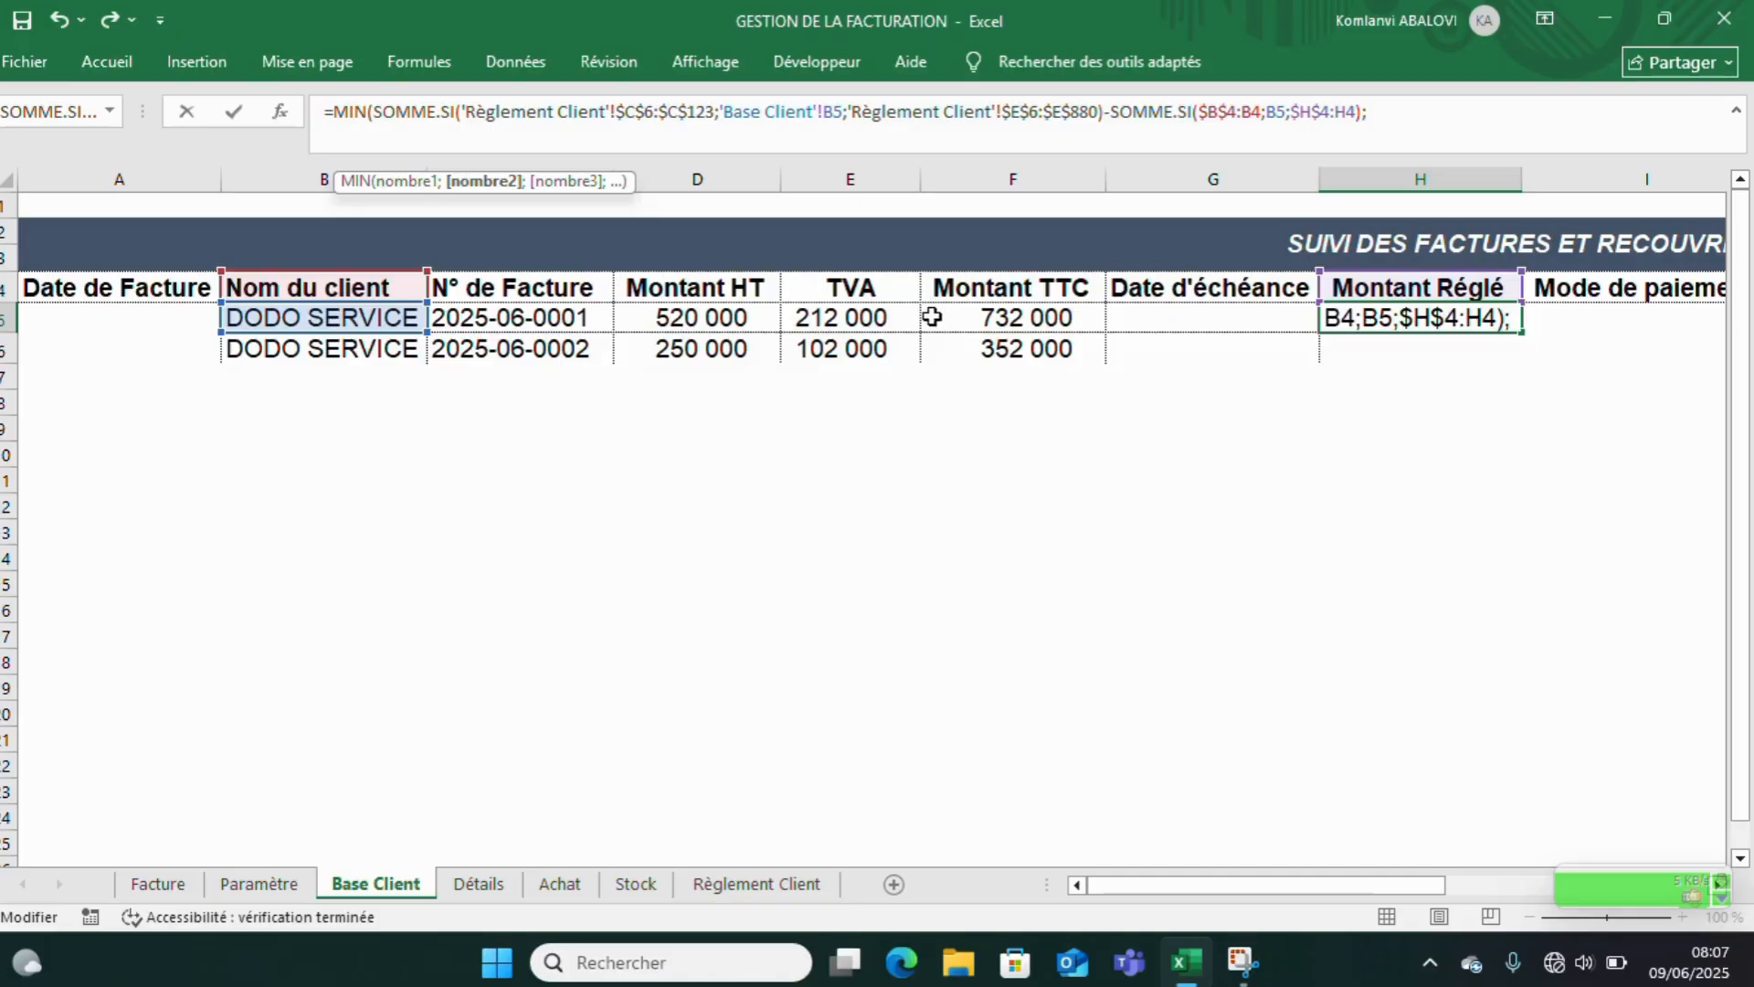
left_click(975, 318)
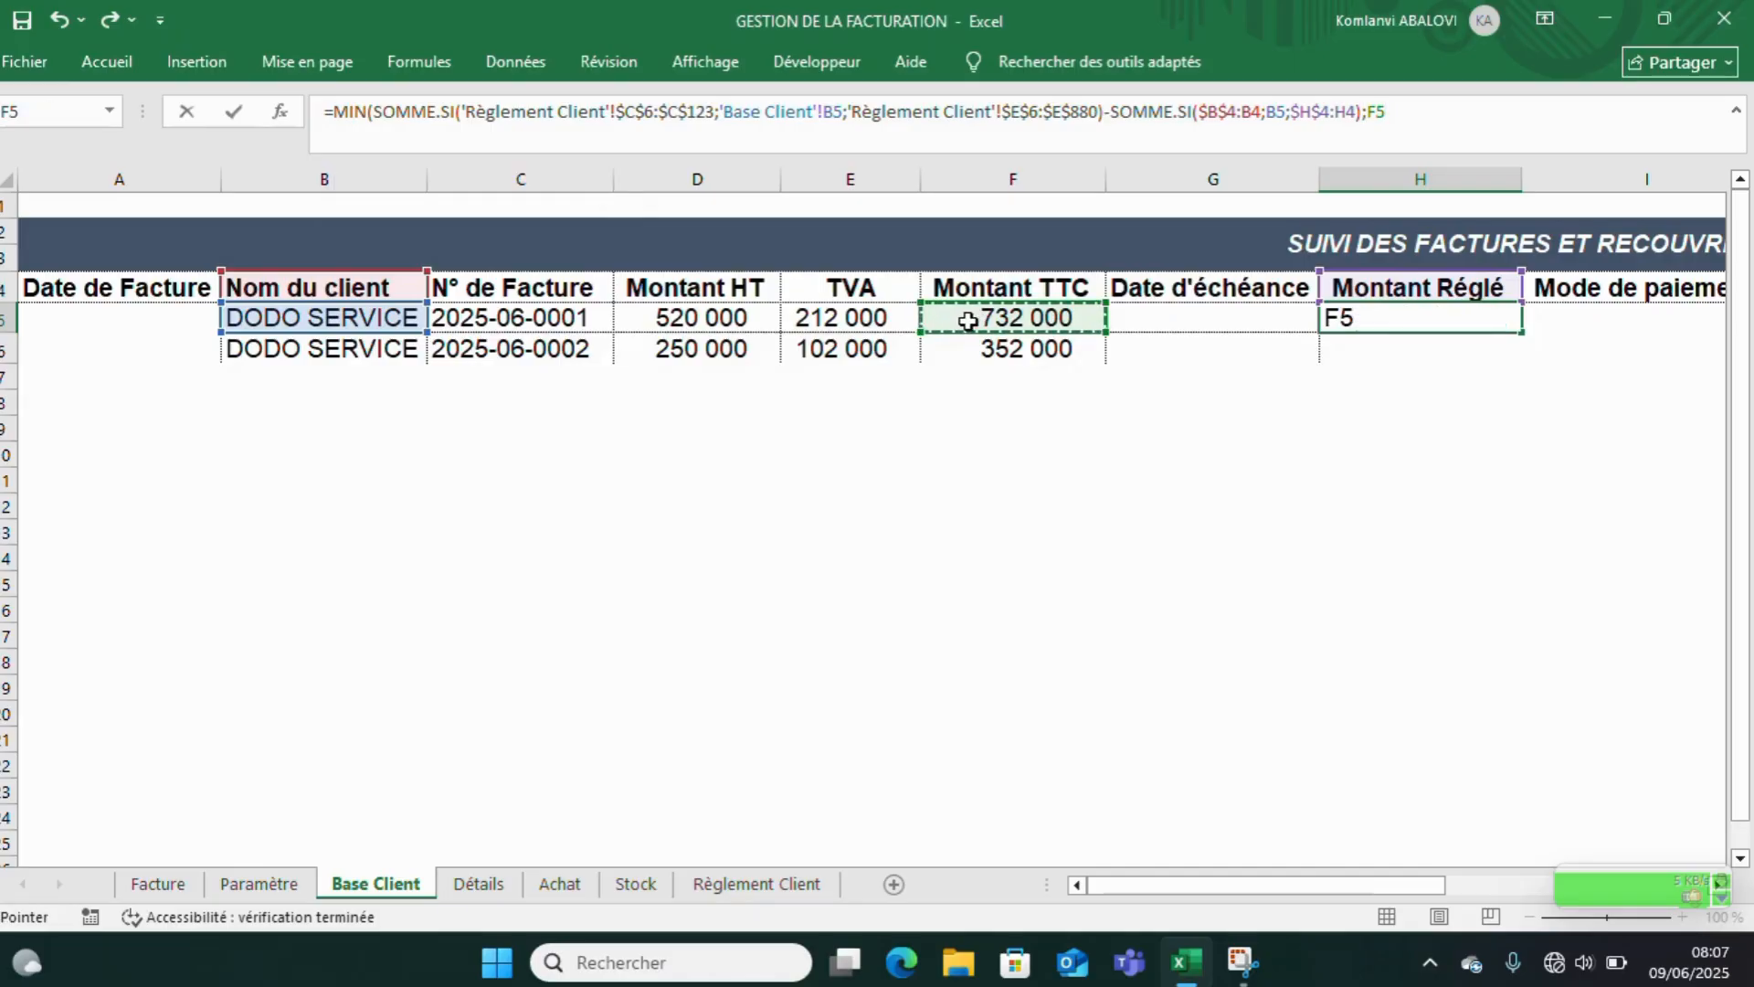
type(")")
key("Return")
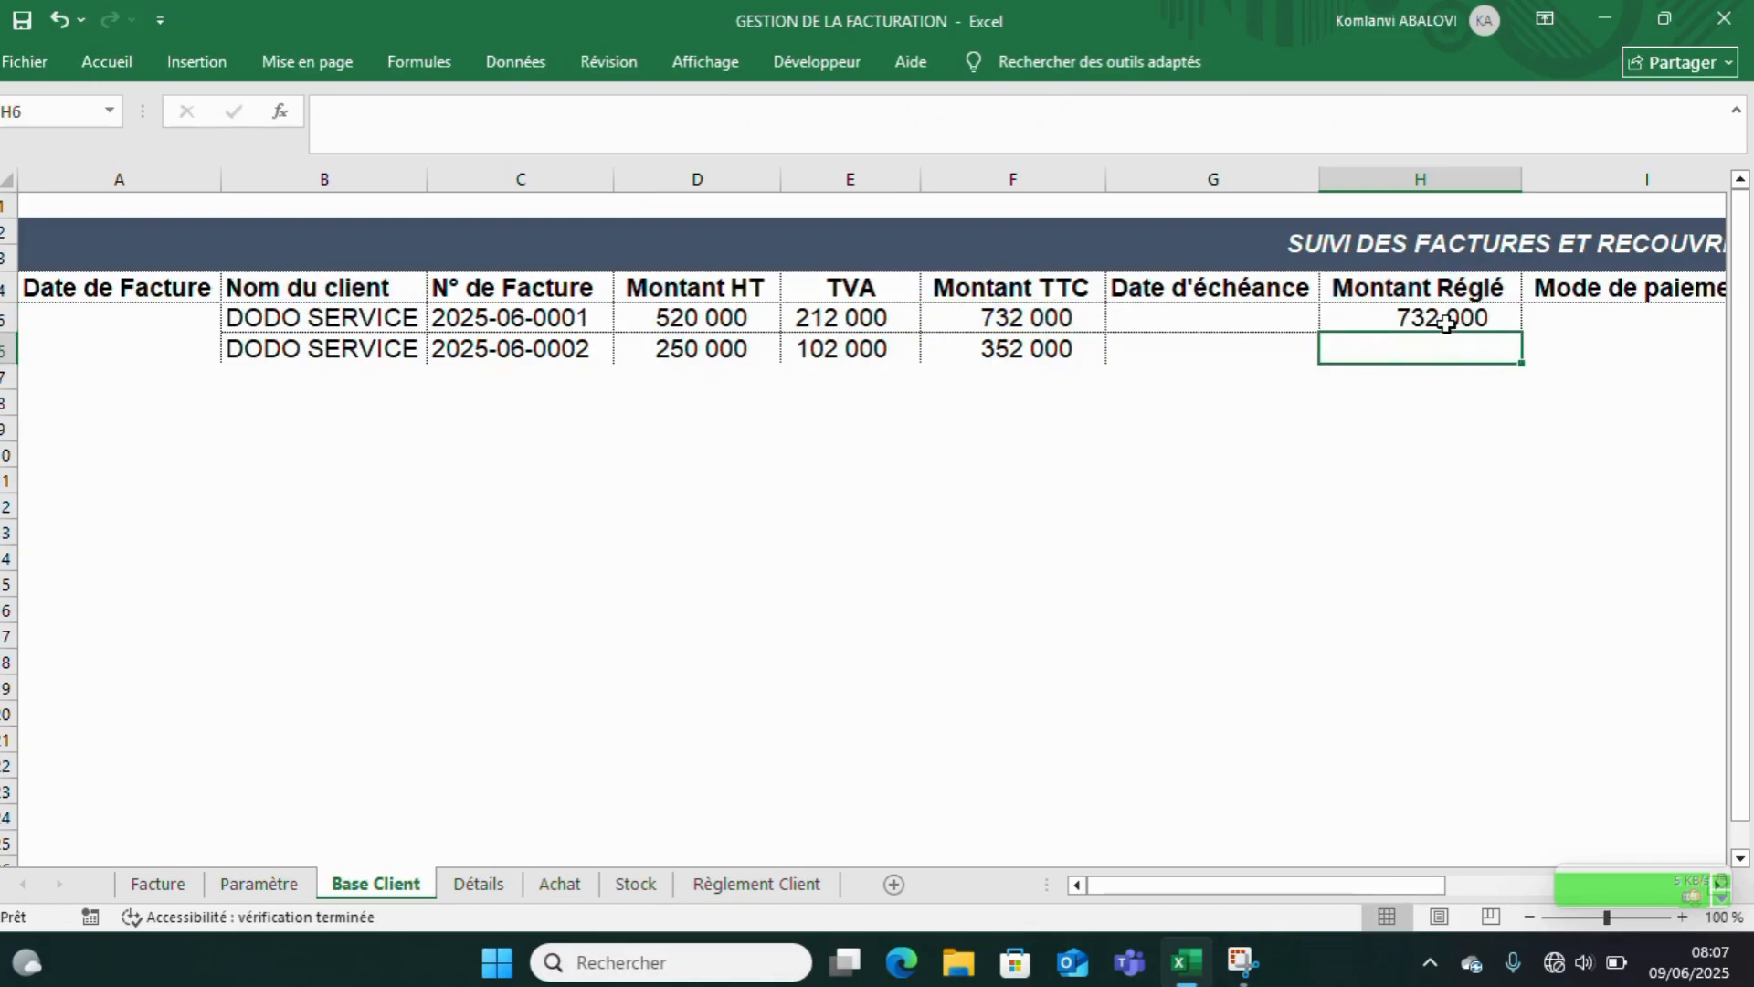
- Fill the H5 formula down the Montant Réglé column and check the copied formula in H8 and the second invoice's row
left_click(1501, 319)
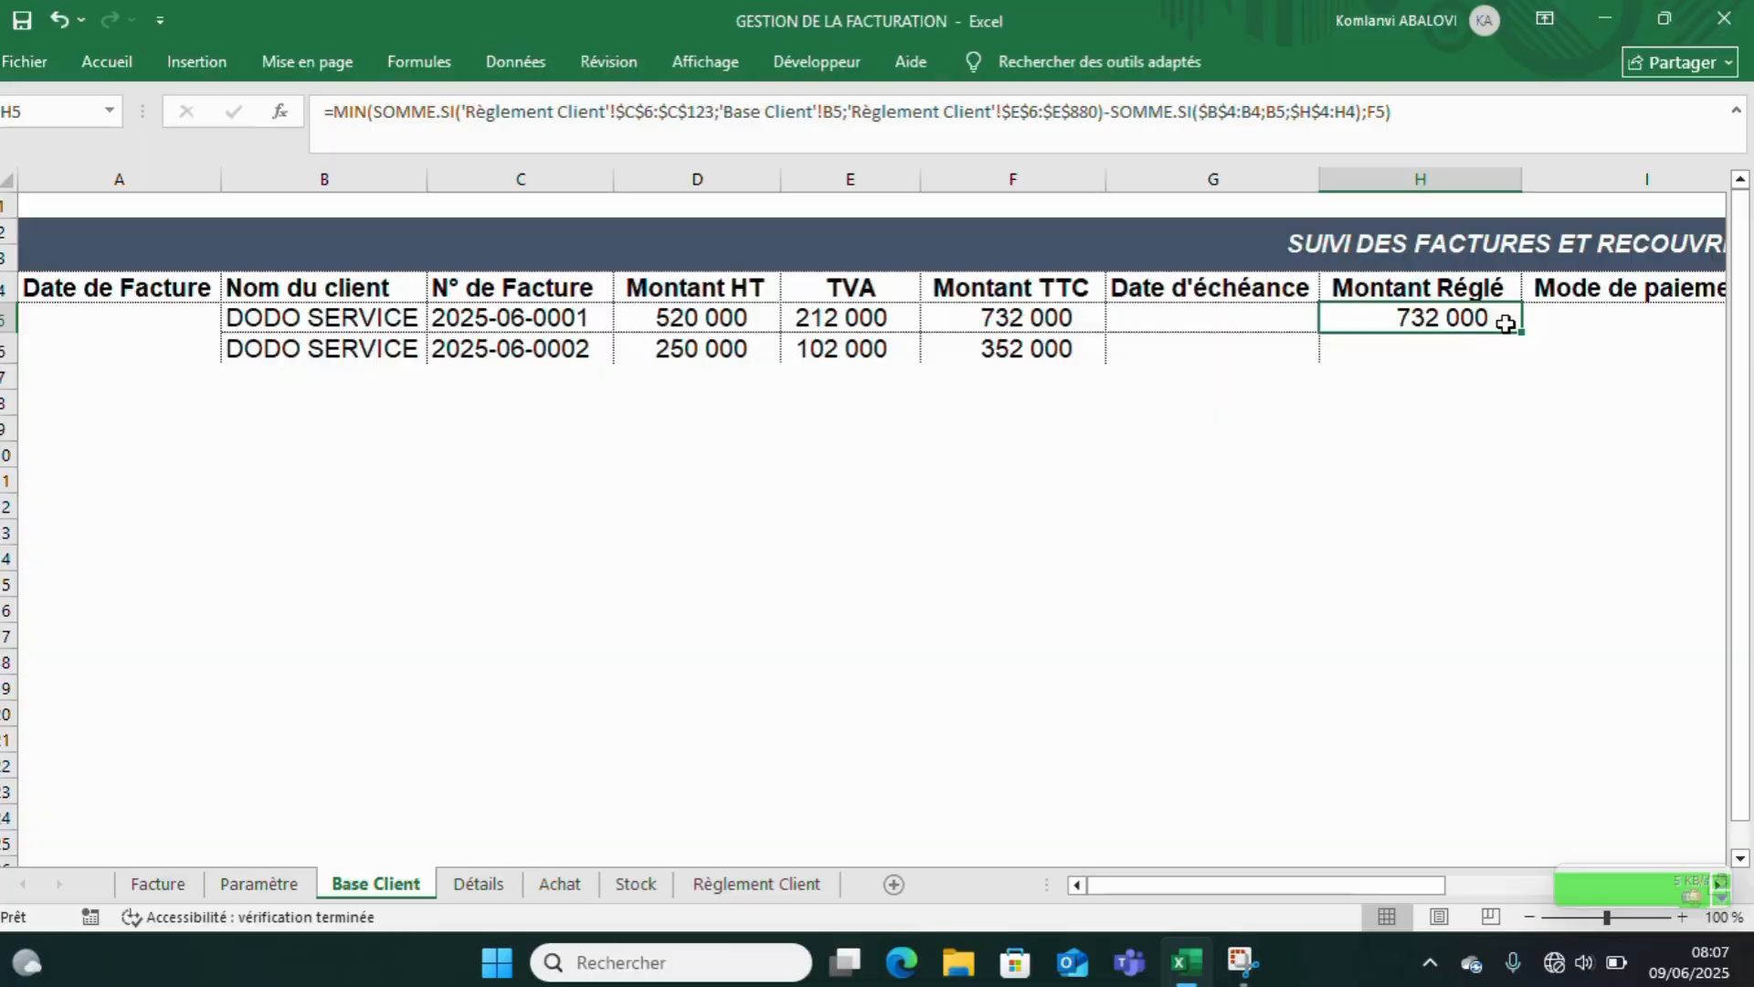
left_click_drag(1525, 337, 1444, 783)
scroll(1445, 783, "up", 12)
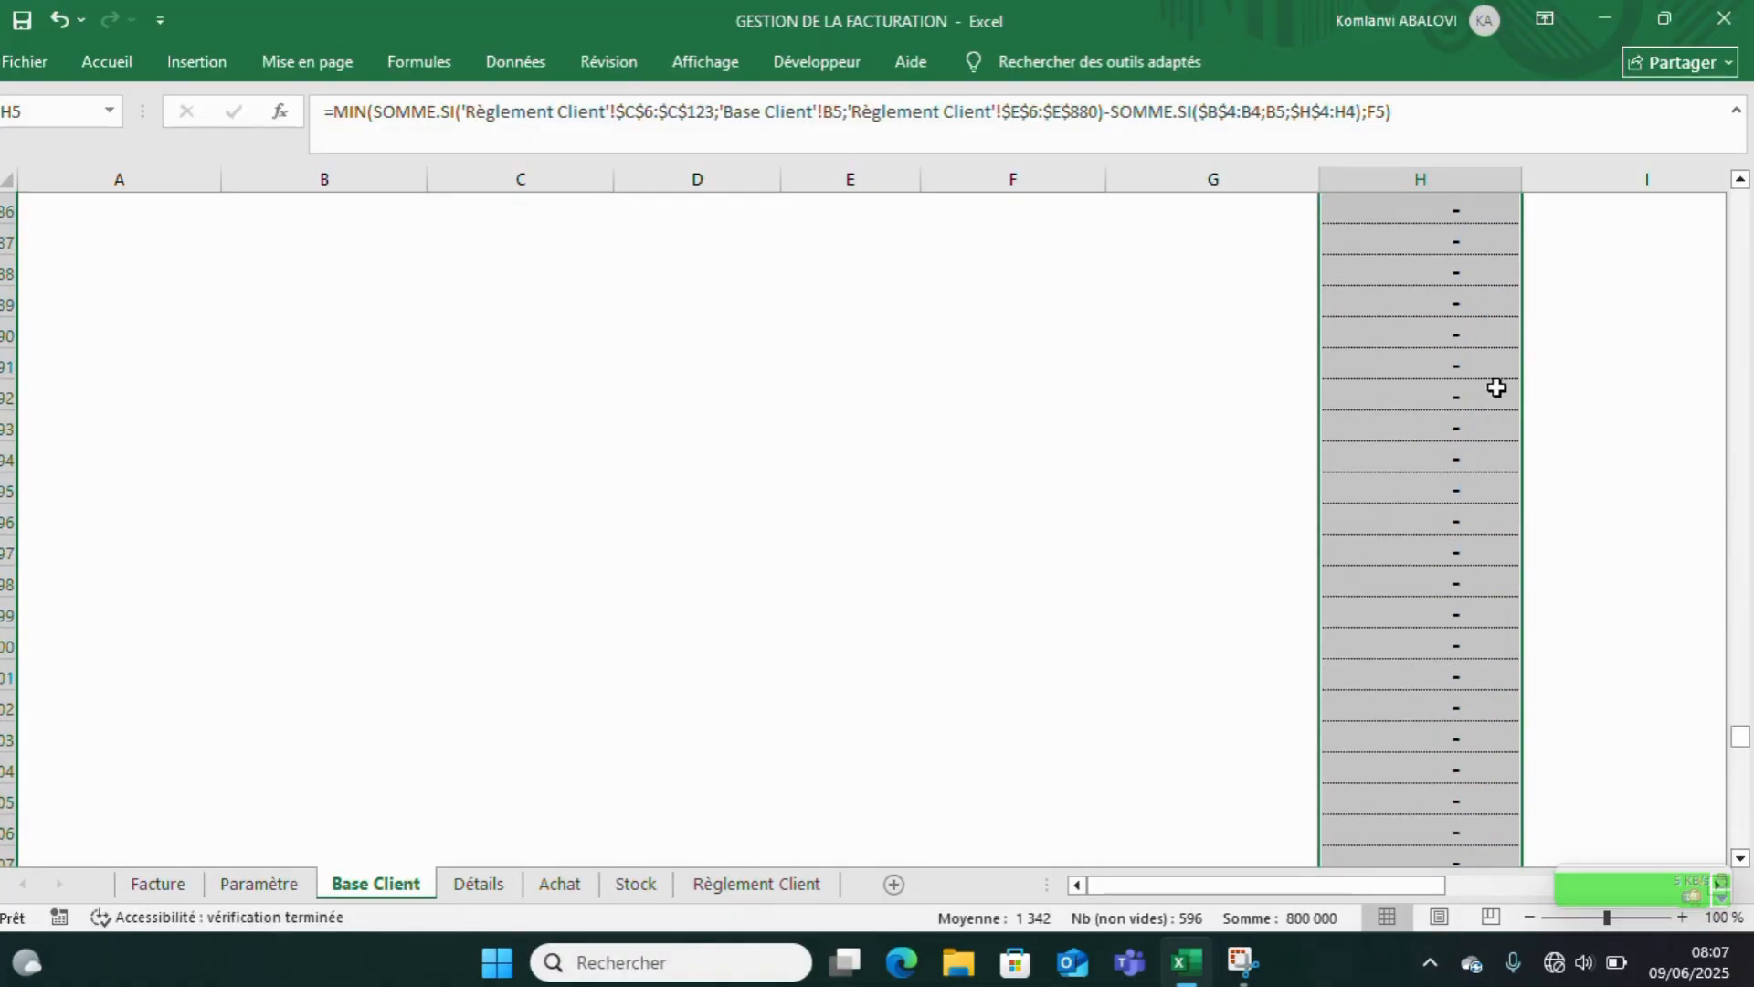
left_click_drag(1741, 709, 1747, 191)
left_click(1437, 415)
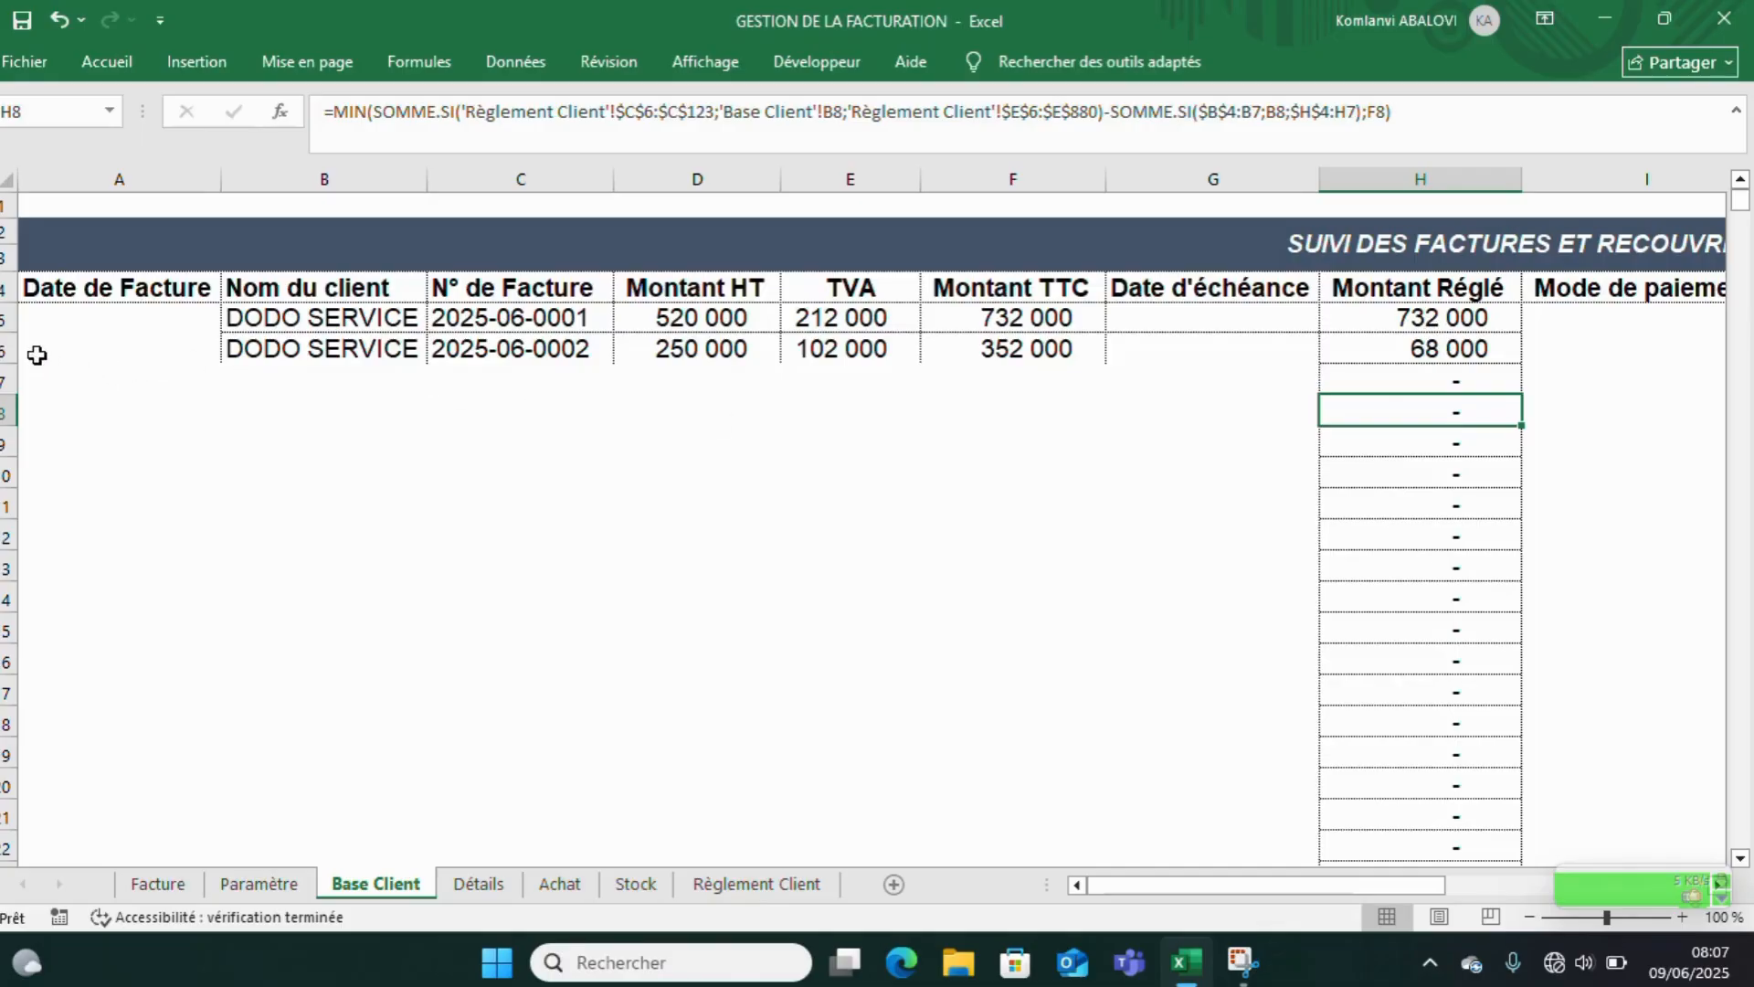
left_click(2, 353)
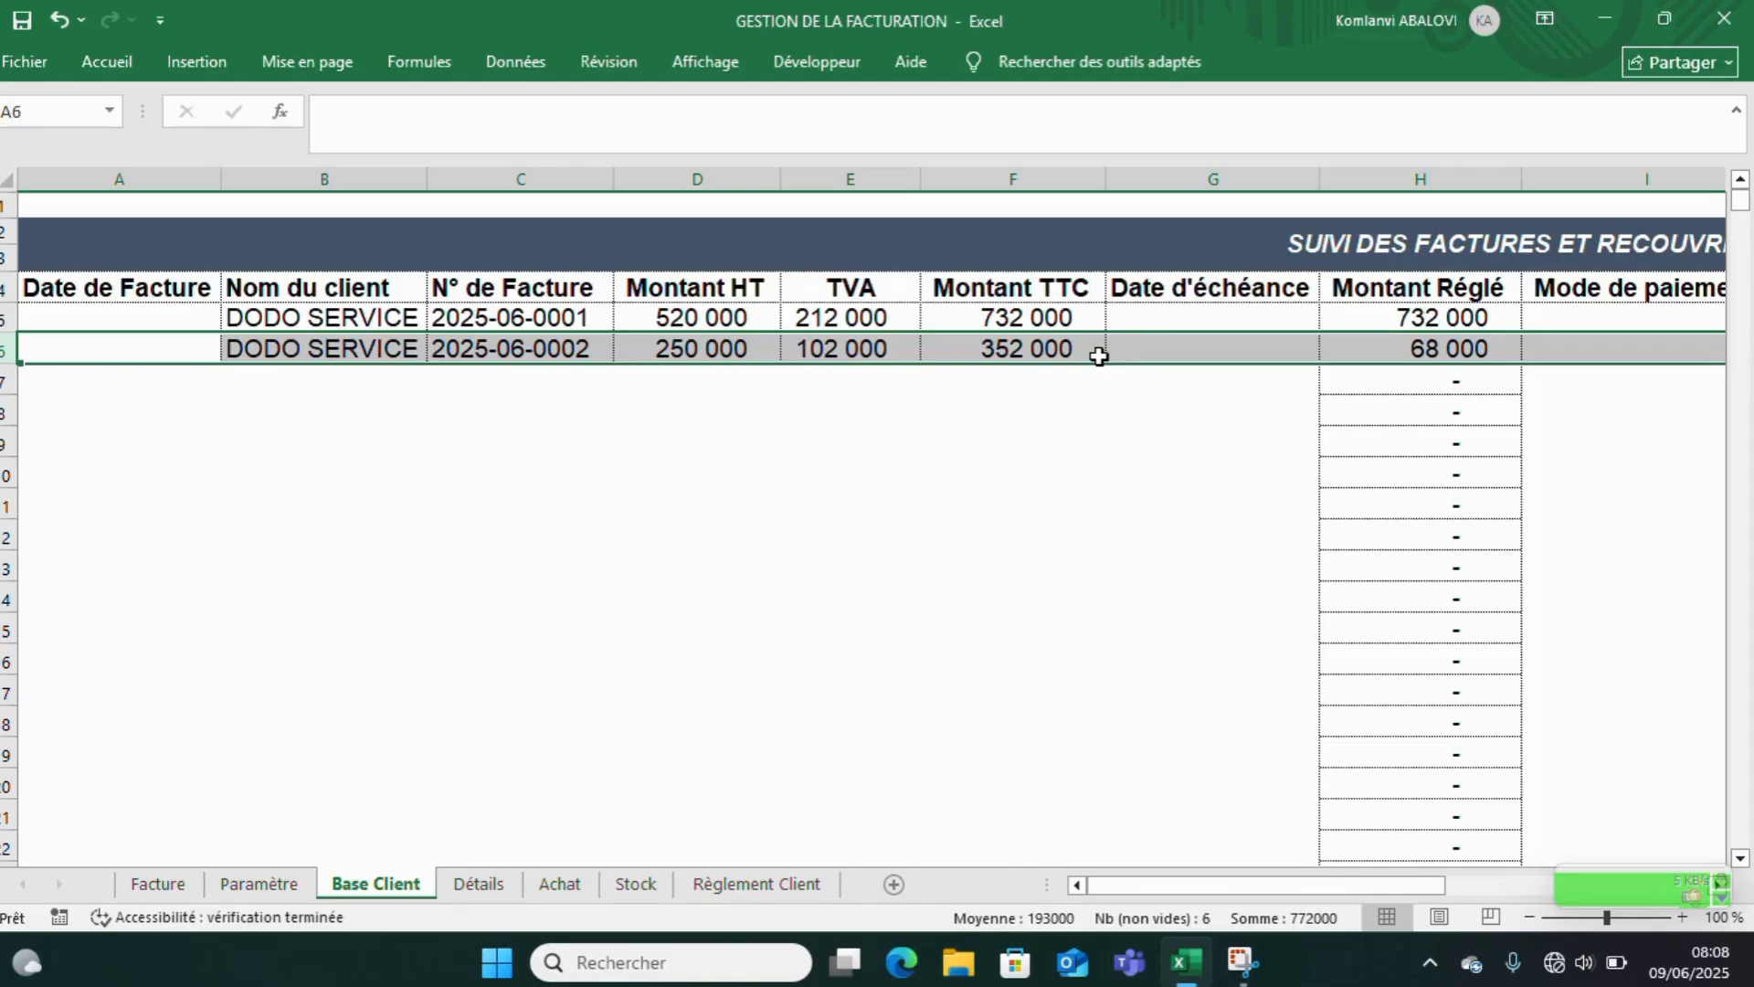
left_click(1416, 388)
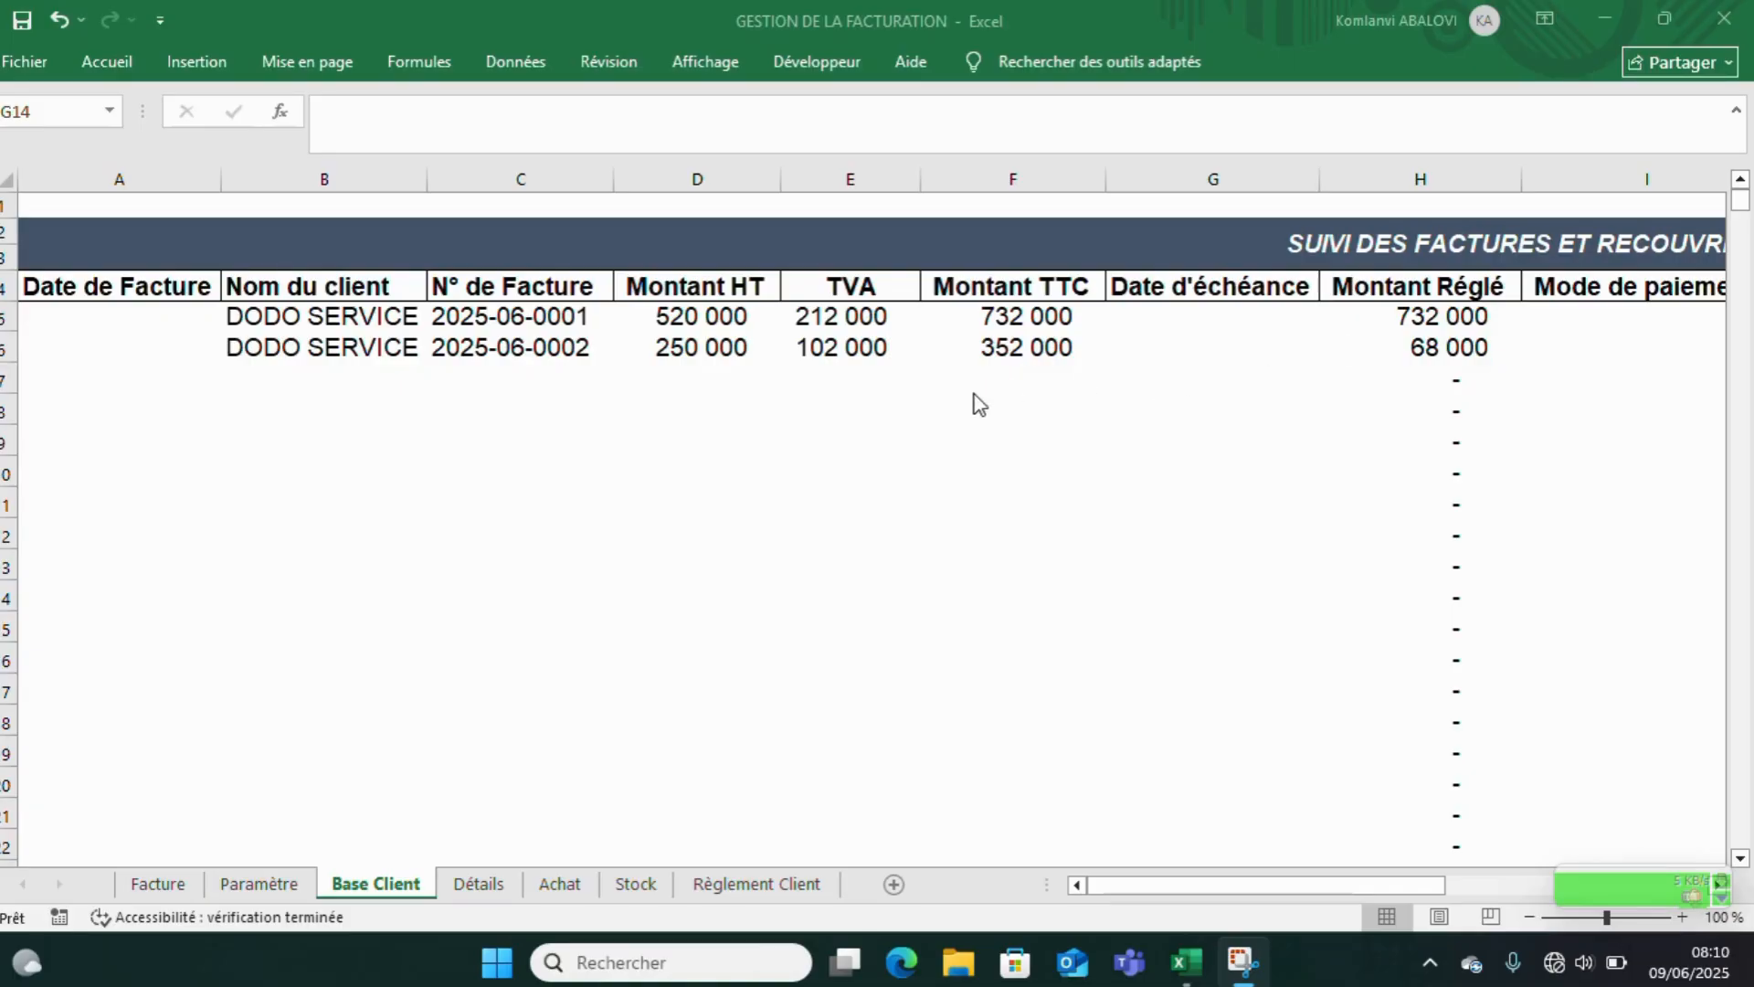
- Add a second payment row in the Règlement Client sheet by entering the date 09/06/2025 in B7
left_click(752, 880)
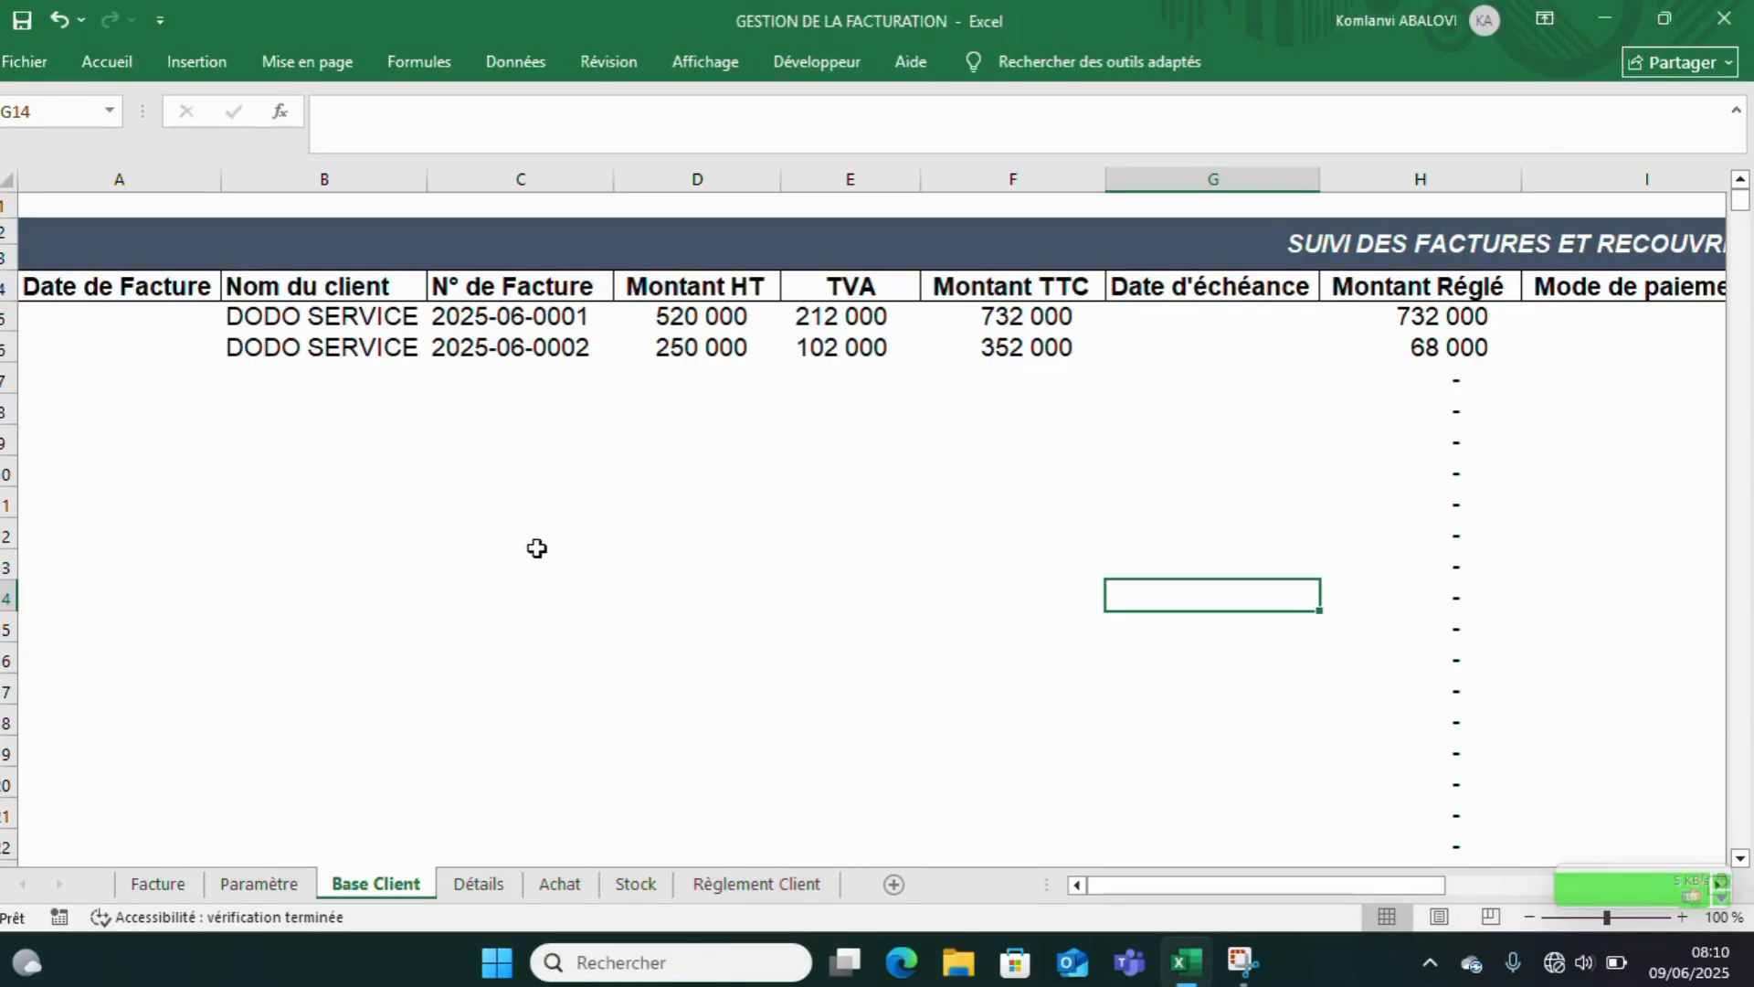
left_click(756, 883)
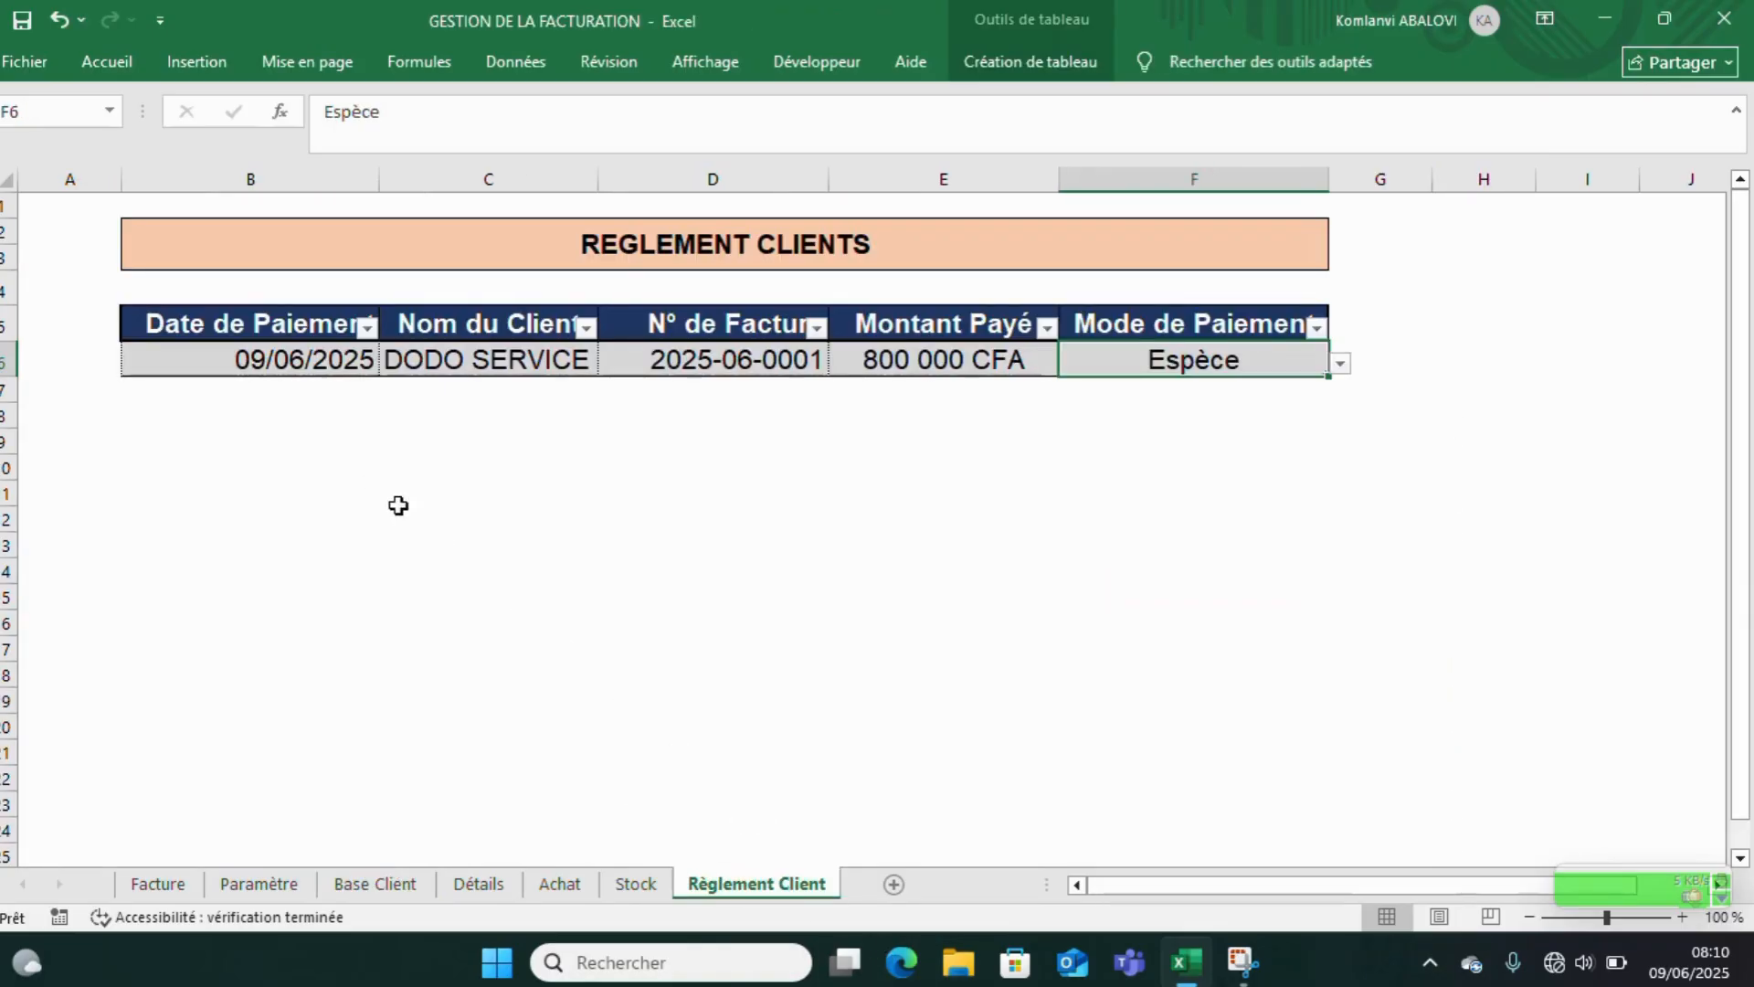
left_click(252, 391)
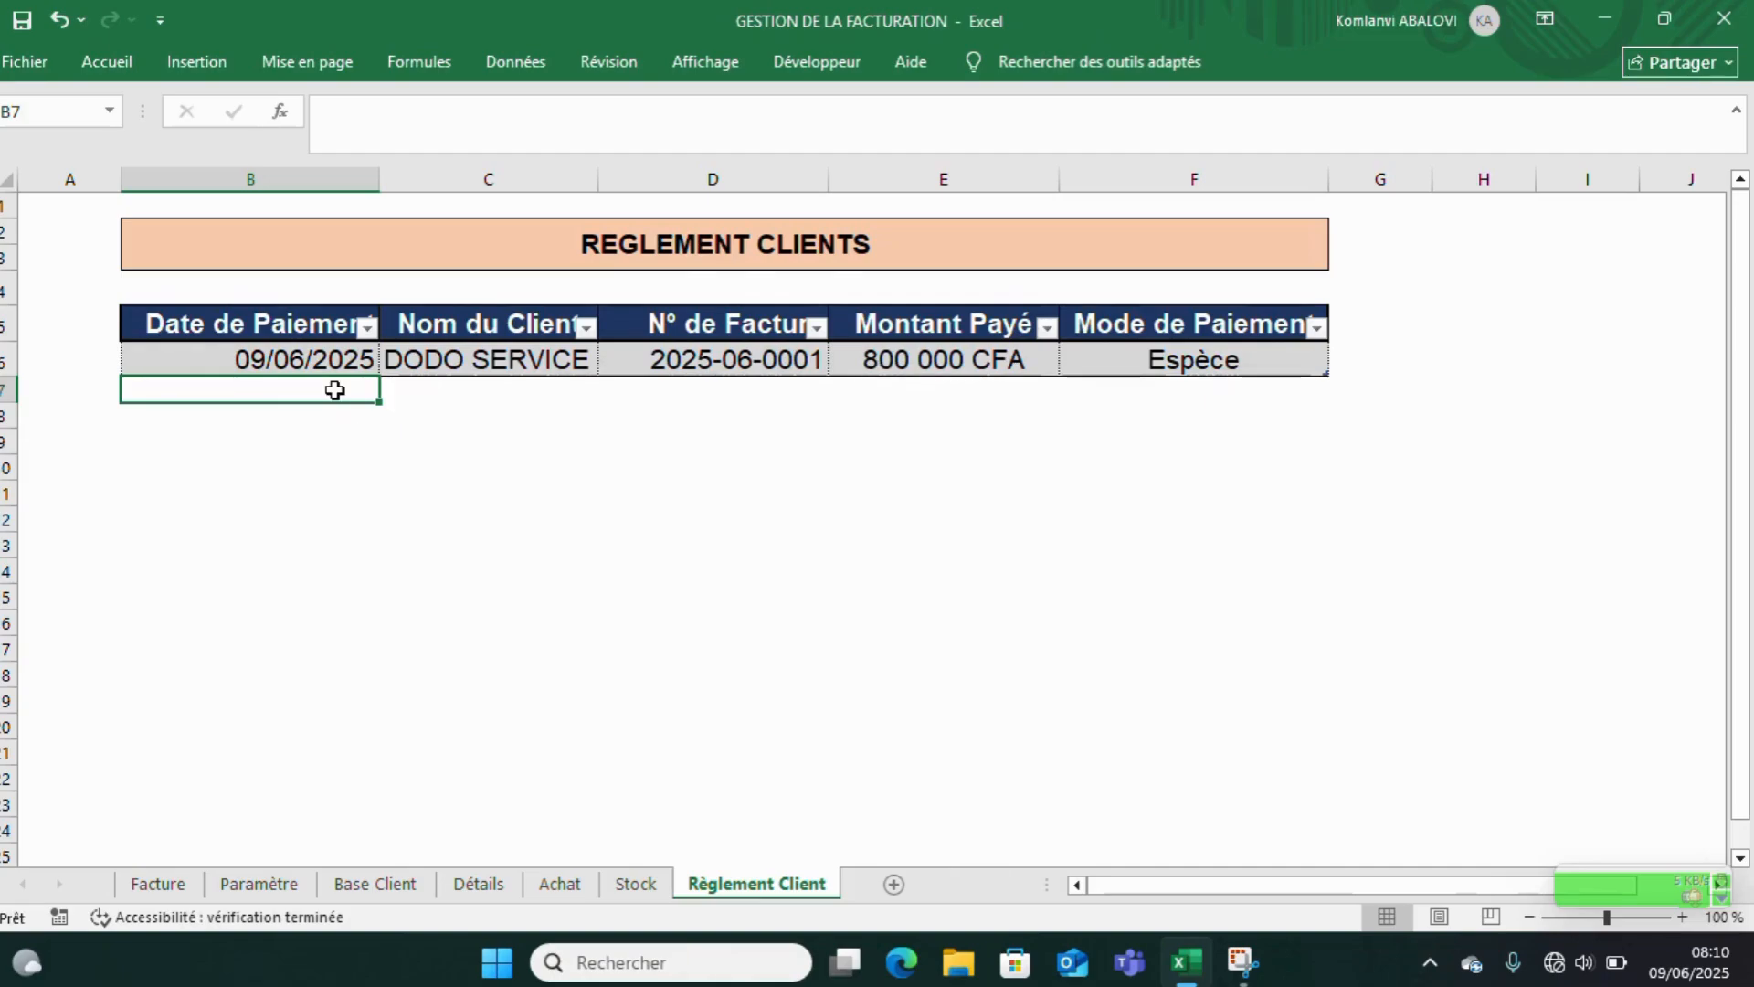
type("09")
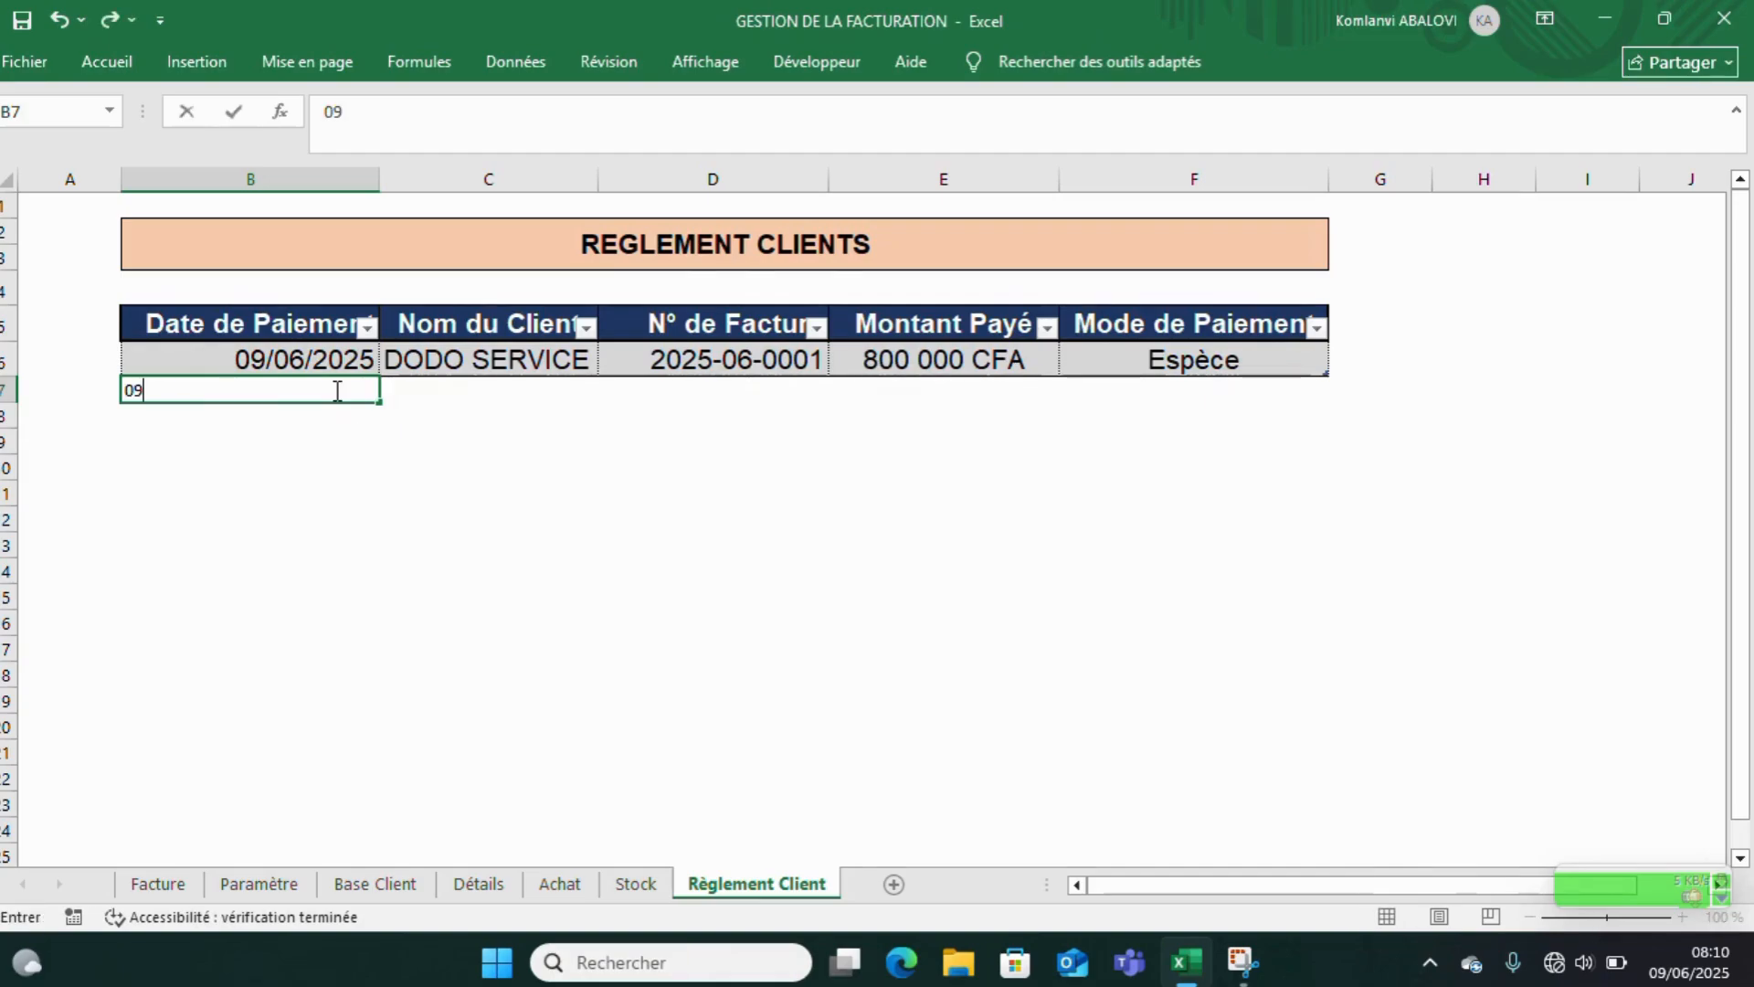
type("/06/2025")
key("Return")
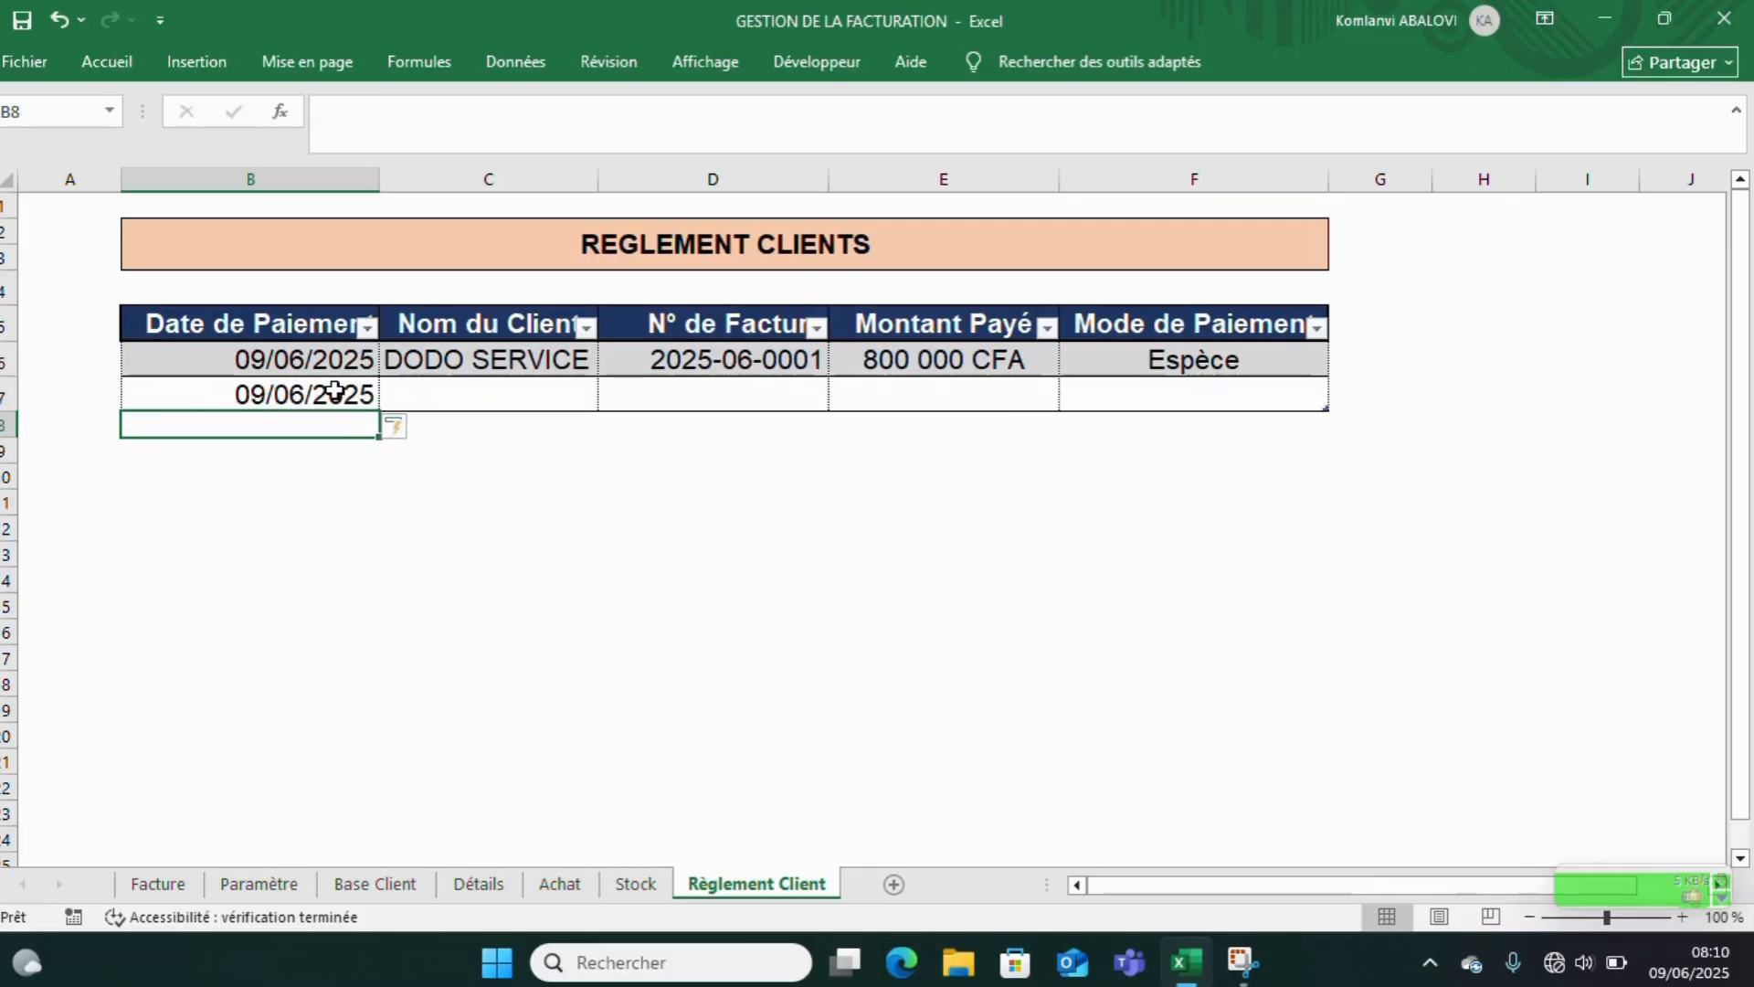
- Try to copy the client DODO SERVICE from C6 into C7 of the payments table, and undo it
left_click(548, 360)
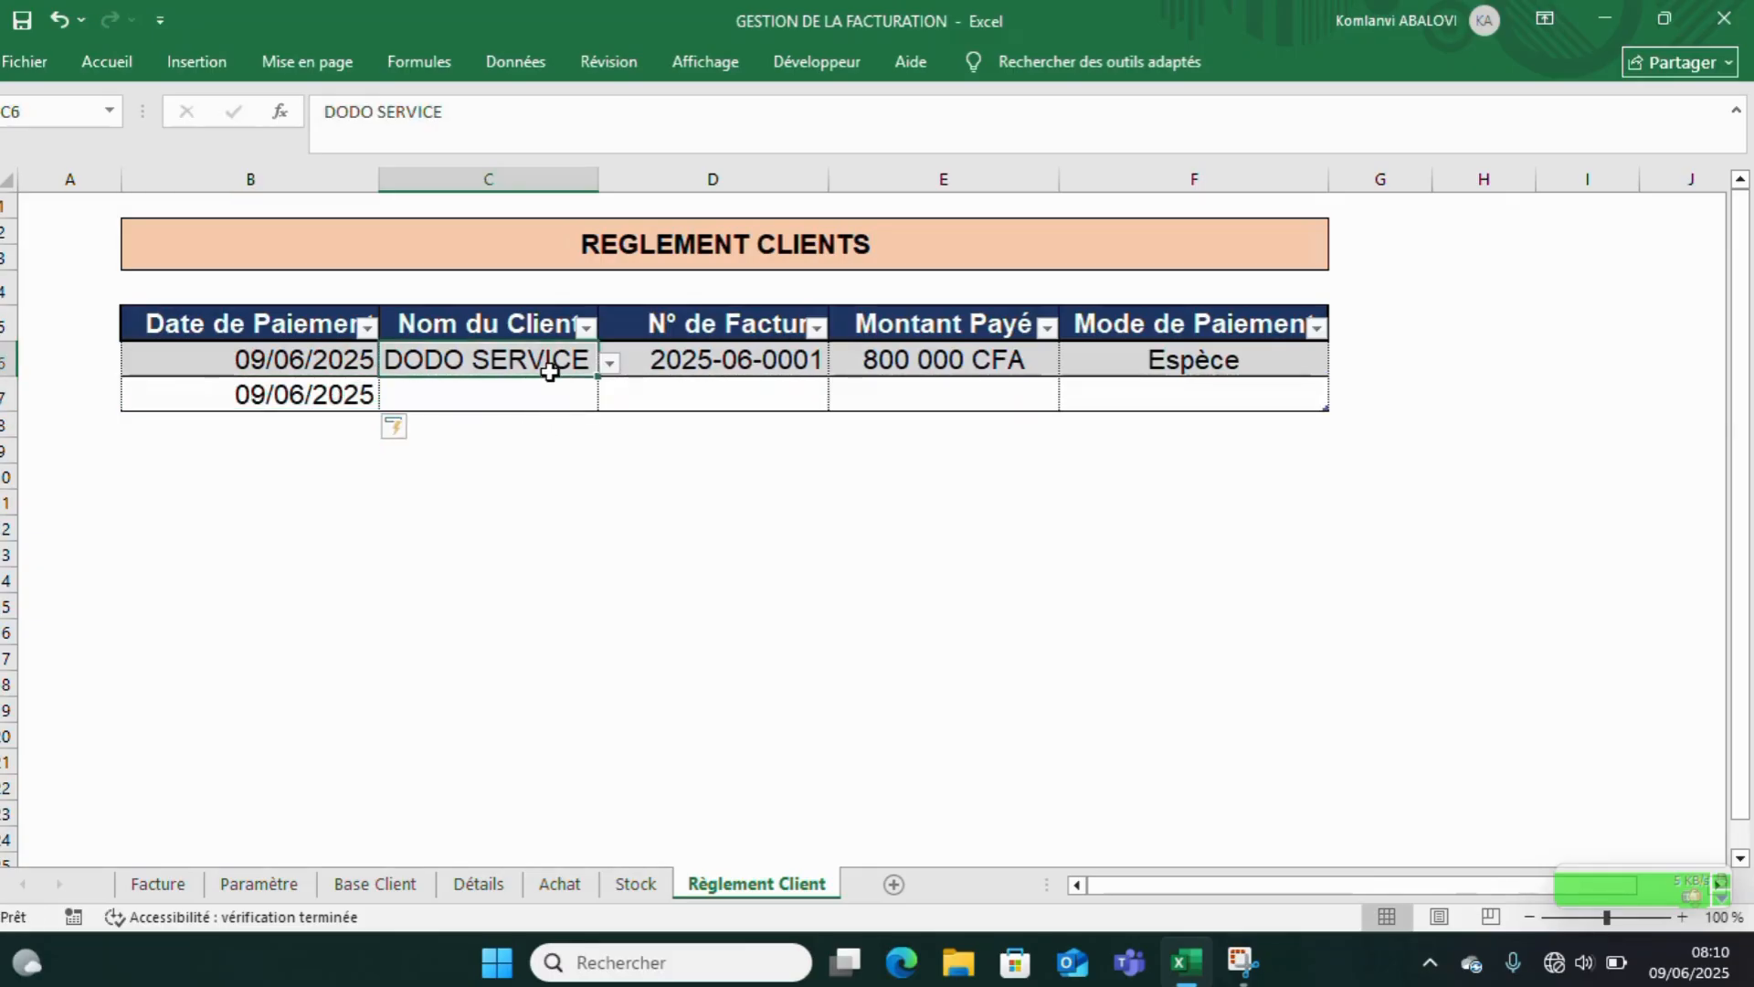
right_click(548, 360)
left_click(607, 327)
left_click(529, 395)
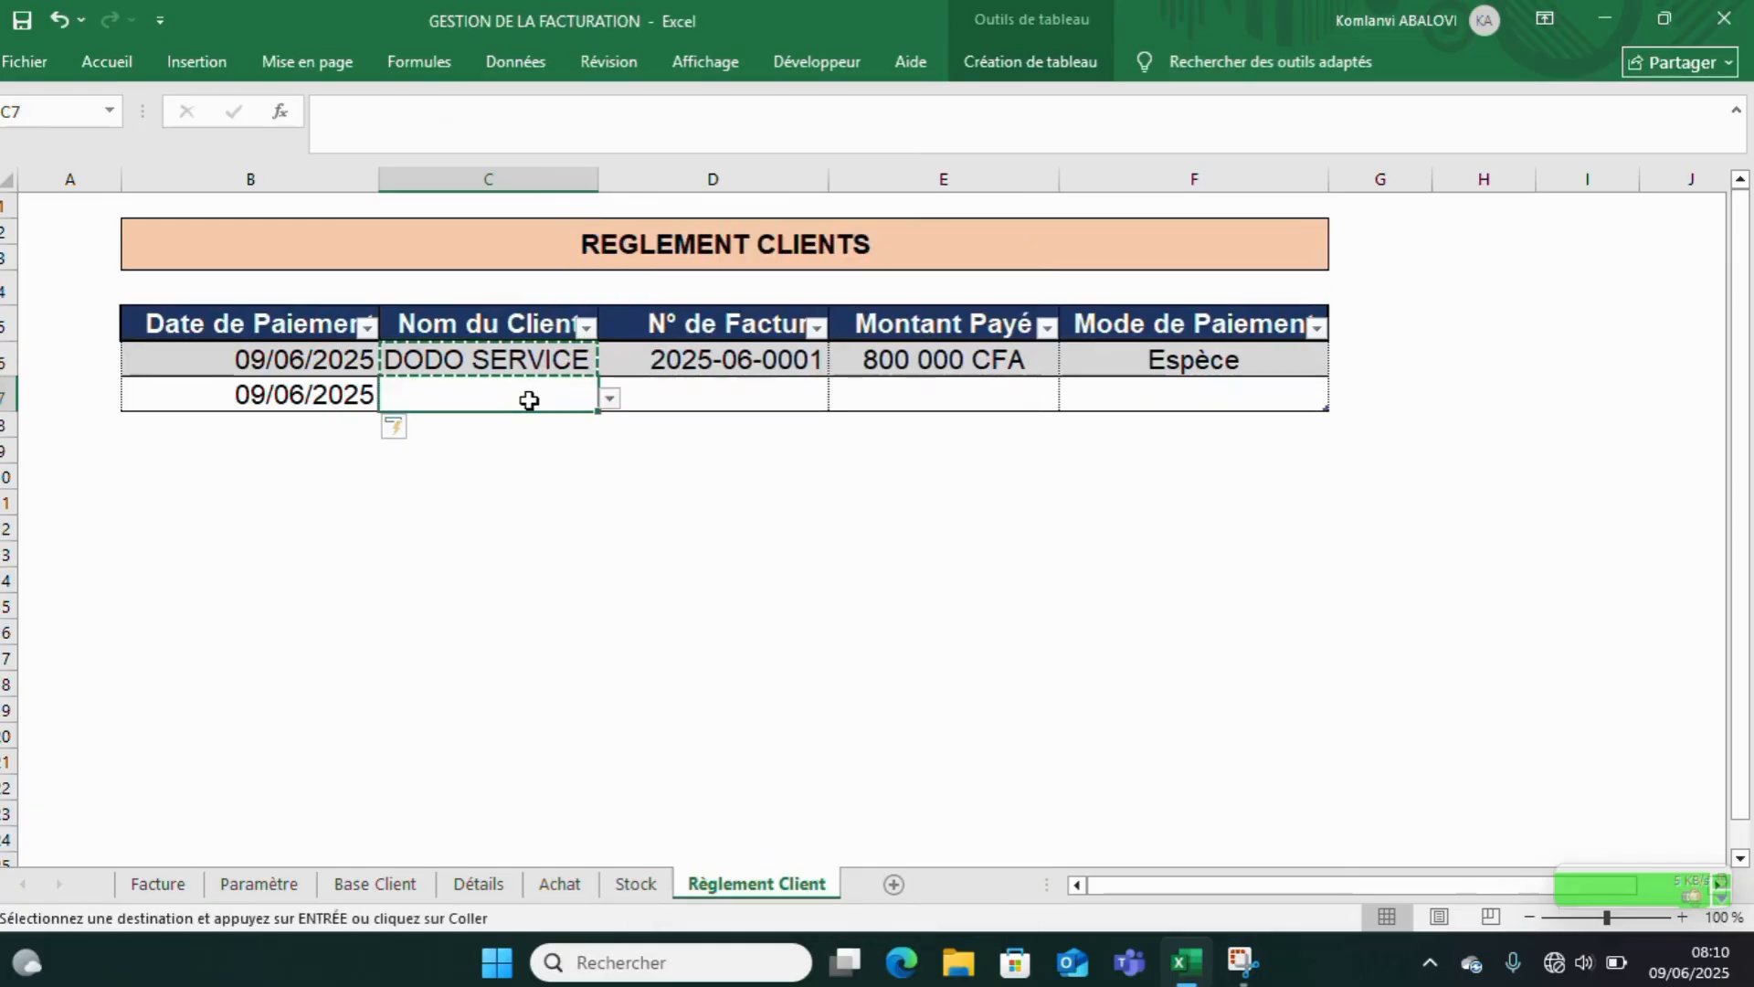
right_click(533, 399)
left_click(614, 398)
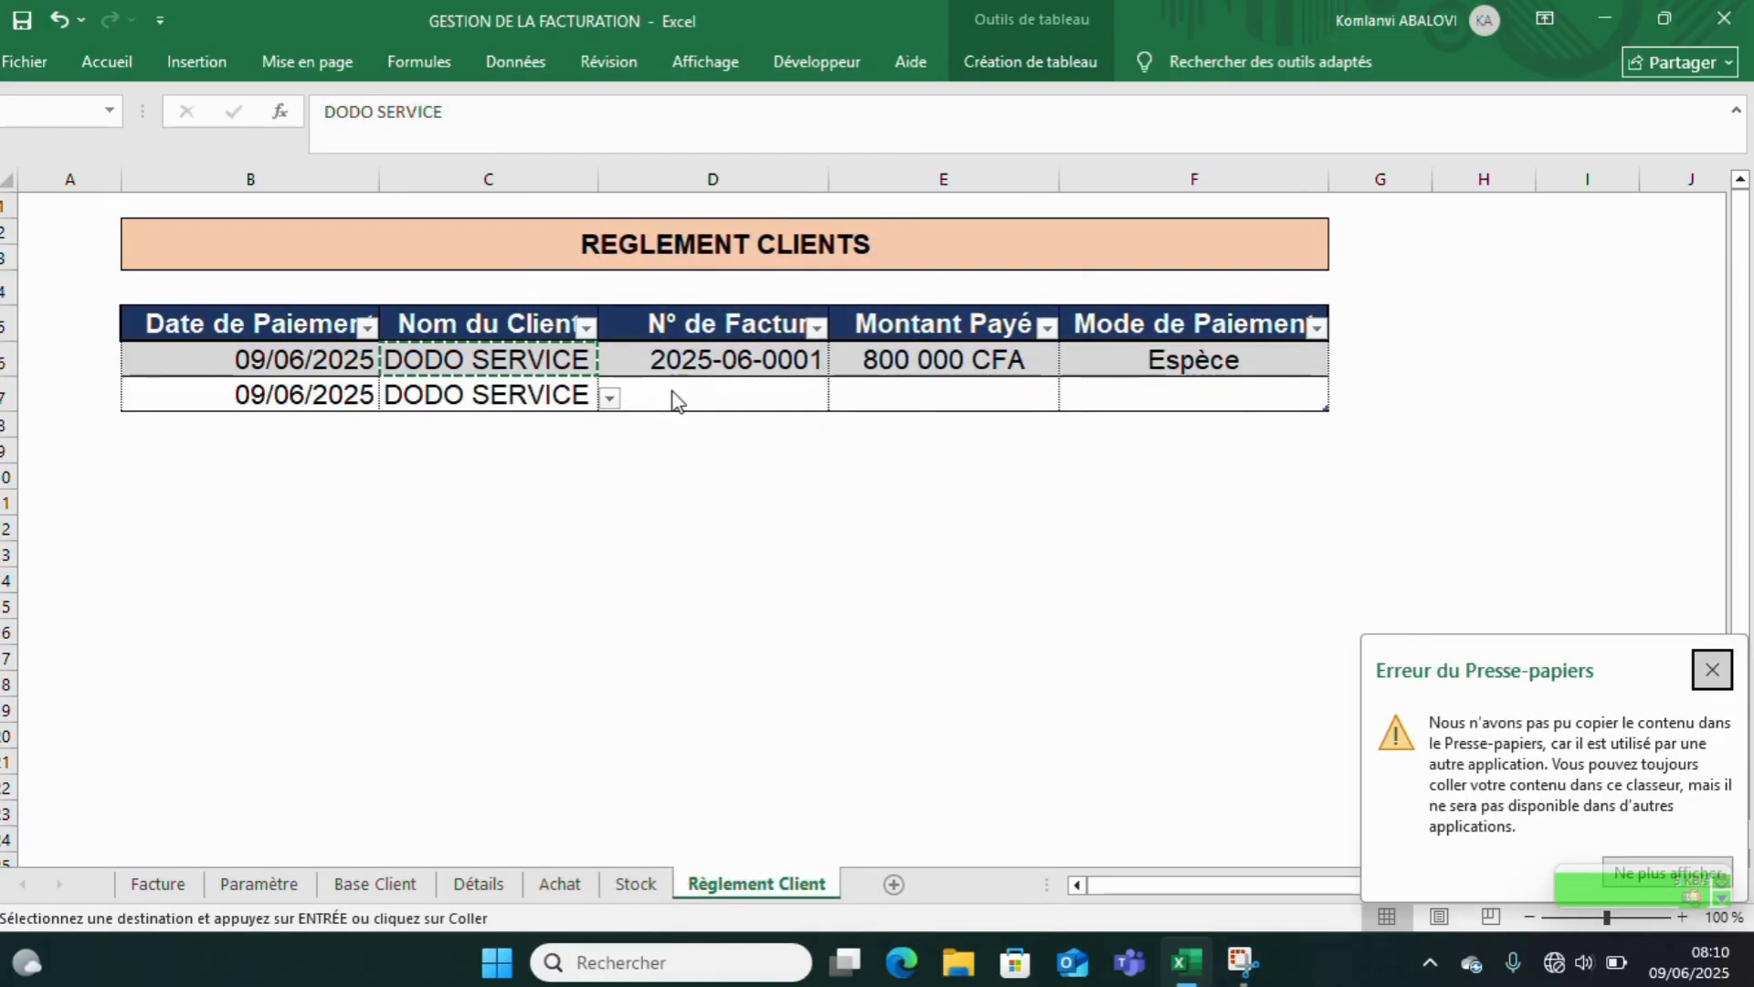
left_click(678, 398)
key("ctrl+z")
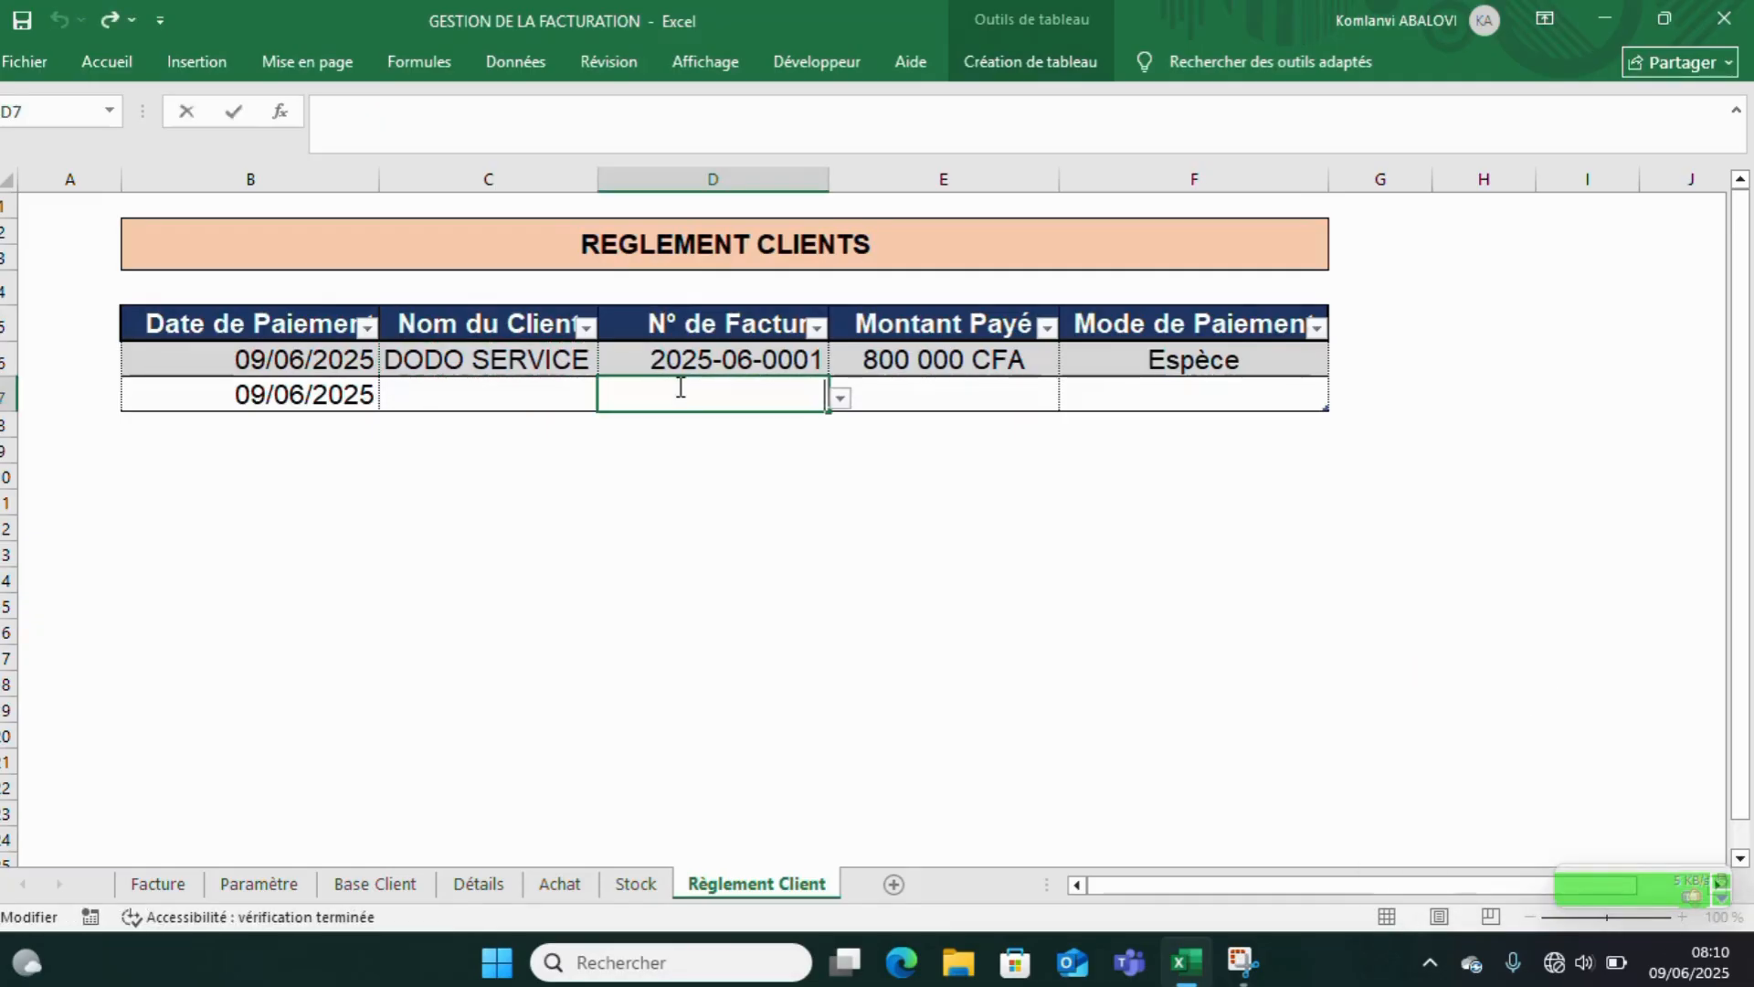
left_click(548, 384)
left_click(543, 362)
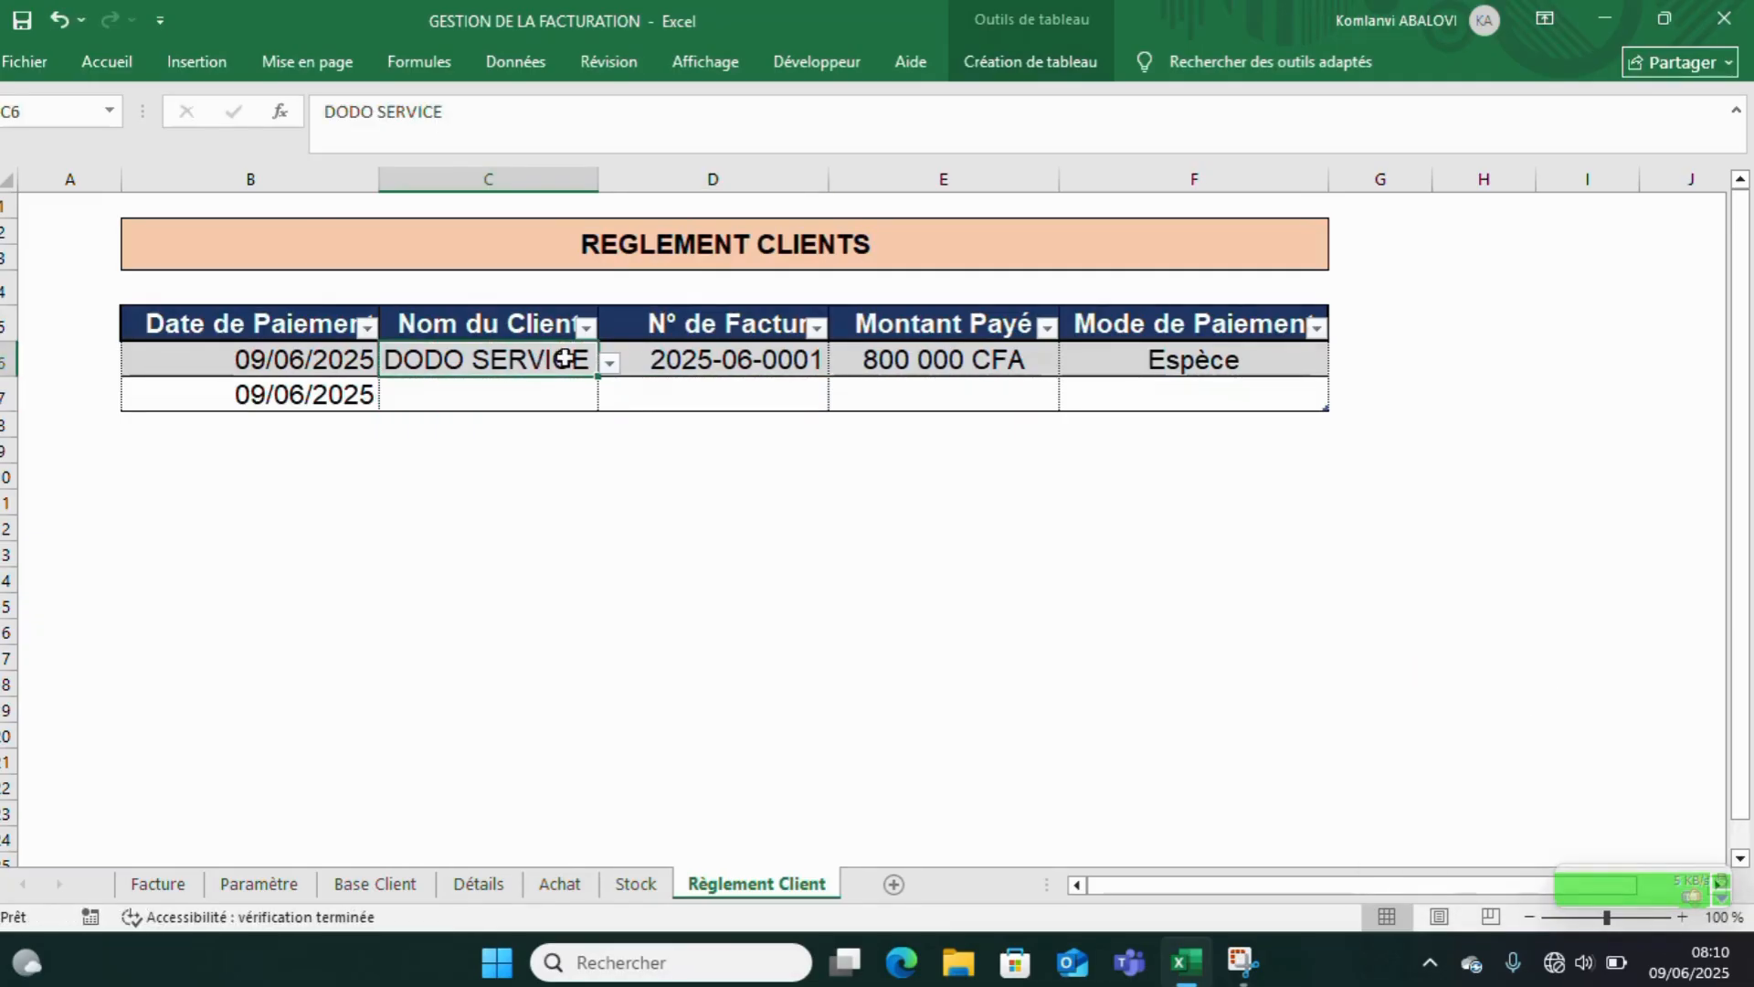
left_click_drag(596, 378, 596, 404)
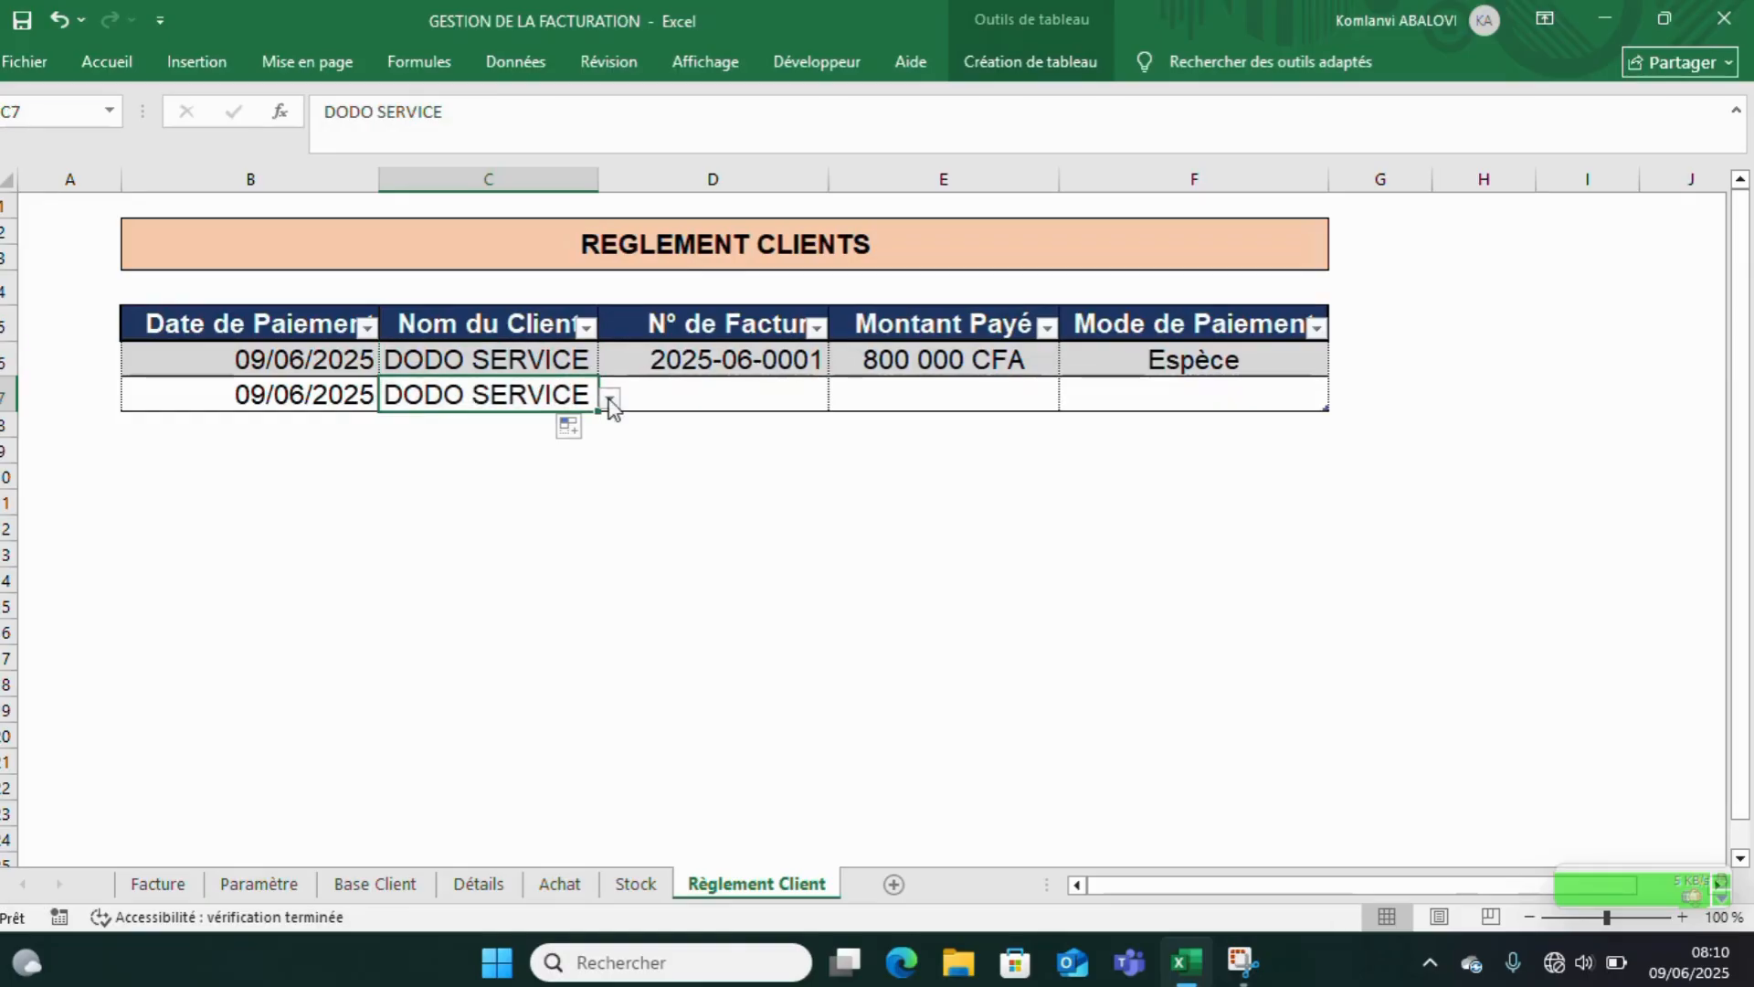
left_click(643, 401)
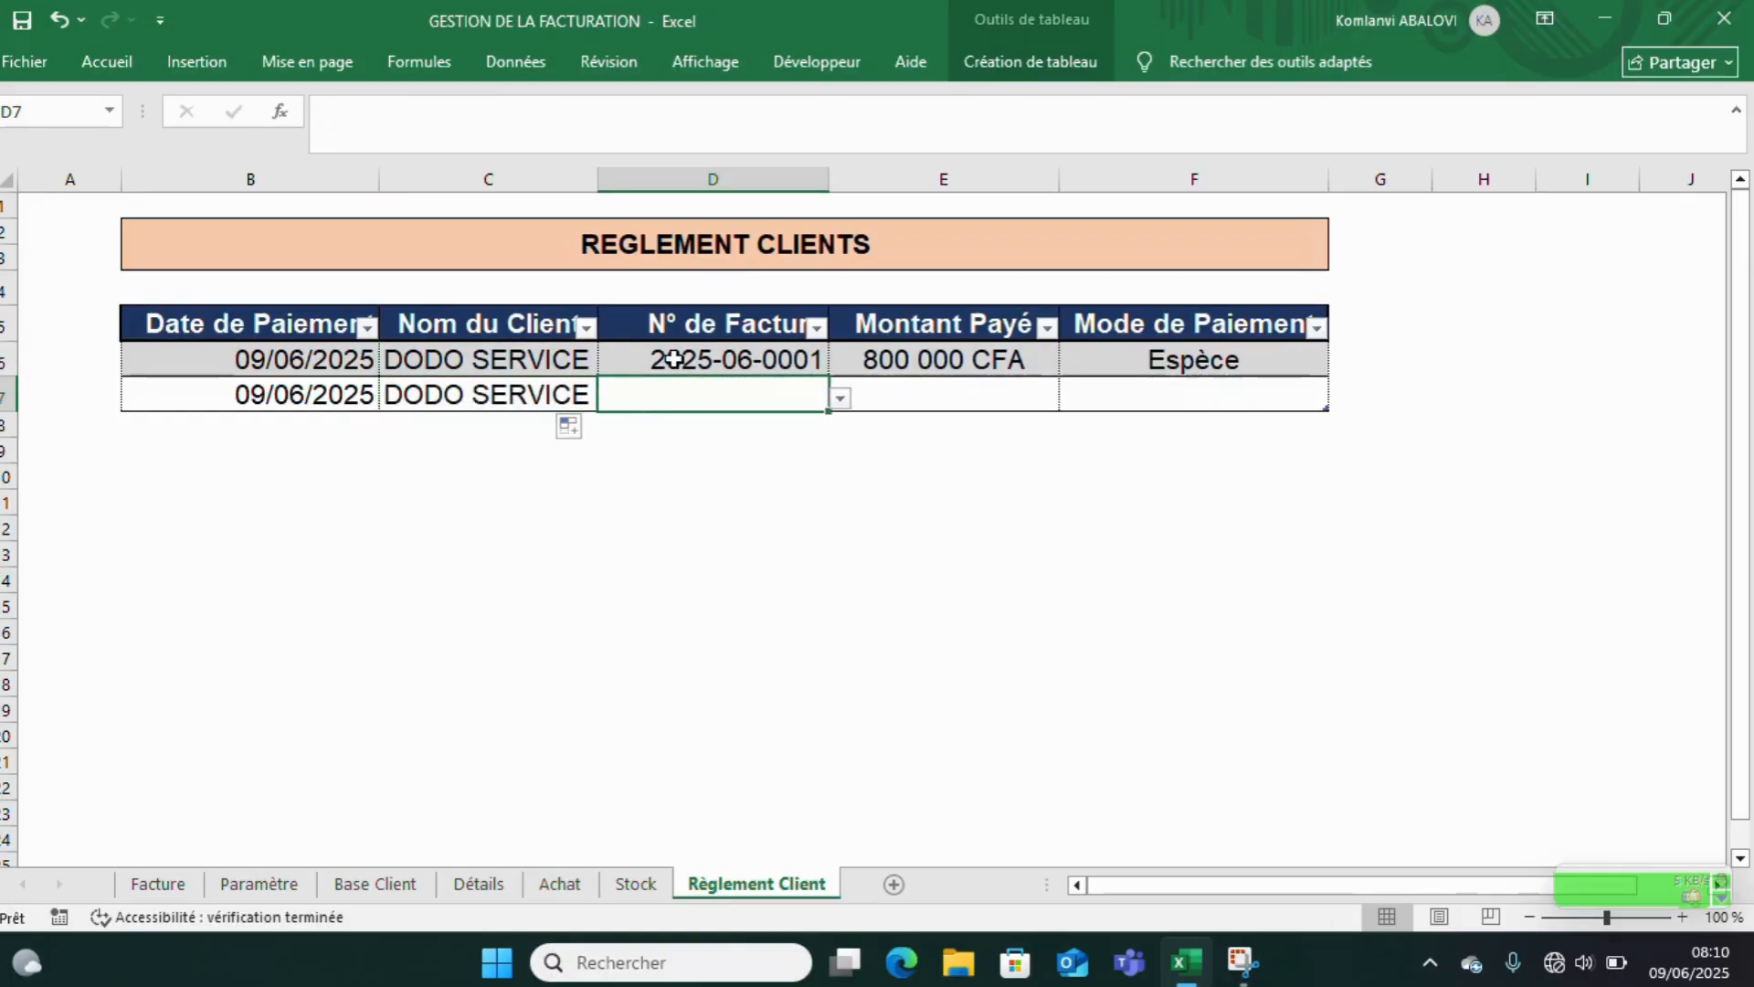
type("2025")
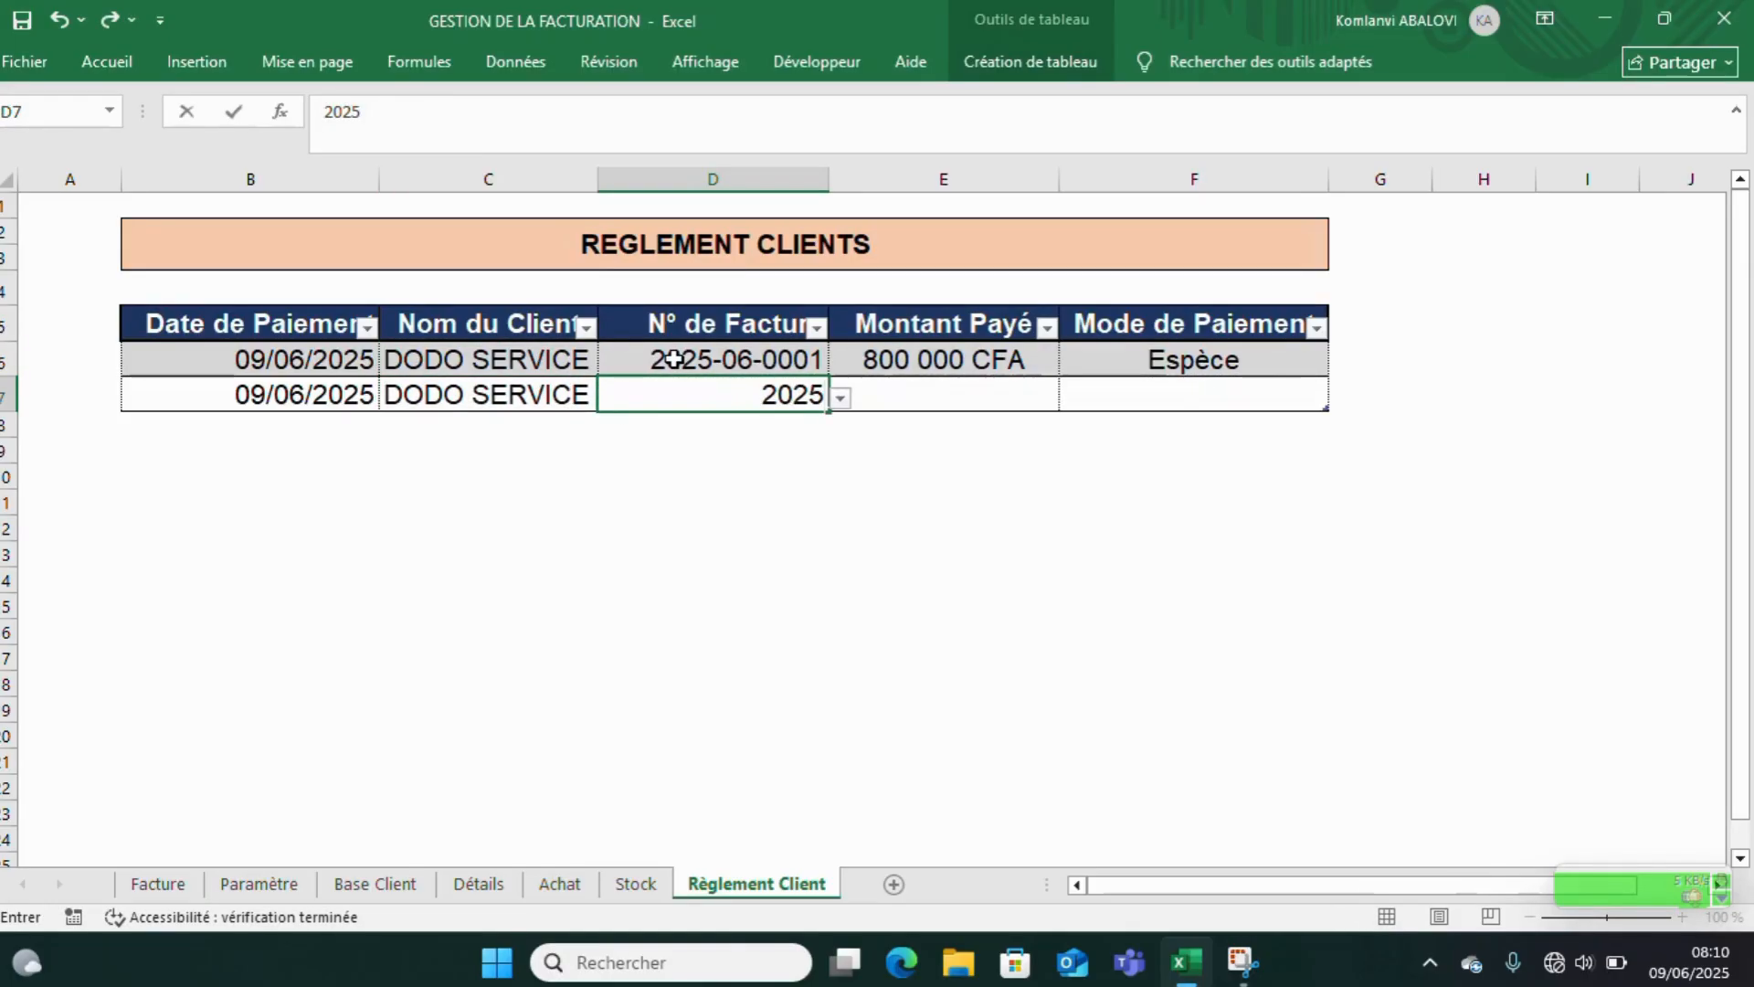
type("-06-0002")
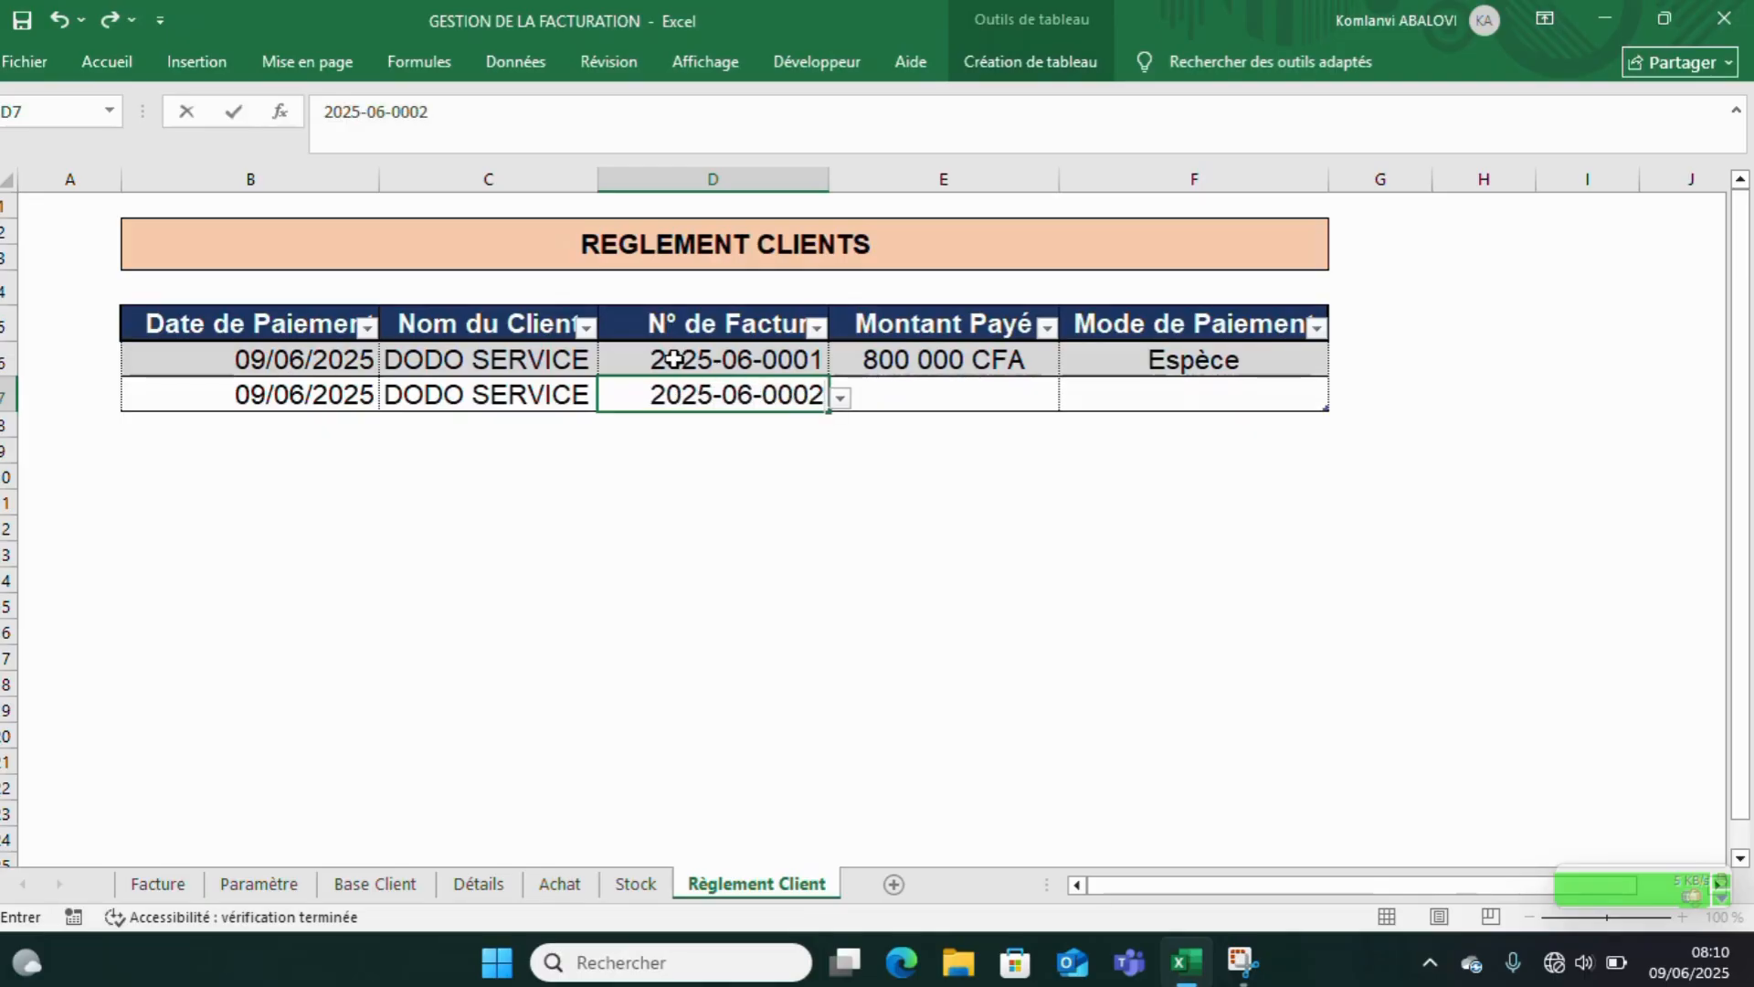
- Complete the second payment row with an amount of 284000 in E7 and Espèce as the payment mode
left_click(909, 384)
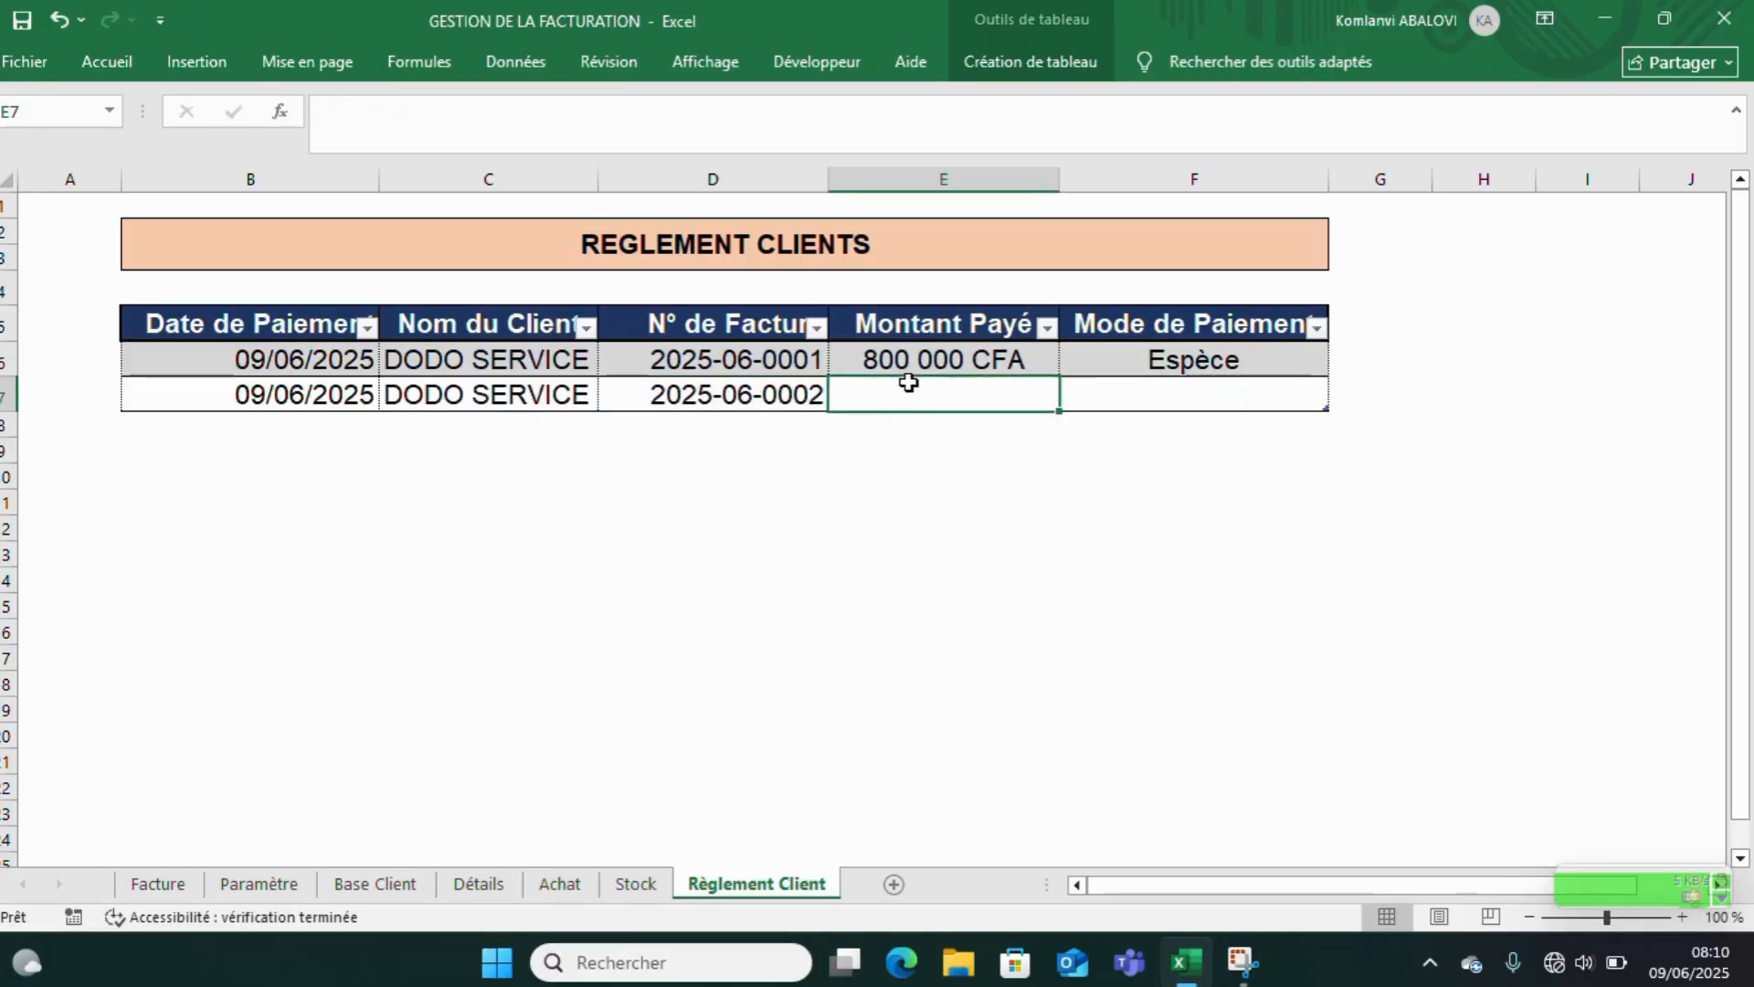
type("284000")
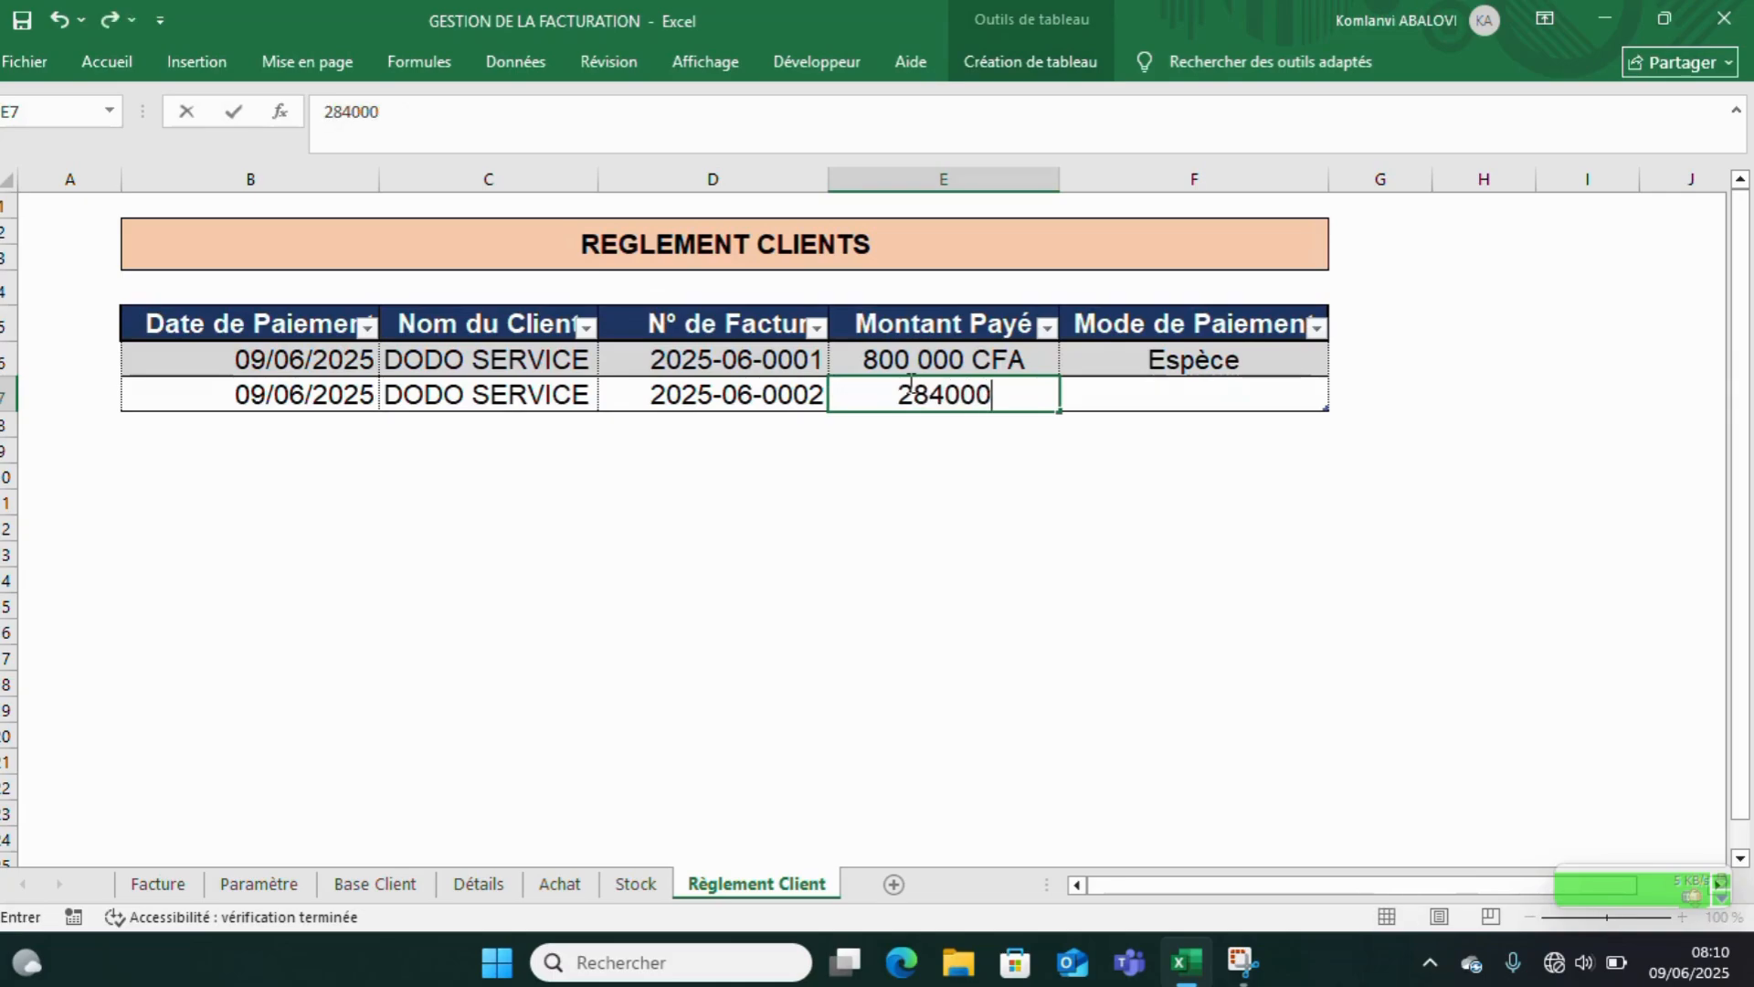
key("Return")
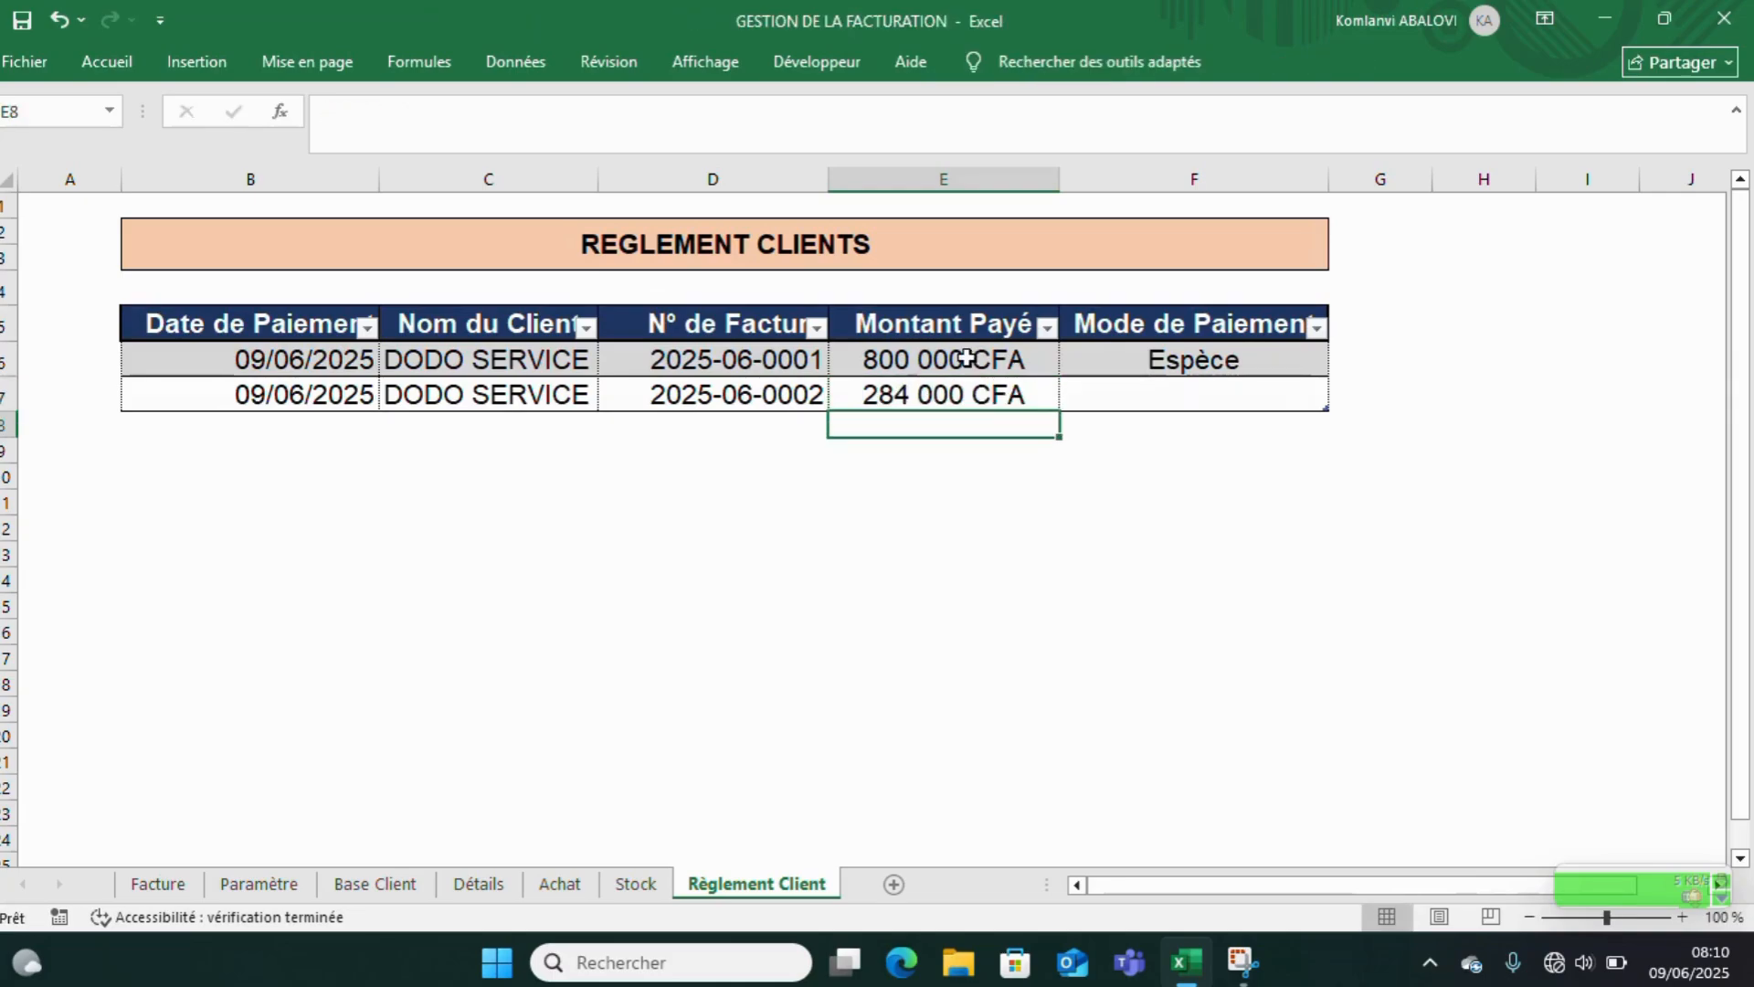
left_click(1323, 395)
left_click(1337, 398)
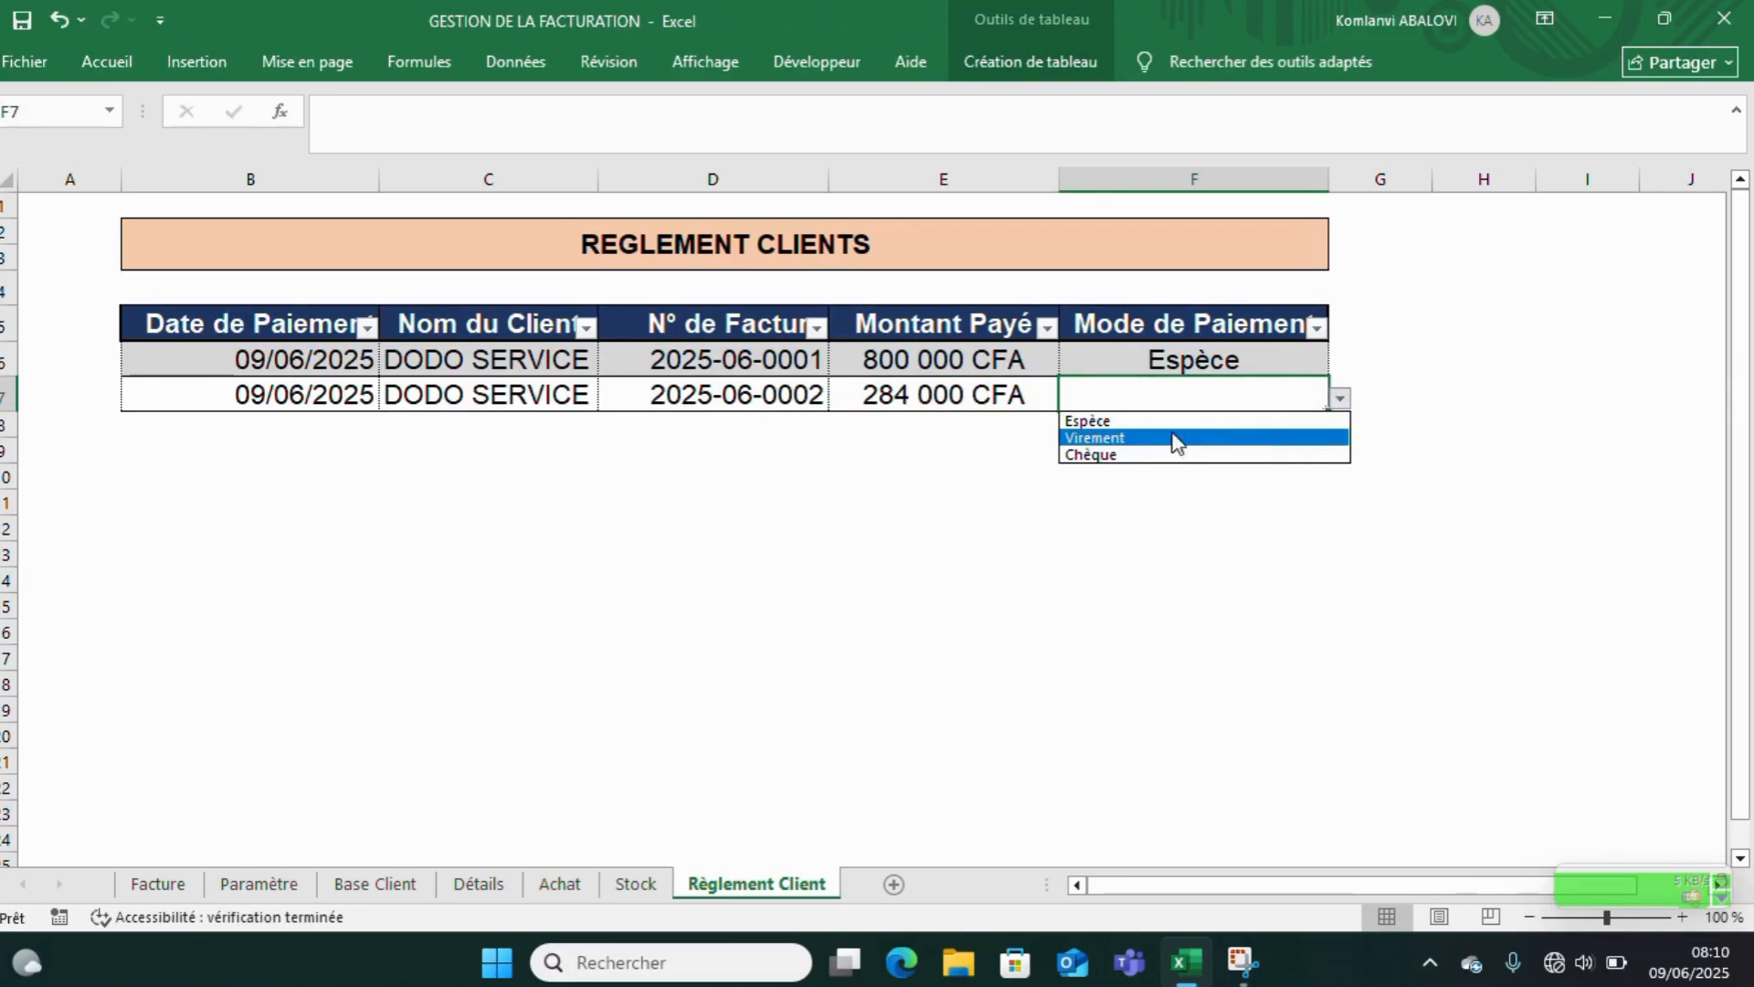
left_click(1107, 422)
left_click(1061, 553)
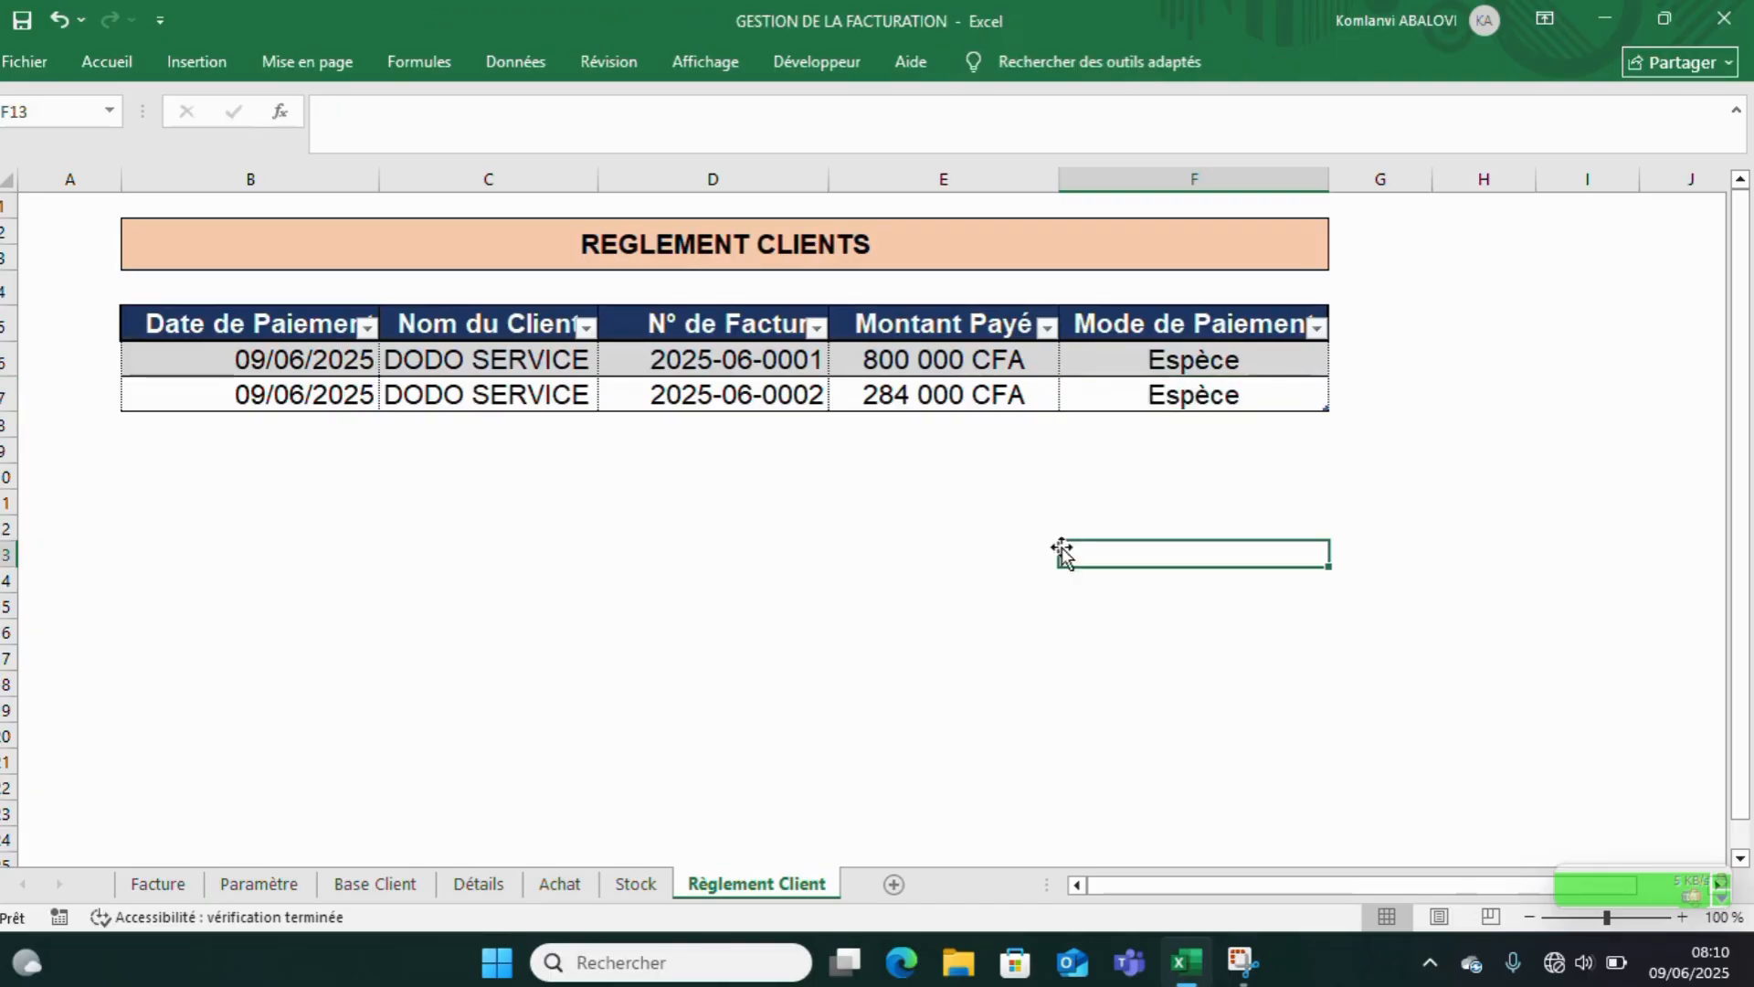
- Check the Base Client sheet's Montant Réglé formula in H6, the Mode de paiement column and the Reste à payer formula in J5
left_click(411, 888)
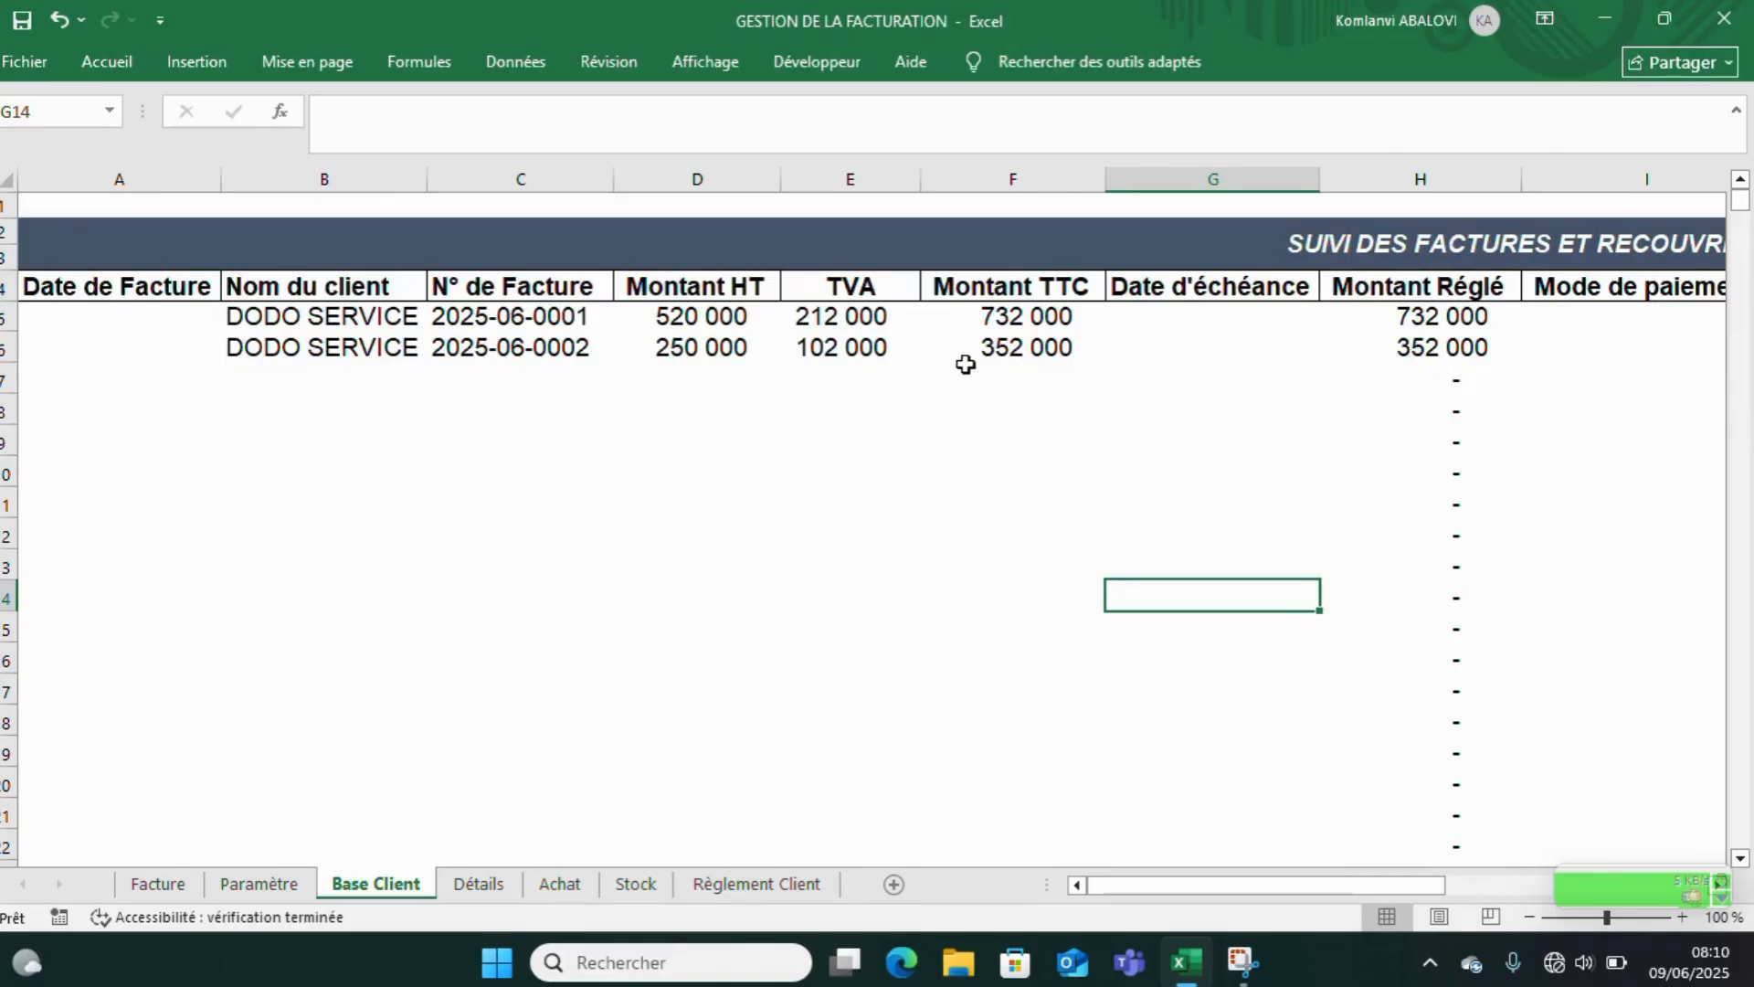
left_click(1415, 356)
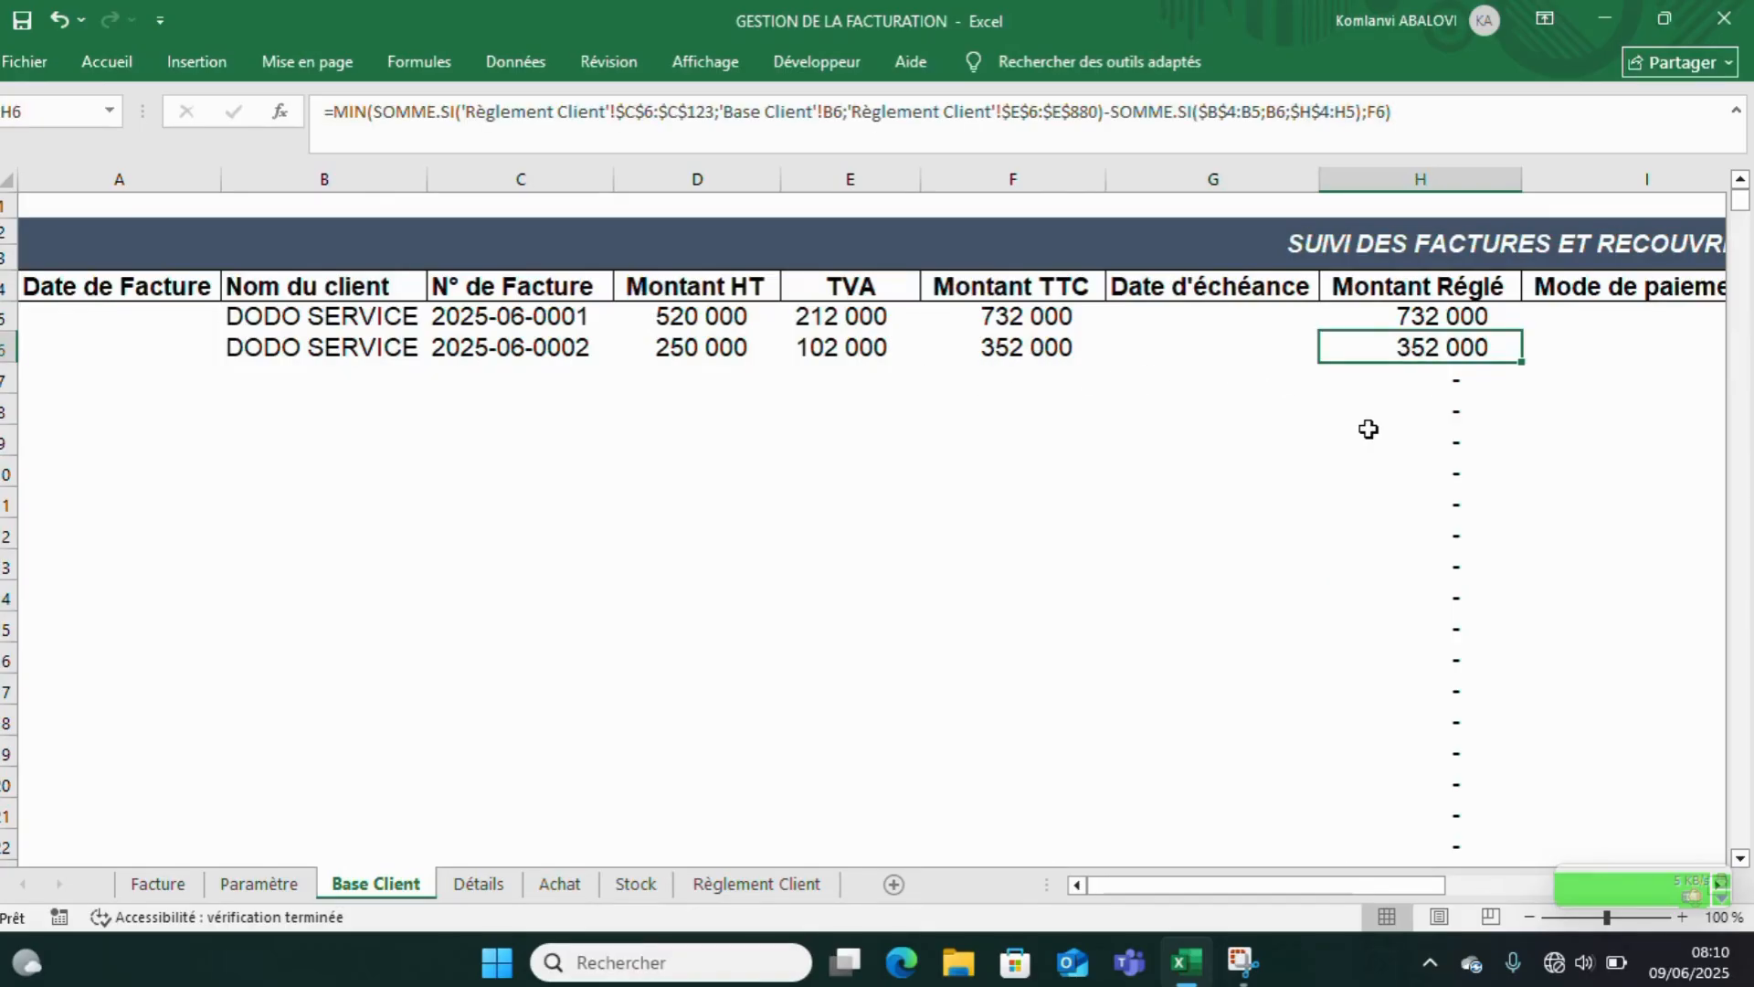
left_click(1021, 527)
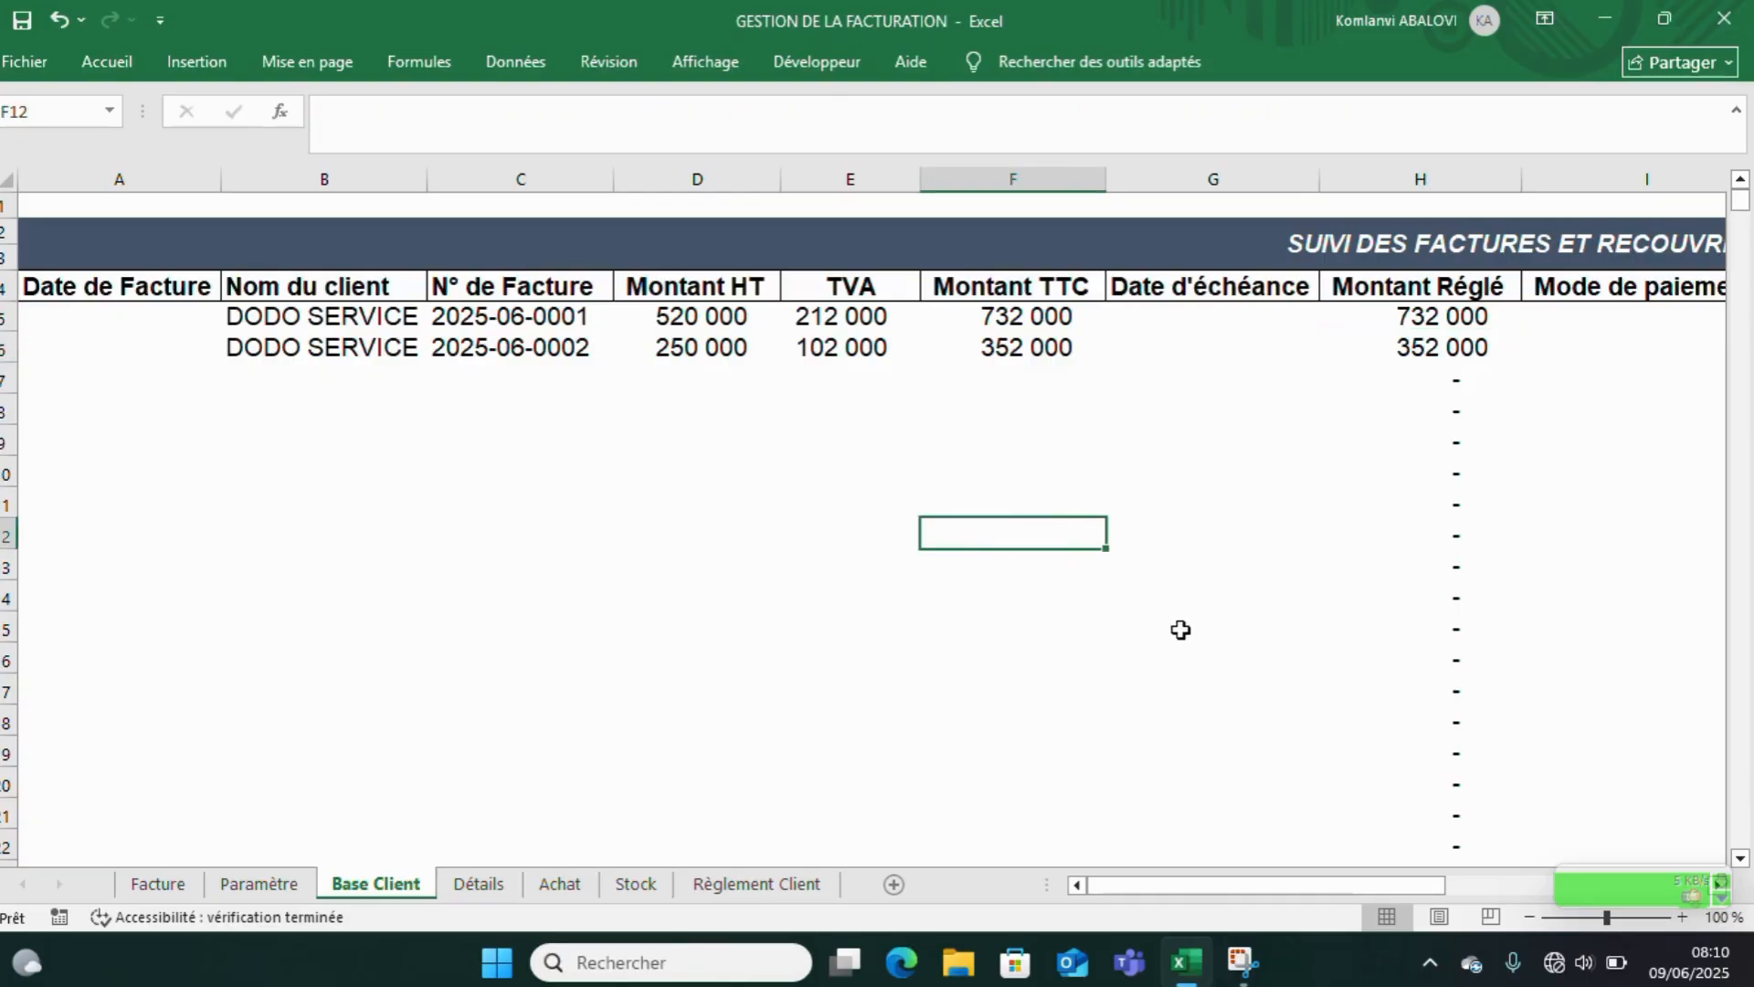
left_click_drag(1203, 885, 1270, 882)
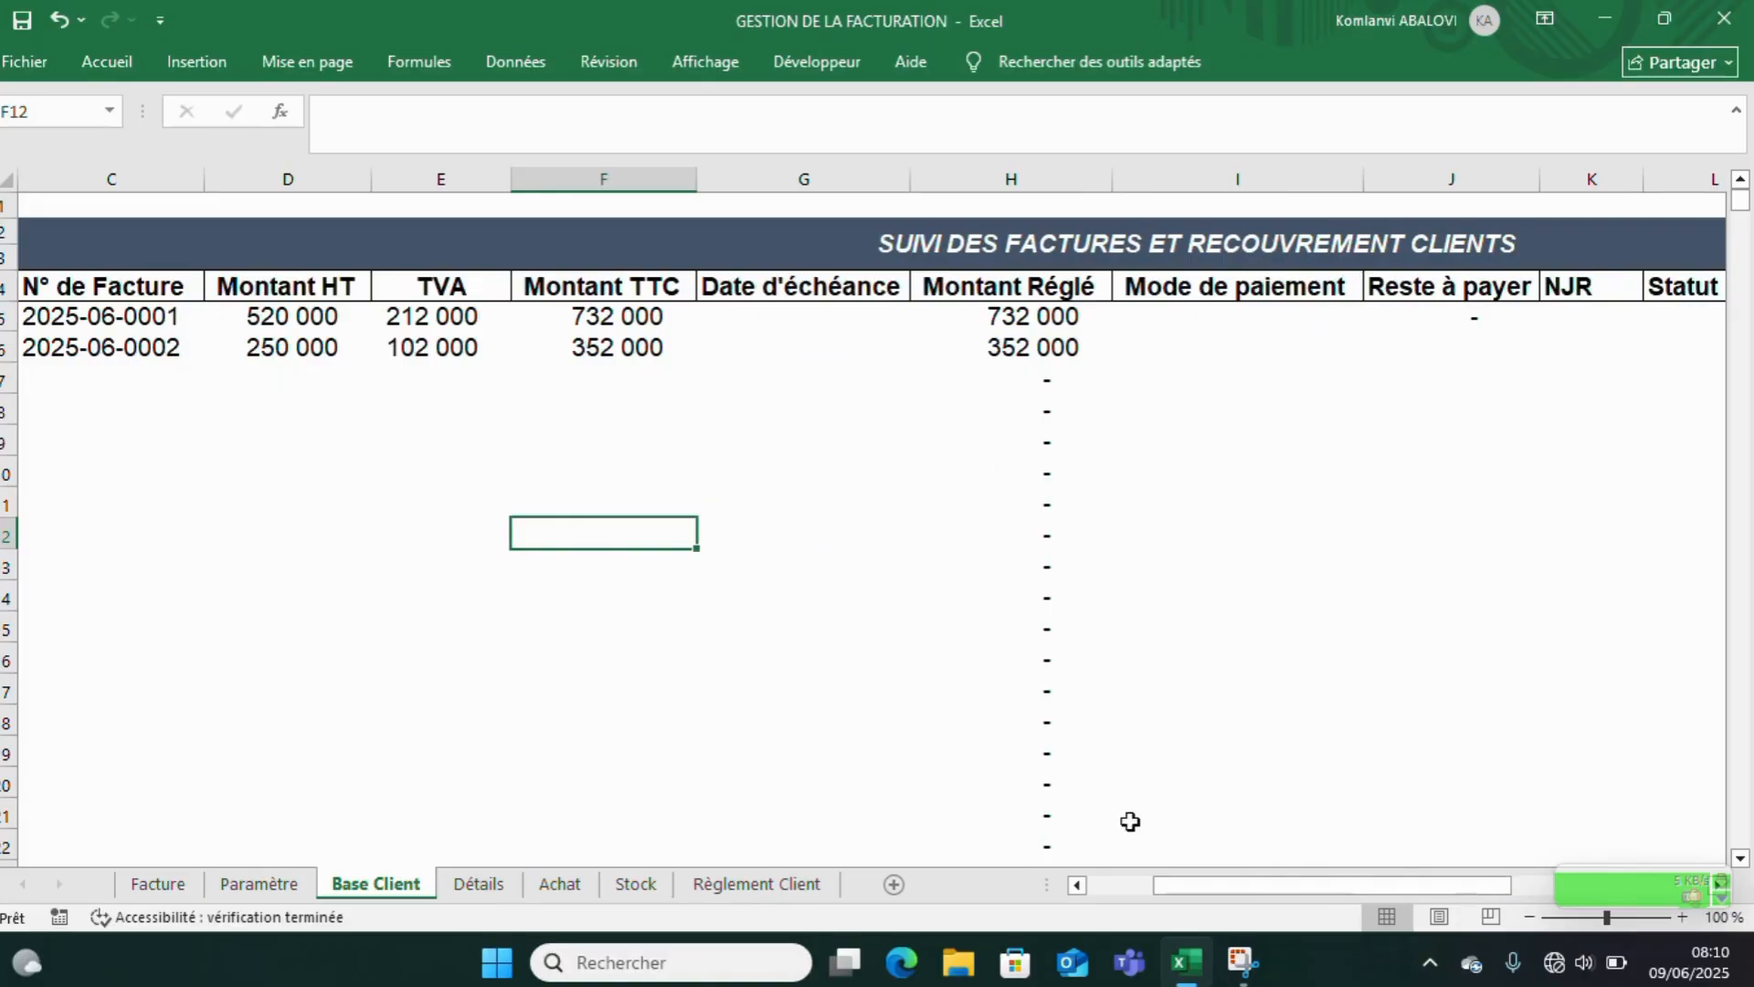
left_click(1185, 316)
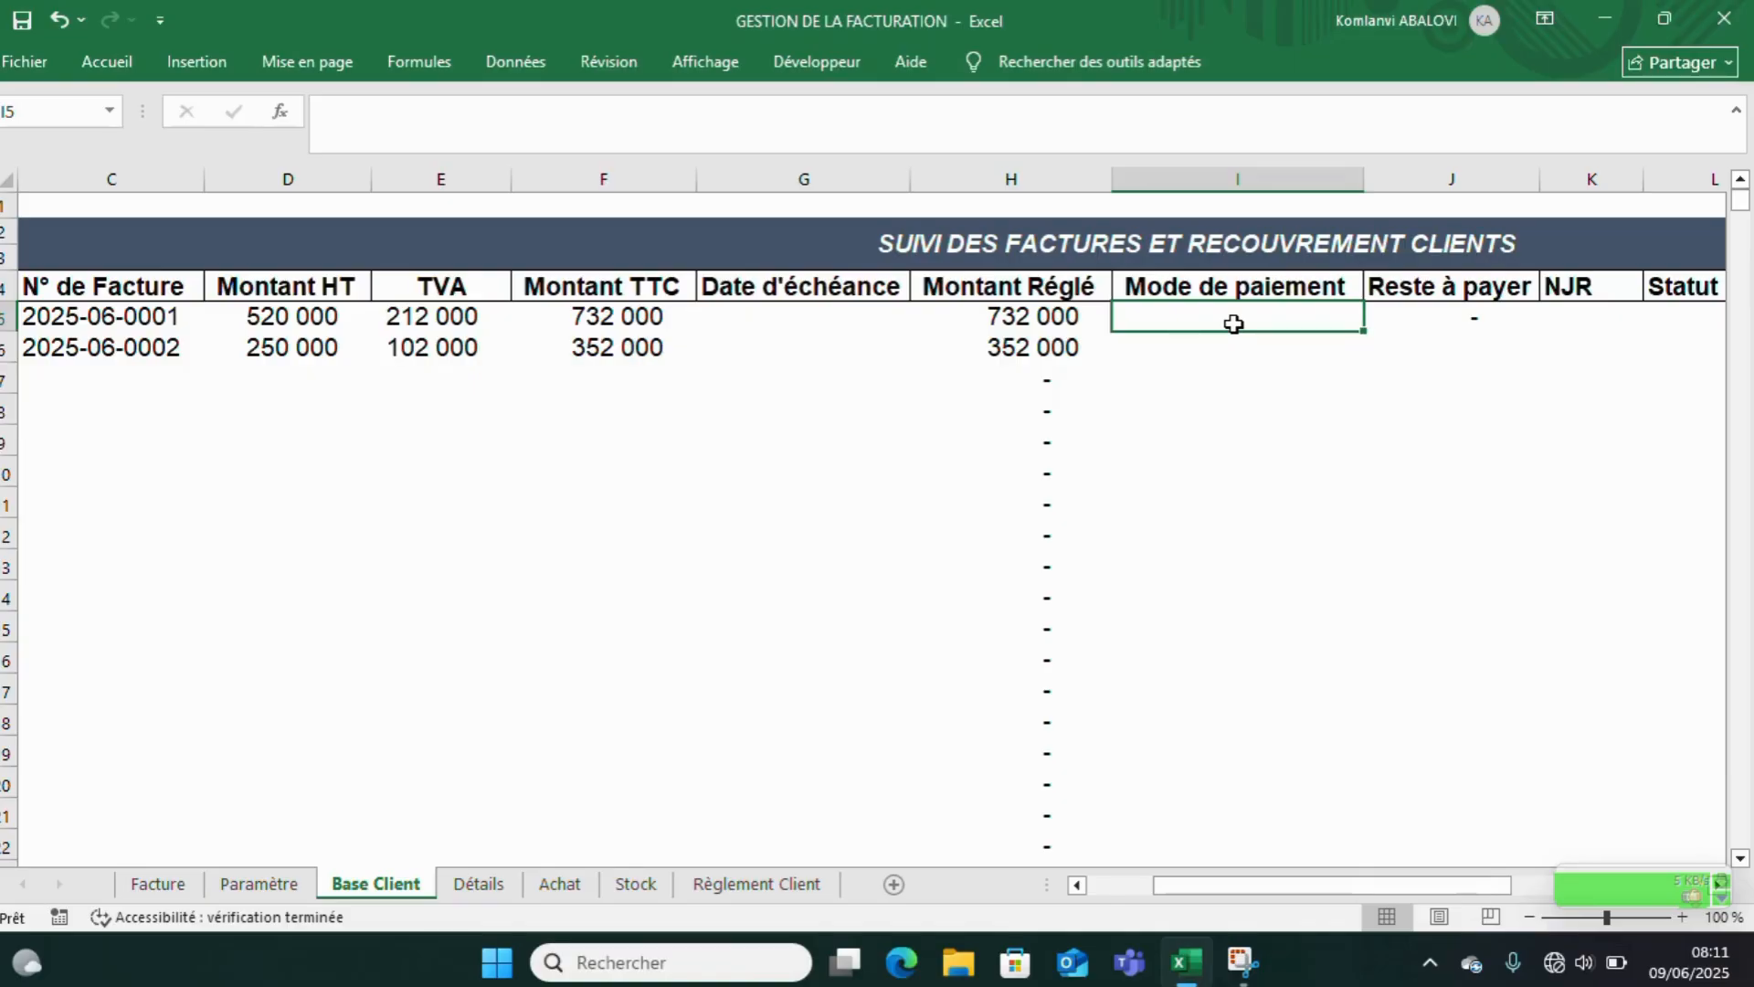
left_click(788, 884)
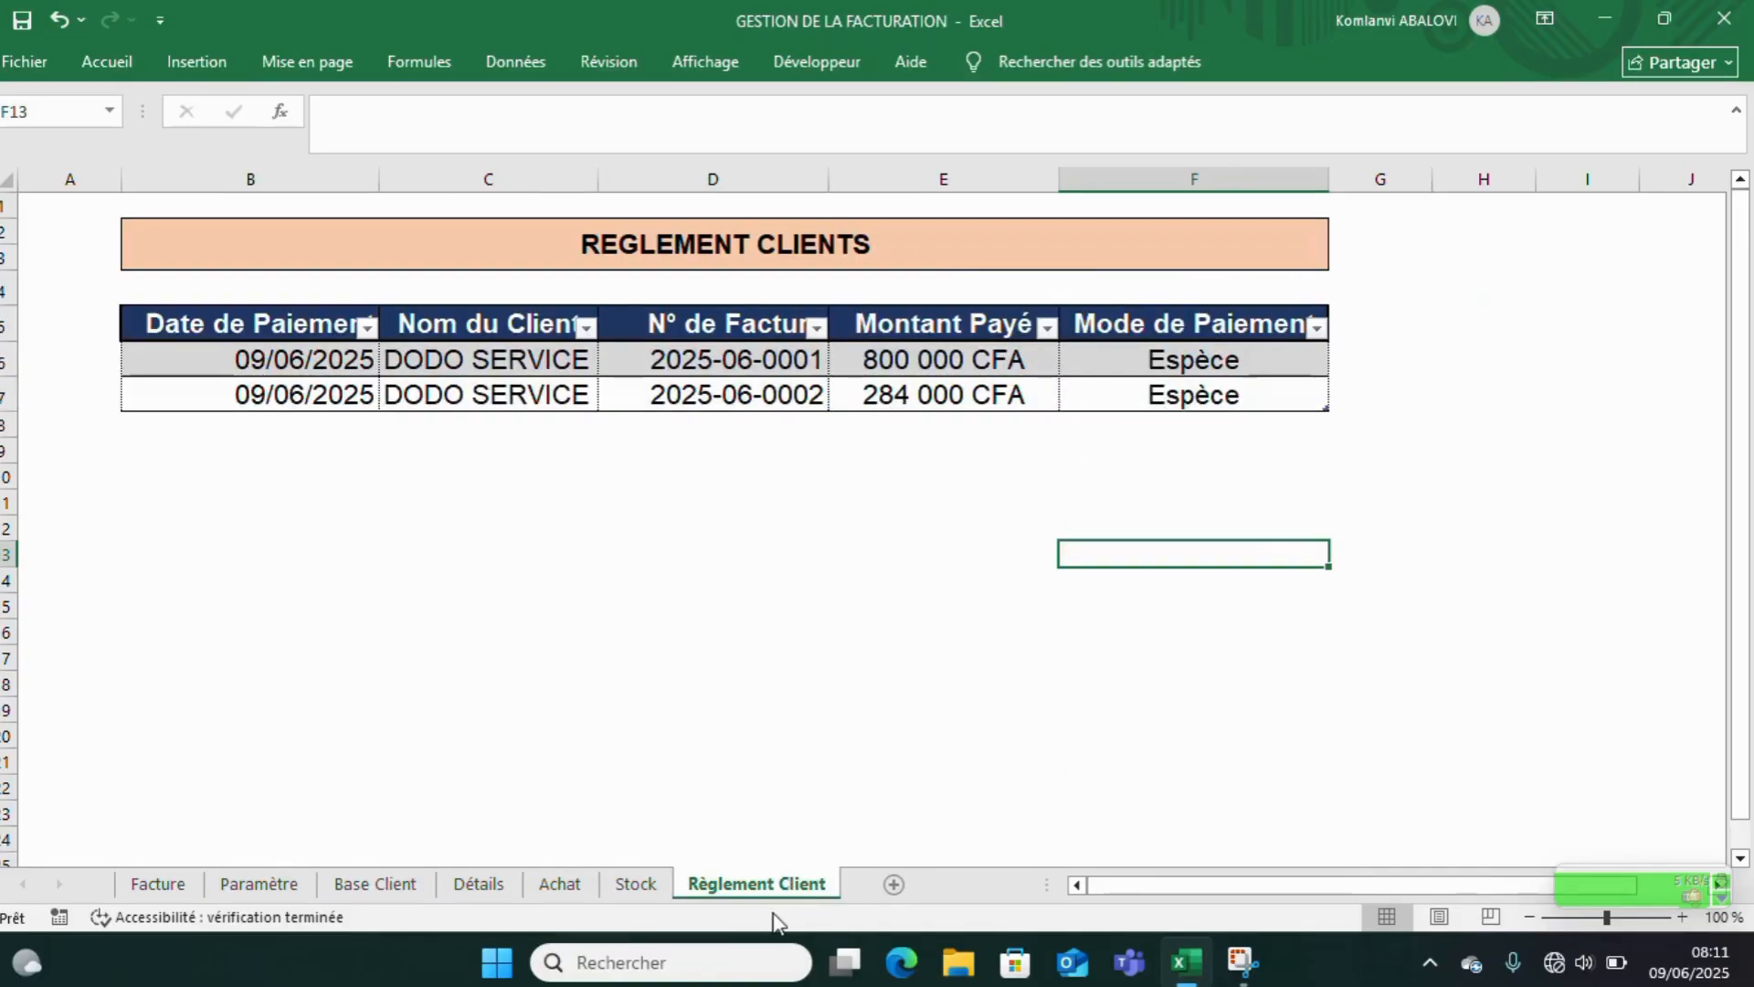
left_click(370, 883)
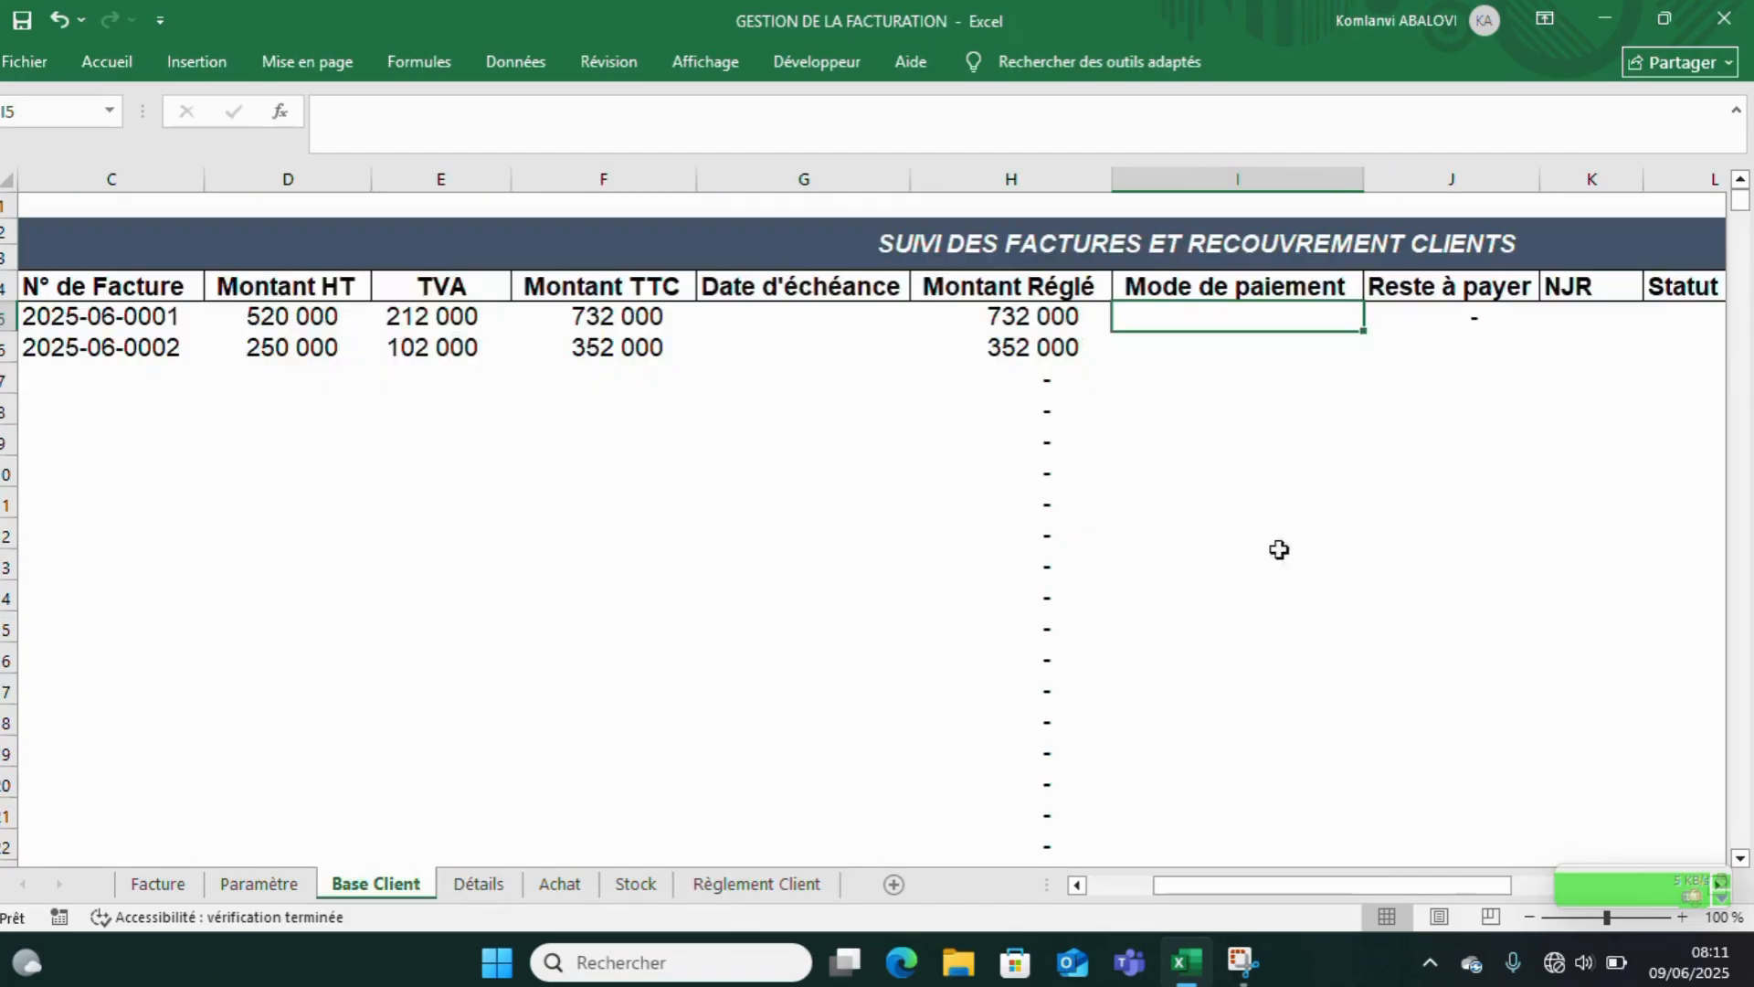
left_click(1440, 317)
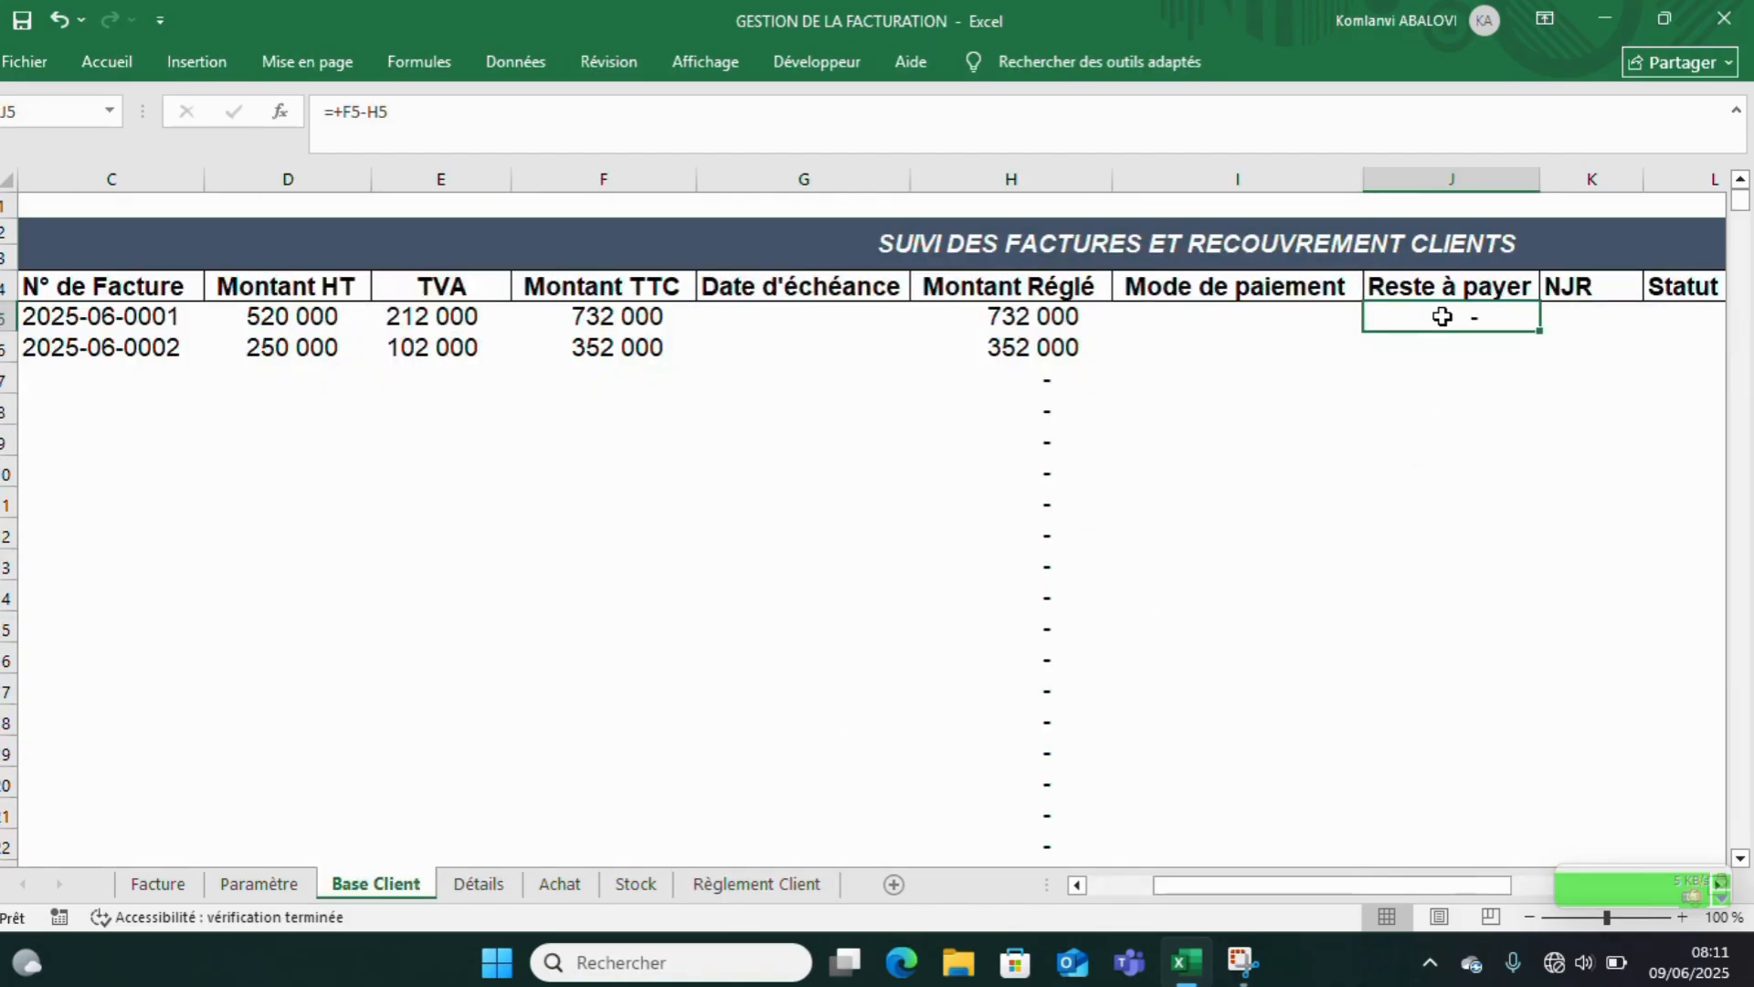
- Review the NJR formula in K5 that subtracts the due date from today, and fill it down the column
left_click_drag(1150, 881, 1182, 877)
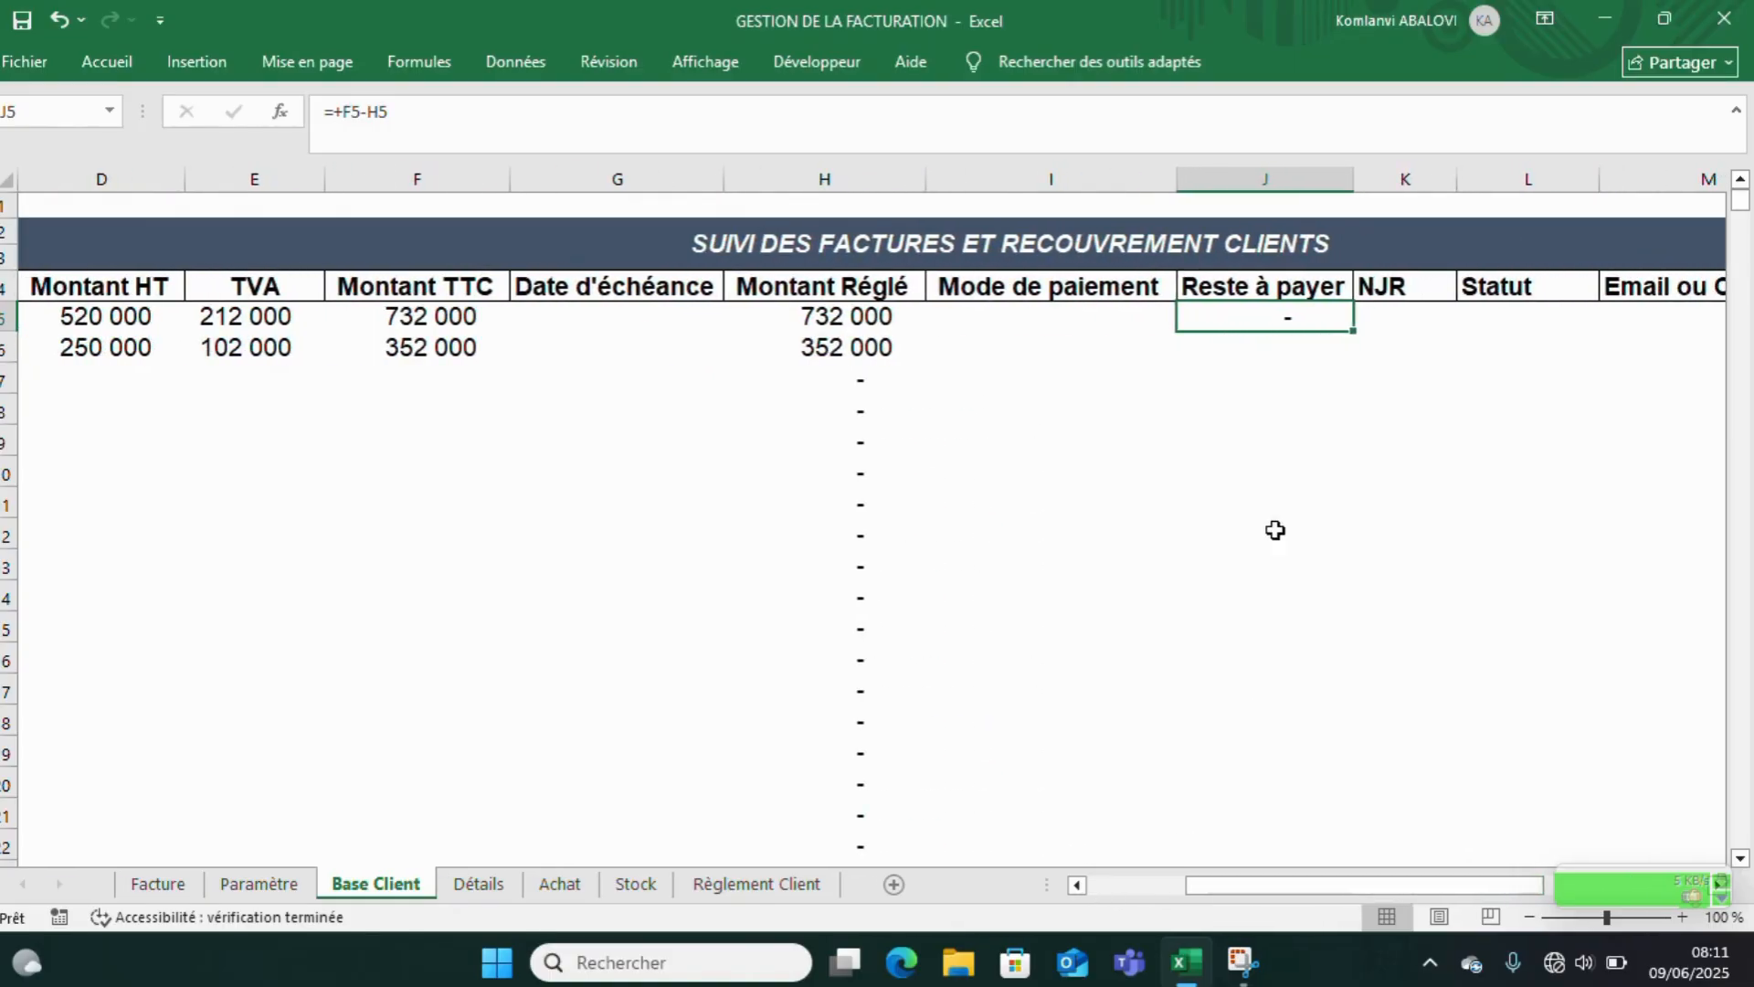
left_click(1397, 314)
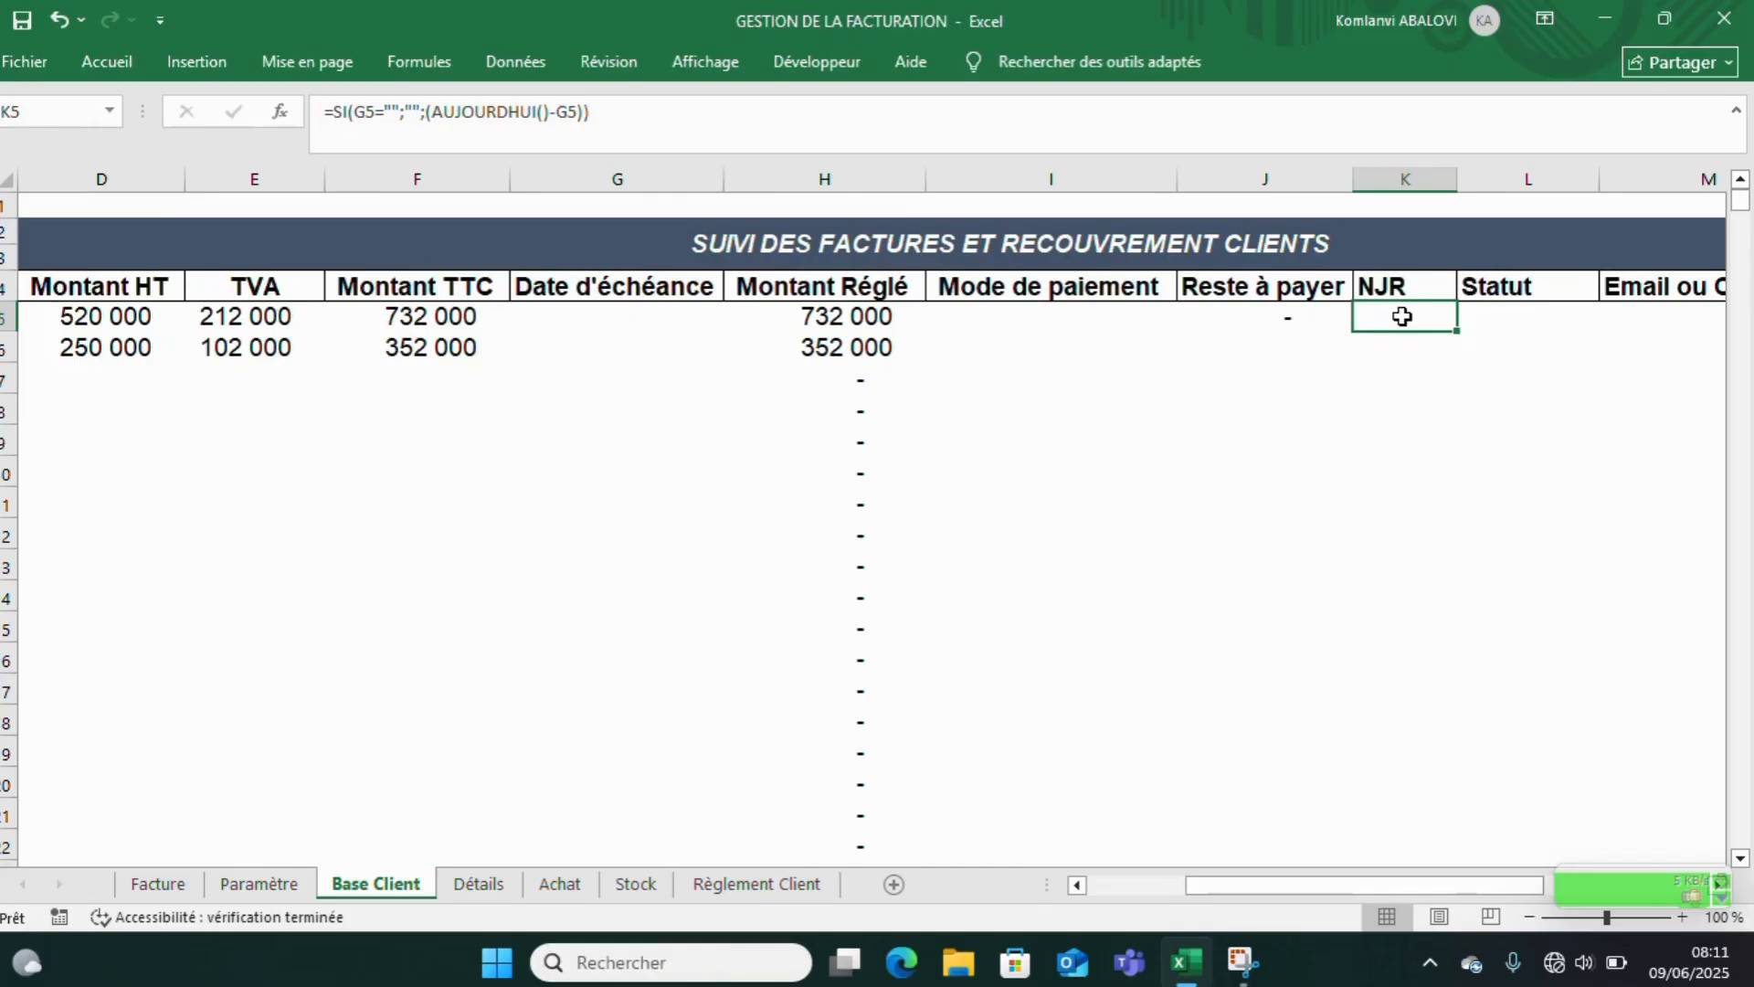
left_click(1418, 491)
left_click(1399, 317)
double_click(1399, 317)
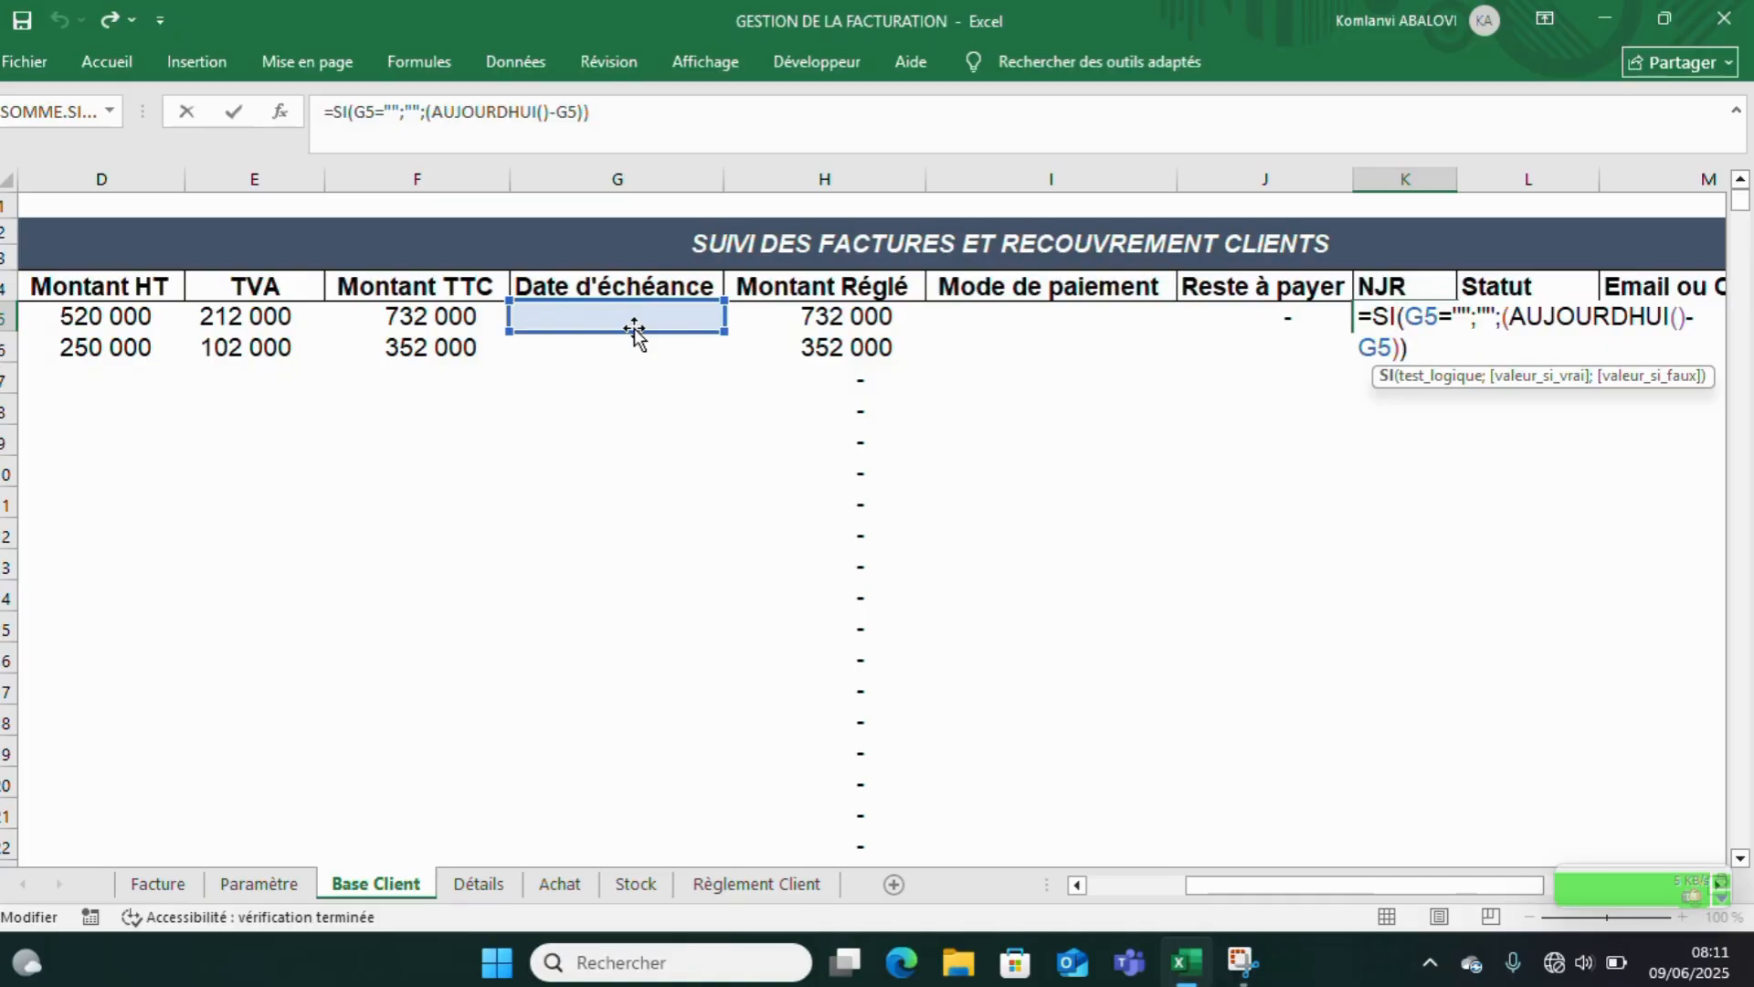
key("Return")
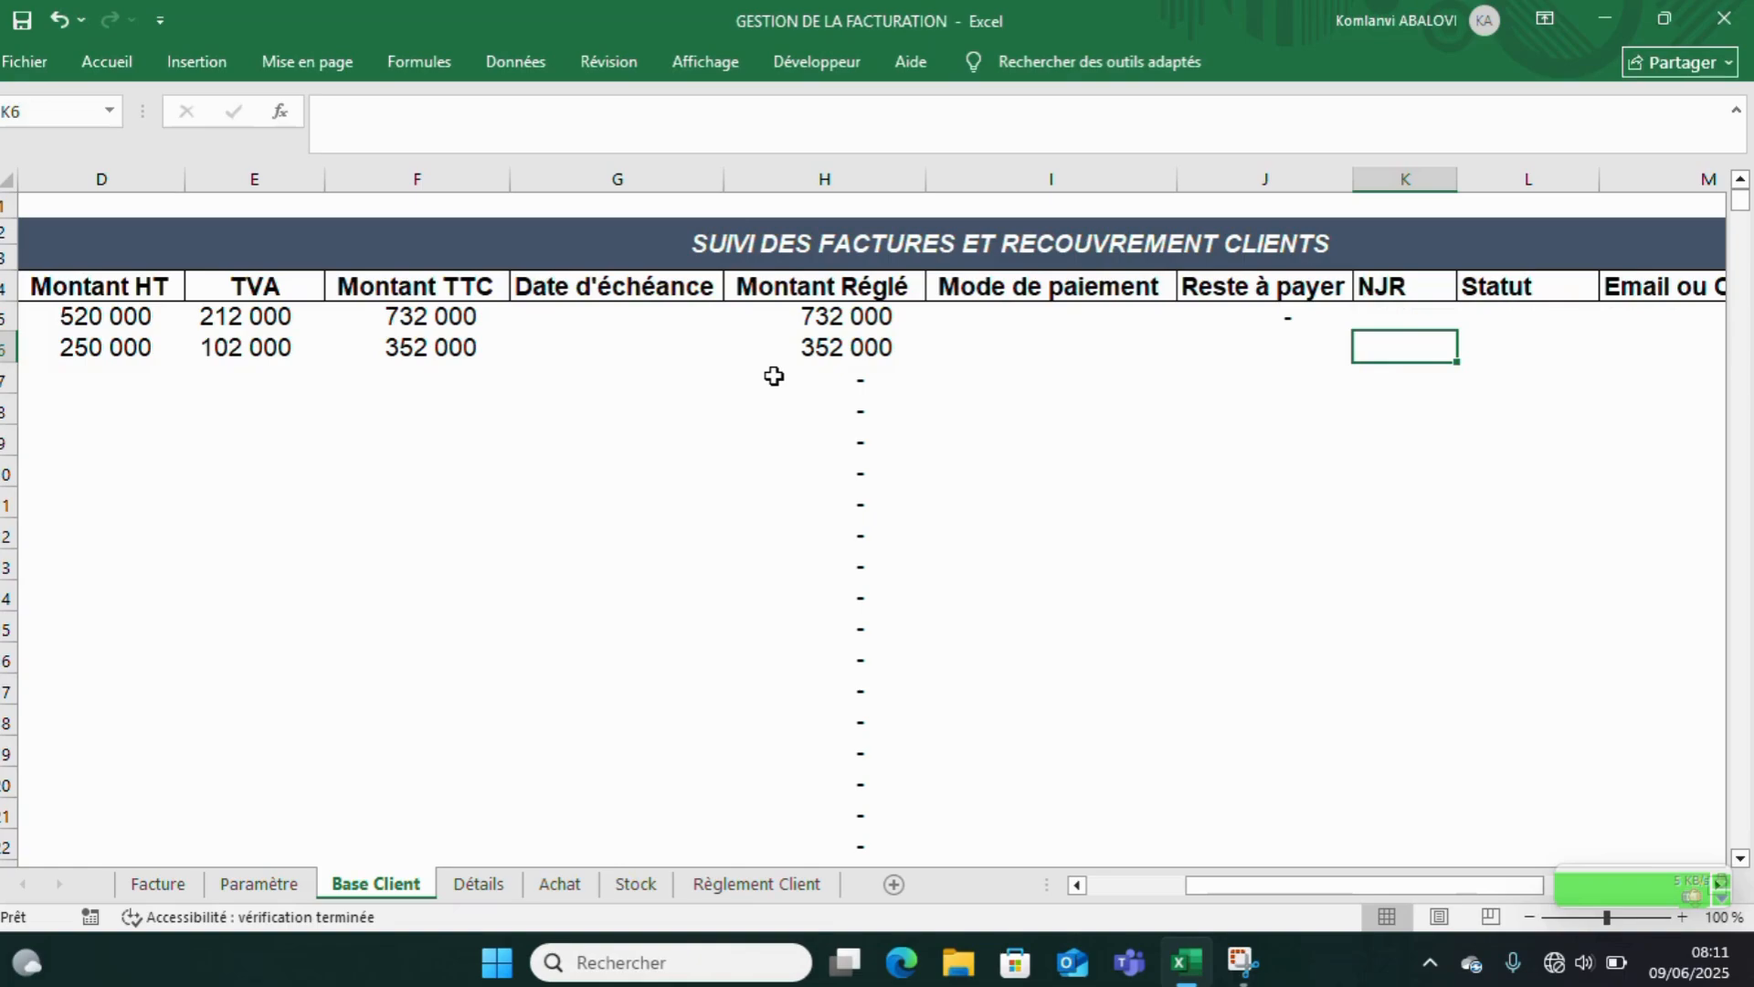
left_click(1398, 317)
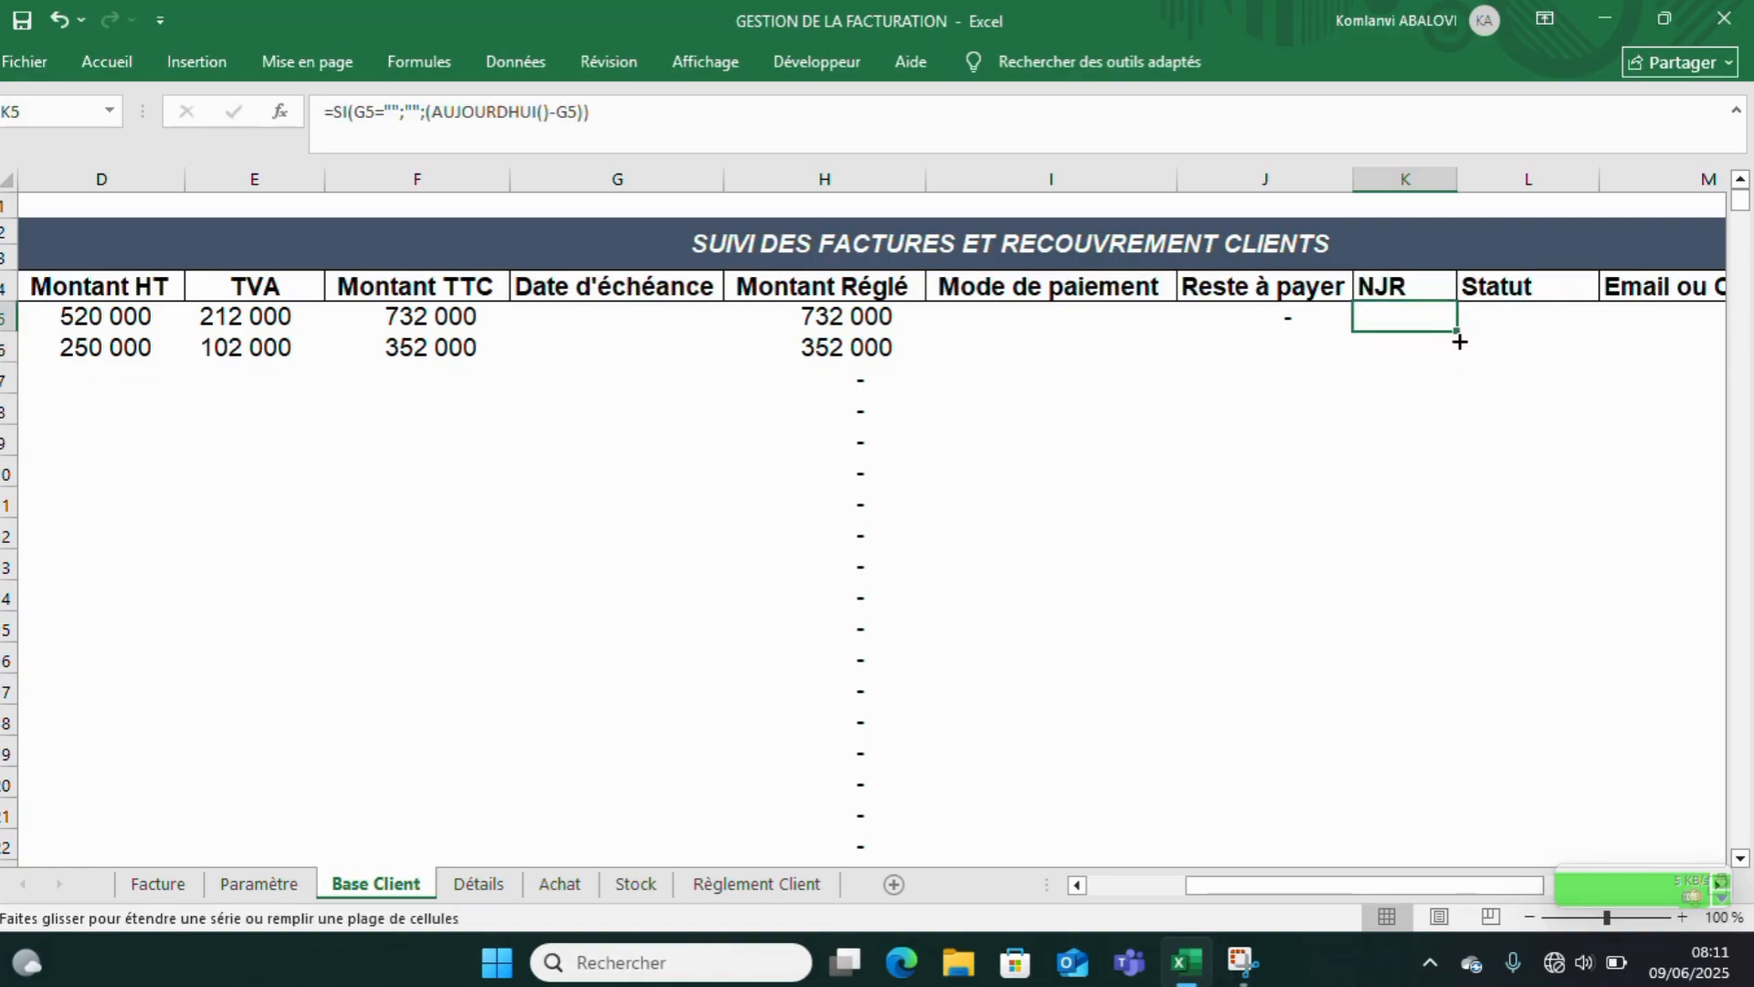
left_click_drag(1459, 341, 1343, 669)
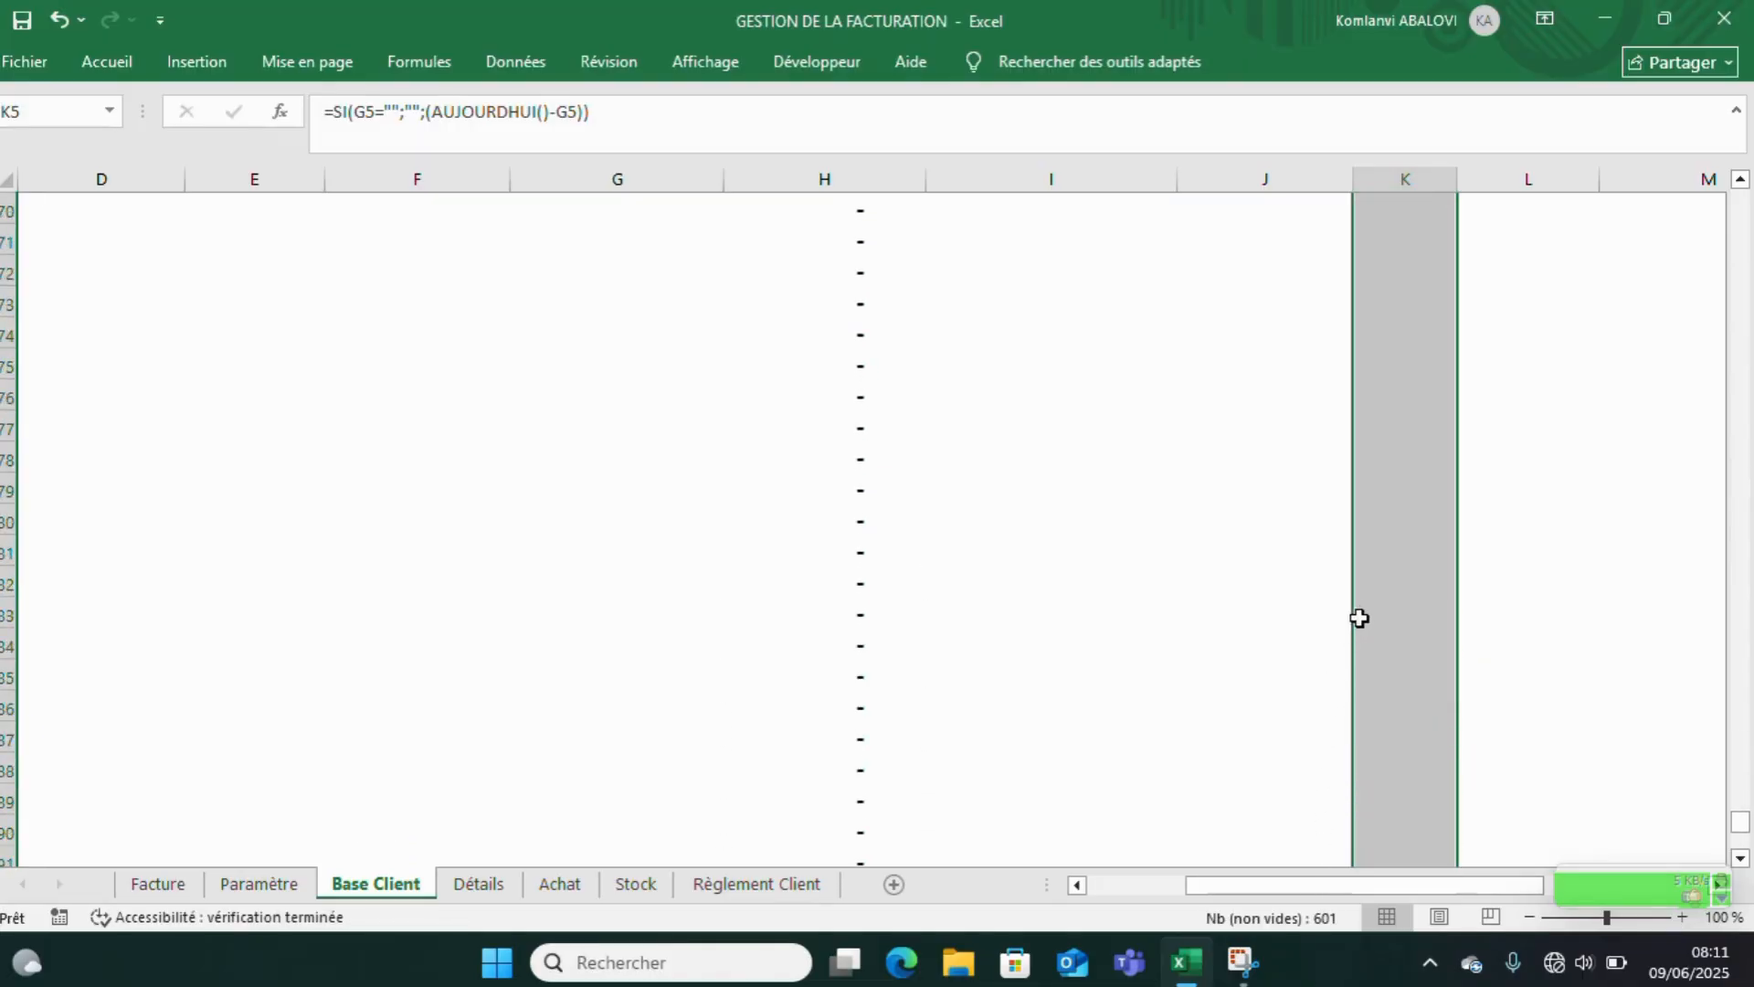
scroll(1360, 619, "down", 7)
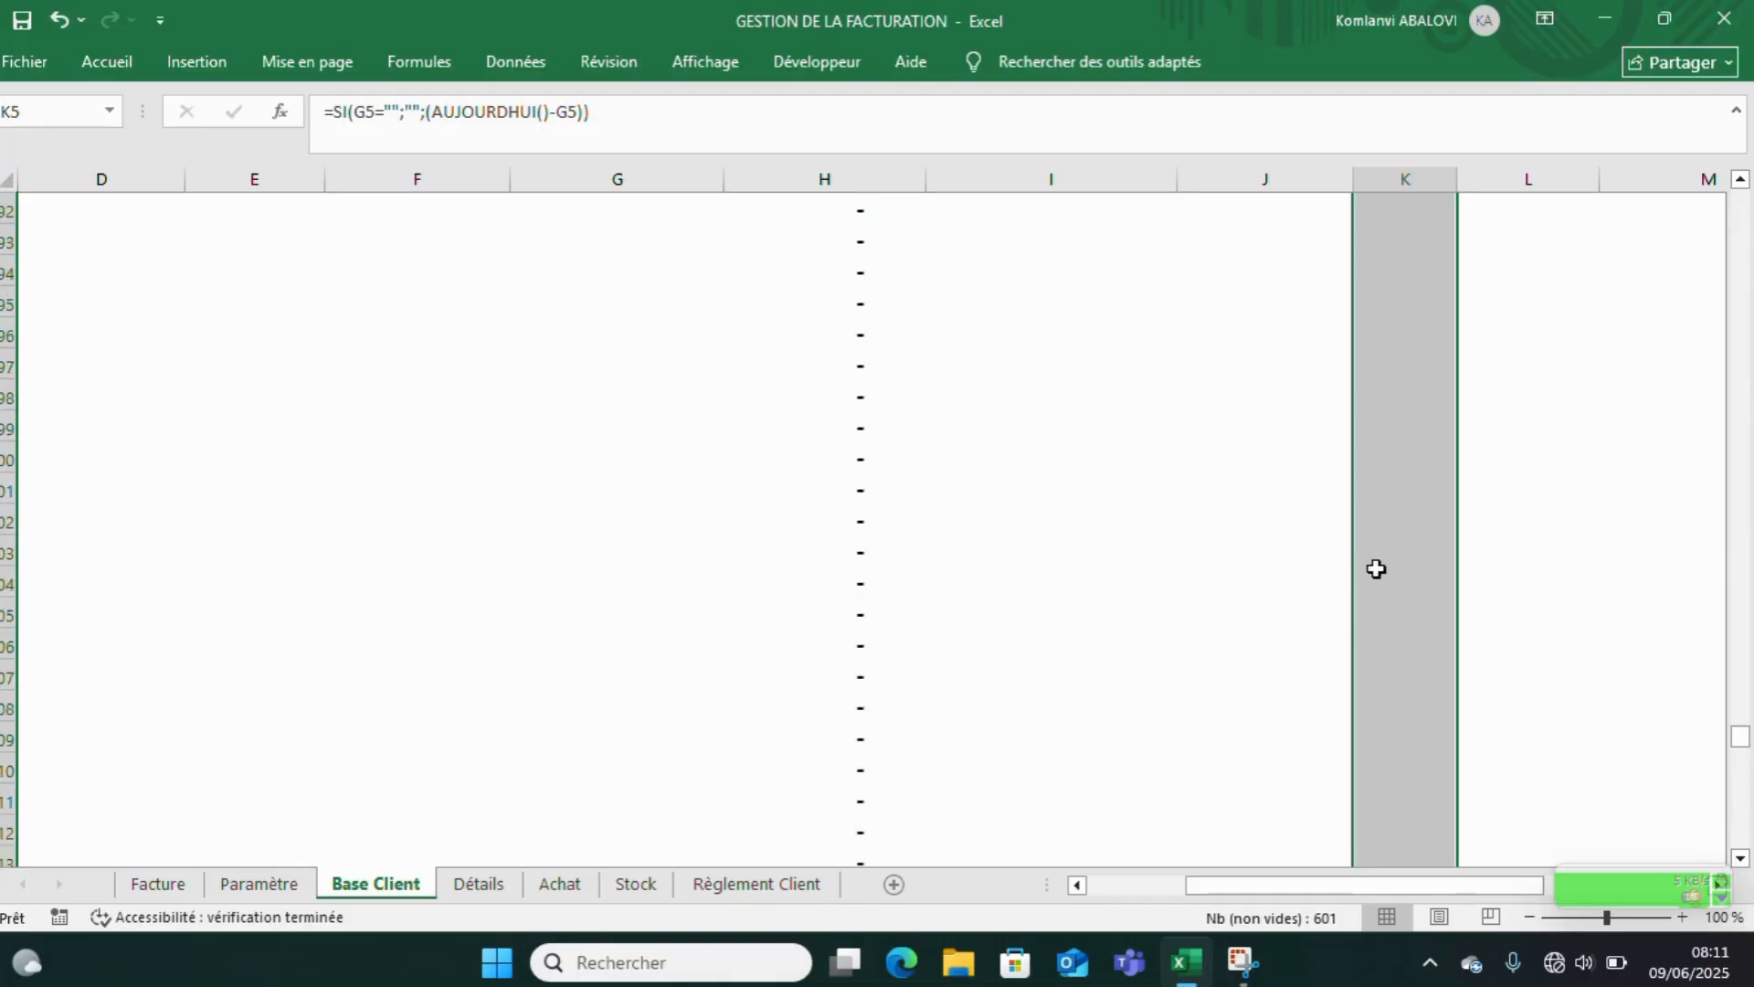
left_click_drag(1739, 731, 1742, 119)
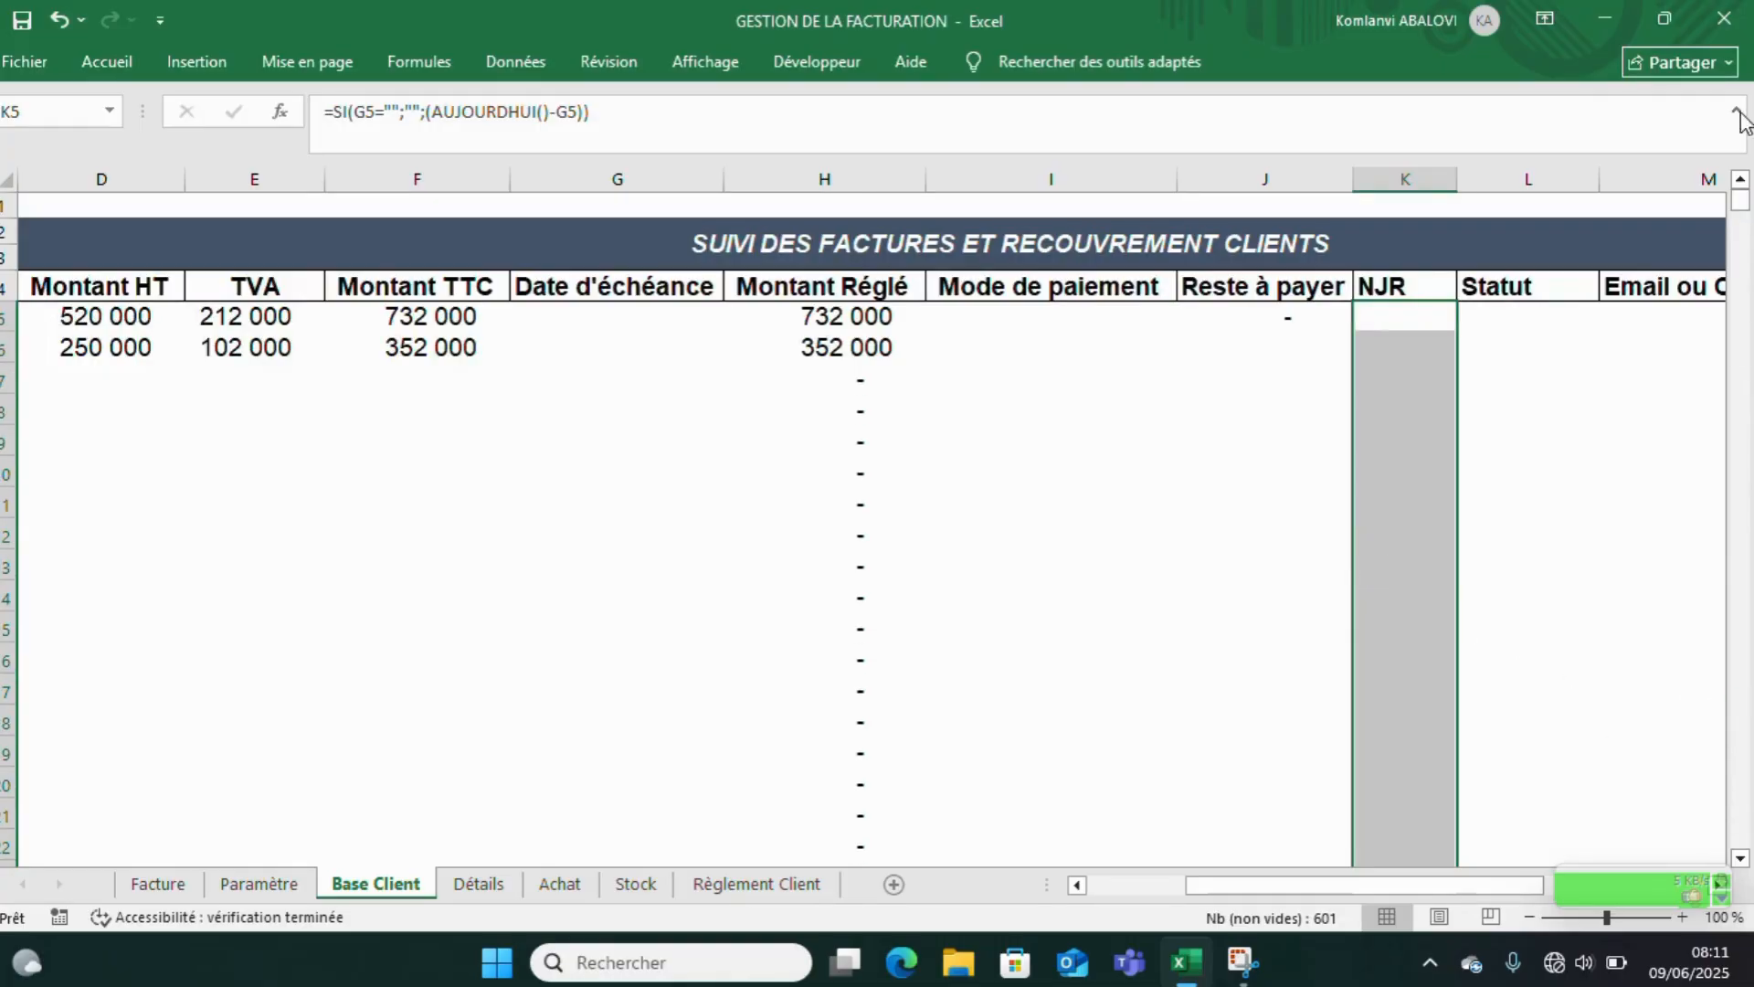
- Examine the nested SI and ET formula in Statut cell L5 and its referenced cells A5, G5 and J5
left_click(1534, 316)
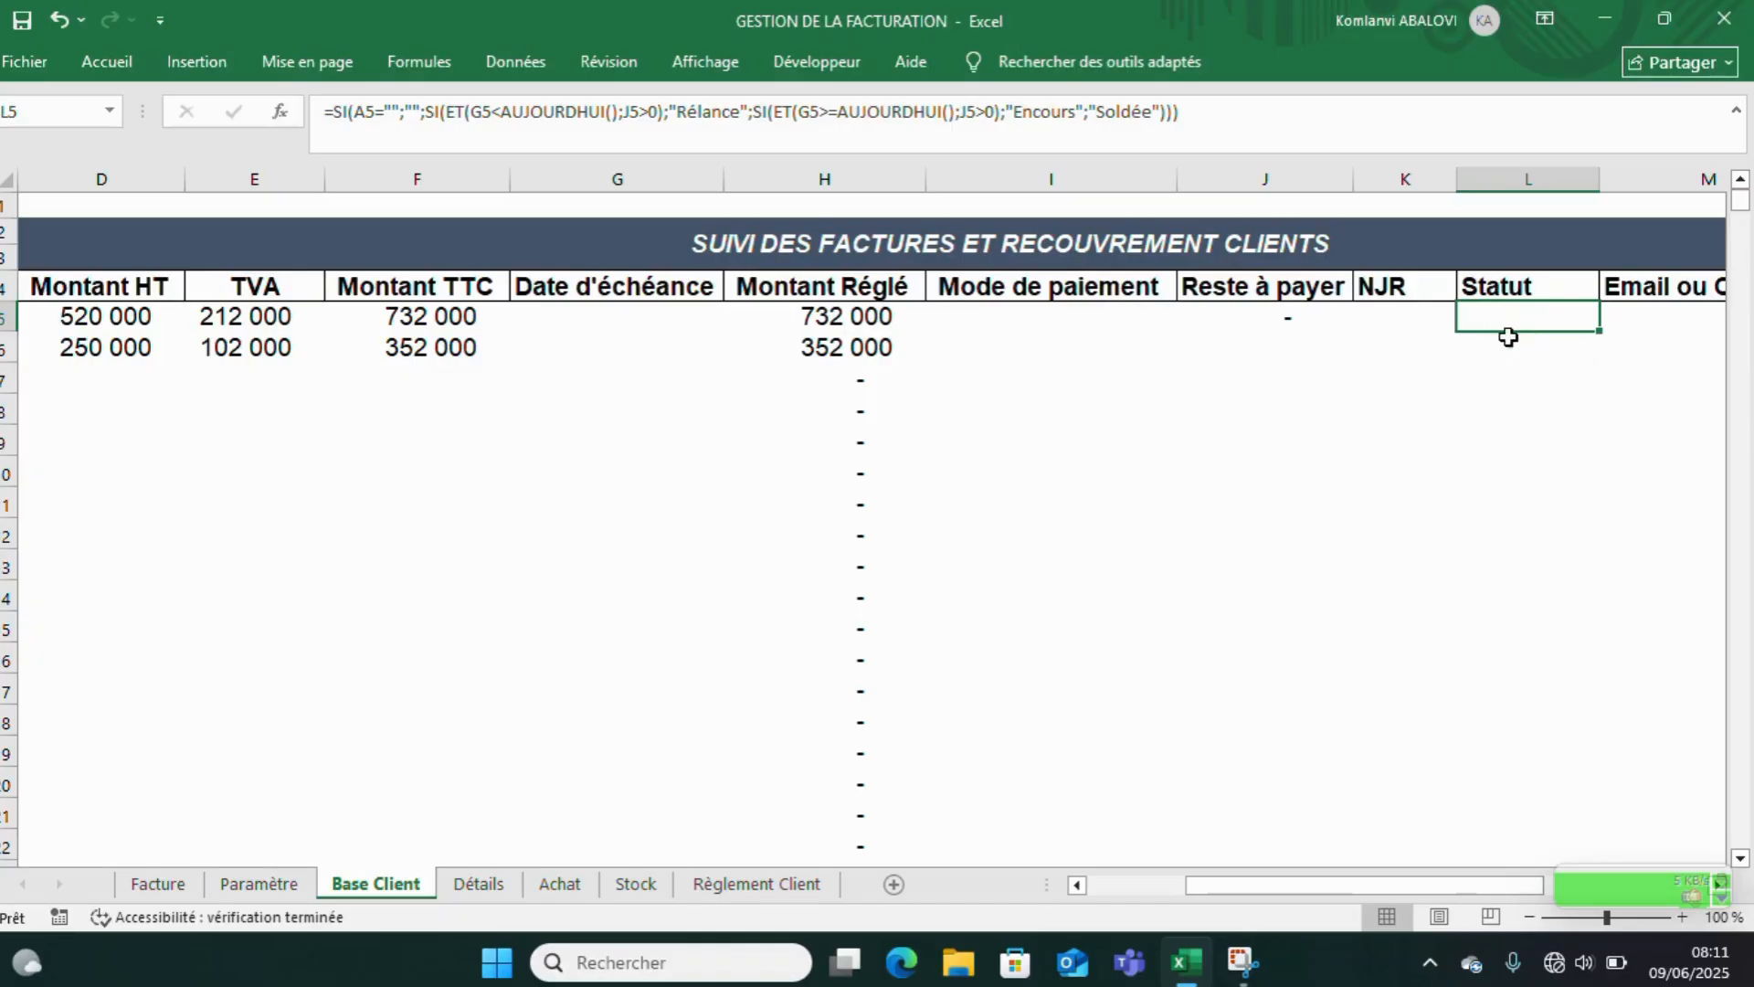
left_click_drag(1476, 883, 1516, 884)
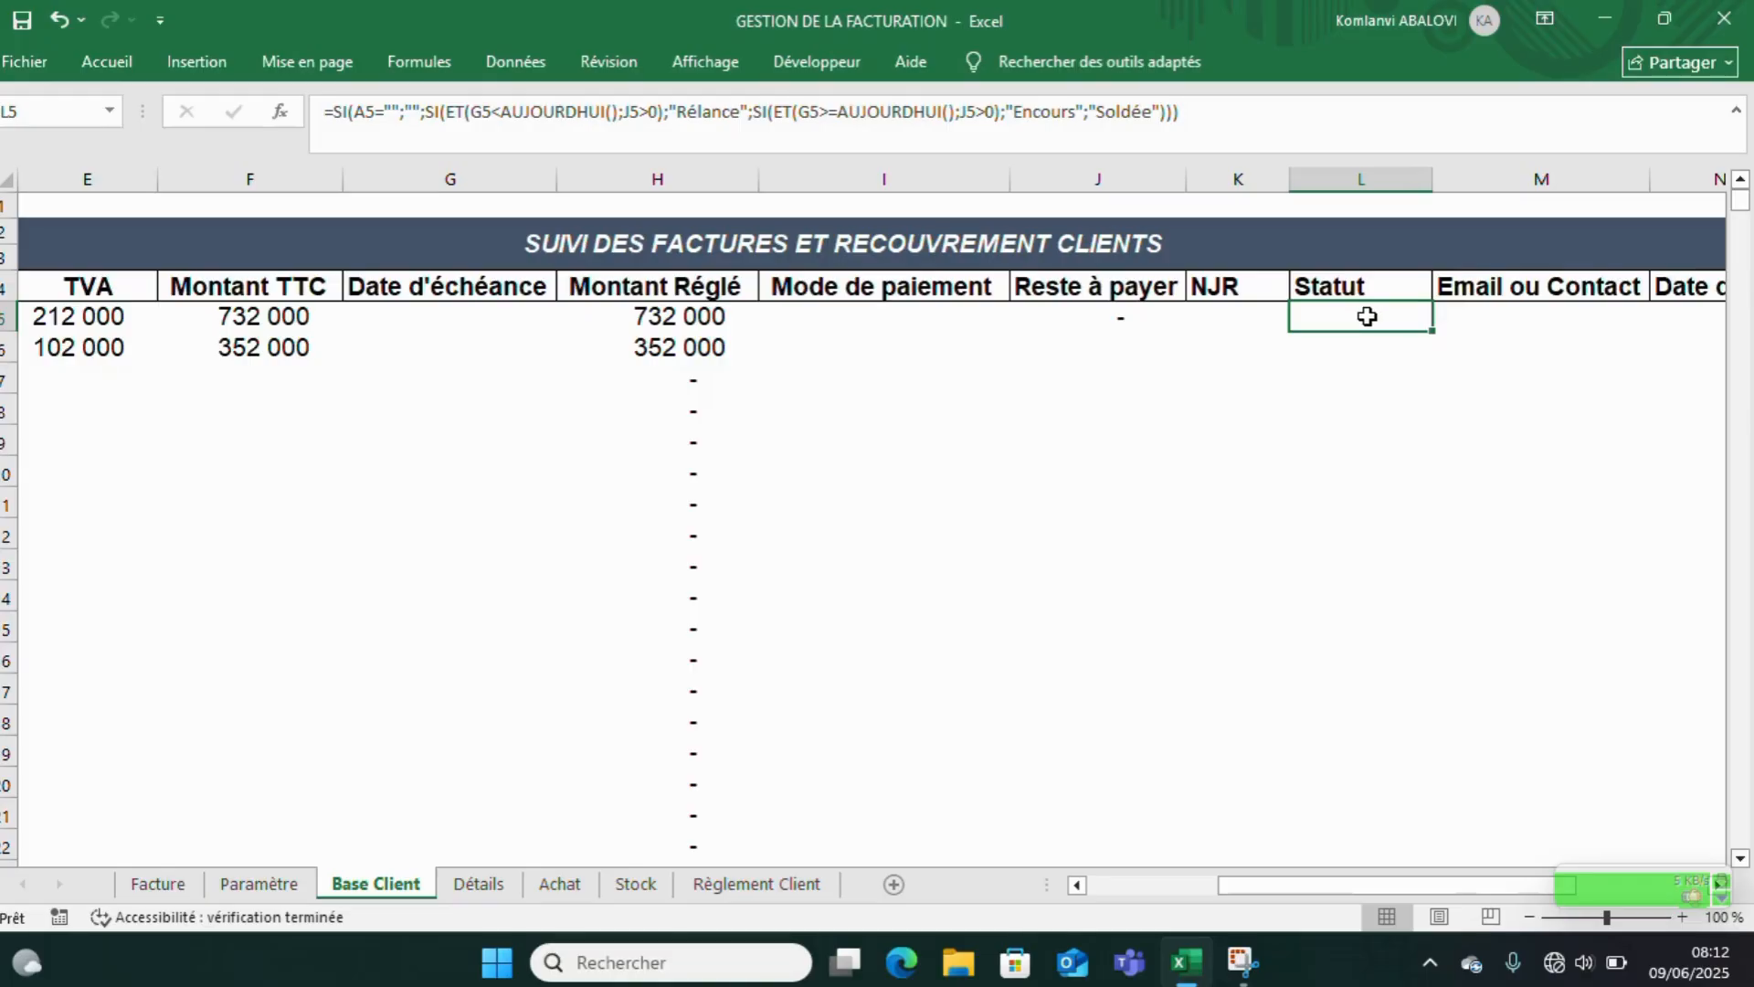
double_click(1367, 316)
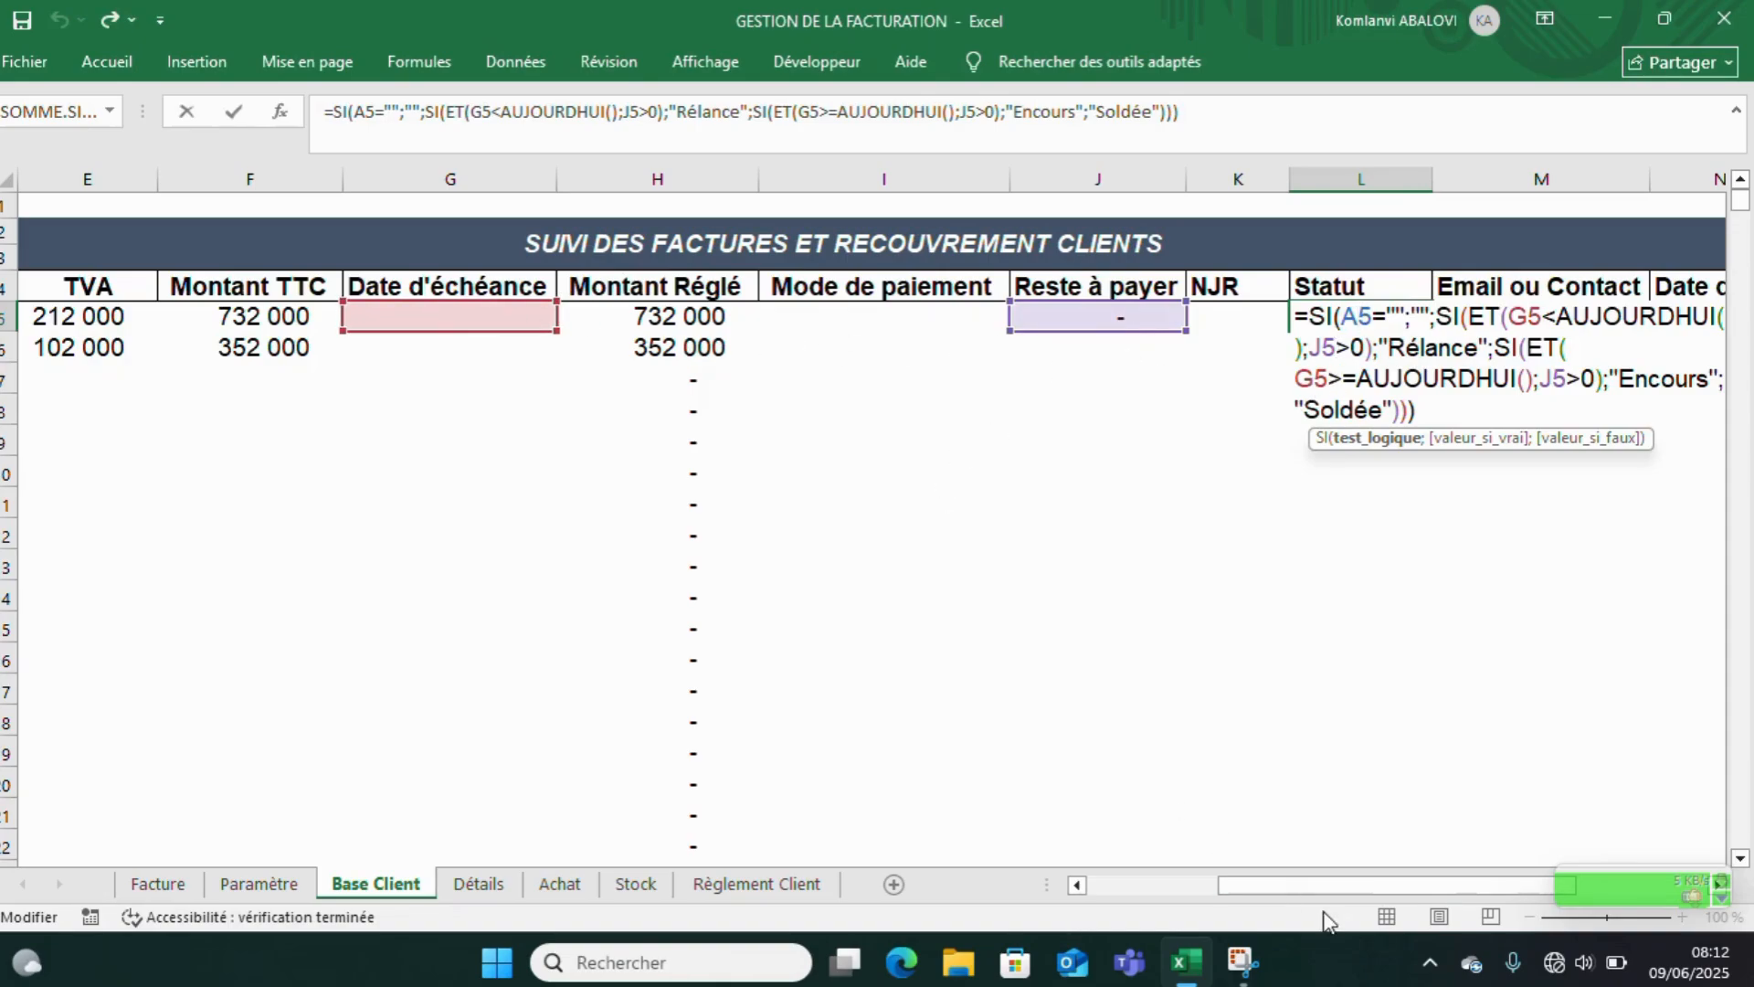
left_click_drag(1319, 888, 1058, 887)
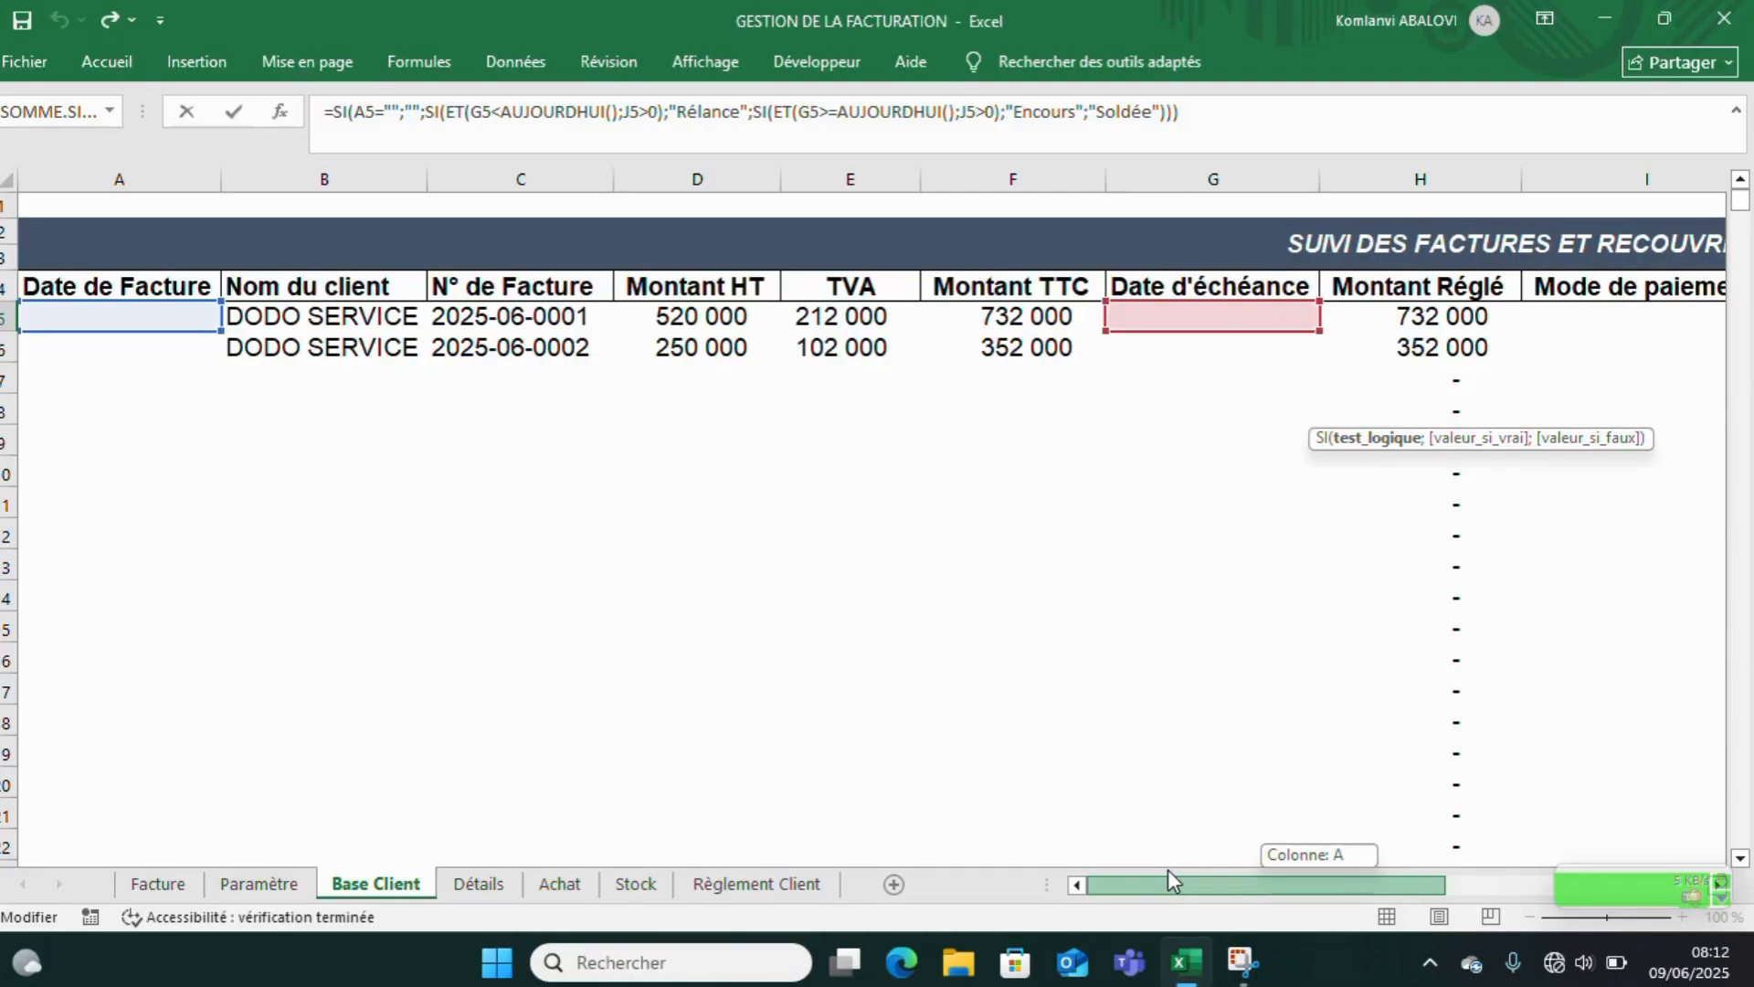
left_click_drag(1167, 871, 1244, 883)
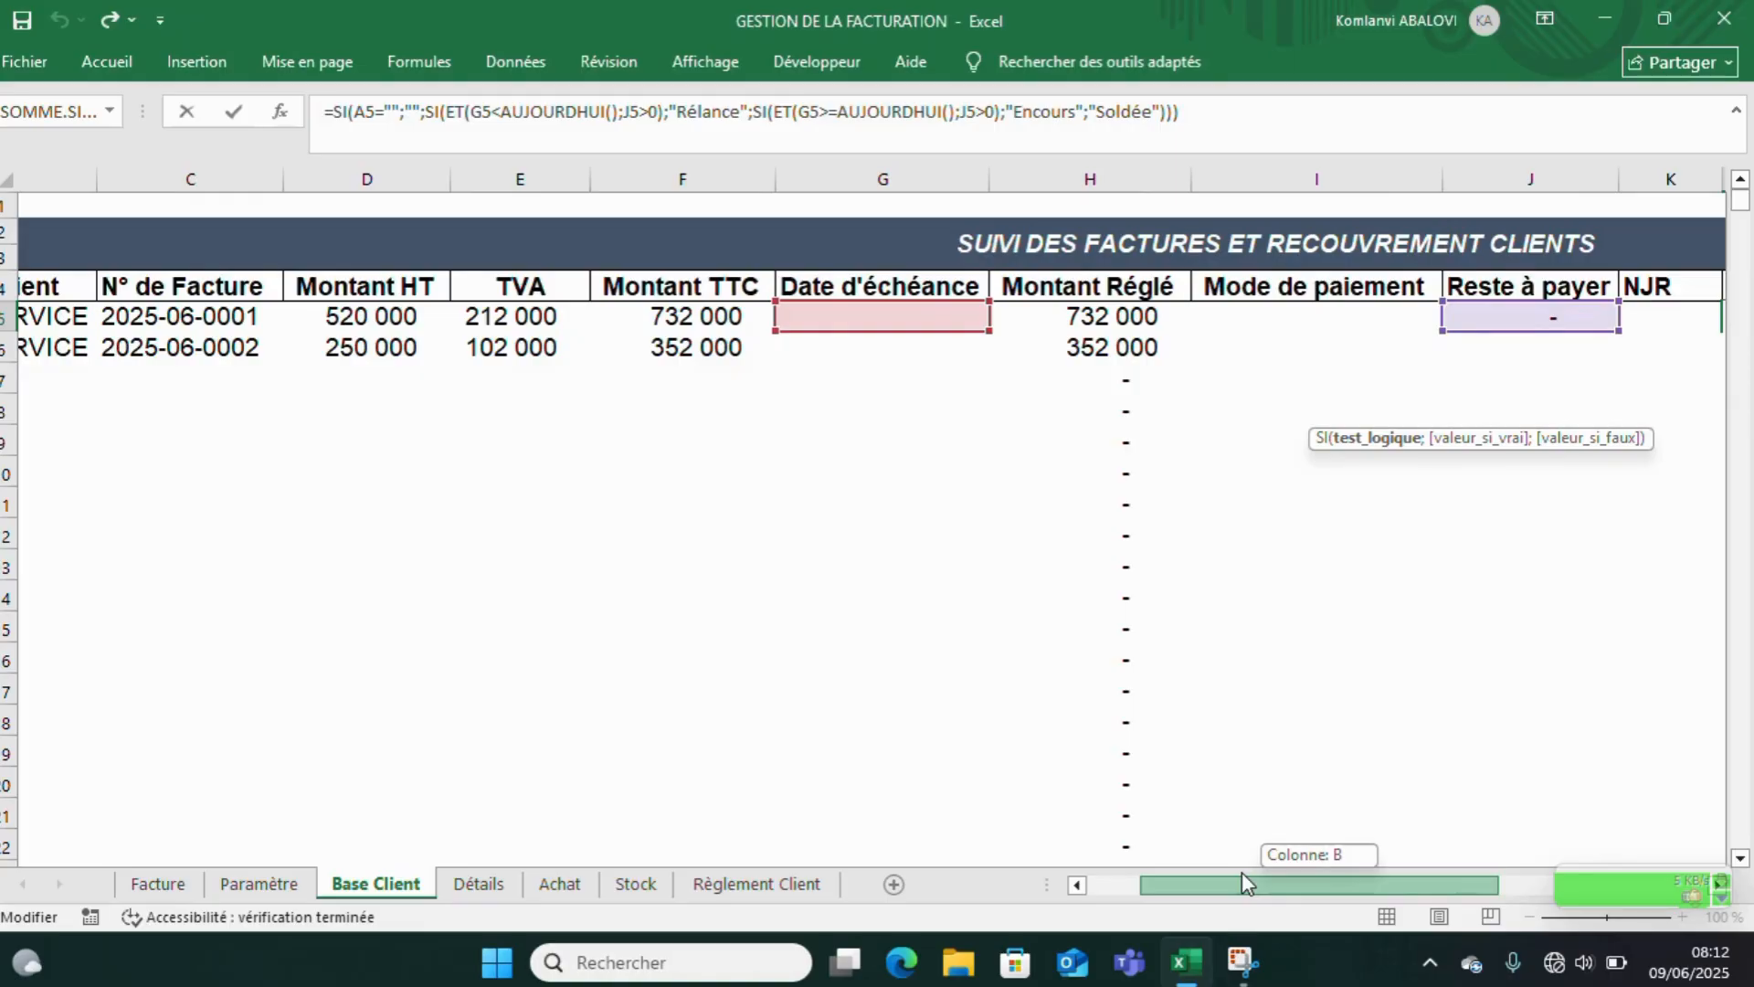
left_click_drag(1242, 874, 1283, 878)
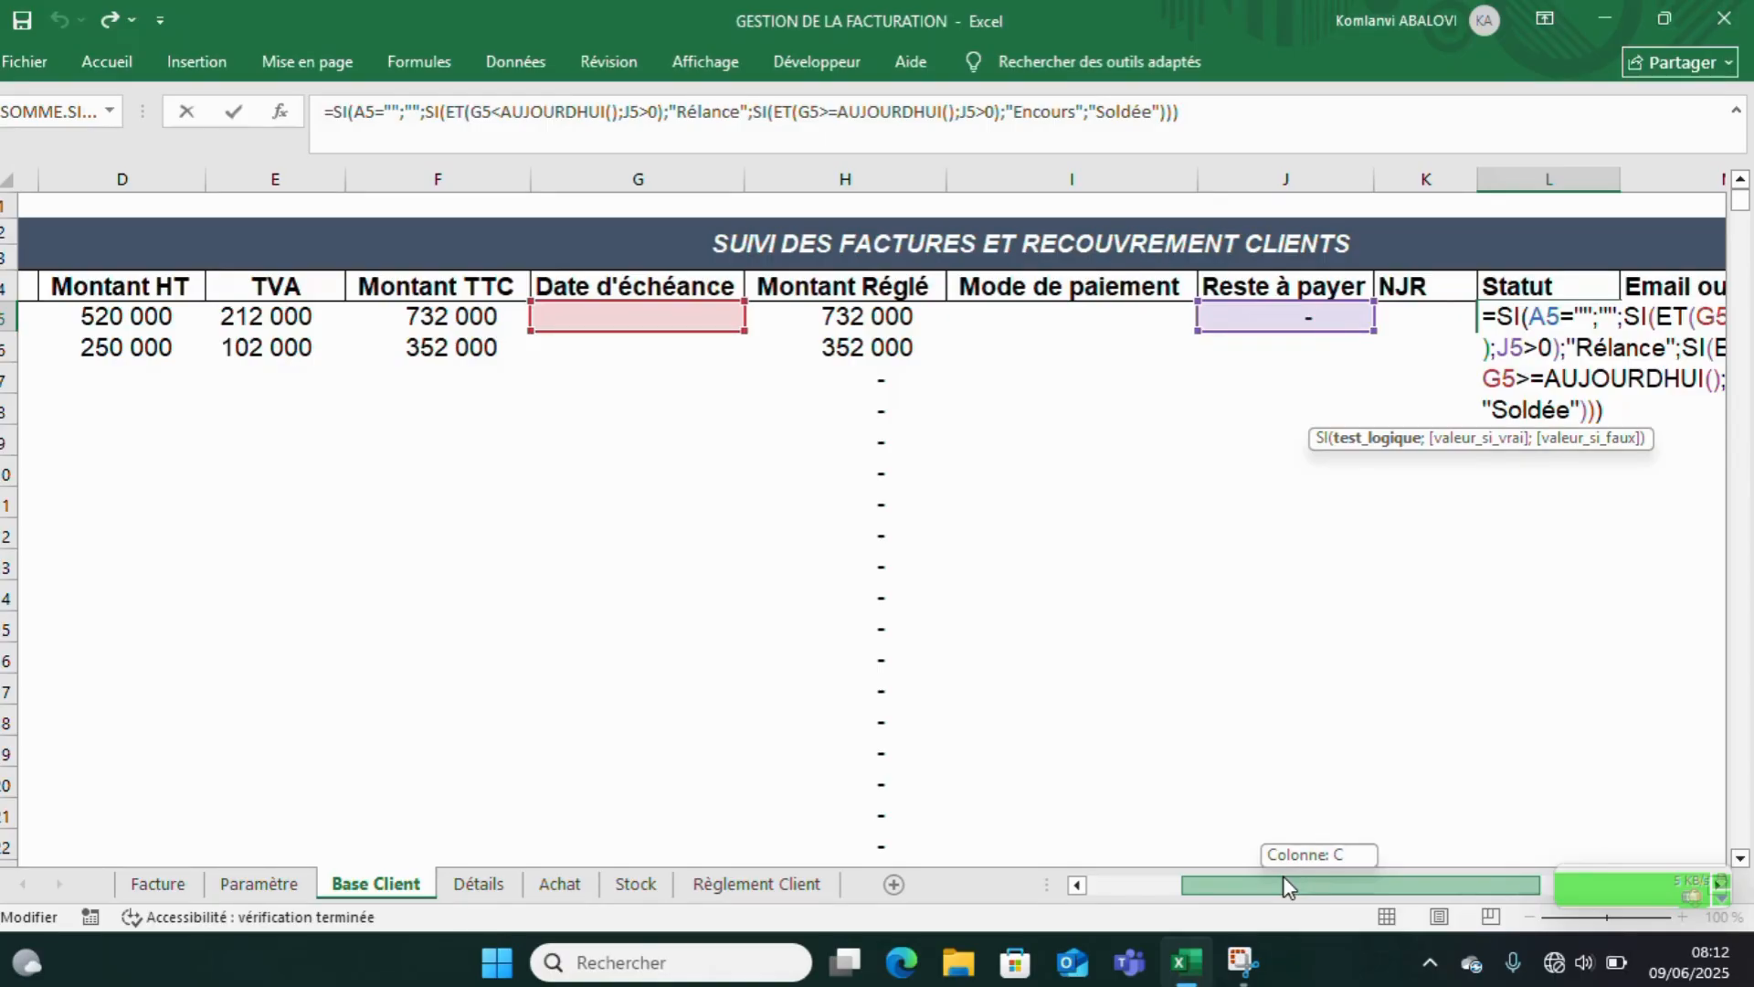
left_click_drag(1282, 878, 1272, 864)
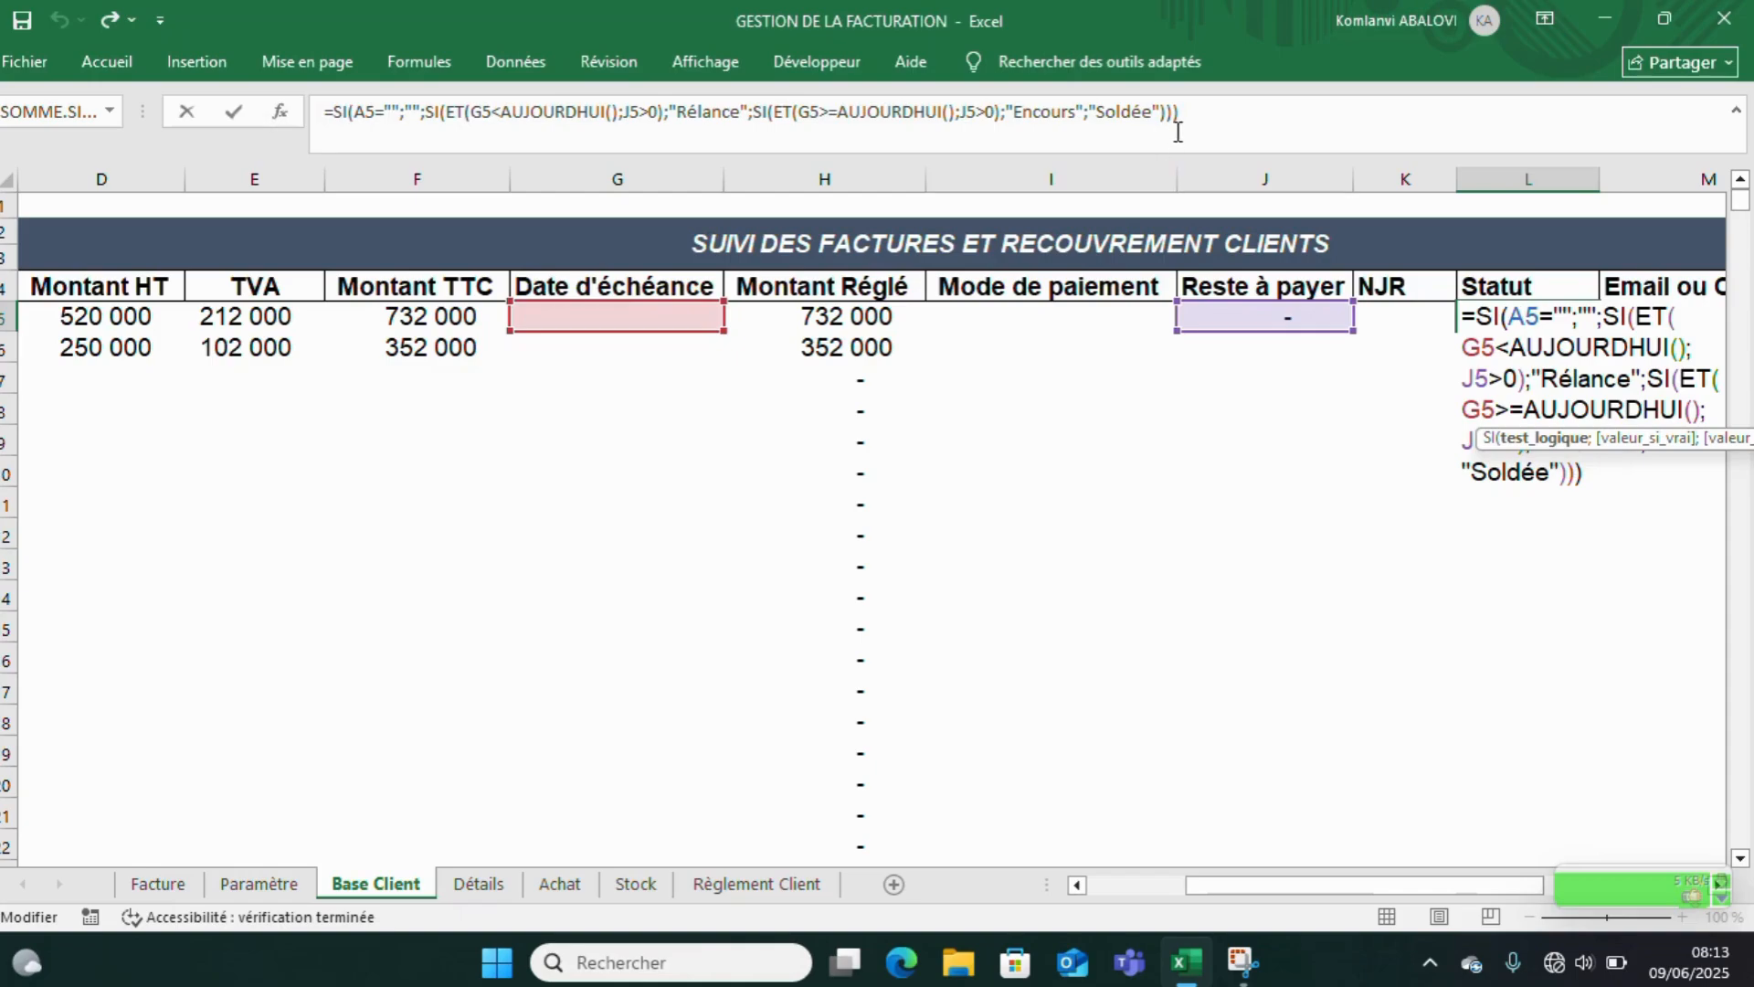
key("Return")
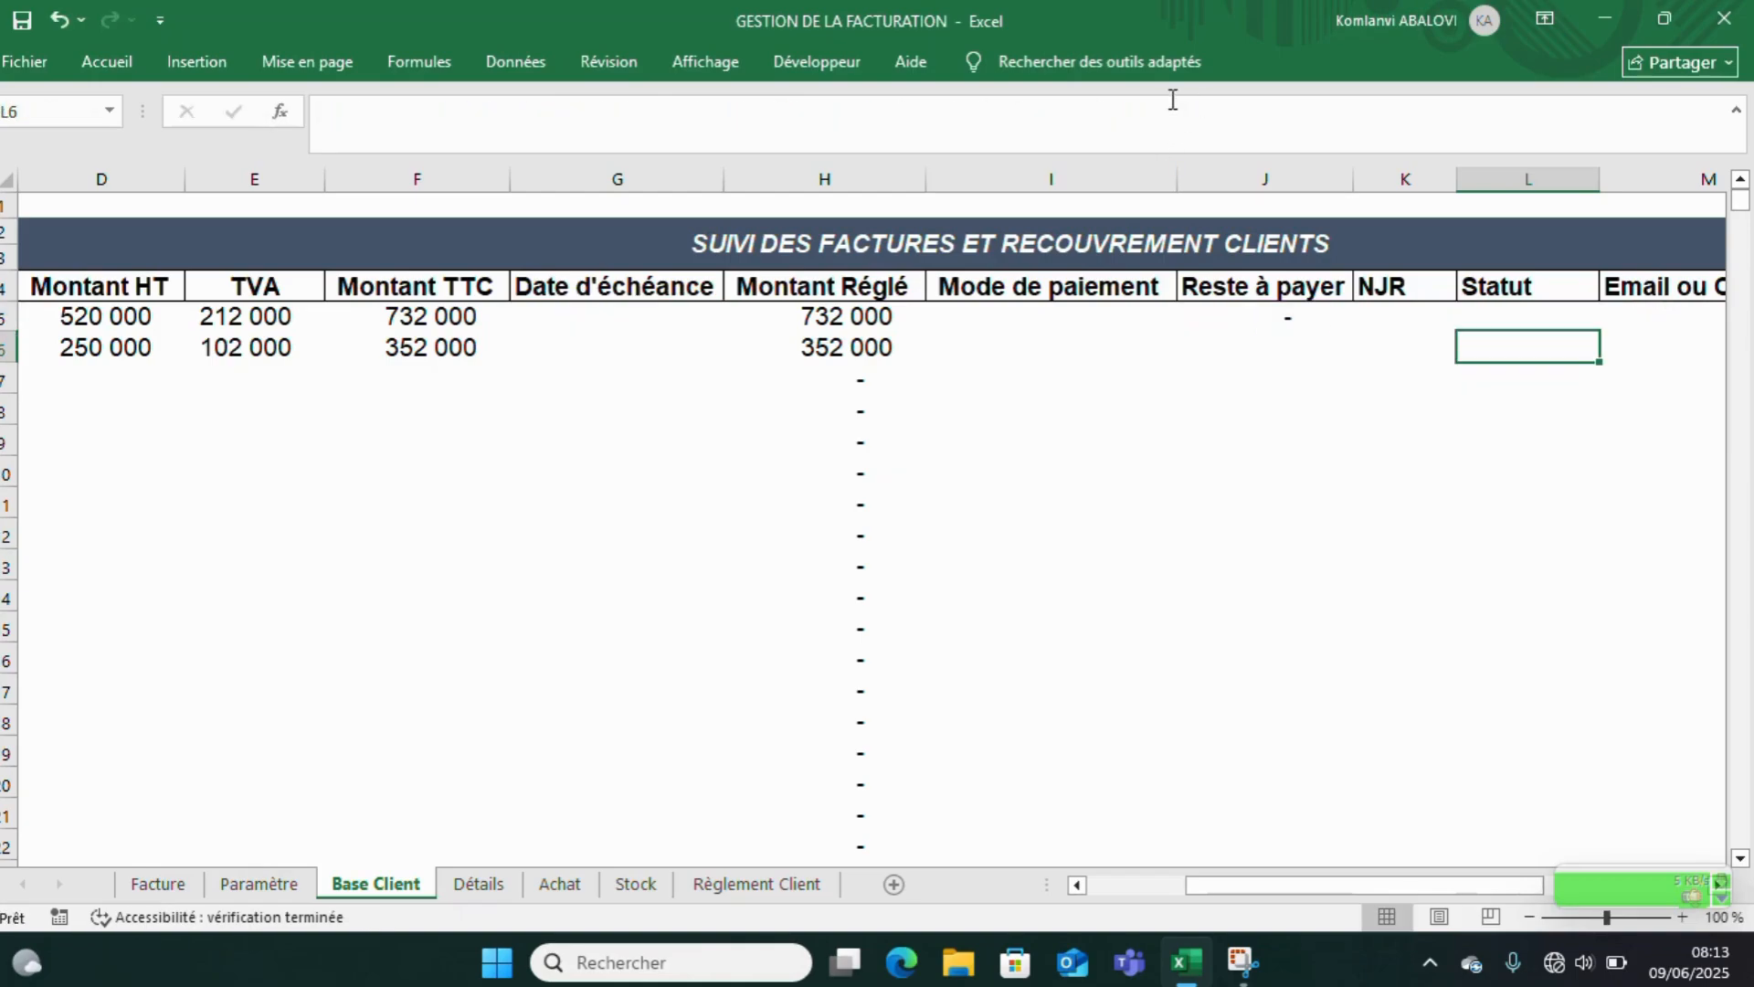
- Fill the Statut formula from L5 down the column to the end of the prepared rows
left_click(1493, 312)
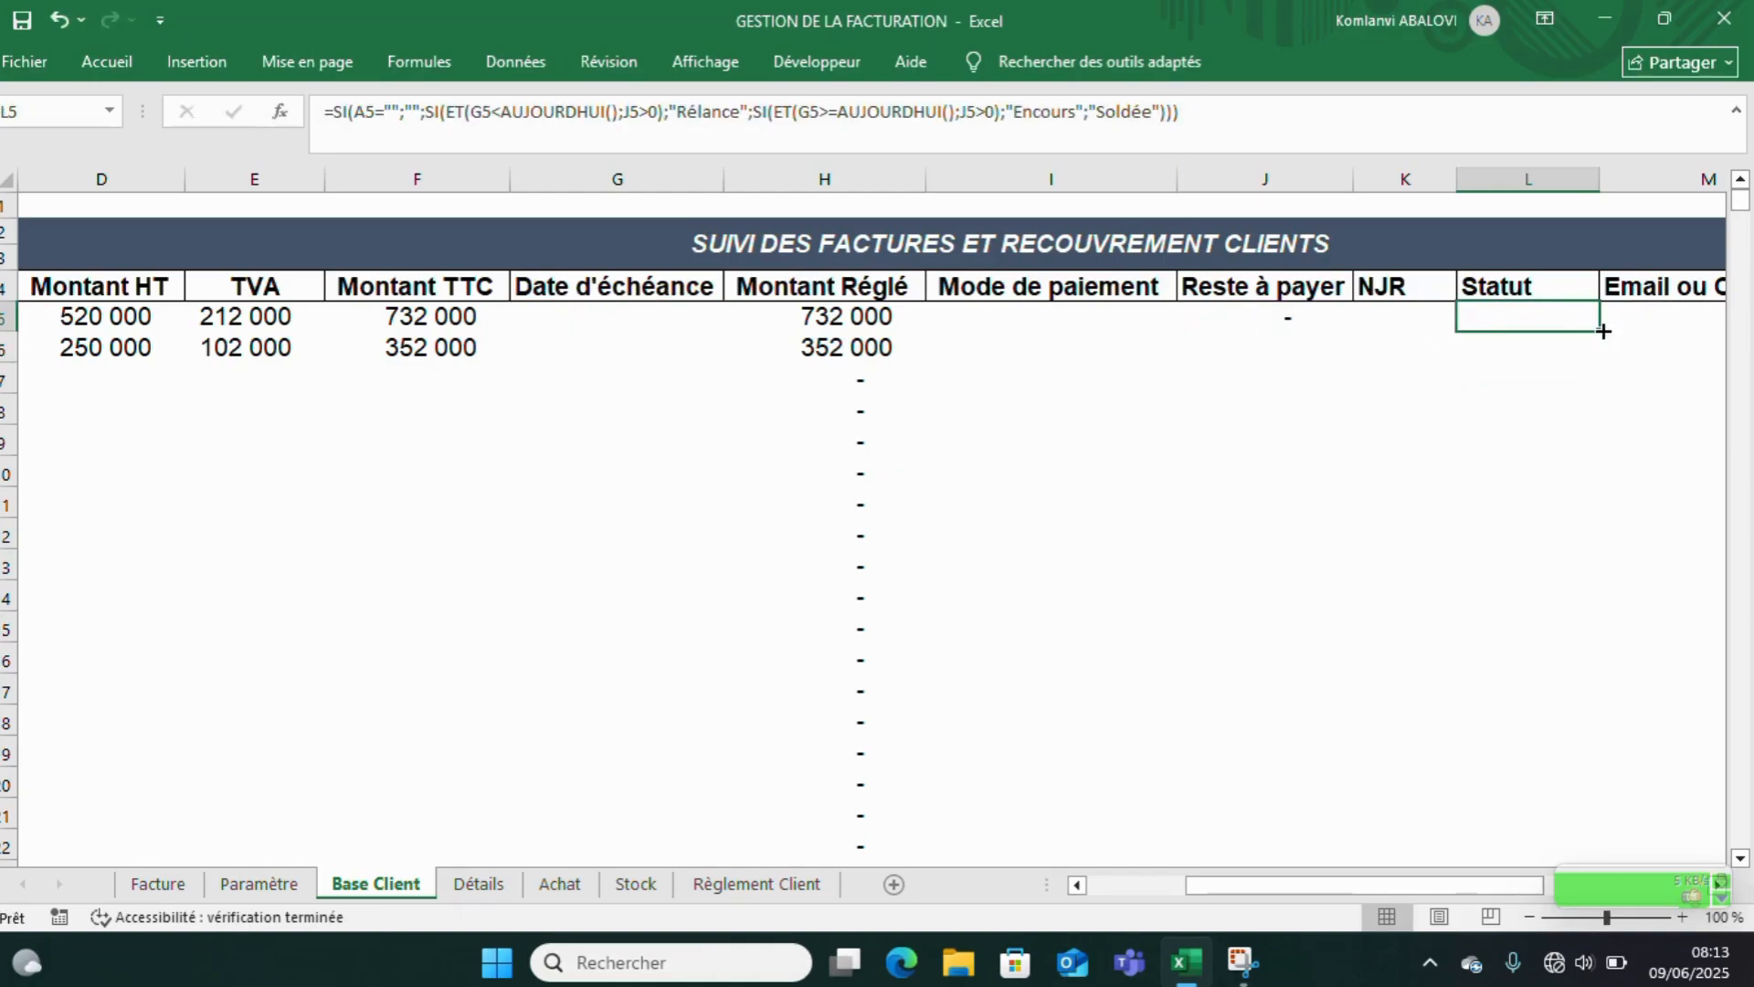
left_click_drag(1601, 332, 1590, 970)
left_click_drag(1590, 974, 1578, 719)
scroll(1334, 512, "up", 5)
scroll(1331, 484, "up", 14)
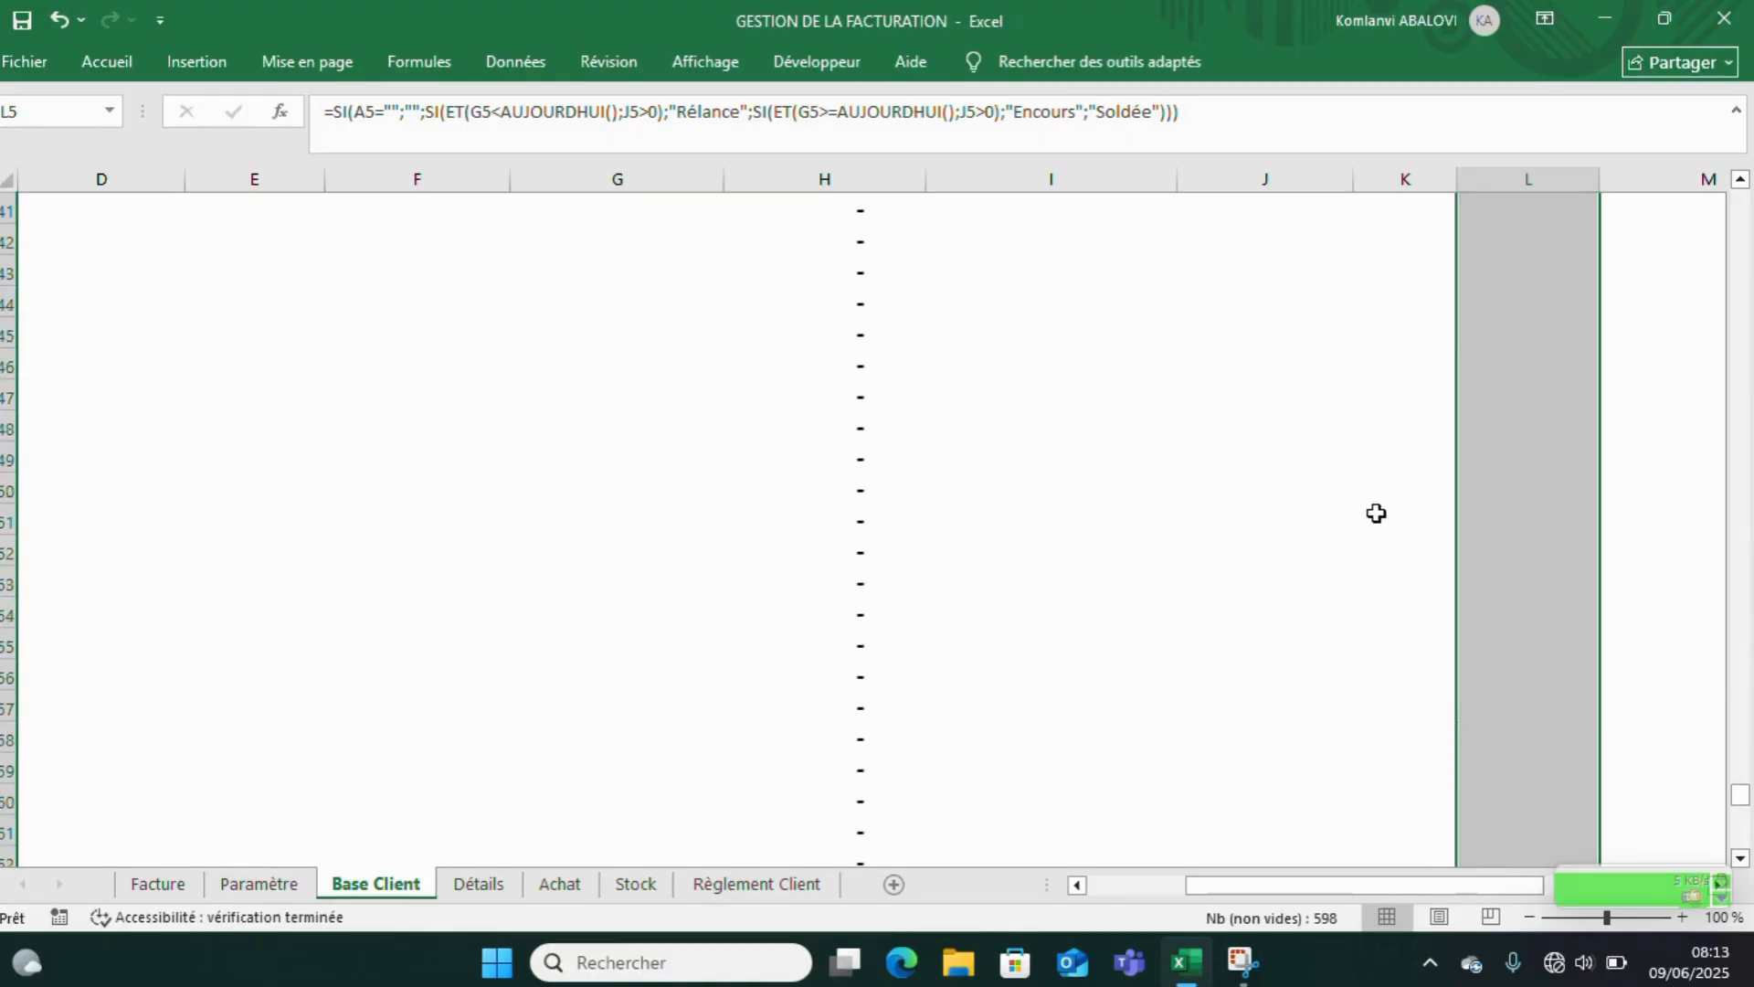
left_click_drag(1741, 772, 1740, 201)
left_click(1219, 406)
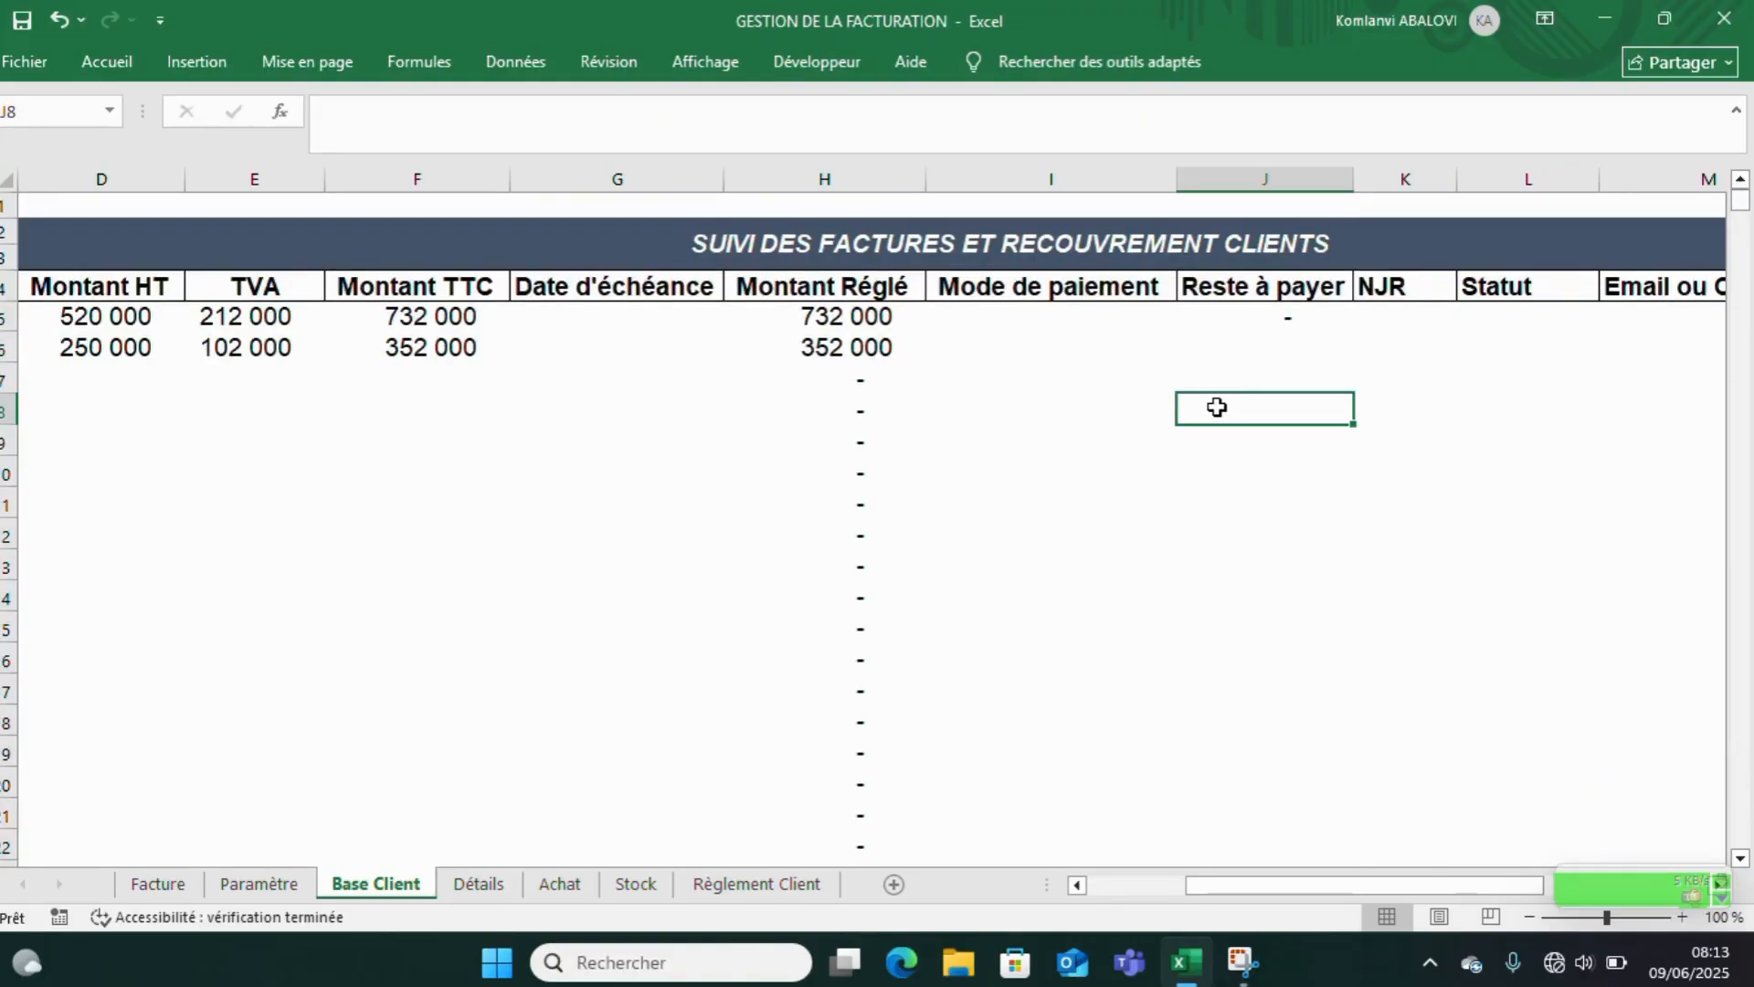
- Insert a blank row above the header row in row 4 and remove its fill colour
left_click(5, 286)
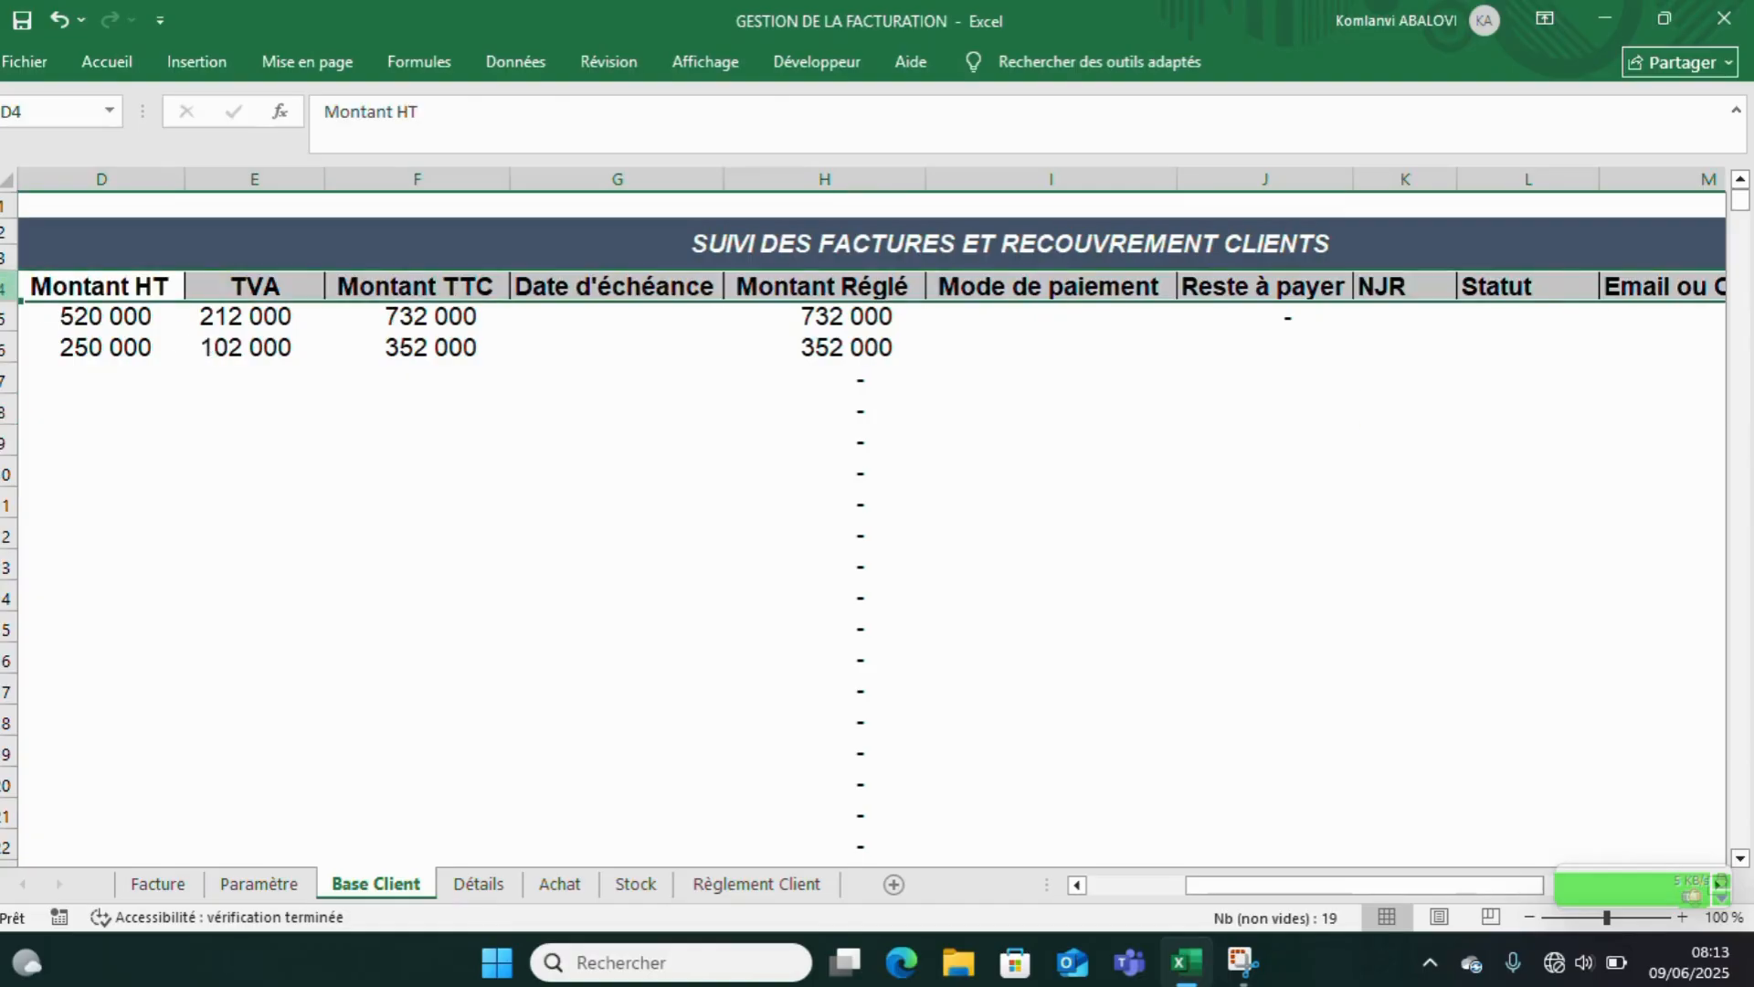
key("ctrl+plus")
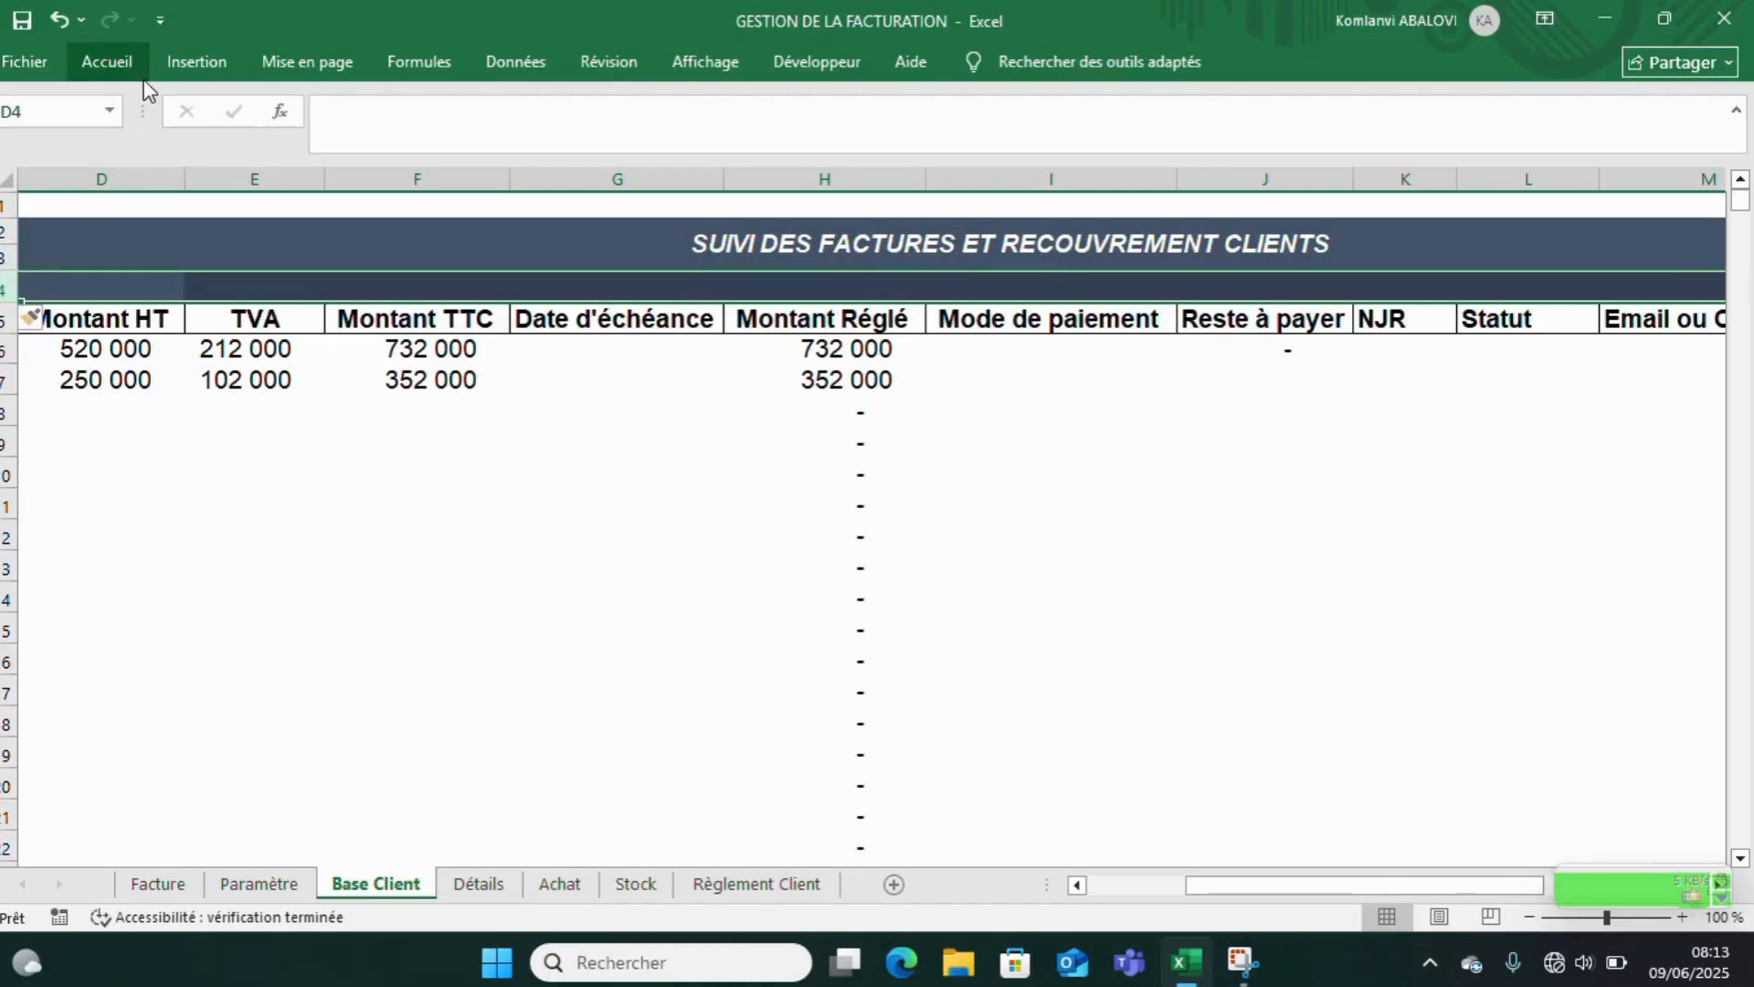
left_click(134, 58)
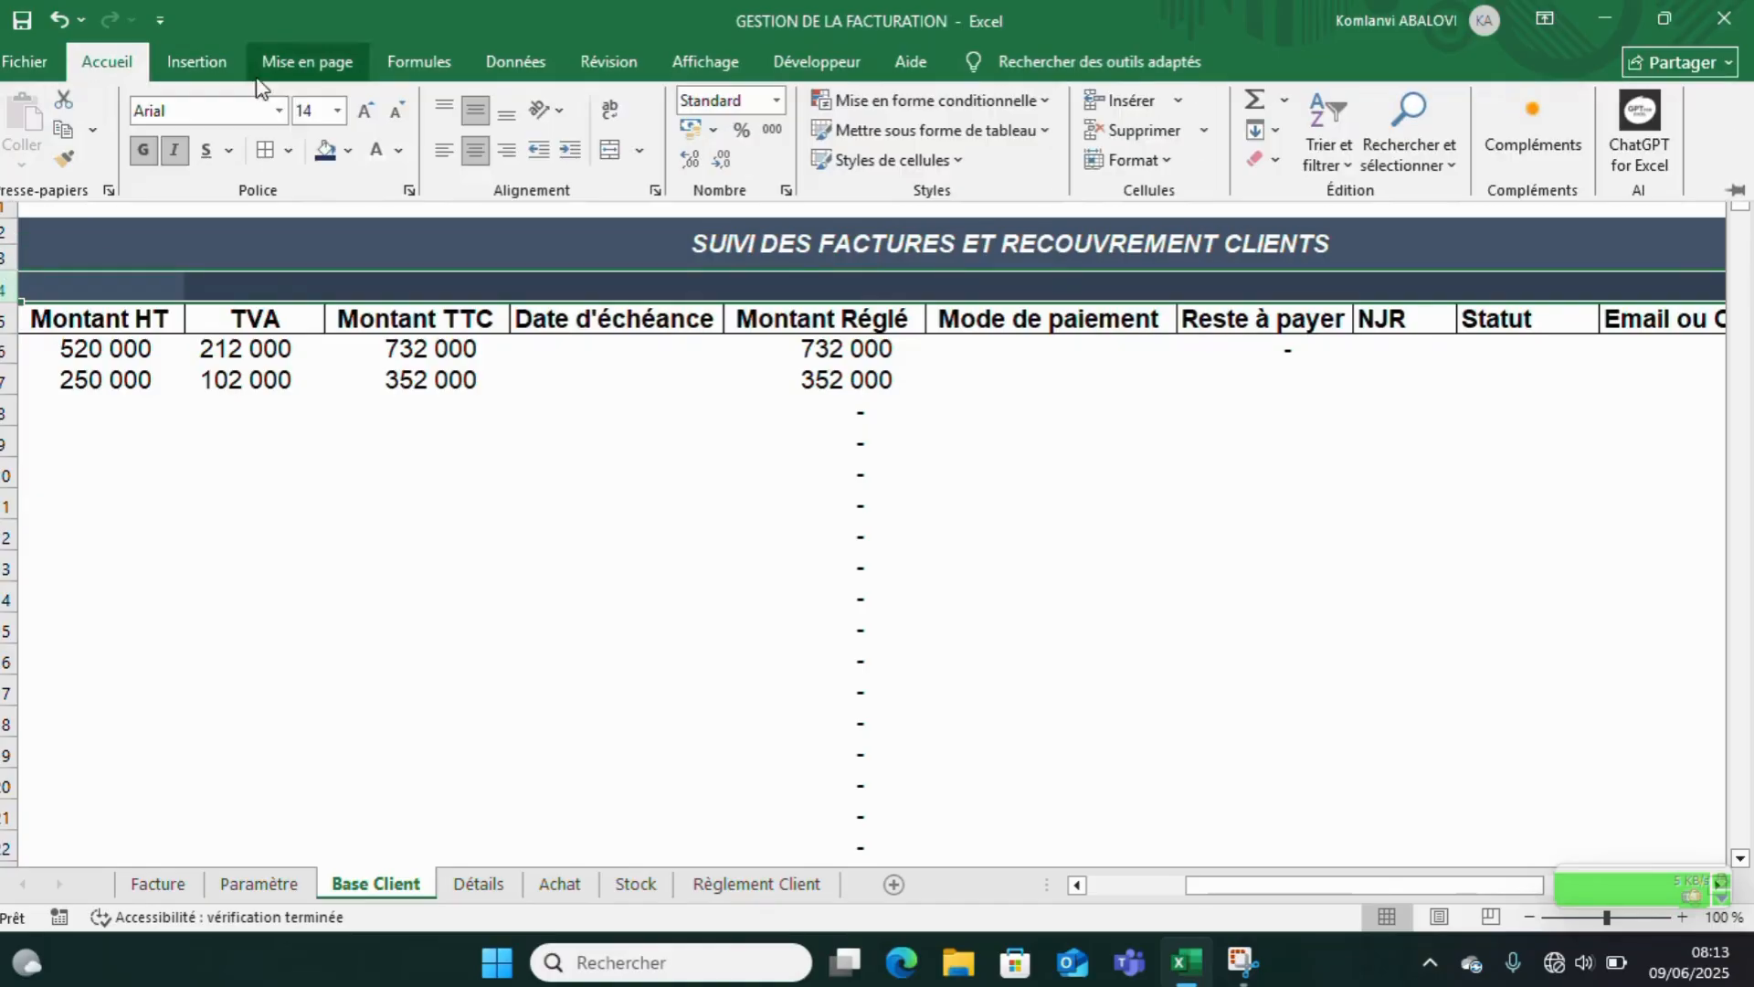
left_click(348, 150)
left_click(332, 378)
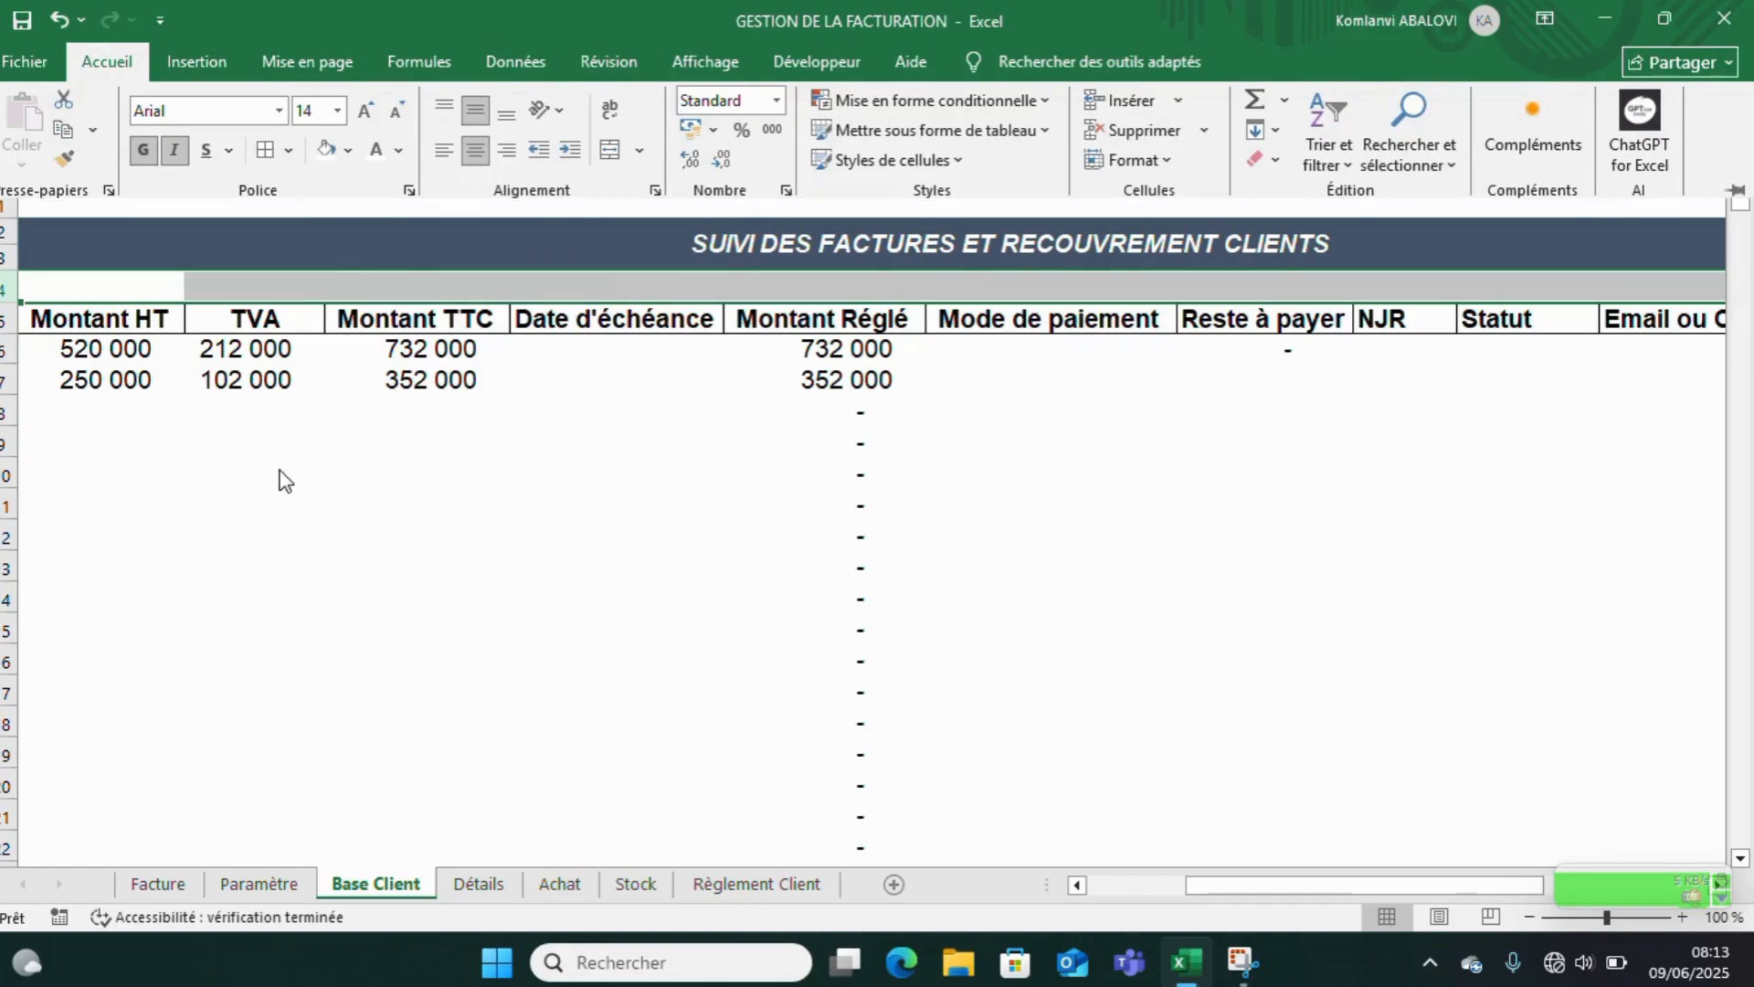
left_click(247, 424)
- Format the range A5:S7, from Date de Facture to Rélance3, as a table with the light black-and-grey gridded style
left_click_drag(149, 311, 1404, 376)
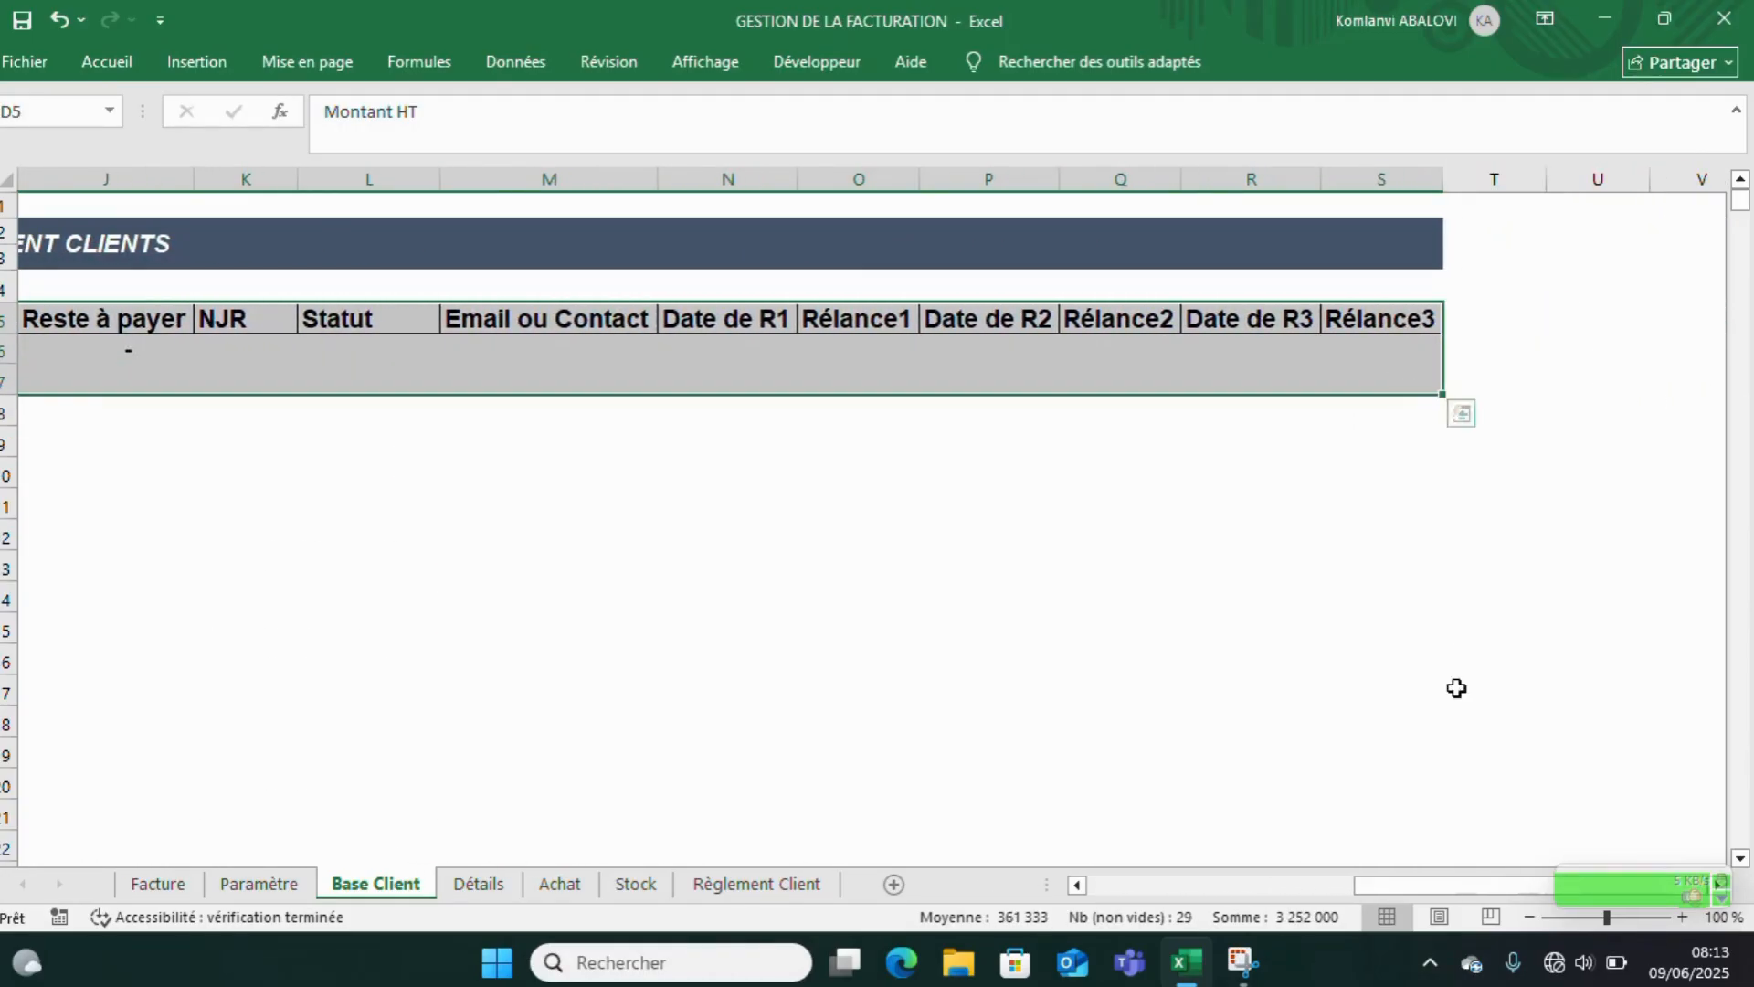
left_click_drag(1456, 885, 1160, 891)
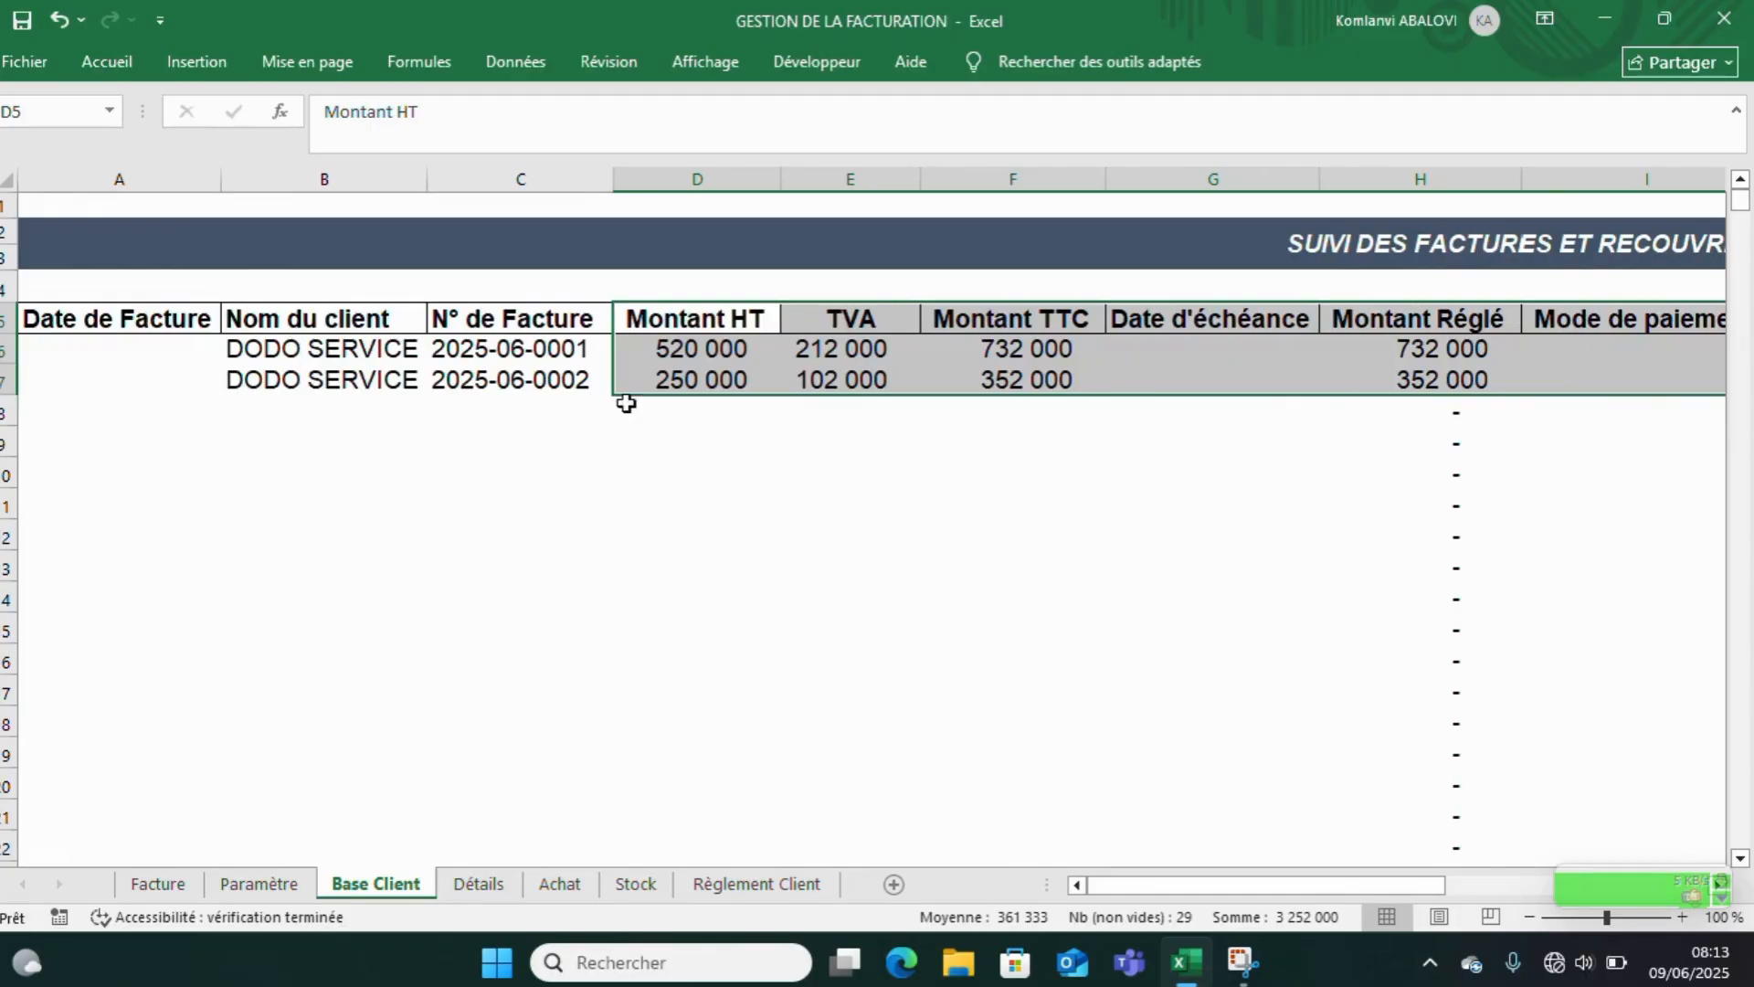
left_click_drag(145, 317, 1653, 377)
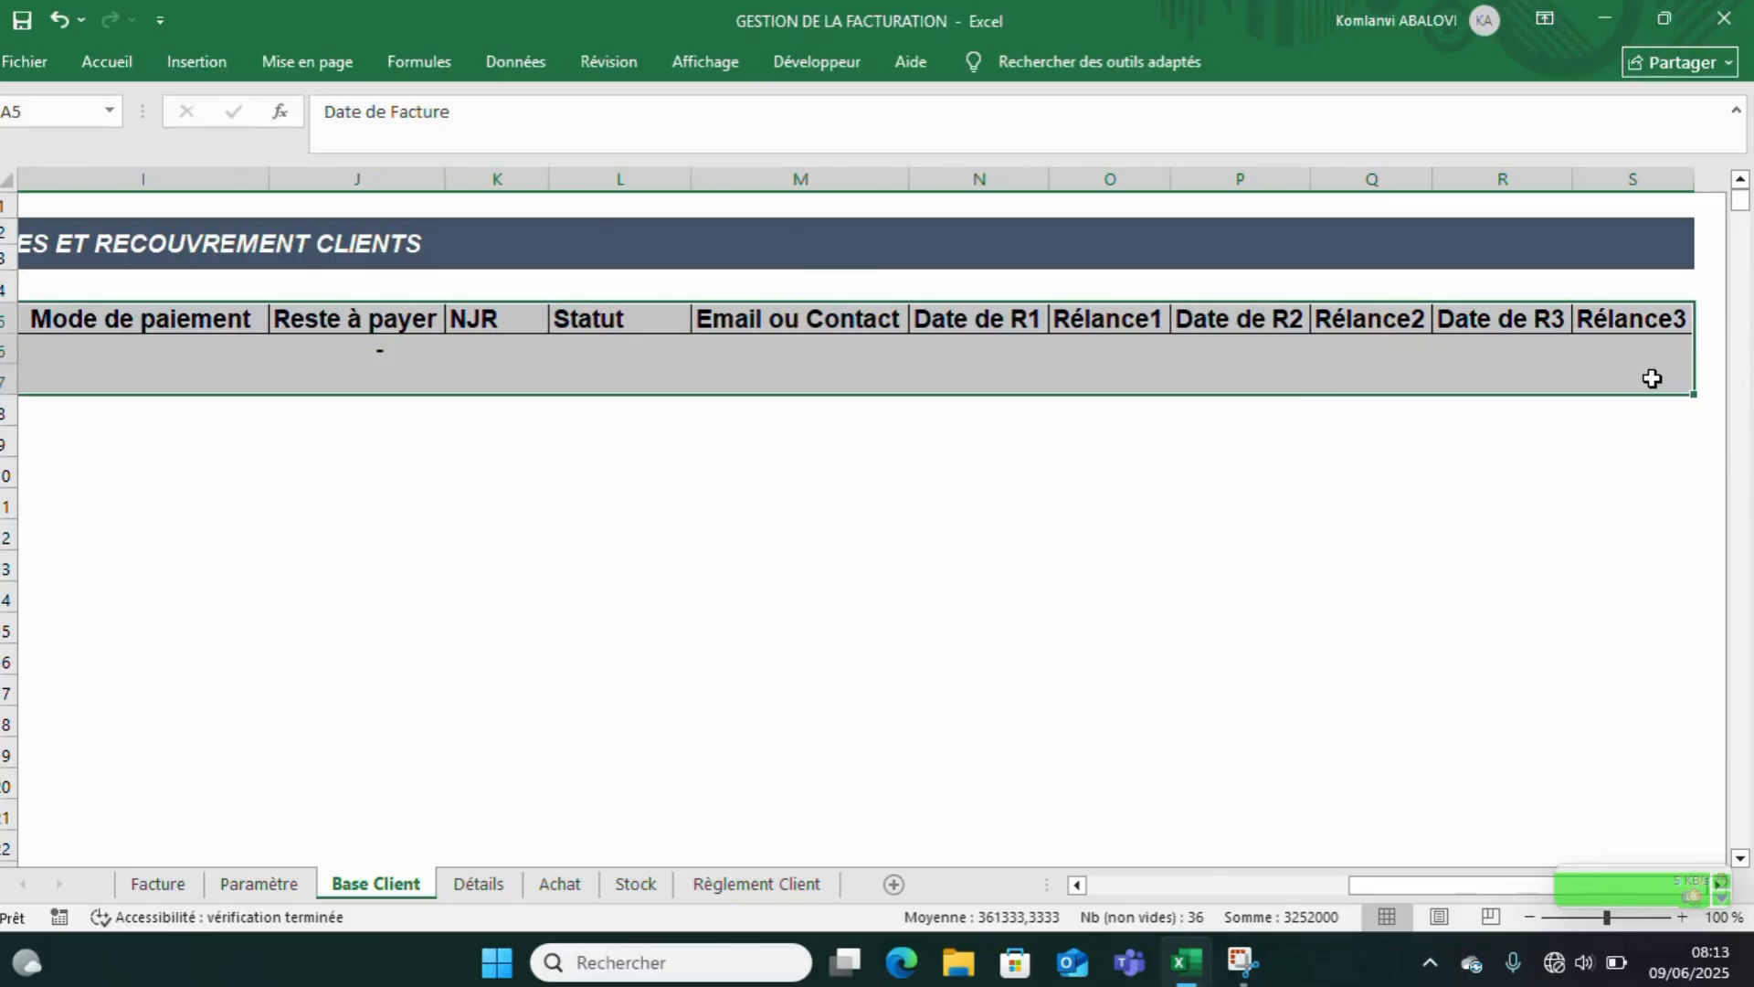
left_click(107, 61)
left_click(905, 137)
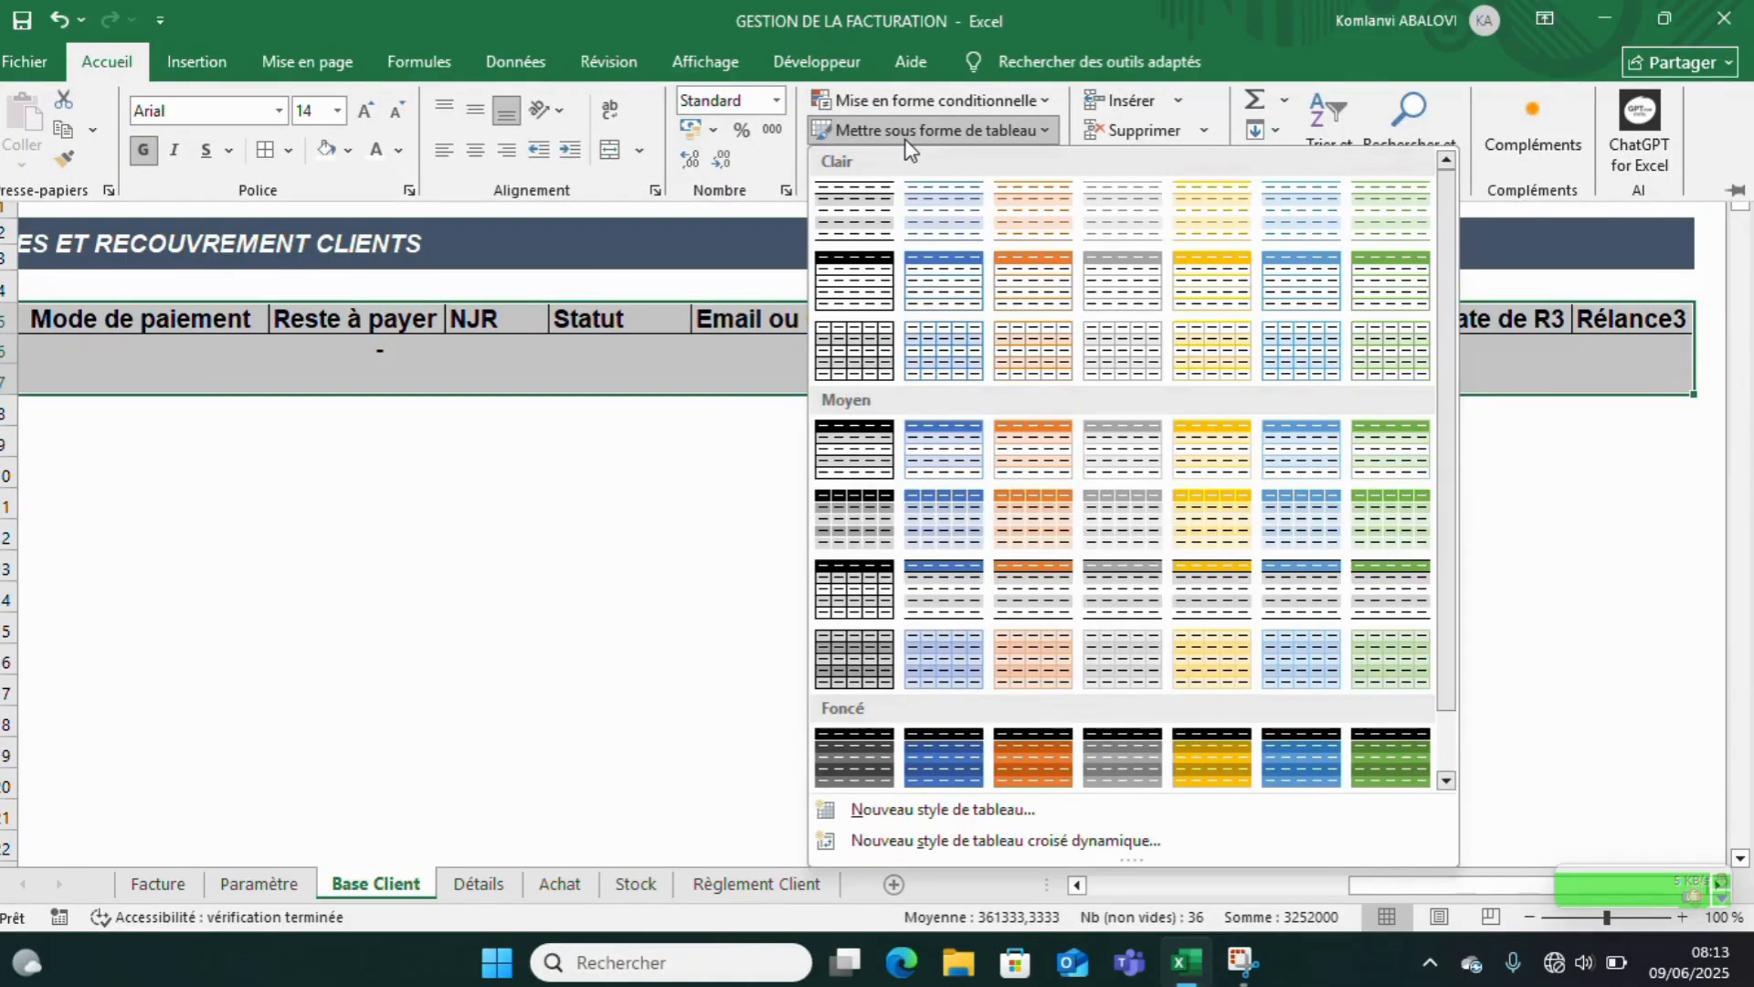
left_click(855, 345)
left_click(763, 491)
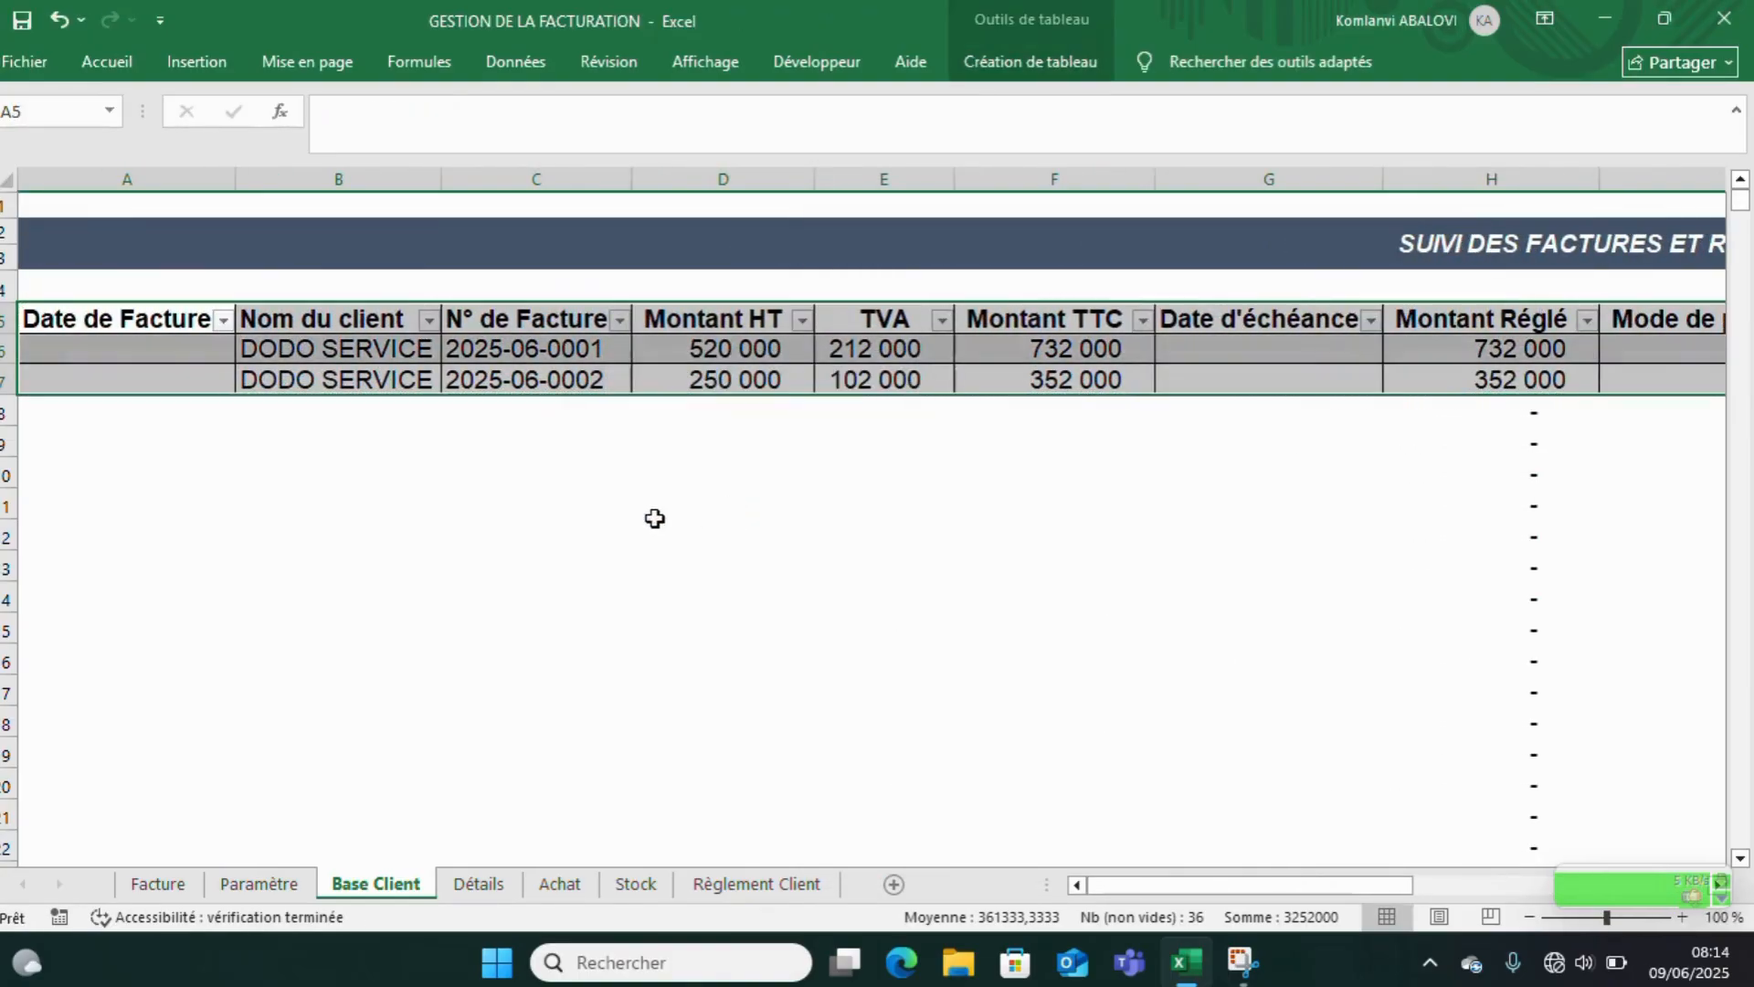
left_click(567, 536)
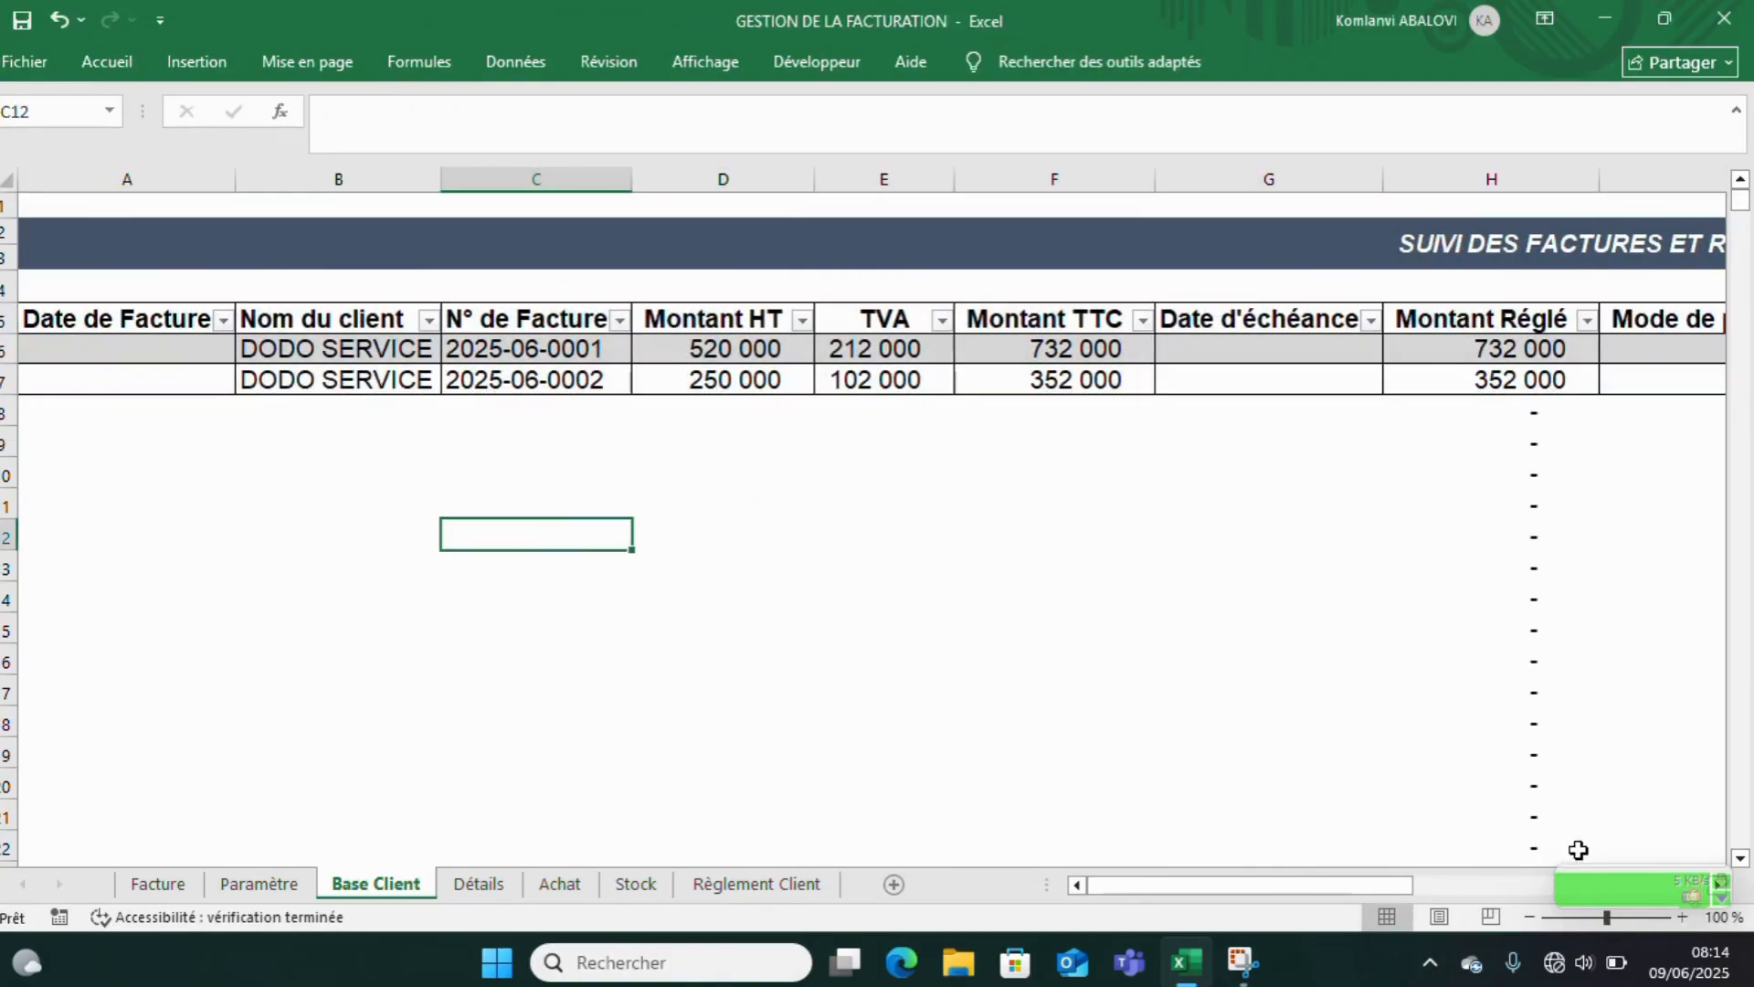
- Delete the leftover formula rows below the table from row 8 down and clear the sample invoice data in B6:F7
left_click(14, 415)
left_click_drag(12, 417, 8, 917)
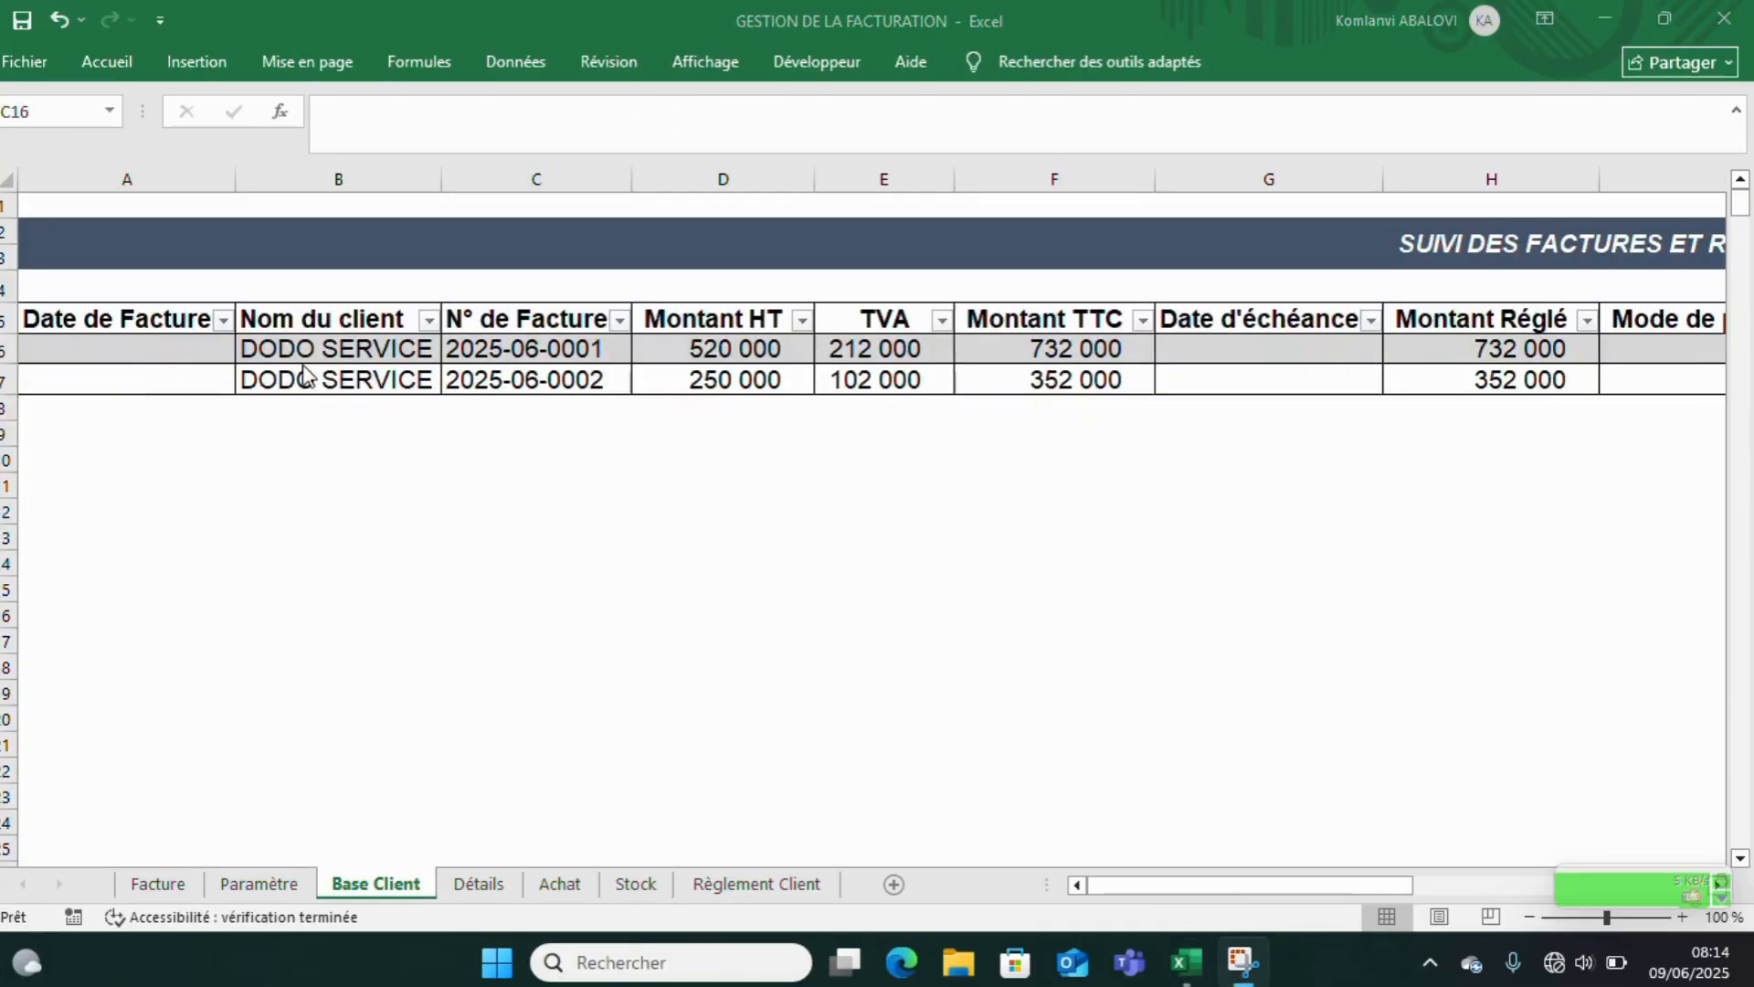
left_click(274, 348)
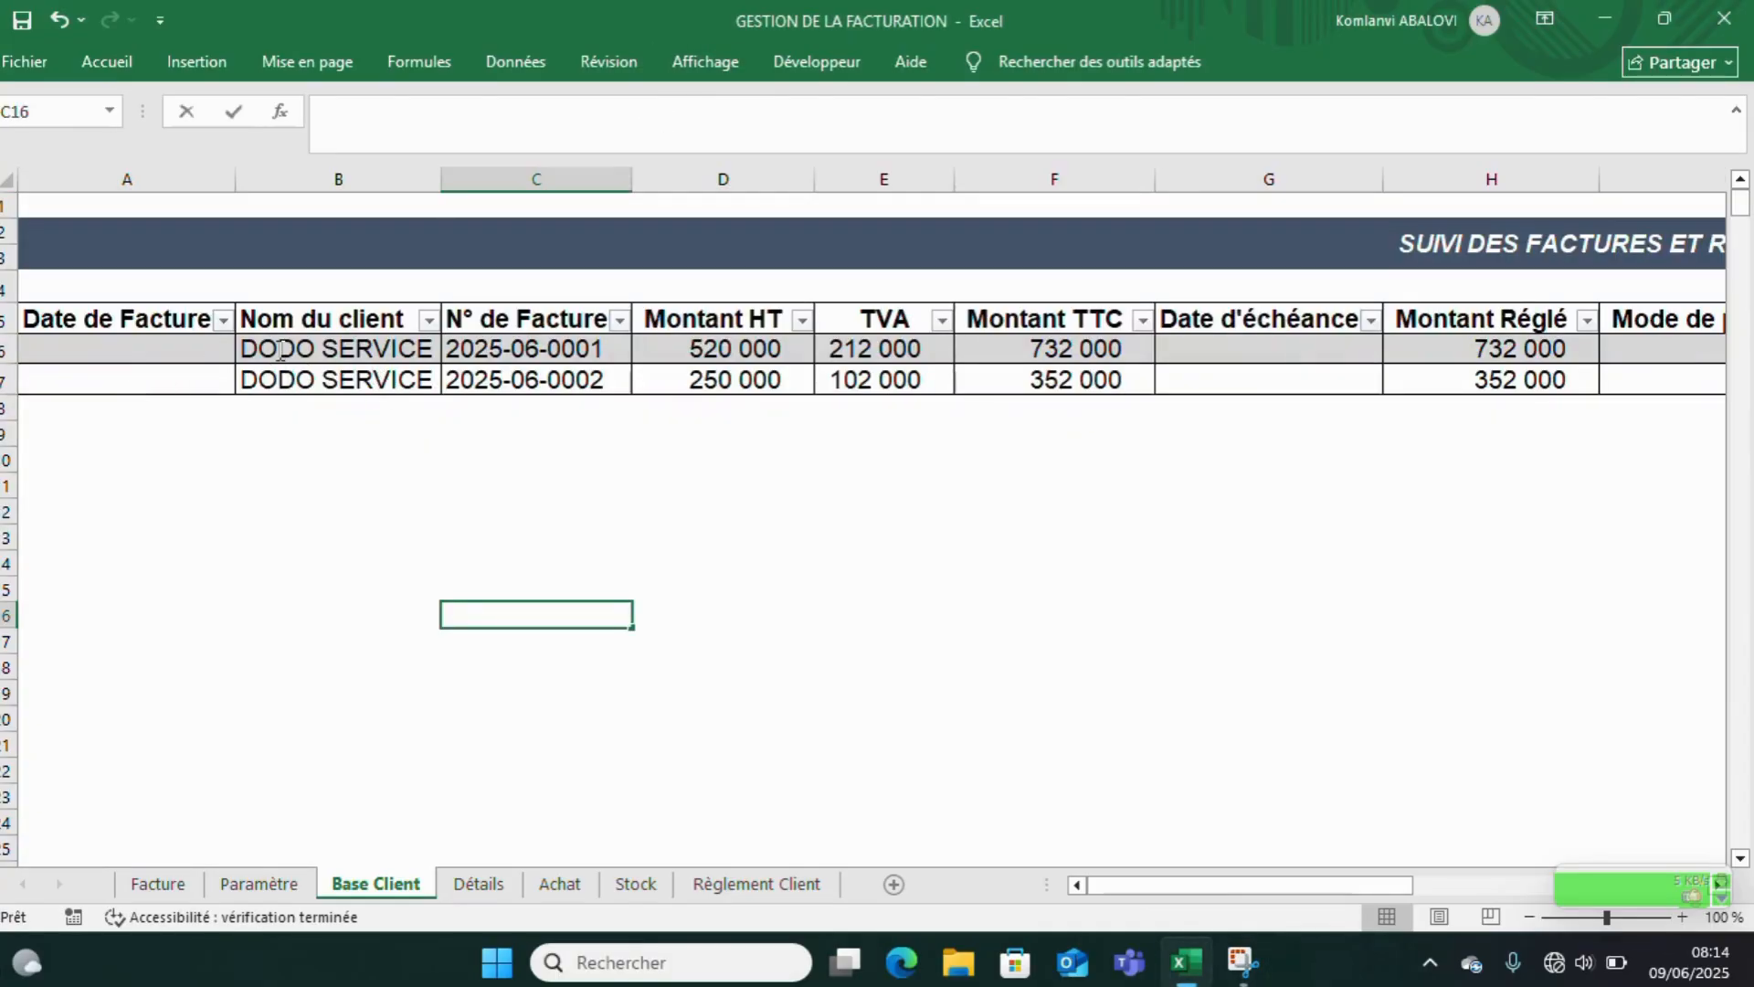
left_click(299, 351)
left_click_drag(299, 351, 1012, 377)
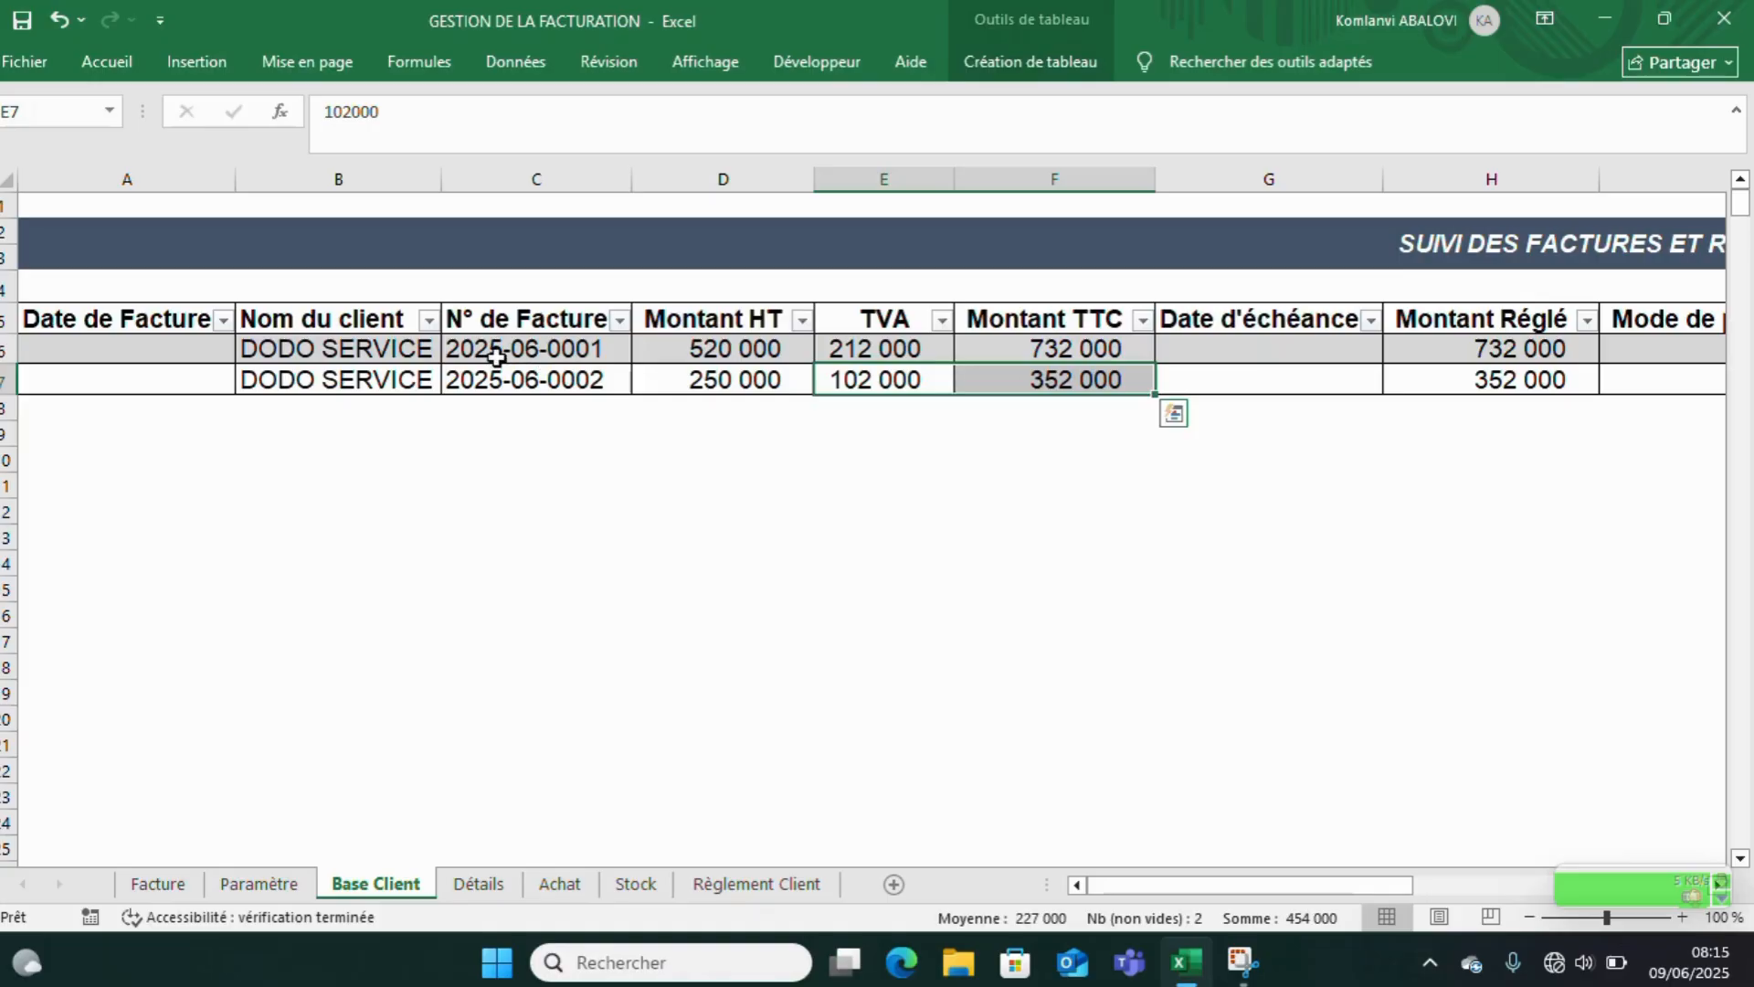
left_click_drag(416, 347, 1021, 373)
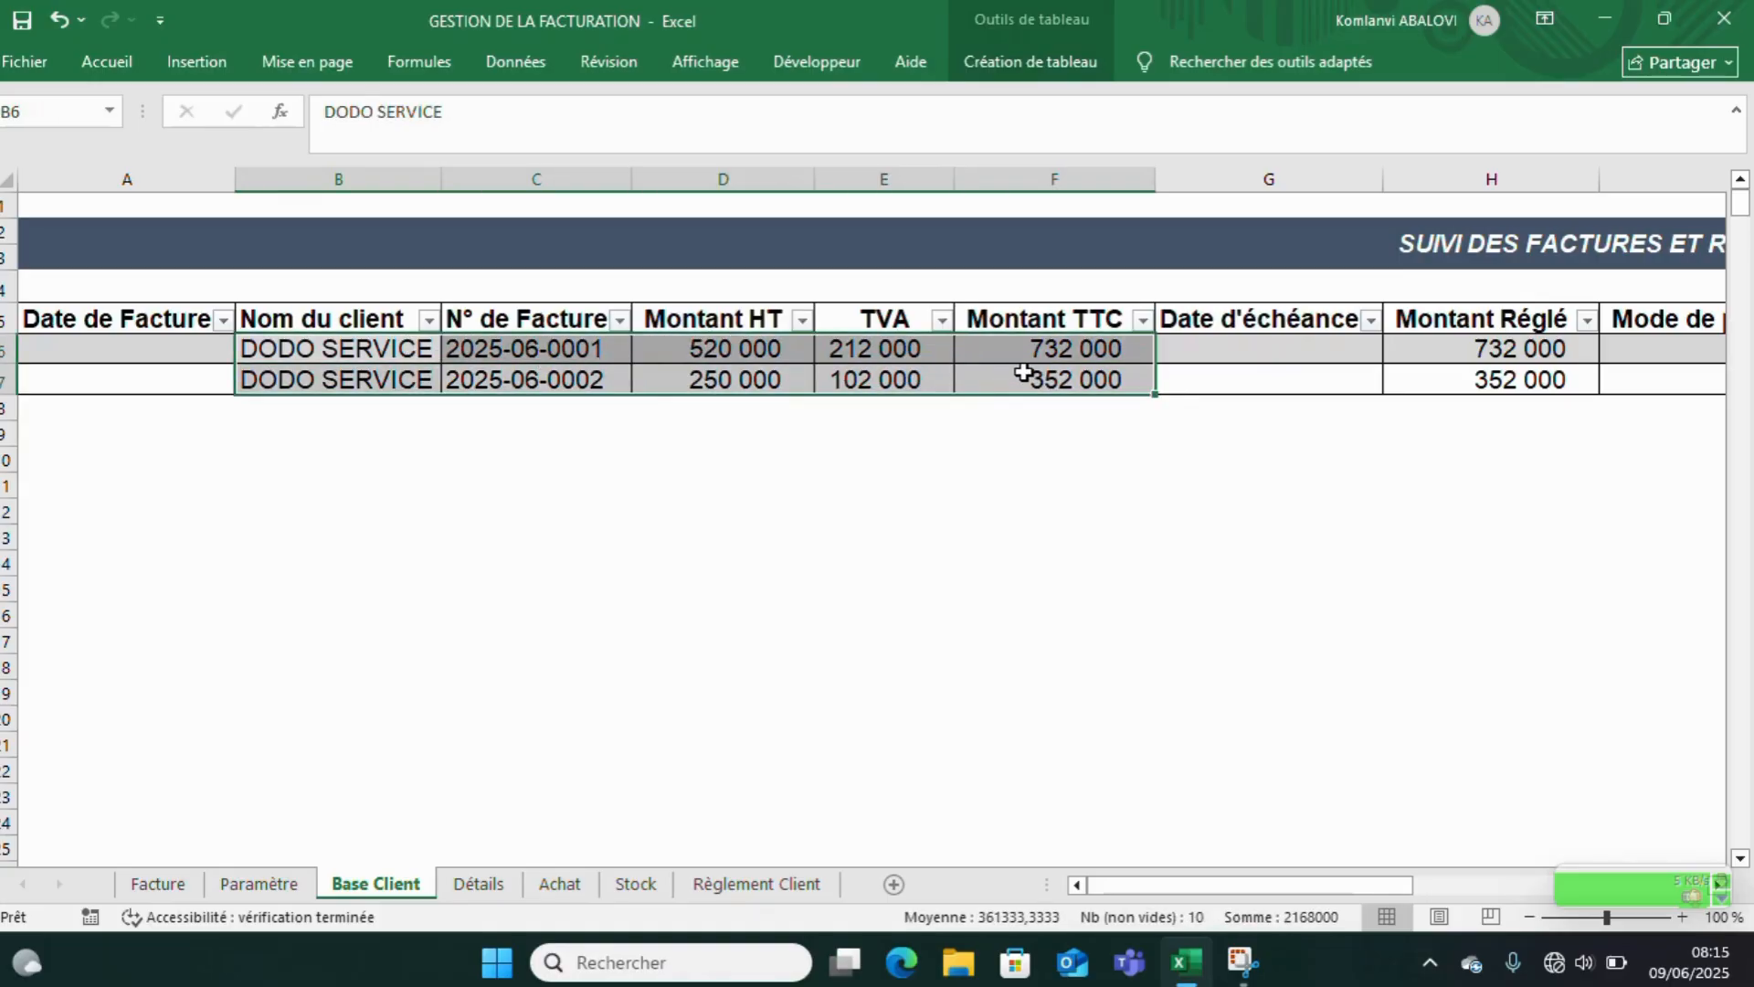
key("Delete")
left_click(1061, 454)
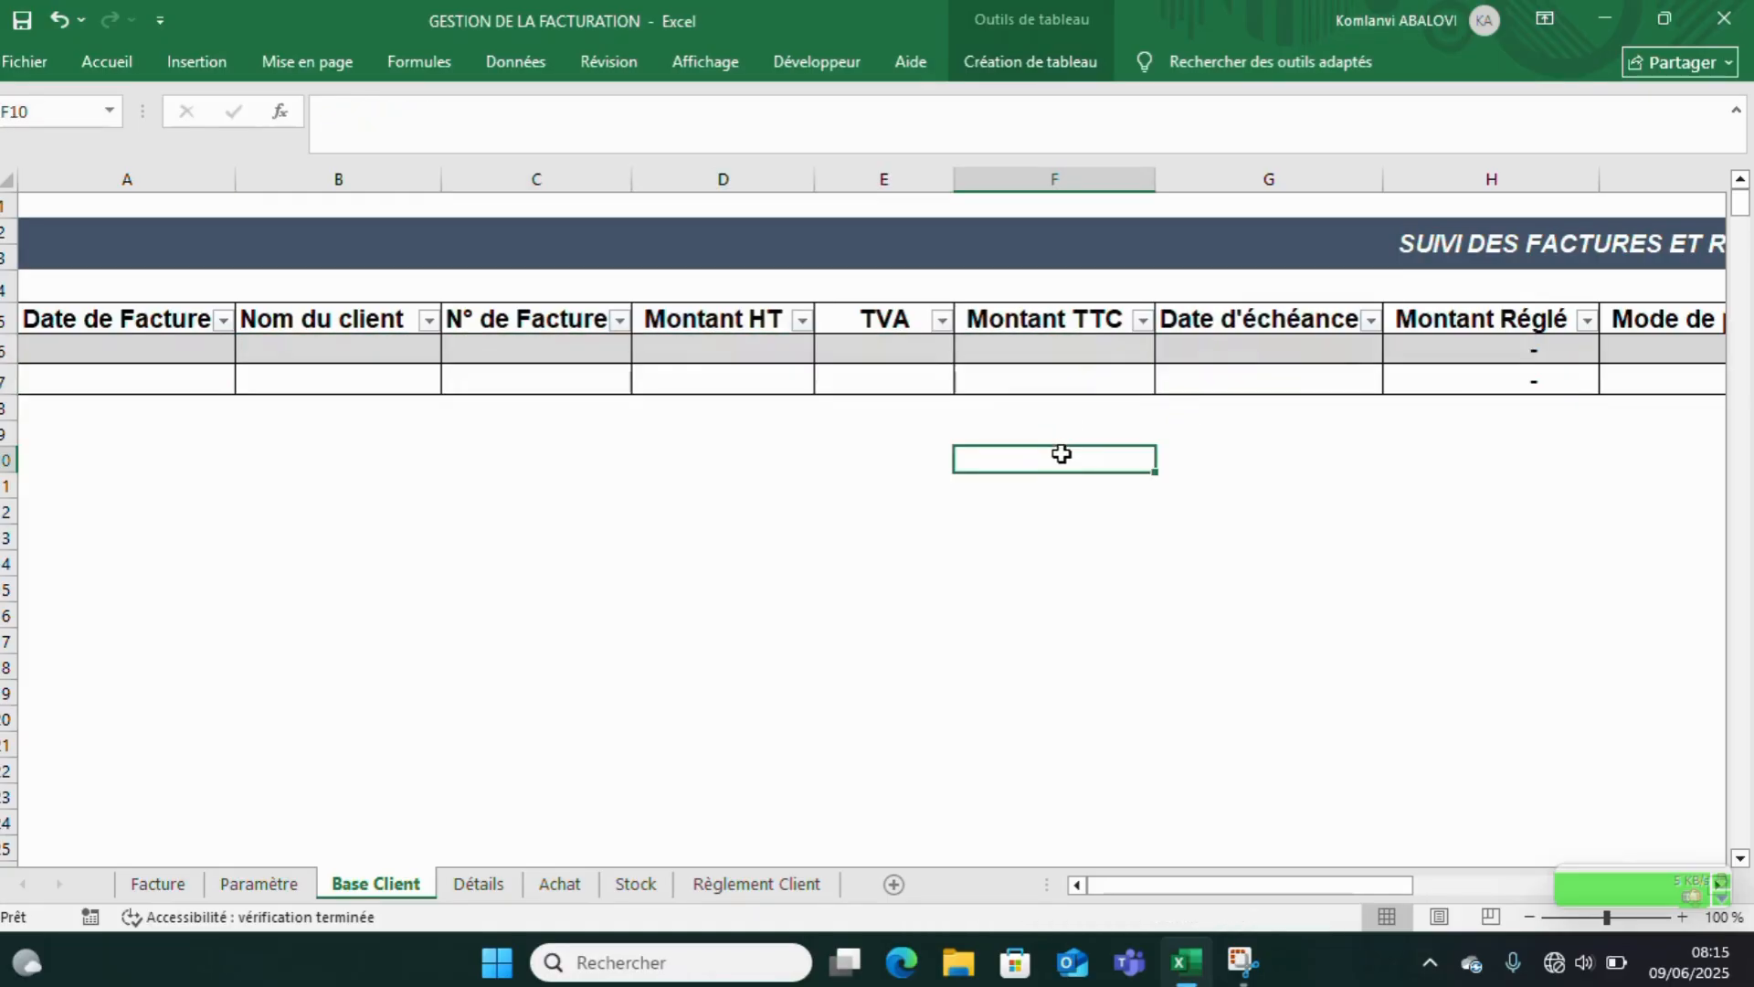
- Switch to the Facture sheet
mouse_move(1118, 882)
left_mouse_down()
mouse_move(1438, 896)
mouse_move(1110, 886)
left_mouse_up()
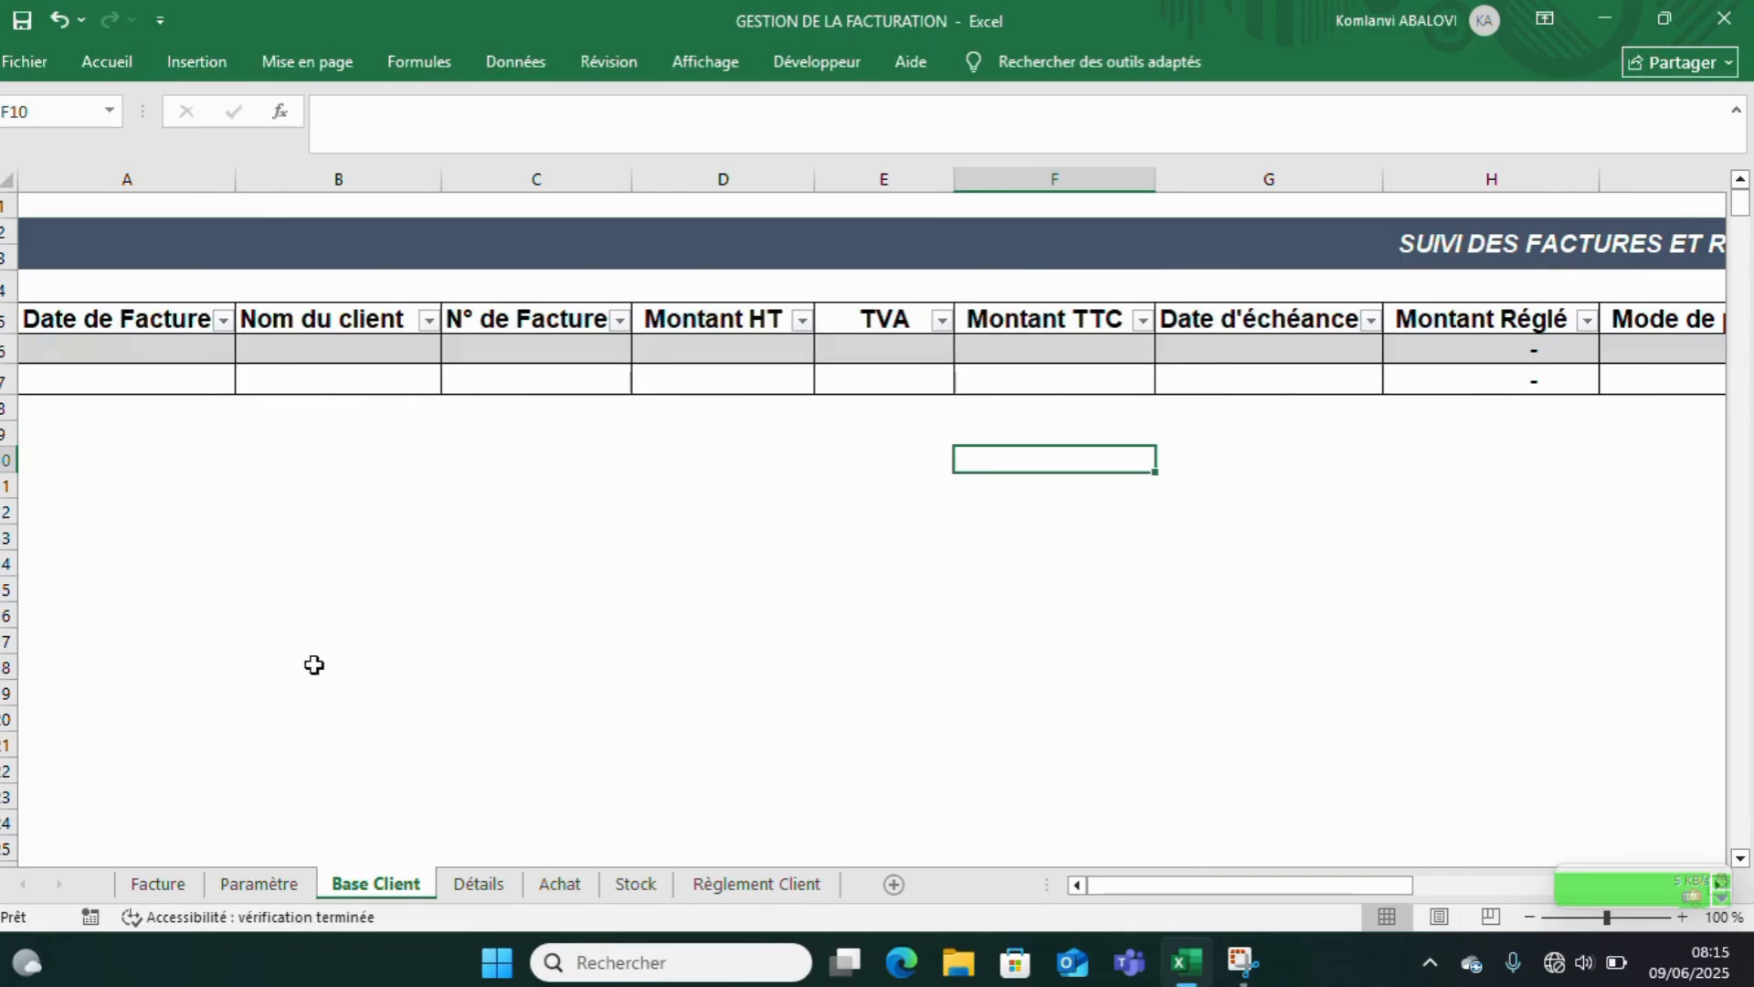
left_click(146, 883)
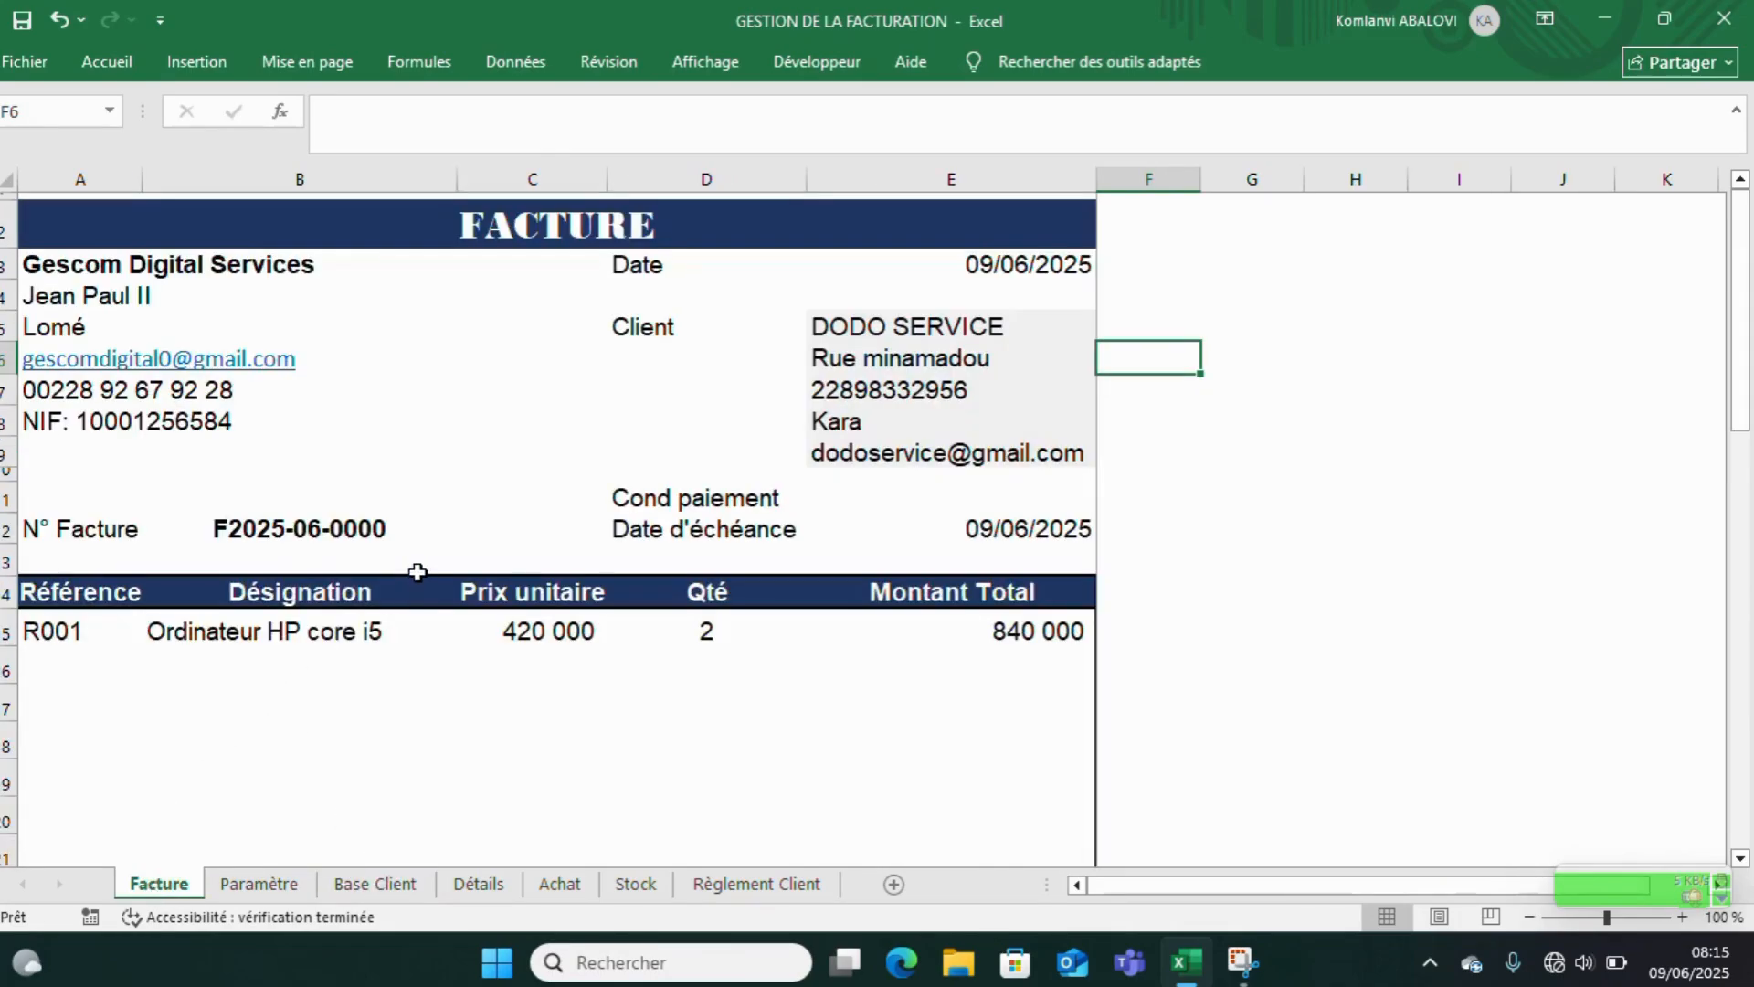